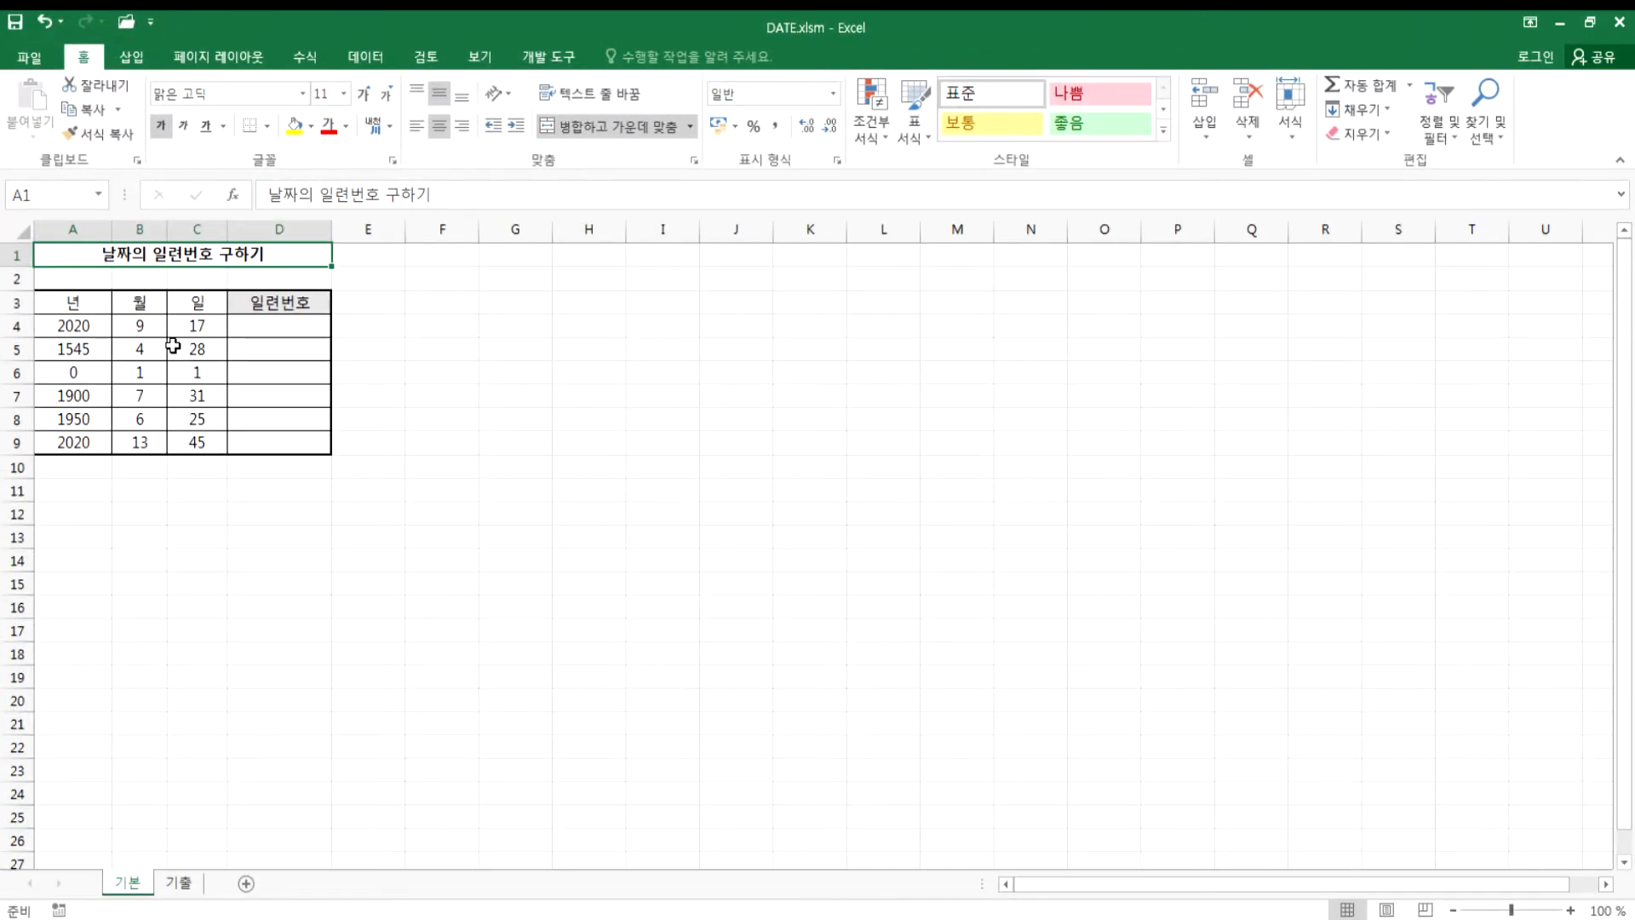
# - Scroll the 기본 sheet up to show the year, month, day table with its empty 일련번호 column
pyautogui.keyDown('ctrl'); pyautogui.scroll(6, 175, 345); pyautogui.keyUp('ctrl')
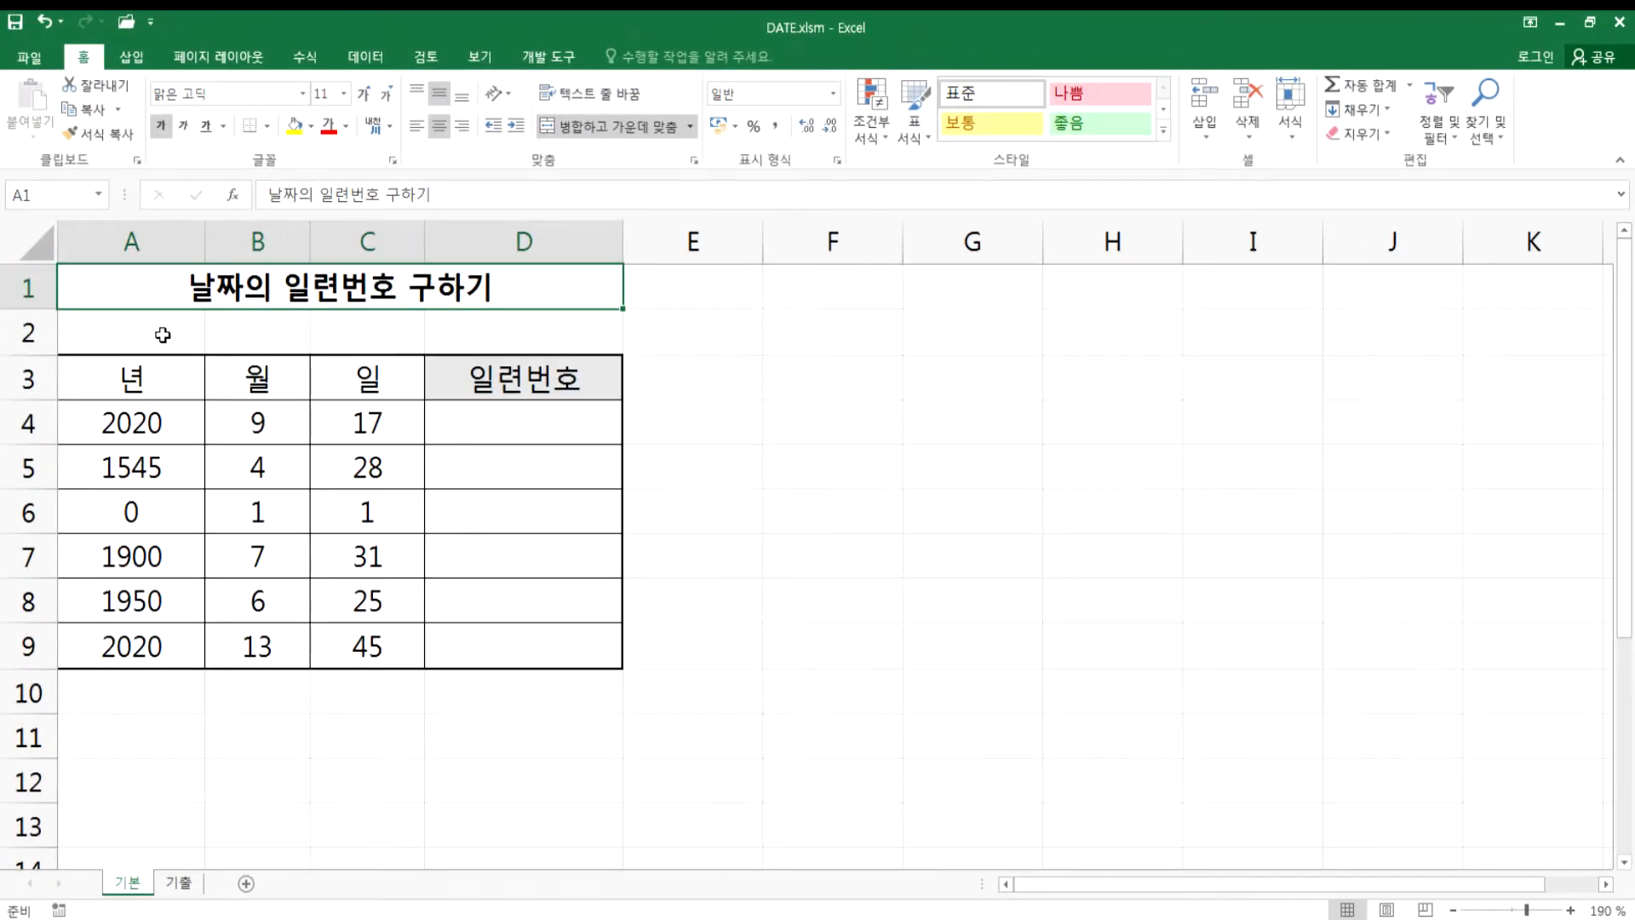
# - Point out the year, month and day values in rows 4 and 5 (2020/9/17, 1545/4/28)
pyautogui.click(112, 420)
pyautogui.click(213, 423)
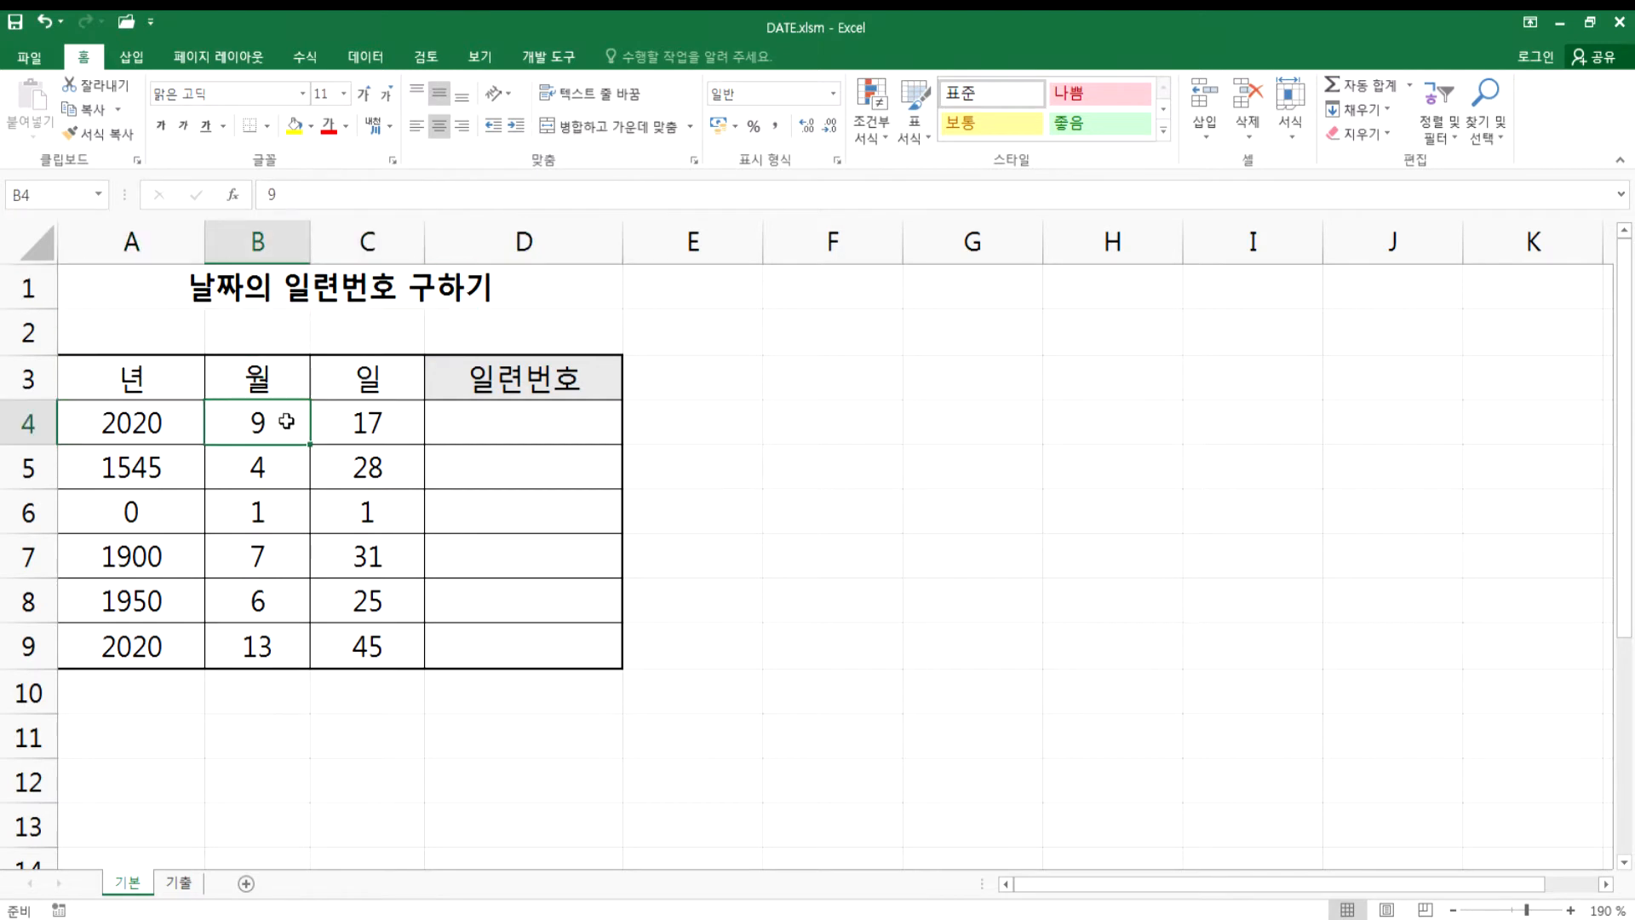
pyautogui.click(323, 419)
pyautogui.click(176, 453)
pyautogui.click(263, 464)
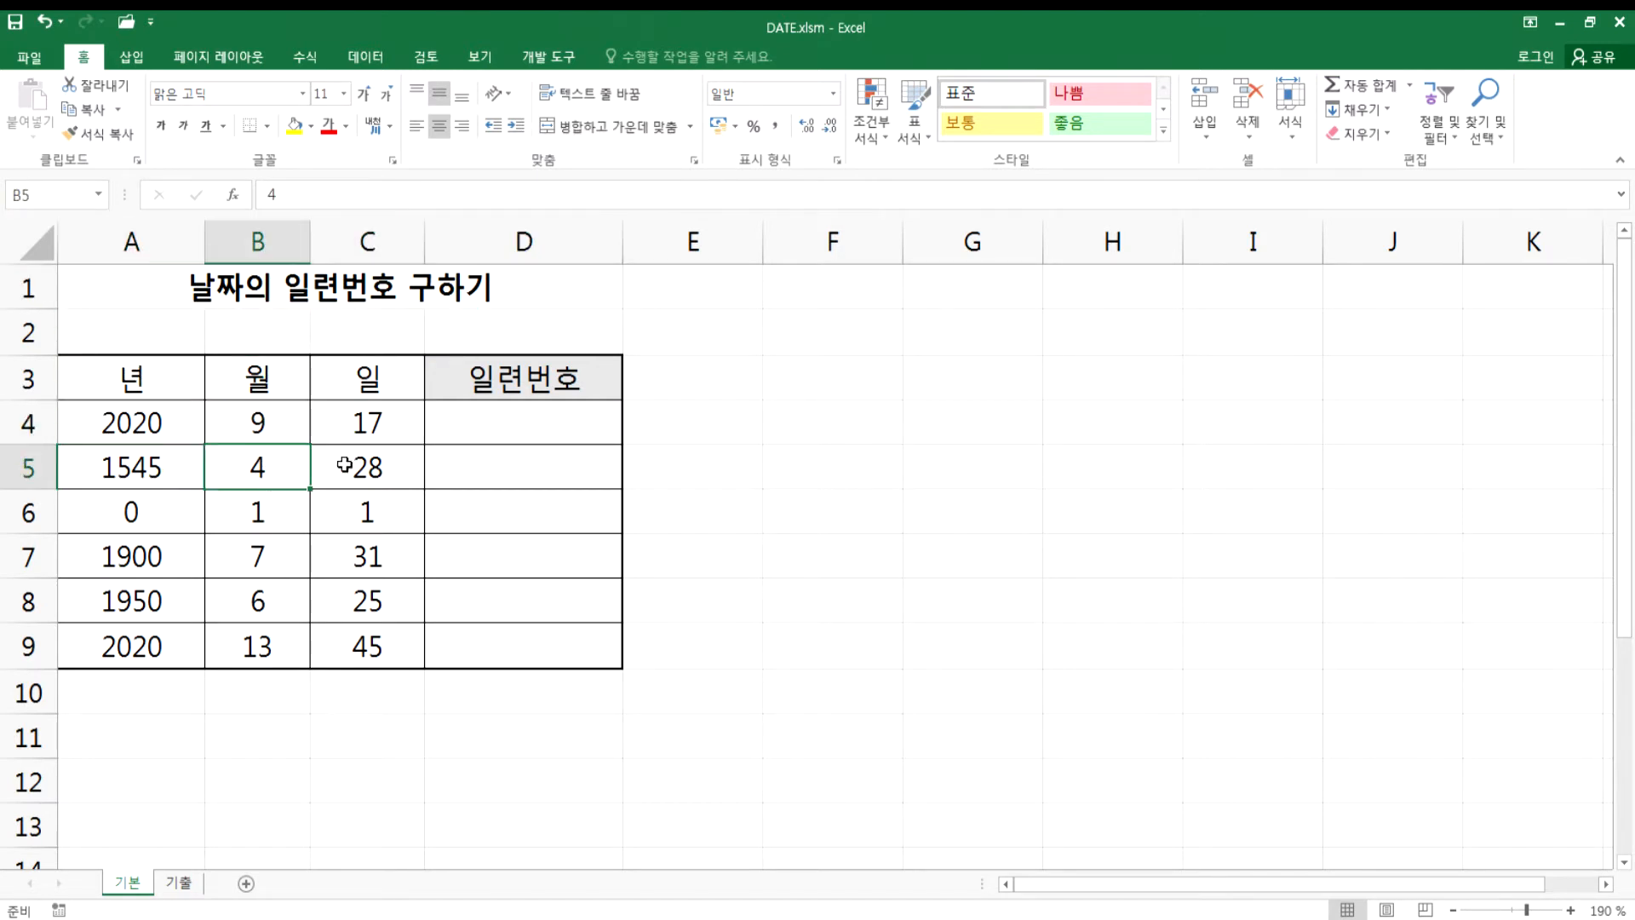
pyautogui.click(362, 466)
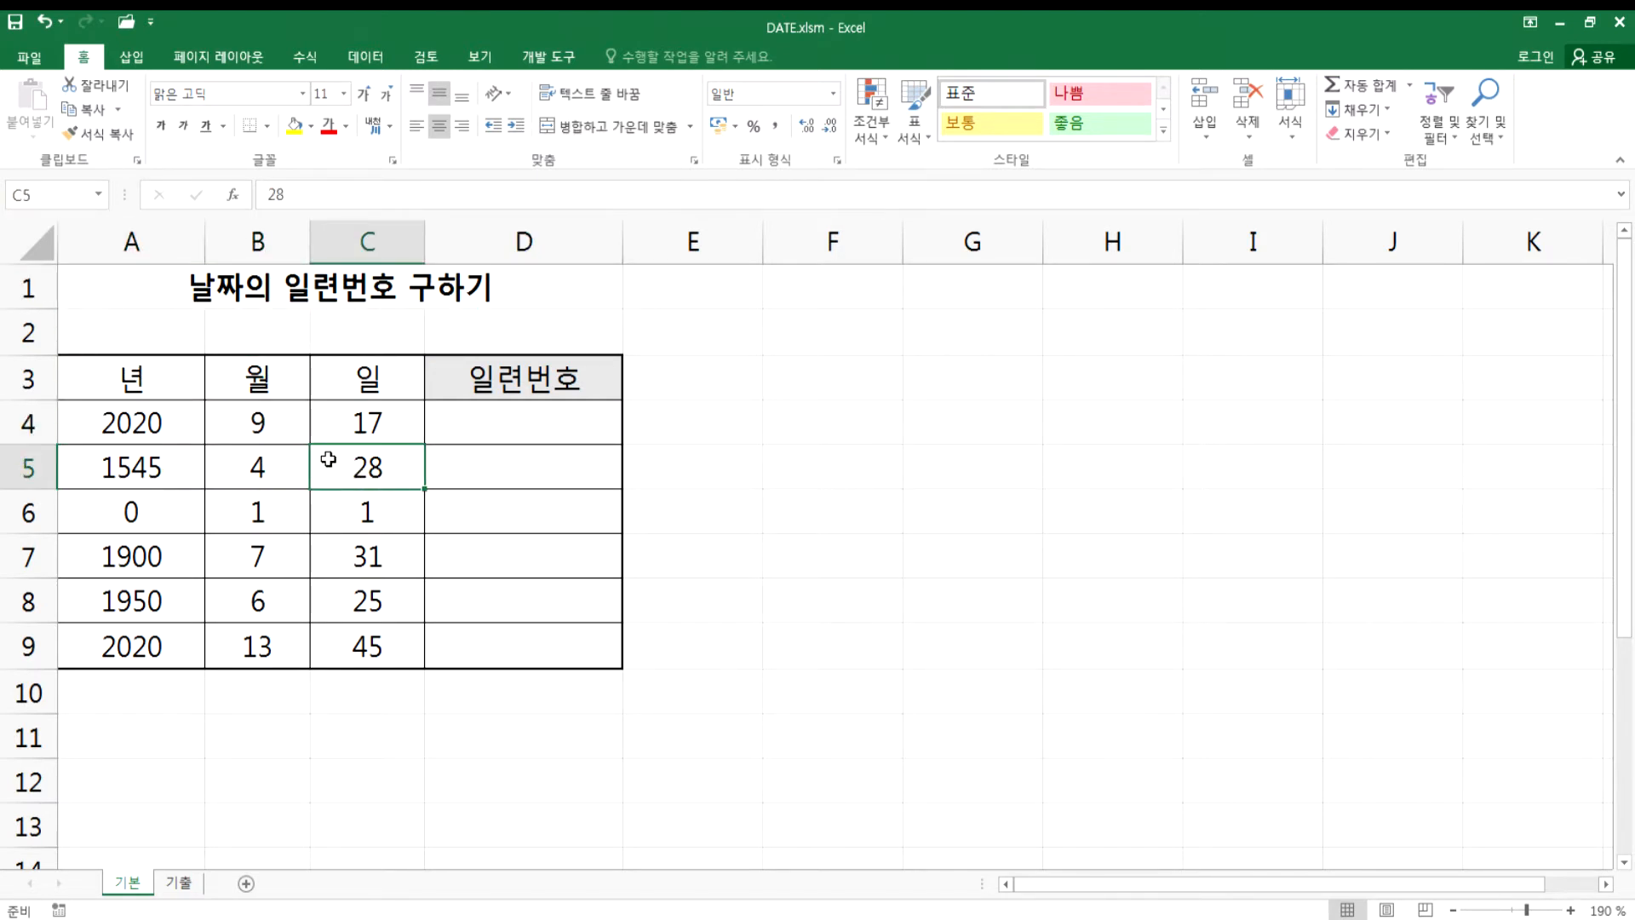
# - Enter =DATE(A4,B4,C4) in D4, returning the serial number 44091
pyautogui.click(502, 432)
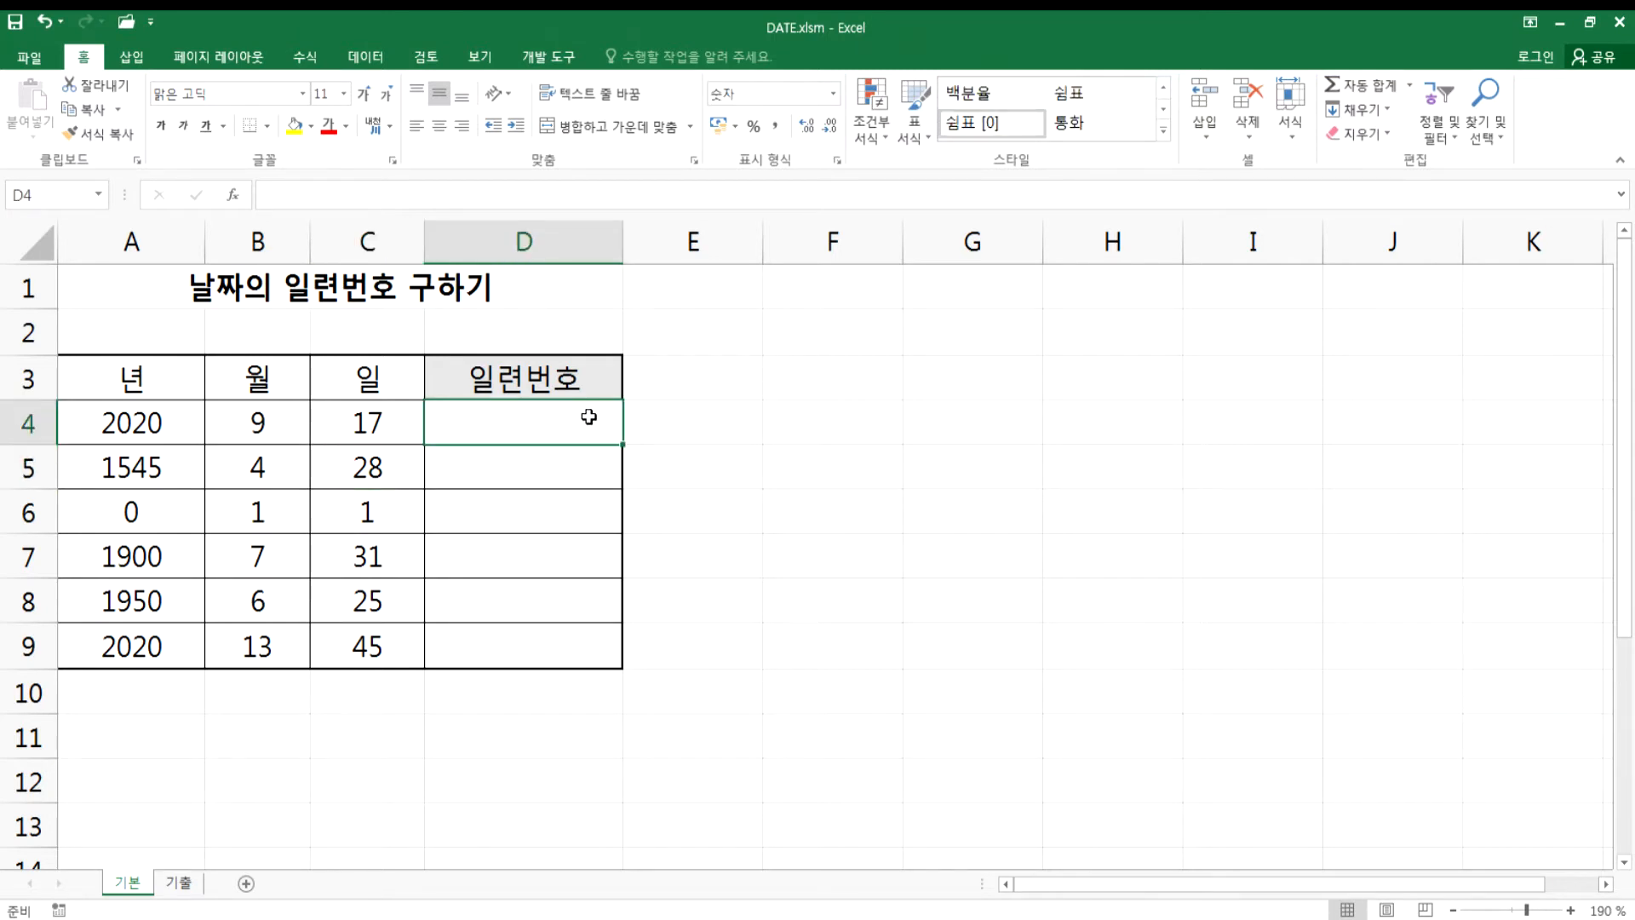
pyautogui.write('=DATE(')
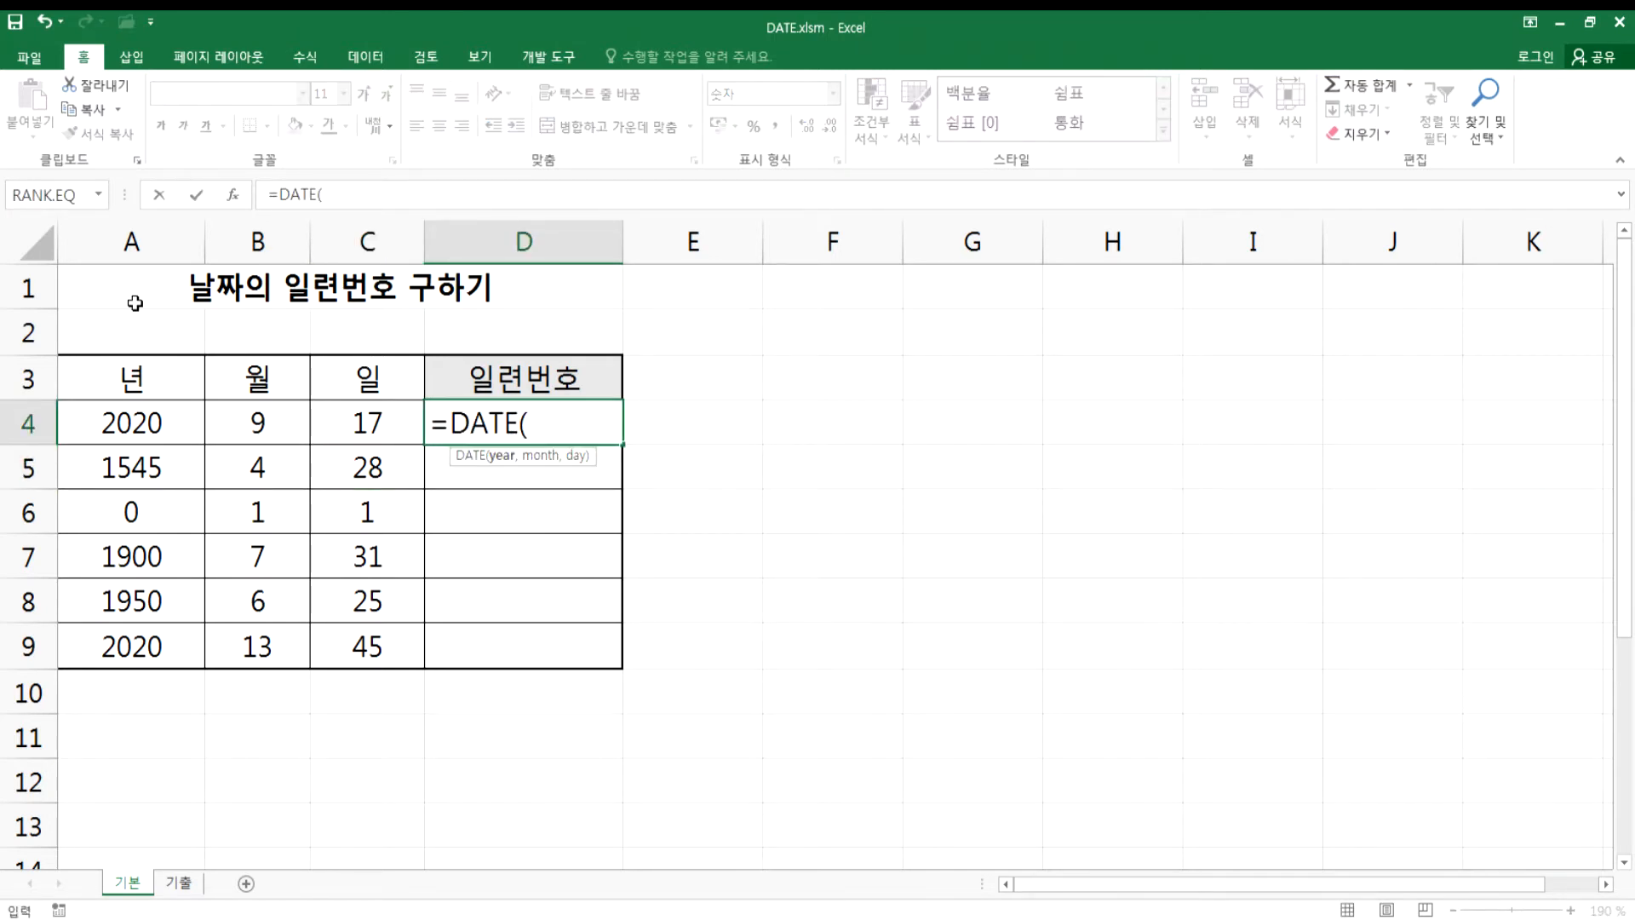
pyautogui.click(122, 419)
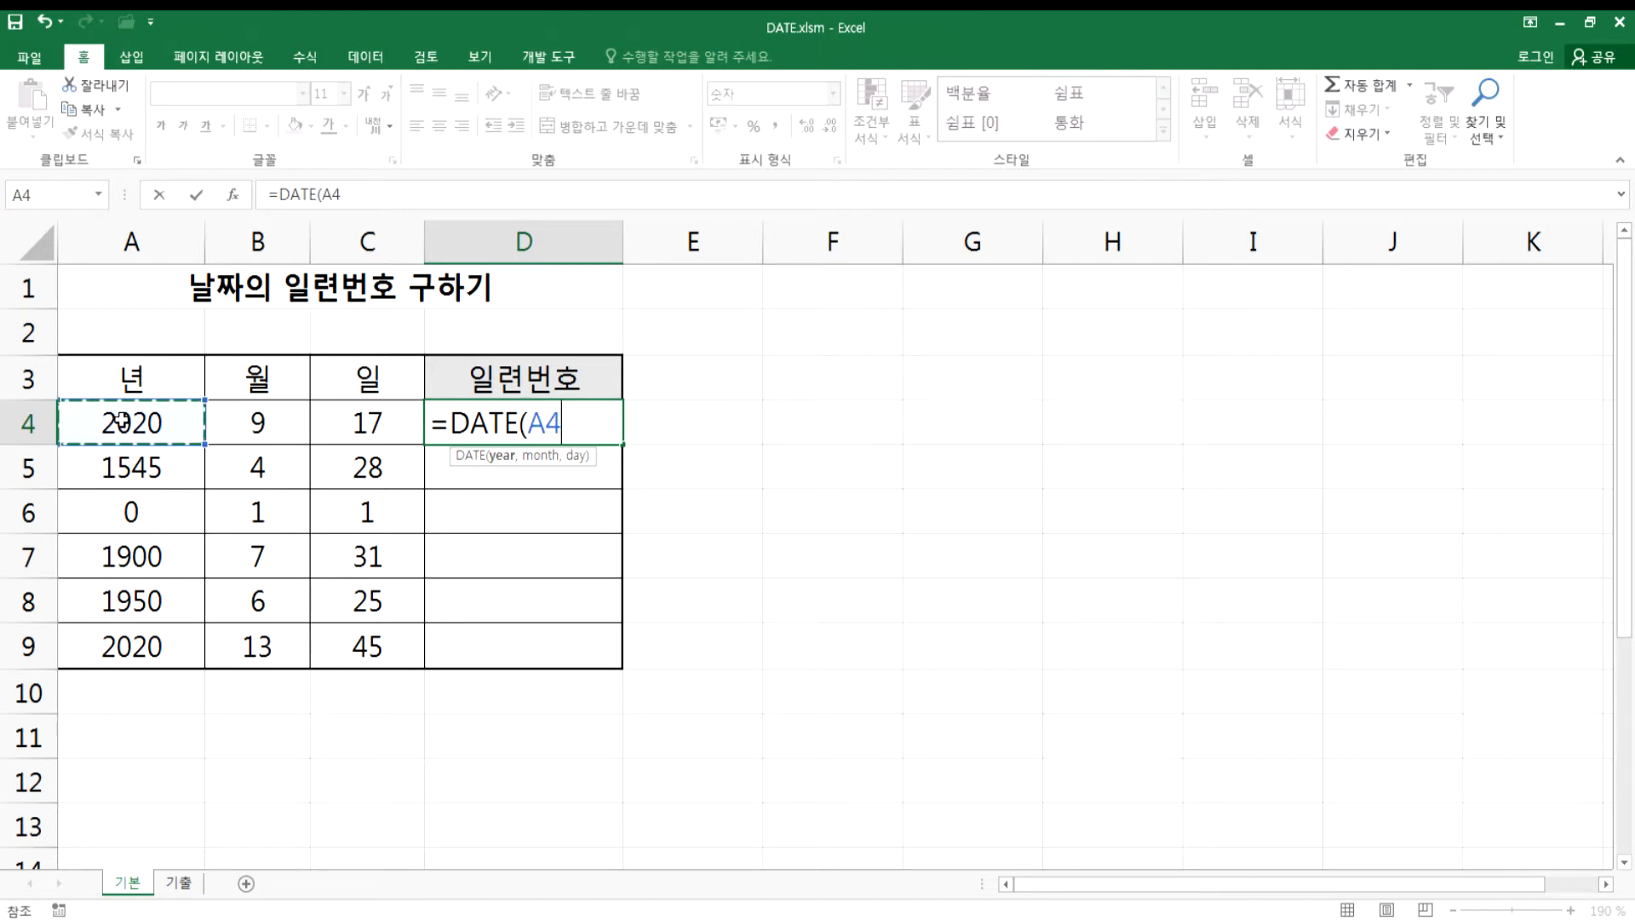
pyautogui.write(',')
pyautogui.click(211, 419)
pyautogui.write(',')
pyautogui.click(338, 419)
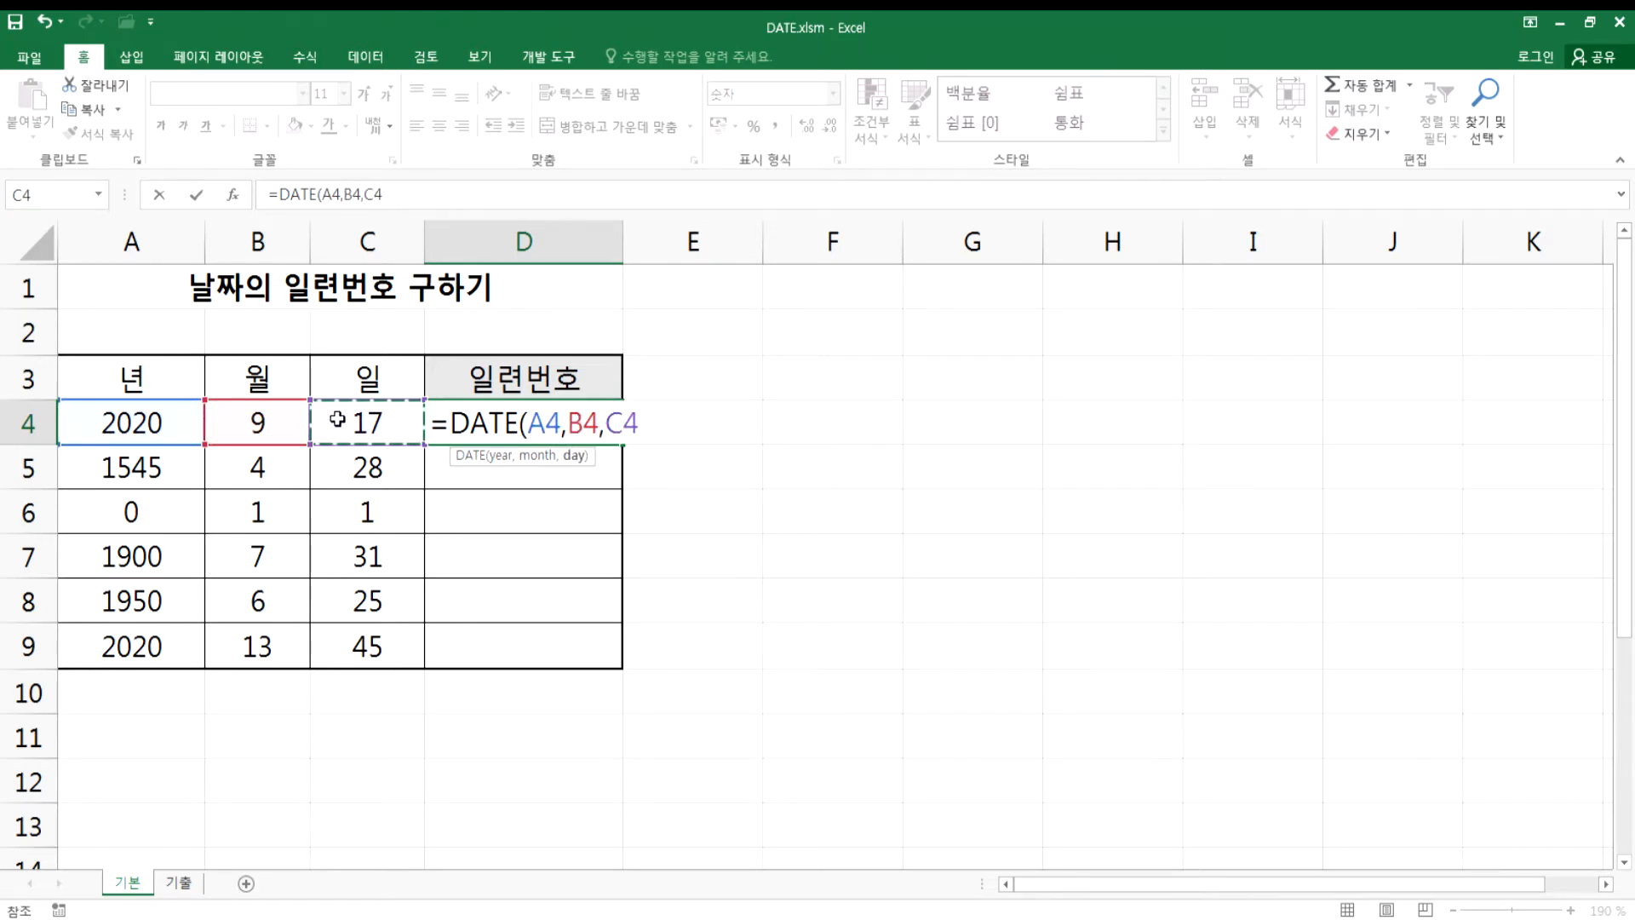
pyautogui.press('Return')
pyautogui.press('Up')
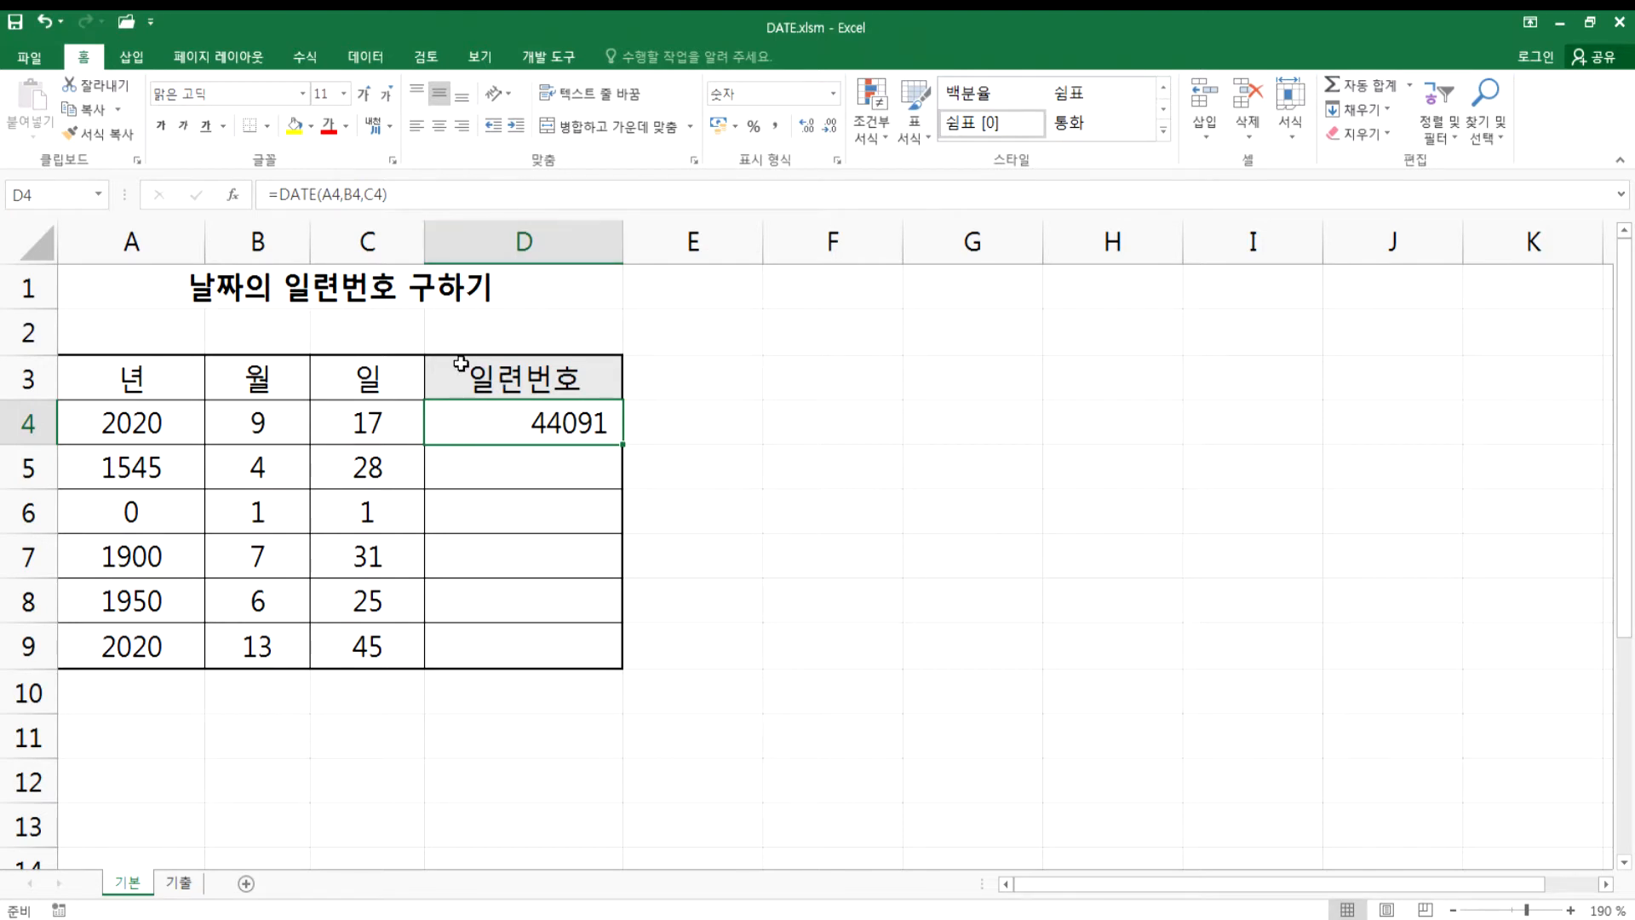
pyautogui.click(805, 422)
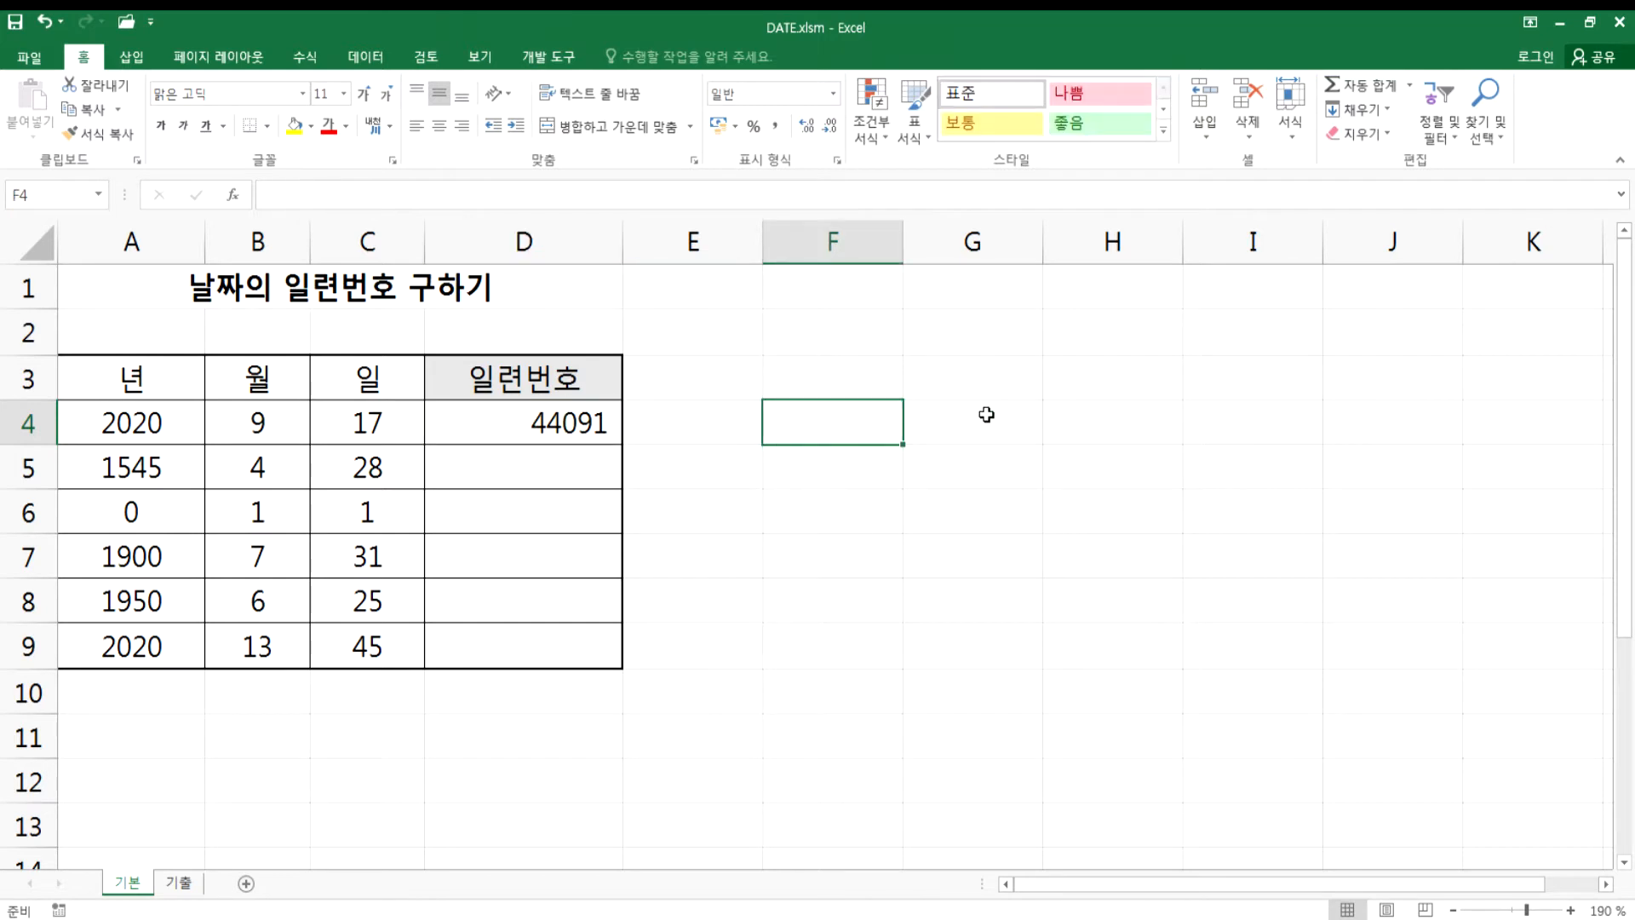
# - Write the note '1900-01-01 > 44091일째 되는 날 > 2020-09-17' in F4
pyautogui.write('1900-')
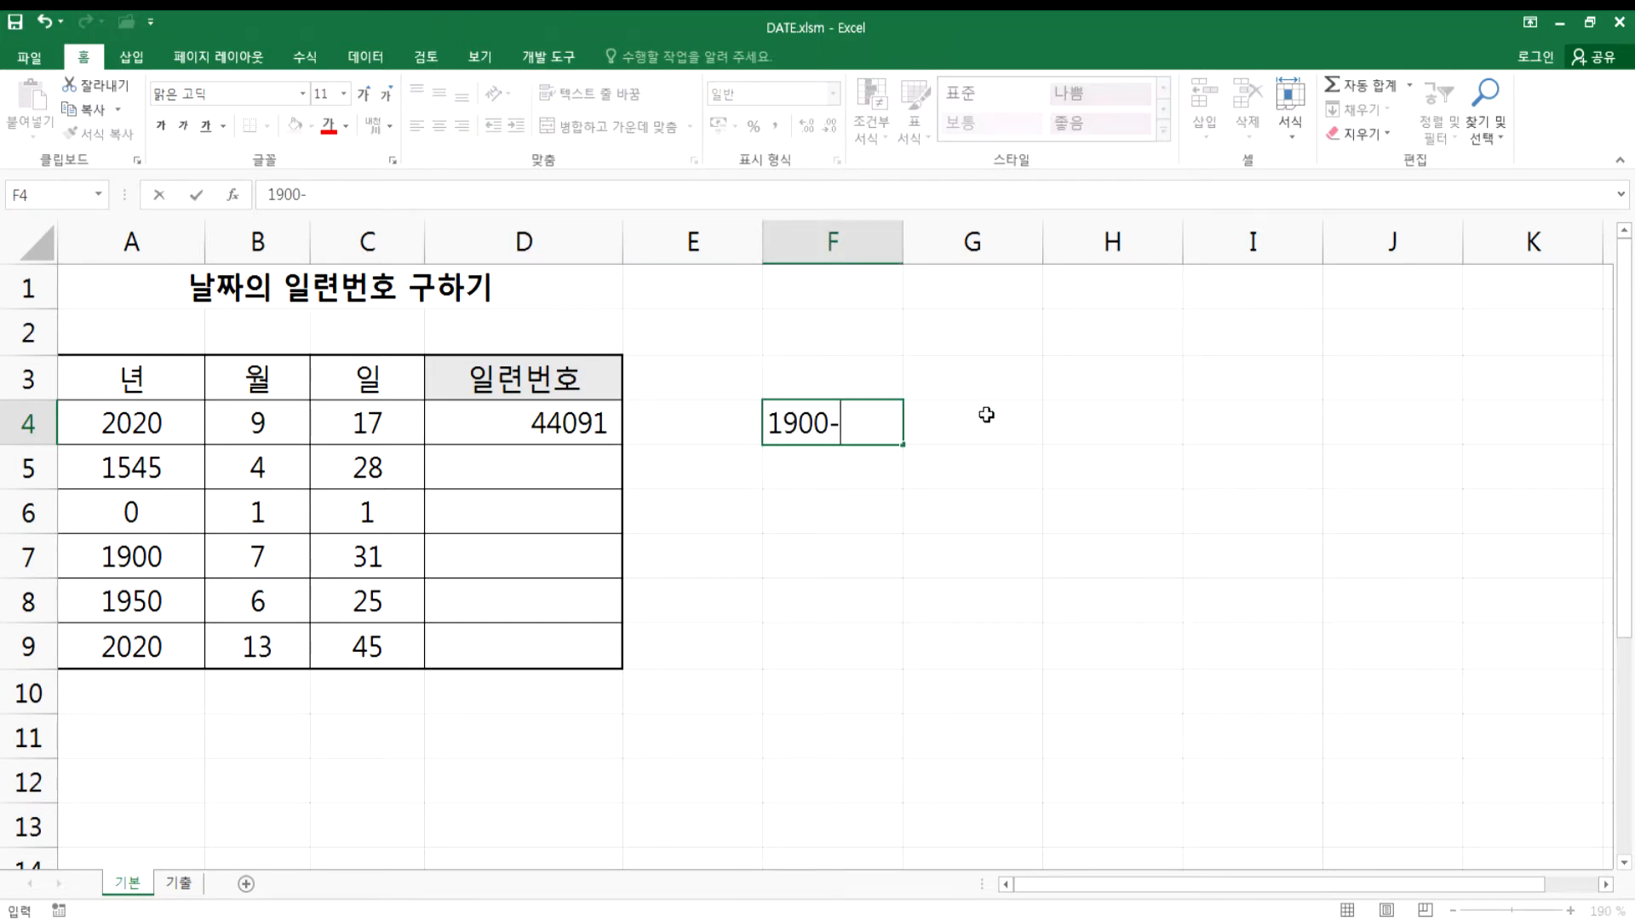
pyautogui.write('01-01')
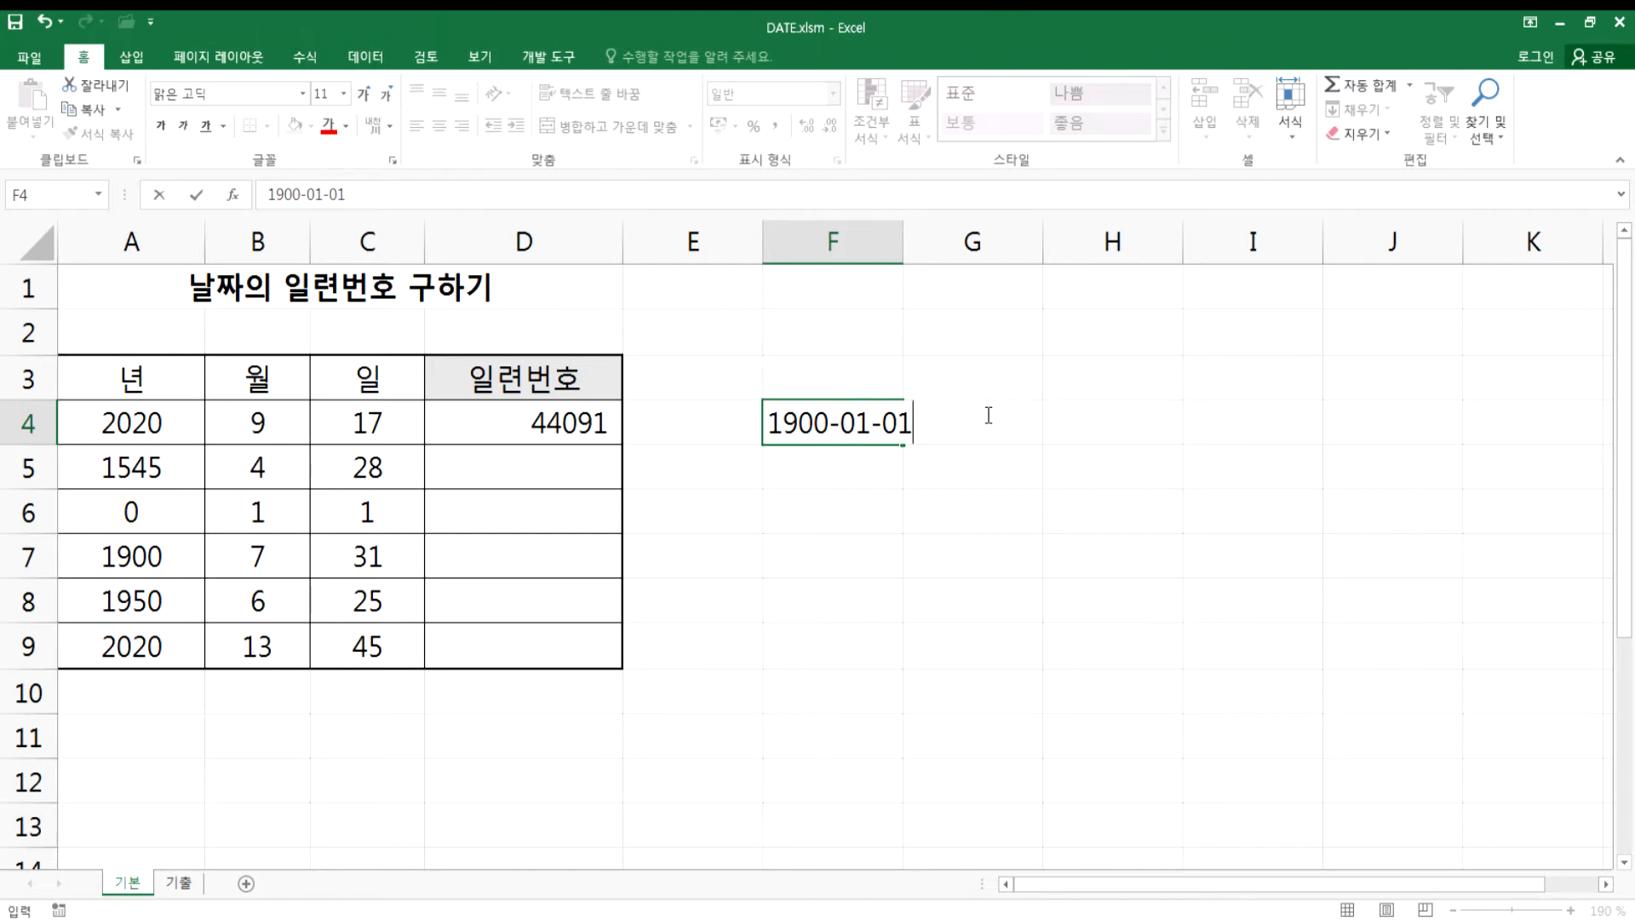
pyautogui.write(' >')
pyautogui.write('44091DLF')
pyautogui.press('BackSpace')
pyautogui.press('BackSpace')
pyautogui.press('BackSpace')
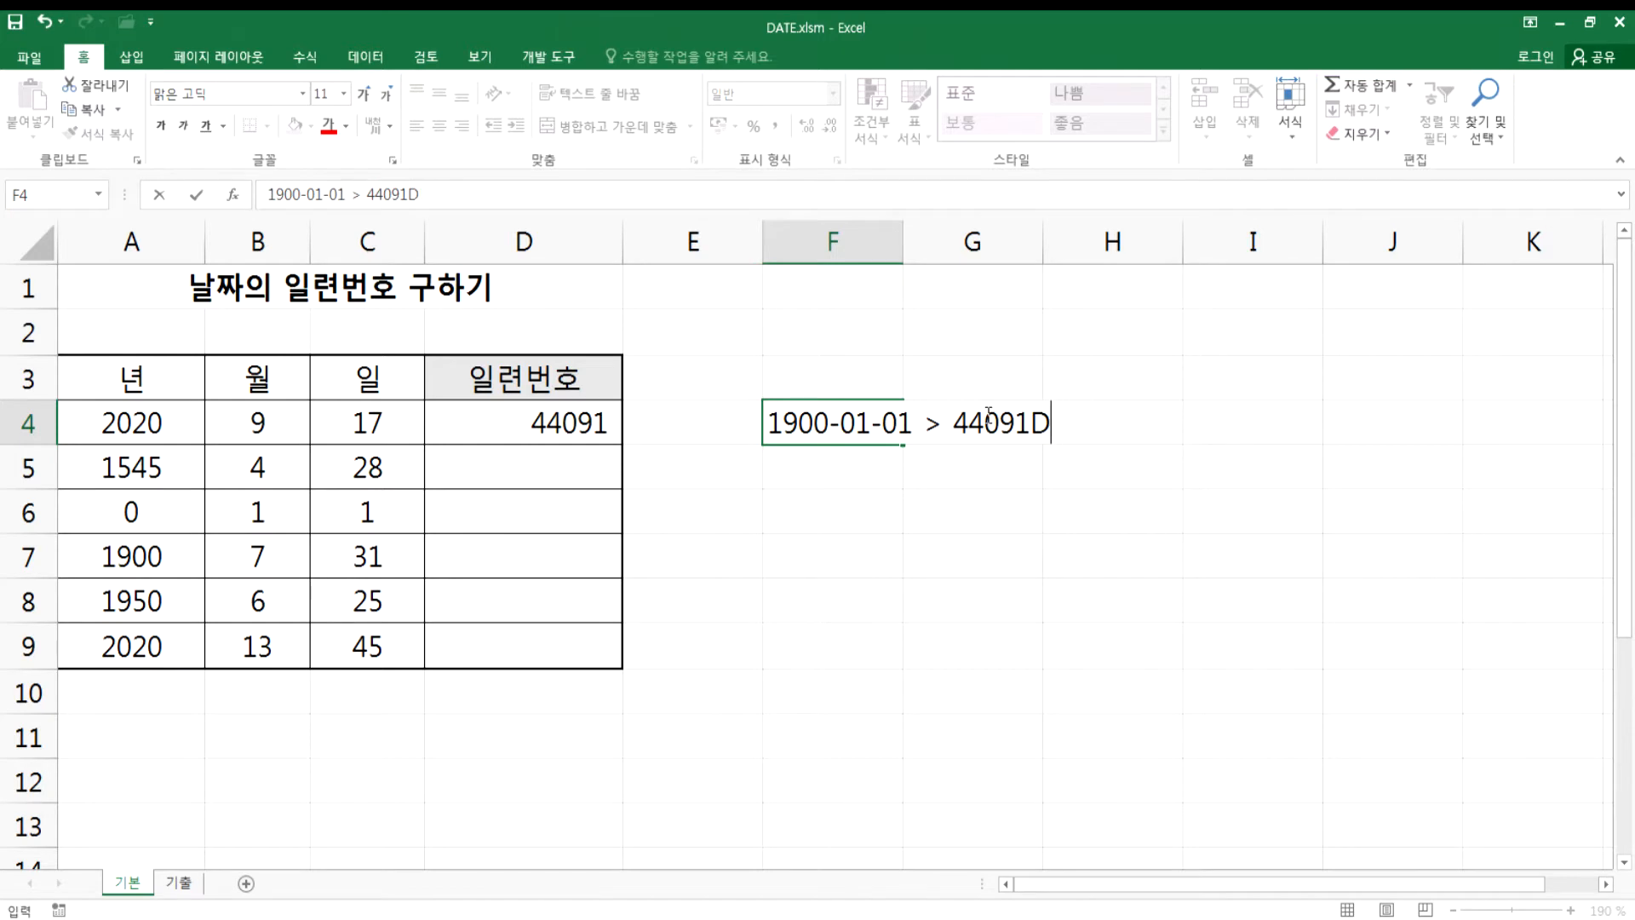
pyautogui.press('Hangul')
pyautogui.write('일째 되는 날 > 2020-09-17')
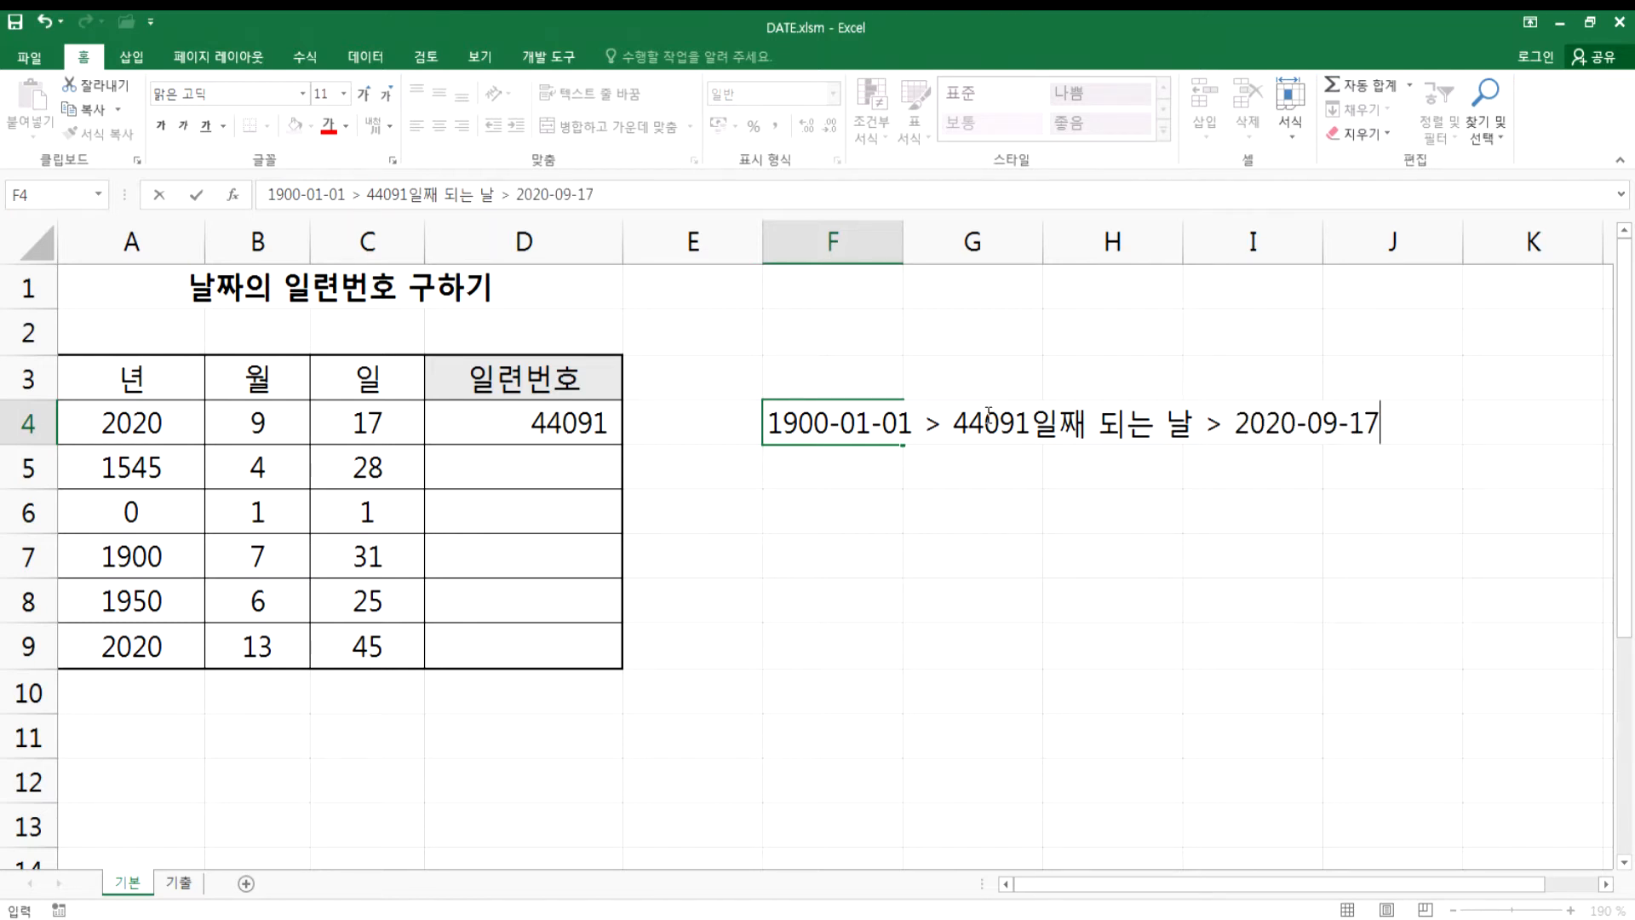
pyautogui.press('Return')
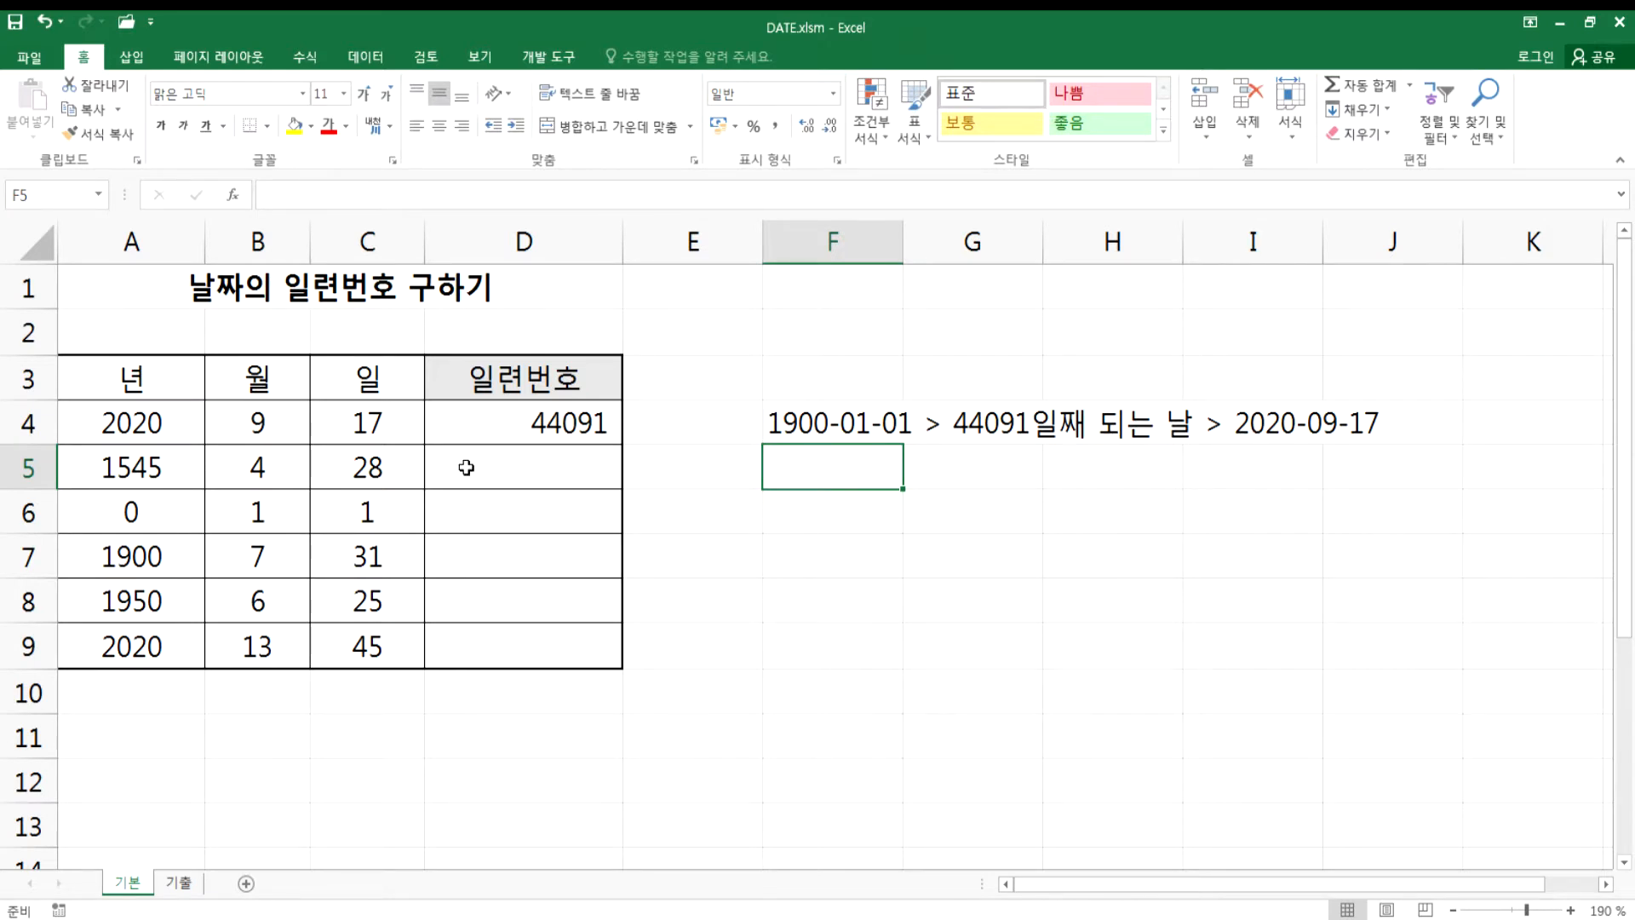
pyautogui.click(511, 411)
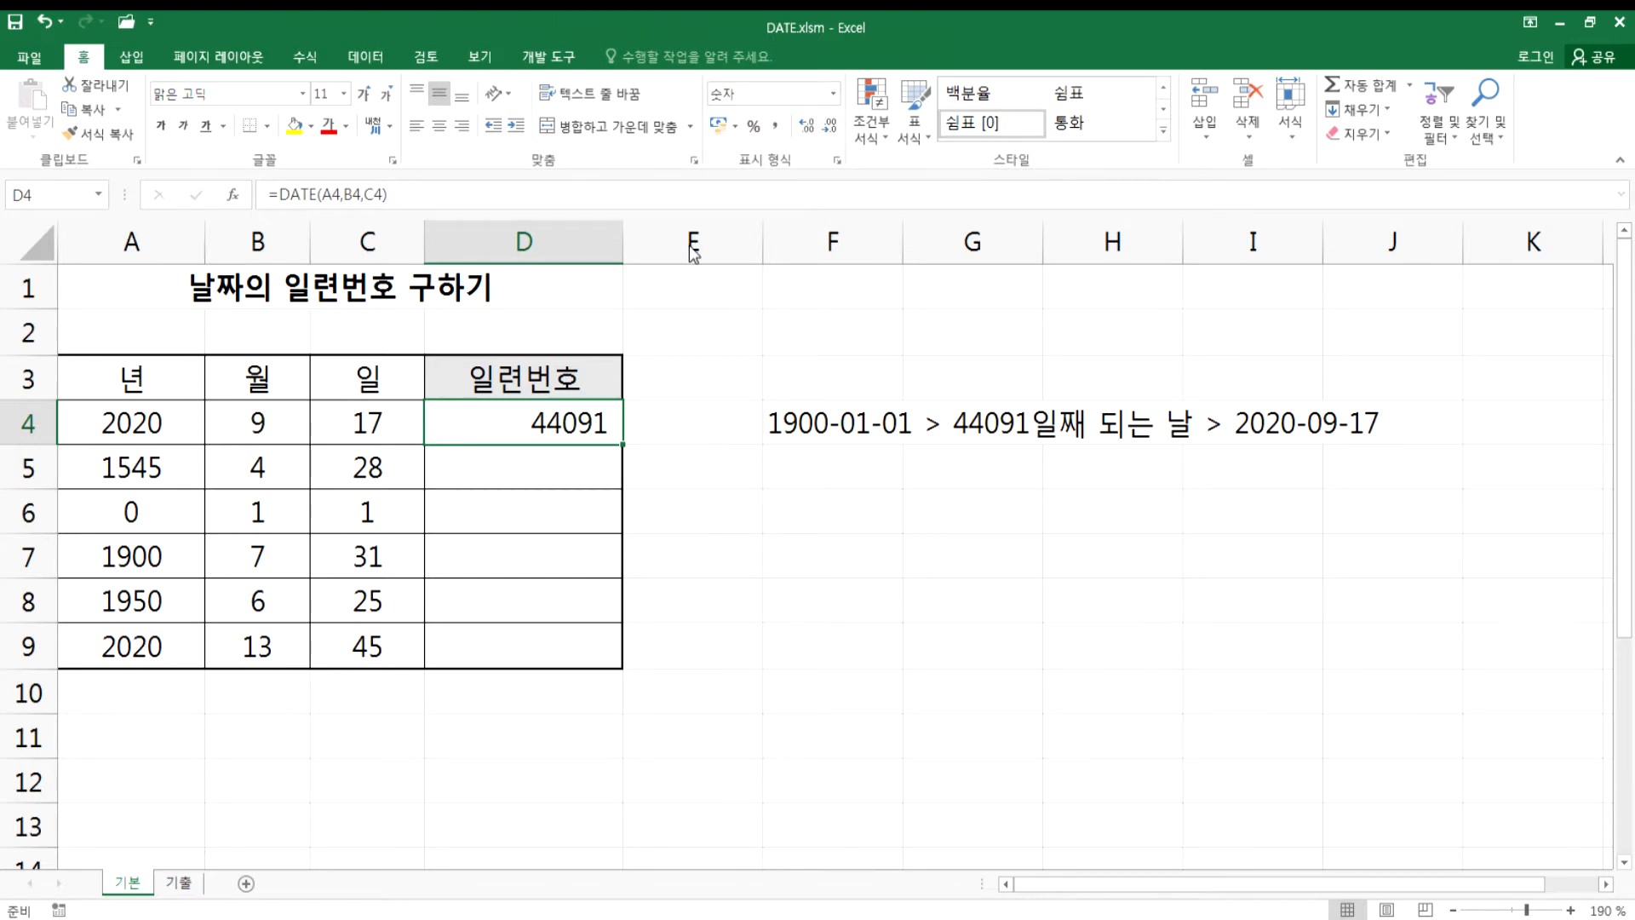
pyautogui.hotkey('ctrl', '1')
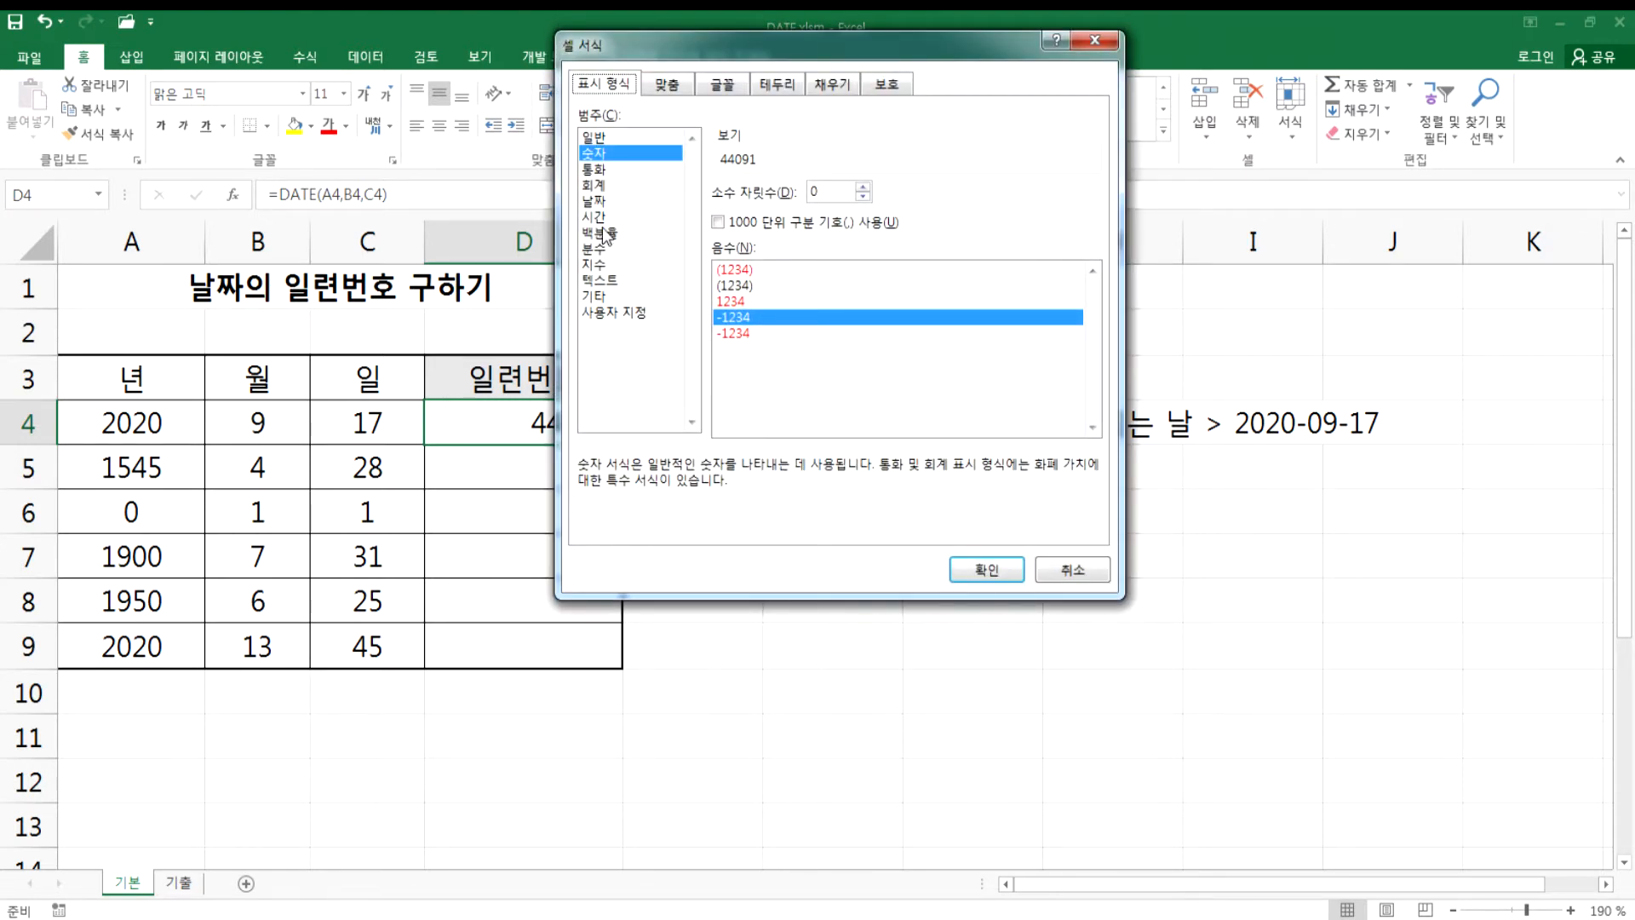
# - Format D4 as yyyy-mm-dd to show 2020-09-17, then fill the DATE formula down to D9
pyautogui.click(600, 312)
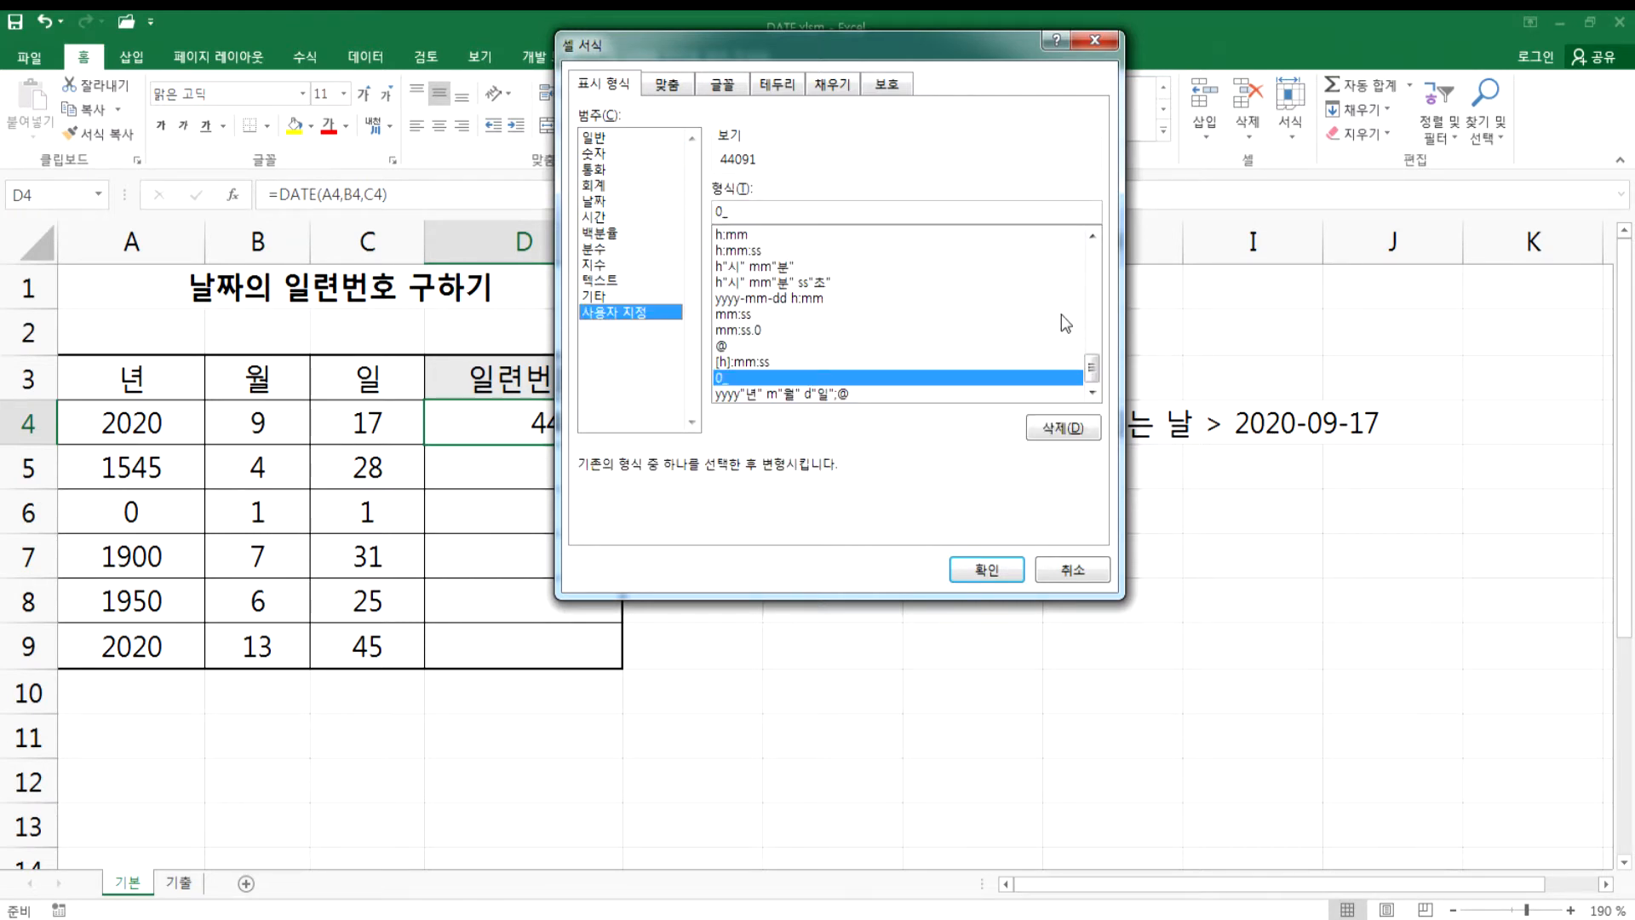
pyautogui.moveTo(1091, 367); pyautogui.dragTo(1088, 334)
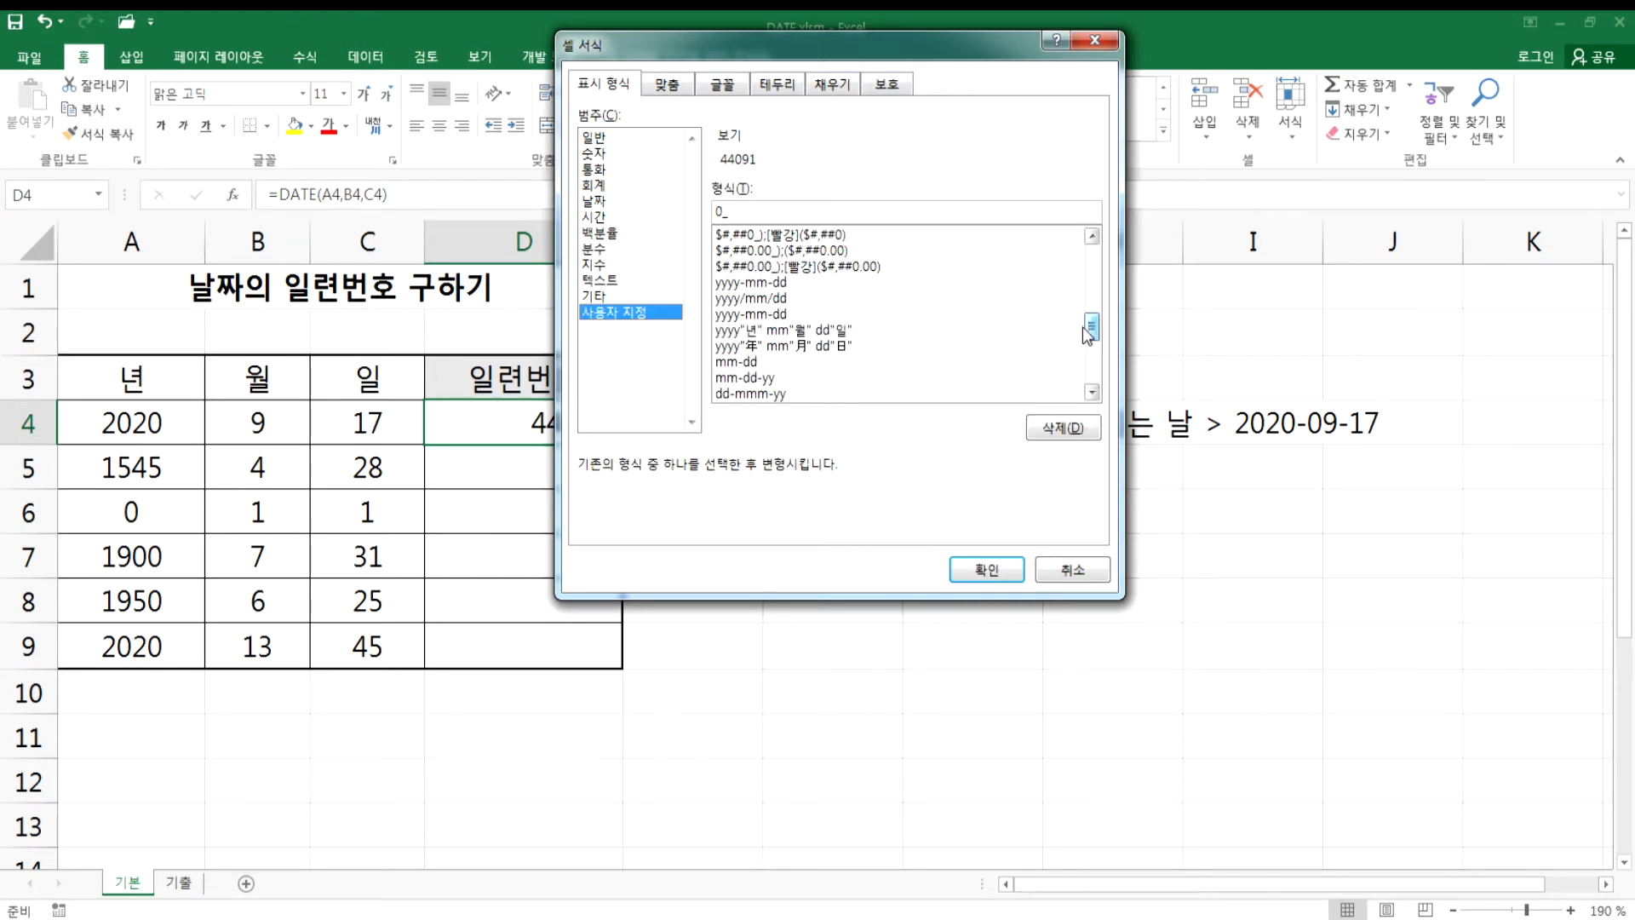
pyautogui.click(765, 284)
pyautogui.click(987, 570)
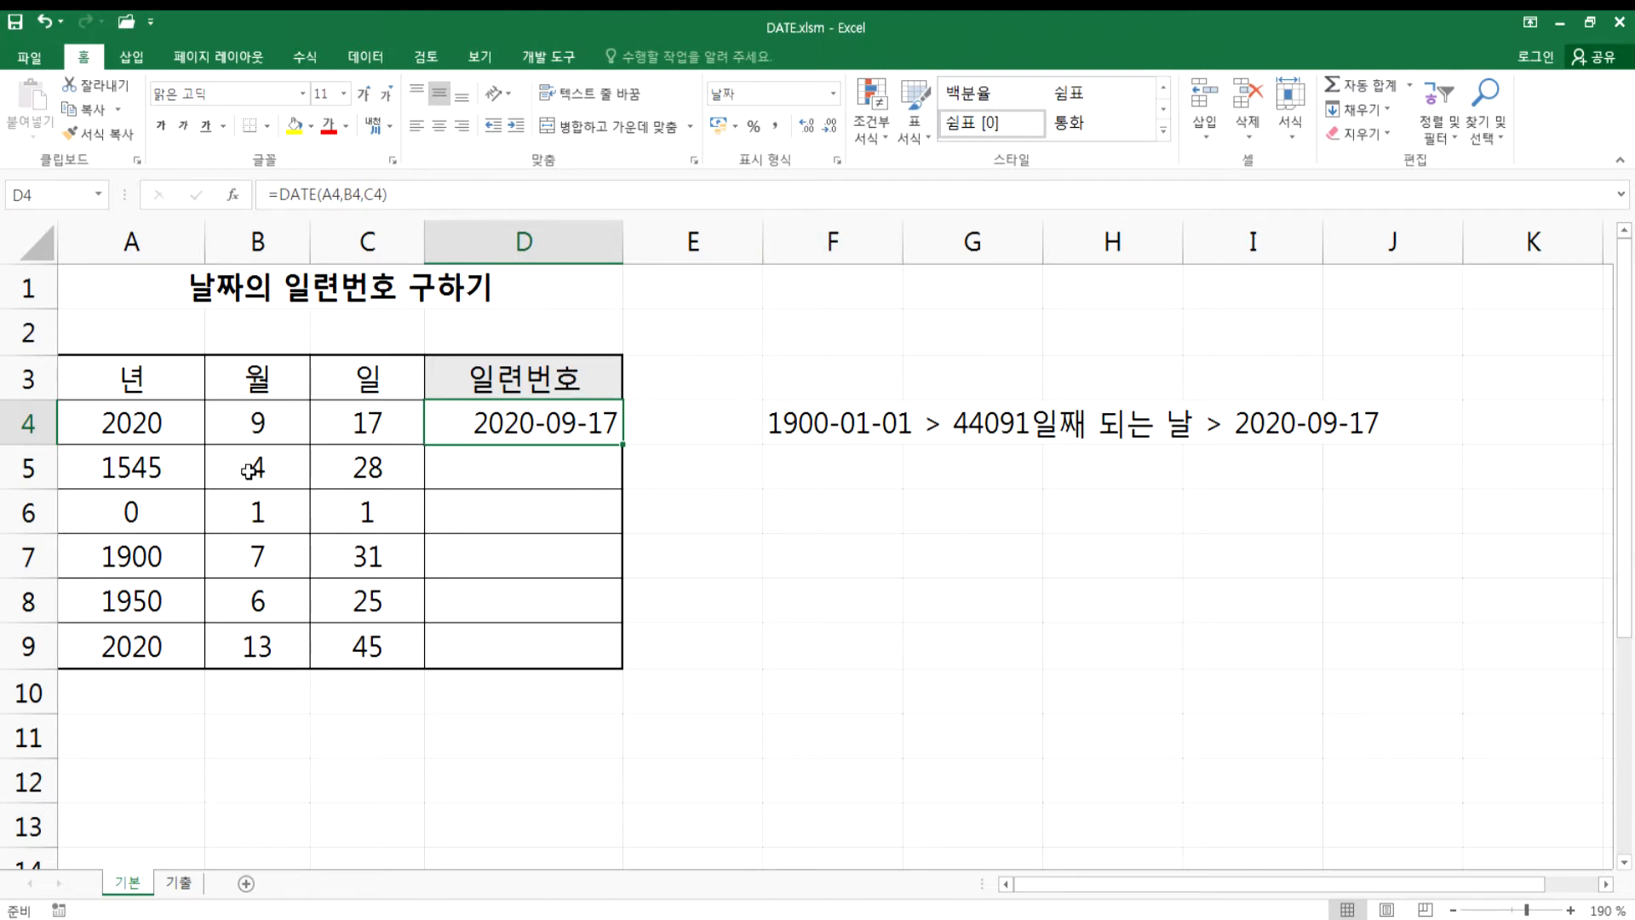
pyautogui.moveTo(622, 444); pyautogui.dragTo(624, 670)
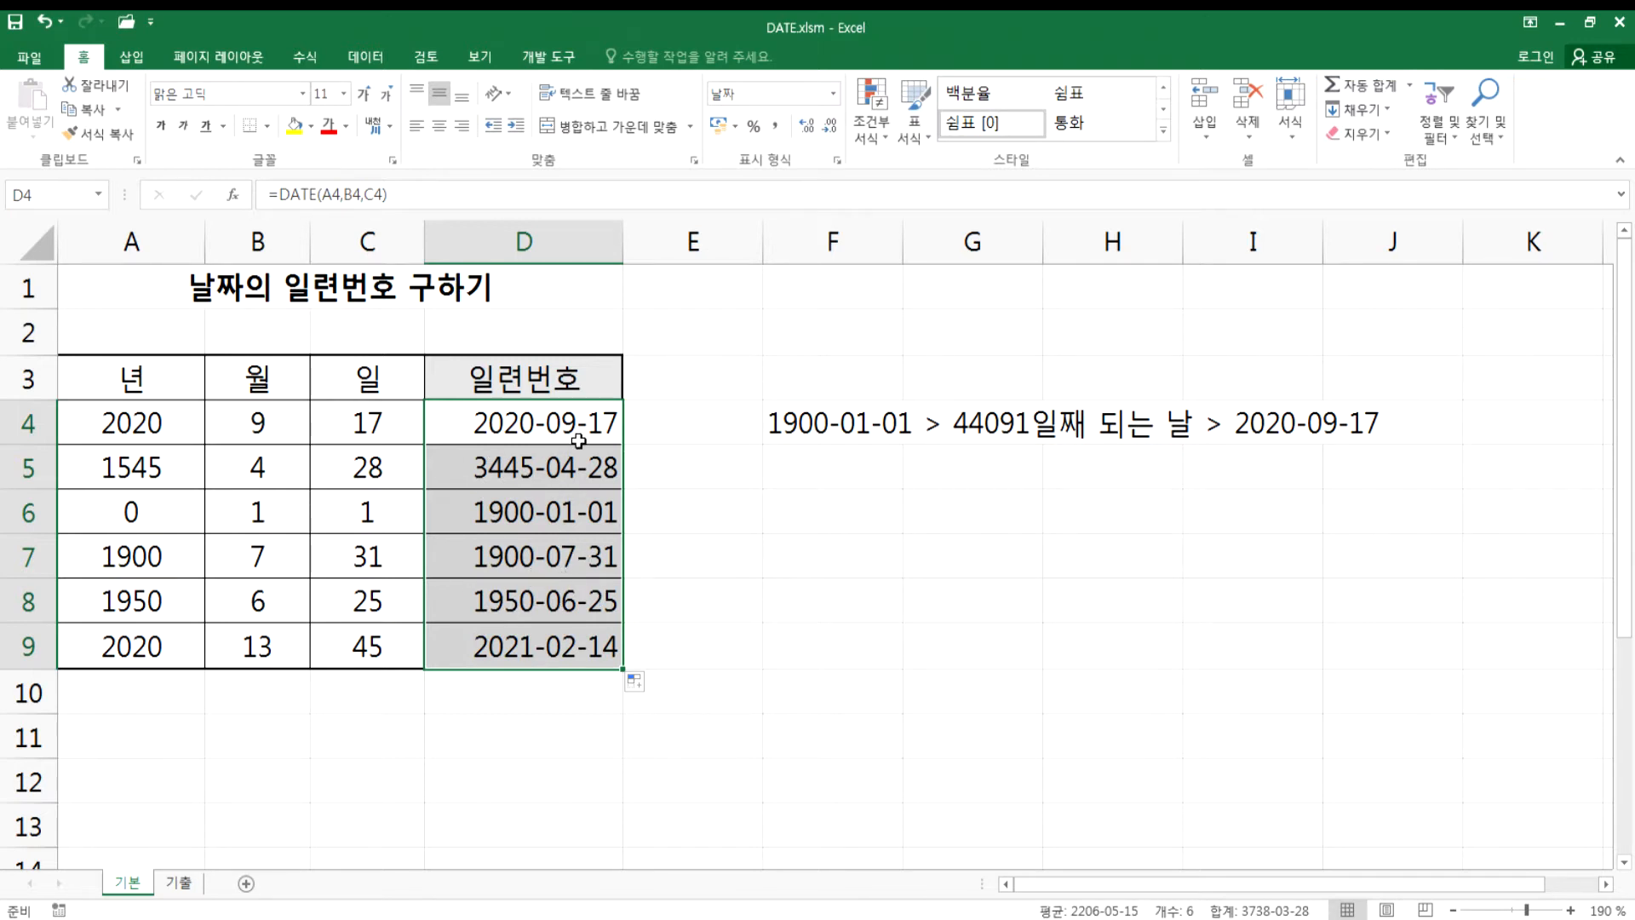
# - Refill D4:D9 with the formulas only, without copying the formatting
pyautogui.click(436, 718)
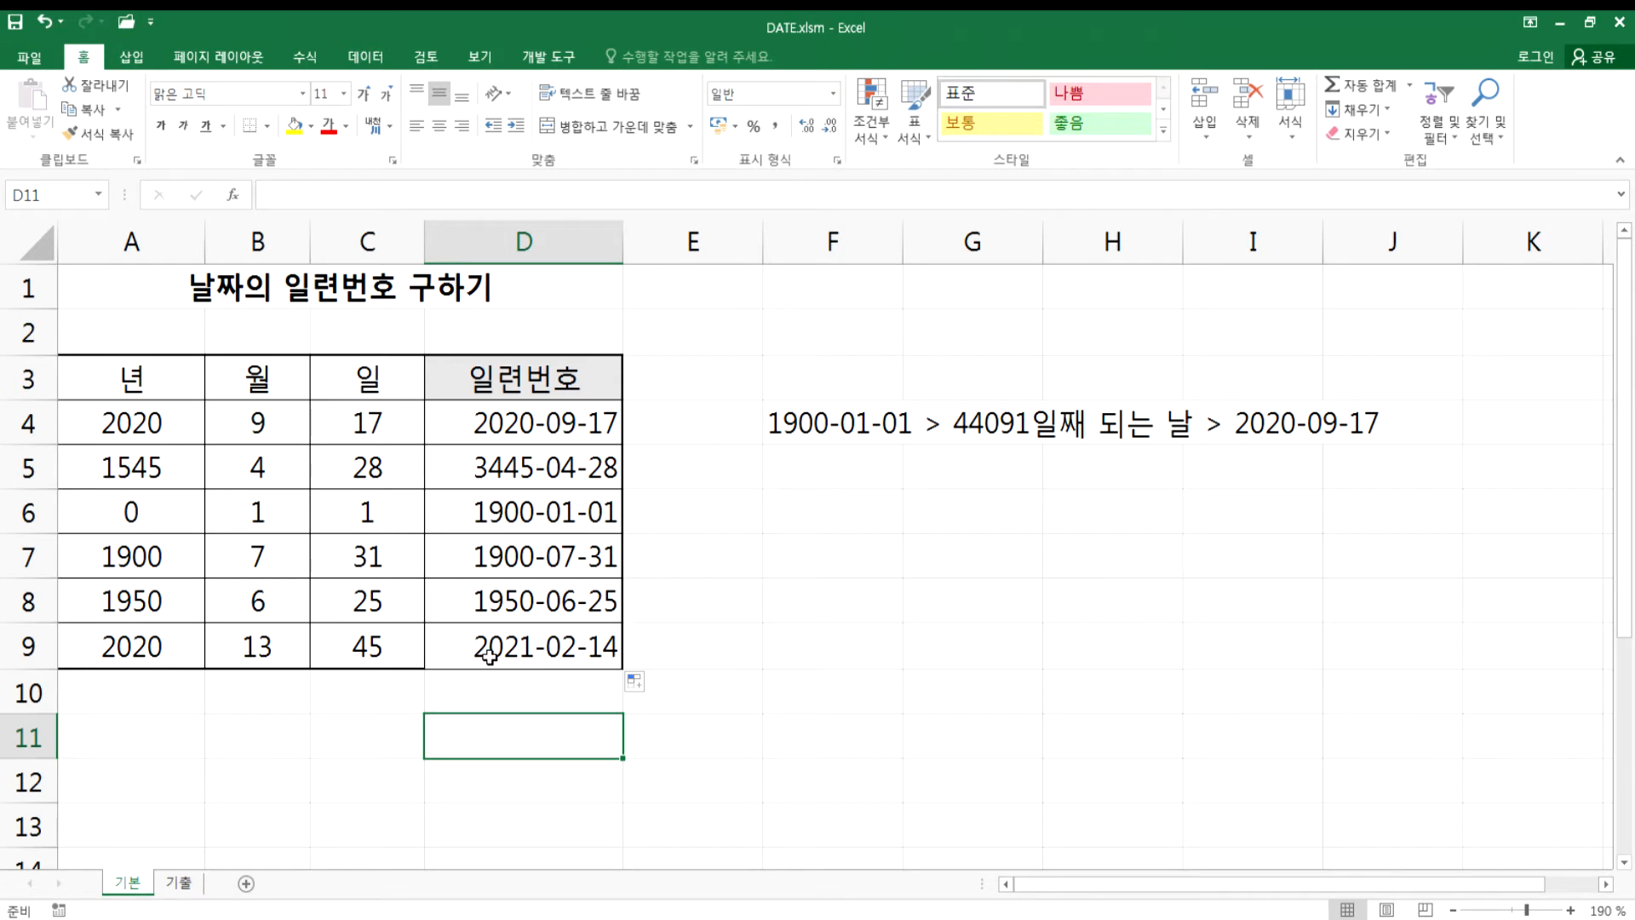
pyautogui.click(635, 681)
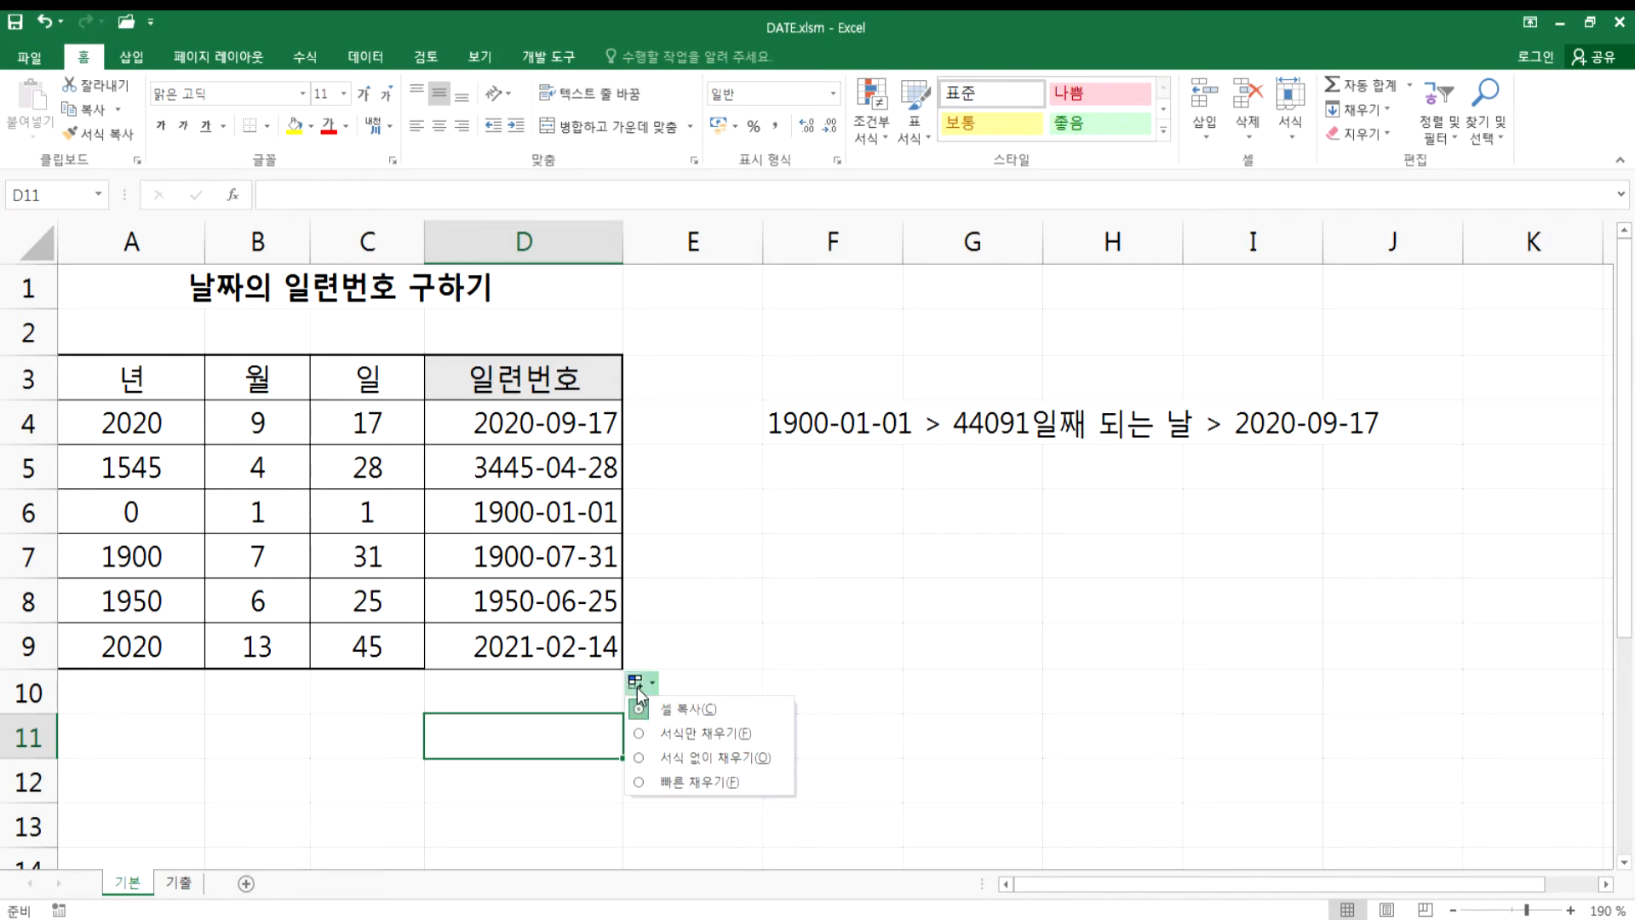
pyautogui.click(663, 758)
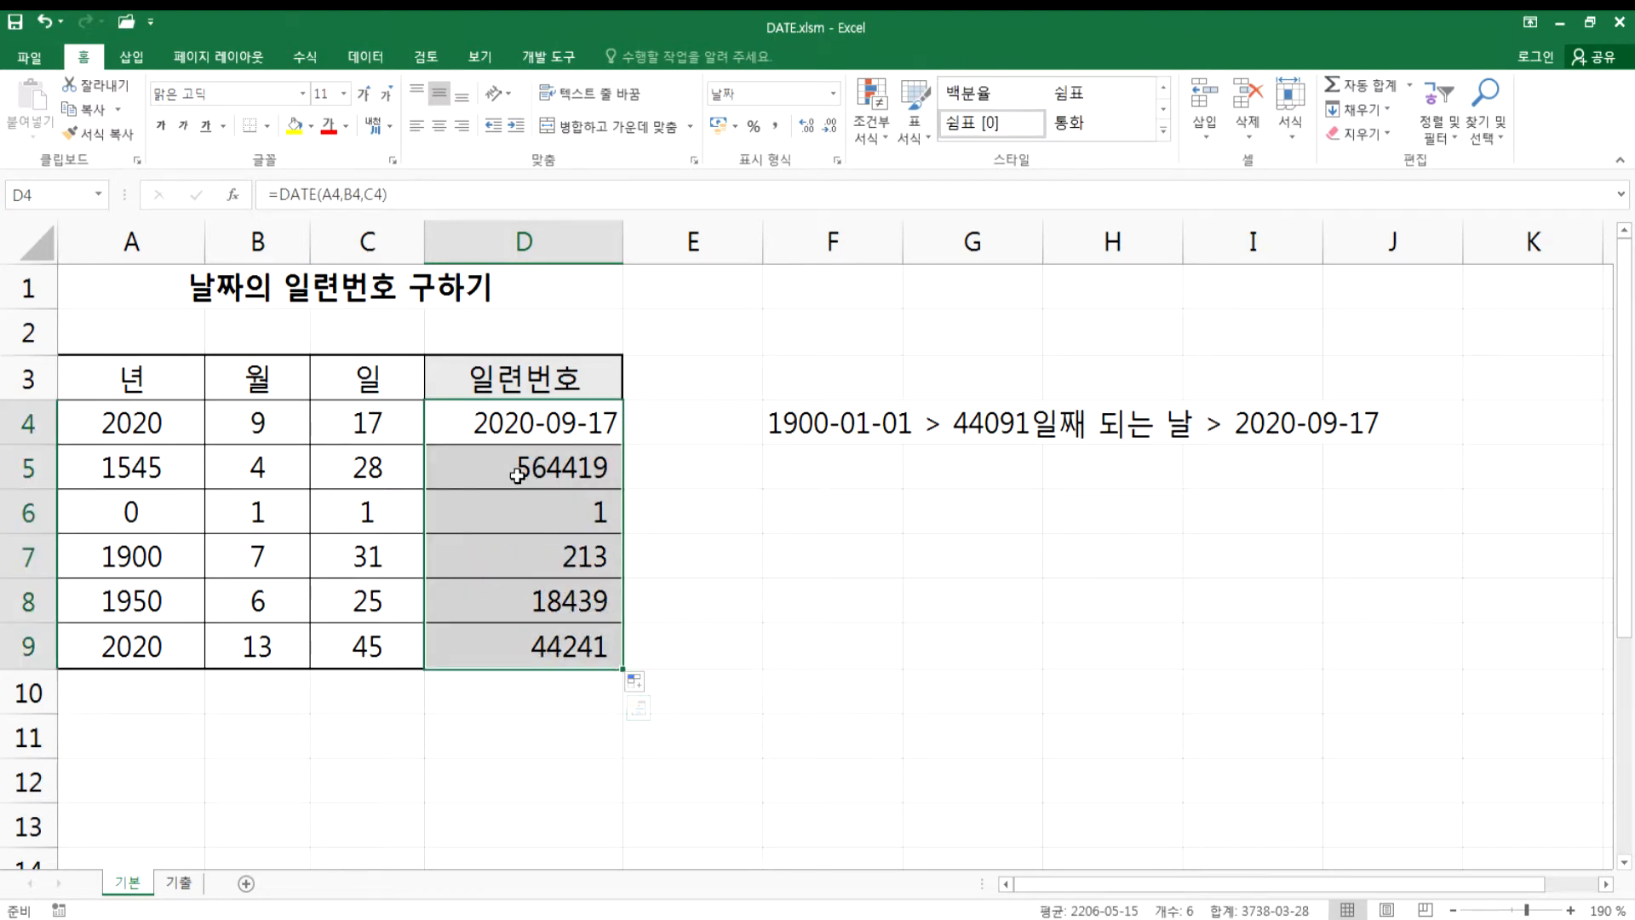
# - Apply the yyyy-mm-dd custom format to D4:D9 and check the formula in D5
pyautogui.hotkey('ctrl', '1')
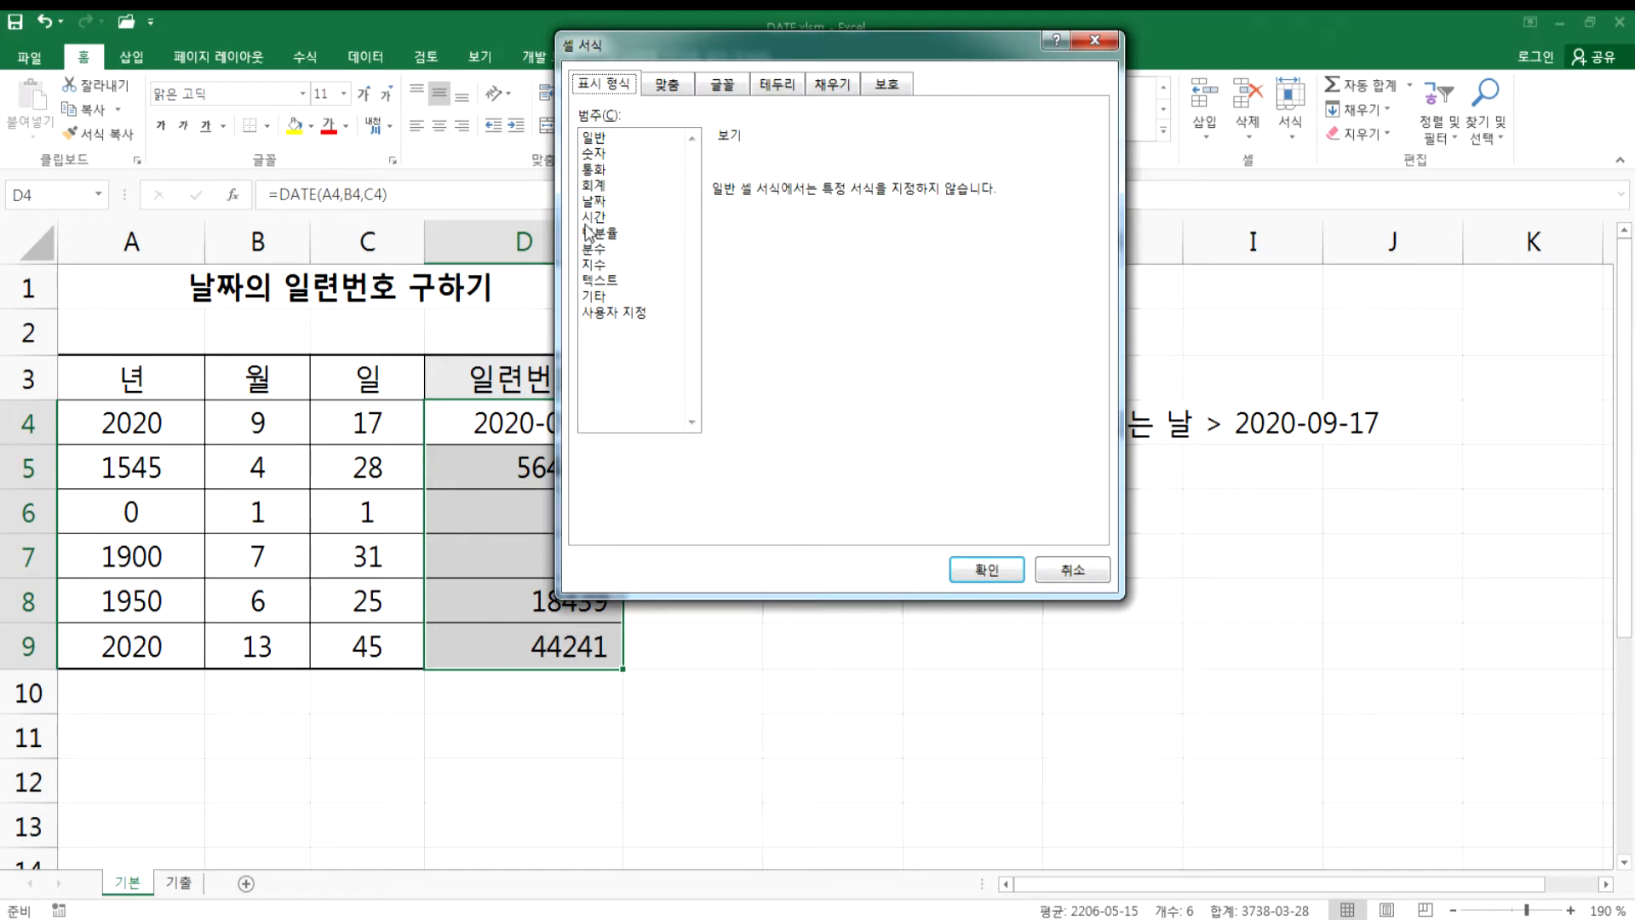
pyautogui.click(610, 315)
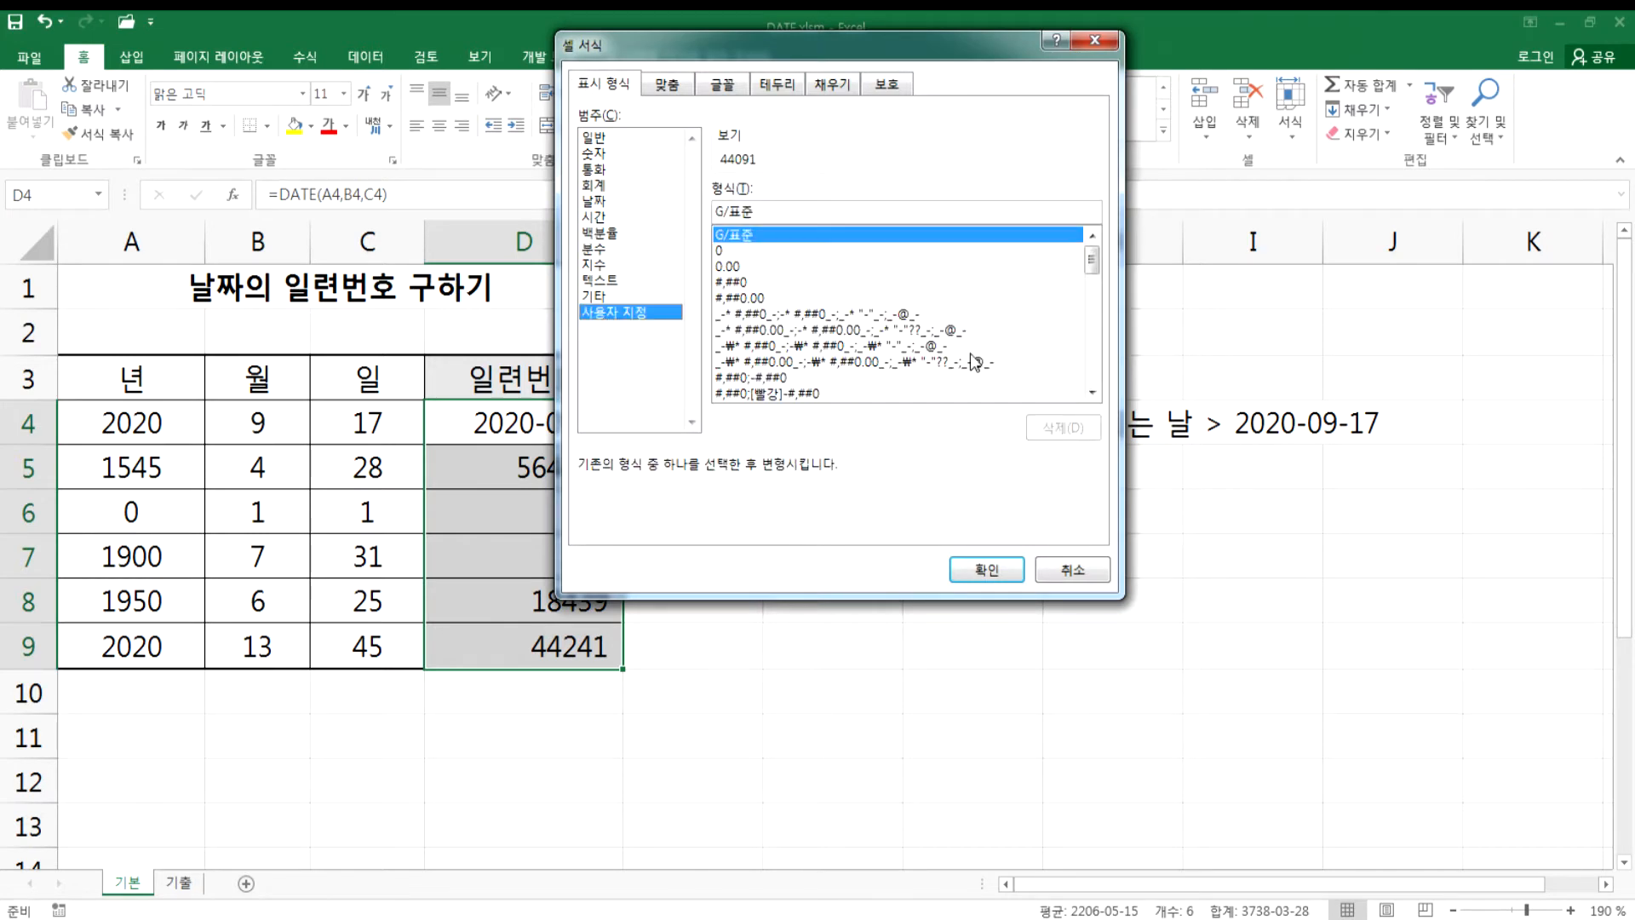
pyautogui.scroll(-8, 1096, 273)
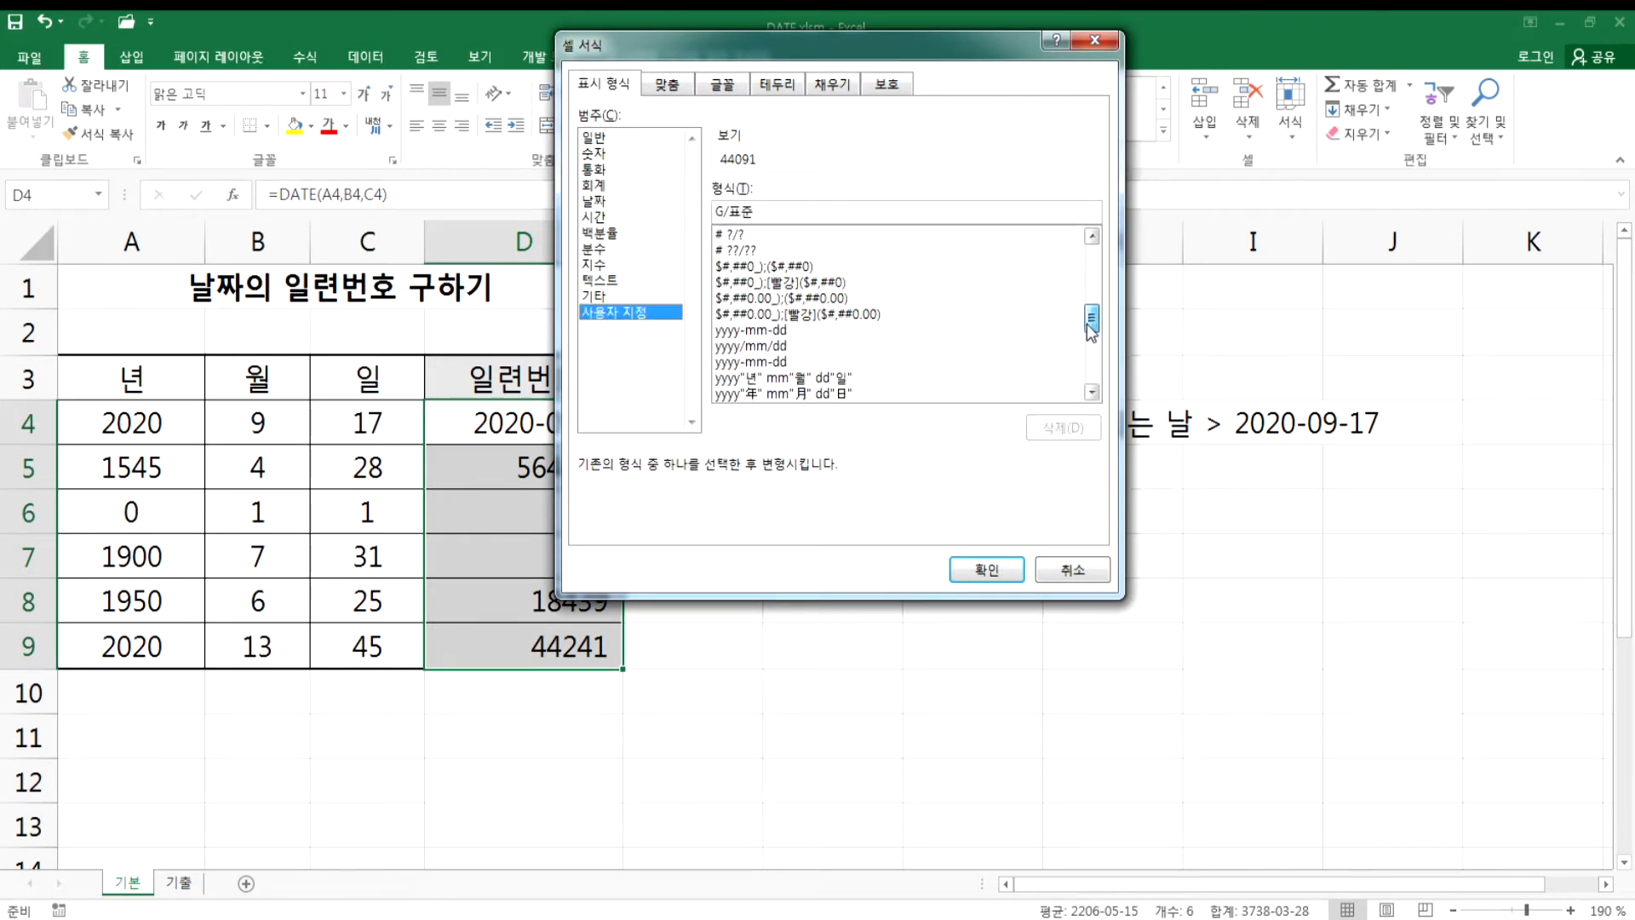
pyautogui.click(800, 282)
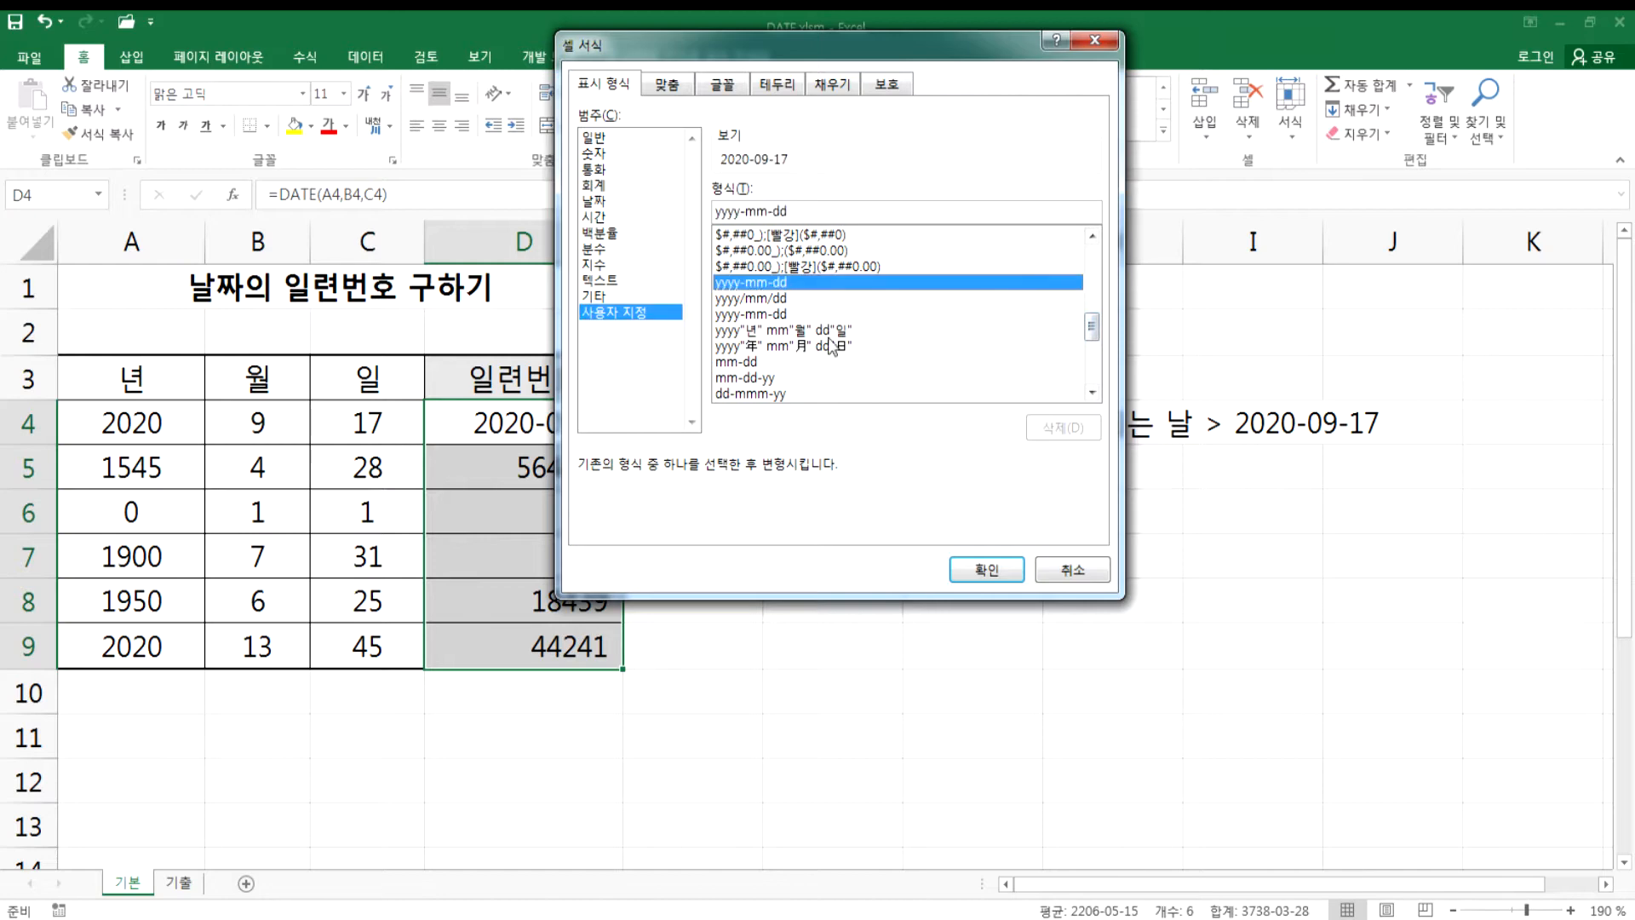
pyautogui.click(983, 569)
pyautogui.click(482, 467)
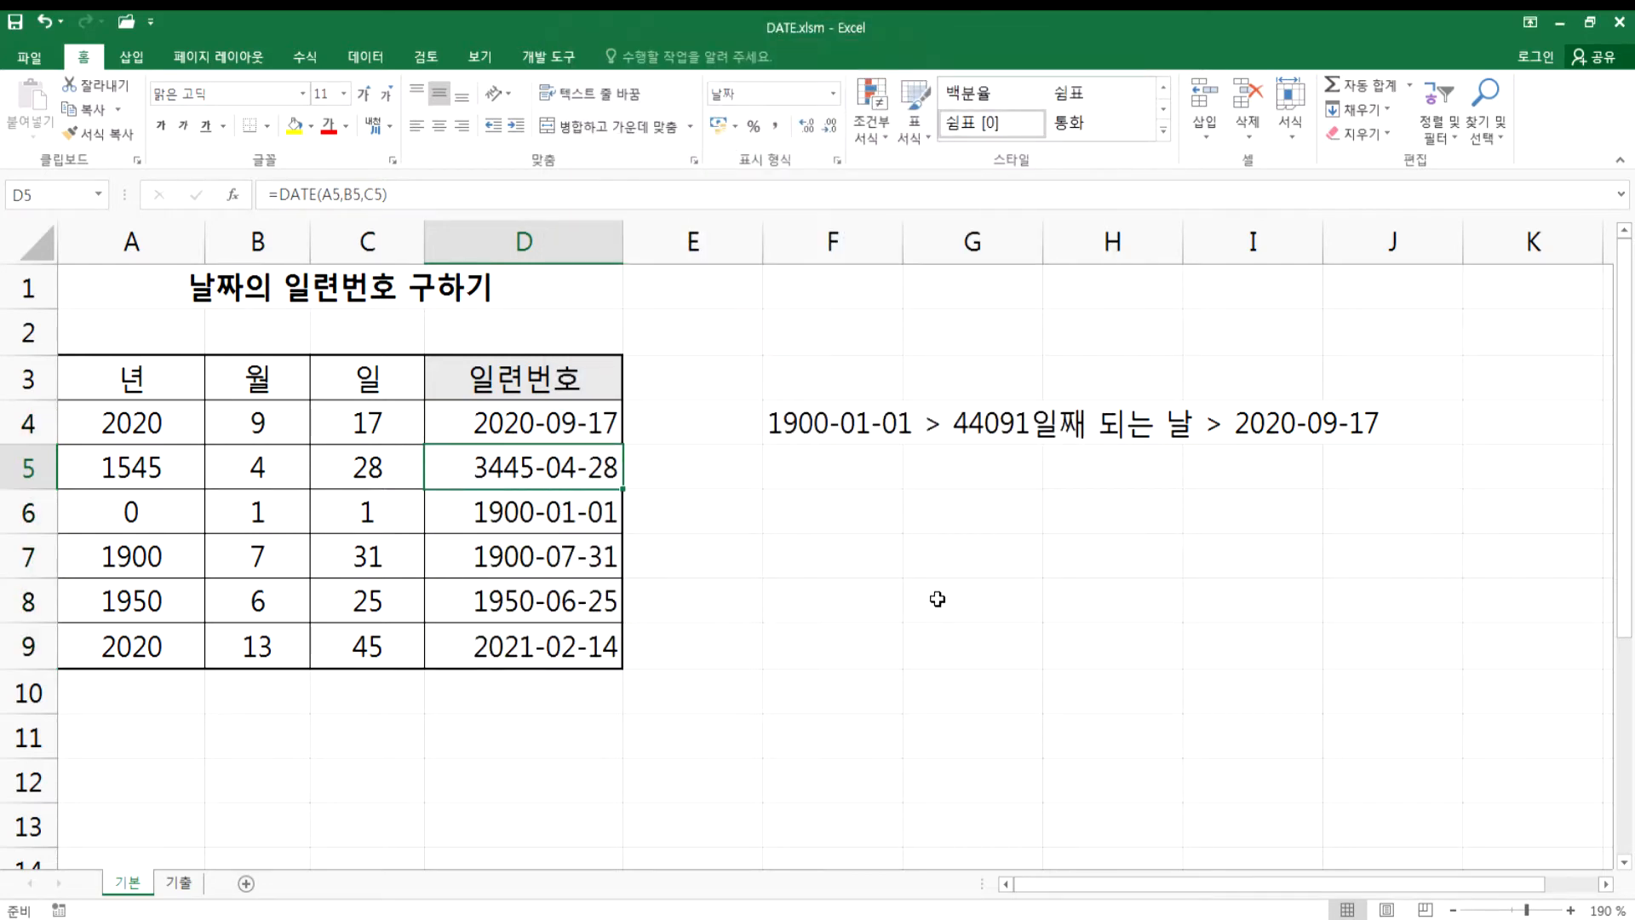
pyautogui.click(134, 513)
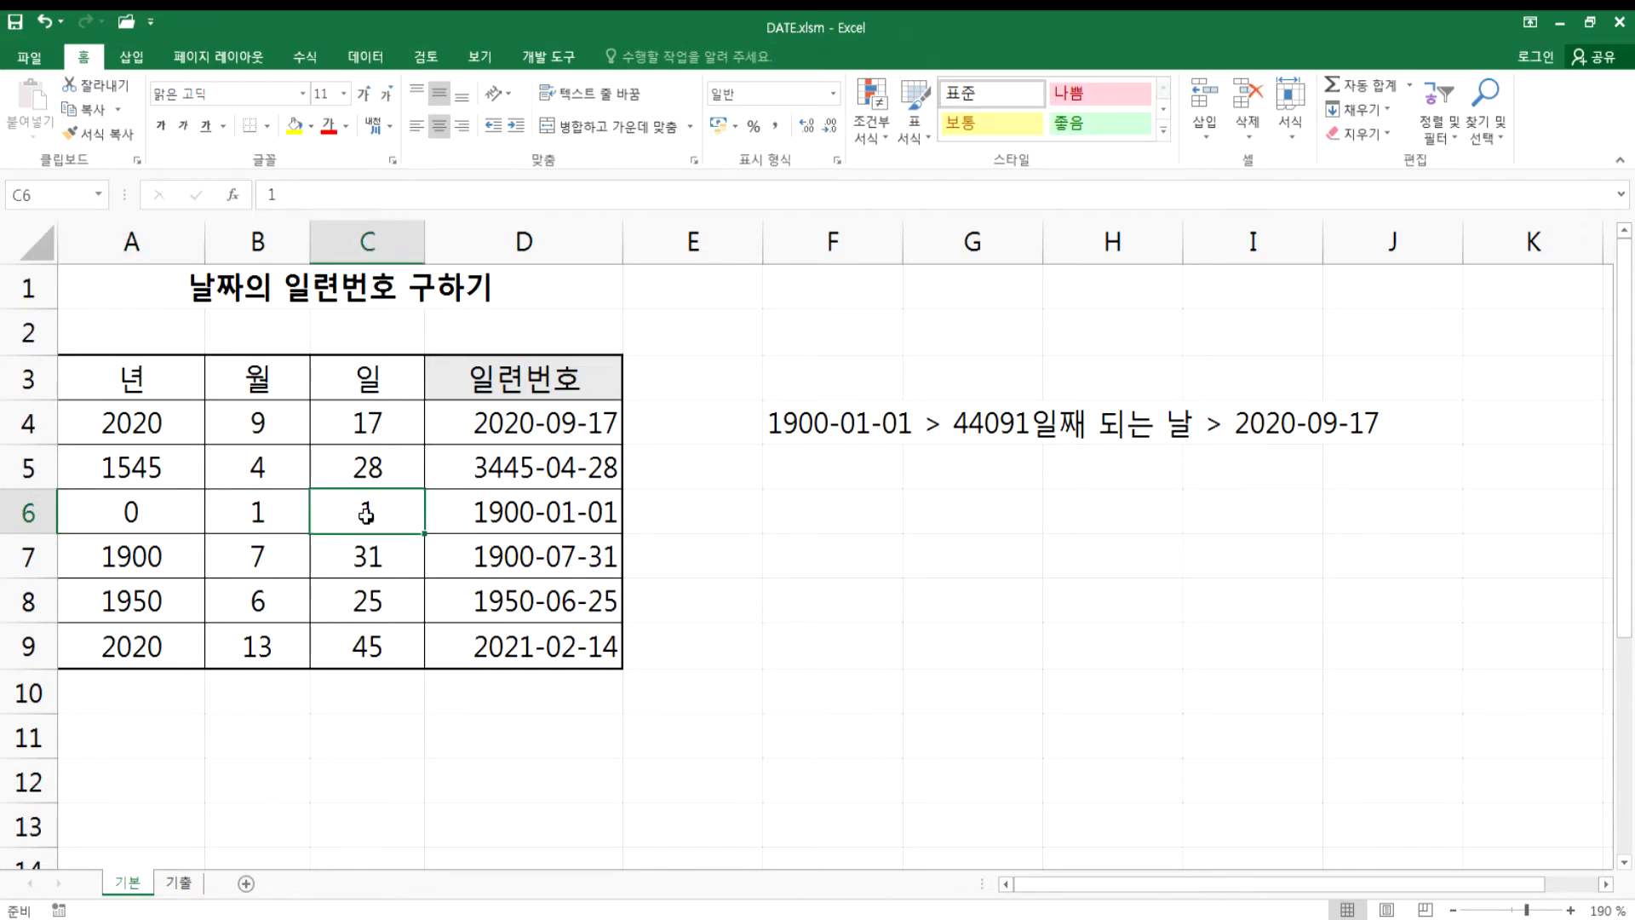
# - Review D7 and the 1545 row's result 3445-04-28, then return to the Notepad notes
pyautogui.click(494, 549)
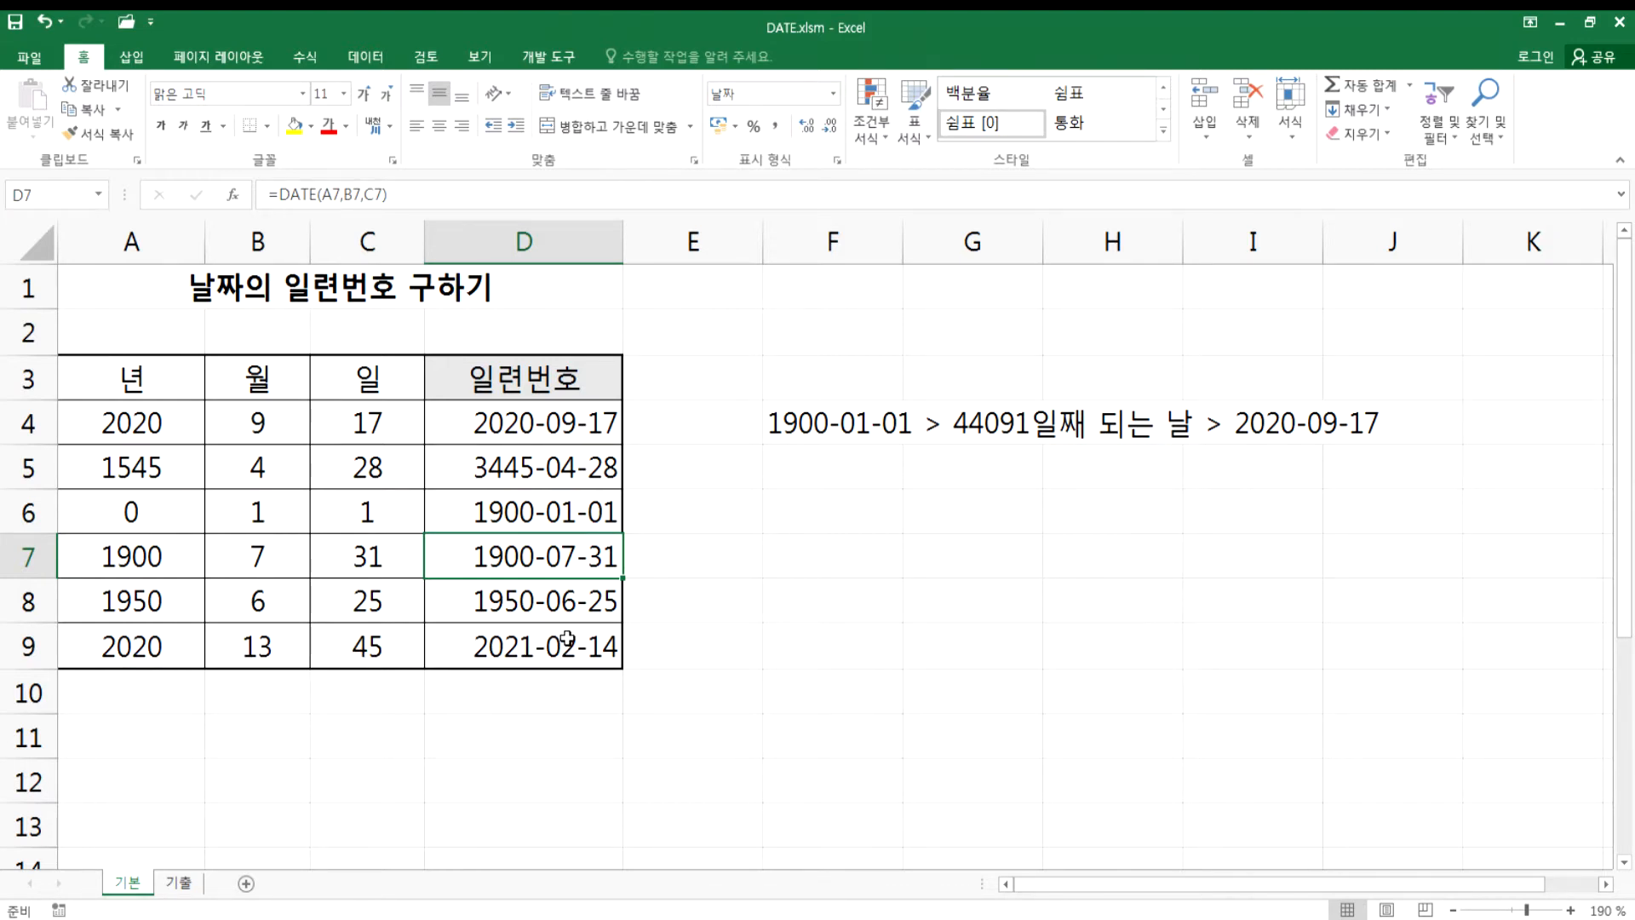
pyautogui.click(175, 474)
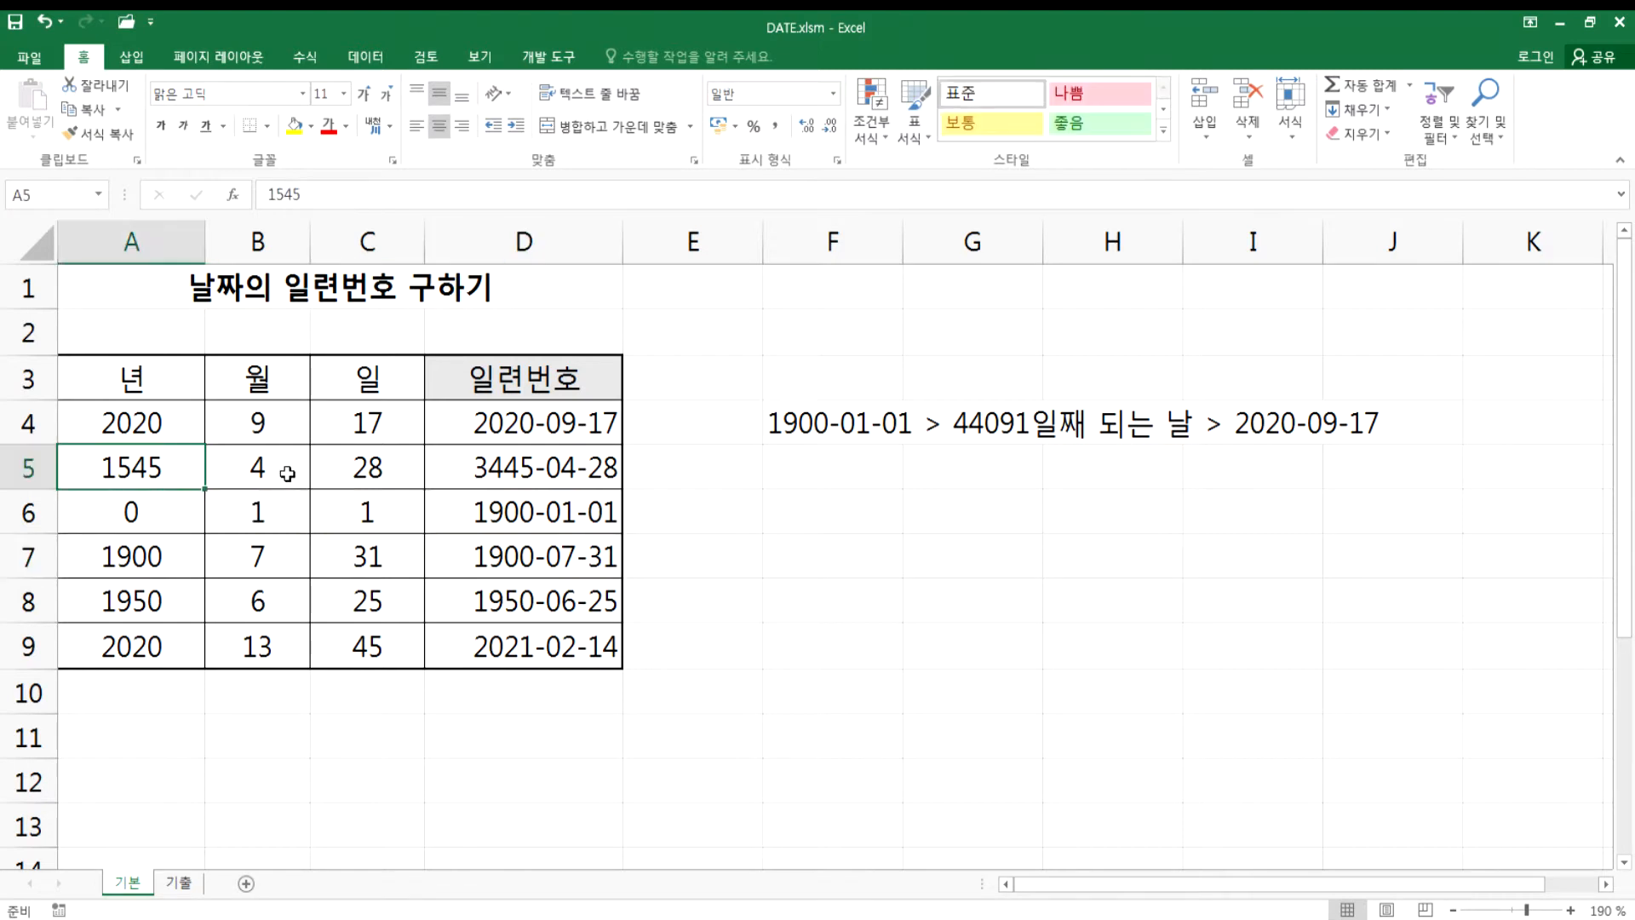
pyautogui.click(554, 471)
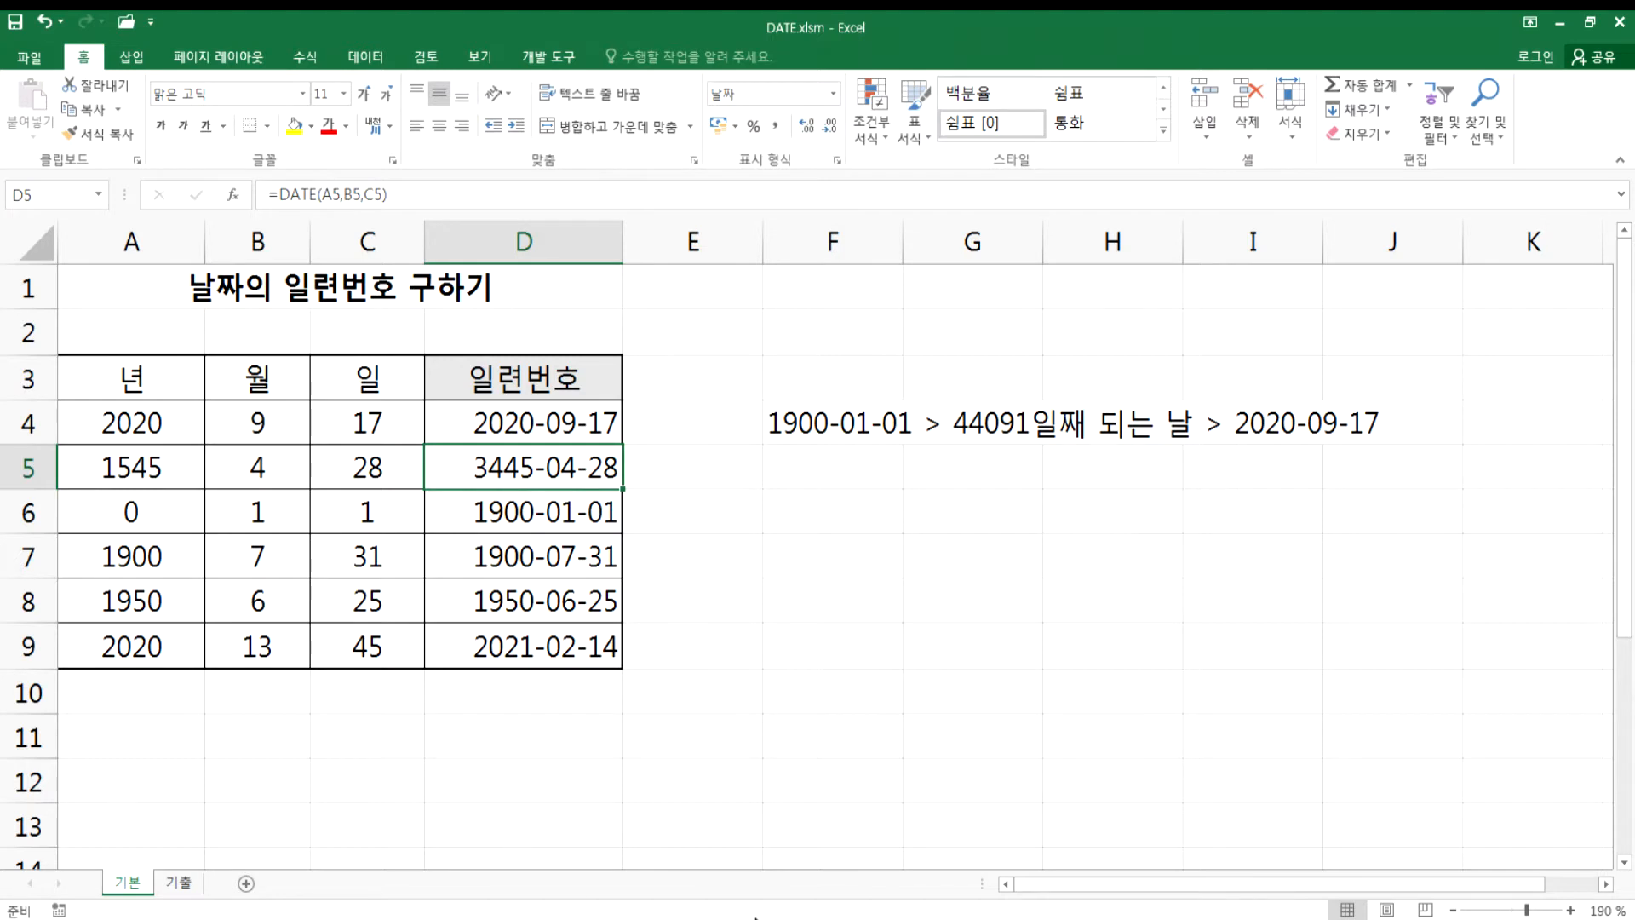
pyautogui.click(743, 919)
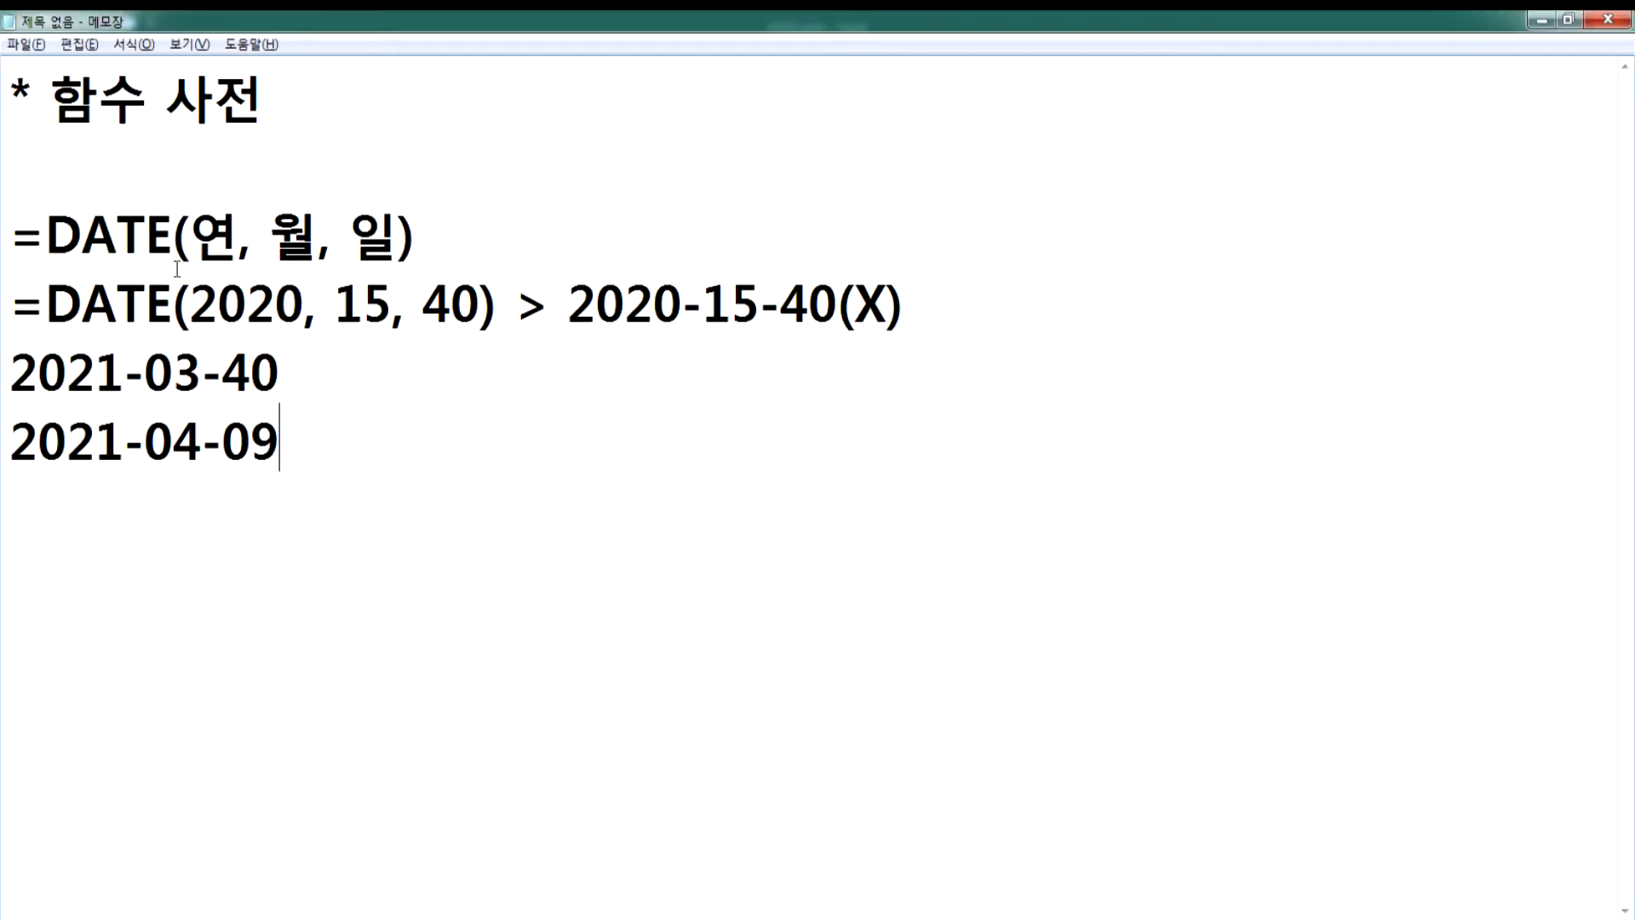
# - Append ' > 일련번호 형태로 출력(1900년 1월 1일, 날짜 기준점 1로 설정)' to the =DATE(연, 월, 일) line
pyautogui.moveTo(192, 244); pyautogui.dragTo(400, 243)
pyautogui.click(438, 241)
pyautogui.write('> DLF')
pyautogui.press('BackSpace')
pyautogui.press('BackSpace')
pyautogui.press('BackSpace')
pyautogui.write('이ㄹ련버')
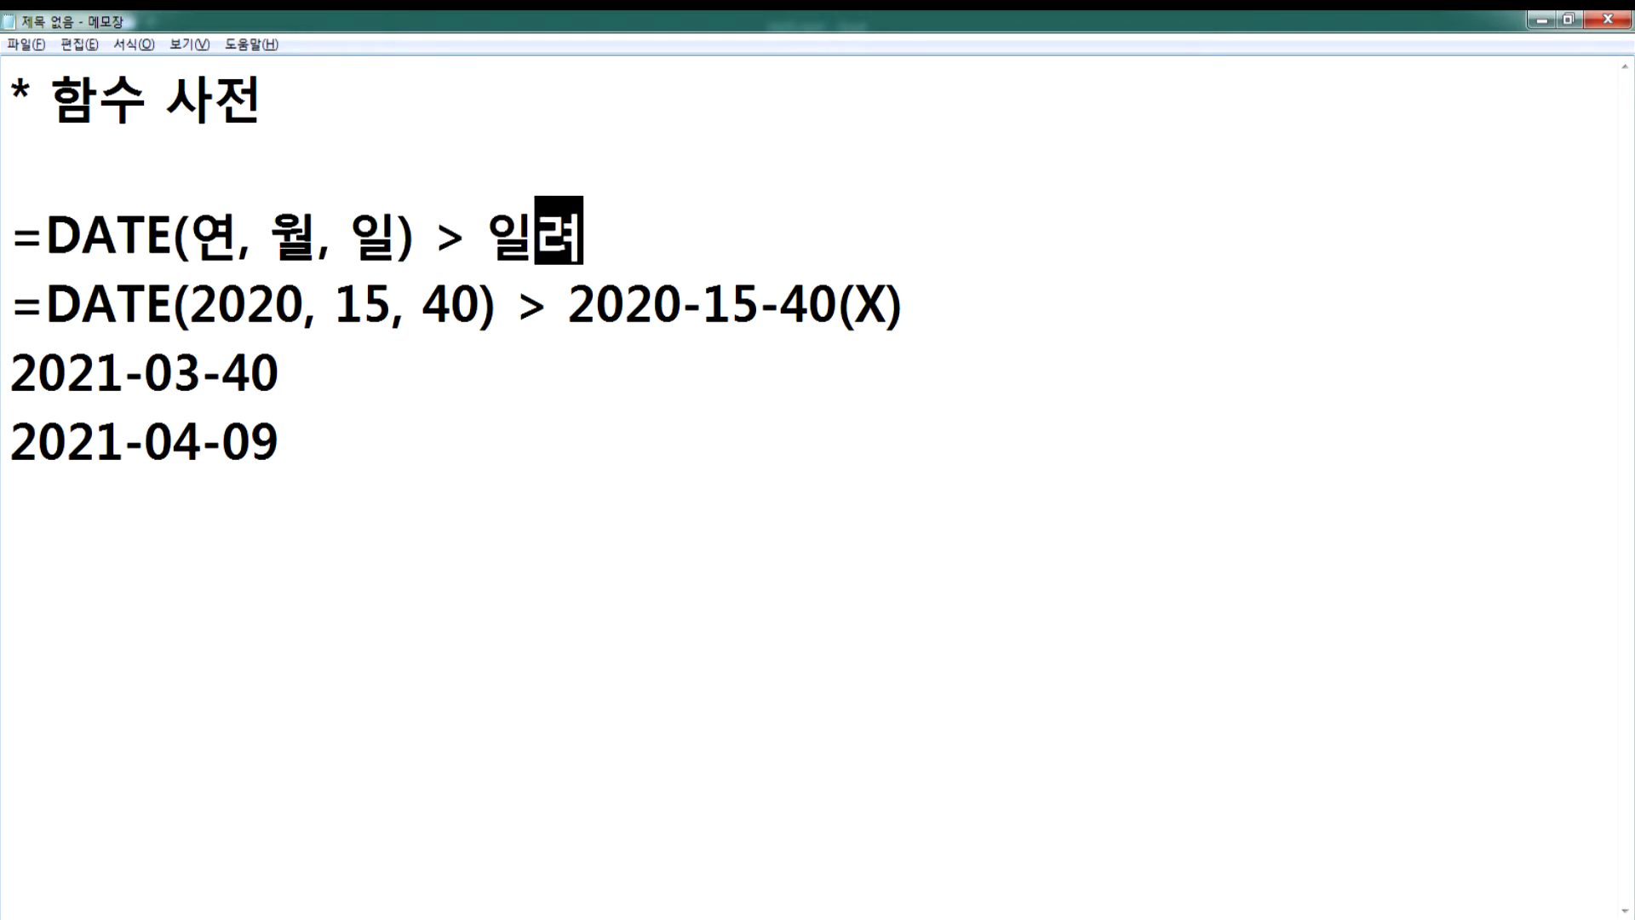
pyautogui.write('ㄴ호 형')
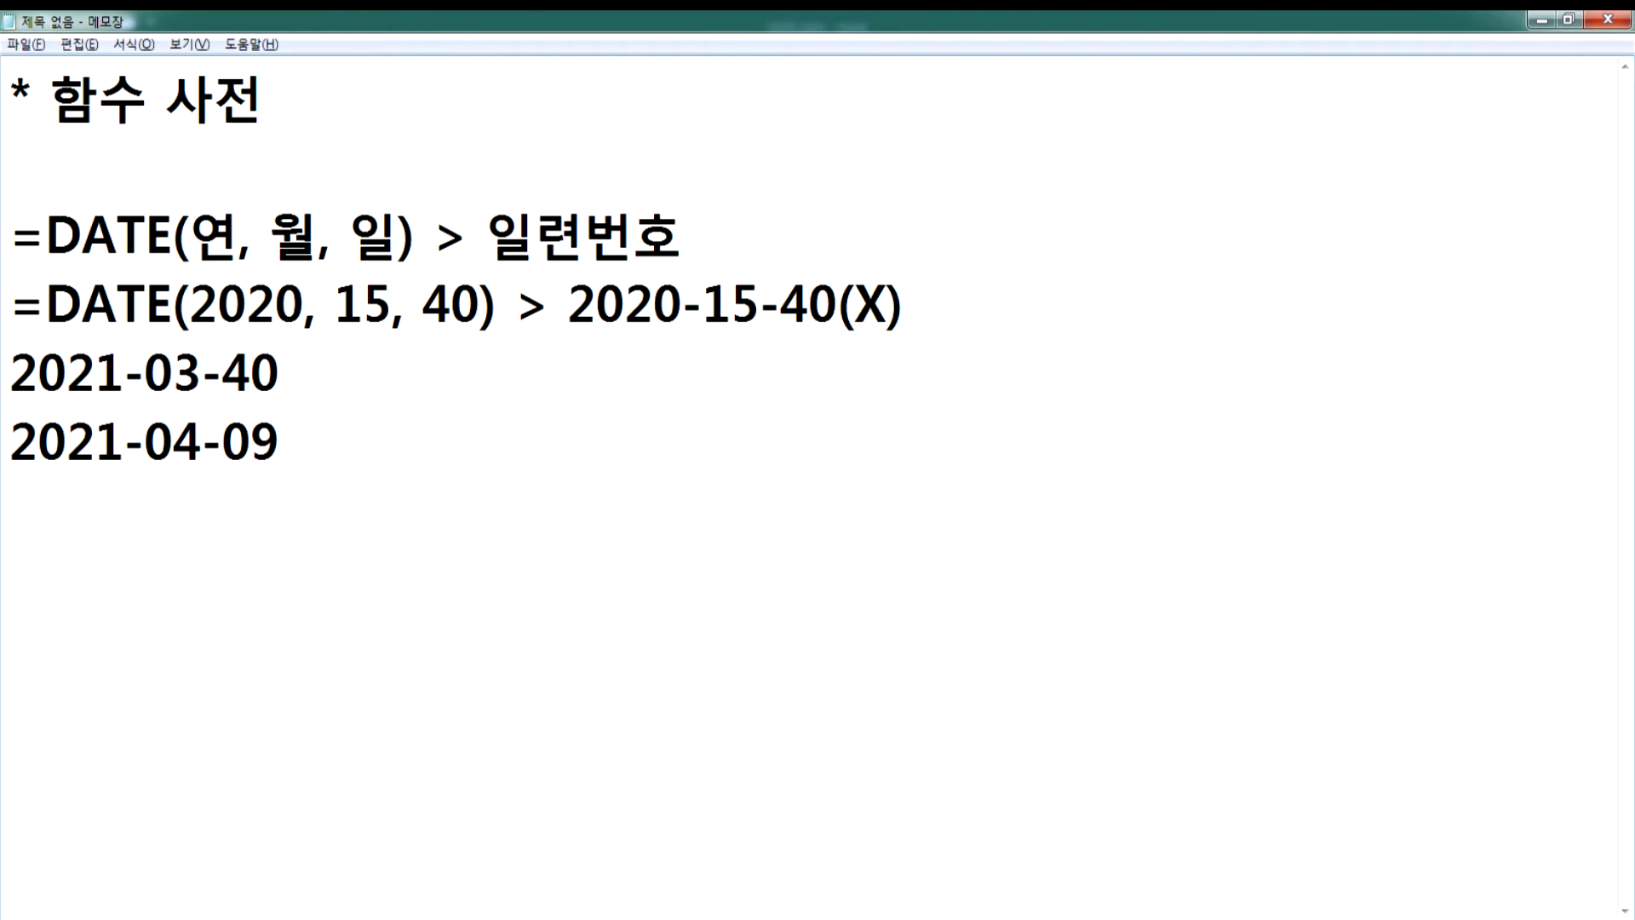
pyautogui.write('태로 출력')
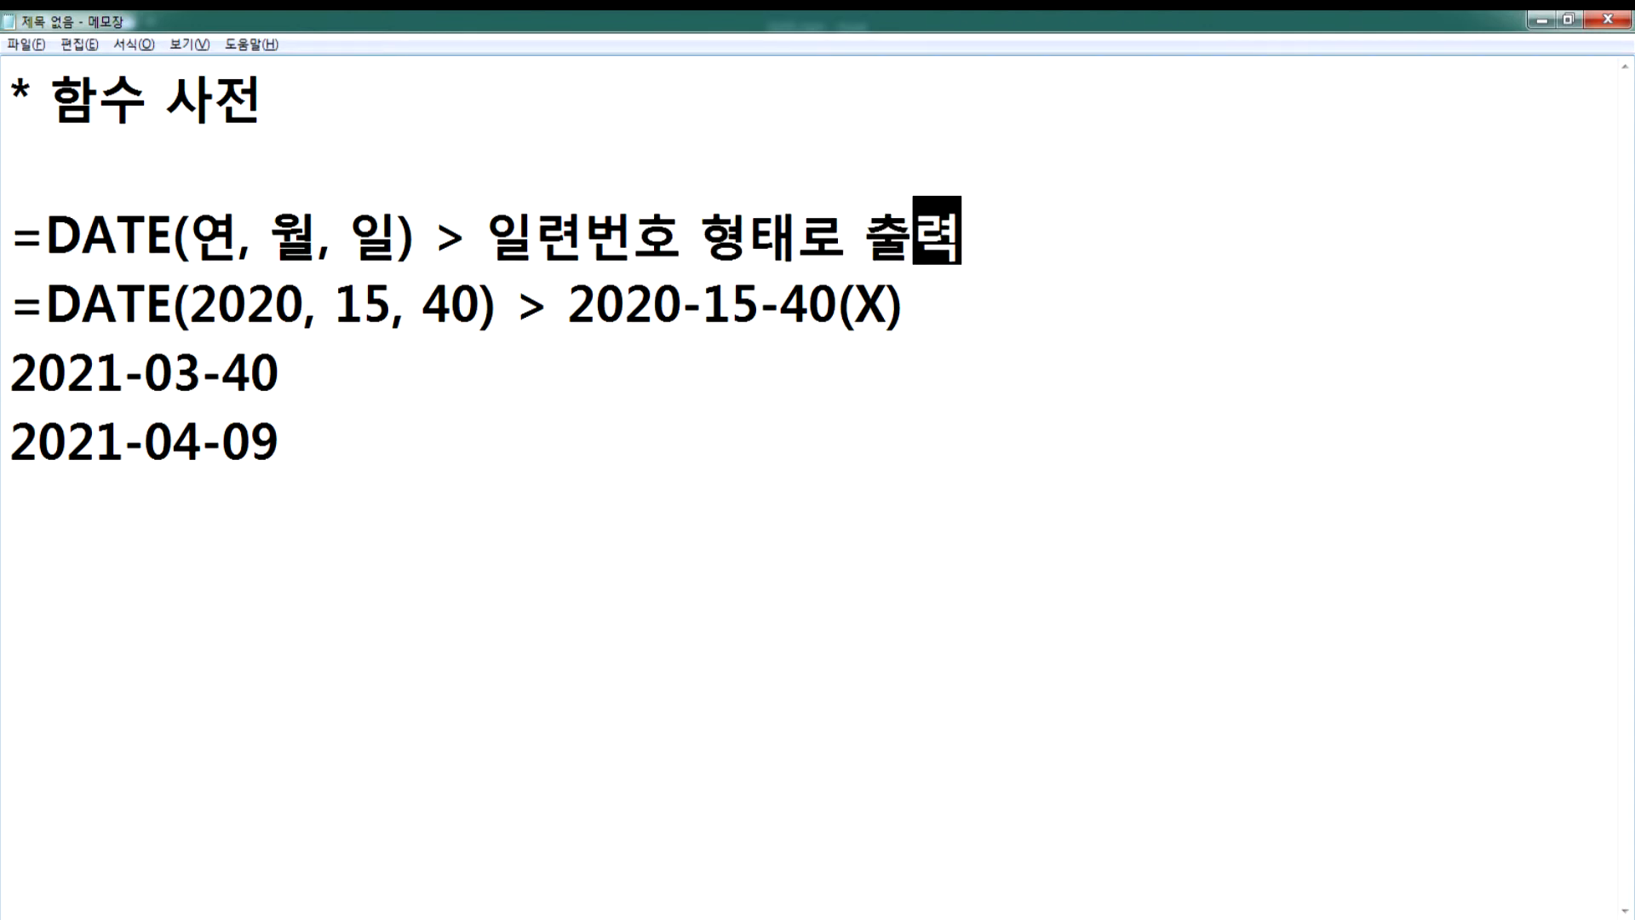
pyautogui.write('(29')
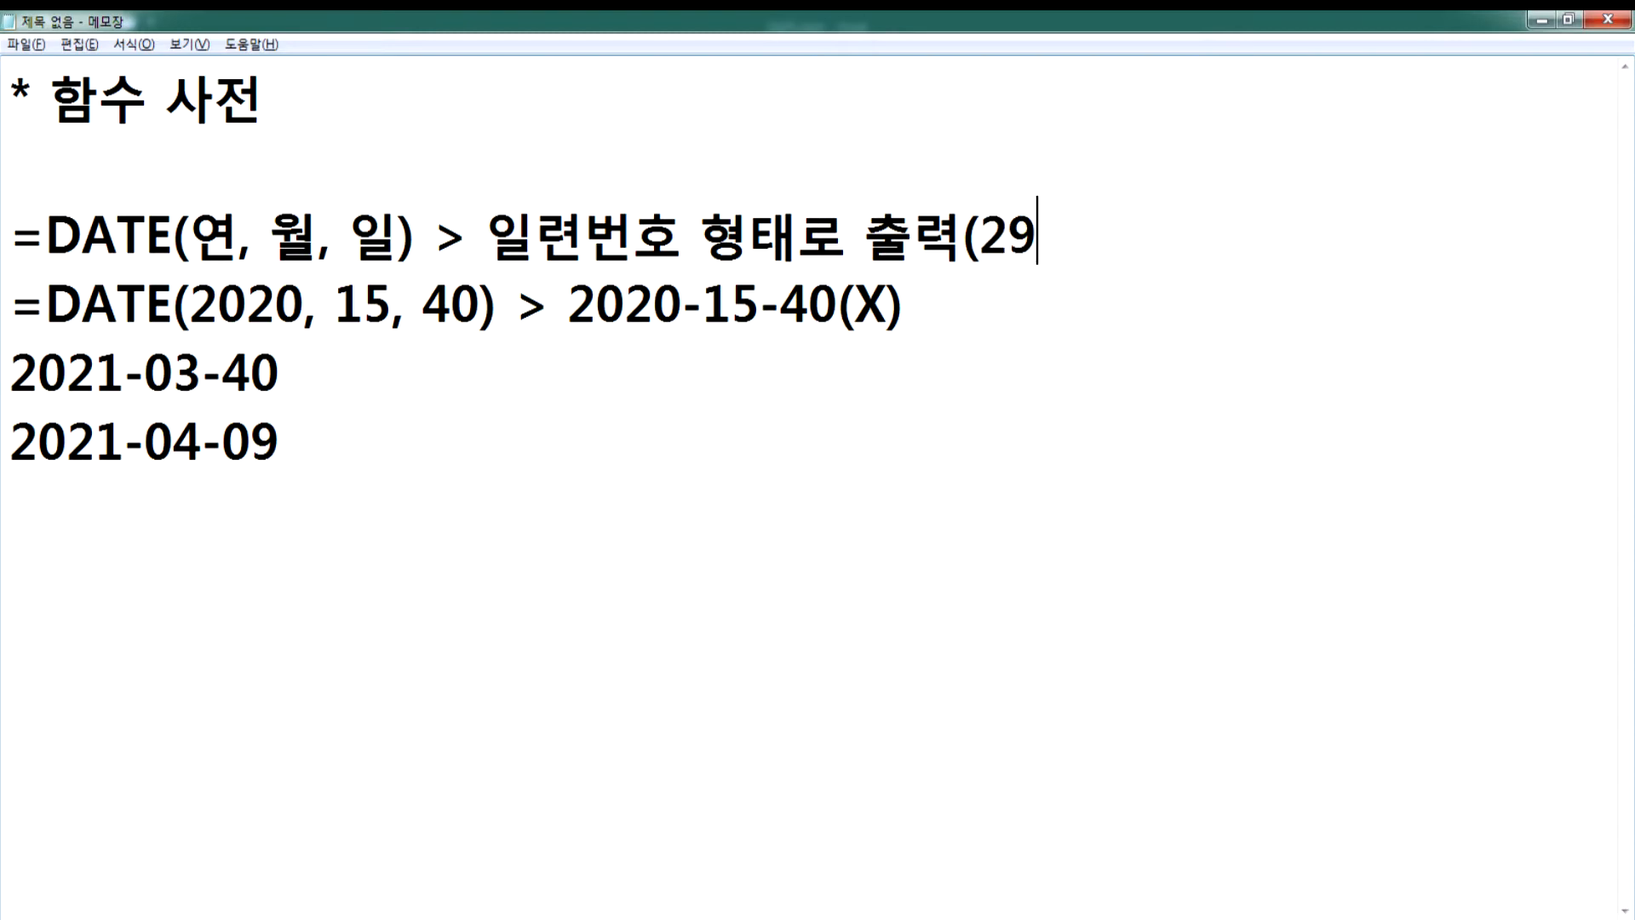
pyautogui.press('BackSpace')
pyautogui.press('BackSpace')
pyautogui.write('1900년 1월 1일, 날짜 기준')
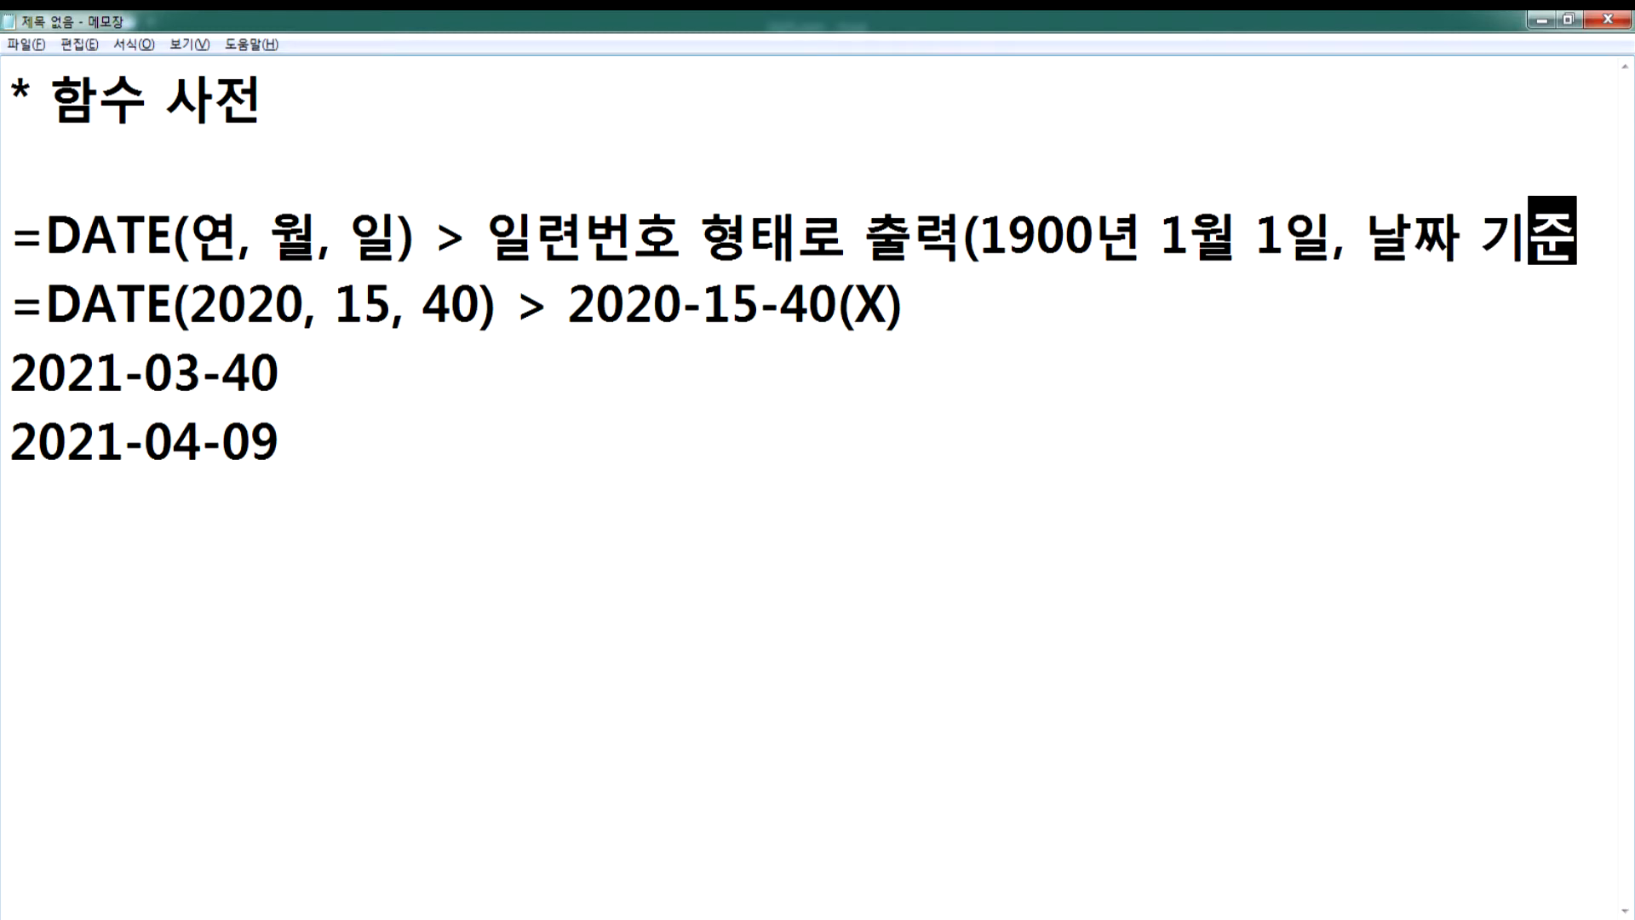
pyautogui.write('점 1로 ')
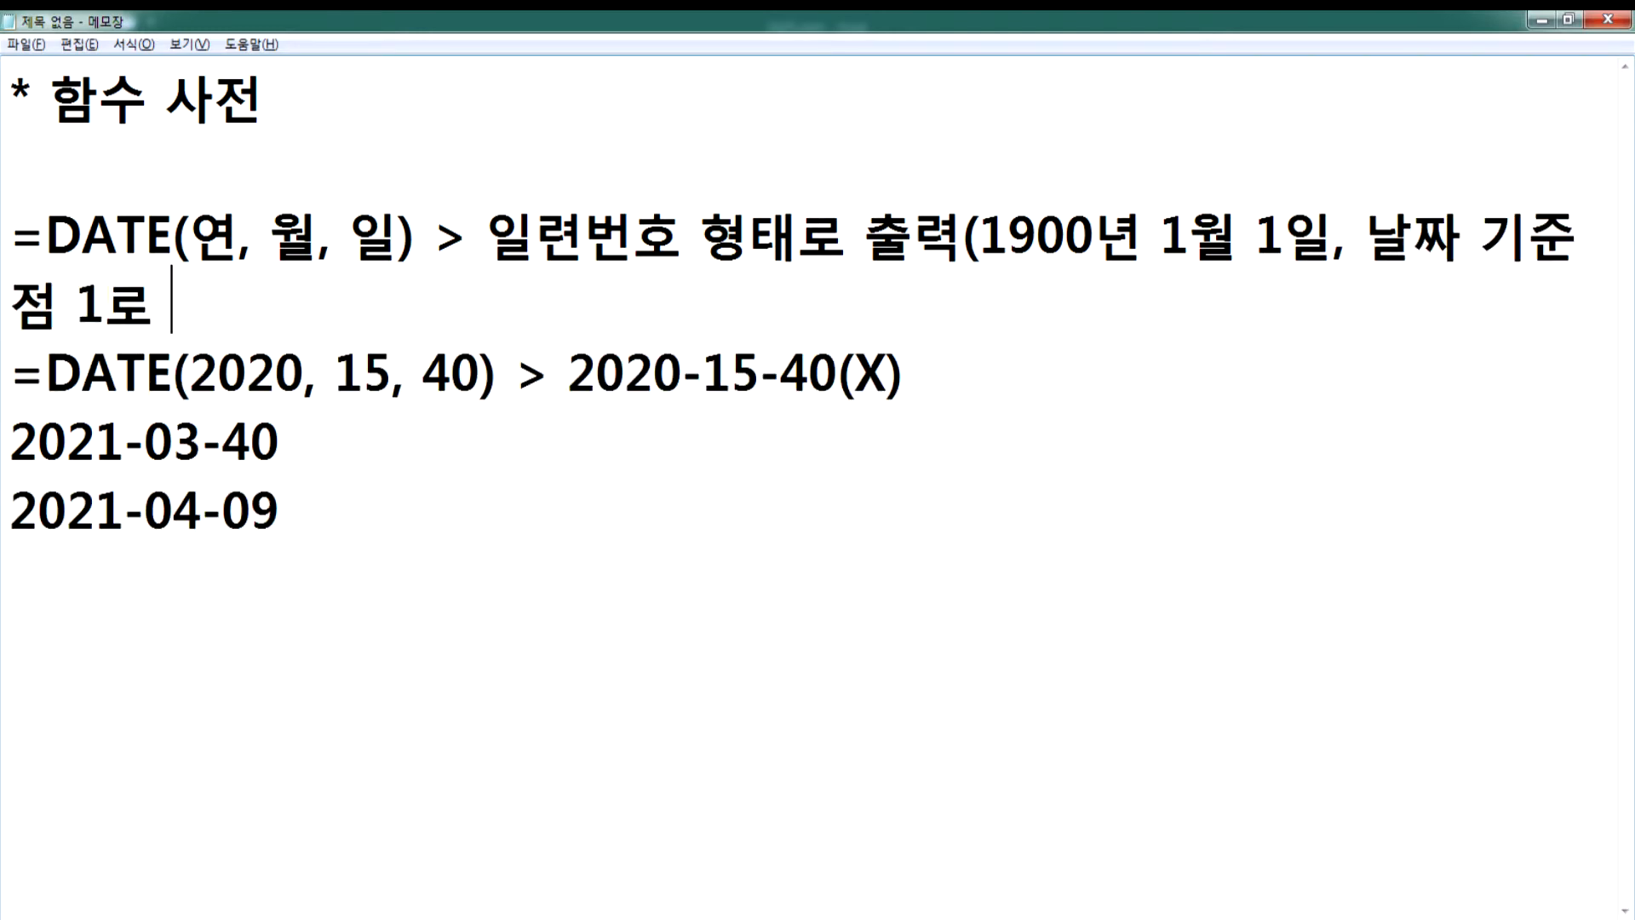
pyautogui.write('설정')
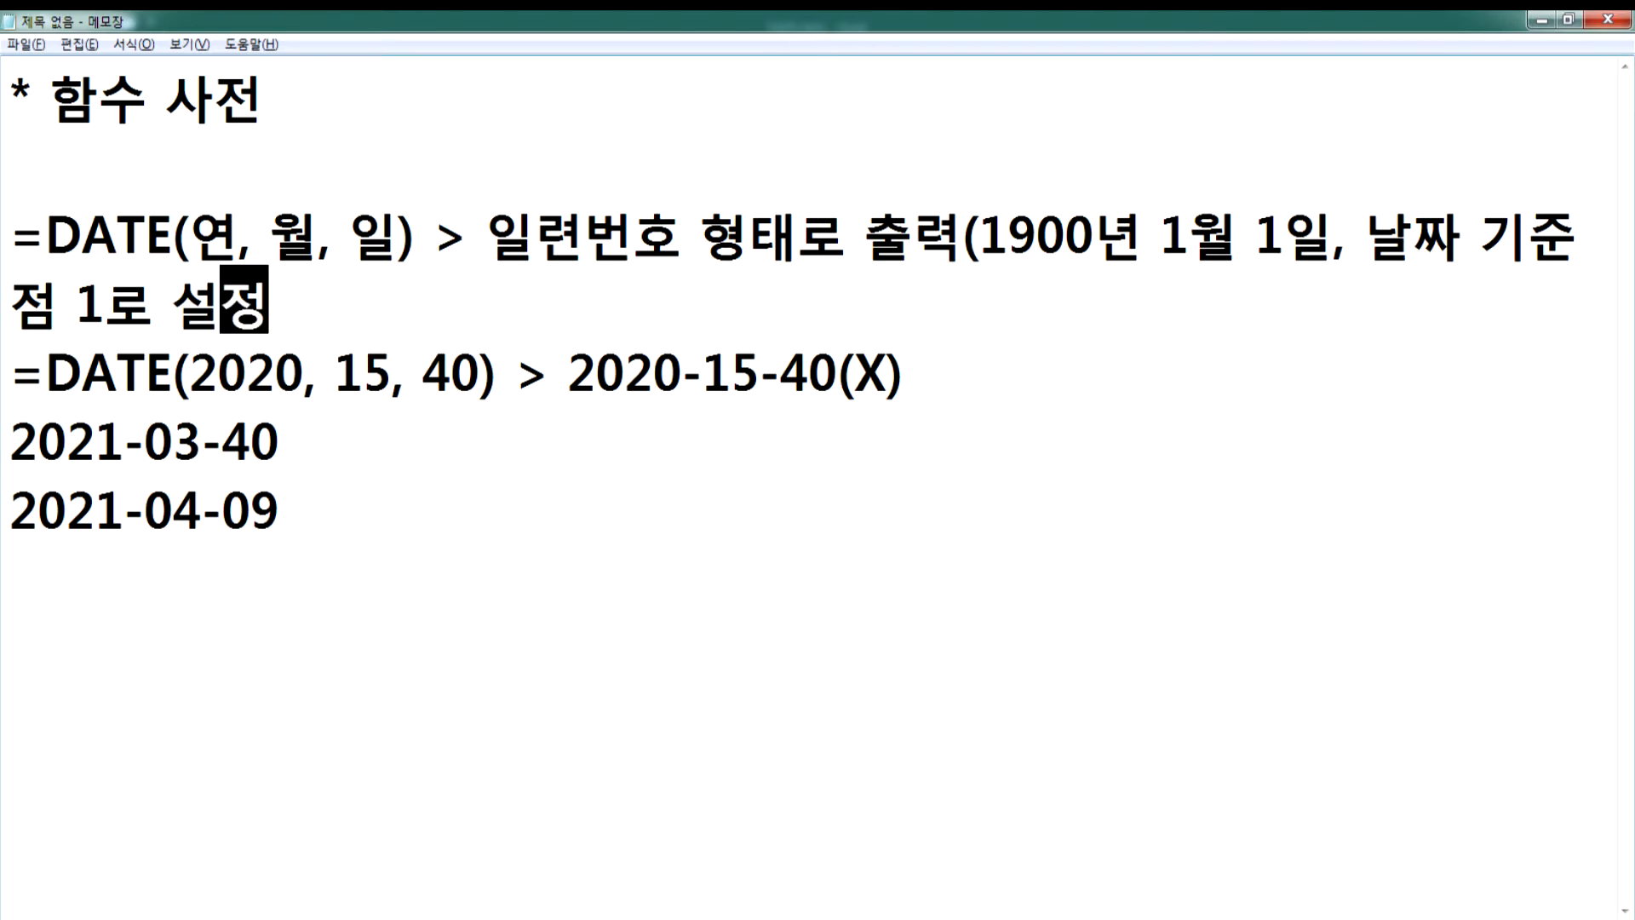
pyautogui.write(')')
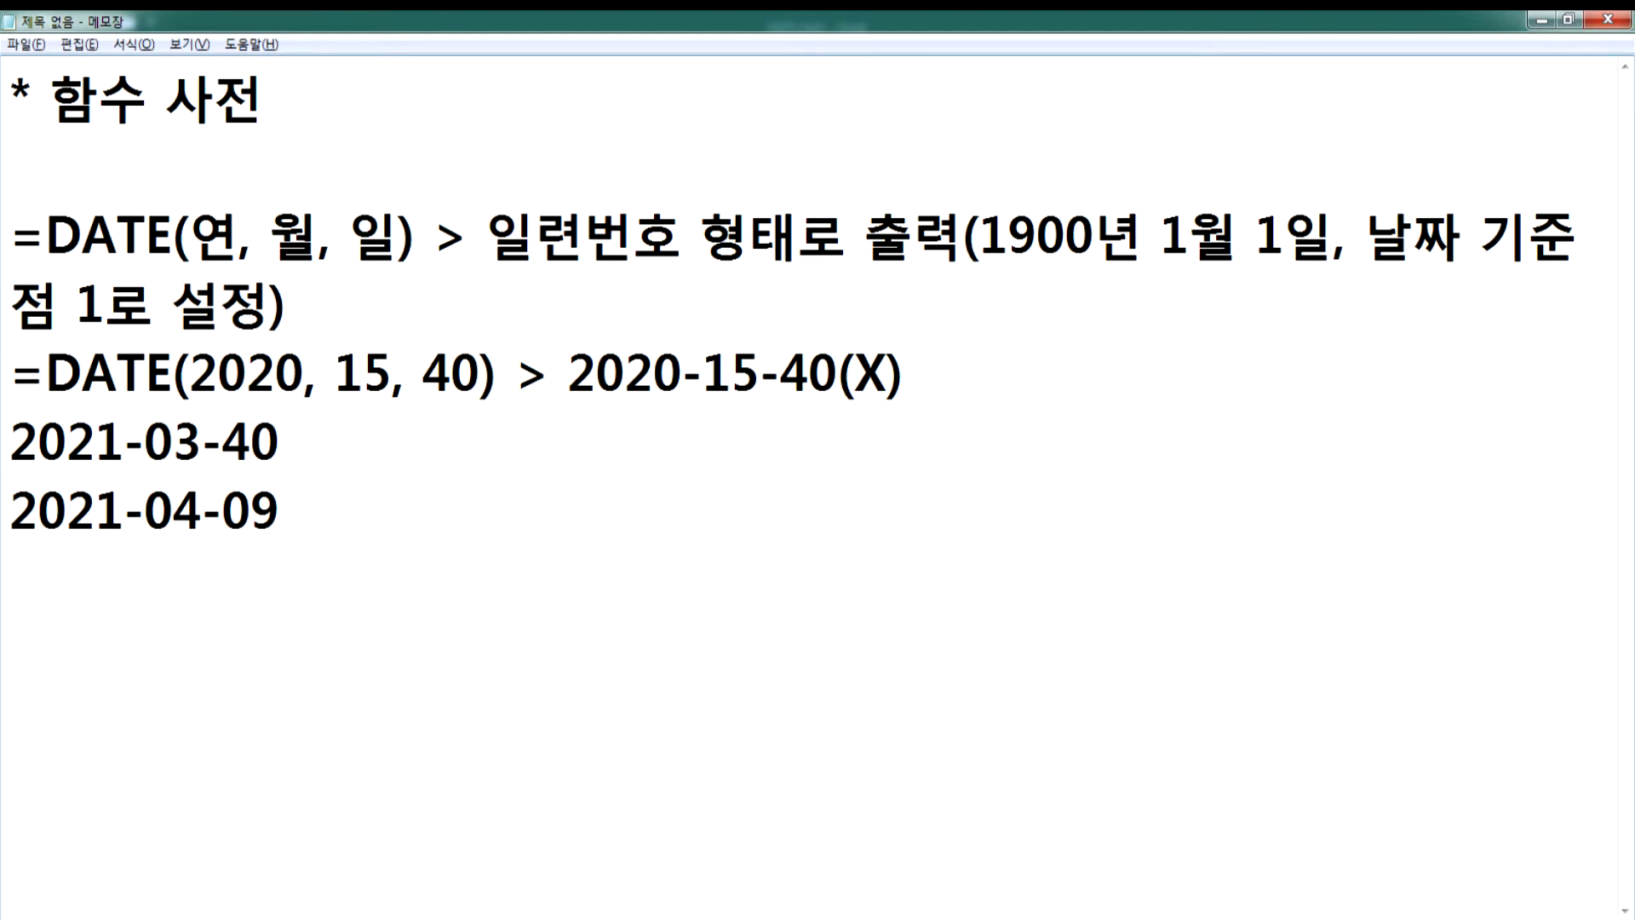
pyautogui.click(363, 634)
# - Add a blank line to the notes, then start entering a masked sample resident registration number in Excel's A12
pyautogui.press('Return')
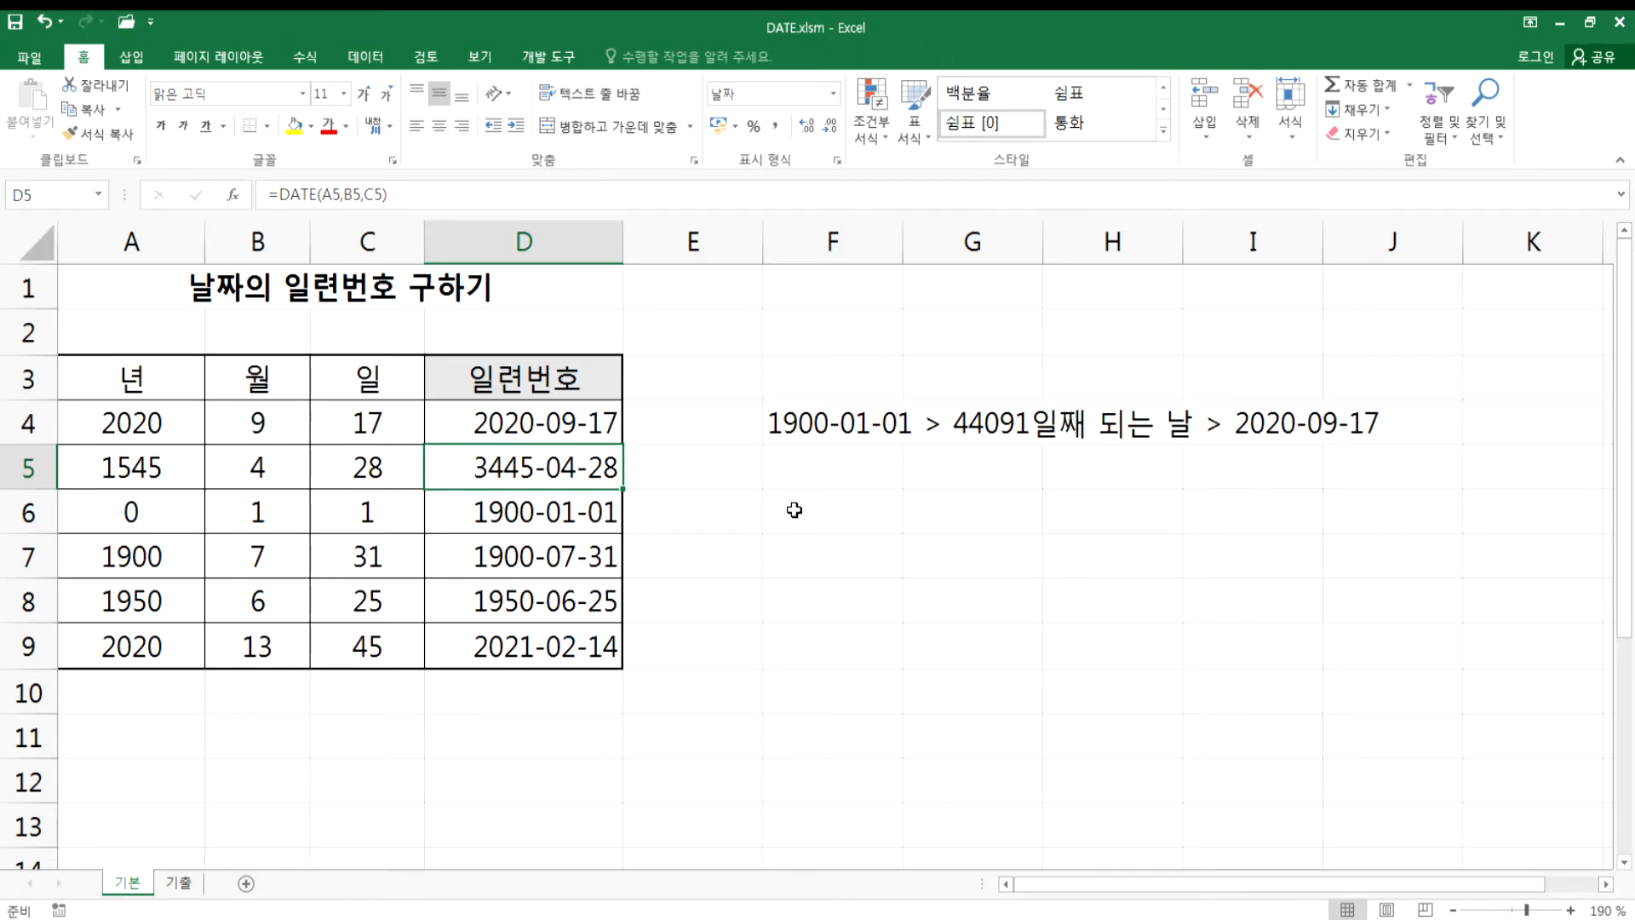
pyautogui.scroll(-2, 794, 509)
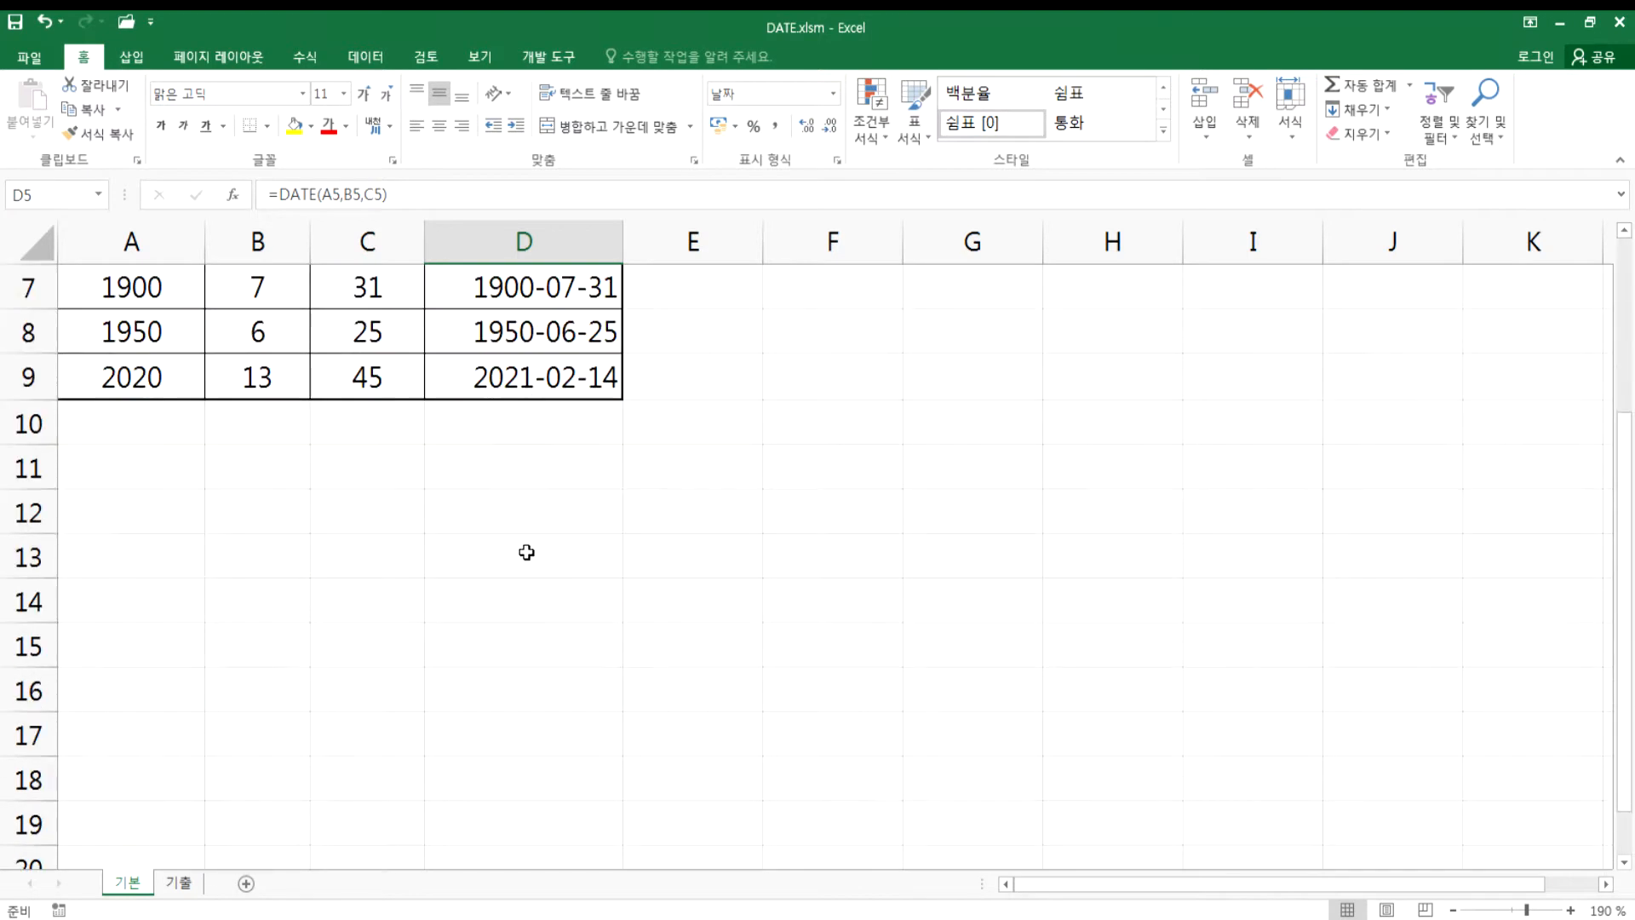
pyautogui.click(168, 517)
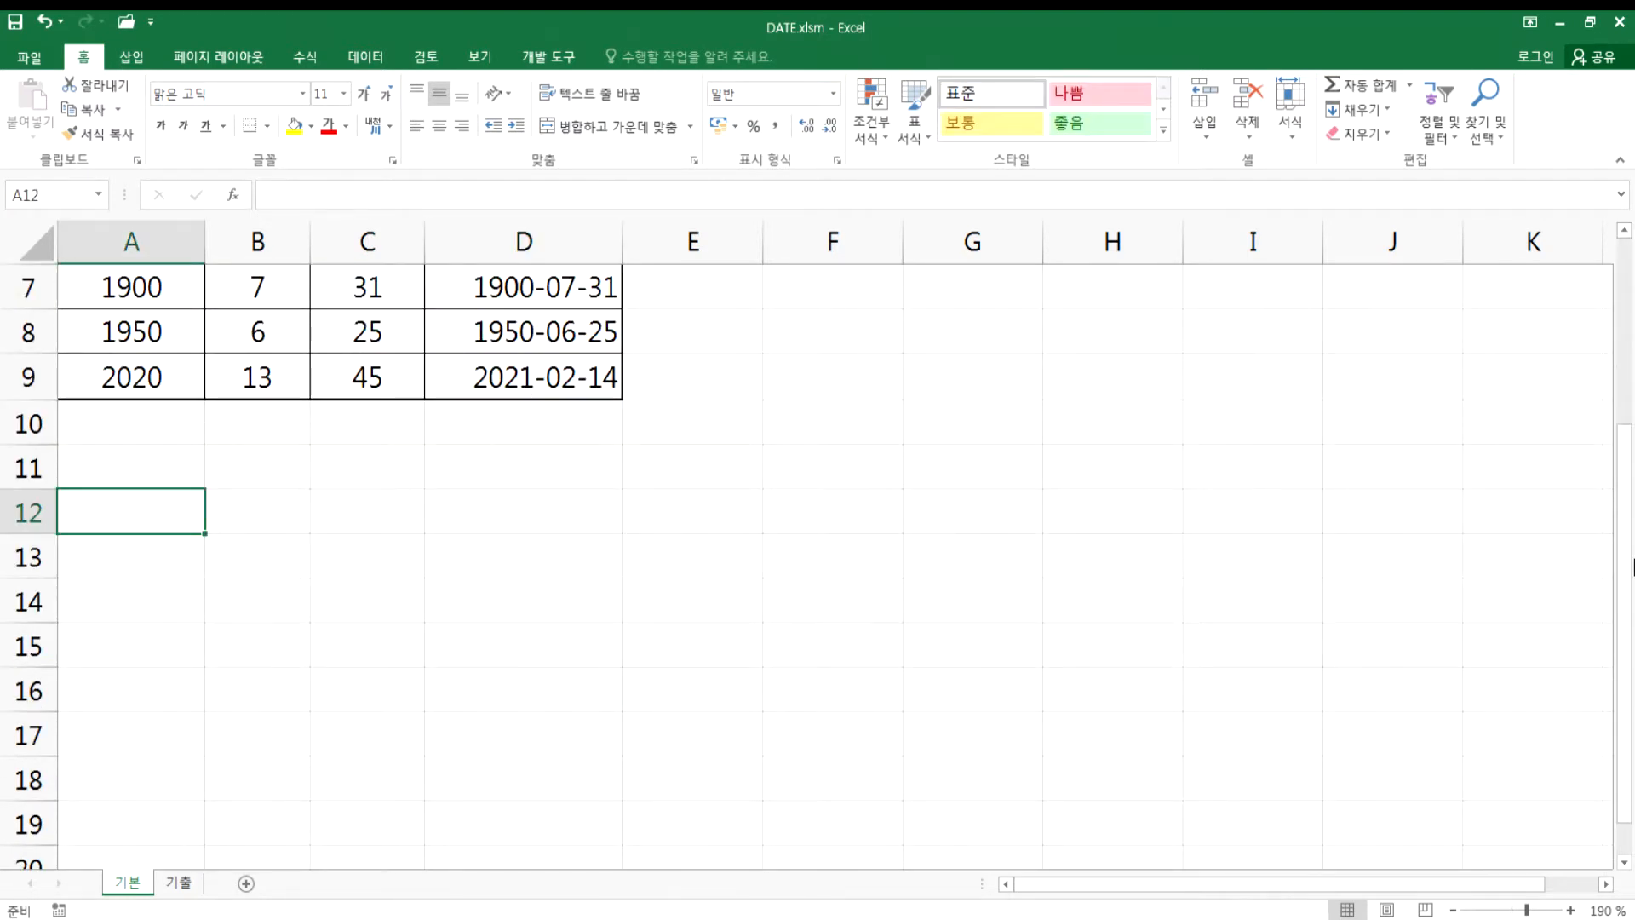
pyautogui.write('8405')
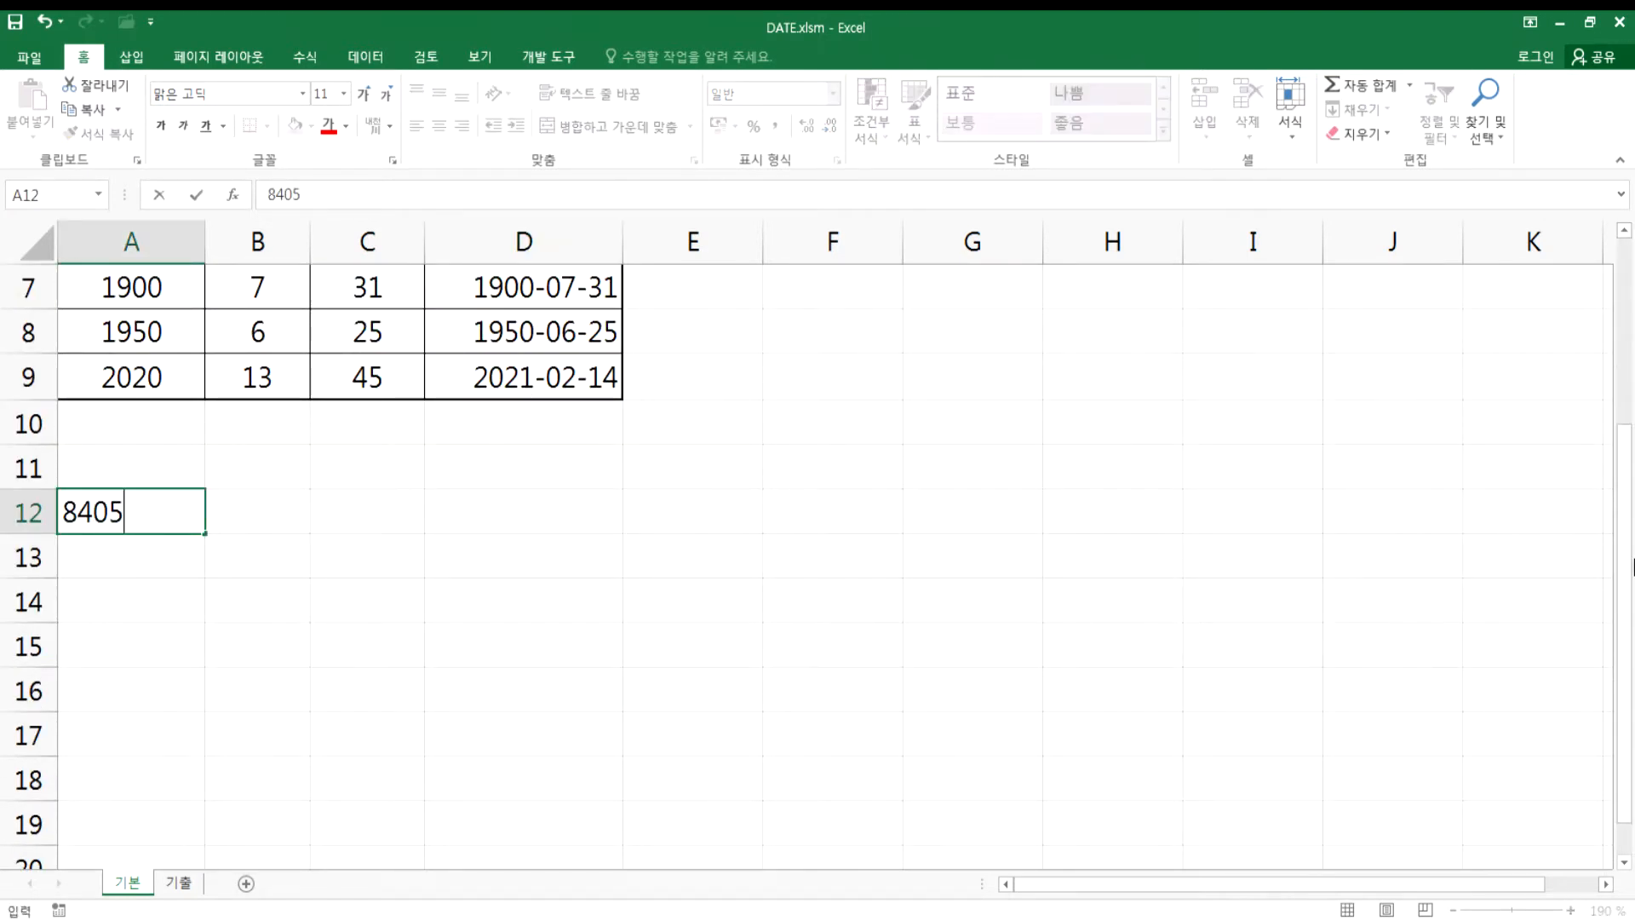
pyautogui.write('16-1******')
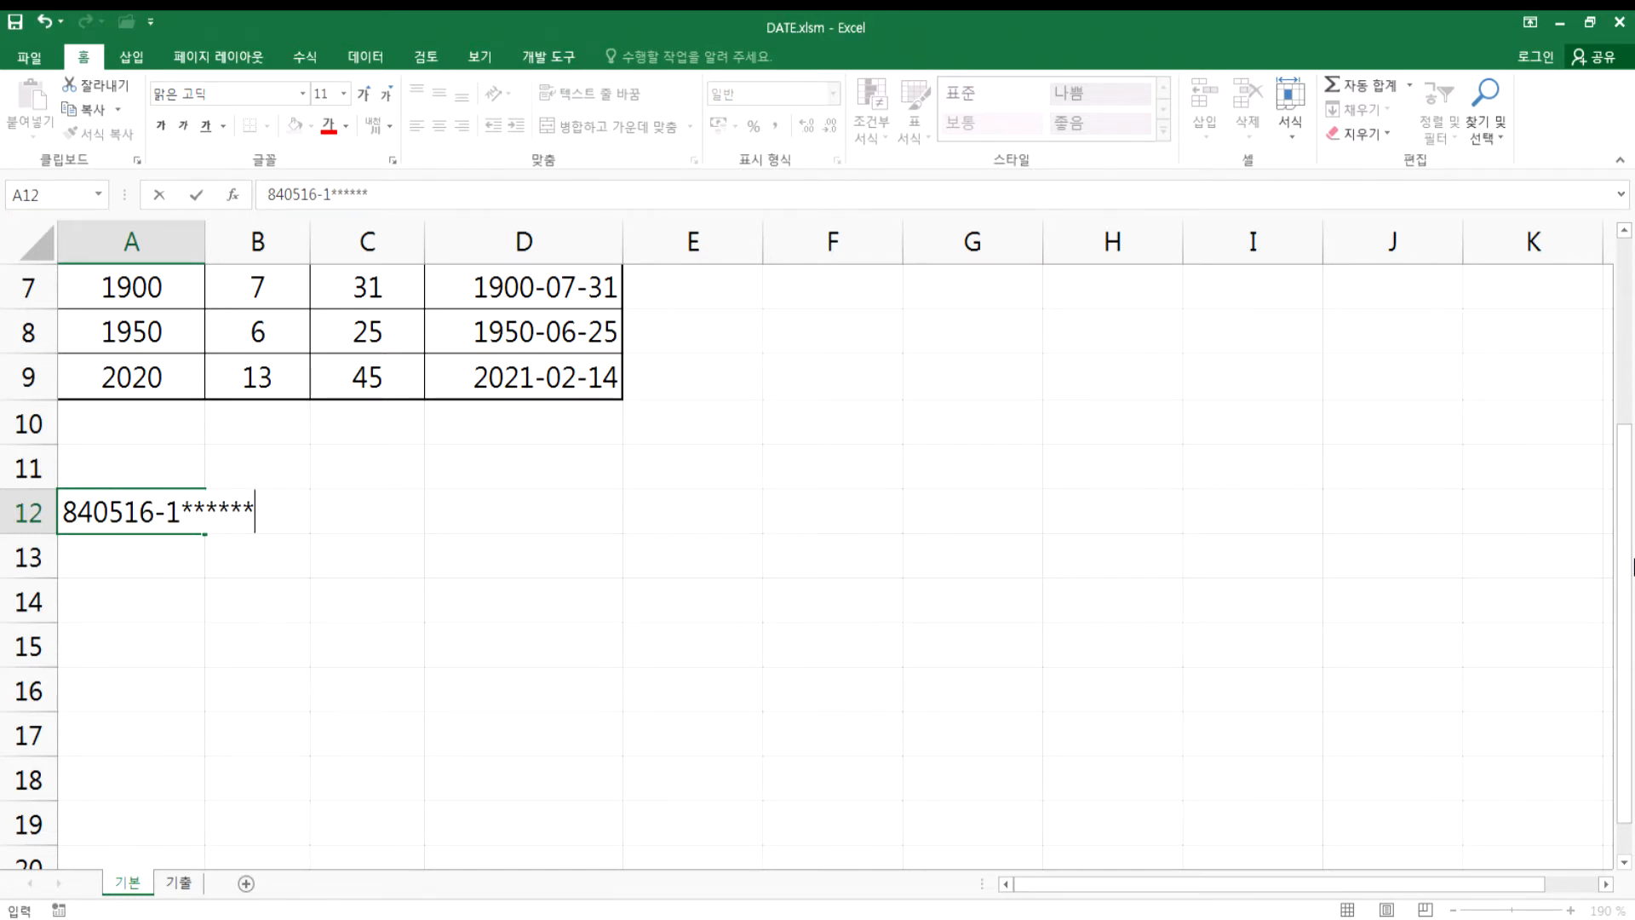
# - Commit the sample ID in A12 and list 'LEFT, RIGHT, DATE' in A13
pyautogui.press('Return')
pyautogui.press('Up')
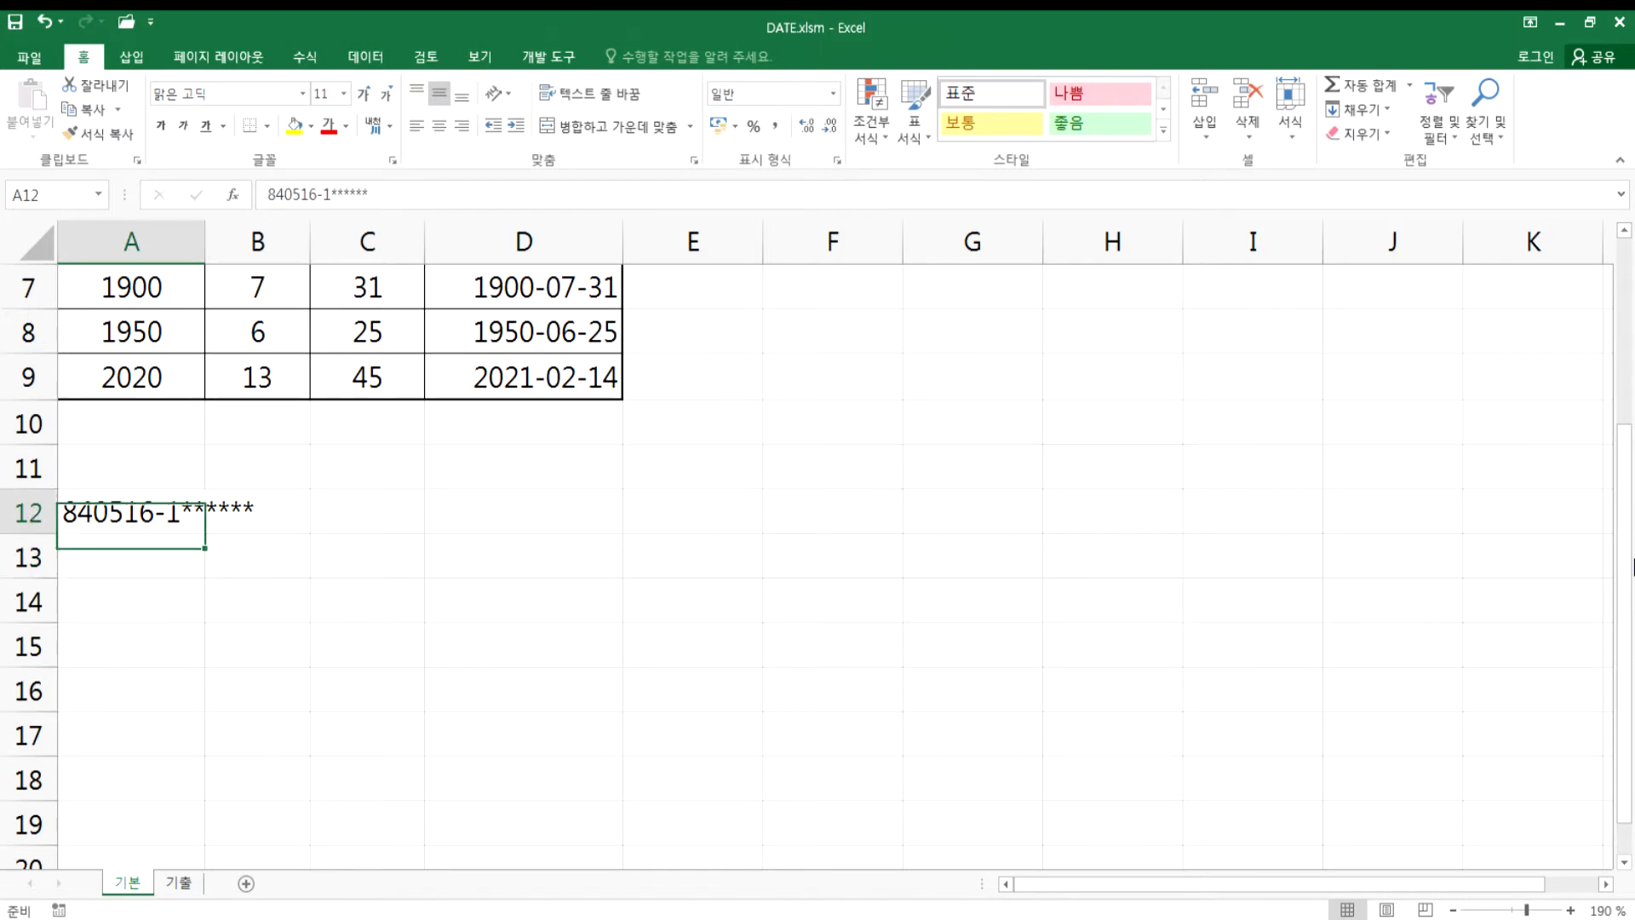
pyautogui.press('Right')
pyautogui.press('Right')
pyautogui.press('Right')
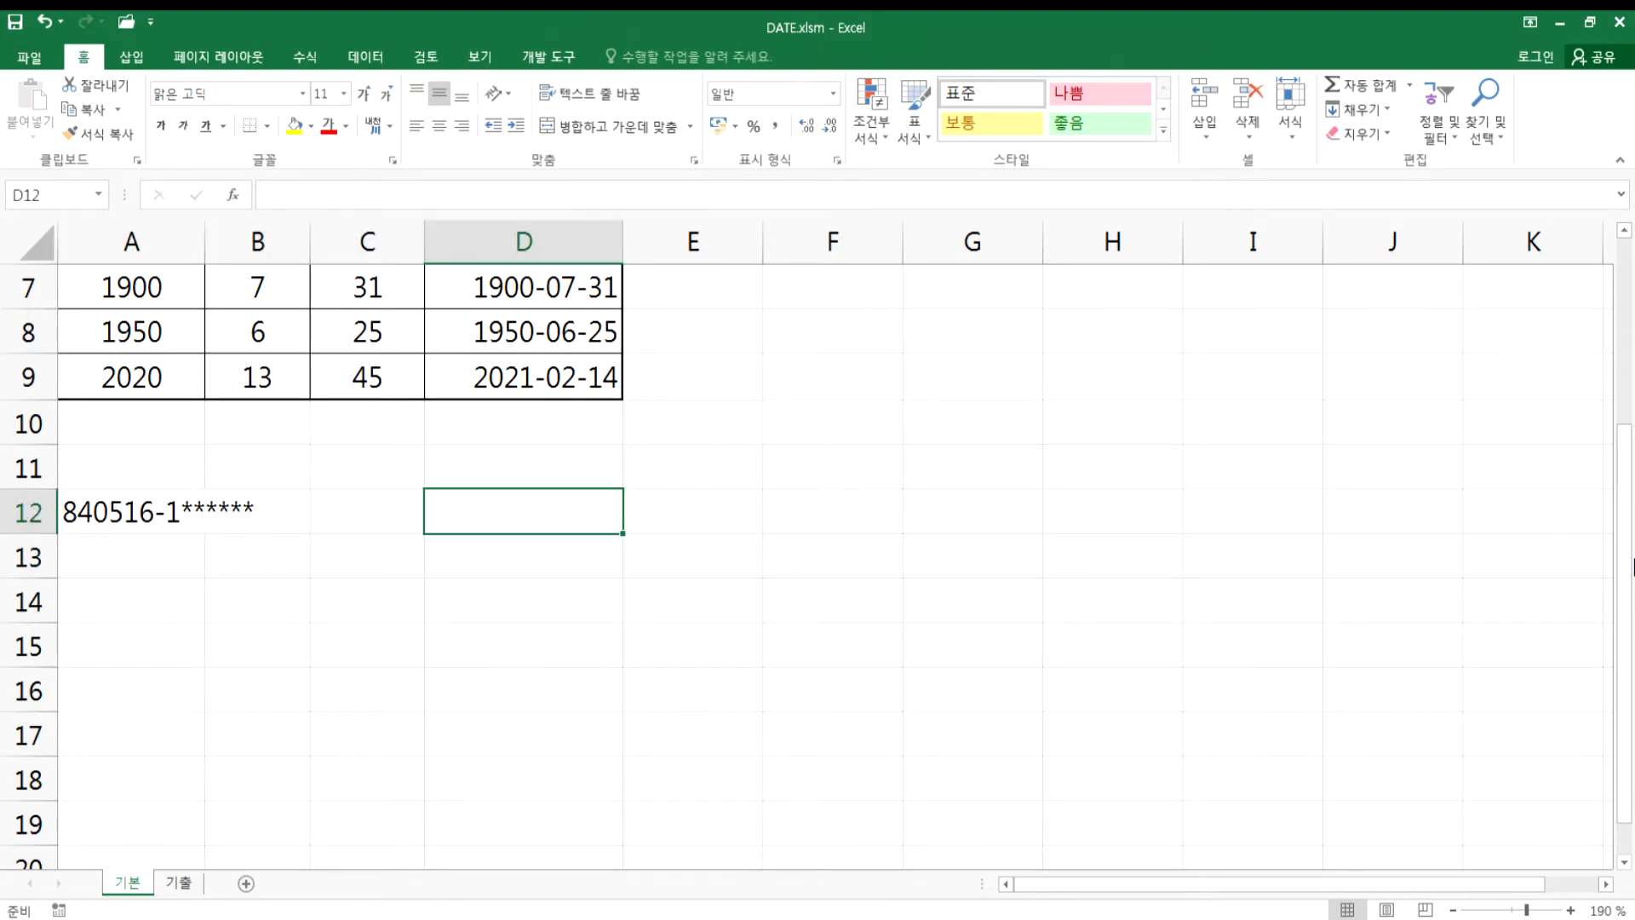
pyautogui.press('Down')
pyautogui.press('Left')
pyautogui.press('Left')
pyautogui.press('Left')
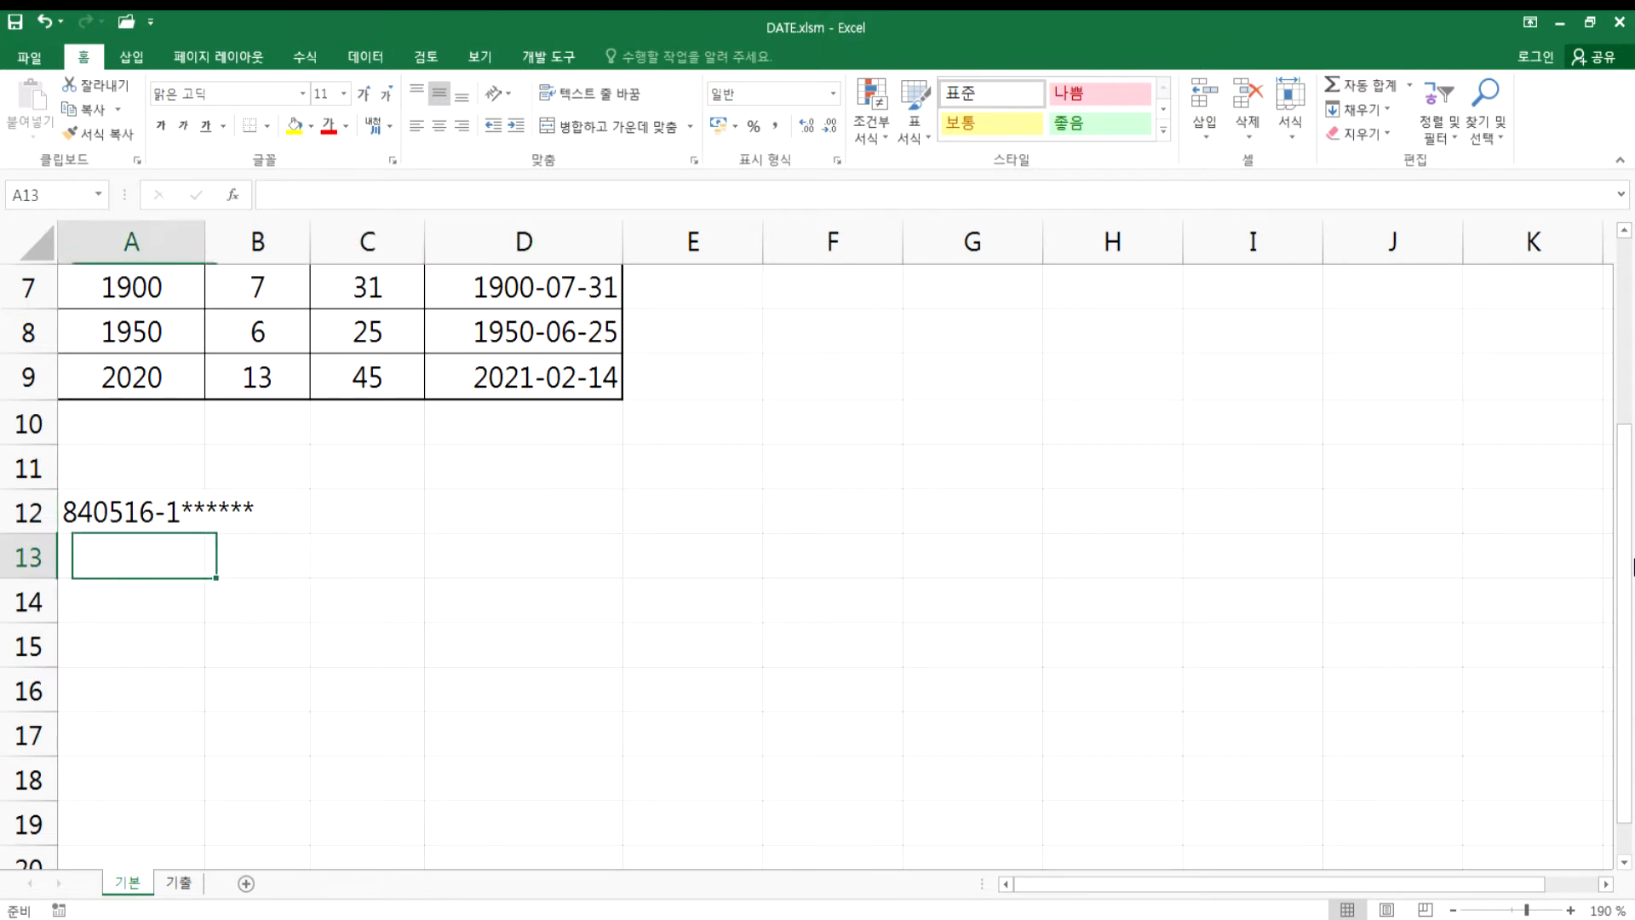
pyautogui.write('LEFT')
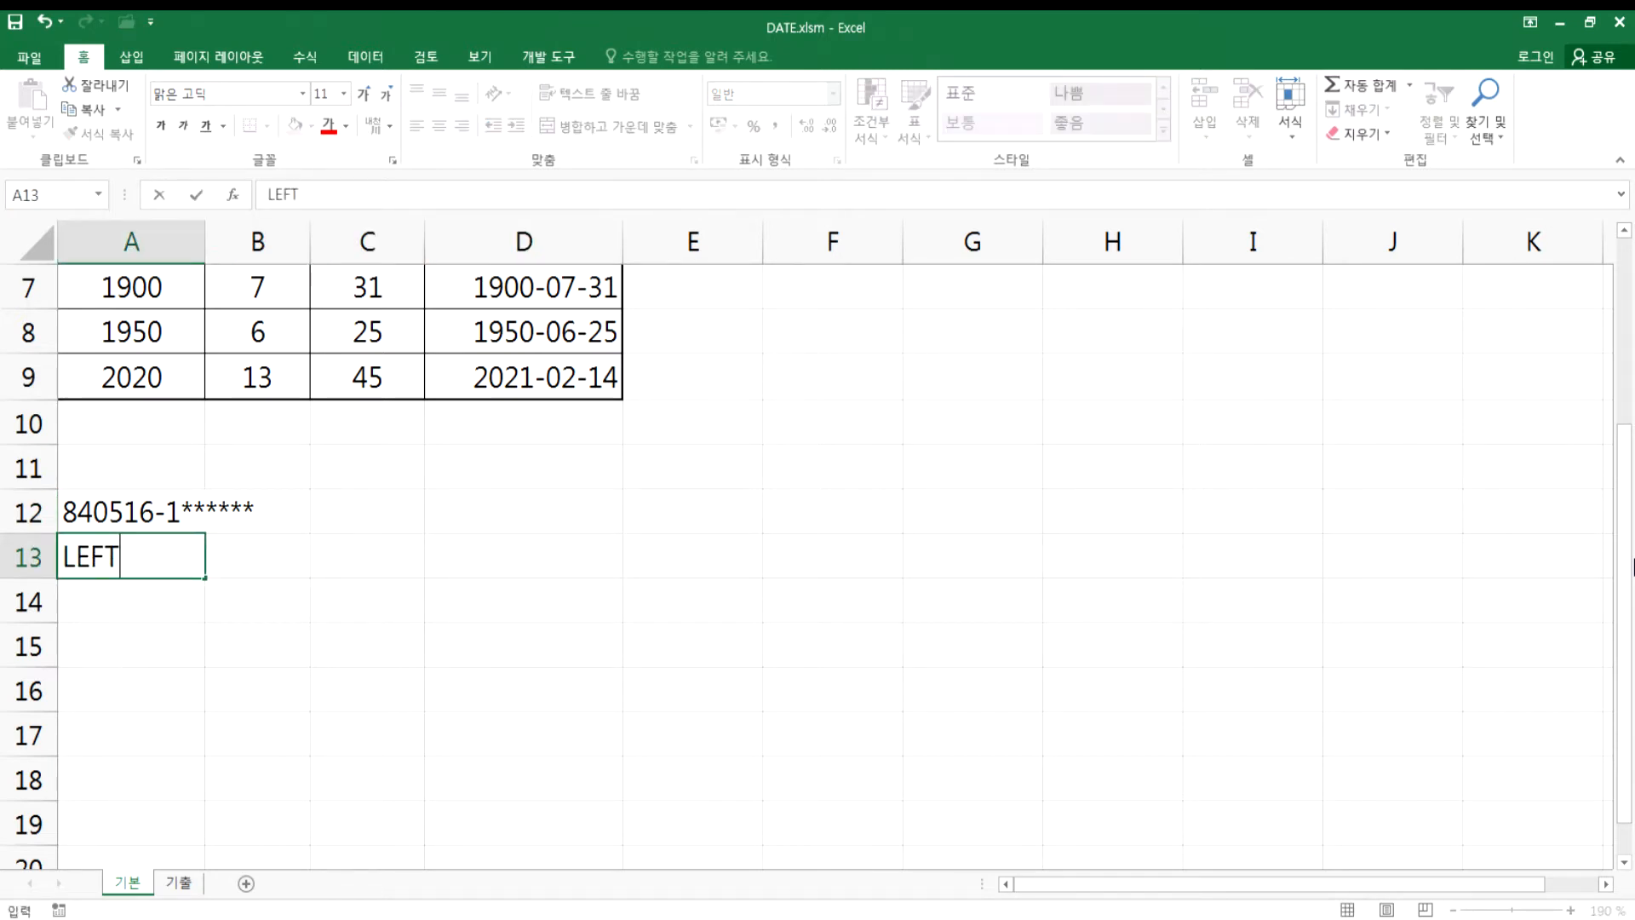
pyautogui.write(', RIGHR')
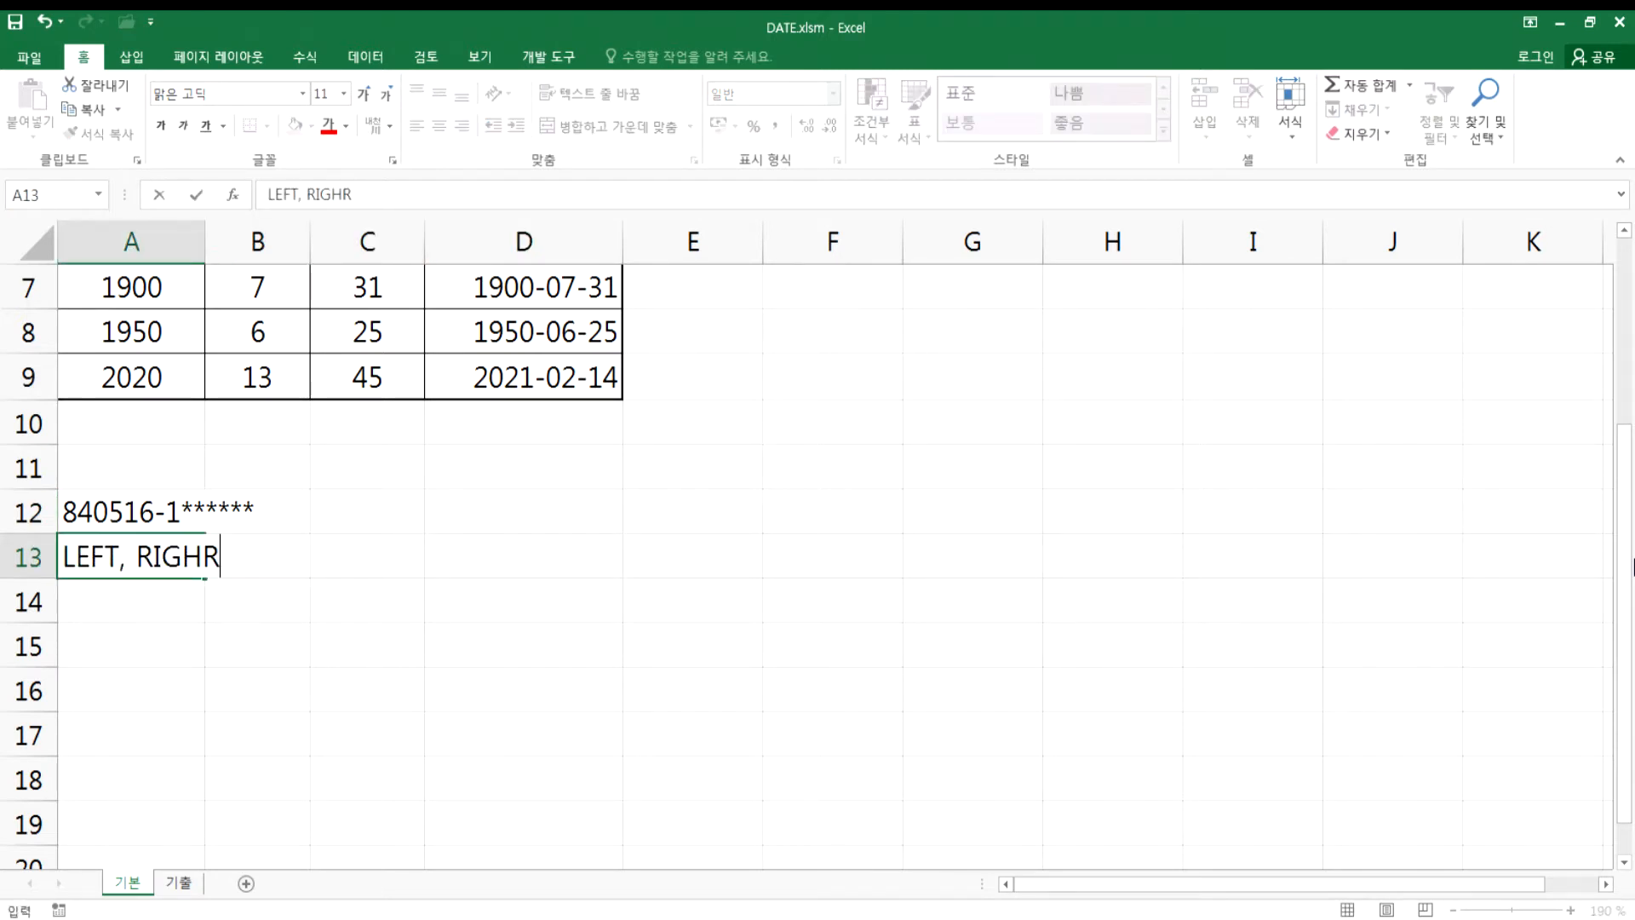
pyautogui.press('BackSpace')
pyautogui.write('R')
pyautogui.press('BackSpace')
pyautogui.write('T, DATE')
pyautogui.press('Return')
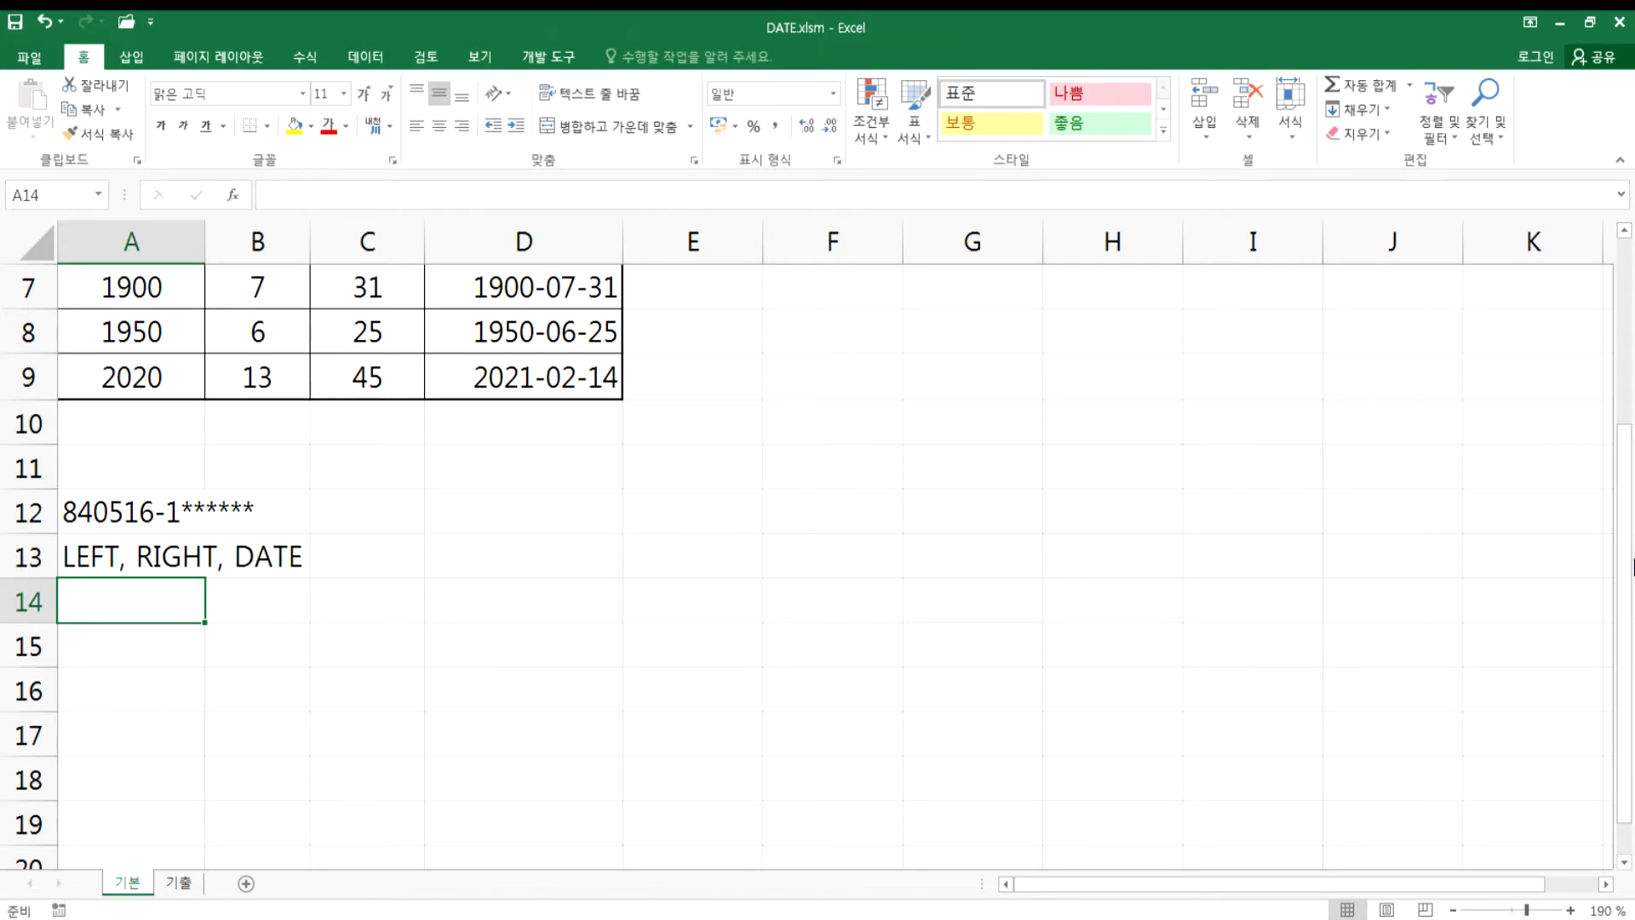
# - Move to D12 and begin a =DATE( formula
pyautogui.press('Up')
pyautogui.press('Up')
pyautogui.press('Right')
pyautogui.press('Right')
pyautogui.press('Right')
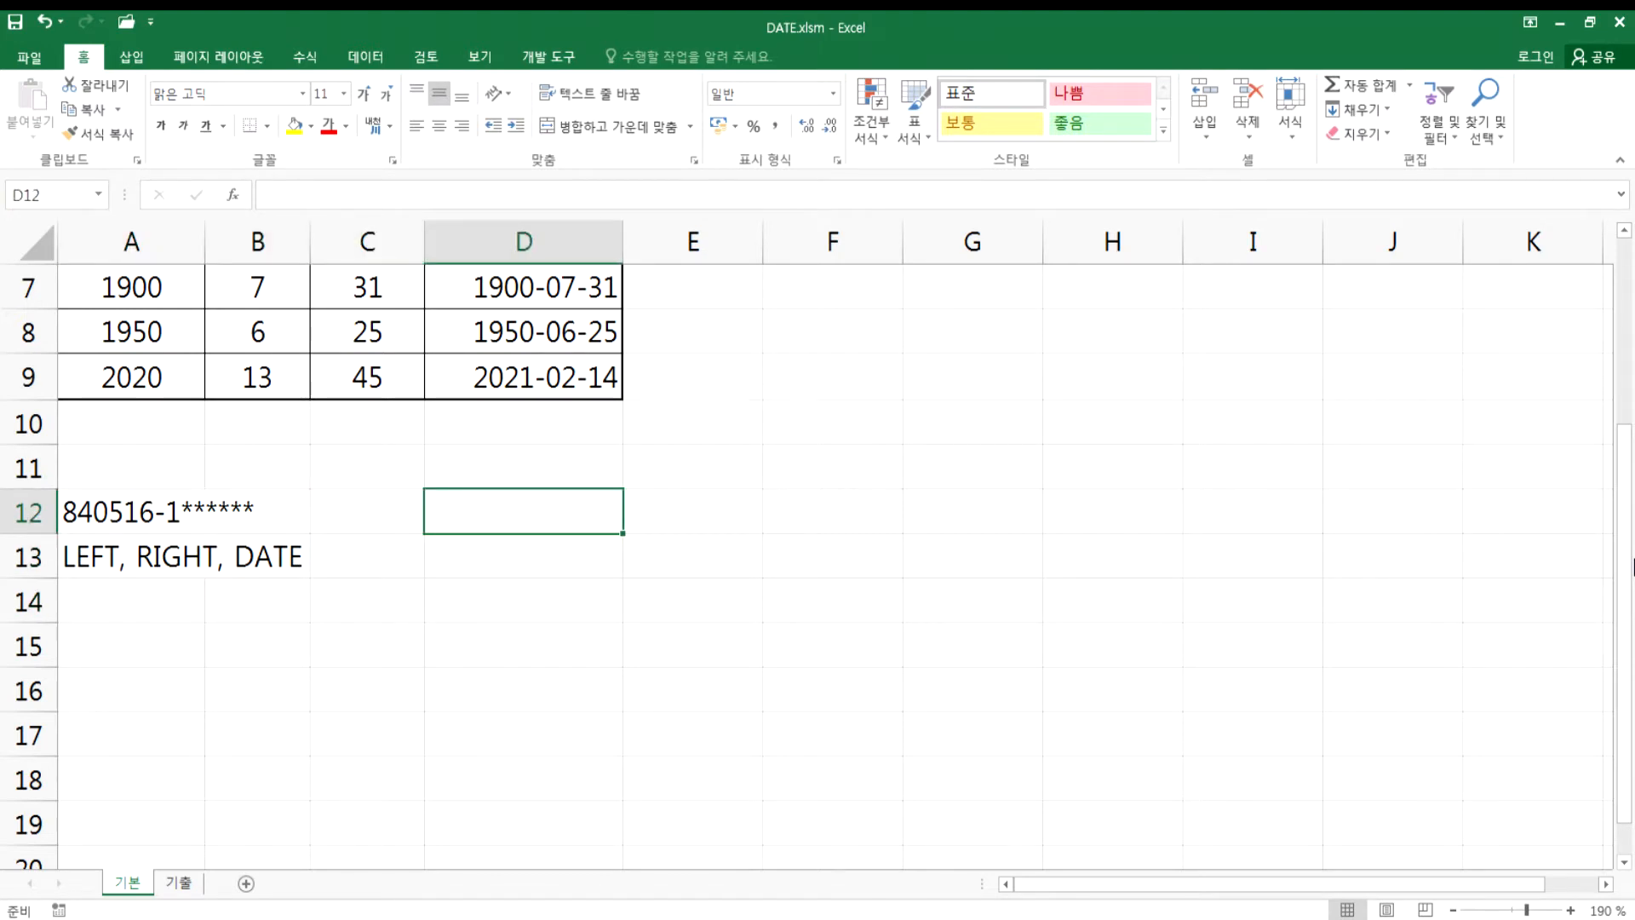
pyautogui.write('=DATE(')
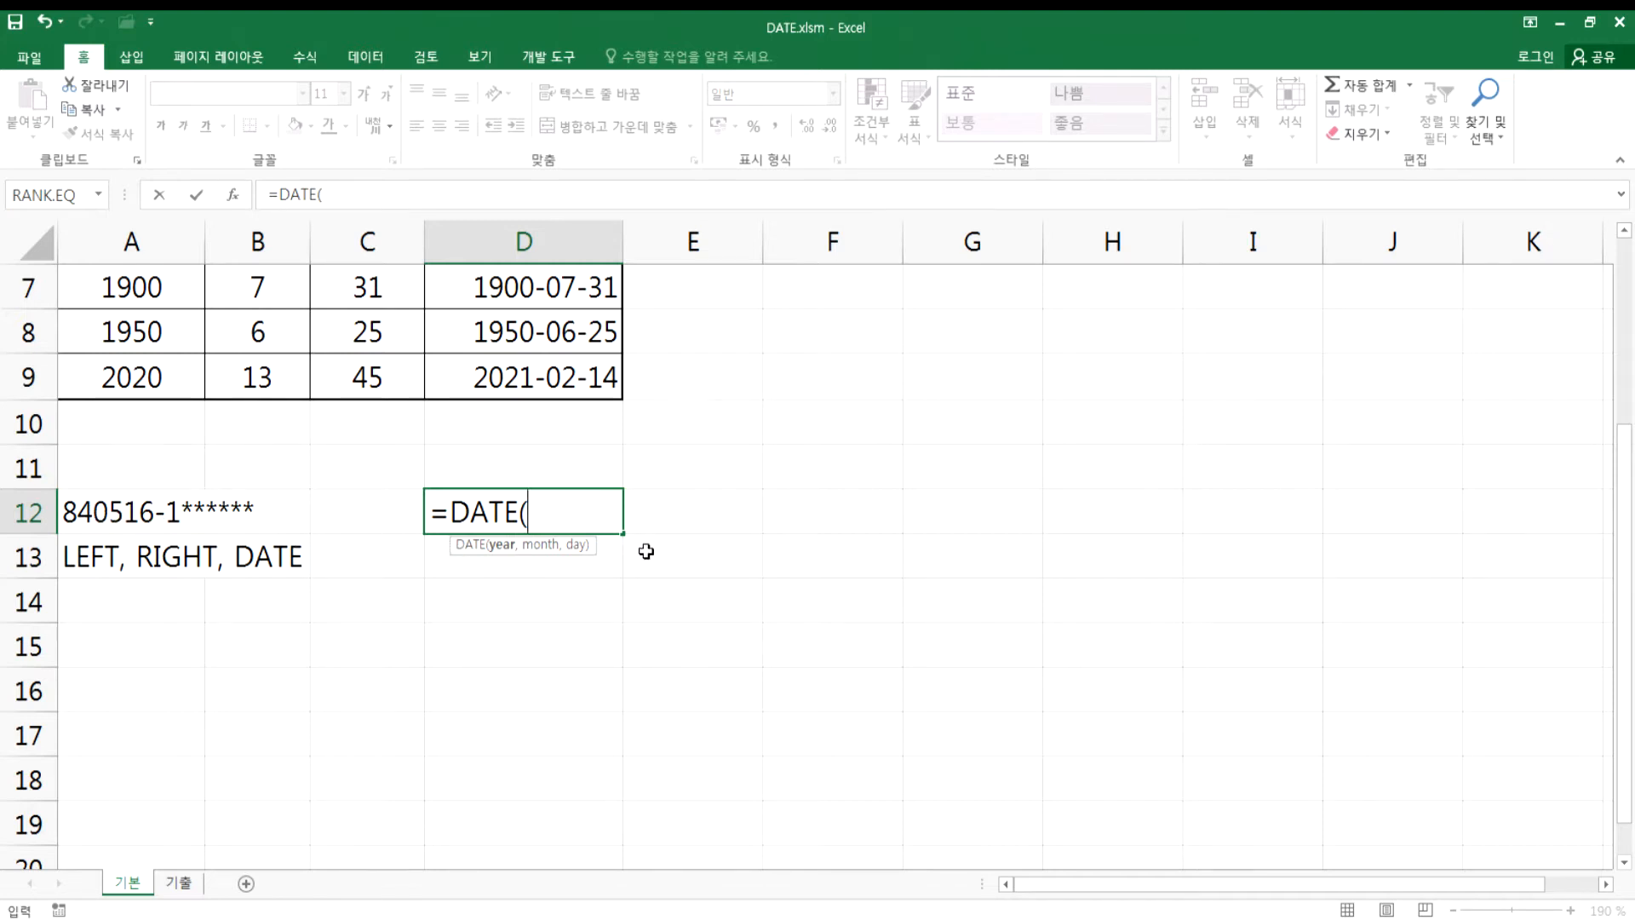
# - Complete D12 as =DATE(LEFT(A12,2), MID(A12,3,2), MID(A12,5,2)), giving 1984-05-16
pyautogui.write('LEFT(')
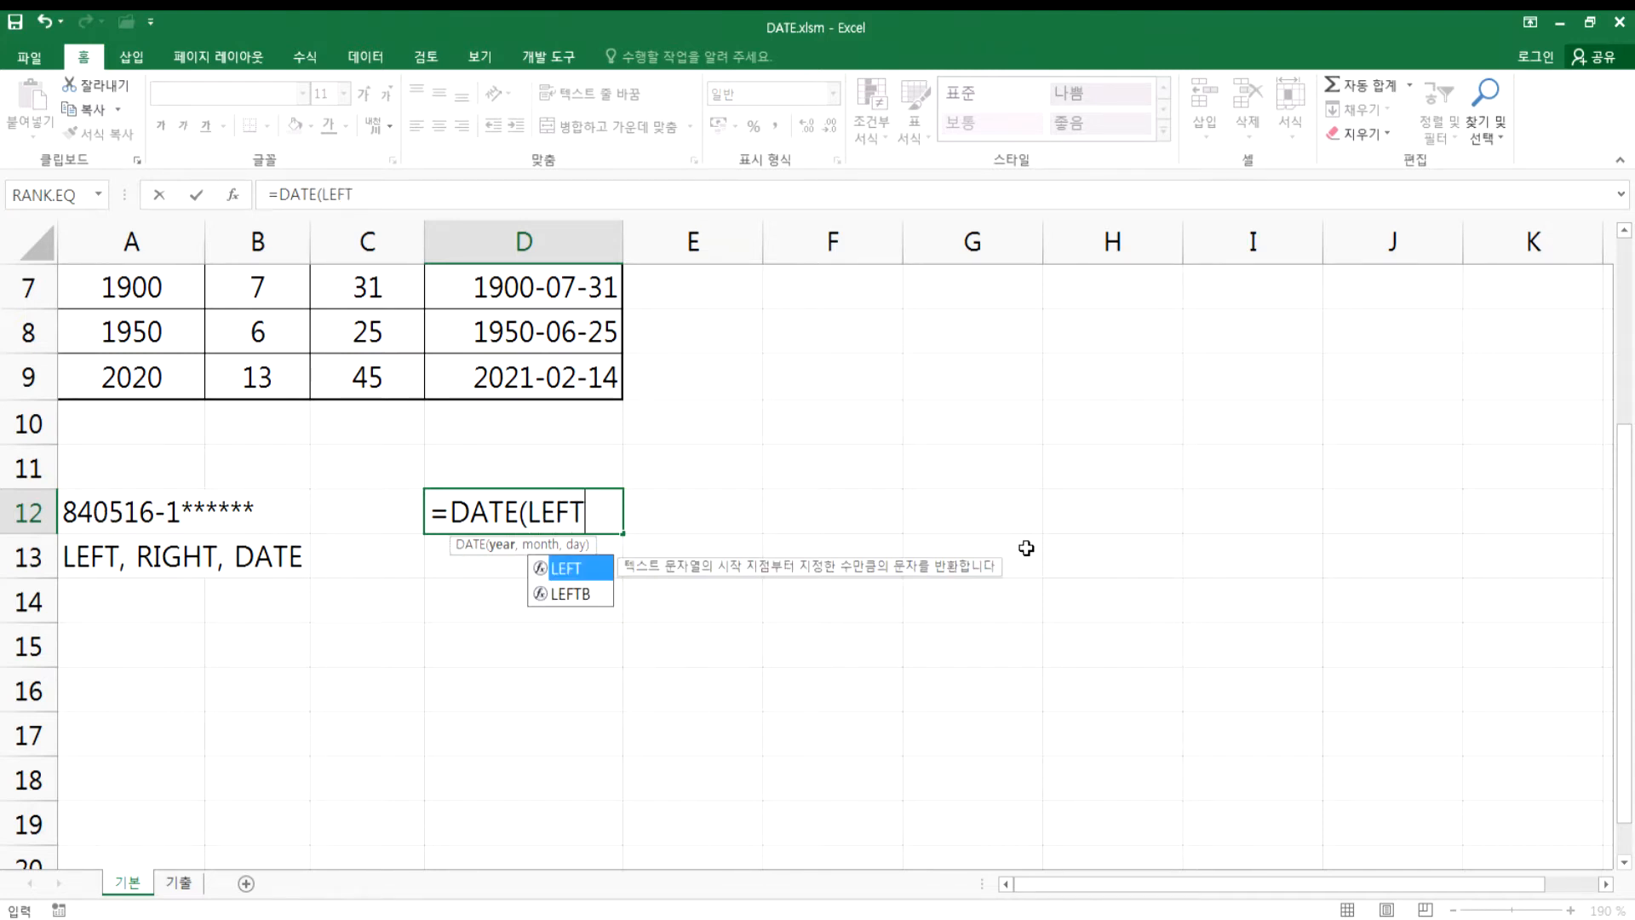
pyautogui.press('Left')
pyautogui.press('Left')
pyautogui.press('Left')
pyautogui.write(',2),')
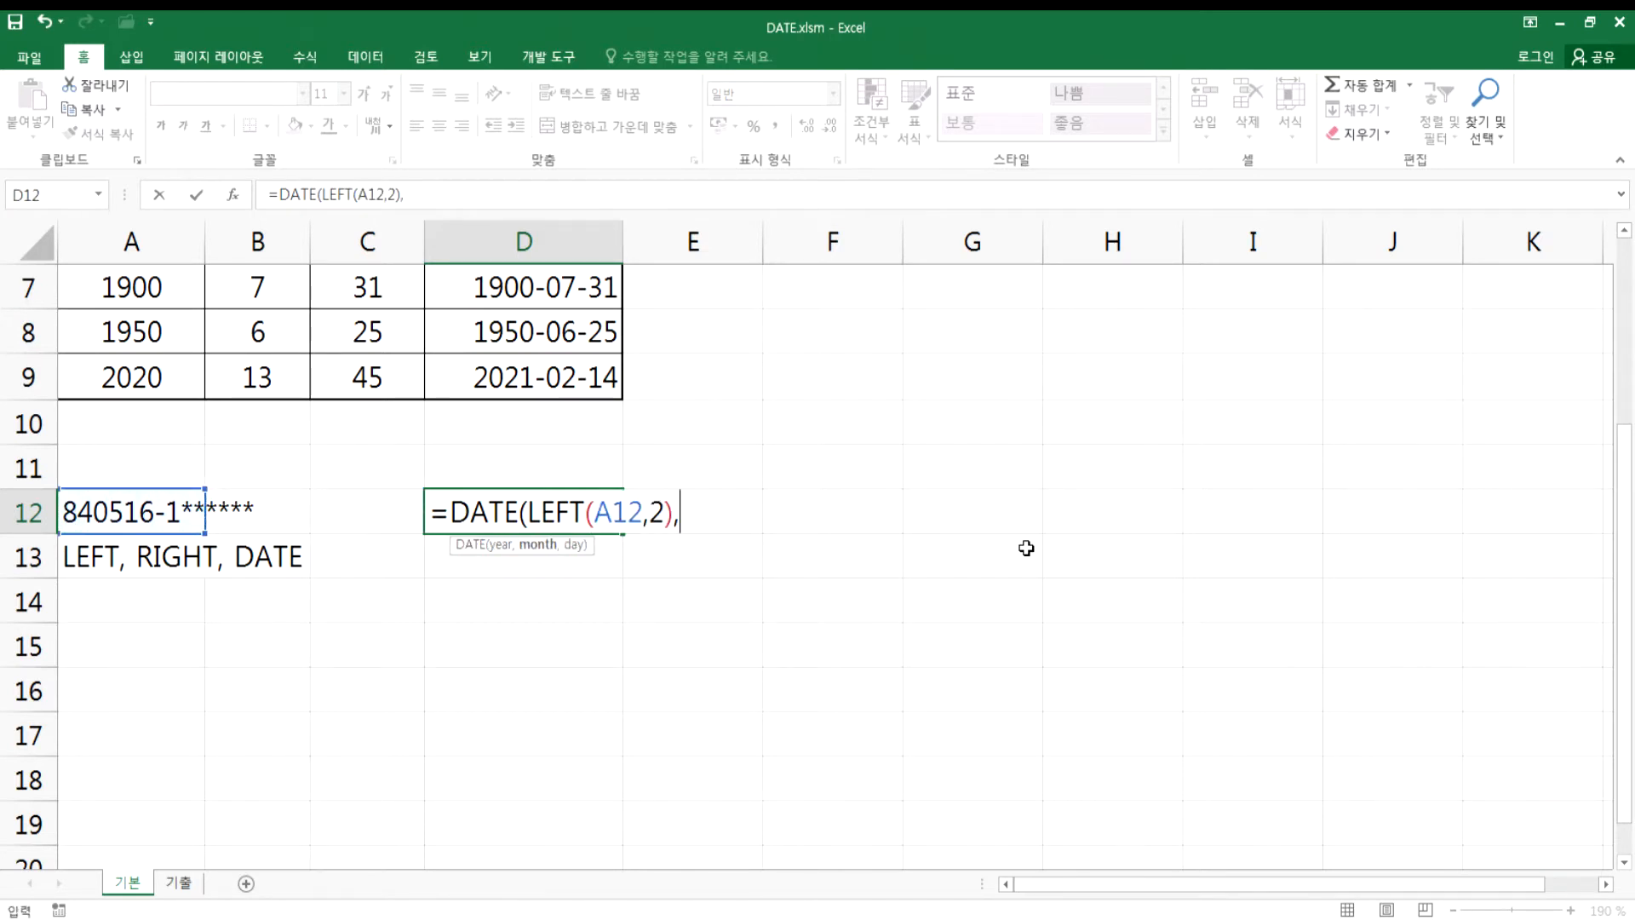
pyautogui.write(' MID(')
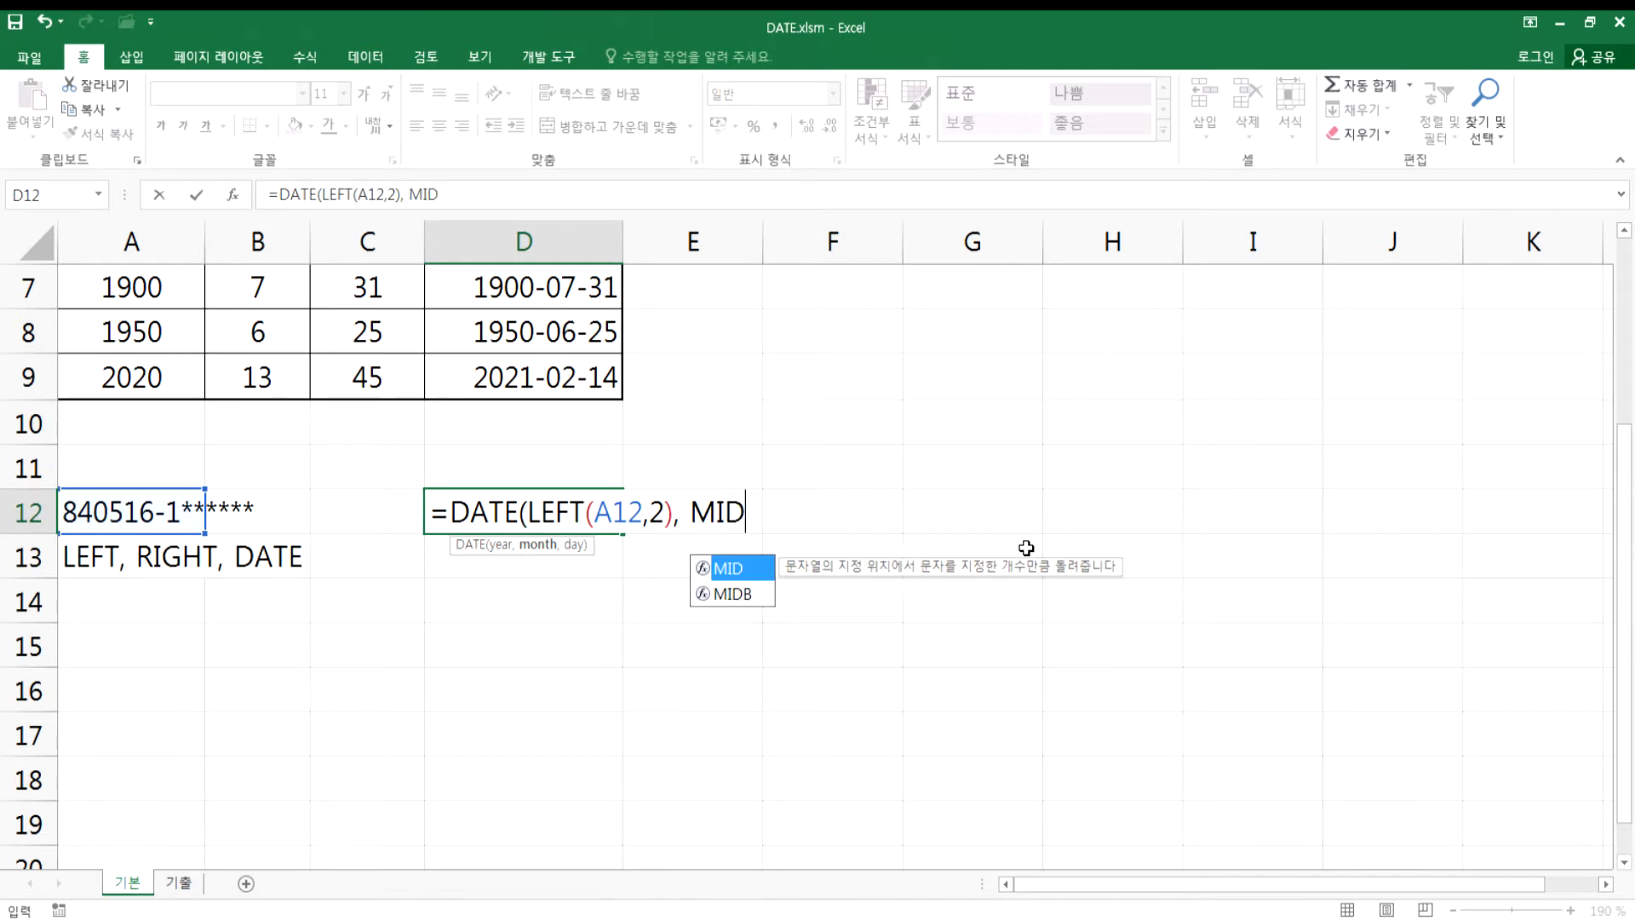
pyautogui.press('Left')
pyautogui.press('Left')
pyautogui.press('Left')
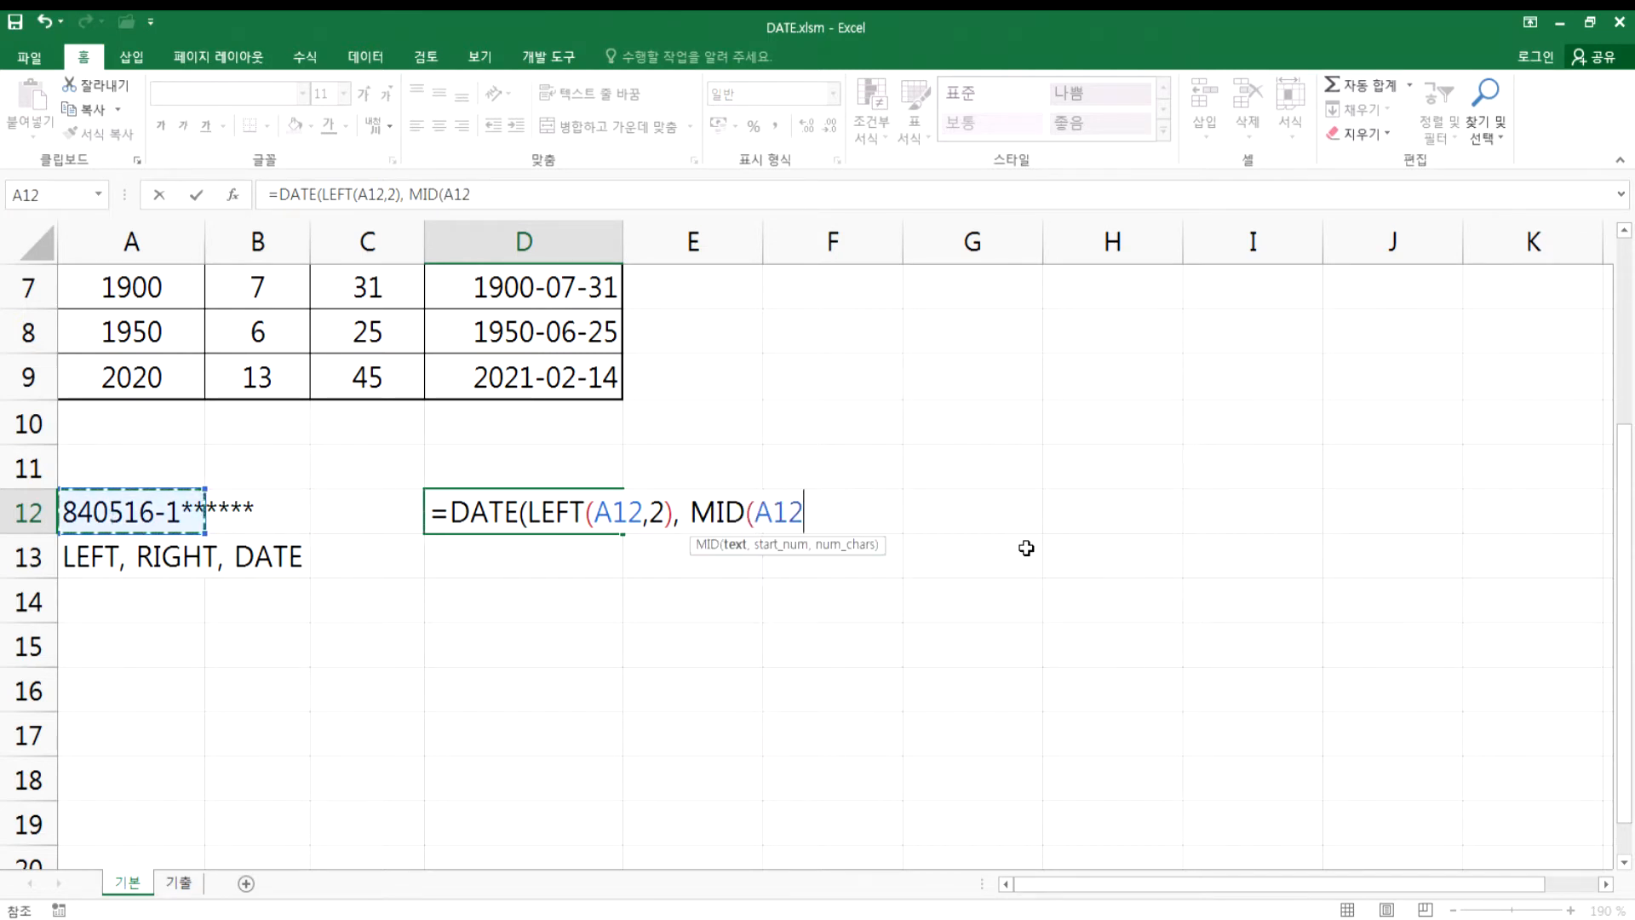
pyautogui.write(',3,2')
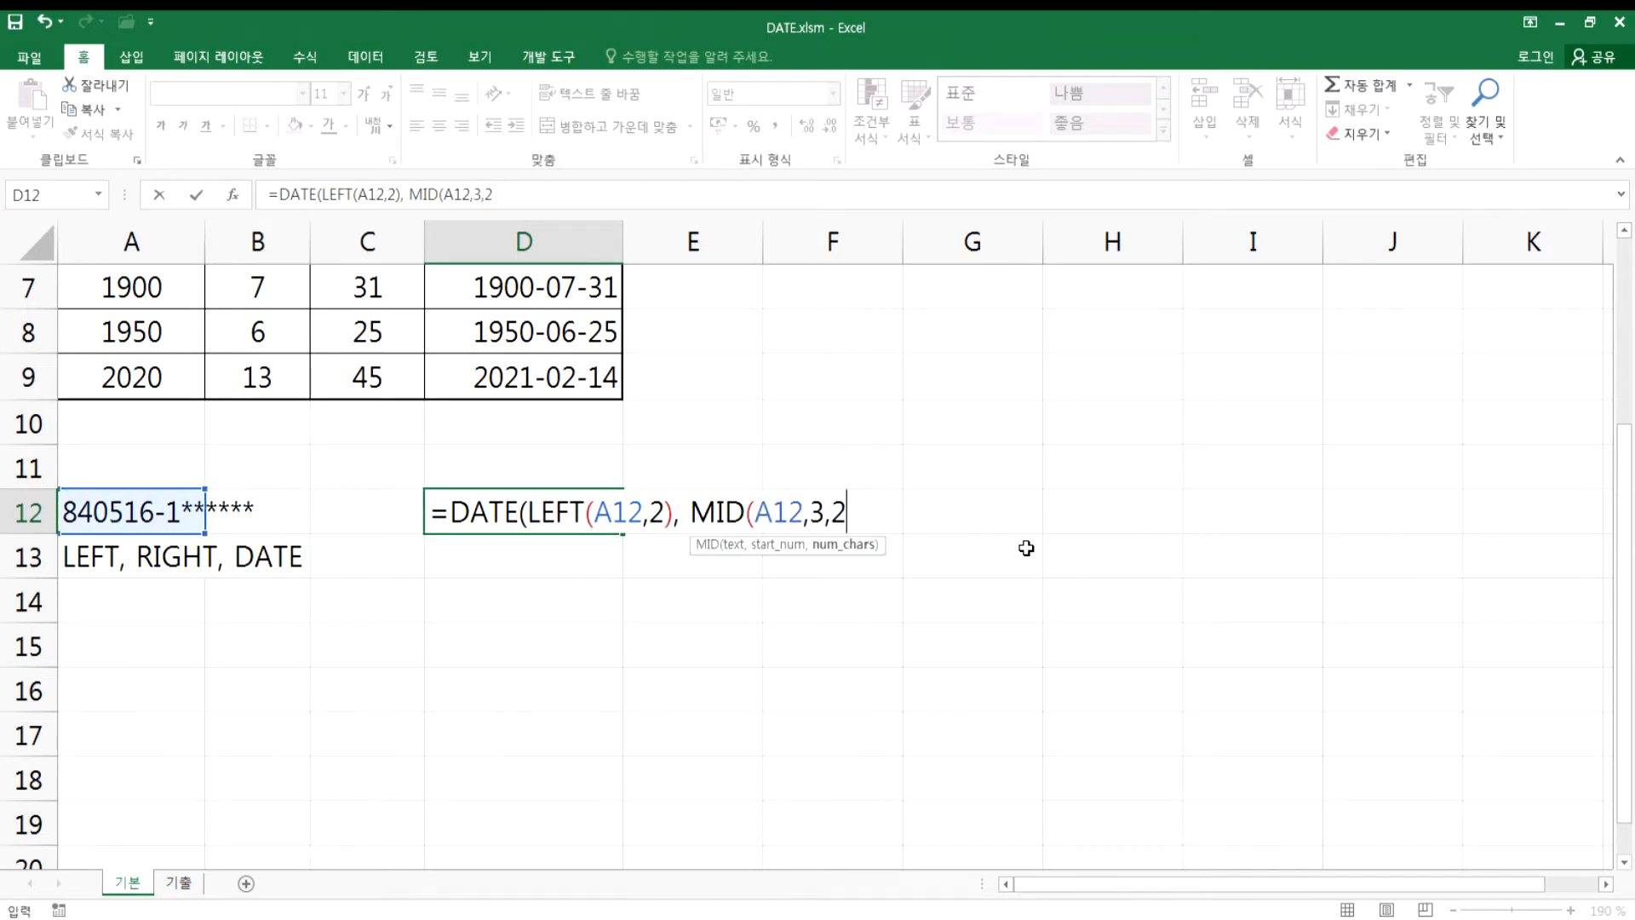
pyautogui.write('), MID(')
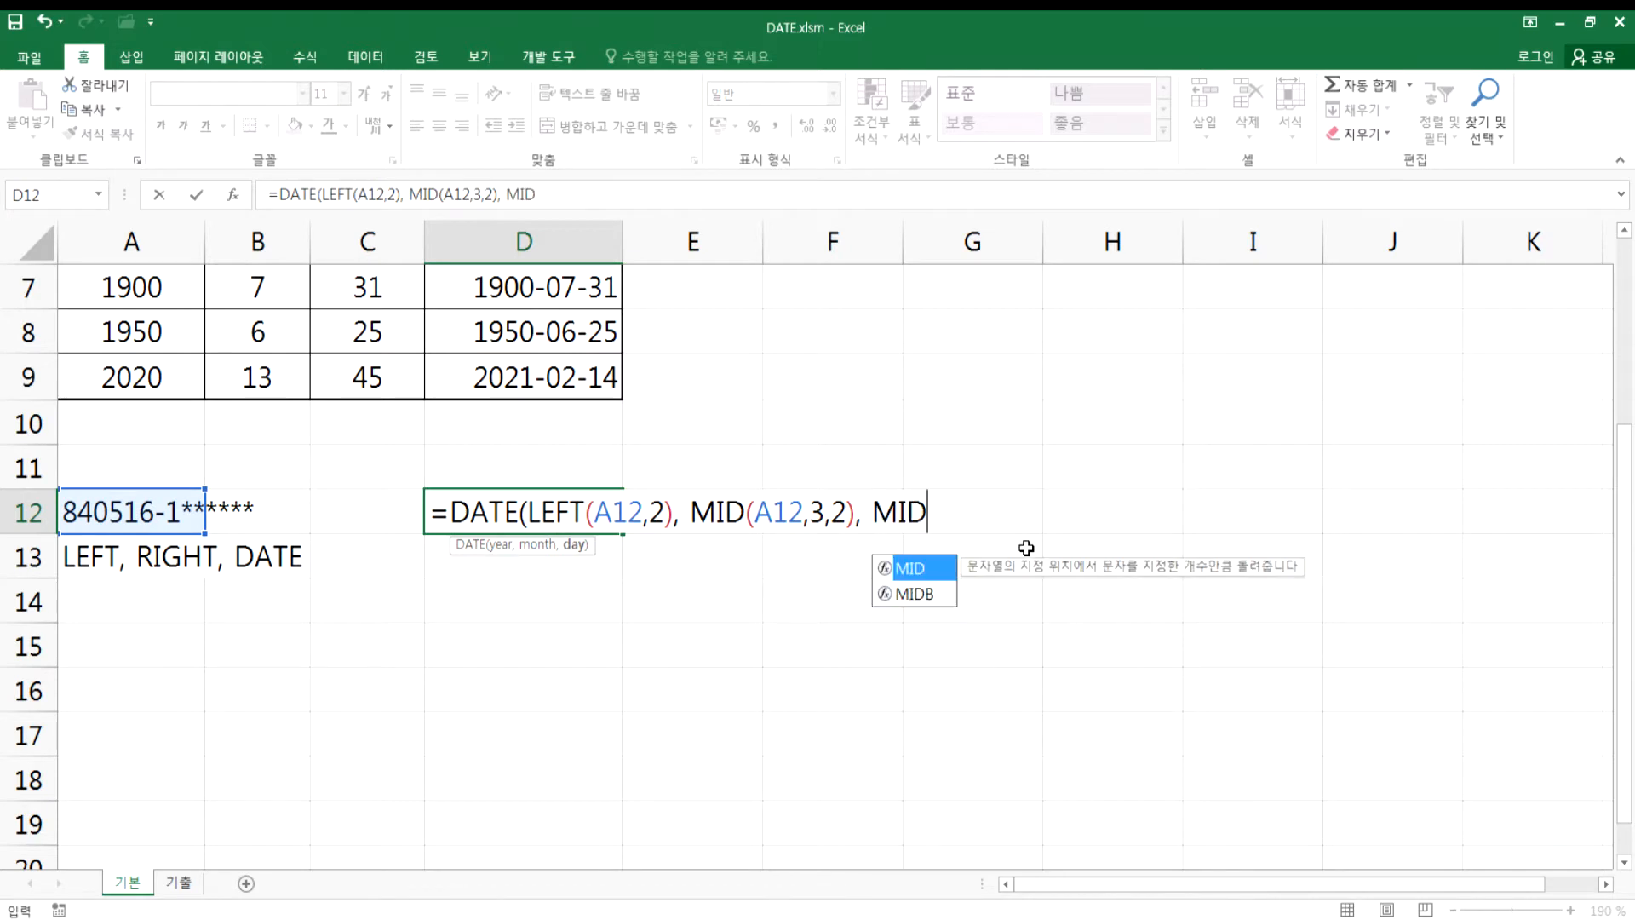
pyautogui.press('Left')
pyautogui.press('Left')
pyautogui.press('Left')
pyautogui.write(',5,2))')
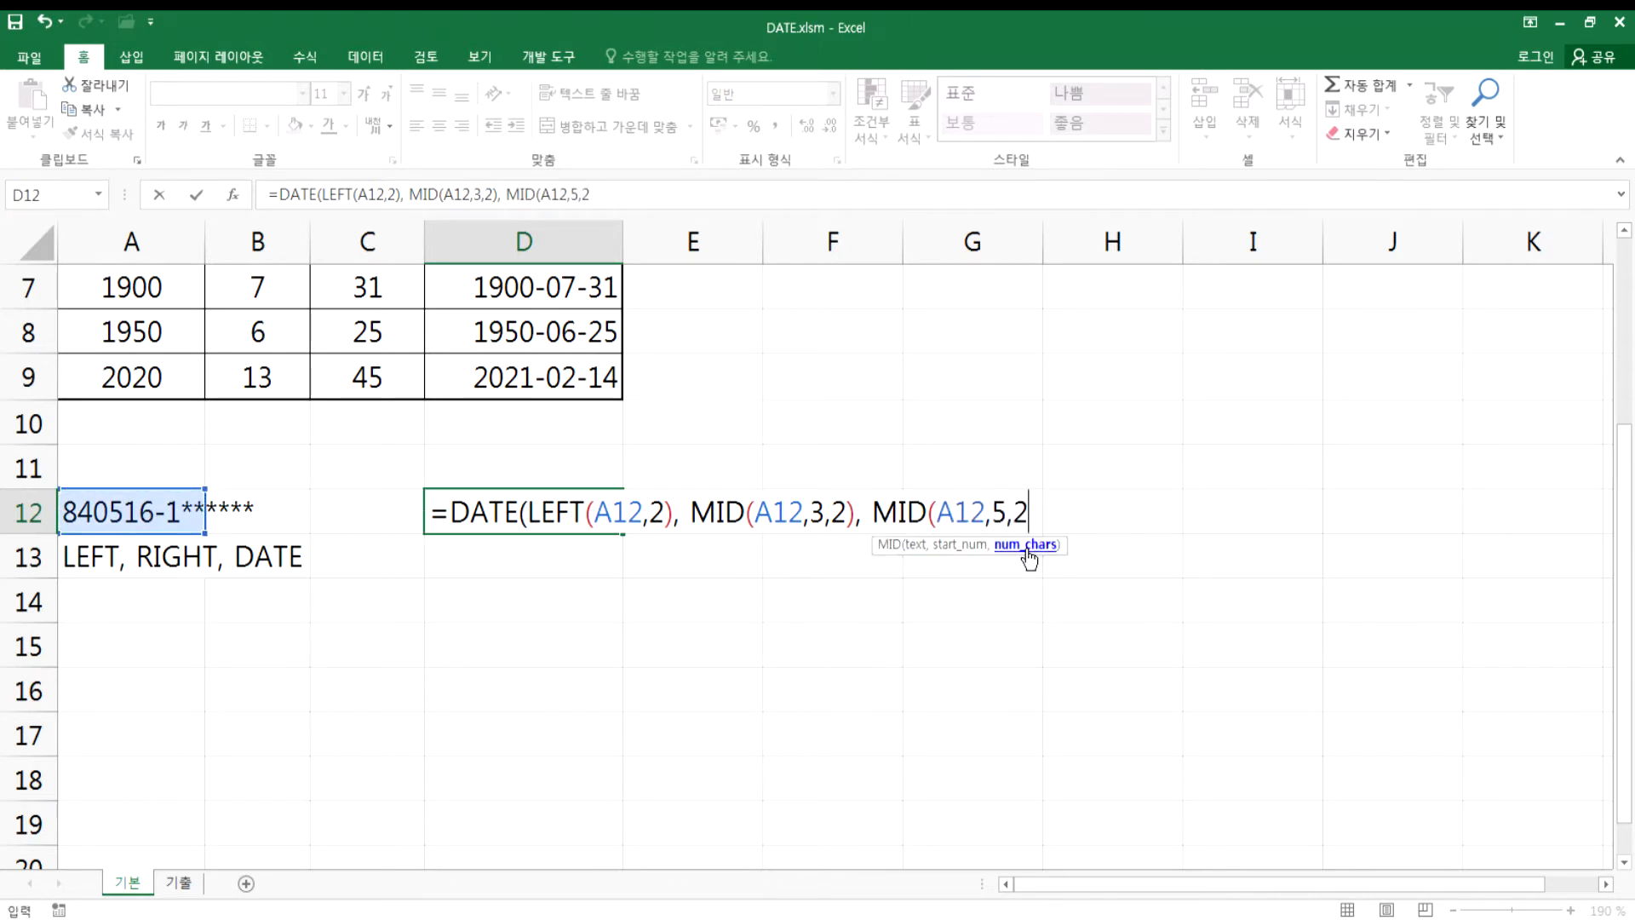
pyautogui.press('Return')
pyautogui.press('Up')
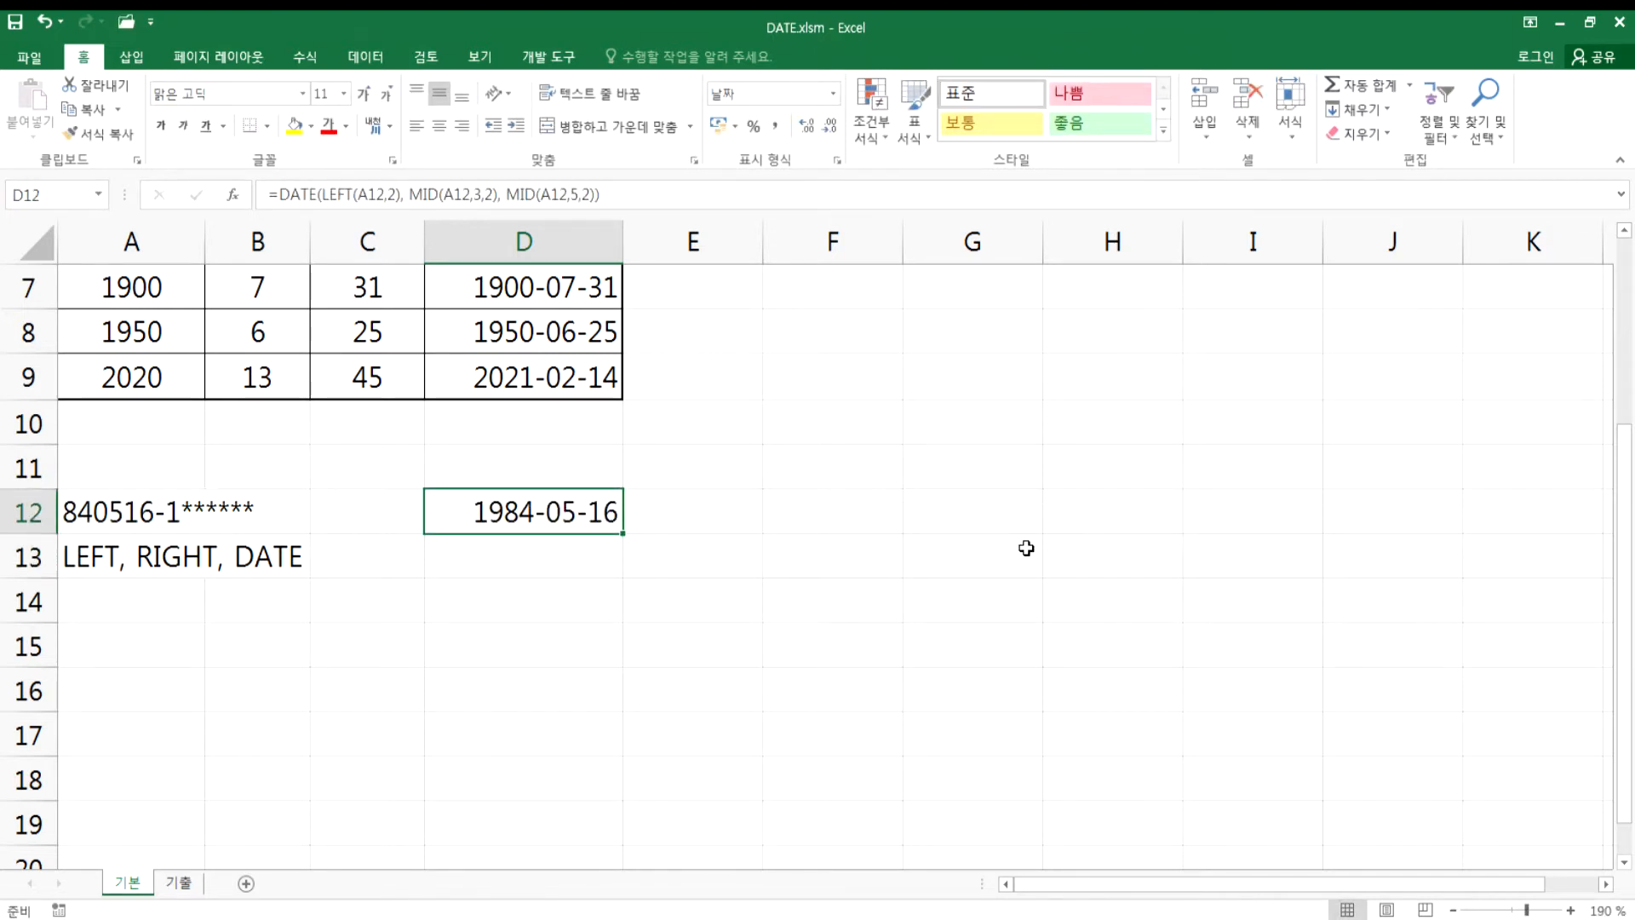
pyautogui.doubleClick(537, 515)
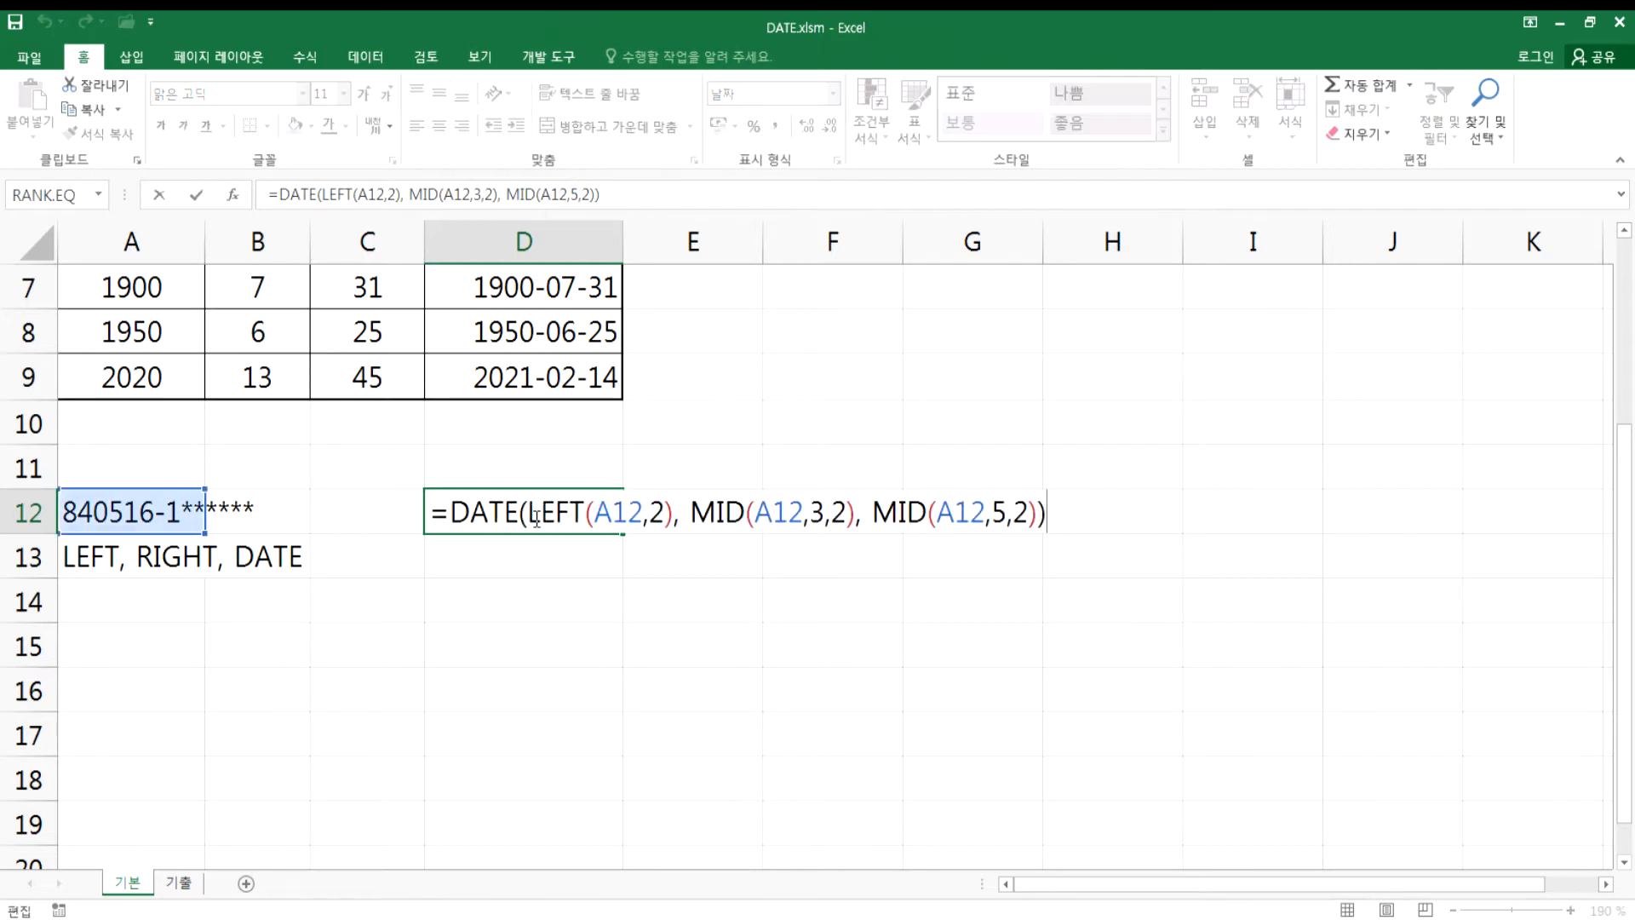
pyautogui.click(253, 562)
# - Append ', &연산자' to the A13 note so it reads 'LEFT, RIGHT, DATE, &연산자'
pyautogui.click(159, 556)
pyautogui.press('F2')
pyautogui.write(', ')
pyautogui.write('&DU')
pyautogui.press('BackSpace')
pyautogui.press('BackSpace')
pyautogui.write('연산자')
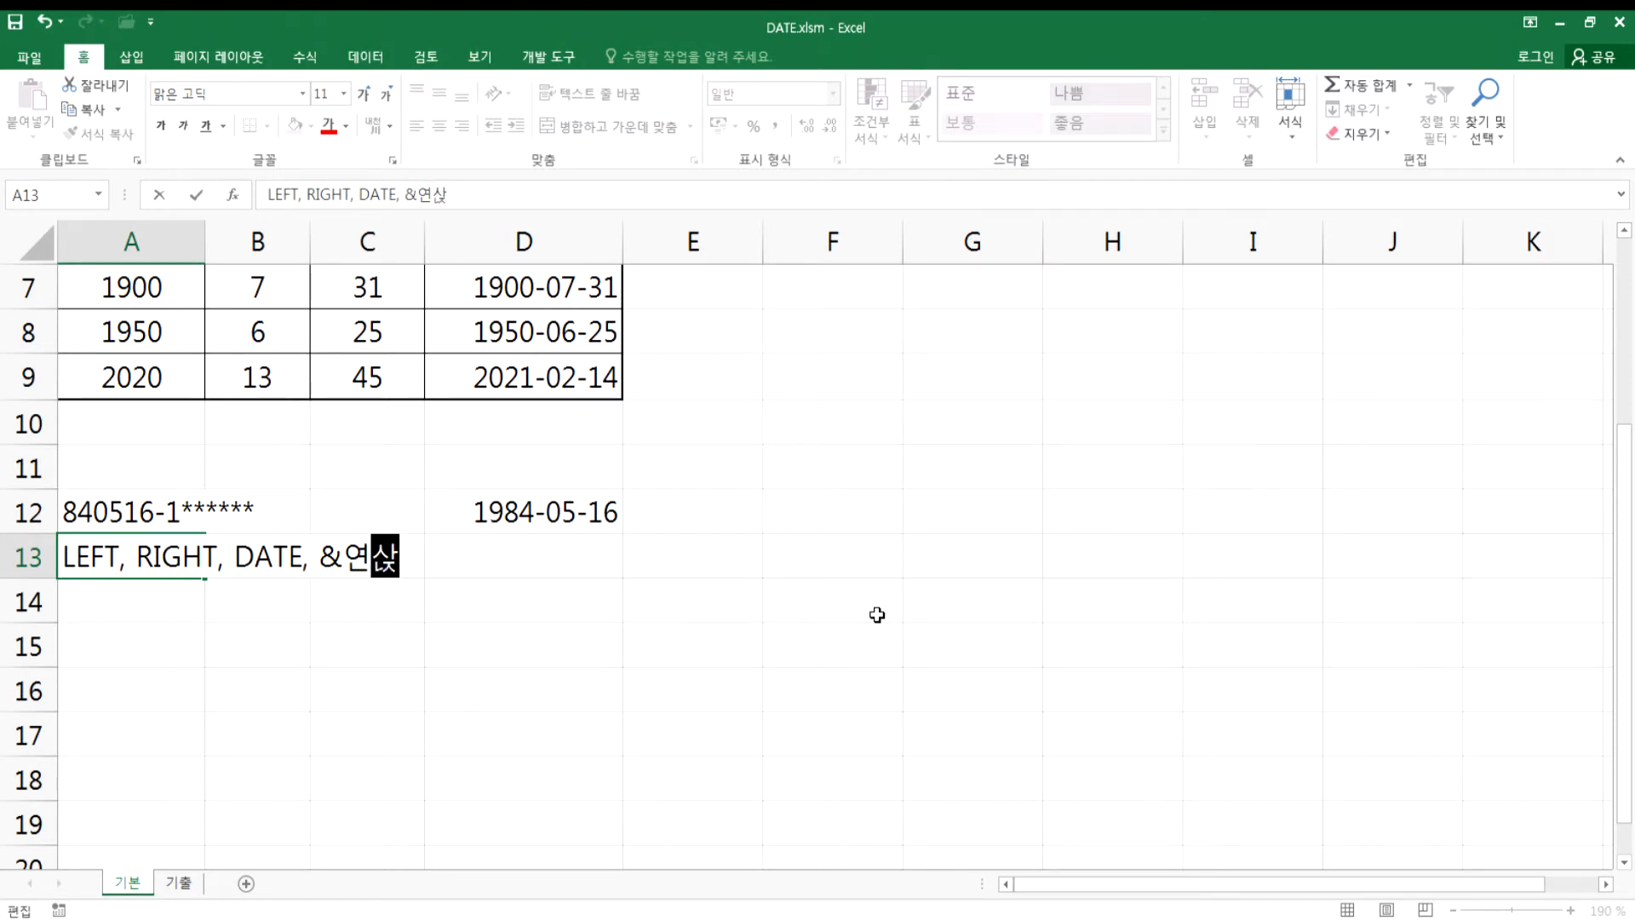
pyautogui.press('Return')
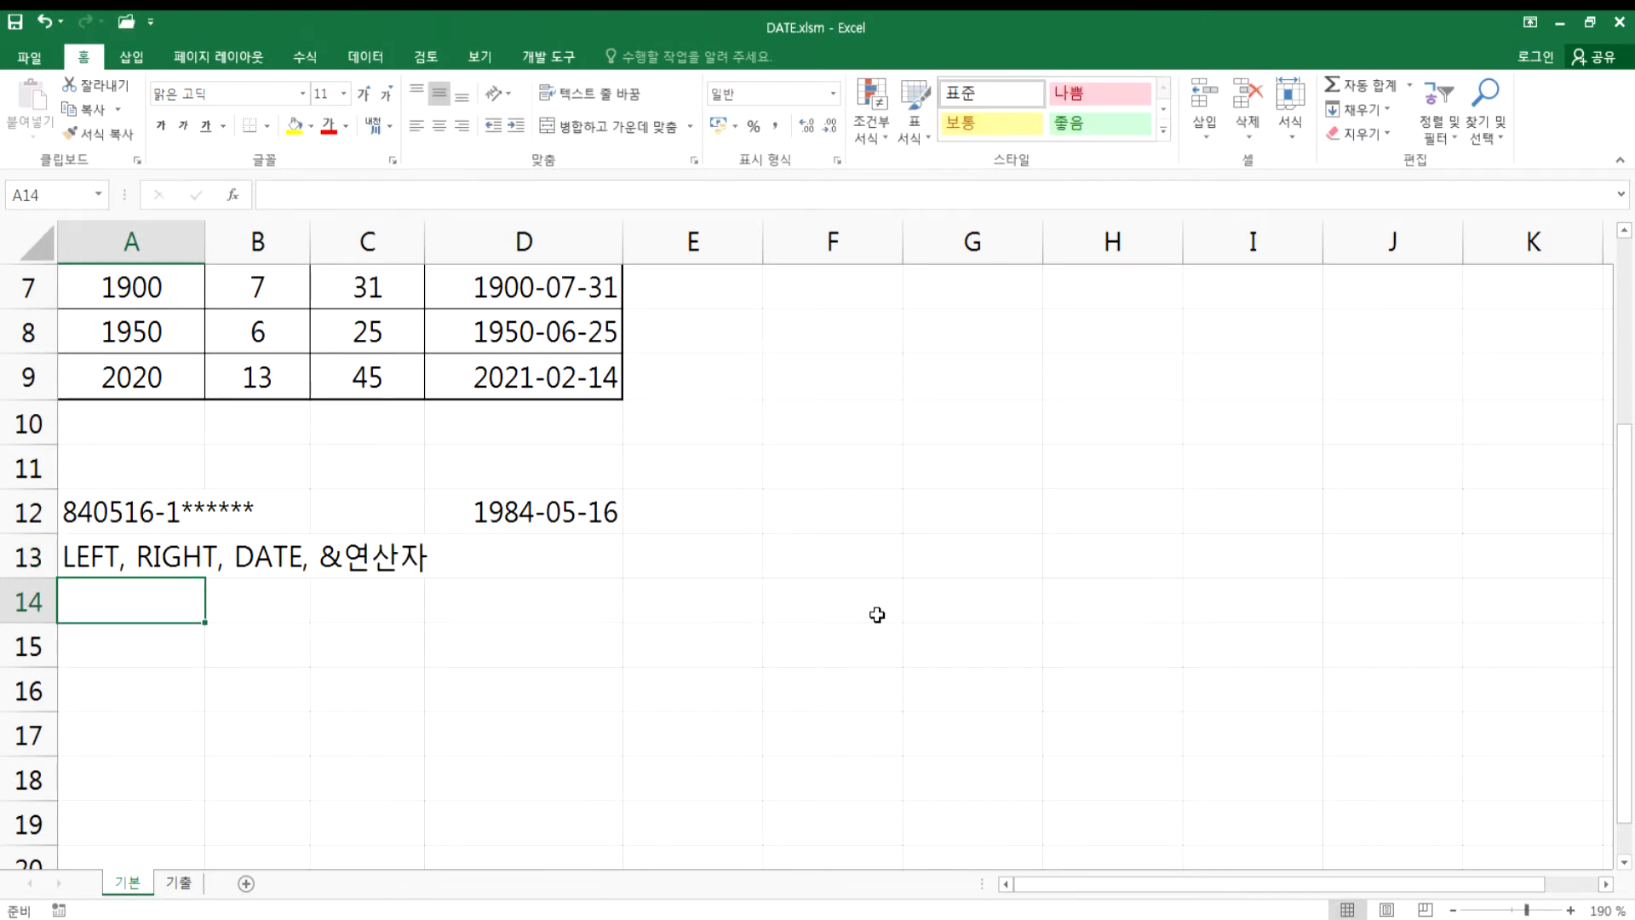
pyautogui.press('Up')
pyautogui.press('Up')
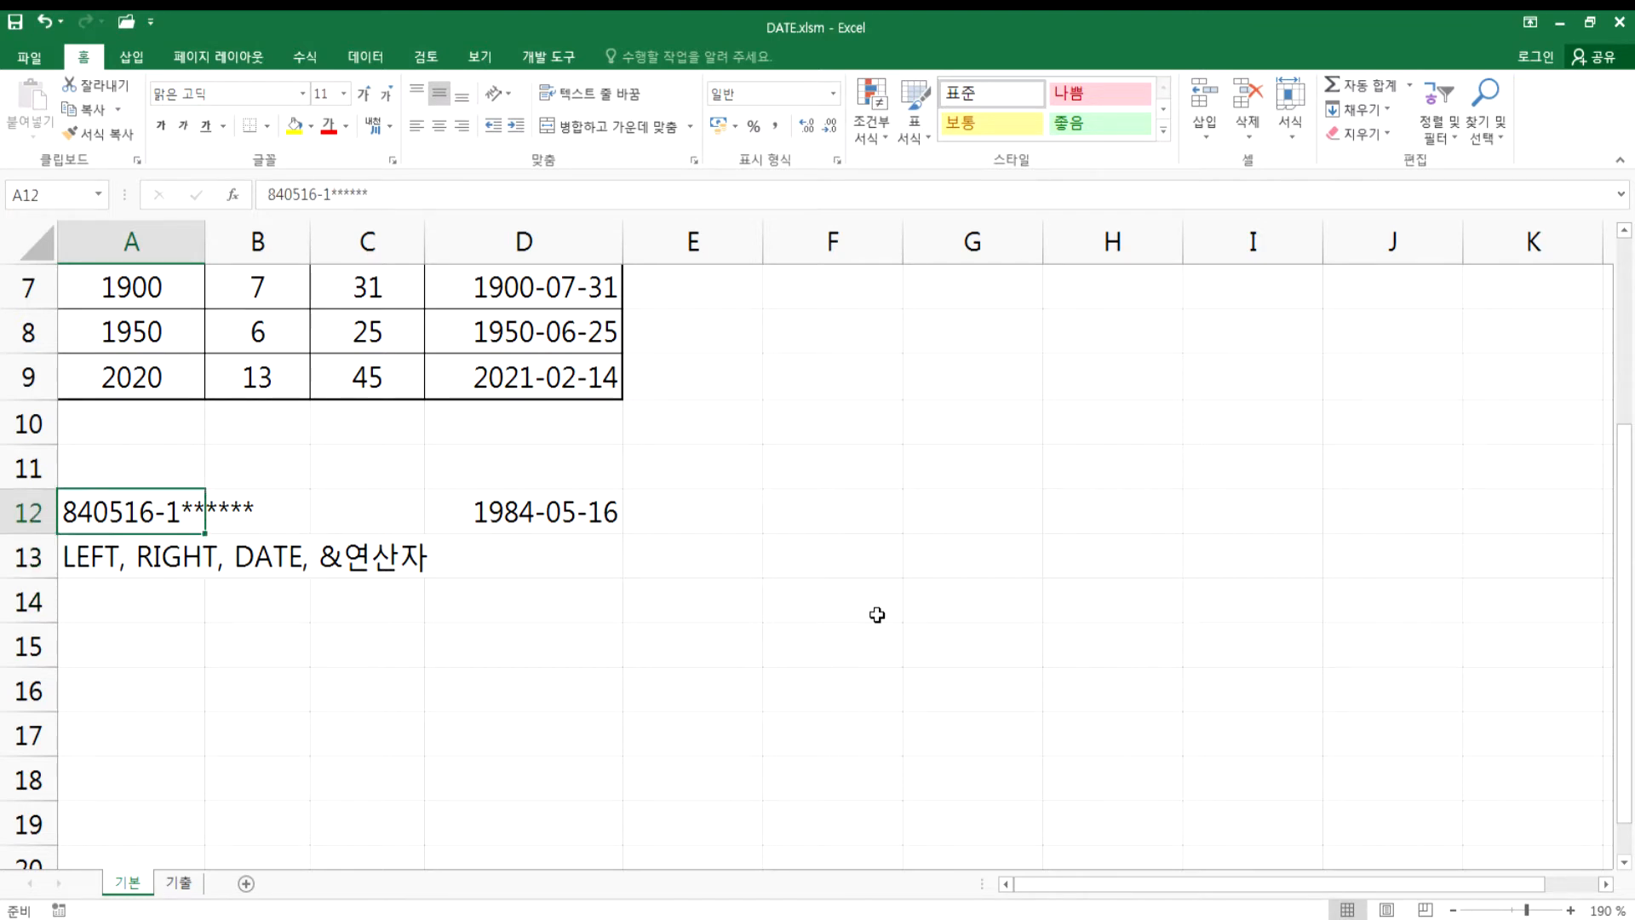
pyautogui.press('Right')
pyautogui.press('Right')
pyautogui.press('Right')
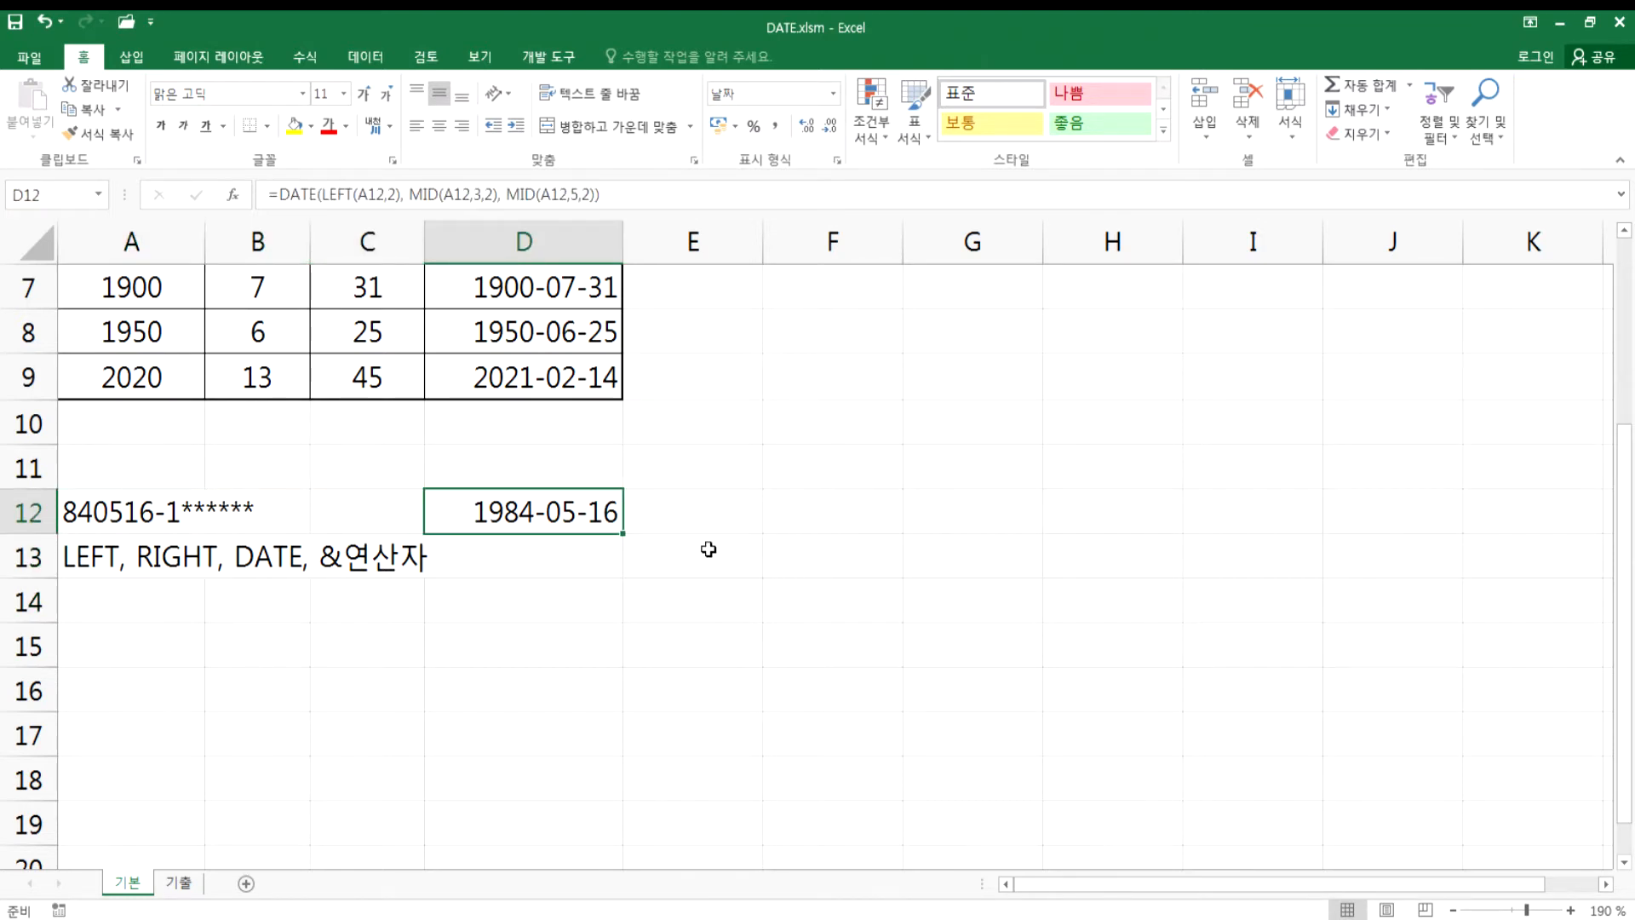
pyautogui.doubleClick(509, 516)
# - Try a 19& prefix in D12's year argument, then remove it and clear the ampersand error
pyautogui.click(529, 513)
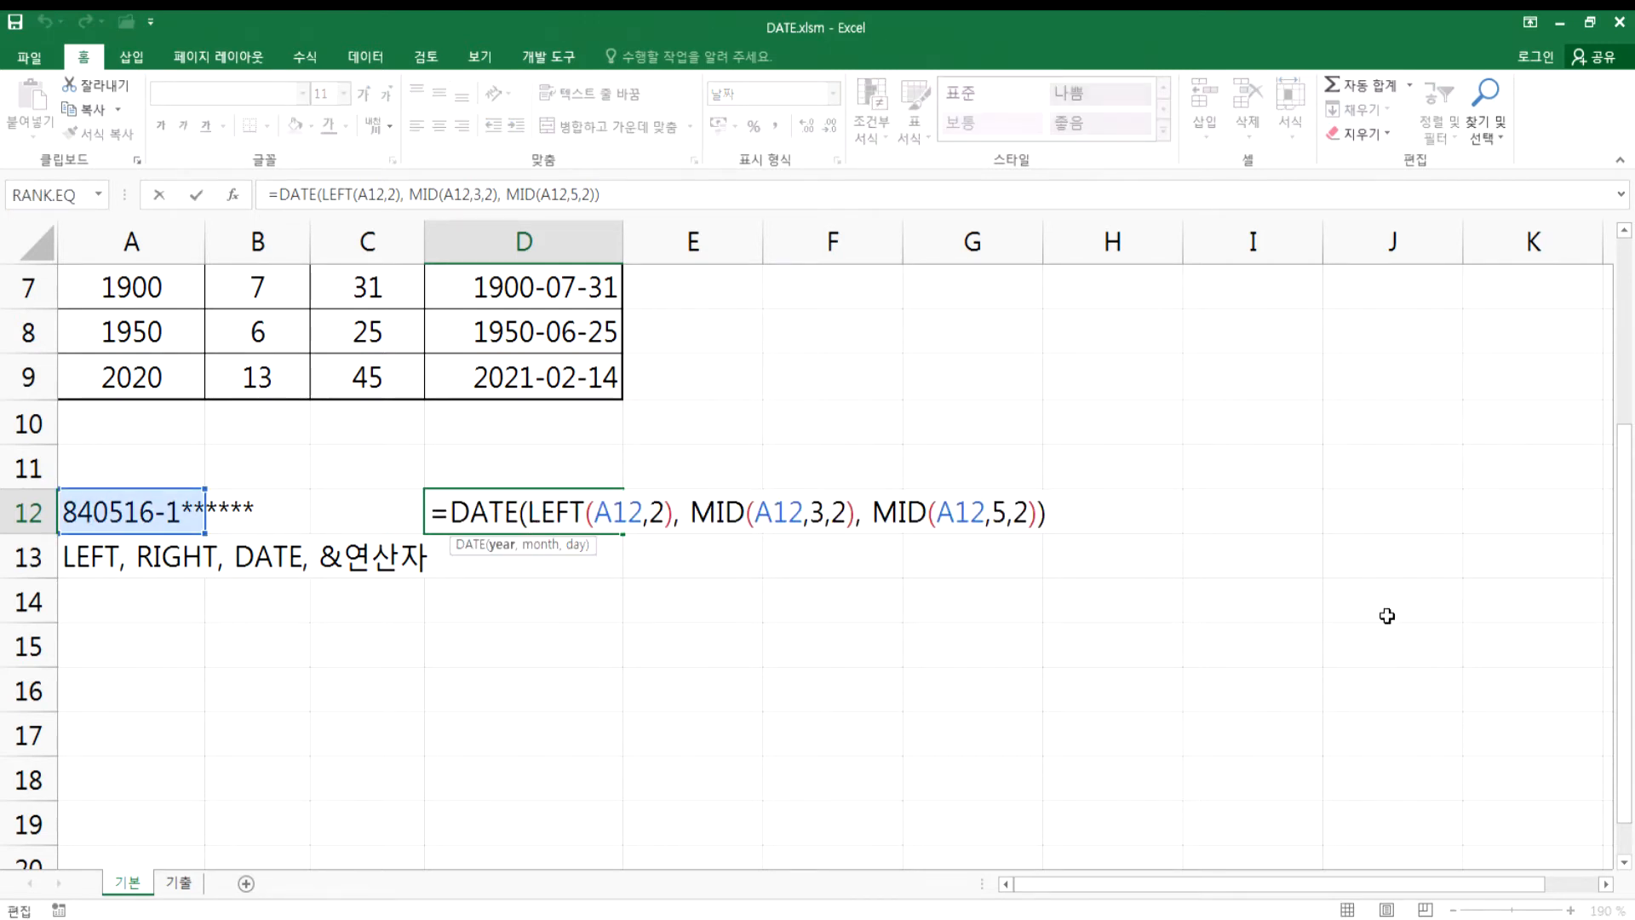
pyautogui.write('19&')
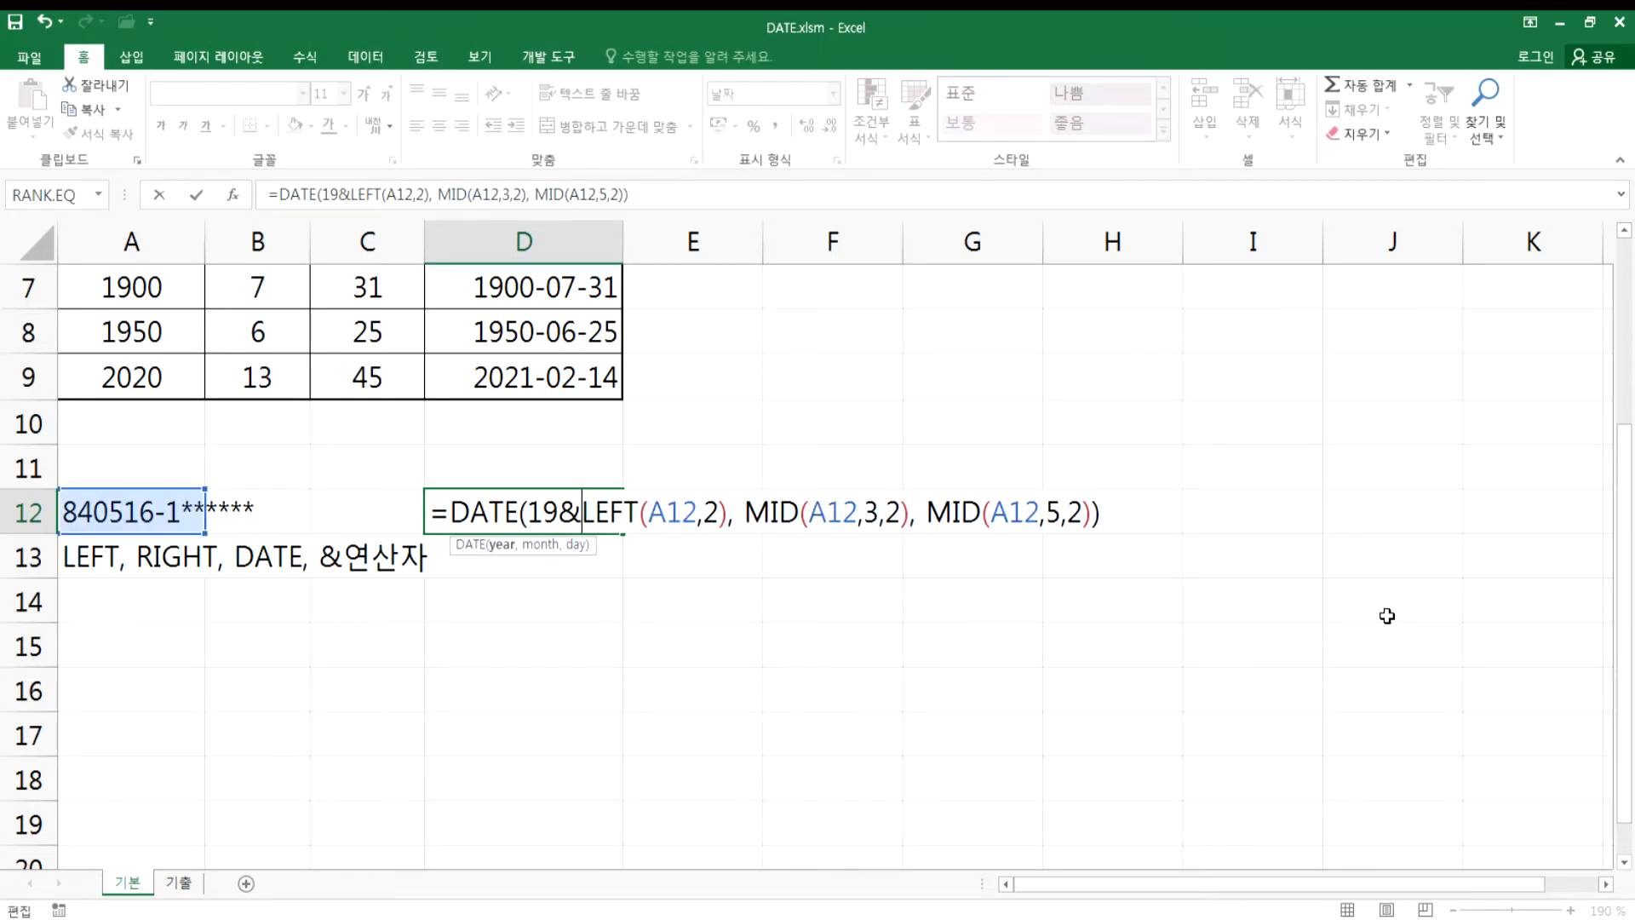
pyautogui.press('Return')
pyautogui.press('Up')
pyautogui.press('F2')
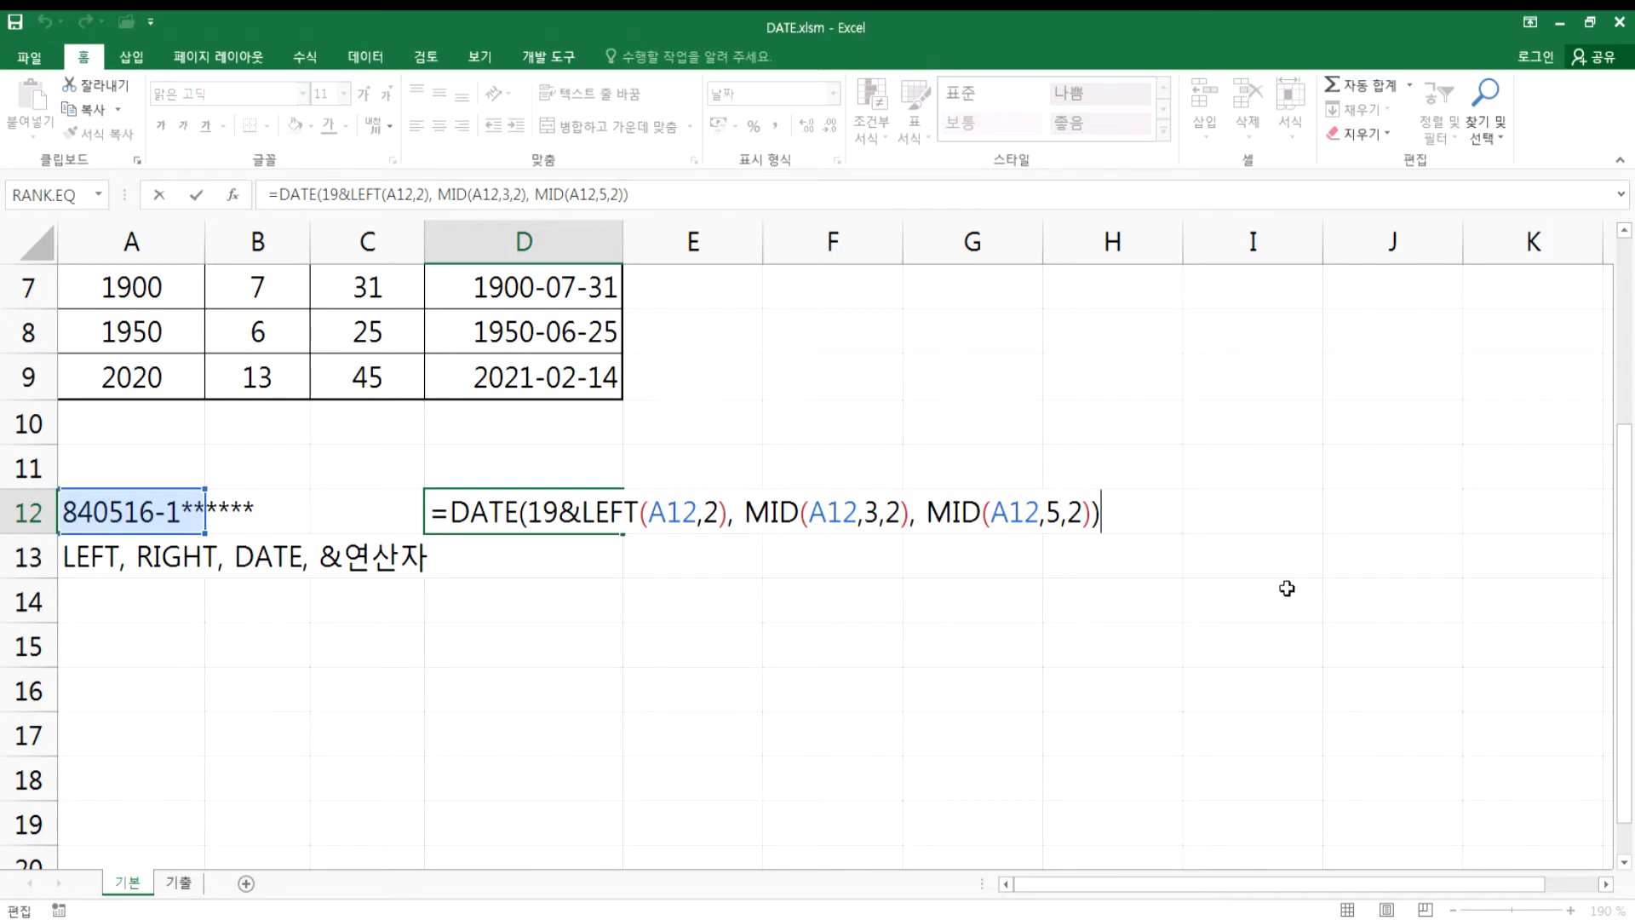
pyautogui.click(528, 510)
pyautogui.press('Delete')
pyautogui.press('Delete')
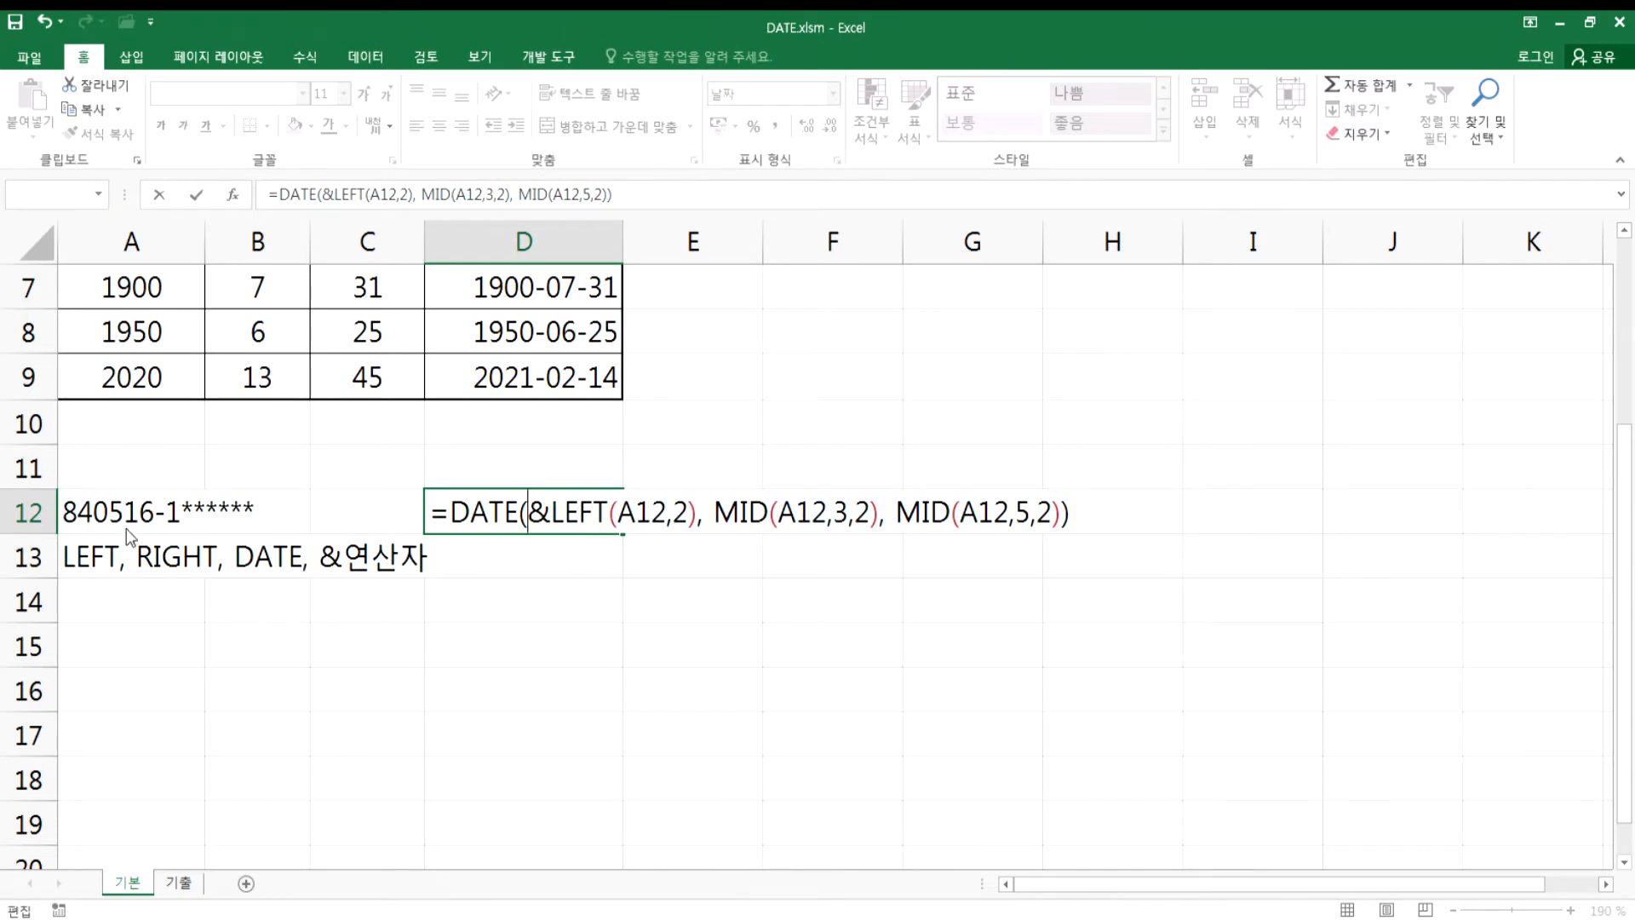
pyautogui.press('Return')
pyautogui.click(713, 601)
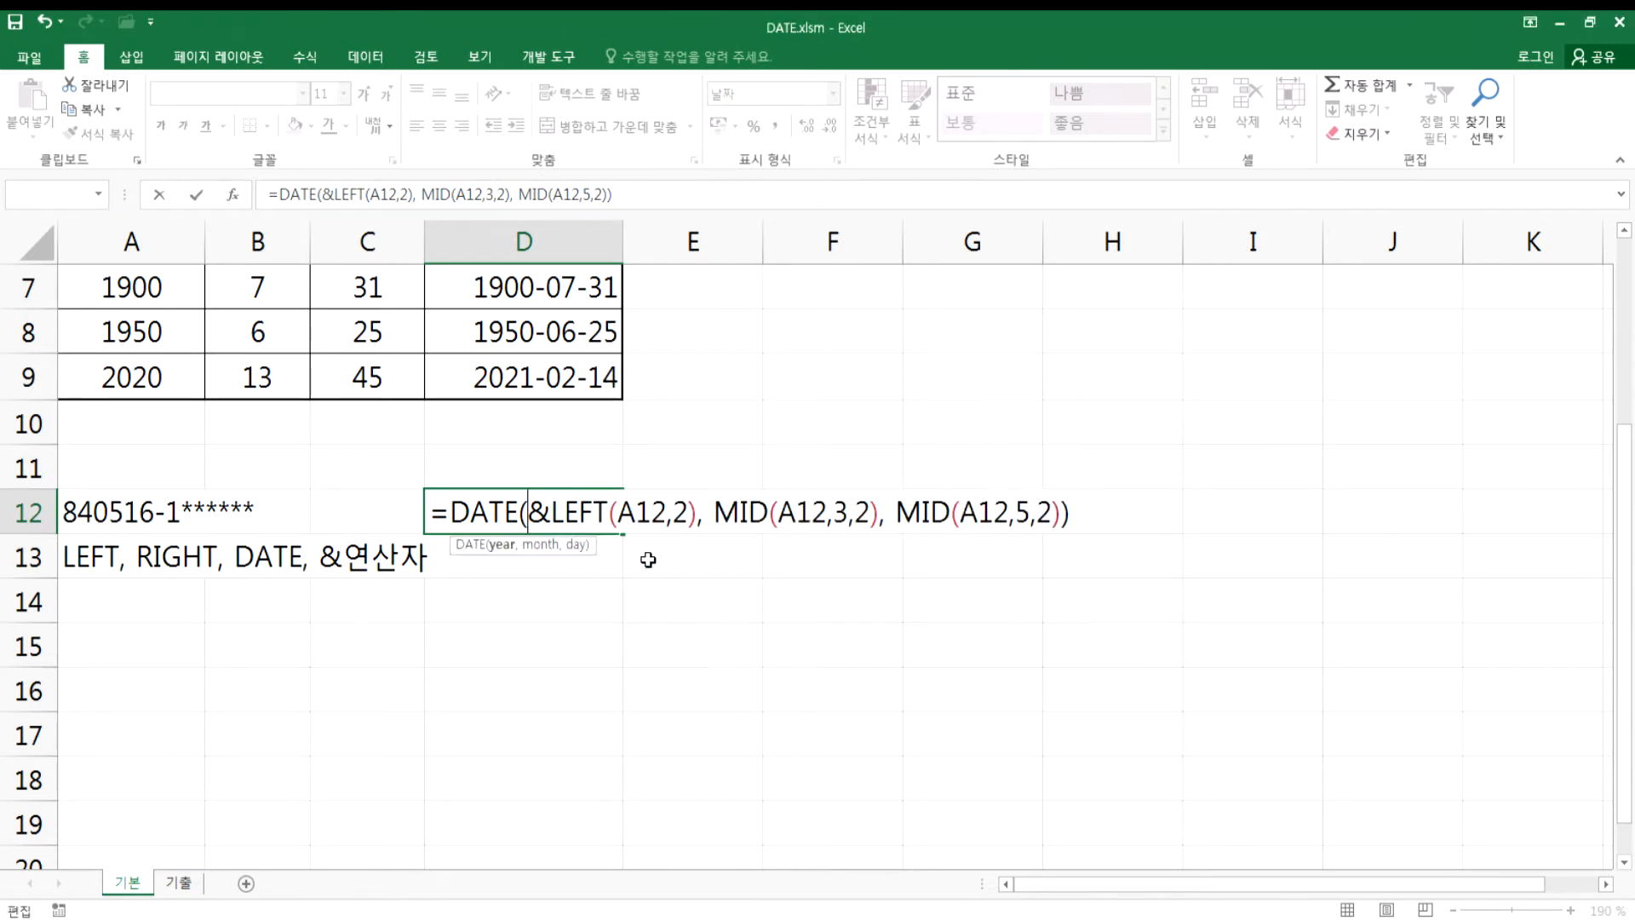
pyautogui.press('Delete')
pyautogui.press('Return')
# - Prefix D12's year argument with "19"& so DATE still returns 1984-05-16
pyautogui.click(515, 514)
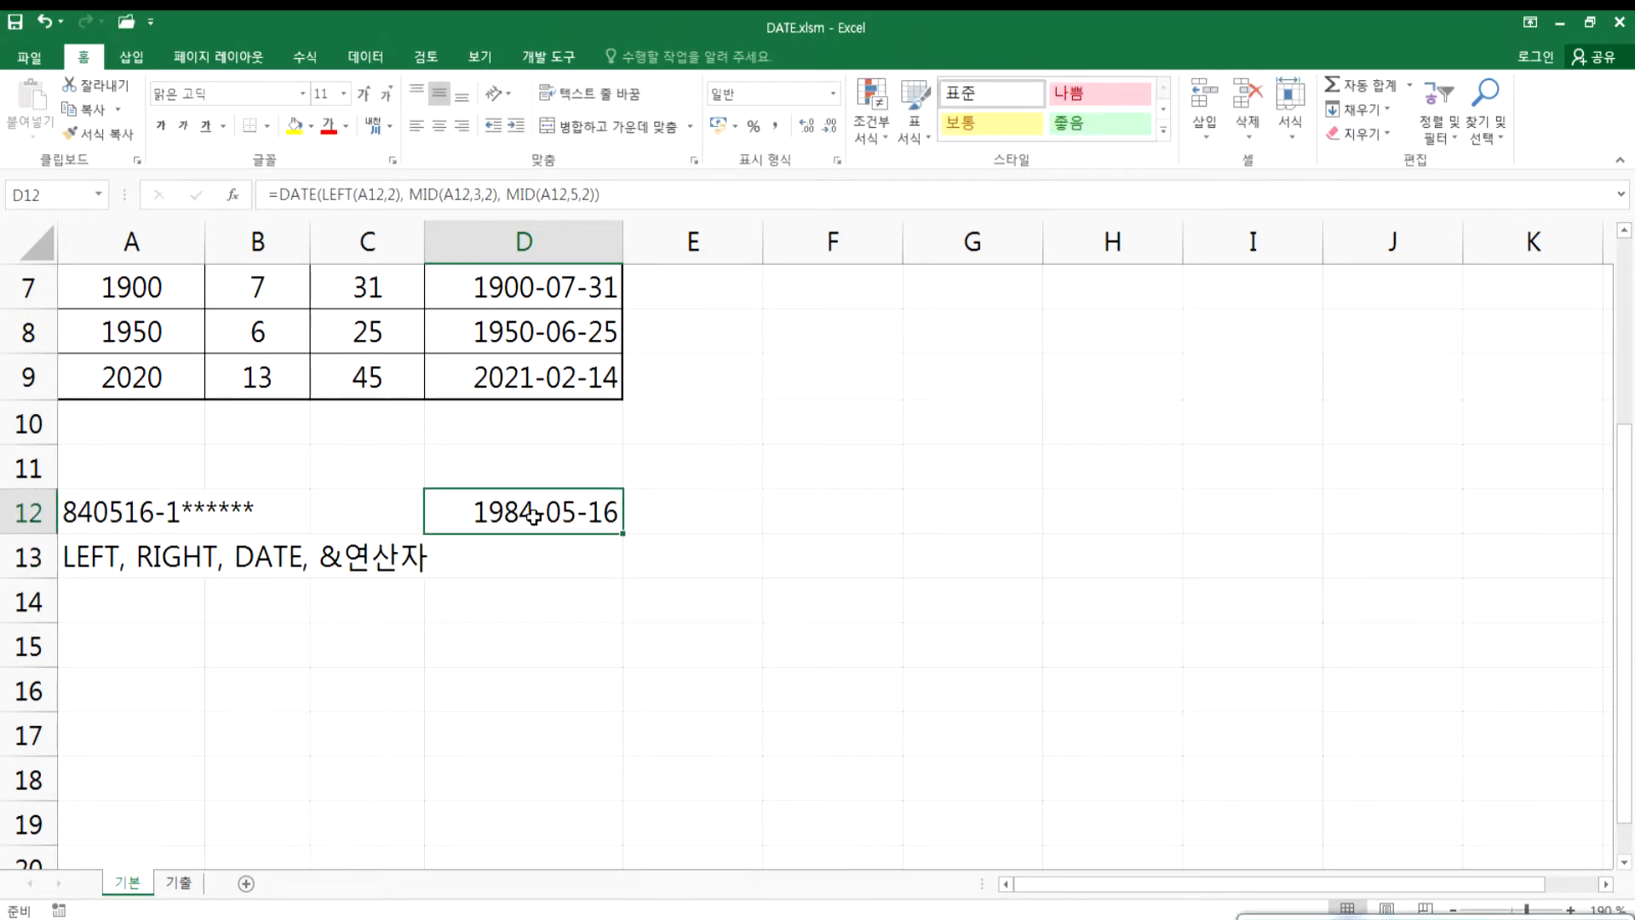
pyautogui.press('F2')
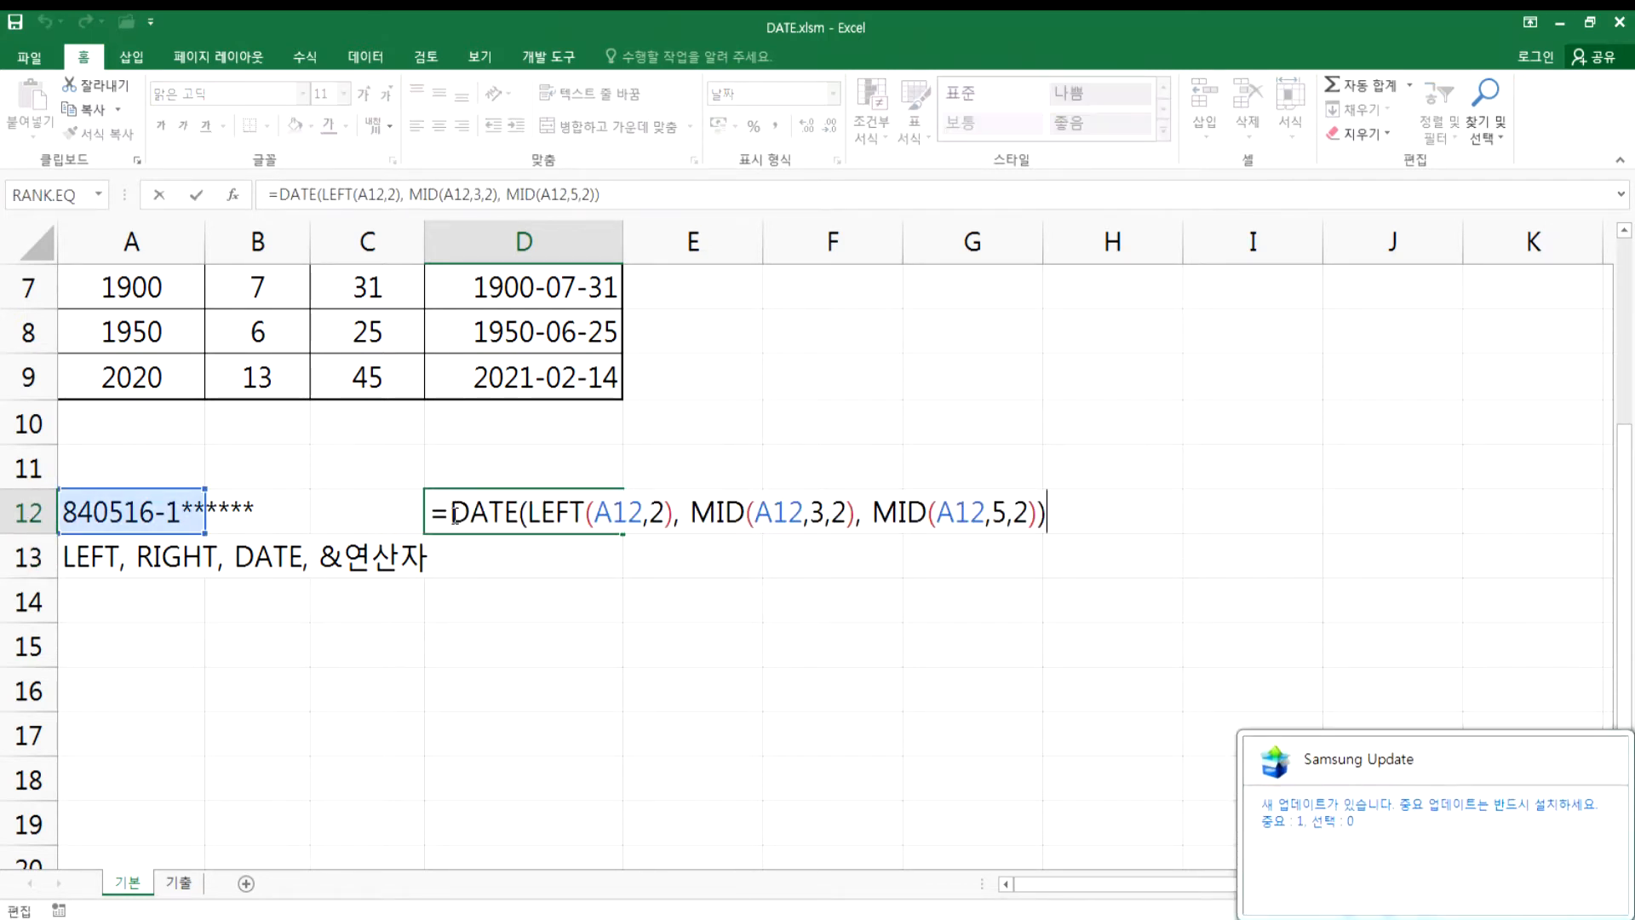
pyautogui.click(526, 514)
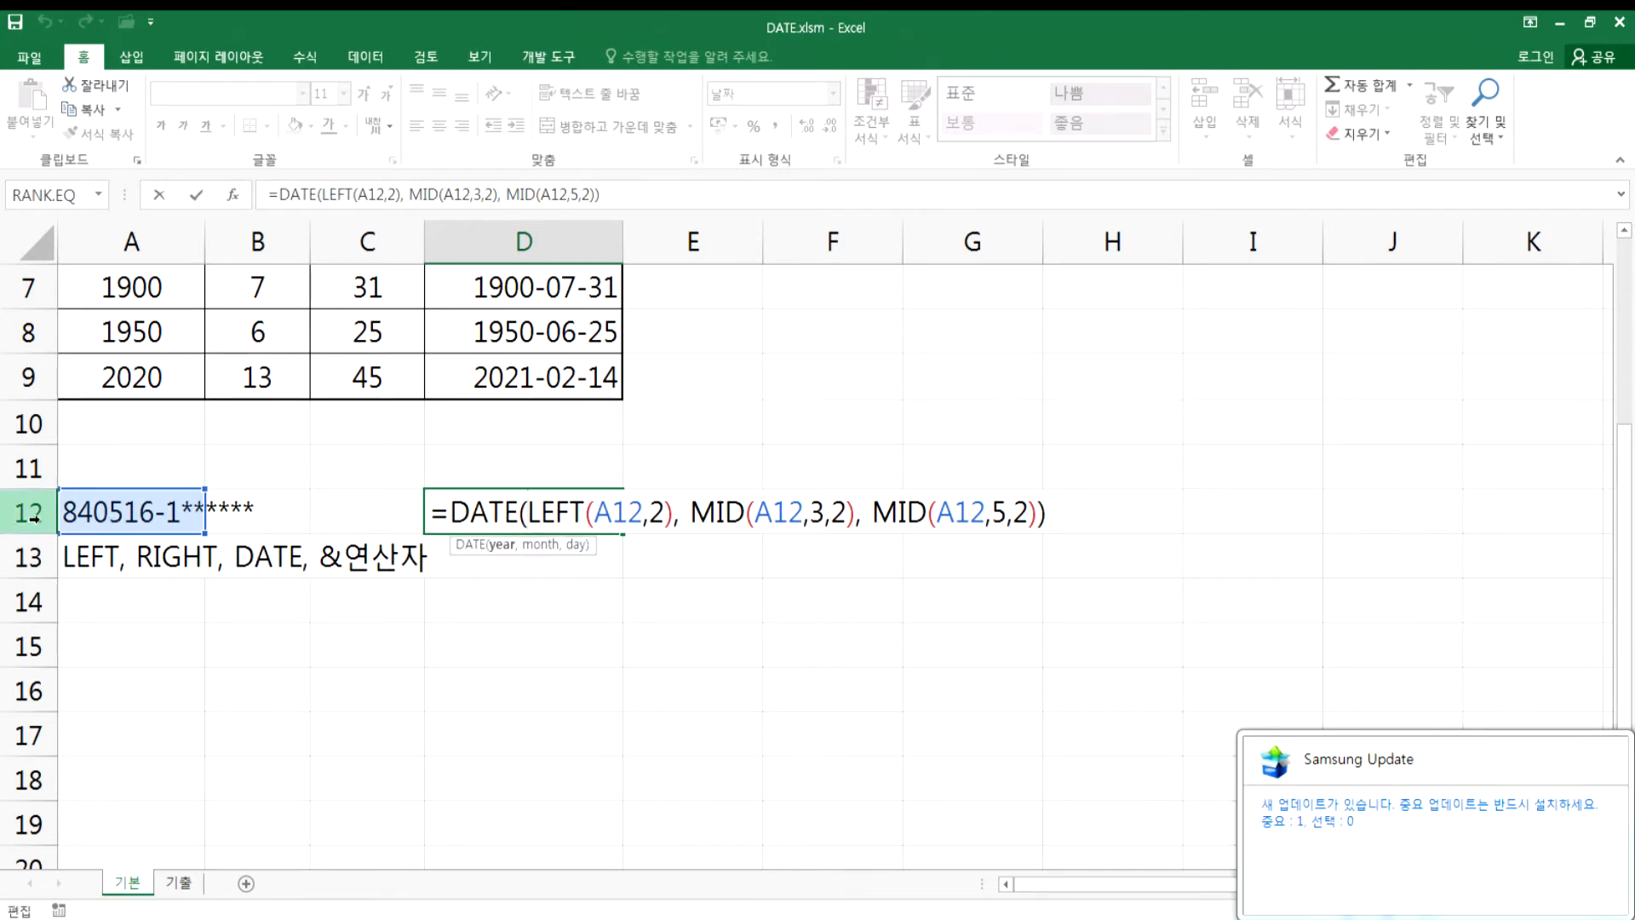
pyautogui.write('"19"')
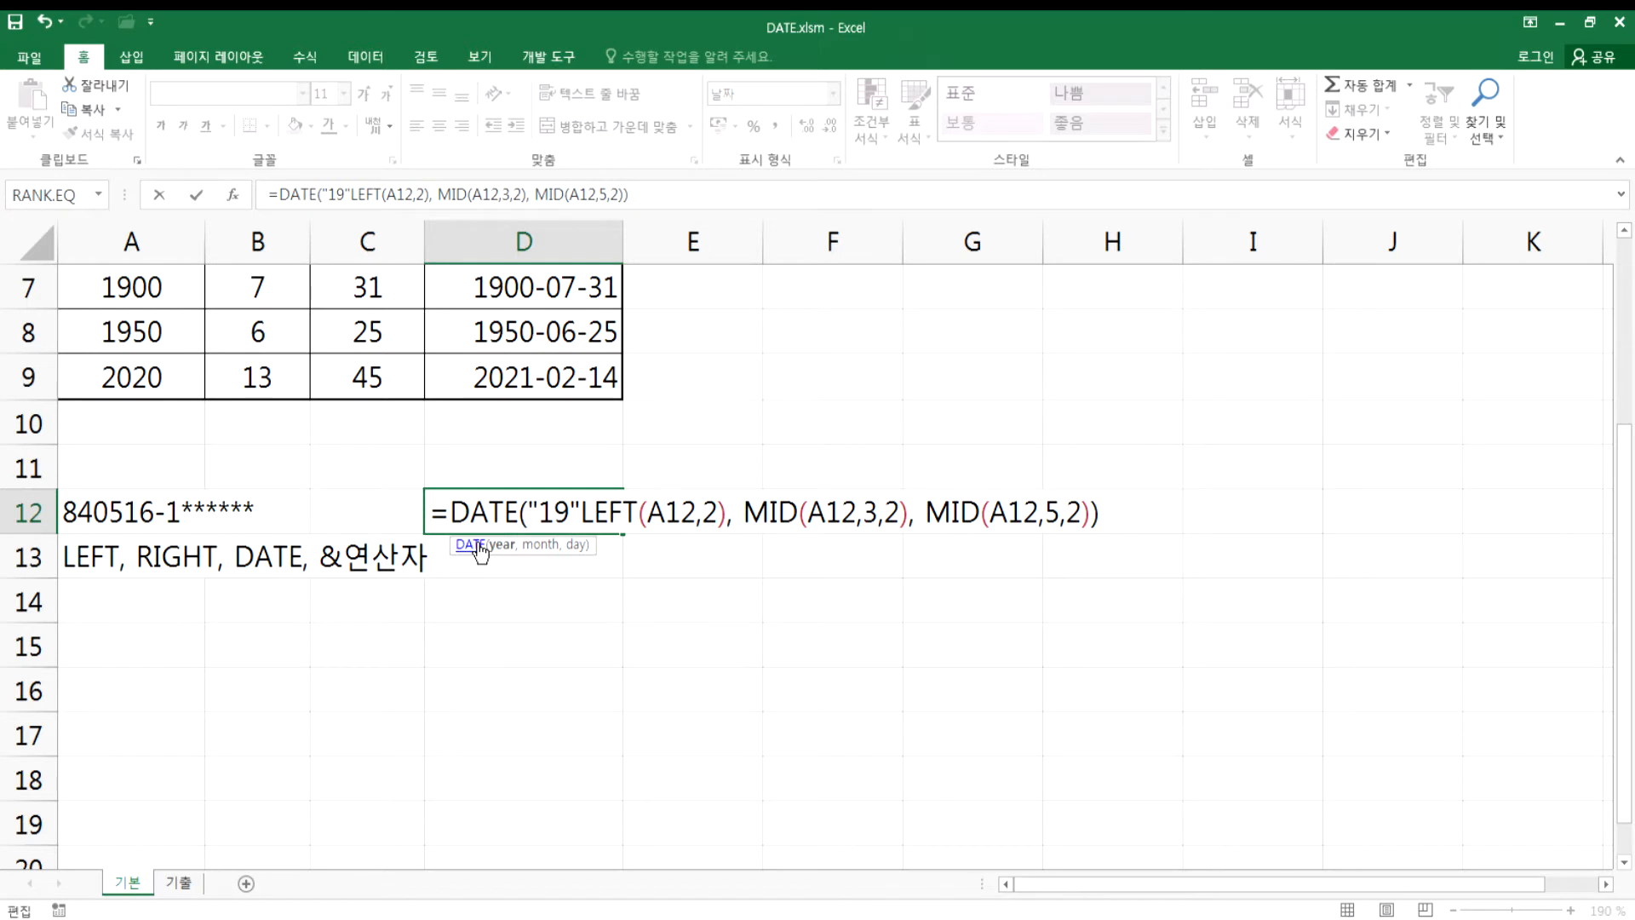
pyautogui.write('&')
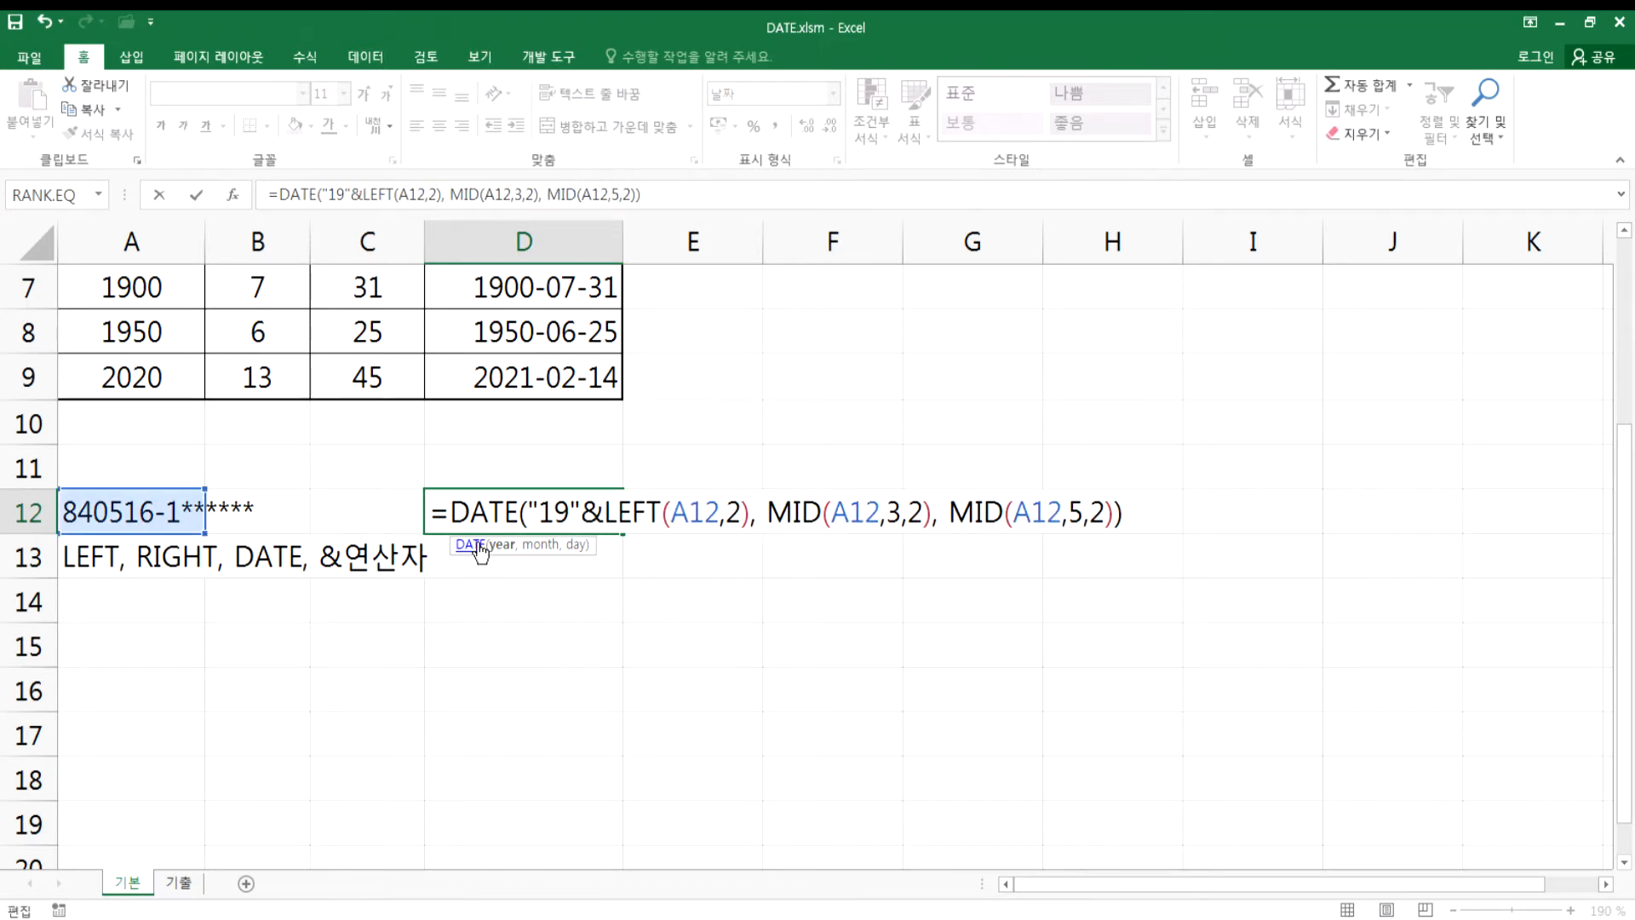
pyautogui.press('Return')
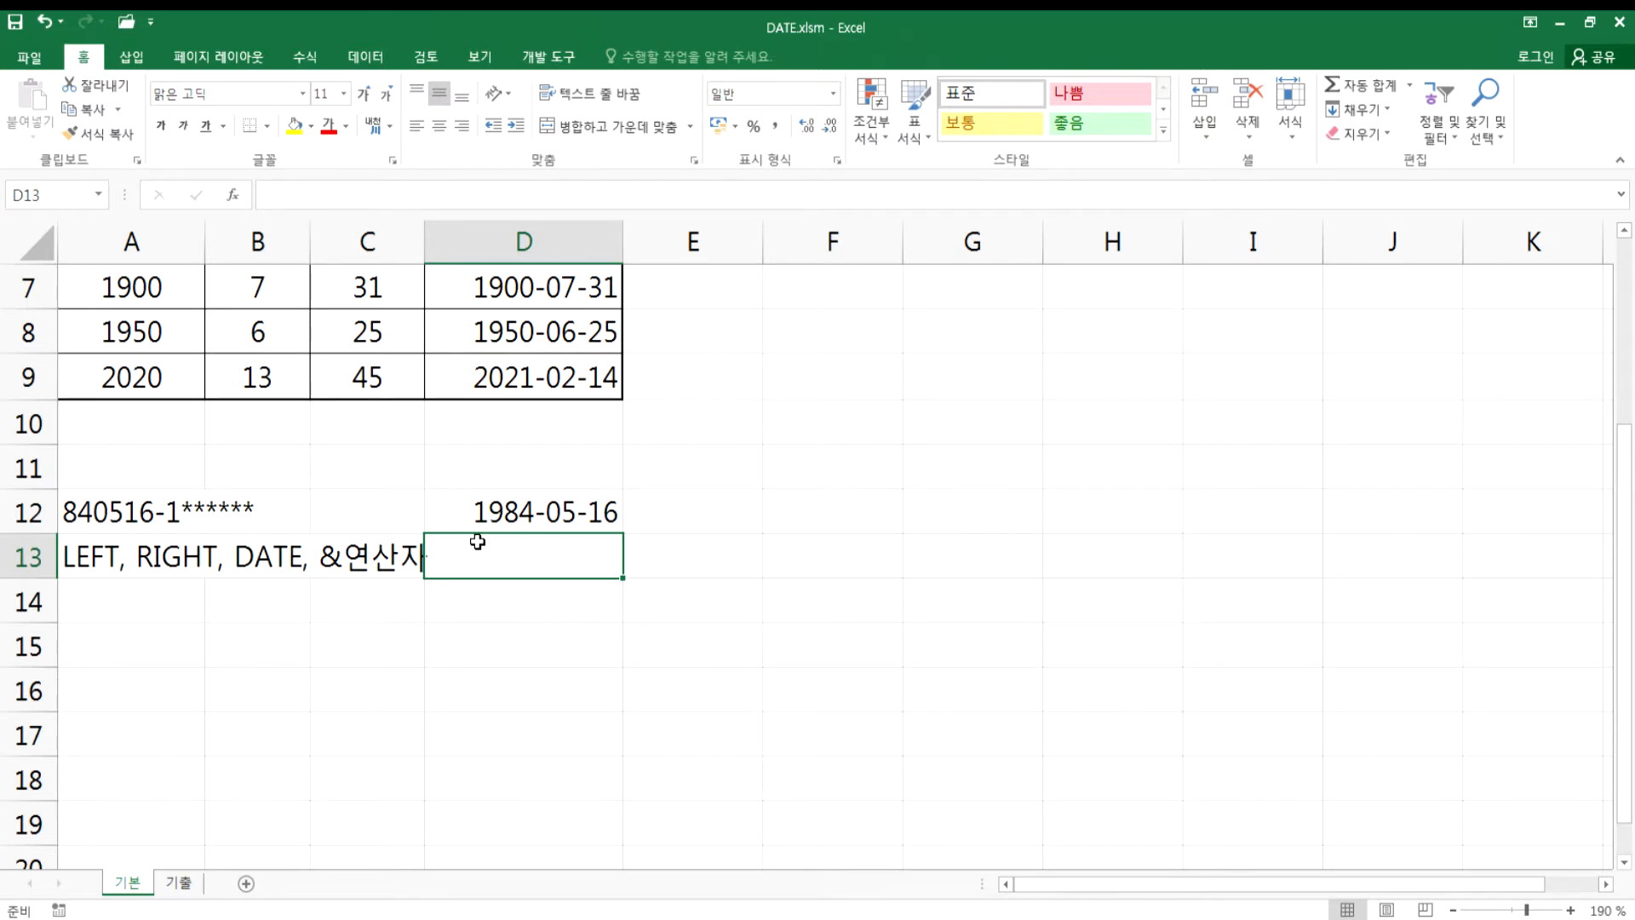
pyautogui.hotkey('alt', 'Tab')
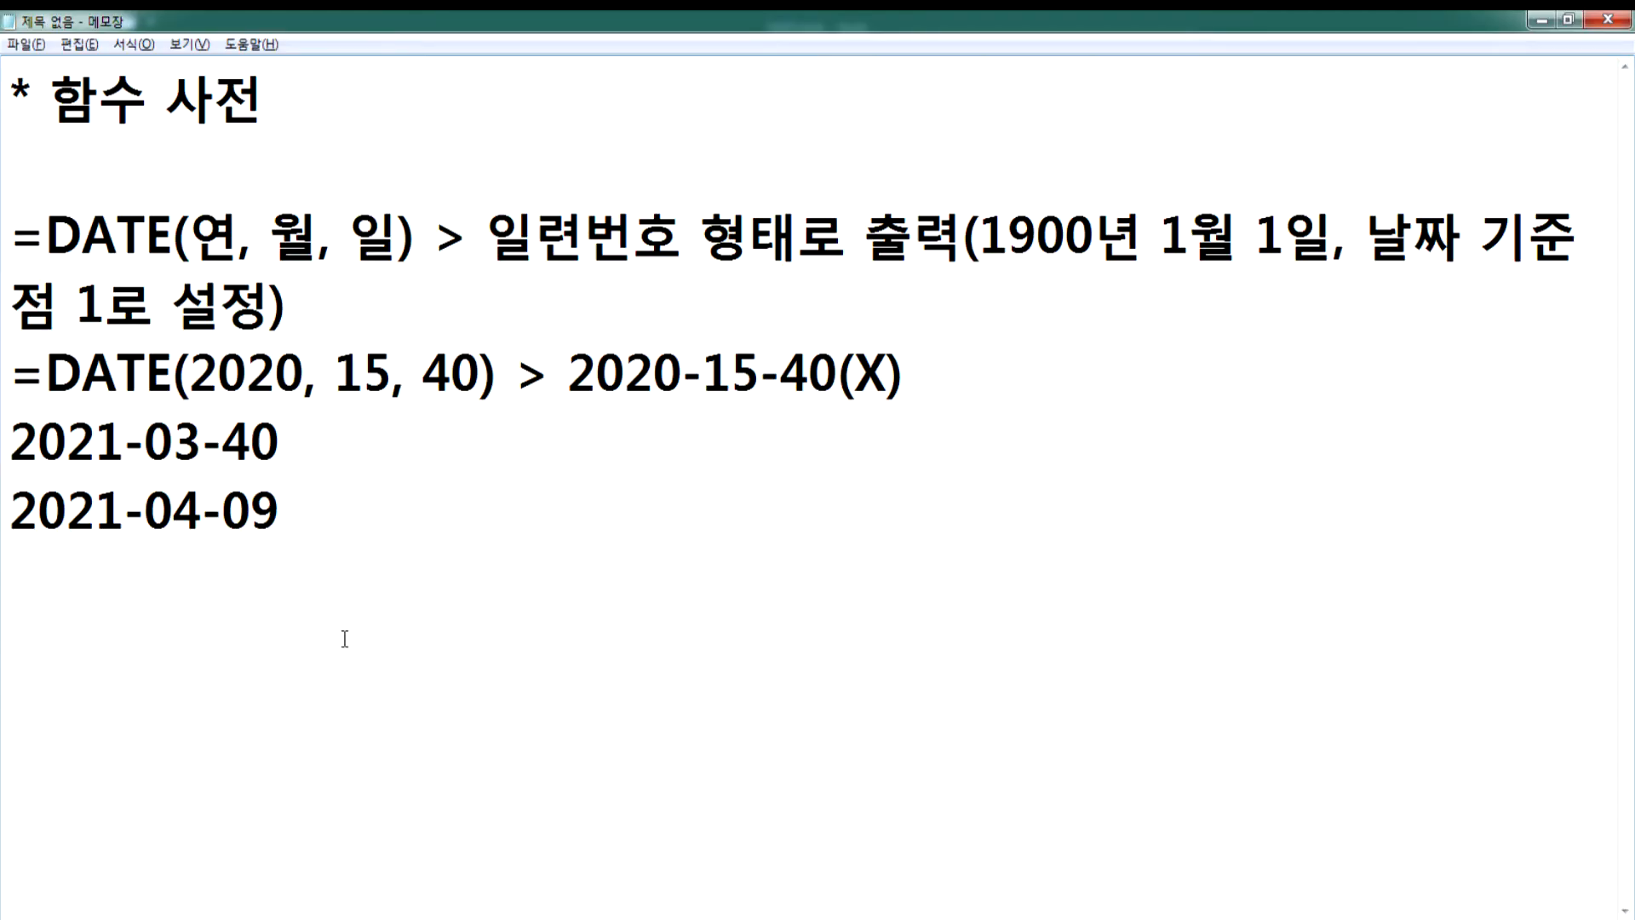
# - Add the DAY syntax =DAY(일련번호 또는 날짜) with the description 해당날짜에서 몇일인지를 판별
pyautogui.write('=DA')
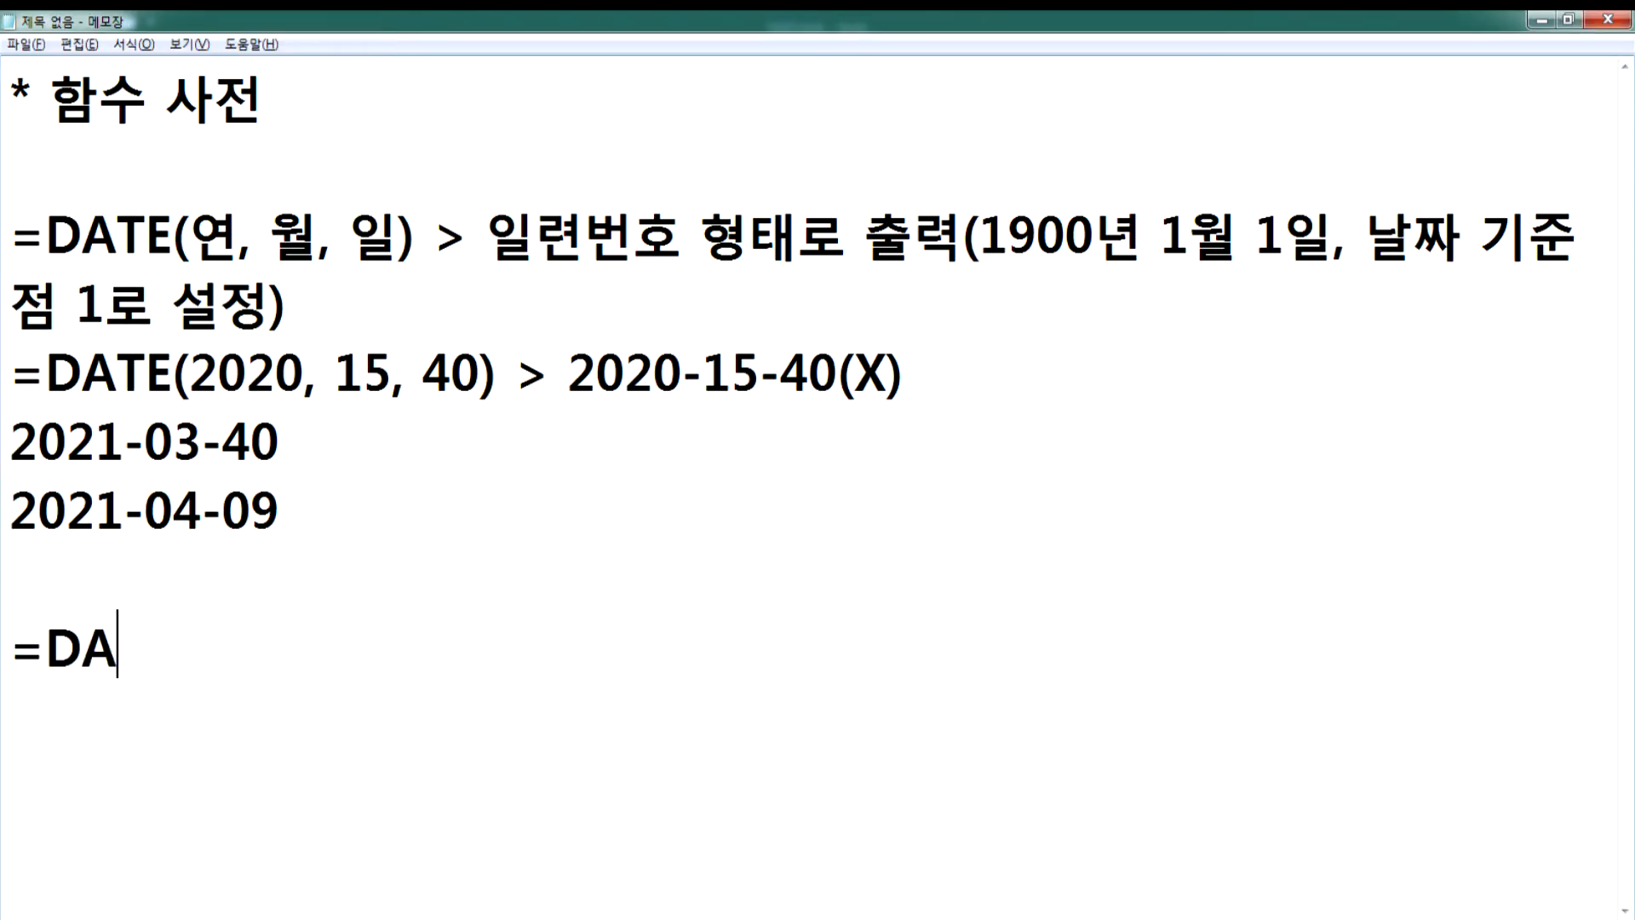
pyautogui.write('Y(일련번호')
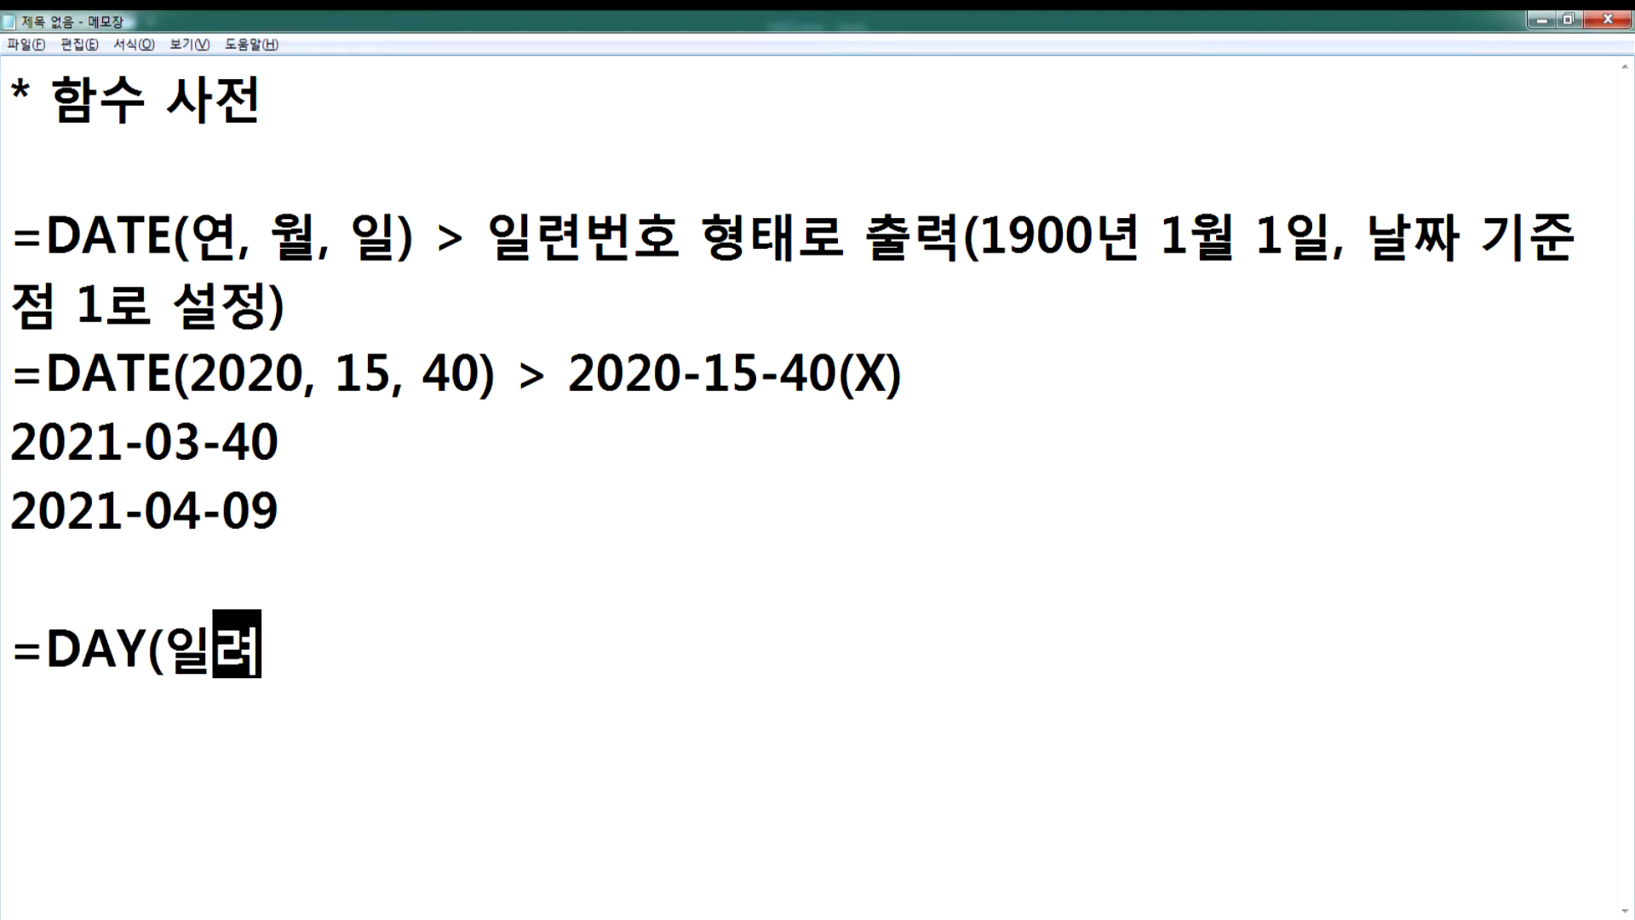
pyautogui.write(',')
pyautogui.press('BackSpace')
pyautogui.press('BackSpace')
pyautogui.write('ㄸ')
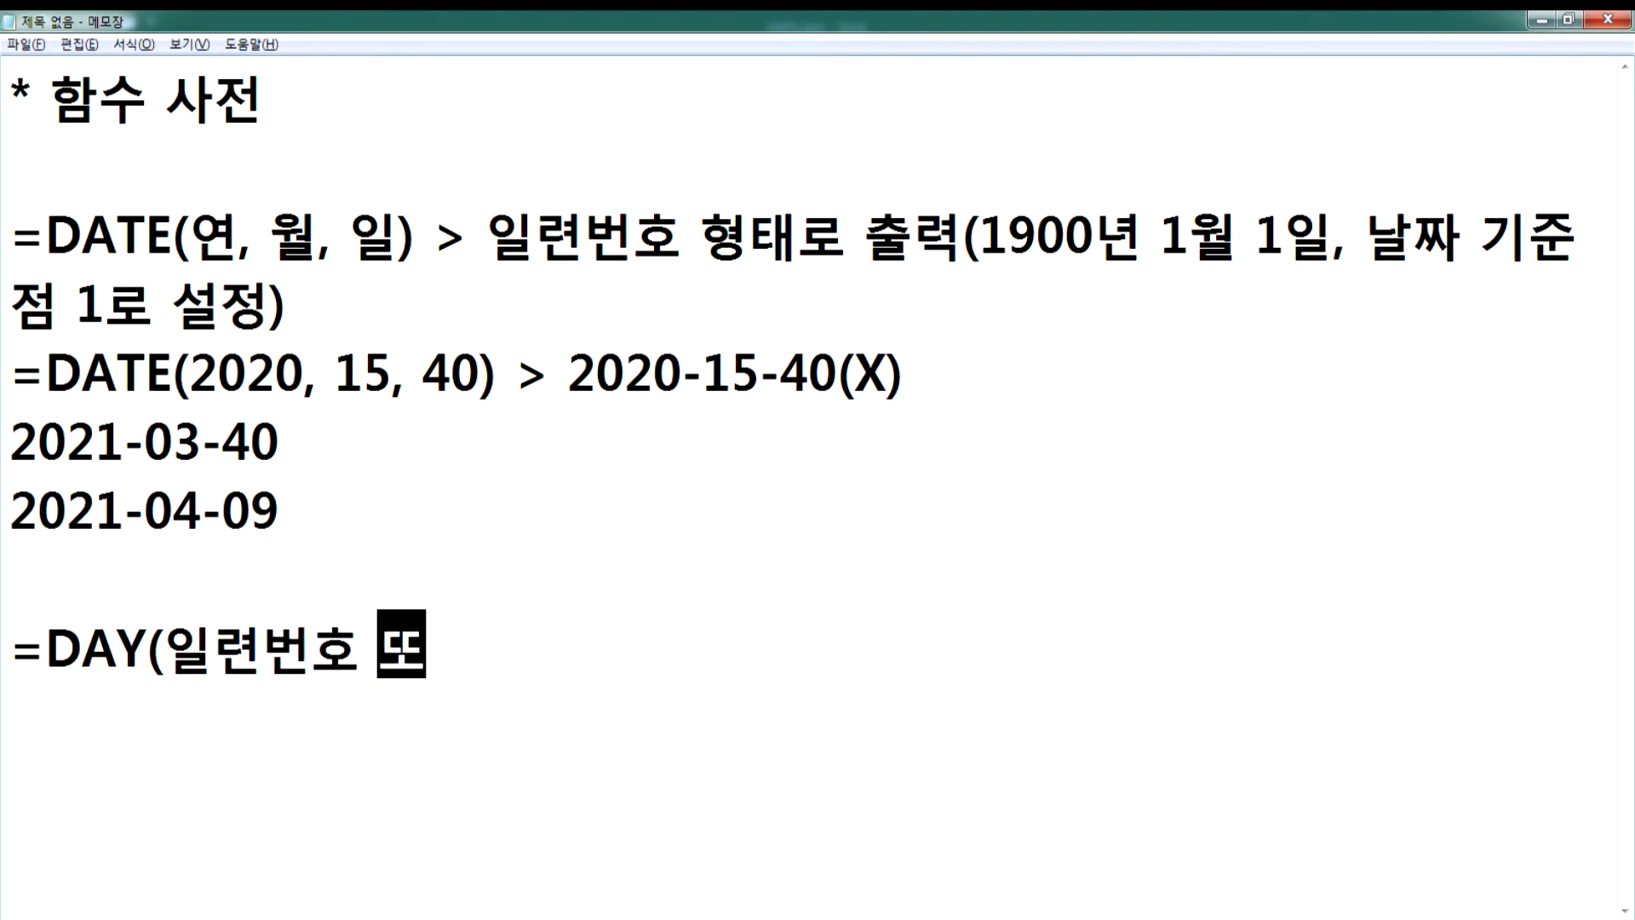
pyautogui.write('또는 날짜)')
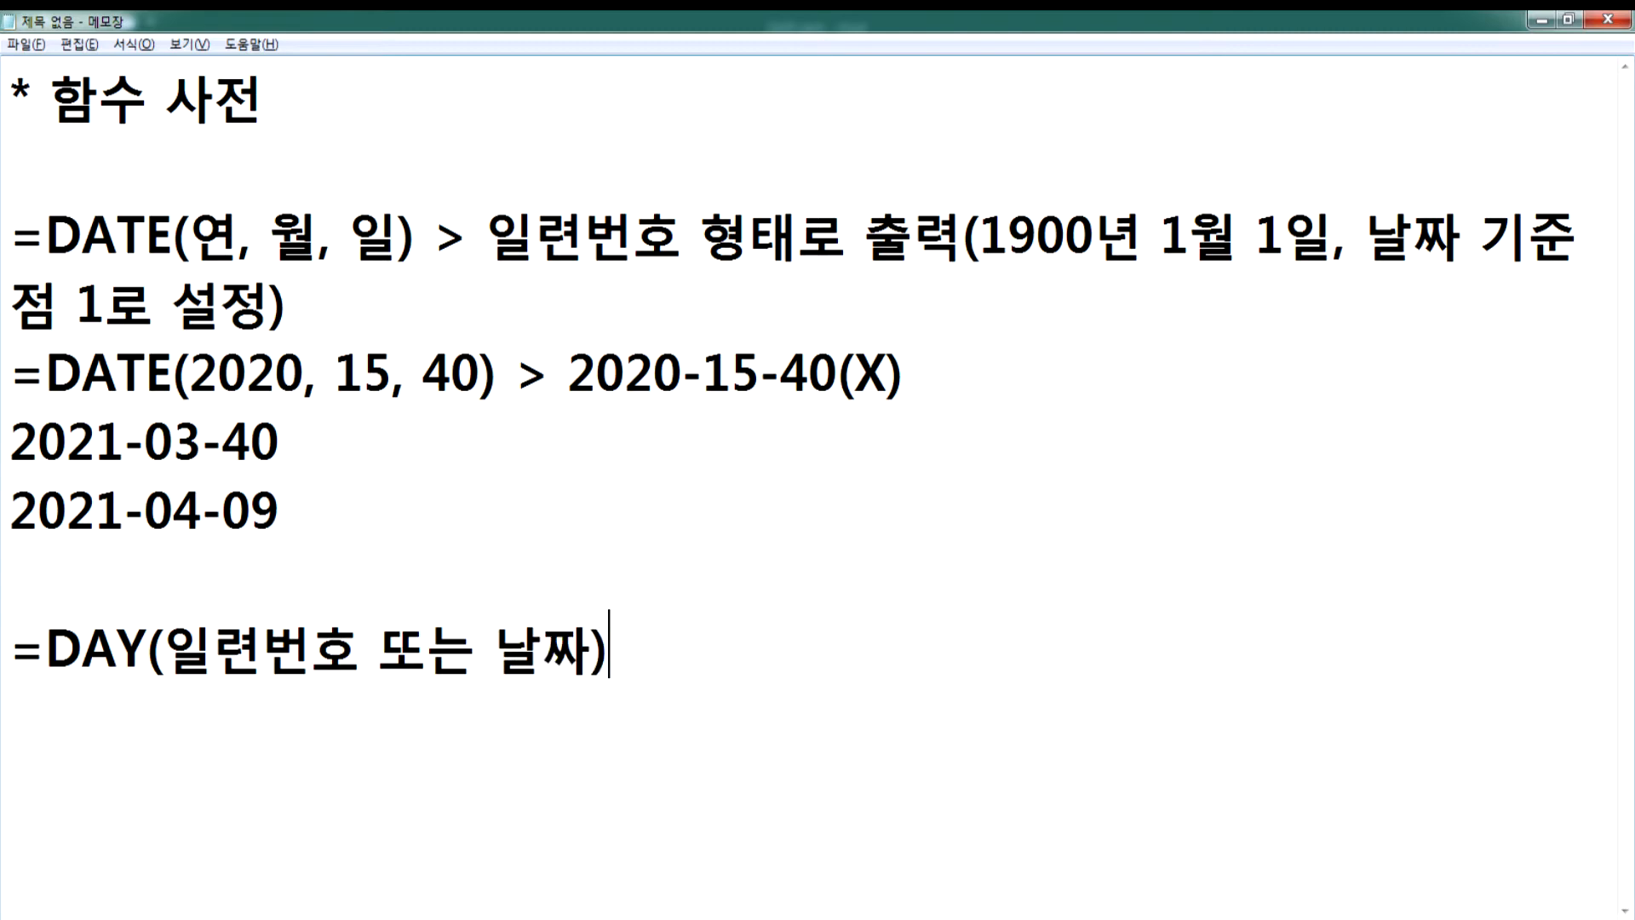
pyautogui.write(' : GOEKD')
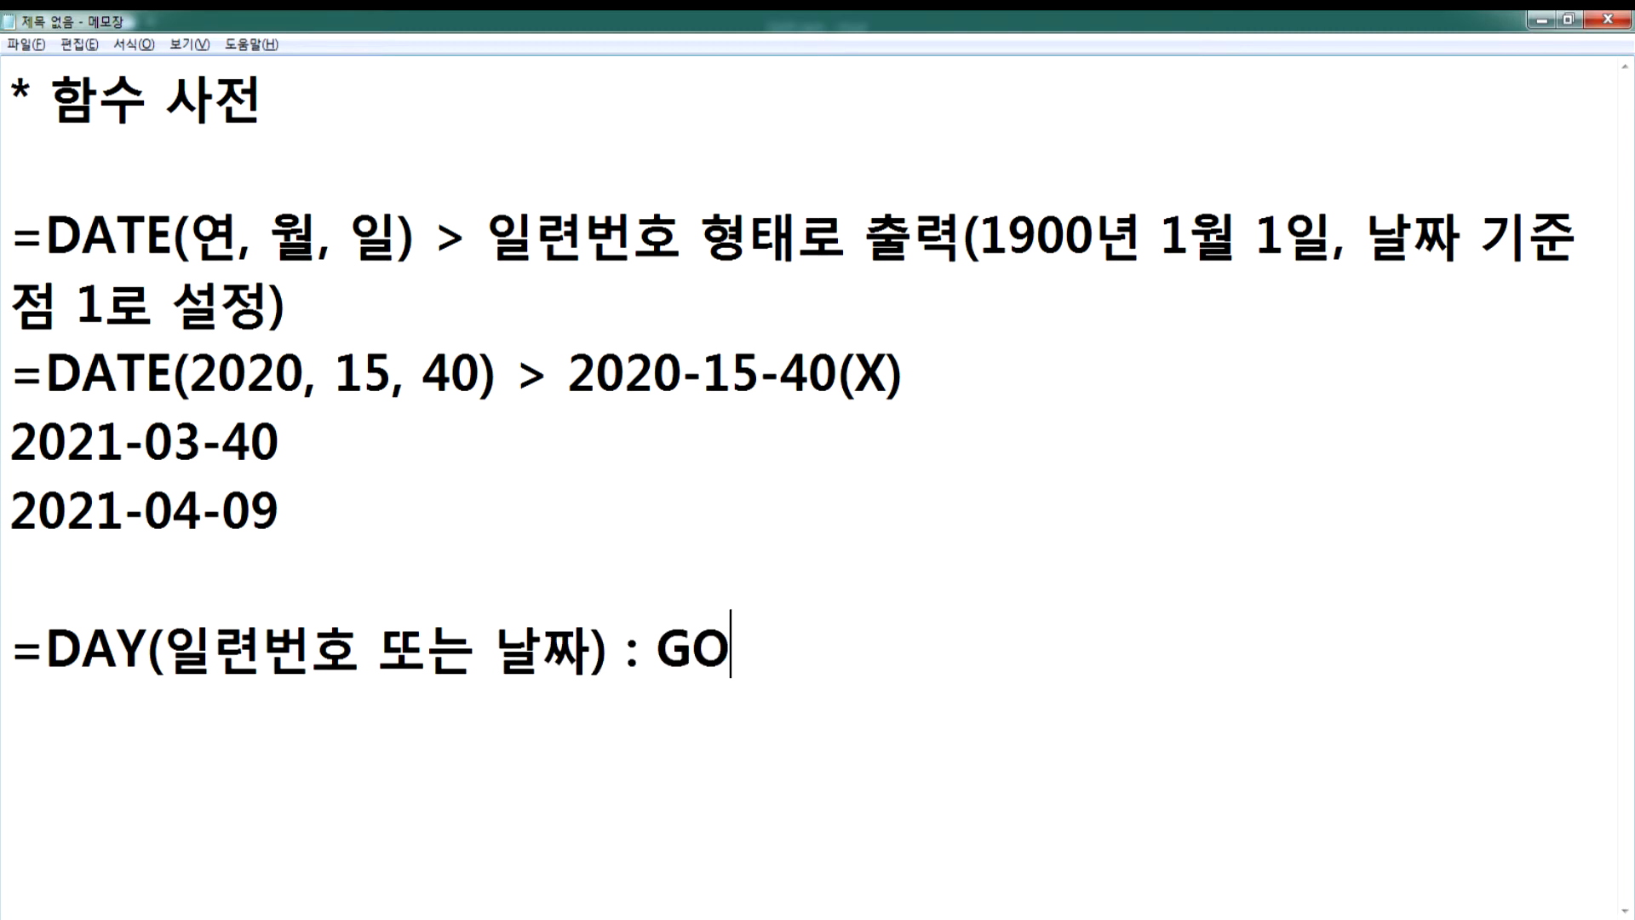
pyautogui.press('BackSpace')
pyautogui.press('BackSpace')
pyautogui.press('BackSpace')
pyautogui.press('BackSpace')
pyautogui.press('BackSpace')
pyautogui.press('Hangul')
pyautogui.write('해')
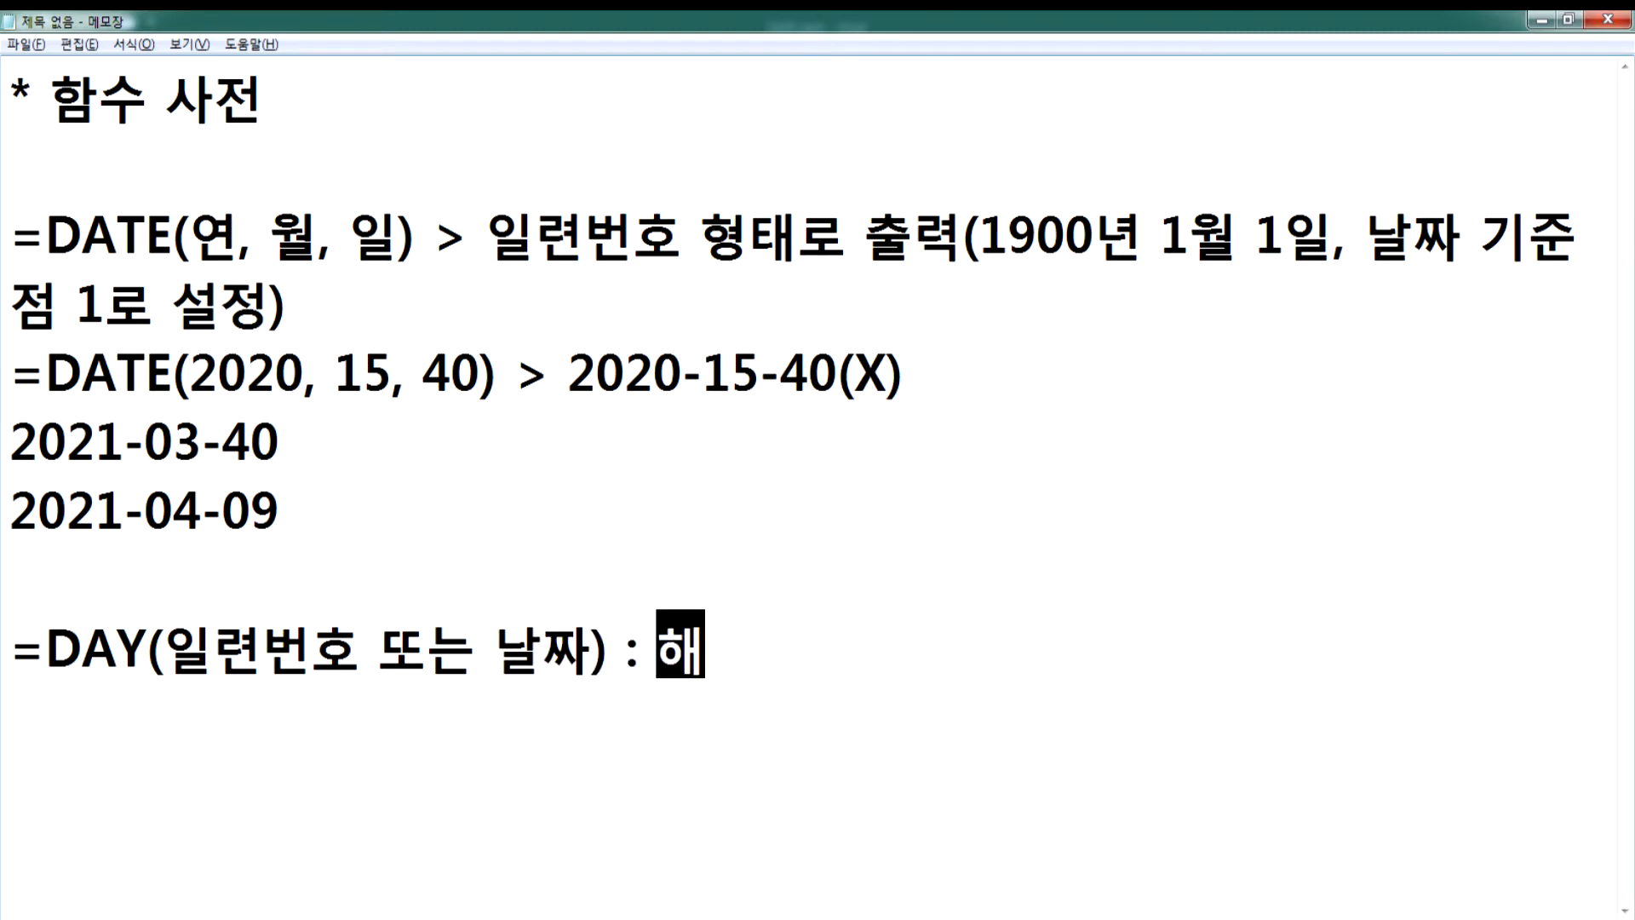
pyautogui.write('당날짜에서 ')
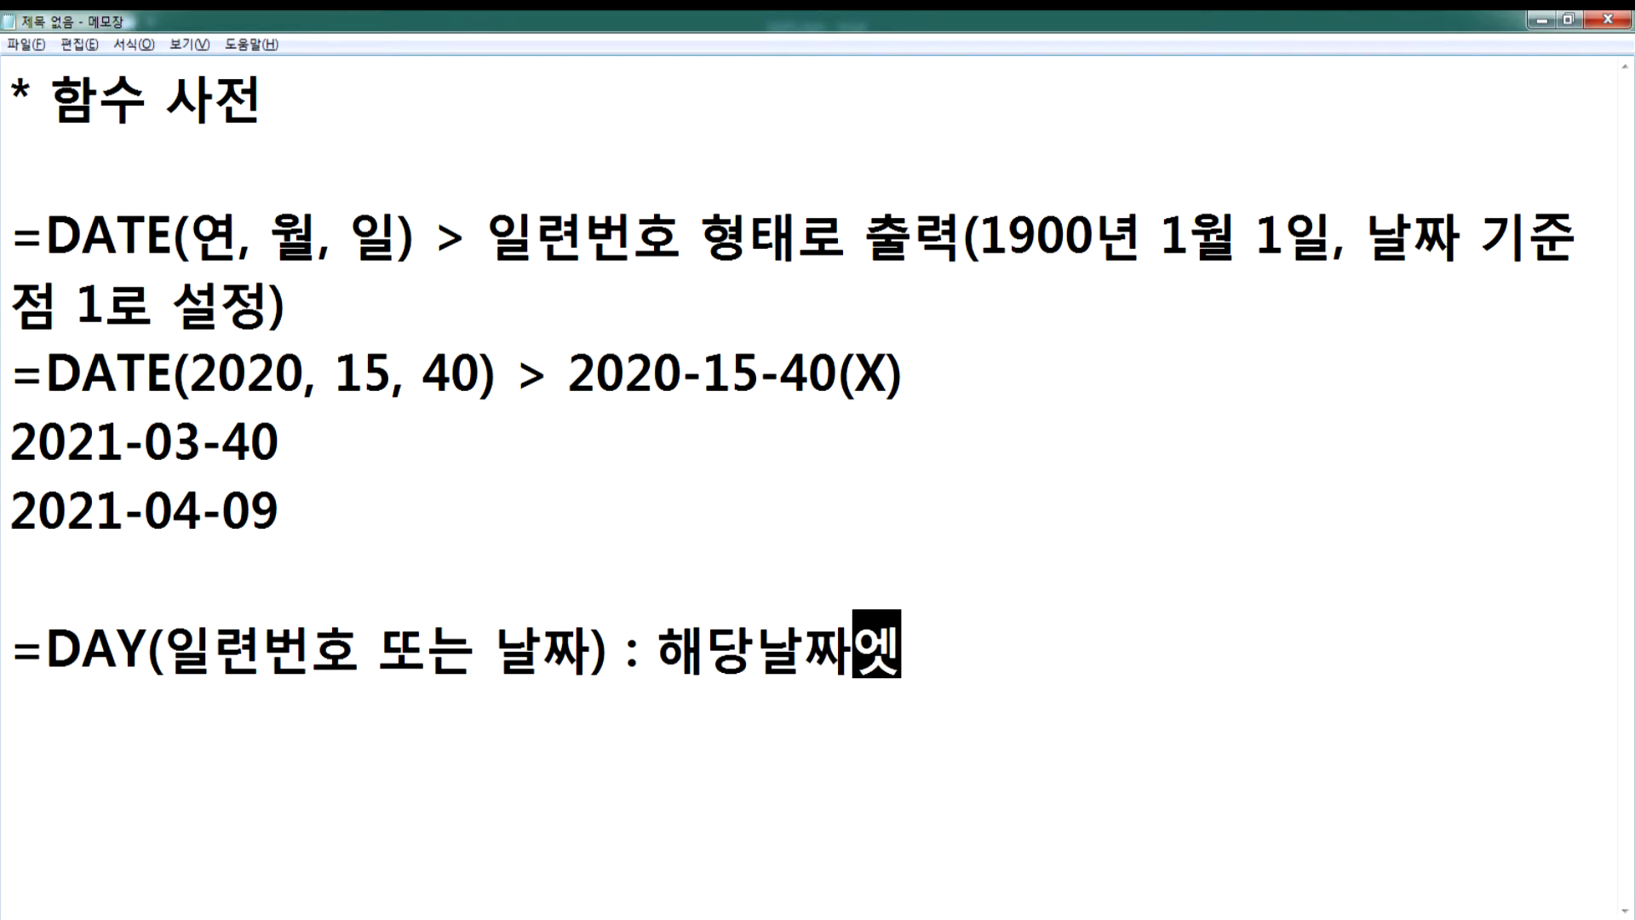
pyautogui.write('몇일이')
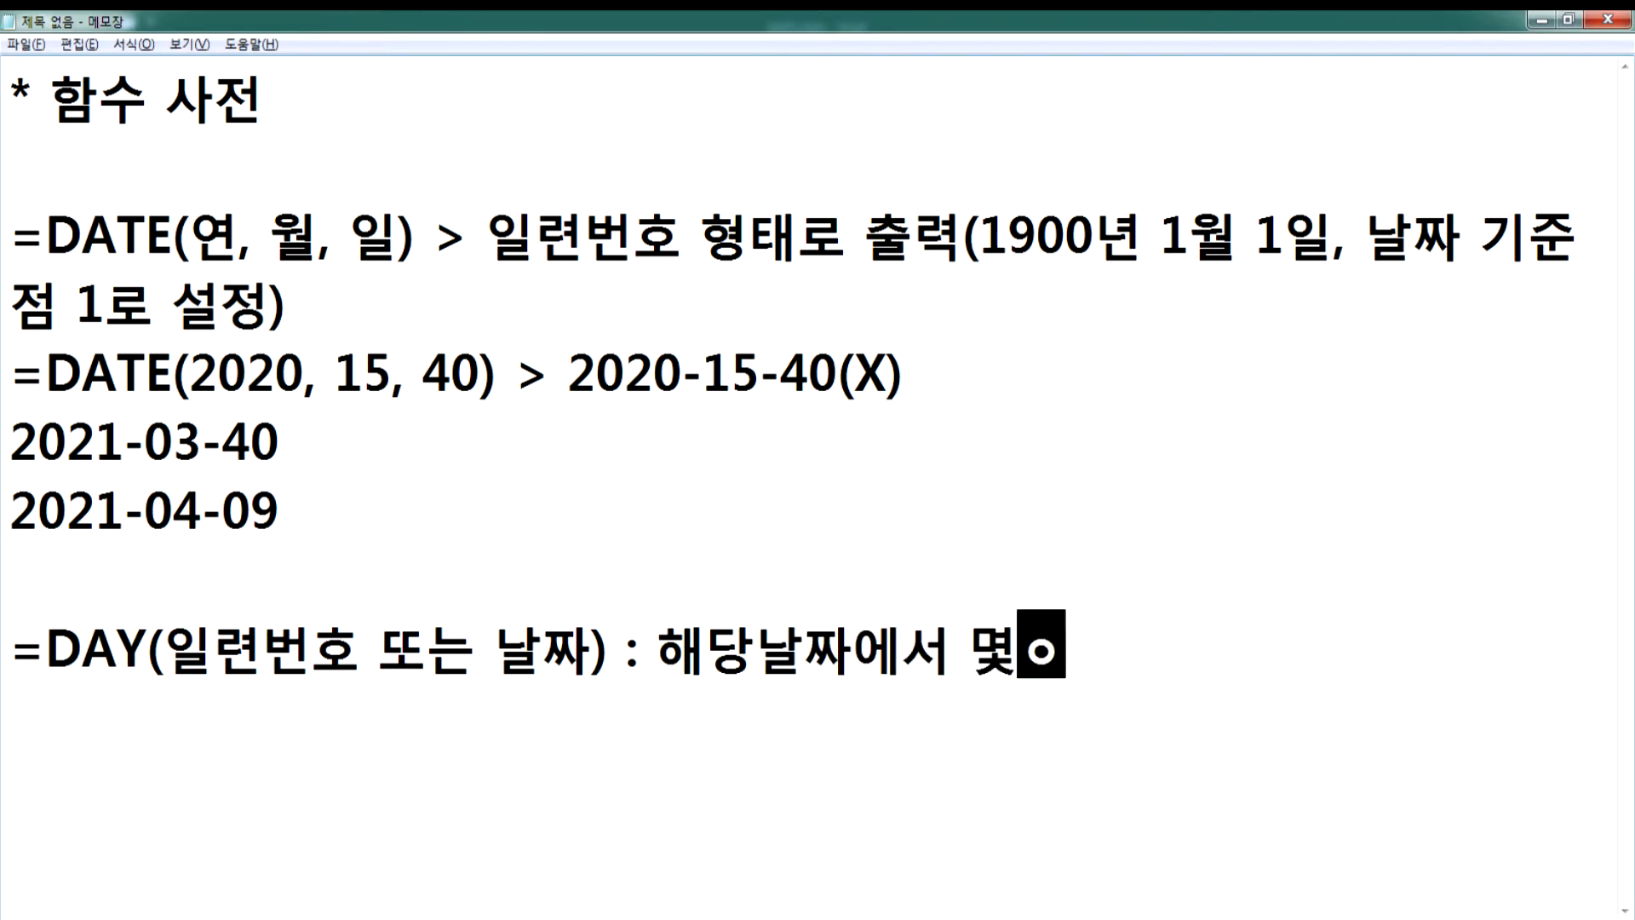
pyautogui.write('ㄴ지를 판별')
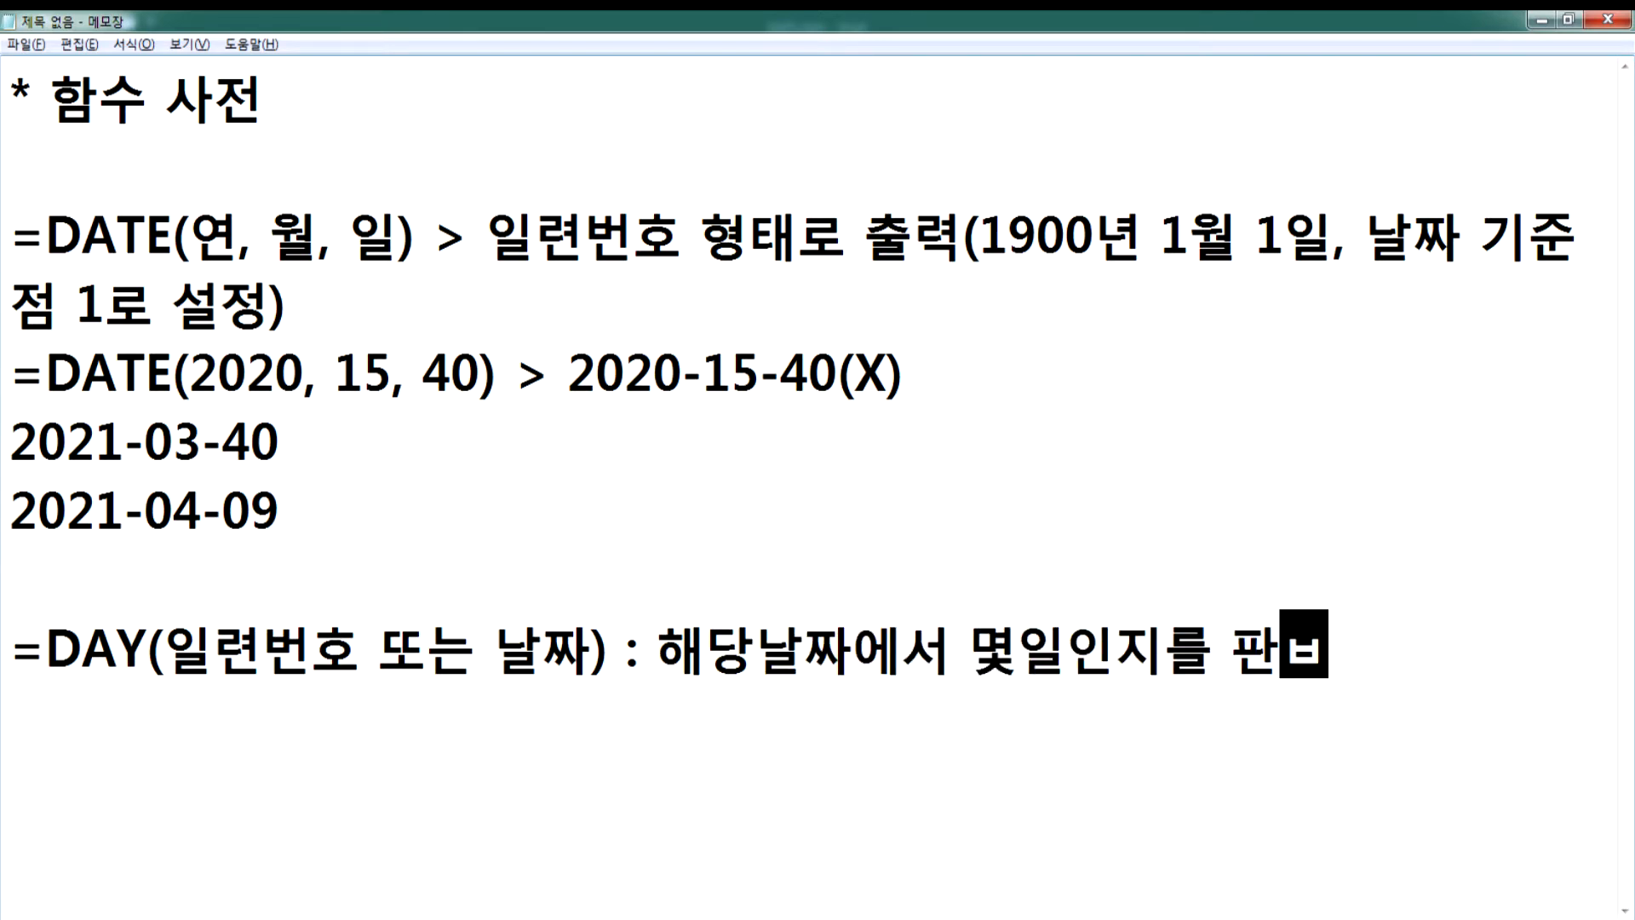
pyautogui.press('Return')
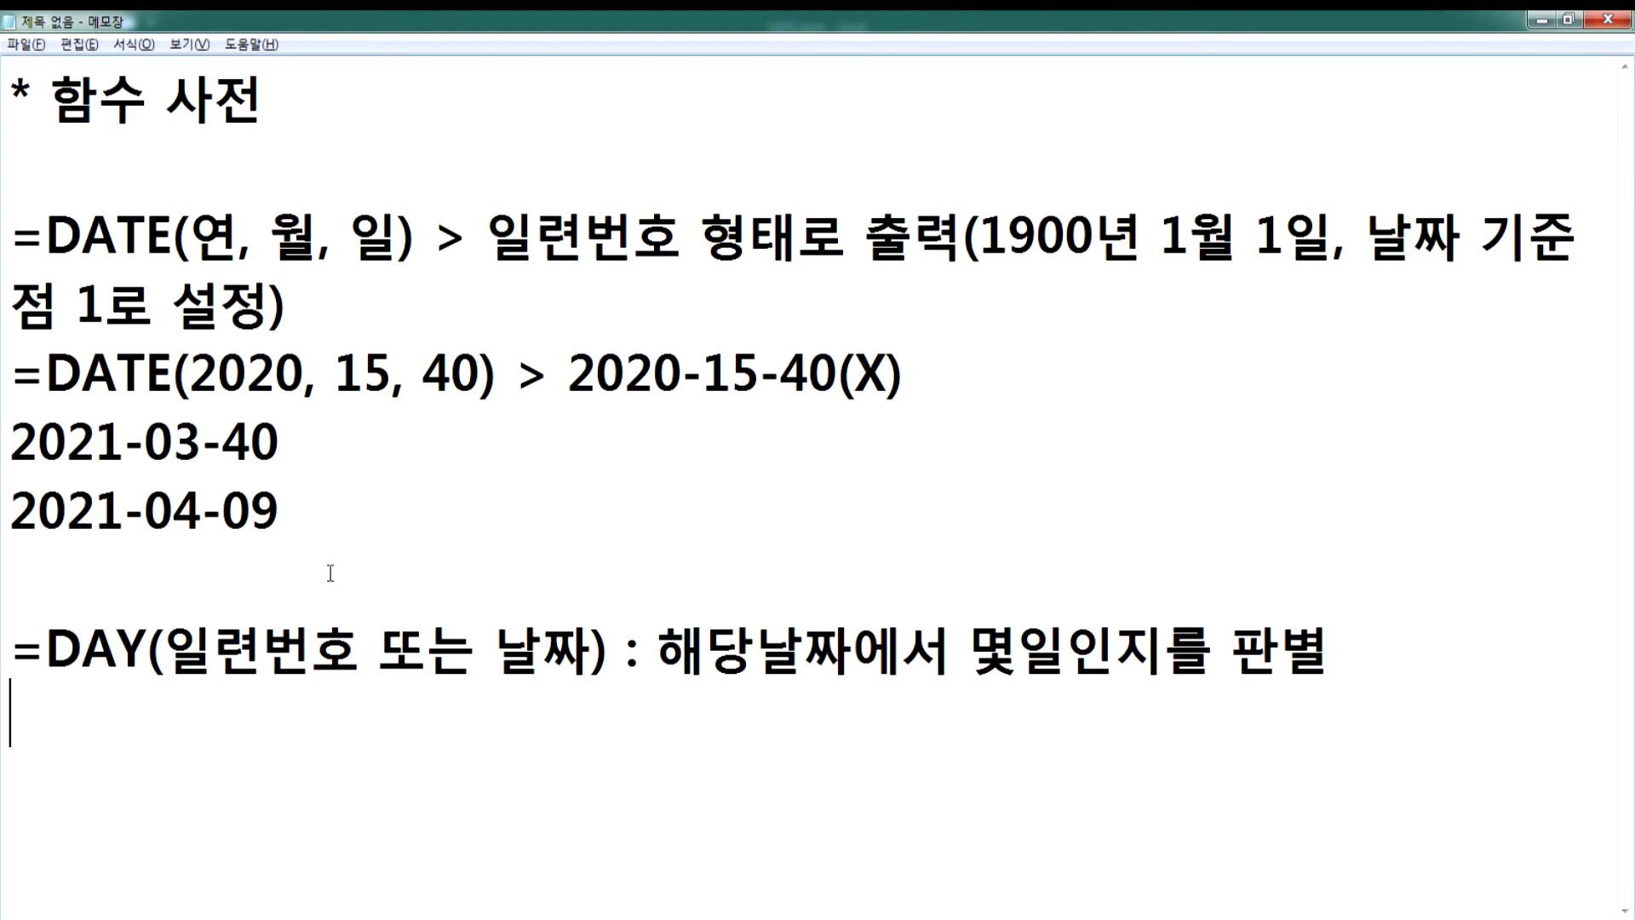
pyautogui.press('Return')
pyautogui.press('Return')
pyautogui.press('Return')
pyautogui.press('Return')
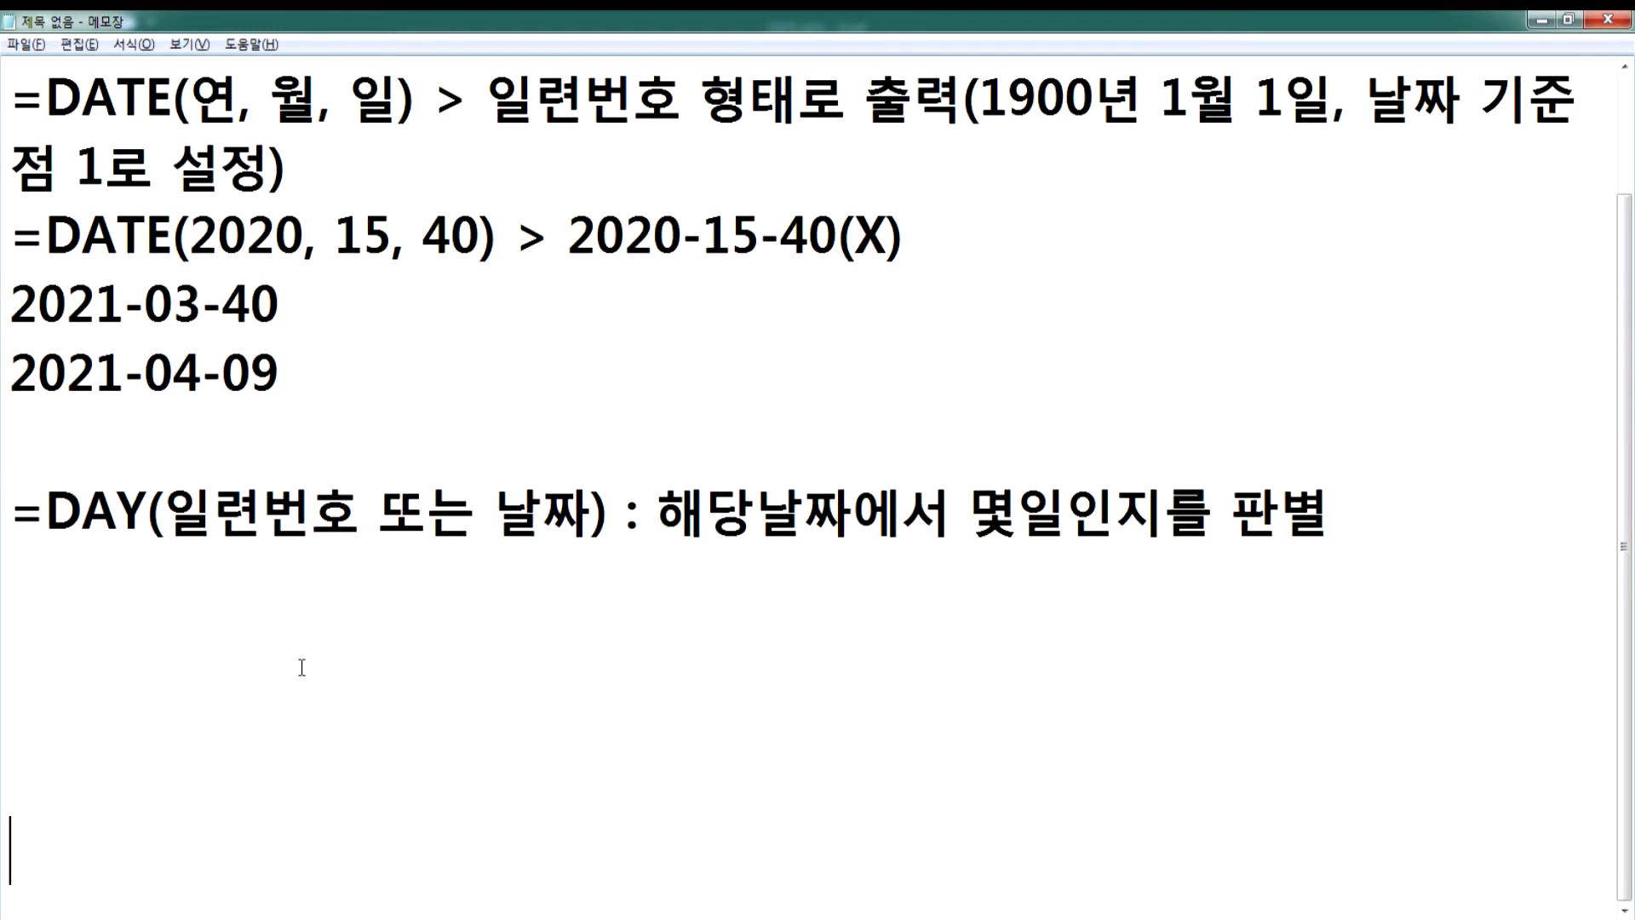
# - Add the example =DAY(2021-01-06) > 6 below the DAY note
pyautogui.write('=DAY(')
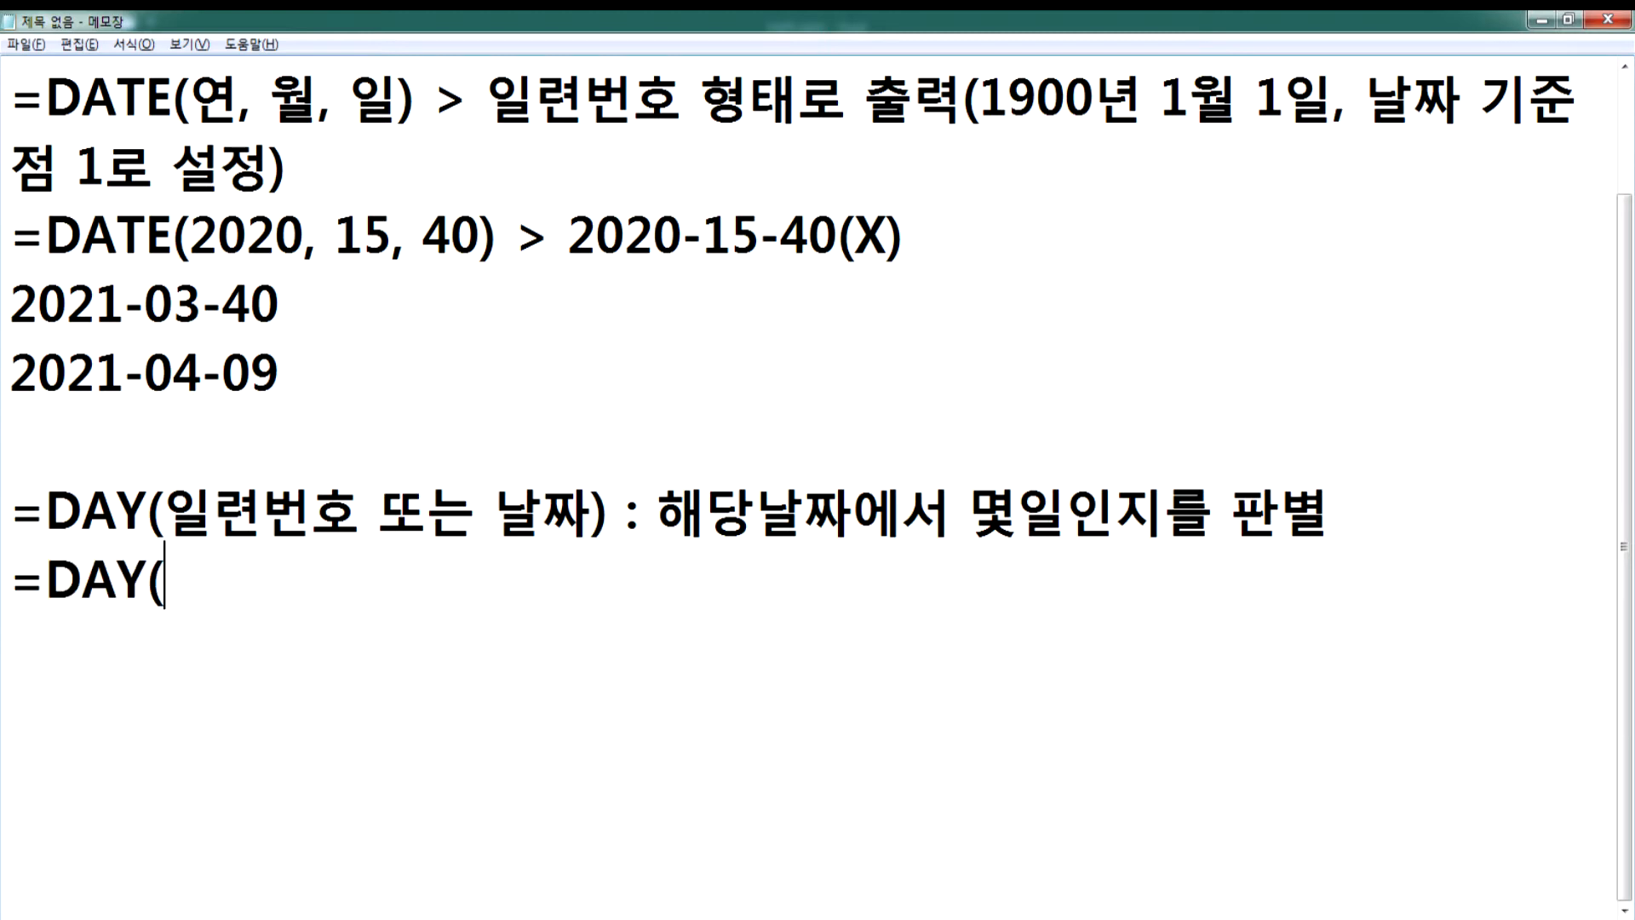
pyautogui.write('2021-01-0')
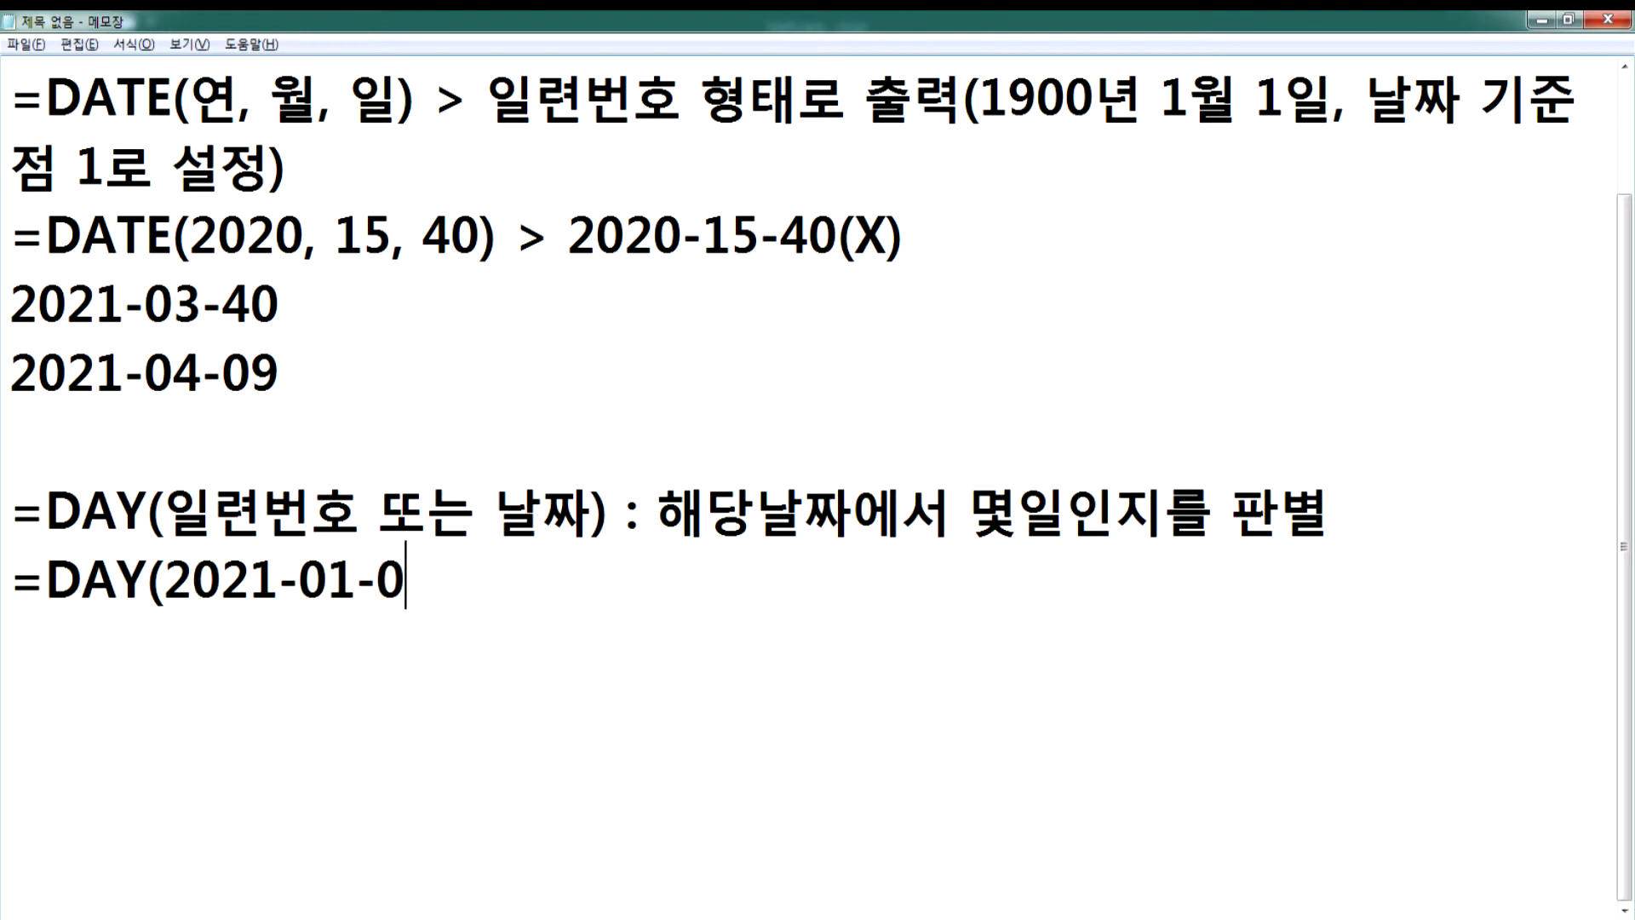
pyautogui.write('6) ?>')
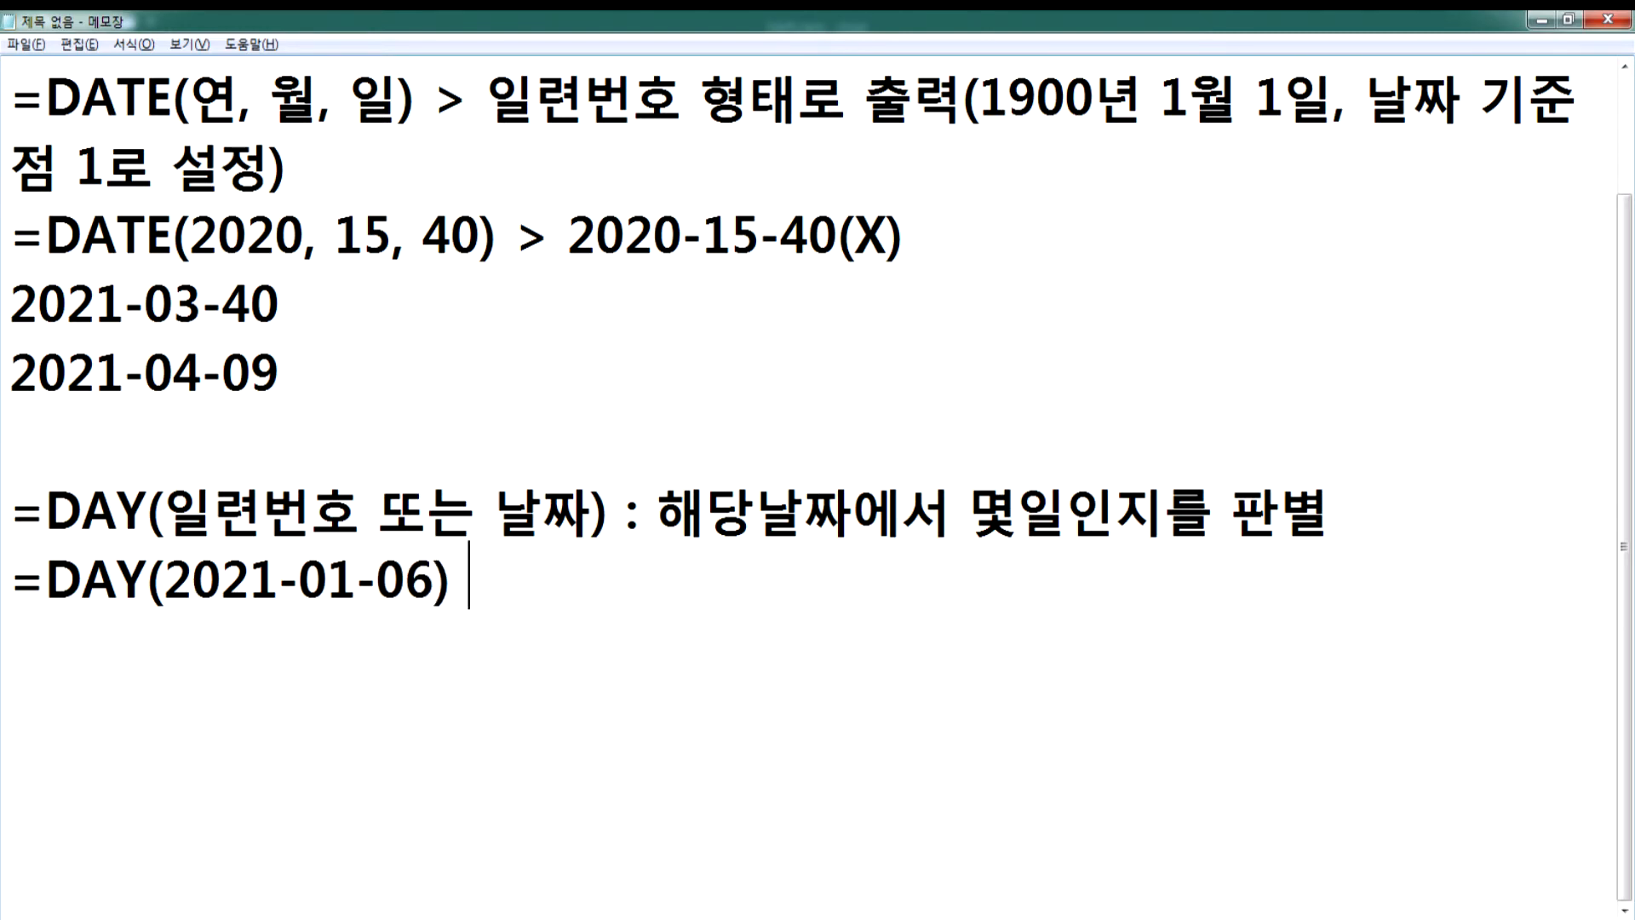
pyautogui.press('BackSpace')
pyautogui.press('BackSpace')
pyautogui.write('> 6')
# - Copy DAY(2021-01-06) onto a new '=' line beneath the example
pyautogui.press('Return')
pyautogui.write('=ㅡㅐ')
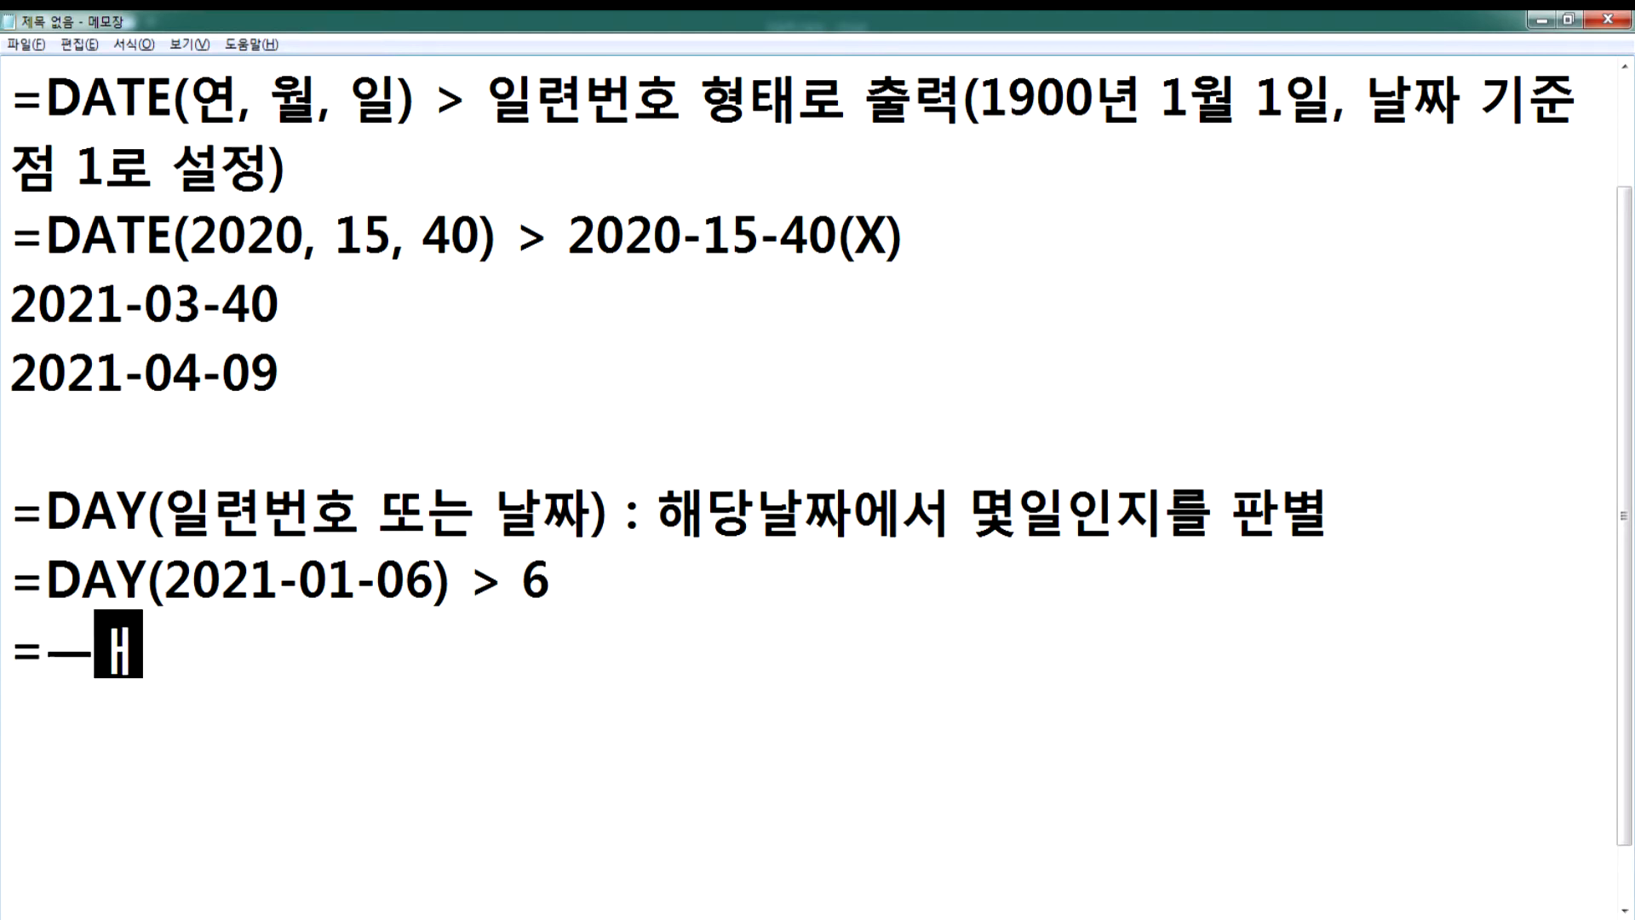
pyautogui.write('ㅜ소')
pyautogui.press('BackSpace')
pyautogui.press('BackSpace')
pyautogui.press('BackSpace')
pyautogui.press('BackSpace')
pyautogui.press('BackSpace')
pyautogui.press('Up')
pyautogui.hotkey('shift', 'End')
pyautogui.hotkey('shift', 'Left')
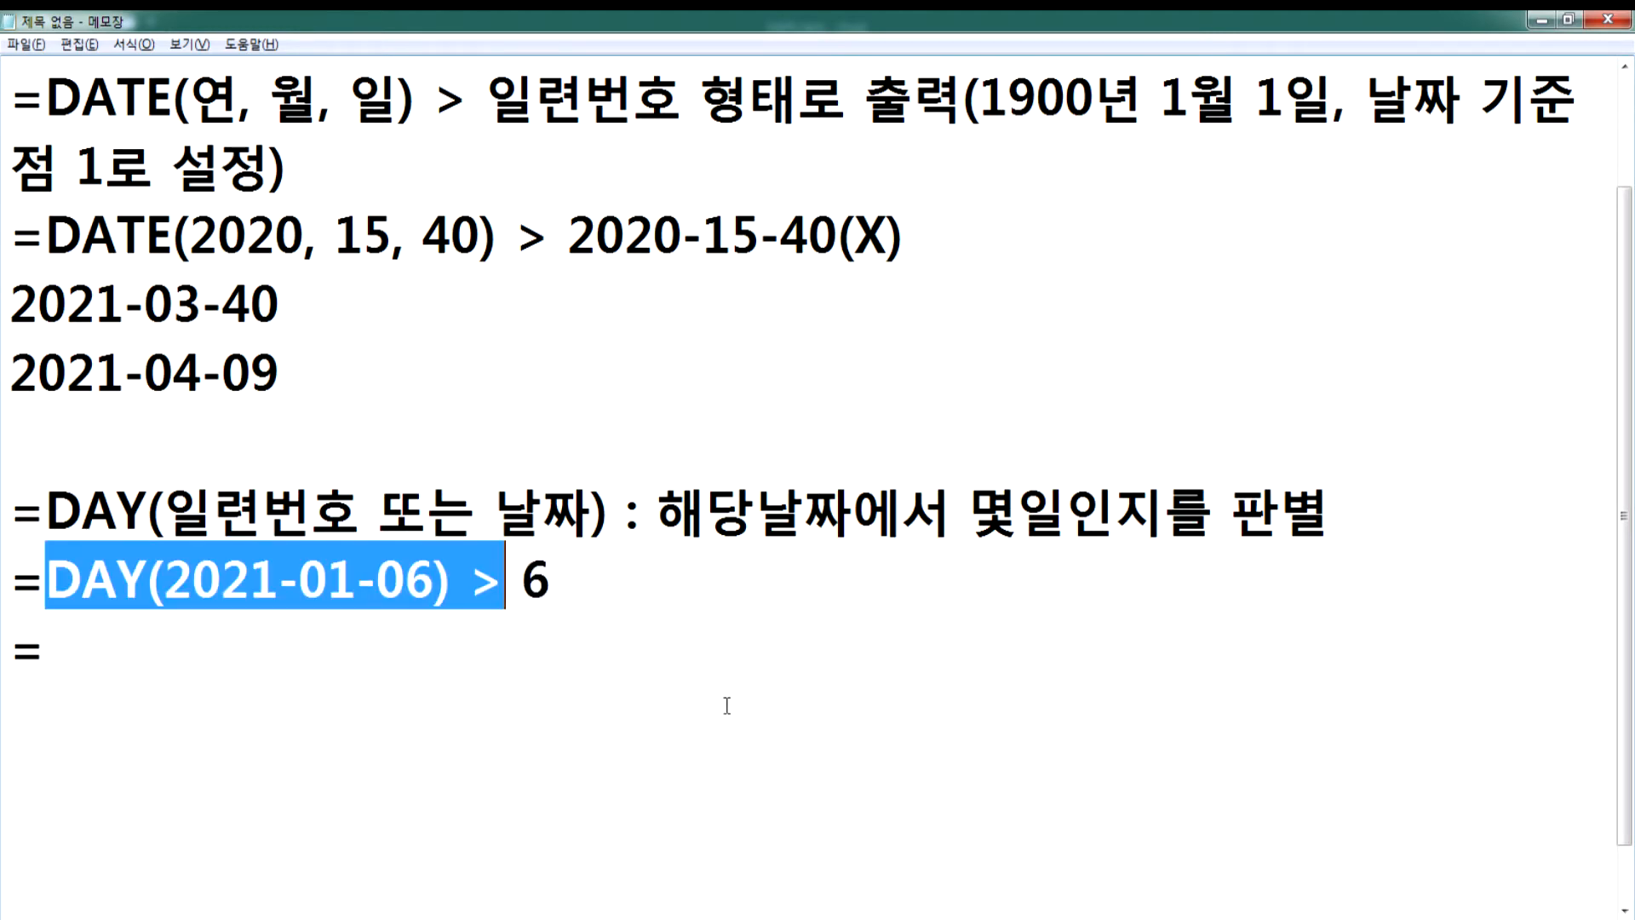
pyautogui.hotkey('shift', 'Left')
pyautogui.hotkey('shift', 'Left')
pyautogui.hotkey('shift', 'Left')
pyautogui.hotkey('ctrl', 'c')
pyautogui.press('Right')
pyautogui.press('Down')
pyautogui.hotkey('ctrl', 'v')
pyautogui.press('Left')
pyautogui.press('Left')
pyautogui.press('Left')
pyautogui.press('Left')
pyautogui.press('Left')
pyautogui.press('Left')
pyautogui.press('Left')
pyautogui.press('Left')
pyautogui.press('Left')
pyautogui.press('Left')
pyautogui.press('Left')
pyautogui.press('Left')
pyautogui.press('Left')
pyautogui.press('Left')
pyautogui.press('Left')
# - Turn the copied line into =MONTH(2021-01-06) : 월 > 1
pyautogui.write('ㅡㅐㅜ')
pyautogui.press('BackSpace')
pyautogui.press('BackSpace')
pyautogui.press('BackSpace')
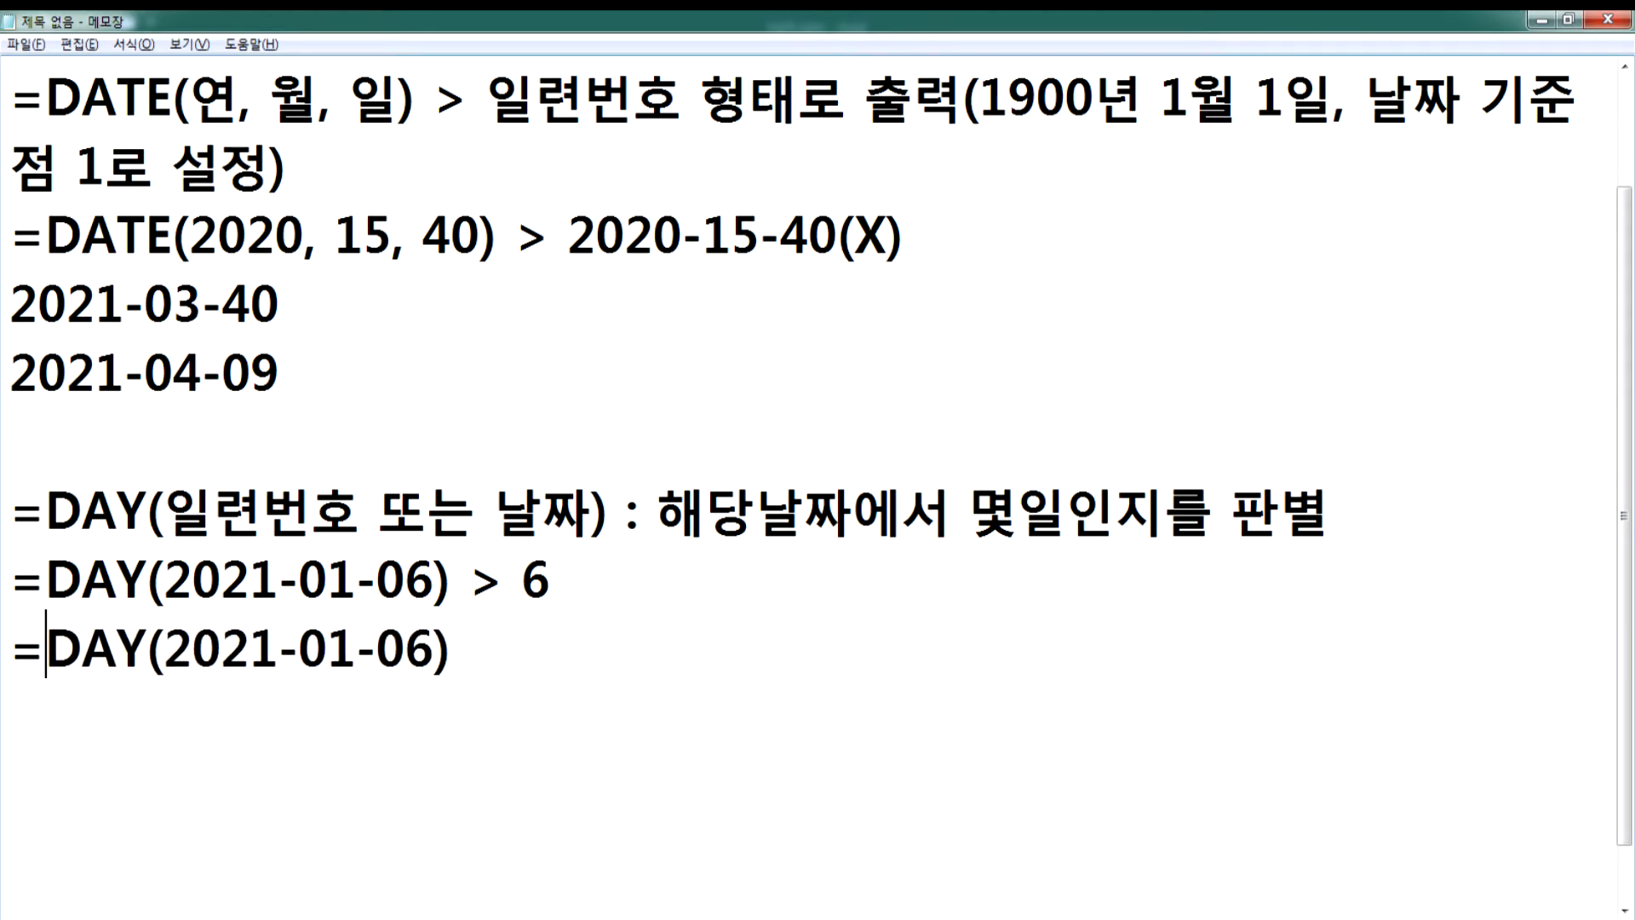
pyautogui.write('M')
pyautogui.press('BackSpace')
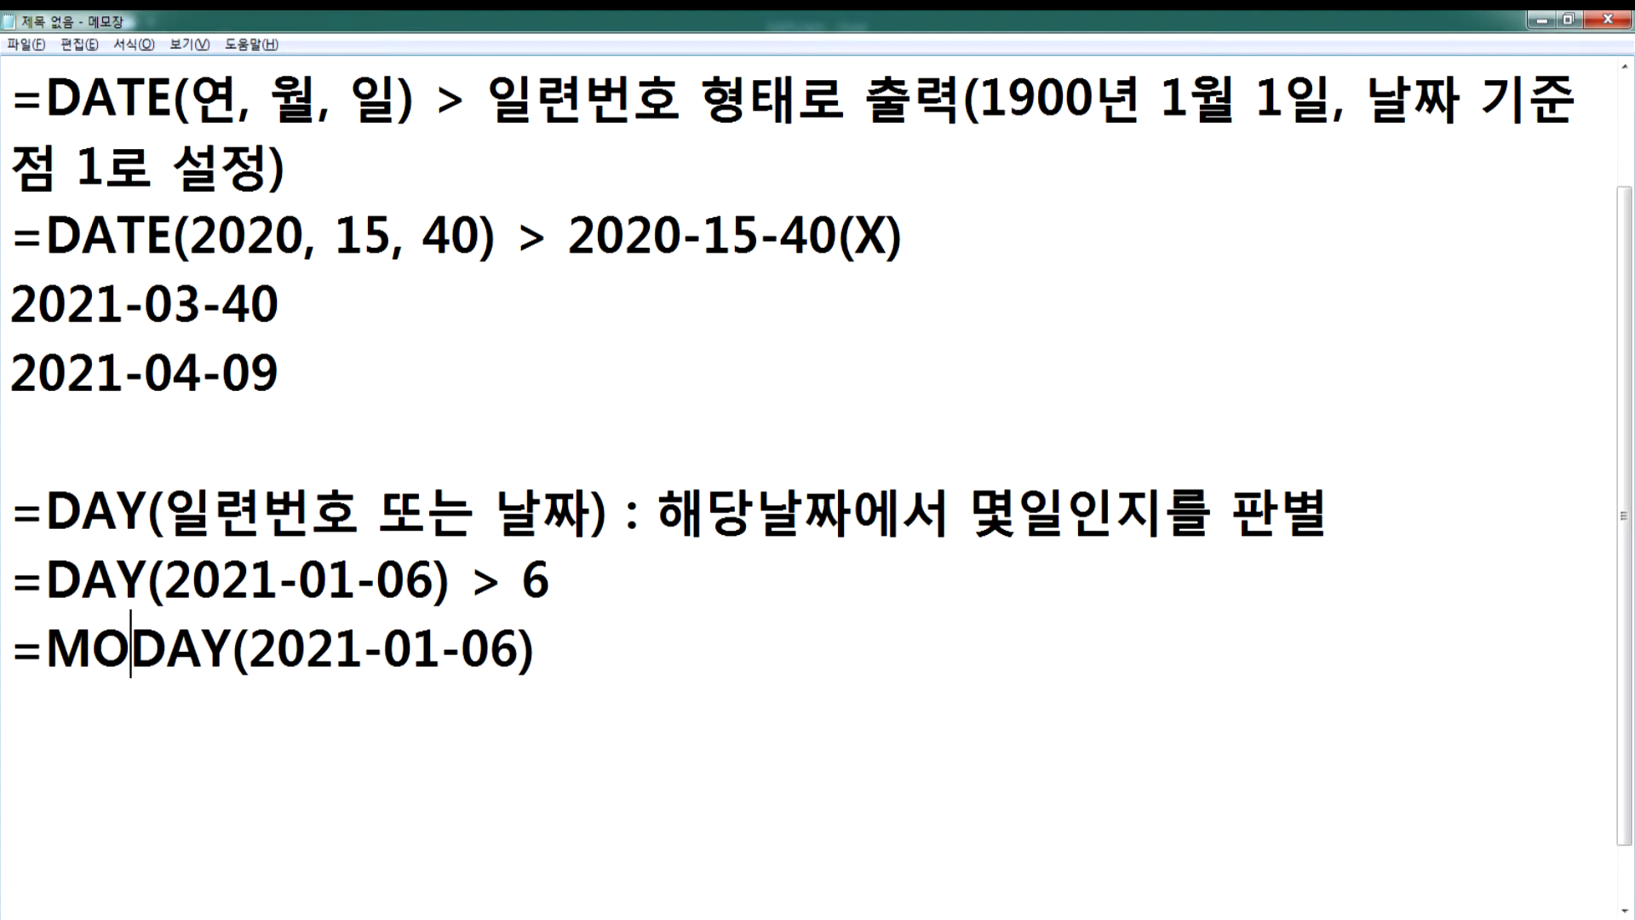
pyautogui.write('NTH')
pyautogui.press('Delete')
pyautogui.press('Delete')
pyautogui.press('Delete')
pyautogui.press('End')
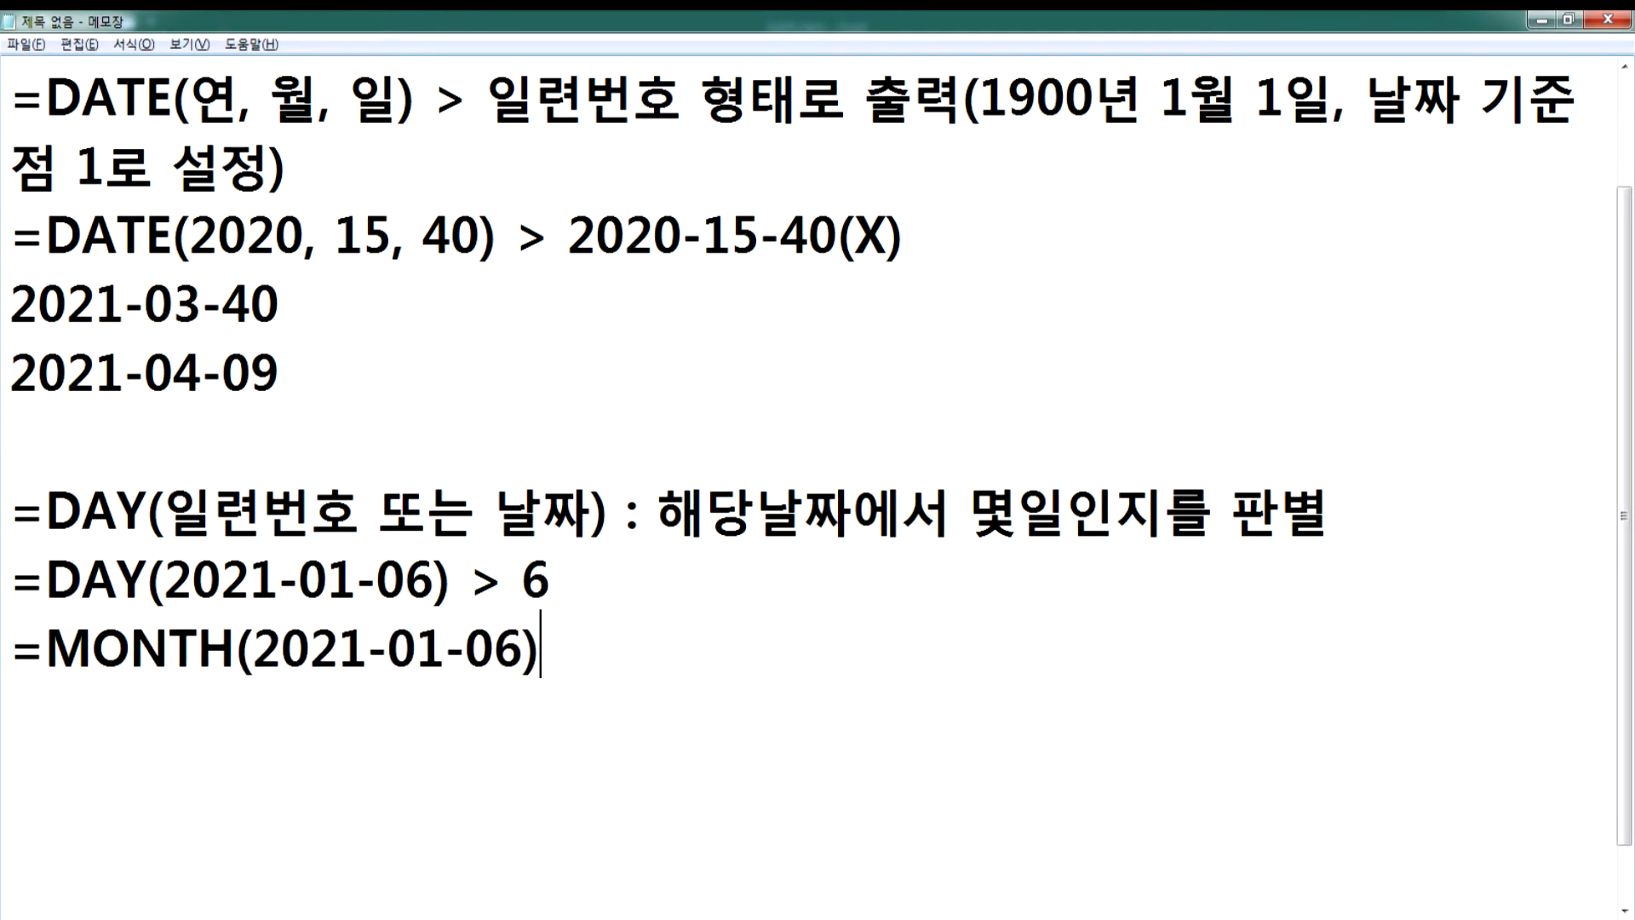
pyautogui.write(':')
pyautogui.write('유ㅗ')
pyautogui.press('BackSpace')
pyautogui.press('BackSpace')
pyautogui.press('BackSpace')
pyautogui.write('월 > 1')
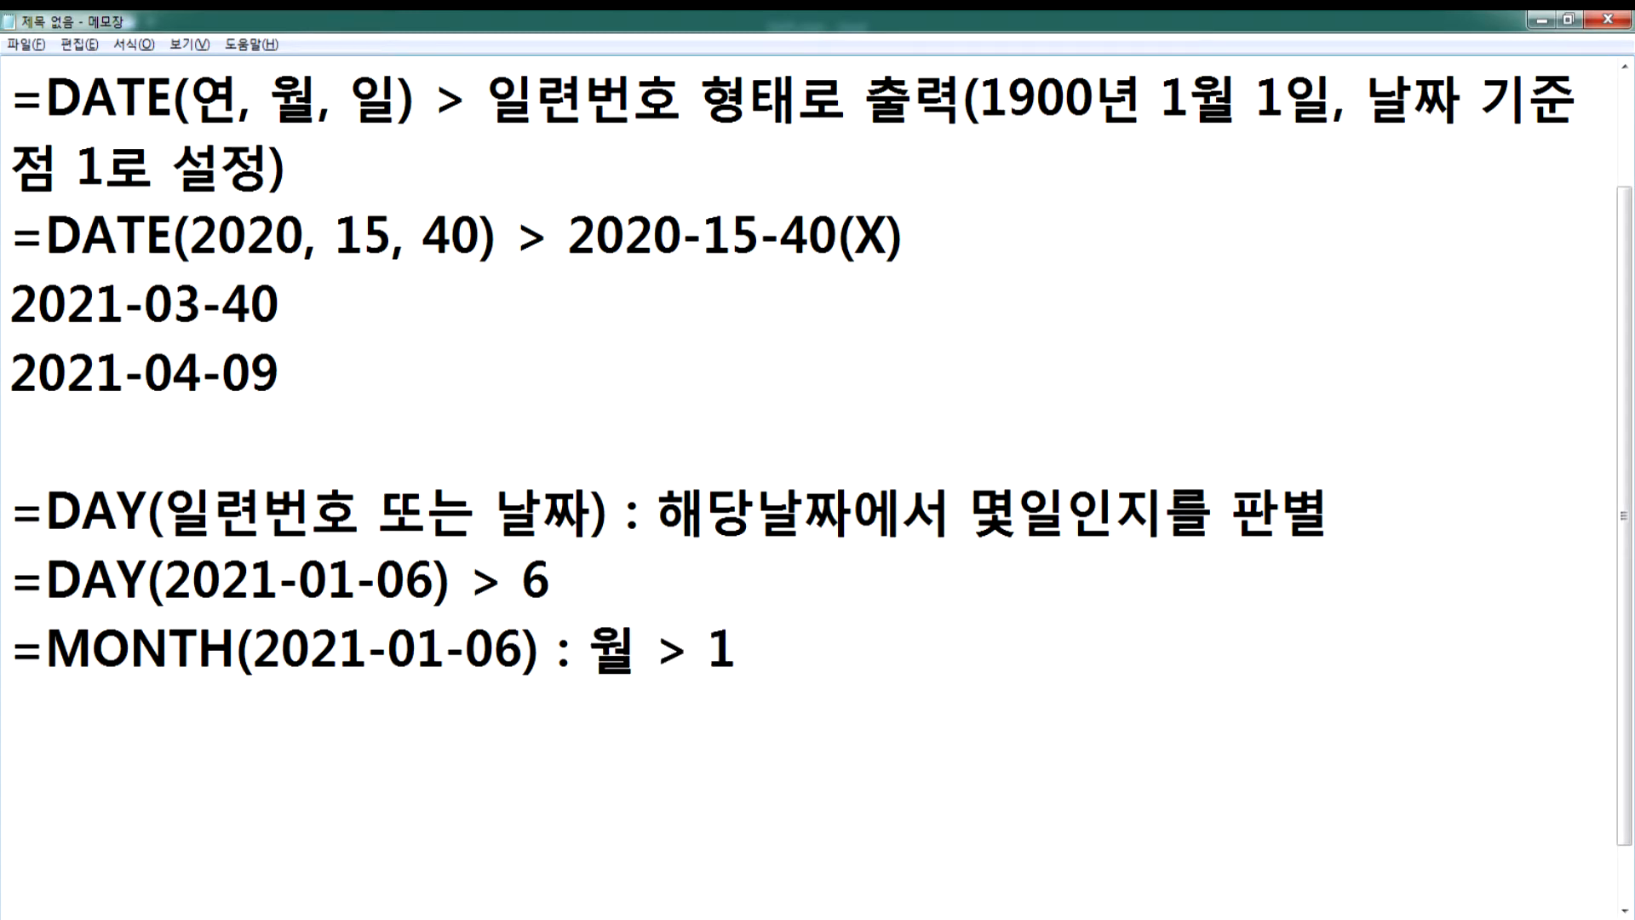
pyautogui.press('Return')
# - Add =YEAR(2021-01-06) : 연도 > 2021 below the MONTH example
pyautogui.scroll(-1, 678, 707)
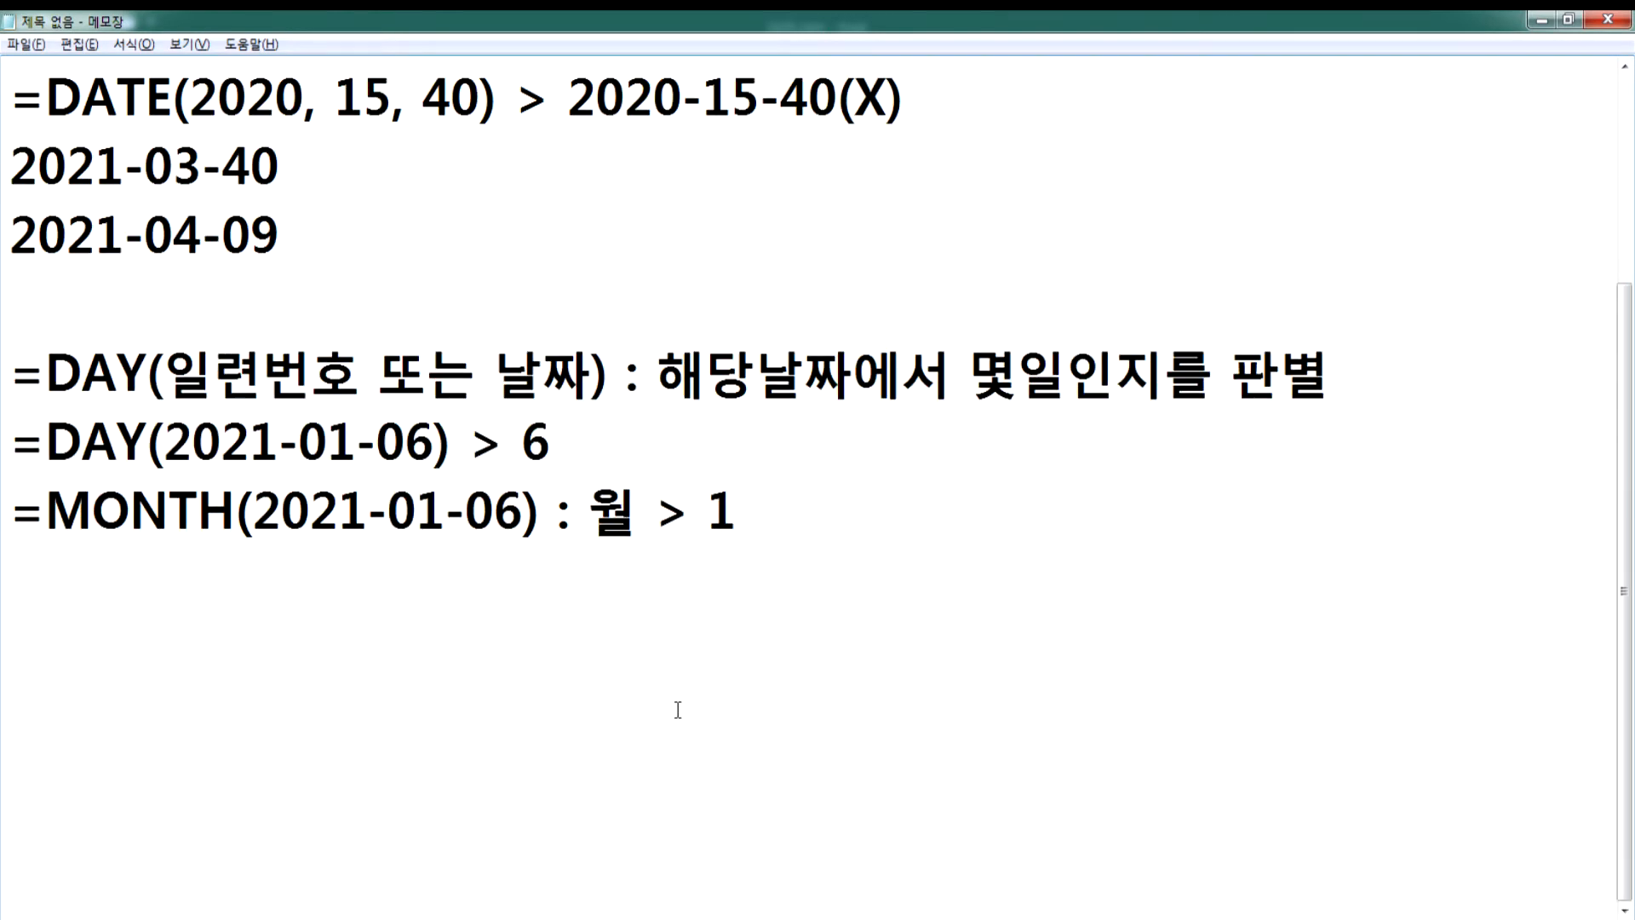
pyautogui.write('=YEAR(')
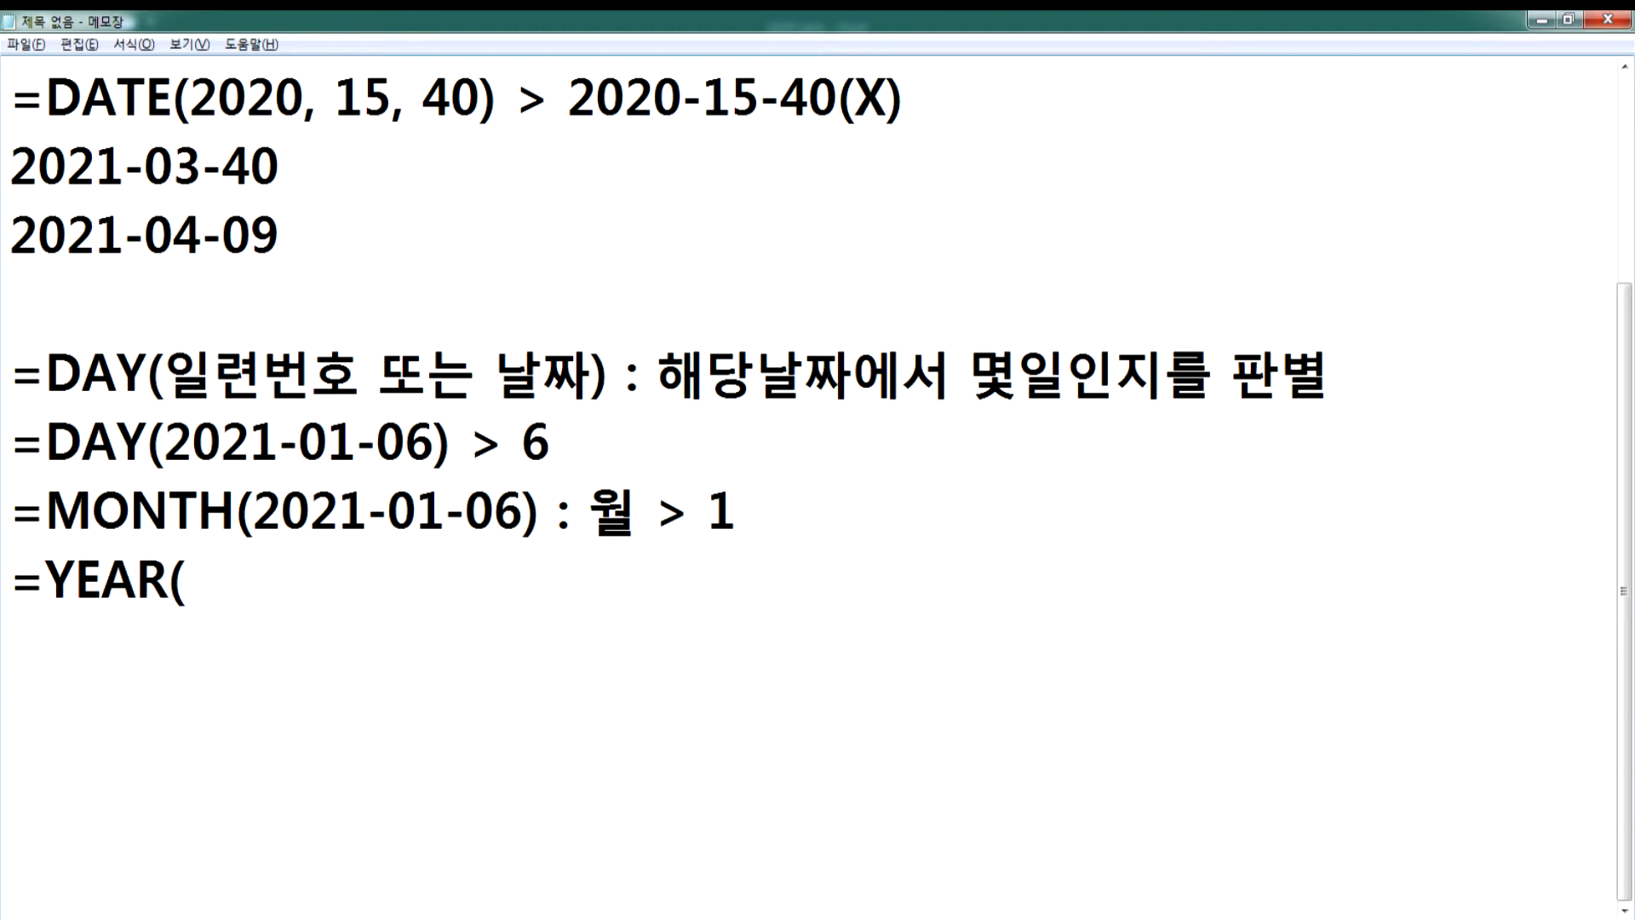
pyautogui.write('2021-01')
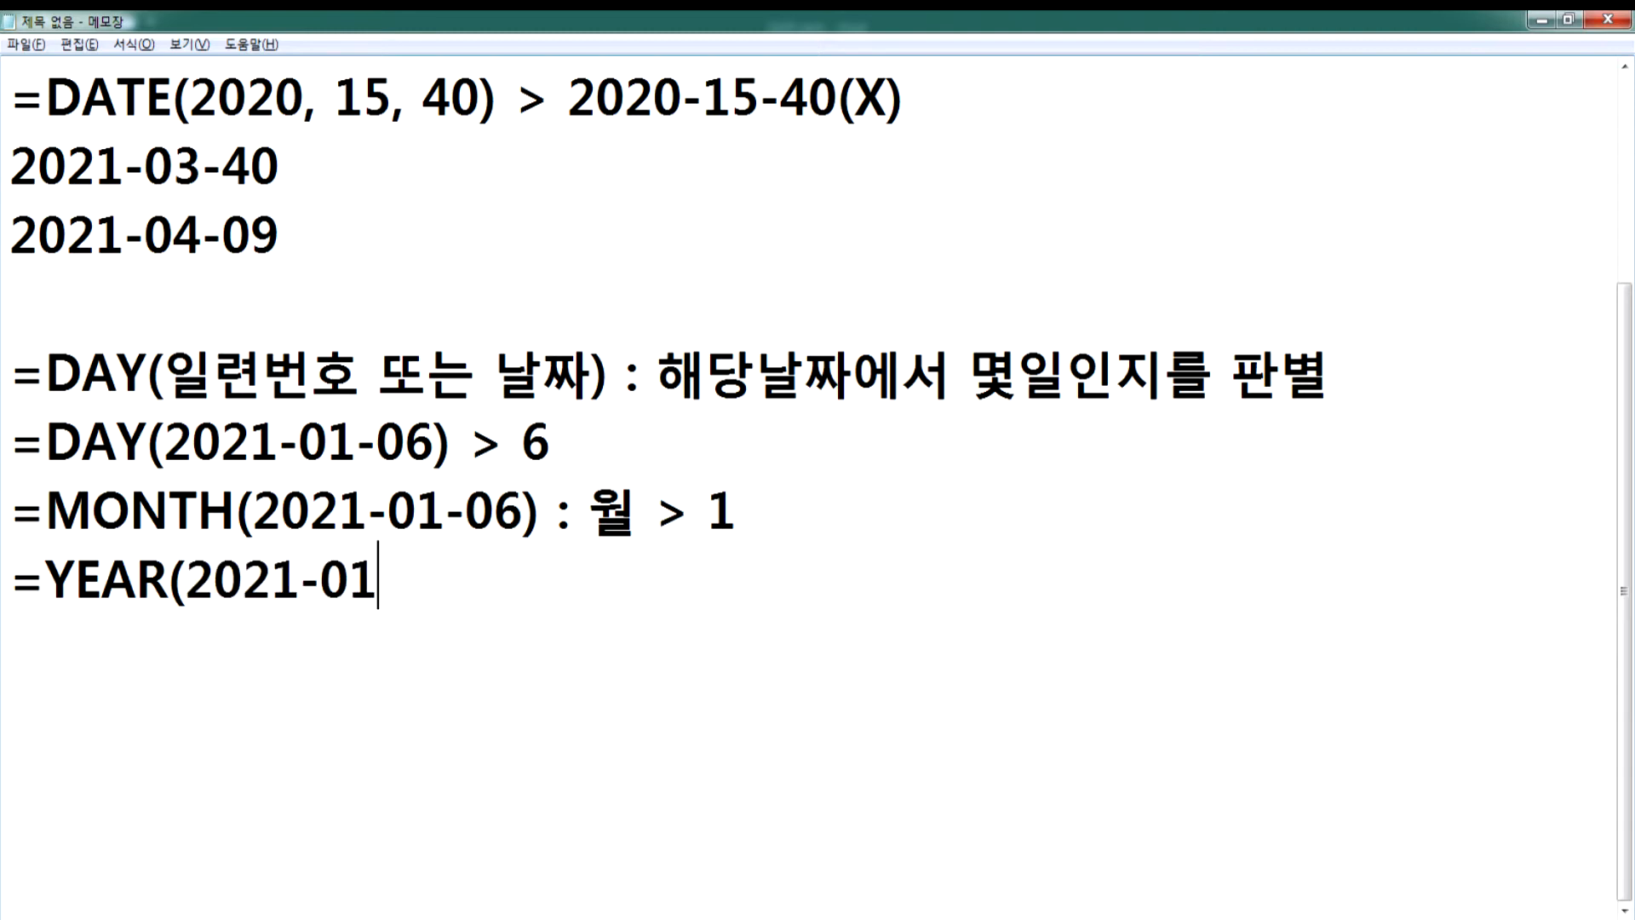
pyautogui.write('-06) "')
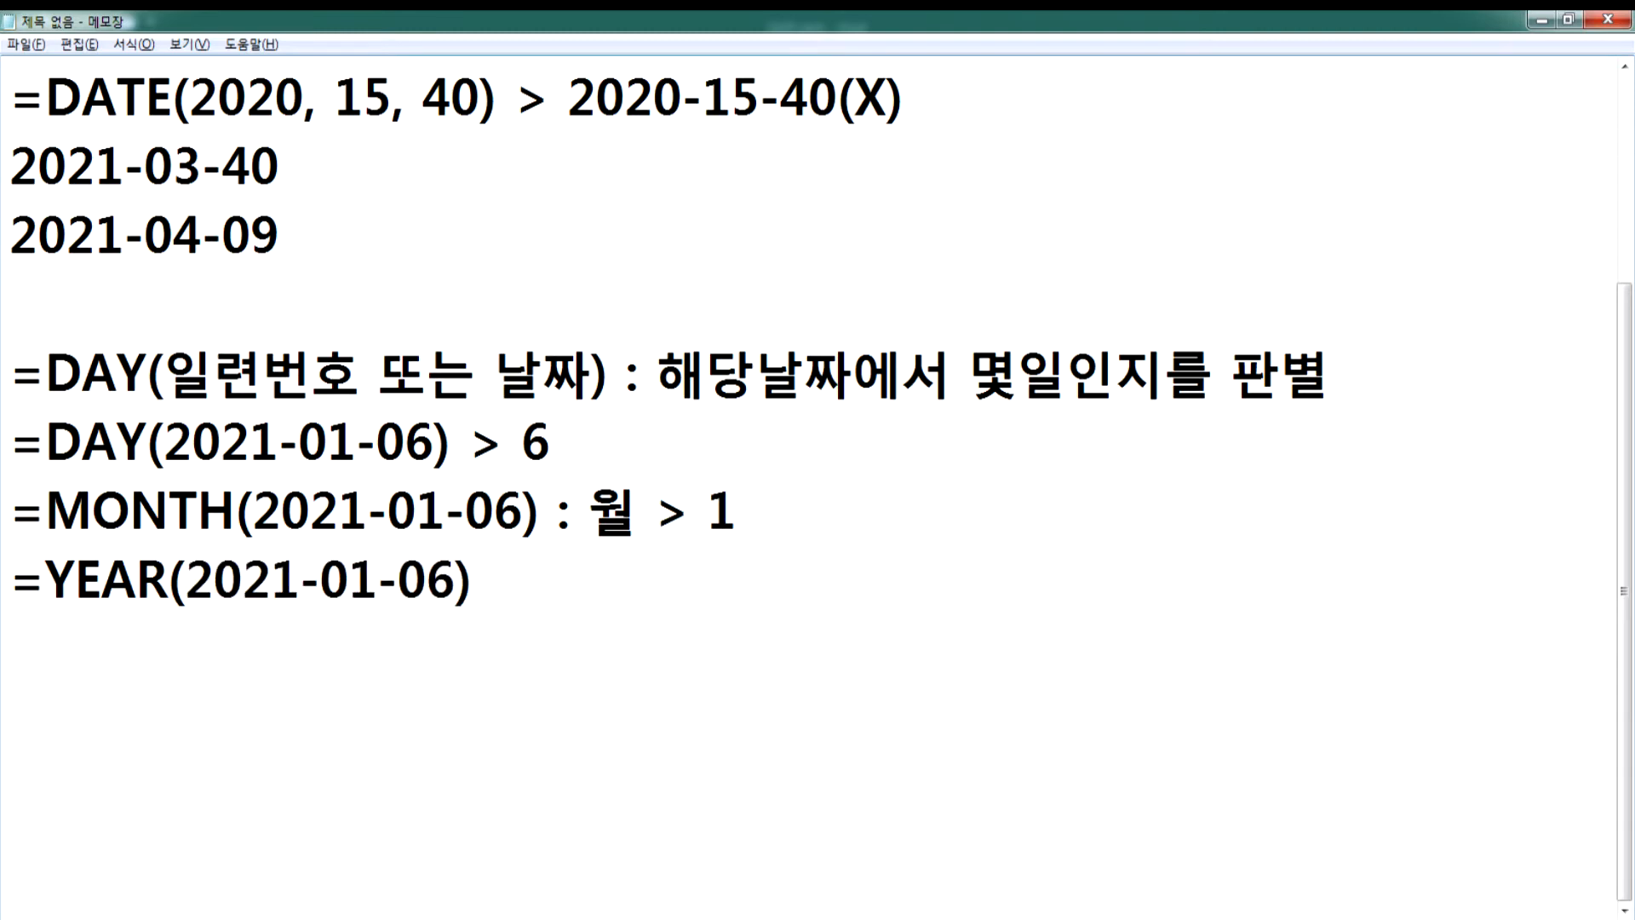
pyautogui.write(' 연도')
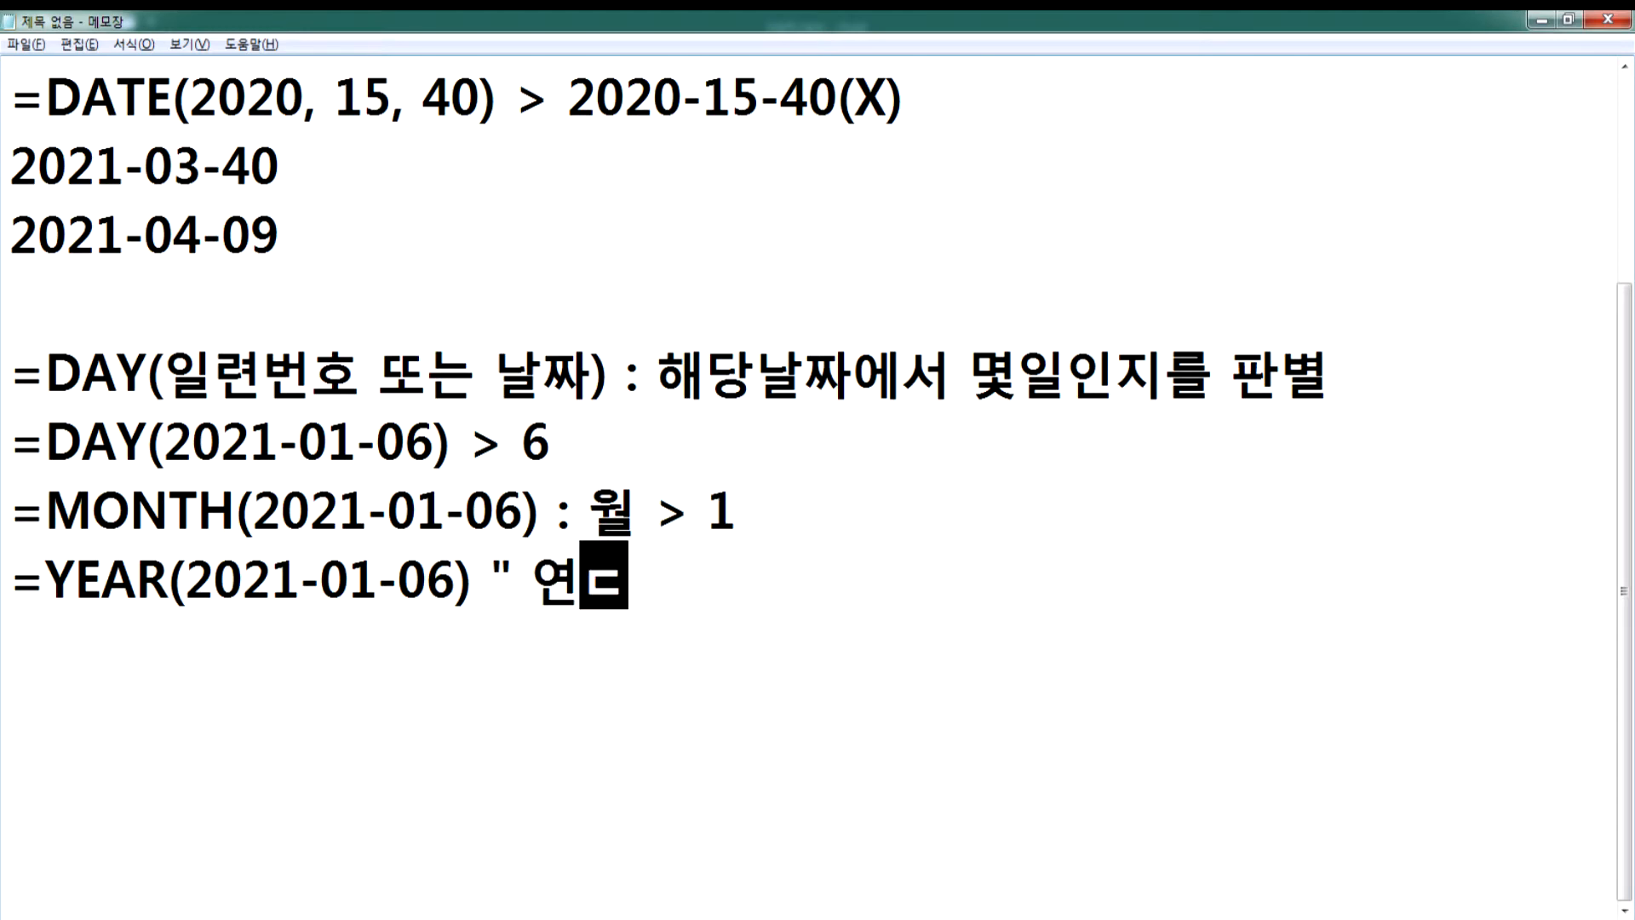
pyautogui.press('Left')
pyautogui.press('Left')
pyautogui.press('Left')
pyautogui.hotkey('shift', 'Right')
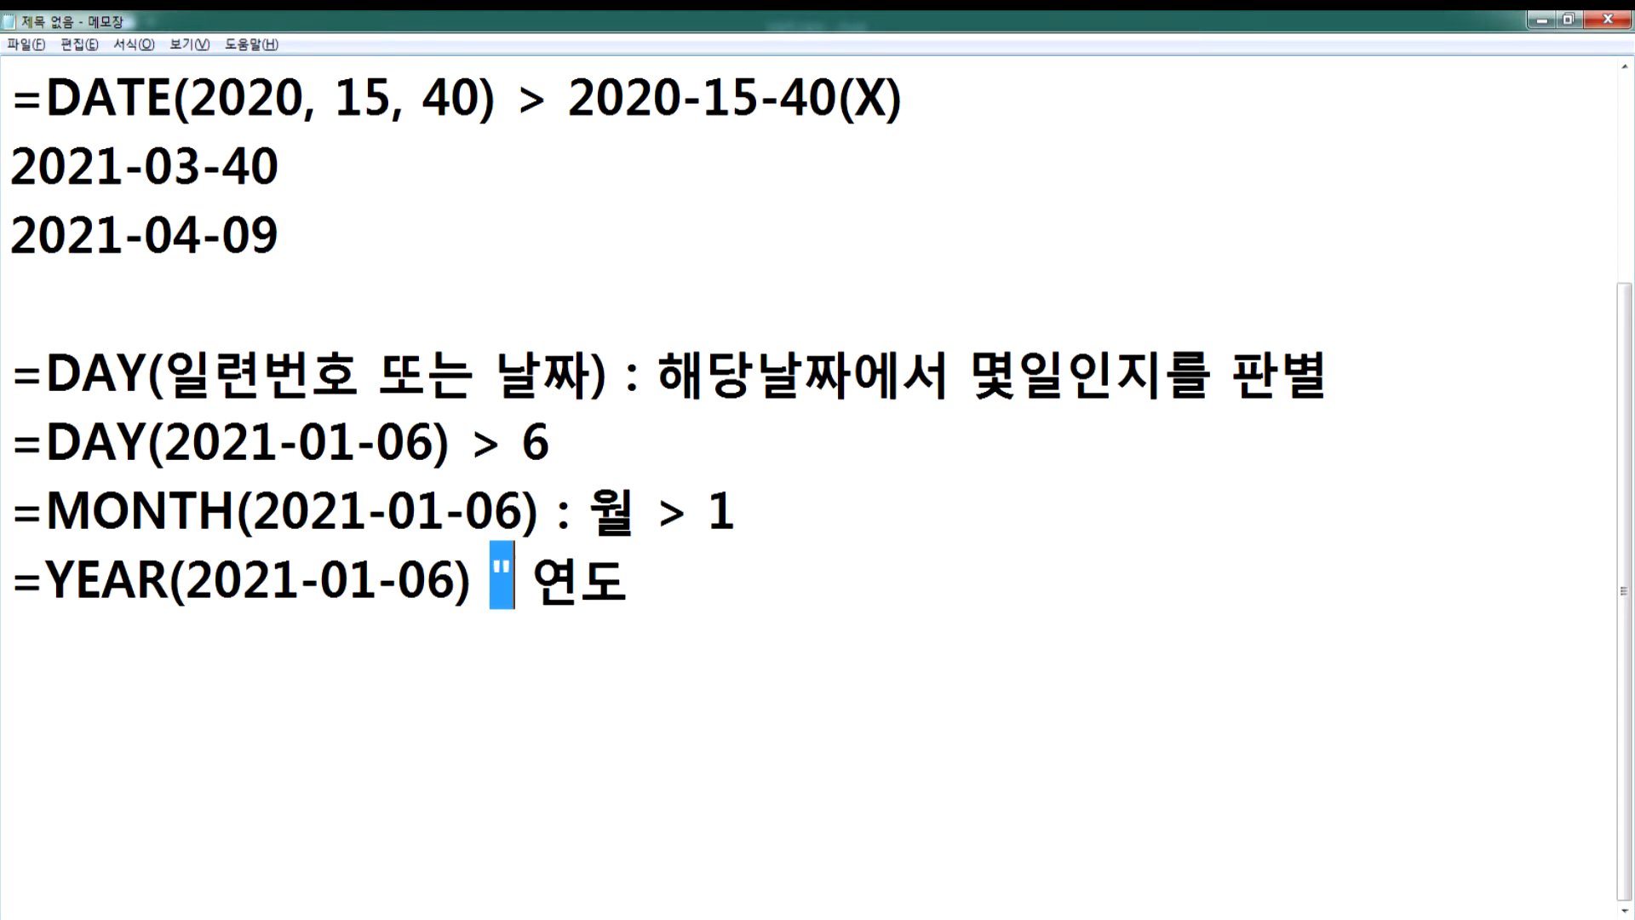
pyautogui.write(':')
pyautogui.press('End')
pyautogui.write('> 2021')
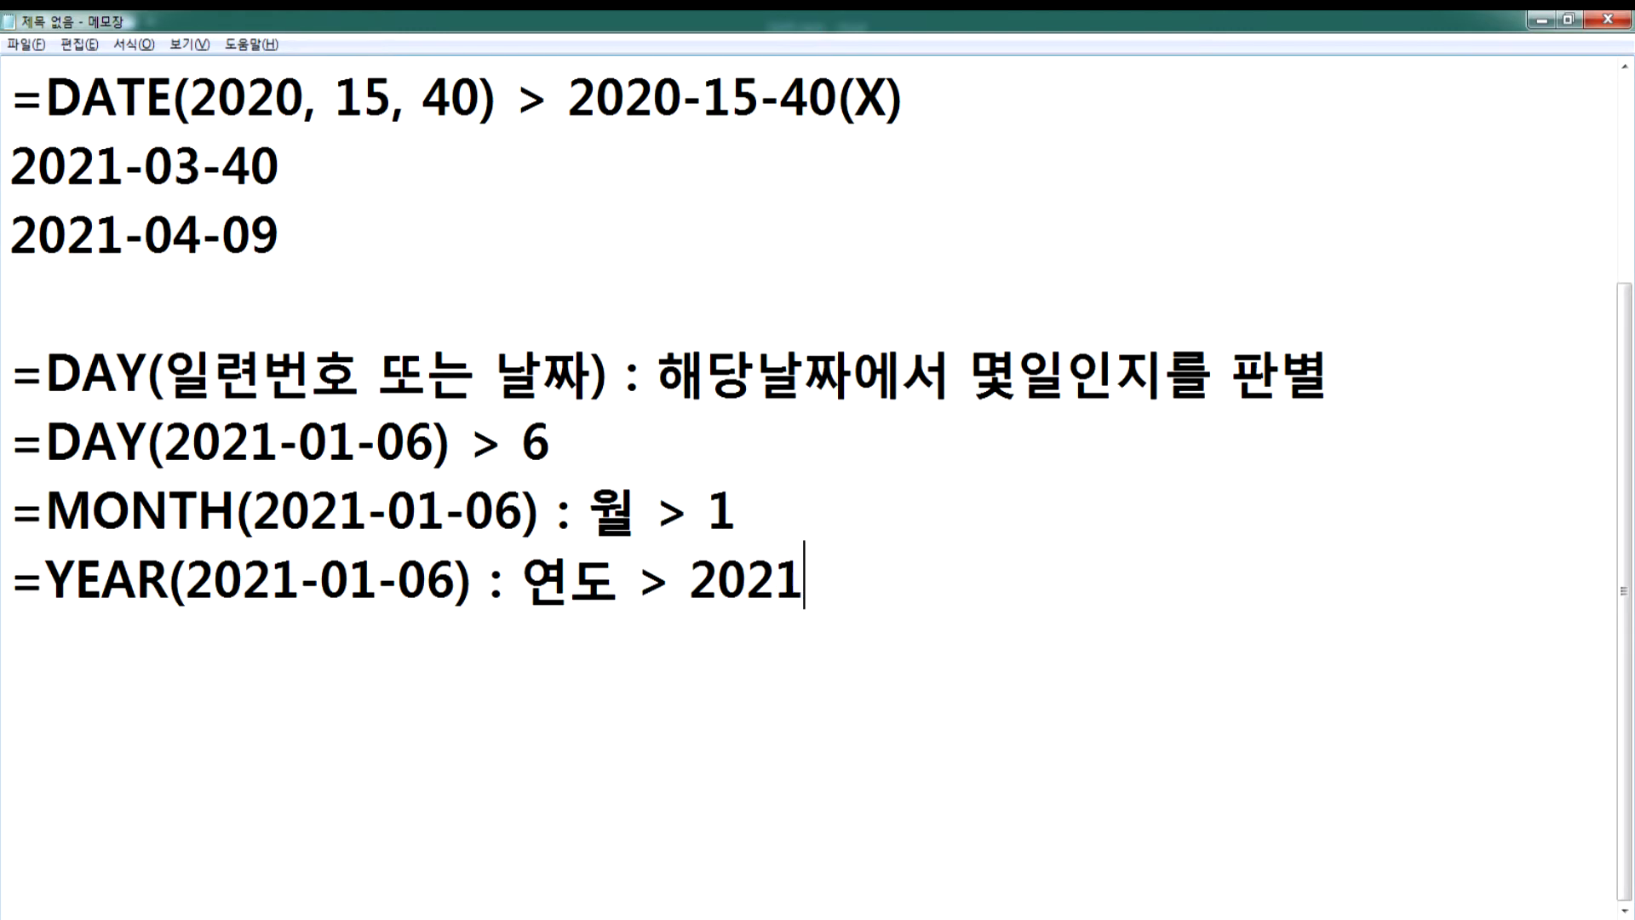
pyautogui.moveTo(45, 581); pyautogui.dragTo(184, 583)
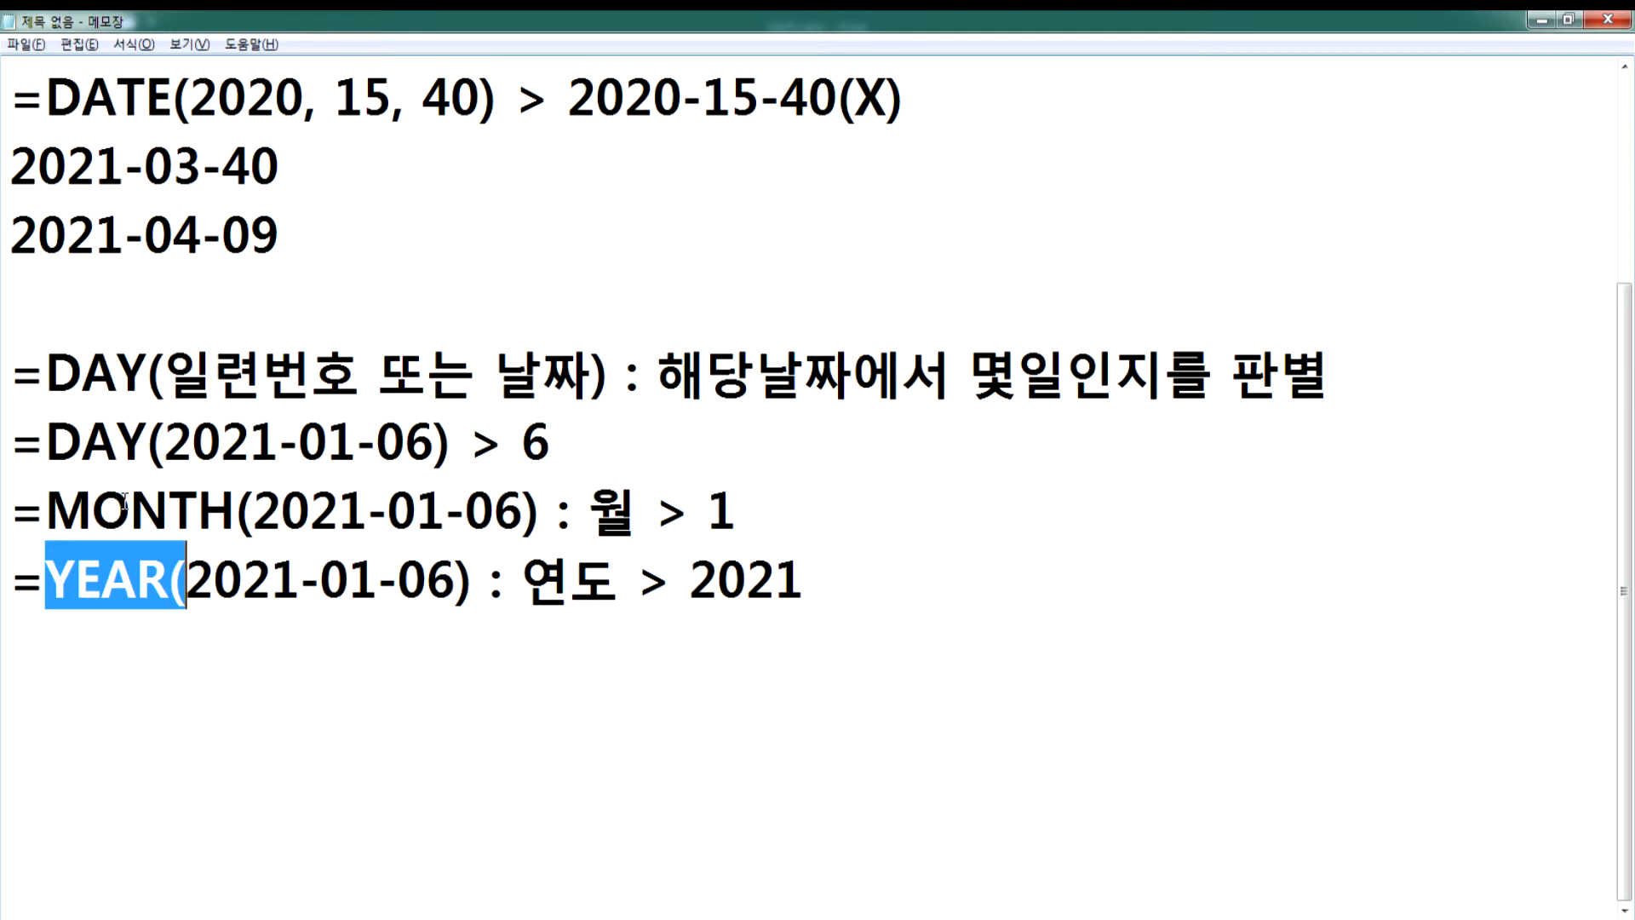
pyautogui.click(61, 681)
pyautogui.press('Return')
pyautogui.press('Return')
pyautogui.press('Return')
pyautogui.press('Return')
pyautogui.press('Return')
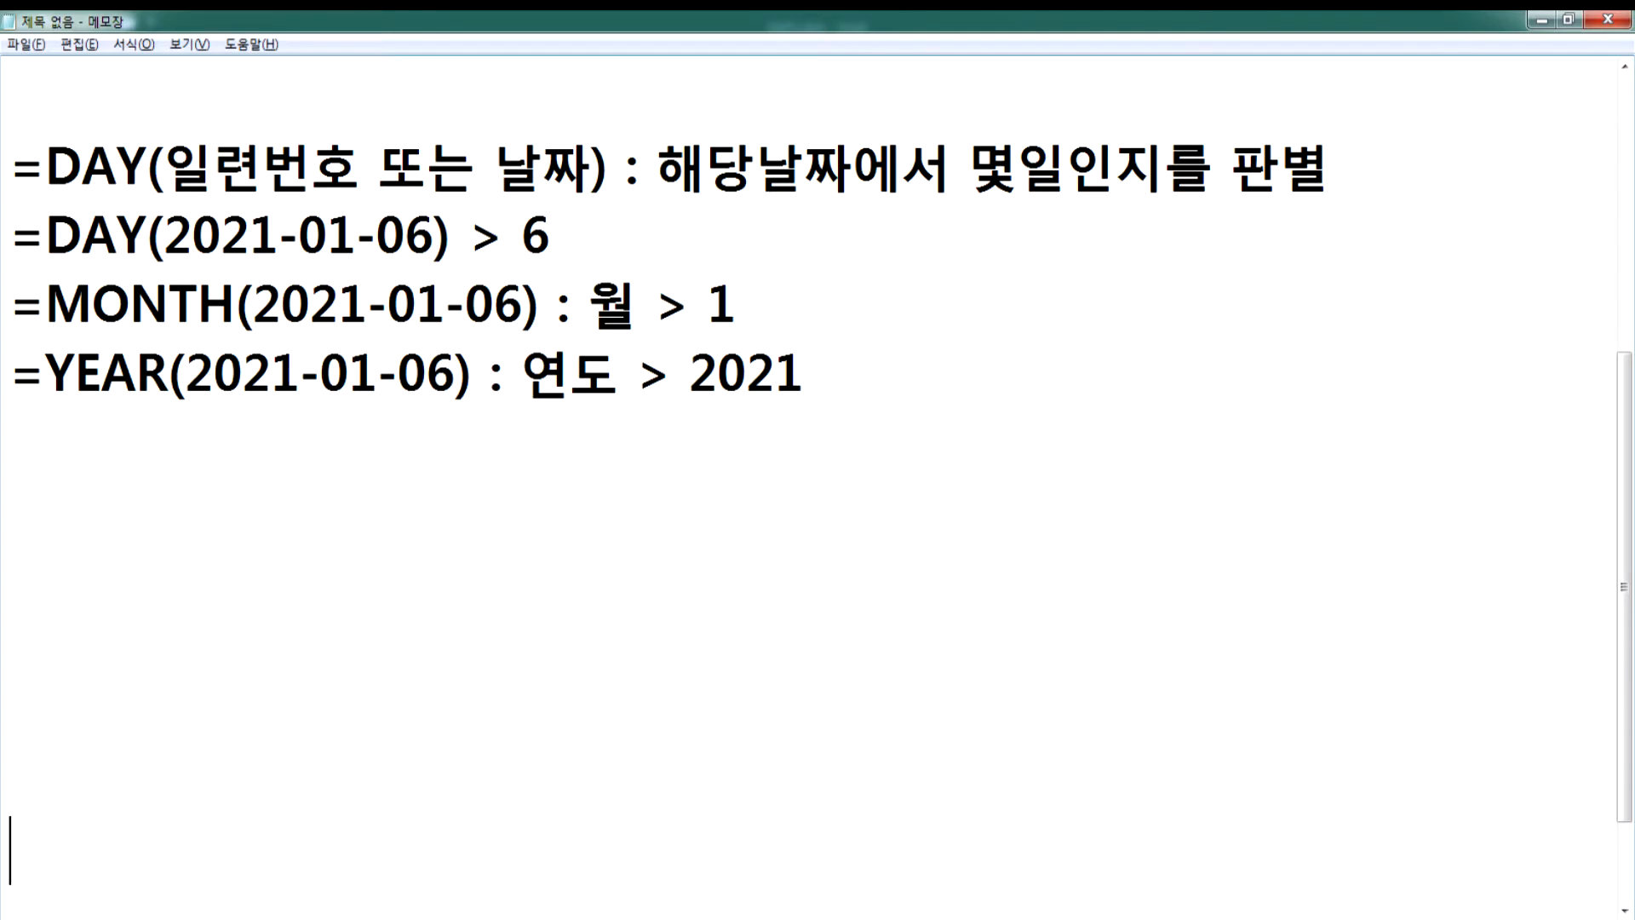
pyautogui.click(142, 498)
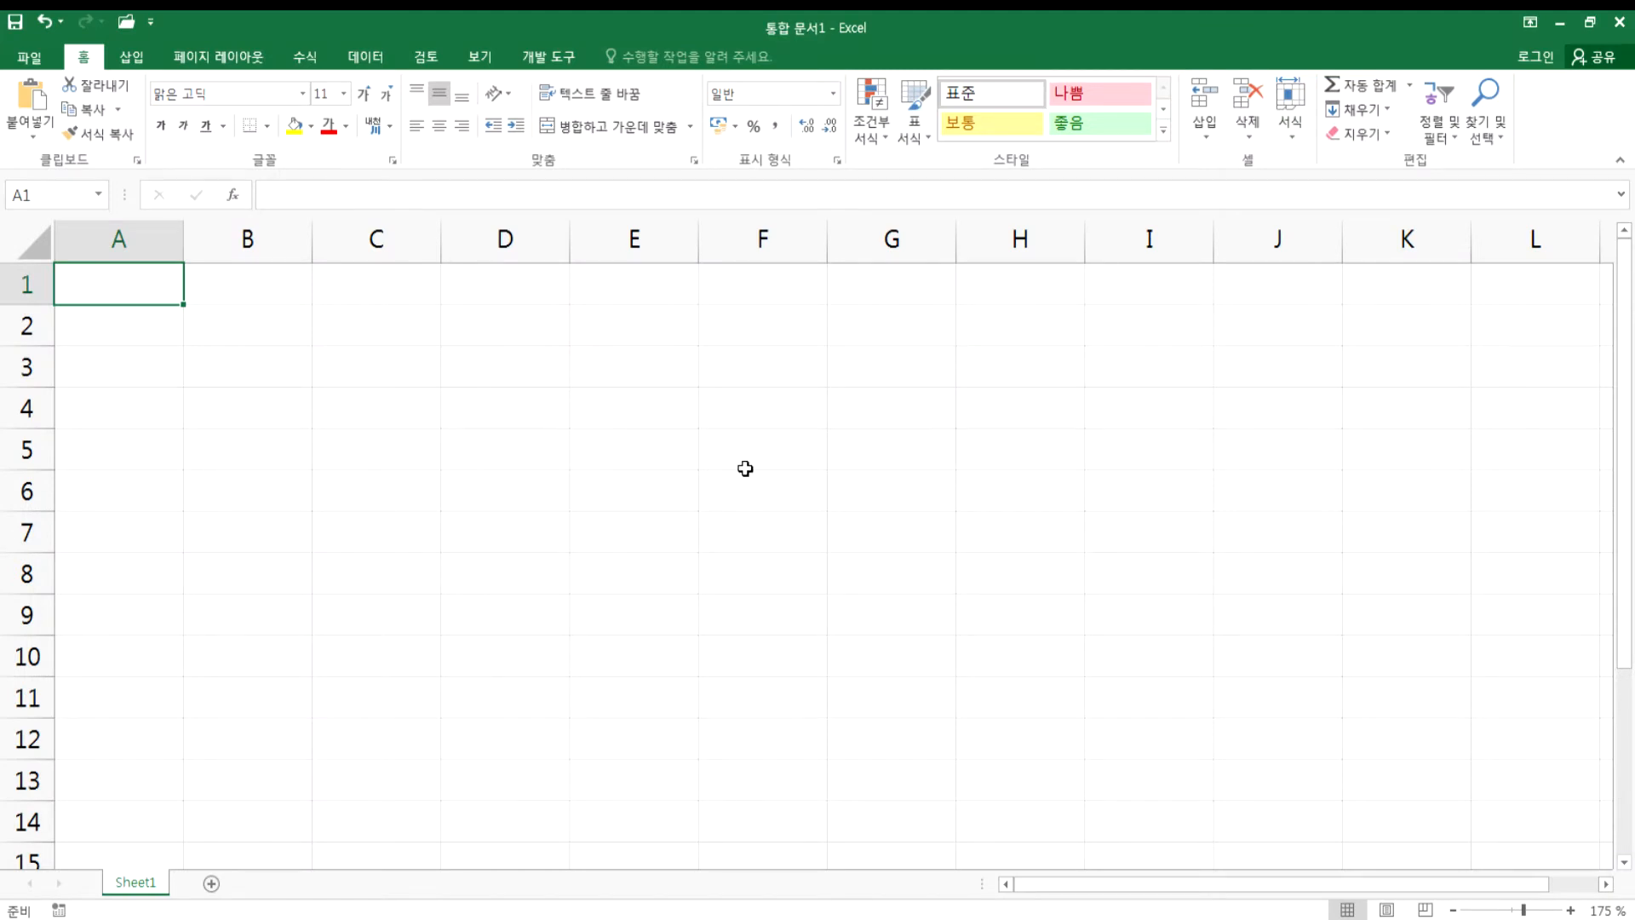
# - Enter the dates 1955-05-05 in A1 and 2021-01-06 in A2
pyautogui.write('195')
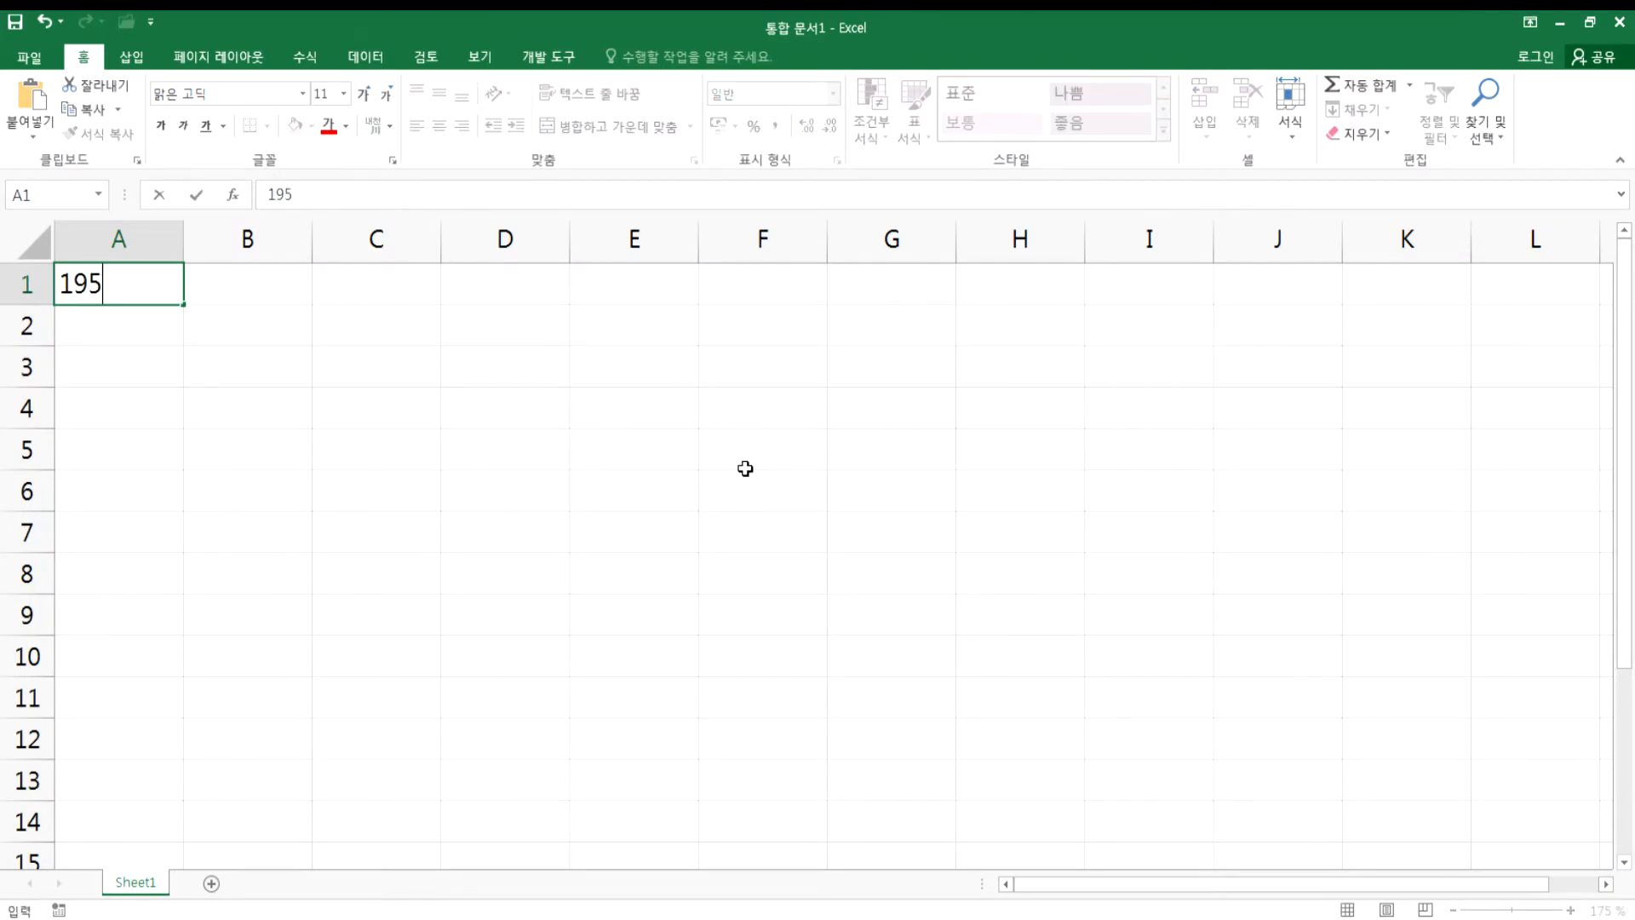
pyautogui.write('5-05-05')
pyautogui.press('Return')
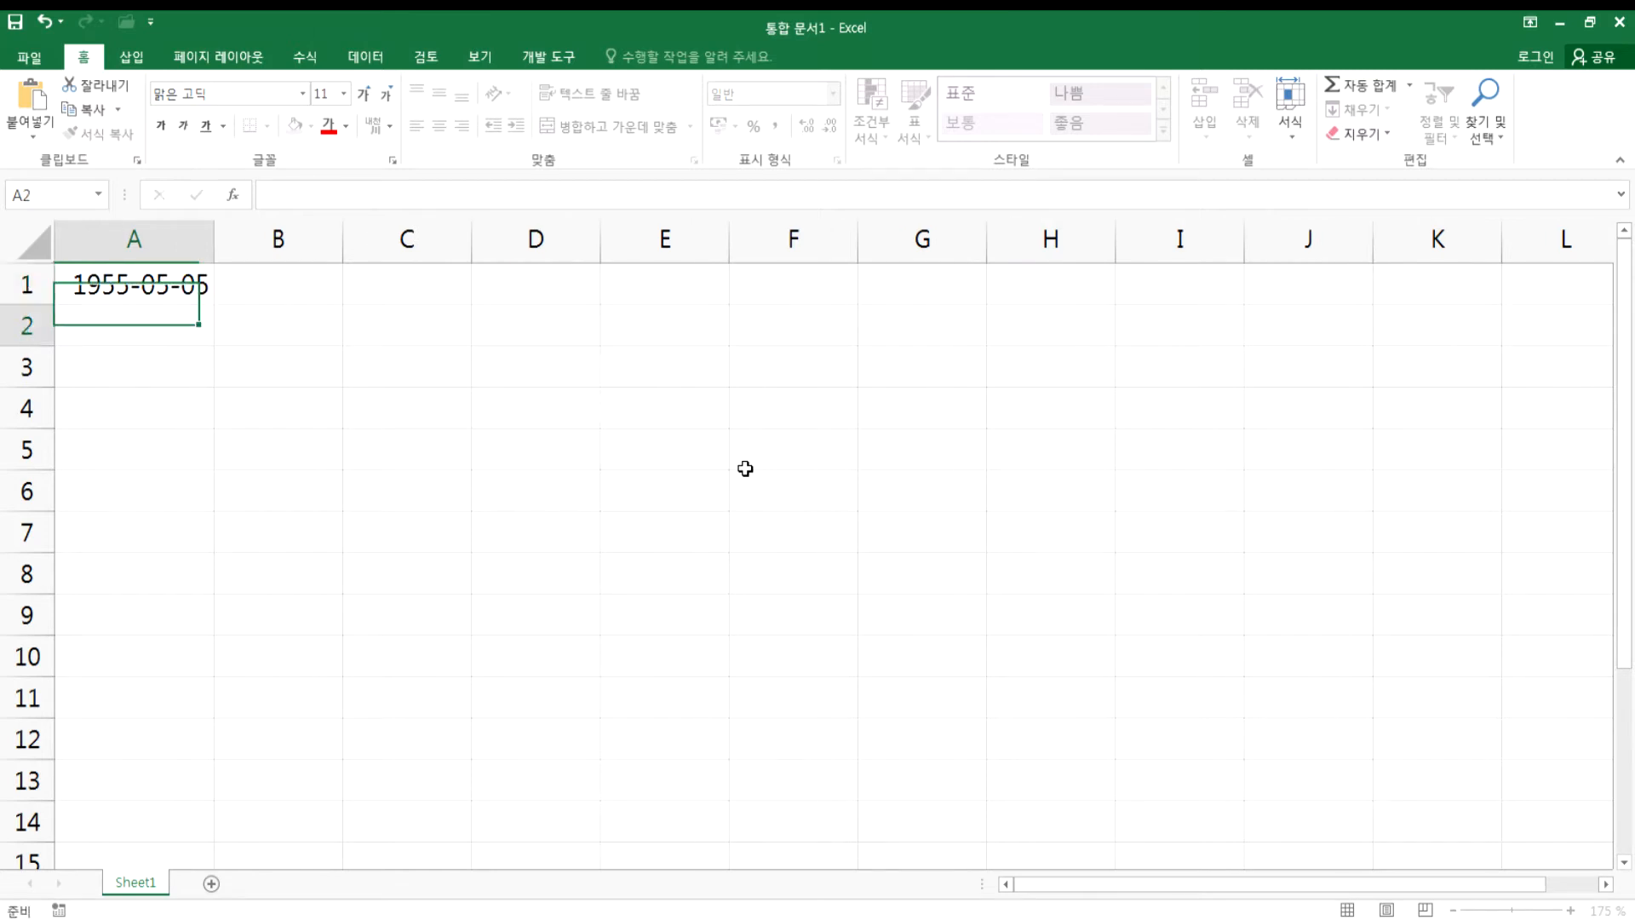
pyautogui.write('2')
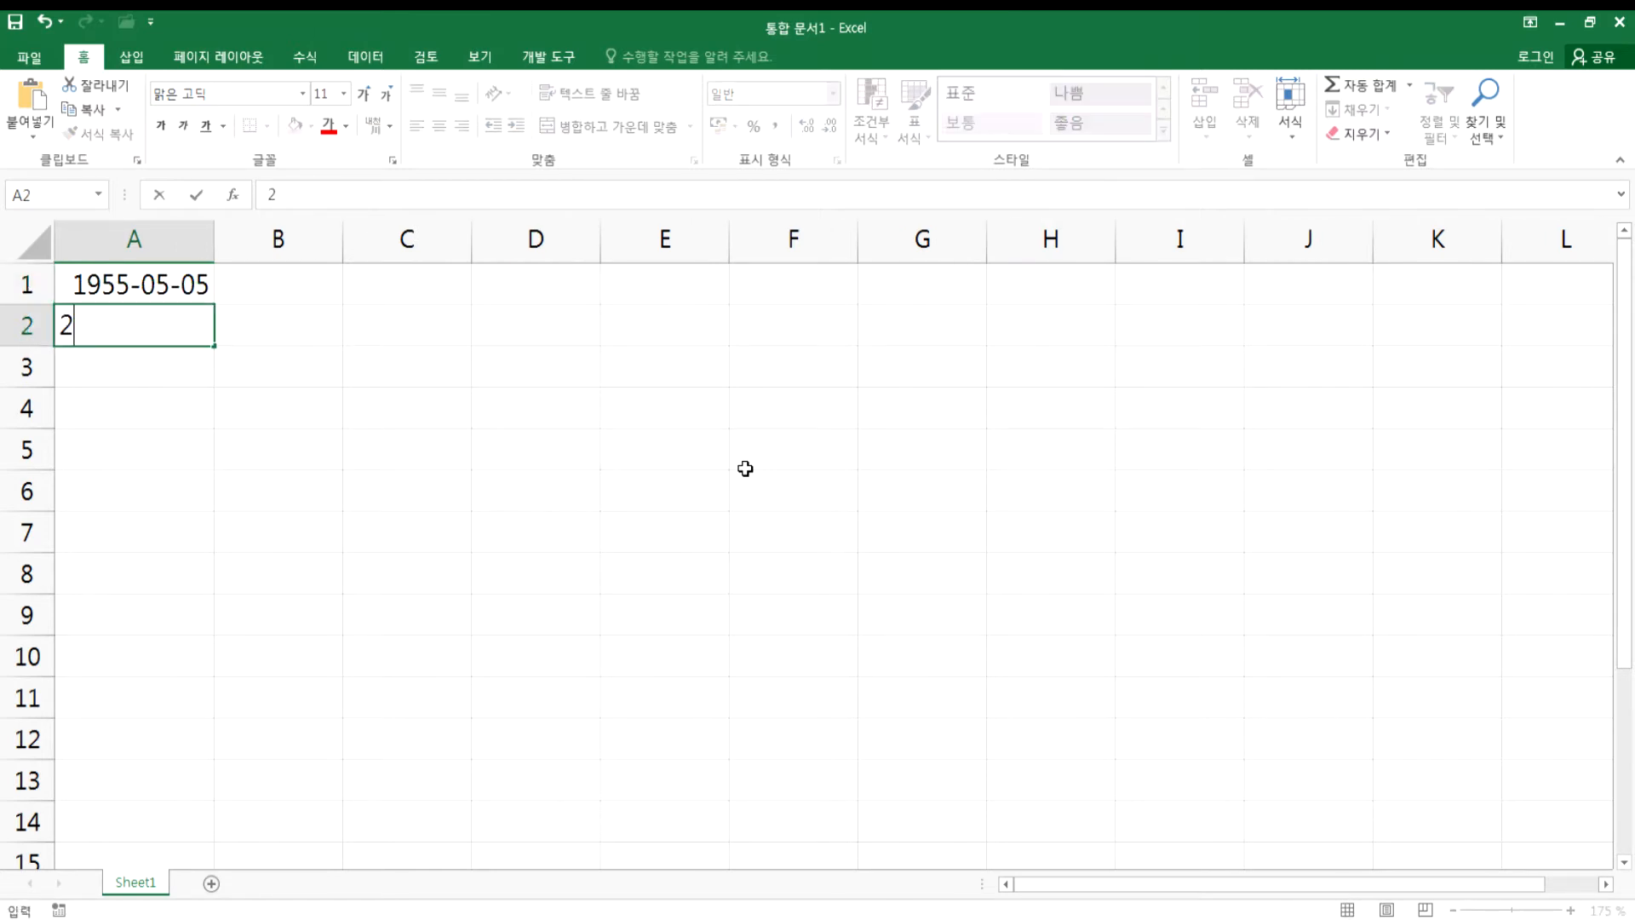
pyautogui.write('021-01-0')
pyautogui.write('6')
pyautogui.press('Return')
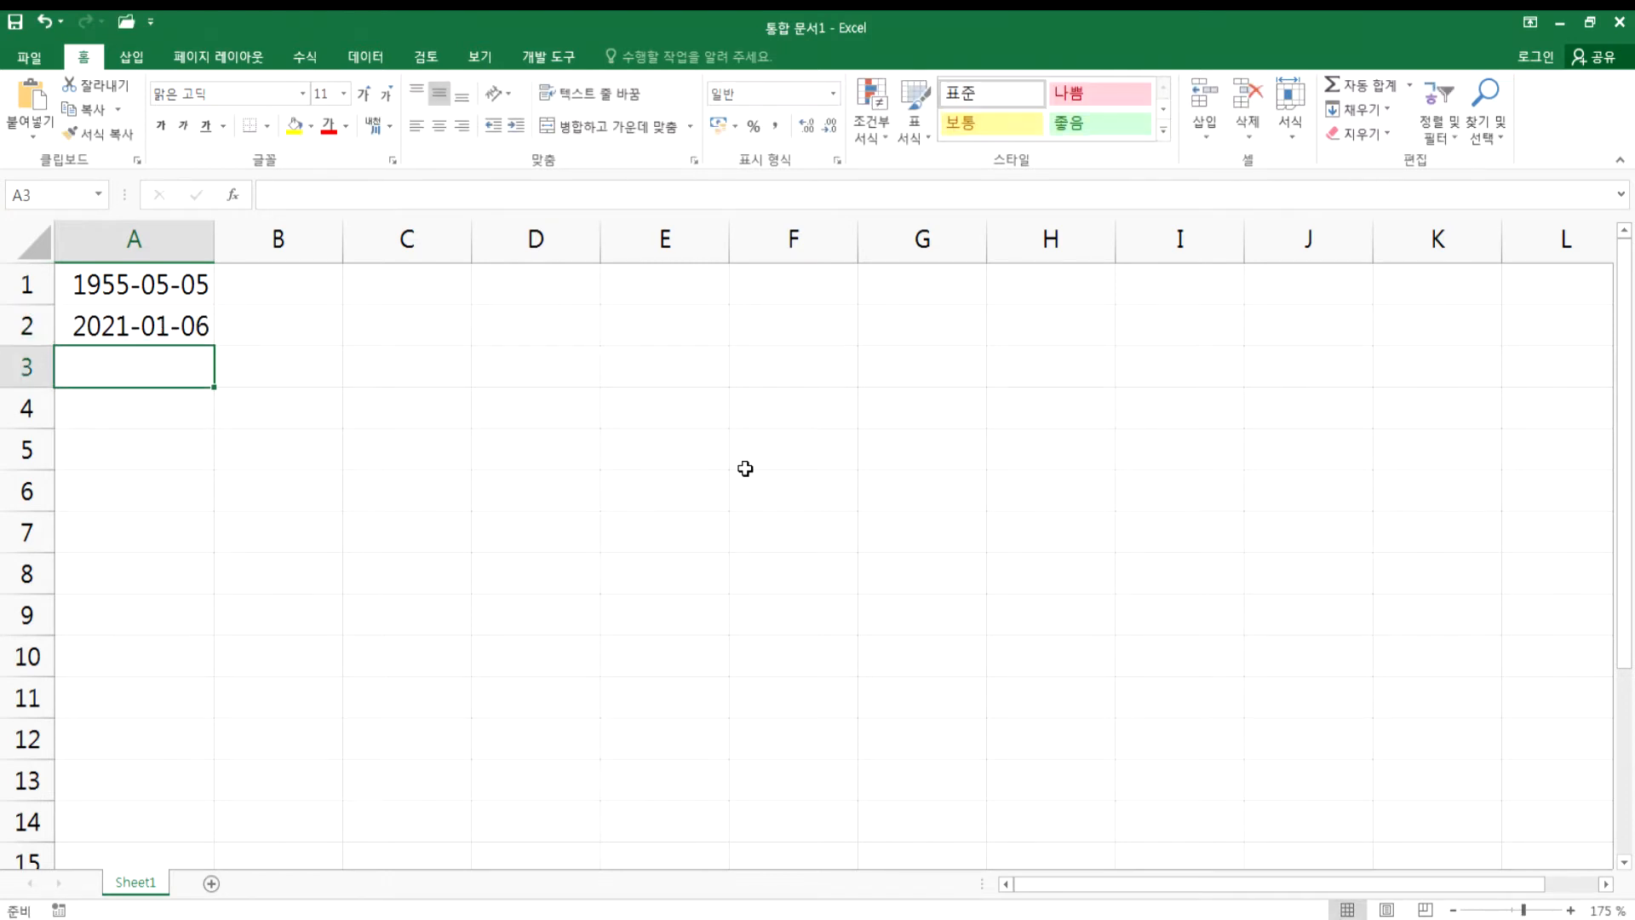
# - Enter =DAYS(A2,A1) in C1, returning 23988 days
pyautogui.press('Up')
pyautogui.press('Up')
pyautogui.press('Down')
pyautogui.press('Down')
pyautogui.press('Right')
pyautogui.press('Right')
pyautogui.press('Up')
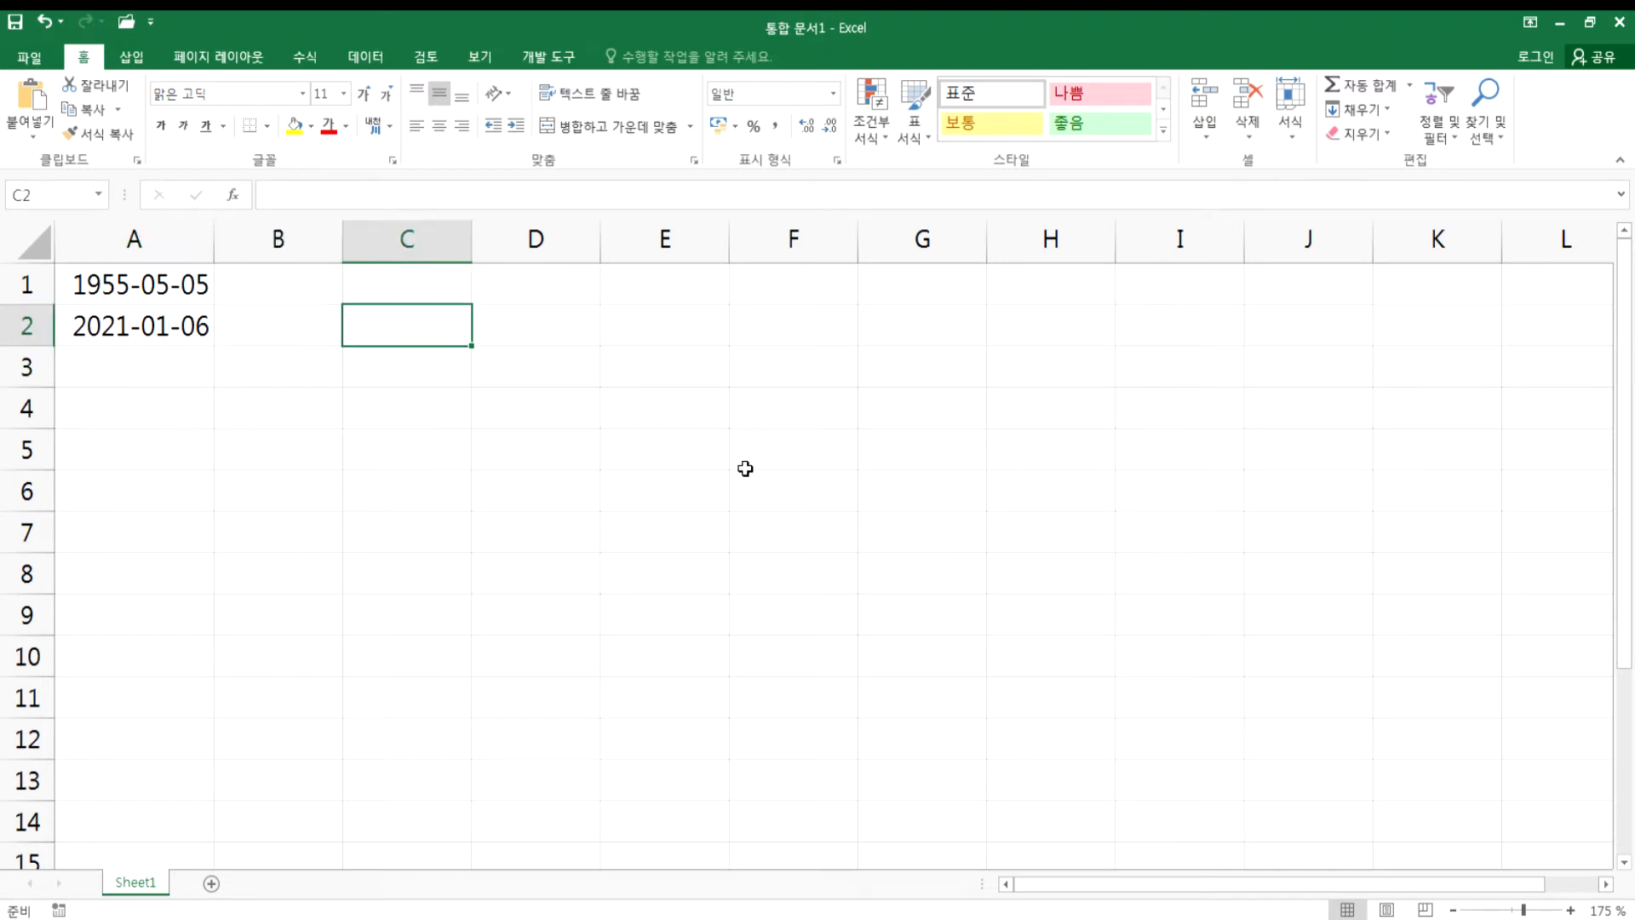
pyautogui.press('Up')
pyautogui.write('=ㅇㅁ')
pyautogui.press('BackSpace')
pyautogui.press('BackSpace')
pyautogui.press('Hangul')
pyautogui.write('DAUY')
pyautogui.press('BackSpace')
pyautogui.press('BackSpace')
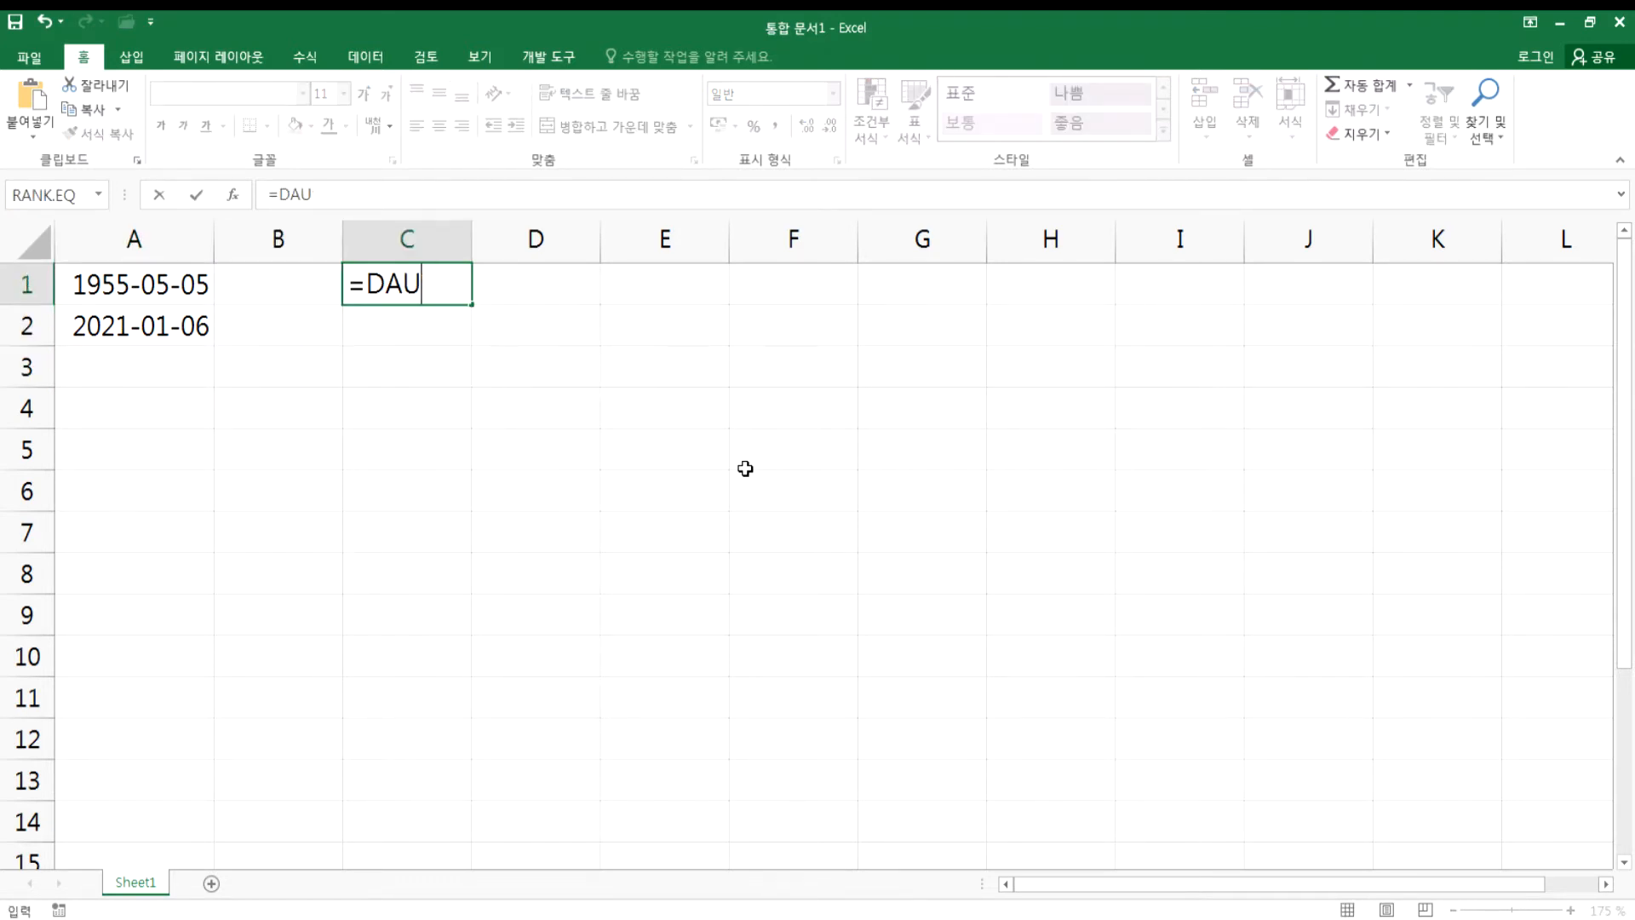
pyautogui.write('YD')
pyautogui.press('BackSpace')
pyautogui.write('S')
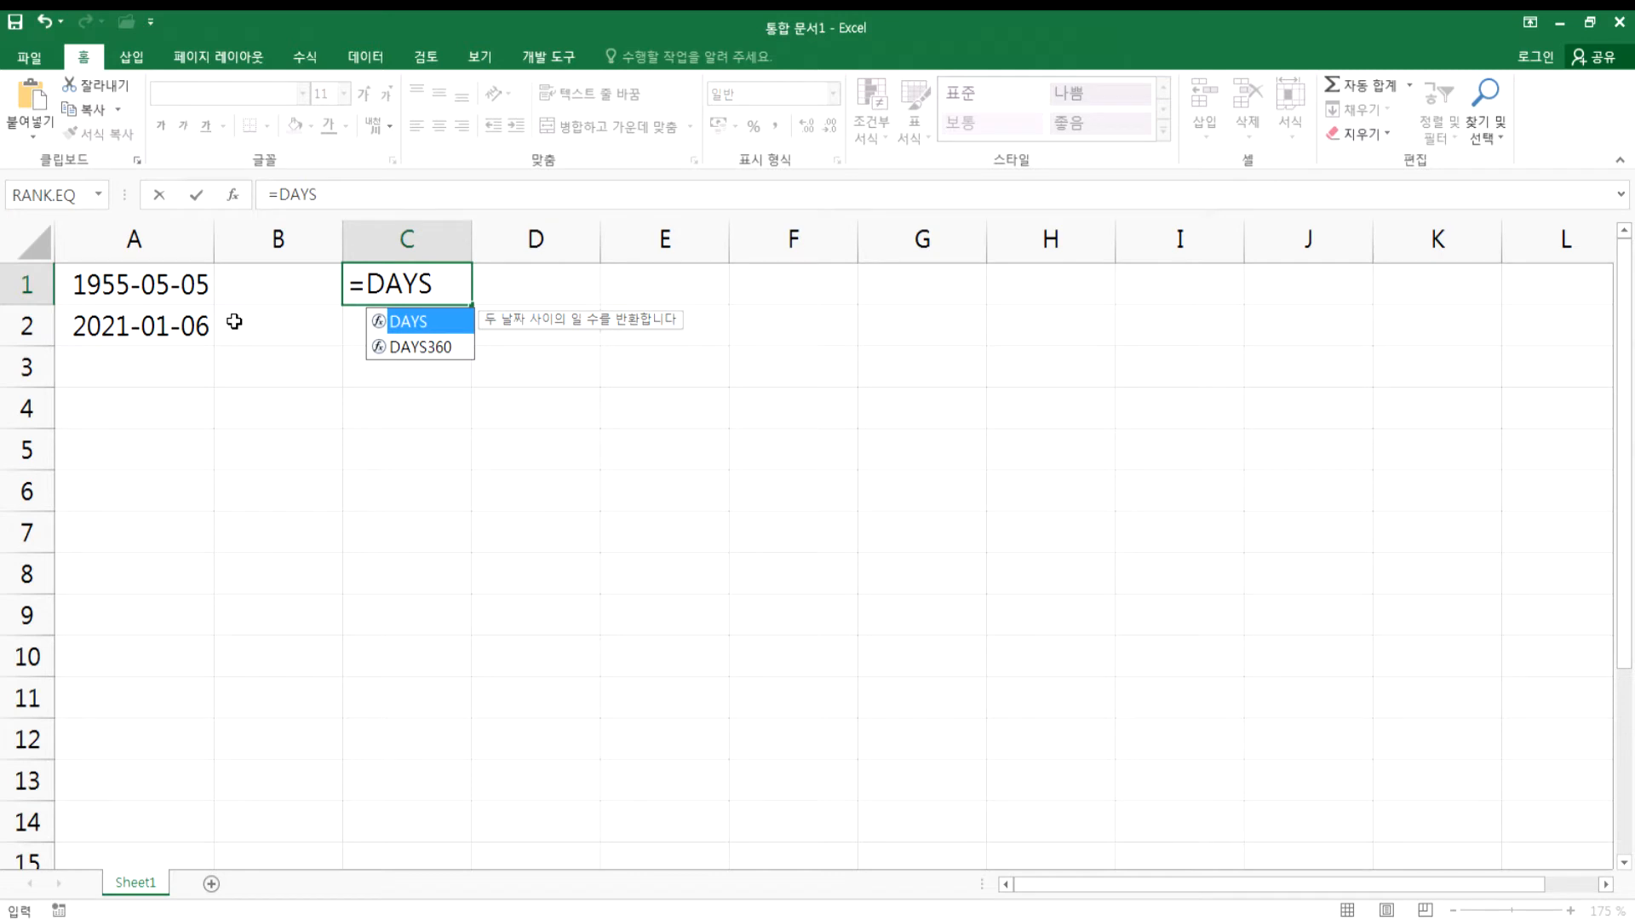
pyautogui.write('(')
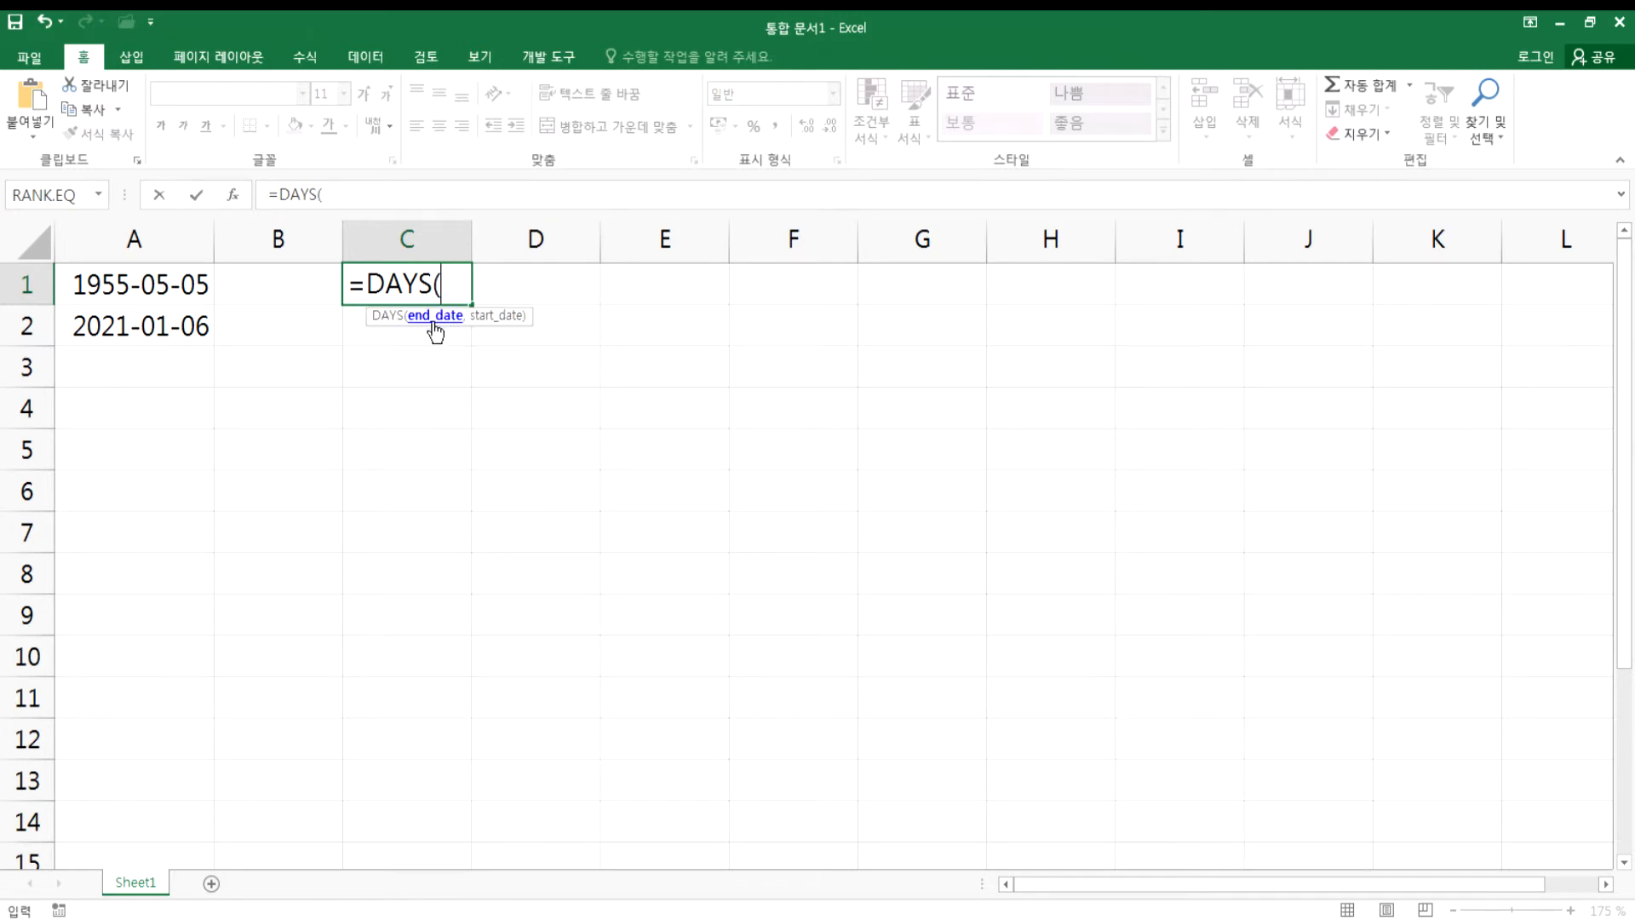
pyautogui.click(128, 331)
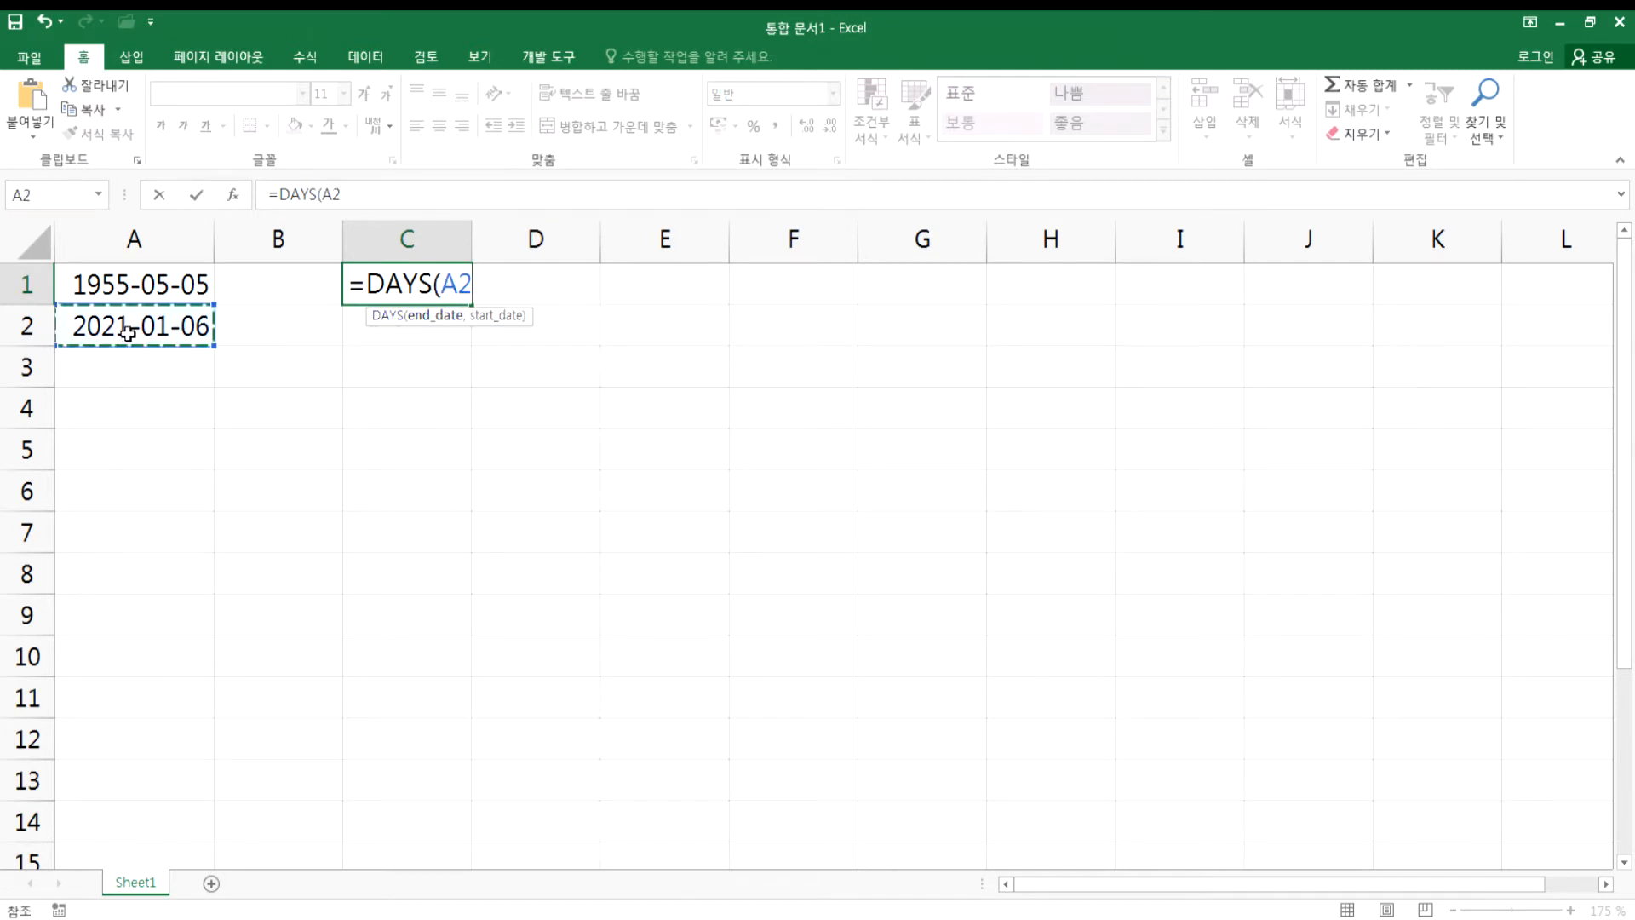
pyautogui.write(',')
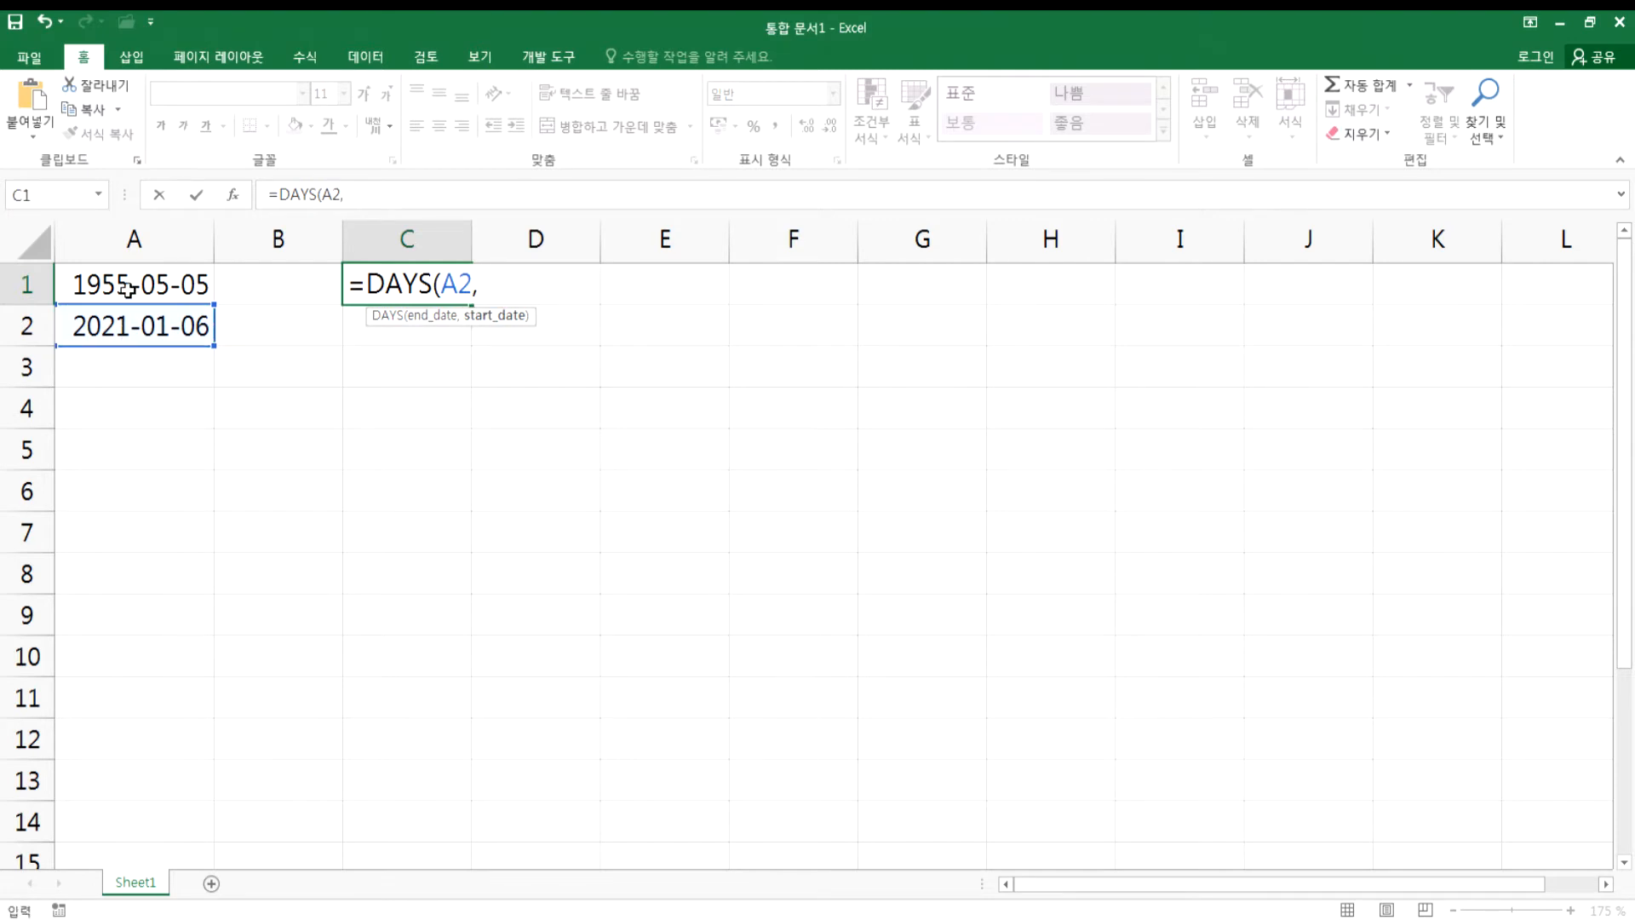
pyautogui.click(128, 290)
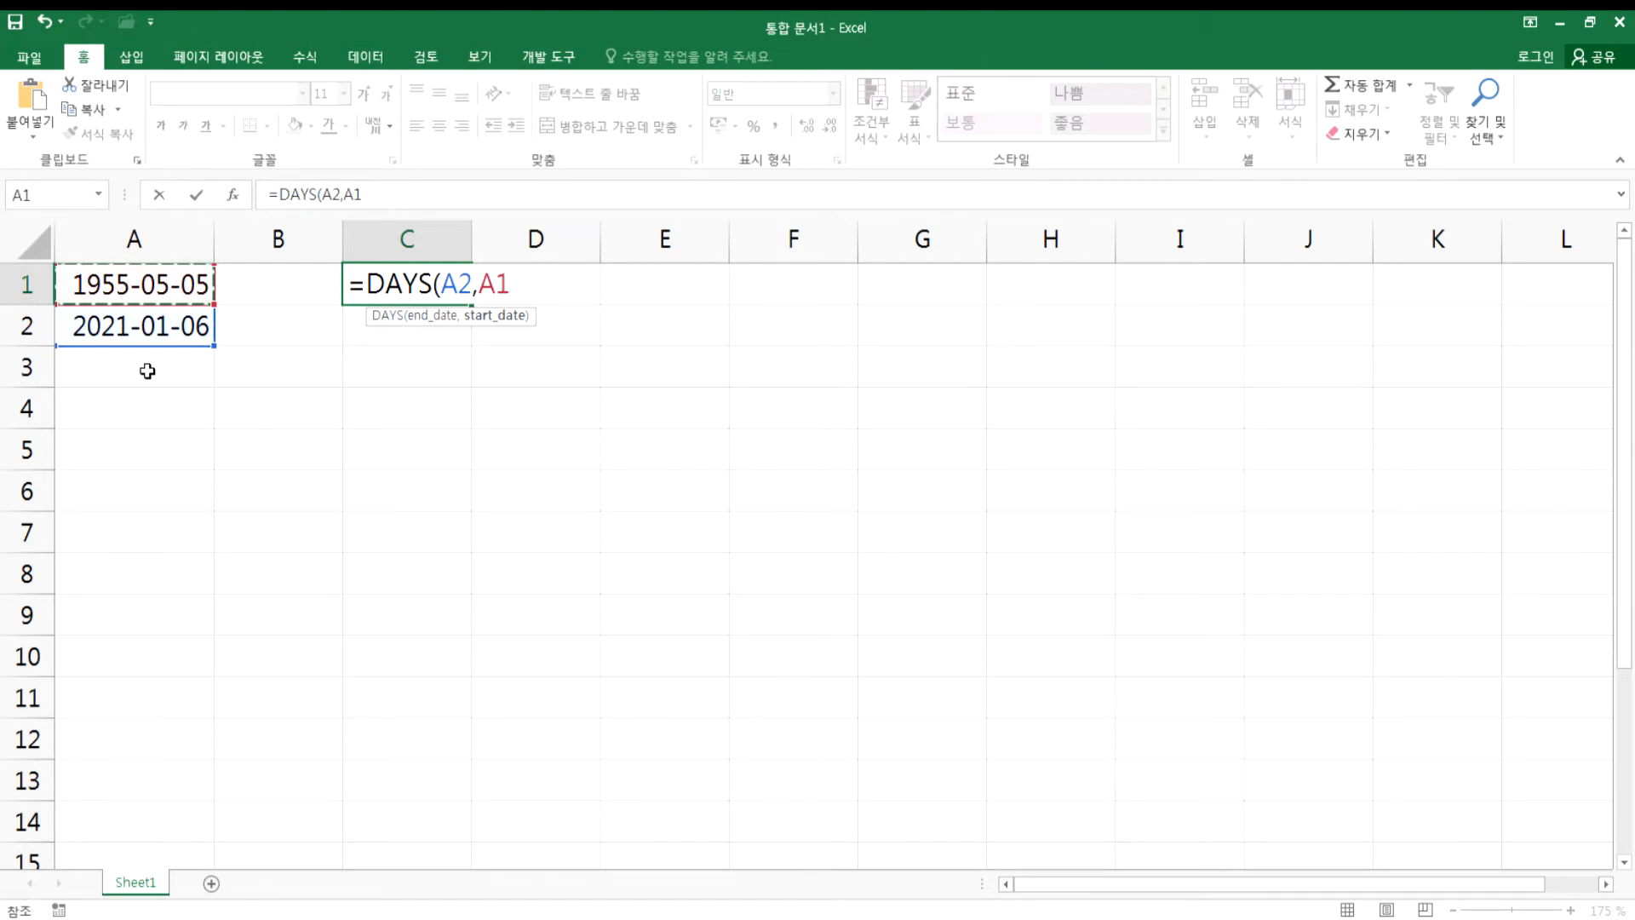
pyautogui.press('Return')
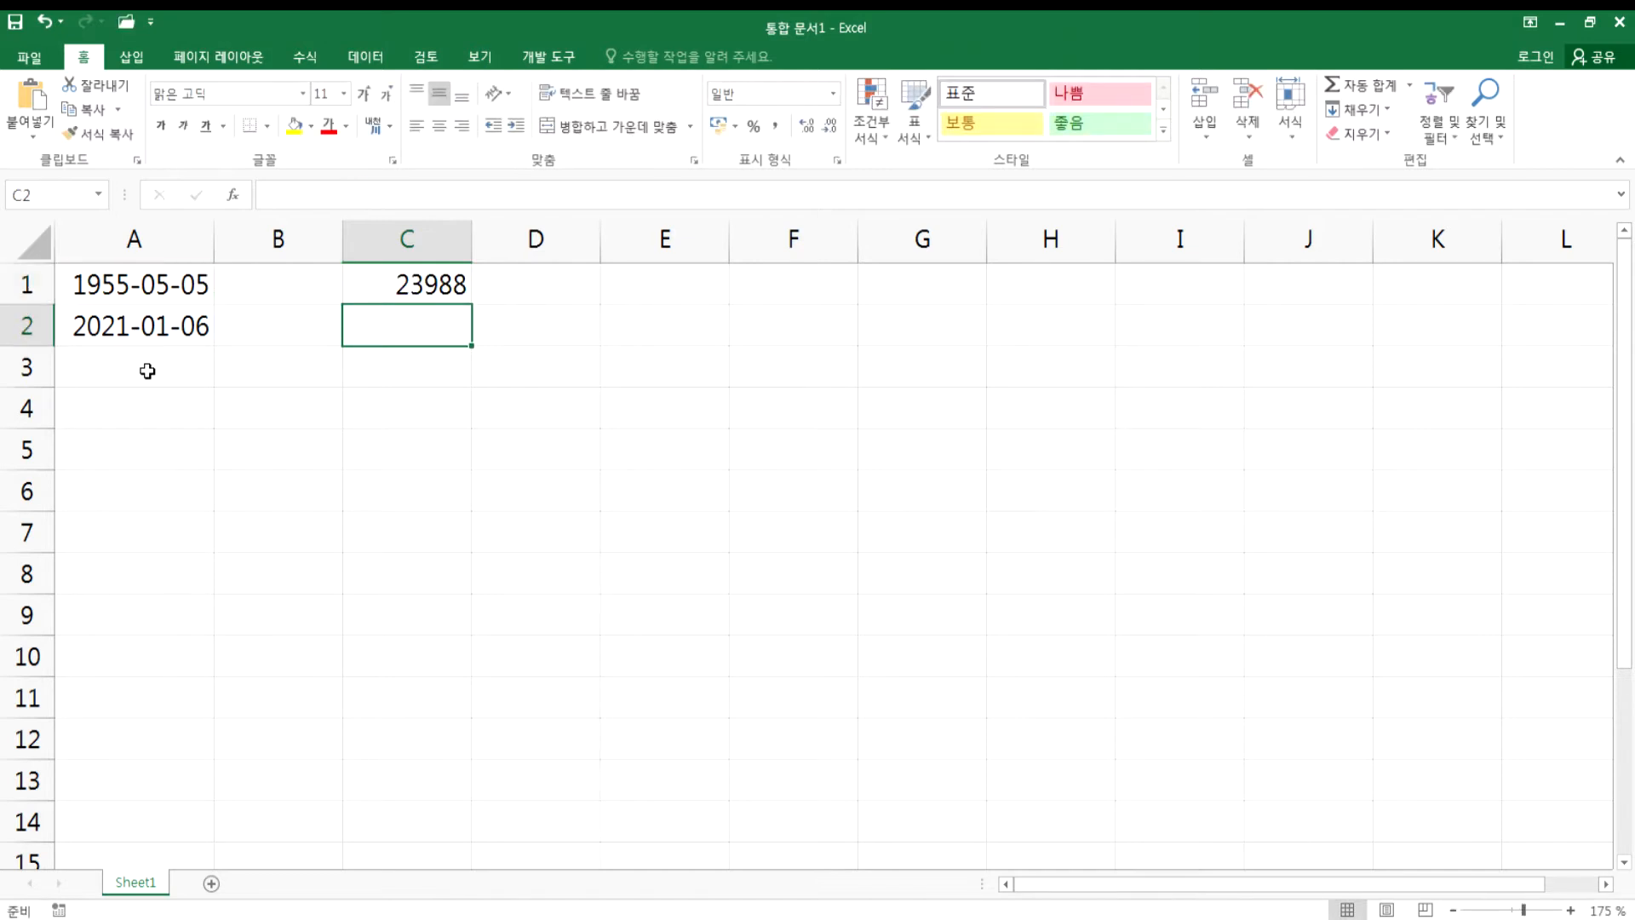
# - Change A1 to 1950-06-25 so C1's DAYS result recalculates to 25763
pyautogui.press('Up')
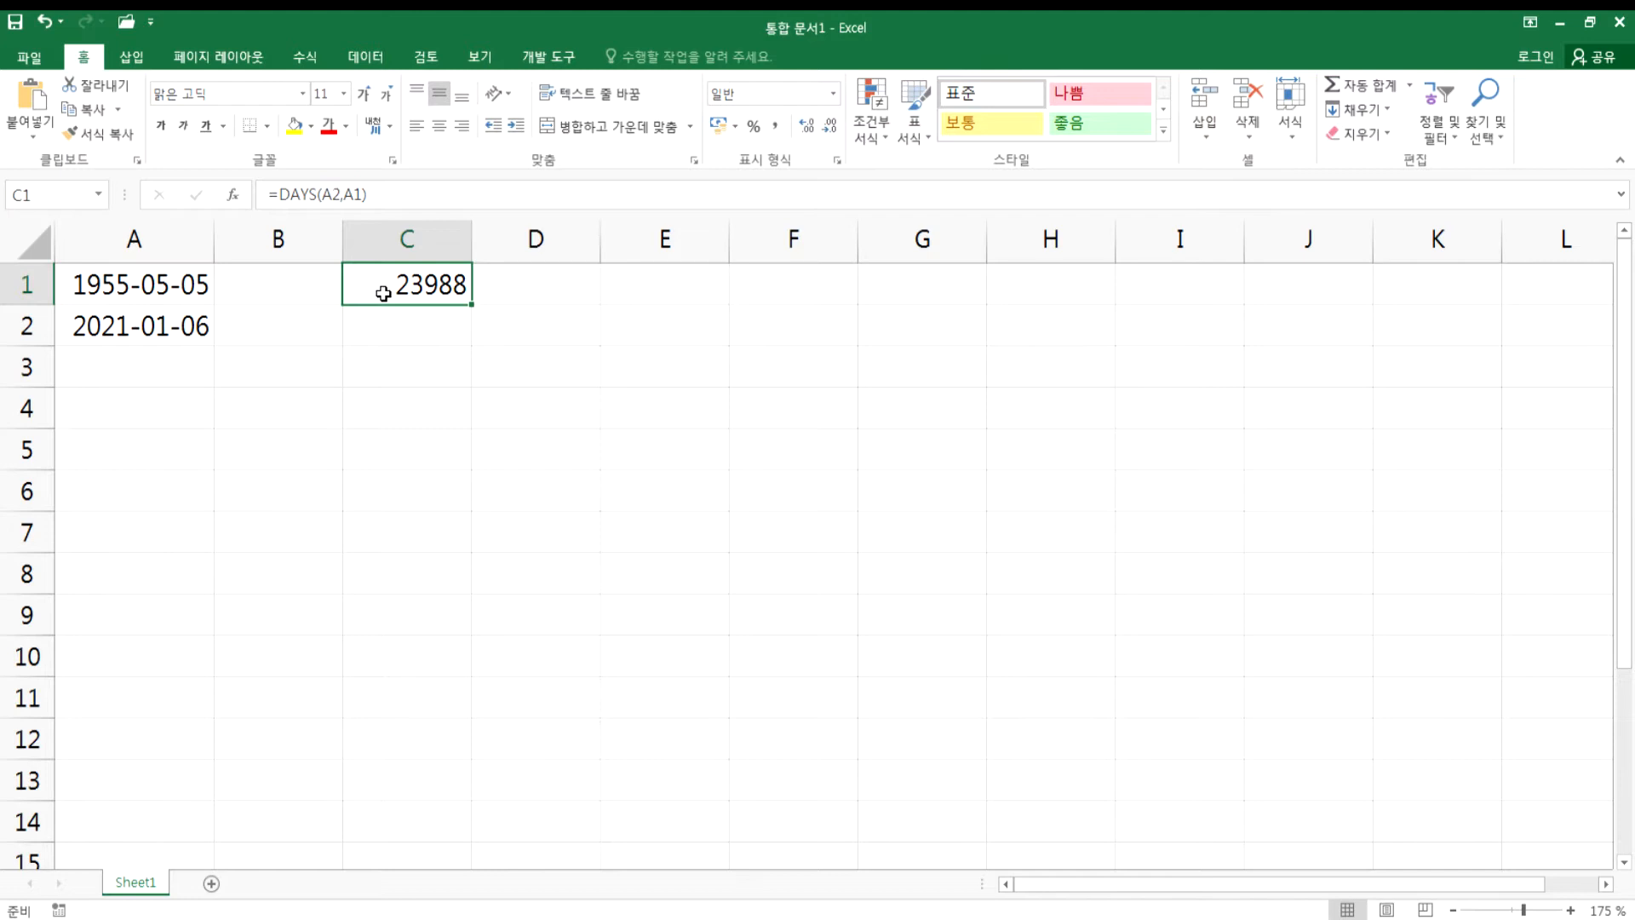
pyautogui.click(100, 290)
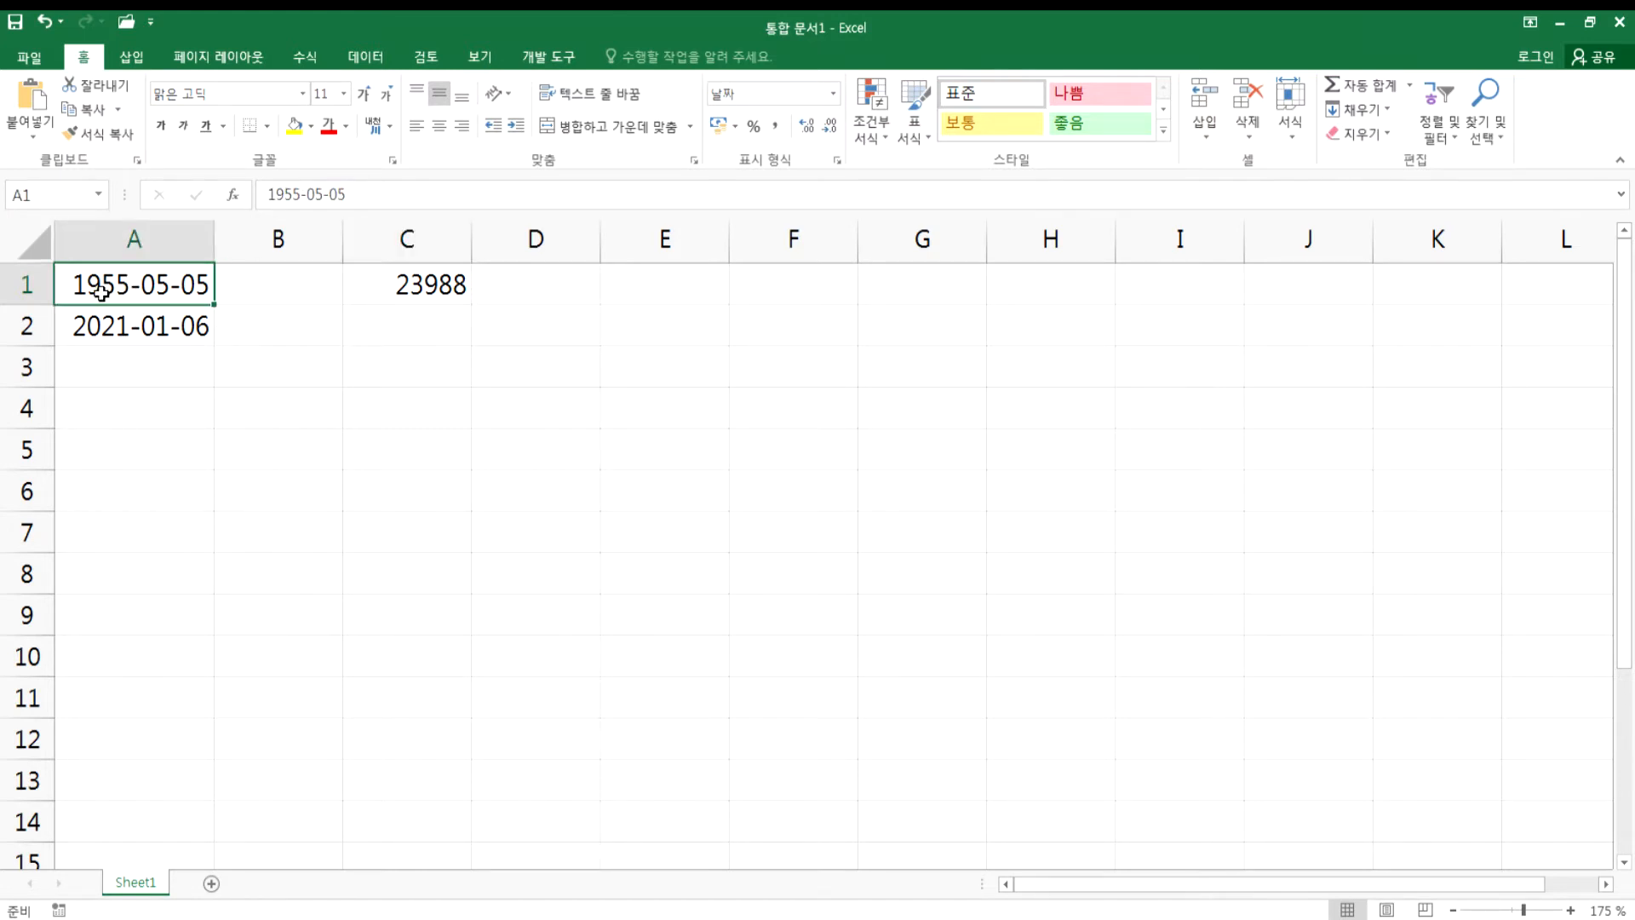
pyautogui.click(111, 328)
pyautogui.click(127, 294)
pyautogui.write('19')
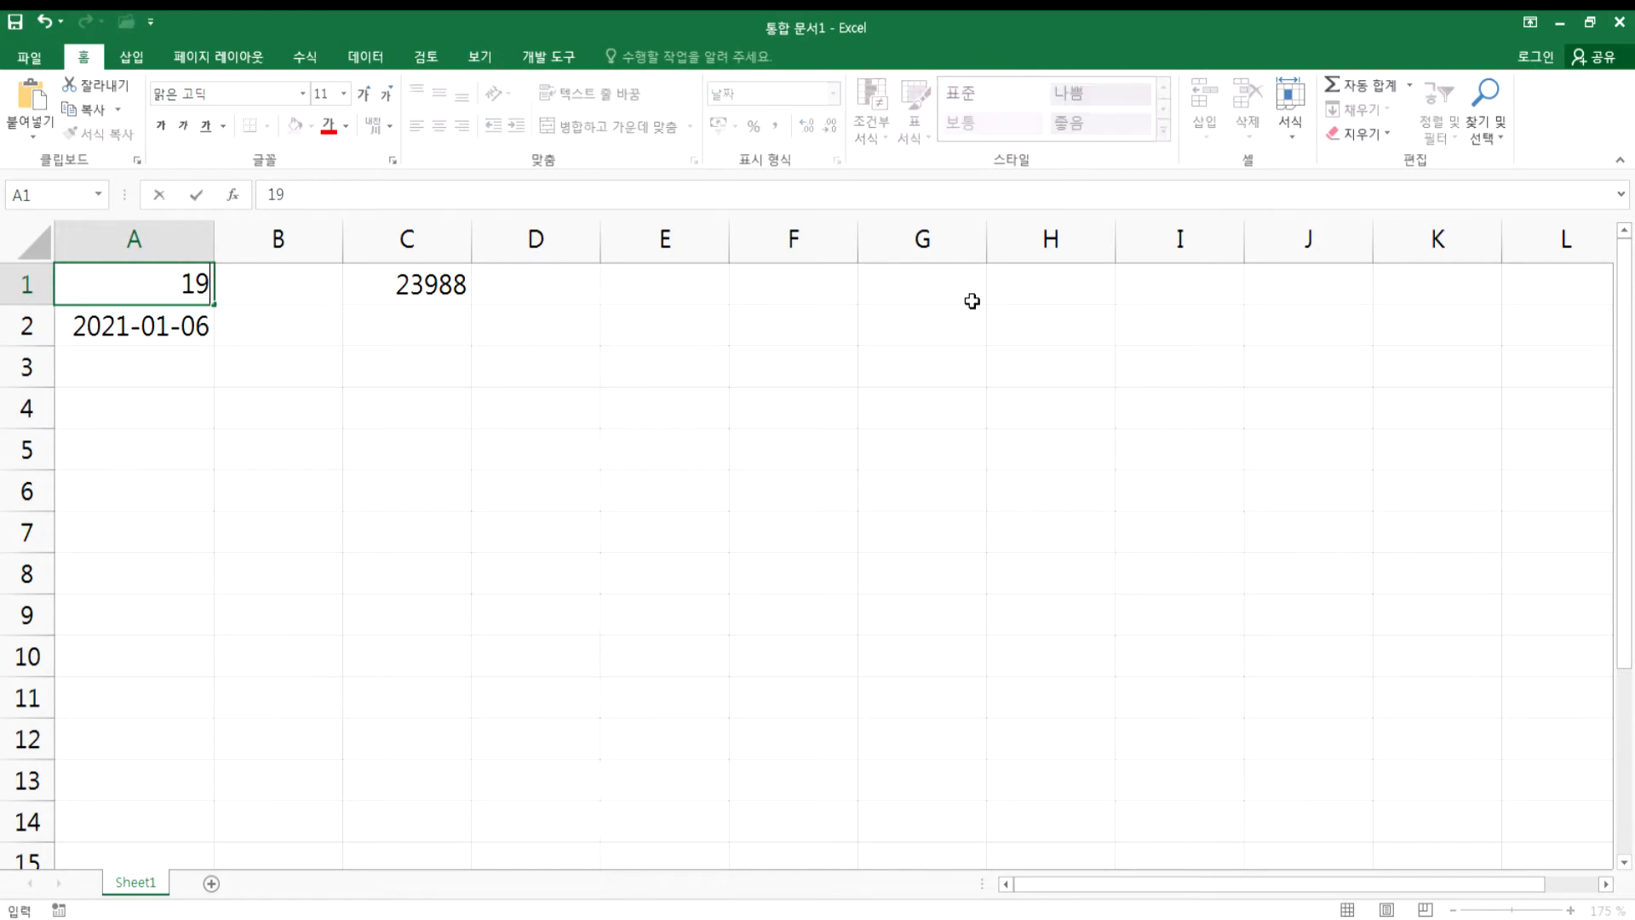
pyautogui.write('50-06-25')
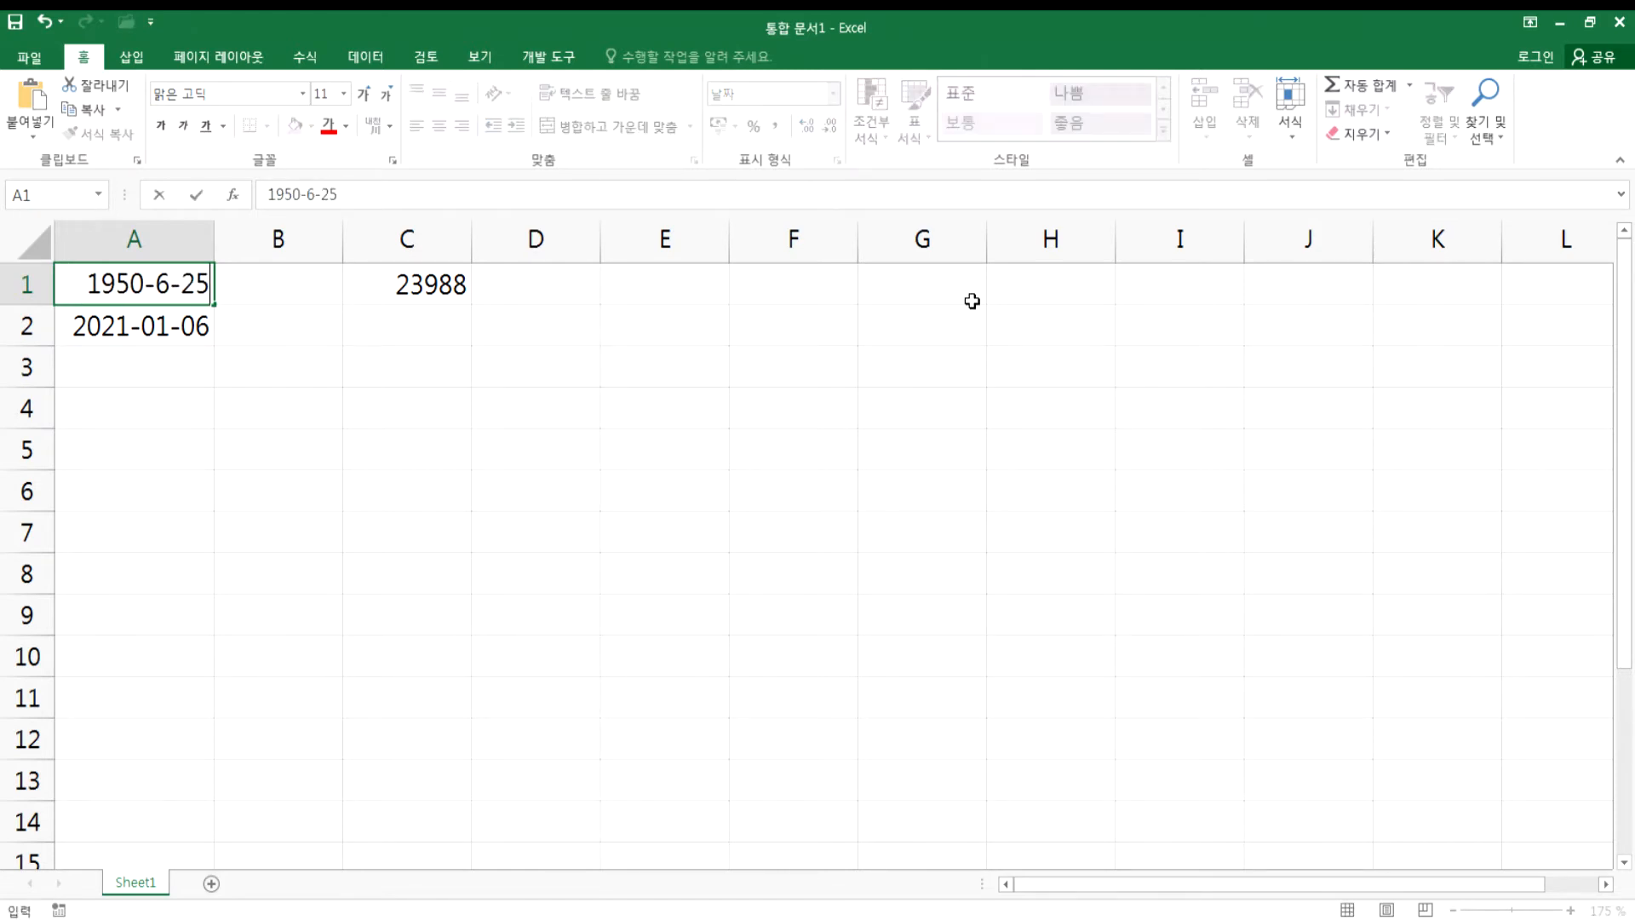
pyautogui.press('Return')
pyautogui.press('Up')
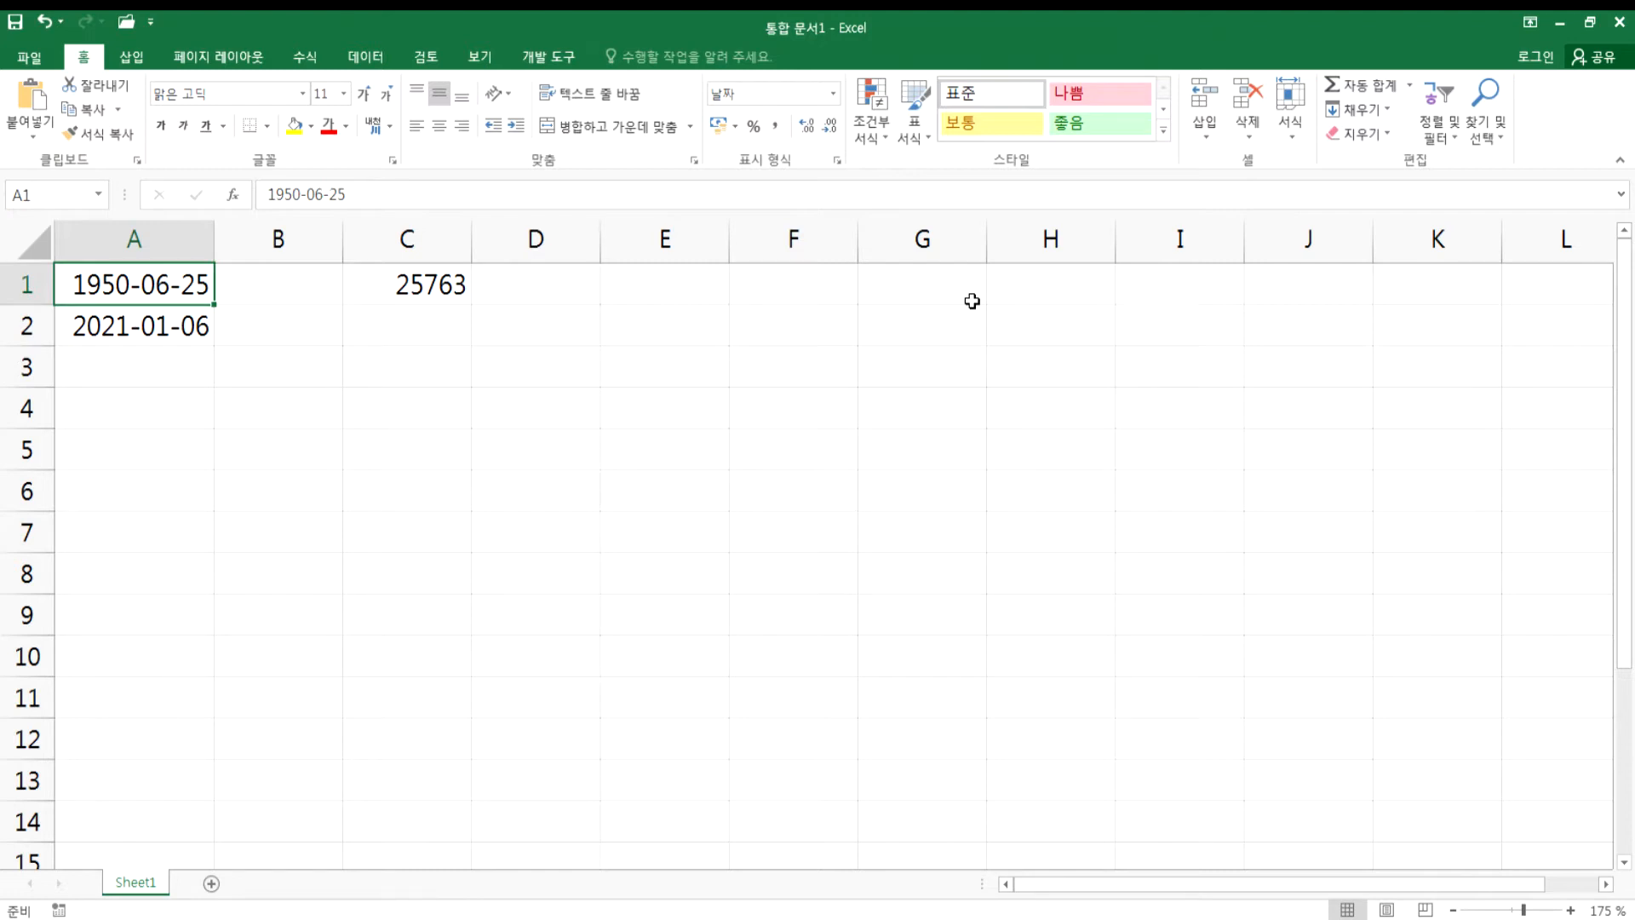
pyautogui.press('Right')
pyautogui.press('Right')
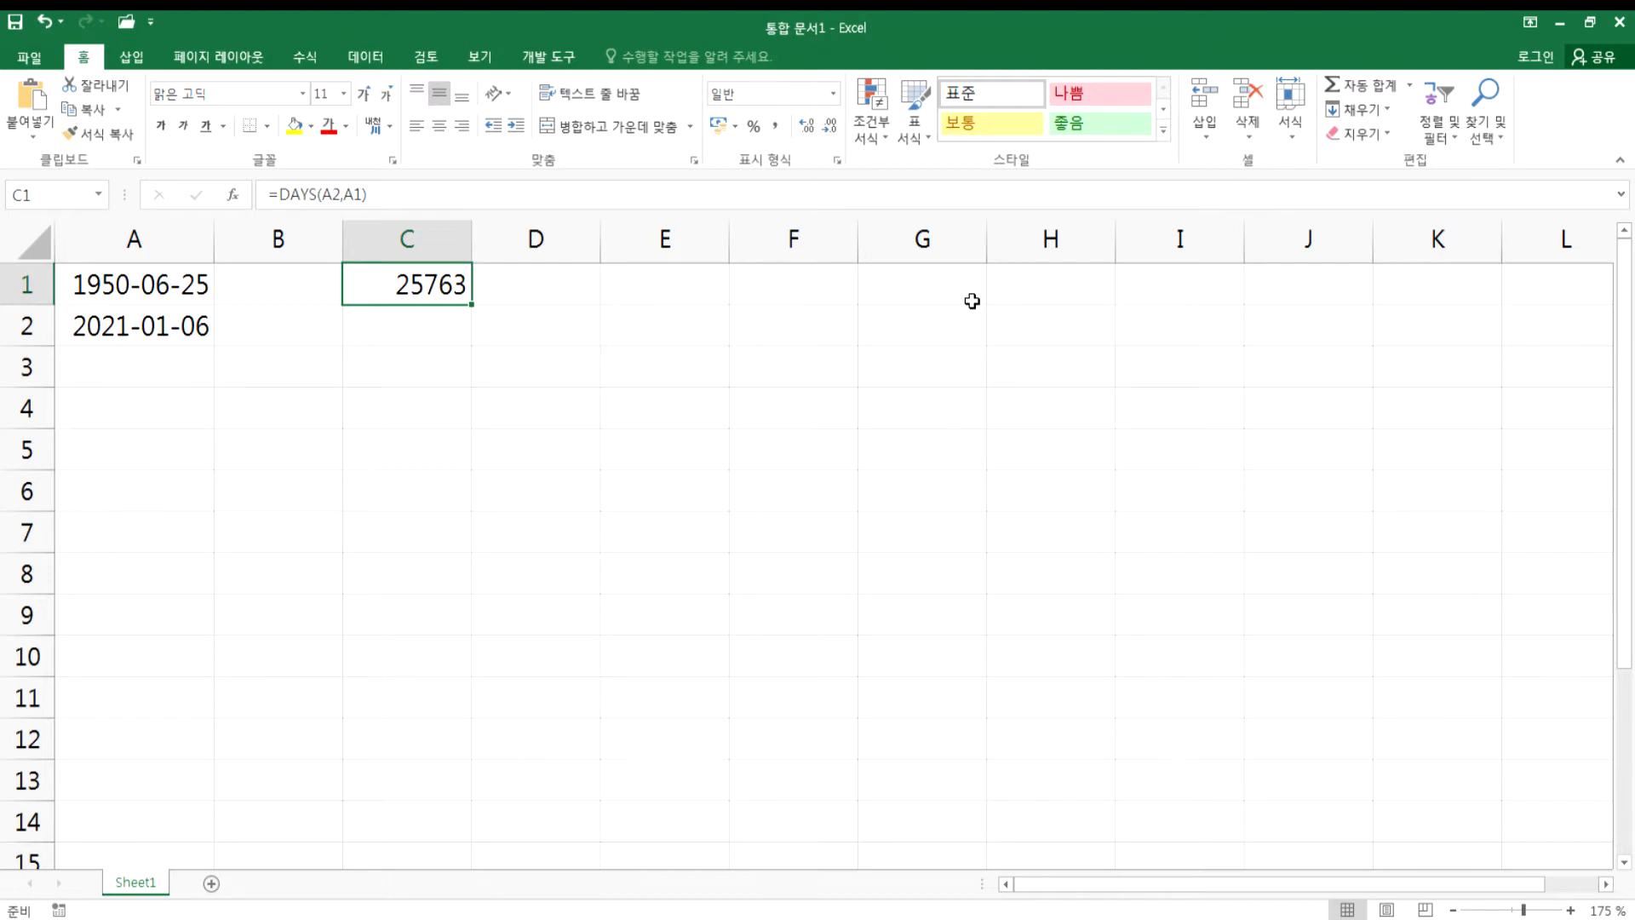
pyautogui.press('F2')
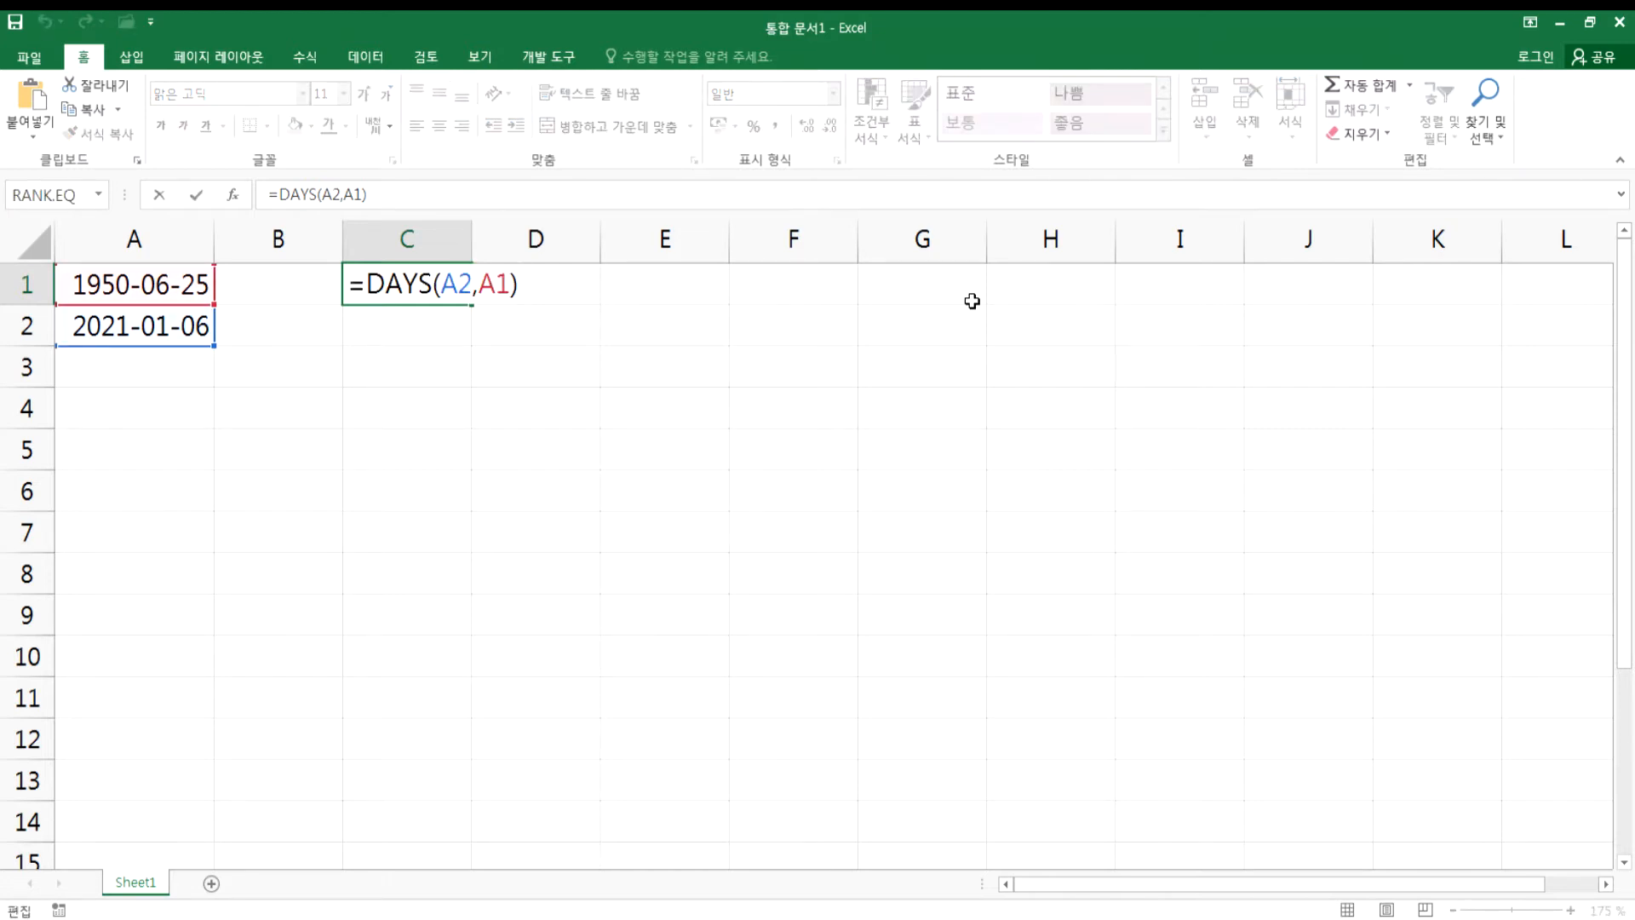
pyautogui.hotkey('ctrl', 'Return')
pyautogui.press('Down')
# - Add the note =DAYS(끝 날짜, 시작 날짜) : 두 날짜 below the YEAR example in Notepad
pyautogui.hotkey('alt', 'Tab')
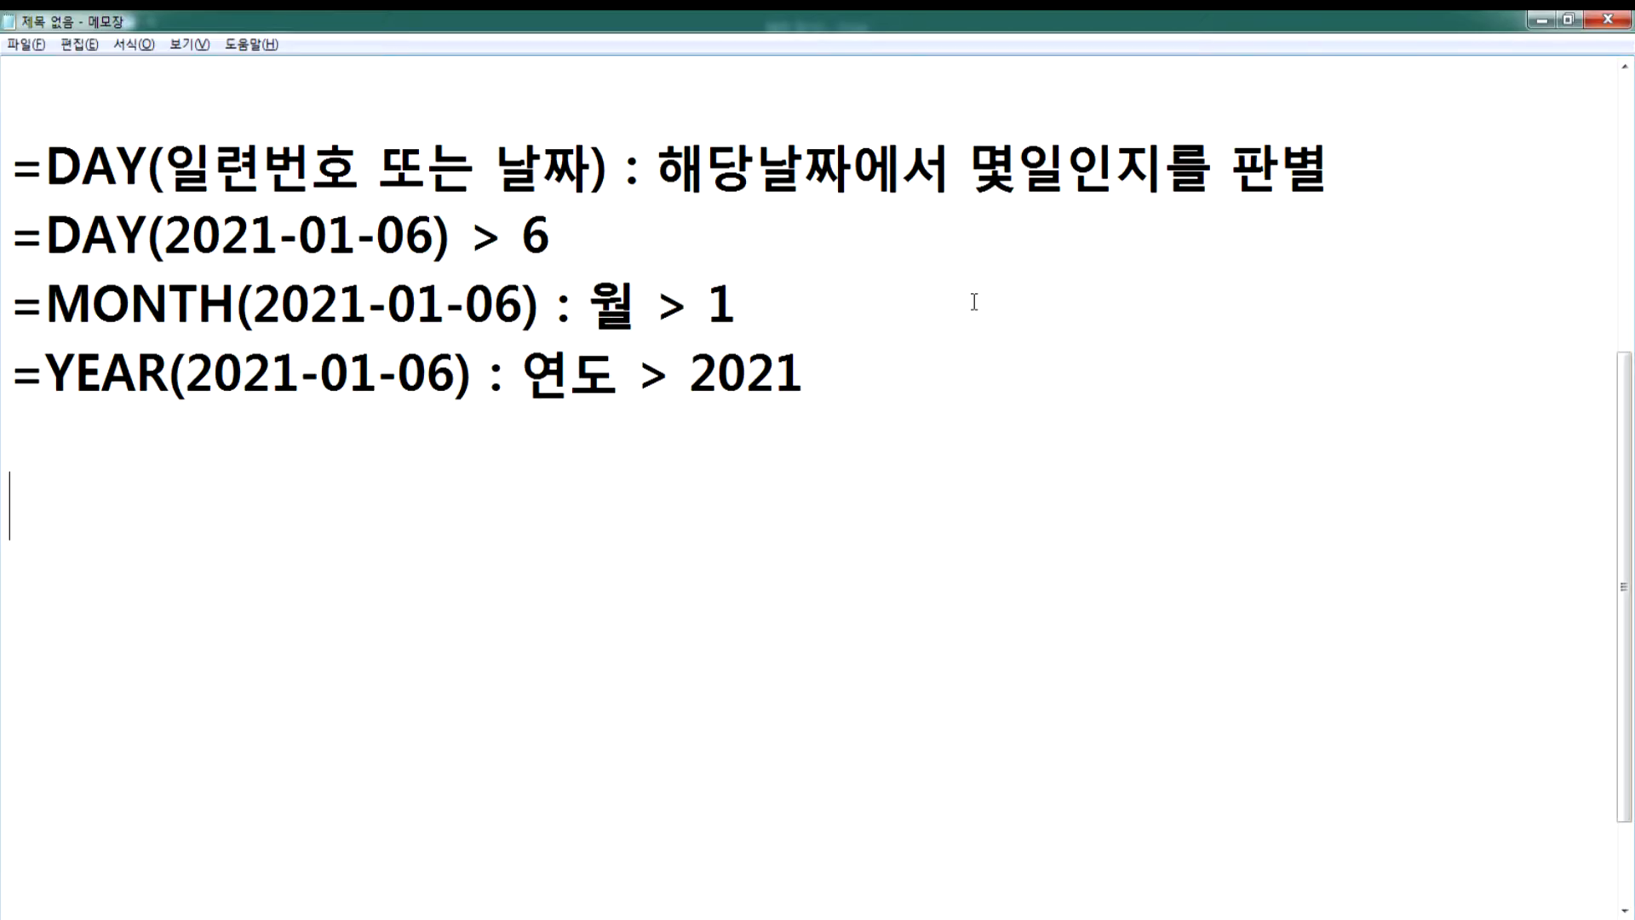
pyautogui.write('=DAYS')
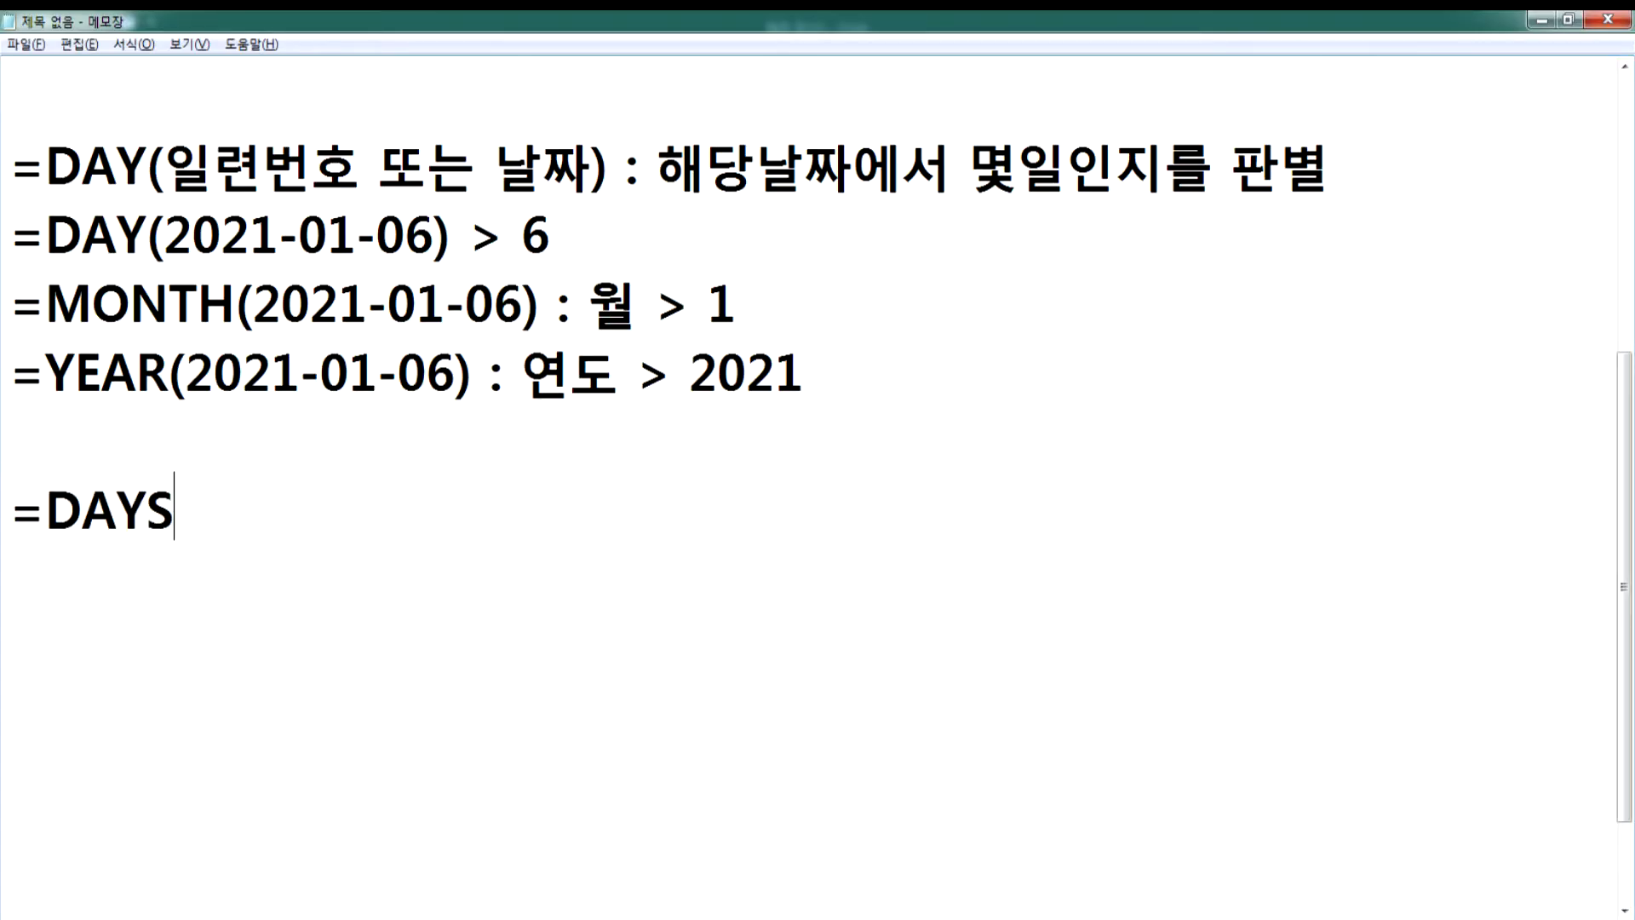
pyautogui.write('(')
pyautogui.write('끝 날짜')
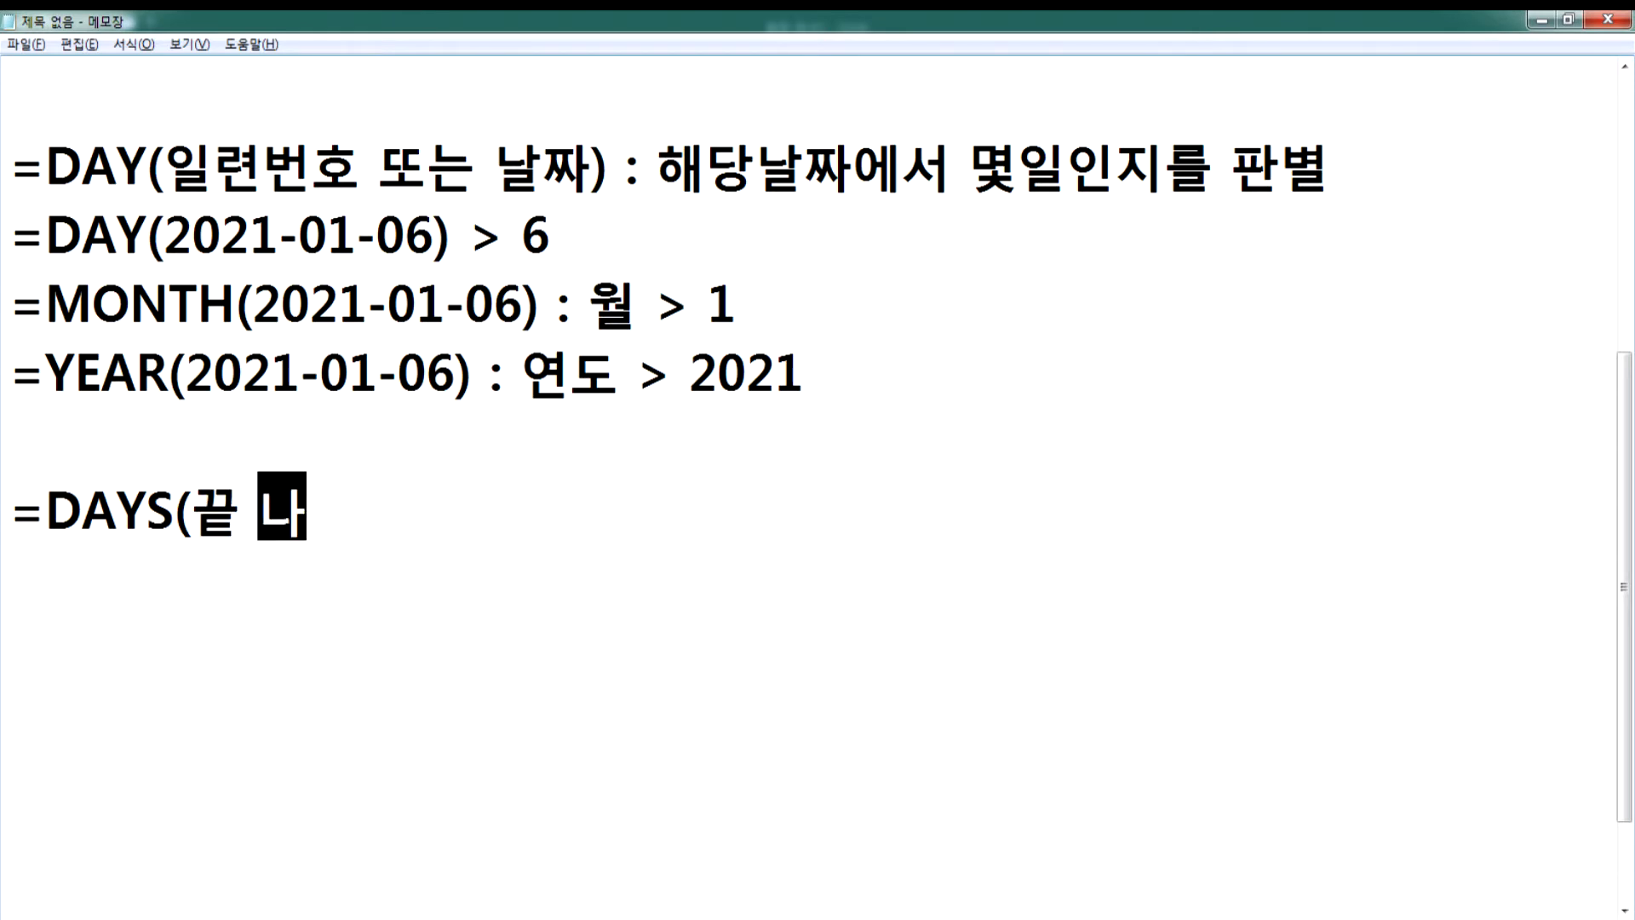
pyautogui.write(', 시')
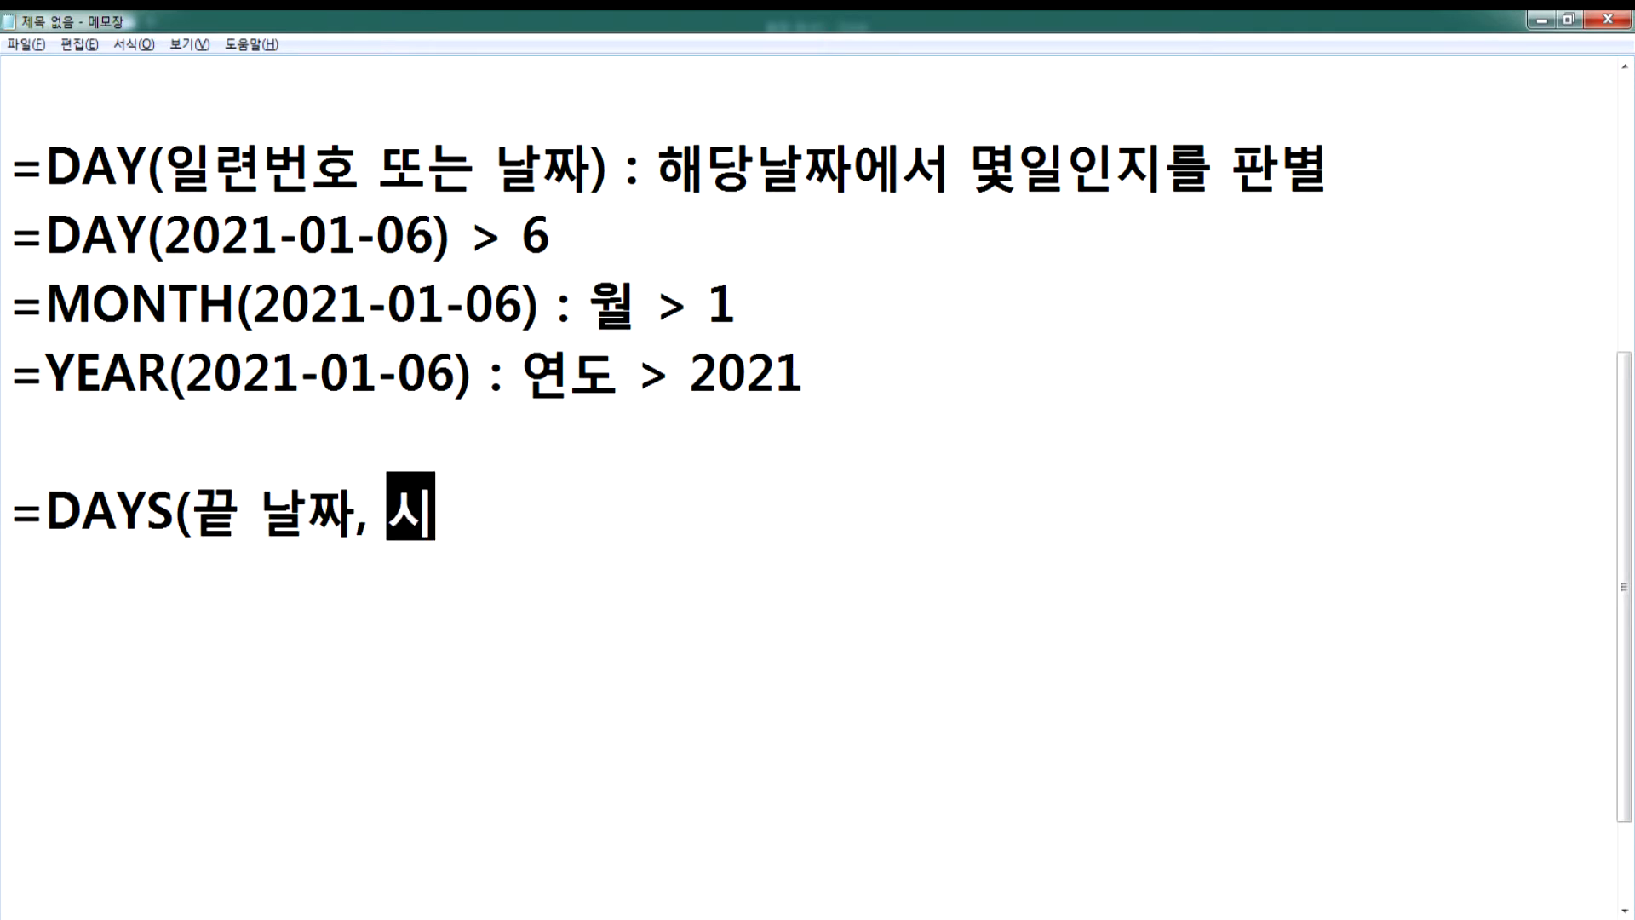
pyautogui.write('작 날짜) : 두 날')
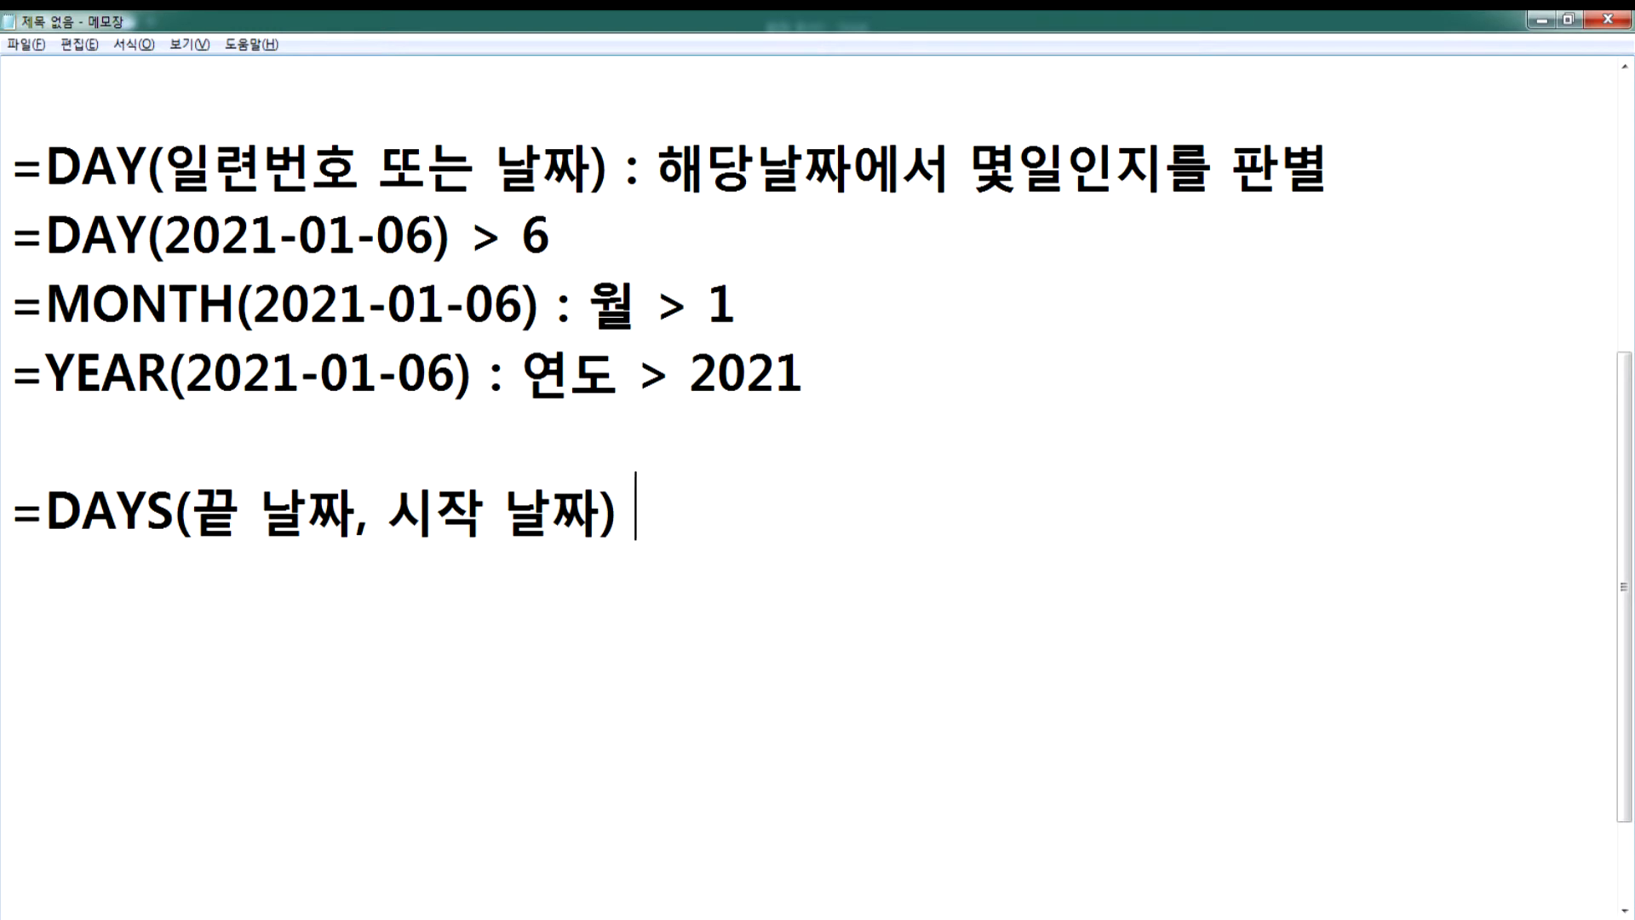
pyautogui.write('짜')
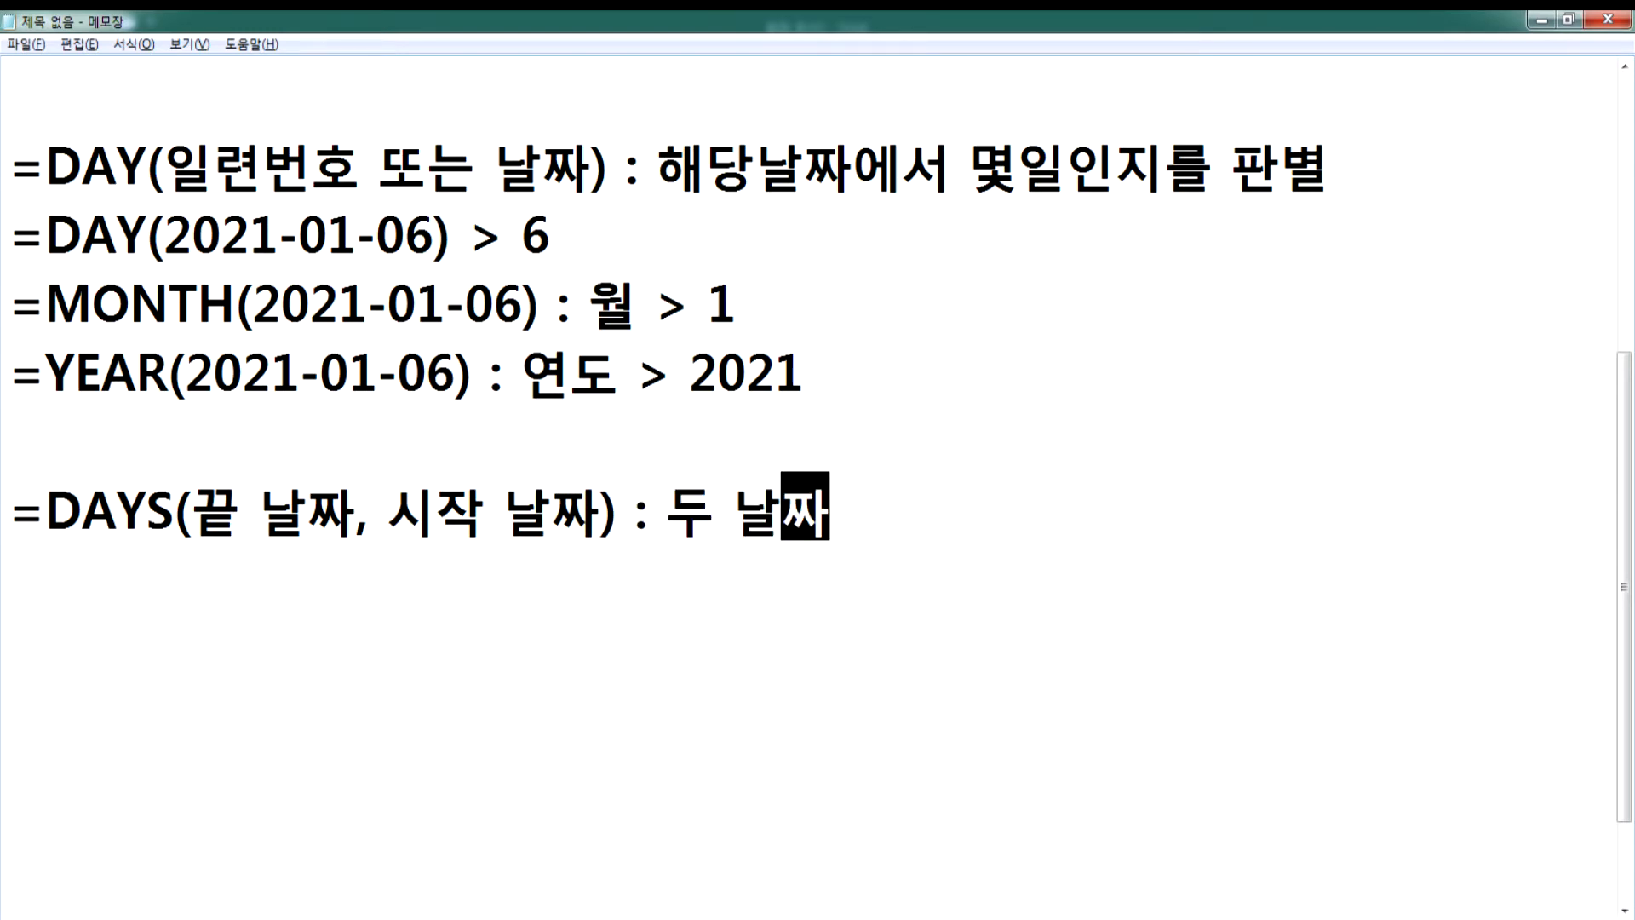
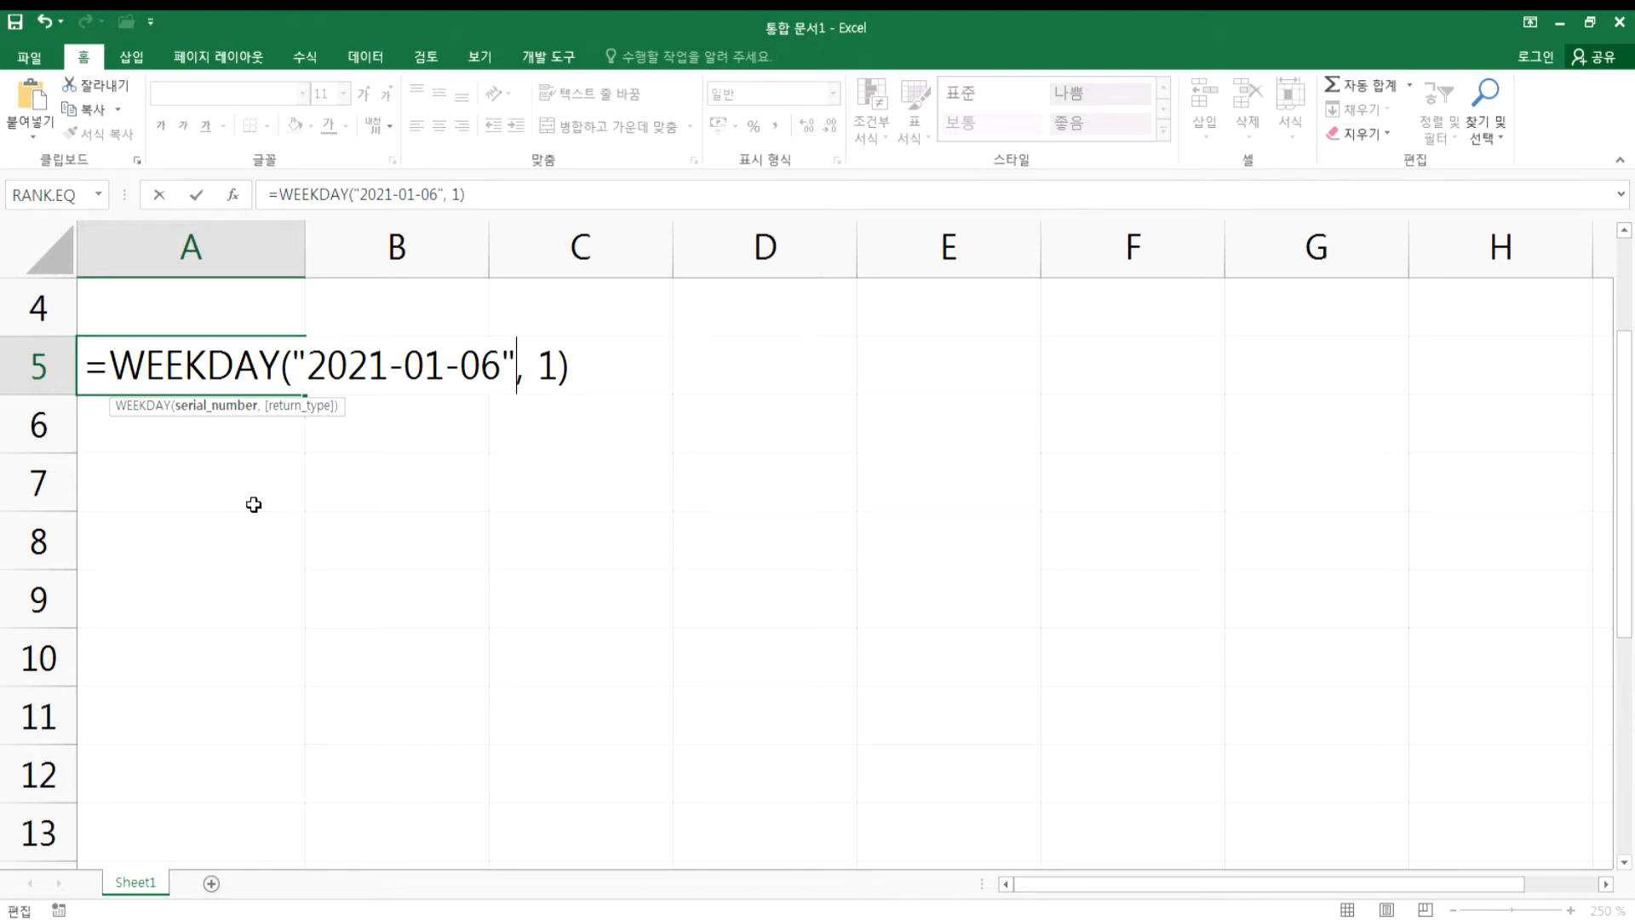
# - Commit =WEEKDAY("2021-01-06", 1) in A5, which returns 4, and reopen it for editing
pyautogui.press('Return')
pyautogui.press('Up')
pyautogui.press('F2')
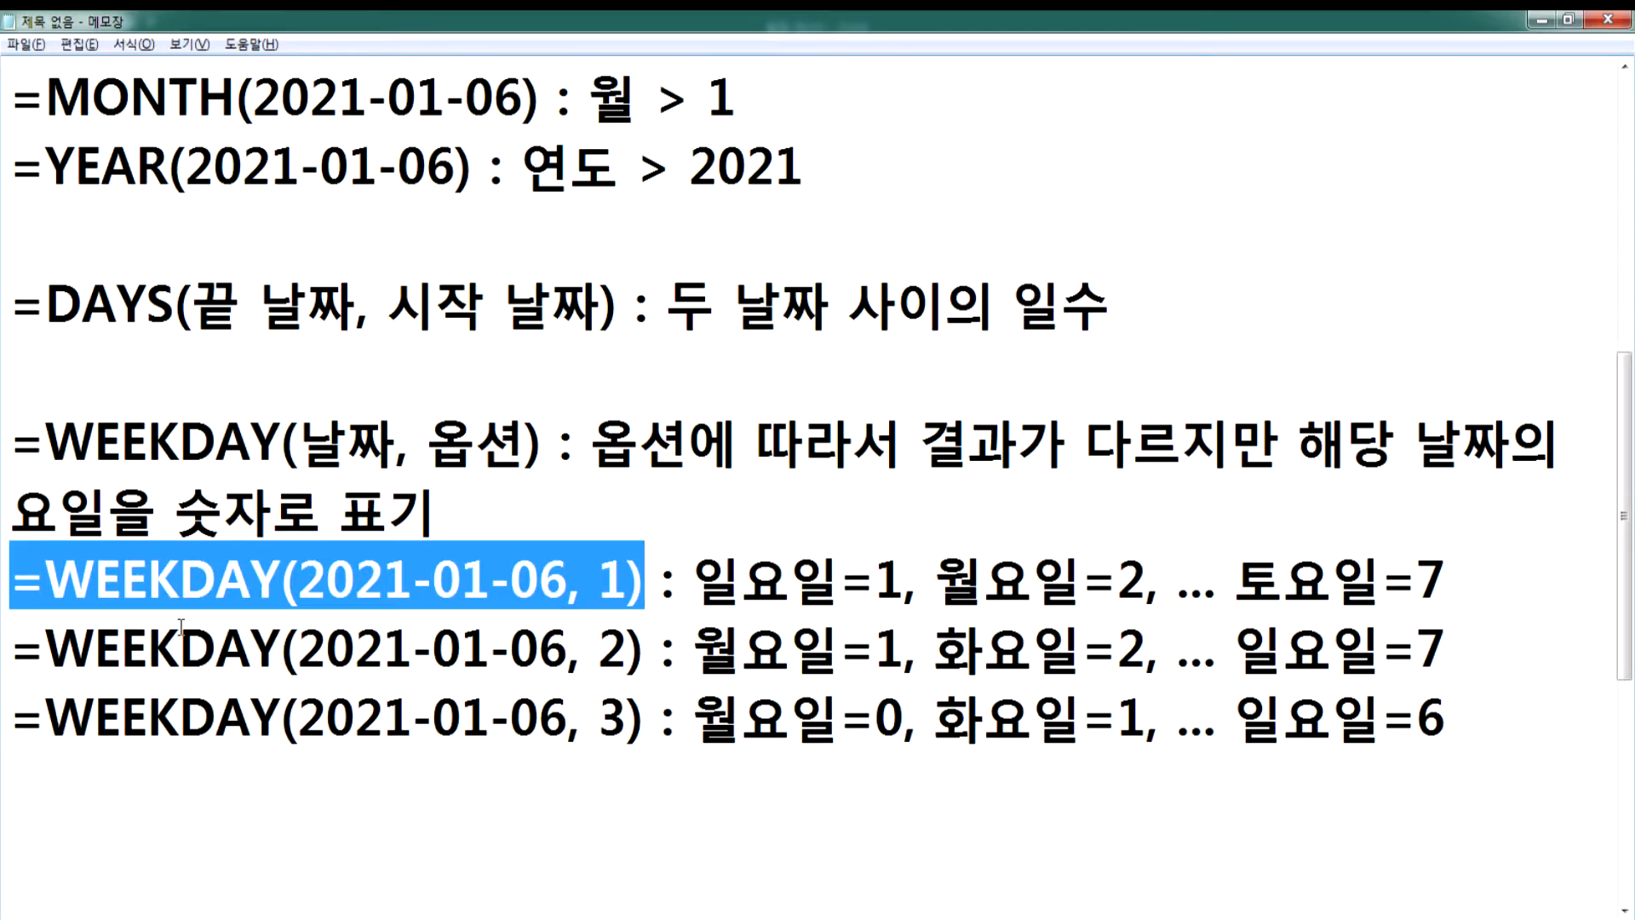
# - In Notepad, wrap 2021-01-06 in quotation marks on the three WEEKDAY example lines
pyautogui.click(308, 581)
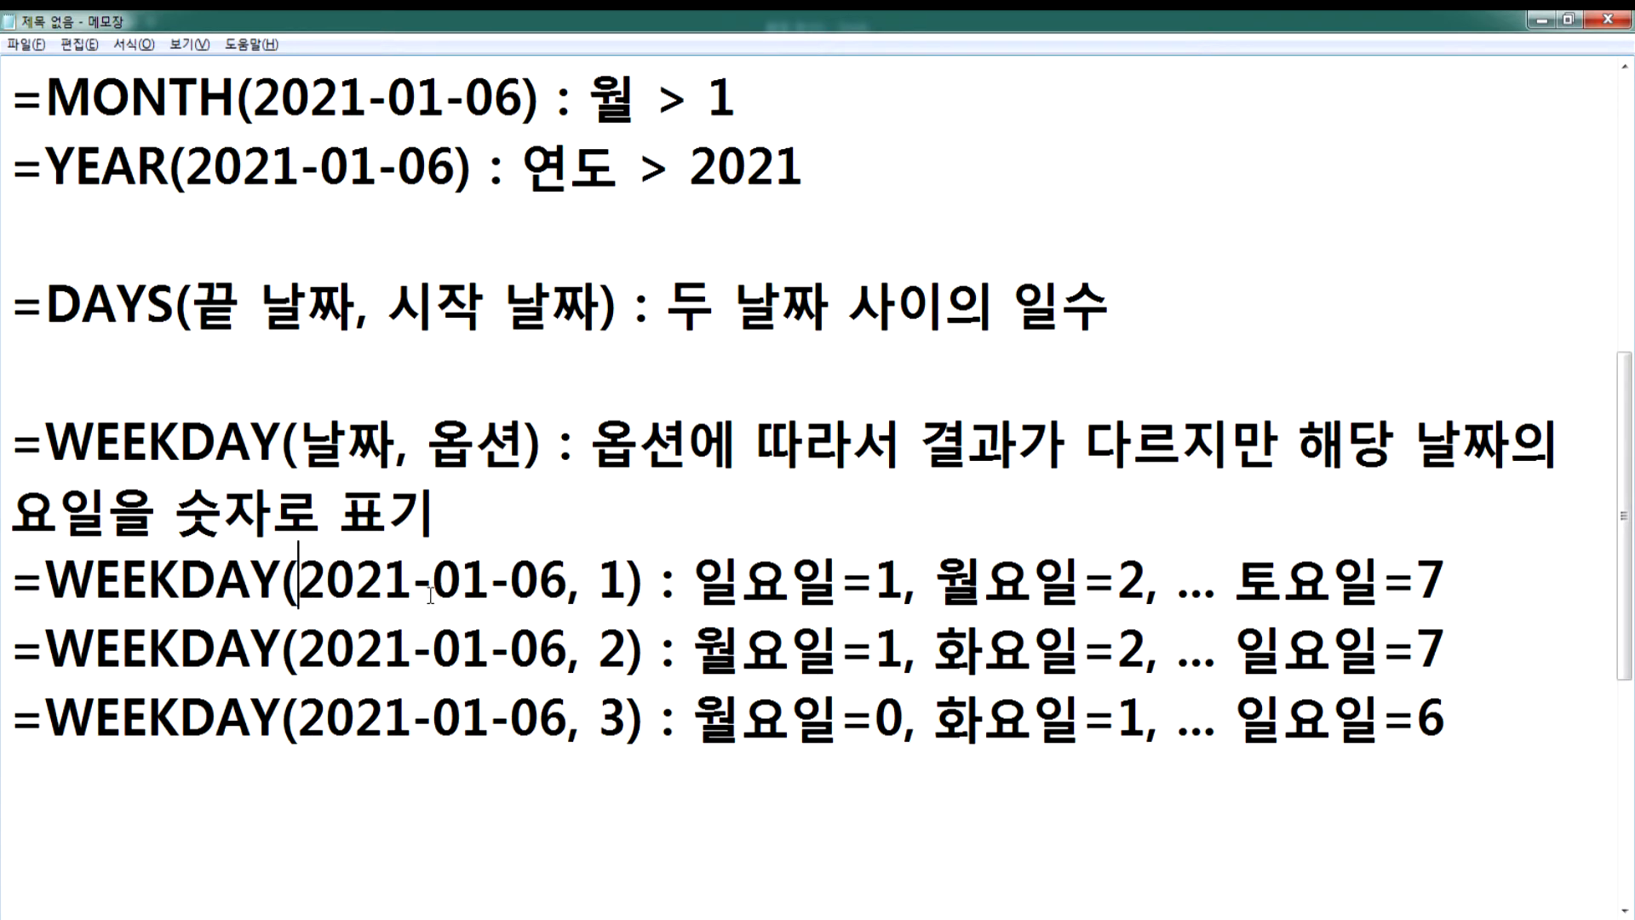
pyautogui.moveTo(566, 581); pyautogui.dragTo(297, 587)
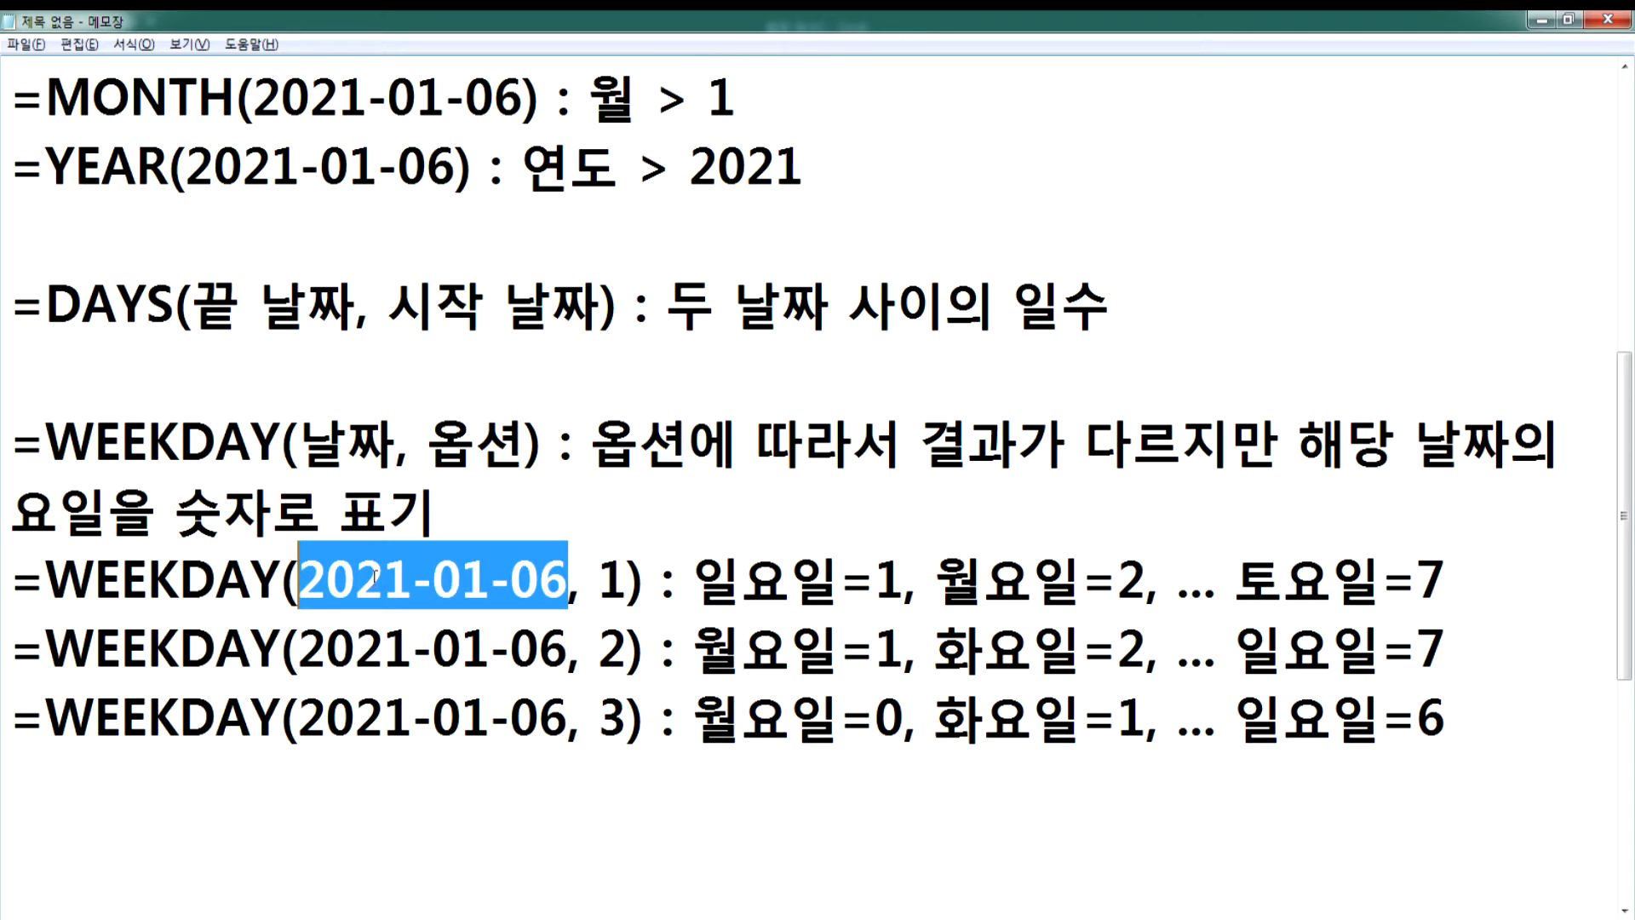
pyautogui.click(292, 587)
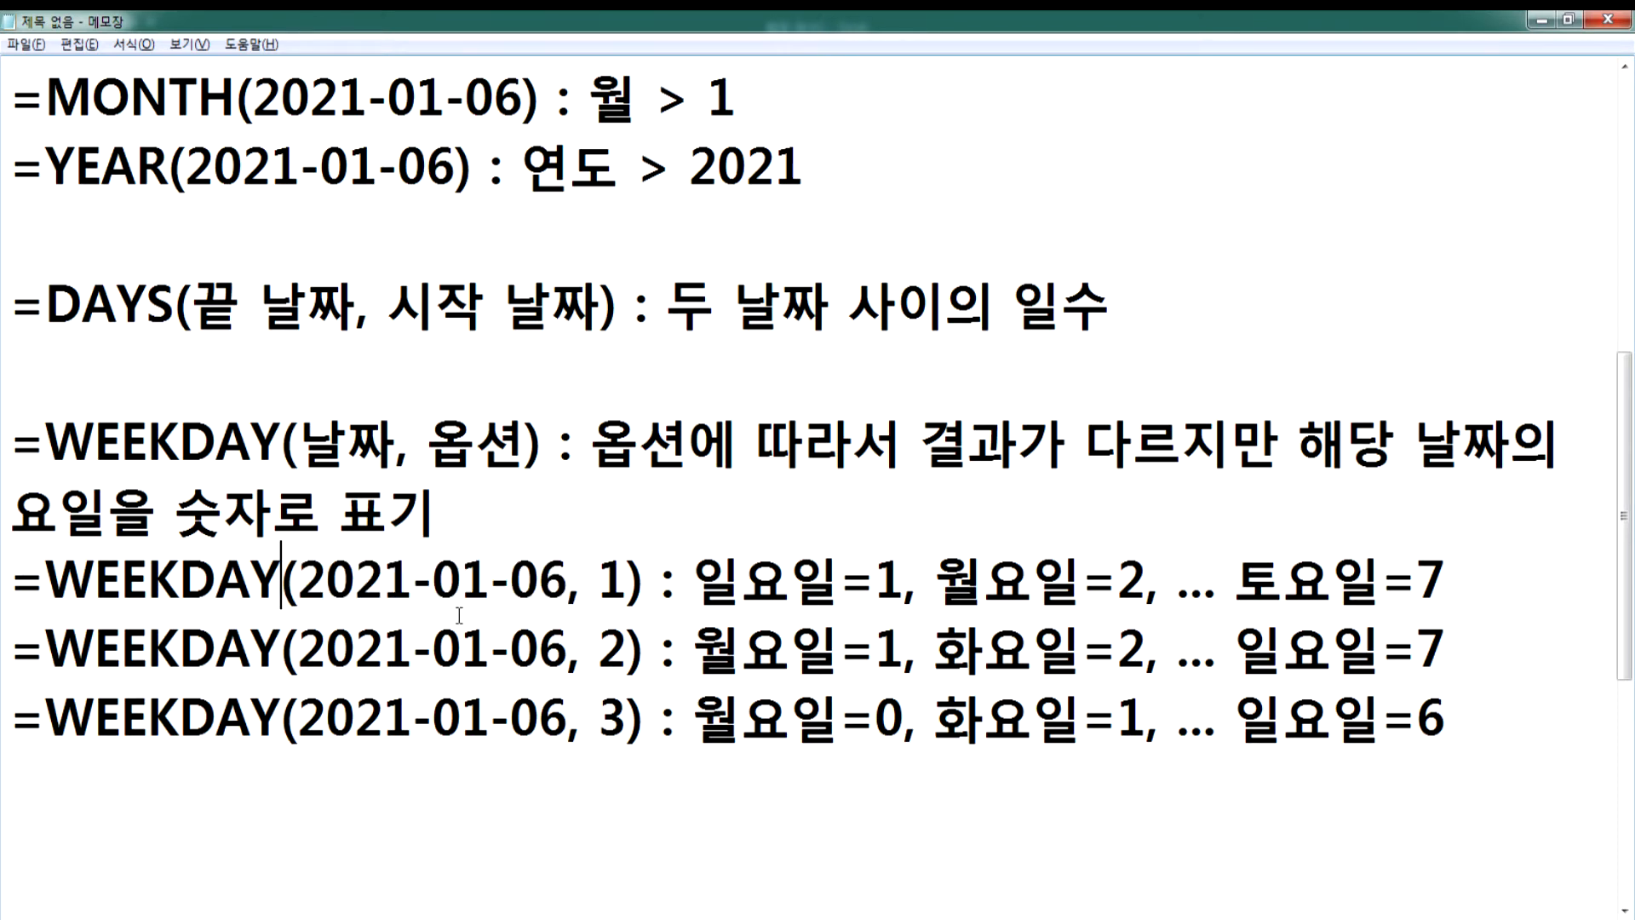
pyautogui.write('"')
pyautogui.press('Down')
pyautogui.press('Left')
pyautogui.write('"')
pyautogui.press('Down')
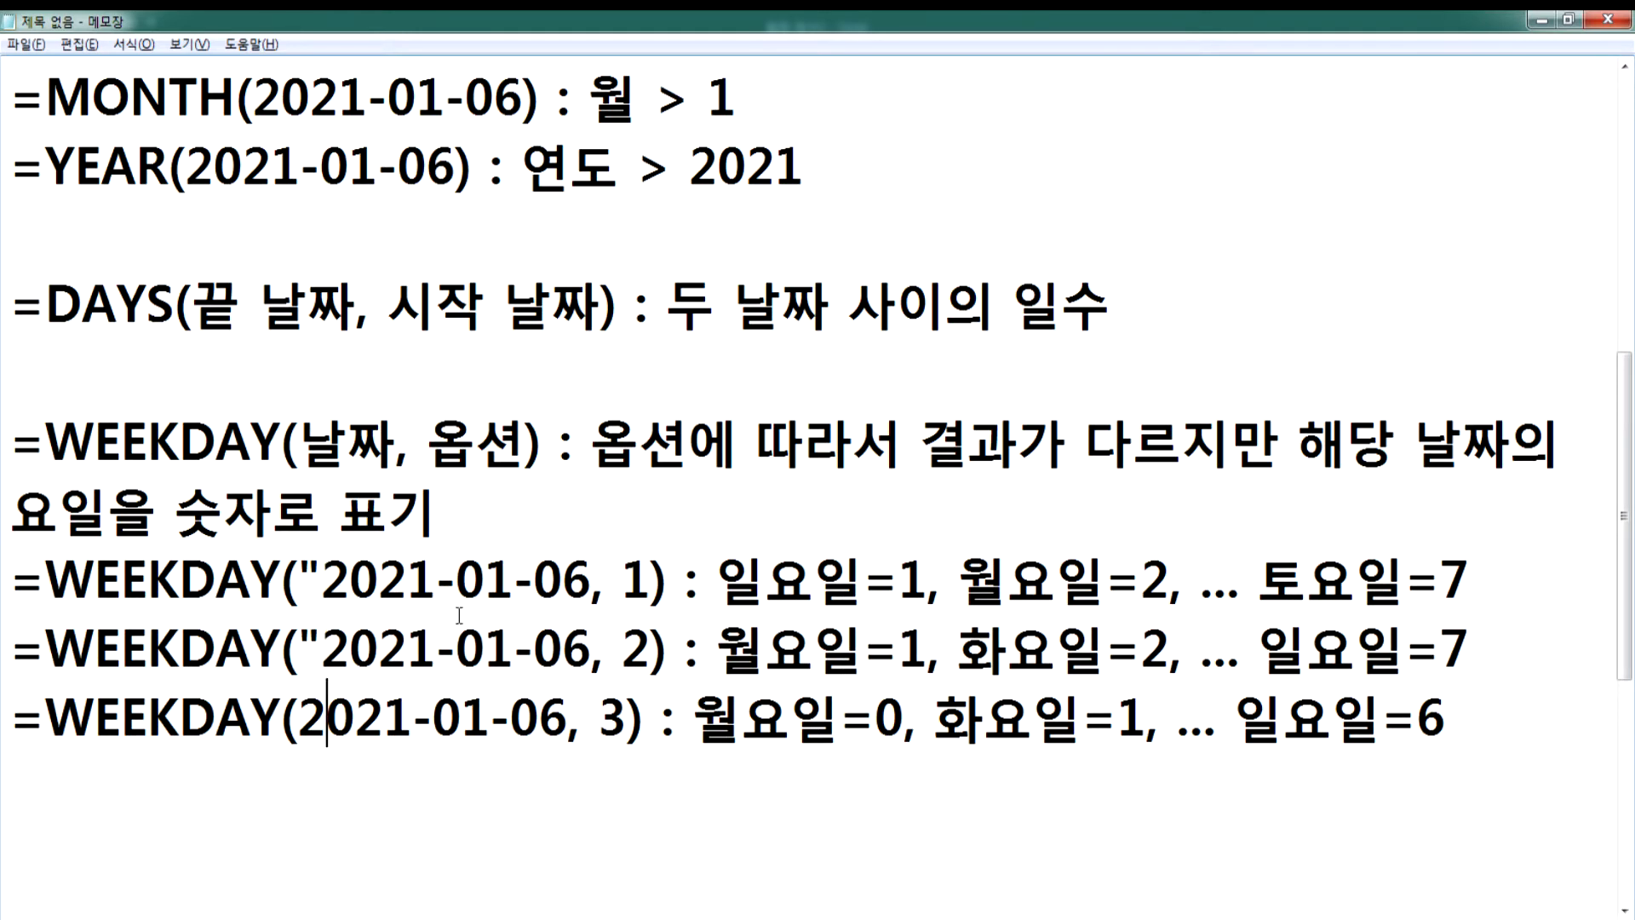
pyautogui.press('Left')
pyautogui.write('"')
pyautogui.press('Right')
pyautogui.press('Right')
pyautogui.press('Right')
pyautogui.press('Right')
pyautogui.press('Right')
pyautogui.press('Right')
pyautogui.press('Right')
pyautogui.press('Right')
pyautogui.press('Right')
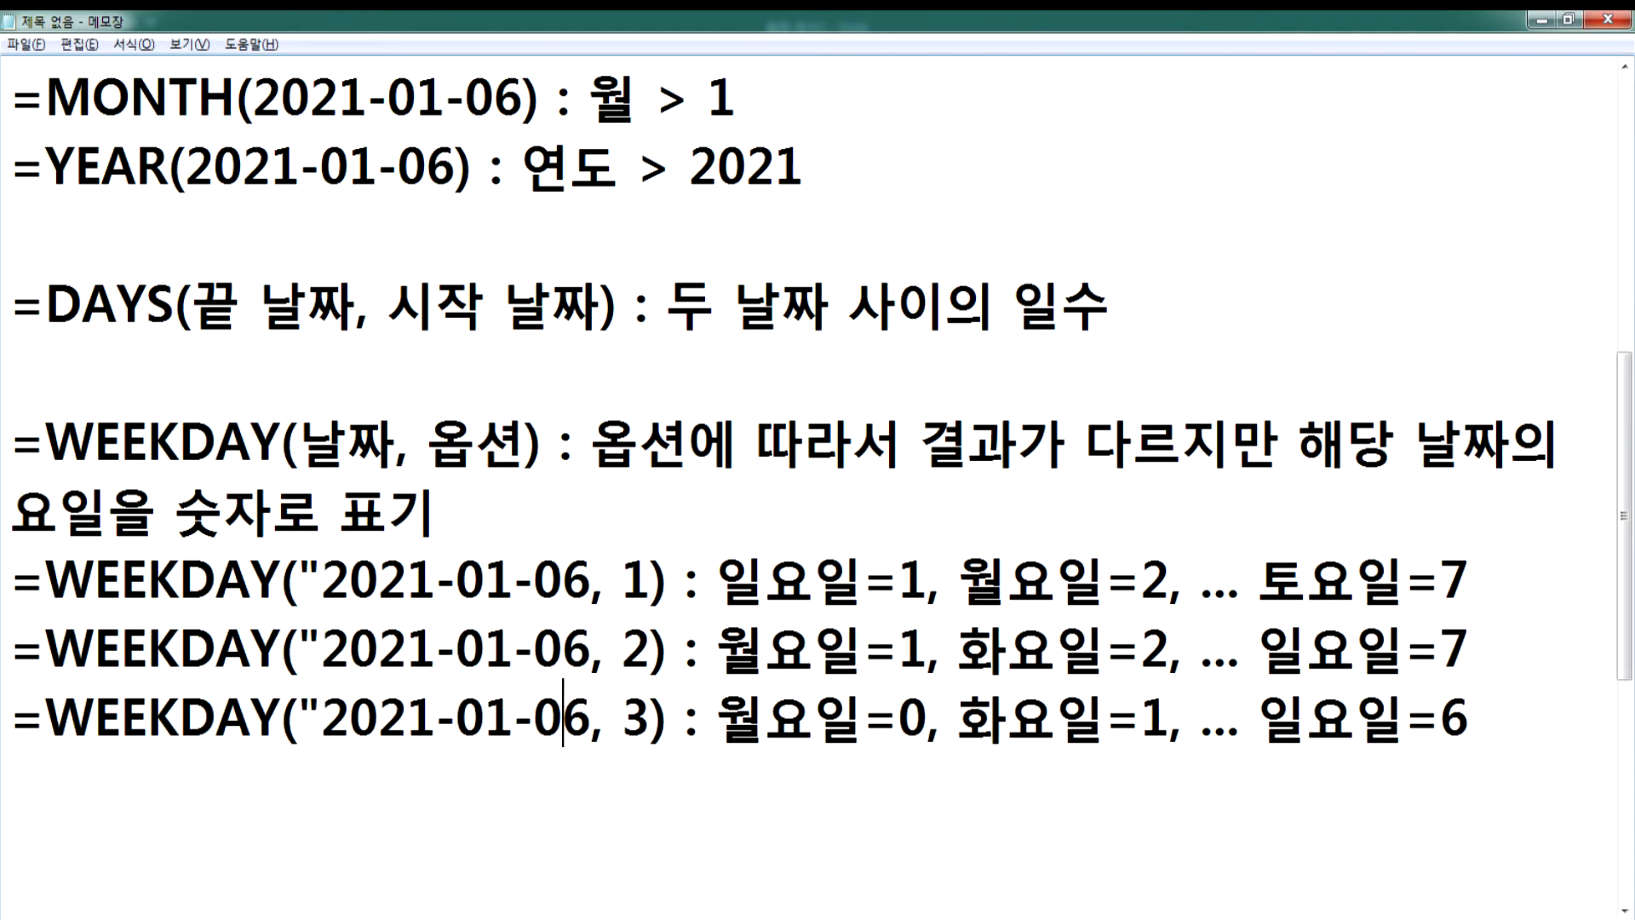
pyautogui.press('Right')
pyautogui.write('"')
pyautogui.press('Up')
pyautogui.press('Left')
pyautogui.press('Left')
pyautogui.write('"')
pyautogui.press('Up')
# - Add quotation marks around 2021-01-06 in the DAY, MONTH and YEAR example lines
pyautogui.press('Left')
pyautogui.press('Left')
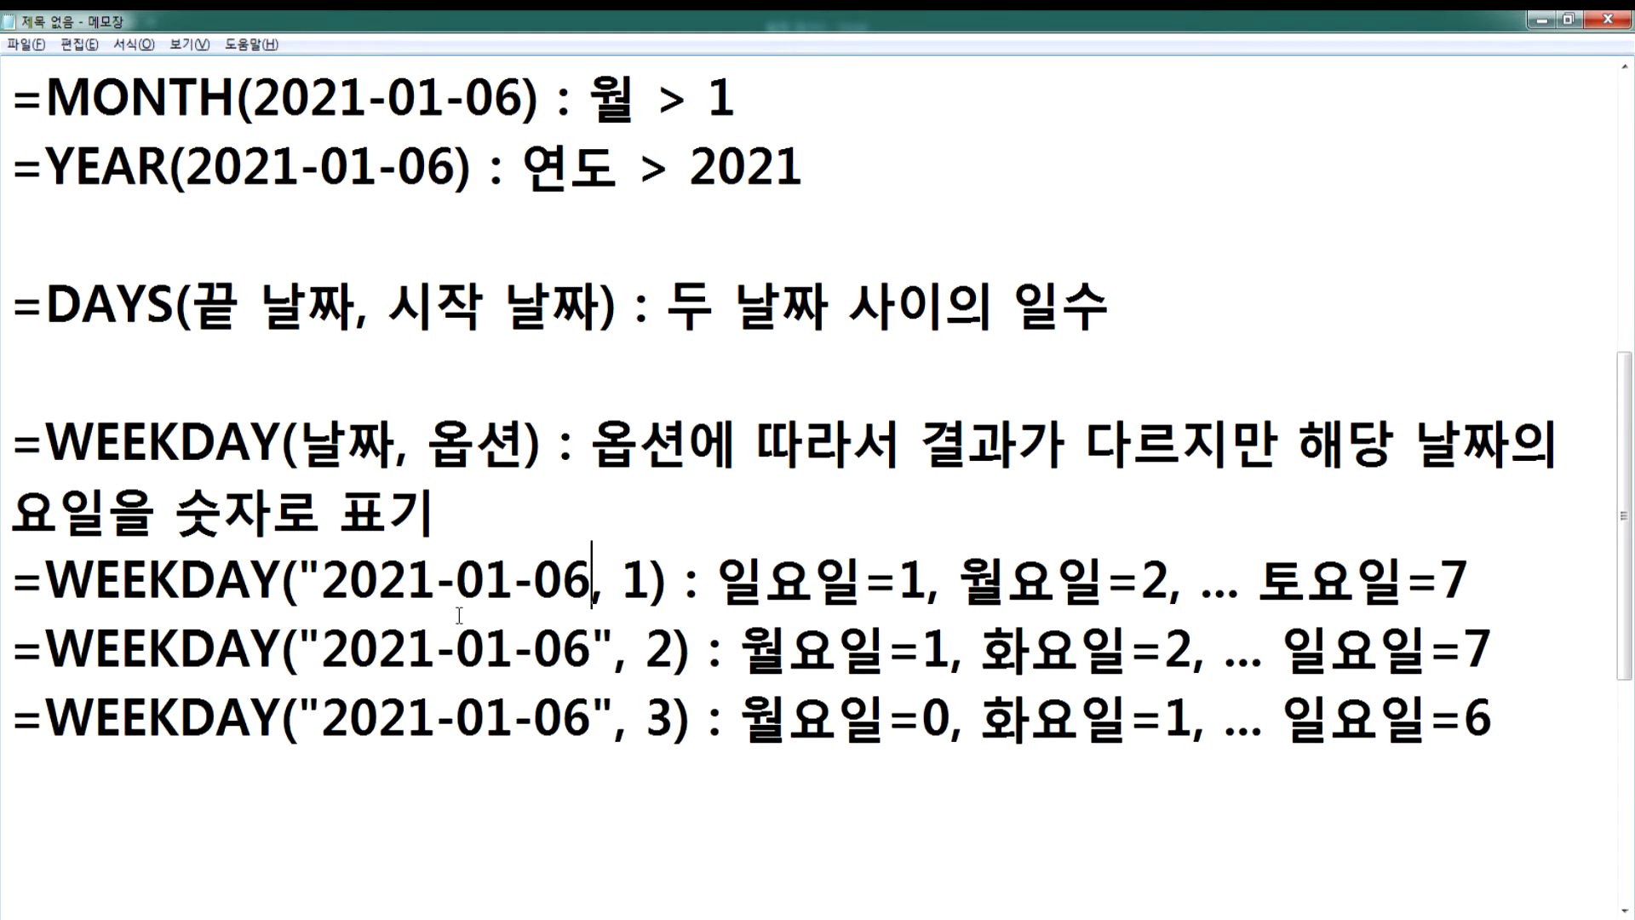
pyautogui.write('"')
pyautogui.press('Up')
pyautogui.press('Up')
pyautogui.press('Up')
pyautogui.press('Up')
pyautogui.press('Up')
pyautogui.press('Up')
pyautogui.press('Up')
pyautogui.press('Up')
pyautogui.press('Down')
pyautogui.press('Right')
pyautogui.press('Right')
pyautogui.press('Right')
pyautogui.press('Right')
pyautogui.press('Right')
pyautogui.press('Right')
pyautogui.press('Up')
pyautogui.press('Left')
pyautogui.press('Left')
pyautogui.press('Left')
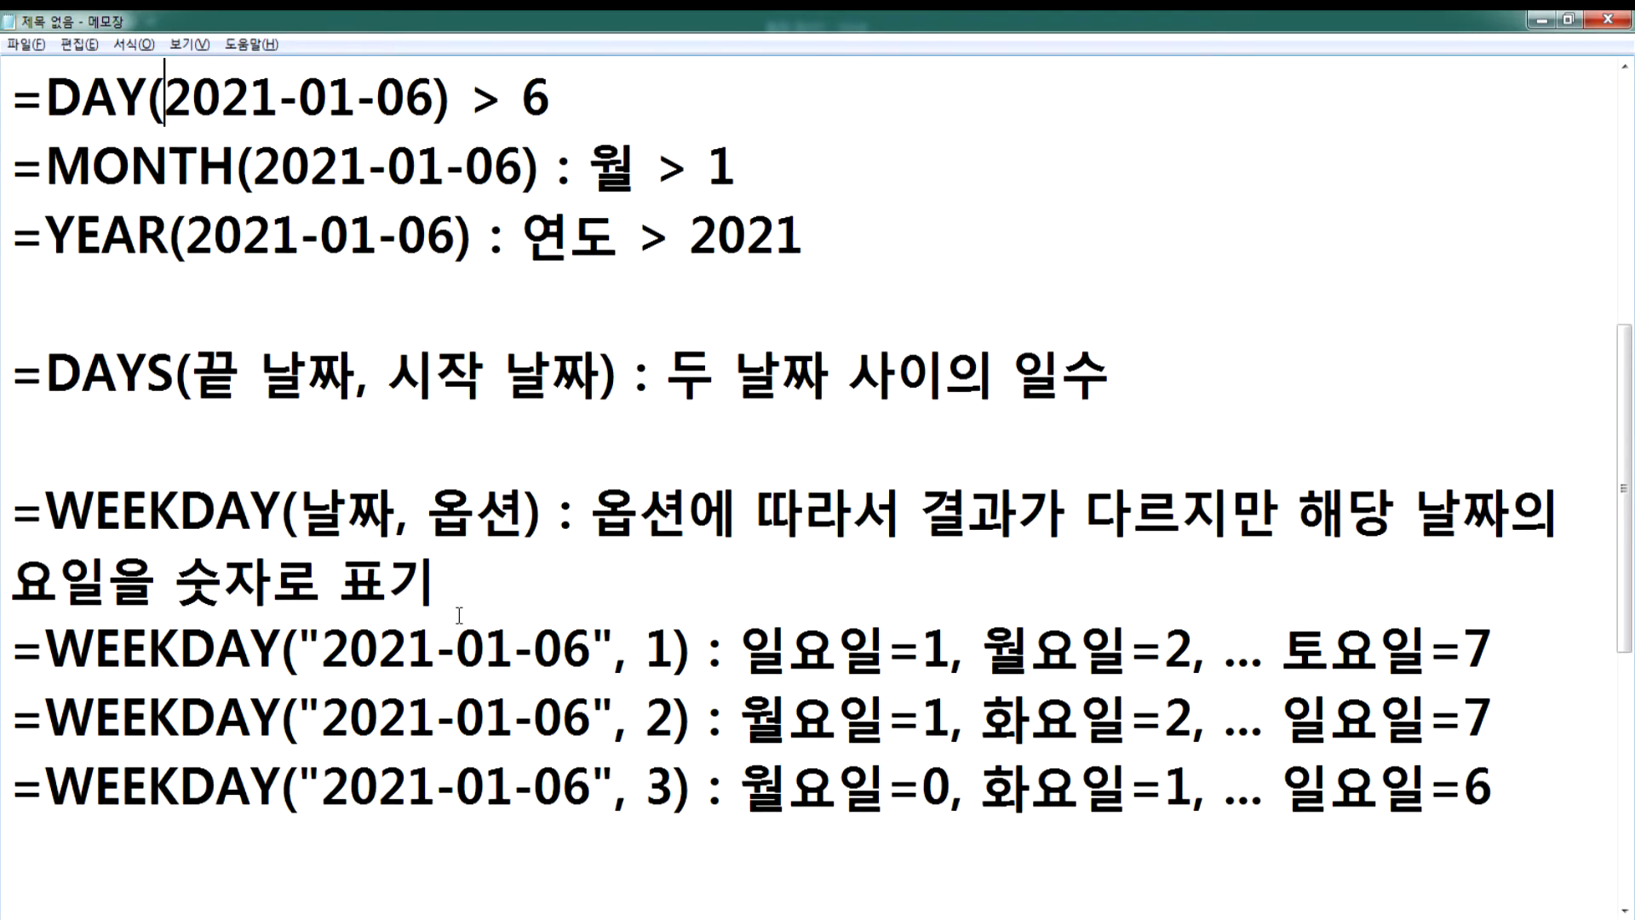
pyautogui.write('"')
pyautogui.press('Right')
pyautogui.press('Right')
pyautogui.press('Right')
pyautogui.press('Right')
pyautogui.press('Right')
pyautogui.press('Right')
pyautogui.press('Right')
pyautogui.press('Right')
pyautogui.press('Right')
pyautogui.press('Right')
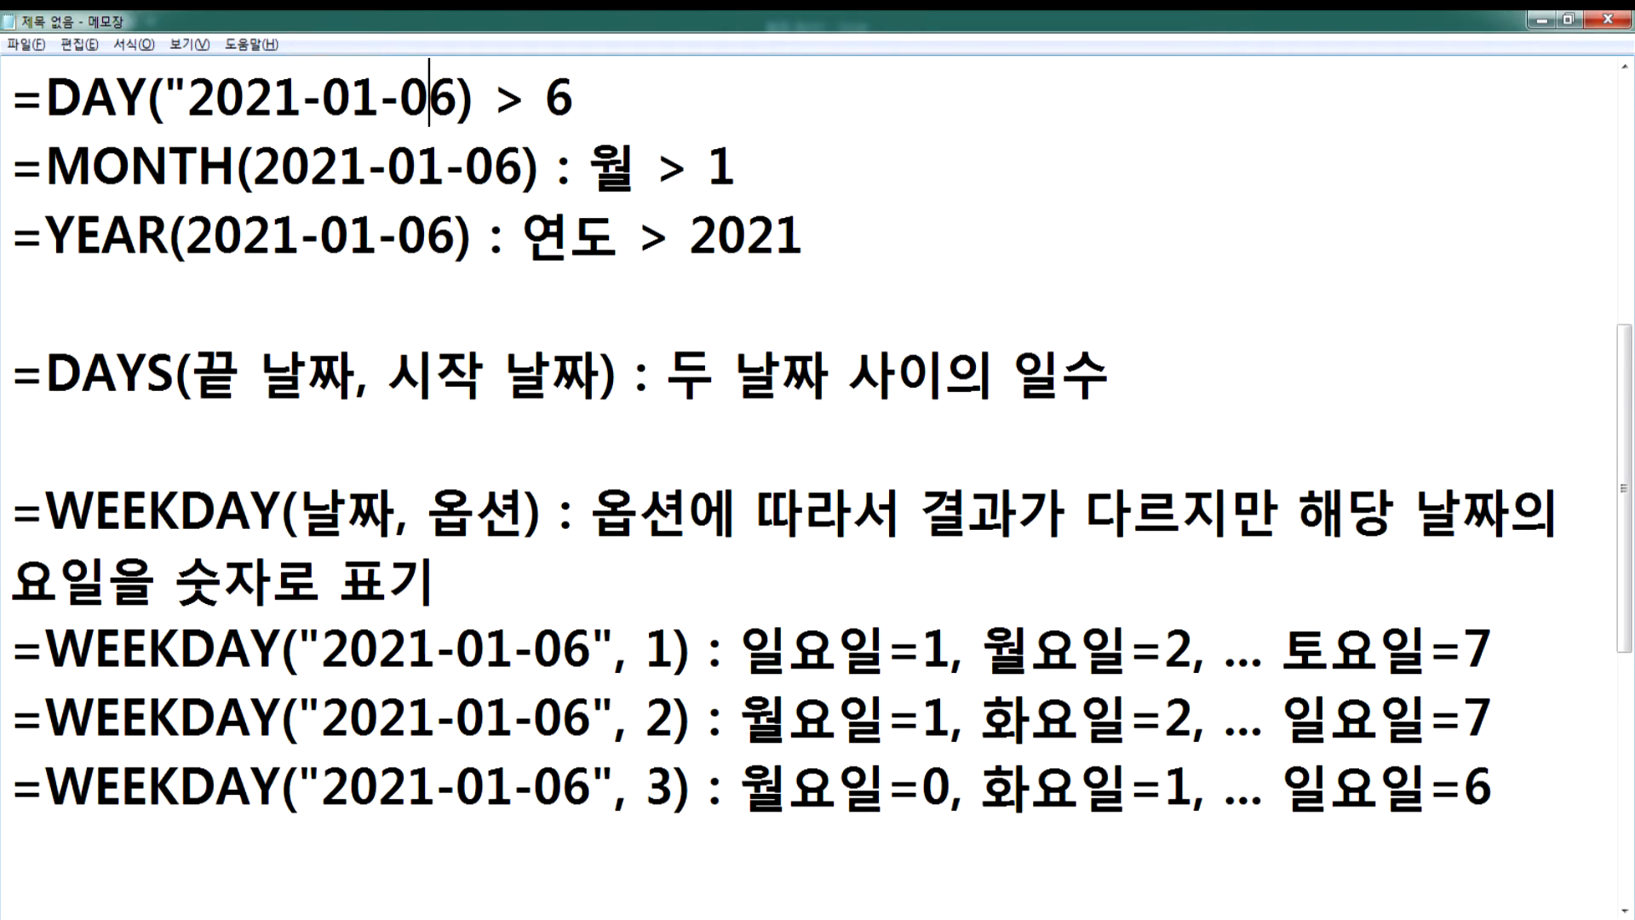
pyautogui.write('"')
pyautogui.press('Down')
pyautogui.press('Right')
pyautogui.write('"')
pyautogui.press('Left')
pyautogui.press('Left')
pyautogui.press('Left')
pyautogui.press('Left')
pyautogui.press('Left')
pyautogui.press('Left')
pyautogui.press('Left')
pyautogui.press('Left')
pyautogui.press('Left')
pyautogui.press('Left')
pyautogui.press('Left')
pyautogui.press('Left')
pyautogui.press('Right')
pyautogui.write('"')
pyautogui.press('Down')
pyautogui.press('Left')
pyautogui.press('Left')
pyautogui.write('"')
pyautogui.press('Right')
pyautogui.press('Right')
pyautogui.press('Right')
pyautogui.press('Right')
pyautogui.press('Right')
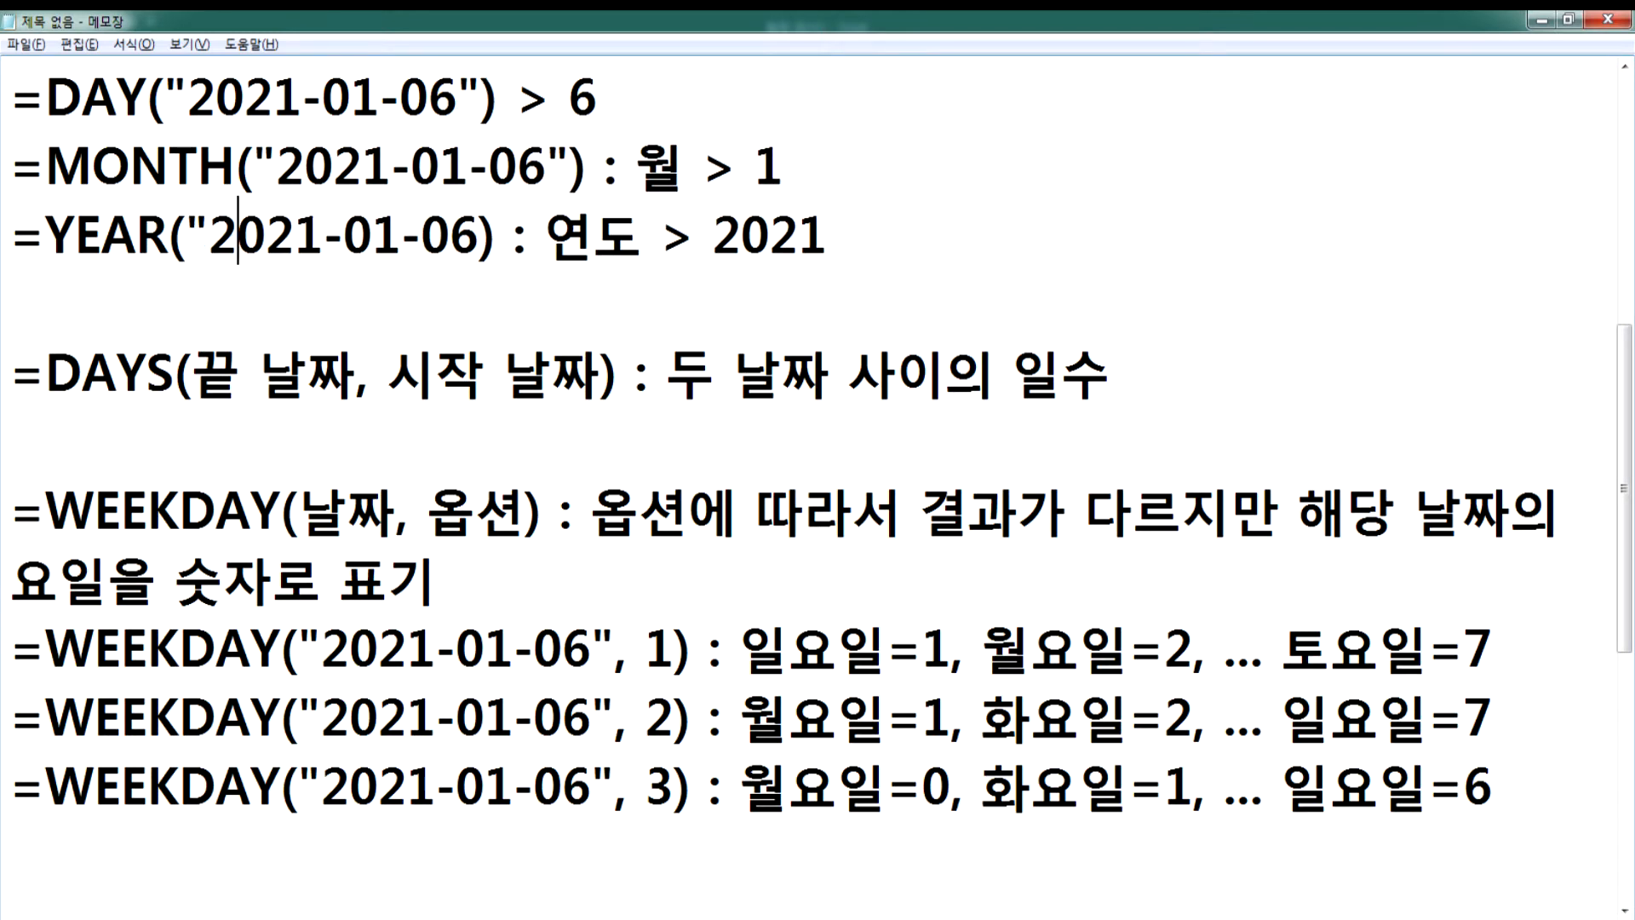
pyautogui.press('Right')
pyautogui.press('Right')
pyautogui.press('Right')
pyautogui.press('Right')
pyautogui.press('Right')
pyautogui.write('"')
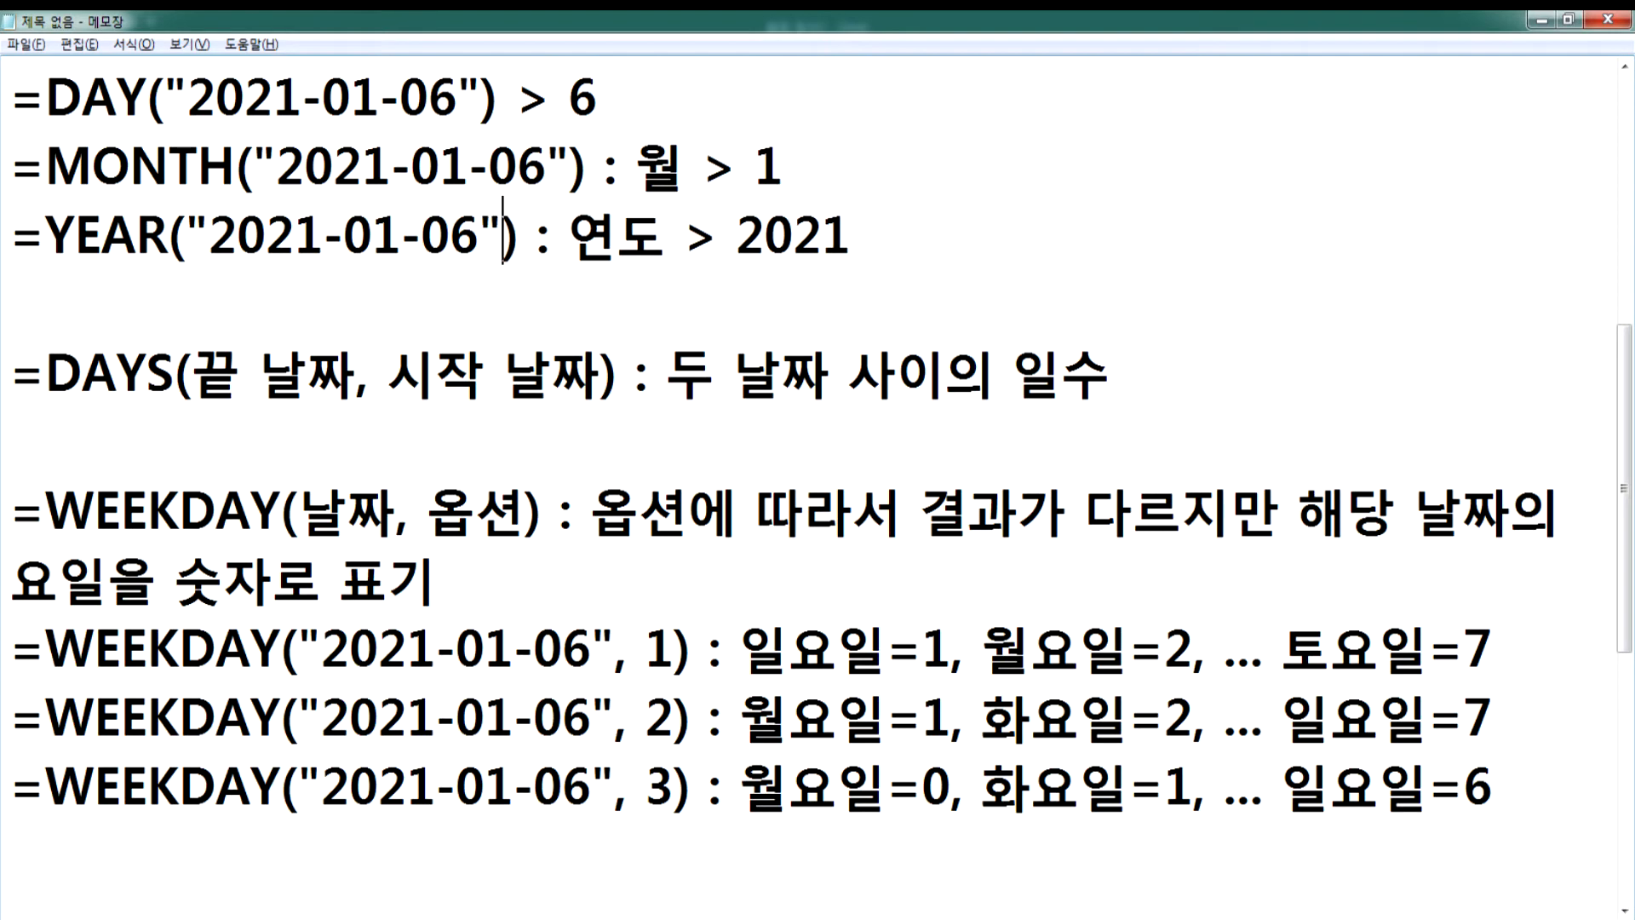
# - Check the edited notes and return to the Excel workbook
pyautogui.scroll(2, 438, 628)
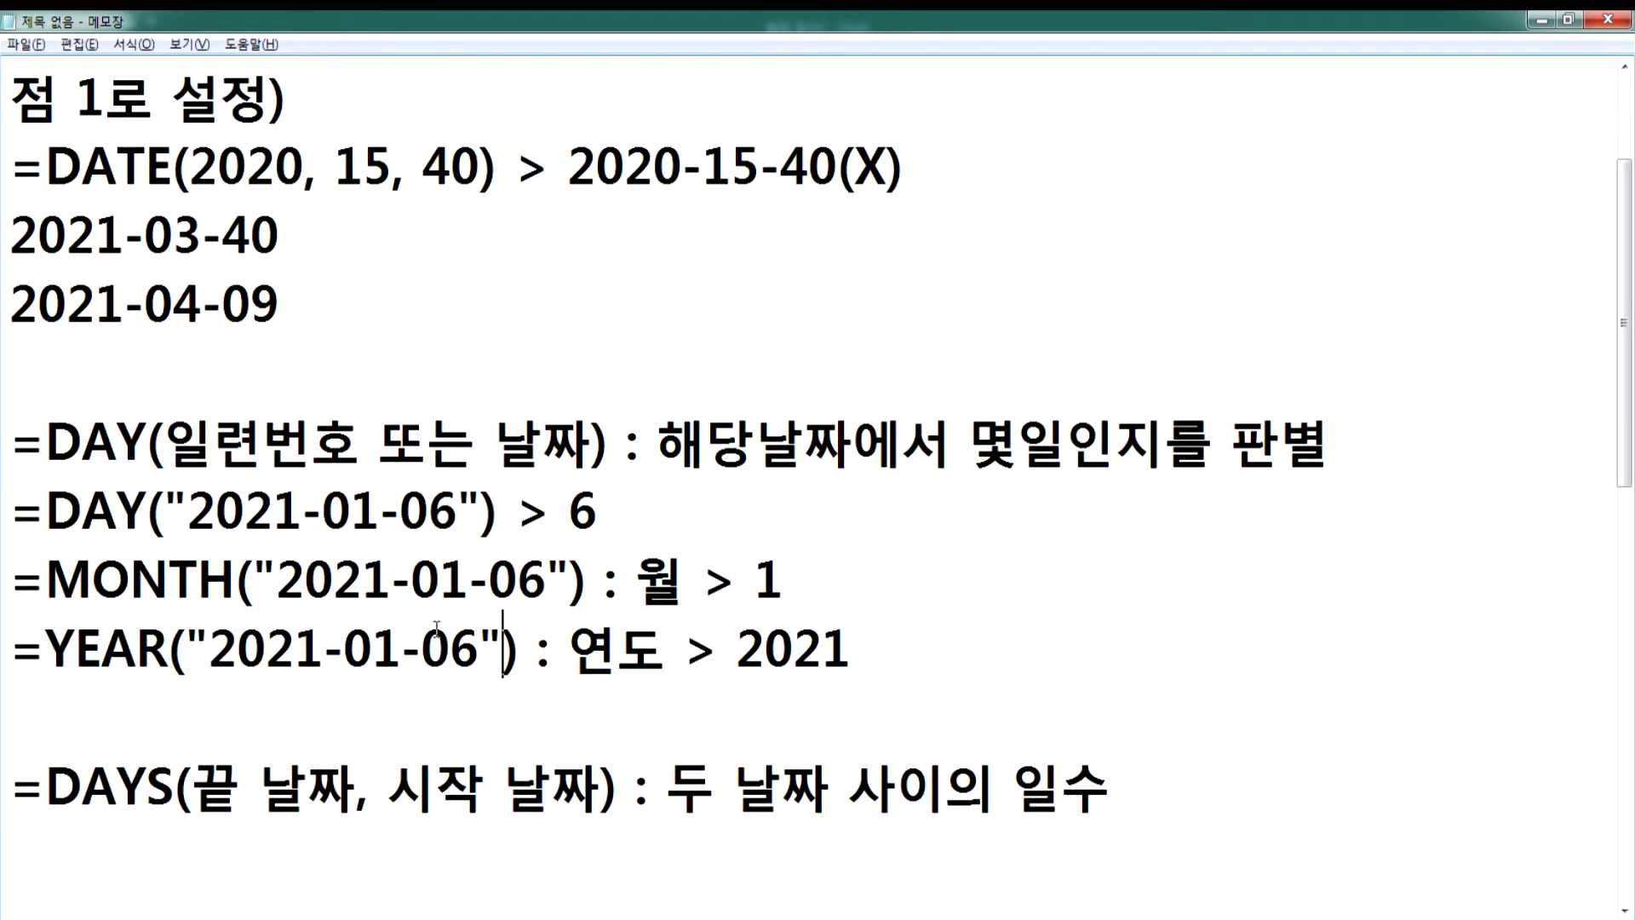
pyautogui.scroll(-4, 369, 646)
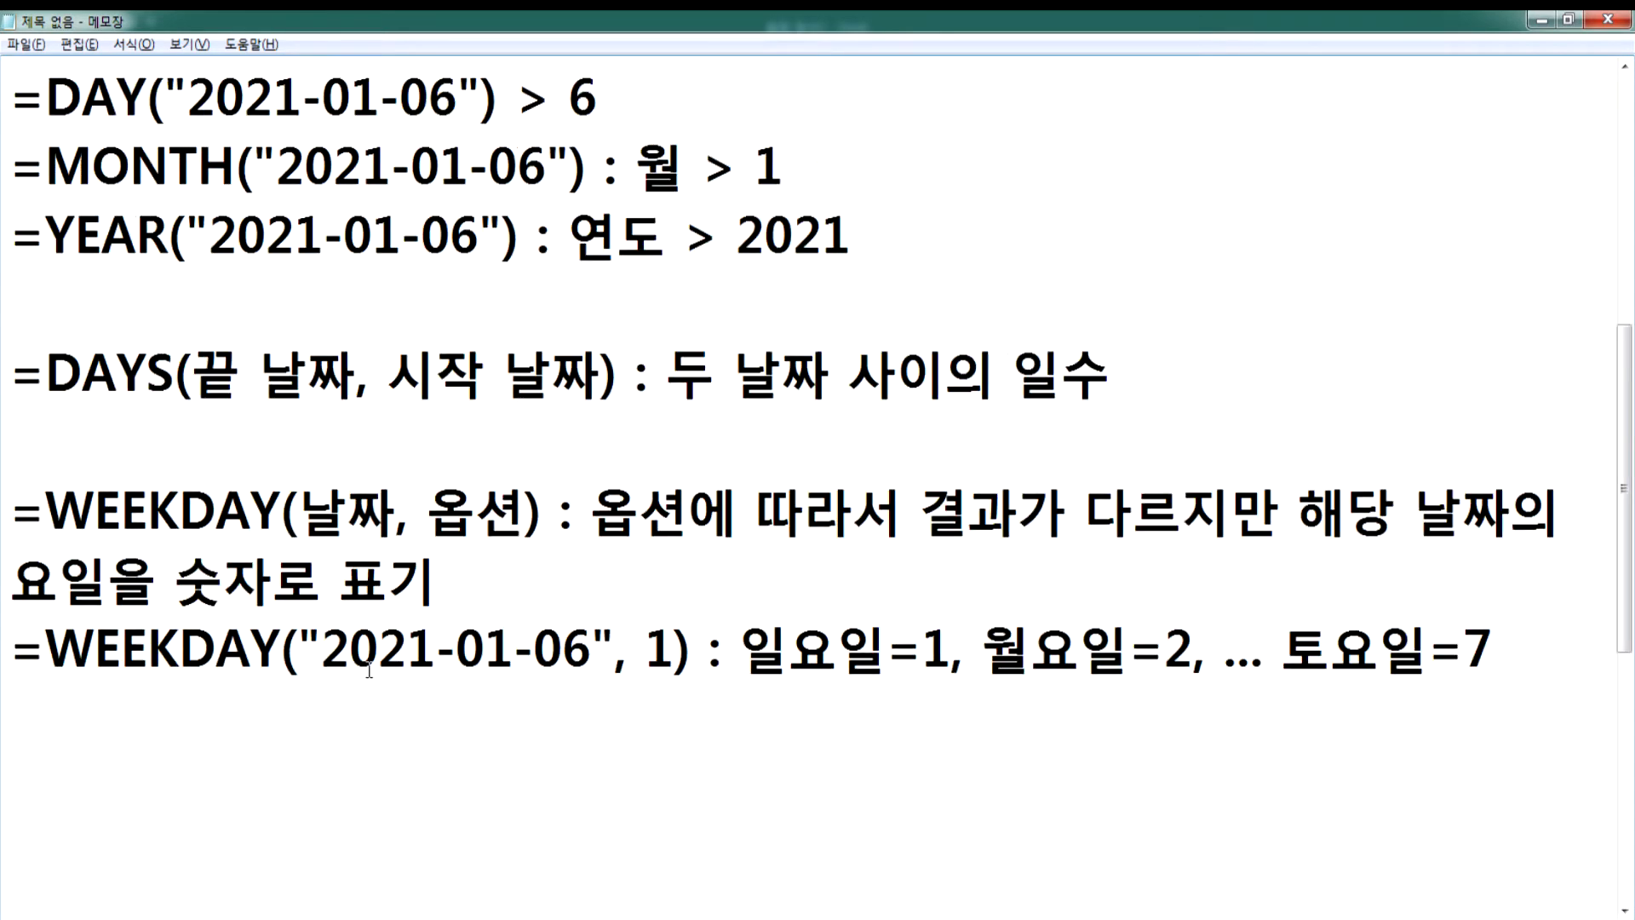
pyautogui.click(182, 452)
pyautogui.hotkey('alt', 'Tab')
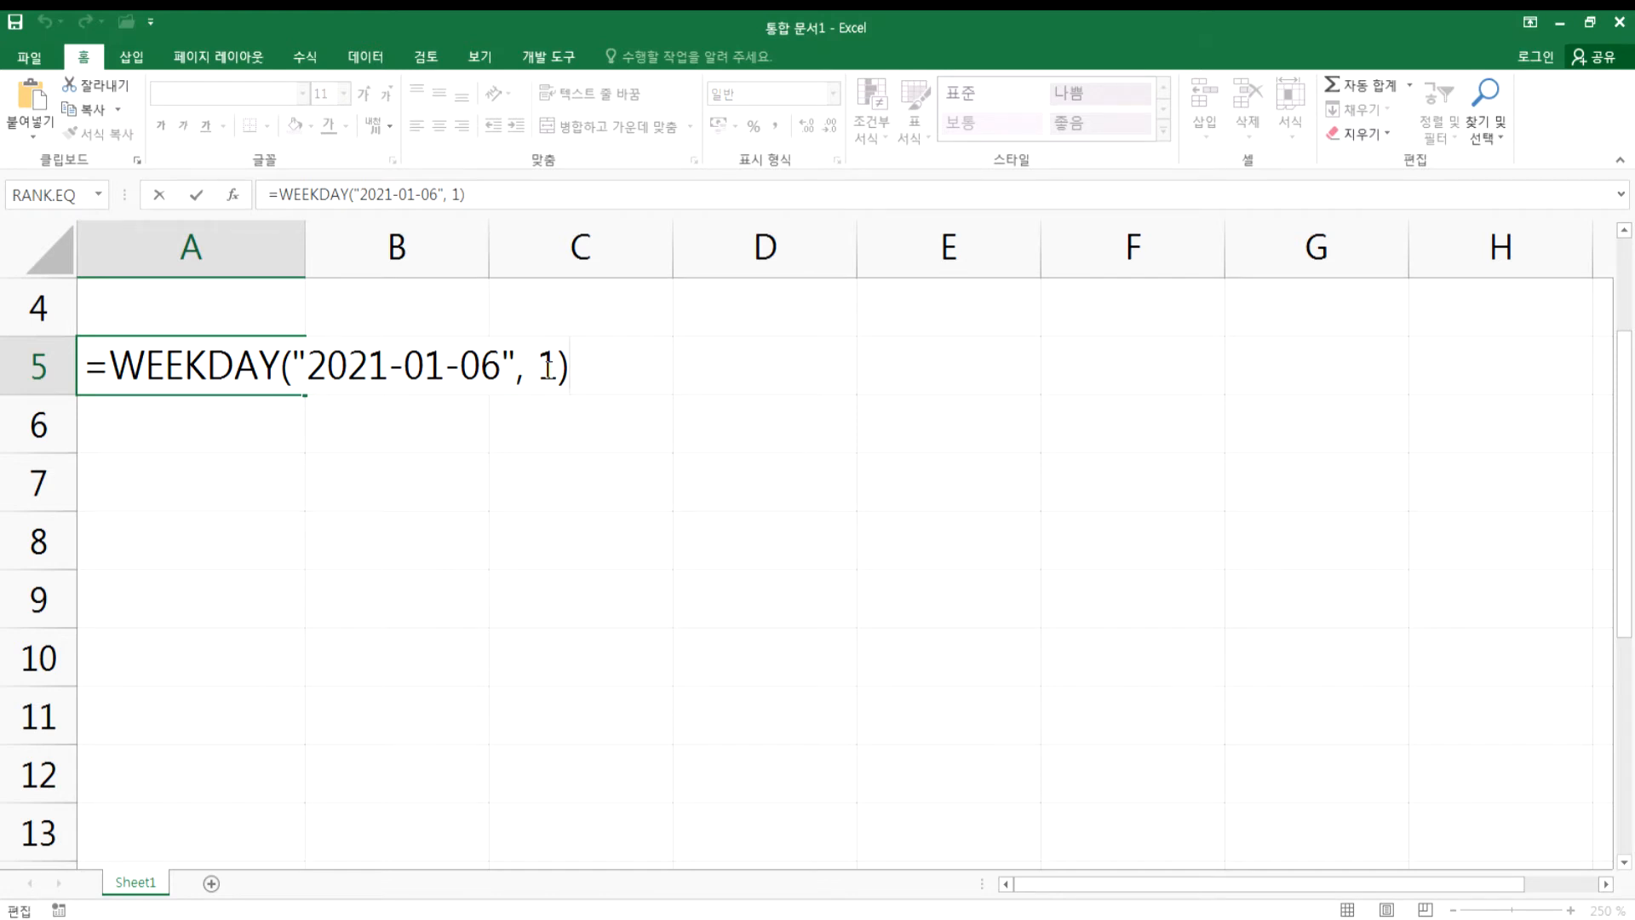
# - Commit A5 showing 4, then change the WEEKDAY return type to 2 so it shows 3
pyautogui.press('Return')
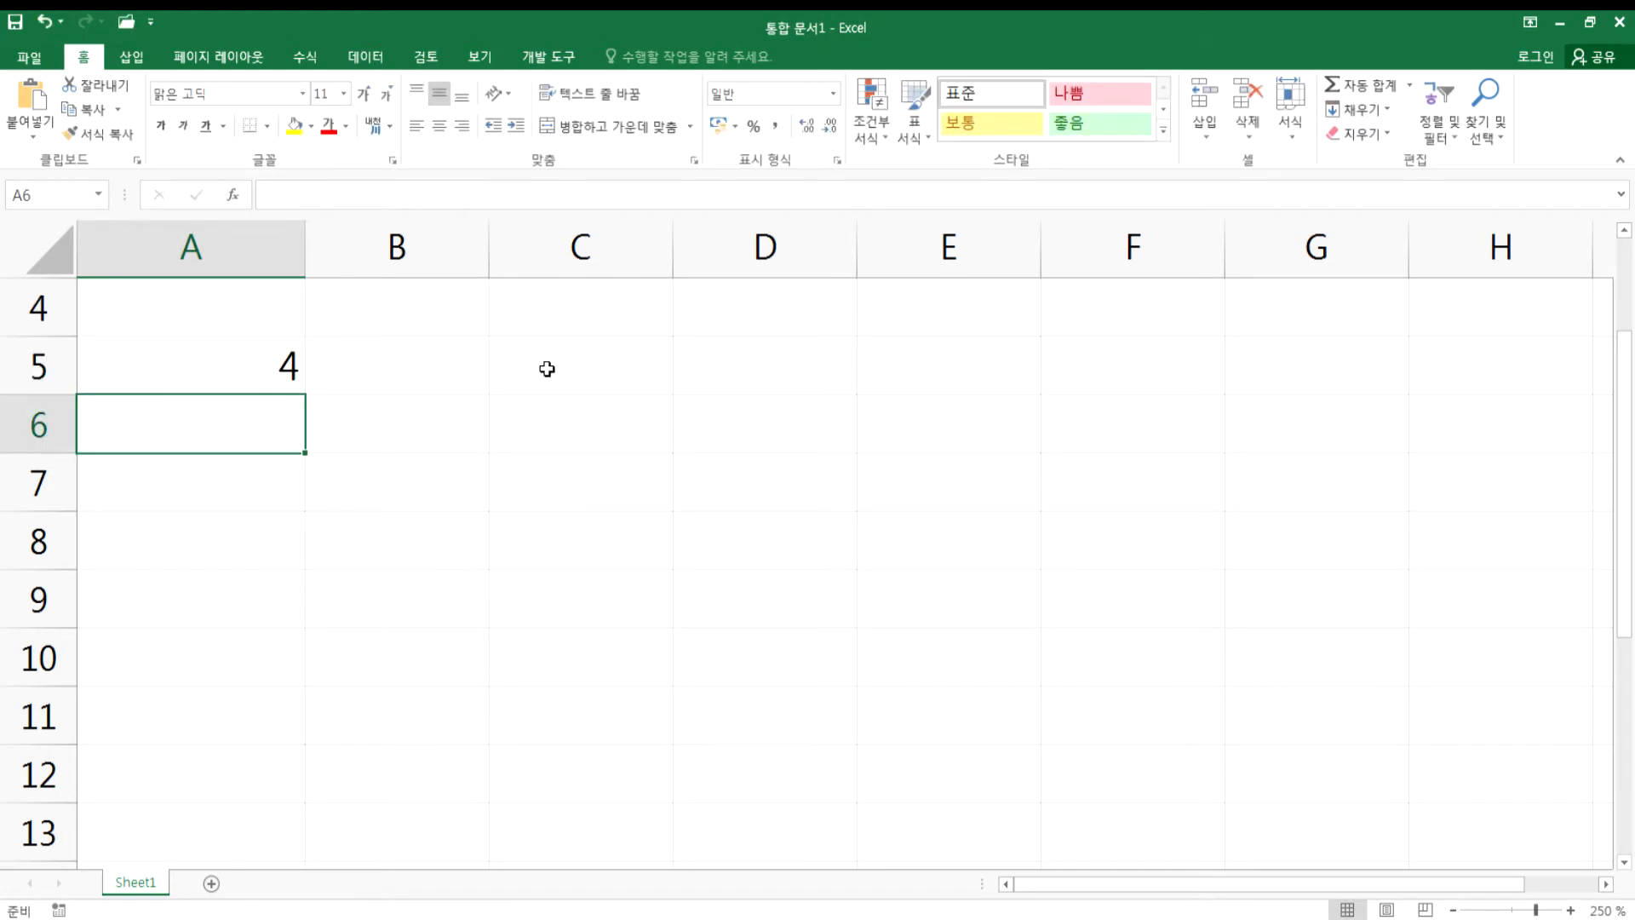
pyautogui.press('Up')
pyautogui.press('F2')
pyautogui.press('Left')
pyautogui.press('Left')
pyautogui.press('Left')
pyautogui.press('Right')
pyautogui.press('Delete')
pyautogui.write('2')
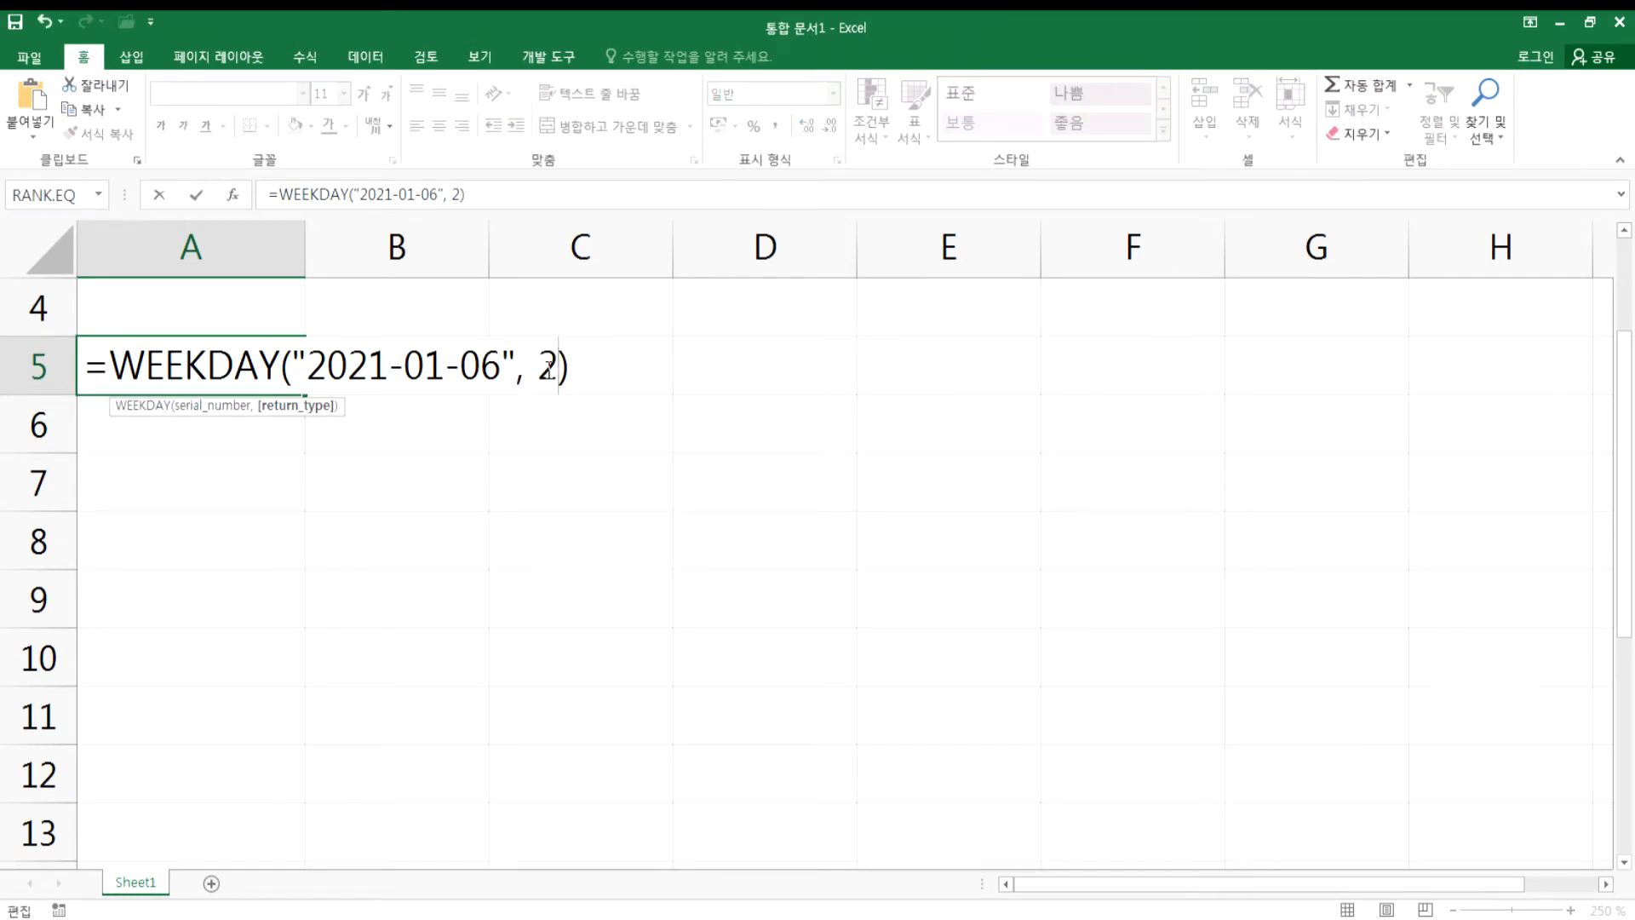
pyautogui.press('Return')
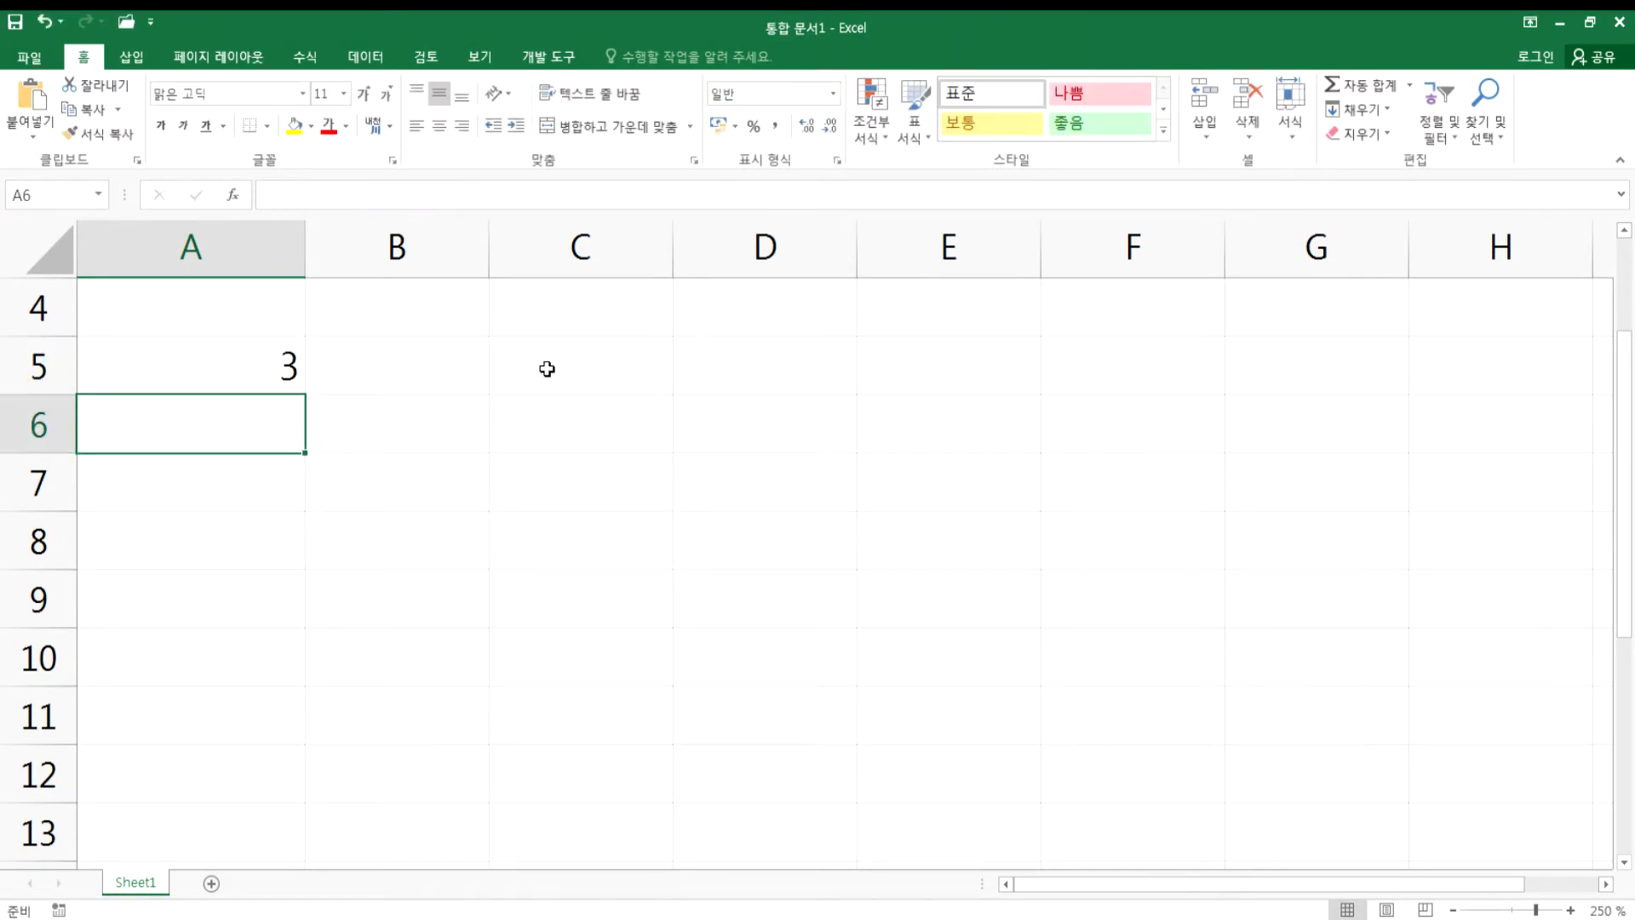
# - Change A5's WEEKDAY return type to 3 so it shows 2
pyautogui.press('Up')
pyautogui.press('F2')
pyautogui.press('Left')
pyautogui.press('Left')
pyautogui.press('Delete')
pyautogui.write('3')
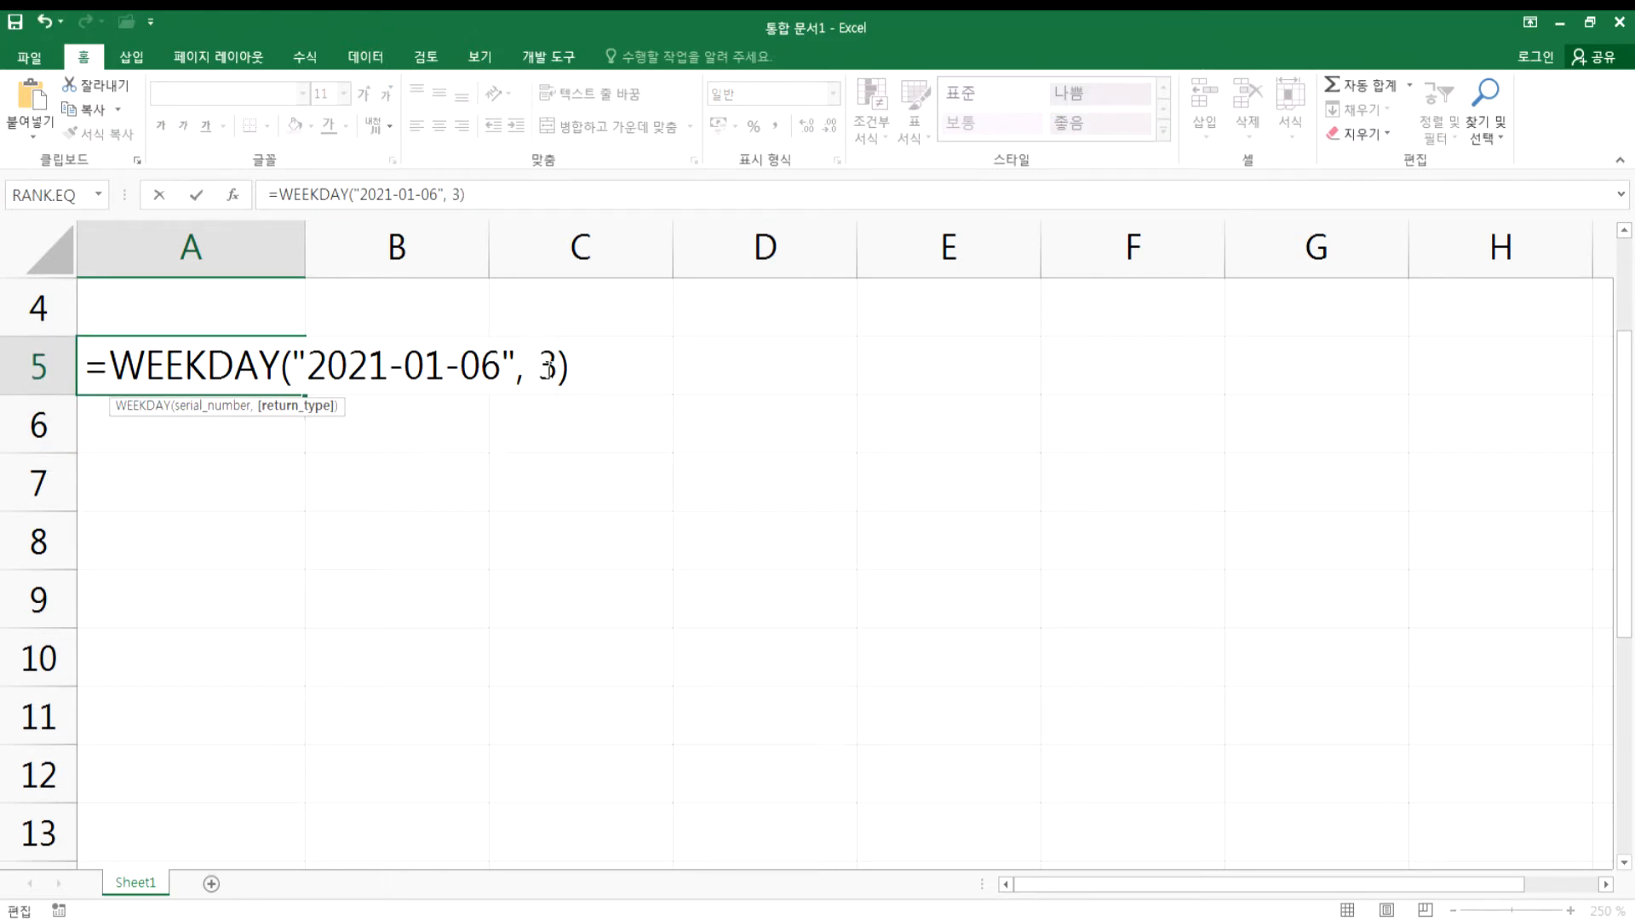
pyautogui.press('Return')
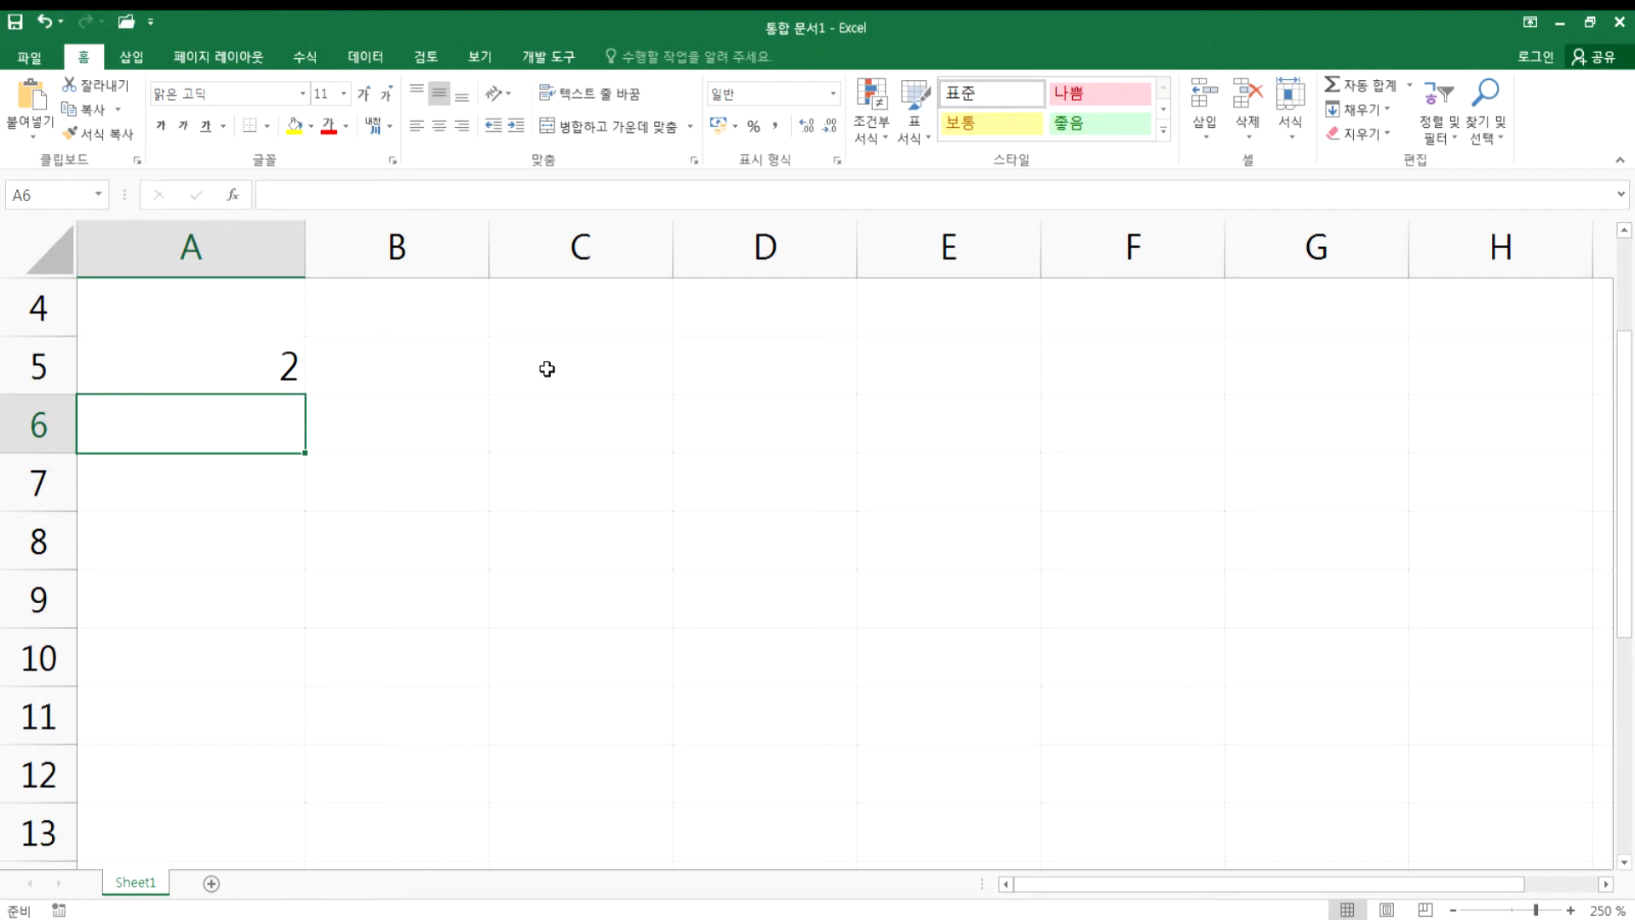
pyautogui.press('Up')
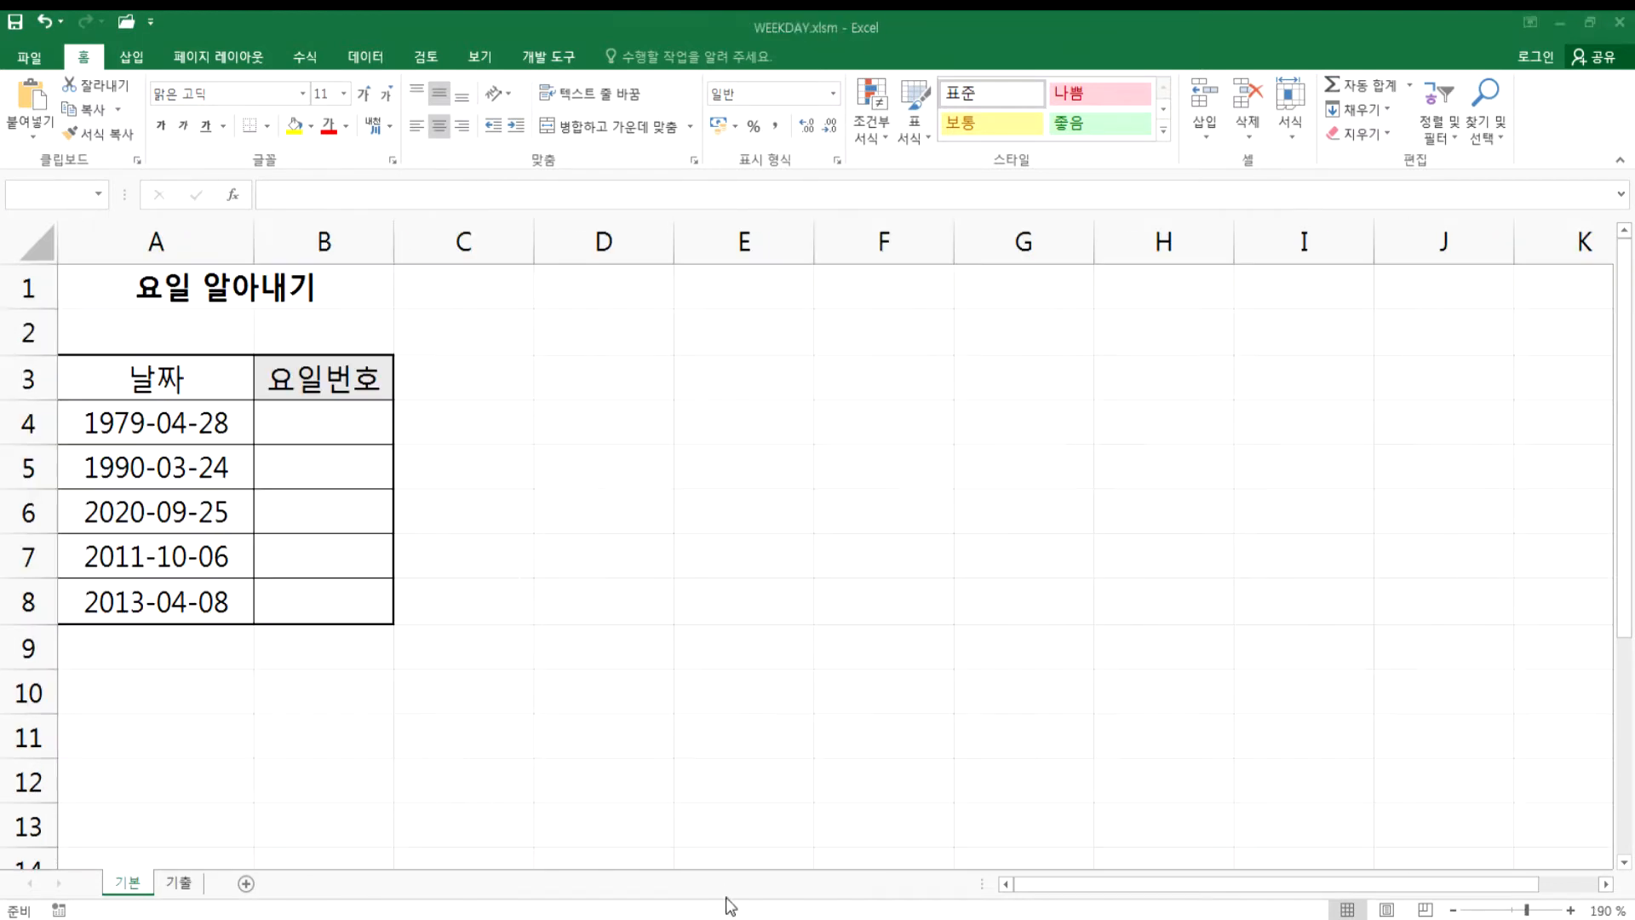
pyautogui.click(340, 436)
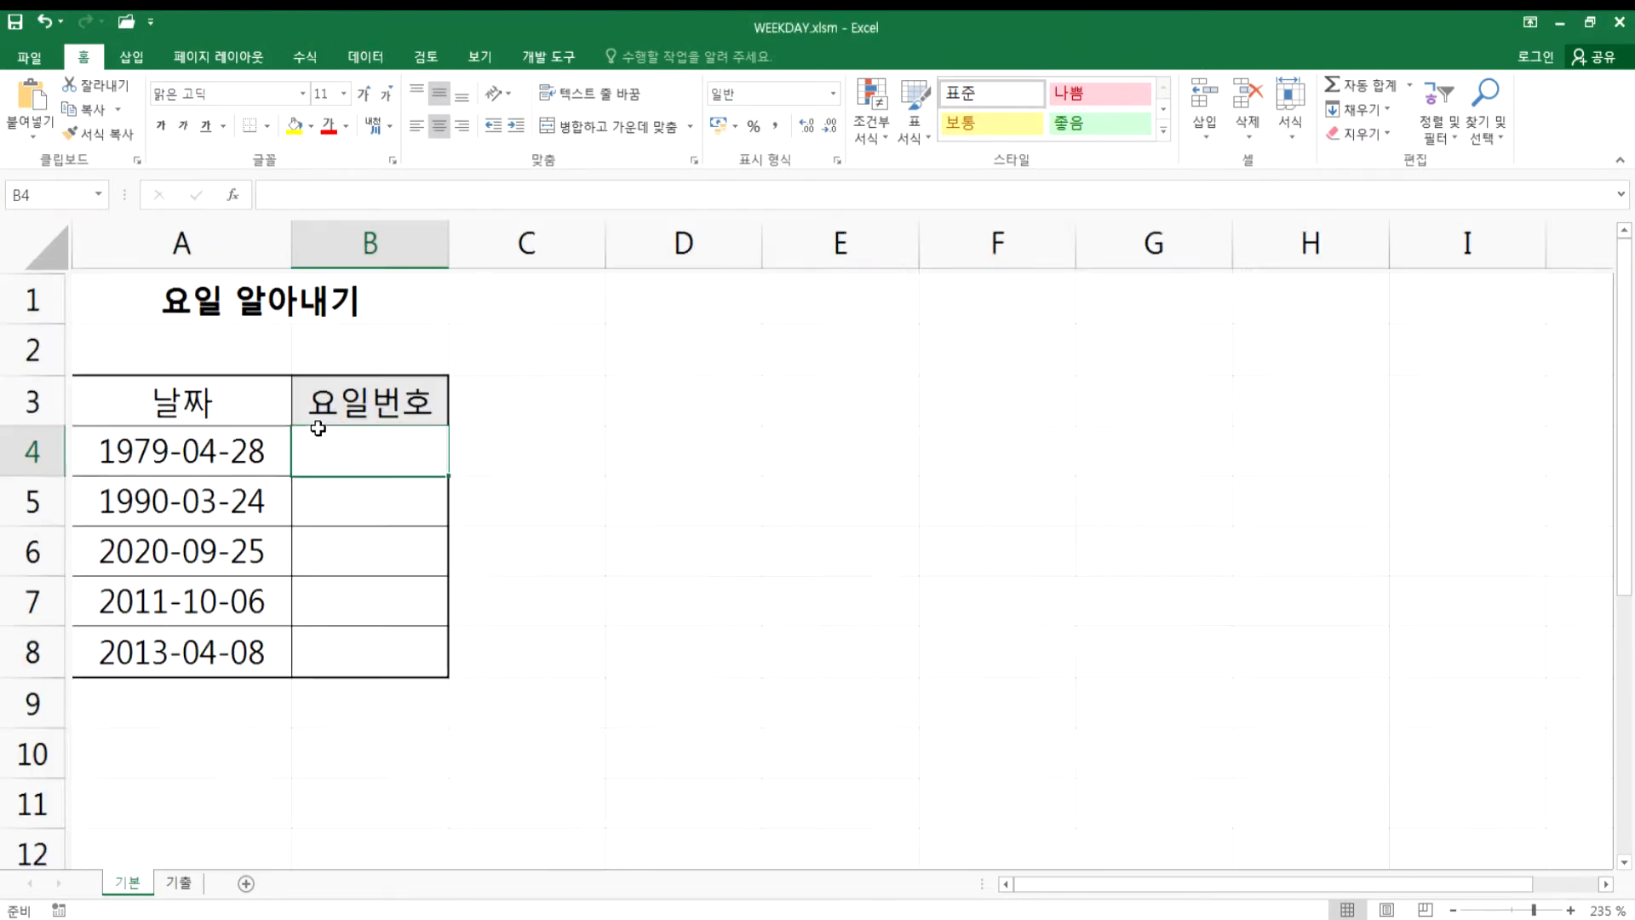
# - Select the dates 1979-04-28 through 2013-04-08 in A4:A8 of WEEKDAY.xlsm
pyautogui.scroll(1, 317, 428)
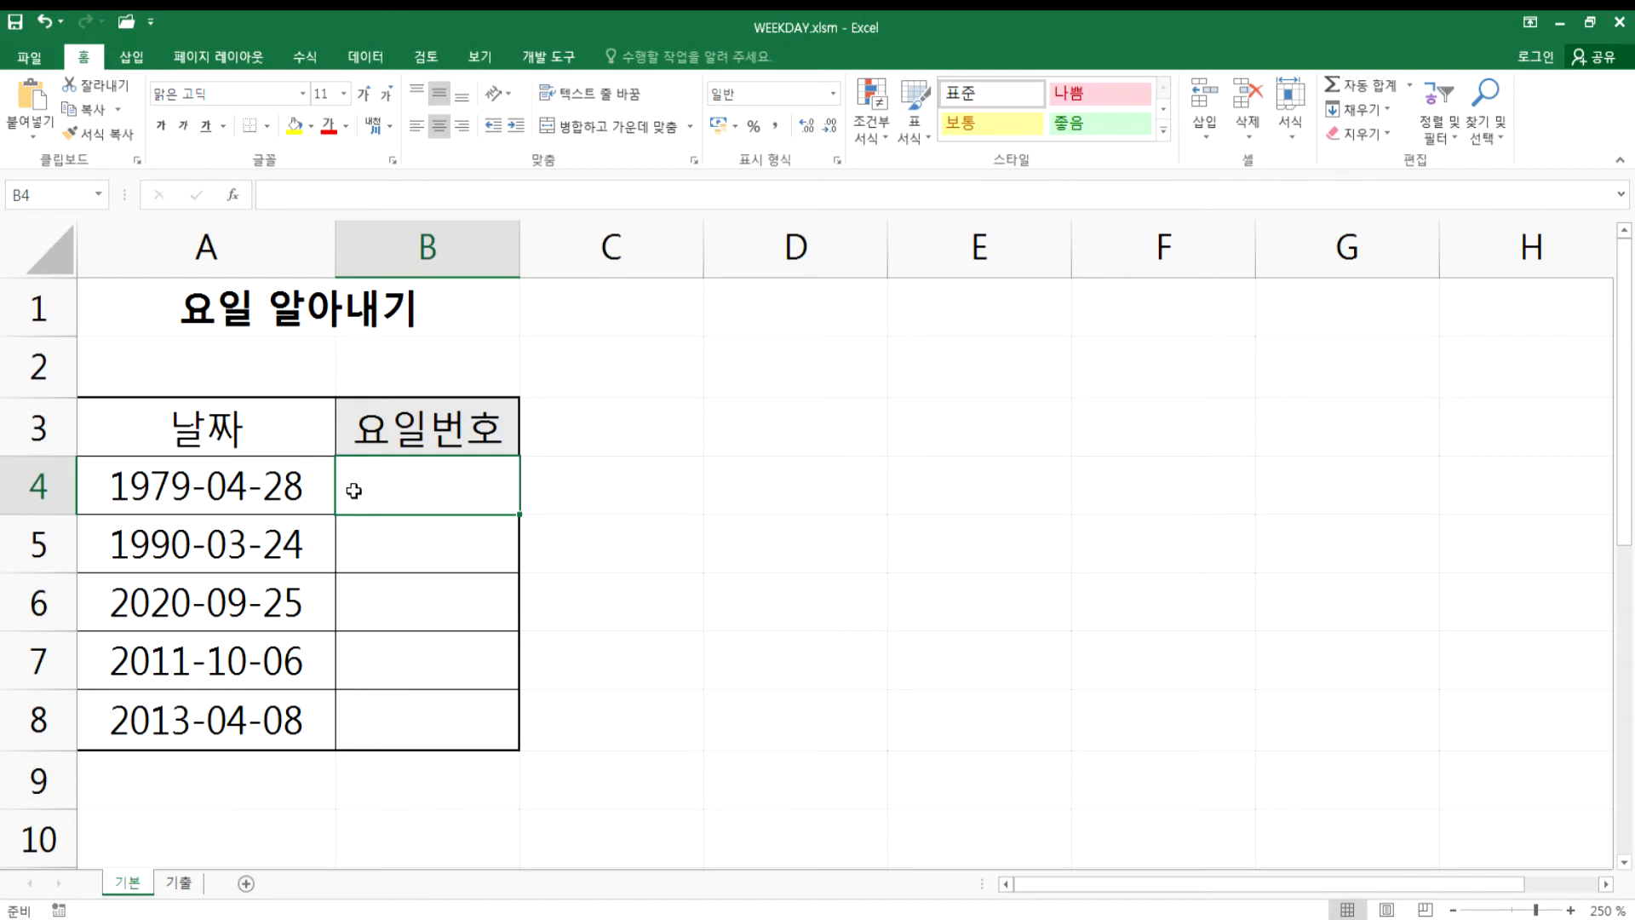
pyautogui.click(303, 483)
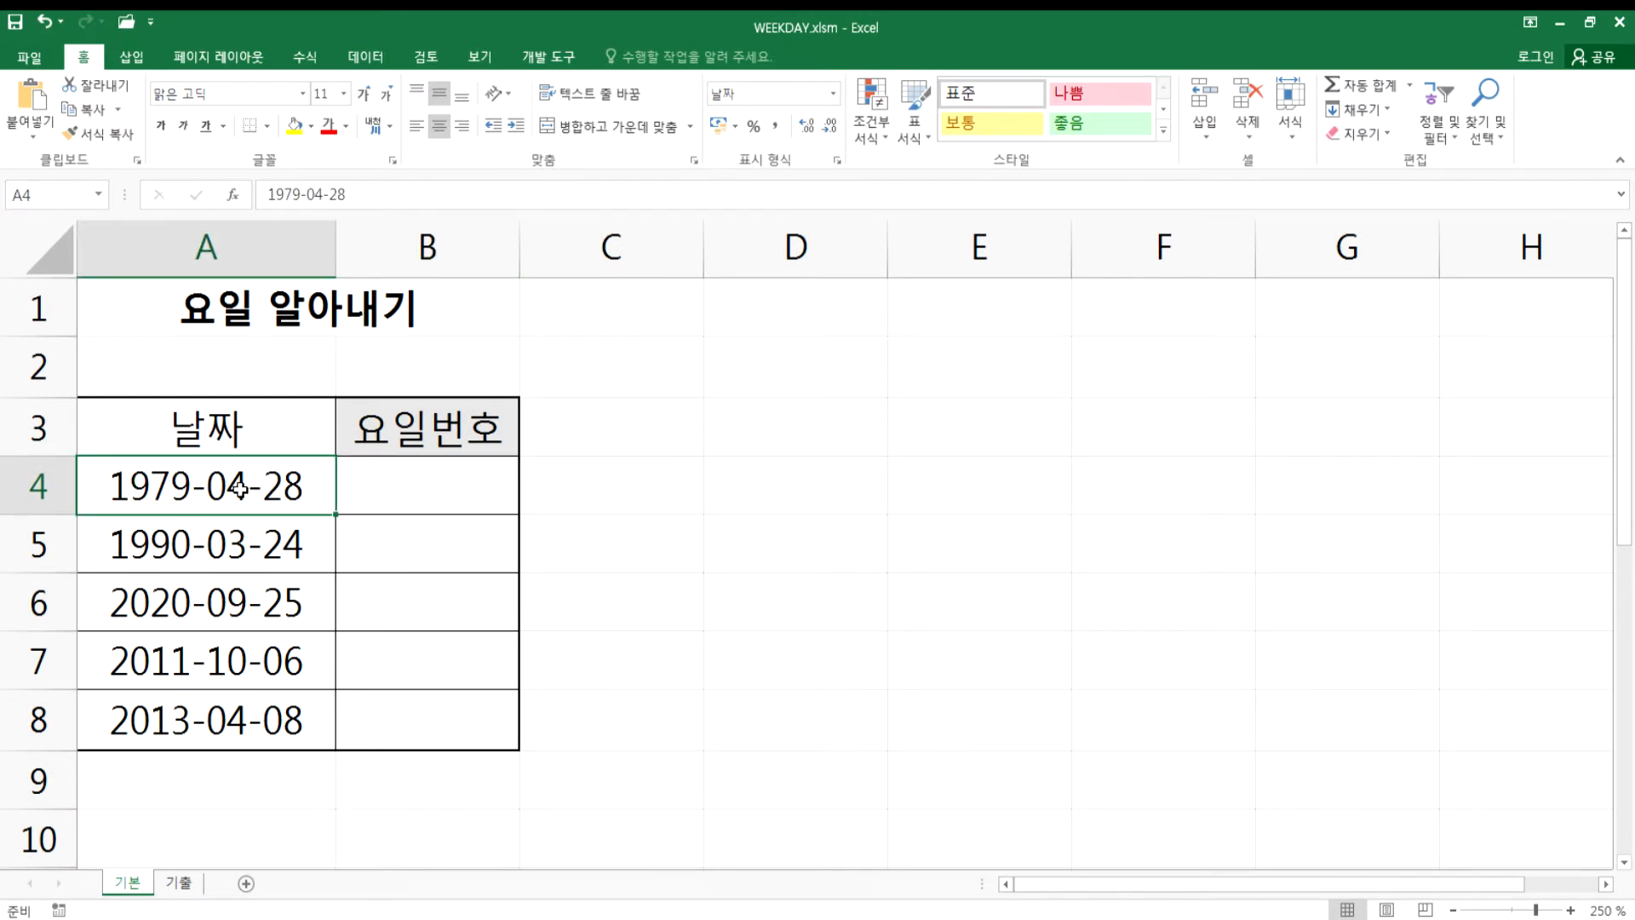
pyautogui.moveTo(241, 488); pyautogui.dragTo(214, 707)
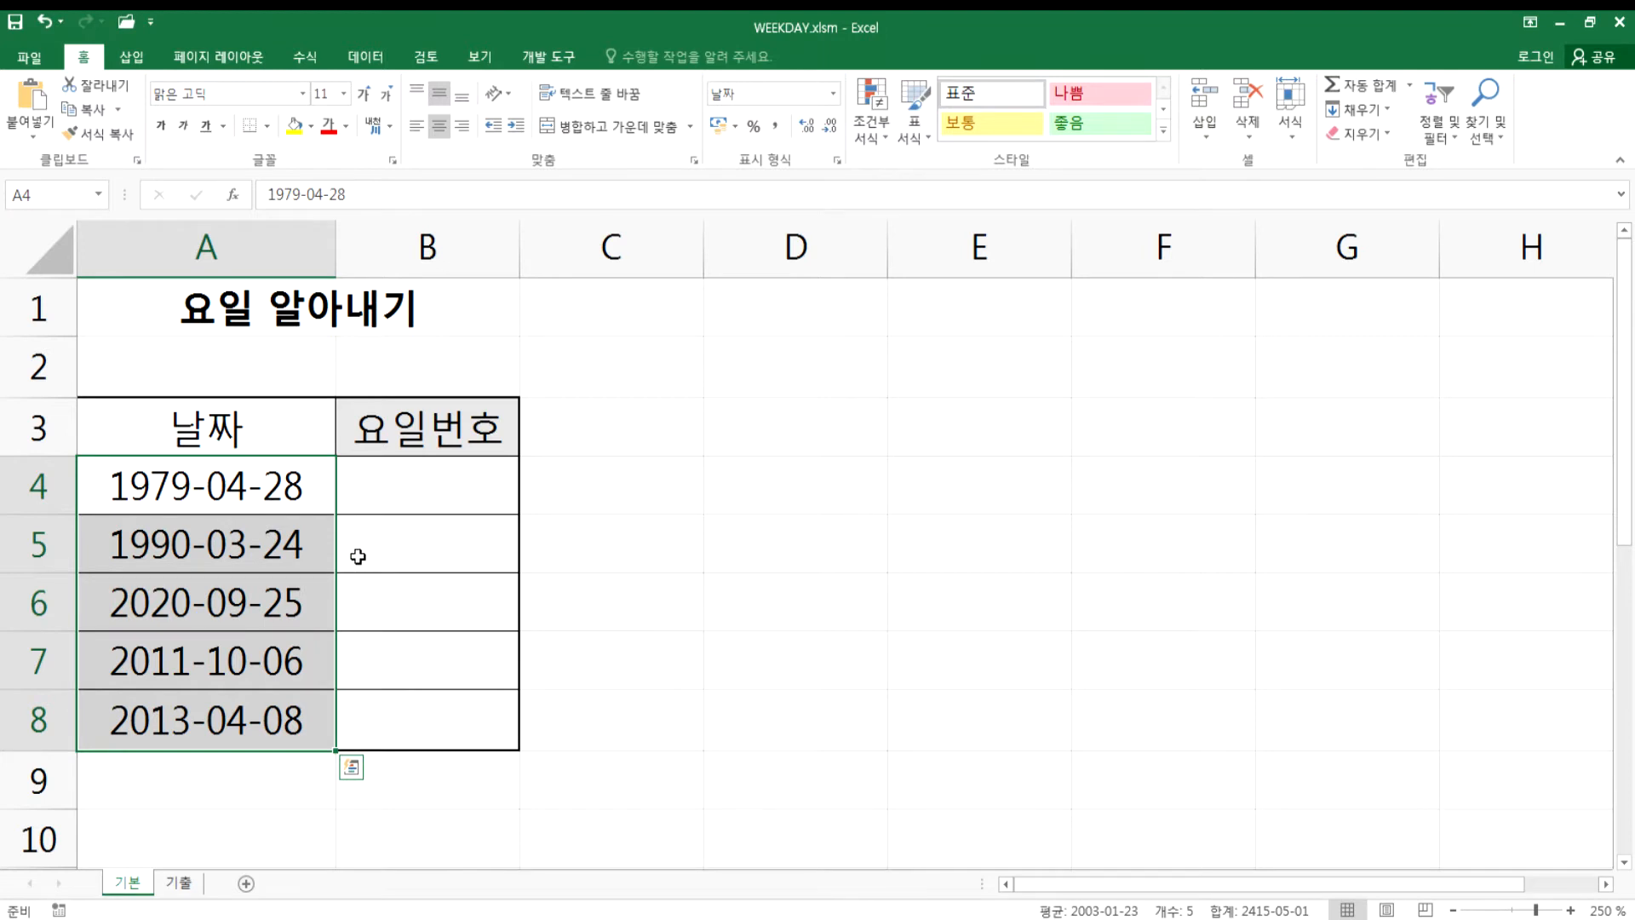
# - In Format Cells, choose Custom and append (AAA) to the yyyy-mm-dd type code
pyautogui.hotkey('ctrl', '1')
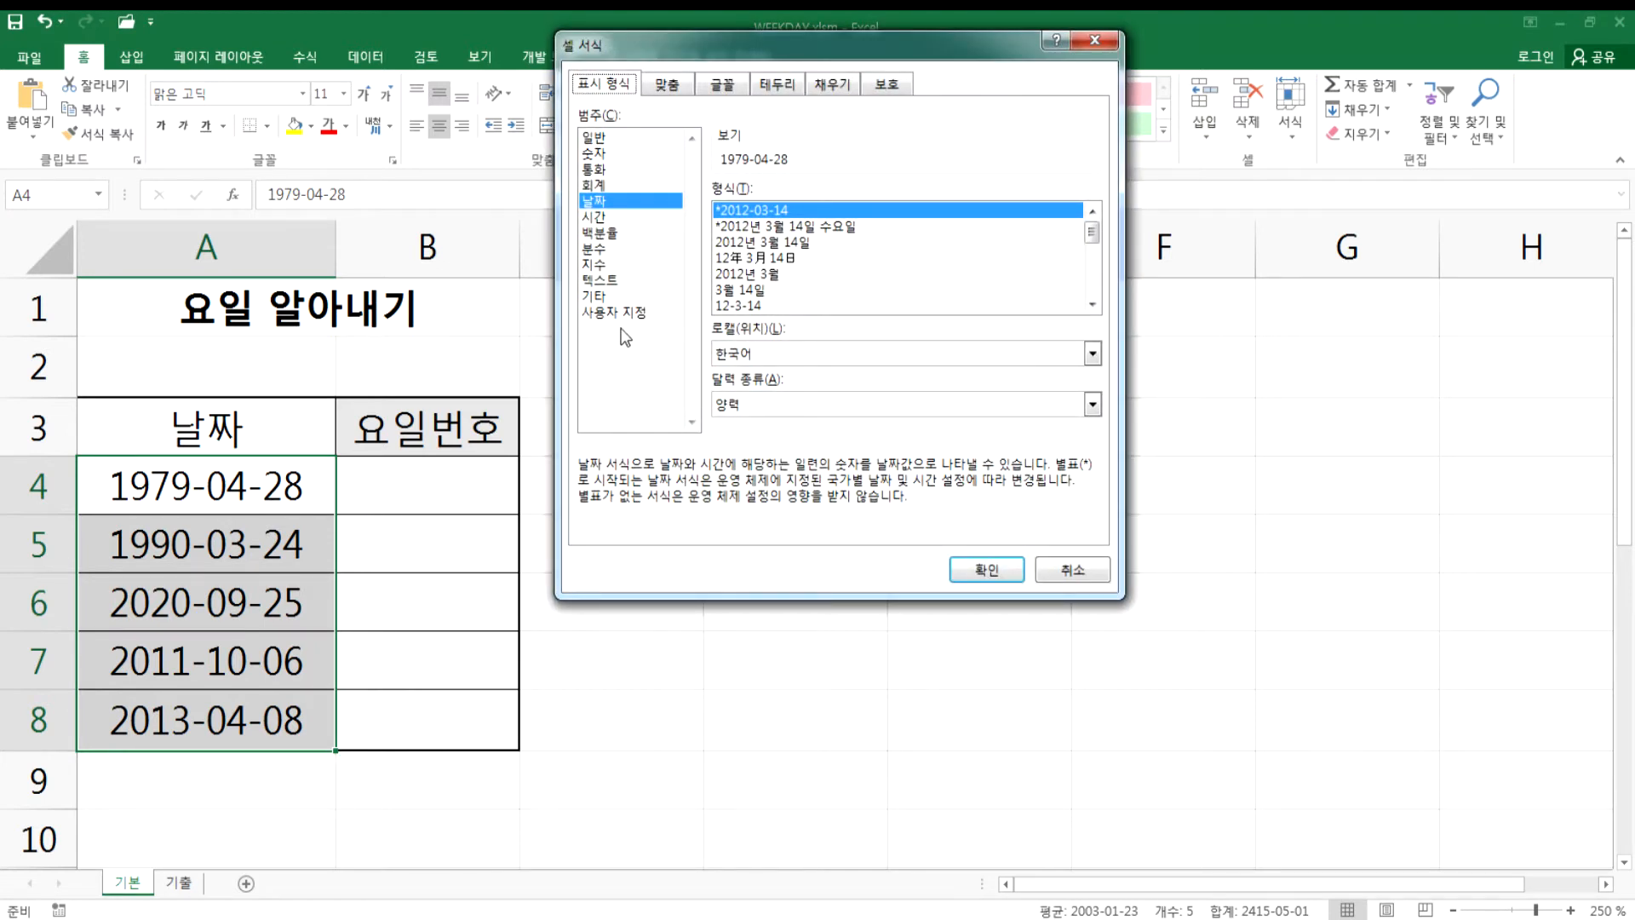
pyautogui.click(612, 310)
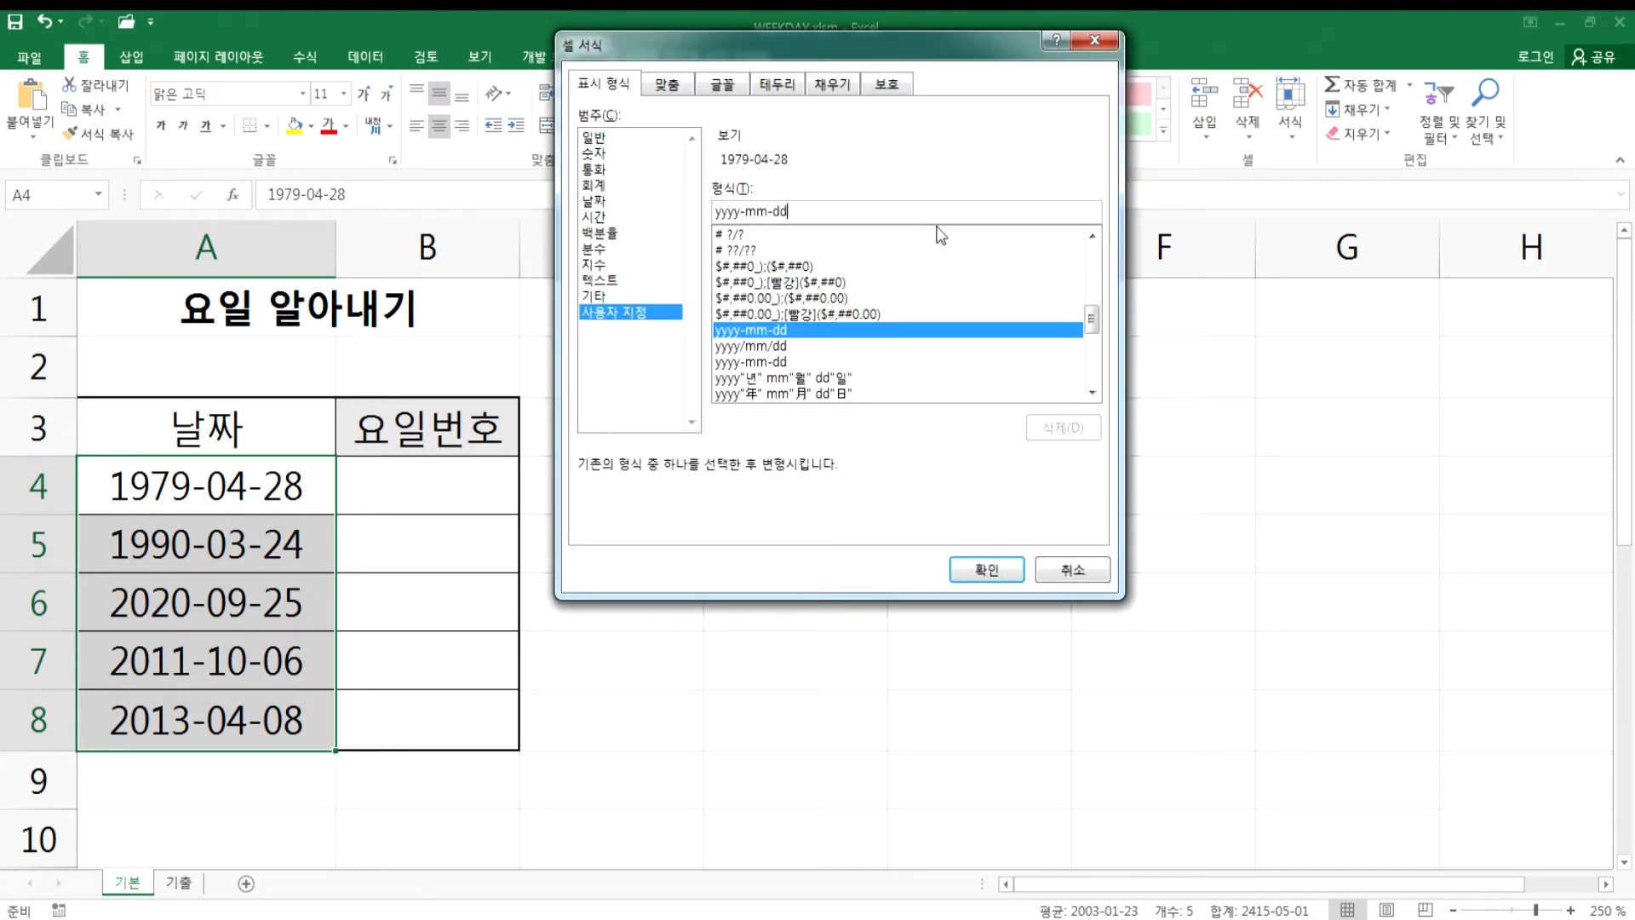
pyautogui.write('(A')
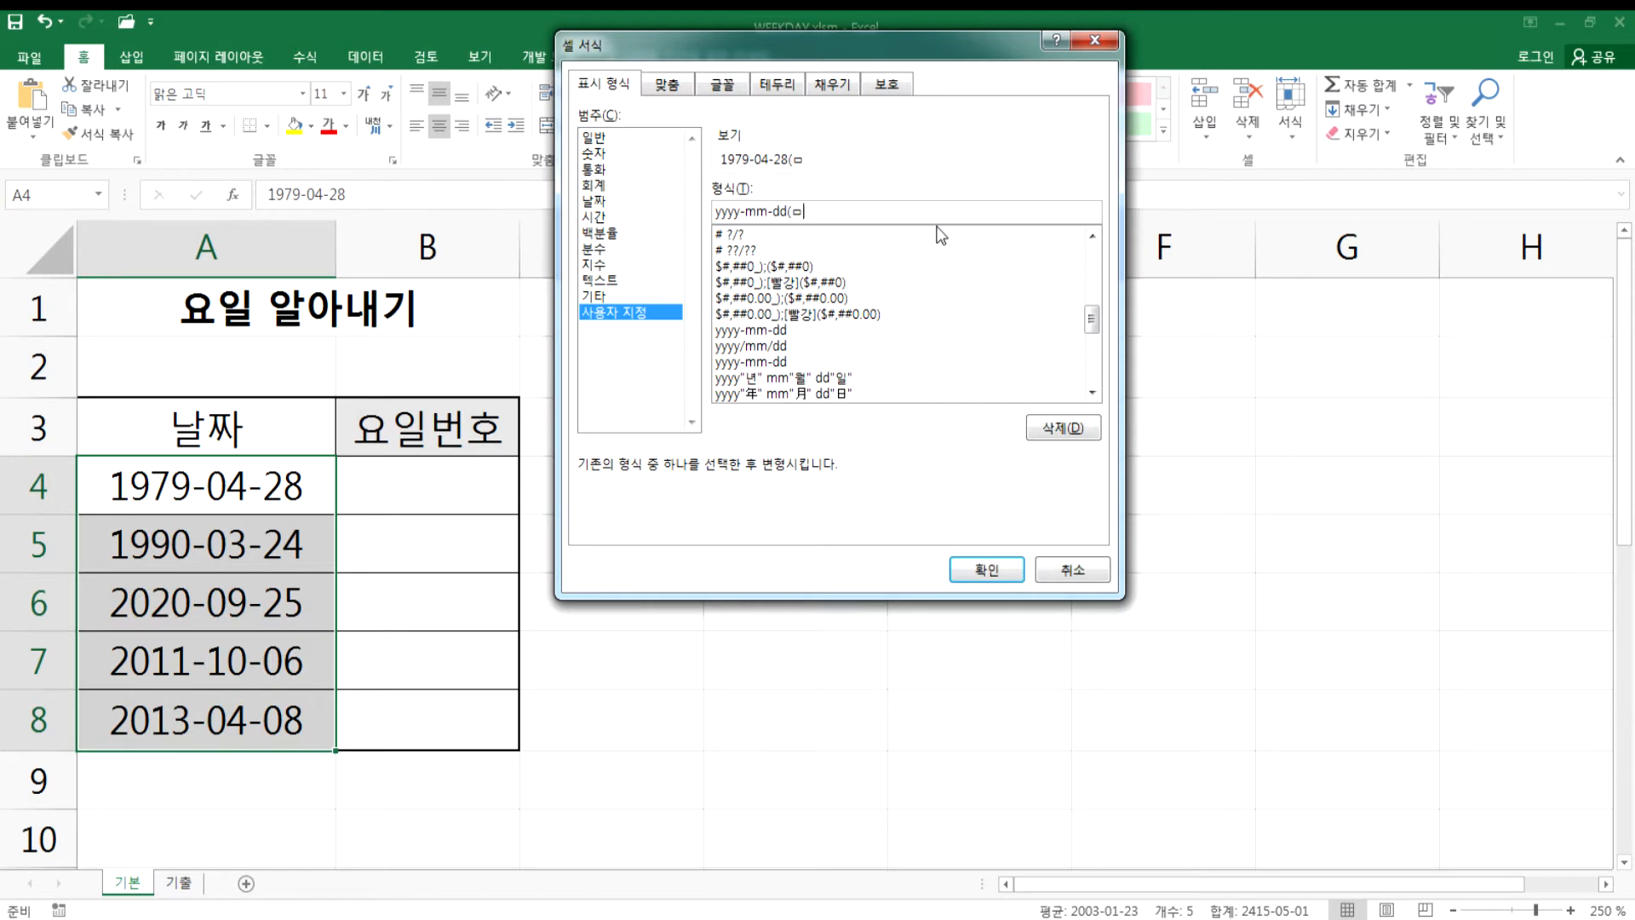
pyautogui.write('AA')
# - Apply the yyyy-mm-dd(aaa) format, autofit column A, and reopen Format Cells on A4's code
pyautogui.press('Return')
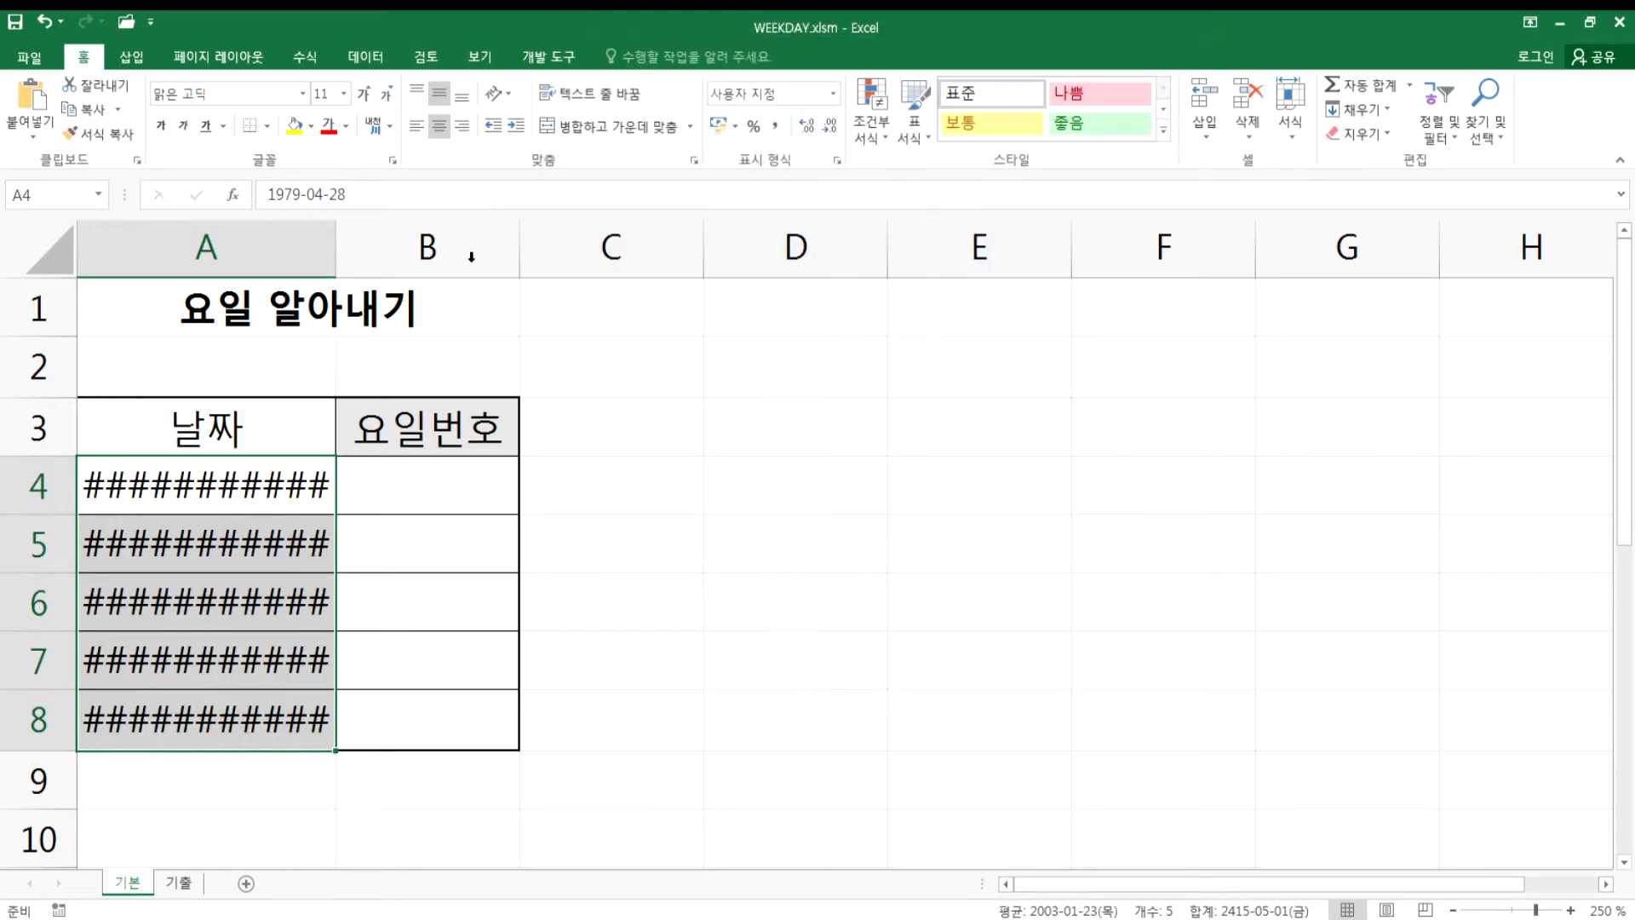
pyautogui.doubleClick(336, 247)
pyautogui.click(343, 501)
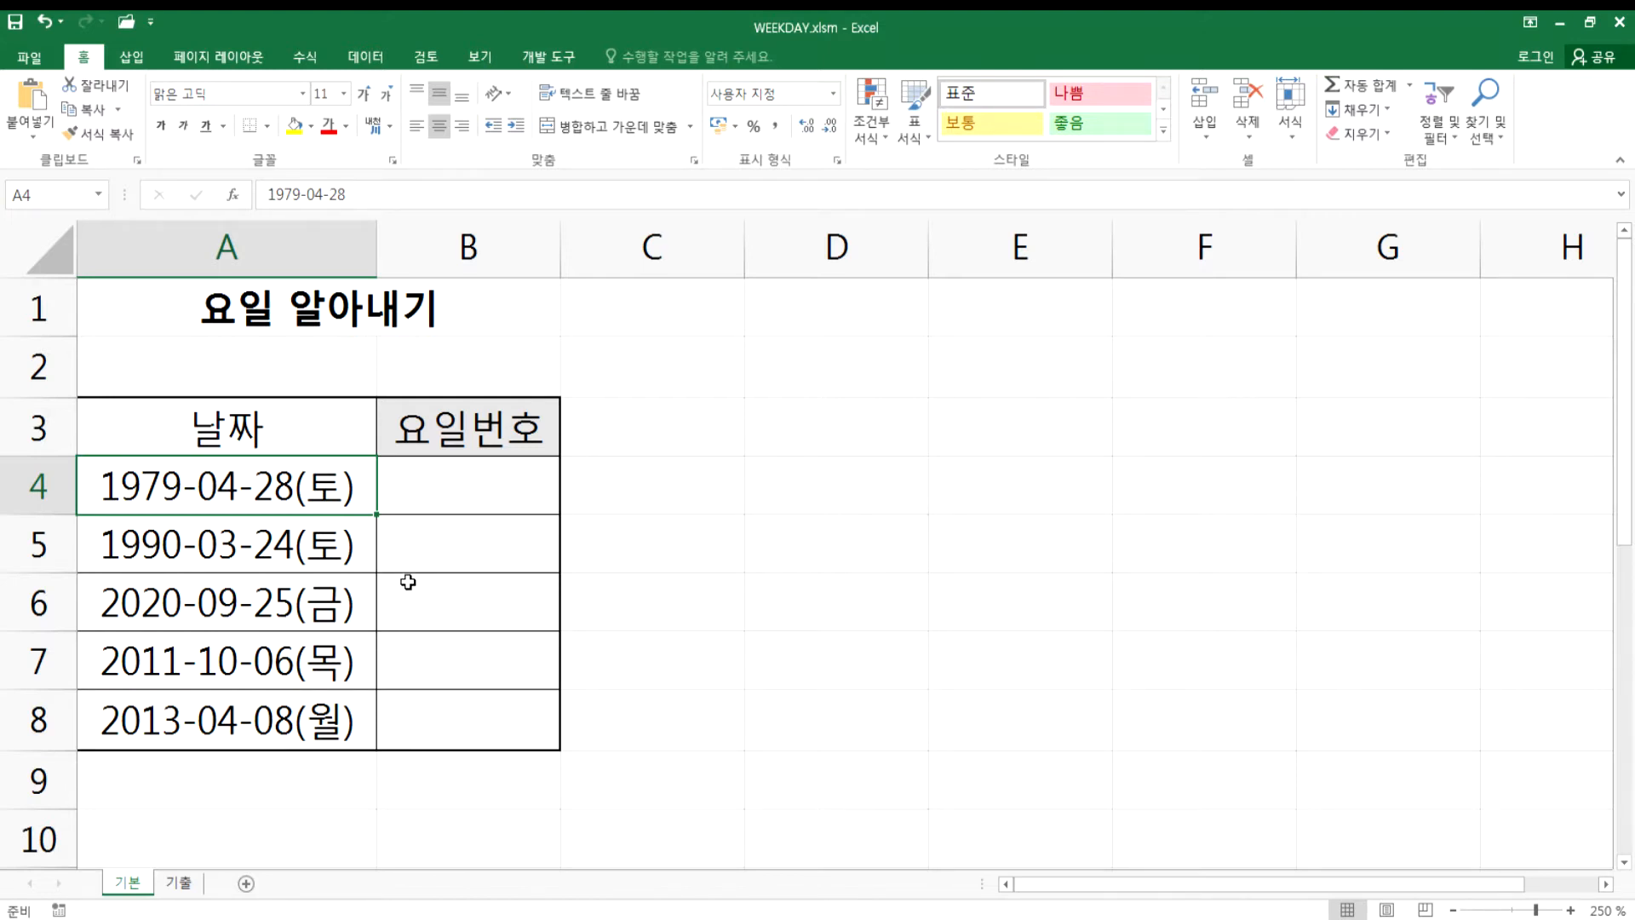
pyautogui.hotkey('ctrl', '1')
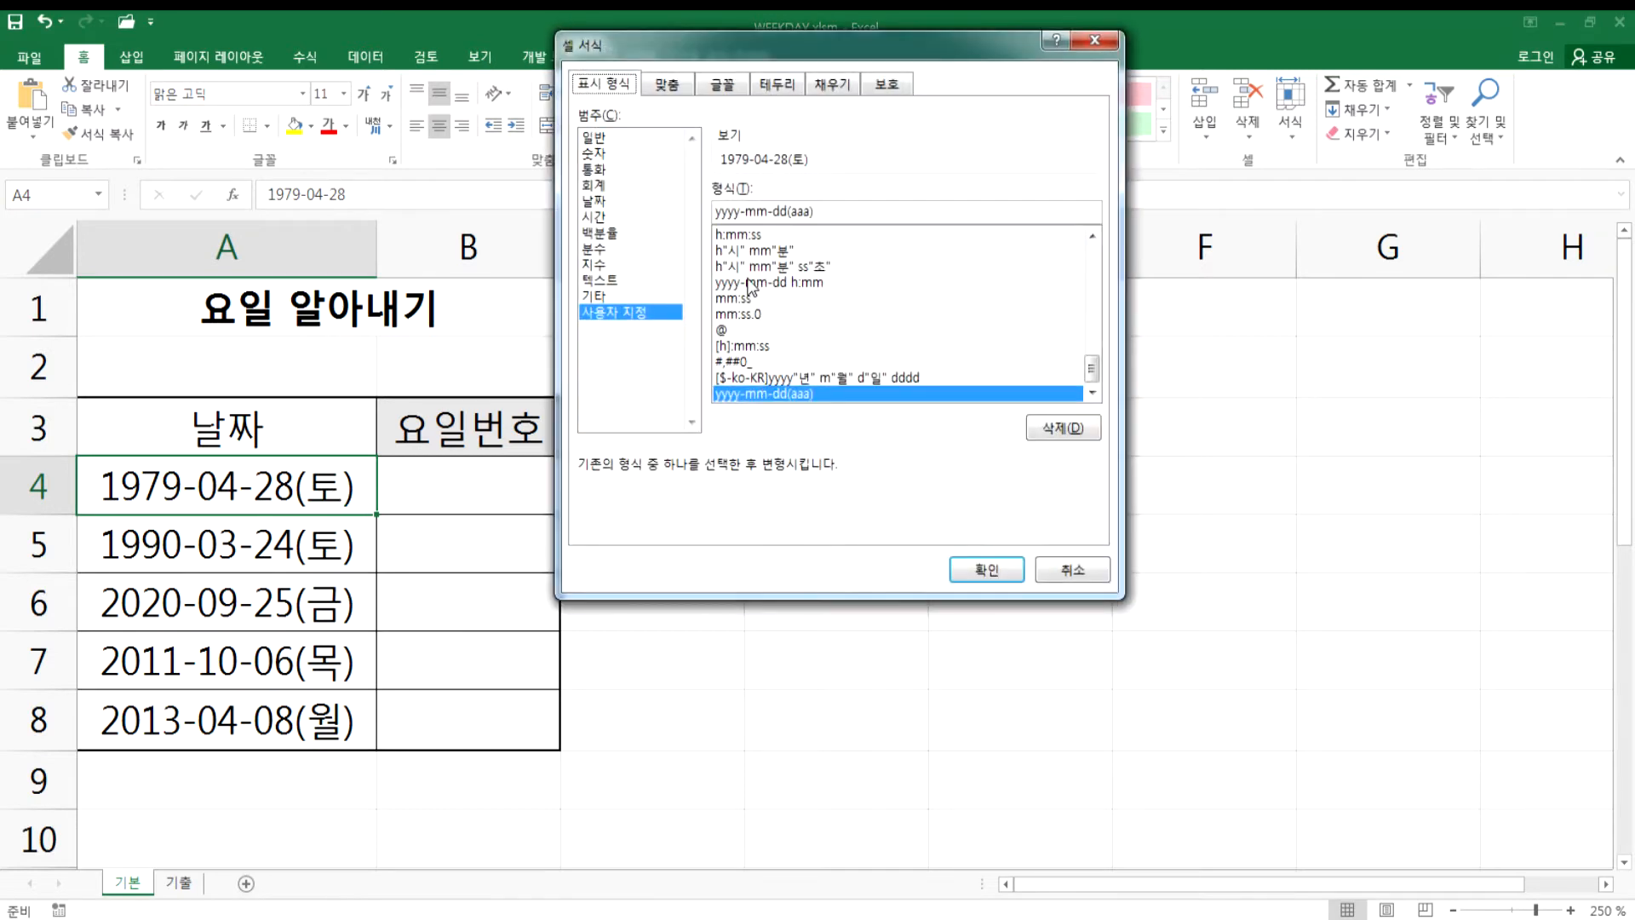
pyautogui.moveTo(787, 213); pyautogui.dragTo(714, 213)
pyautogui.click(818, 212)
# - Close Format Cells and enter =WEEKDAY(A4,1) in D4, returning 7 for 1979-04-28
pyautogui.click(998, 568)
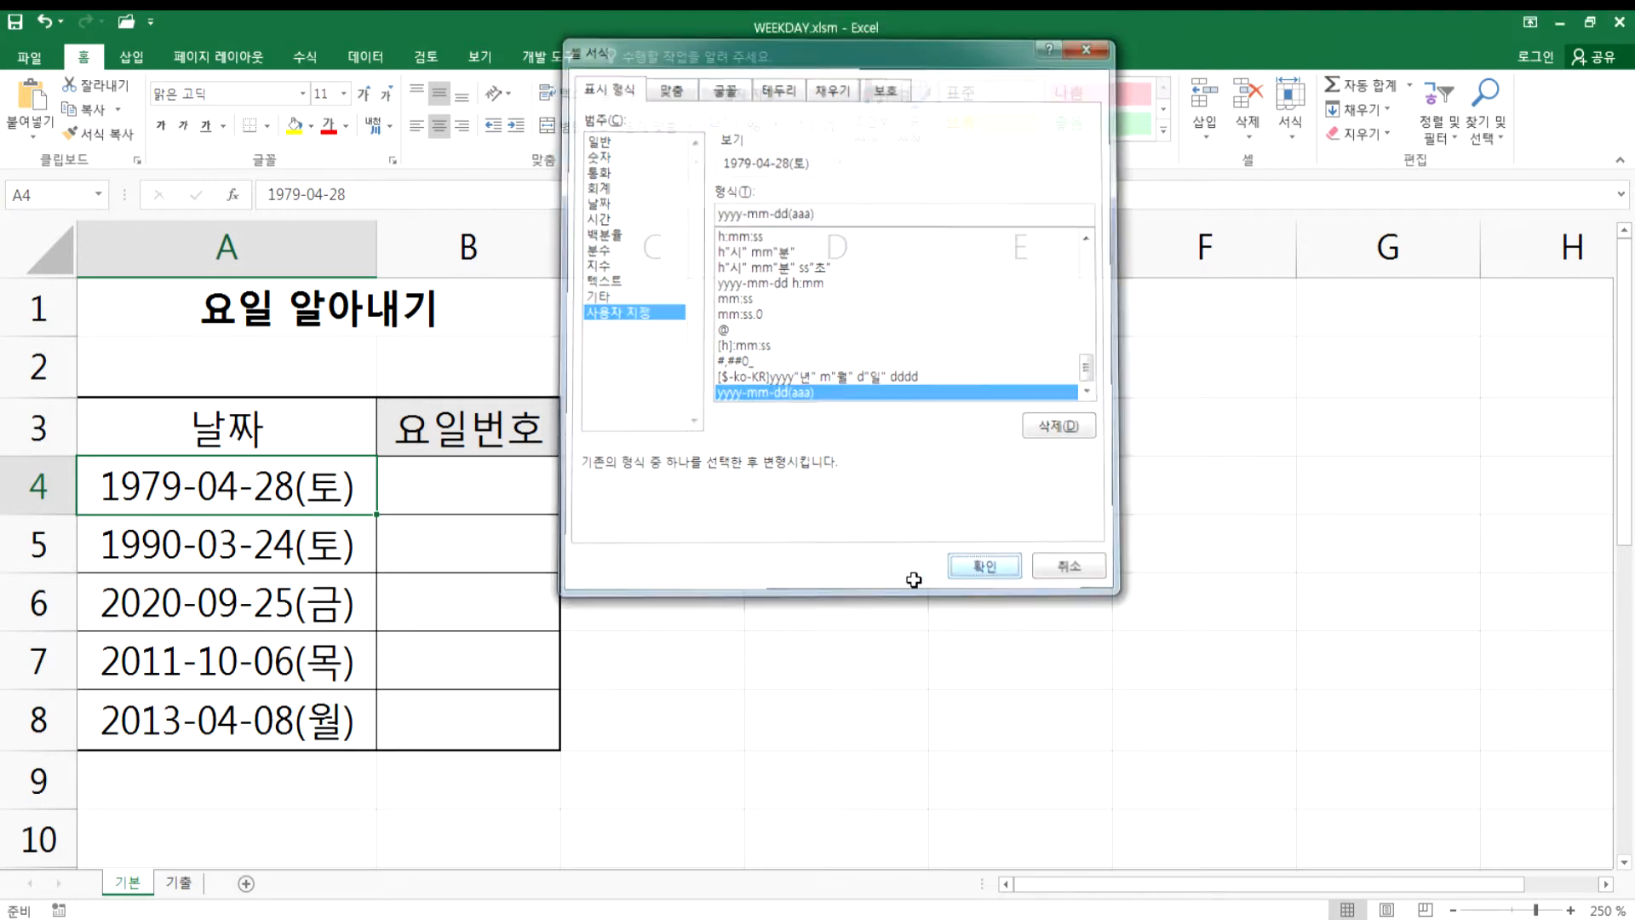
pyautogui.click(525, 501)
pyautogui.click(795, 486)
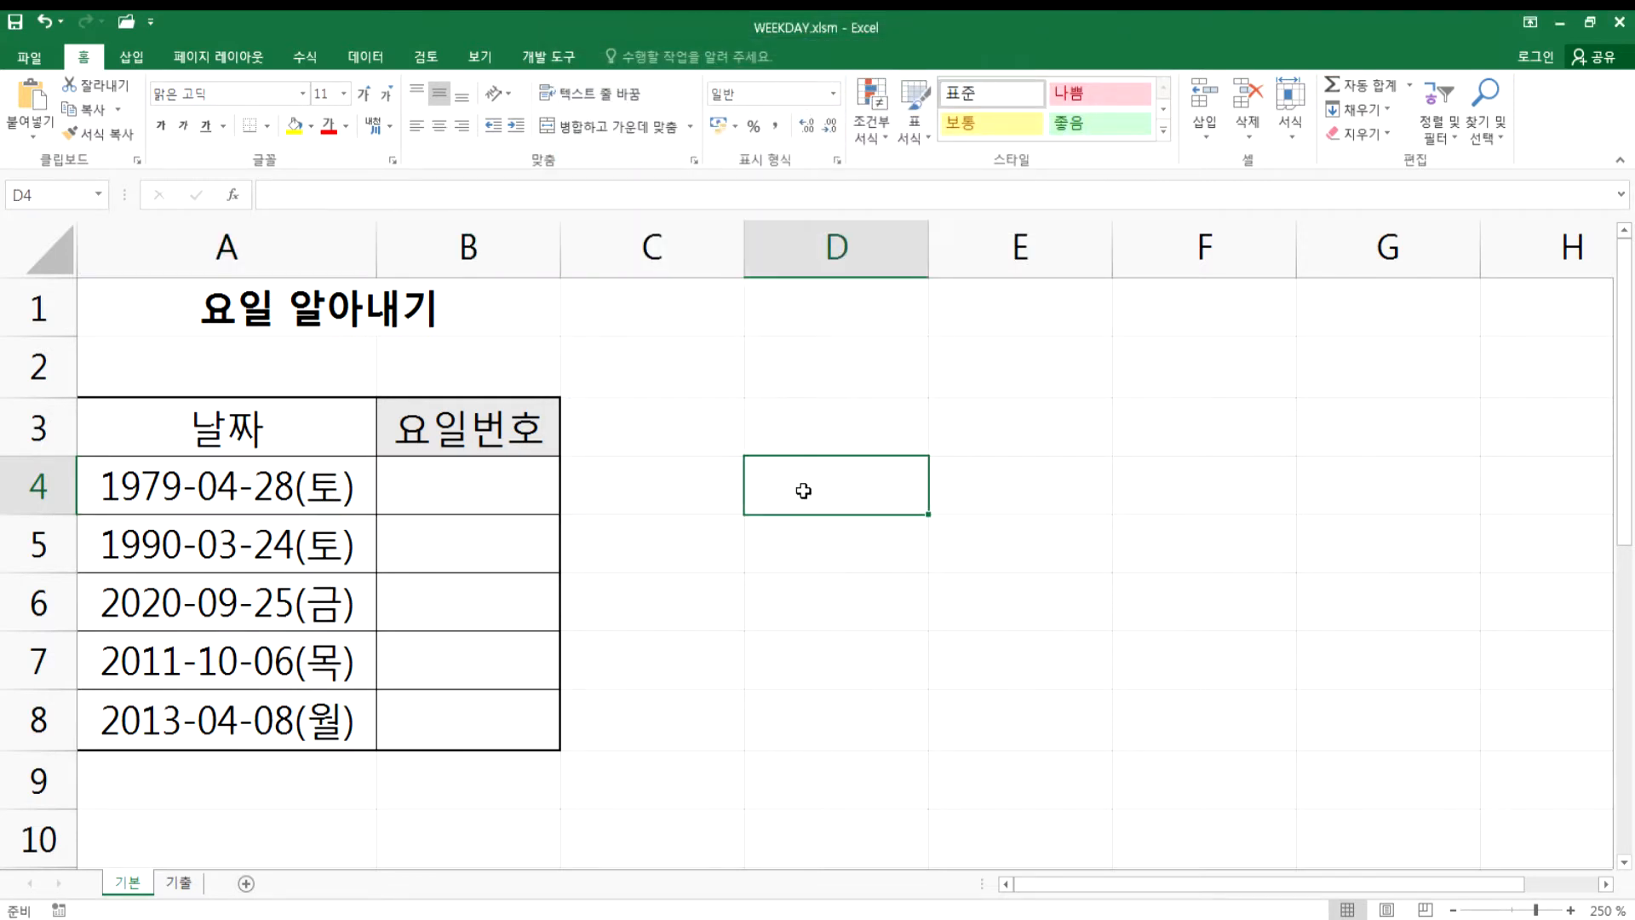
pyautogui.write('=ㅈ')
pyautogui.press('BackSpace')
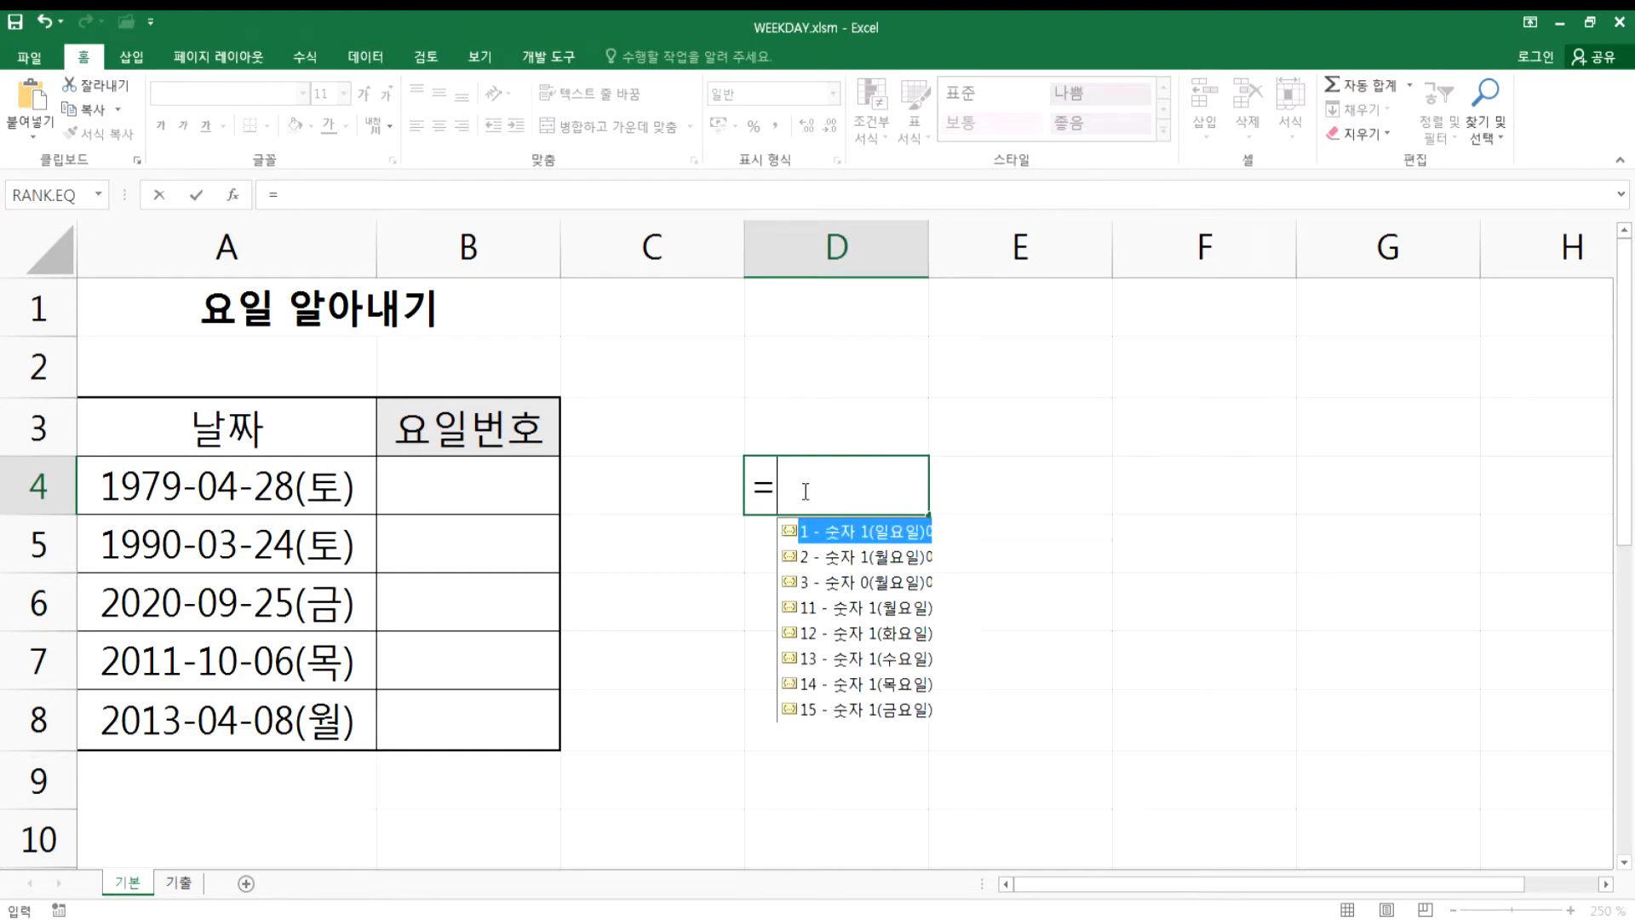
pyautogui.write('WE')
pyautogui.press('Down')
pyautogui.press('Tab')
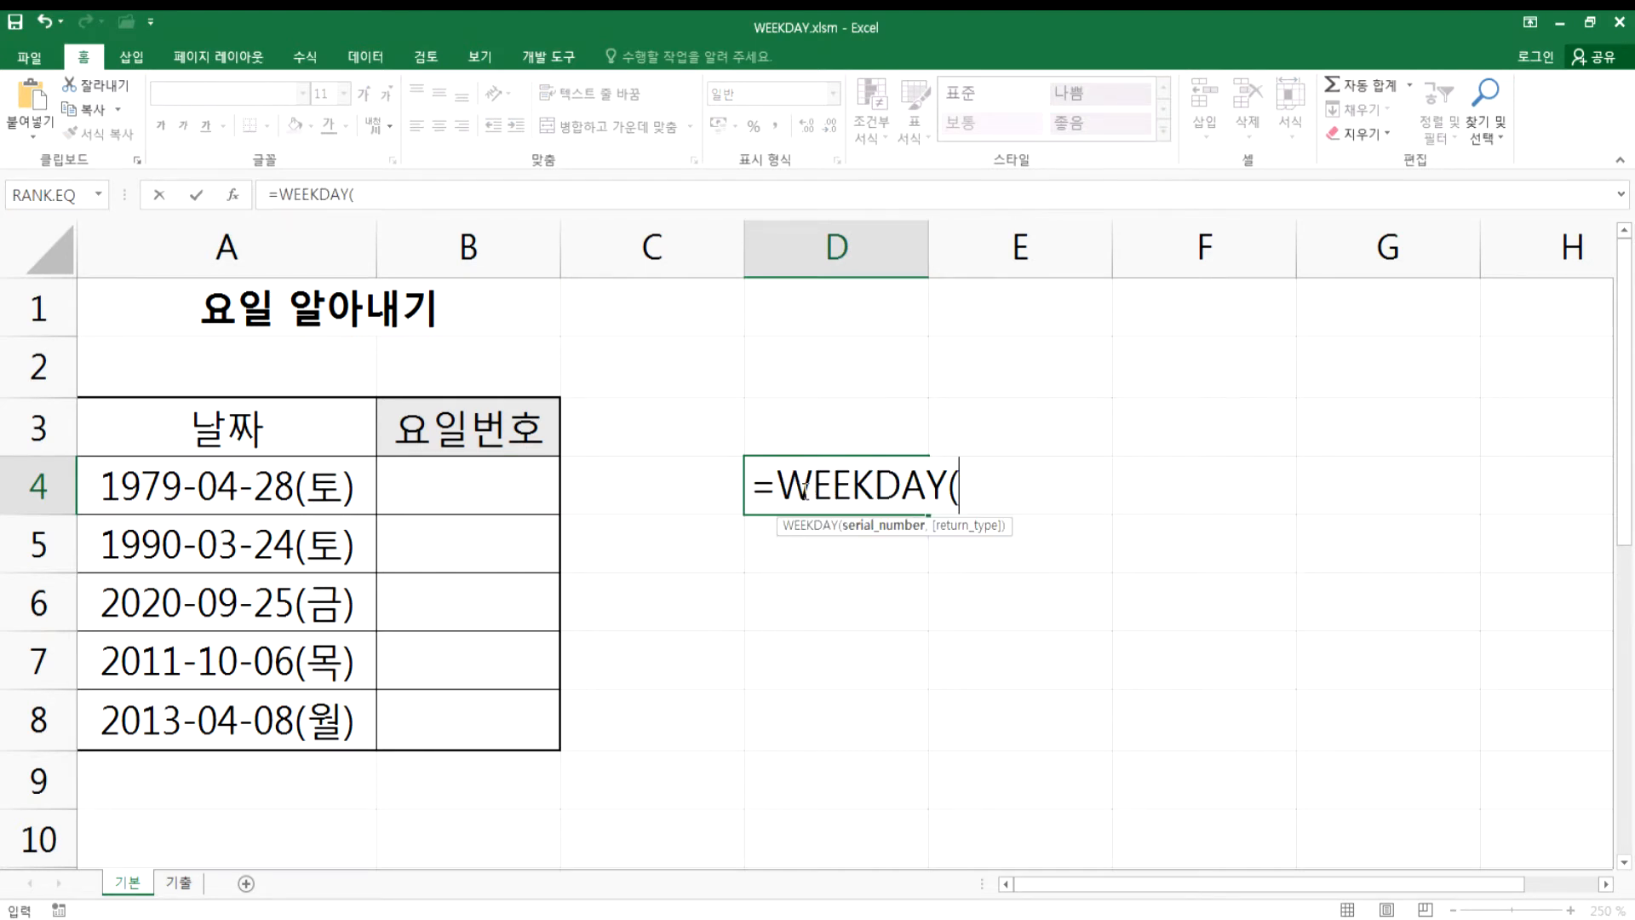
pyautogui.click(288, 480)
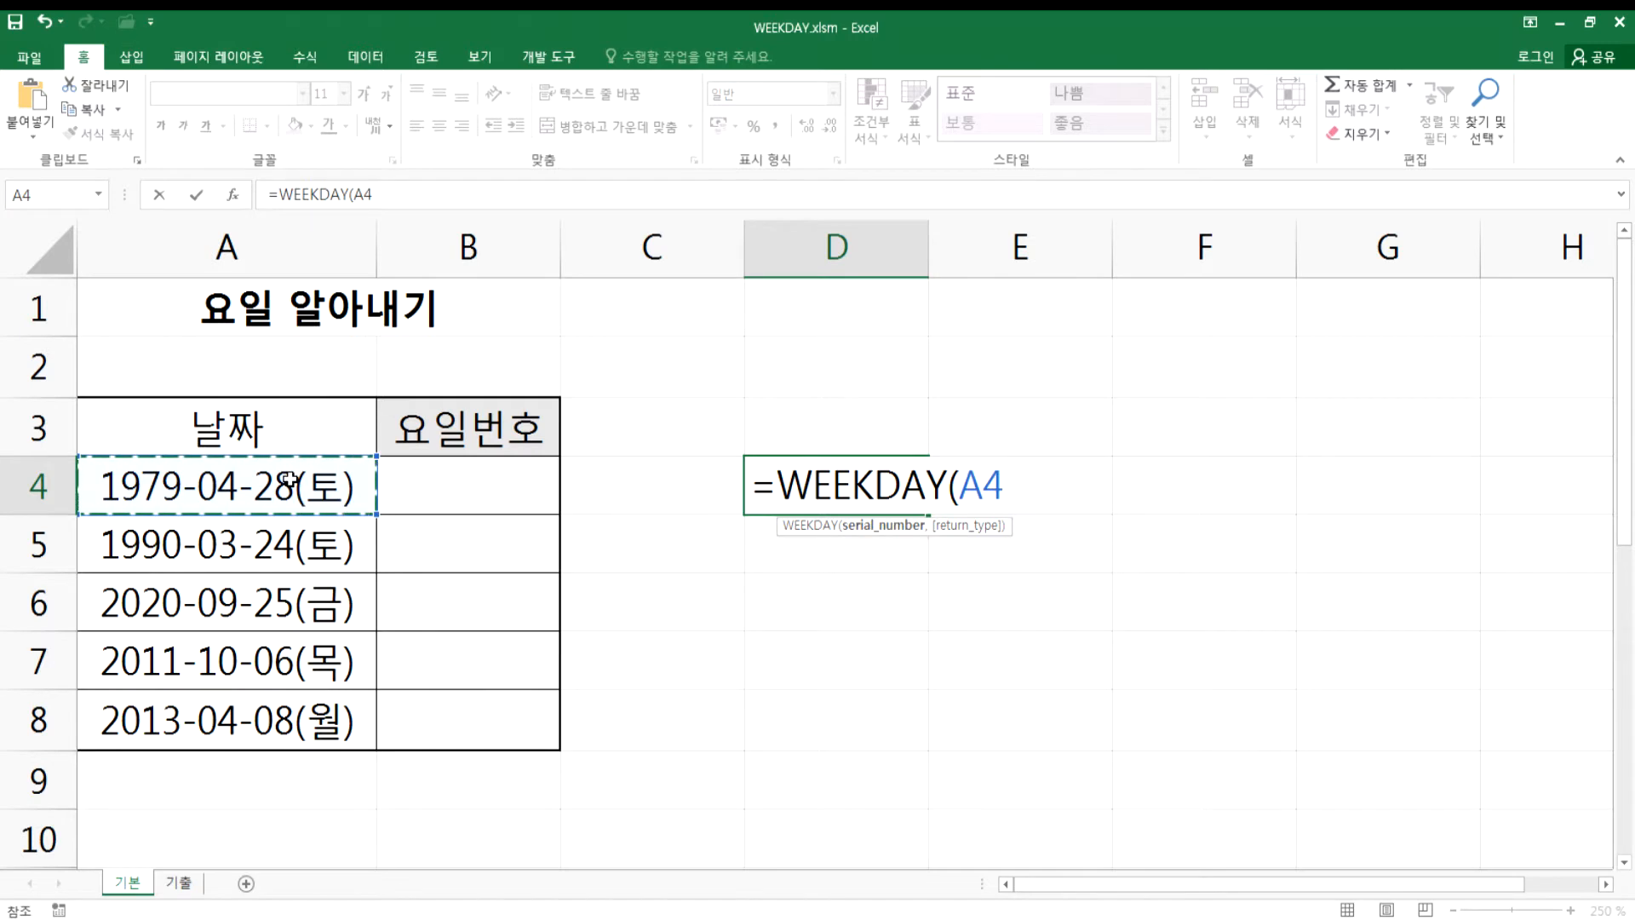
pyautogui.write(',1')
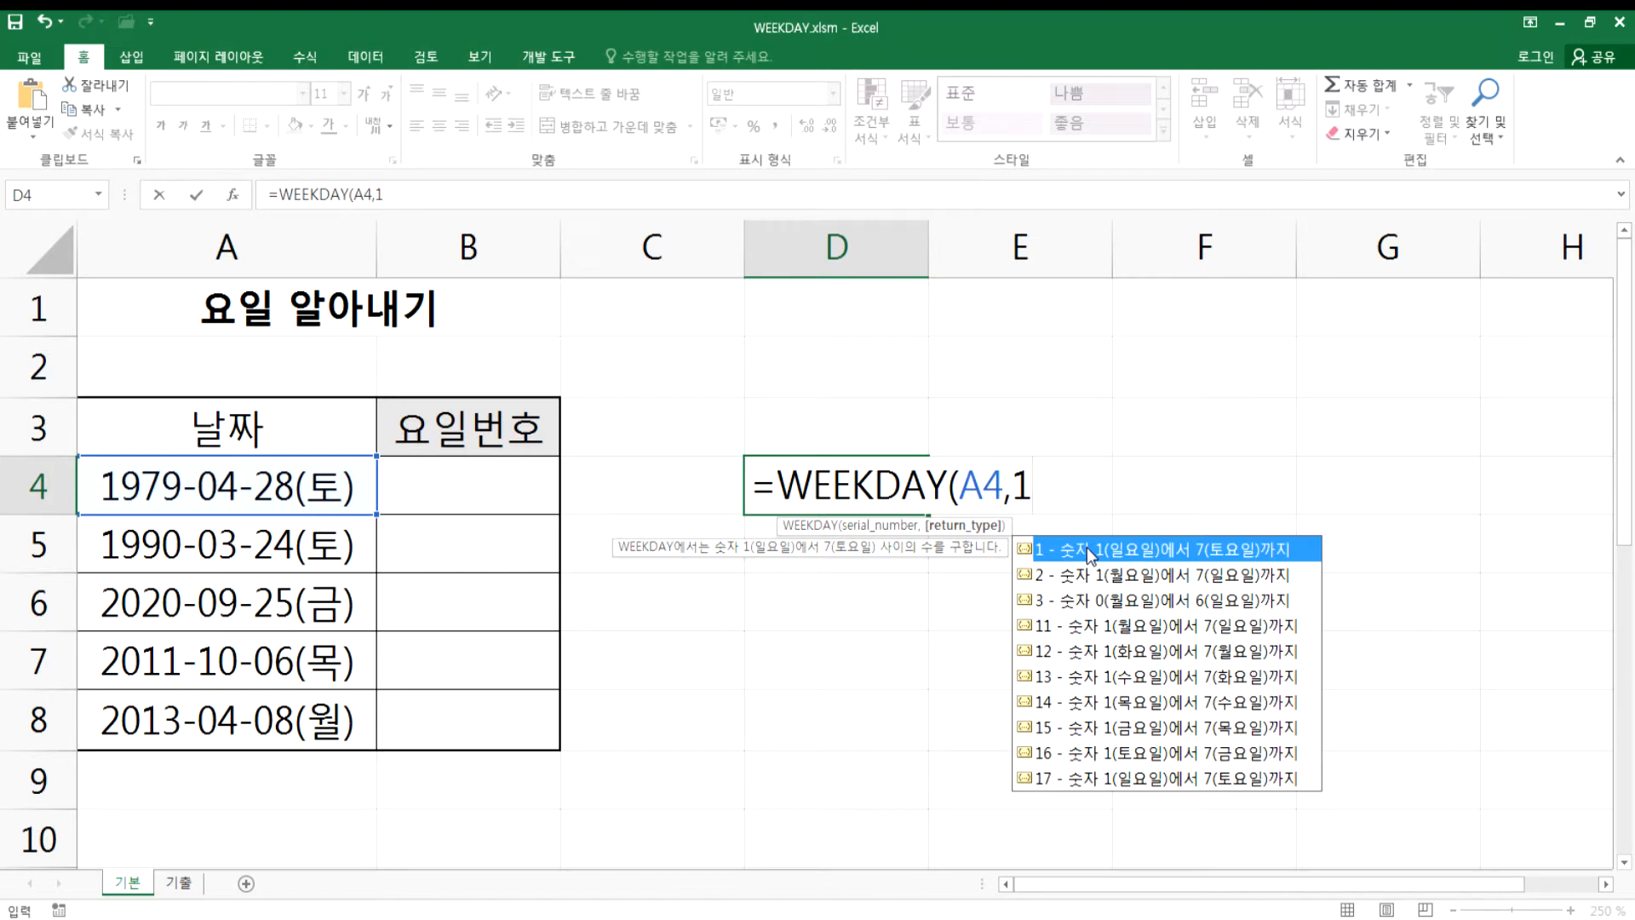
pyautogui.press('Return')
pyautogui.press('Up')
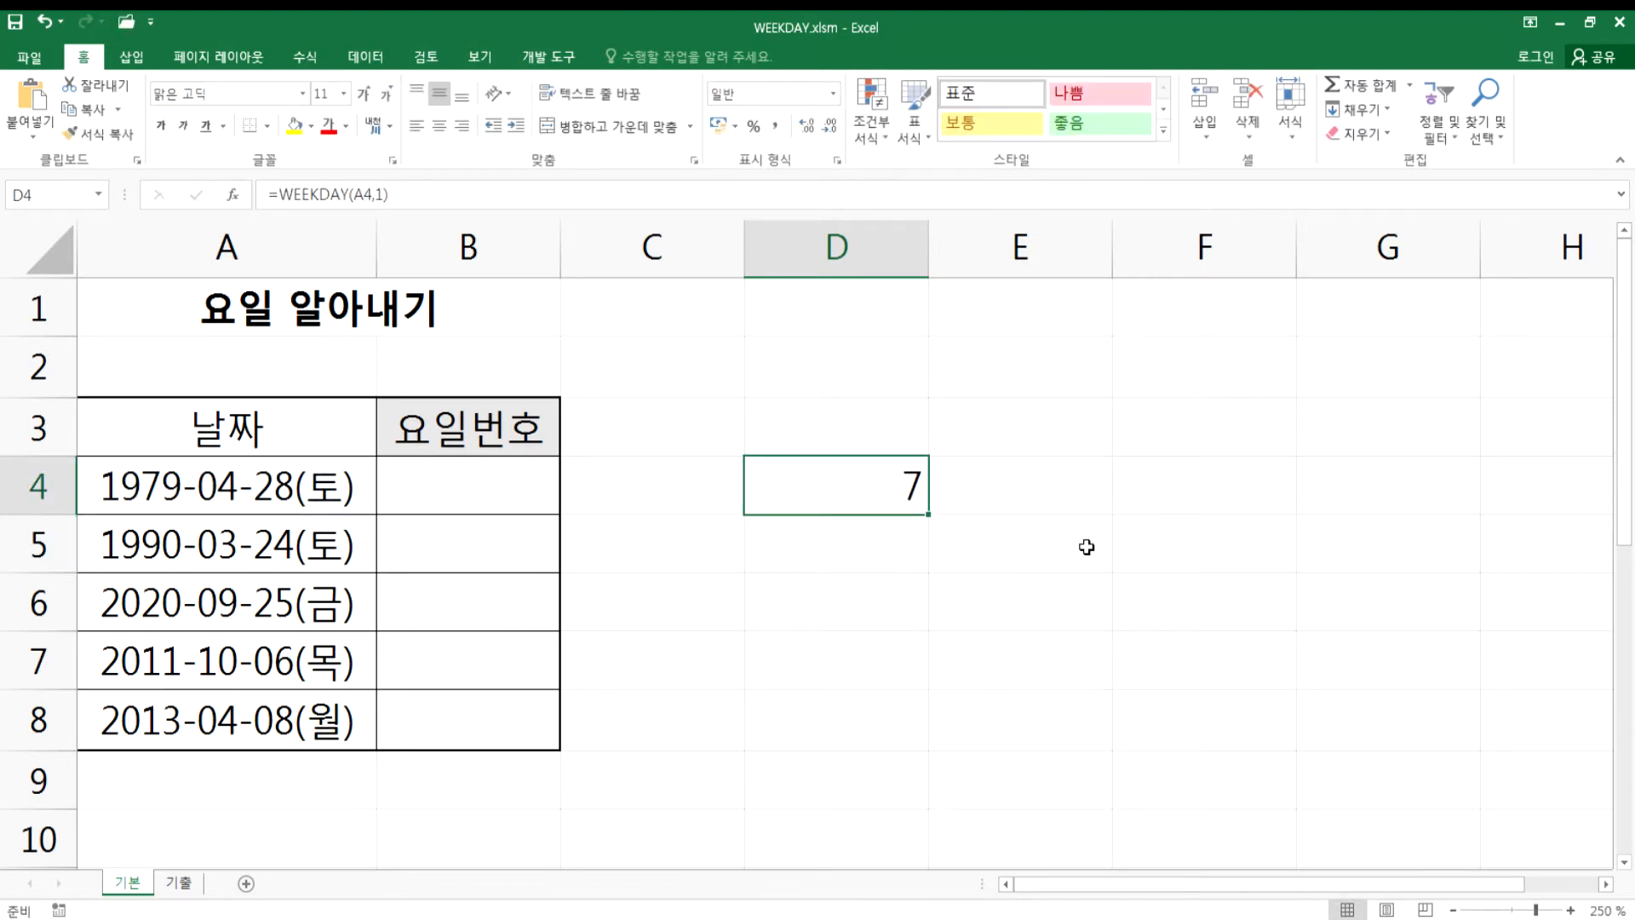
pyautogui.press('F2')
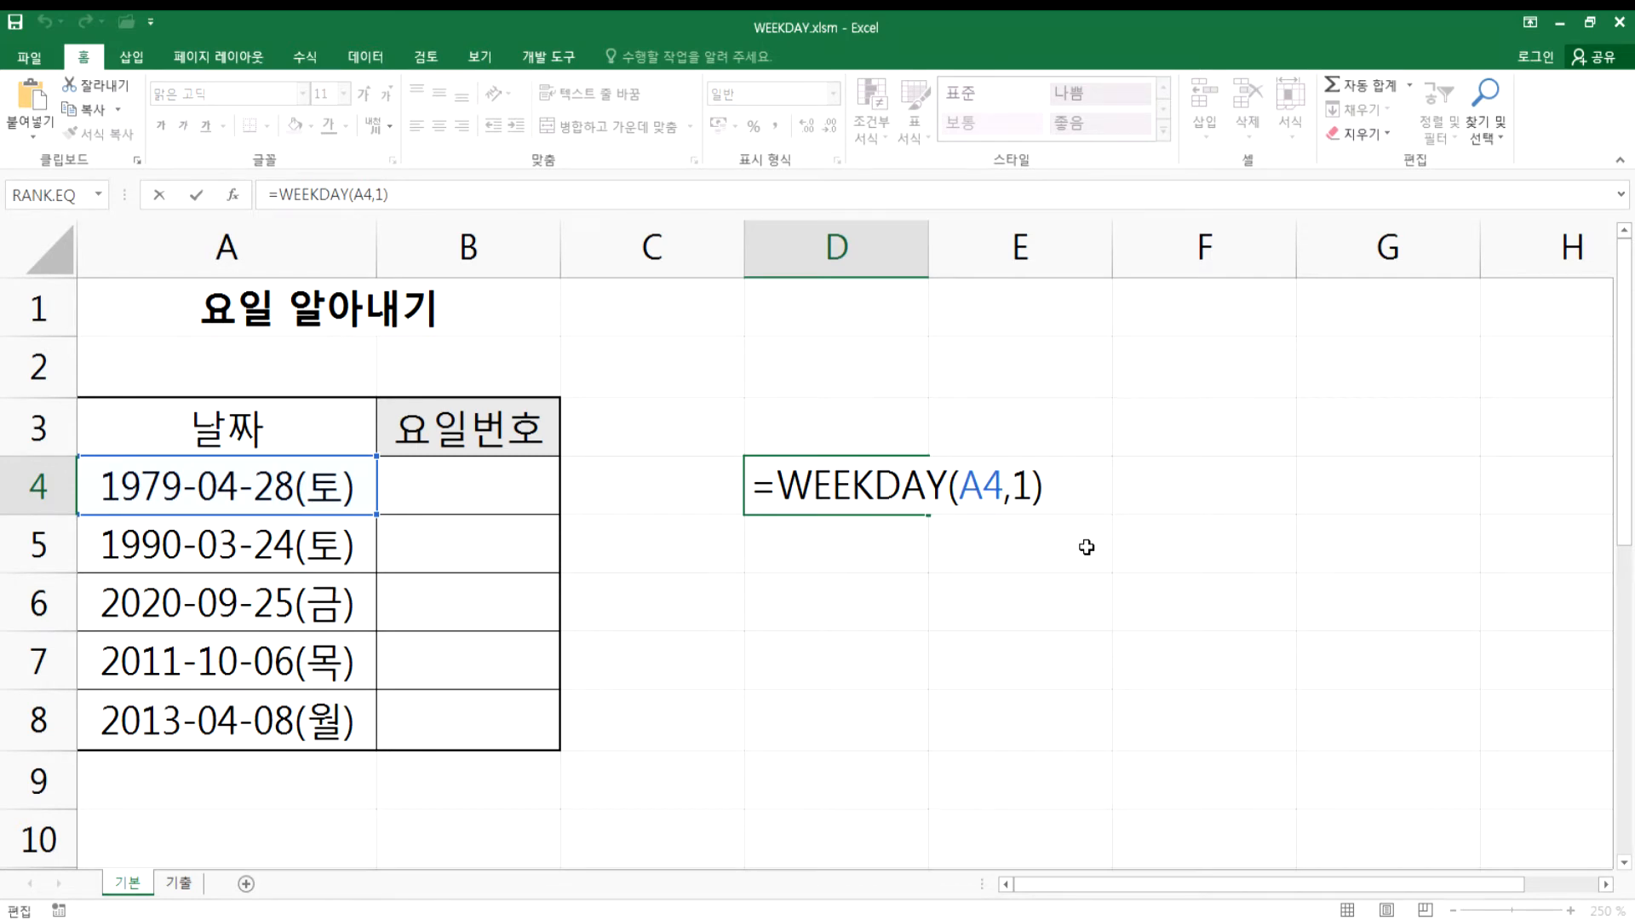
# - Copy D4's formula into E4 as =WEEKDAY(A4,2), which returns 6
pyautogui.press('Return')
pyautogui.press('Up')
pyautogui.press('F2')
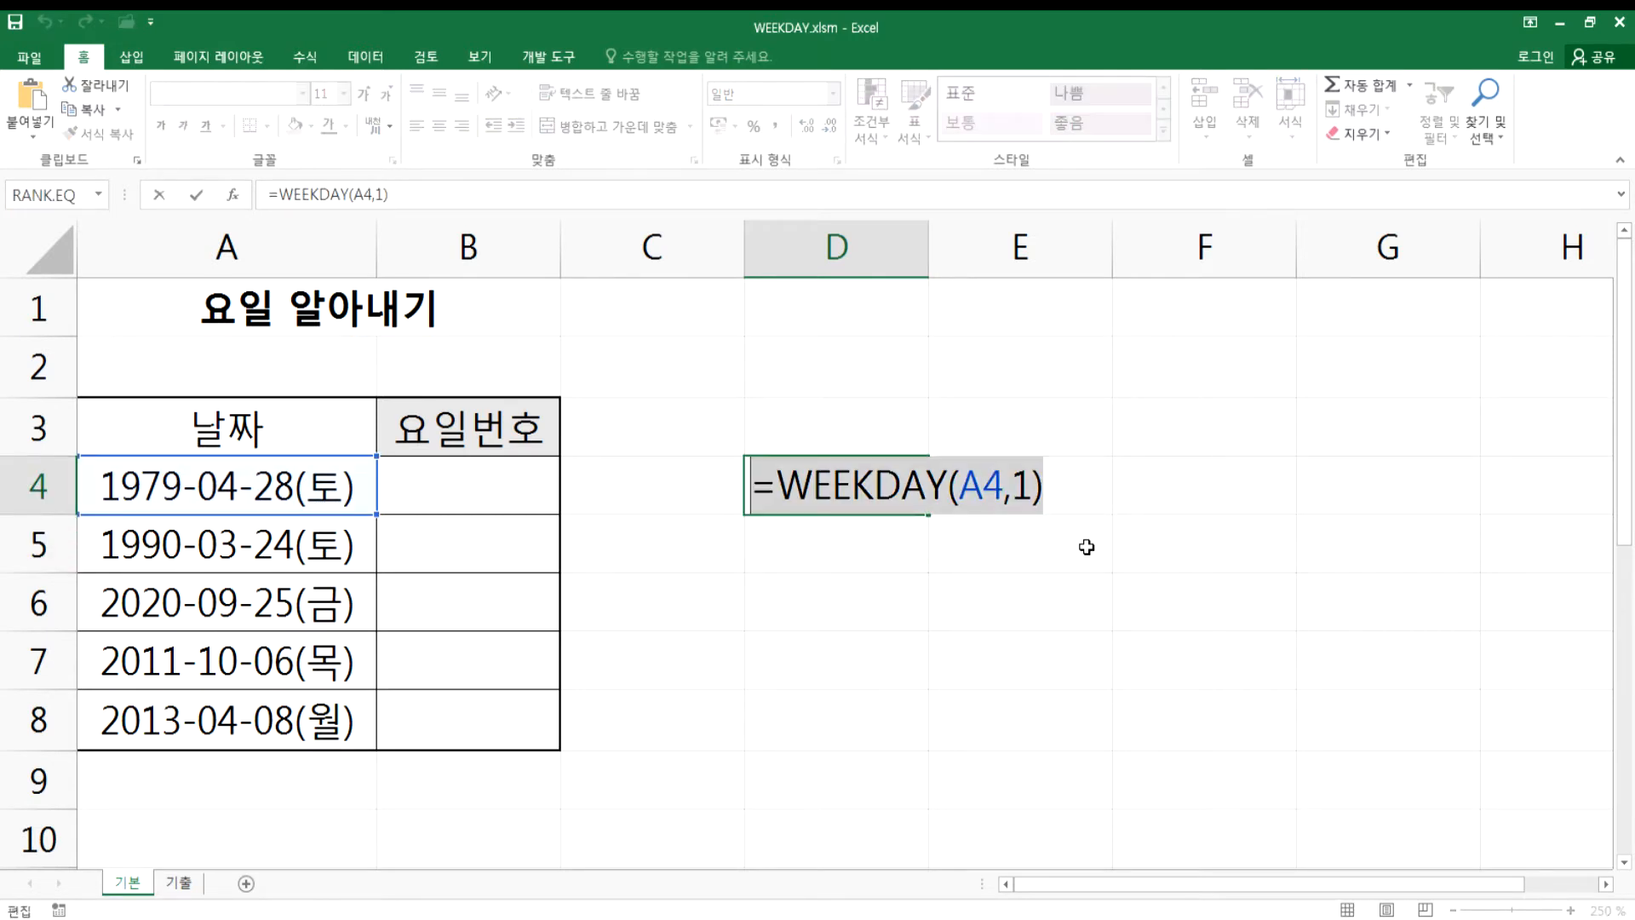
pyautogui.press('Tab')
pyautogui.press('F2')
pyautogui.write('=WEEKDAY(A4,1)')
pyautogui.press('Left')
pyautogui.press('Left')
pyautogui.write('2')
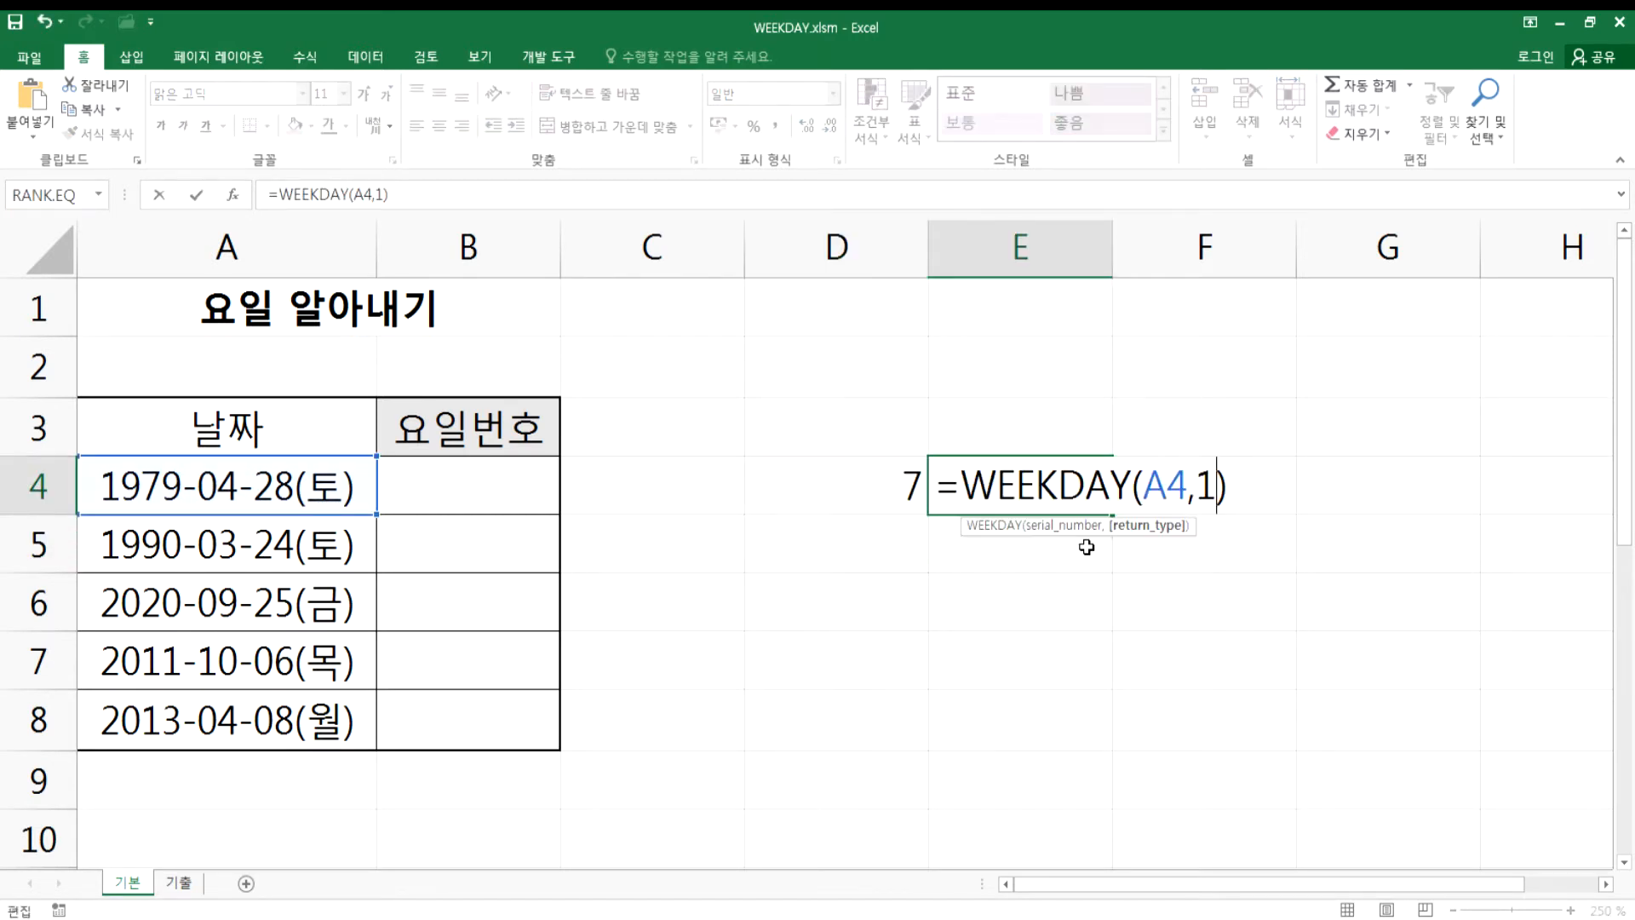
pyautogui.press('Delete')
pyautogui.press('Return')
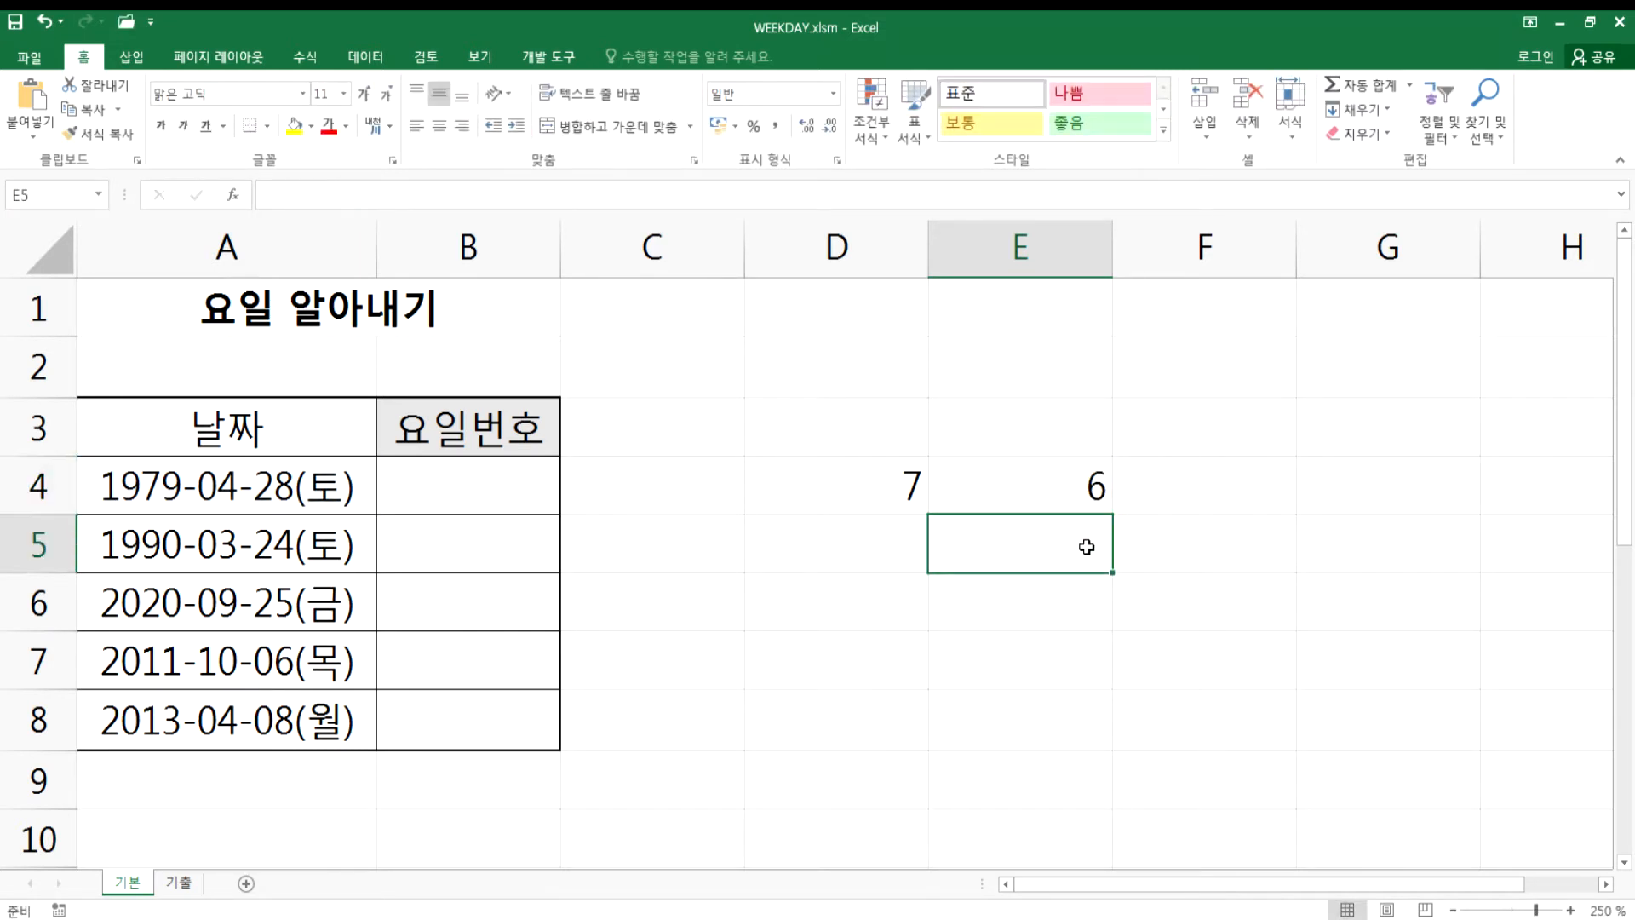
pyautogui.press('Up')
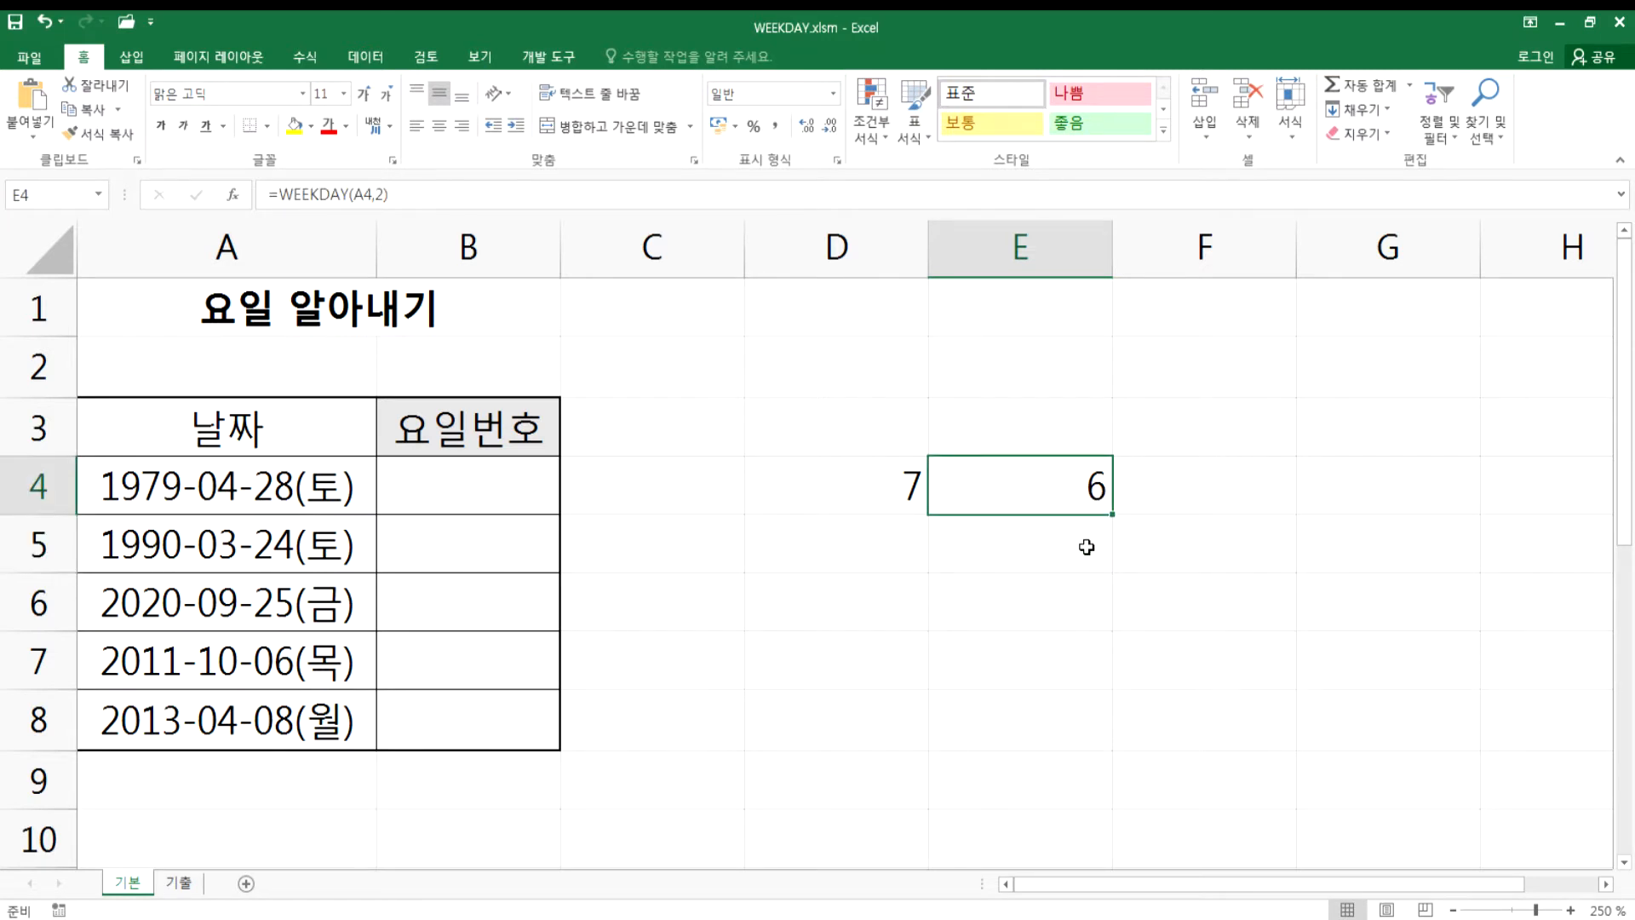
pyautogui.press('Left')
pyautogui.hotkey('alt', 'Tab')
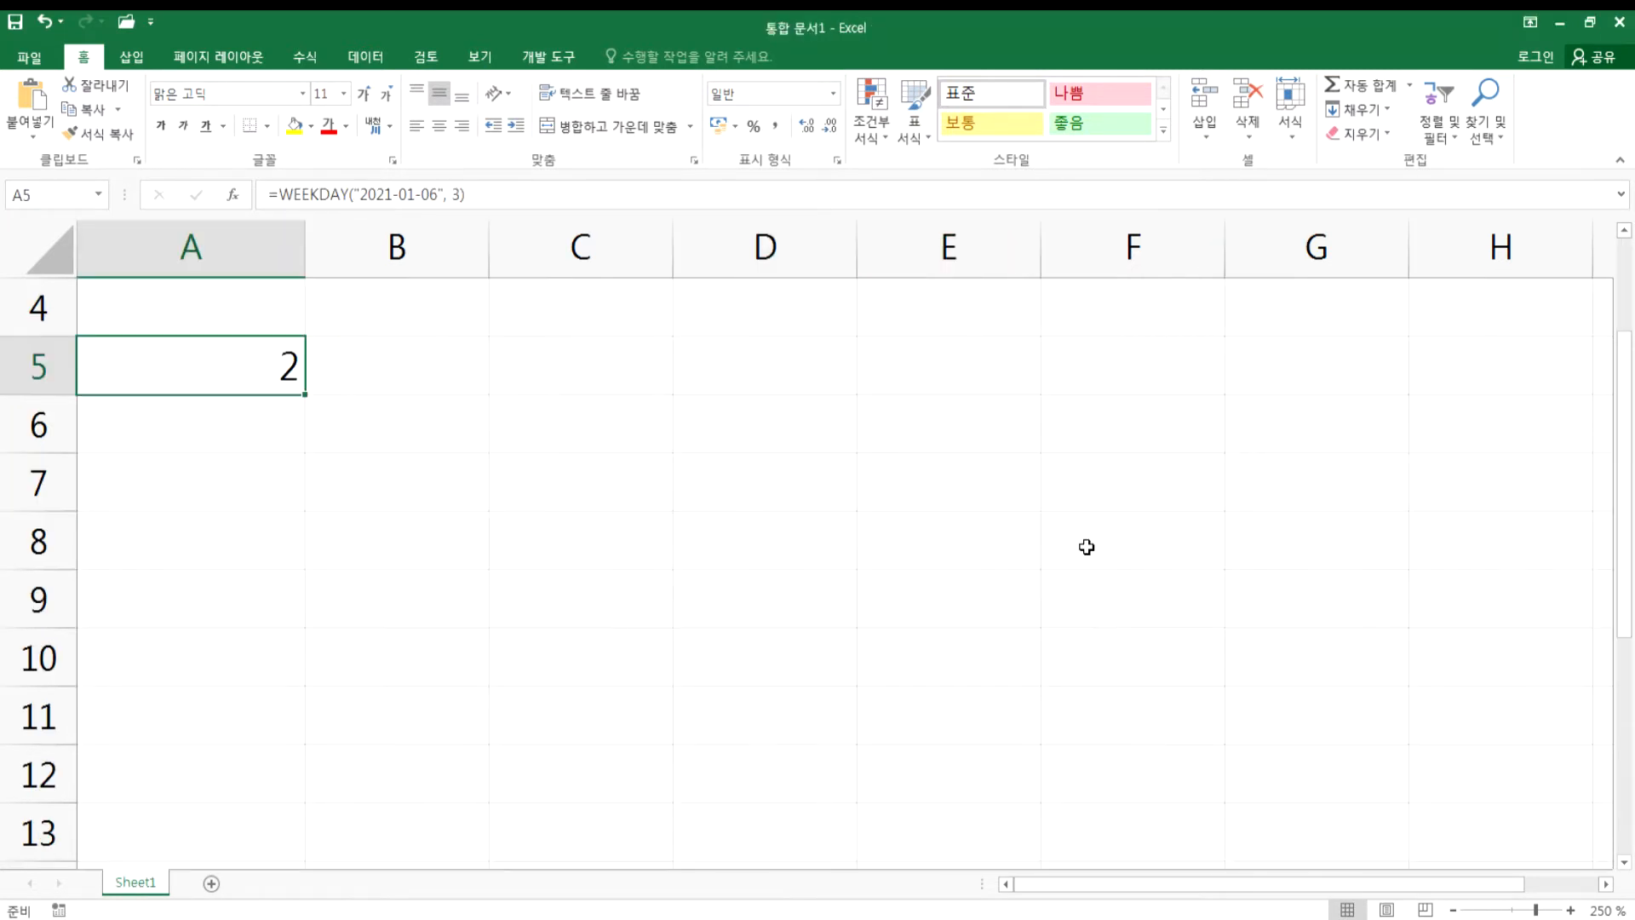
# - Highlight the Notepad notes: type 1 numbers Sunday 1 to Saturday 7, type 2 makes Sunday 7
pyautogui.hotkey('alt', 'Tab')
pyautogui.hotkey('alt', 'Tab')
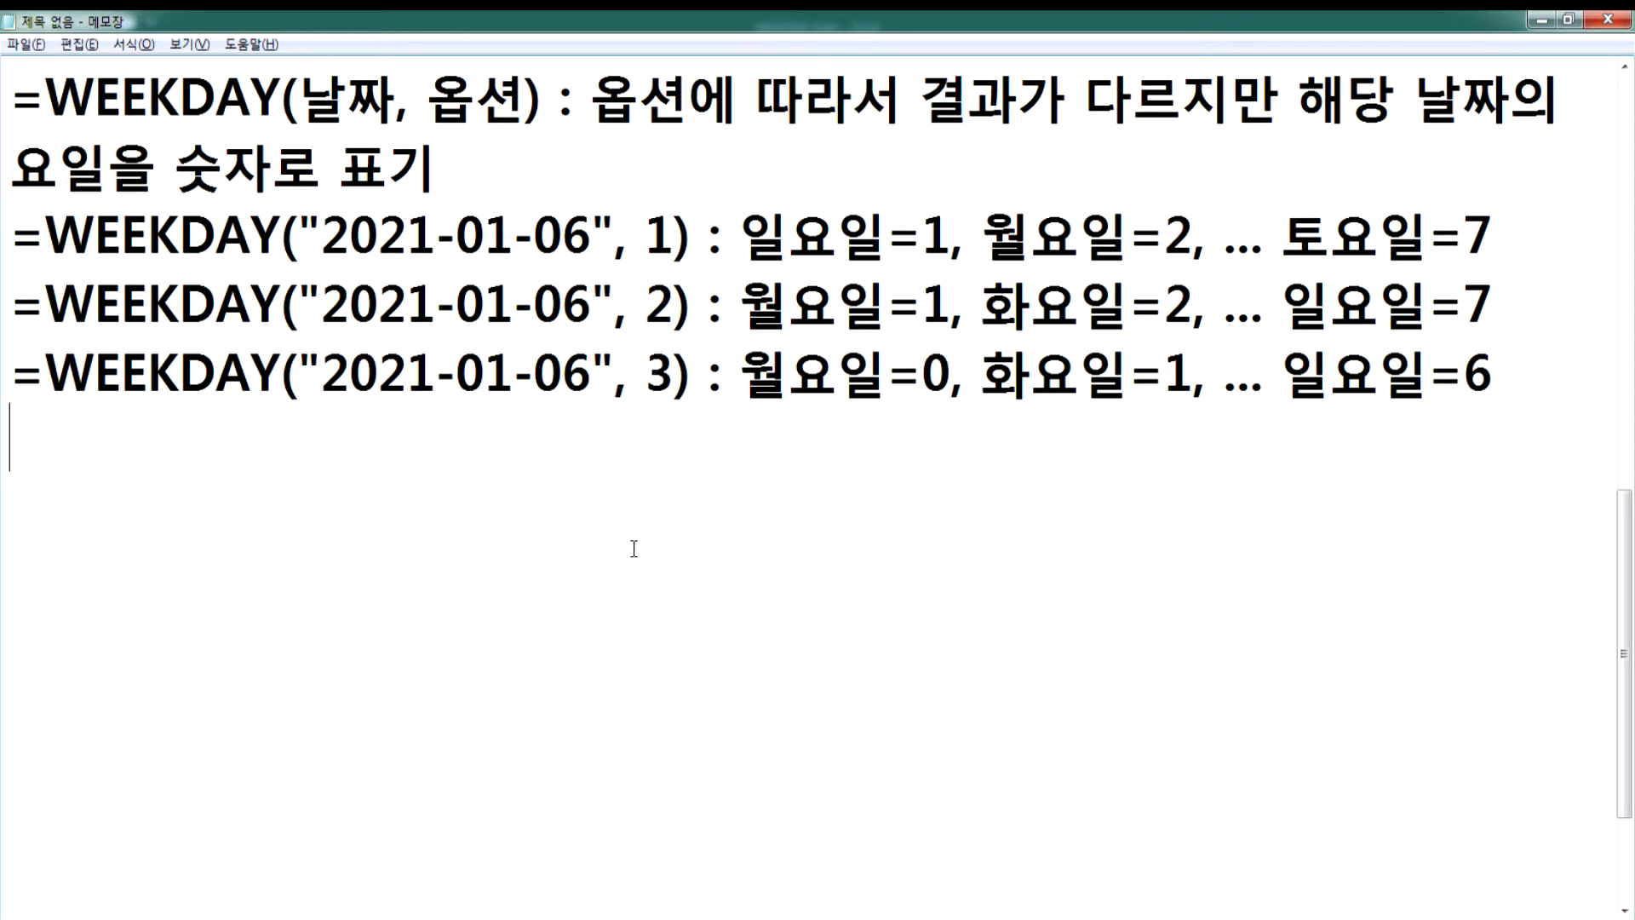
pyautogui.moveTo(742, 304); pyautogui.dragTo(1465, 309)
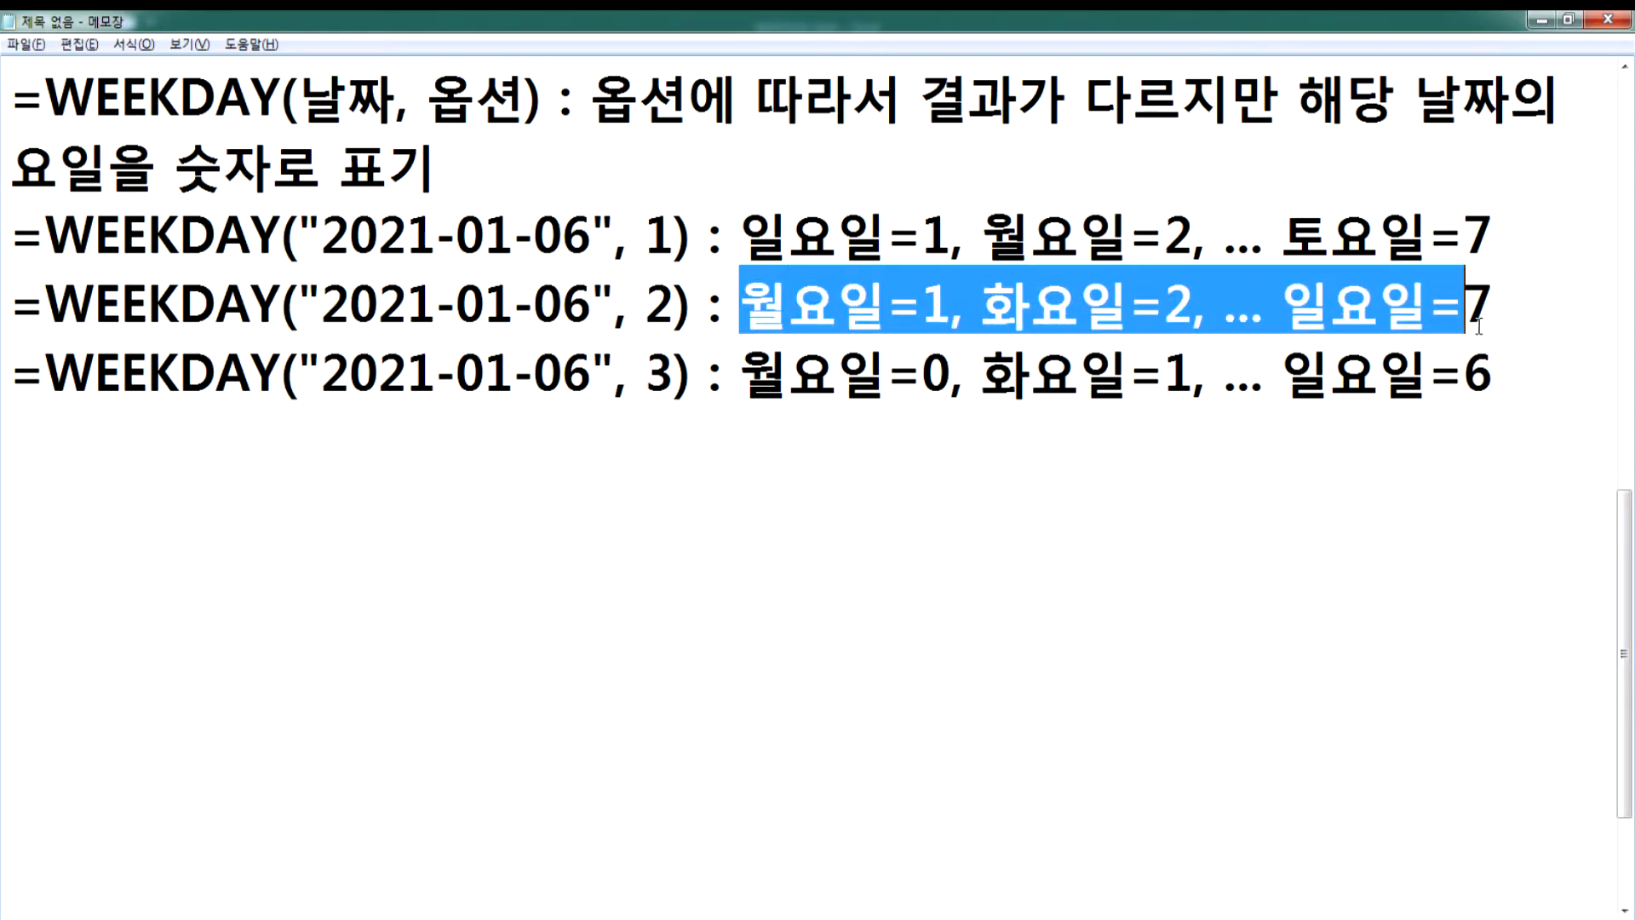
pyautogui.moveTo(1282, 304); pyautogui.dragTo(1495, 317)
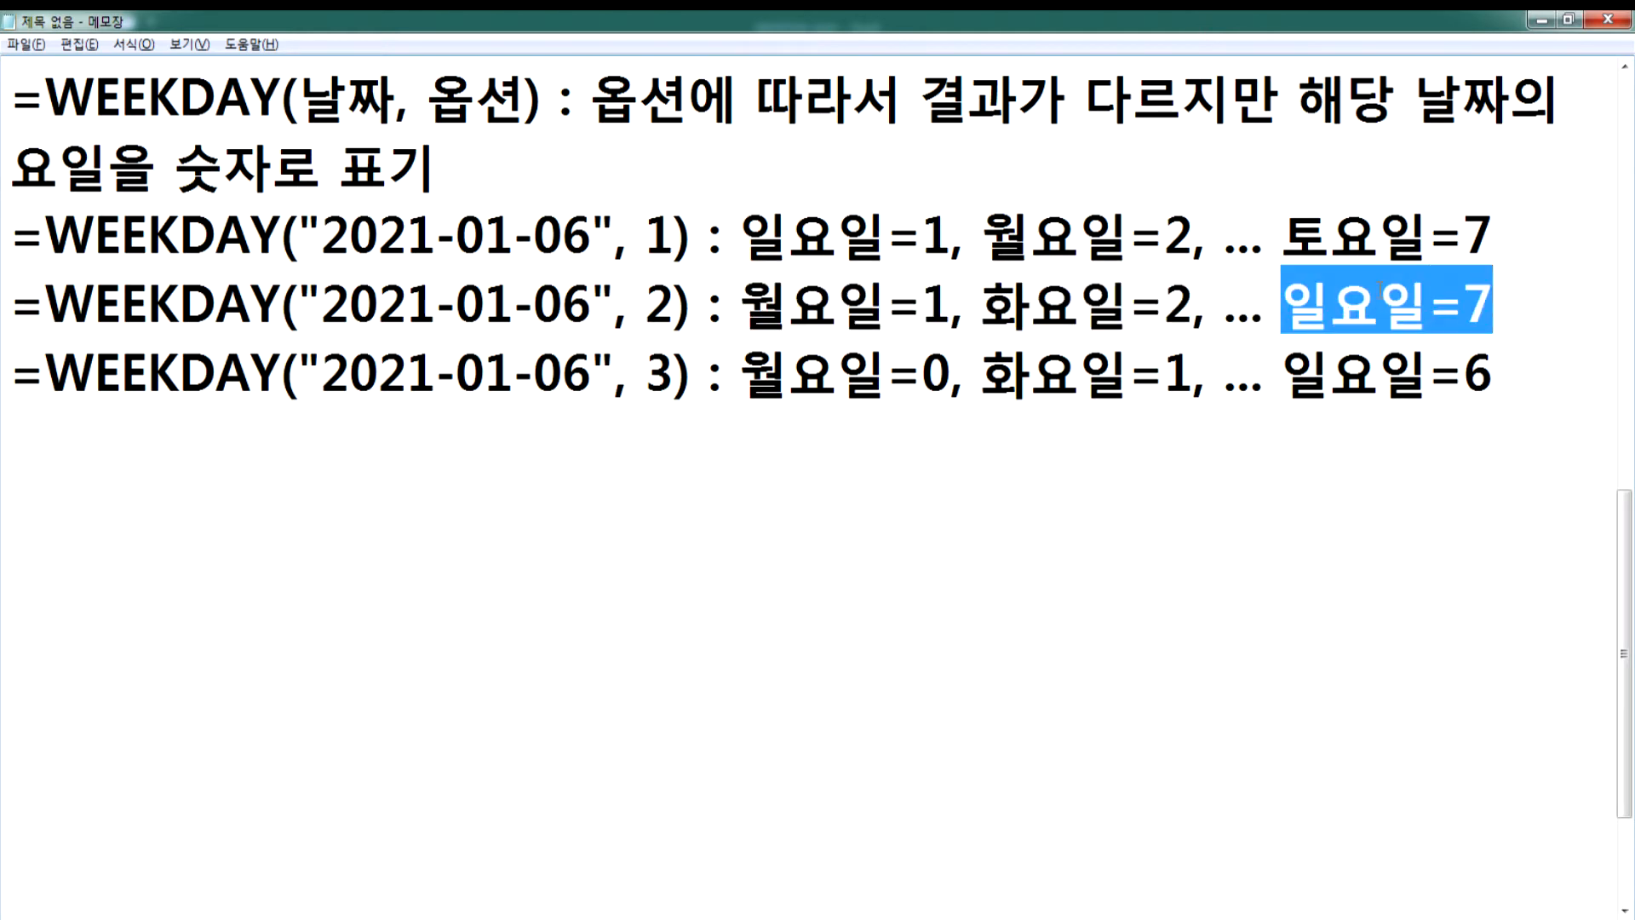
pyautogui.moveTo(952, 237); pyautogui.dragTo(888, 237)
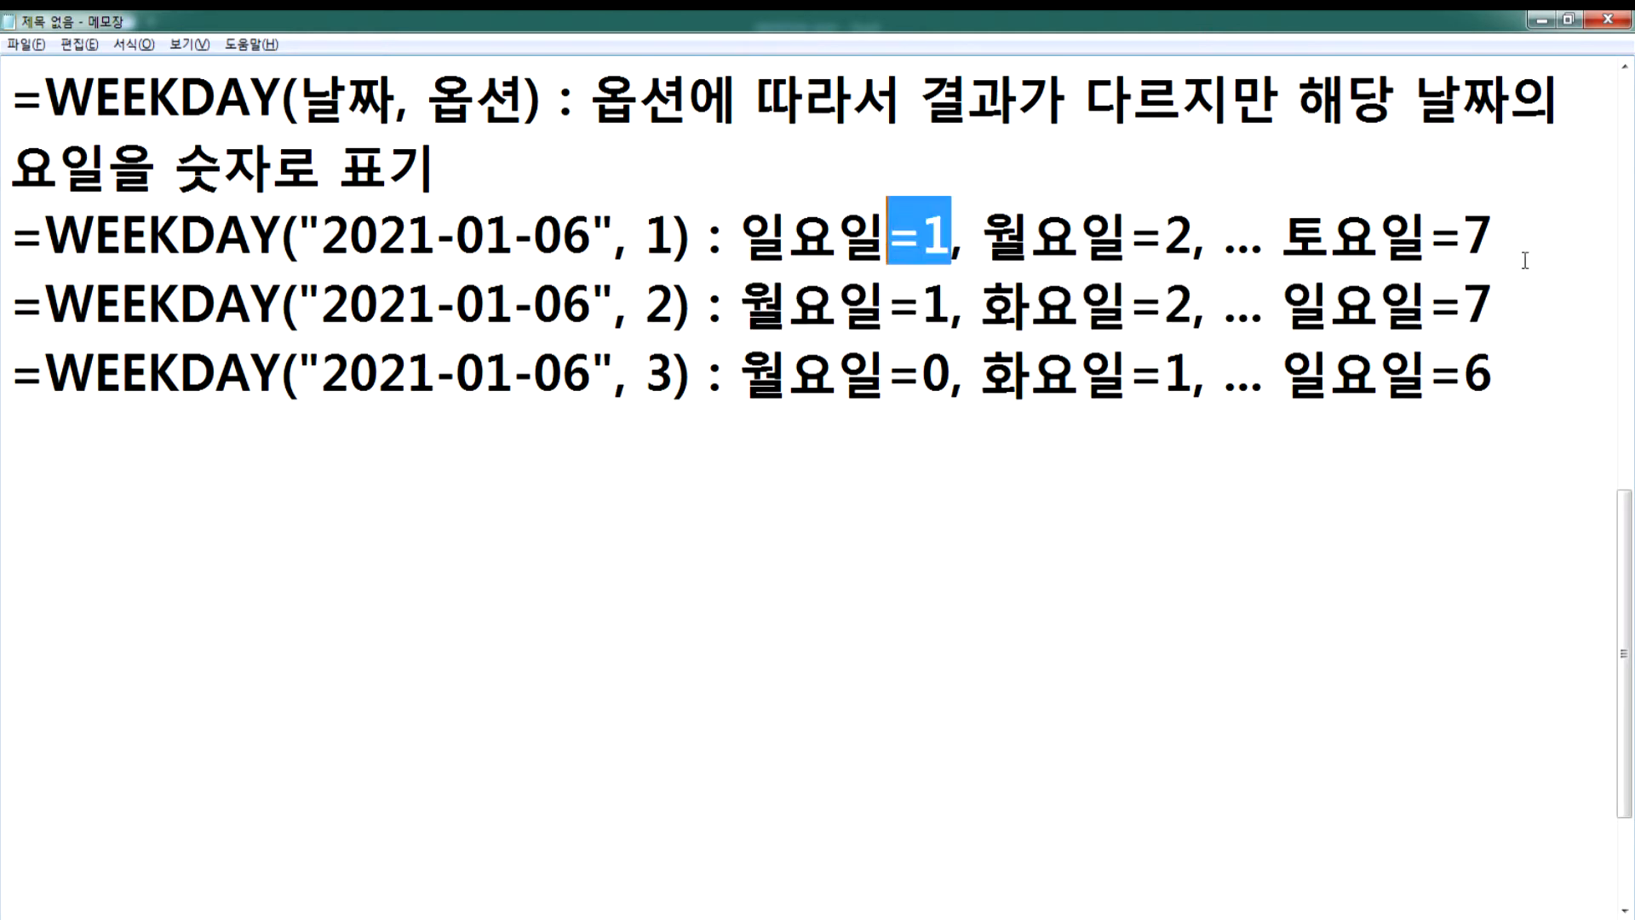
pyautogui.moveTo(1463, 235); pyautogui.dragTo(1492, 235)
pyautogui.moveTo(981, 237); pyautogui.dragTo(1266, 243)
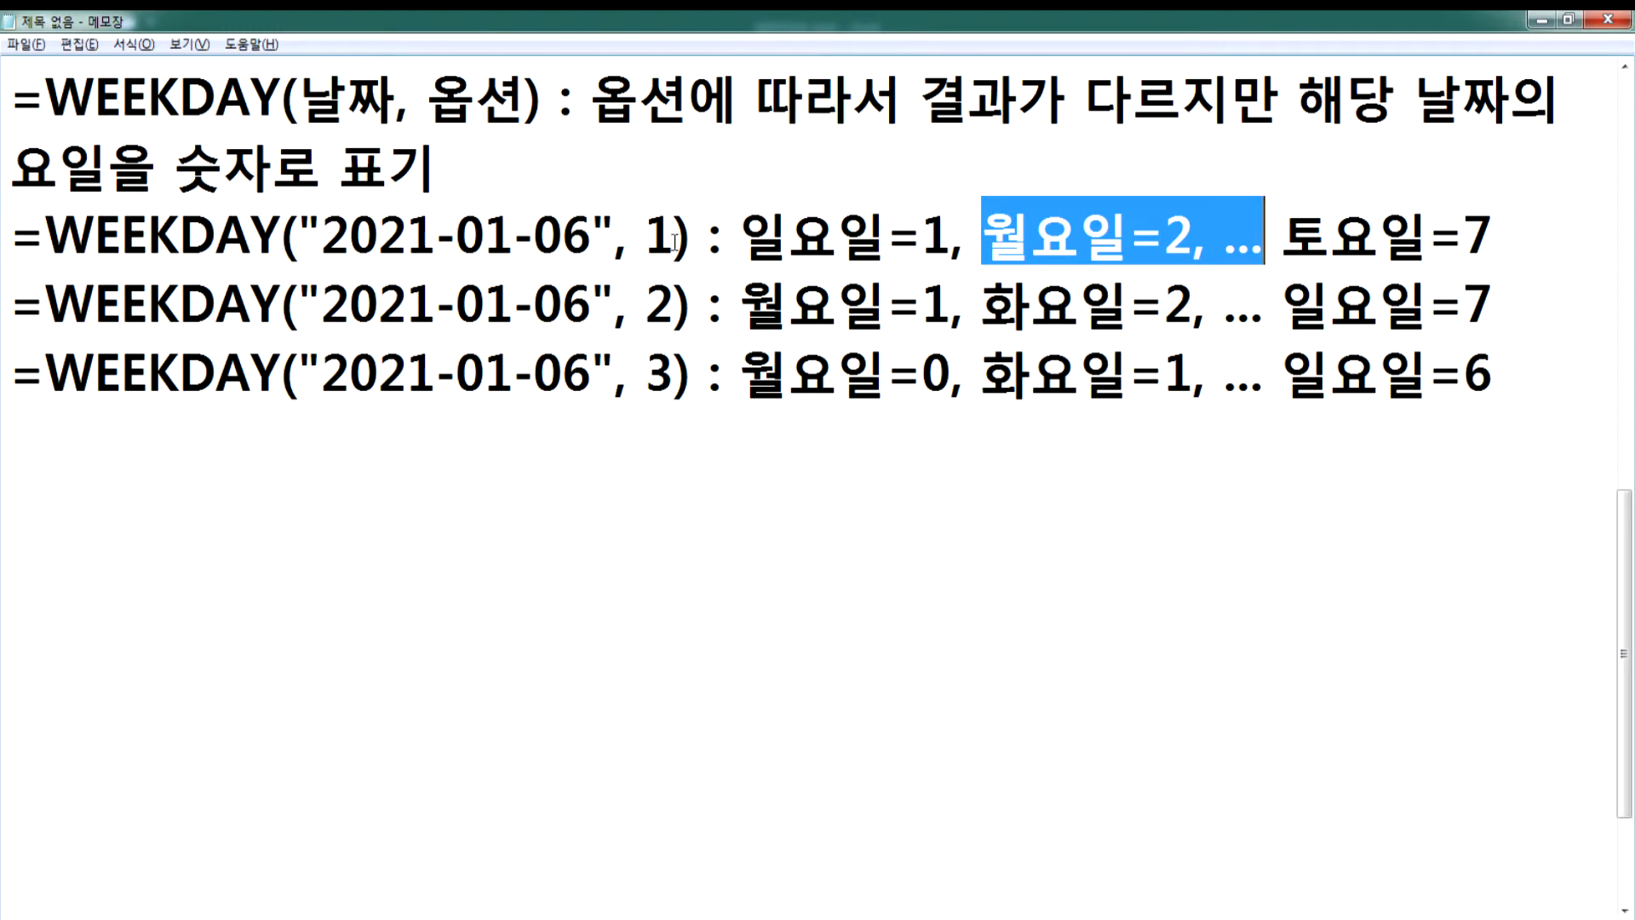
pyautogui.moveTo(923, 237); pyautogui.dragTo(951, 237)
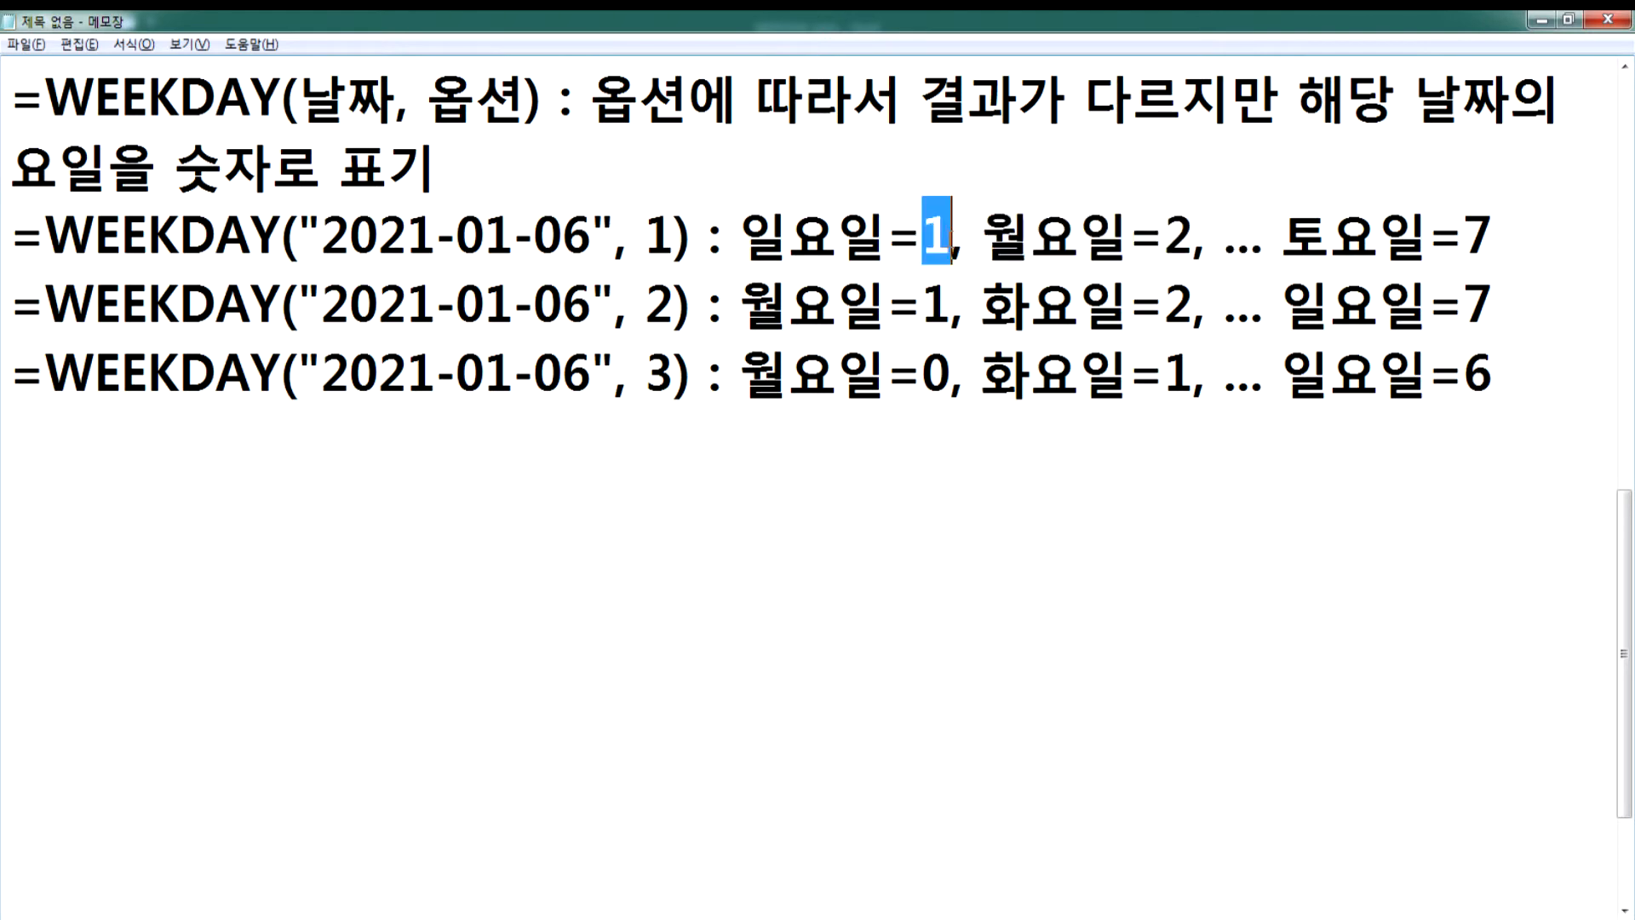
pyautogui.moveTo(1462, 230); pyautogui.dragTo(1492, 230)
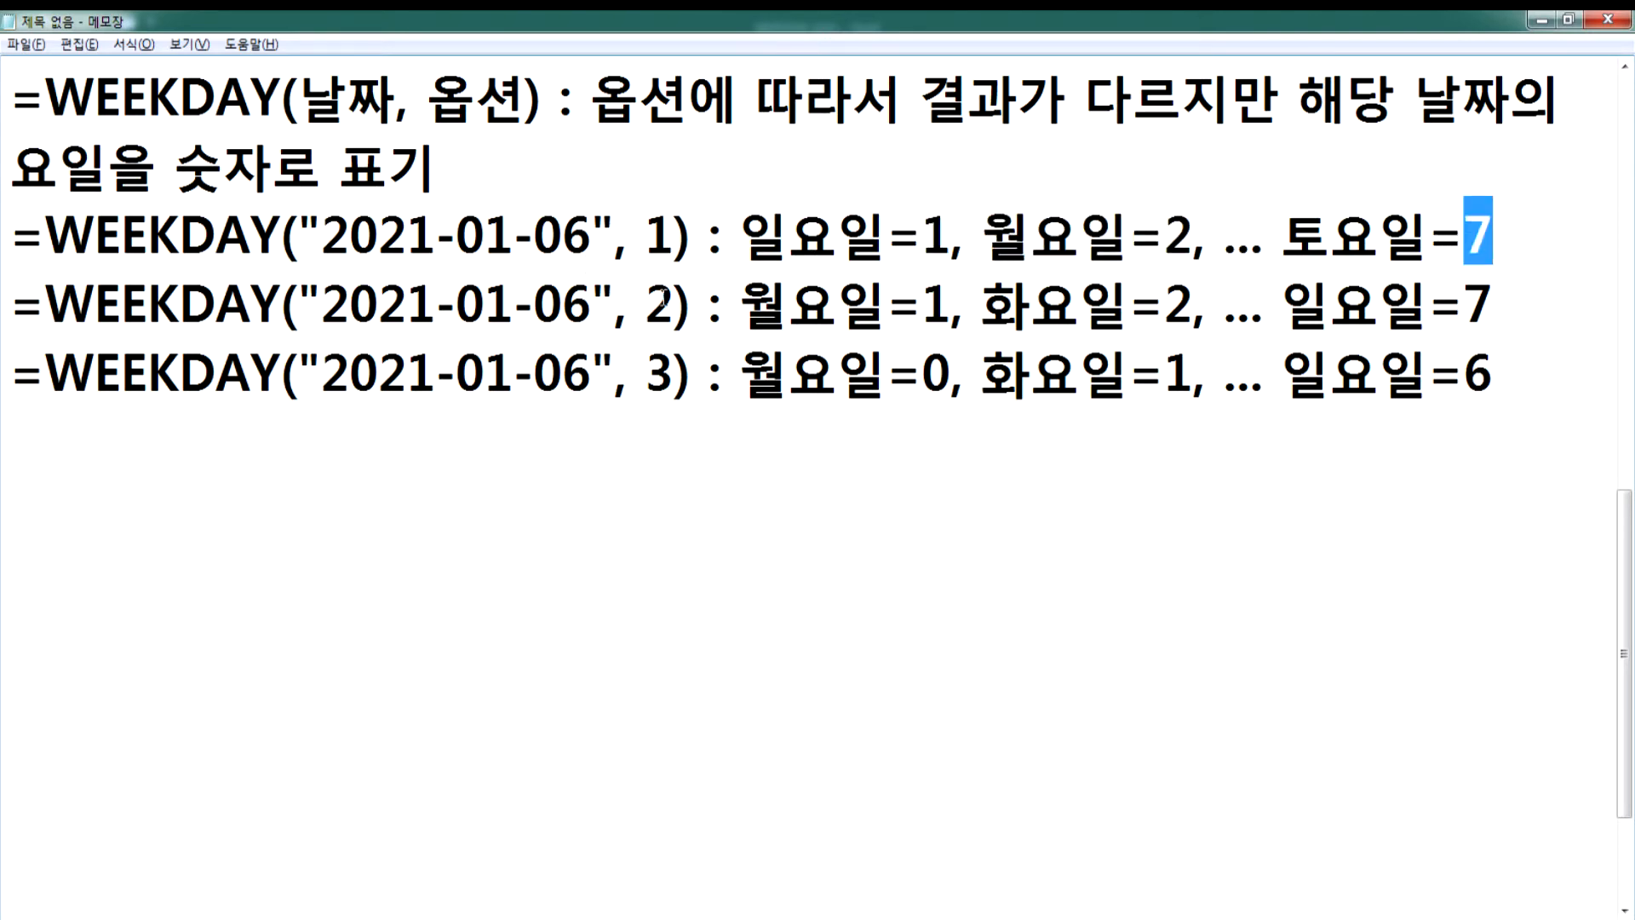
pyautogui.moveTo(646, 298); pyautogui.dragTo(672, 297)
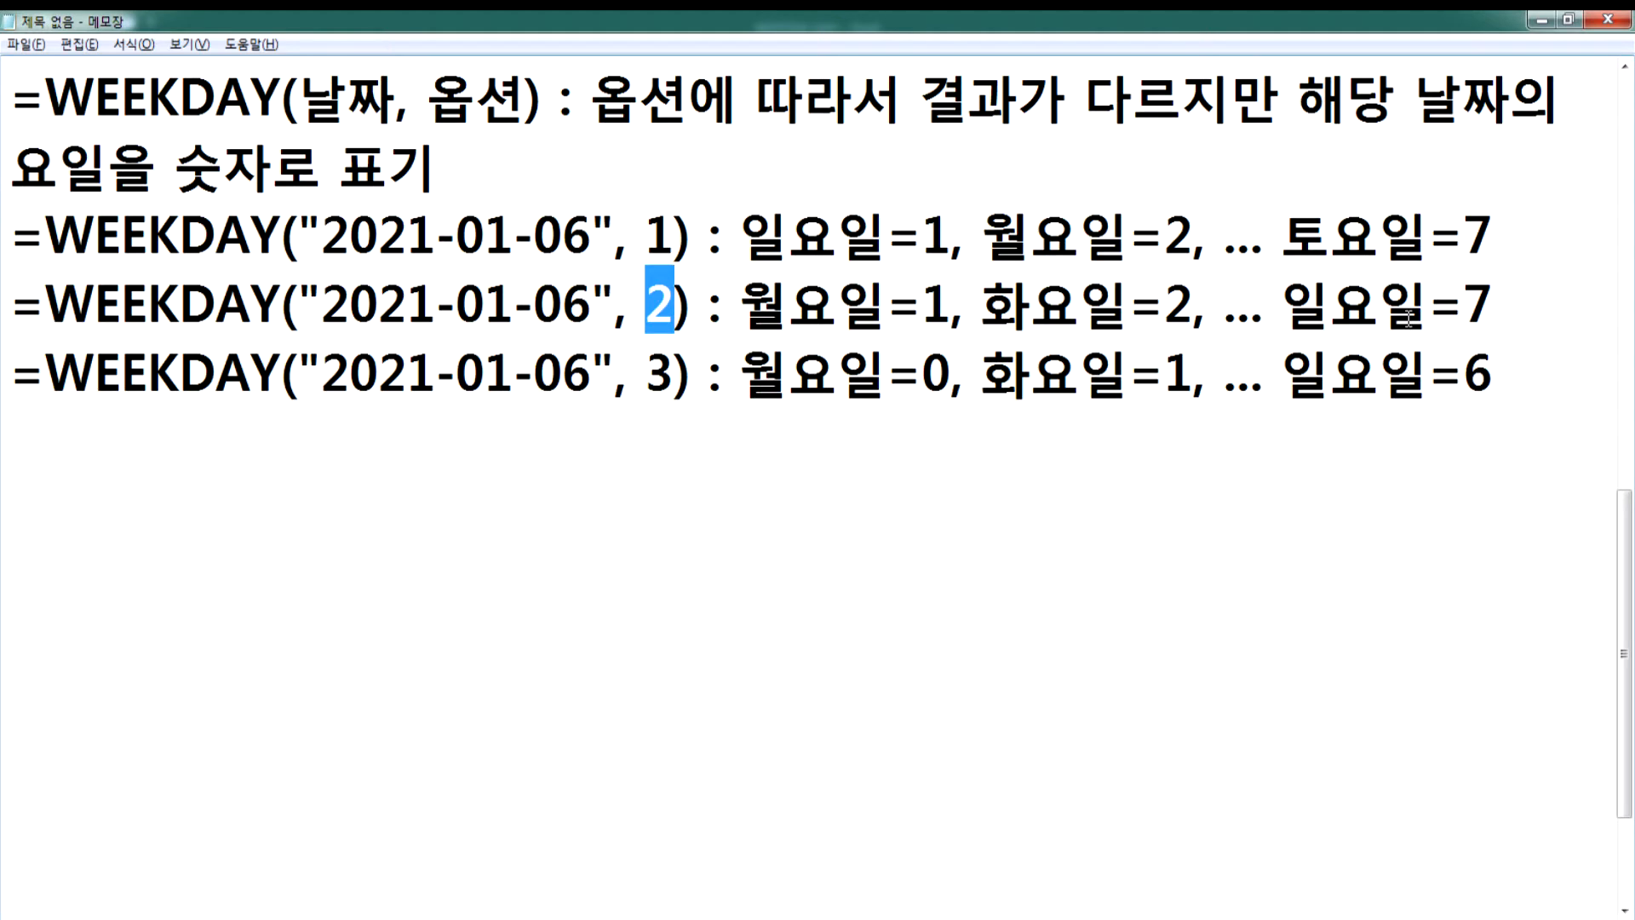
# - Type =CHOOSE( on the blank line below the notes and highlight the type 2 WEEKDAY call
pyautogui.click(879, 557)
pyautogui.click(880, 510)
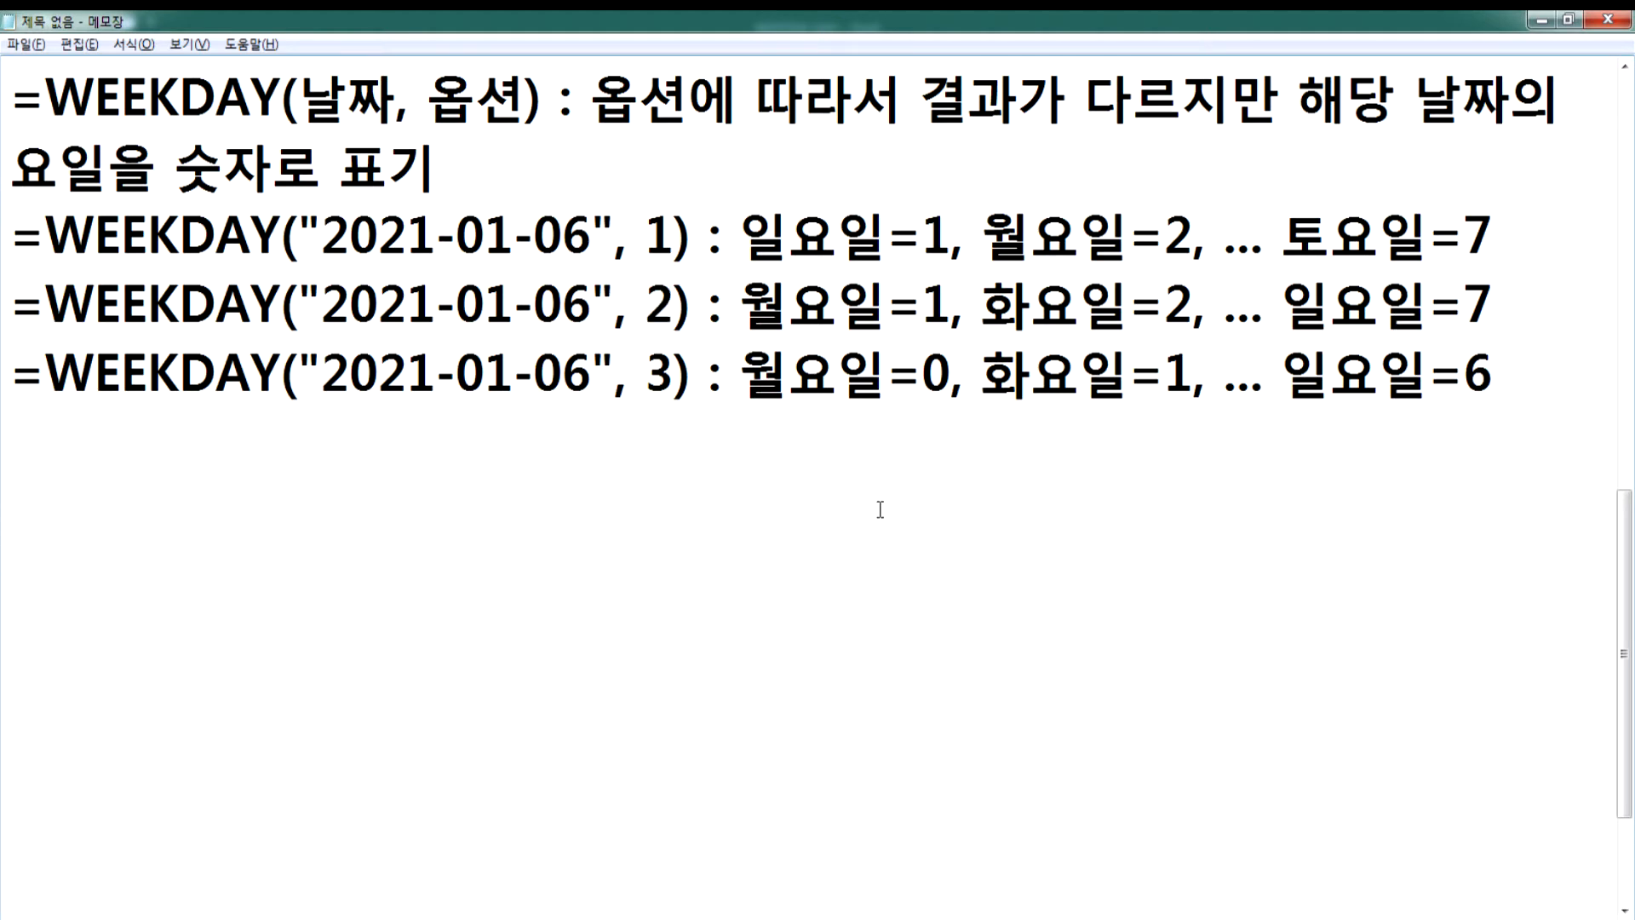
pyautogui.write('=CHOOSE(')
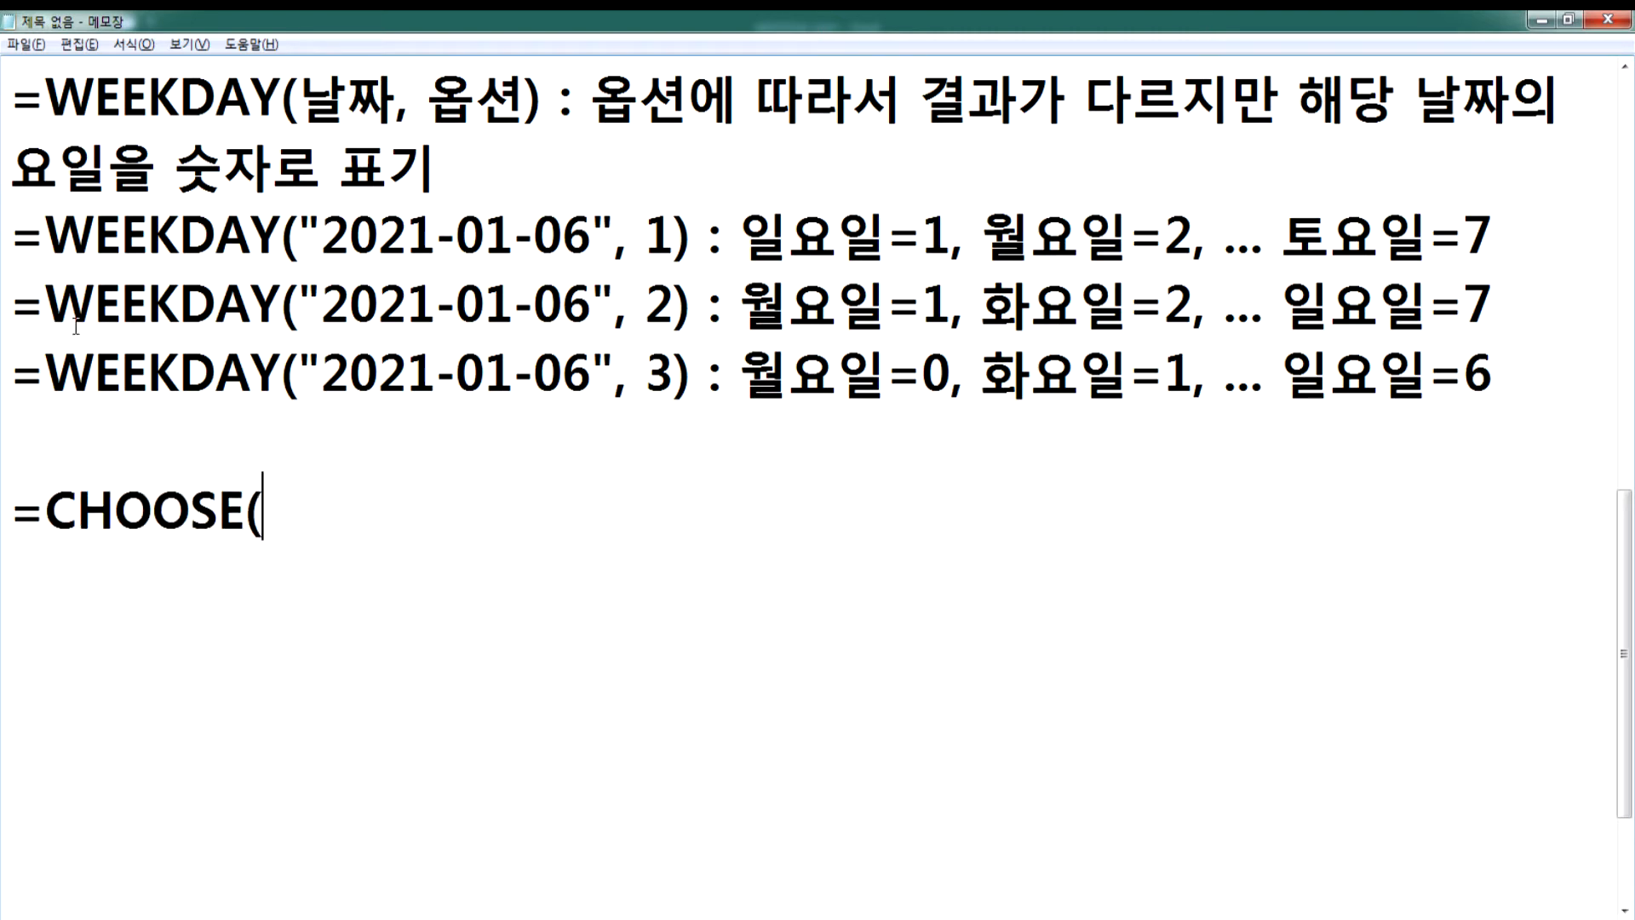
pyautogui.moveTo(41, 304); pyautogui.dragTo(691, 304)
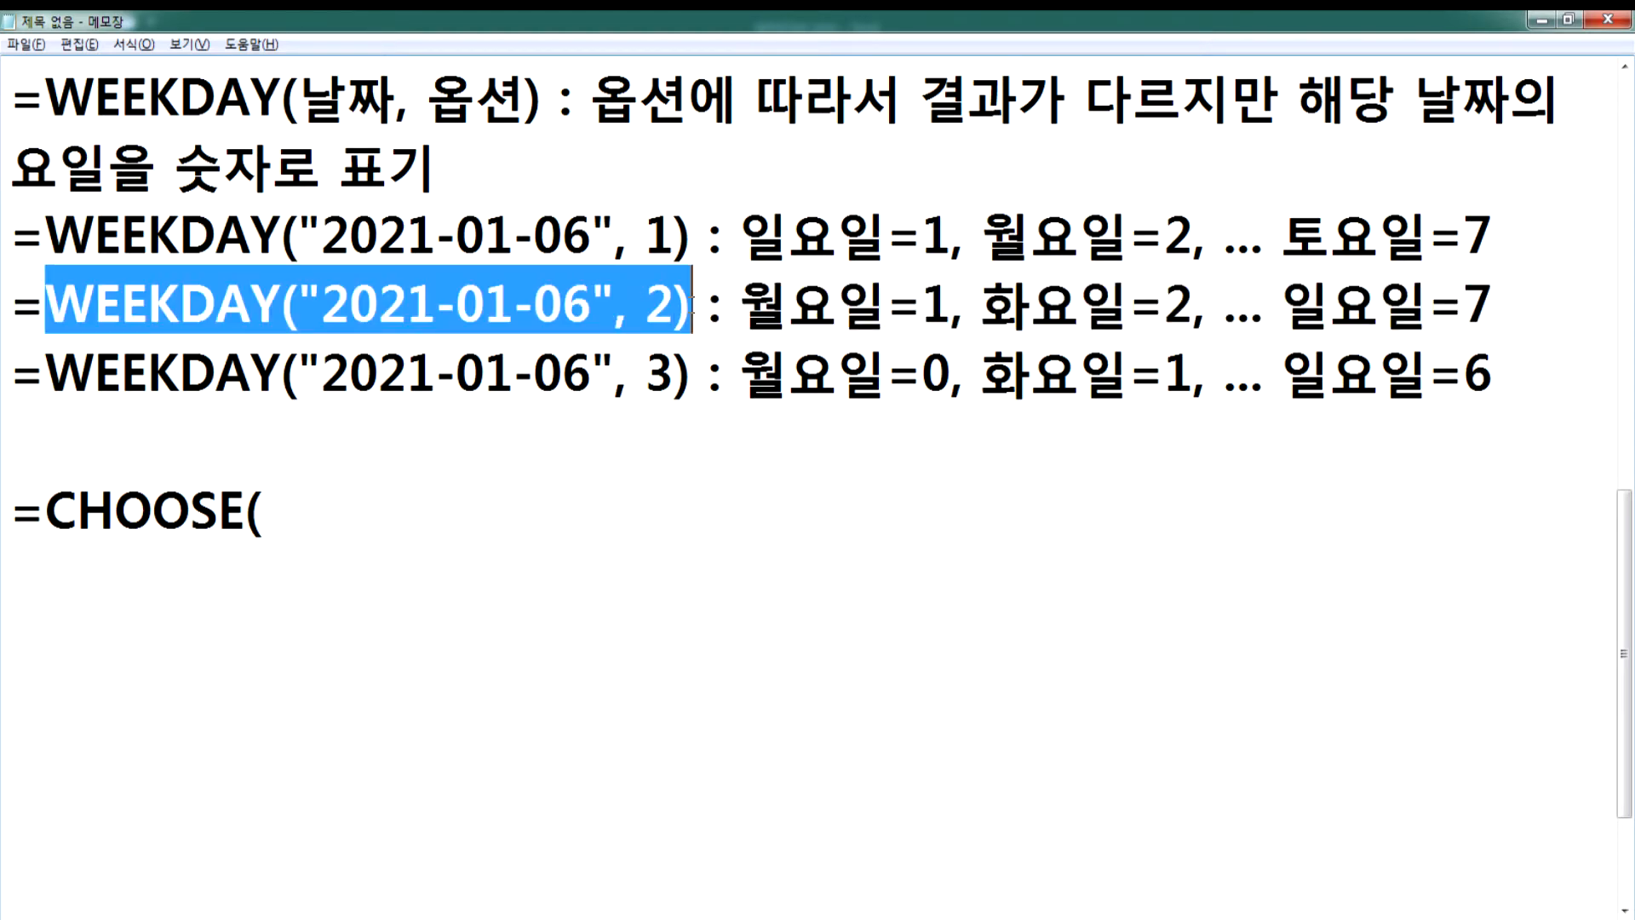
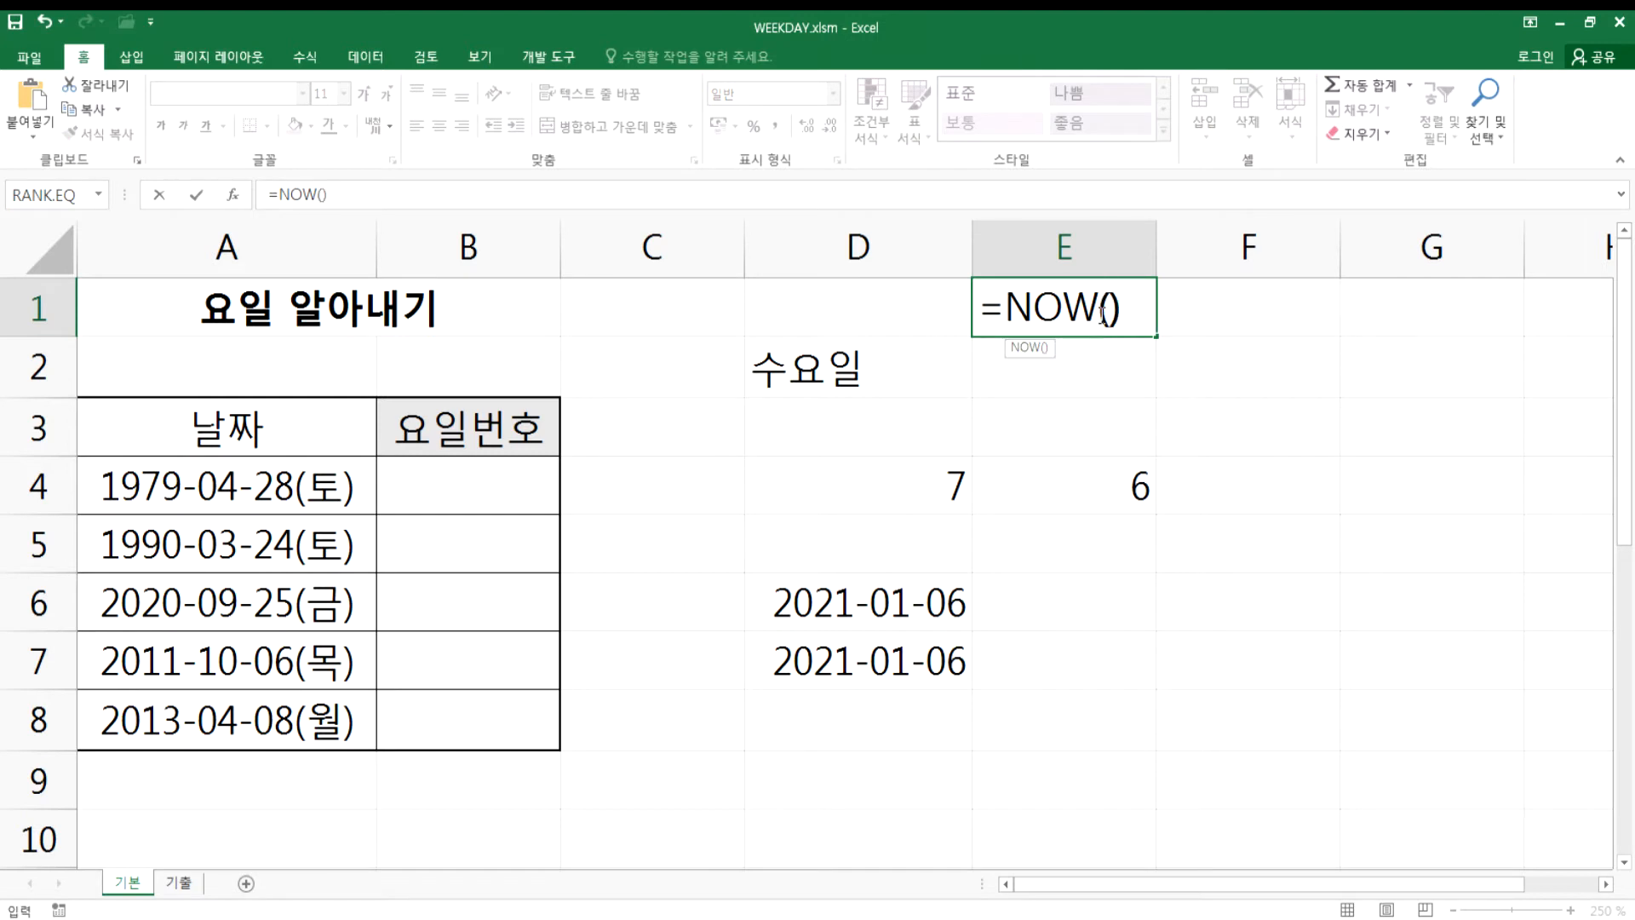
# - Commit the =NOW() formula in E1 and look over it without changes
pyautogui.click(1105, 318)
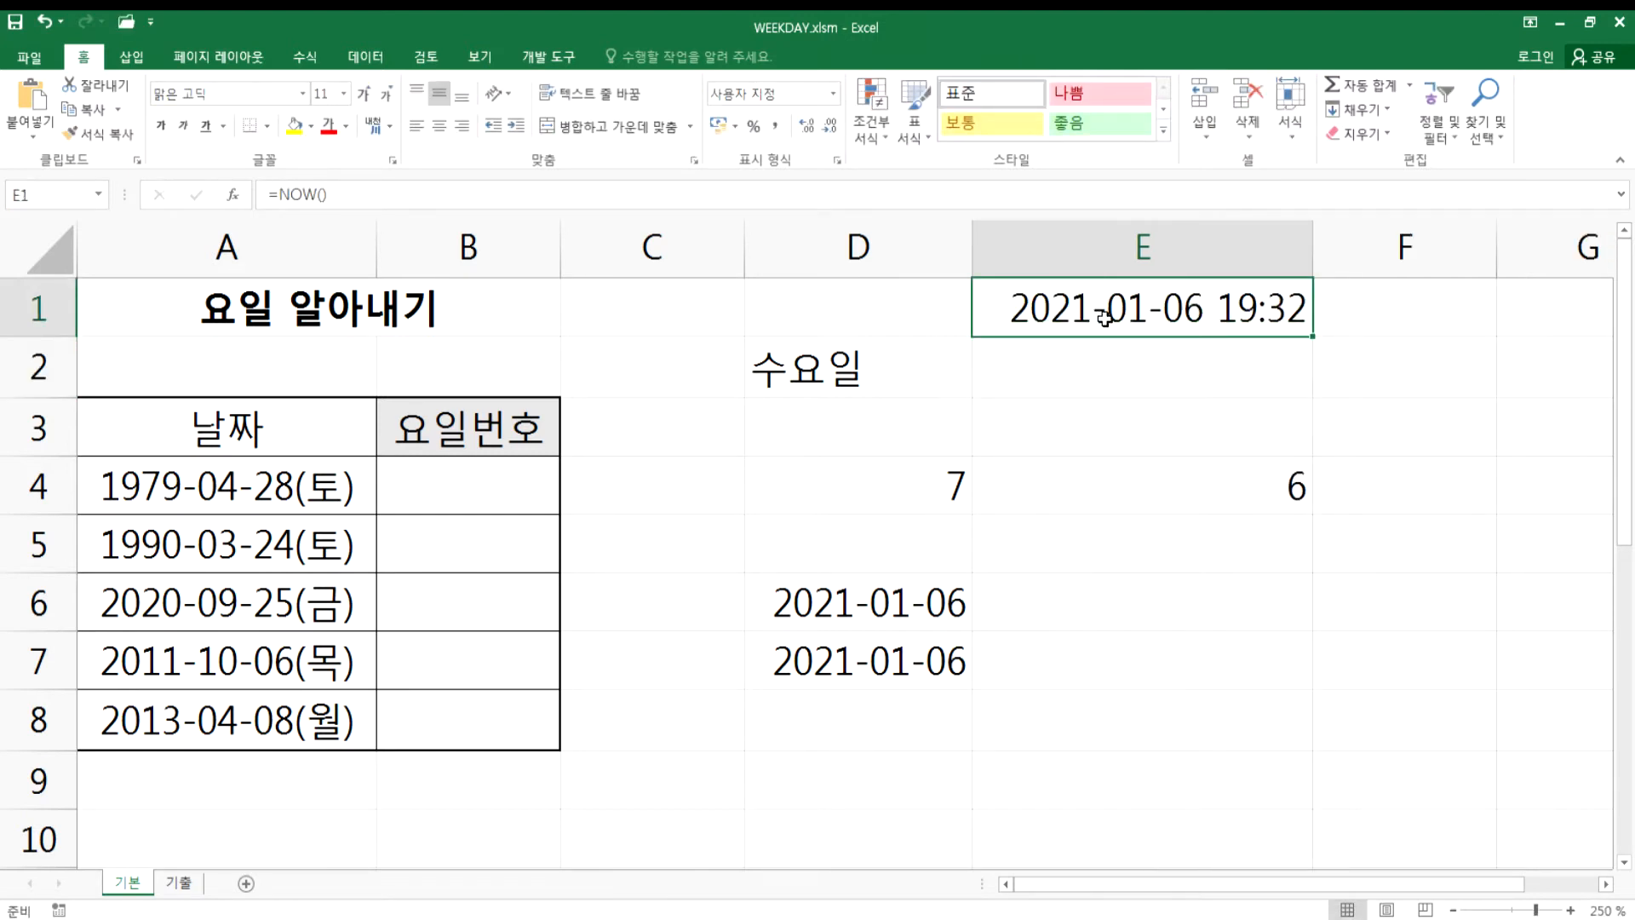
pyautogui.doubleClick(1245, 323)
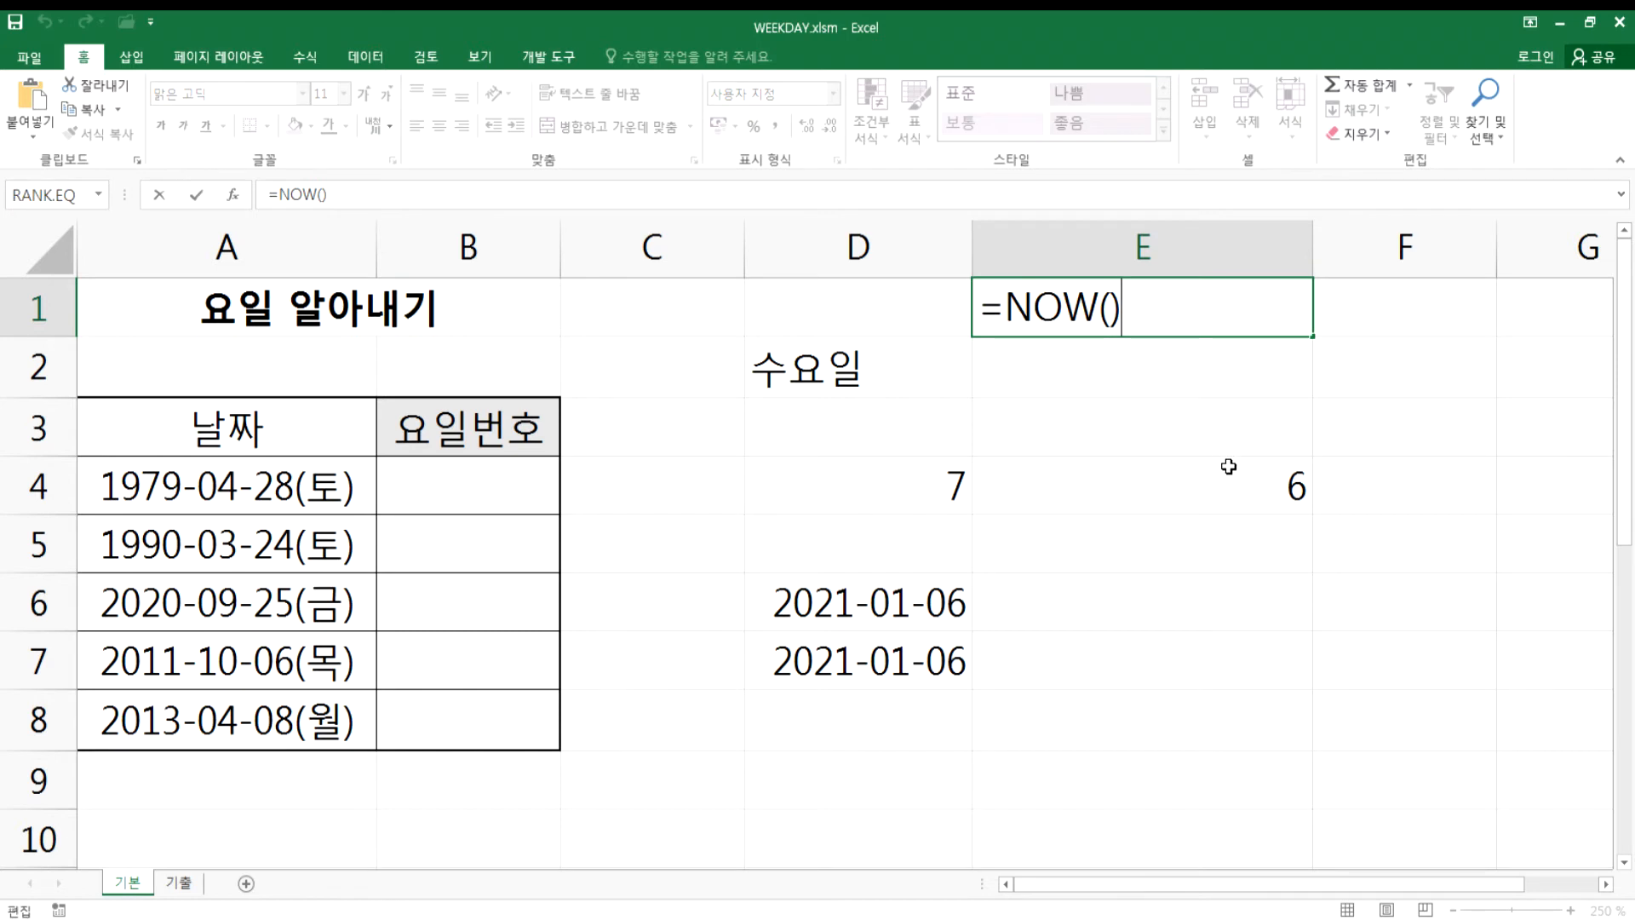
pyautogui.press('Escape')
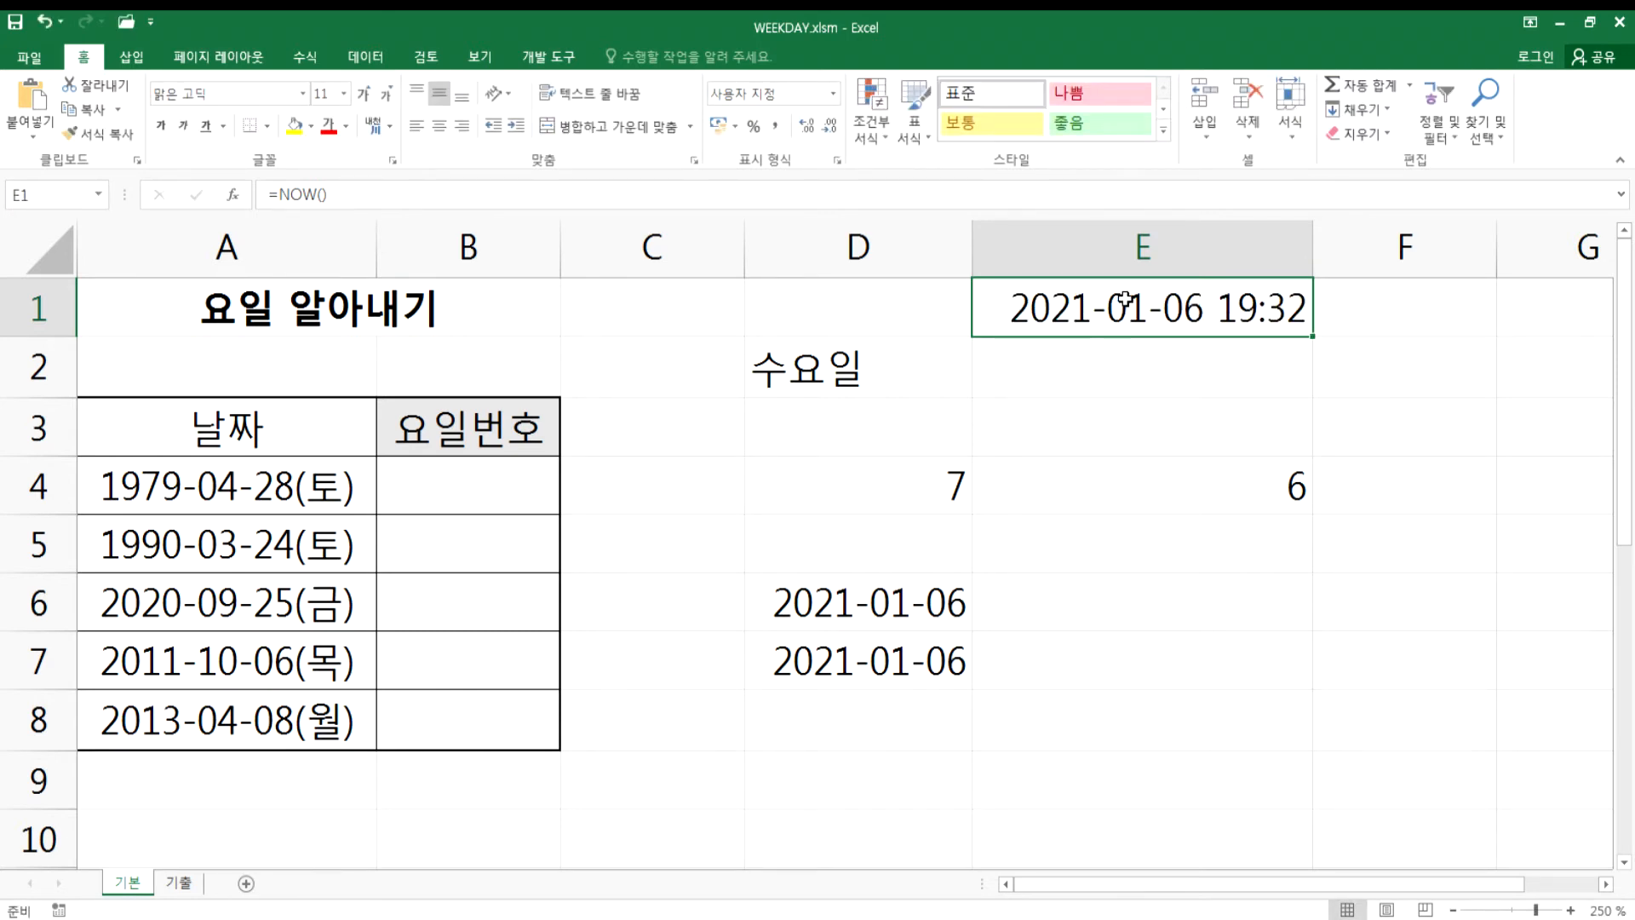
pyautogui.doubleClick(1250, 308)
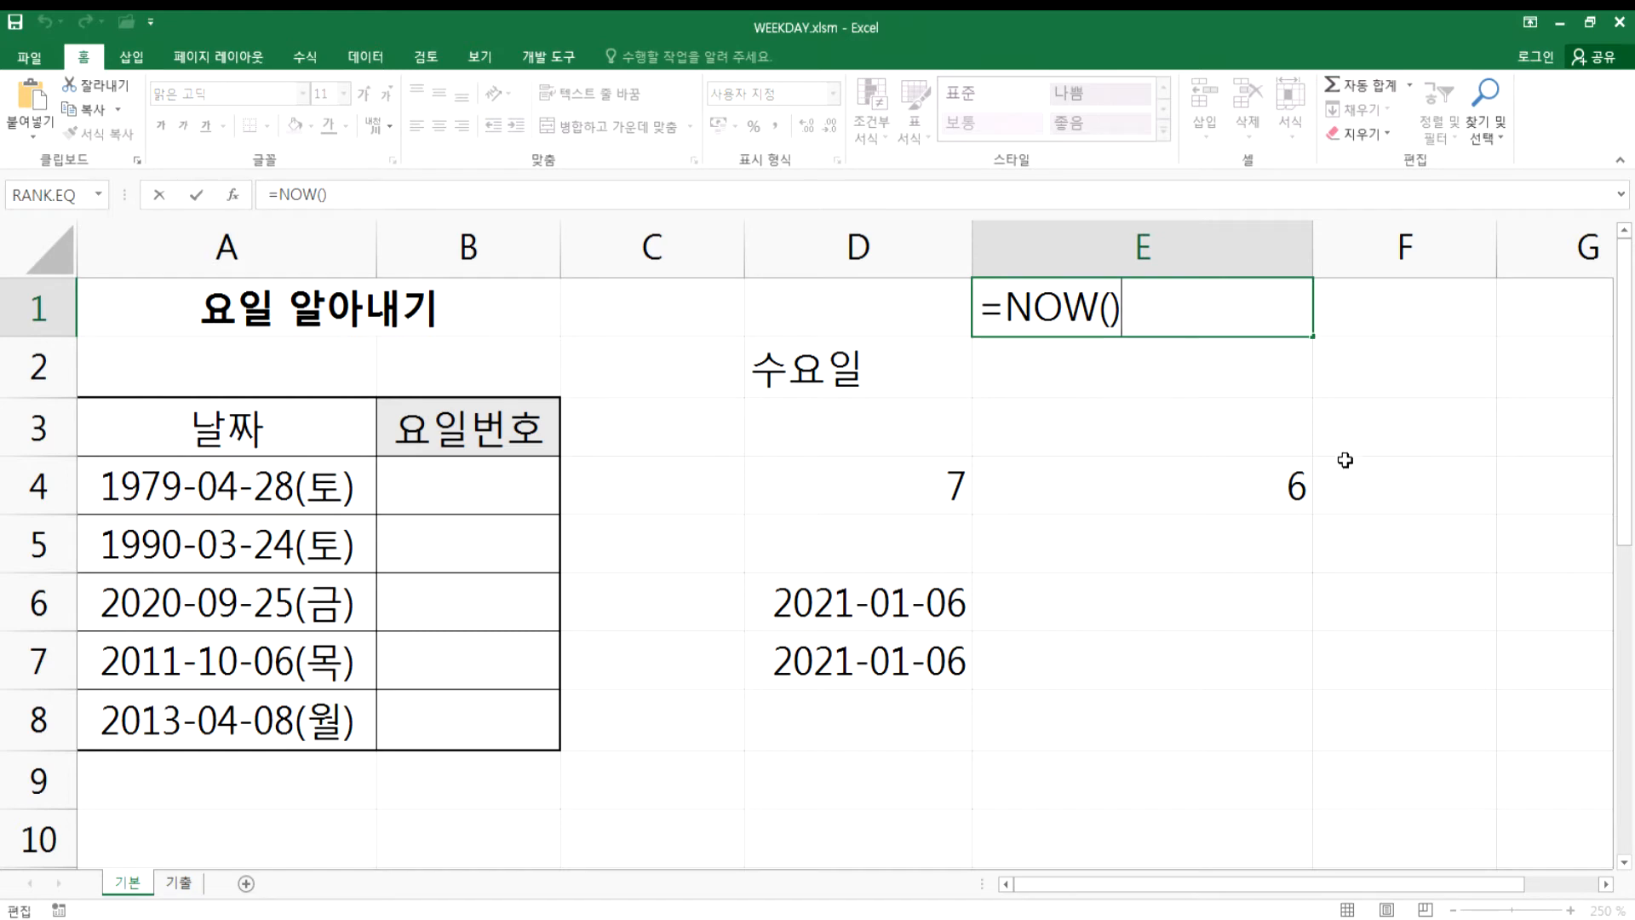
pyautogui.press('Escape')
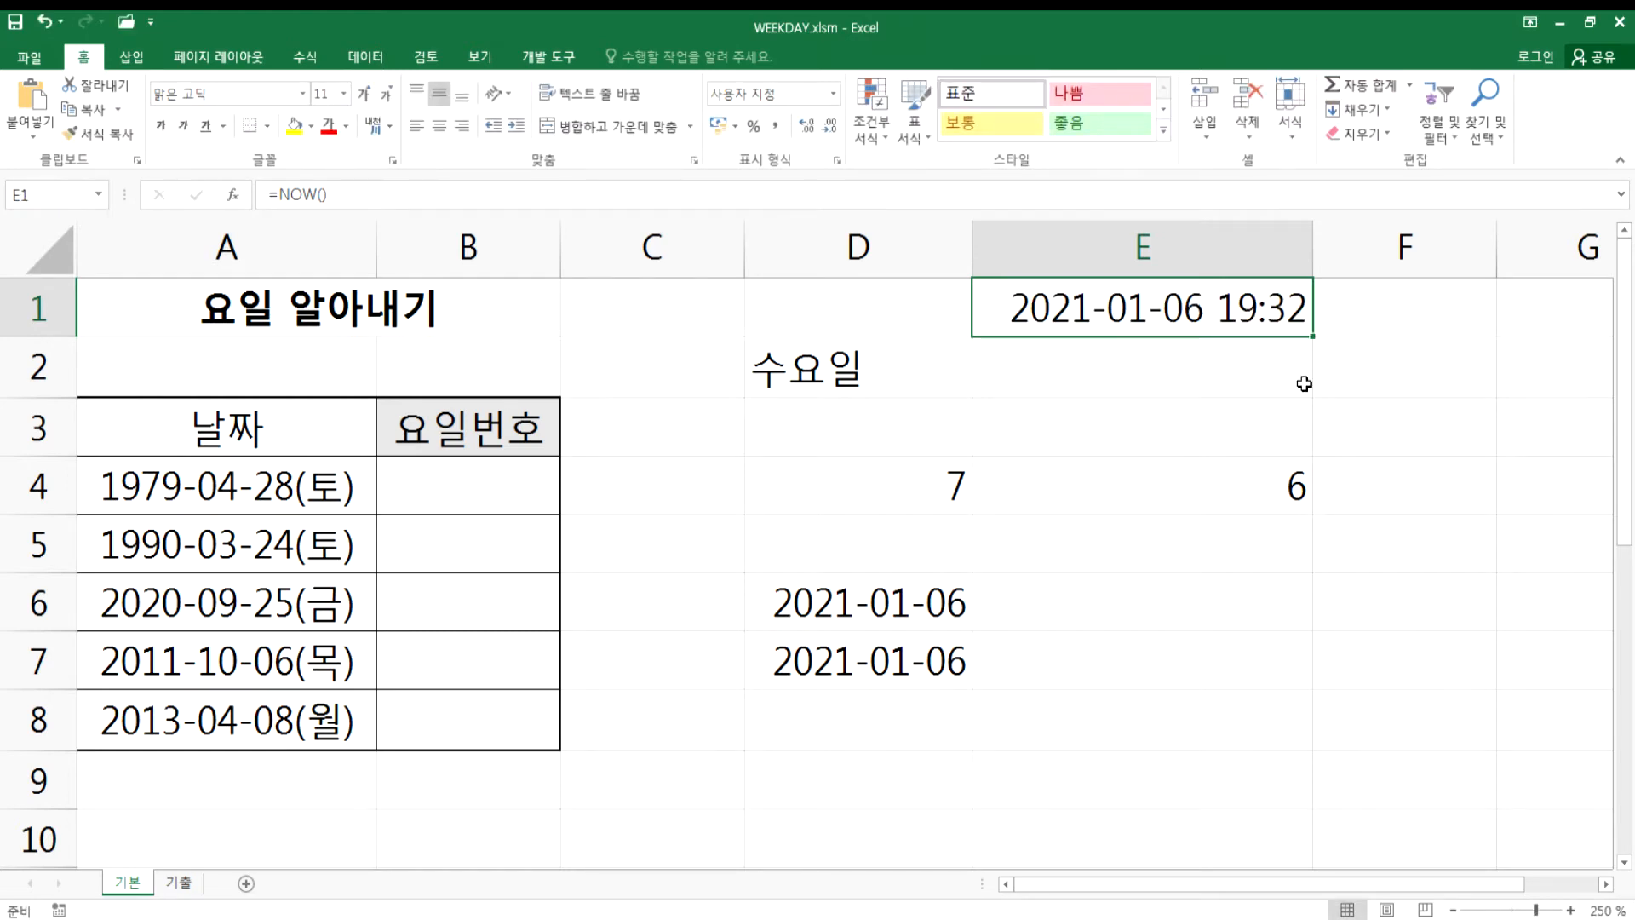
# - Change E1's custom format to yyyy-mm-dd h:mm:ss and recalculate the timestamp
pyautogui.hotkey('ctrl', '1')
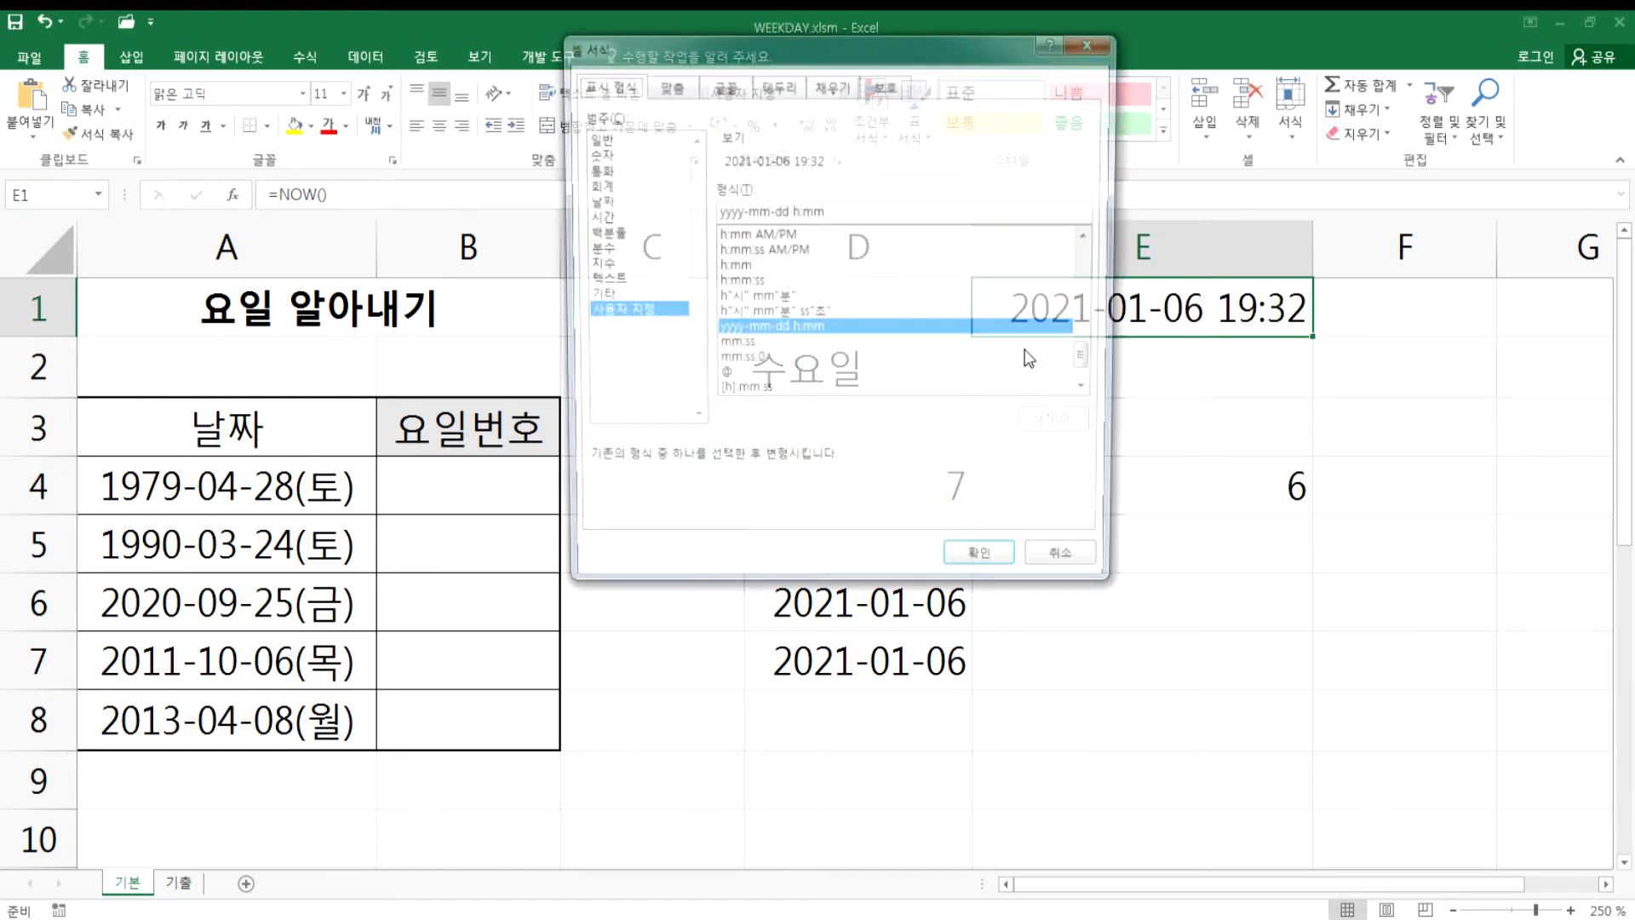
pyautogui.click(878, 214)
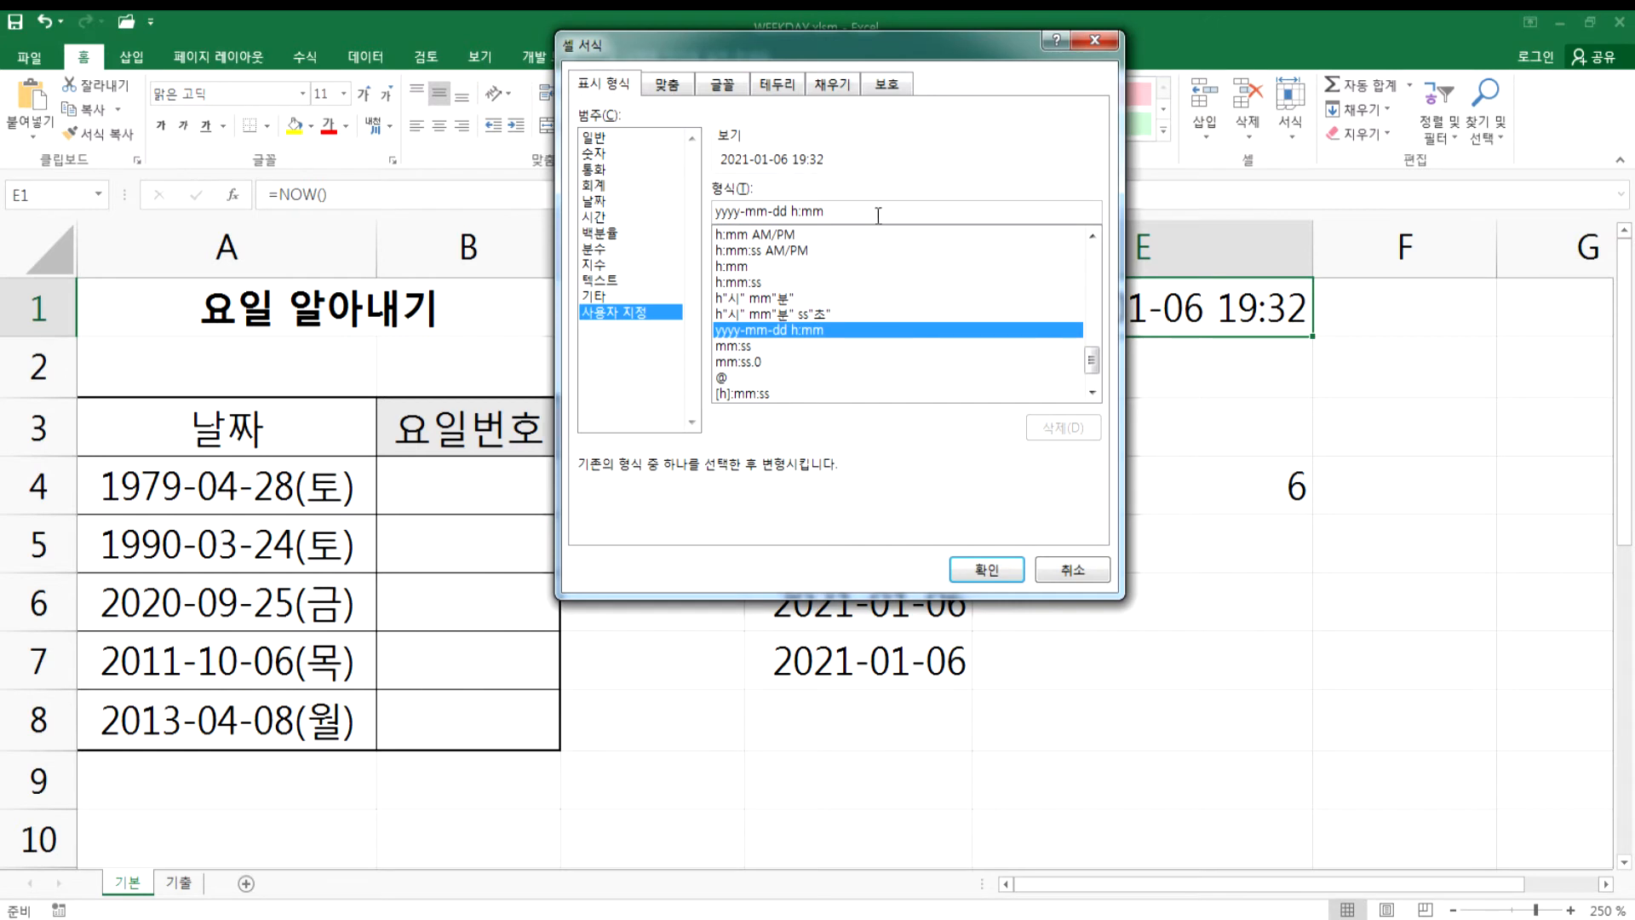
pyautogui.write(':ㄴs')
pyautogui.press('Return')
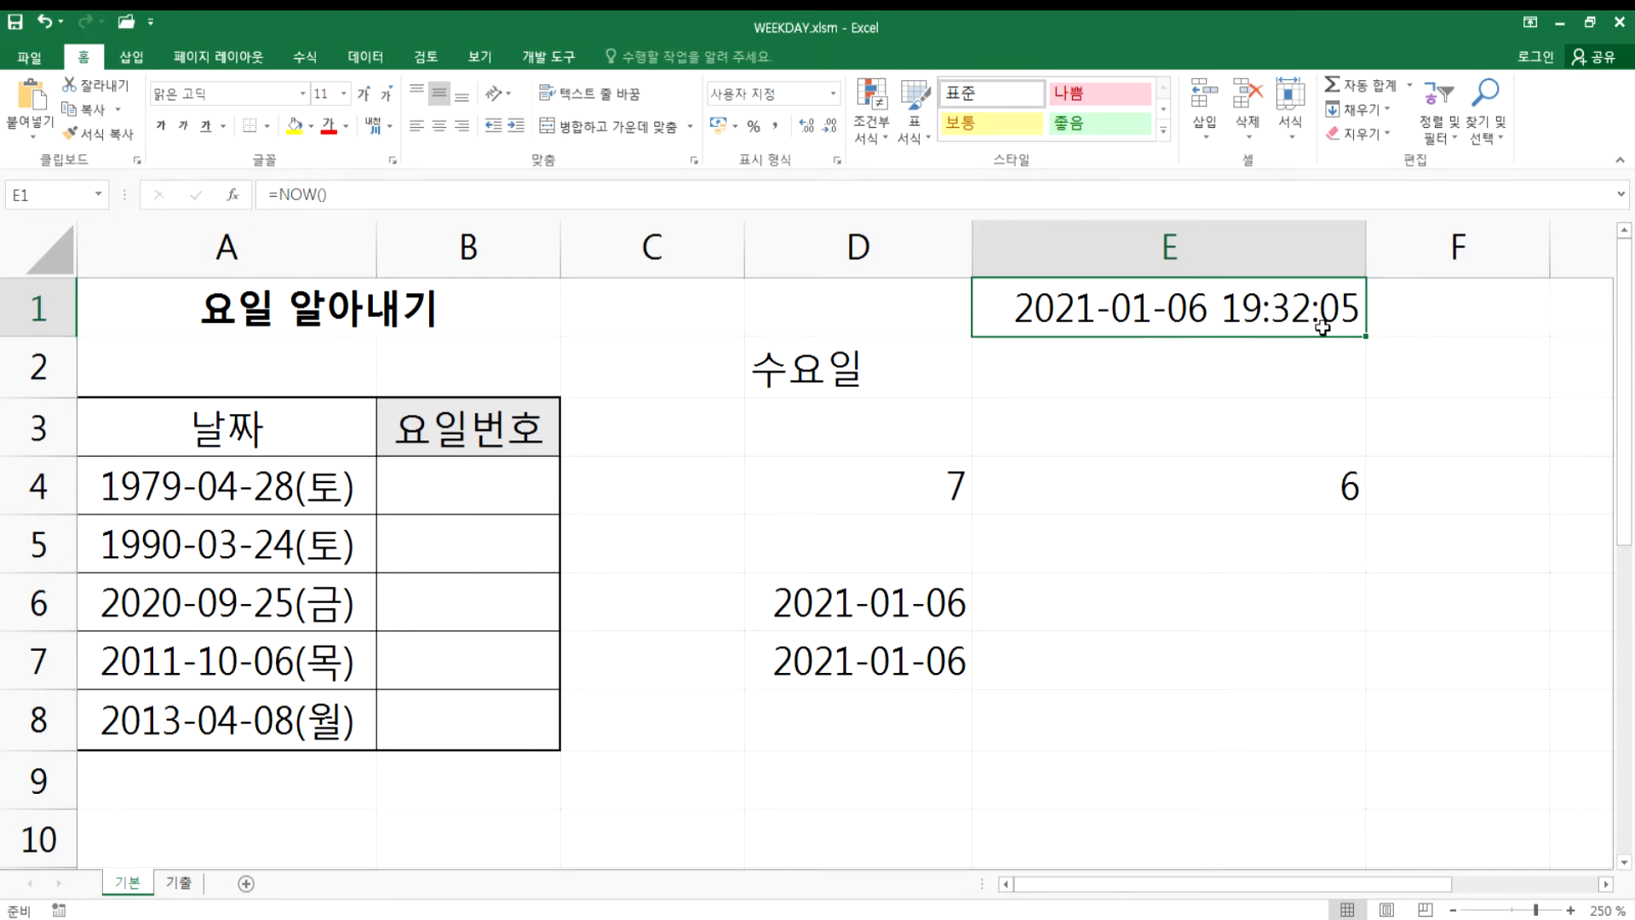
pyautogui.doubleClick(1297, 323)
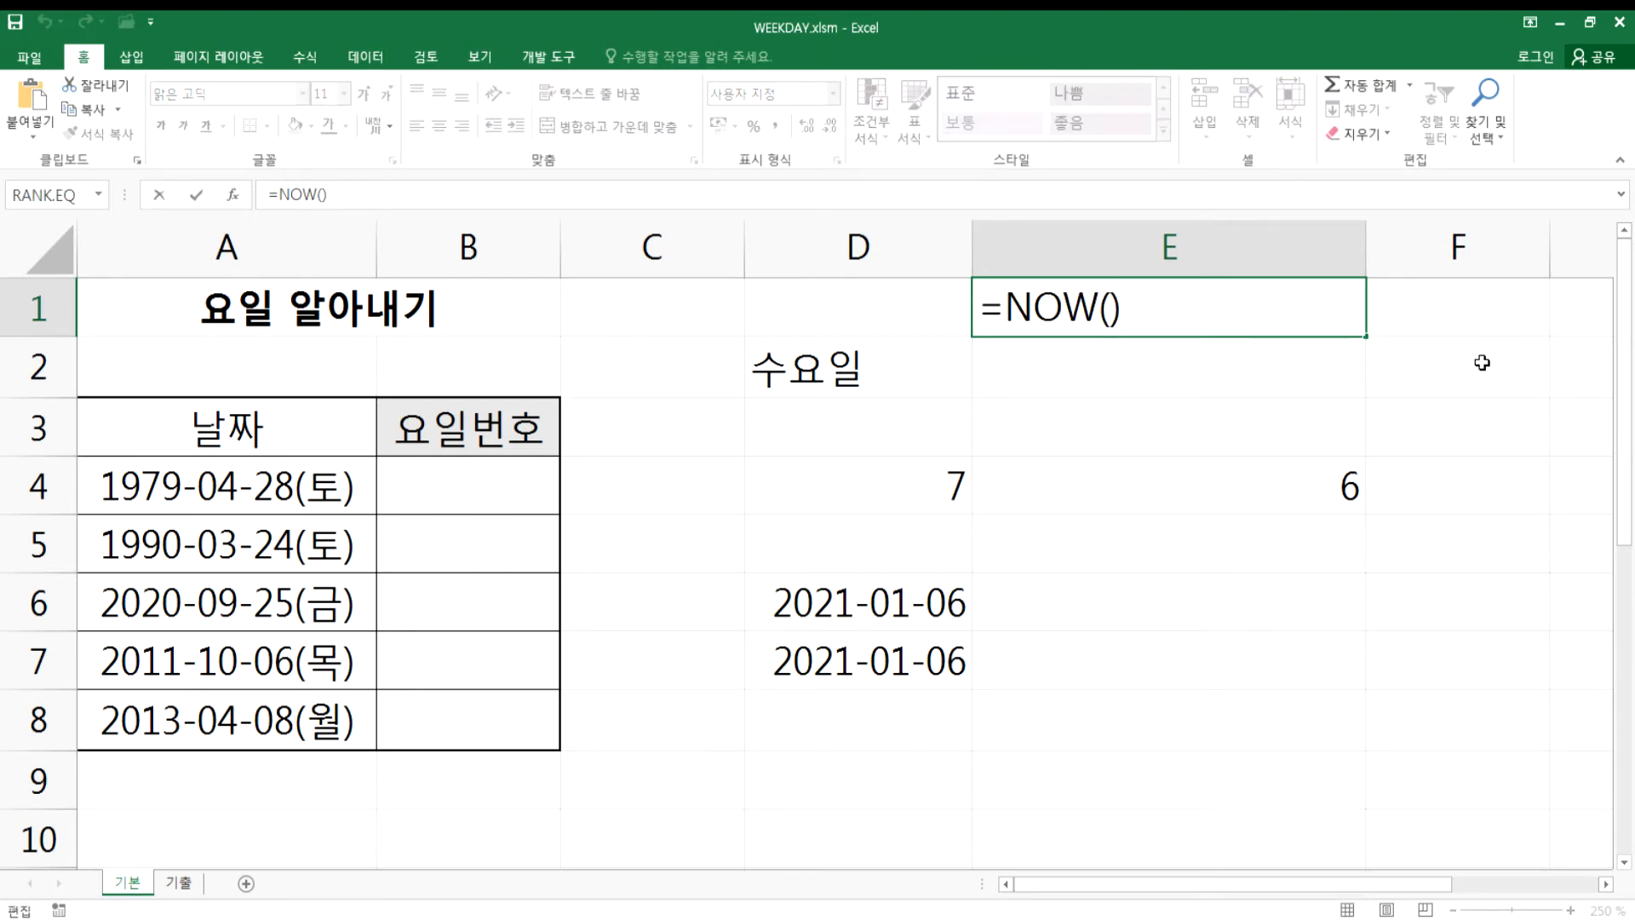
pyautogui.press('Return')
pyautogui.click(1330, 315)
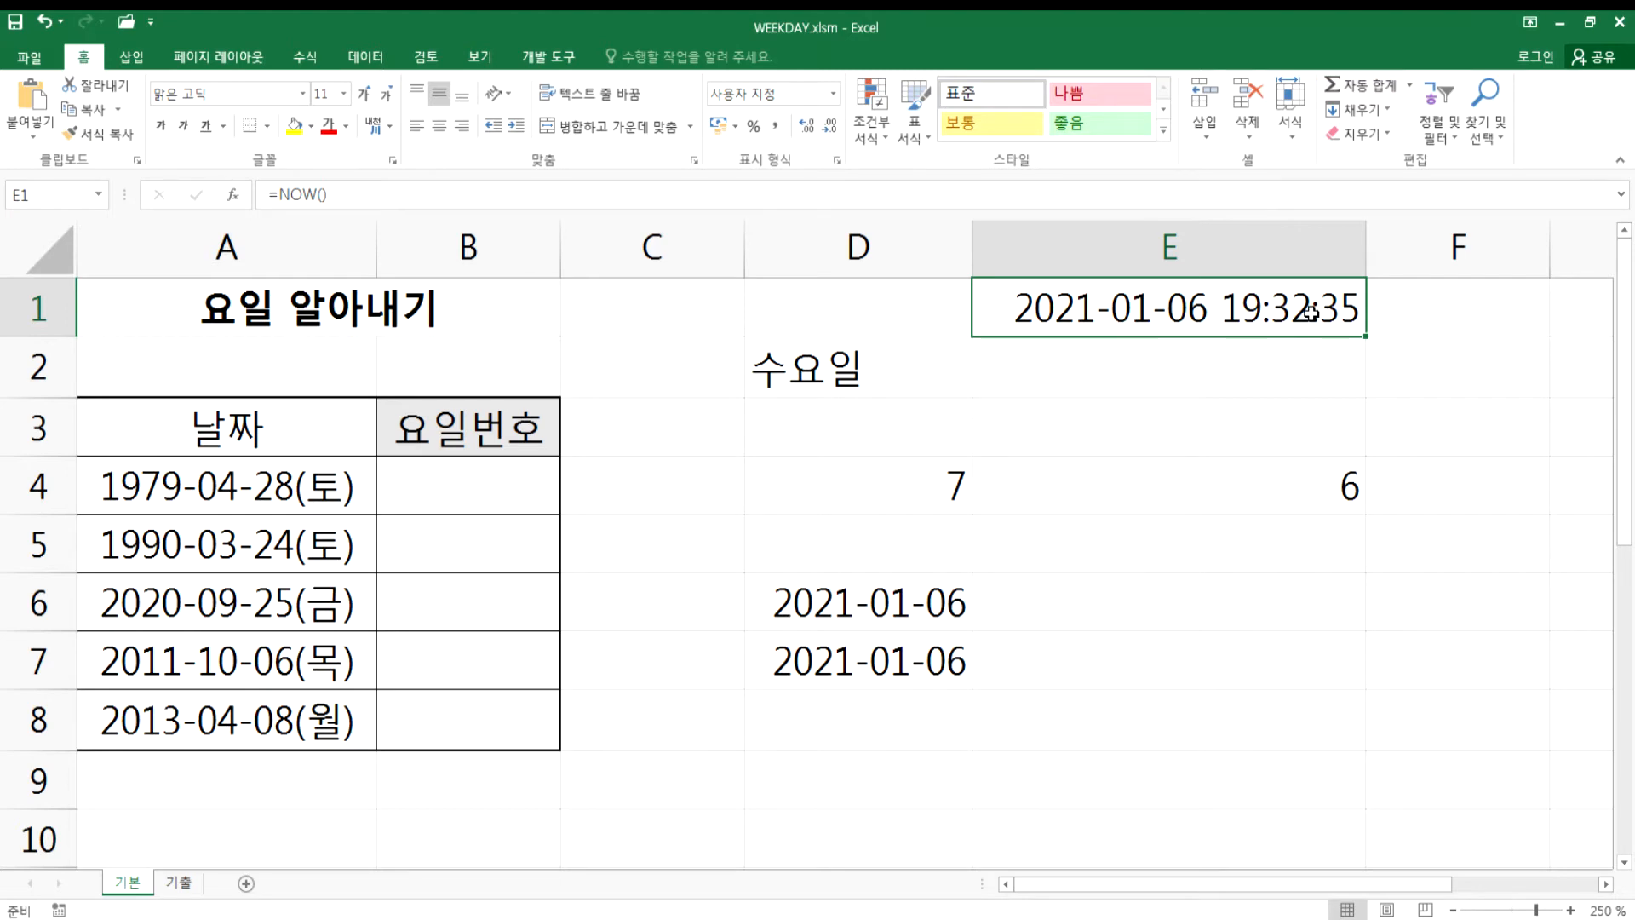
pyautogui.hotkey('ctrl', '1')
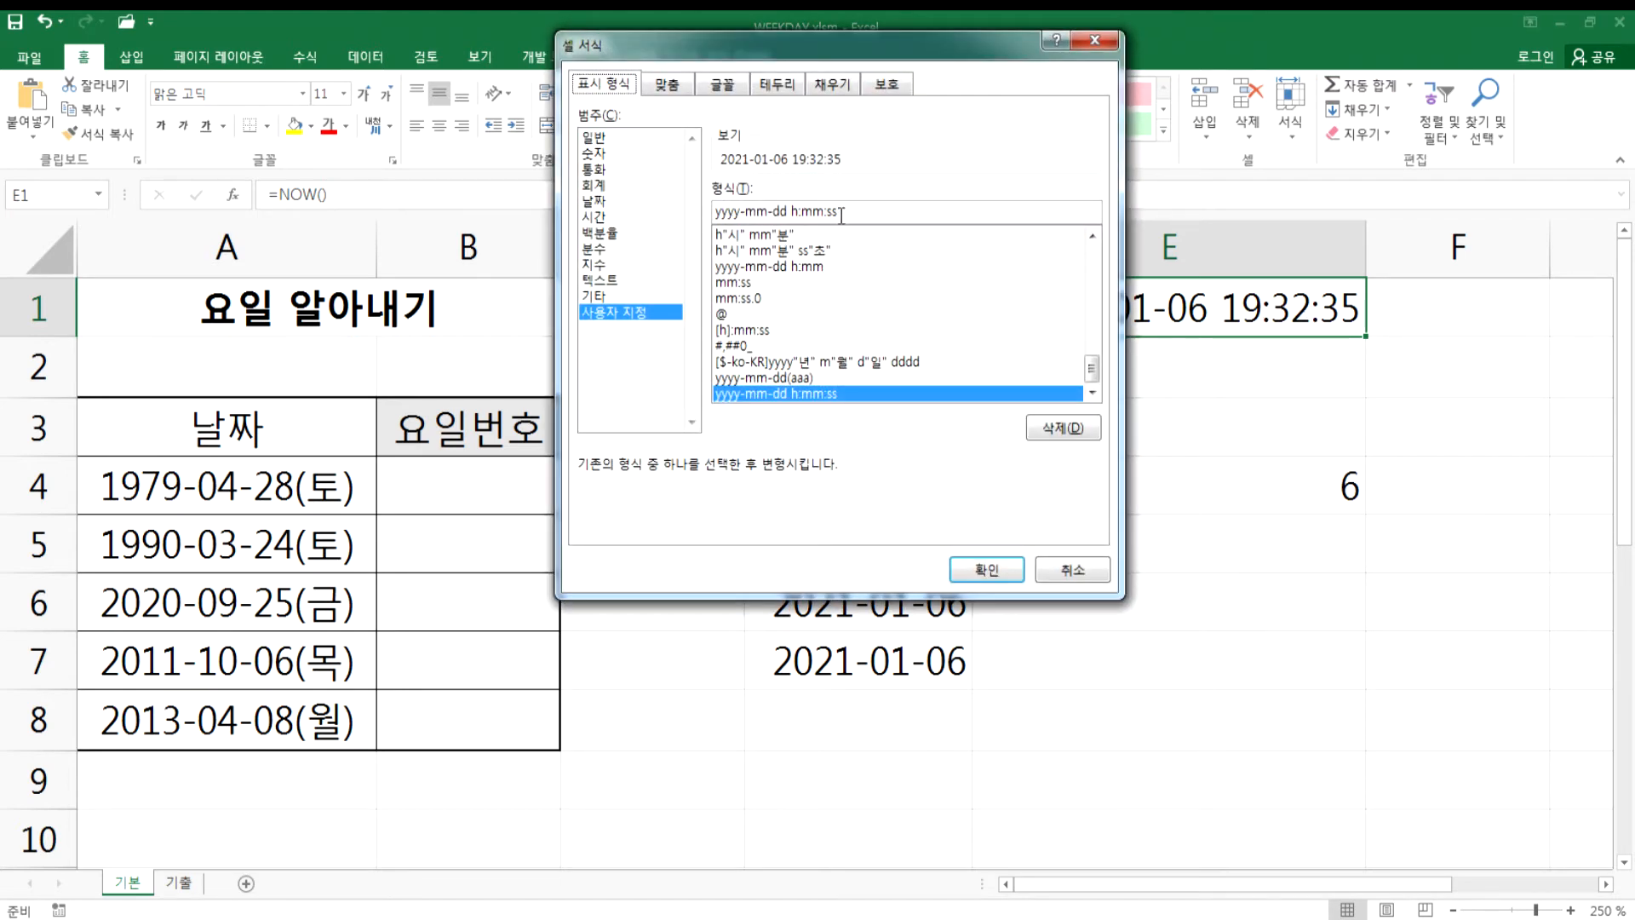
pyautogui.press('Escape')
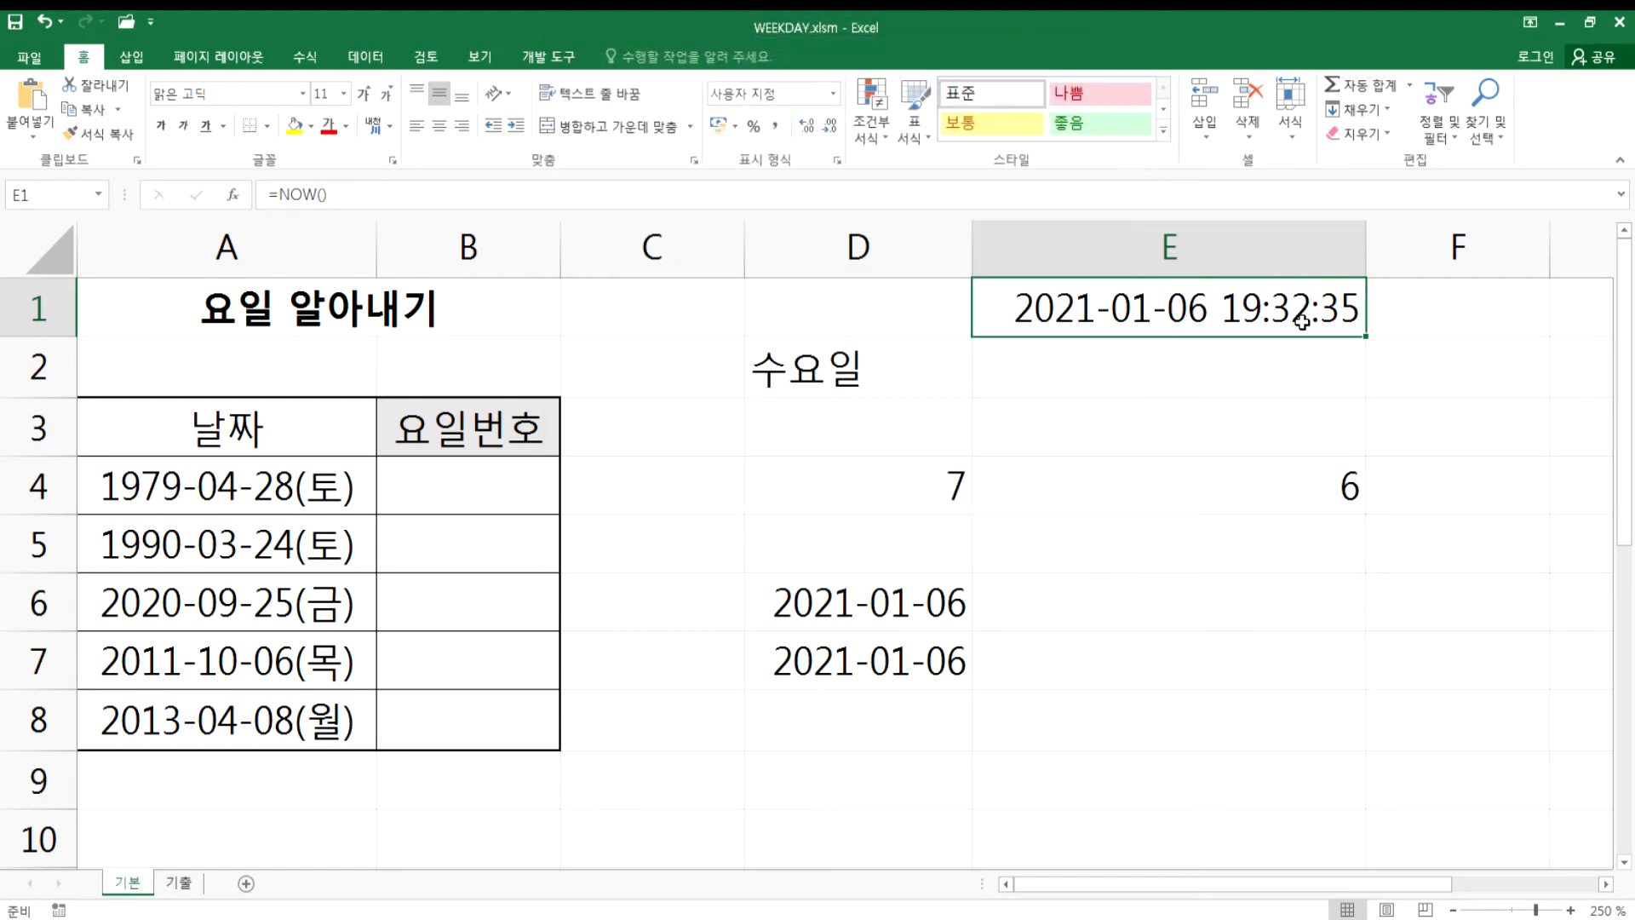
pyautogui.doubleClick(1294, 332)
pyautogui.press('Return')
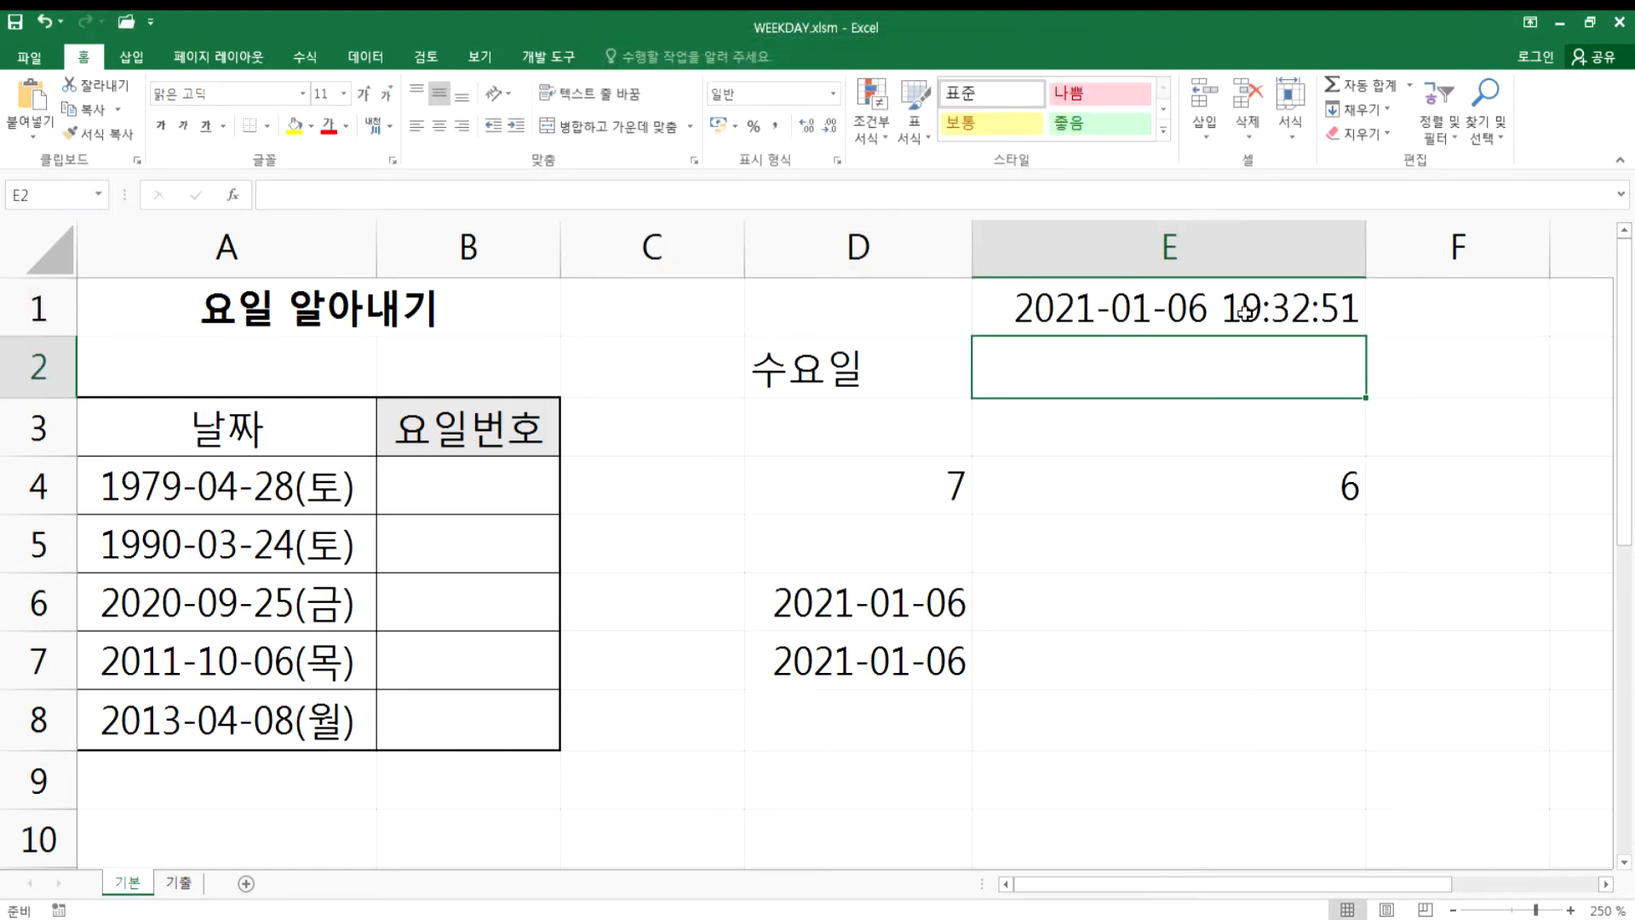
pyautogui.click(1303, 303)
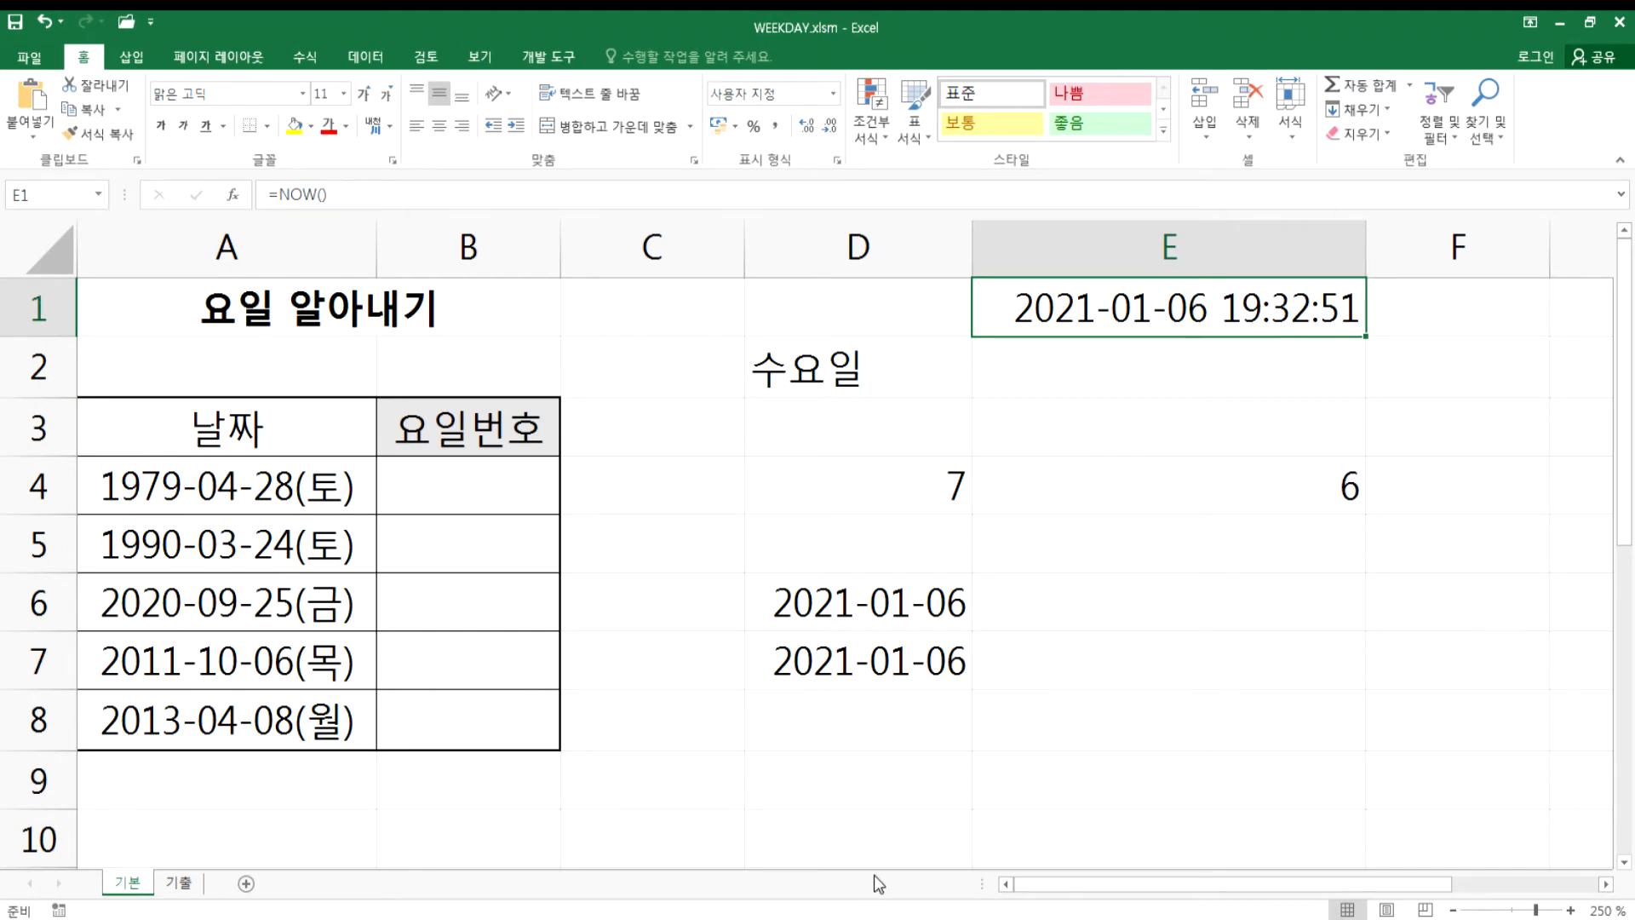
pyautogui.click(877, 917)
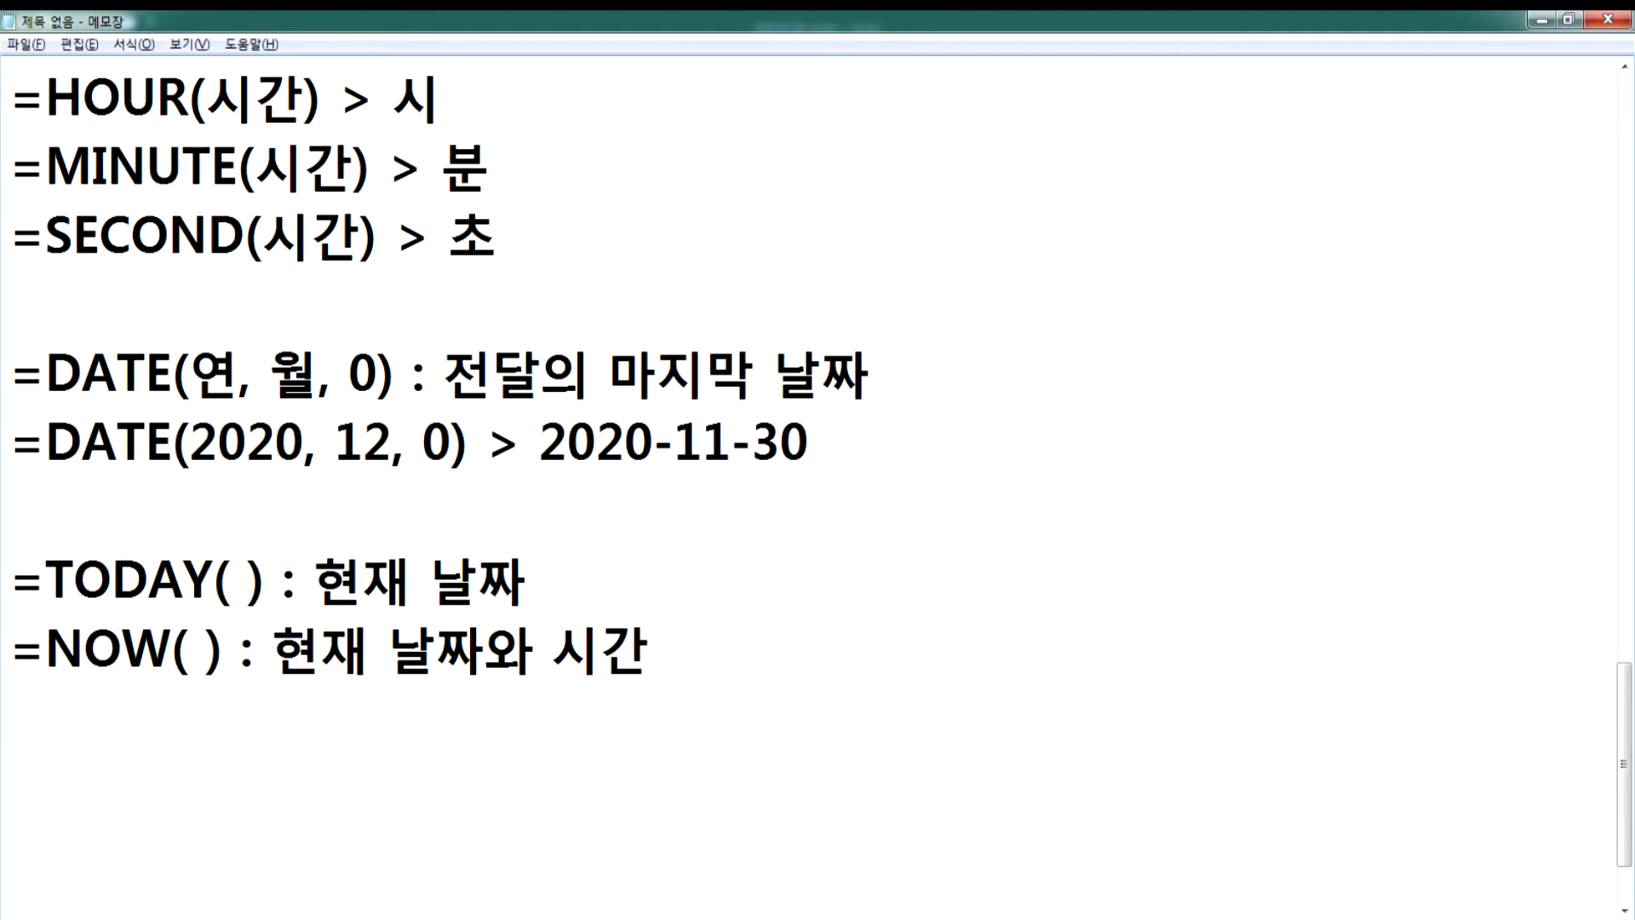
# - Type the label 수신 into D1 beside E1's =NOW() timestamp, now 19:33:09
pyautogui.click(1087, 918)
pyautogui.click(1153, 359)
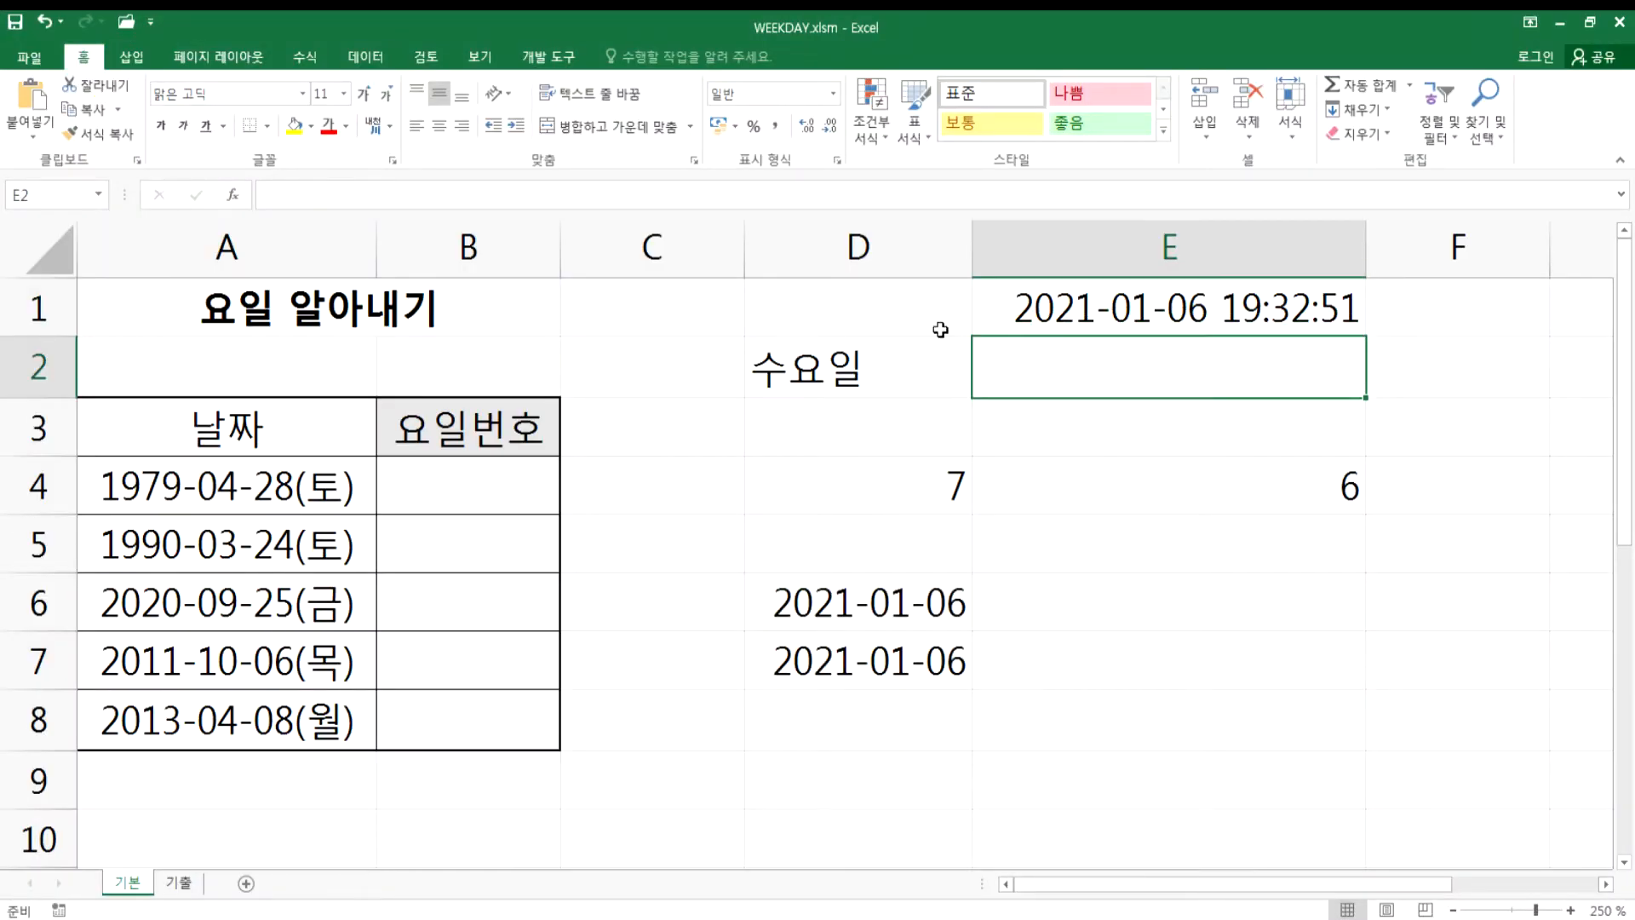
pyautogui.click(952, 324)
pyautogui.write('TNTL')
pyautogui.press('BackSpace')
pyautogui.press('BackSpace')
pyautogui.press('BackSpace')
pyautogui.press('BackSpace')
pyautogui.write('수신')
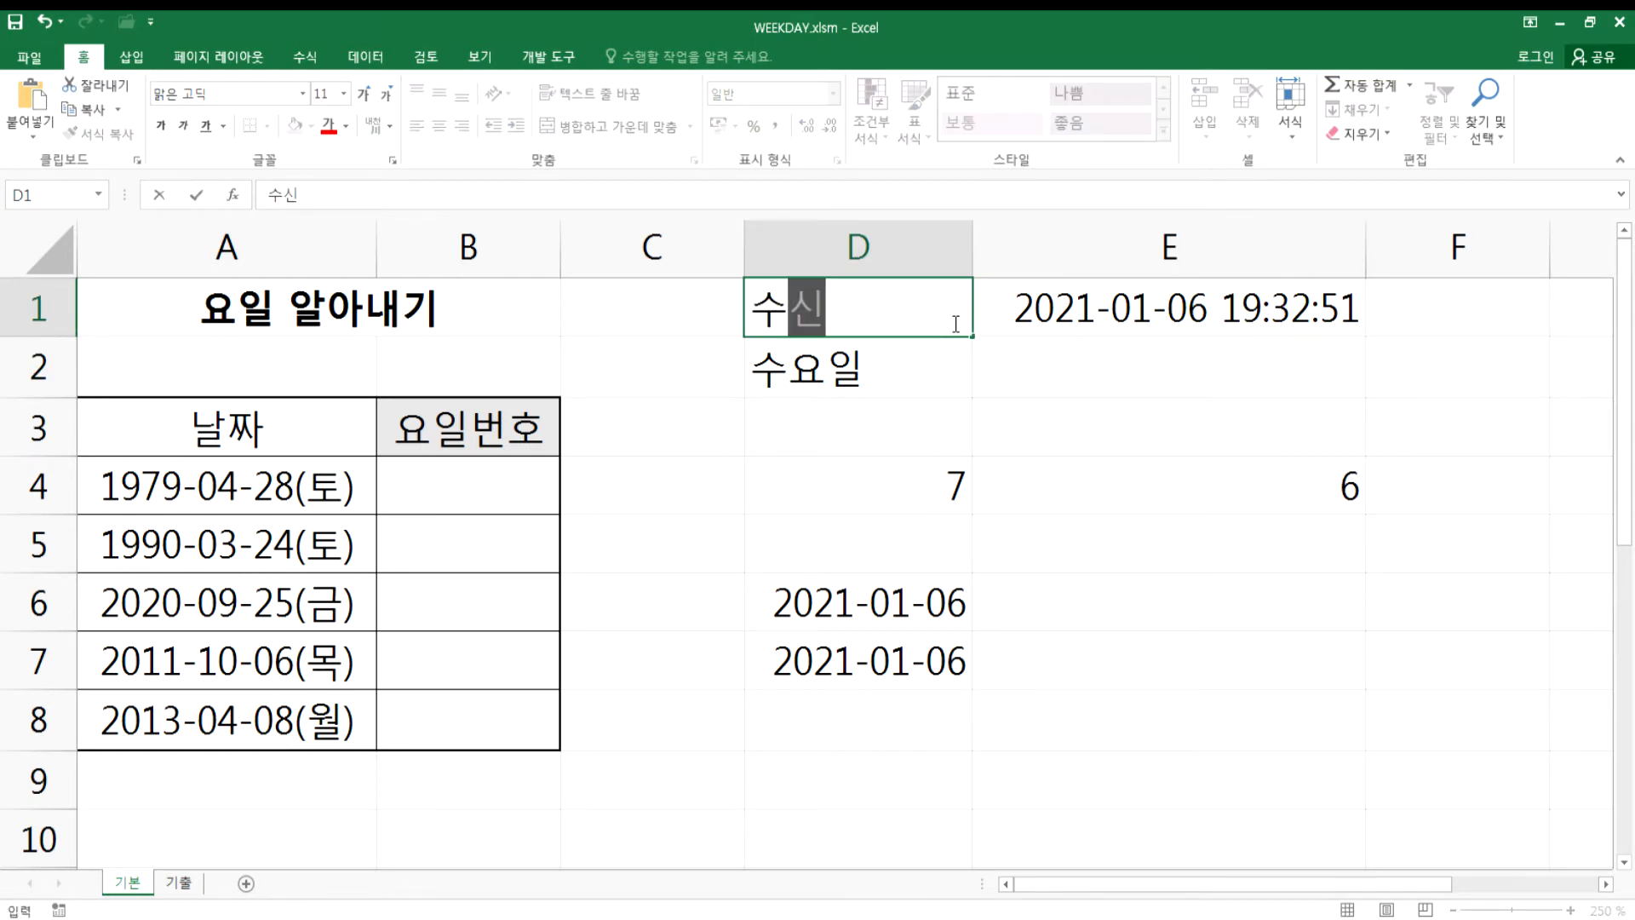
pyautogui.press('Tab')
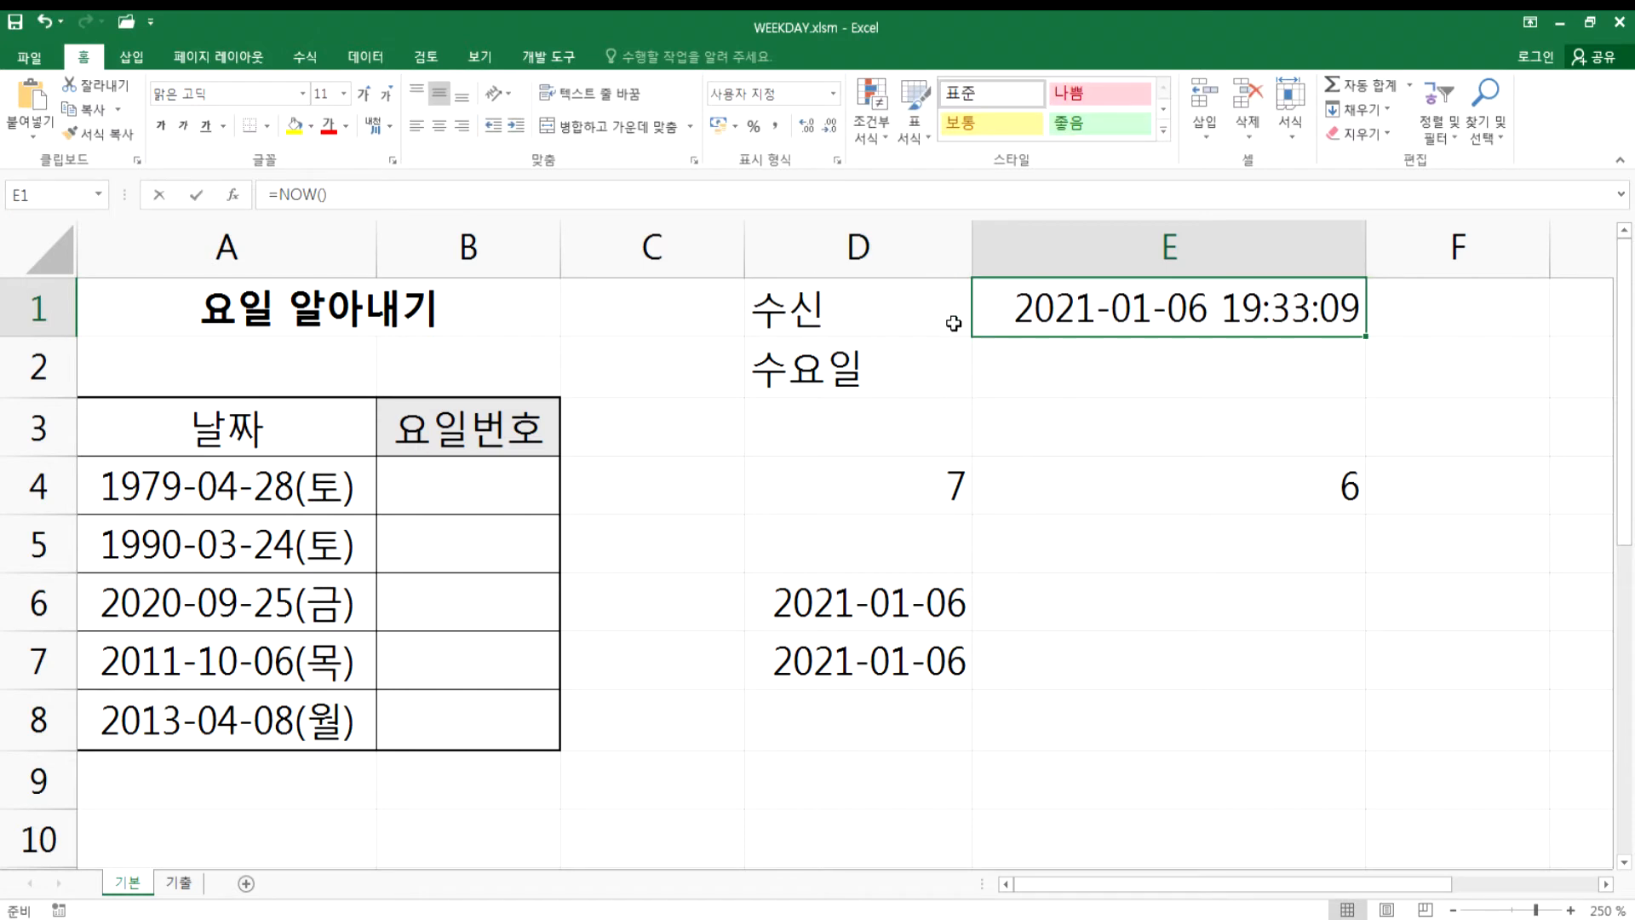
pyautogui.press('F2')
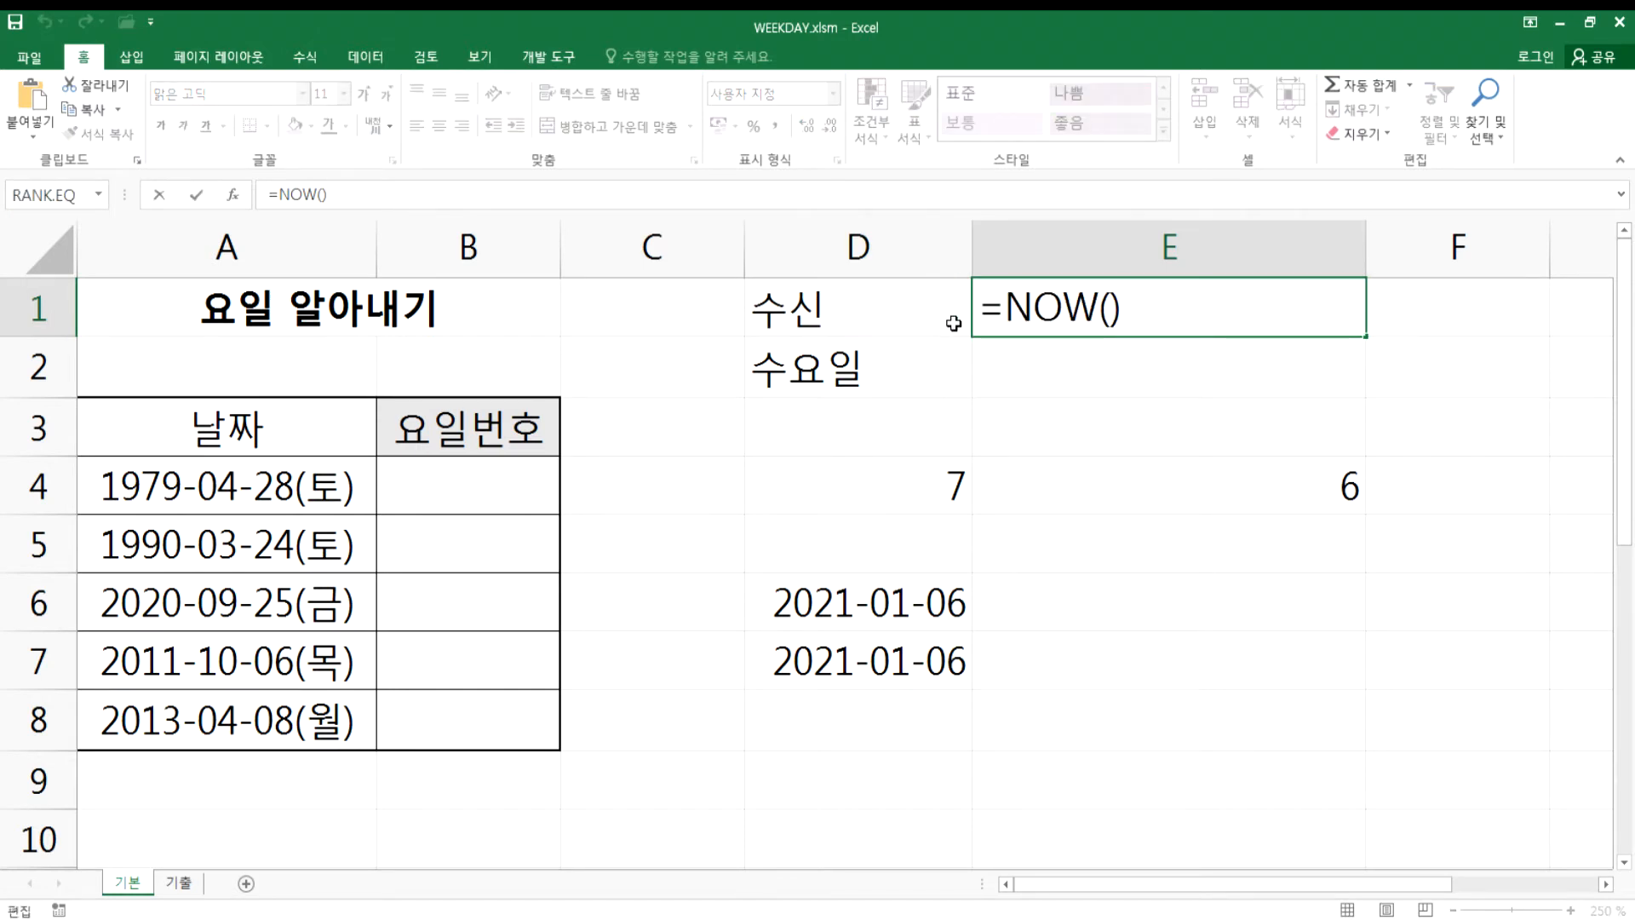
pyautogui.press('Escape')
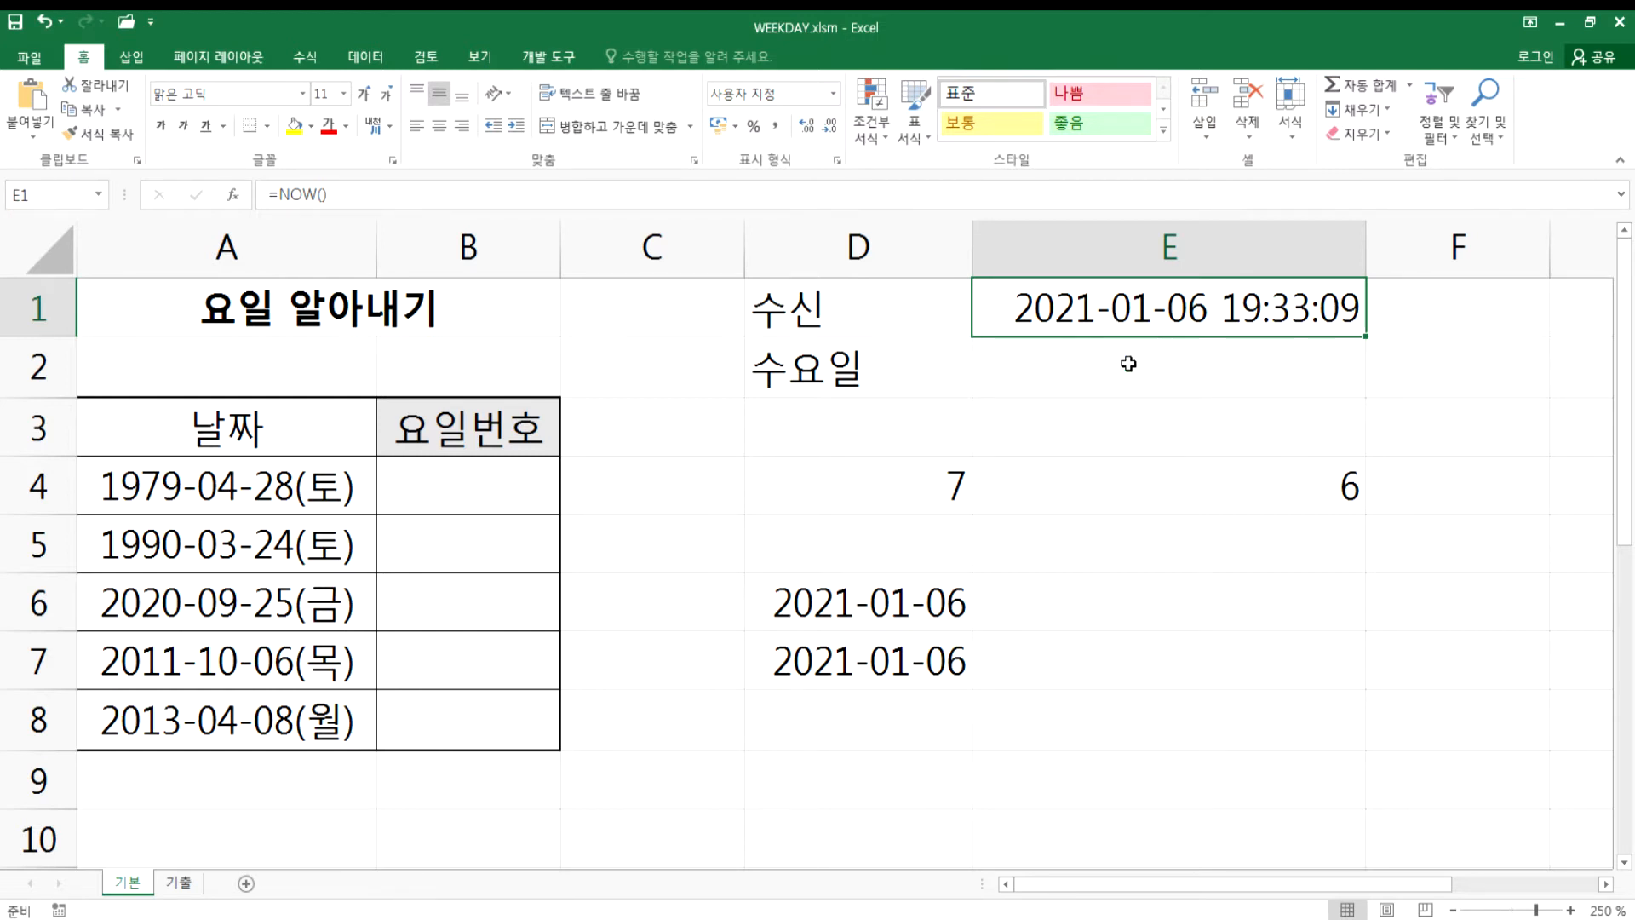
# - Type the date 2021-01-06 into cell E12
pyautogui.click(1076, 421)
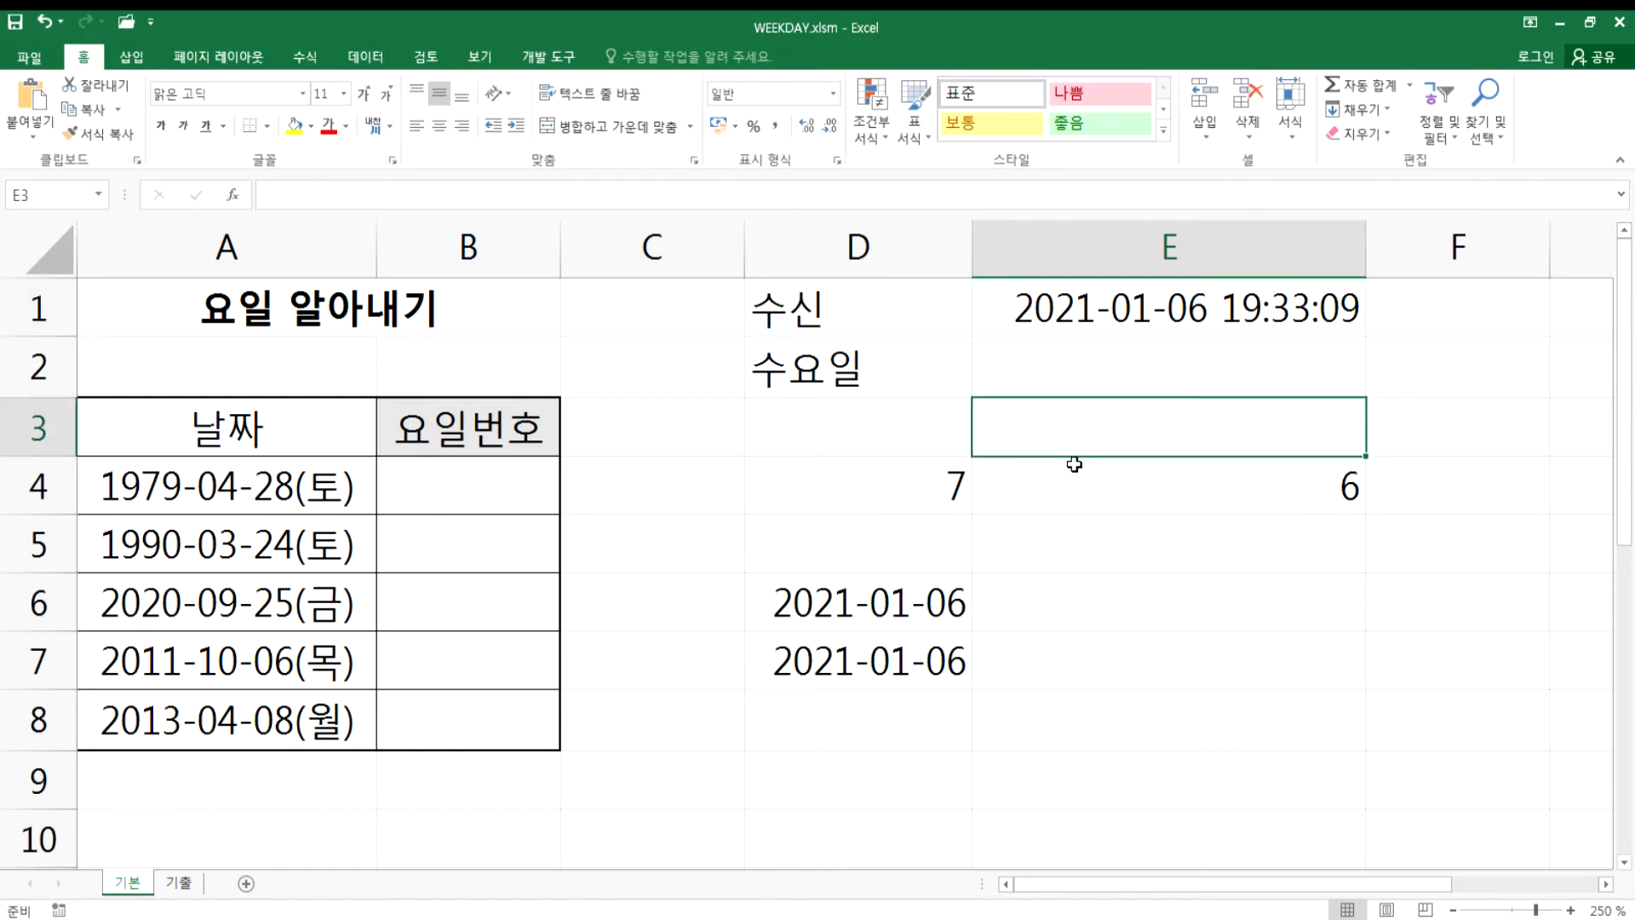
pyautogui.scroll(-3, 993, 511)
pyautogui.click(1081, 431)
pyautogui.write('2021-01-06')
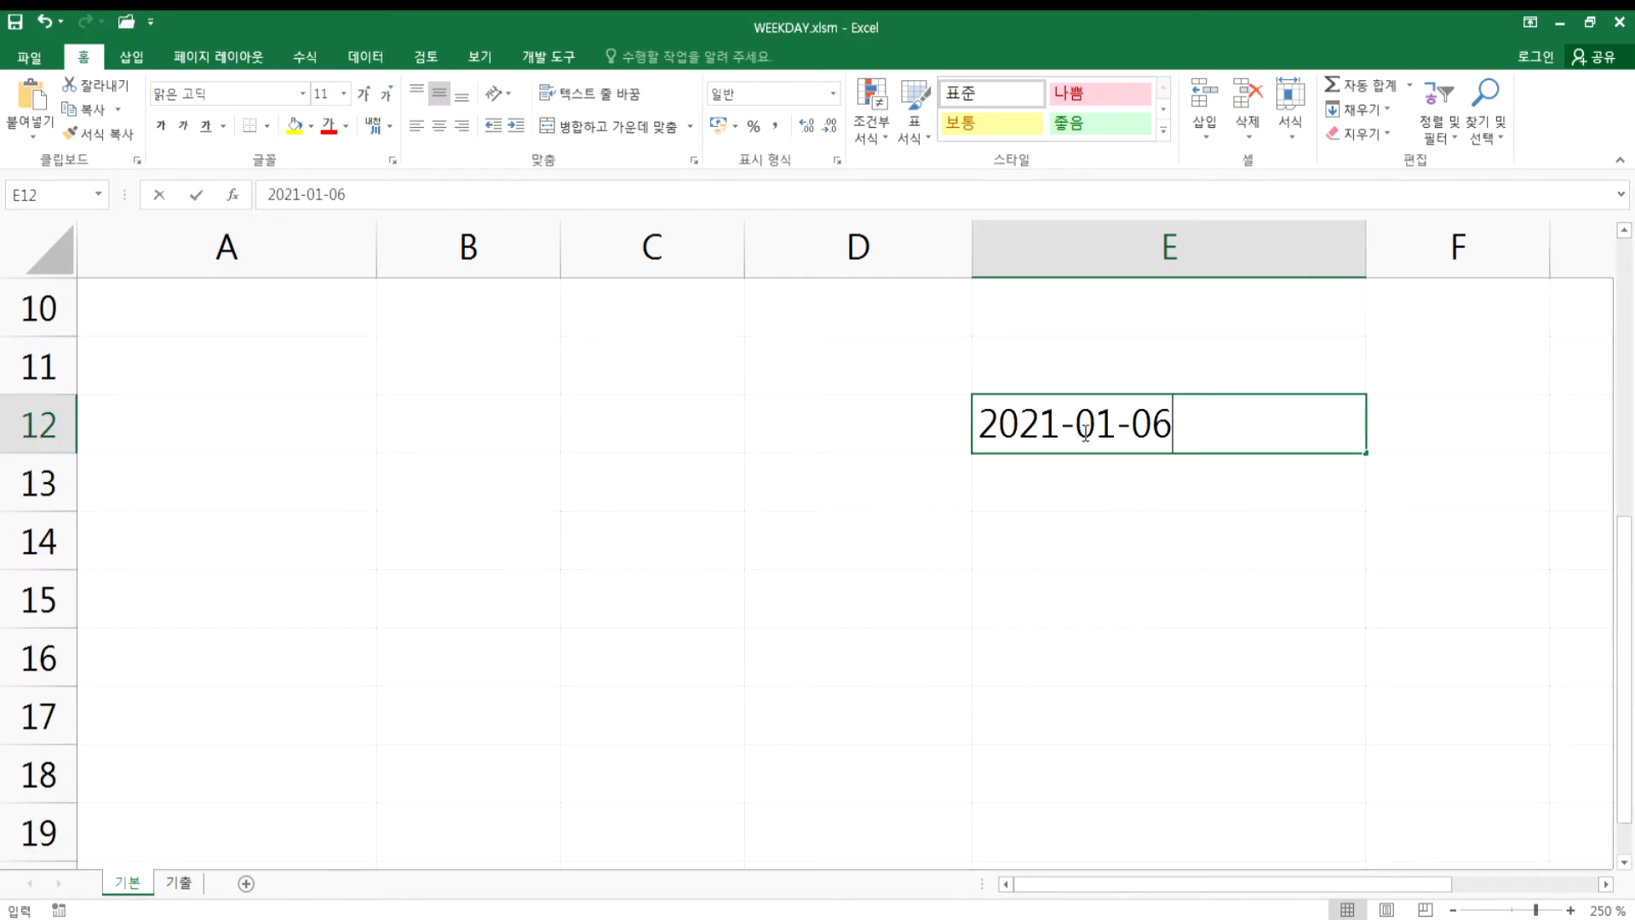
pyautogui.press('Return')
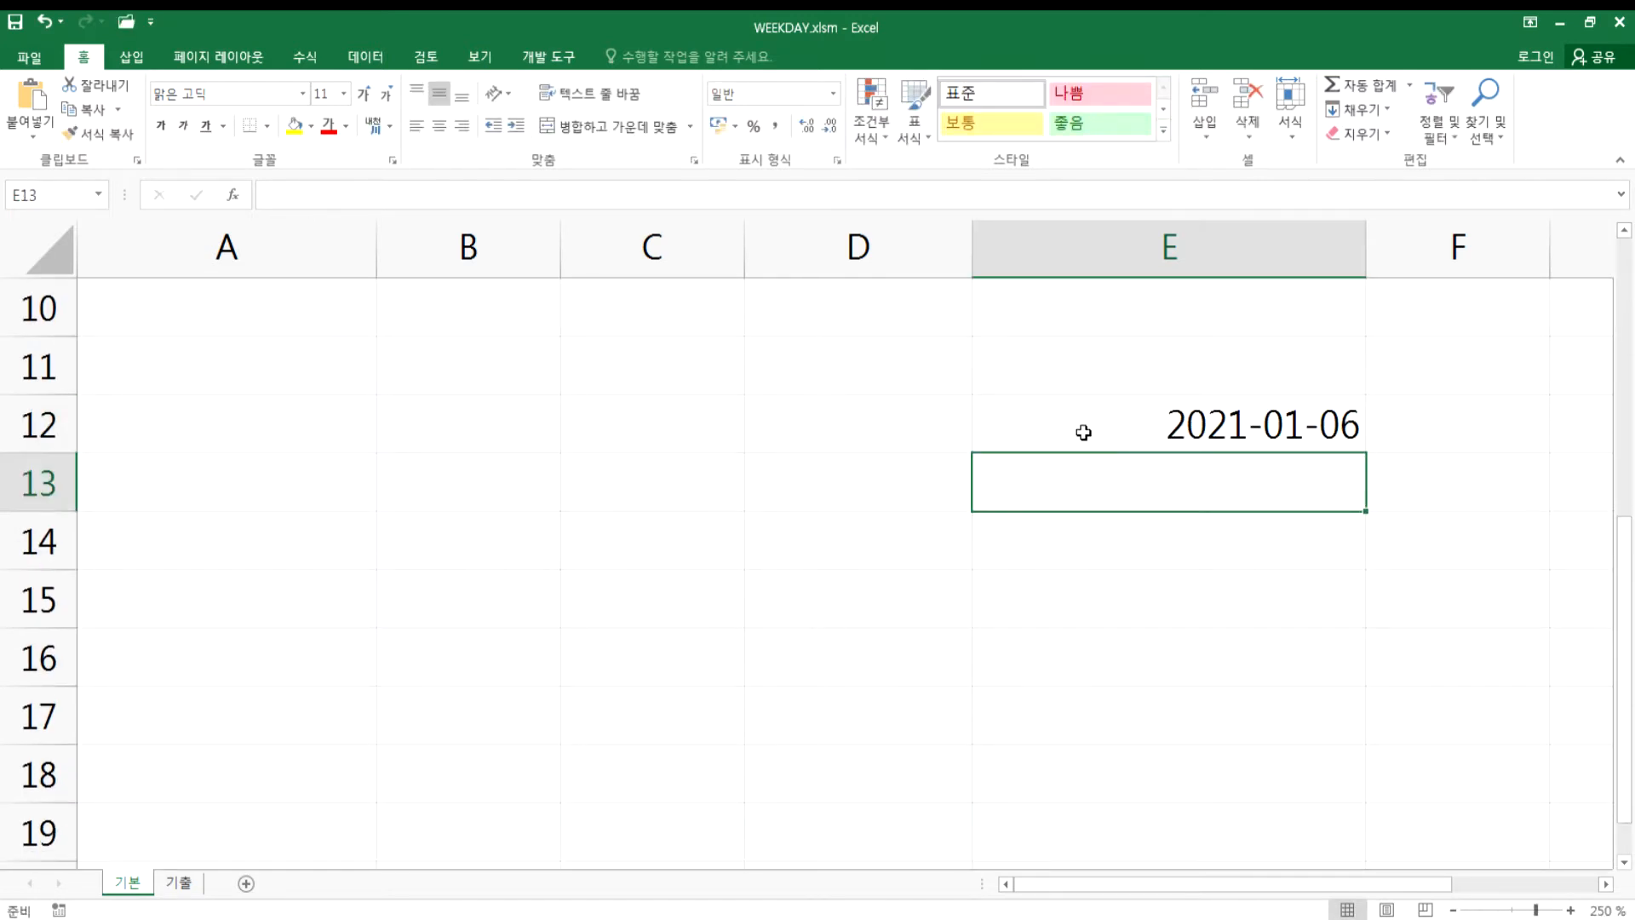
# - Insert the current time into E13 with Ctrl+Shift+; and check its stored value
pyautogui.hotkey('ctrl', 'shift', ';')
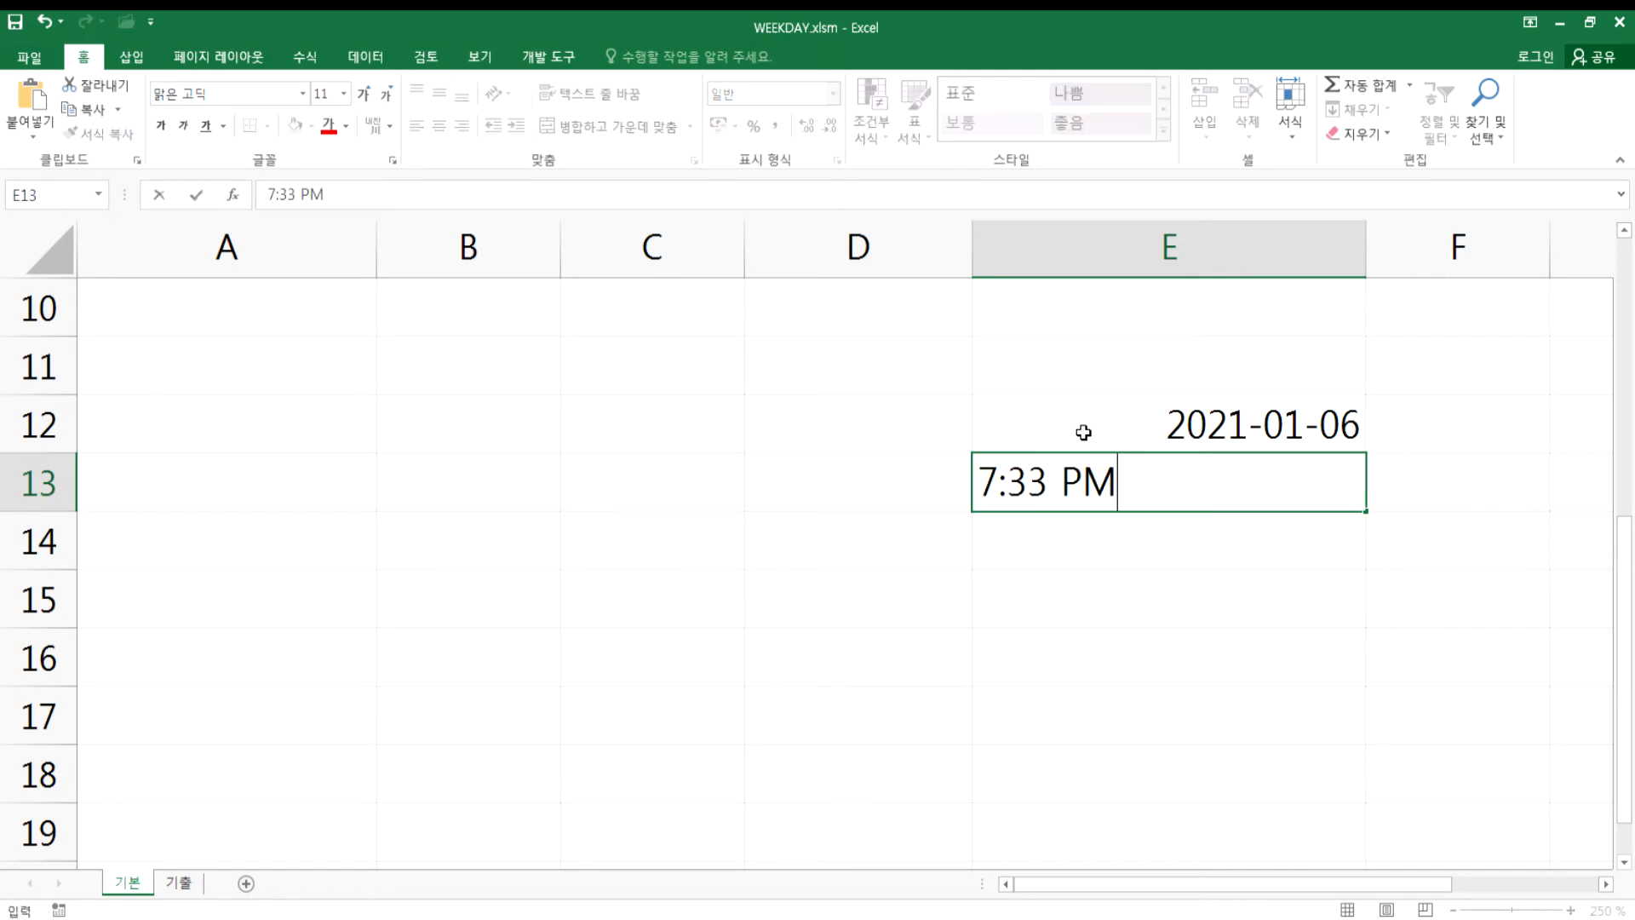
pyautogui.press('Return')
pyautogui.press('Up')
pyautogui.press('Up')
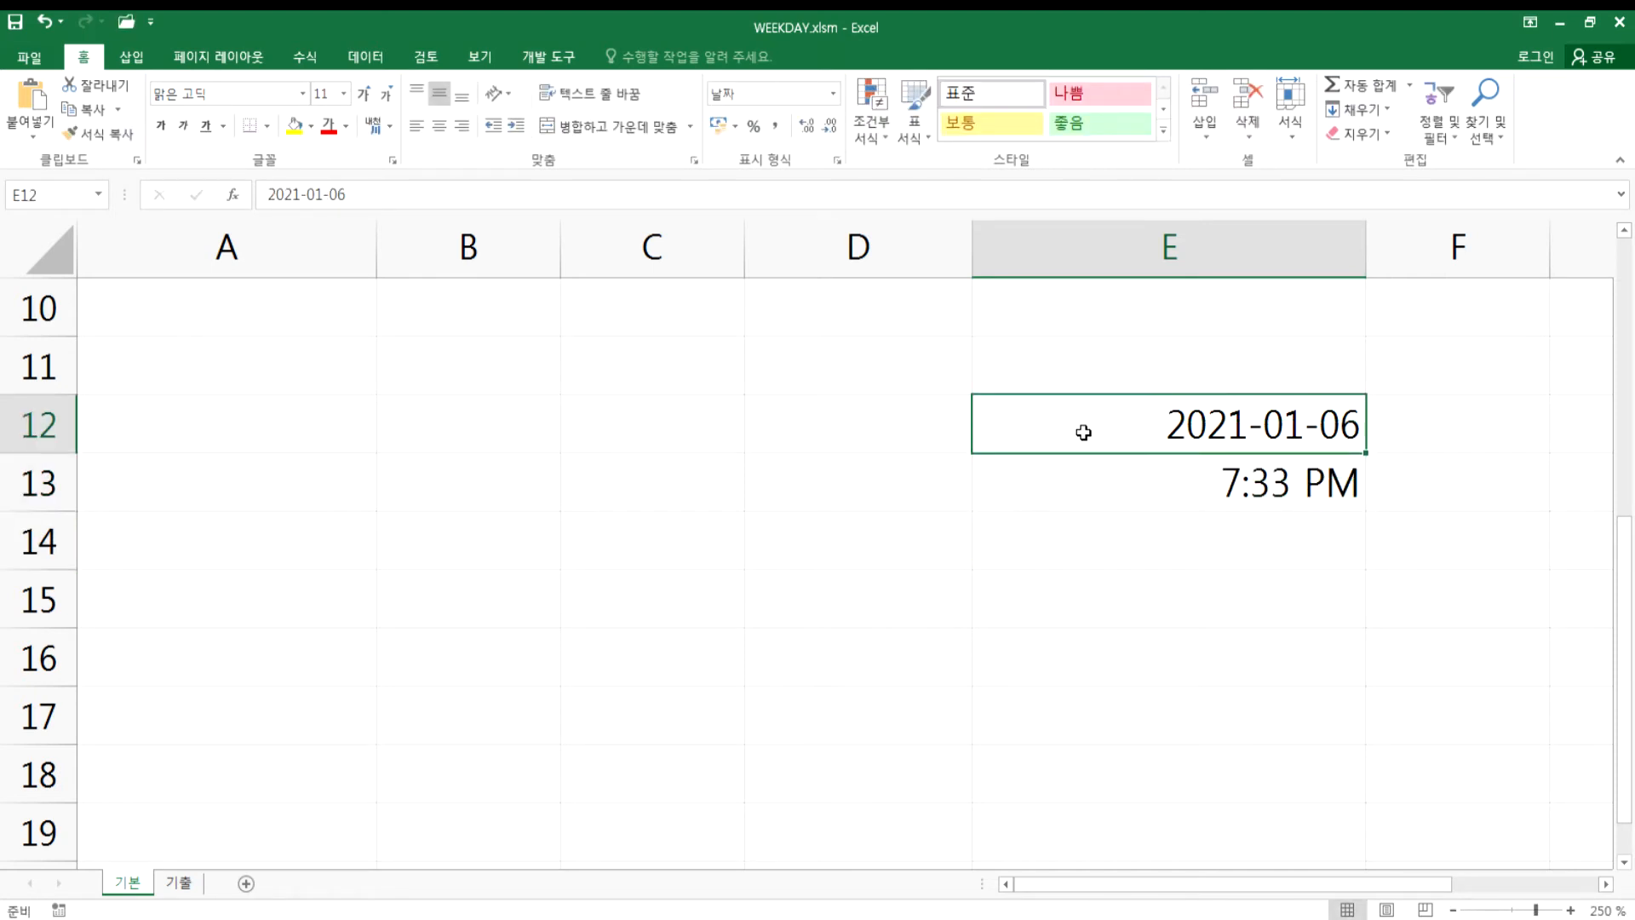
pyautogui.press('Down')
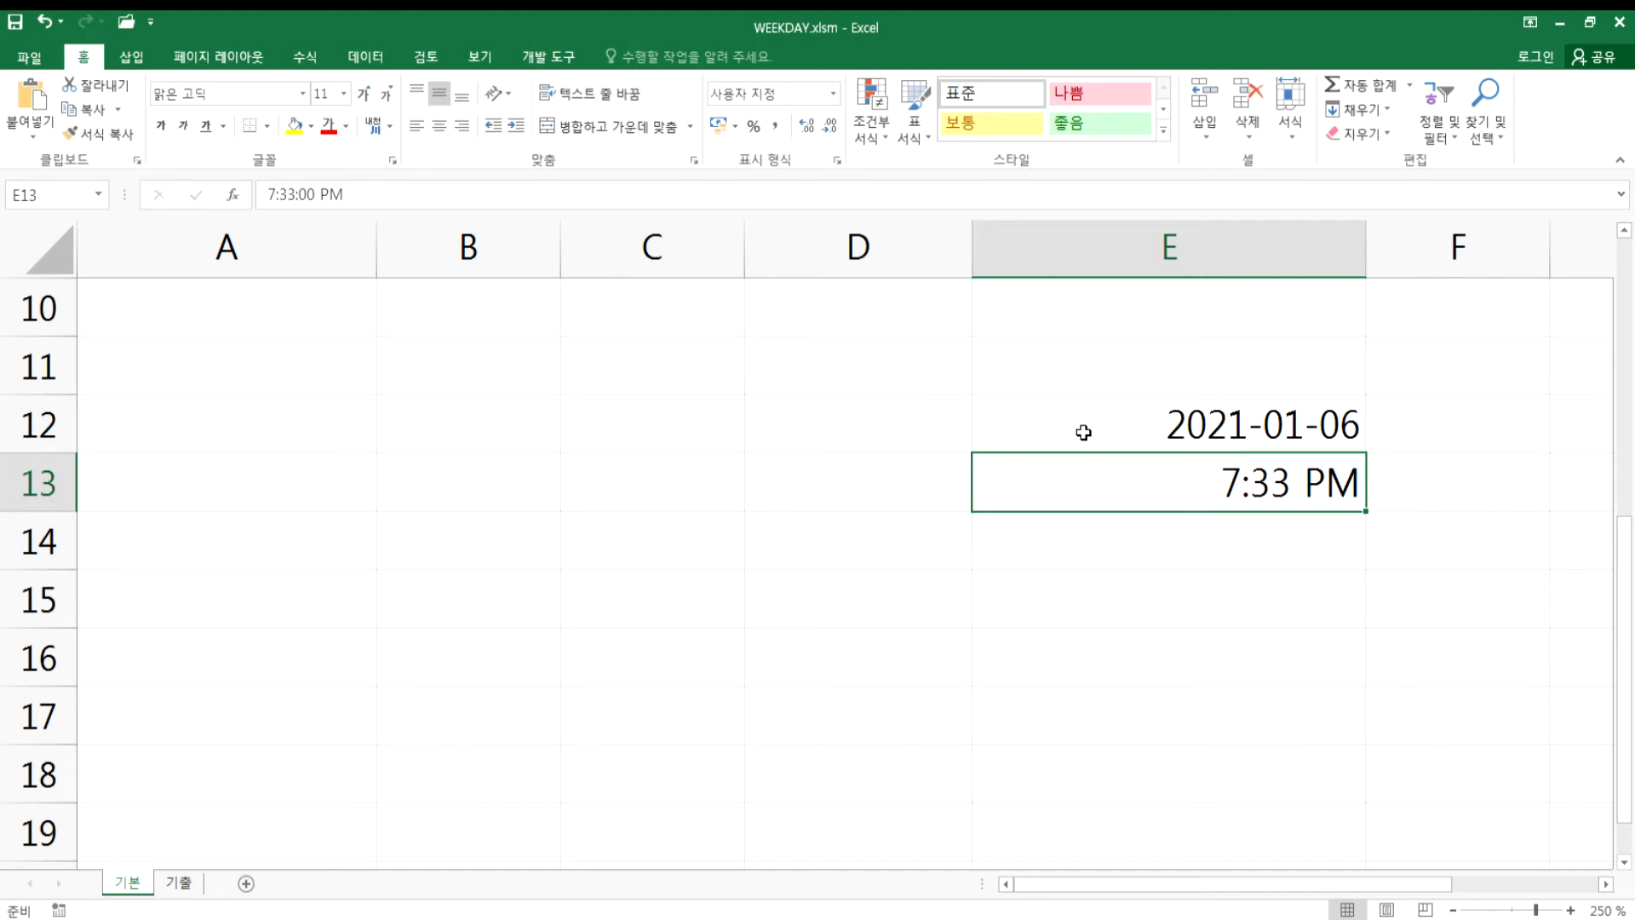
pyautogui.press('Up')
pyautogui.press('Down')
pyautogui.press('F2')
pyautogui.press('Escape')
# - Insert today's date in E15 with Ctrl+; and the current time in E16
pyautogui.press('Down')
pyautogui.press('Down')
pyautogui.hotkey('ctrl', ';')
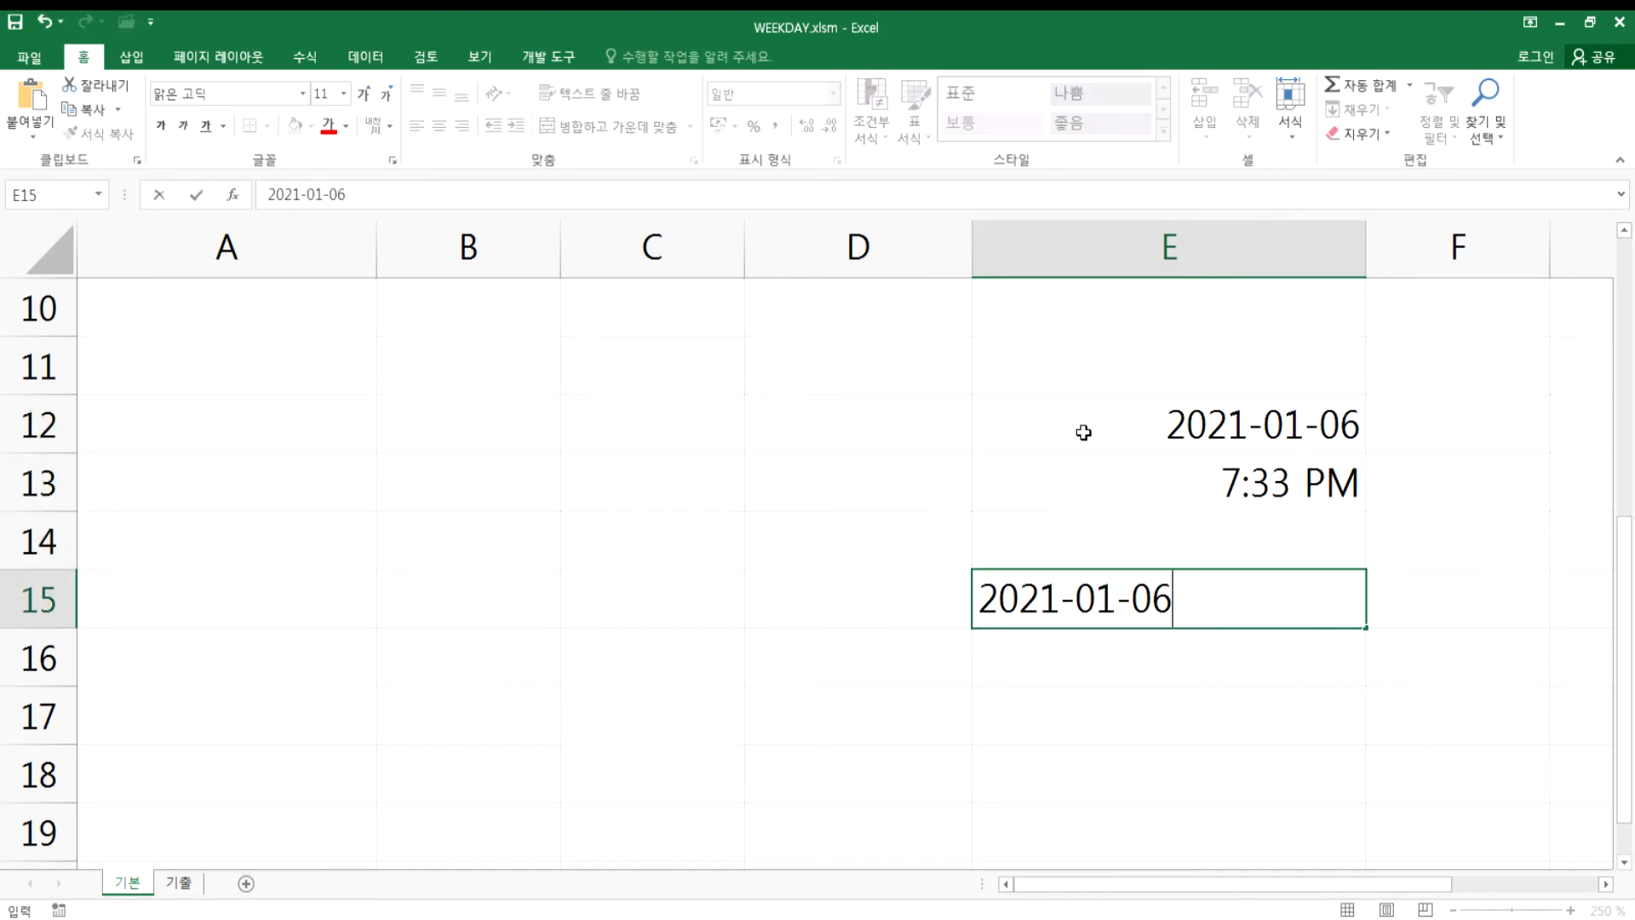
pyautogui.press('Return')
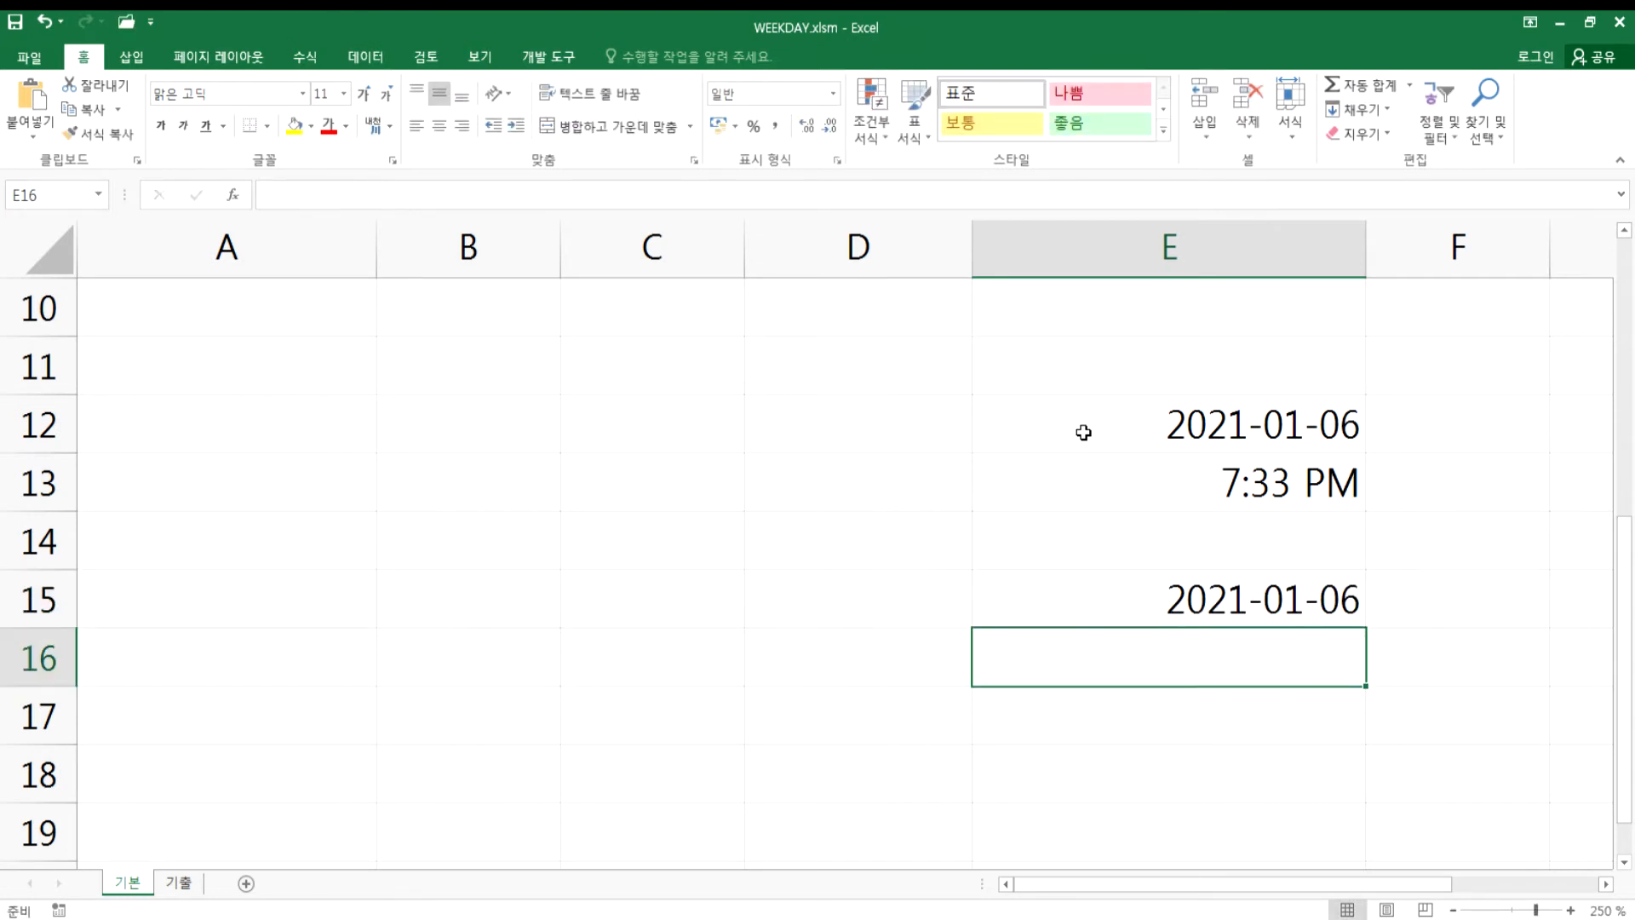
pyautogui.hotkey('ctrl', 'shift', ';')
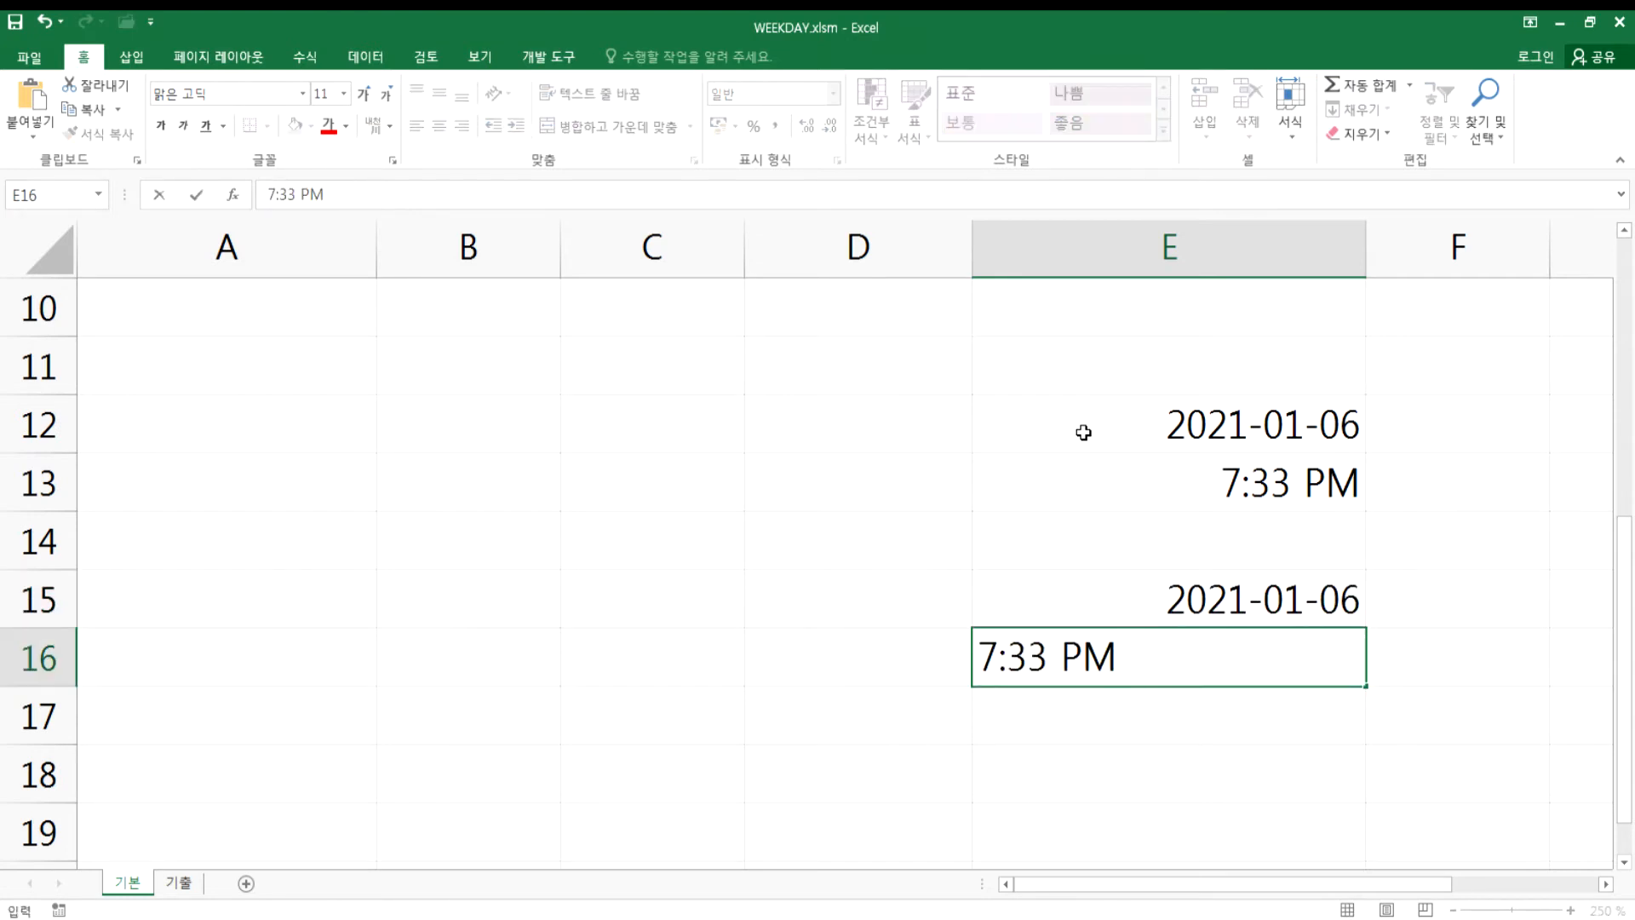
pyautogui.press('Return')
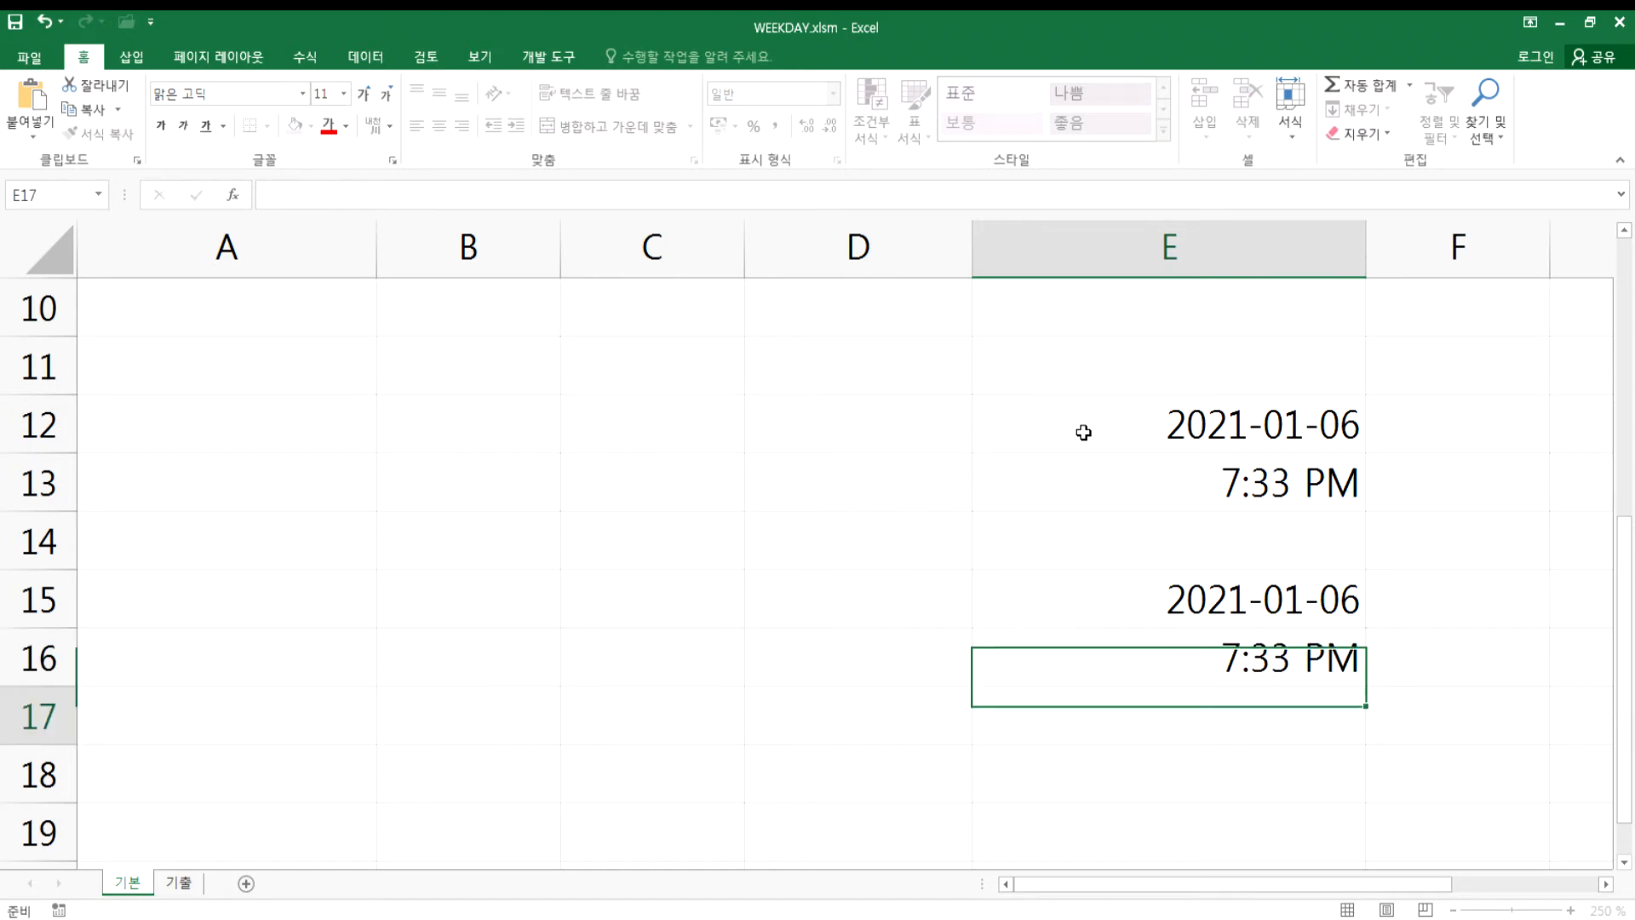
pyautogui.press('Up')
pyautogui.press('Up')
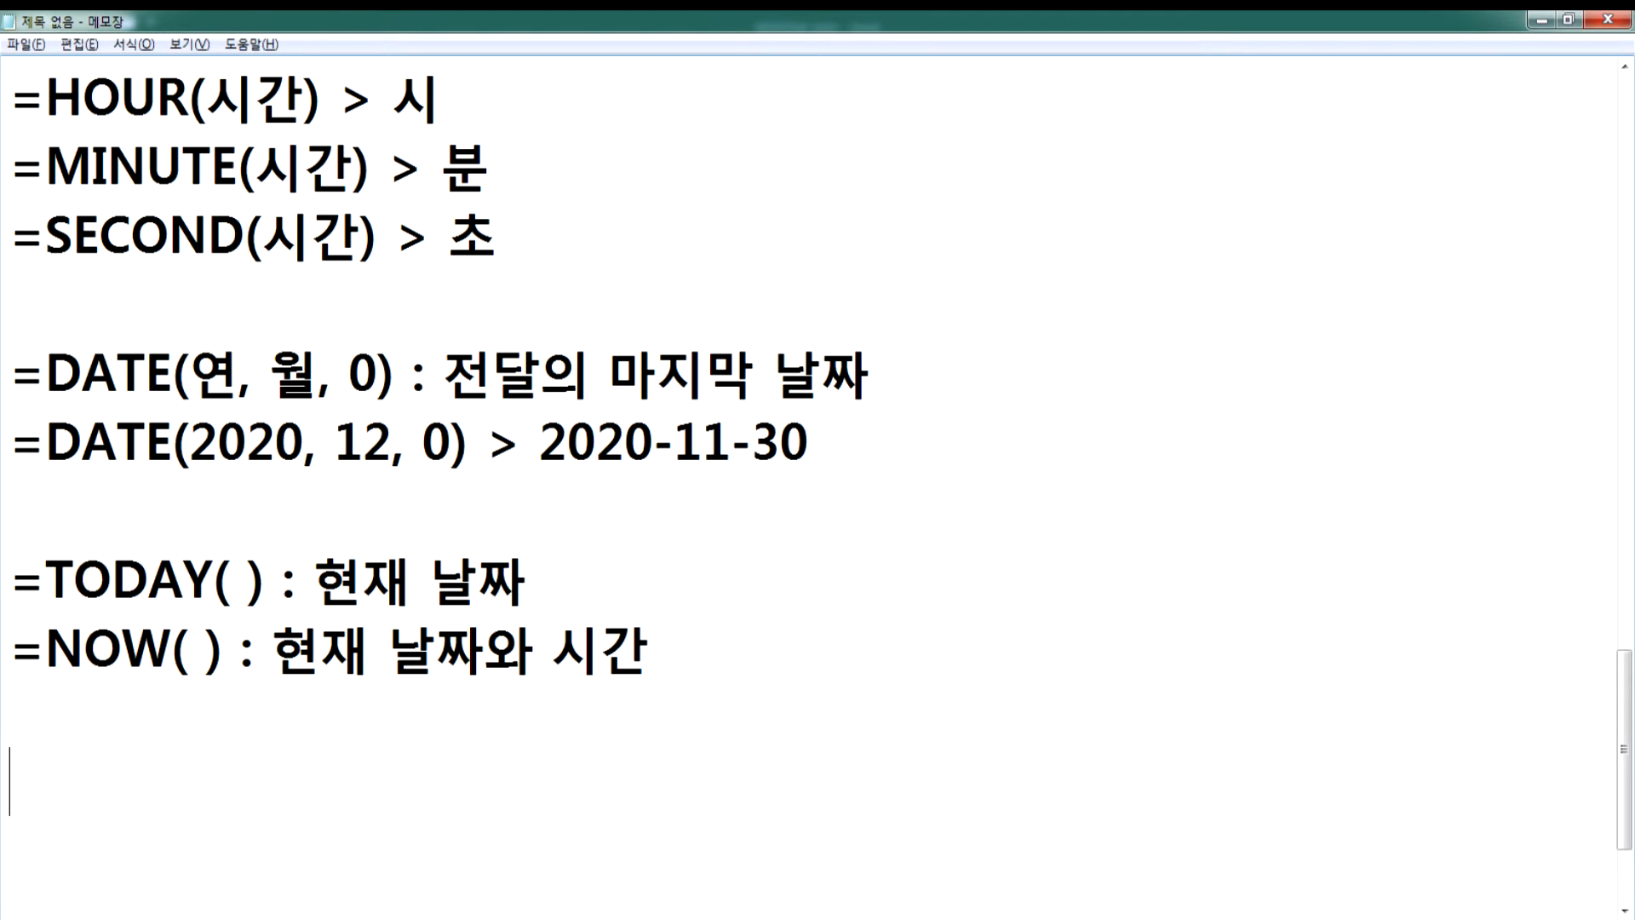
# - Add blank lines under the =NOW( ) note, then show the WEEKDAY workbook's File page
pyautogui.scroll(-1, 236, 648)
pyautogui.moveTo(340, 897)
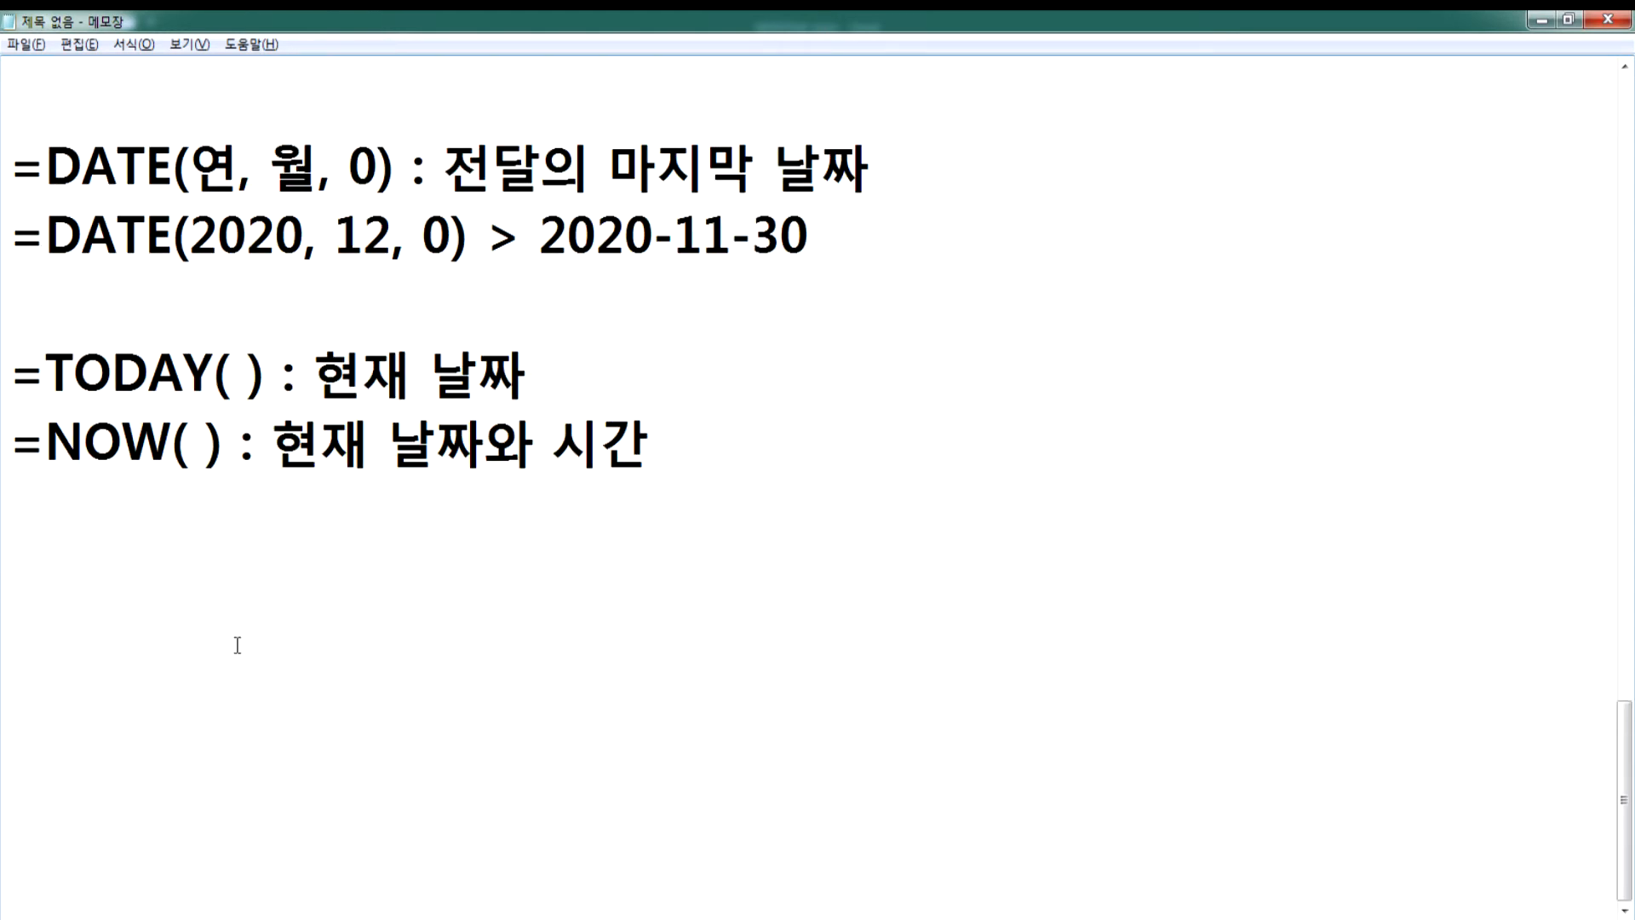
pyautogui.press('Return')
pyautogui.press('Return')
pyautogui.press('Return')
pyautogui.scroll(-1, 93, 594)
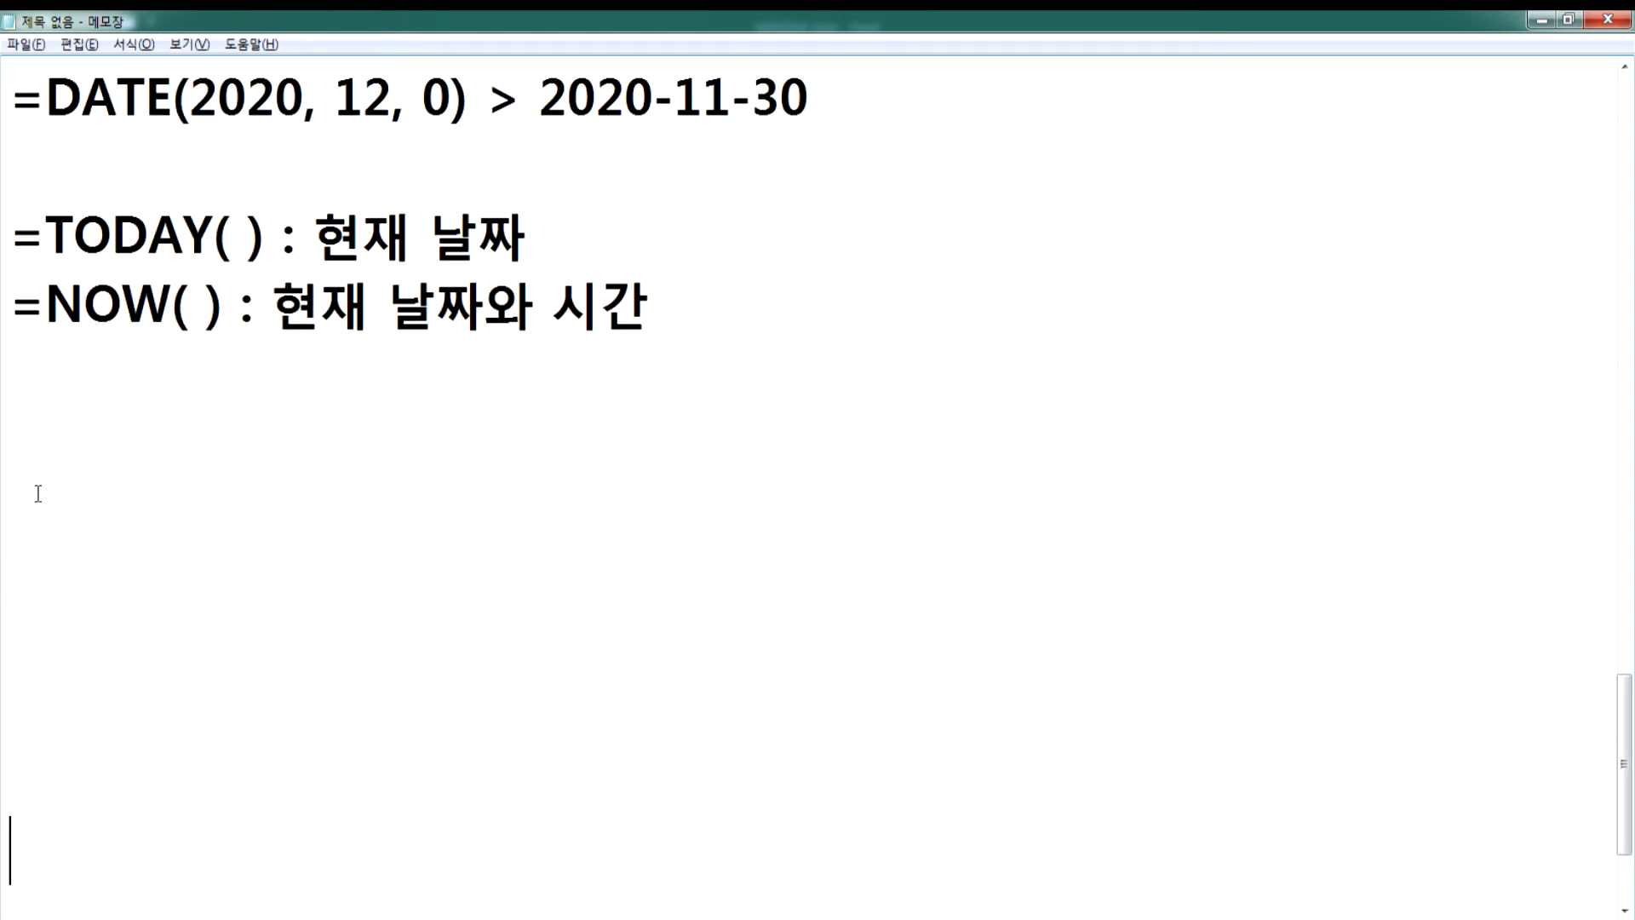
pyautogui.click(43, 436)
pyautogui.hotkey('alt', 'Tab')
pyautogui.click(34, 62)
# - Browse to the 06 부록 folder and open IF.xlsm
pyautogui.click(34, 197)
pyautogui.click(276, 408)
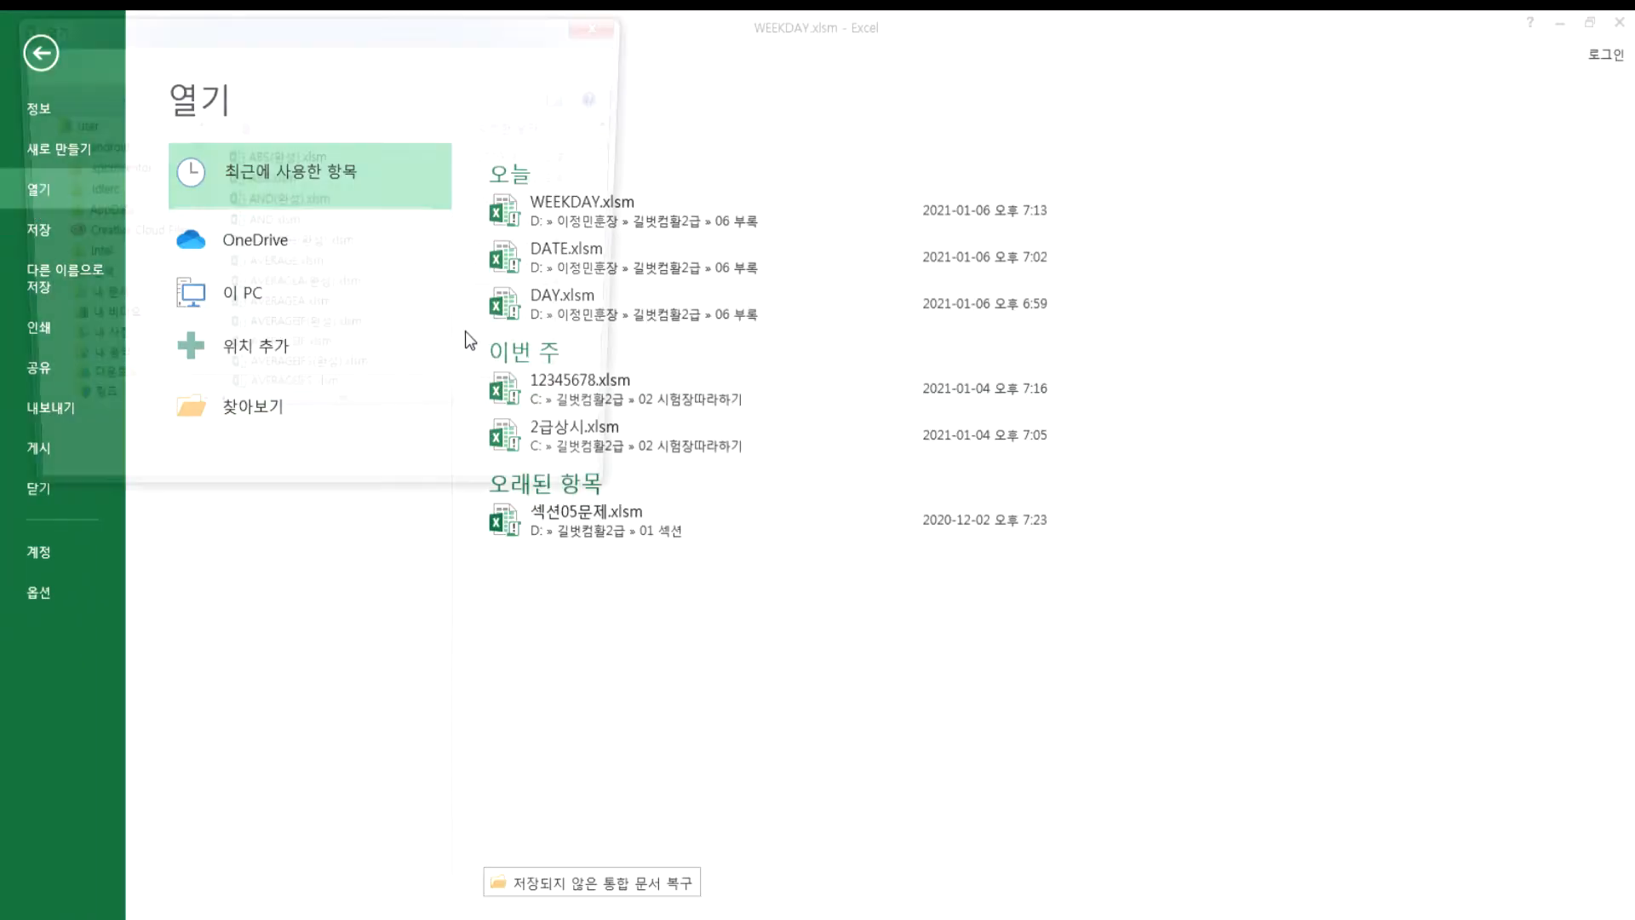
pyautogui.click(305, 247)
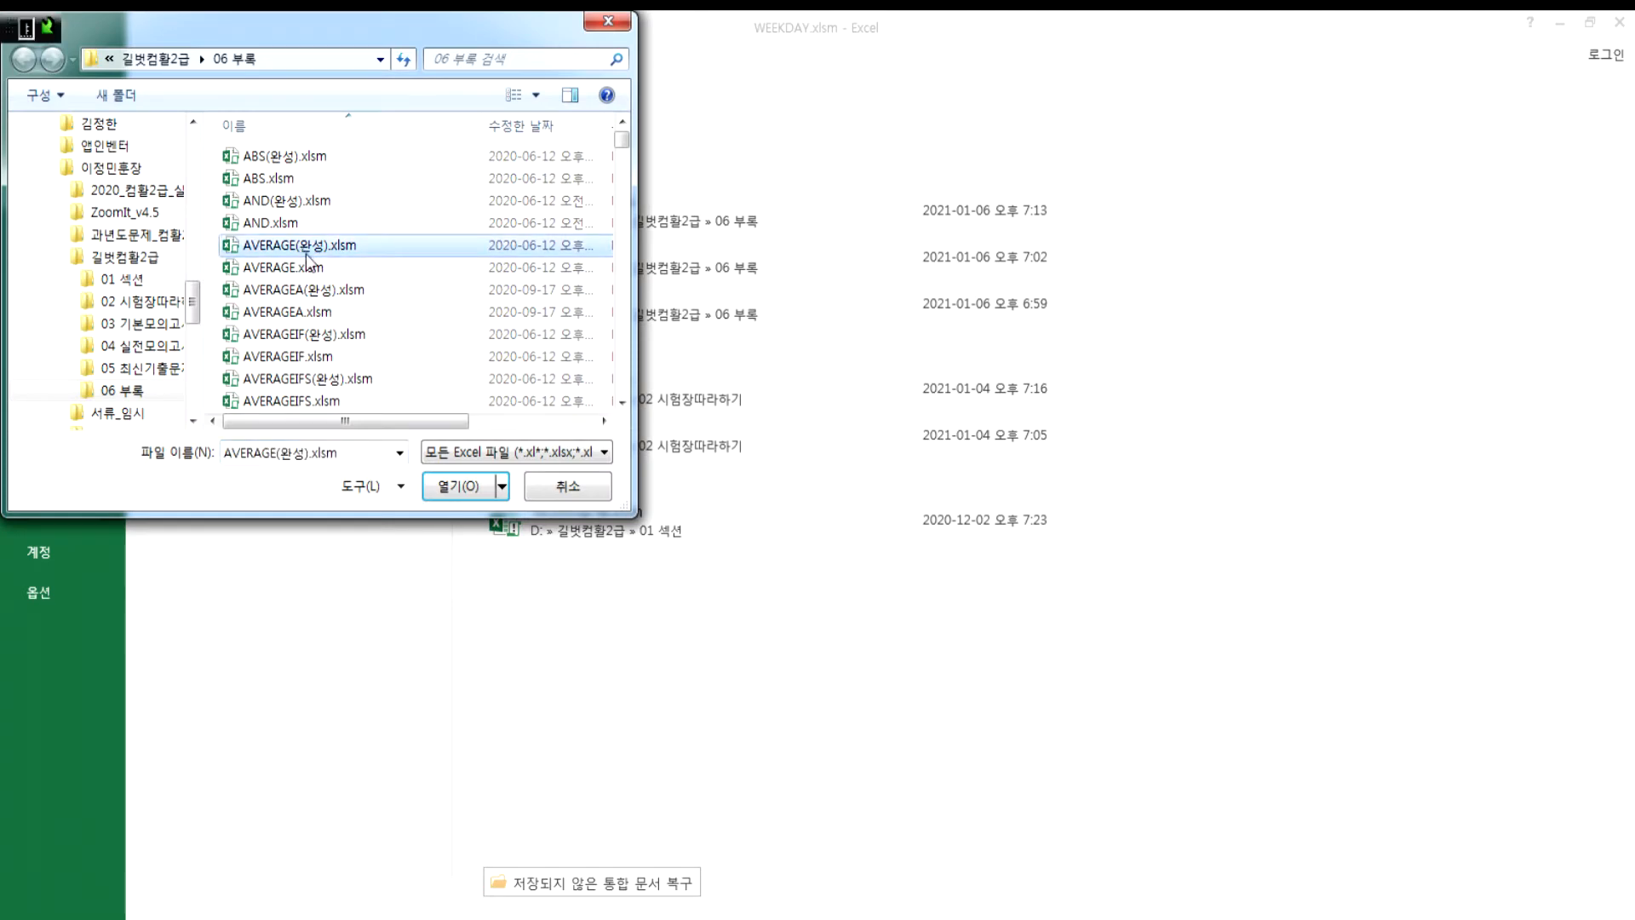
pyautogui.scroll(-10, 306, 290)
pyautogui.scroll(-6, 307, 294)
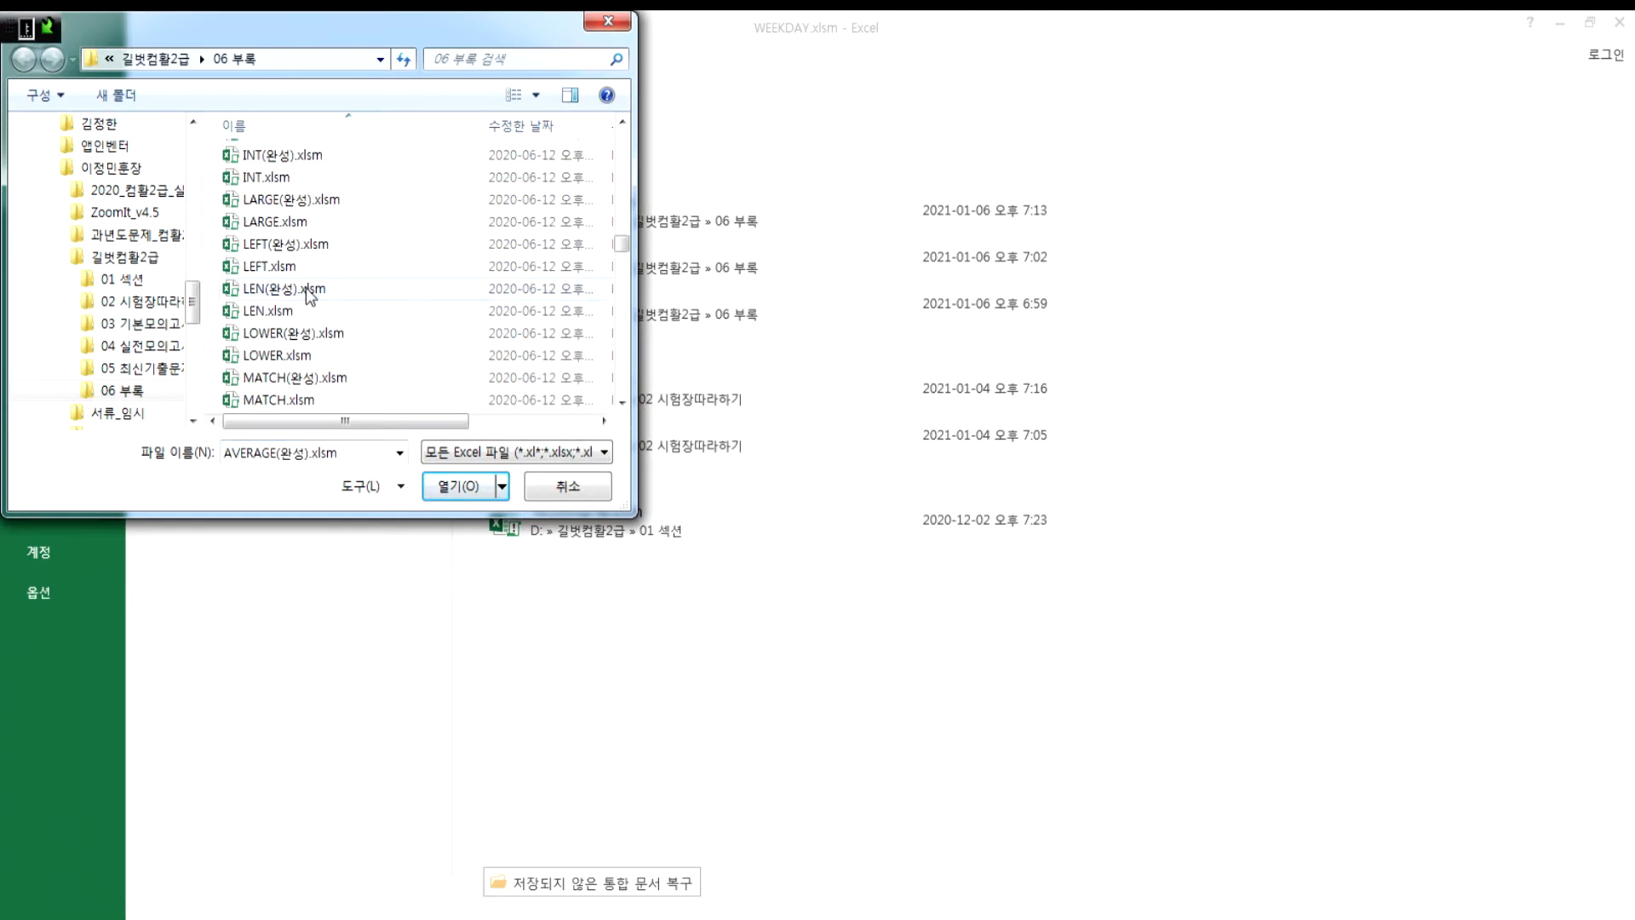
pyautogui.scroll(2, 308, 315)
pyautogui.click(274, 243)
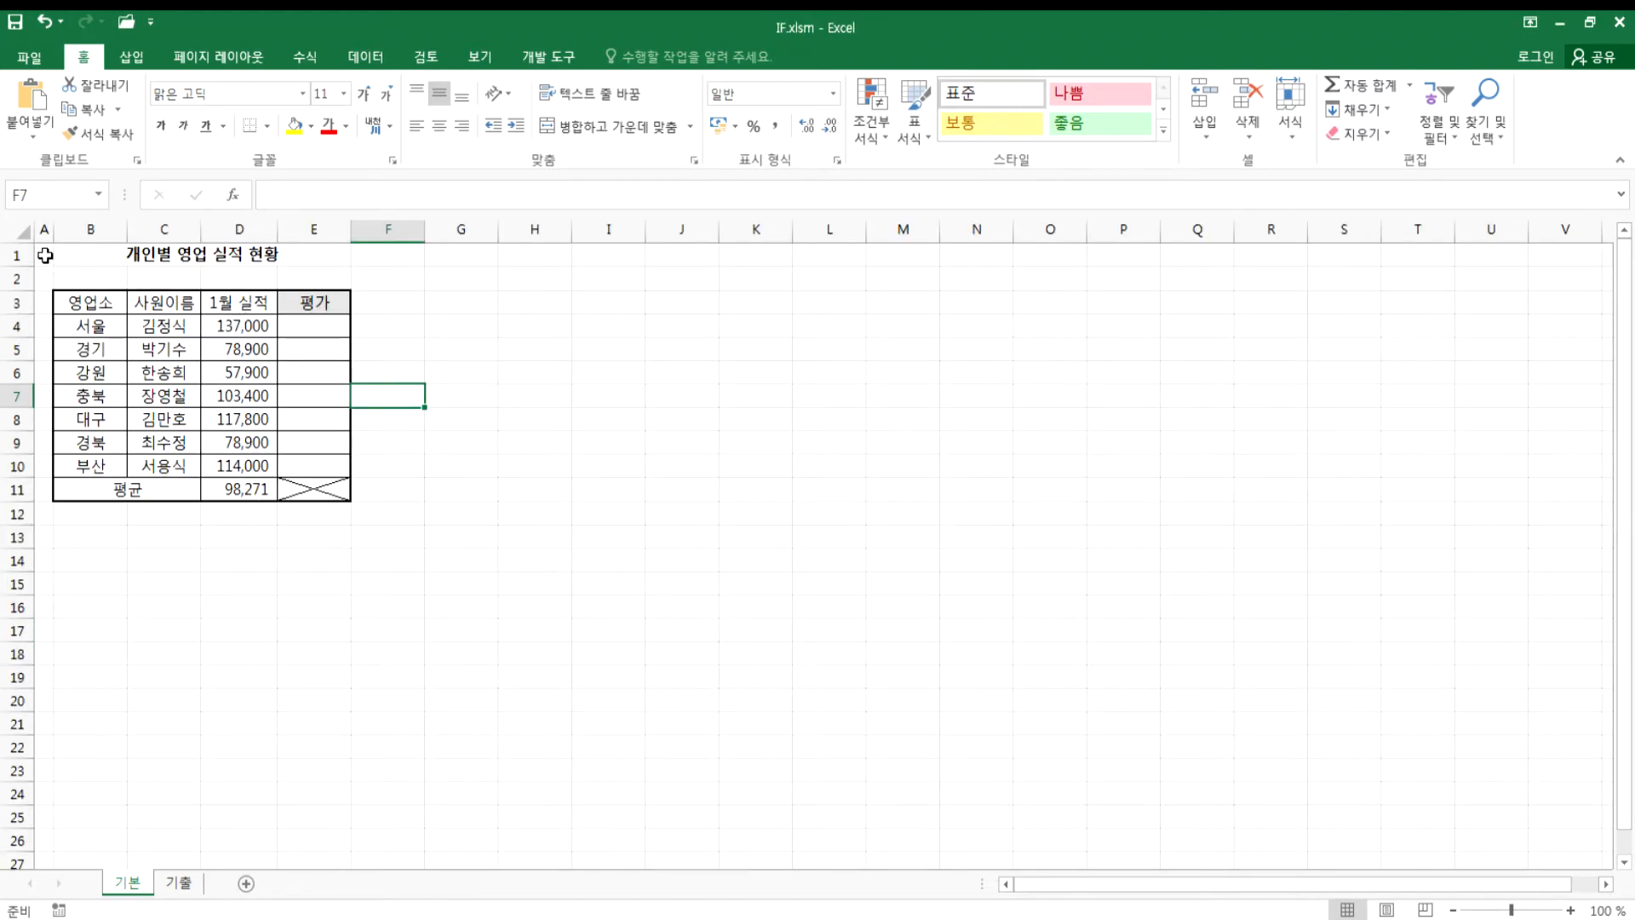
# - Jump to A1, zoom to about 205%, and select the first 1월 실적 value in D4
pyautogui.hotkey('ctrl', 'Home')
pyautogui.scroll(8, 313, 498)
pyautogui.scroll(-1, 313, 498)
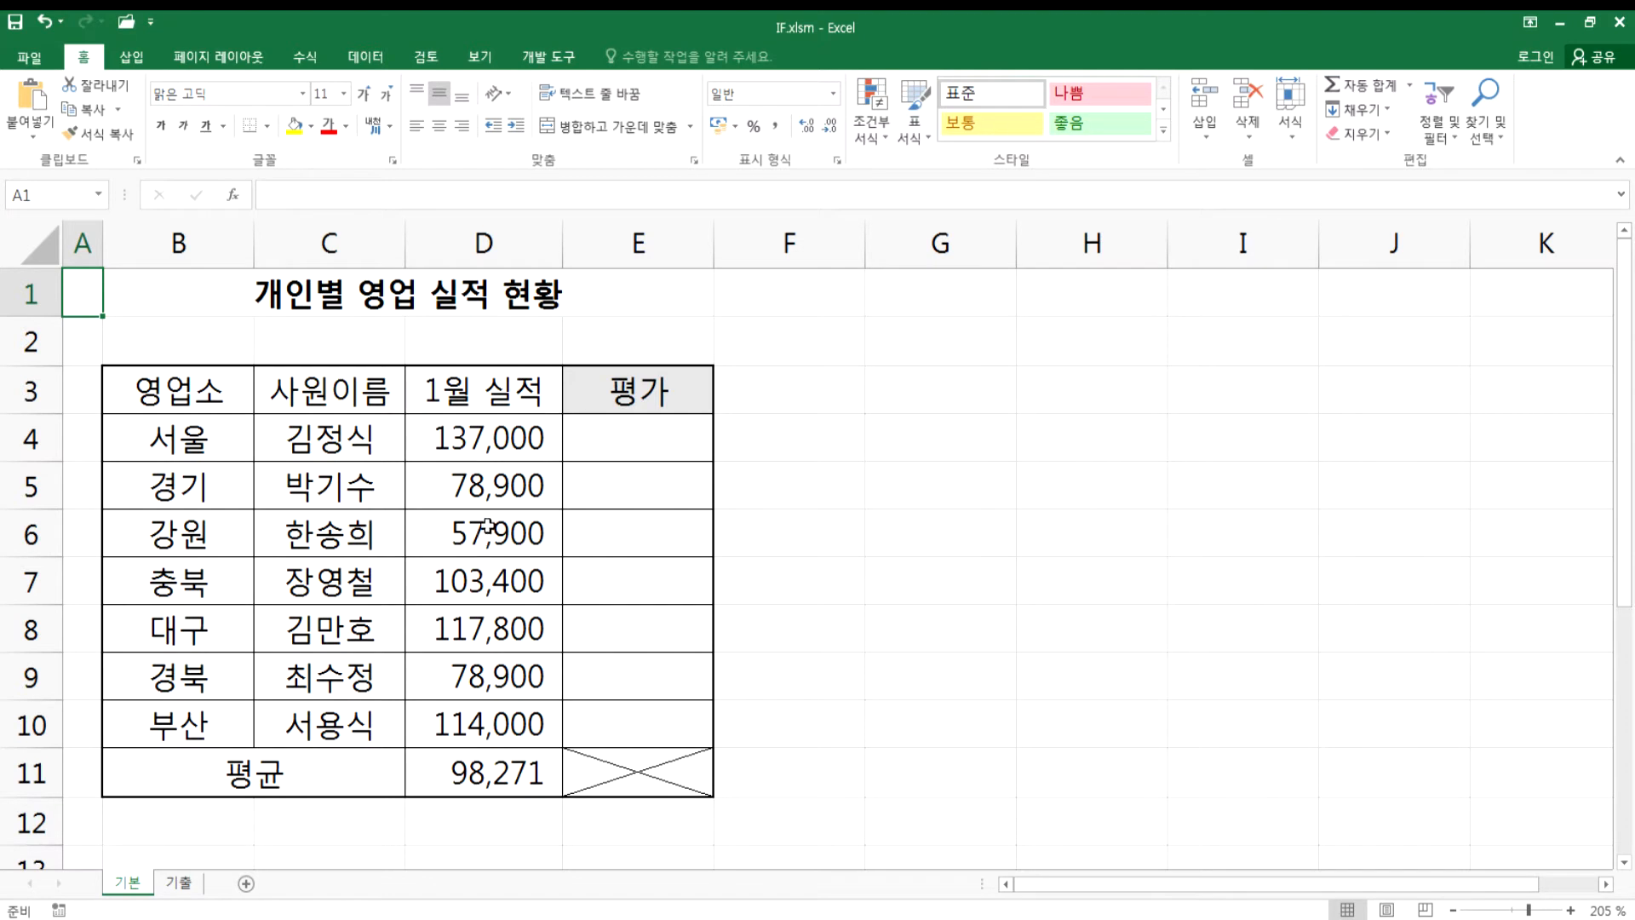
pyautogui.click(492, 444)
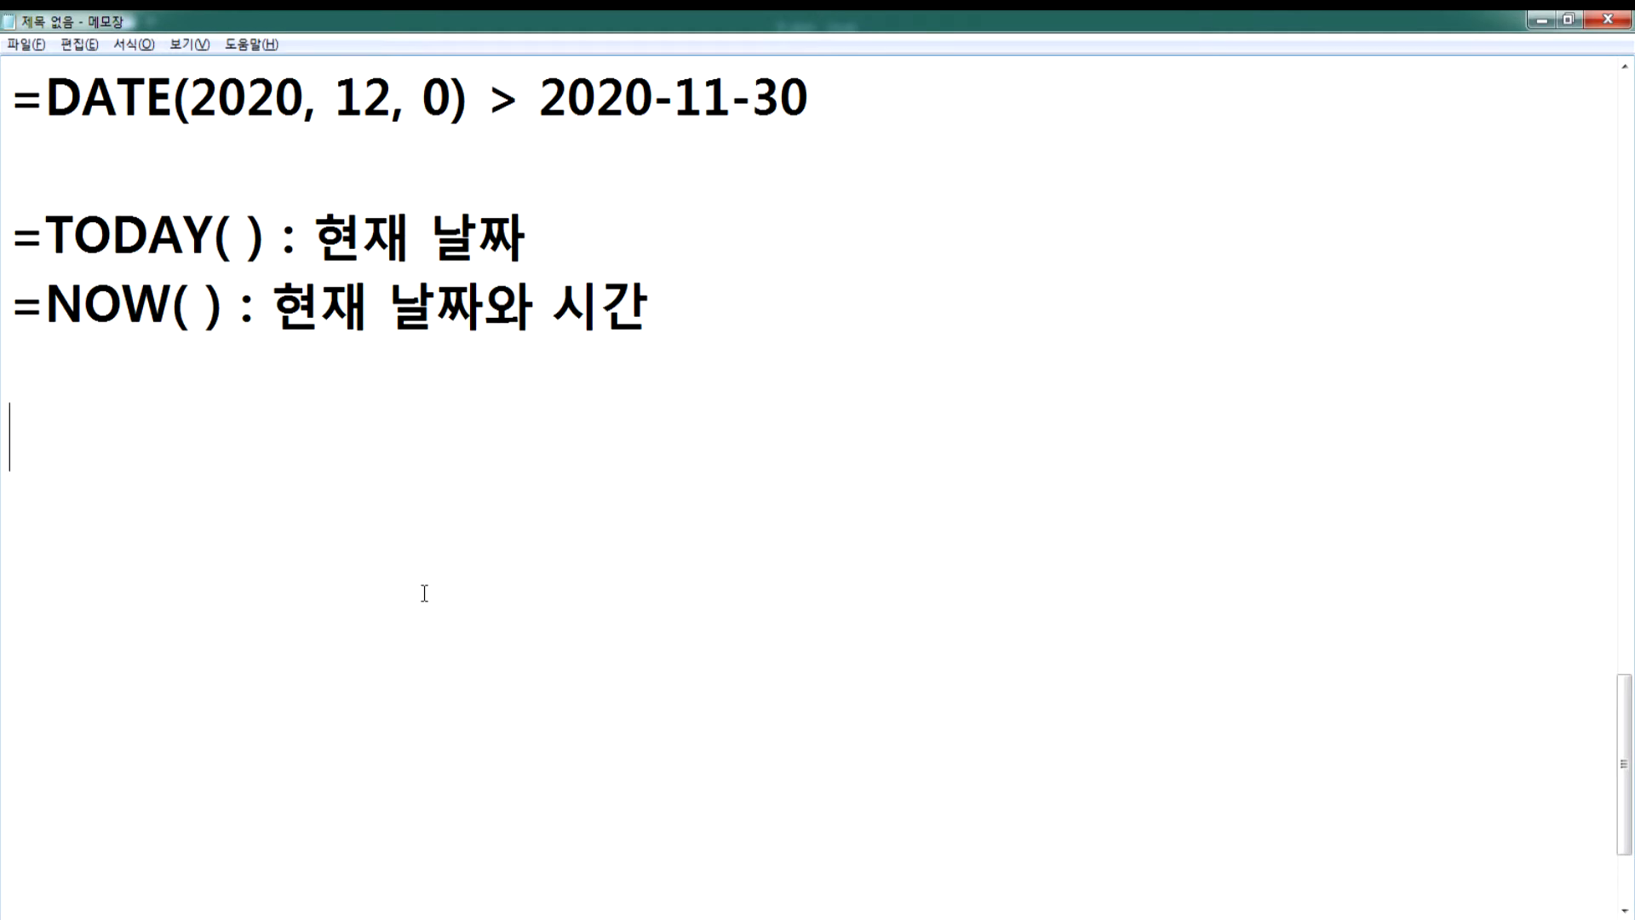
# - Write the note =IF(조건식, 조건이 참일 경우, 조건이 거짓일 경우) in Notepad, then return to Excel
pyautogui.write('=IF(WH')
pyautogui.press('BackSpace')
pyautogui.press('BackSpace')
pyautogui.press('Hangul')
pyautogui.write('조건식, ')
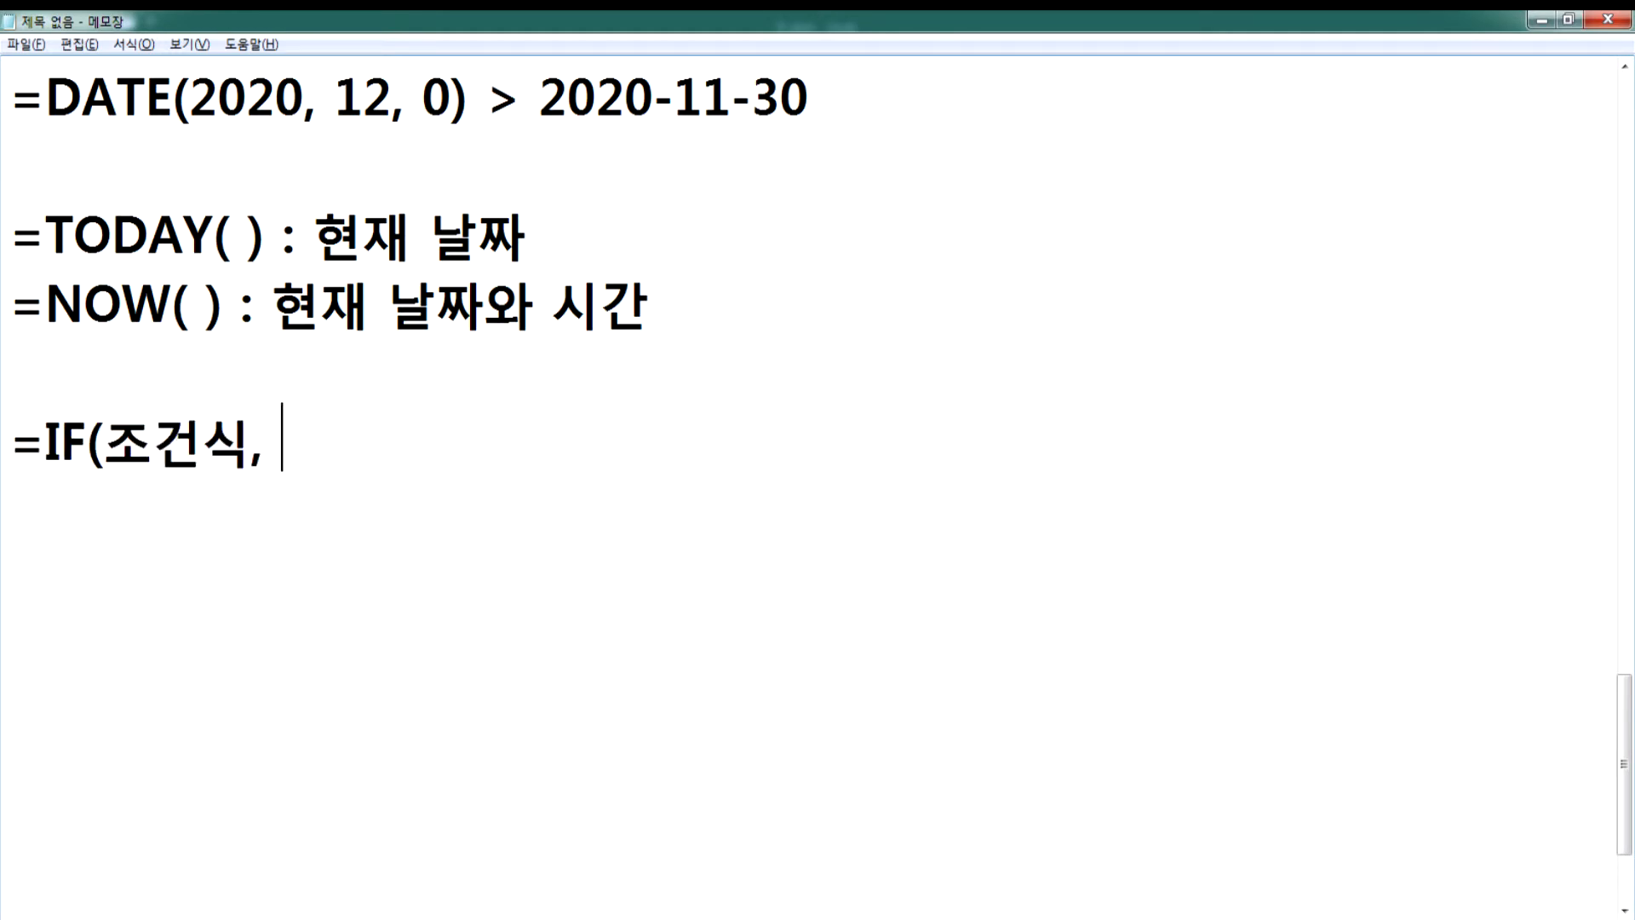
pyautogui.write('조건이')
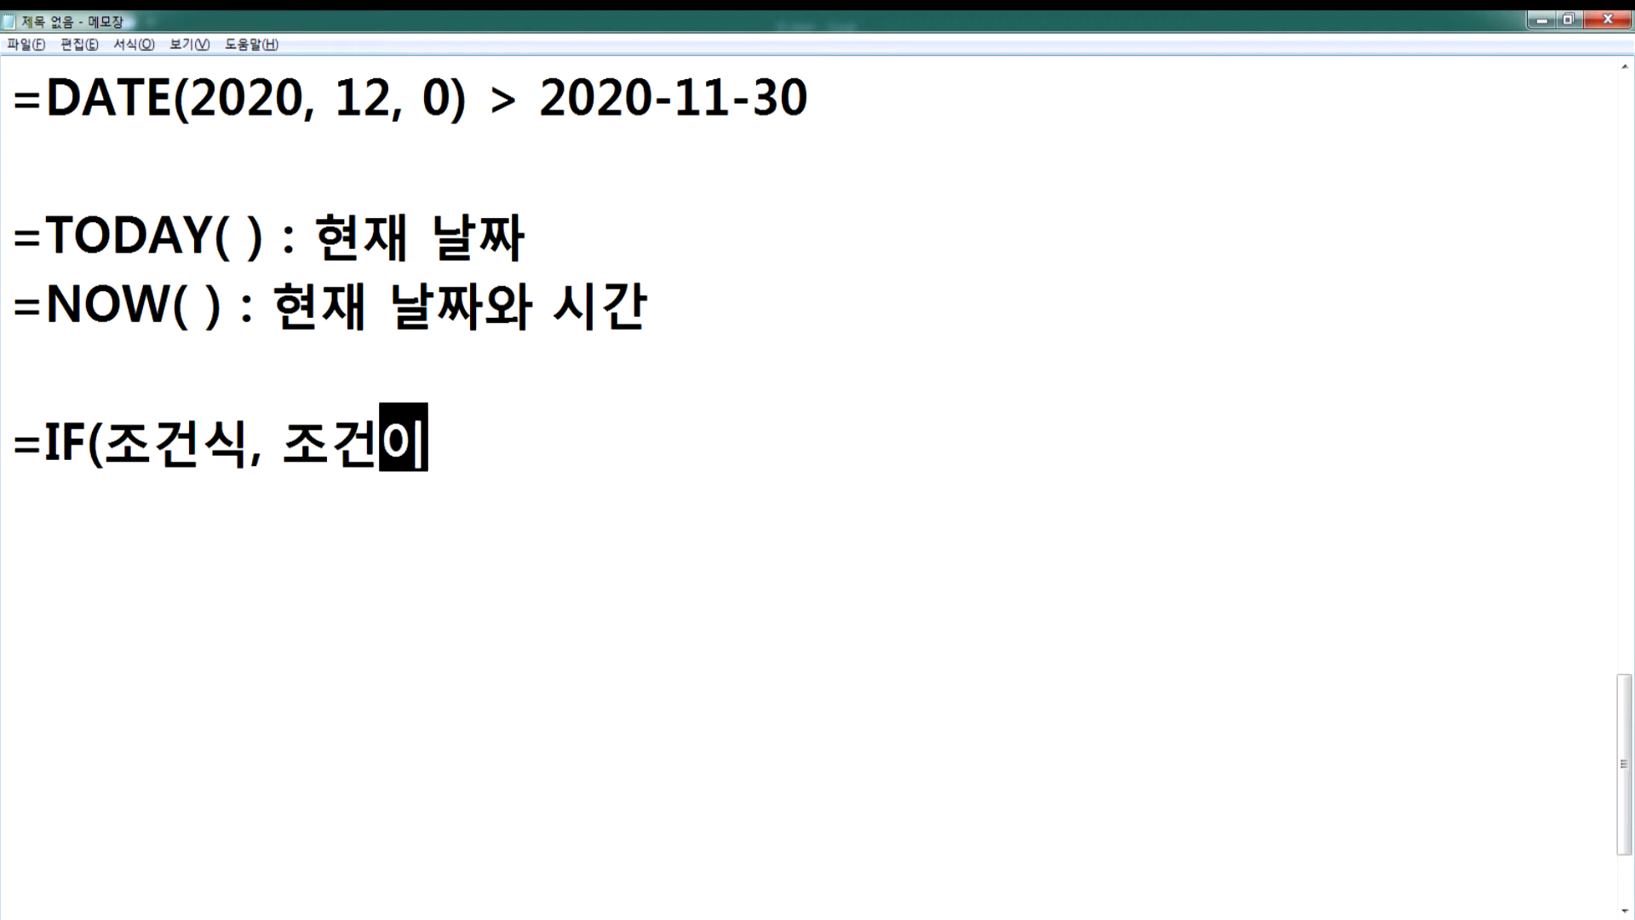
pyautogui.write(' 참일 경우, ')
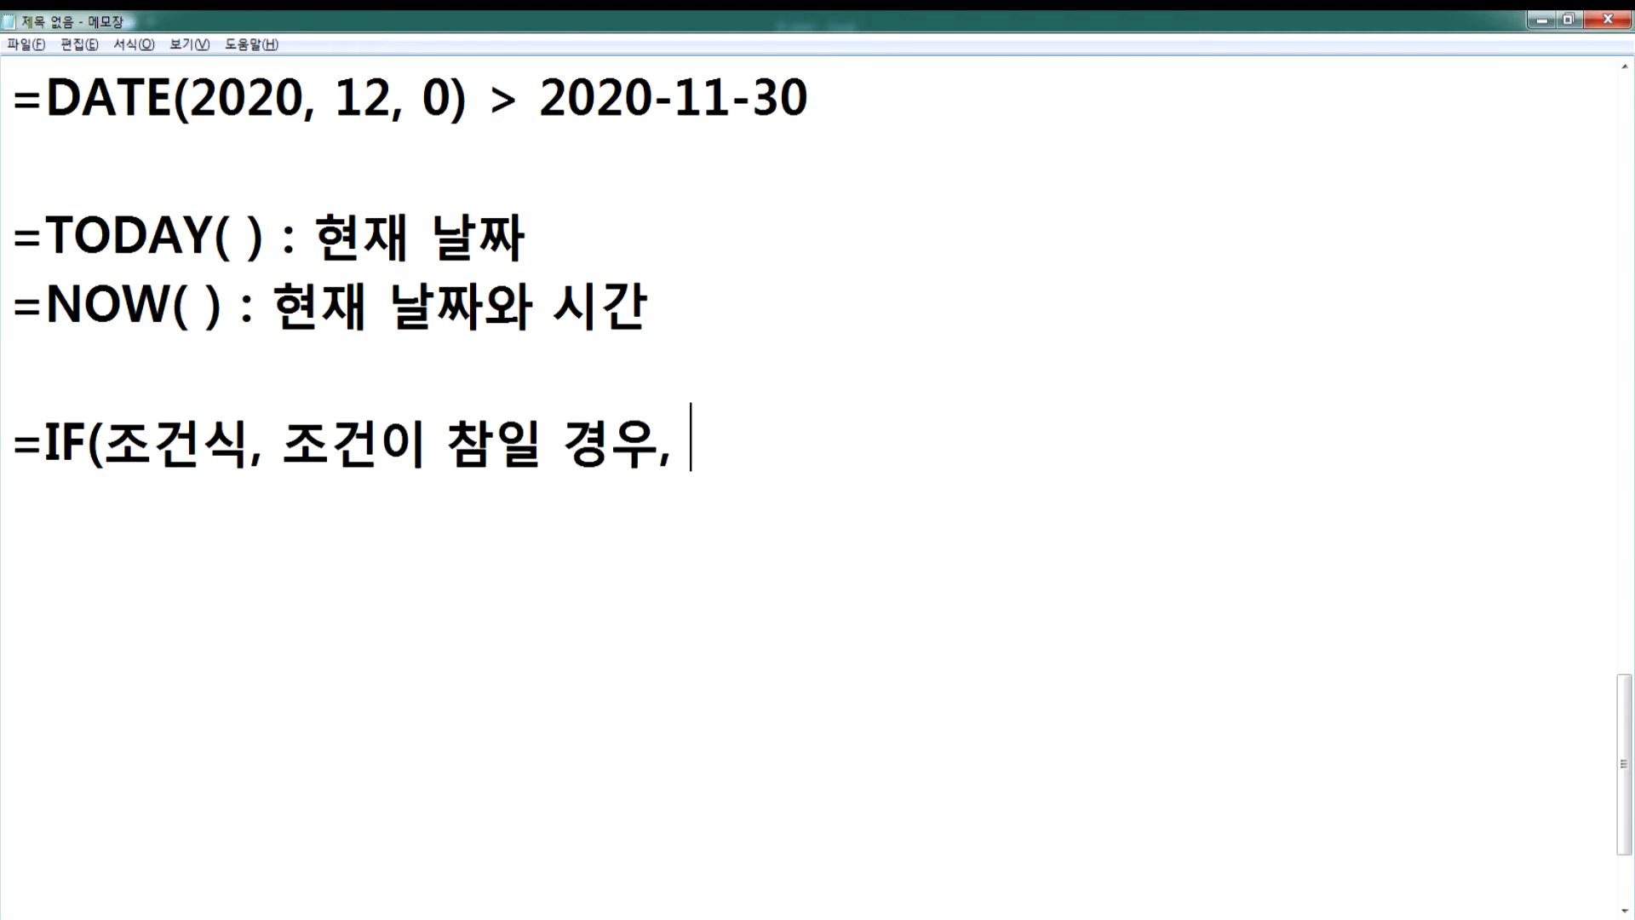
pyautogui.write('조건이 거짓일 경우)')
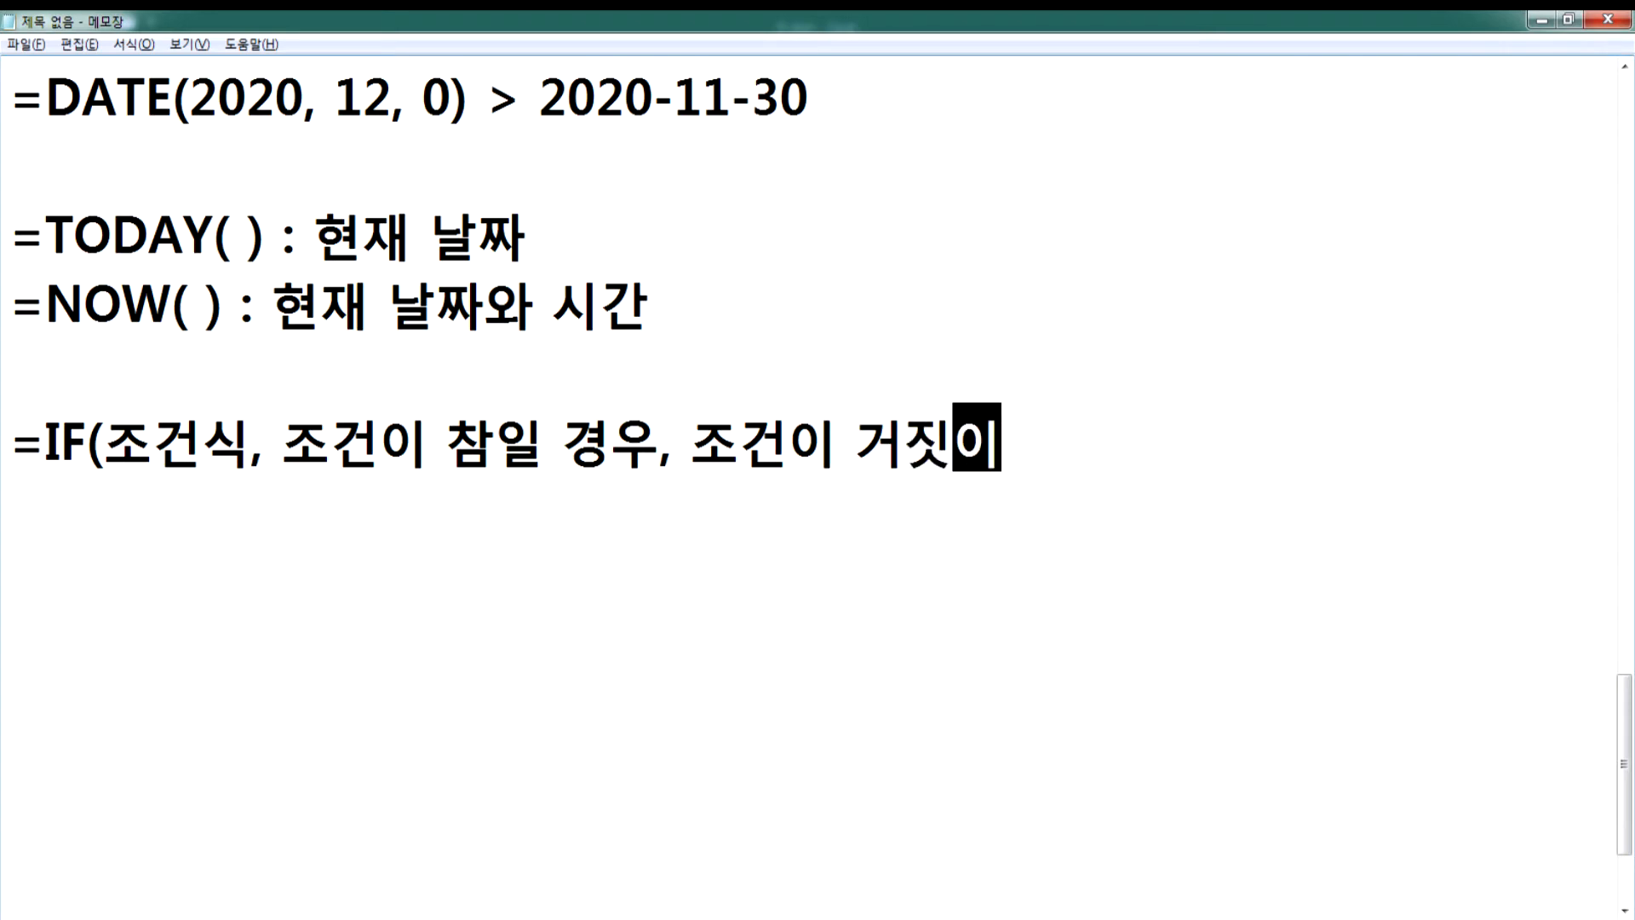
pyautogui.press('Return')
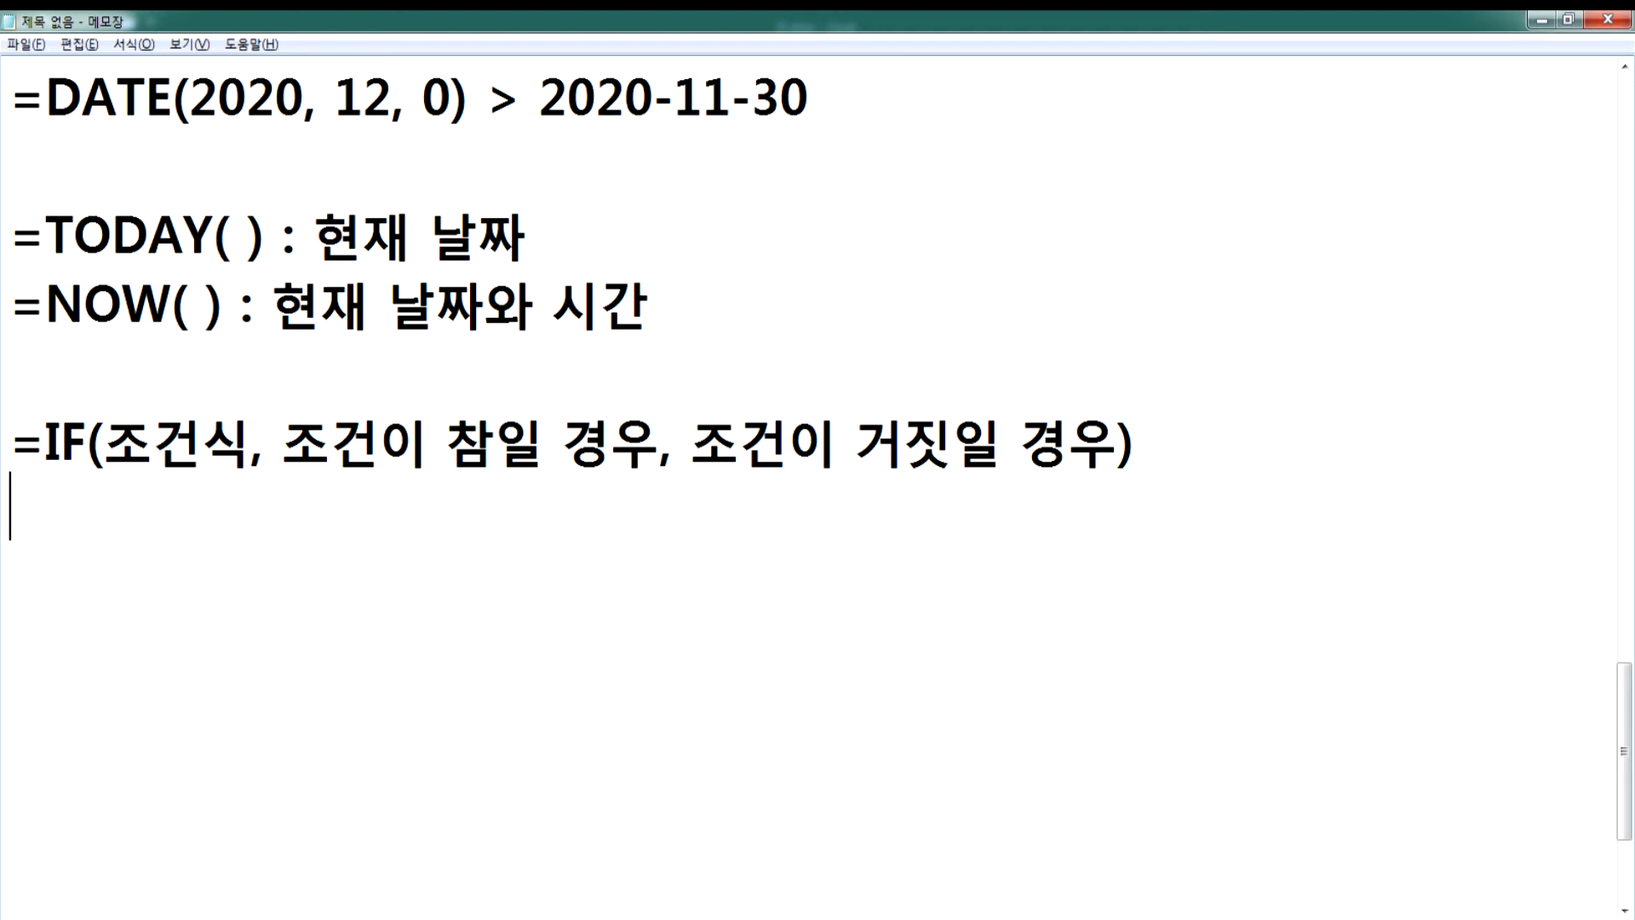
pyautogui.hotkey('alt', 'Tab')
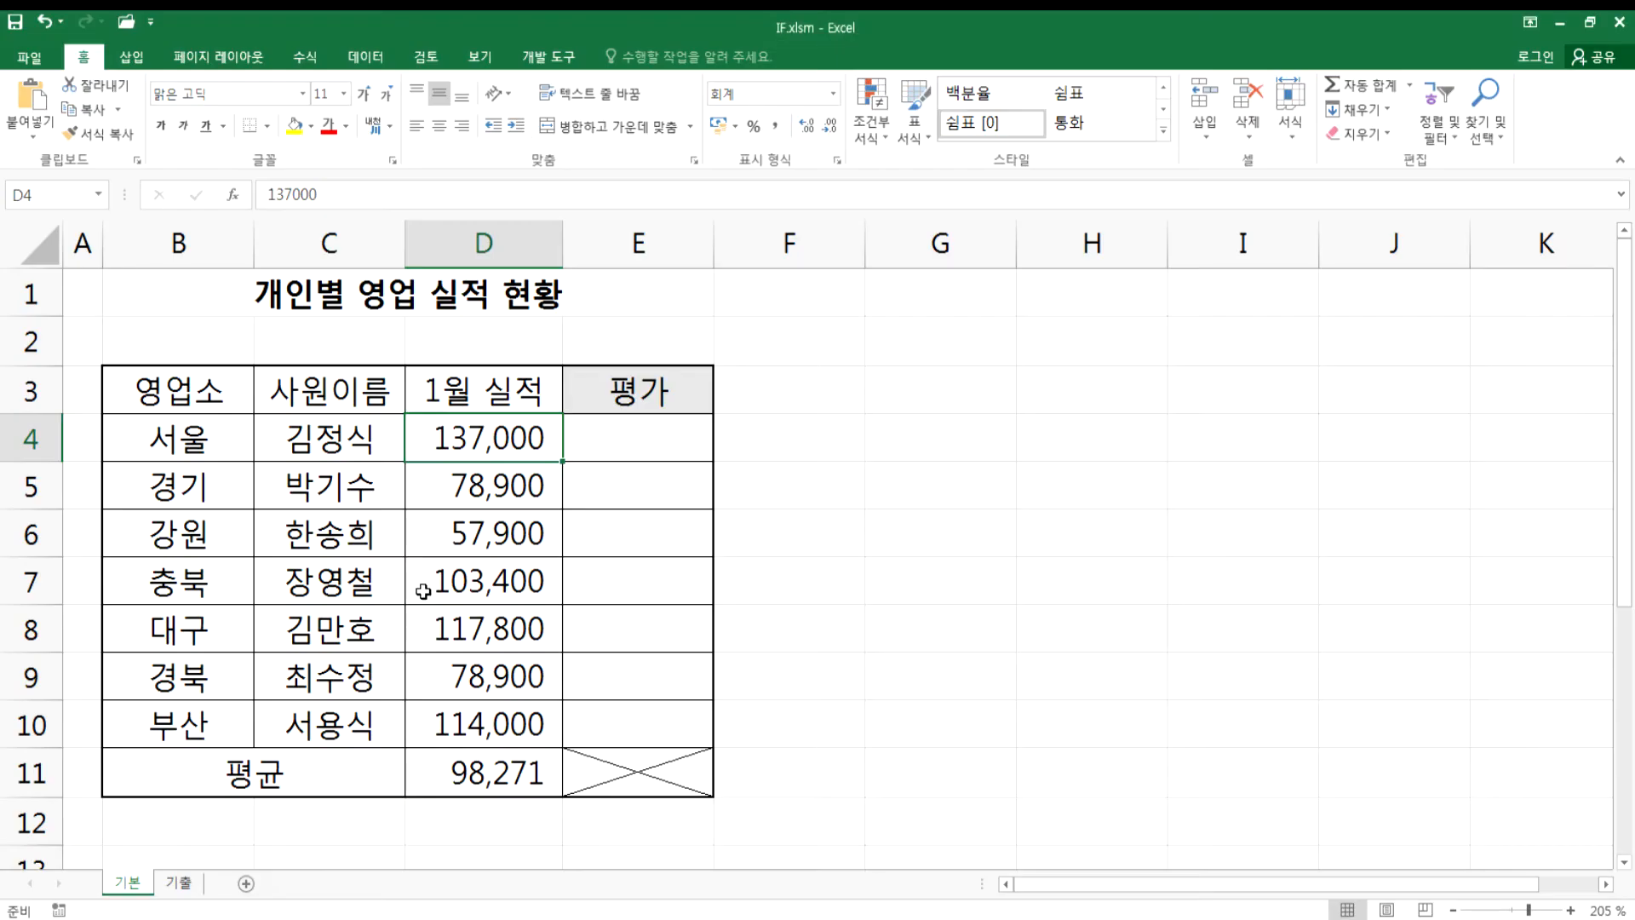
pyautogui.click(643, 446)
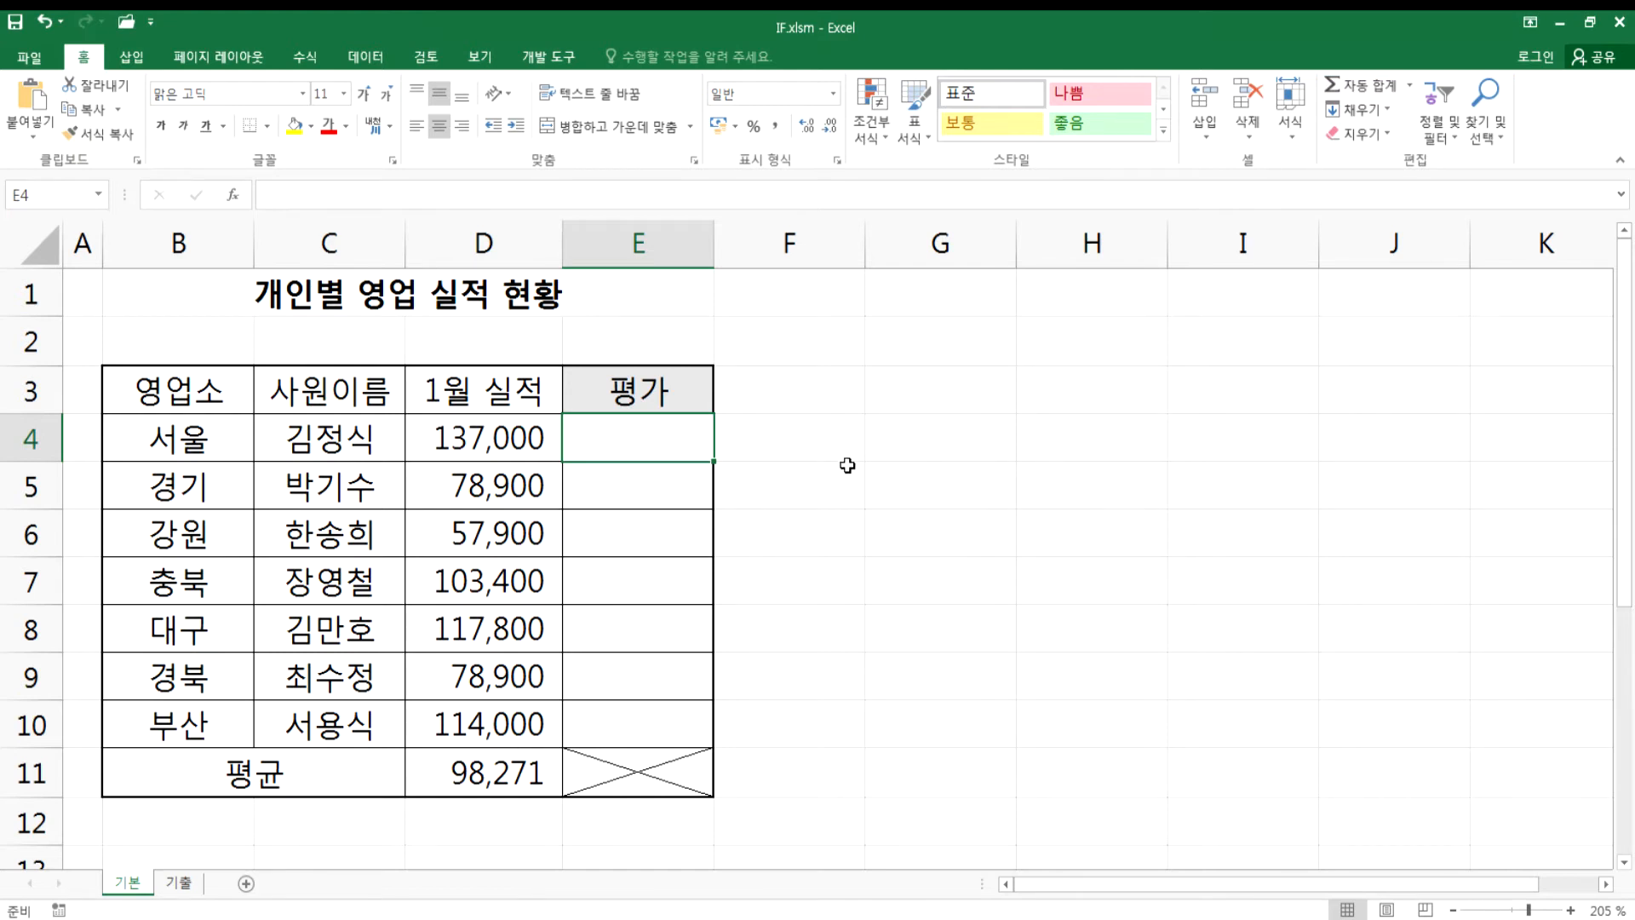
# - Type 1월 실적이 평균 이상이면 "우수", 아니면 "미달" into G4 beside the table
pyautogui.click(887, 442)
pyautogui.write('1우월 지')
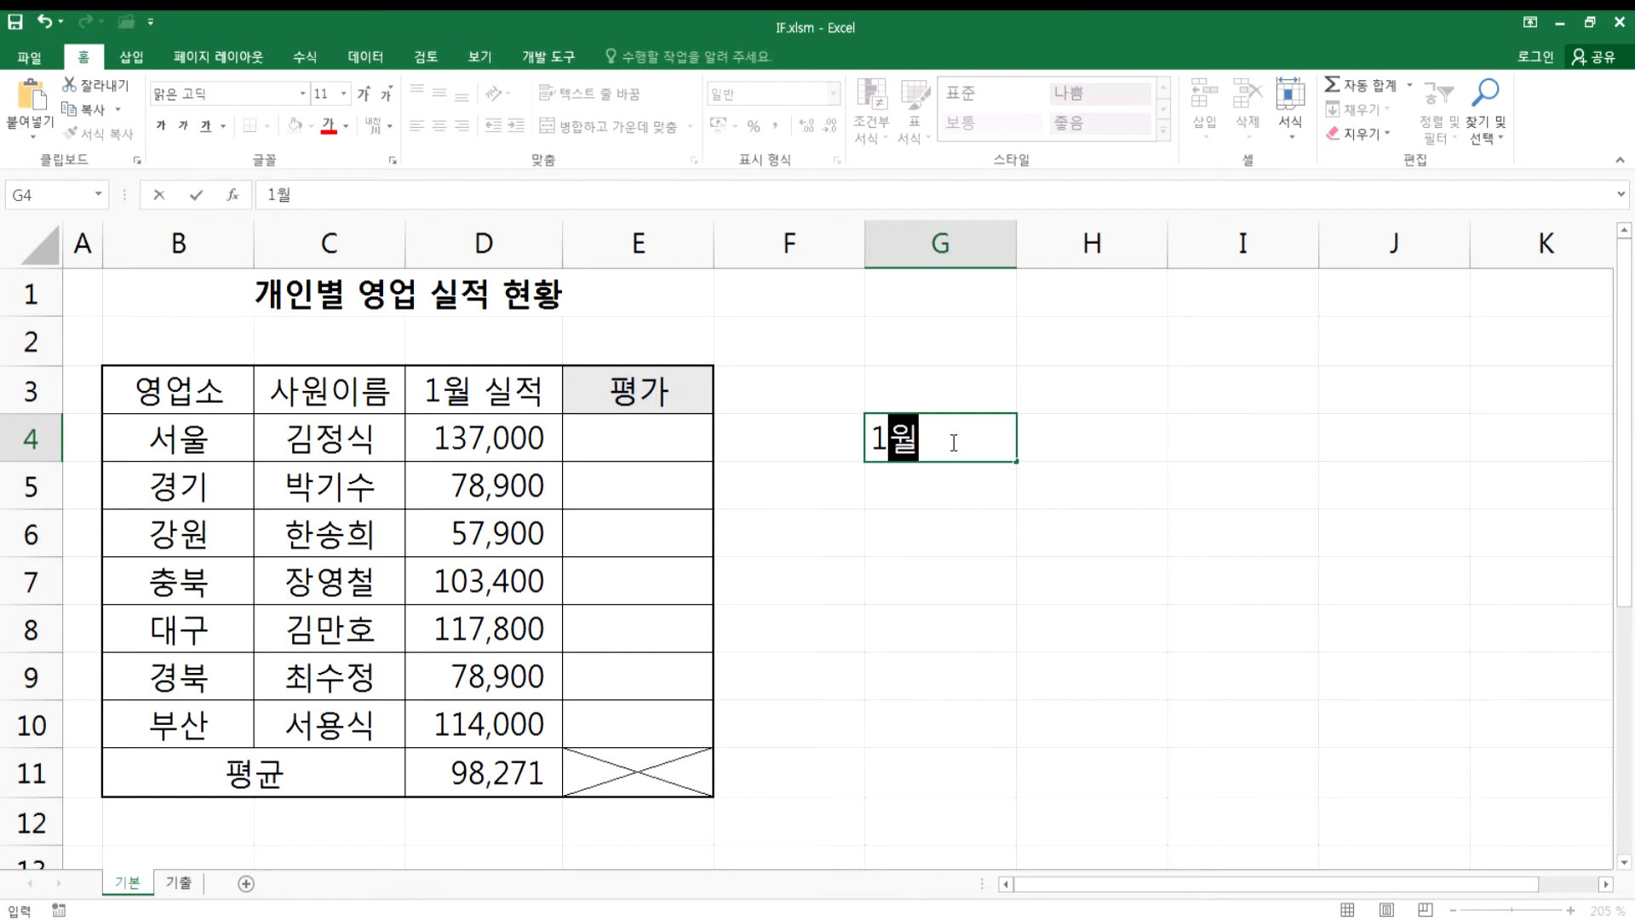
pyautogui.press('BackSpace')
pyautogui.press('BackSpace')
pyautogui.write('실')
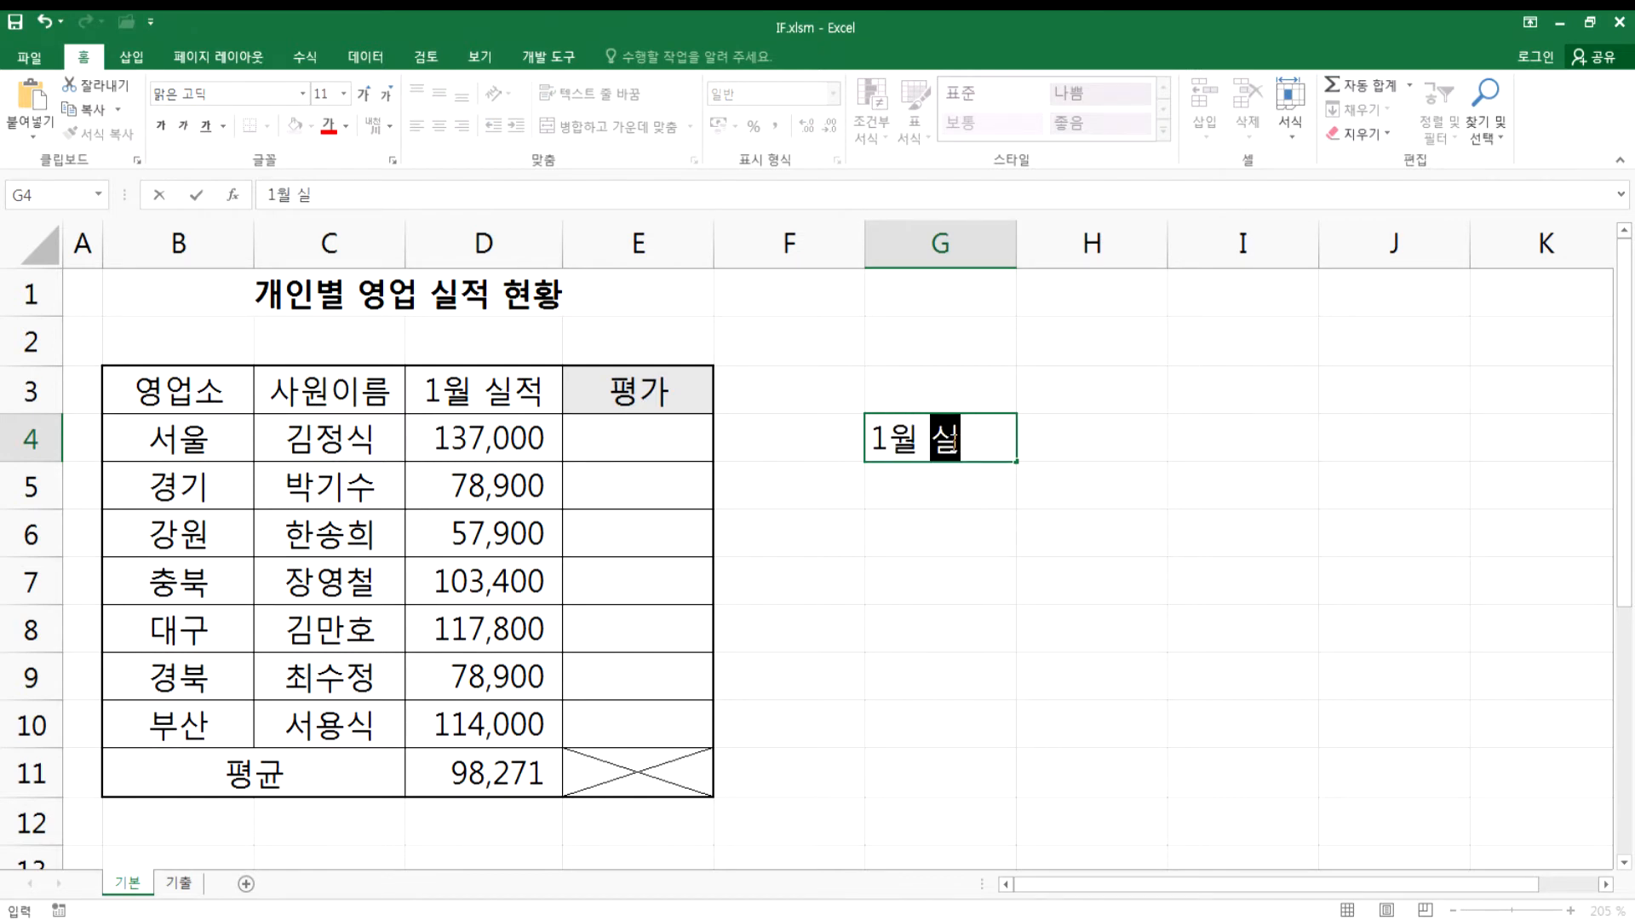
pyautogui.write('적이 평균')
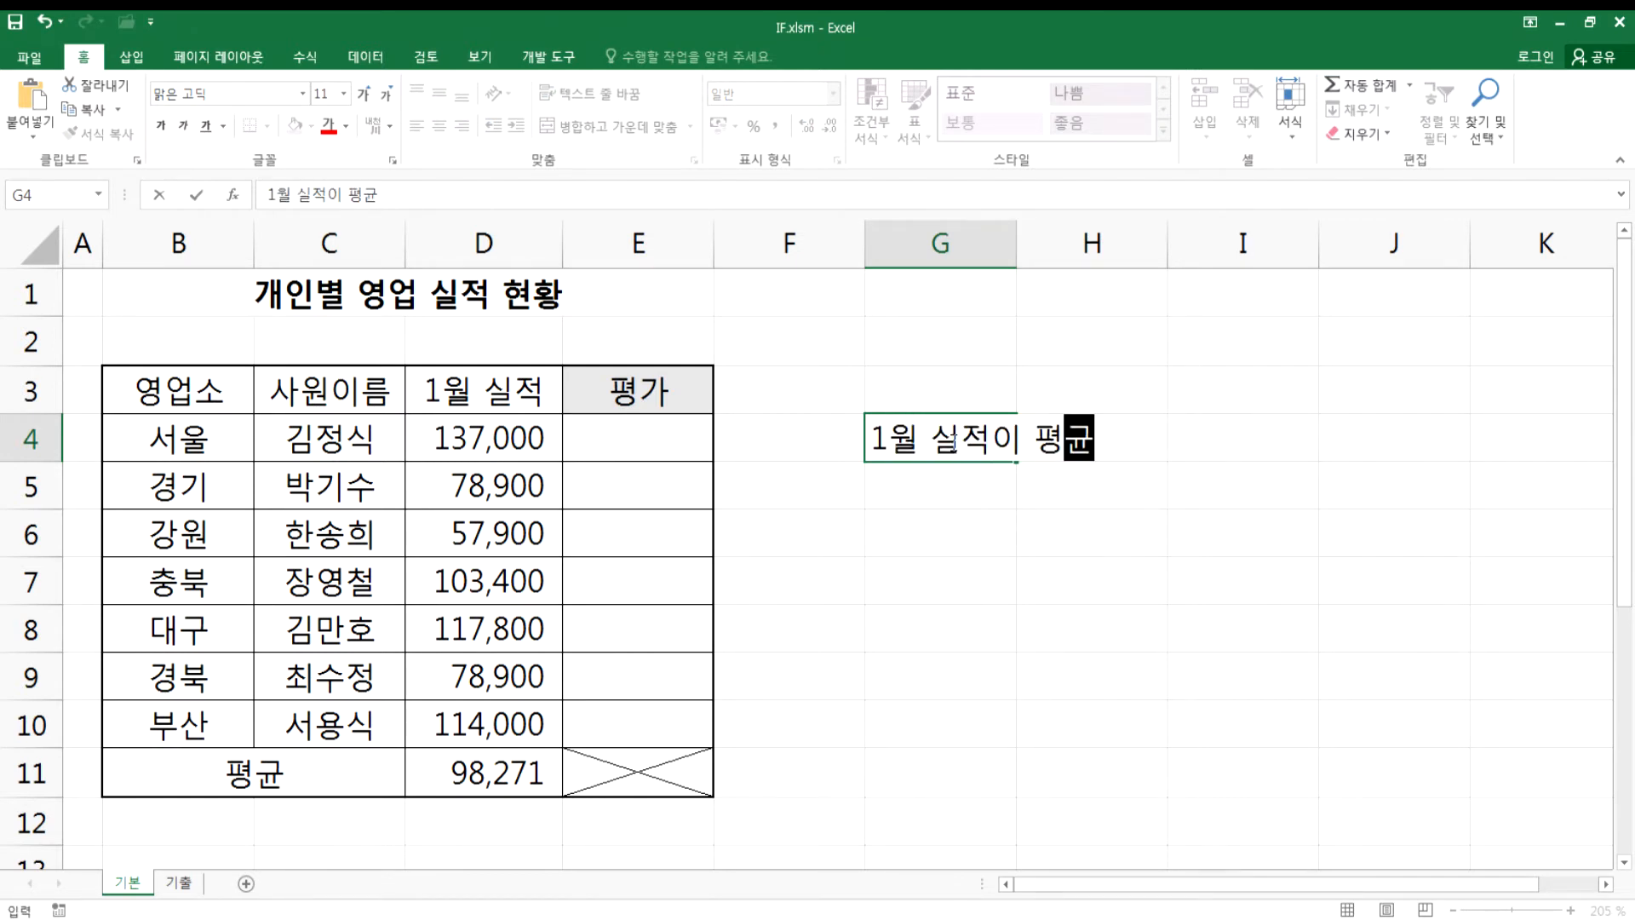
pyautogui.write(' ㅇ이상이면')
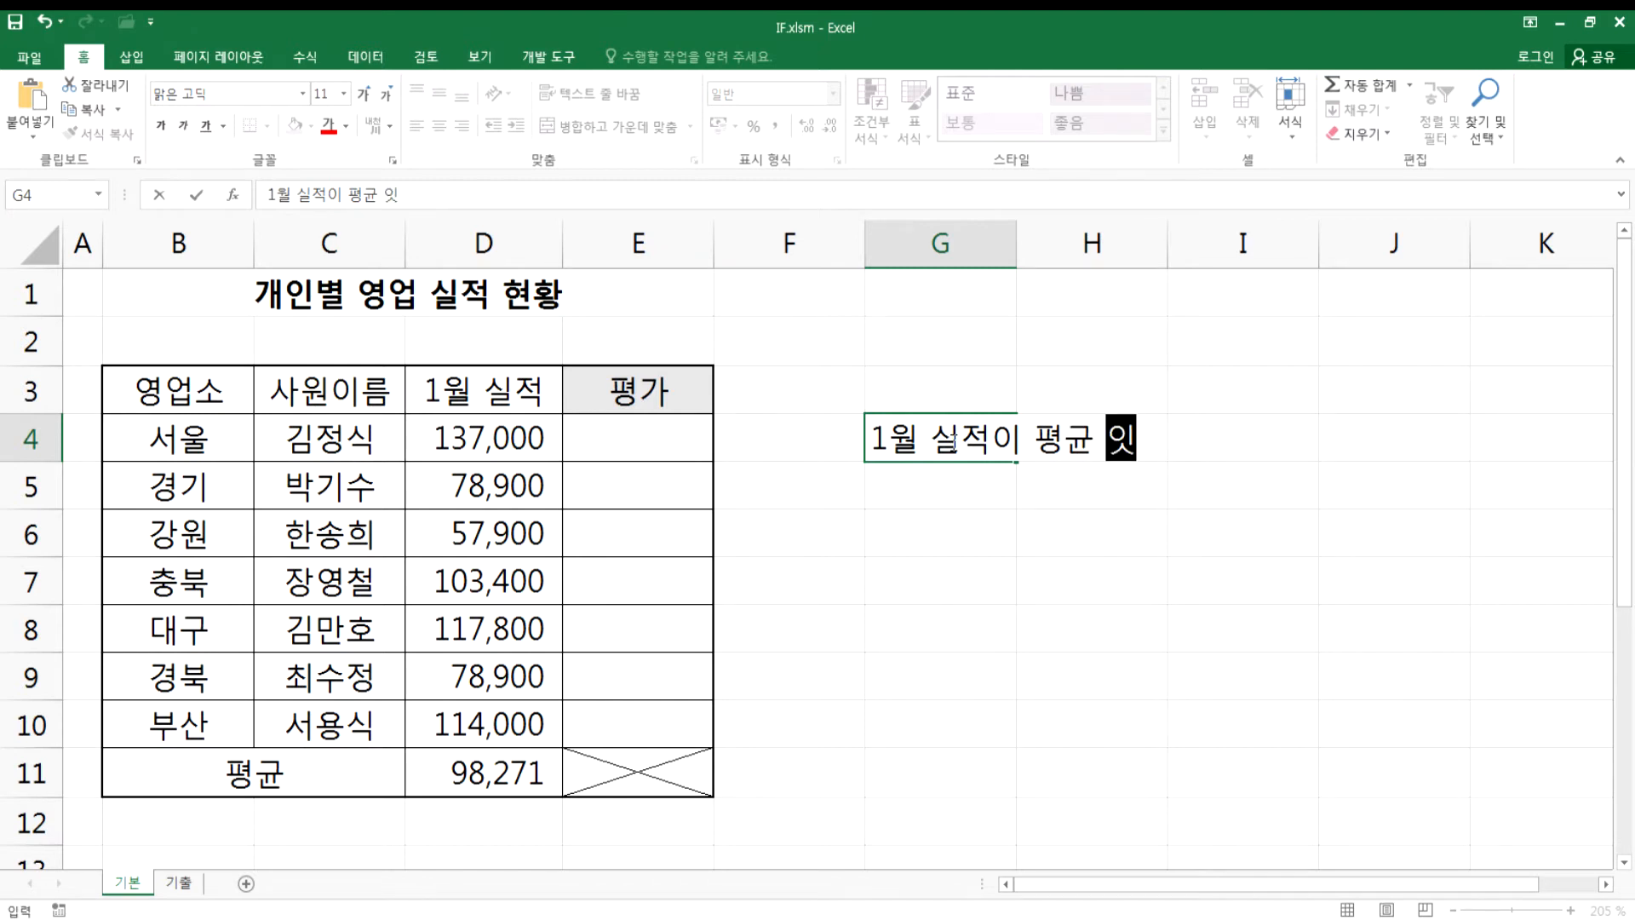
pyautogui.write(' "')
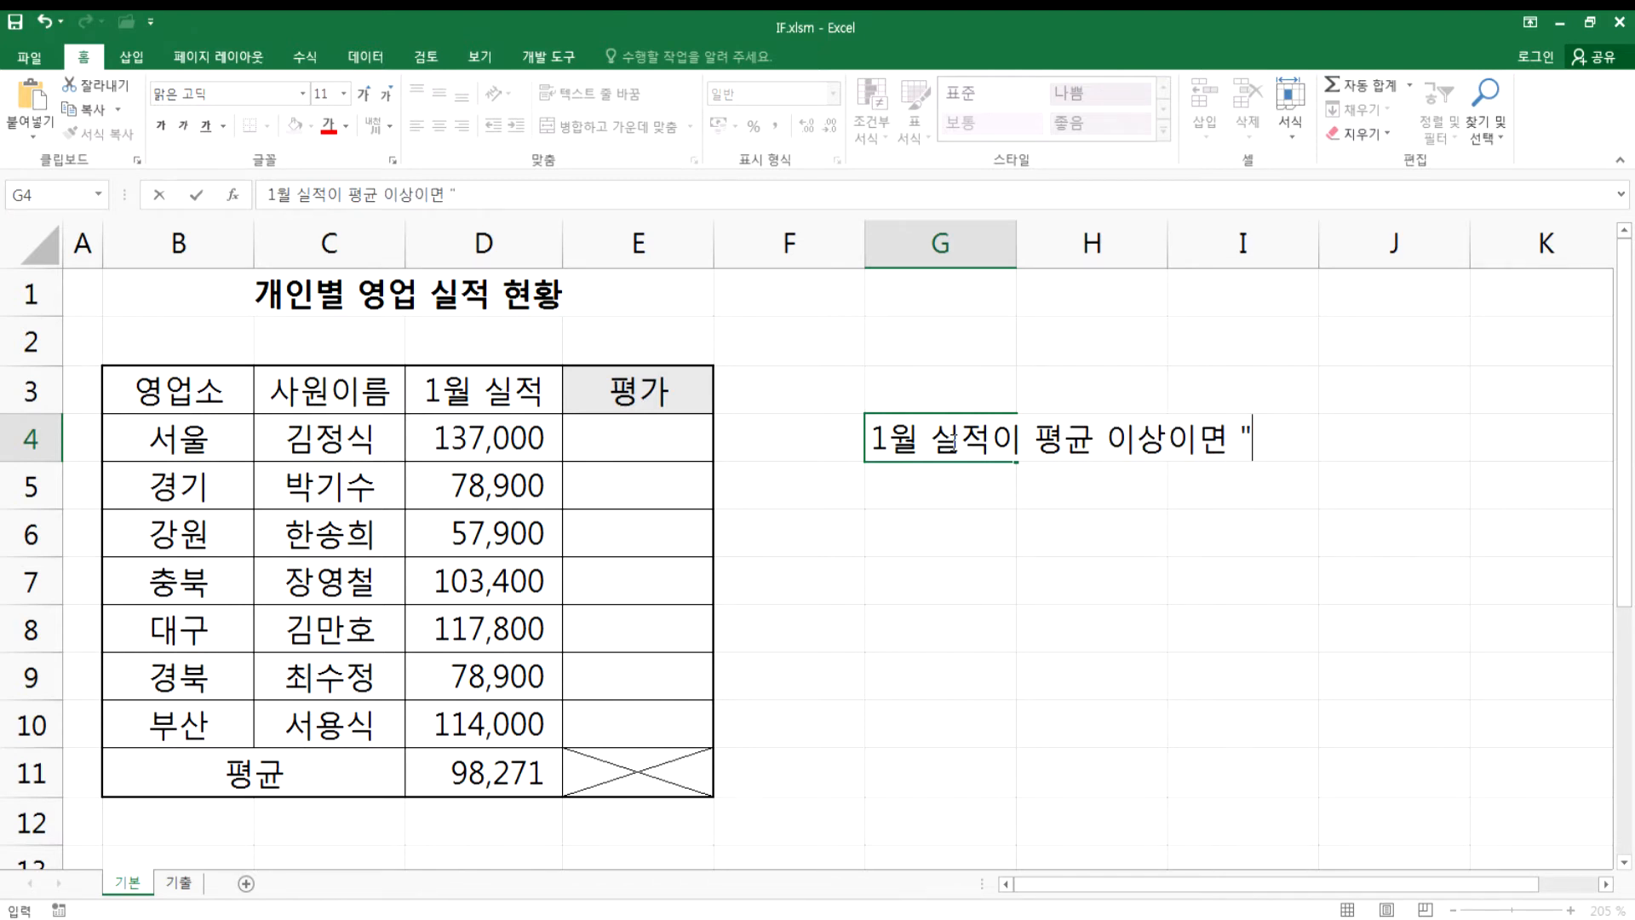
pyautogui.write('우수", 아님')
pyautogui.write('면 "')
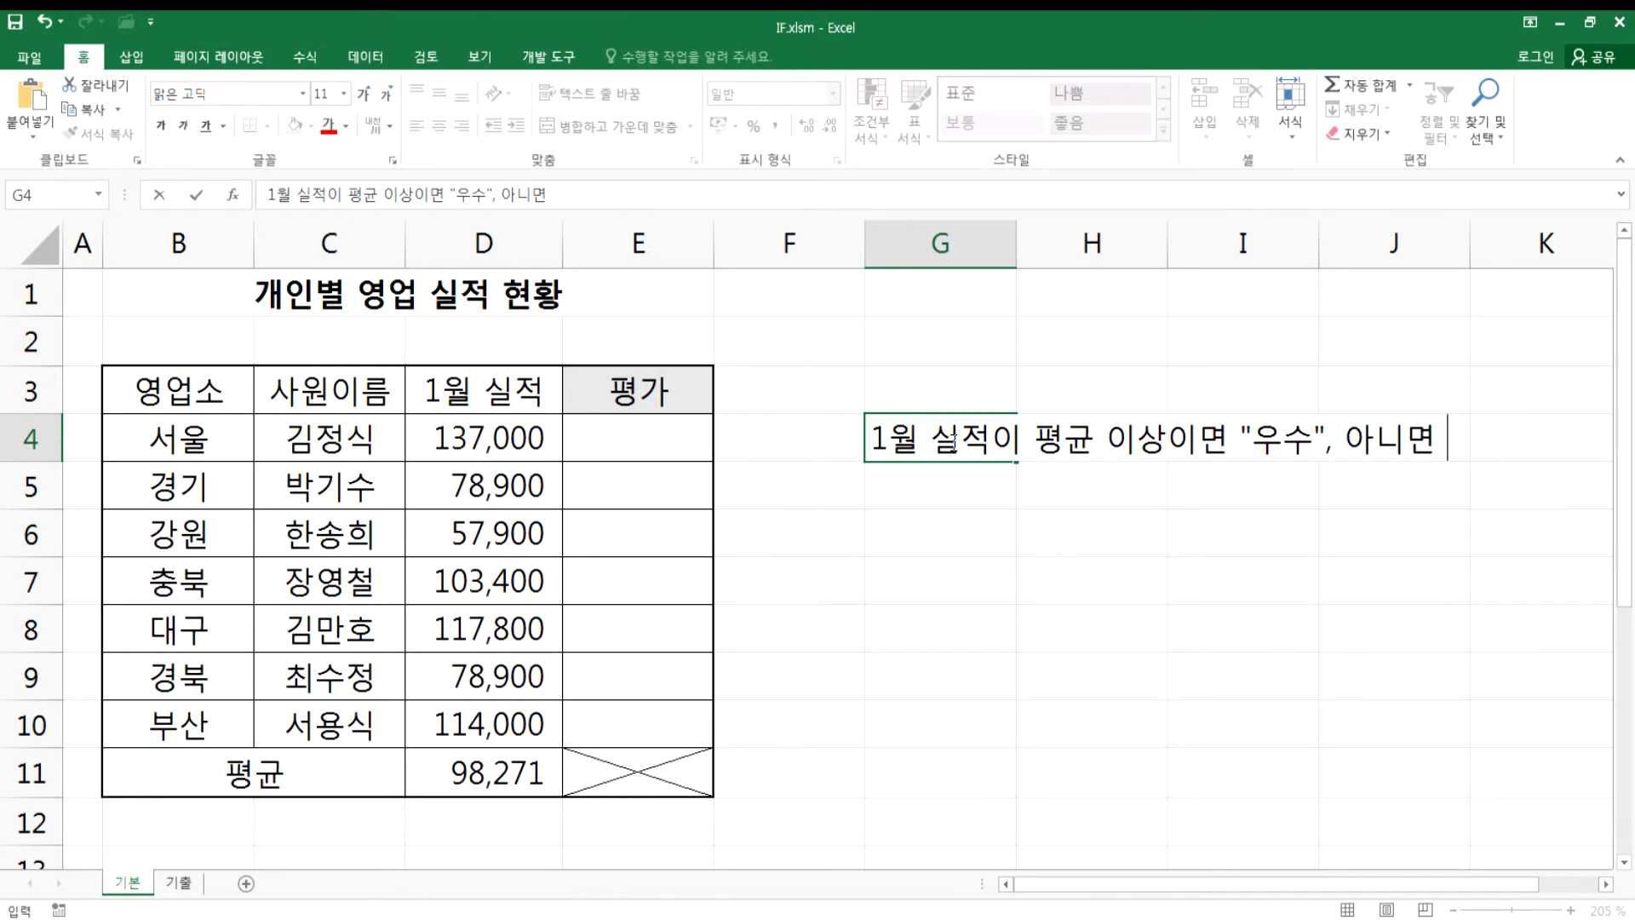
pyautogui.write('미달"')
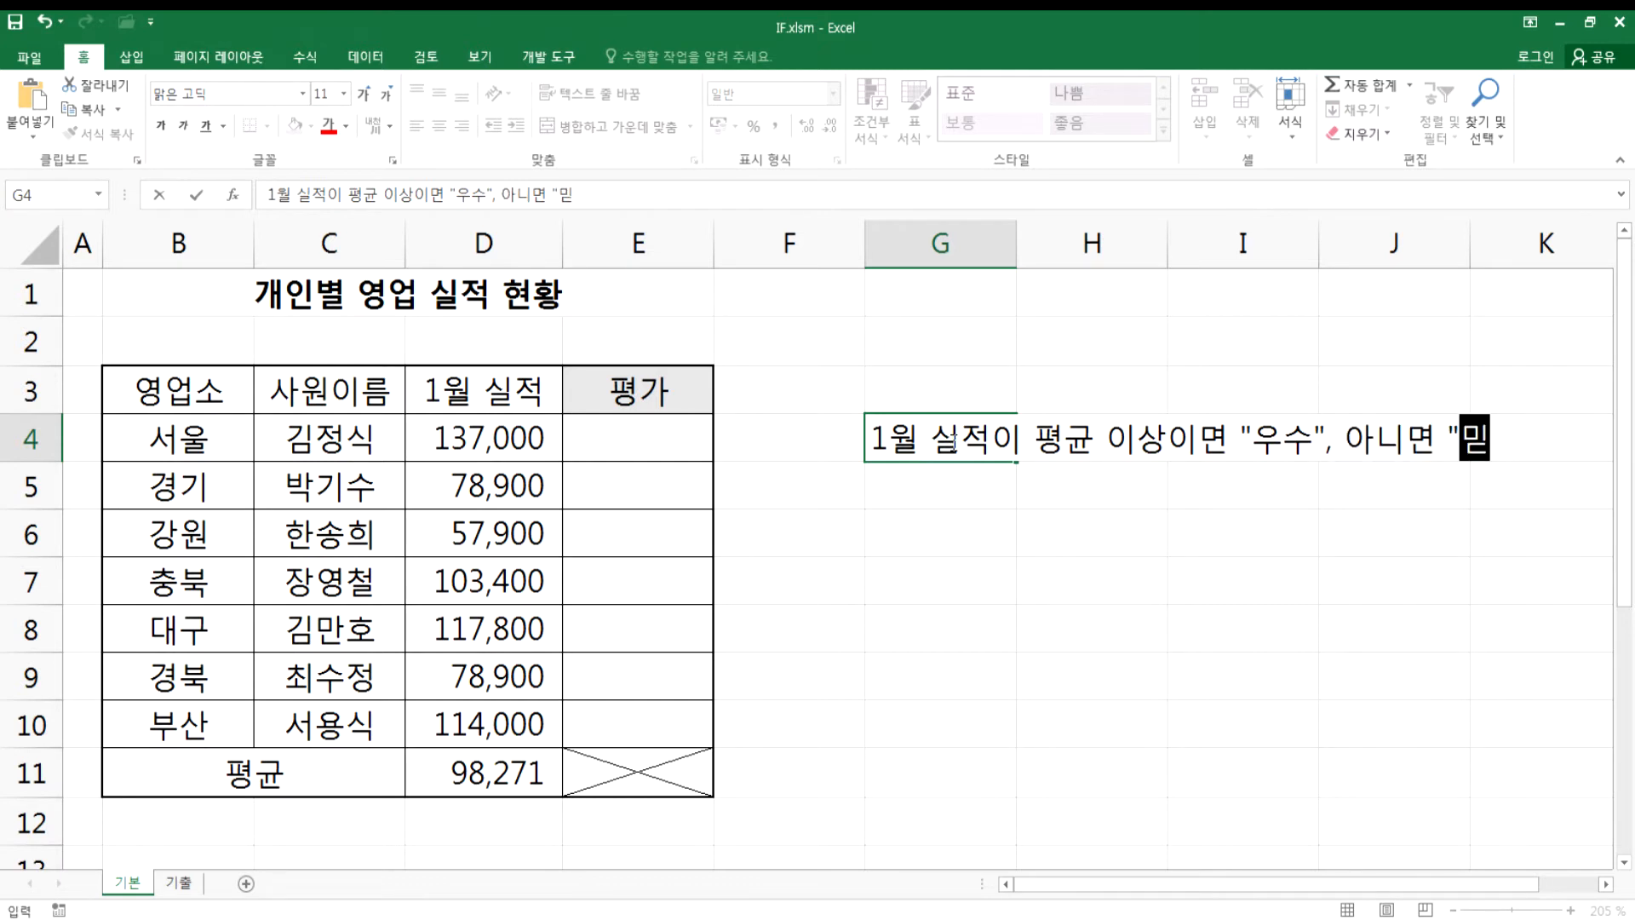
pyautogui.press('Return')
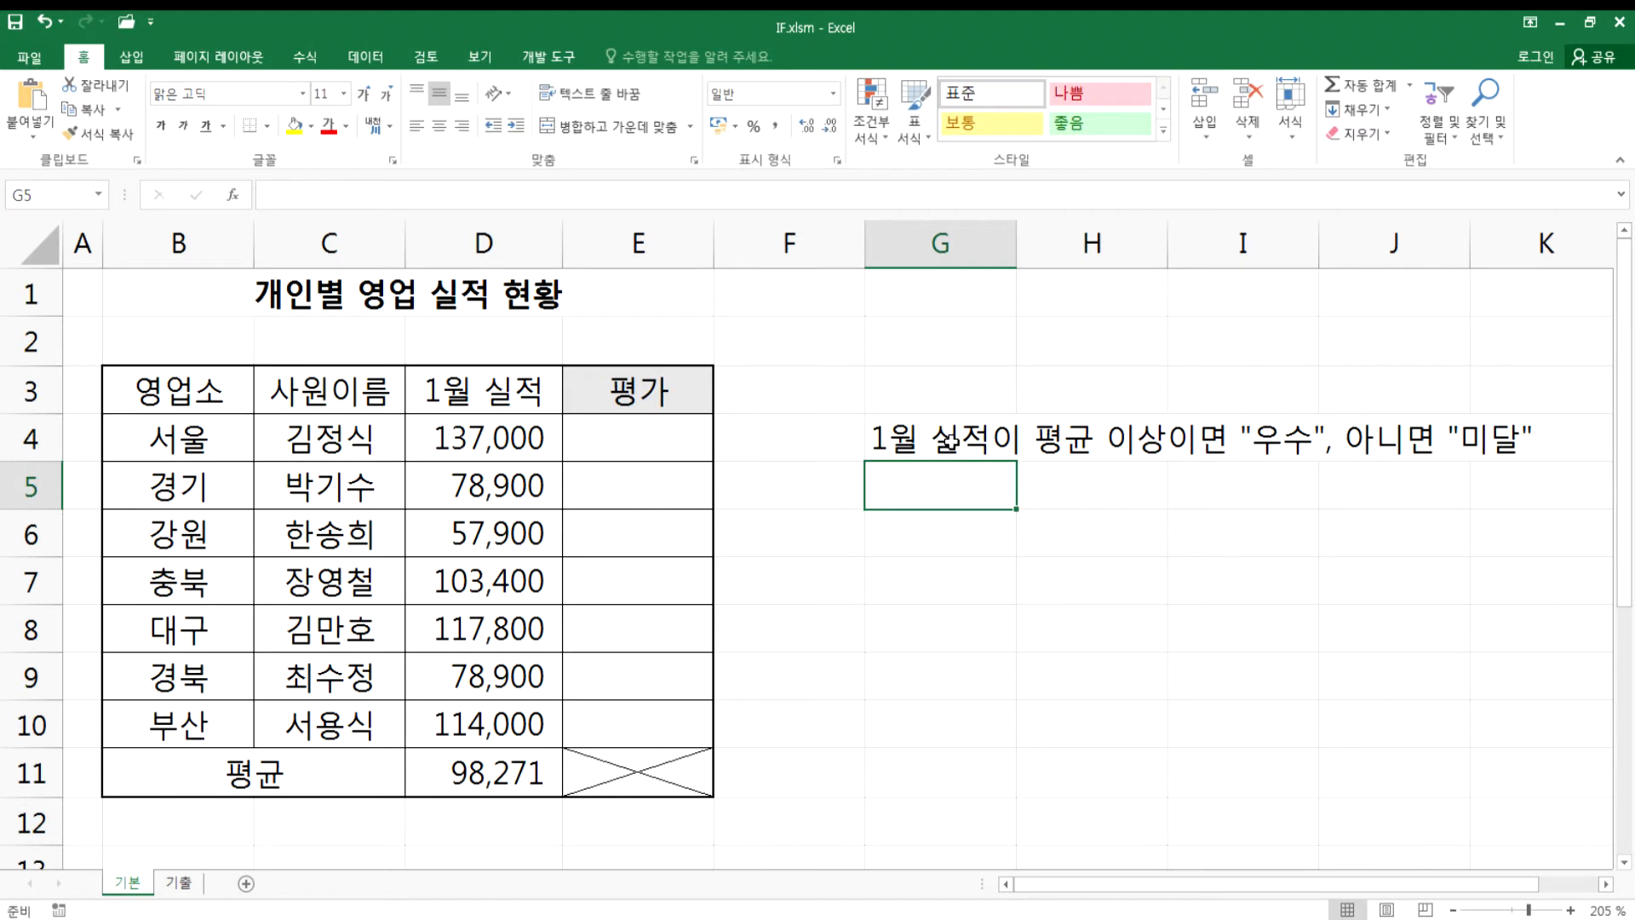
# - Inspect the AVERAGE formula in D11 without changing it
pyautogui.click(448, 771)
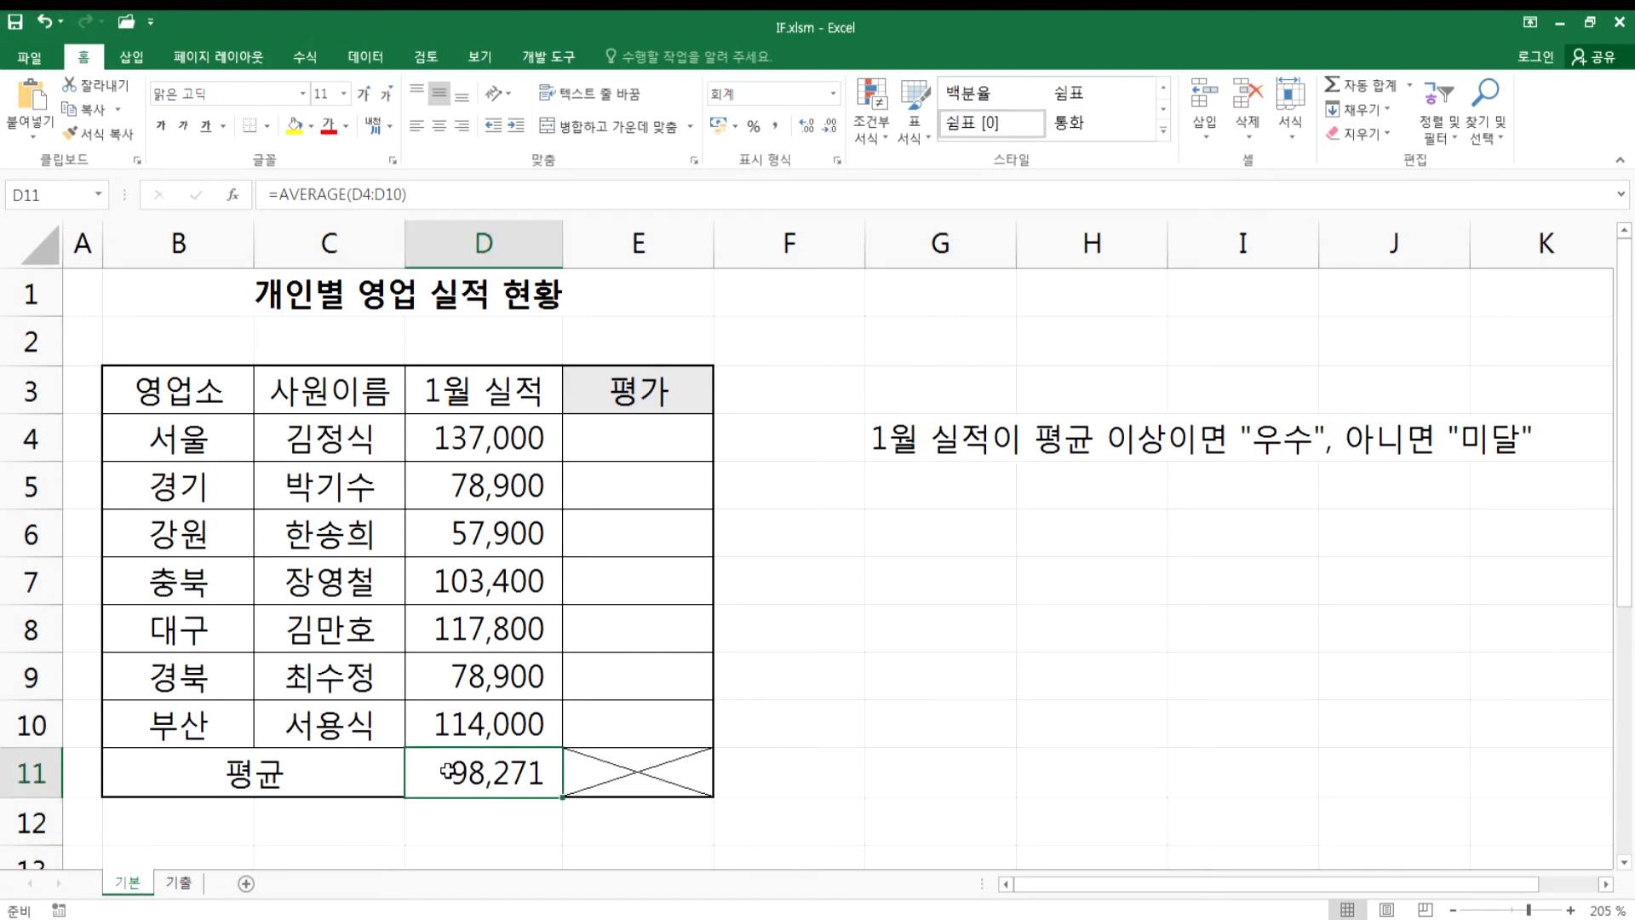
pyautogui.press('F2')
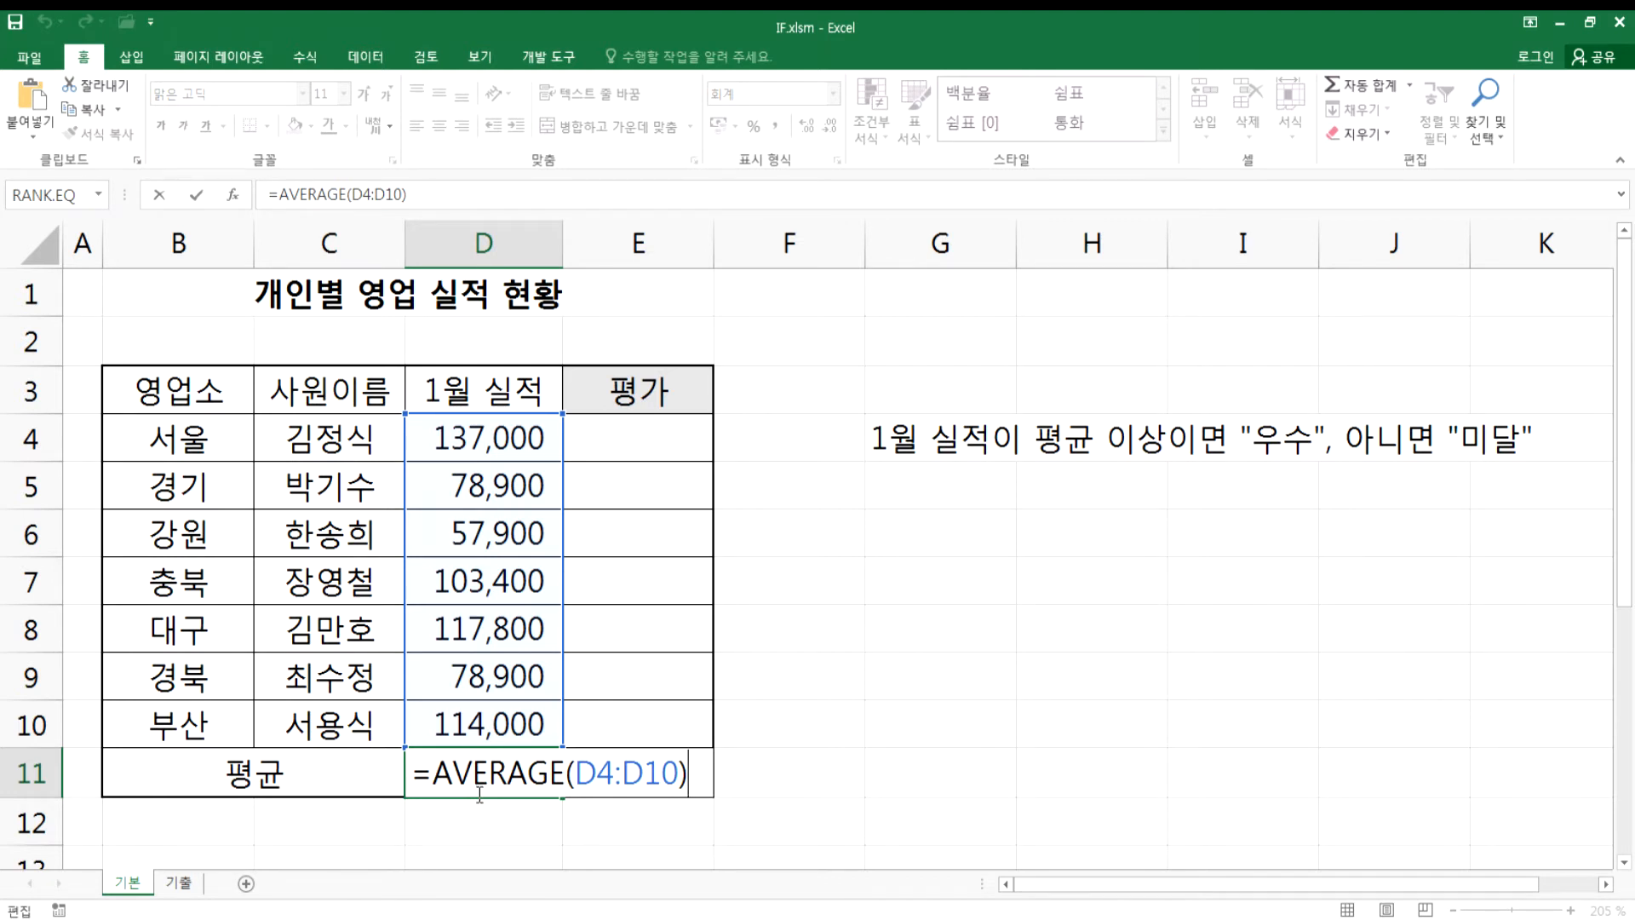
pyautogui.hotkey('ctrl', 'Return')
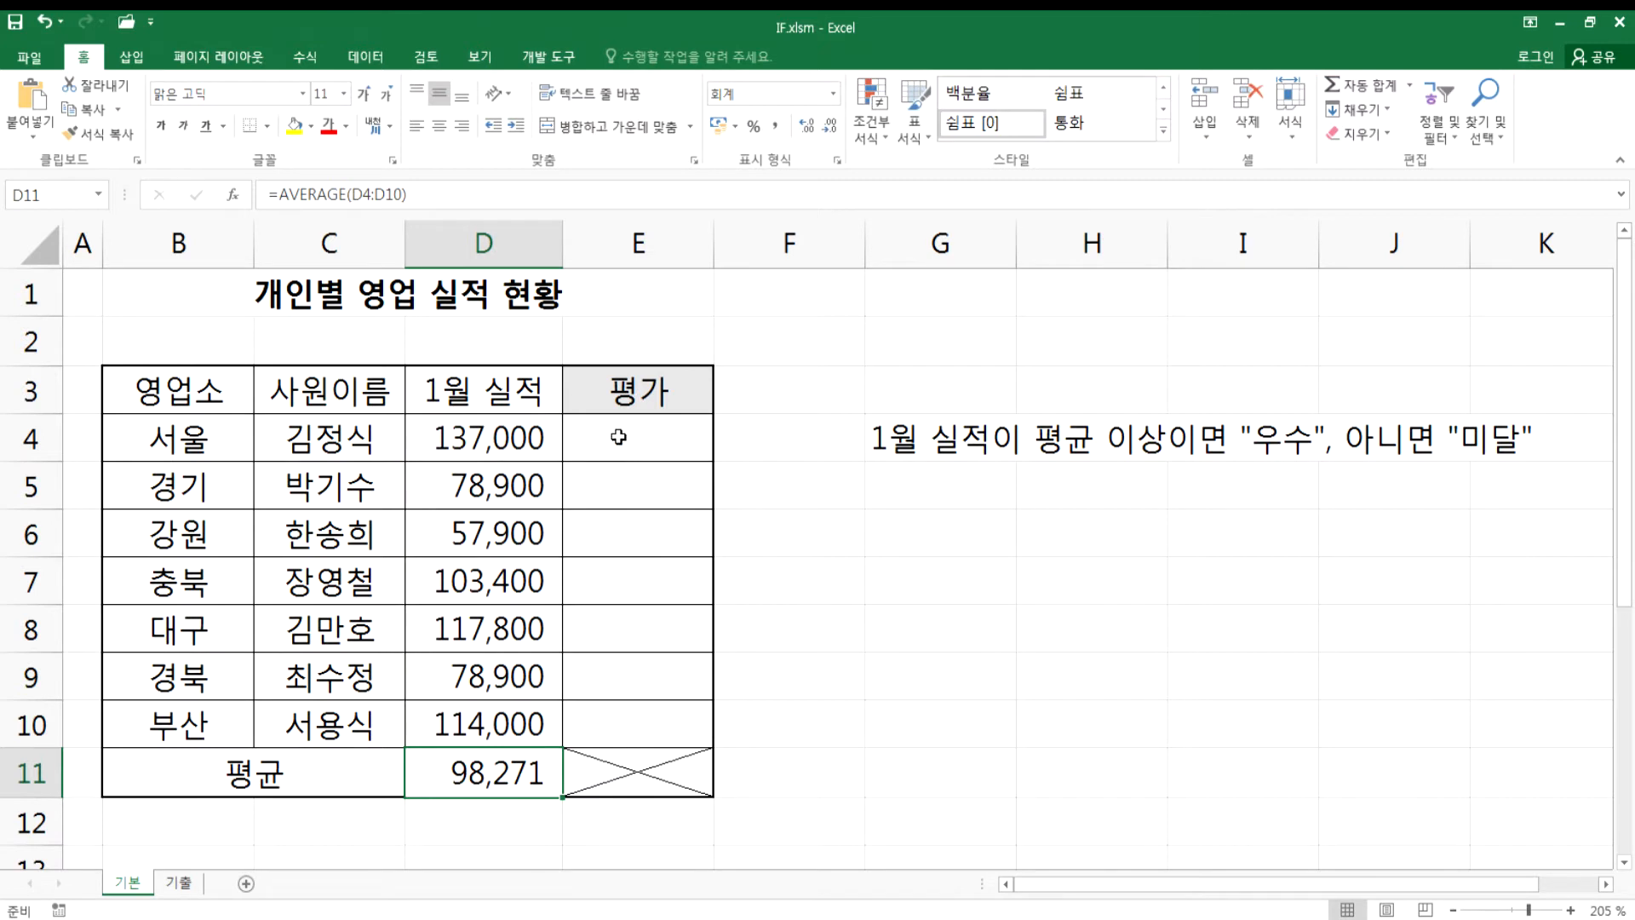
# - Enter =IF(D4>=$D$11,"우수","미달") in E4, which shows 우수
pyautogui.click(618, 436)
pyautogui.write('=')
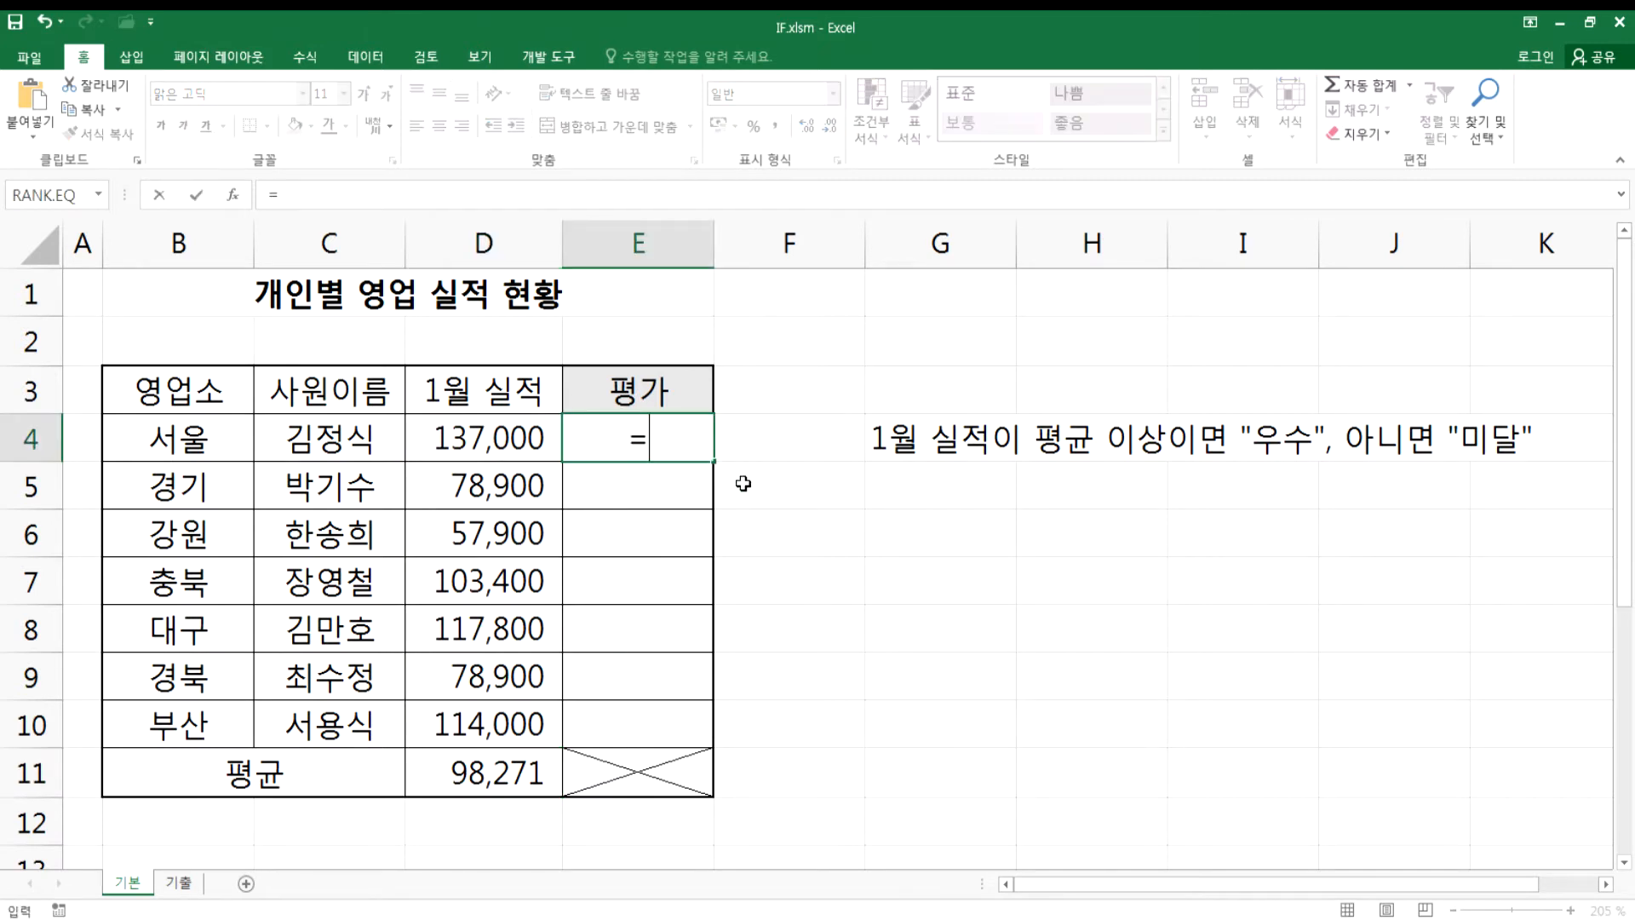
pyautogui.write('IF(')
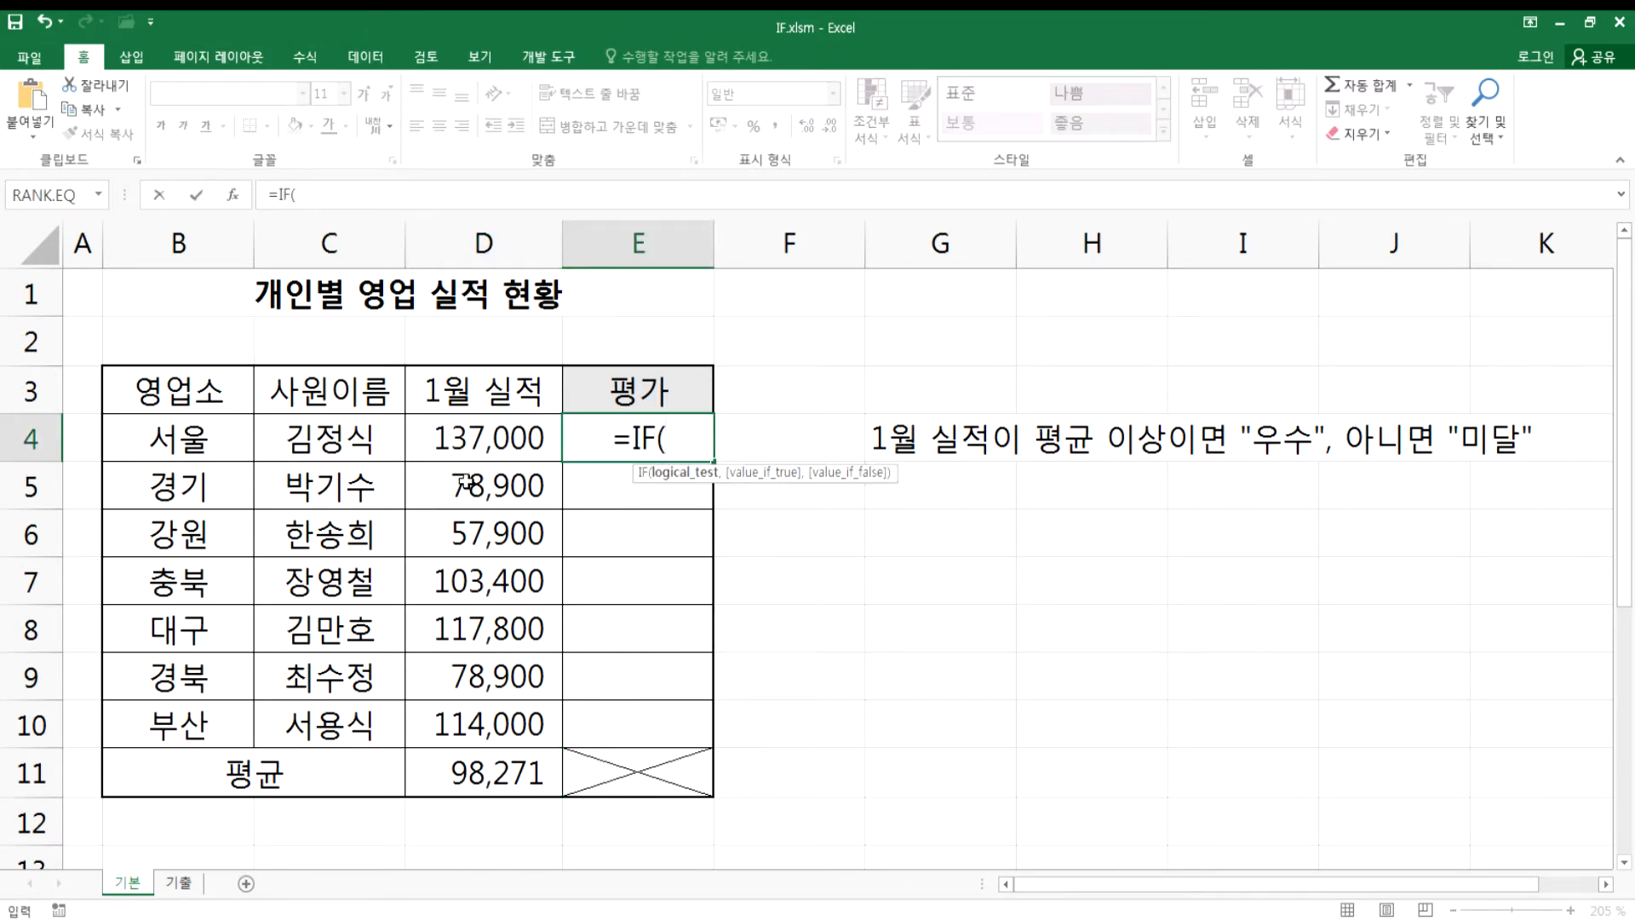
pyautogui.click(453, 447)
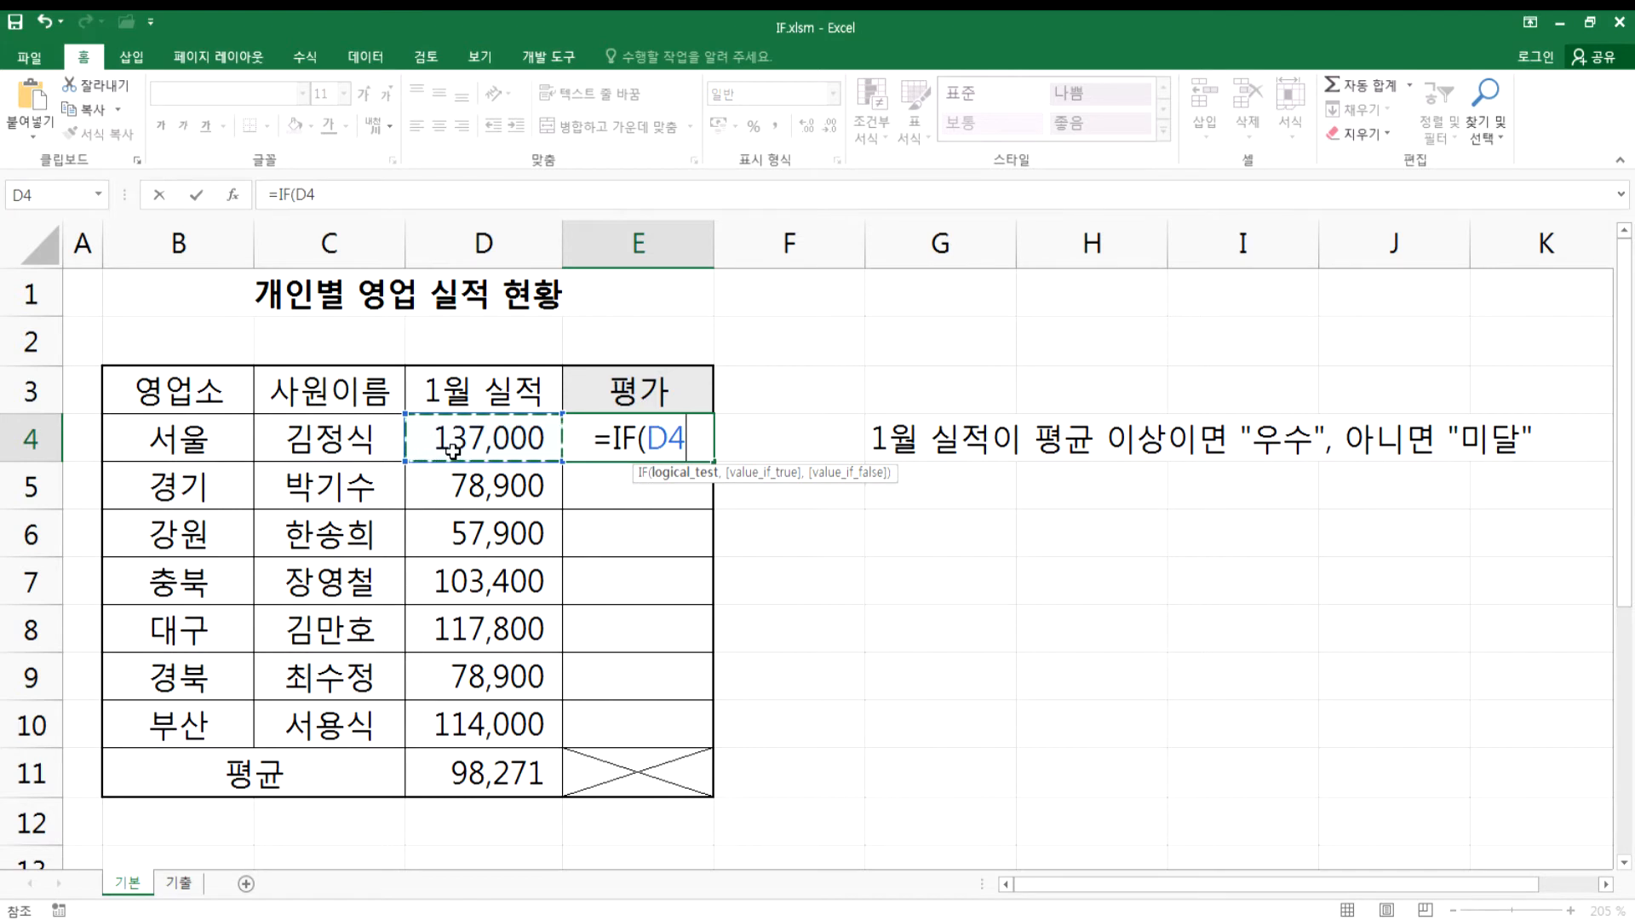
pyautogui.write('>=')
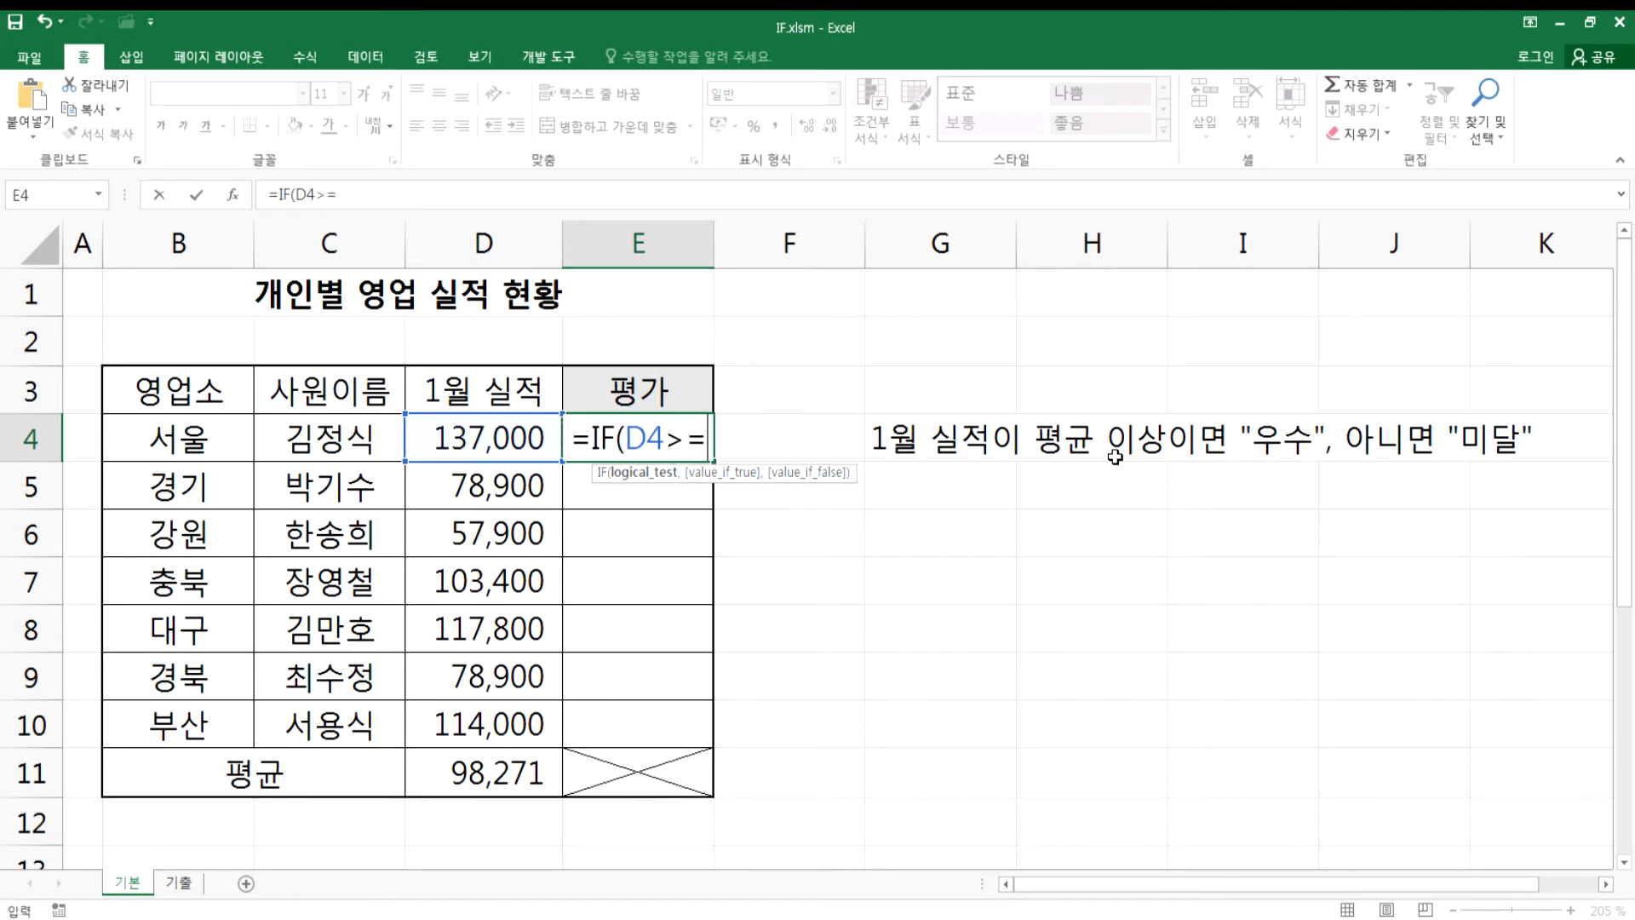
pyautogui.click(475, 772)
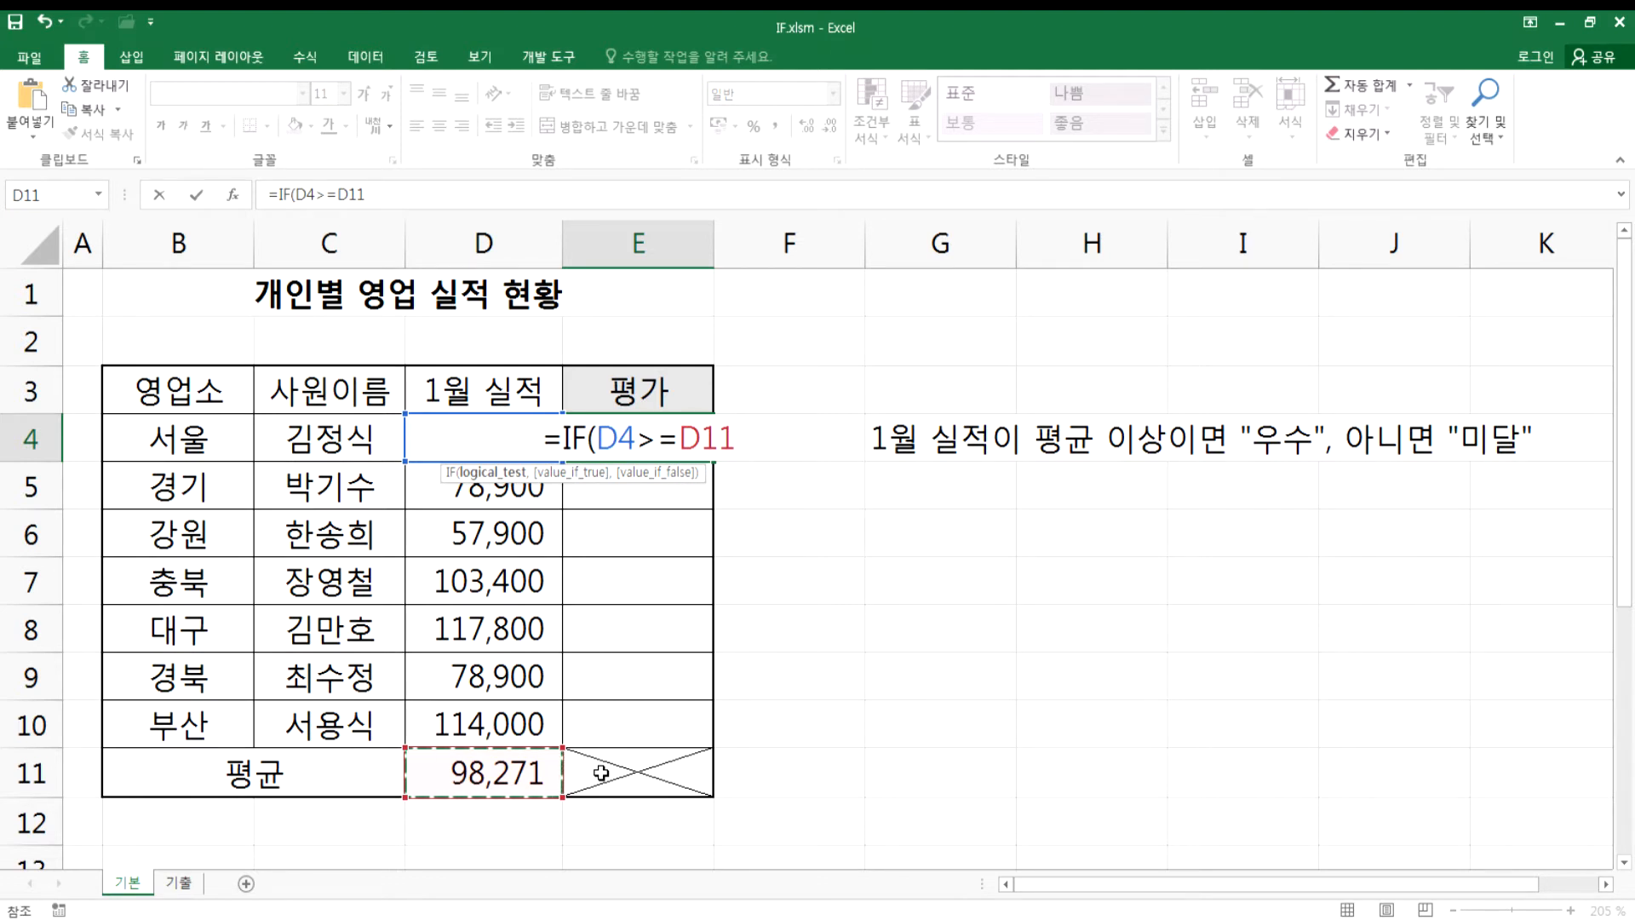
pyautogui.press('F4')
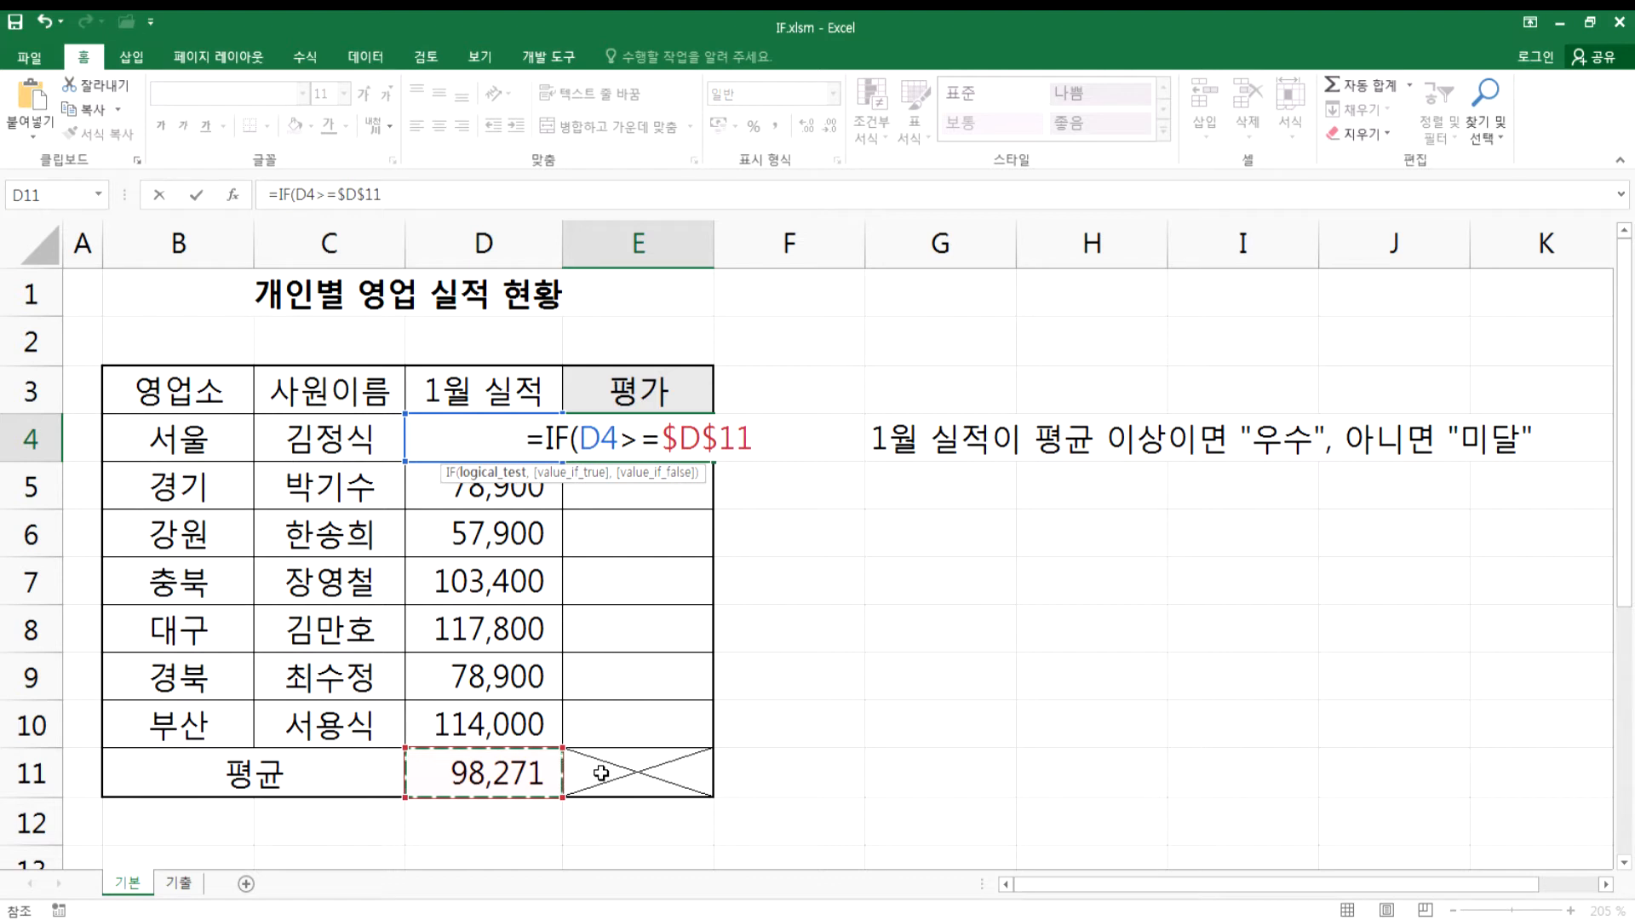
pyautogui.write(',"')
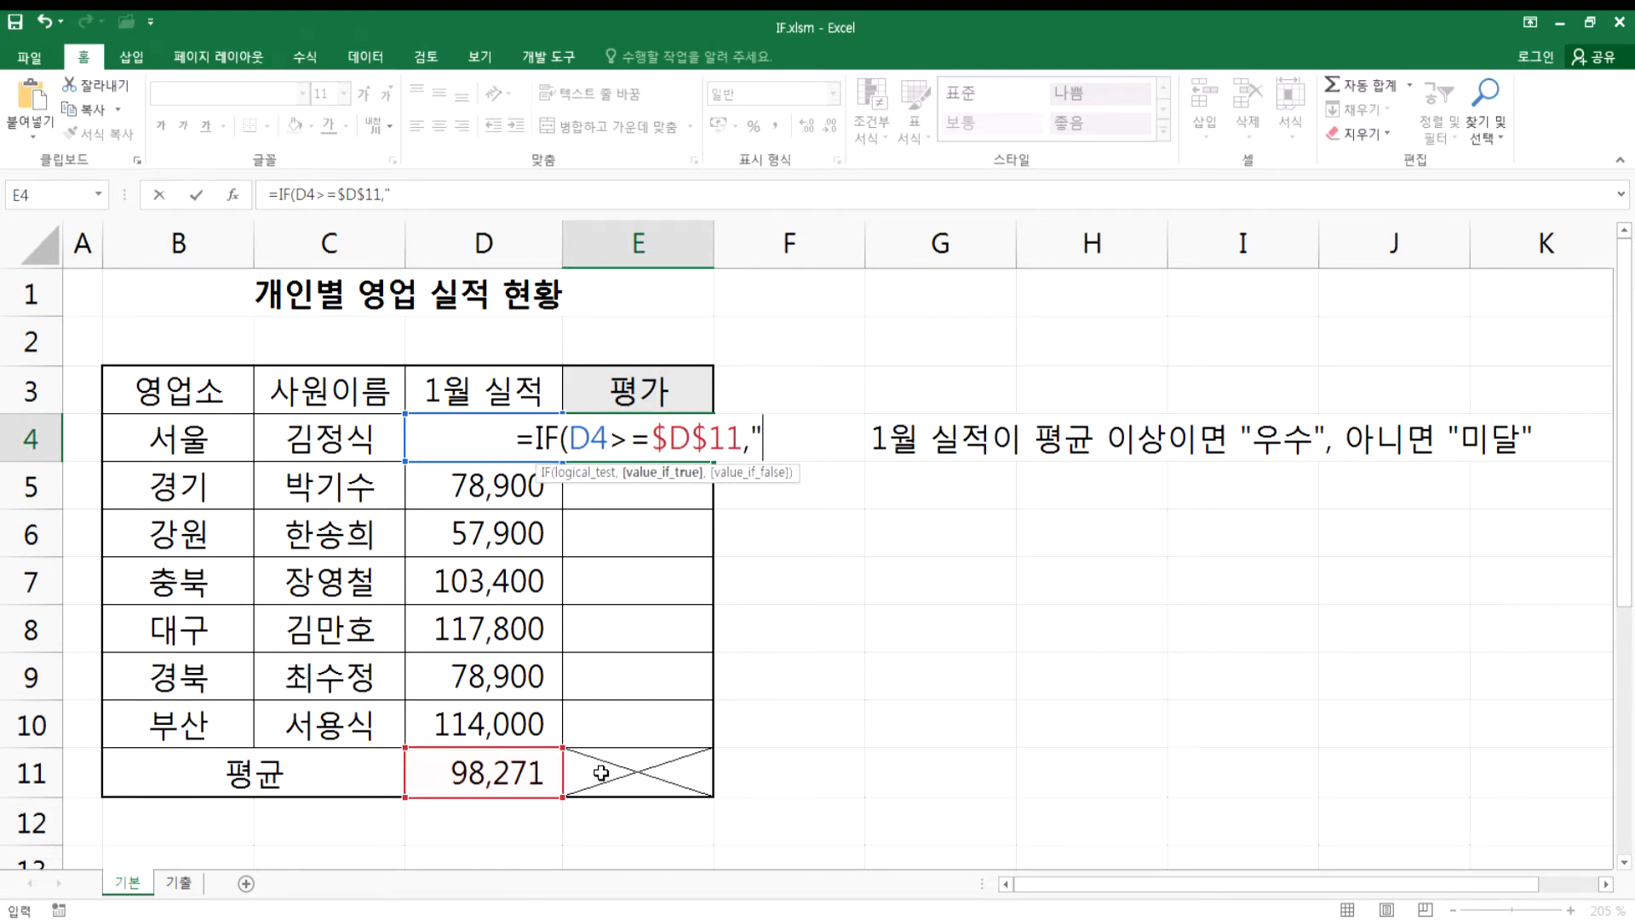
pyautogui.write('우수","미달")')
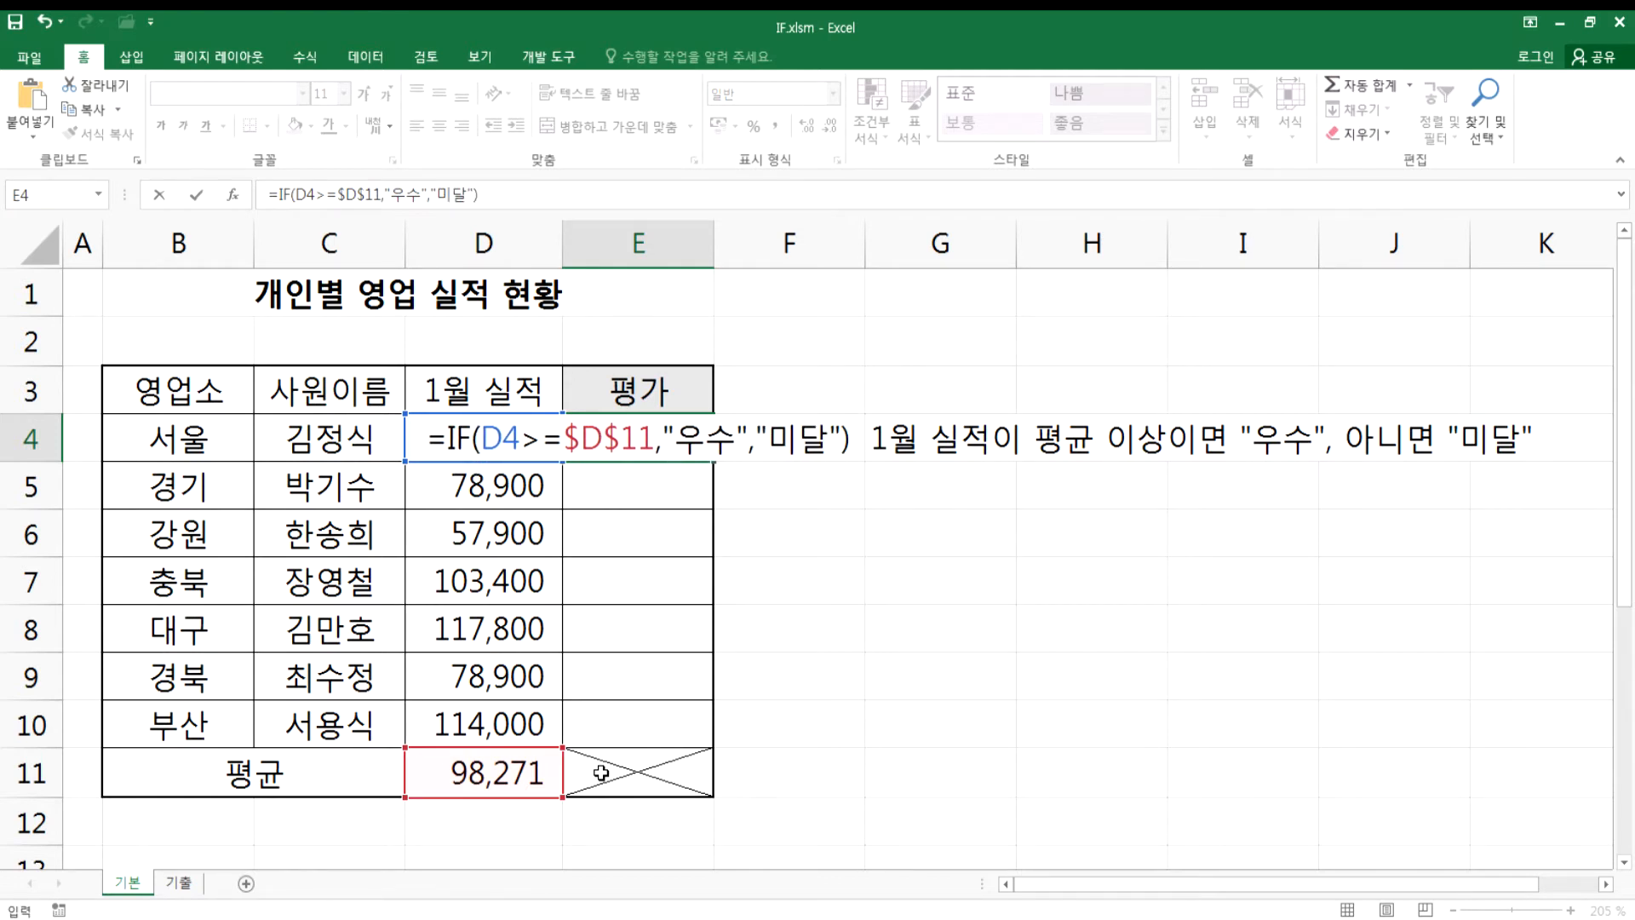
pyautogui.press('Return')
pyautogui.press('Up')
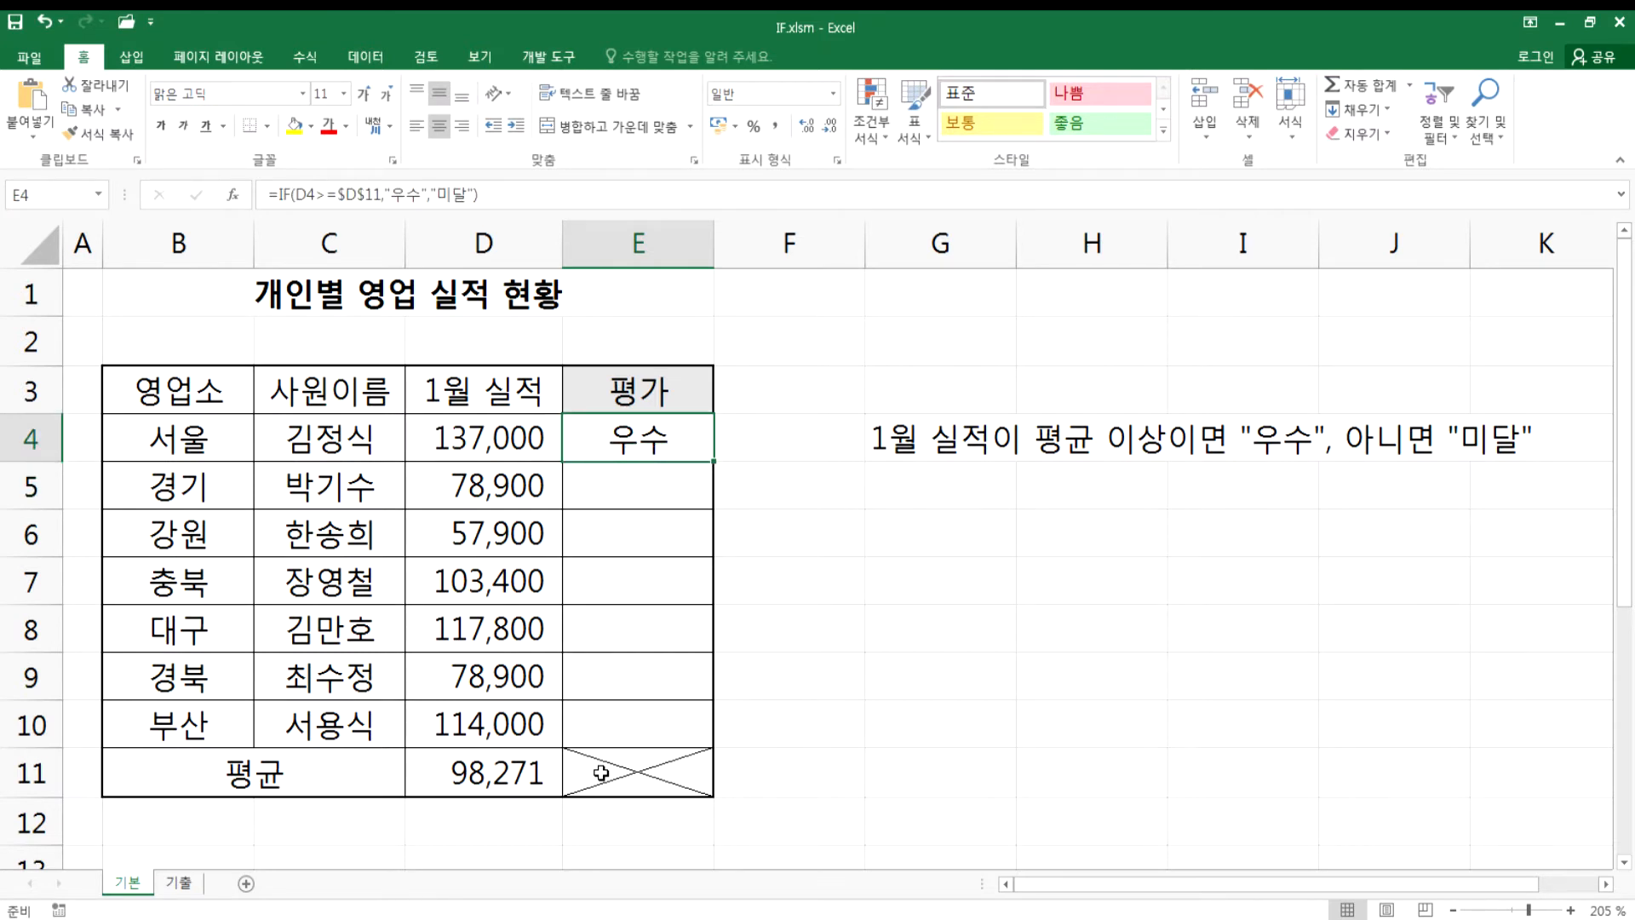
# - Fill E4's IF formula down to E10 and check the copied references in E7 and E9
pyautogui.moveTo(713, 461); pyautogui.dragTo(677, 725)
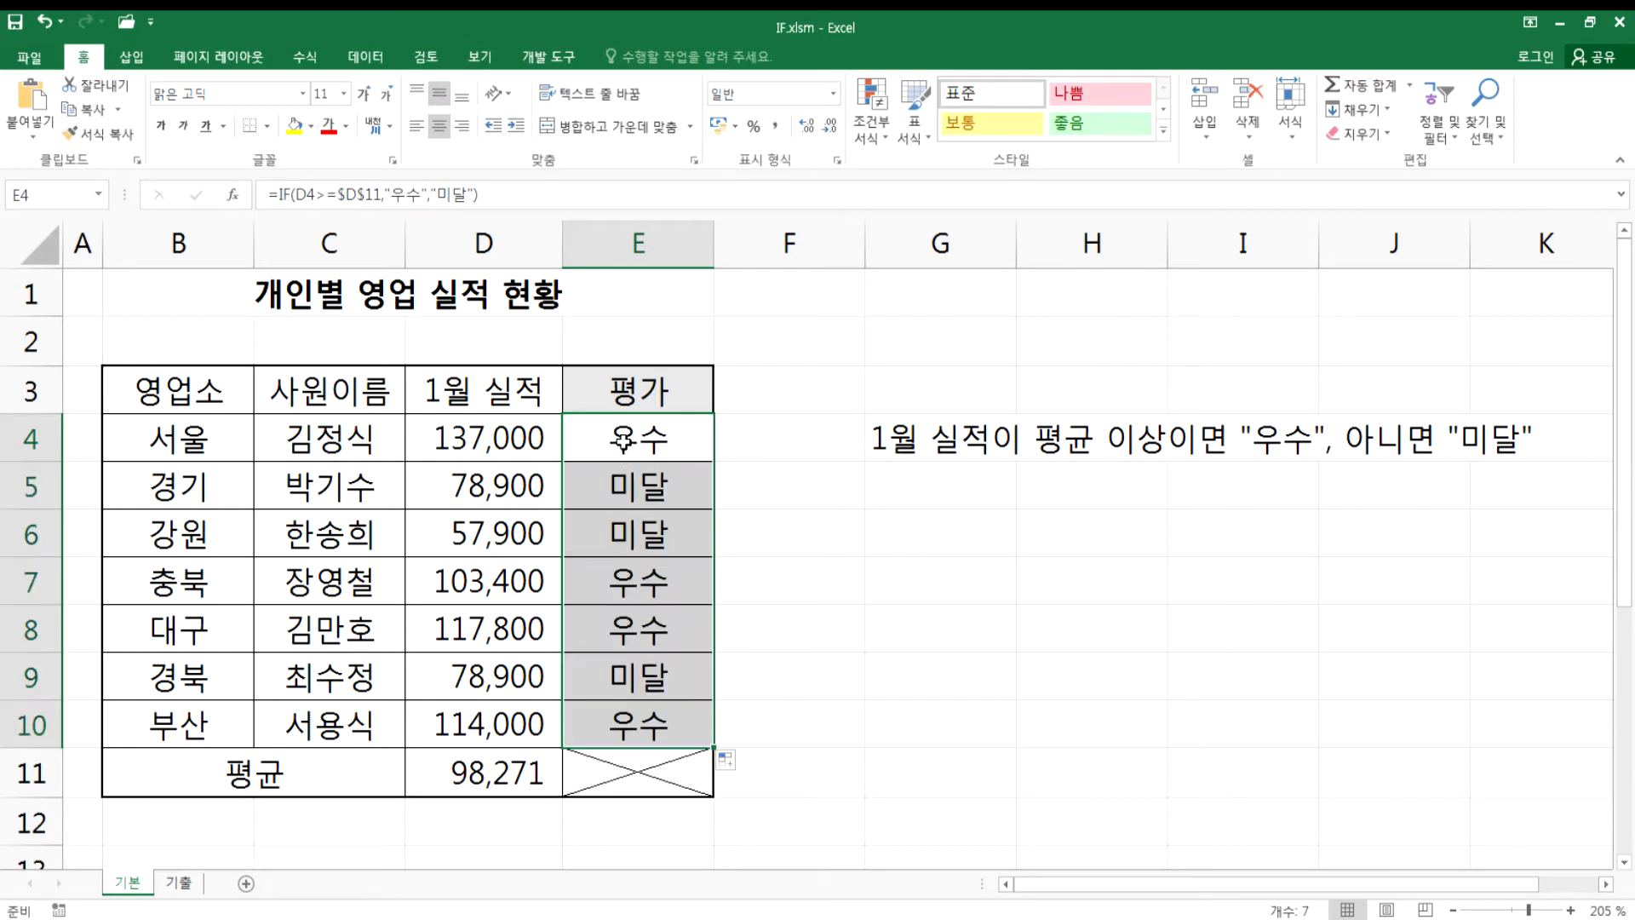
pyautogui.click(652, 579)
pyautogui.press('F2')
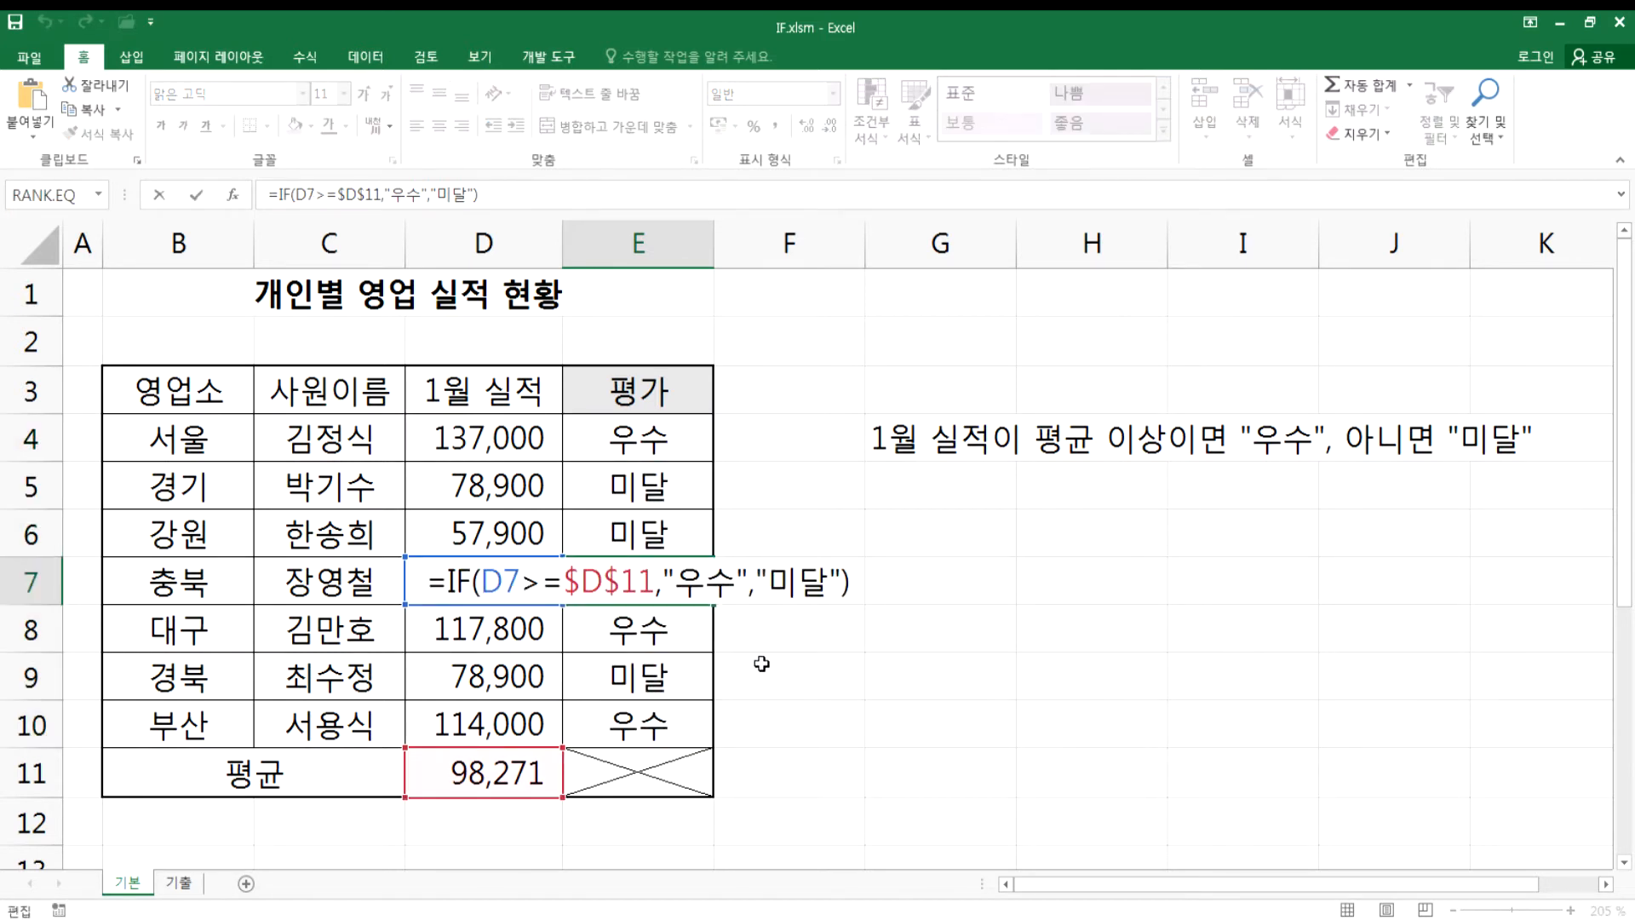
pyautogui.press('Escape')
pyautogui.click(648, 659)
pyautogui.press('F2')
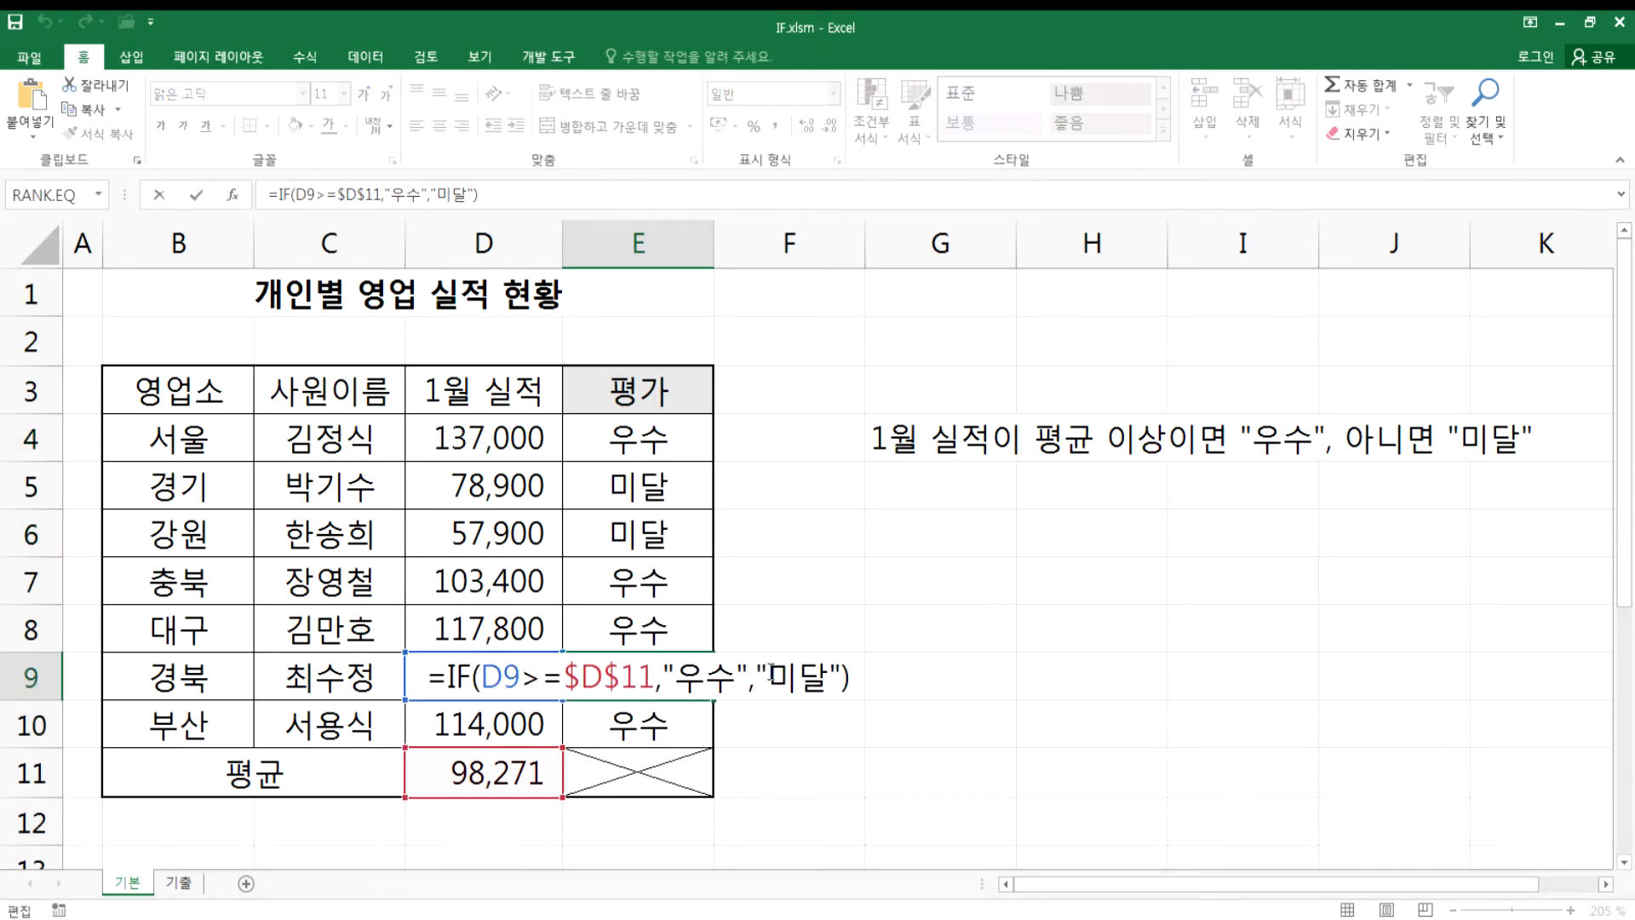
pyautogui.press('Escape')
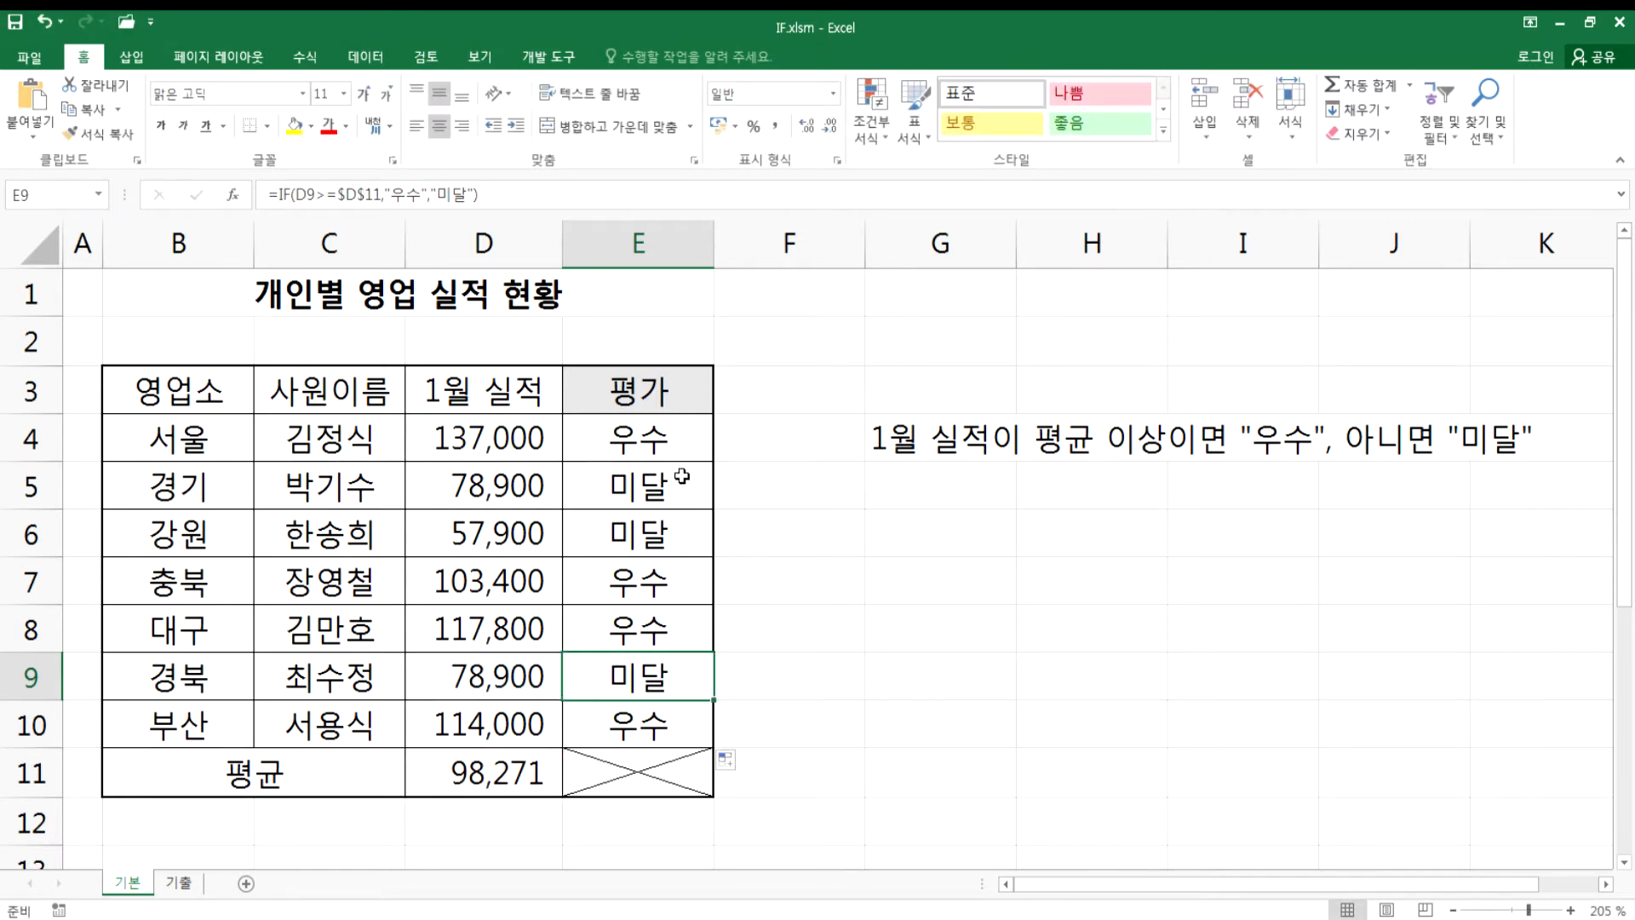
# - Review E4's formula and D4's 137,000 value, then go to the Notepad notes below the IF syntax
pyautogui.click(651, 440)
pyautogui.press('F2')
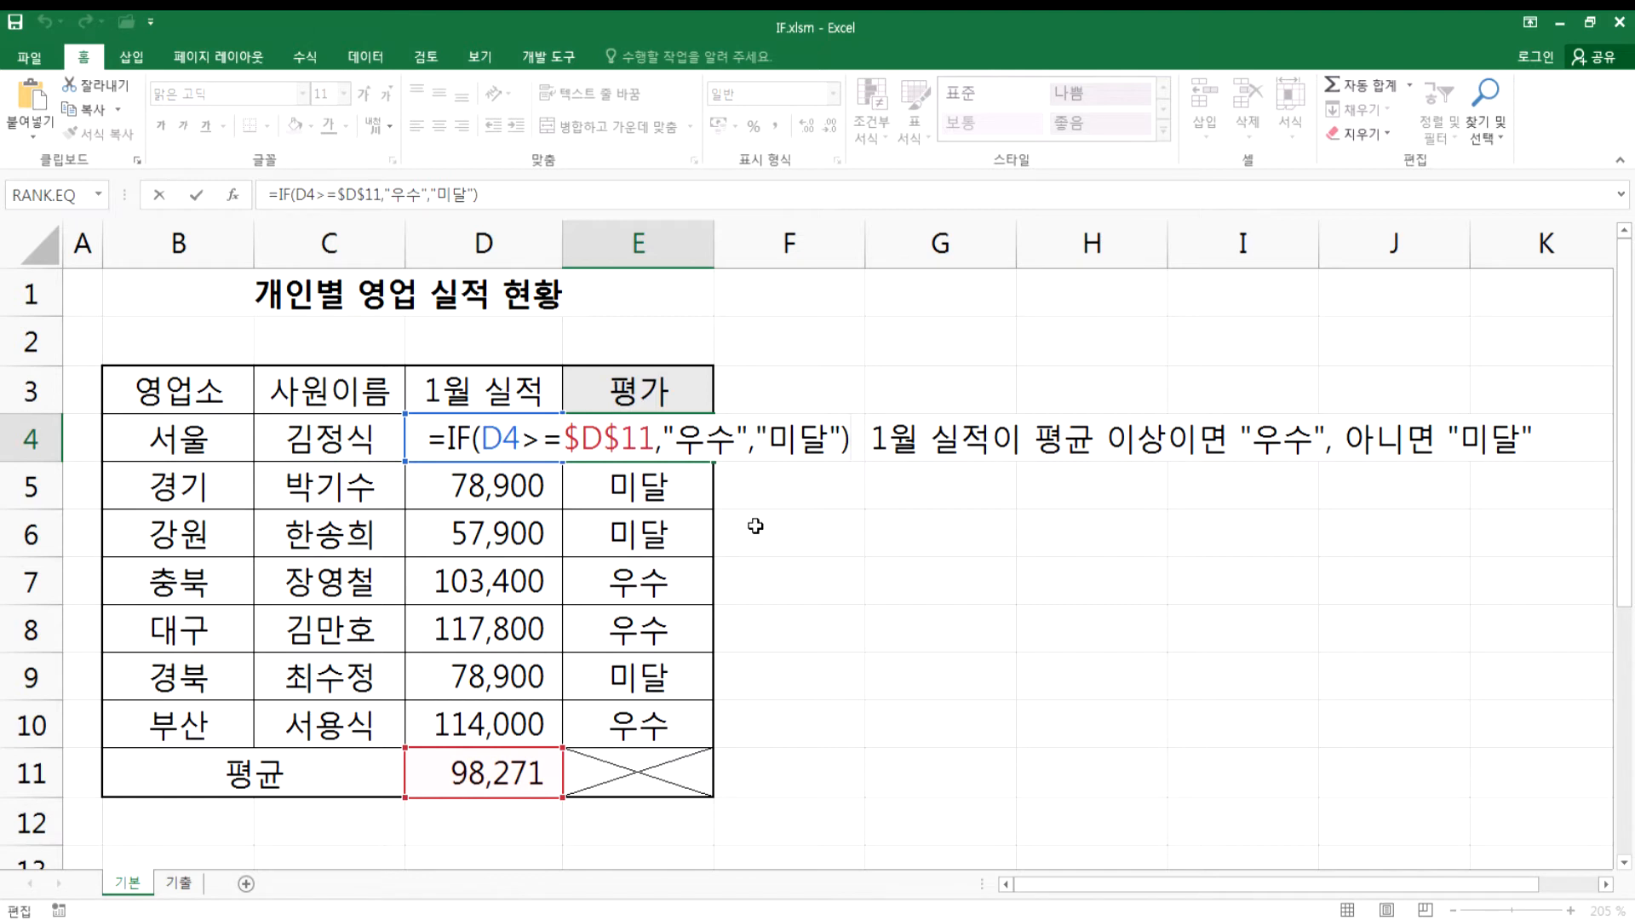
pyautogui.hotkey('ctrl', 'Return')
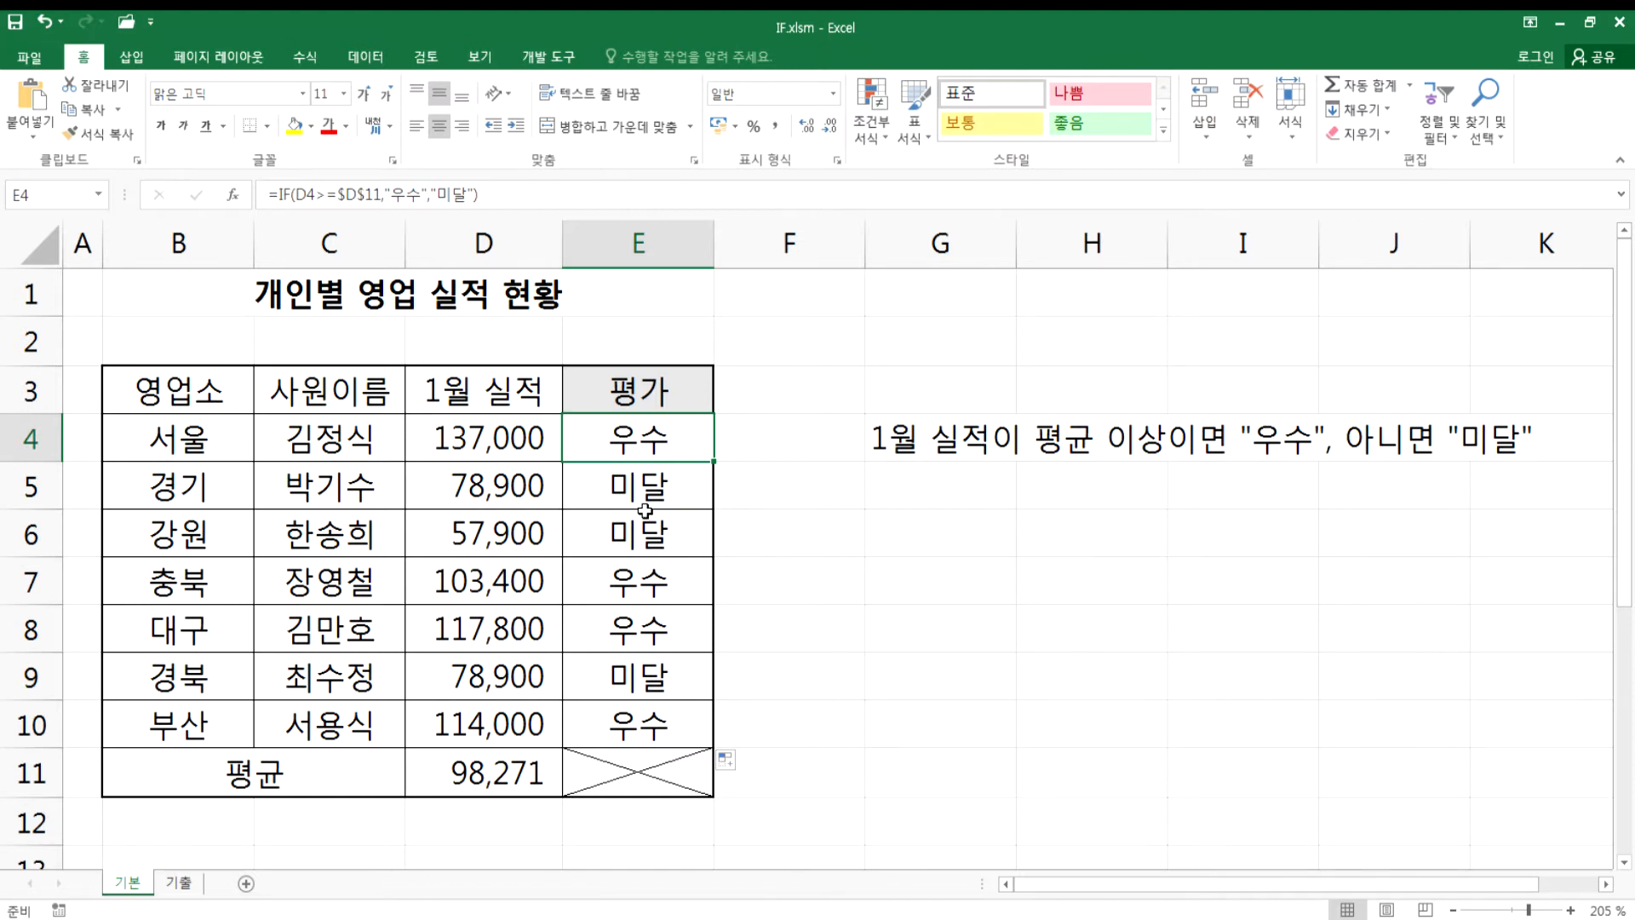
pyautogui.click(486, 437)
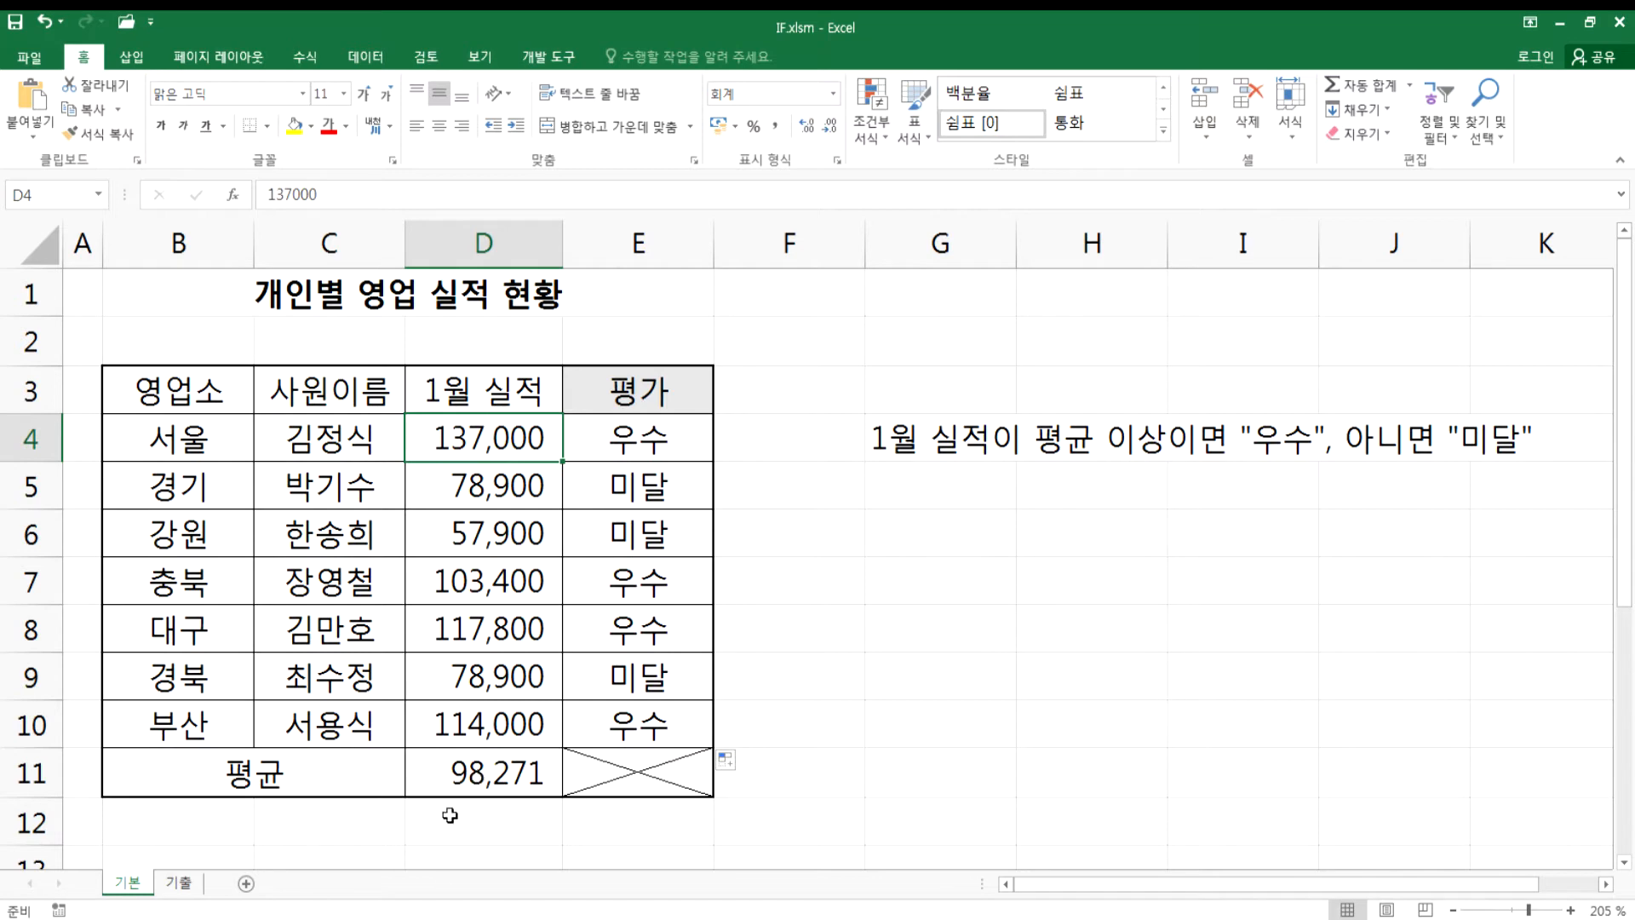
pyautogui.hotkey('alt', 'Tab')
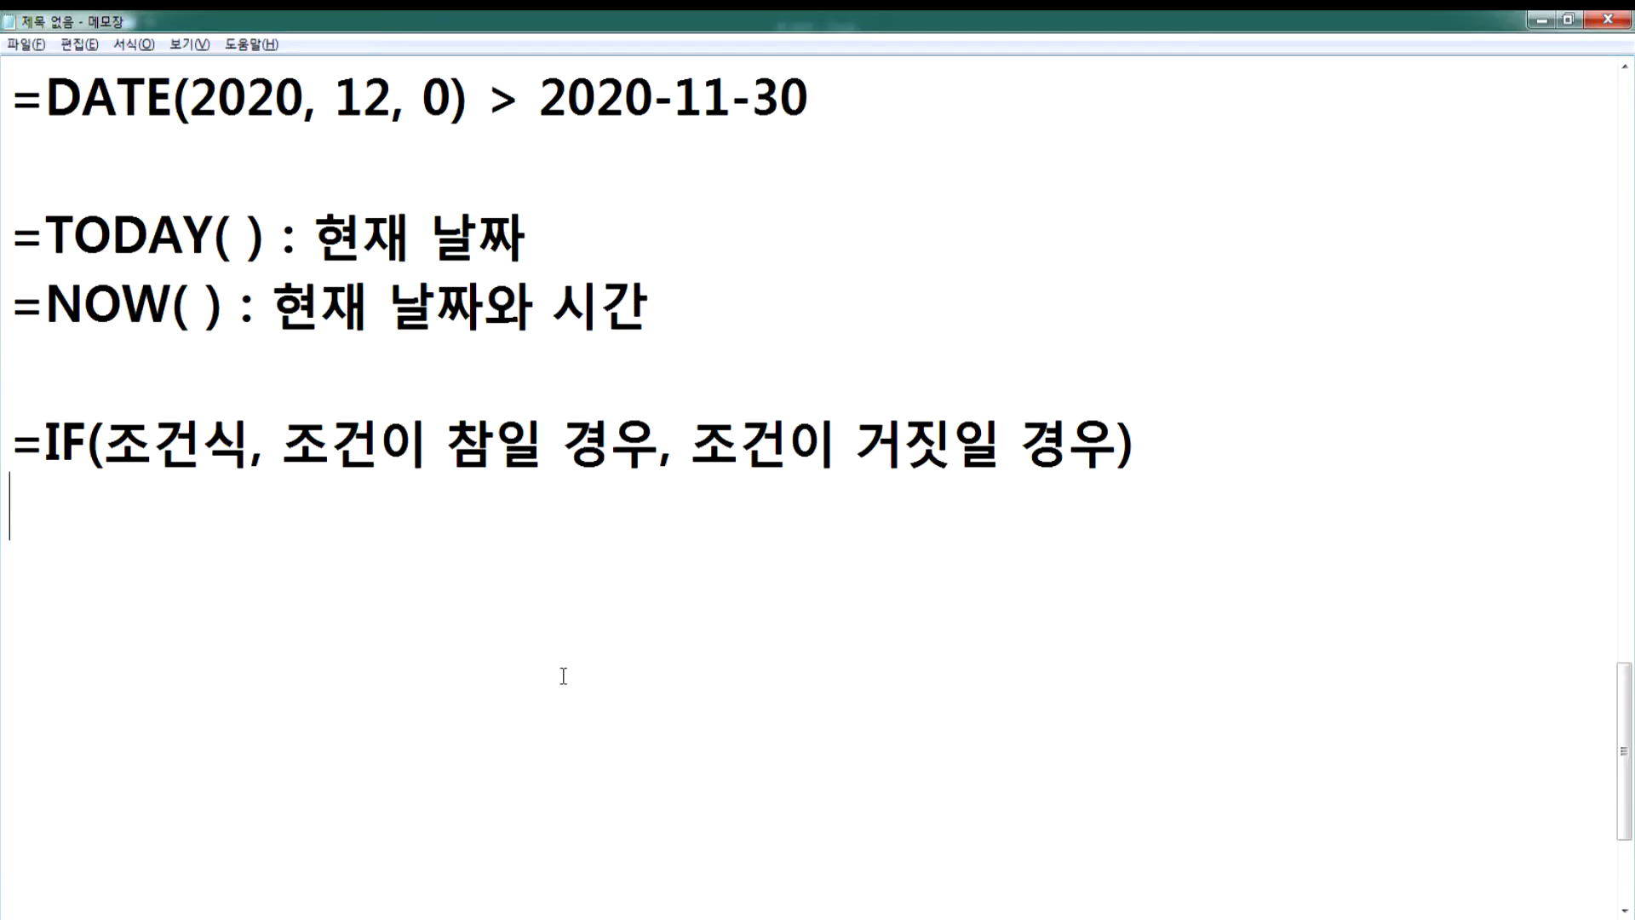
pyautogui.click(124, 544)
pyautogui.scroll(-1, 127, 542)
pyautogui.scroll(-1, 126, 541)
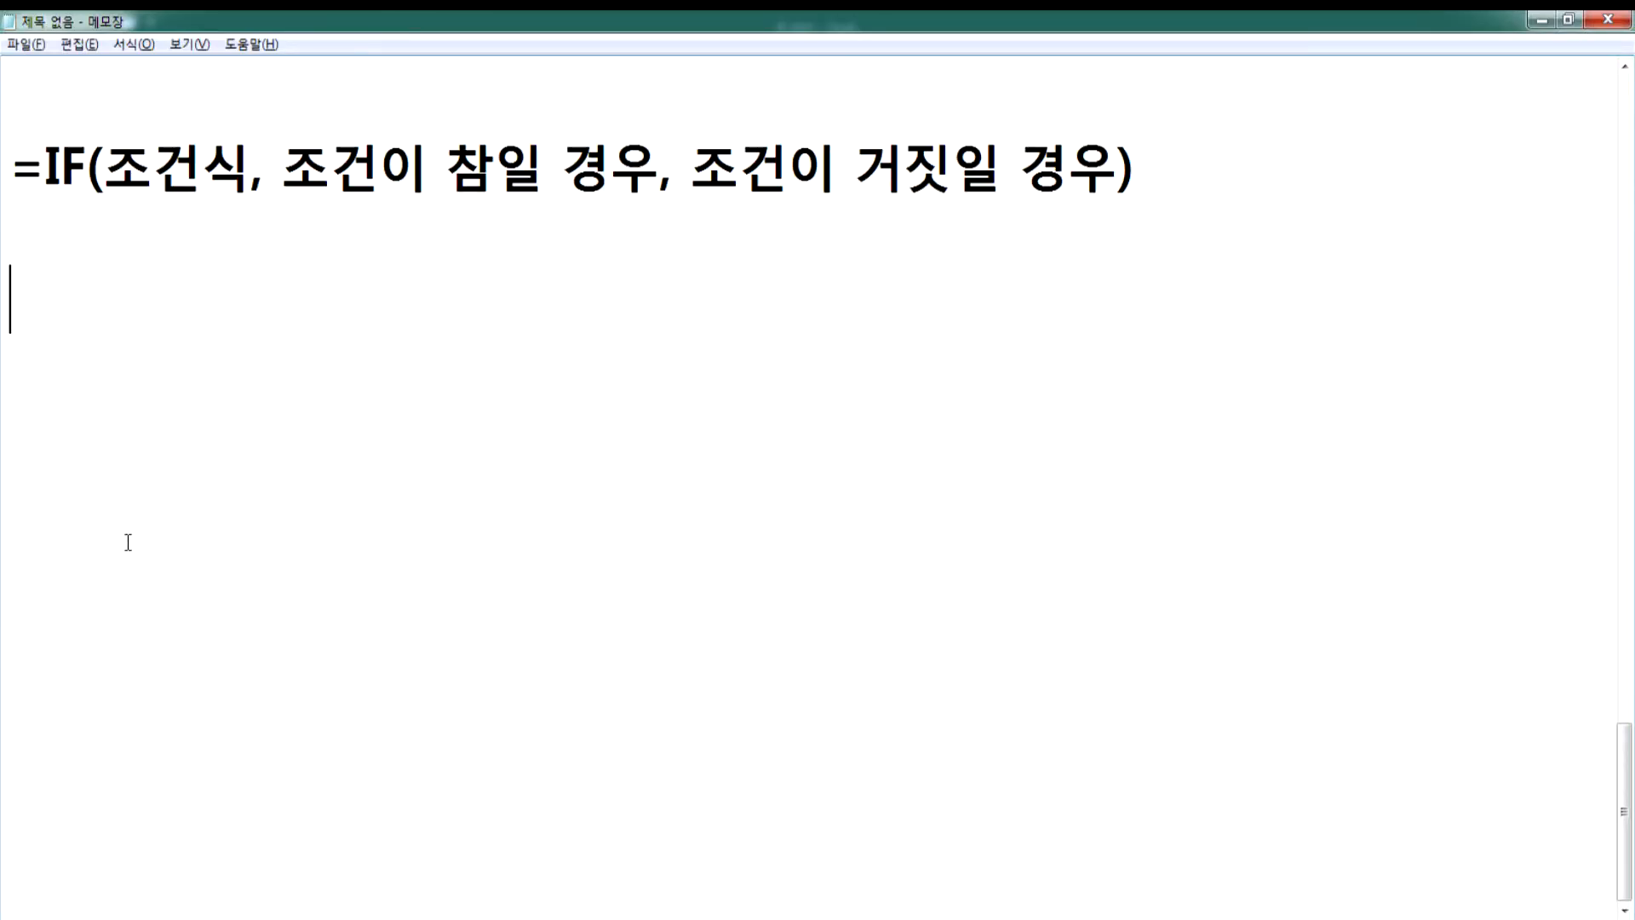
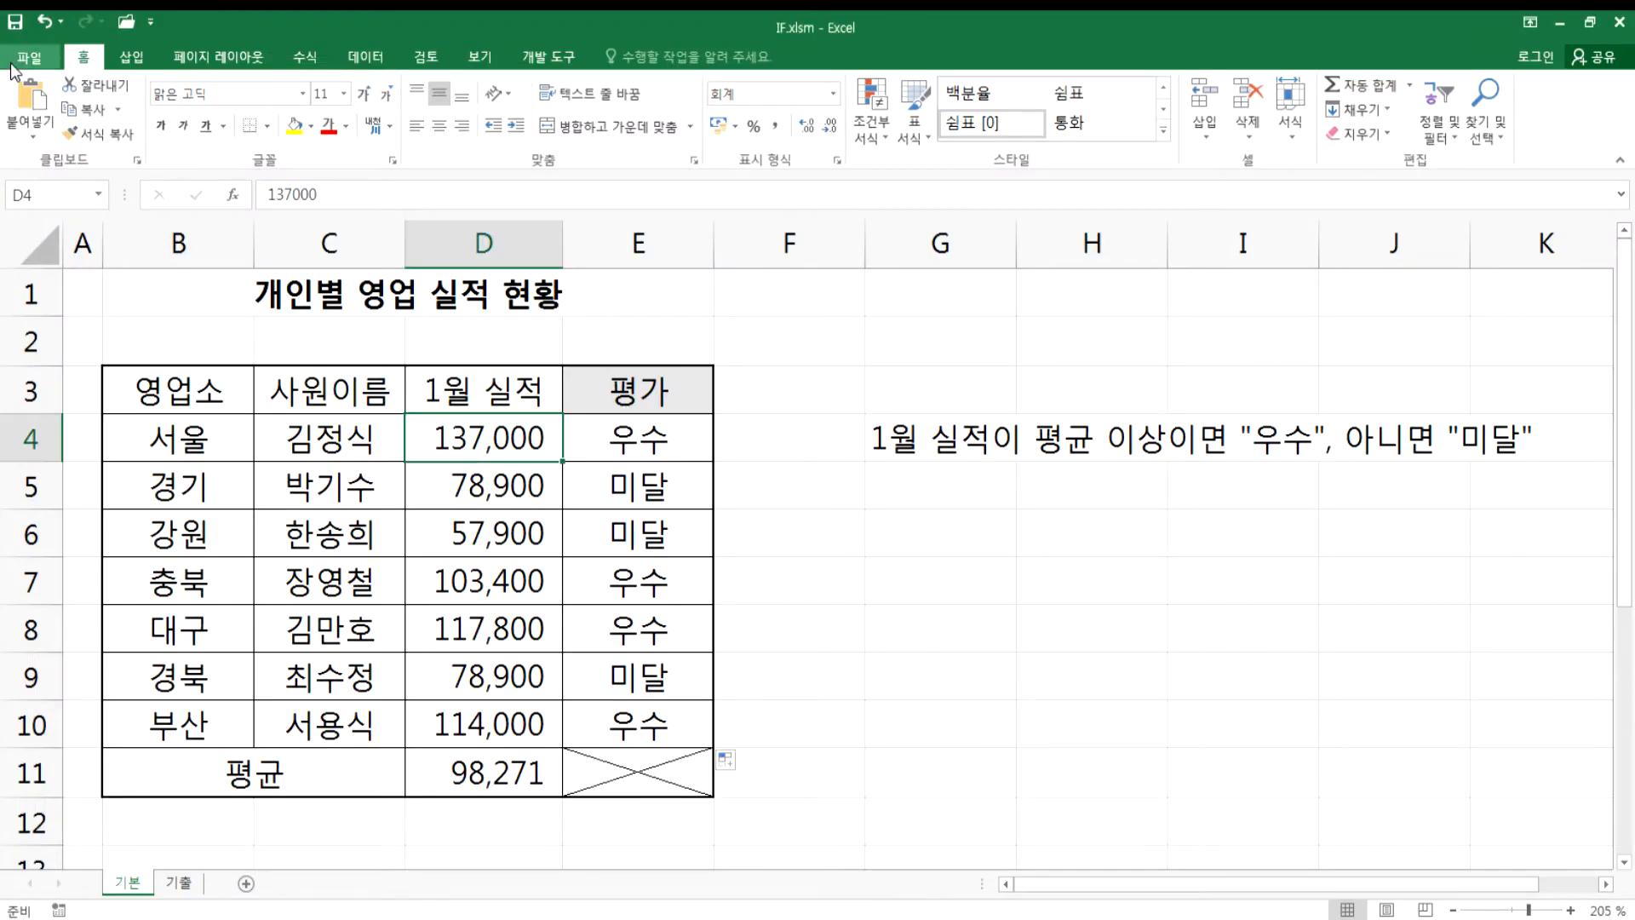
# - Switch to Excel and bring up the File tab's Info page for IF.xlsm
pyautogui.click(13, 62)
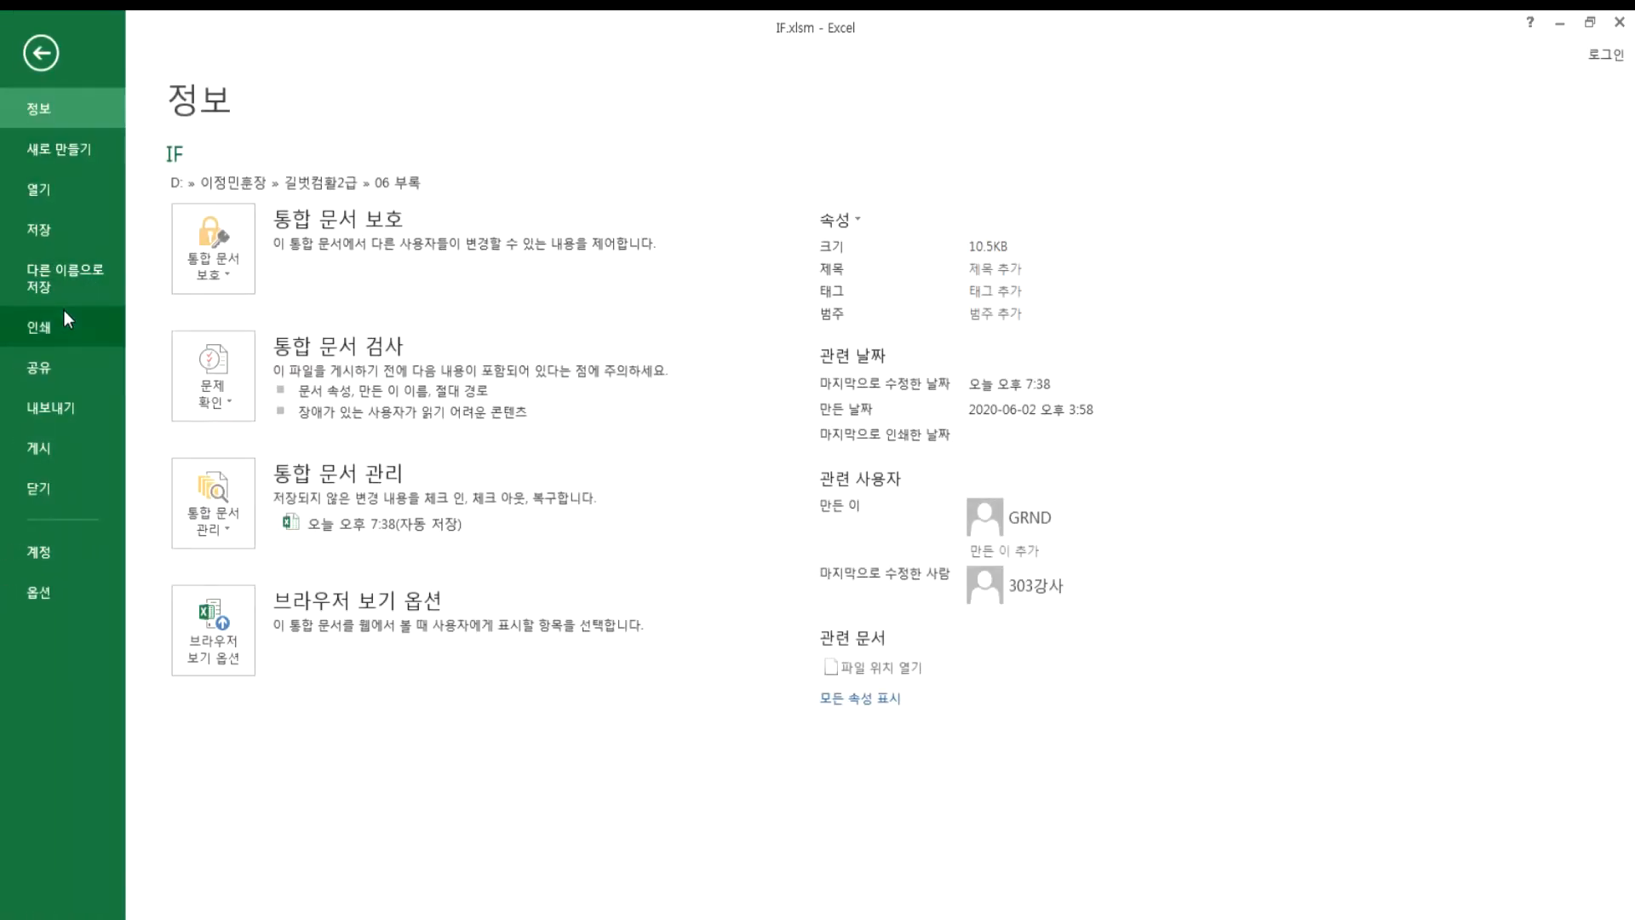
# - Open AND.xlsm from the 06 부록 folder and zoom in on its AND truth table
pyautogui.click(38, 191)
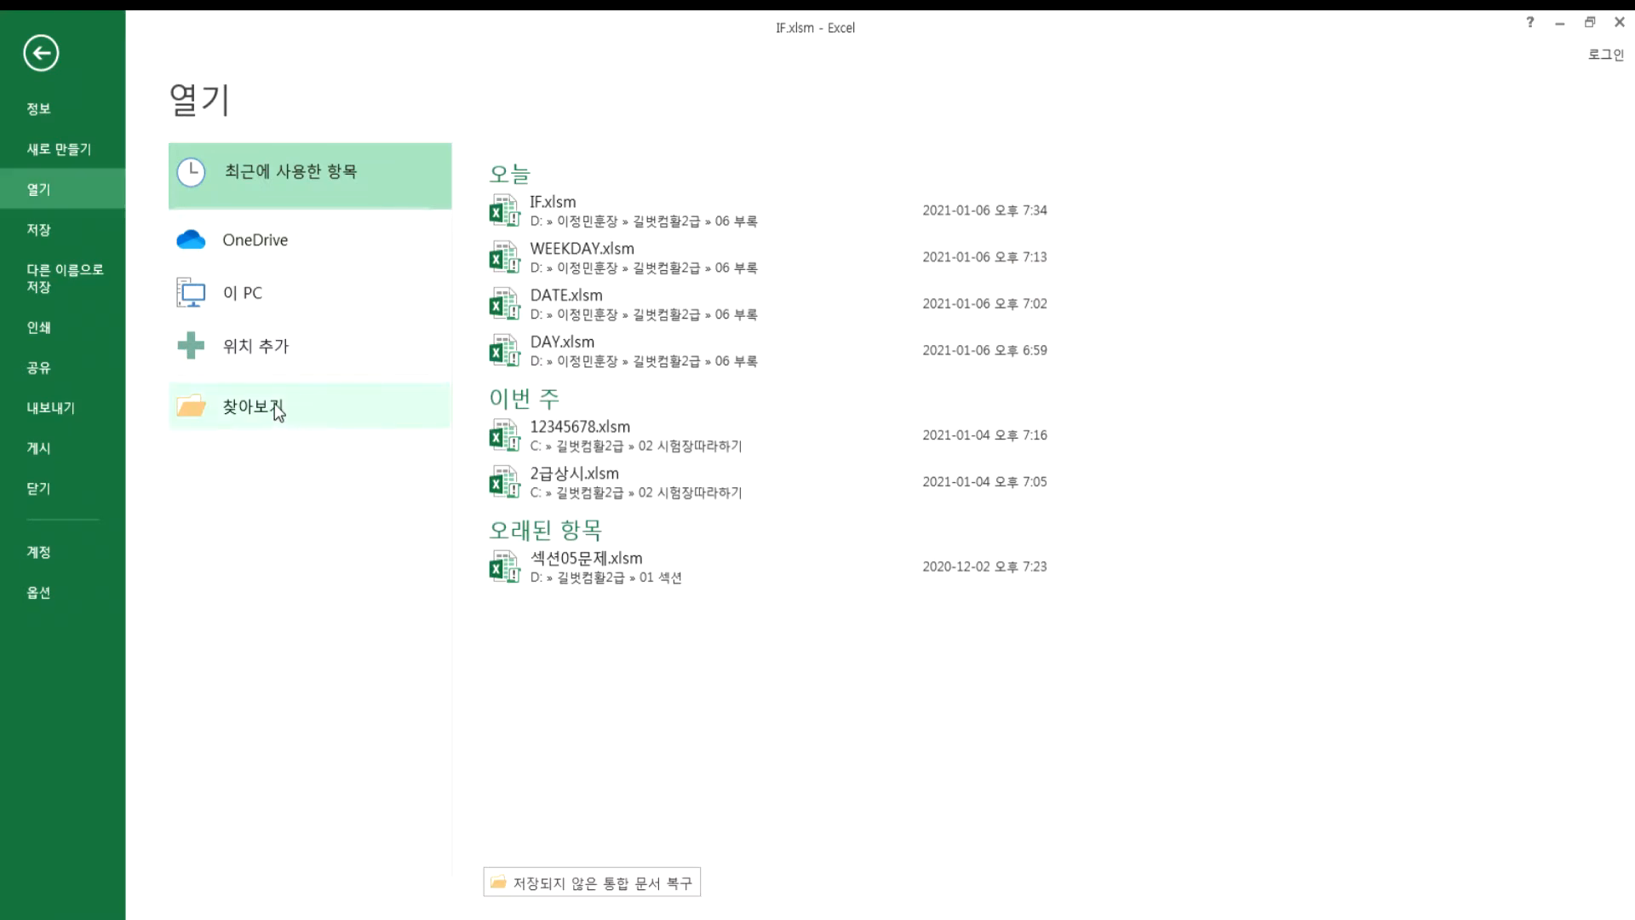
pyautogui.click(276, 406)
pyautogui.click(281, 223)
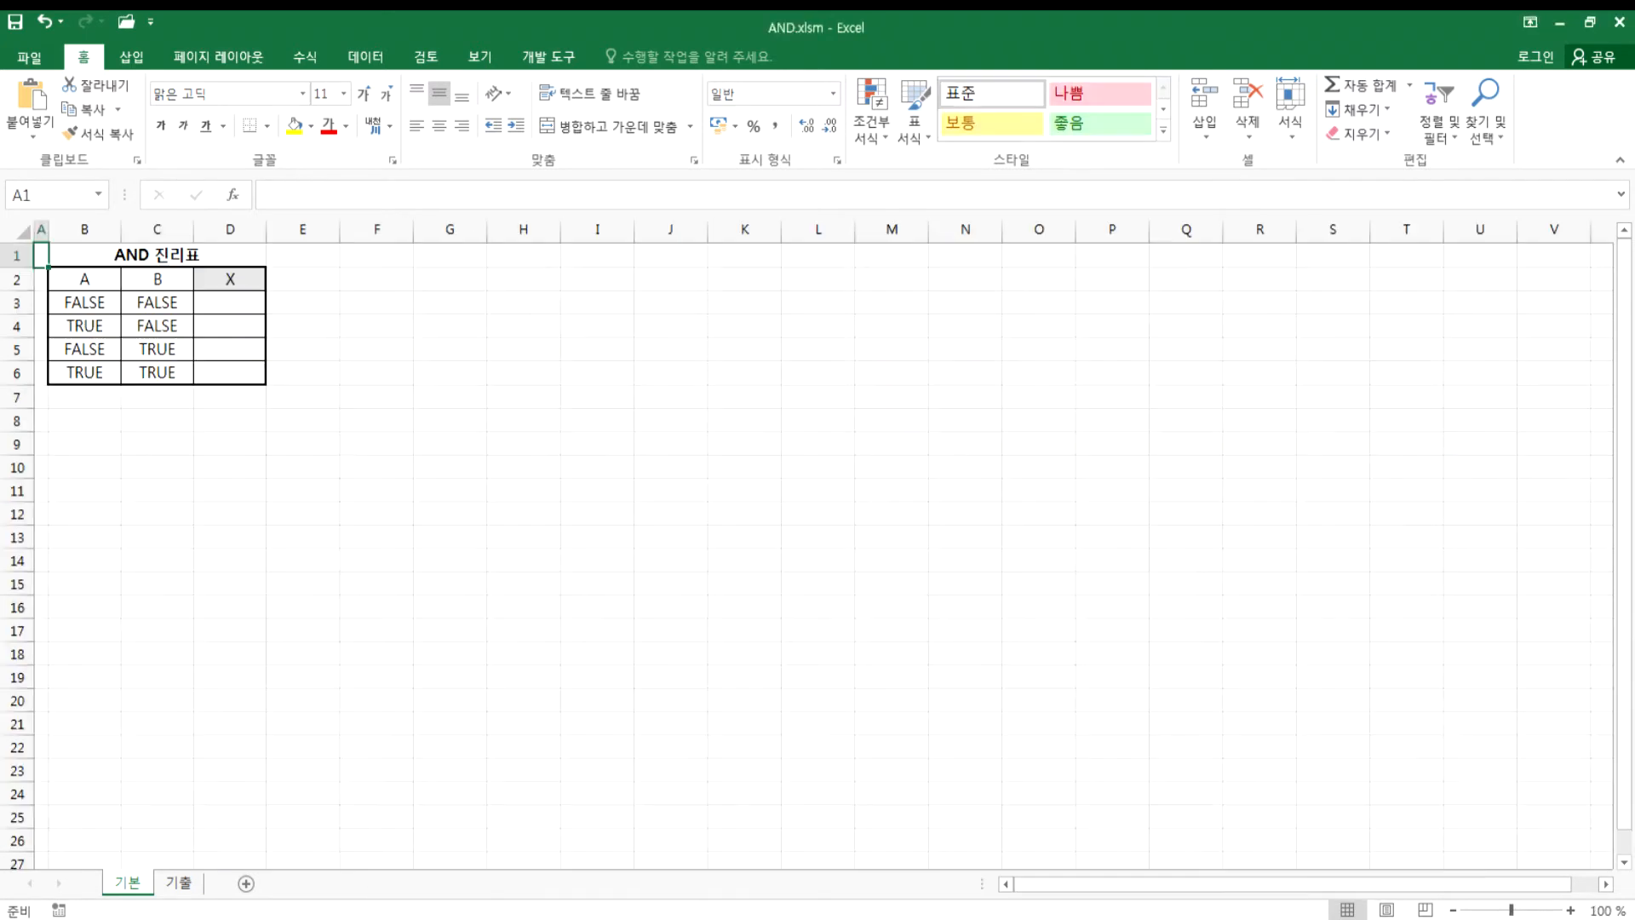
pyautogui.keyDown('ctrl'); pyautogui.scroll(9, 317, 500); pyautogui.keyUp('ctrl')
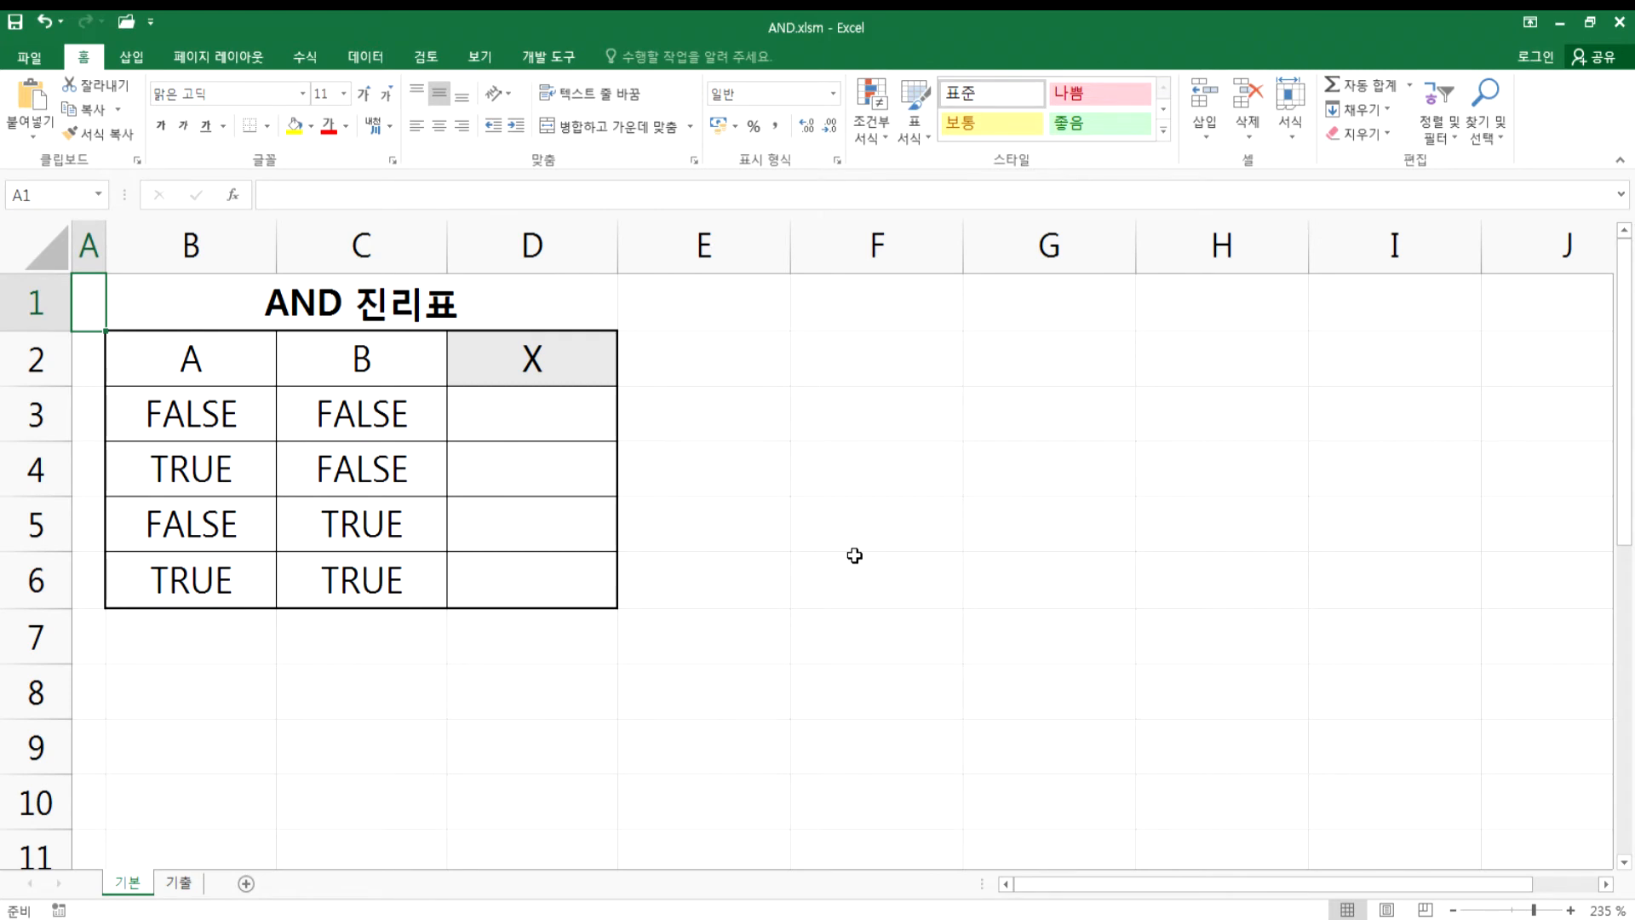
# - Enter the legend 'FALSE : 거짓' and 'TRUE : 참' in column F and widen column F to fit
pyautogui.click(259, 411)
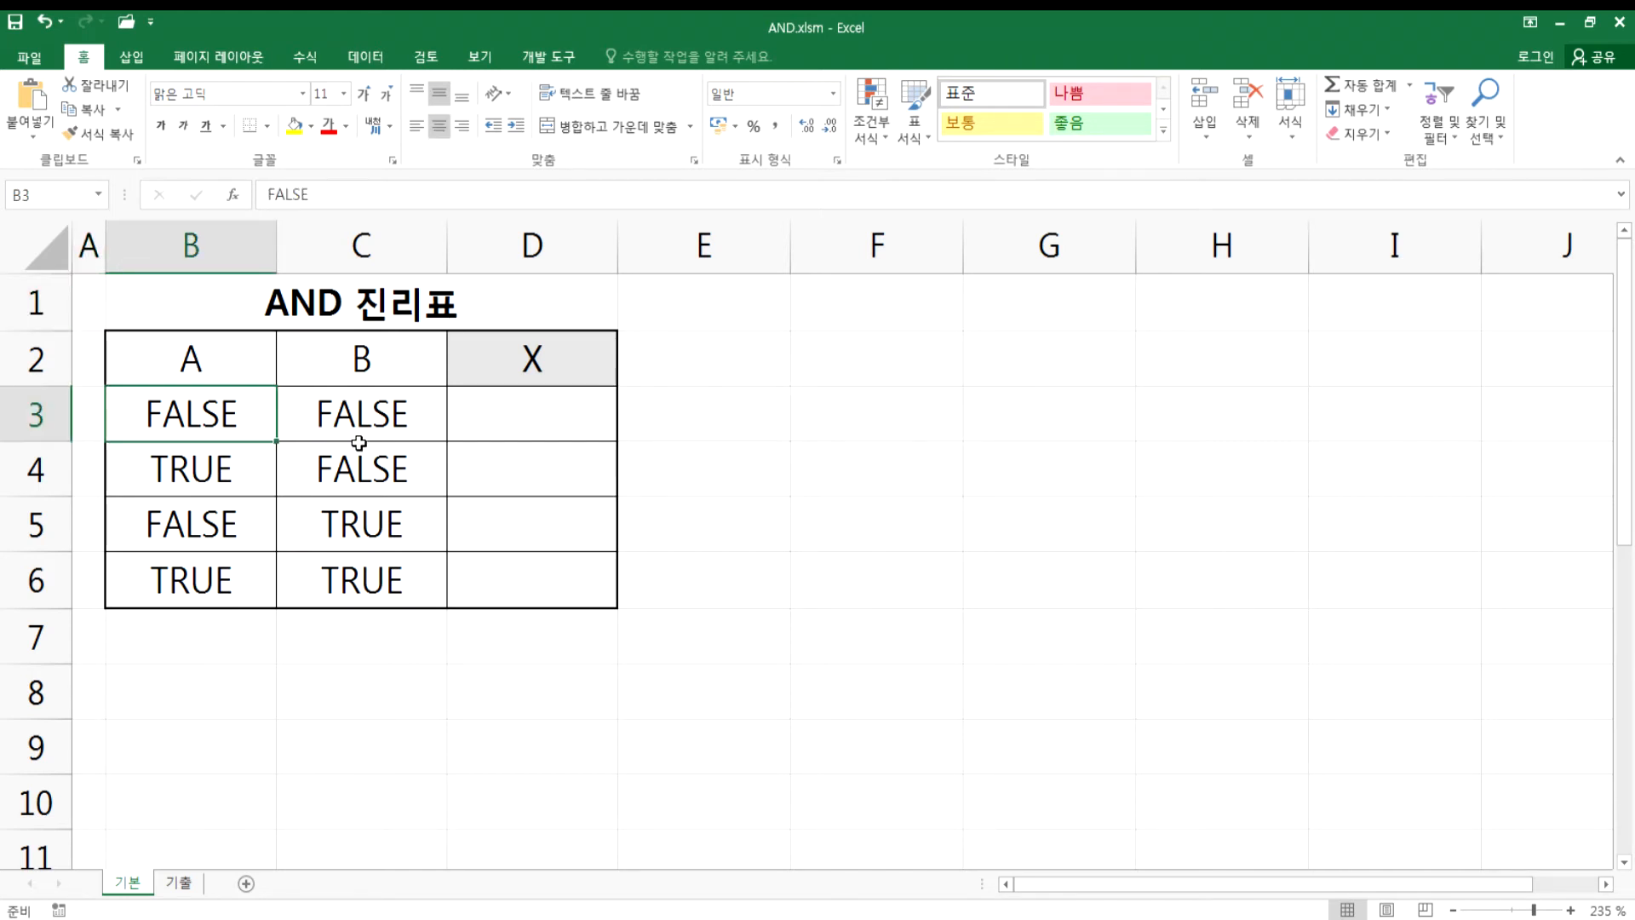
pyautogui.click(877, 412)
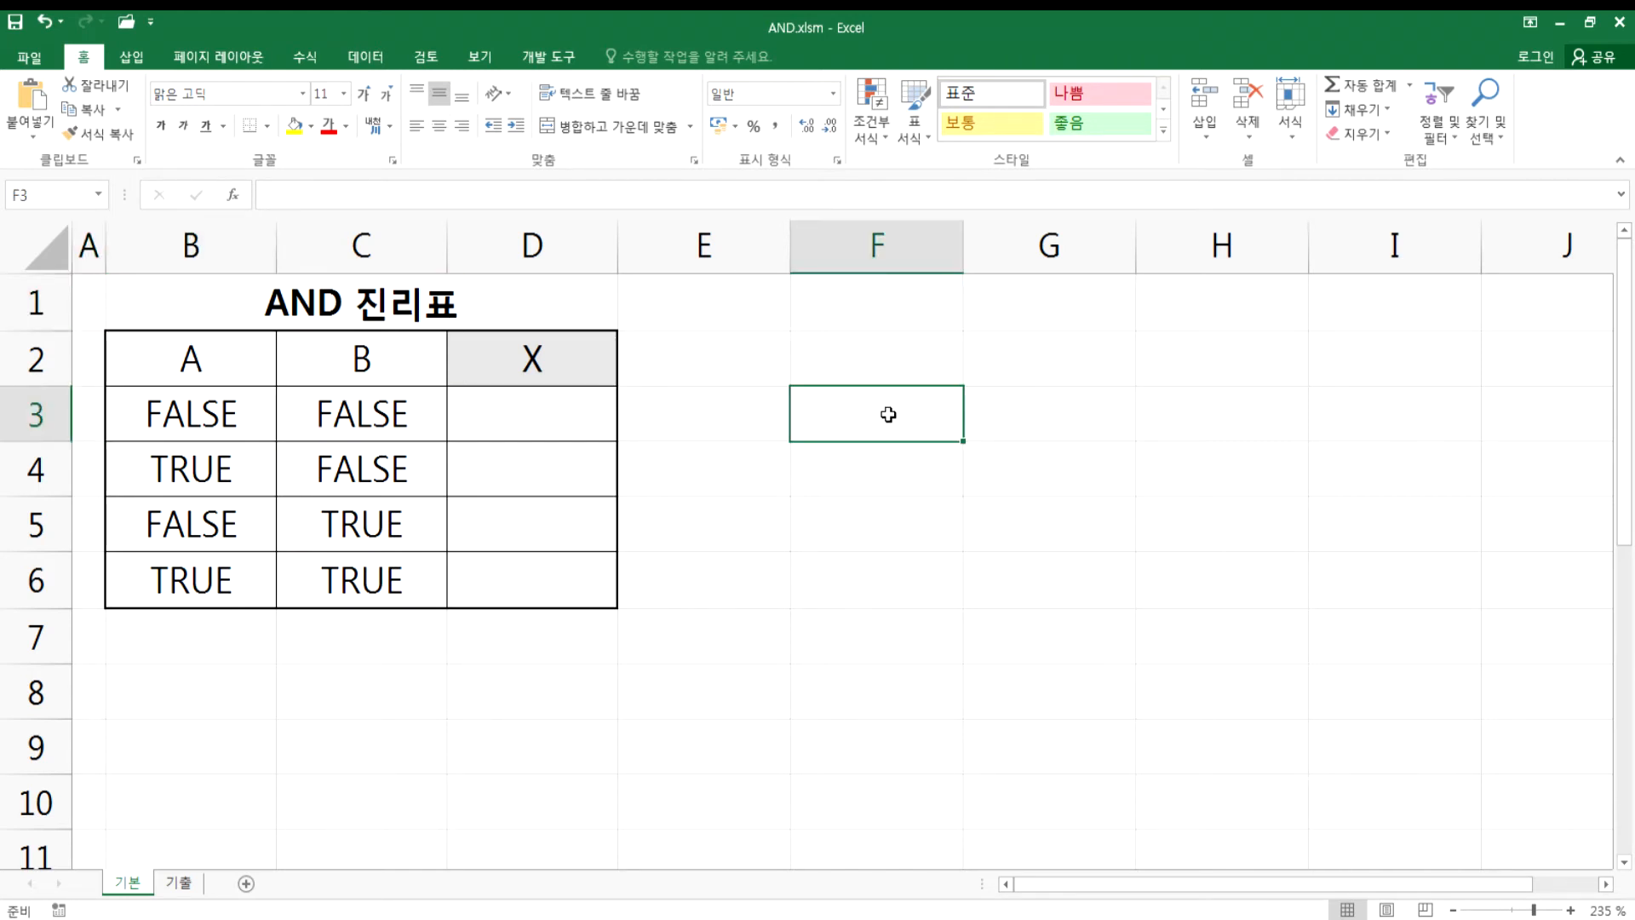
pyautogui.write('ㄹ')
pyautogui.press('BackSpace')
pyautogui.write('F')
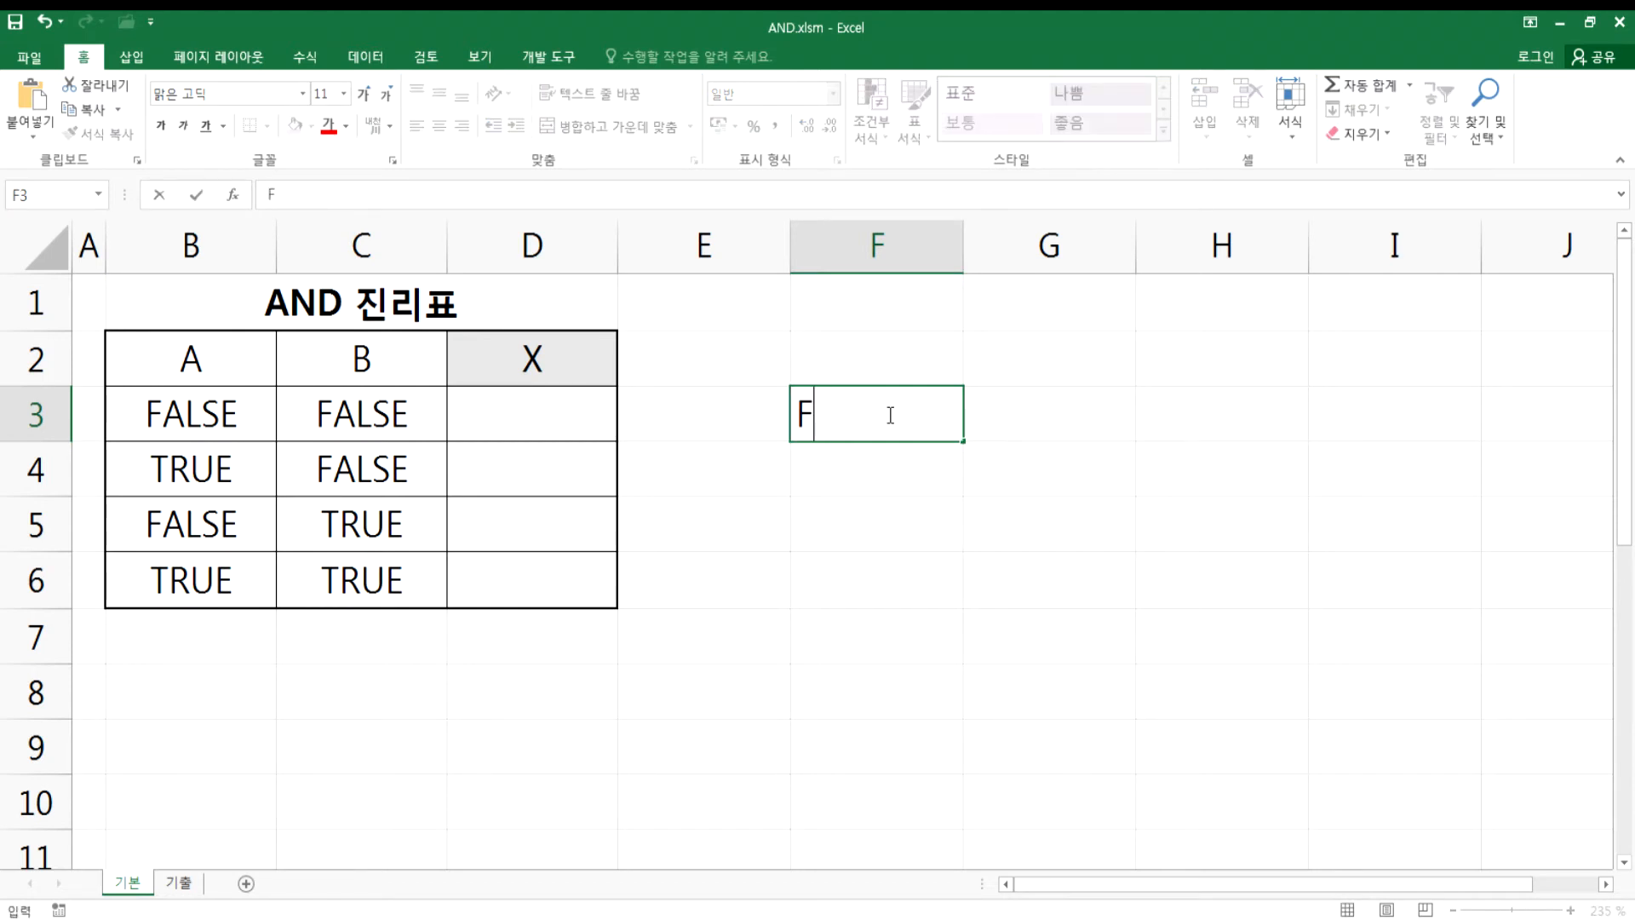
pyautogui.write('ALSE : ')
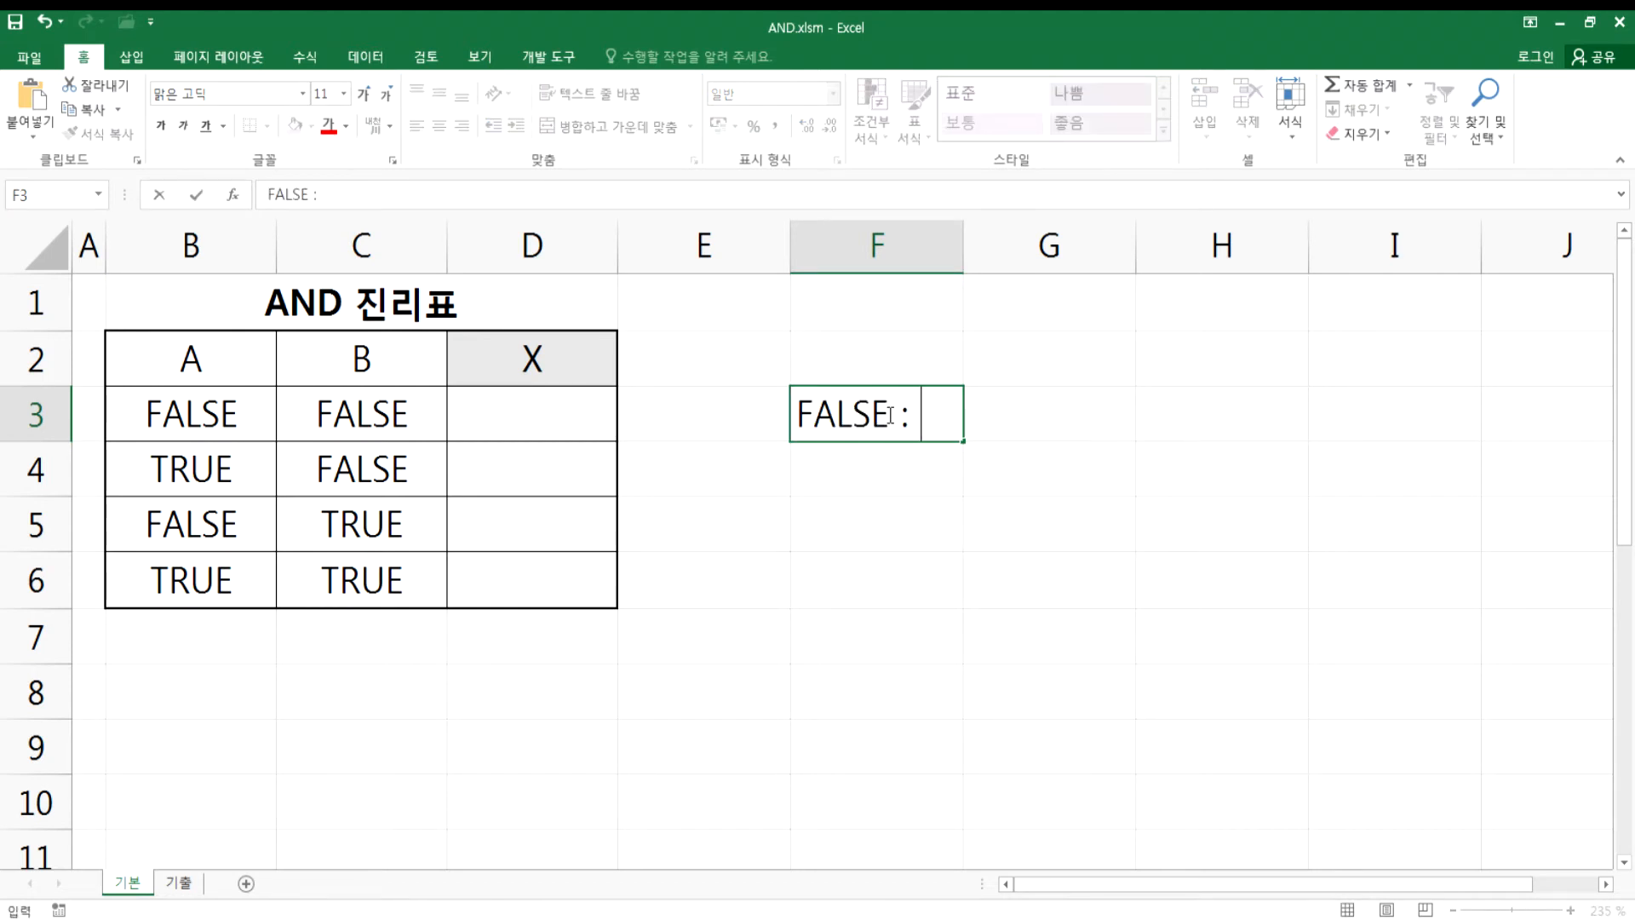
pyautogui.write('거짓')
pyautogui.press('Return')
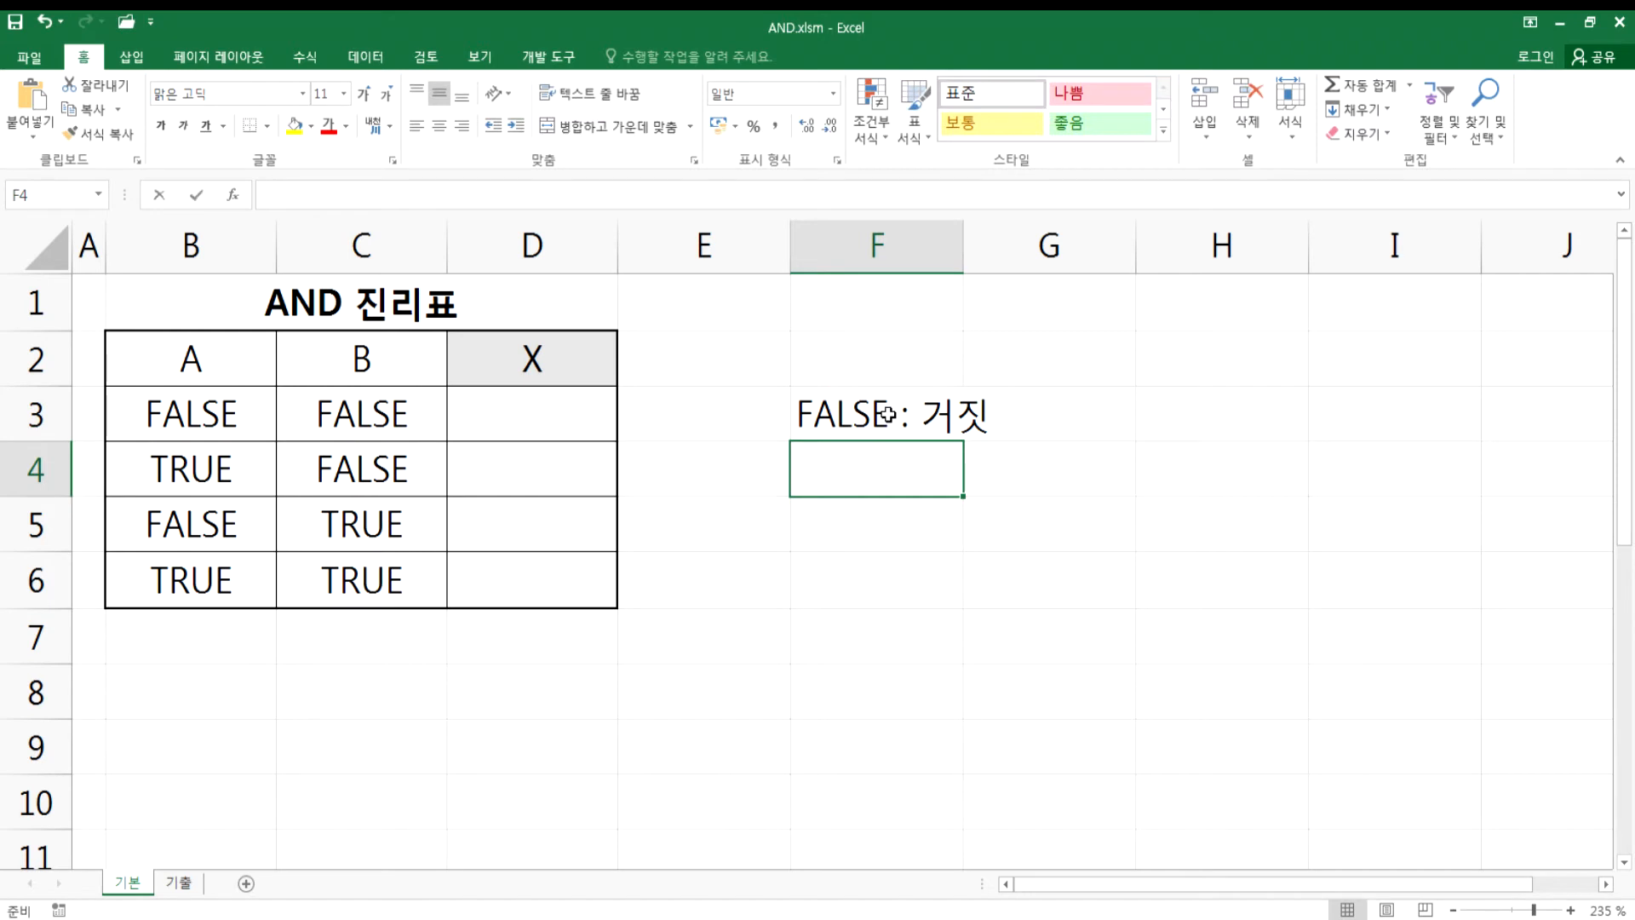
pyautogui.write('TRUE : 참')
pyautogui.press('Return')
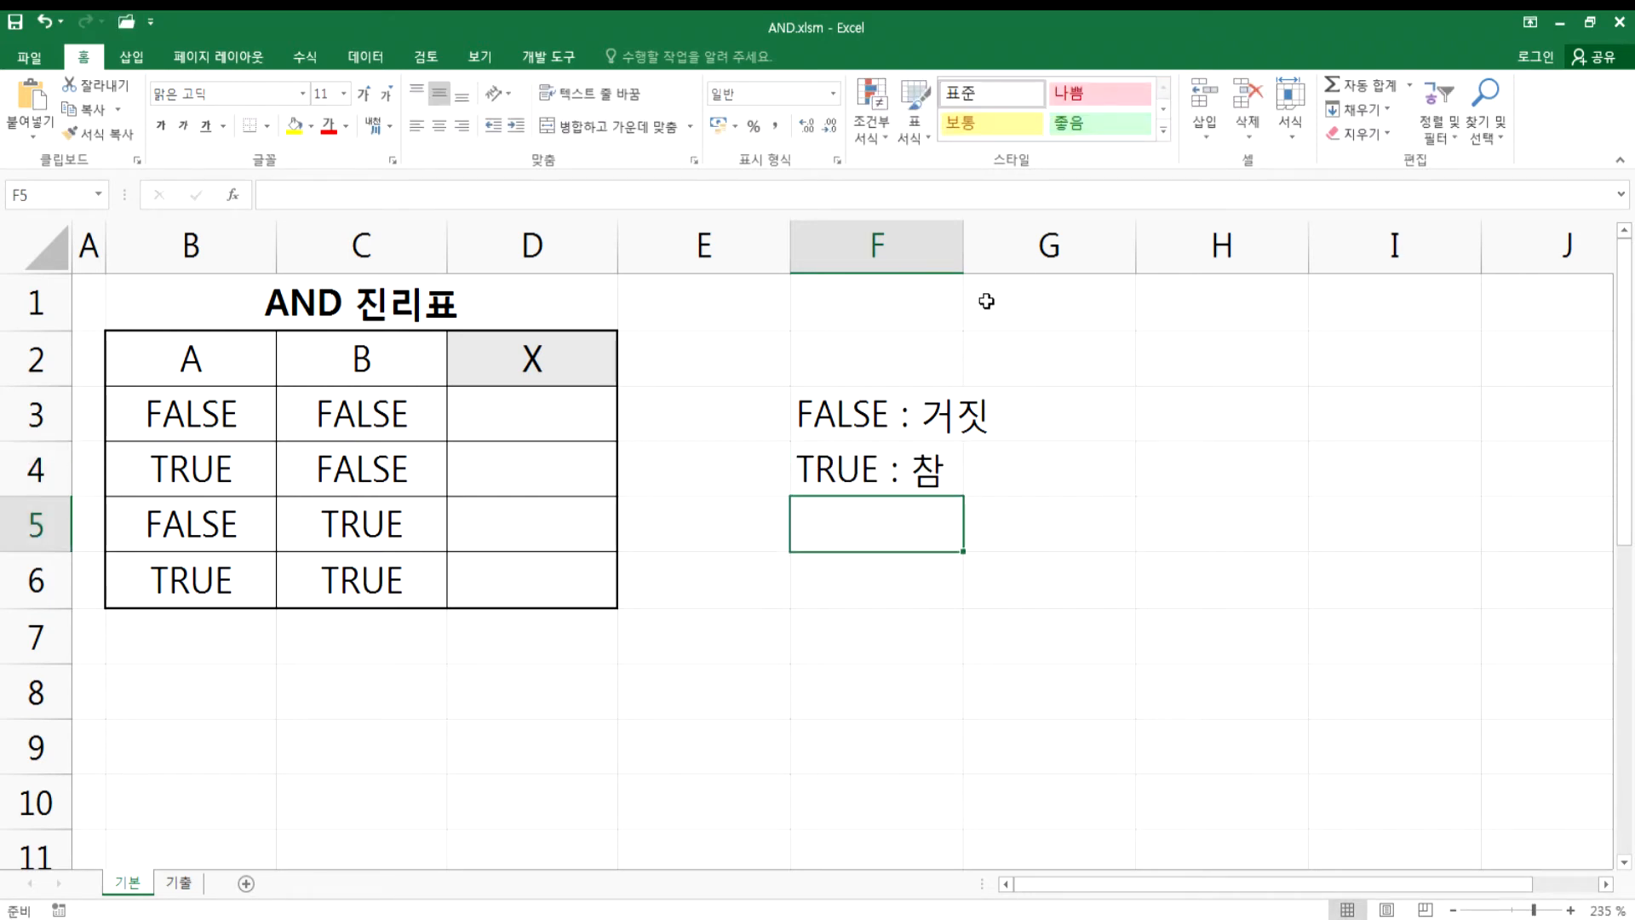
pyautogui.moveTo(963, 245); pyautogui.dragTo(1024, 246)
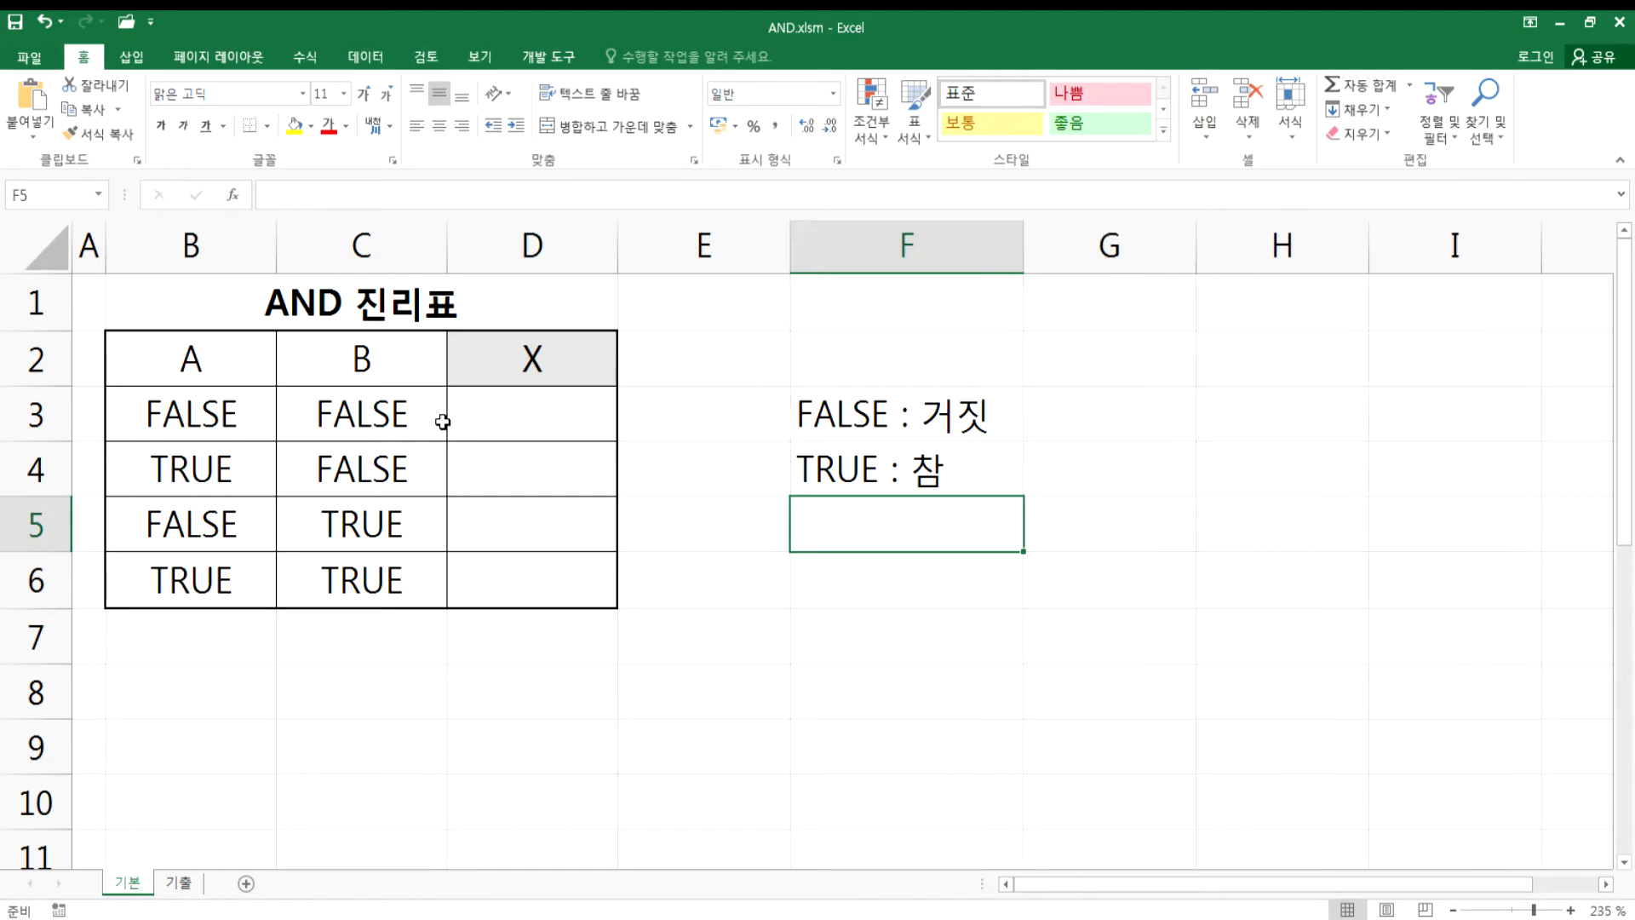
# - Point out the AND table's input rows, the TRUE, TRUE pair and result cell D6
pyautogui.click(156, 423)
pyautogui.click(189, 579)
pyautogui.moveTo(191, 577); pyautogui.dragTo(427, 576)
pyautogui.click(456, 577)
pyautogui.click(202, 588)
pyautogui.click(508, 576)
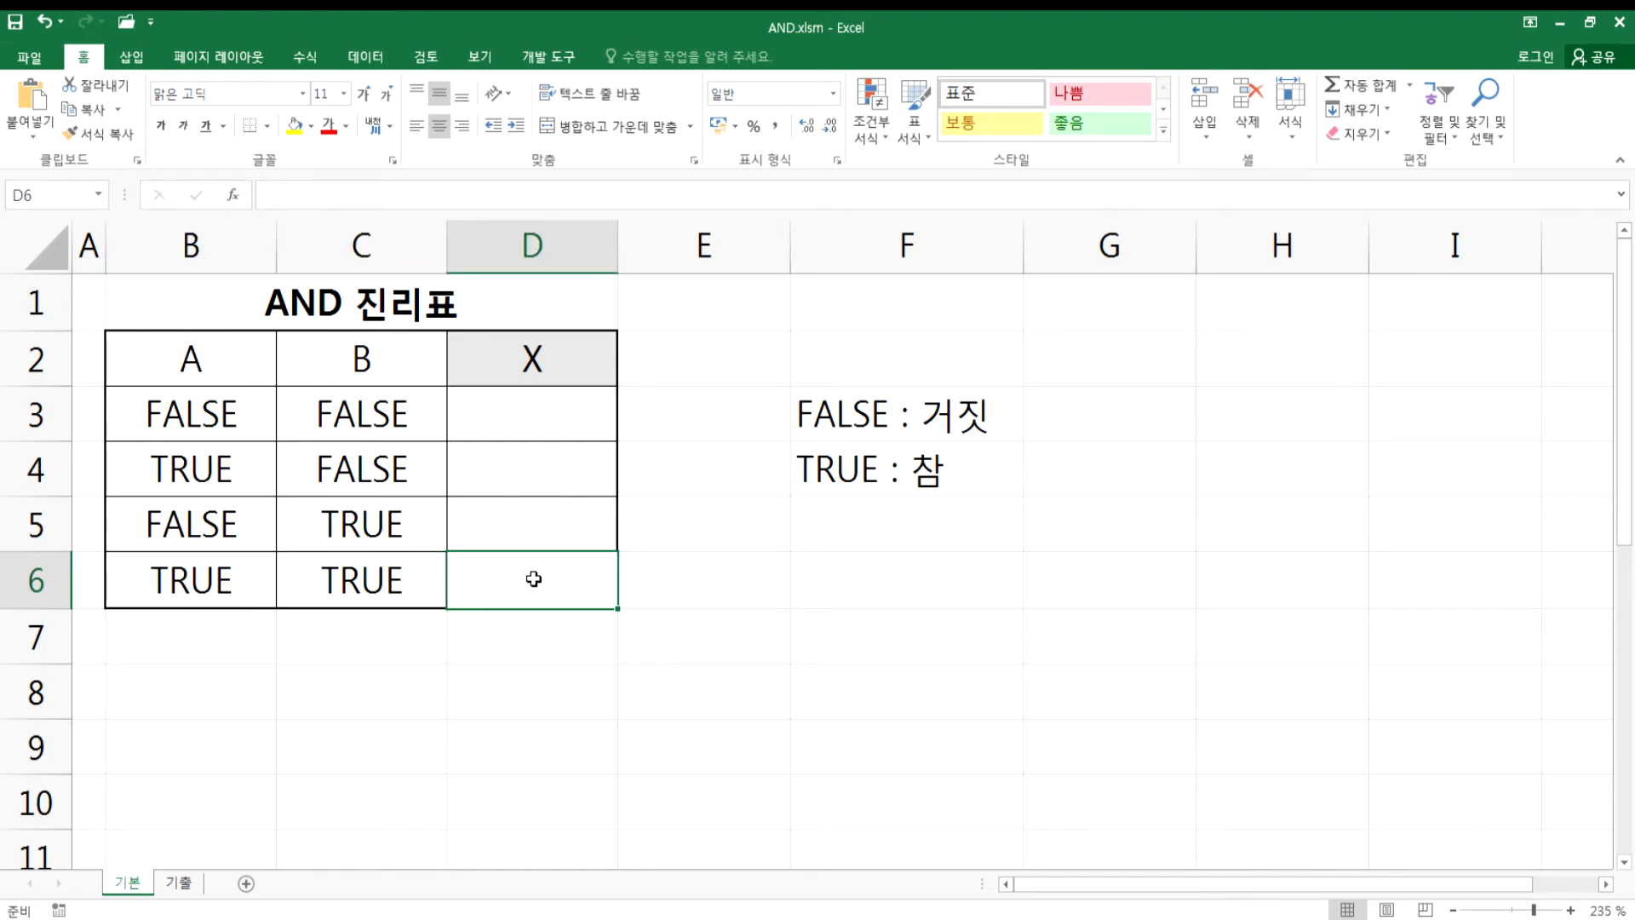
# - Copy the AND truth table B1:D6 to B8 and retitle the copy 'OR 진리표'
pyautogui.moveTo(196, 302); pyautogui.dragTo(478, 576)
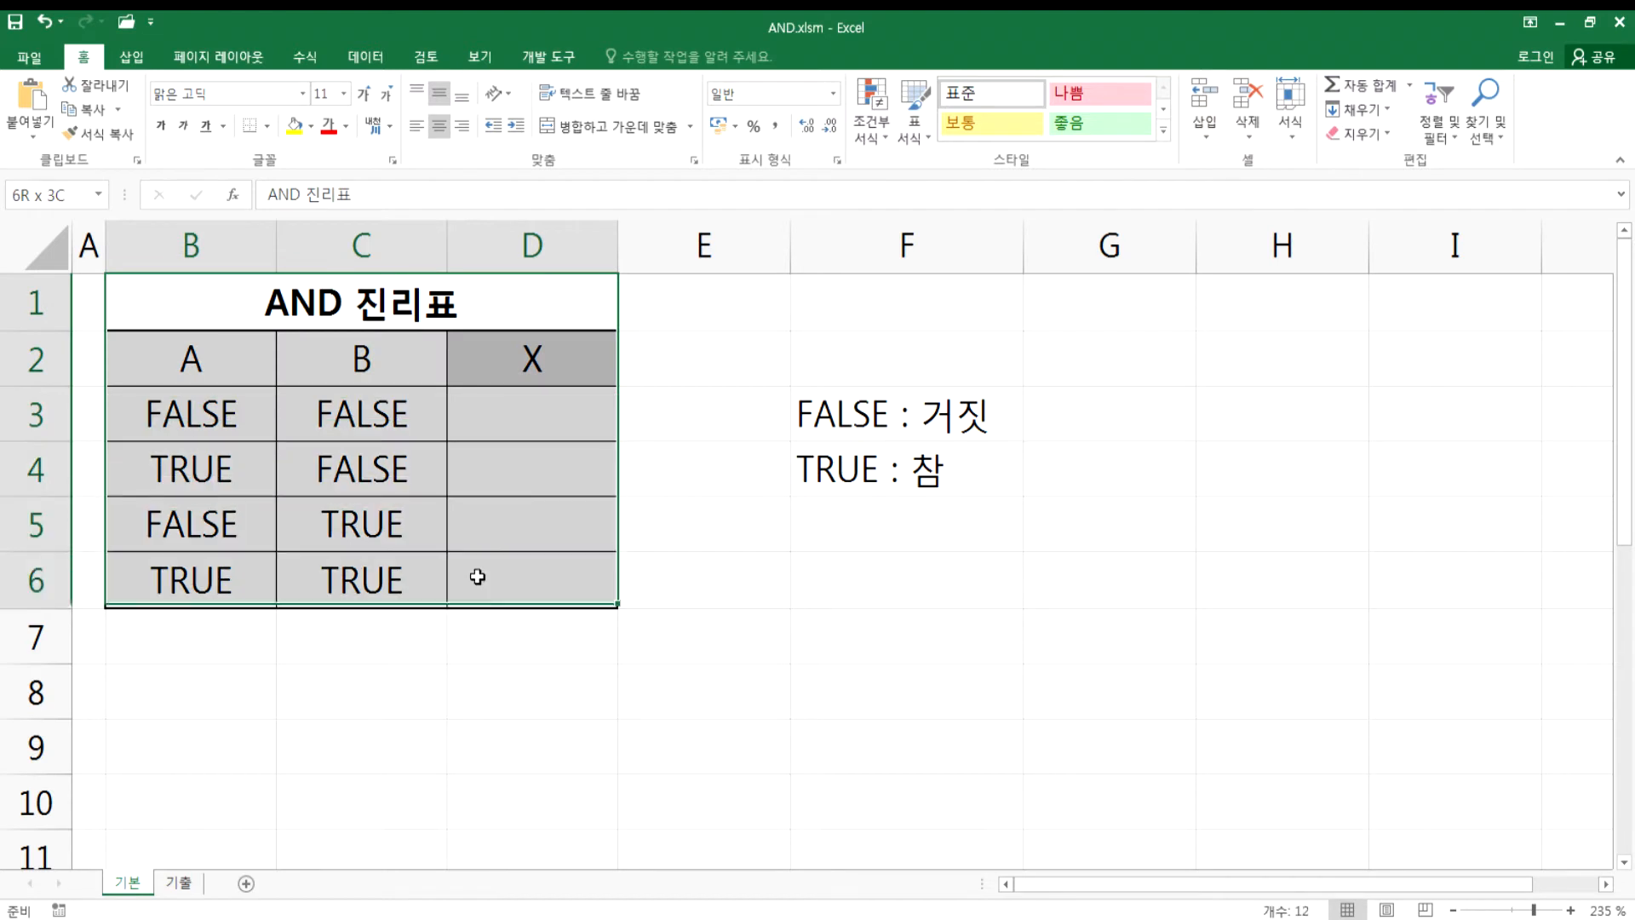
pyautogui.hotkey('ctrl', 'c')
pyautogui.click(156, 694)
pyautogui.hotkey('ctrl', 'v')
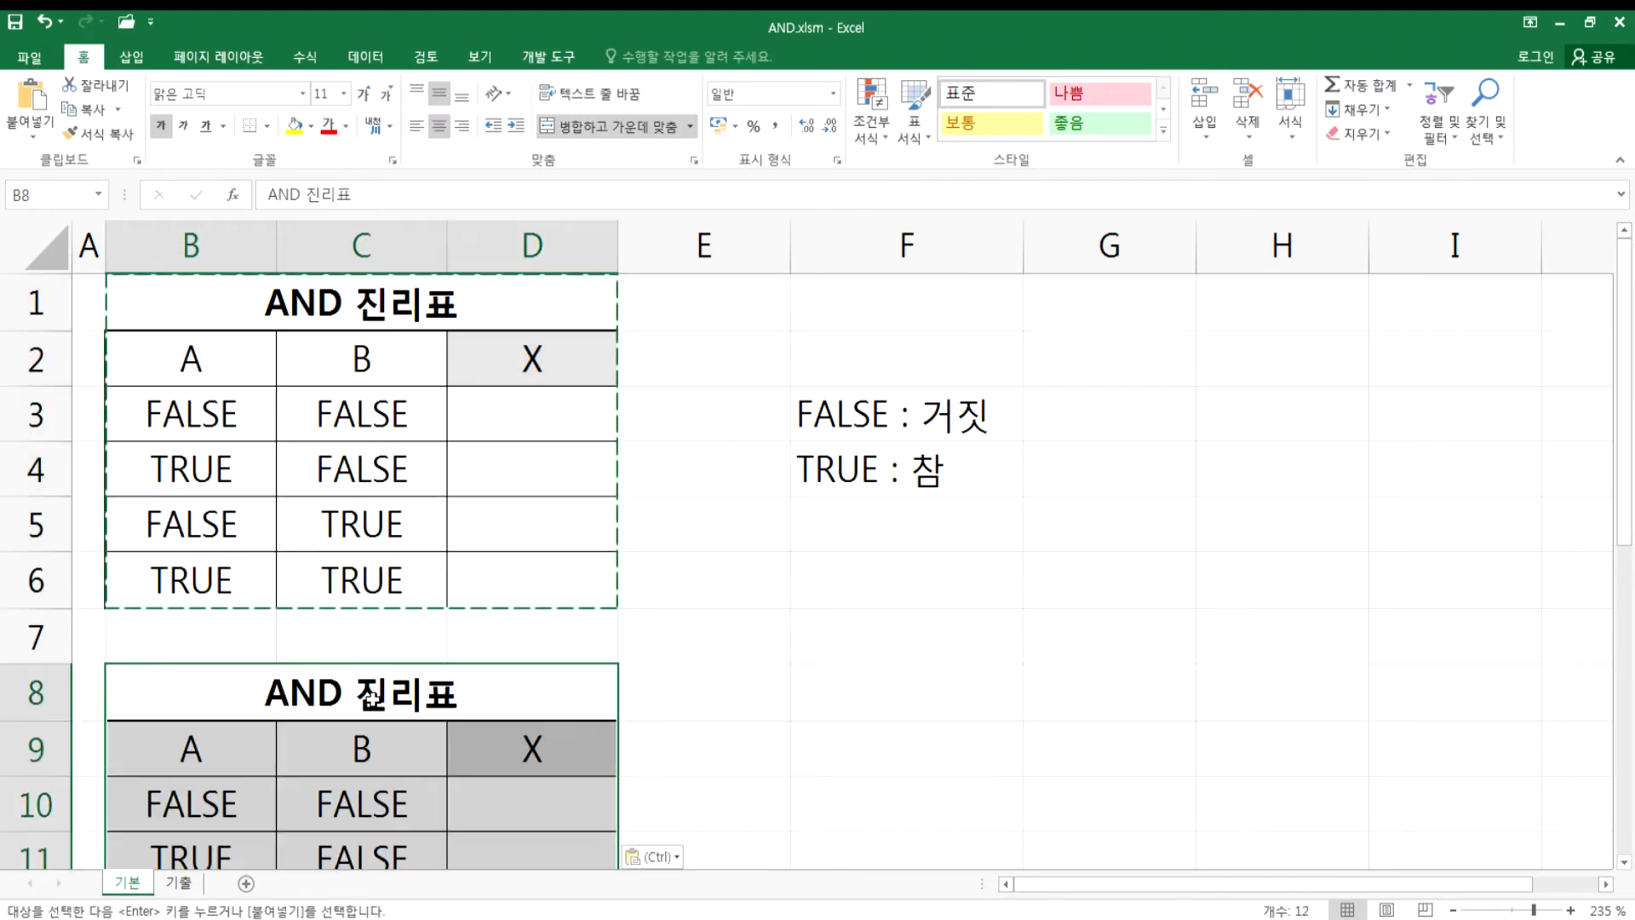
pyautogui.press('Escape')
pyautogui.click(366, 694)
pyautogui.press('F2')
pyautogui.press('Left')
pyautogui.press('Left')
pyautogui.press('Left')
pyautogui.press('Left')
pyautogui.press('Left')
pyautogui.press('Left')
pyautogui.press('Left')
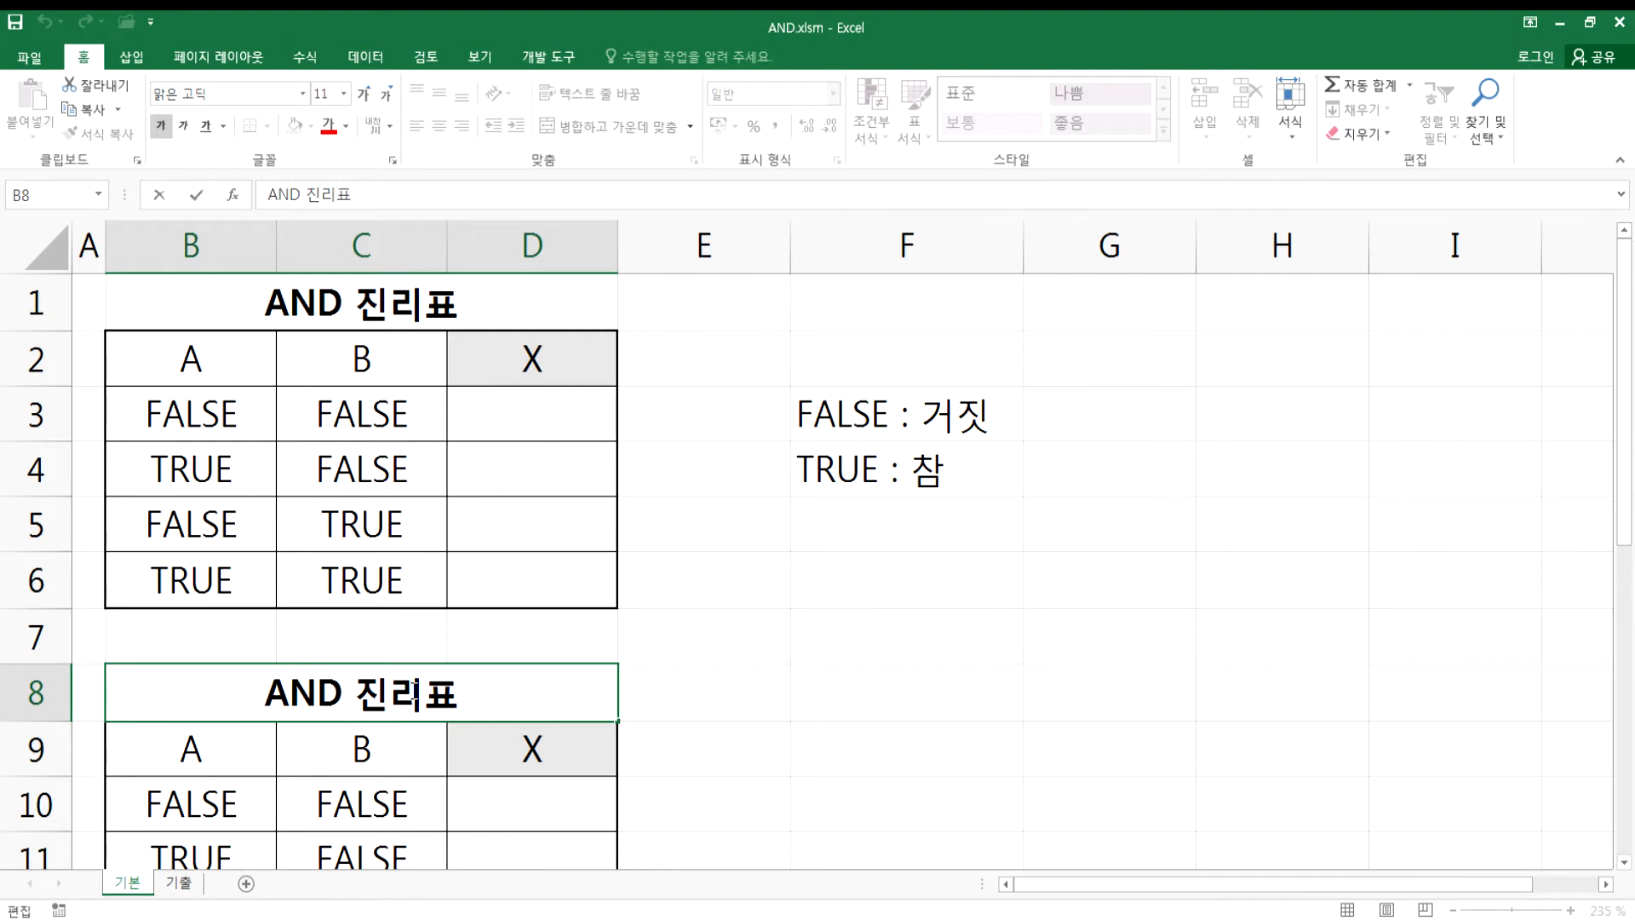
pyautogui.write('OR')
pyautogui.press('Delete')
pyautogui.press('Delete')
pyautogui.press('Delete')
pyautogui.press('Return')
# - Fill the OR table's X column D10:D13 with 거짓, 참, 참, 참
pyautogui.scroll(-1, 484, 652)
pyautogui.scroll(1, 485, 651)
pyautogui.scroll(-2, 500, 643)
pyautogui.moveTo(171, 465); pyautogui.dragTo(368, 471)
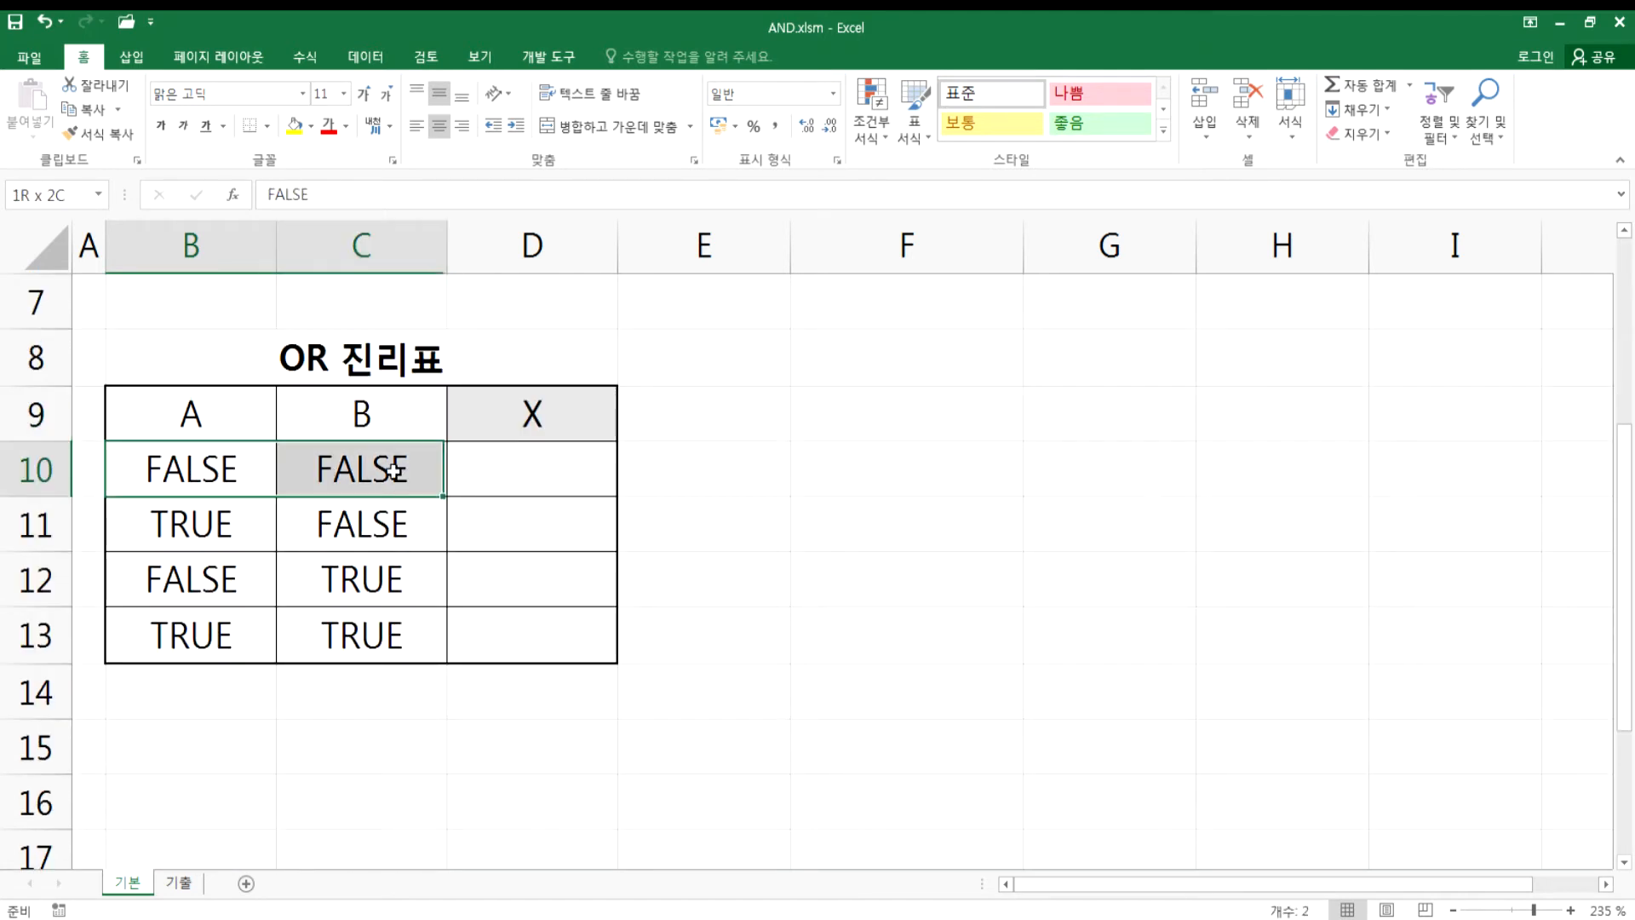
pyautogui.click(579, 465)
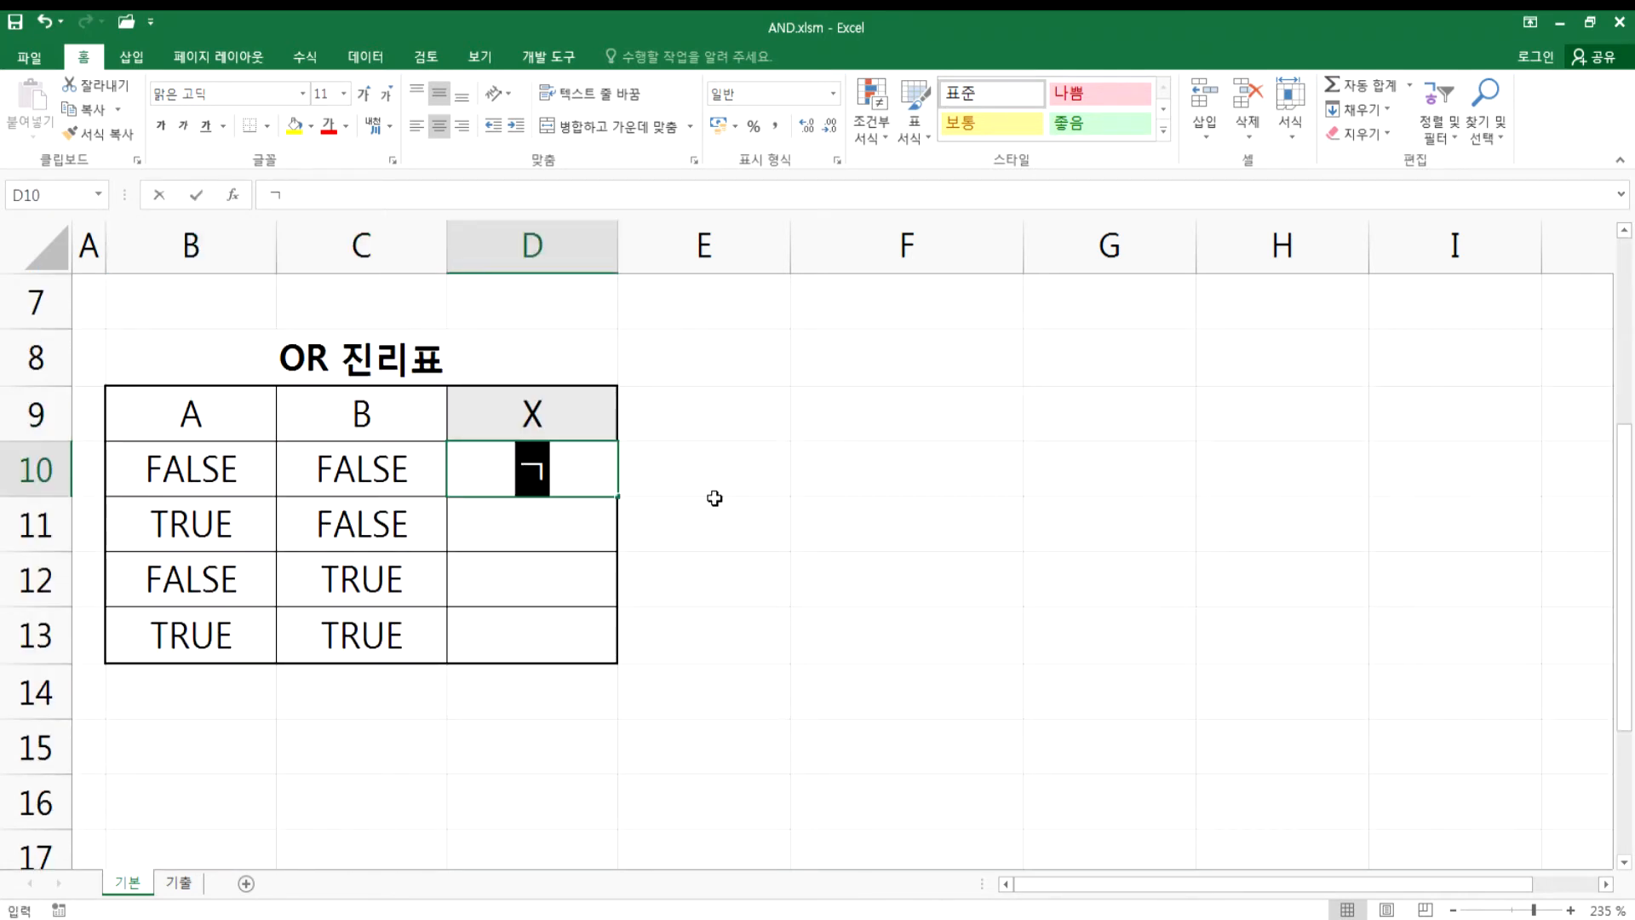
pyautogui.write('거짓')
pyautogui.press('Return')
pyautogui.write('차')
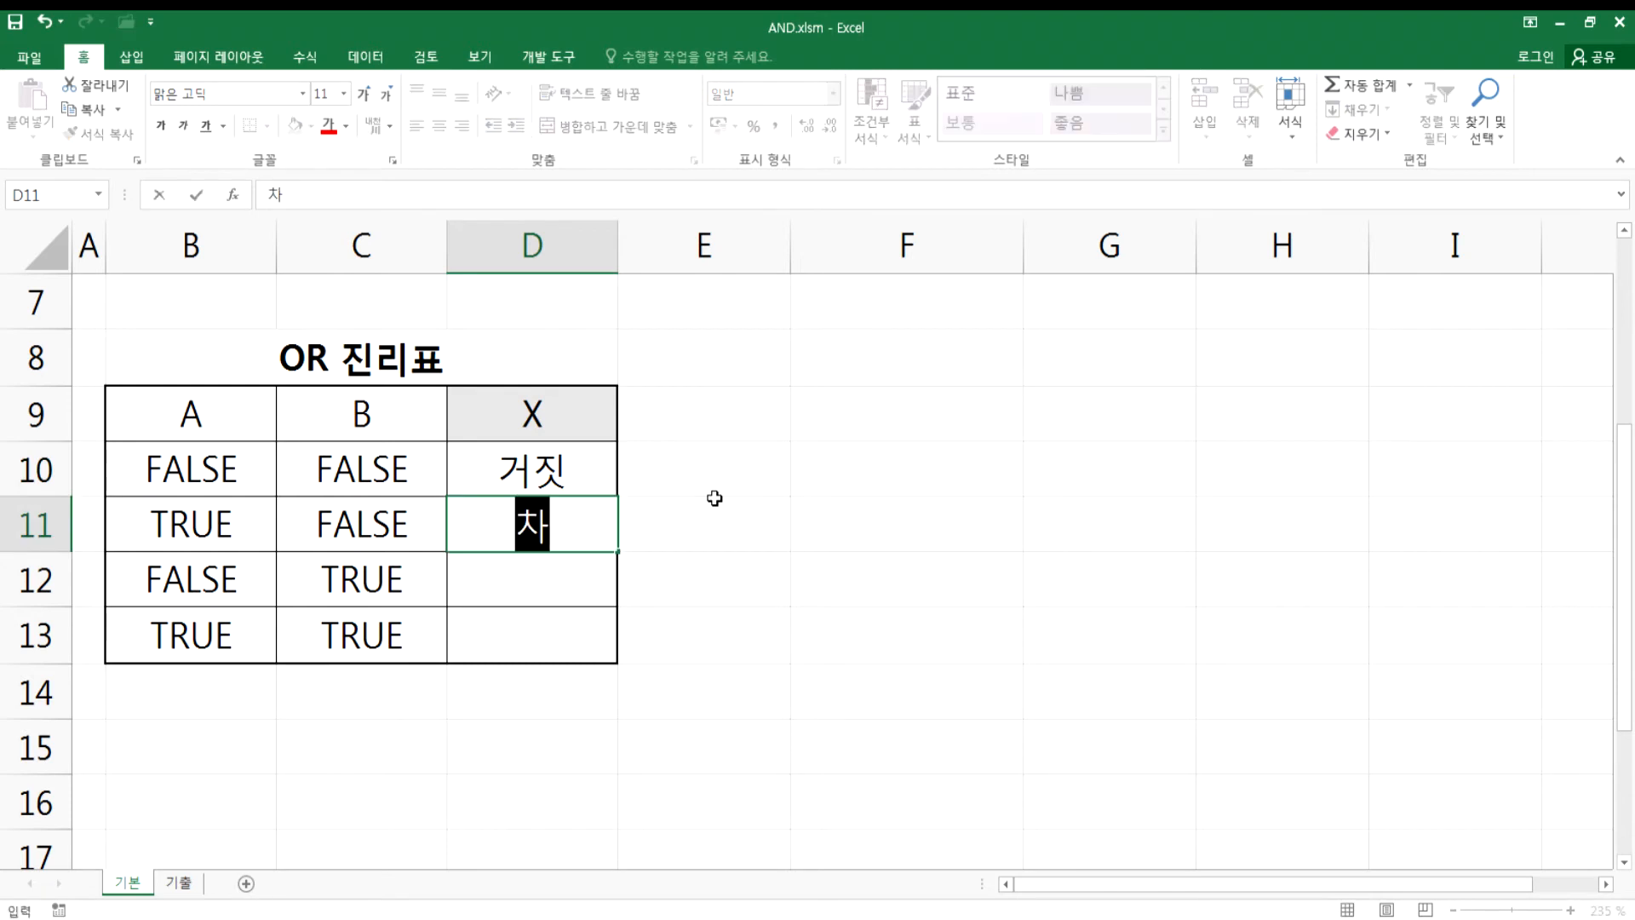
pyautogui.write('ㅁ')
pyautogui.press('Return')
pyautogui.write('참')
pyautogui.press('Return')
pyautogui.write('참')
pyautogui.press('Return')
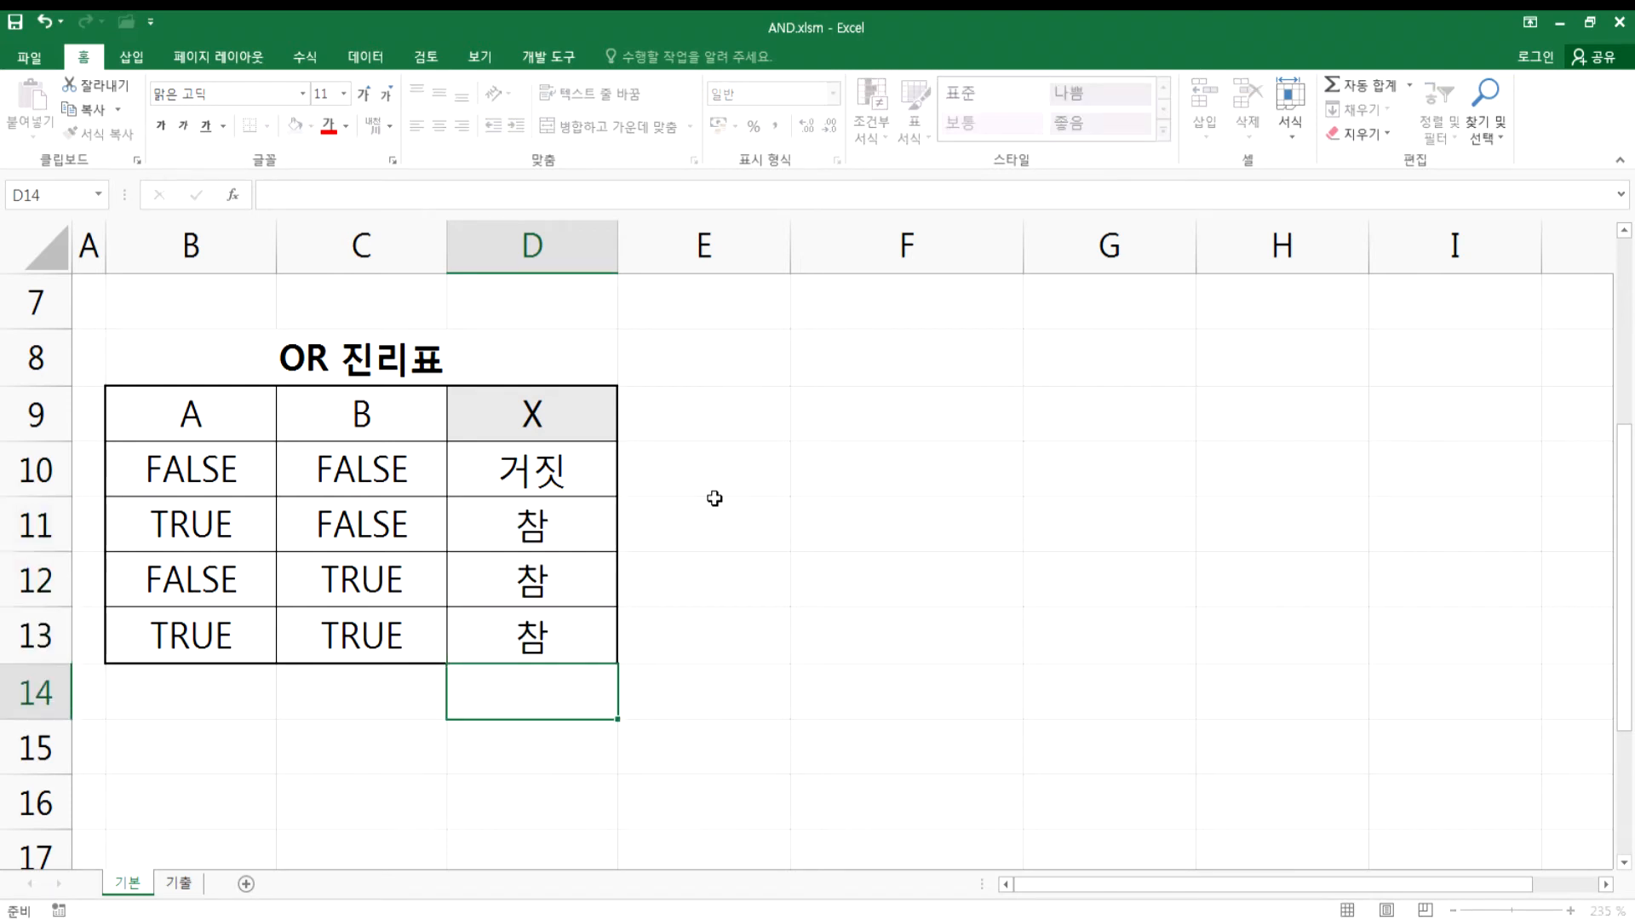
# - Enter 참 in D6 for the TRUE, TRUE row of the AND table
pyautogui.scroll(2, 715, 499)
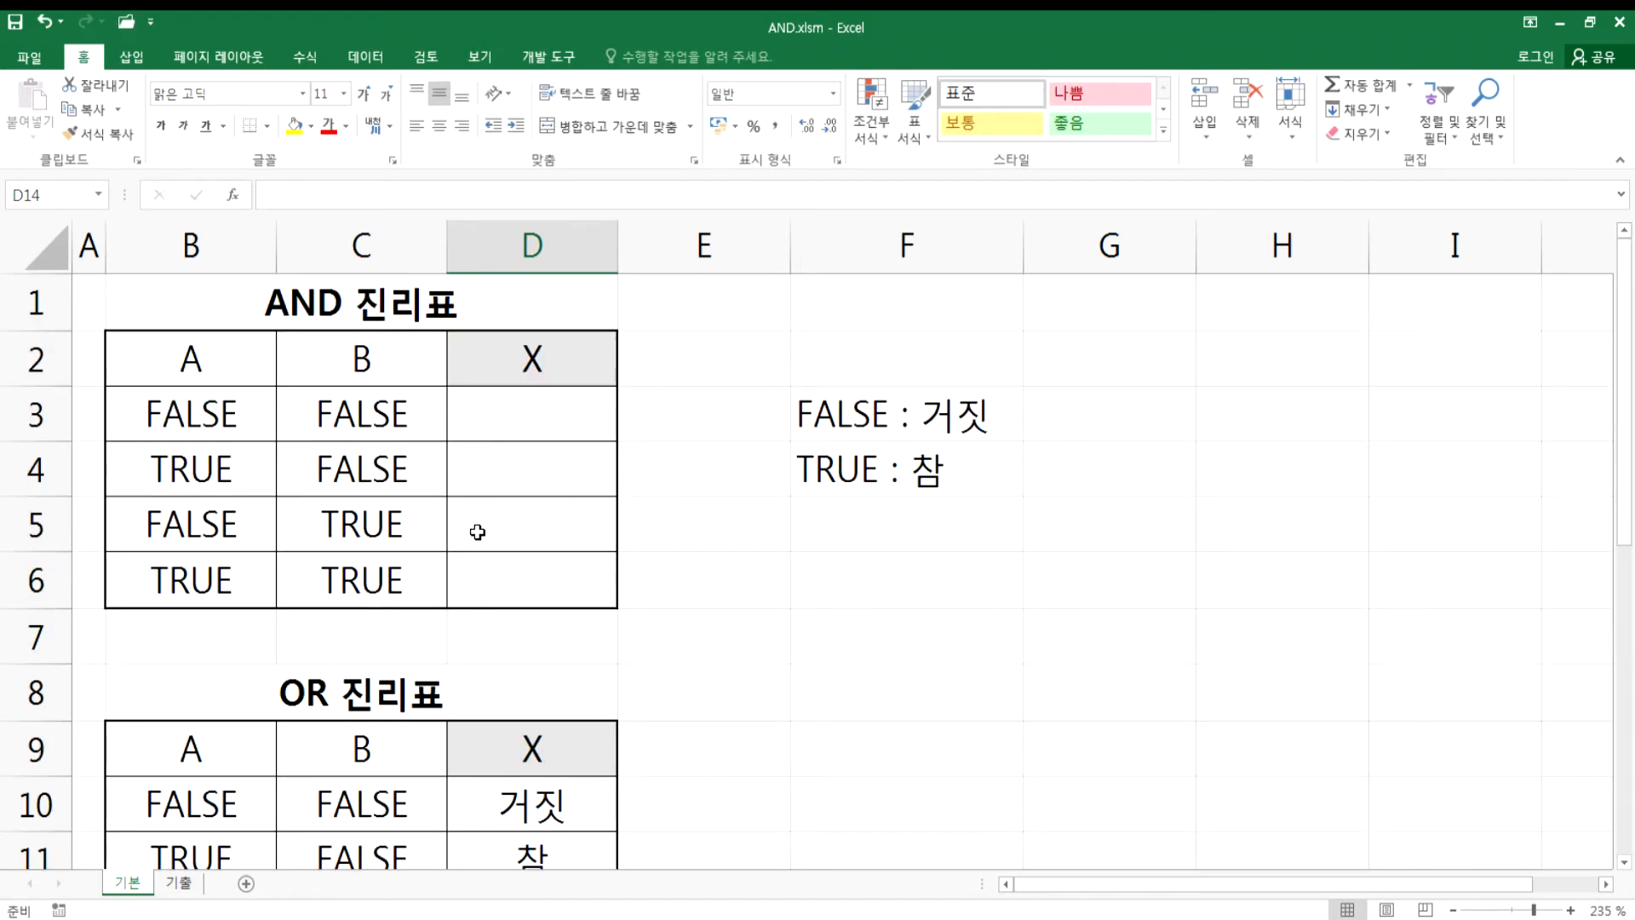
pyautogui.click(519, 579)
pyautogui.write('참')
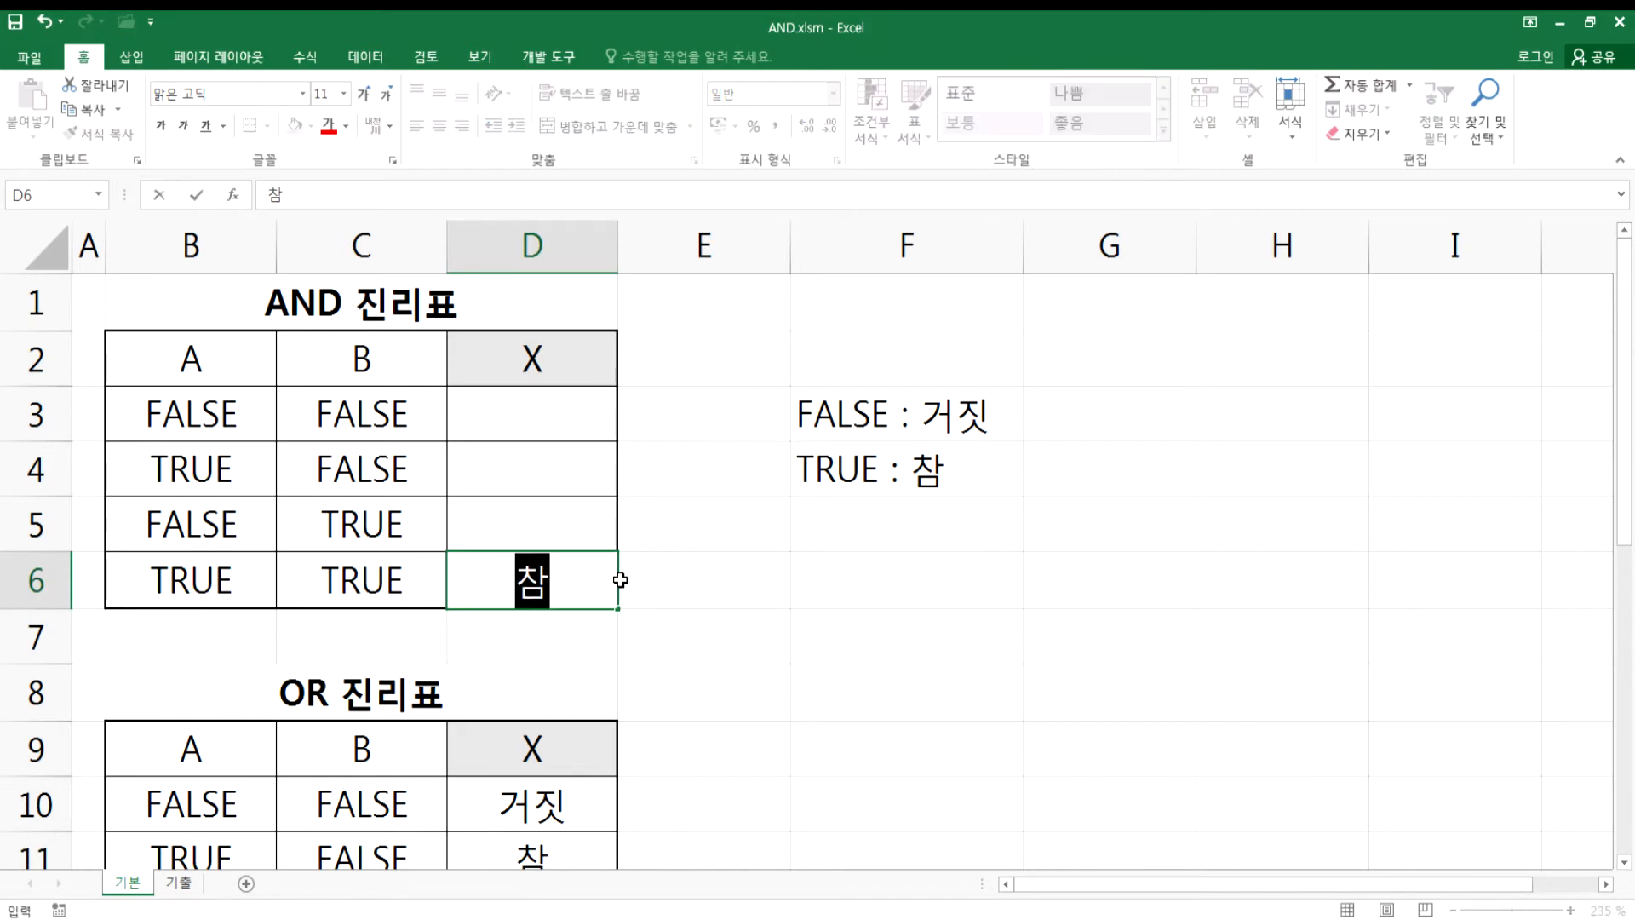
pyautogui.press('Up')
# - Enter 거짓 in D3, D4 and D5 of the AND table's X column
pyautogui.press('Left')
pyautogui.press('Left')
pyautogui.press('Up')
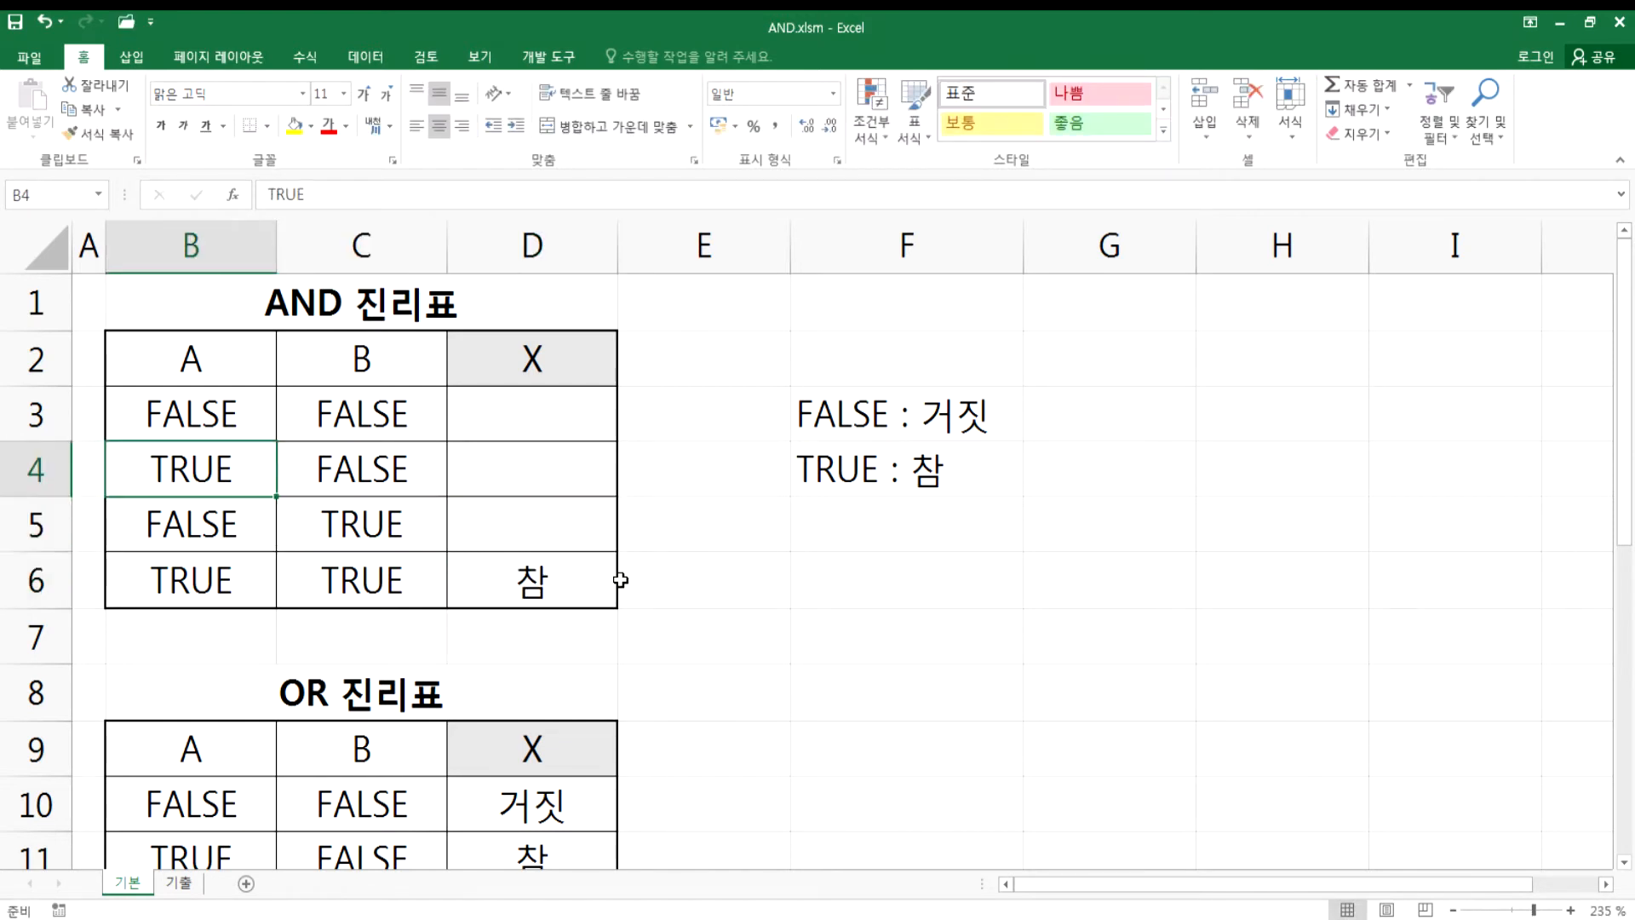
pyautogui.press('Up')
pyautogui.press('Right')
pyautogui.press('Right')
pyautogui.write('거짓')
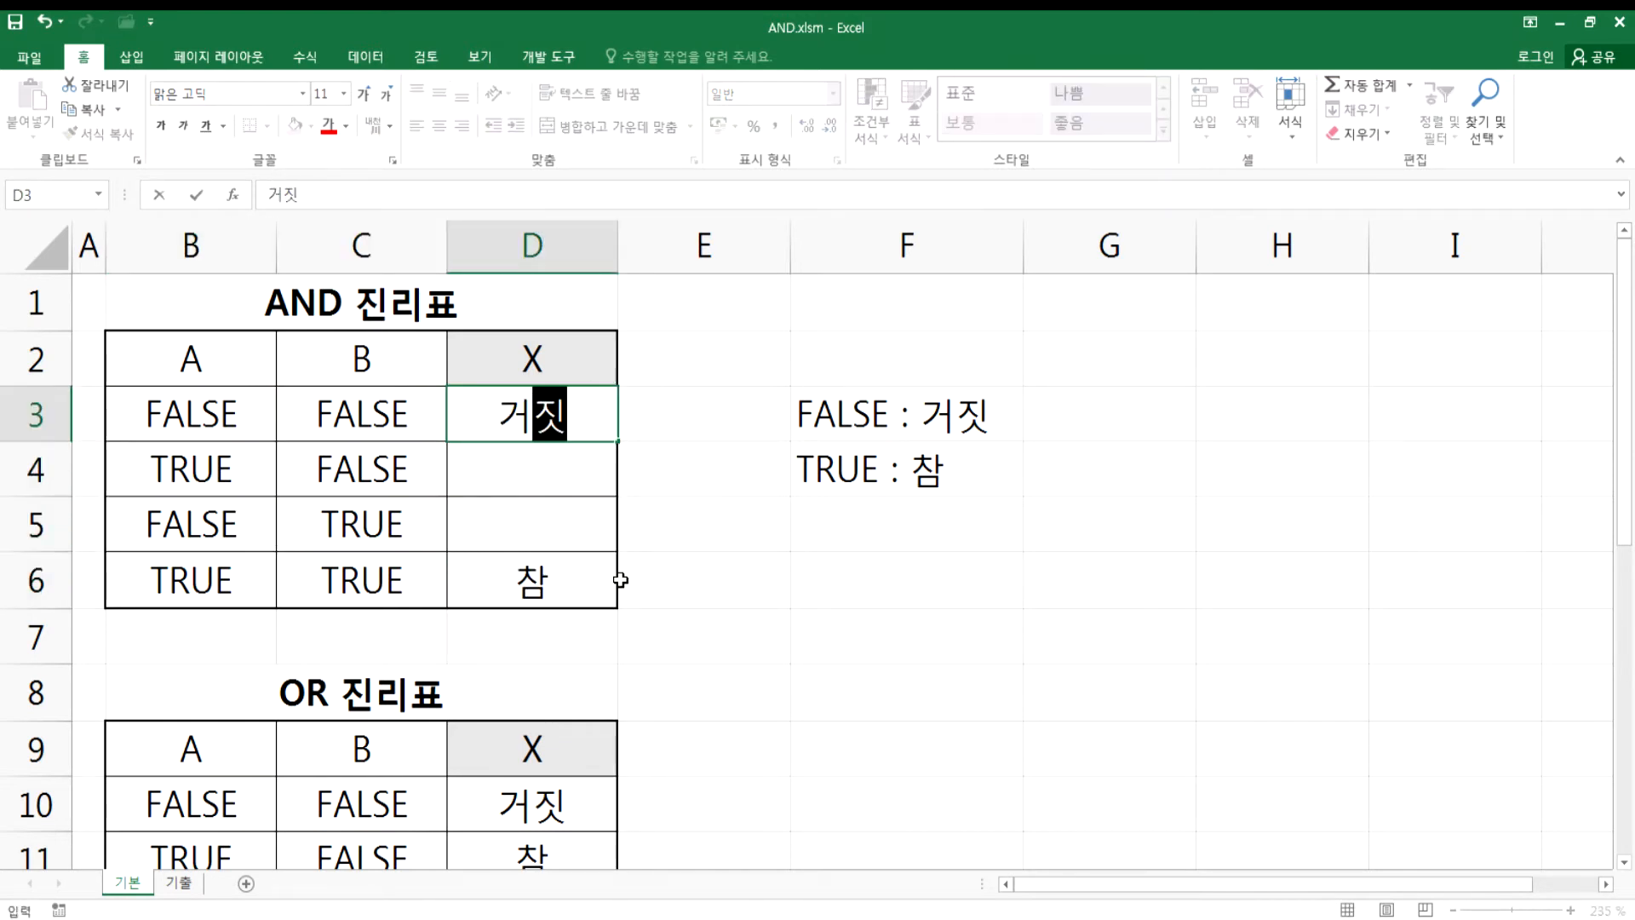
pyautogui.press('Return')
pyautogui.write('거짓')
pyautogui.press('Return')
pyautogui.write('거짓')
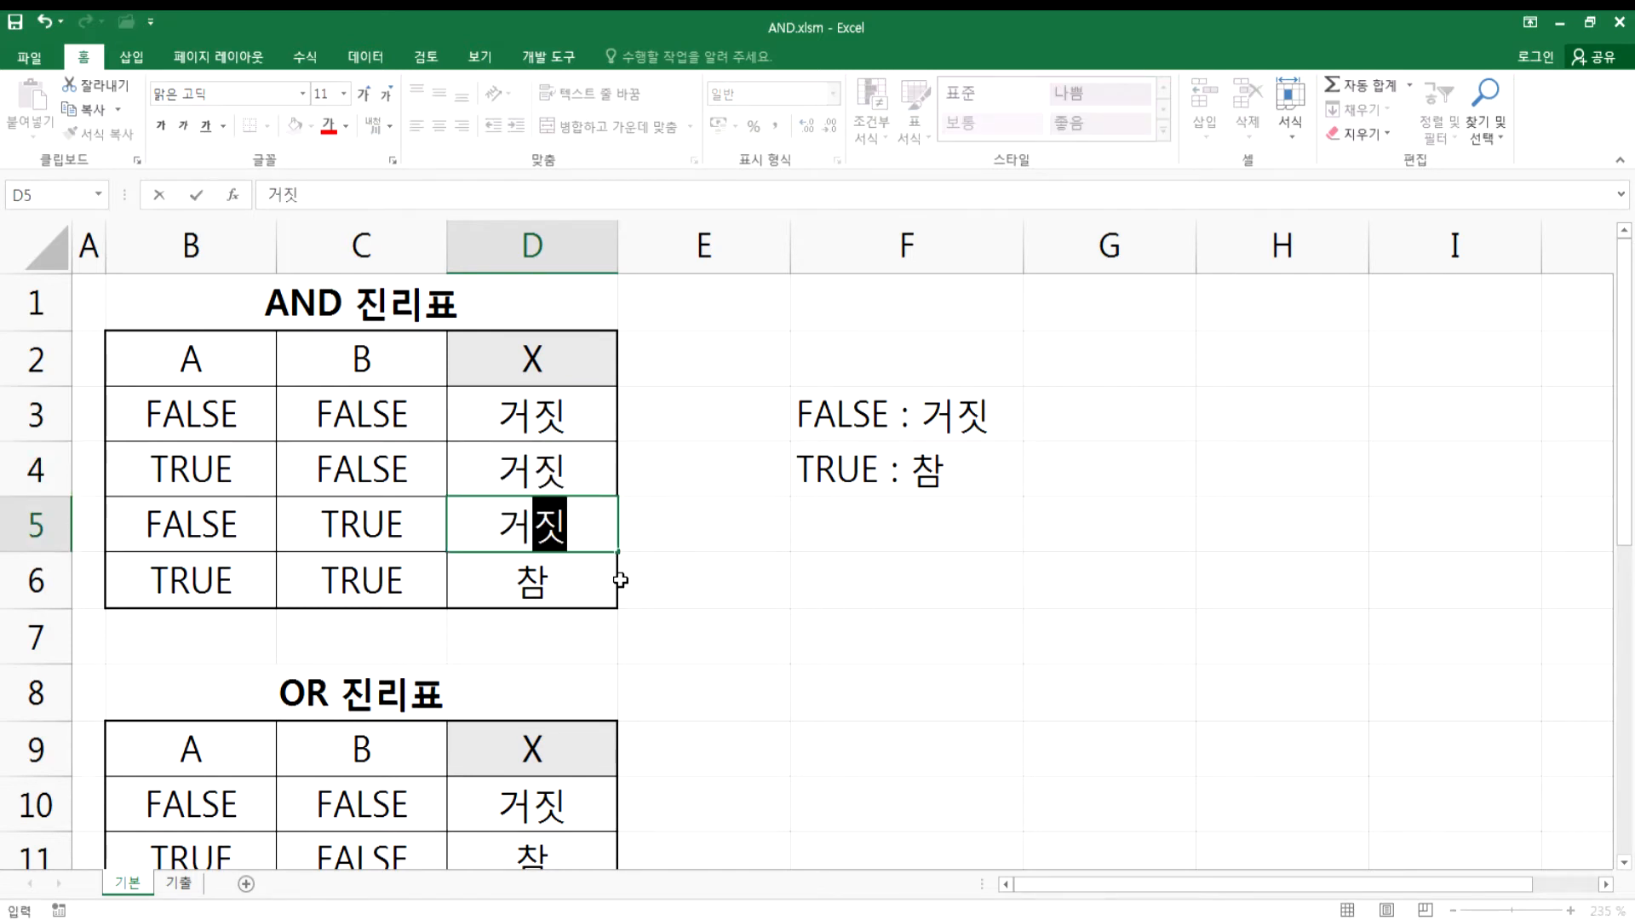
pyautogui.press('Return')
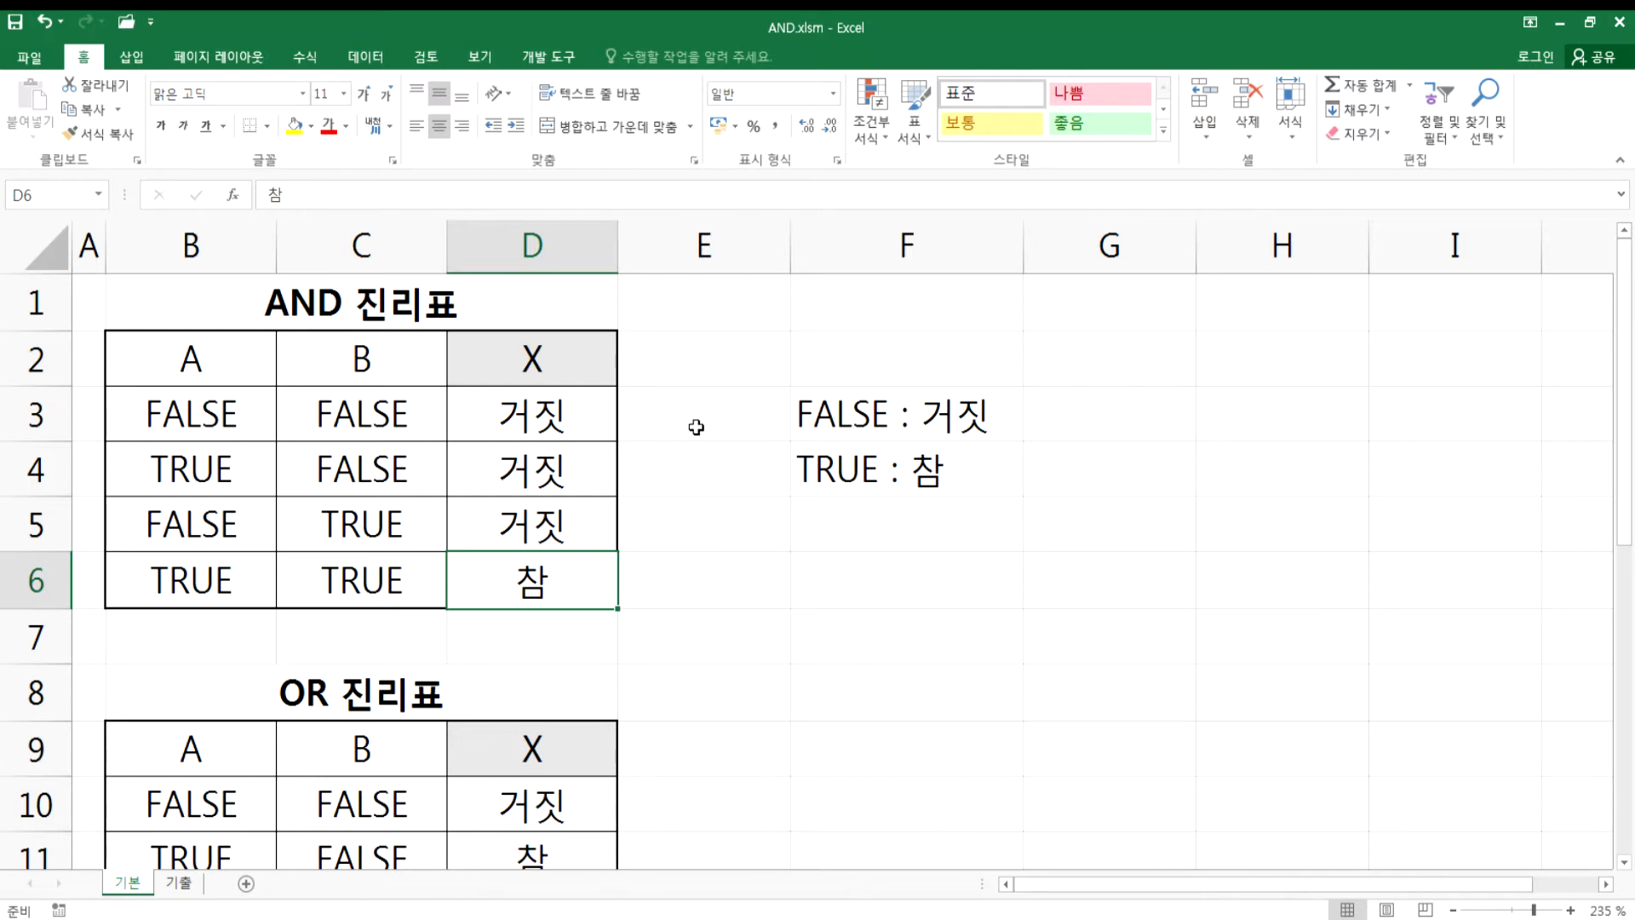
# - Enter =AND(B3:C3) in E3 for the first row's AND result
pyautogui.click(715, 407)
pyautogui.write('=ADN')
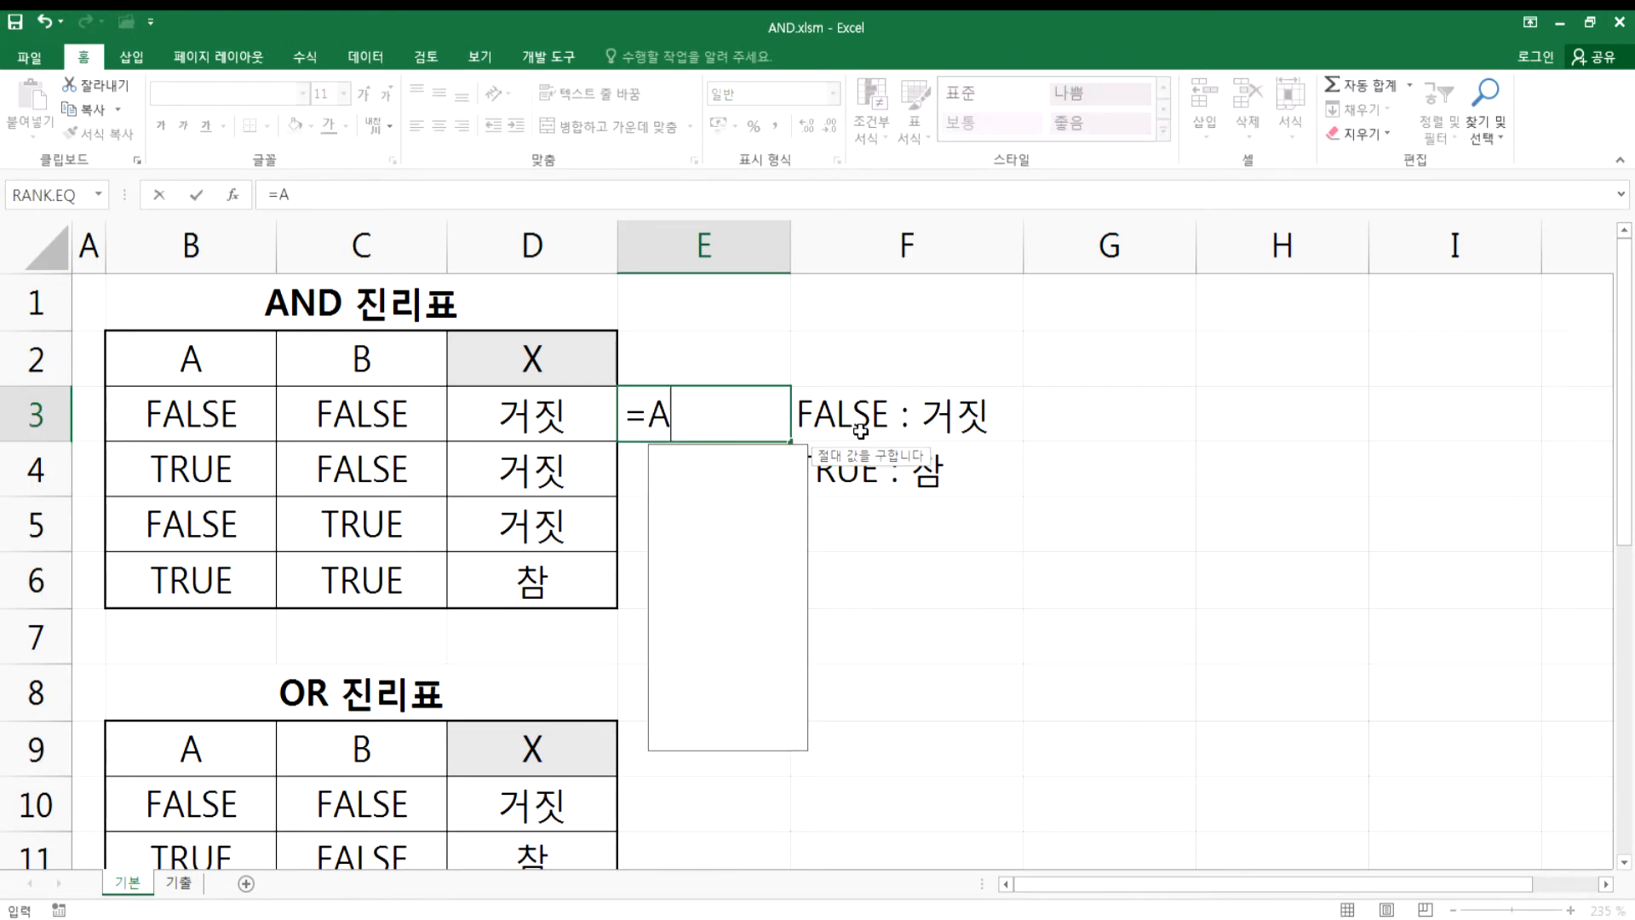
pyautogui.press('BackSpace')
pyautogui.press('BackSpace')
pyautogui.write('ND(')
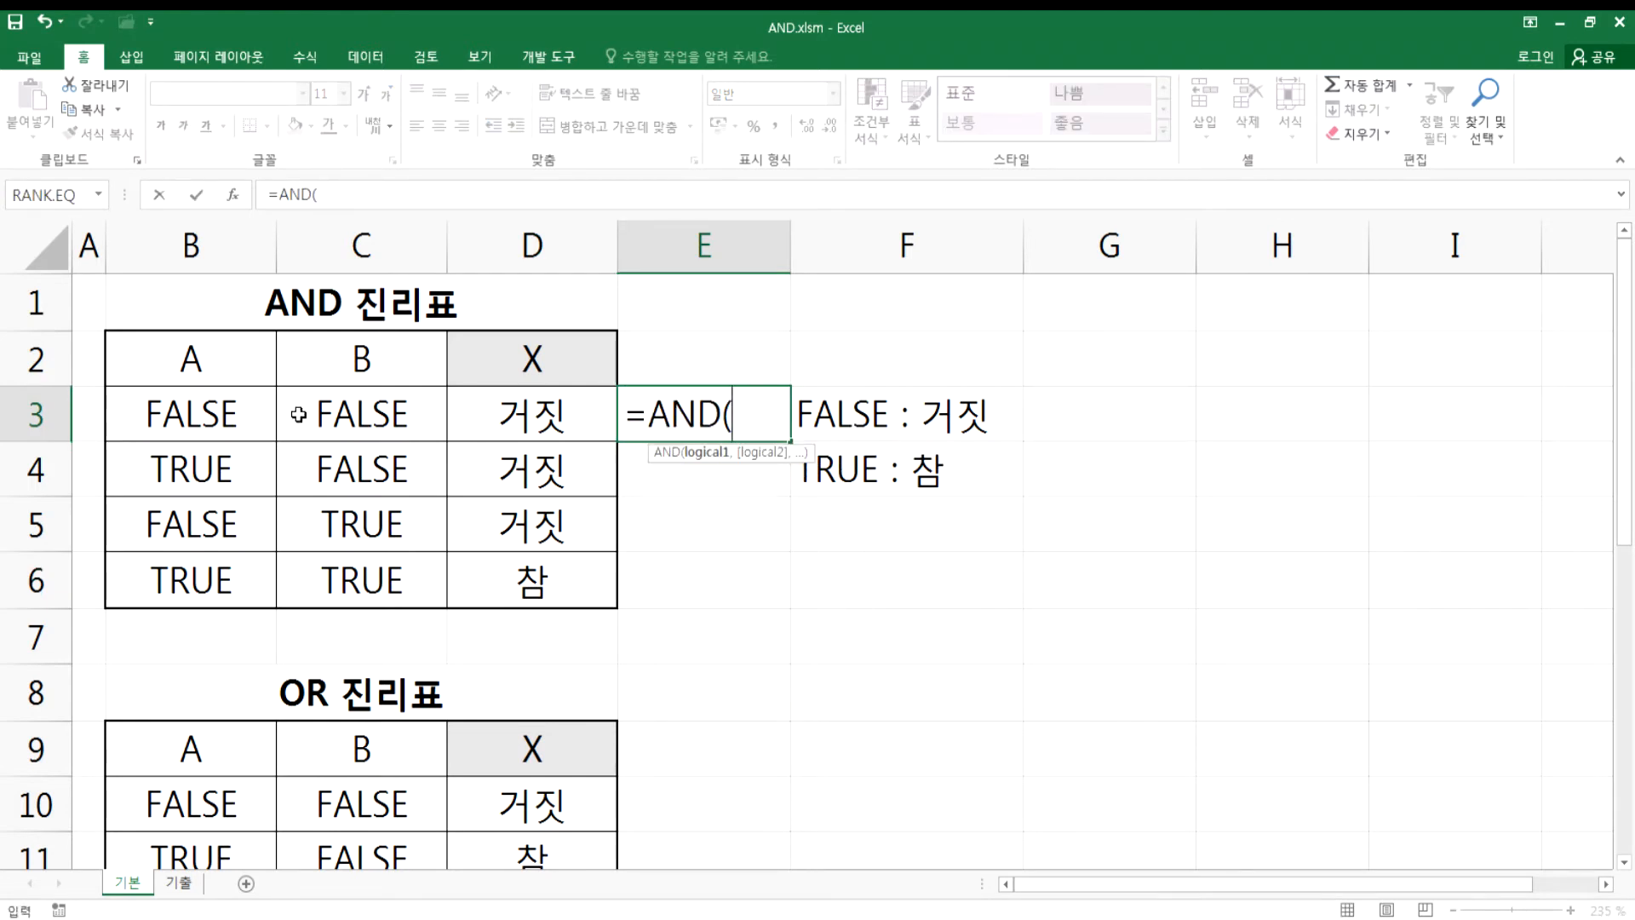
pyautogui.click(210, 411)
pyautogui.write(',')
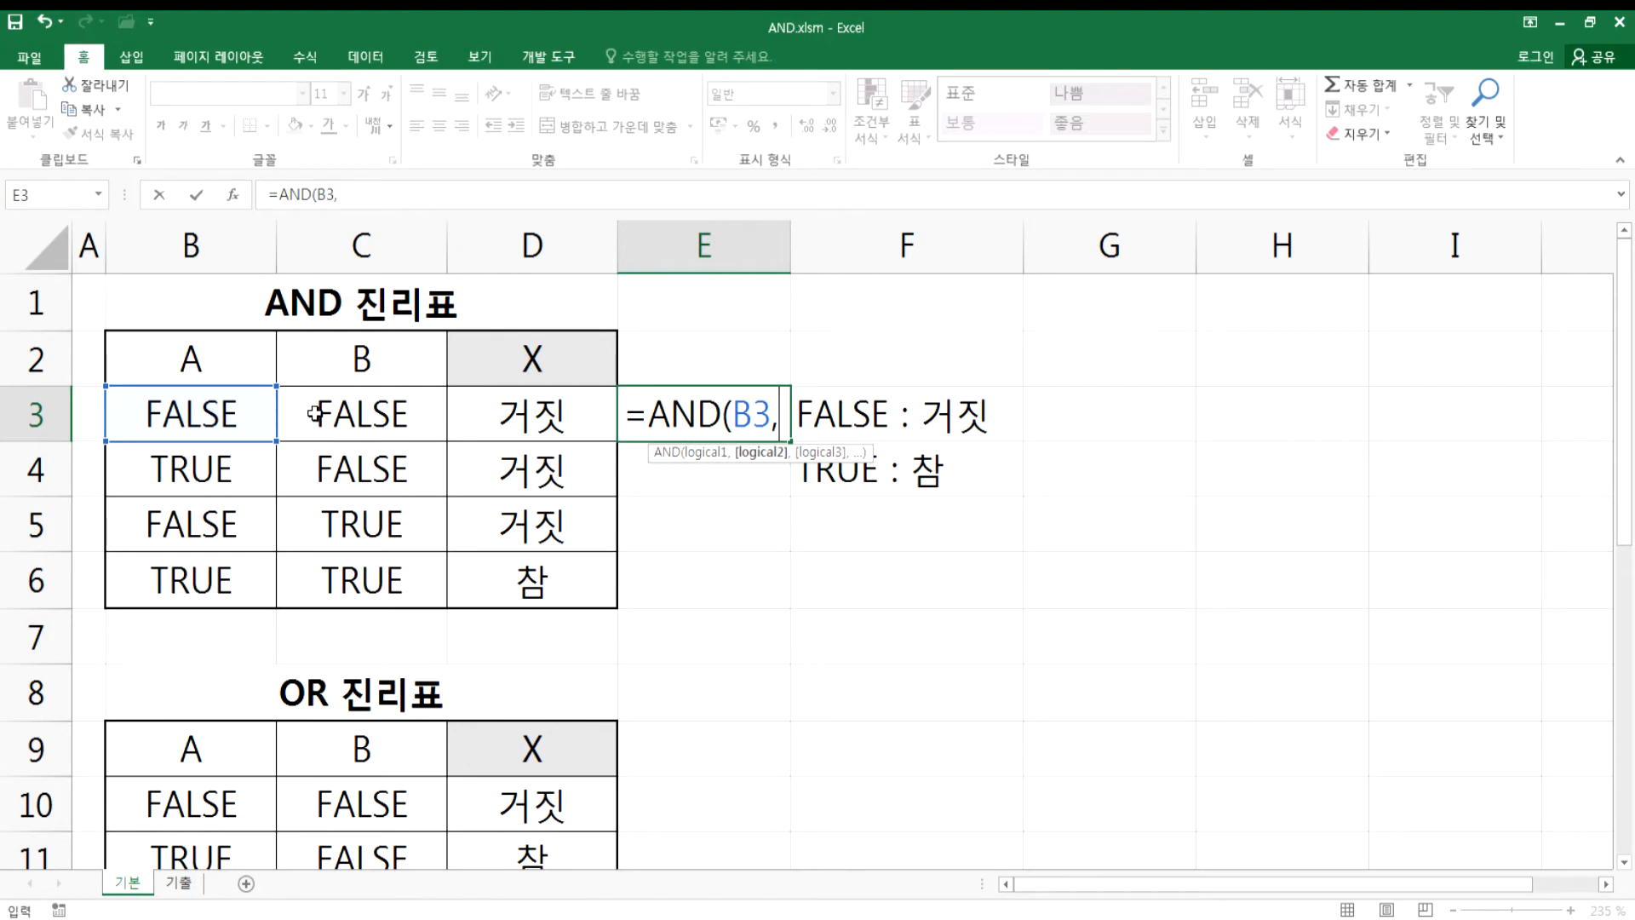
pyautogui.click(319, 411)
pyautogui.keyDown('shift'); pyautogui.click(213, 414); pyautogui.keyUp('shift')
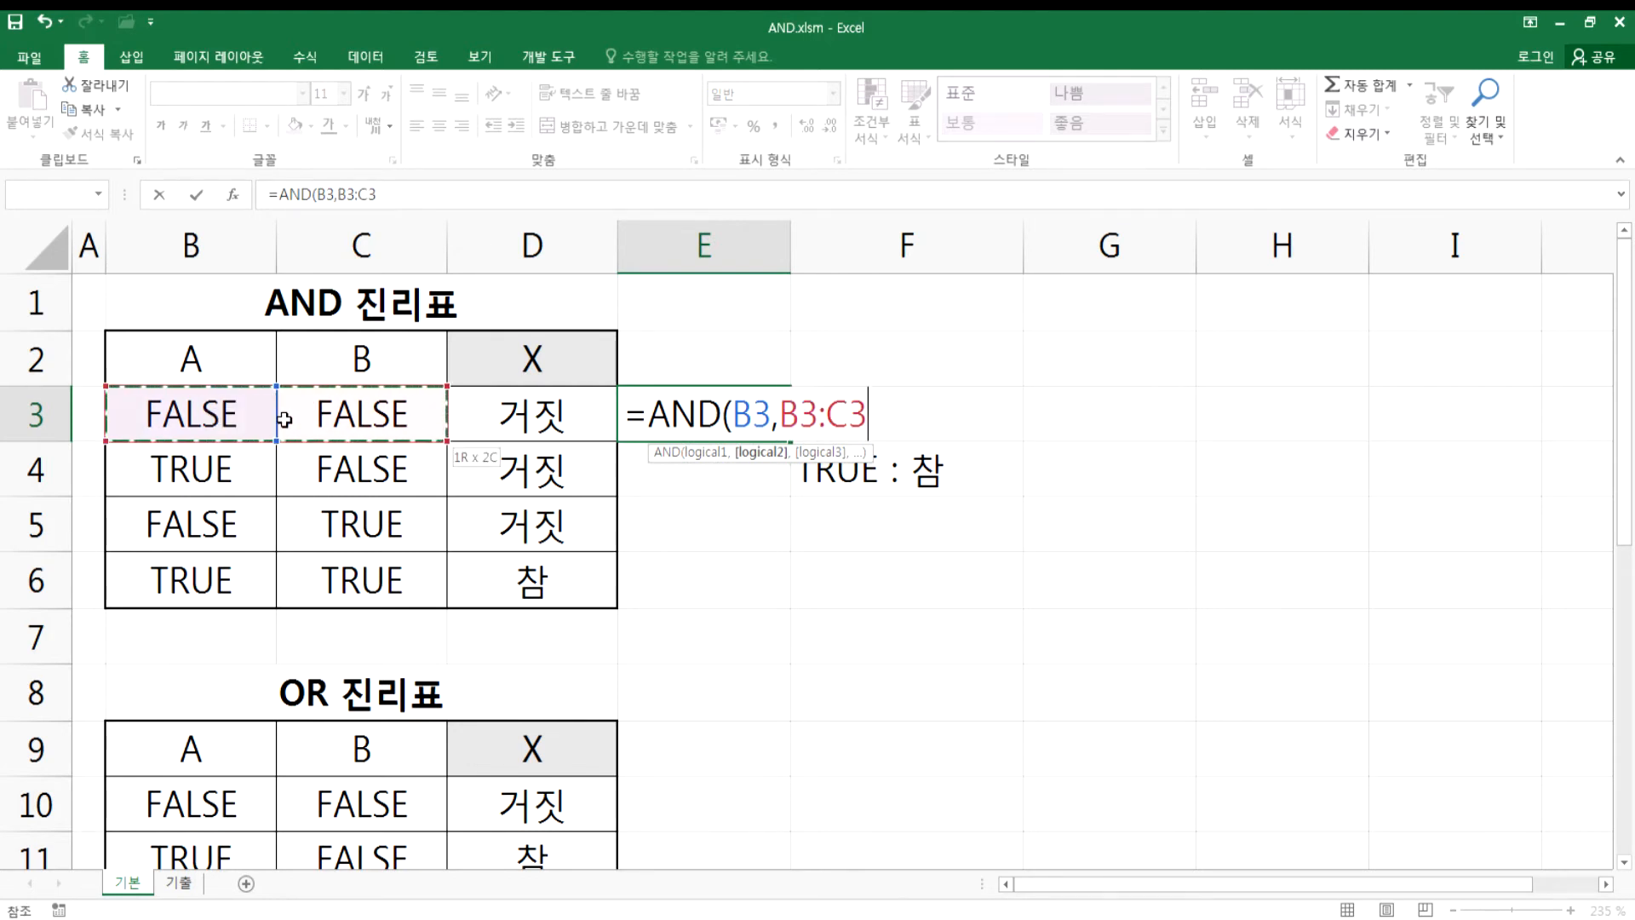
pyautogui.moveTo(234, 422); pyautogui.dragTo(357, 422)
pyautogui.moveTo(734, 413); pyautogui.dragTo(866, 413)
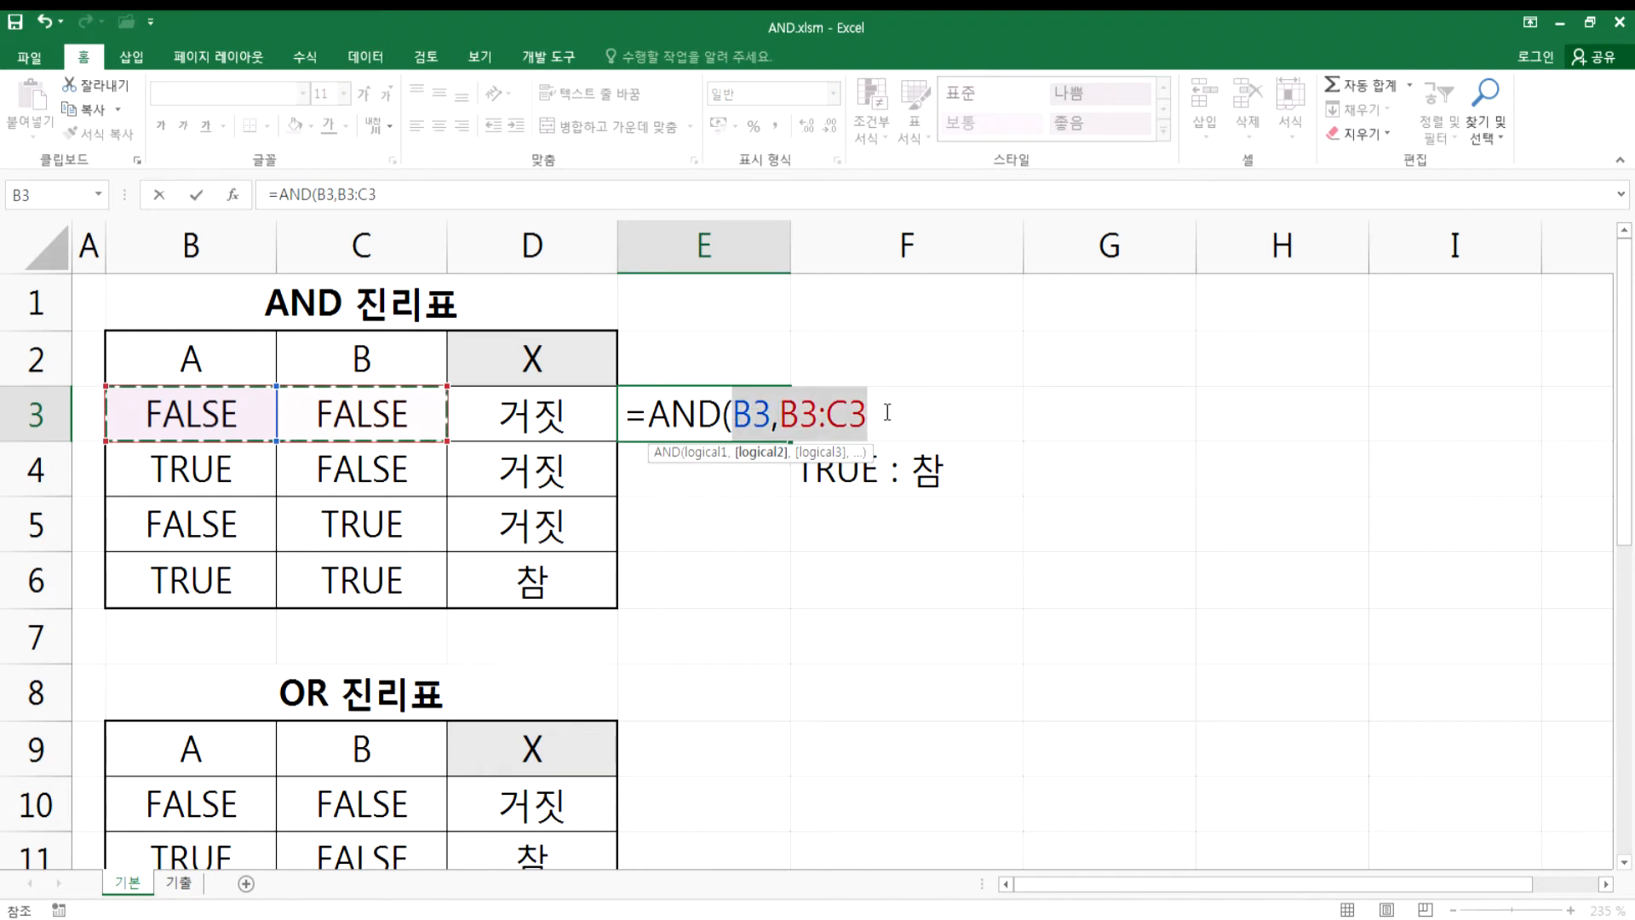
pyautogui.press('BackSpace')
pyautogui.moveTo(190, 418); pyautogui.dragTo(363, 411)
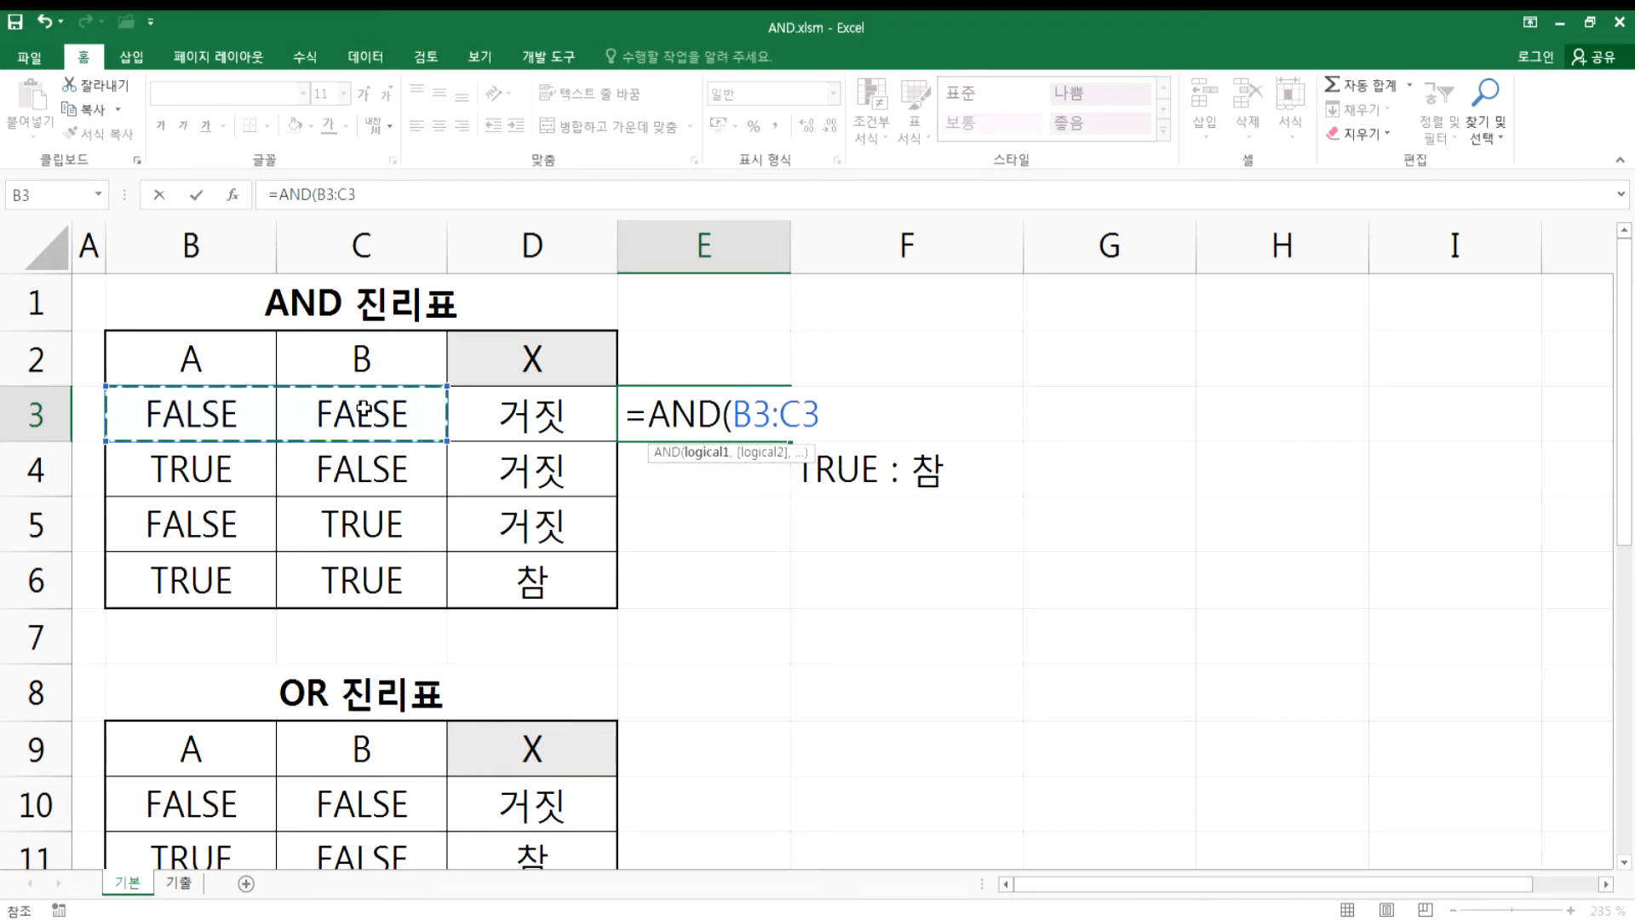
pyautogui.press('Return')
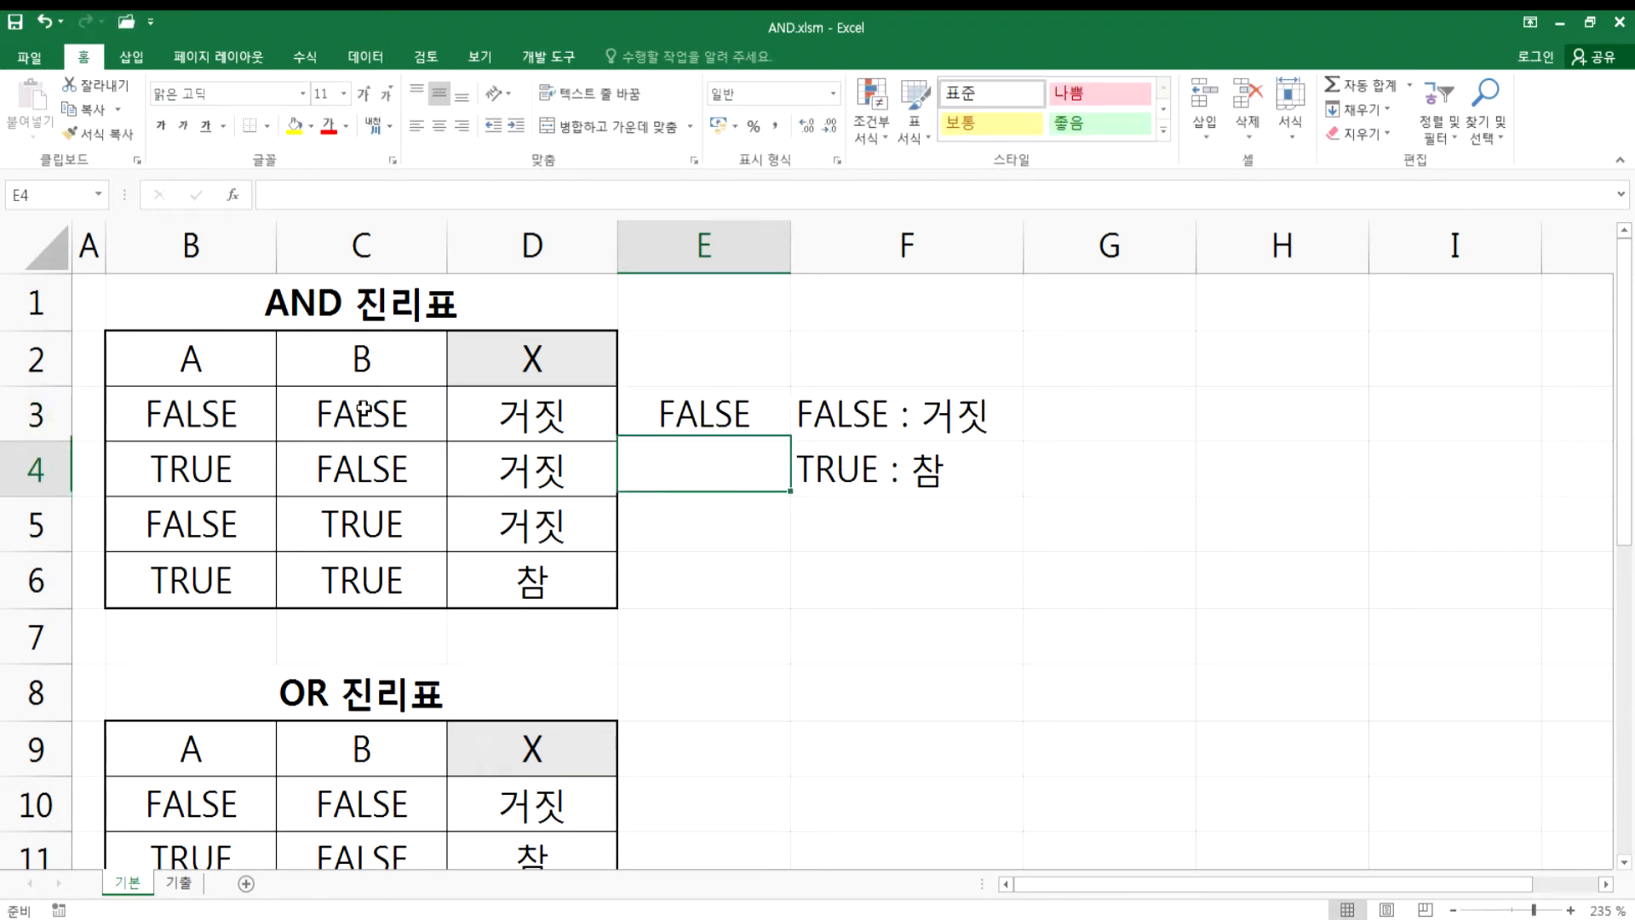
# - Fill E3's AND formula down to E6 and check the copied formula in E6
pyautogui.press('Up')
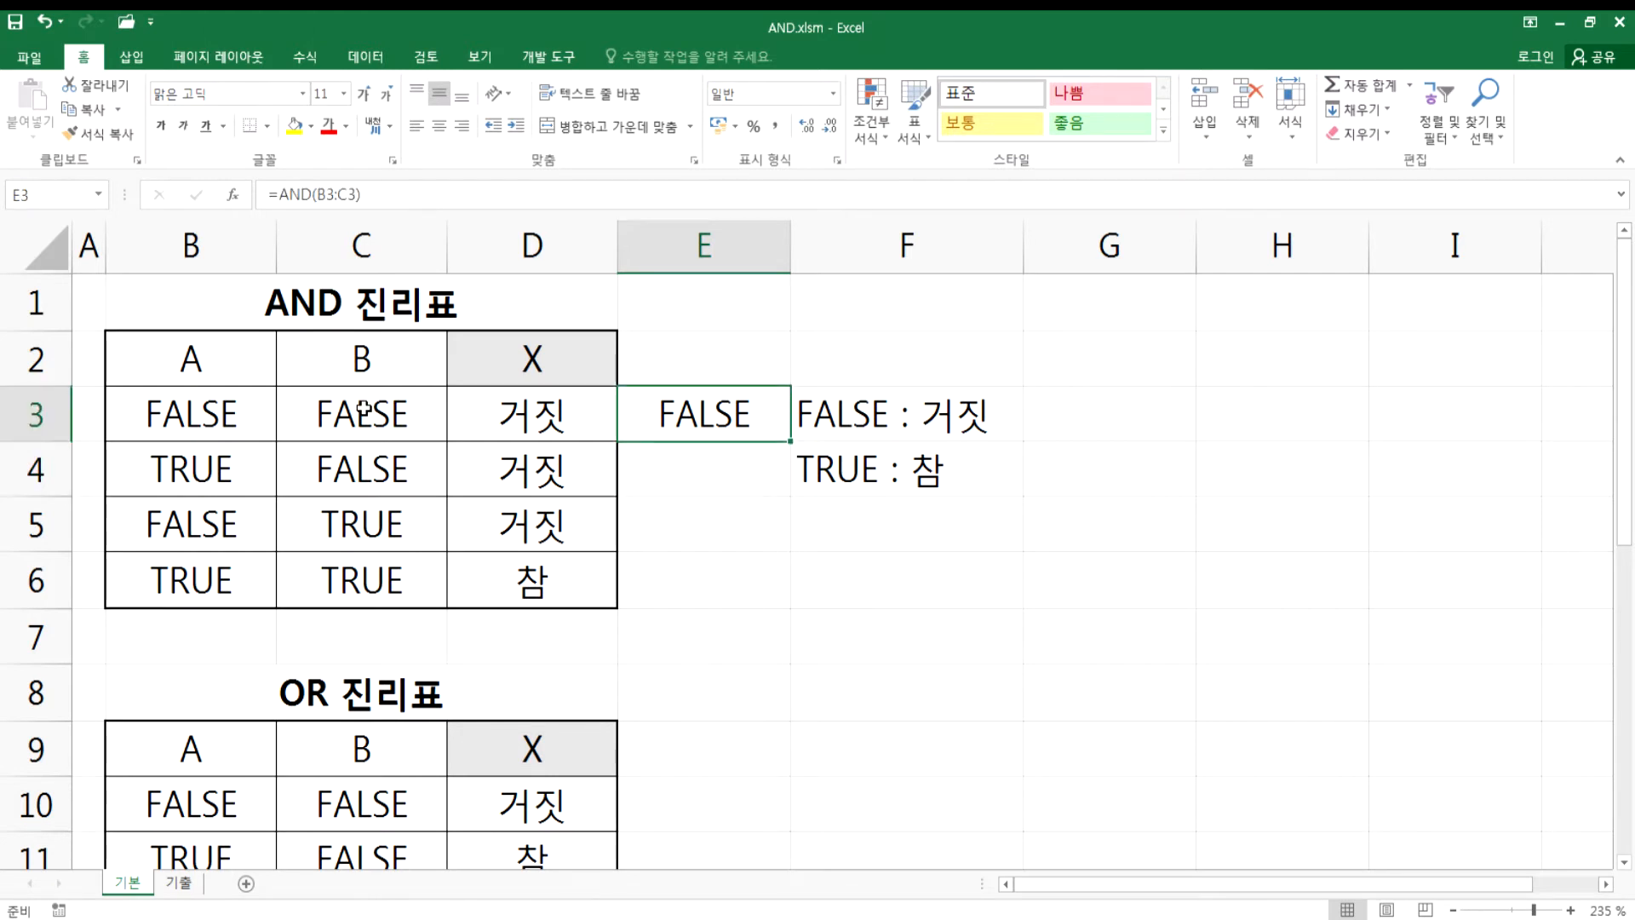
pyautogui.moveTo(791, 442); pyautogui.dragTo(778, 589)
pyautogui.click(696, 591)
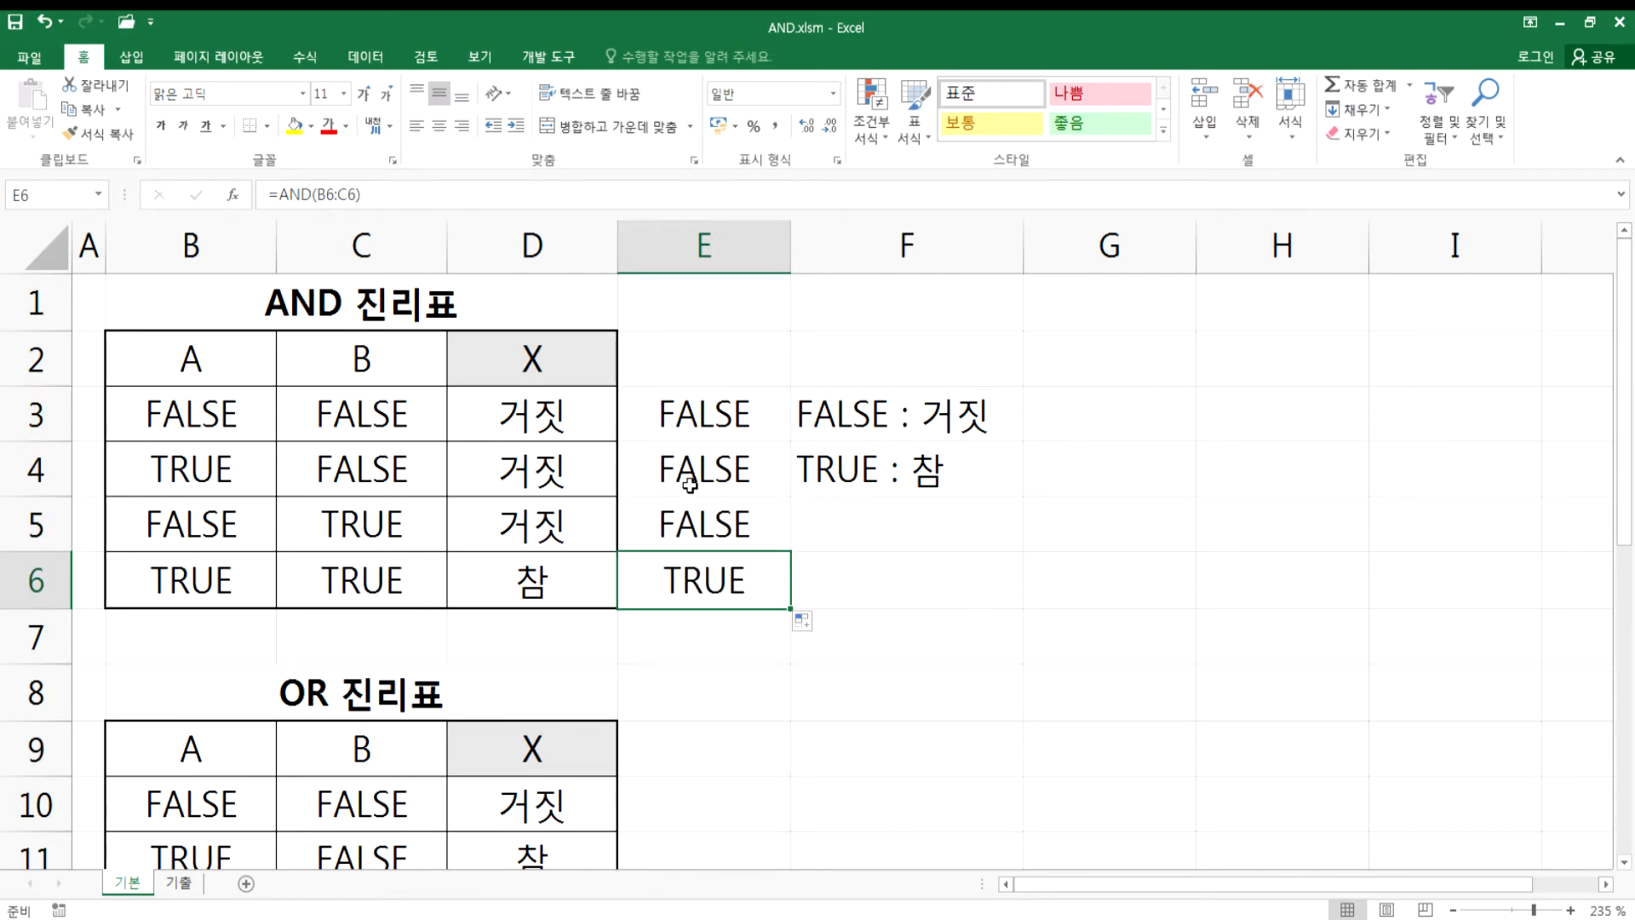
pyautogui.scroll(-1, 686, 496)
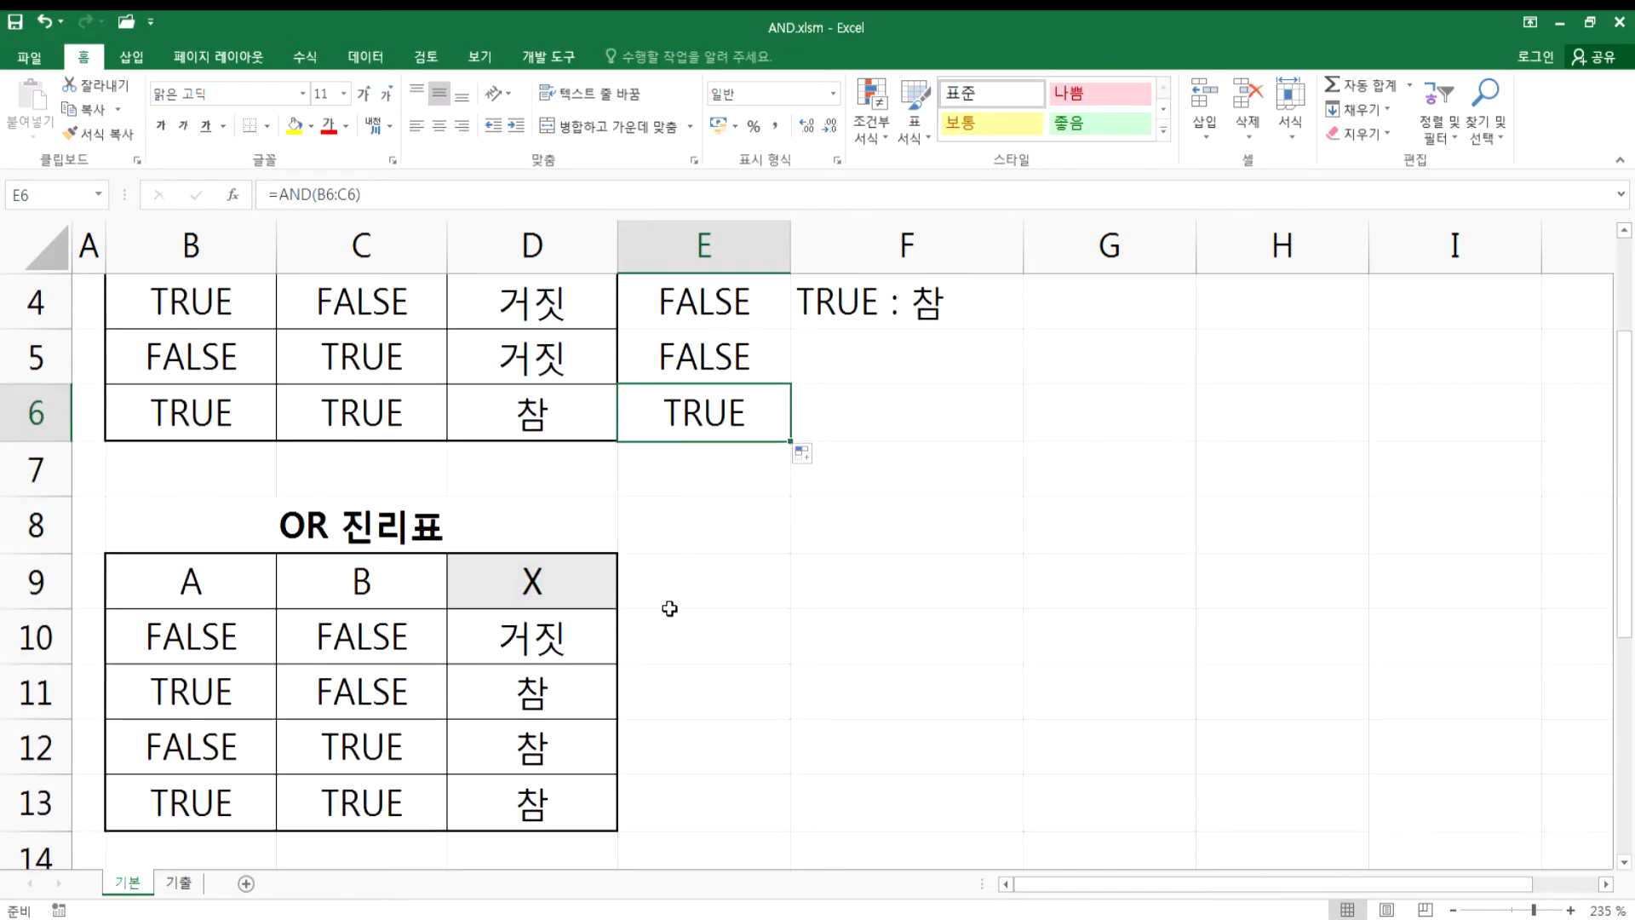
pyautogui.scroll(1, 681, 511)
pyautogui.click(690, 412)
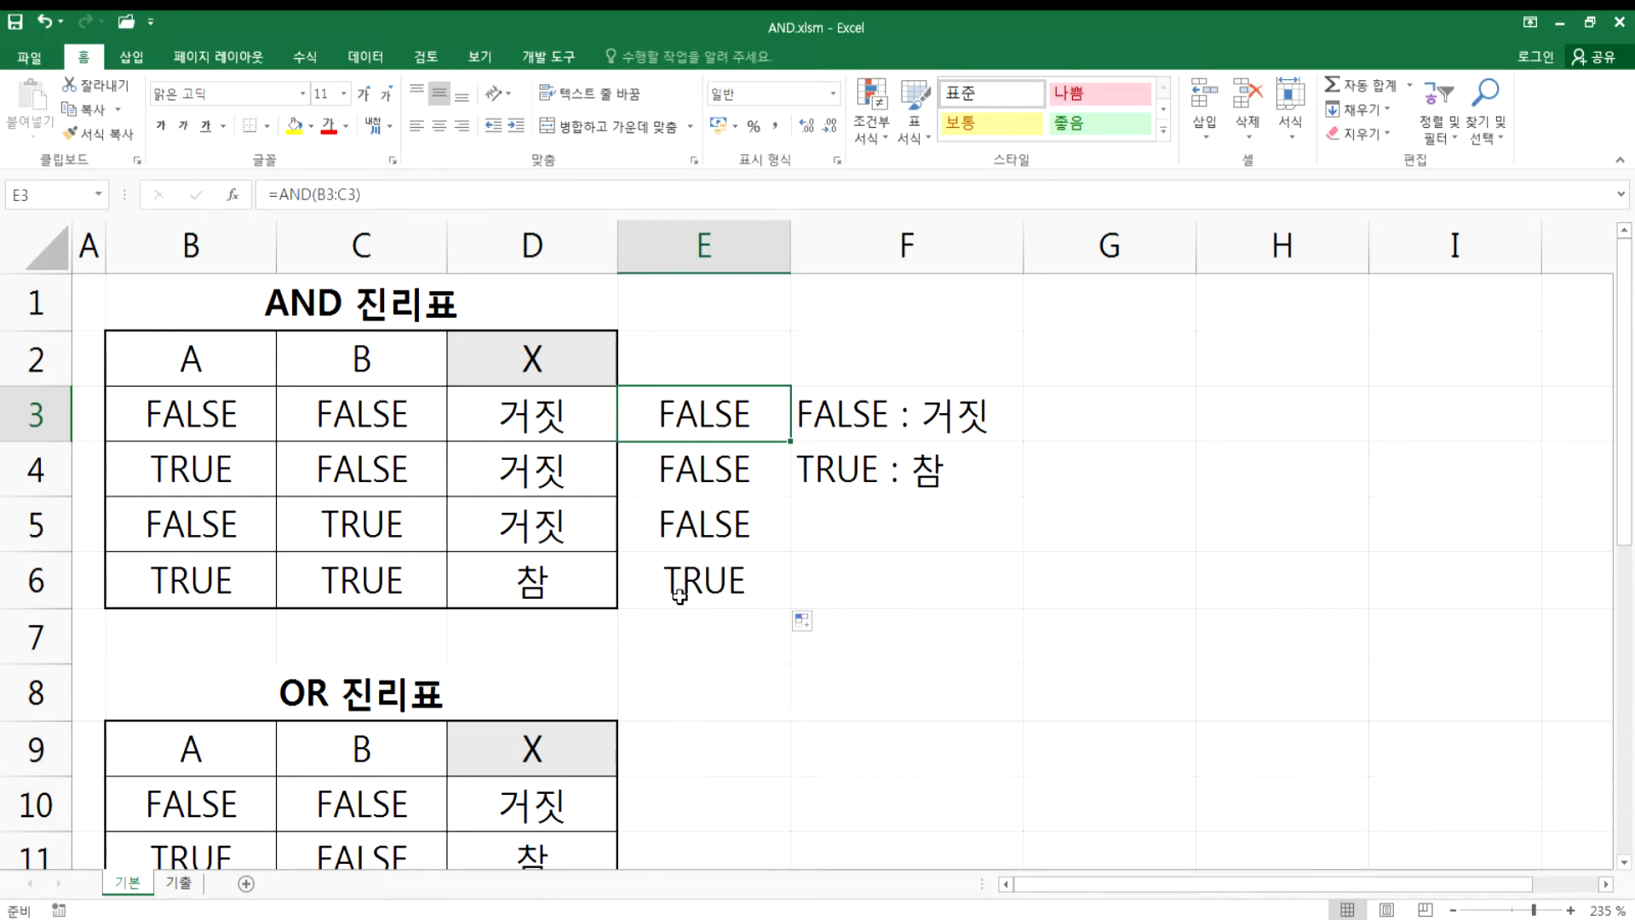
pyautogui.moveTo(200, 412); pyautogui.dragTo(478, 577)
pyautogui.click(713, 580)
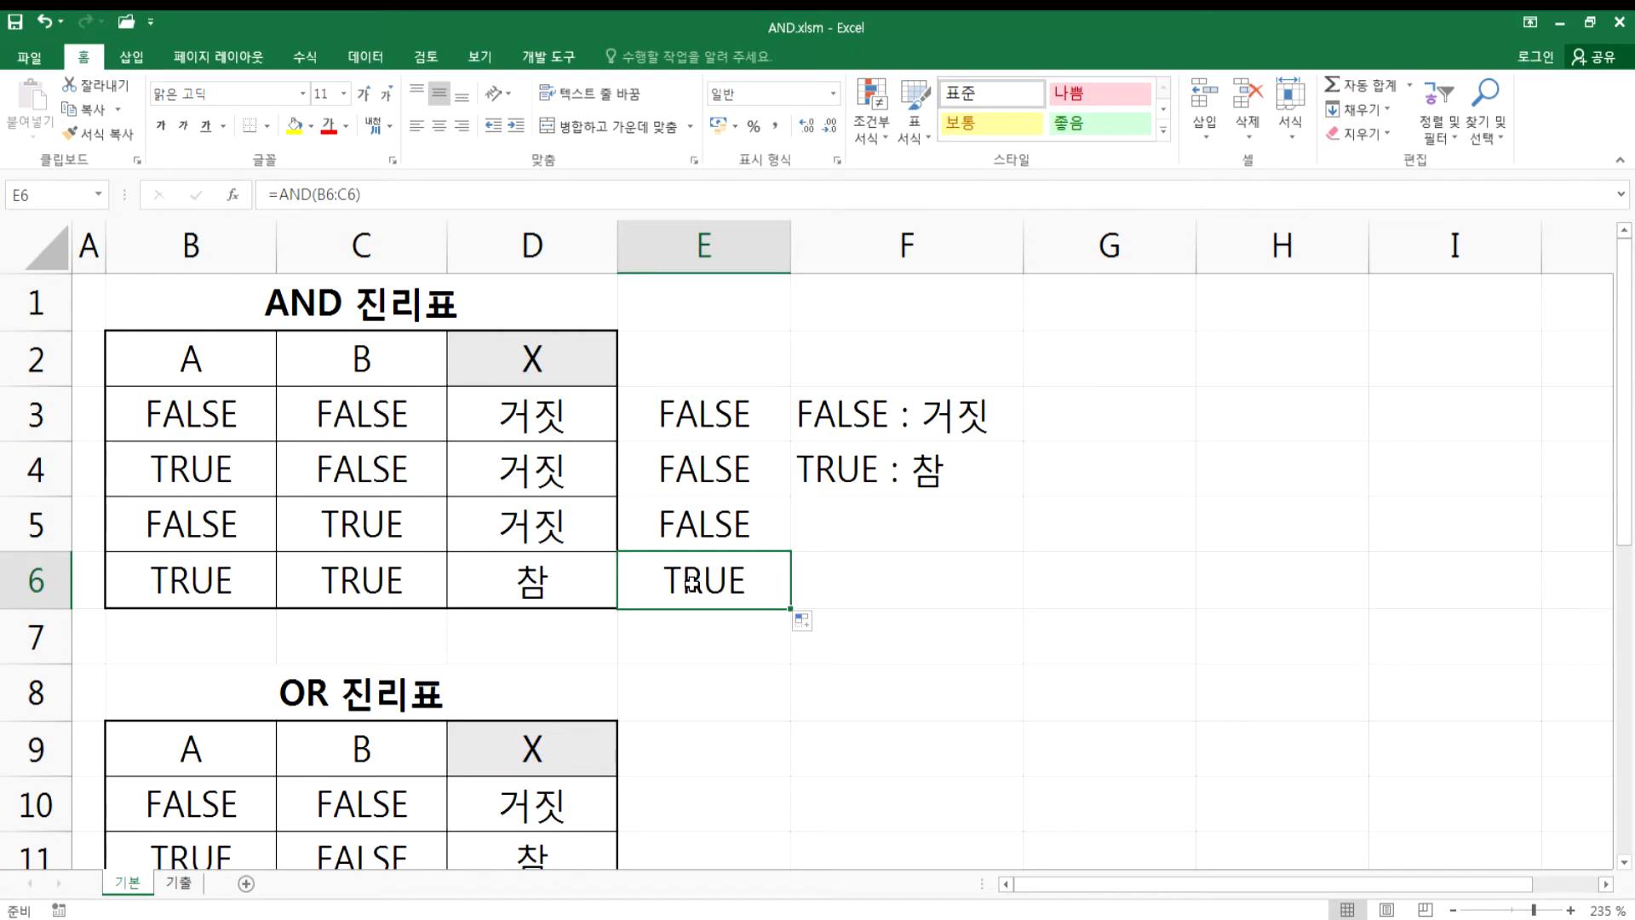
# - Enter =OR(B10:C10) in E10 for the OR table's first row
pyautogui.scroll(-2, 691, 590)
pyautogui.scroll(-1, 692, 591)
pyautogui.click(696, 469)
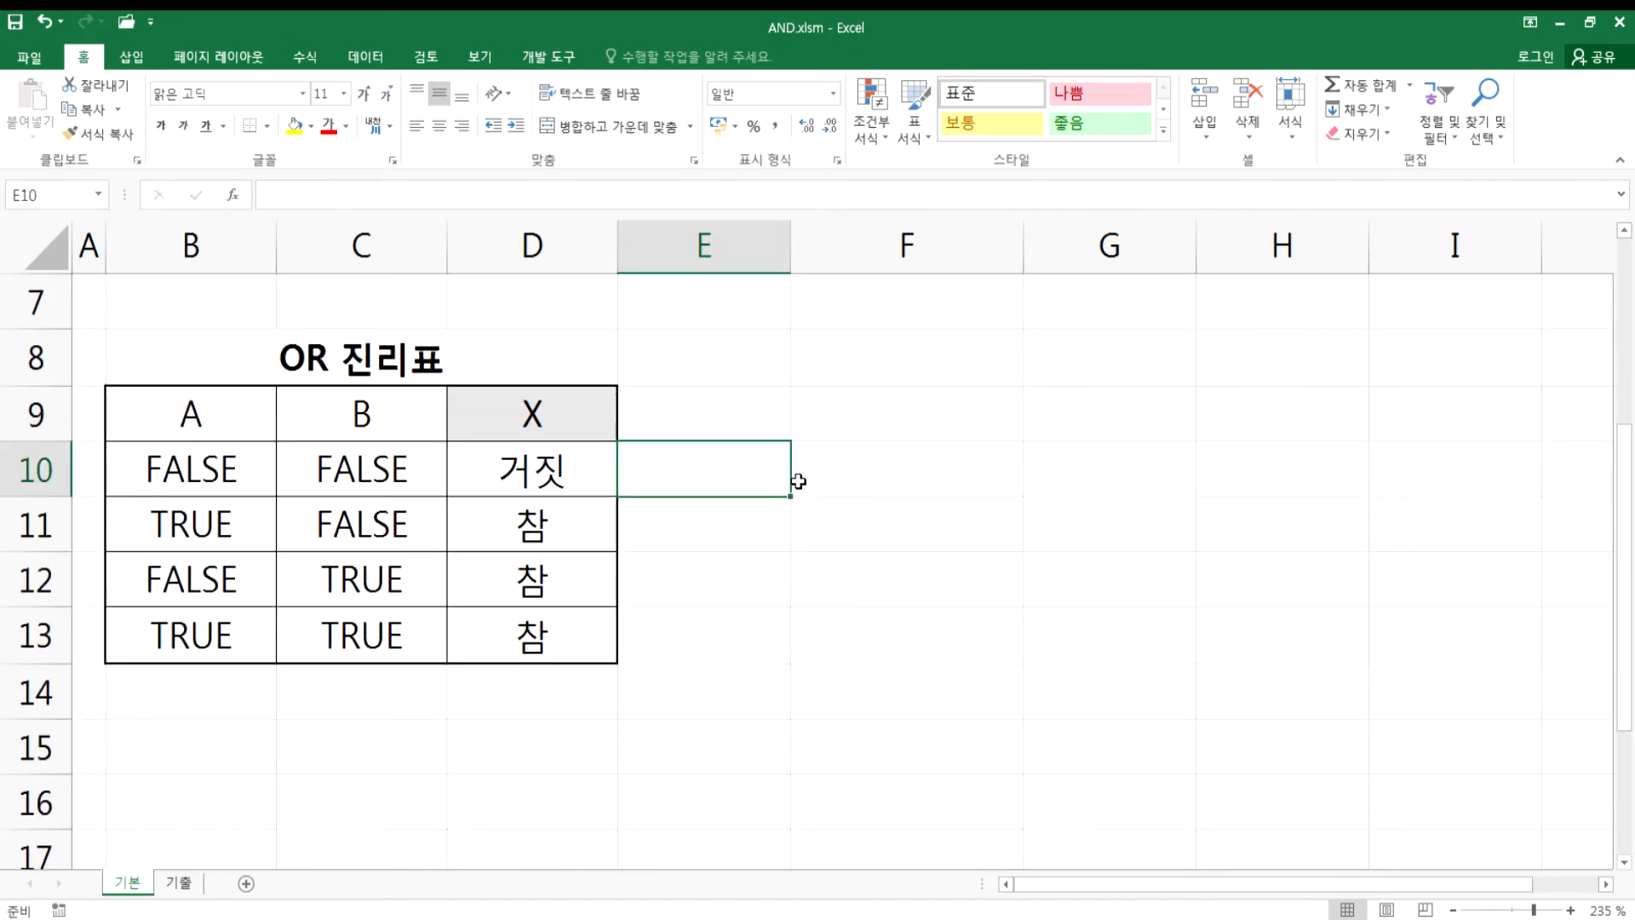
pyautogui.write('=O')
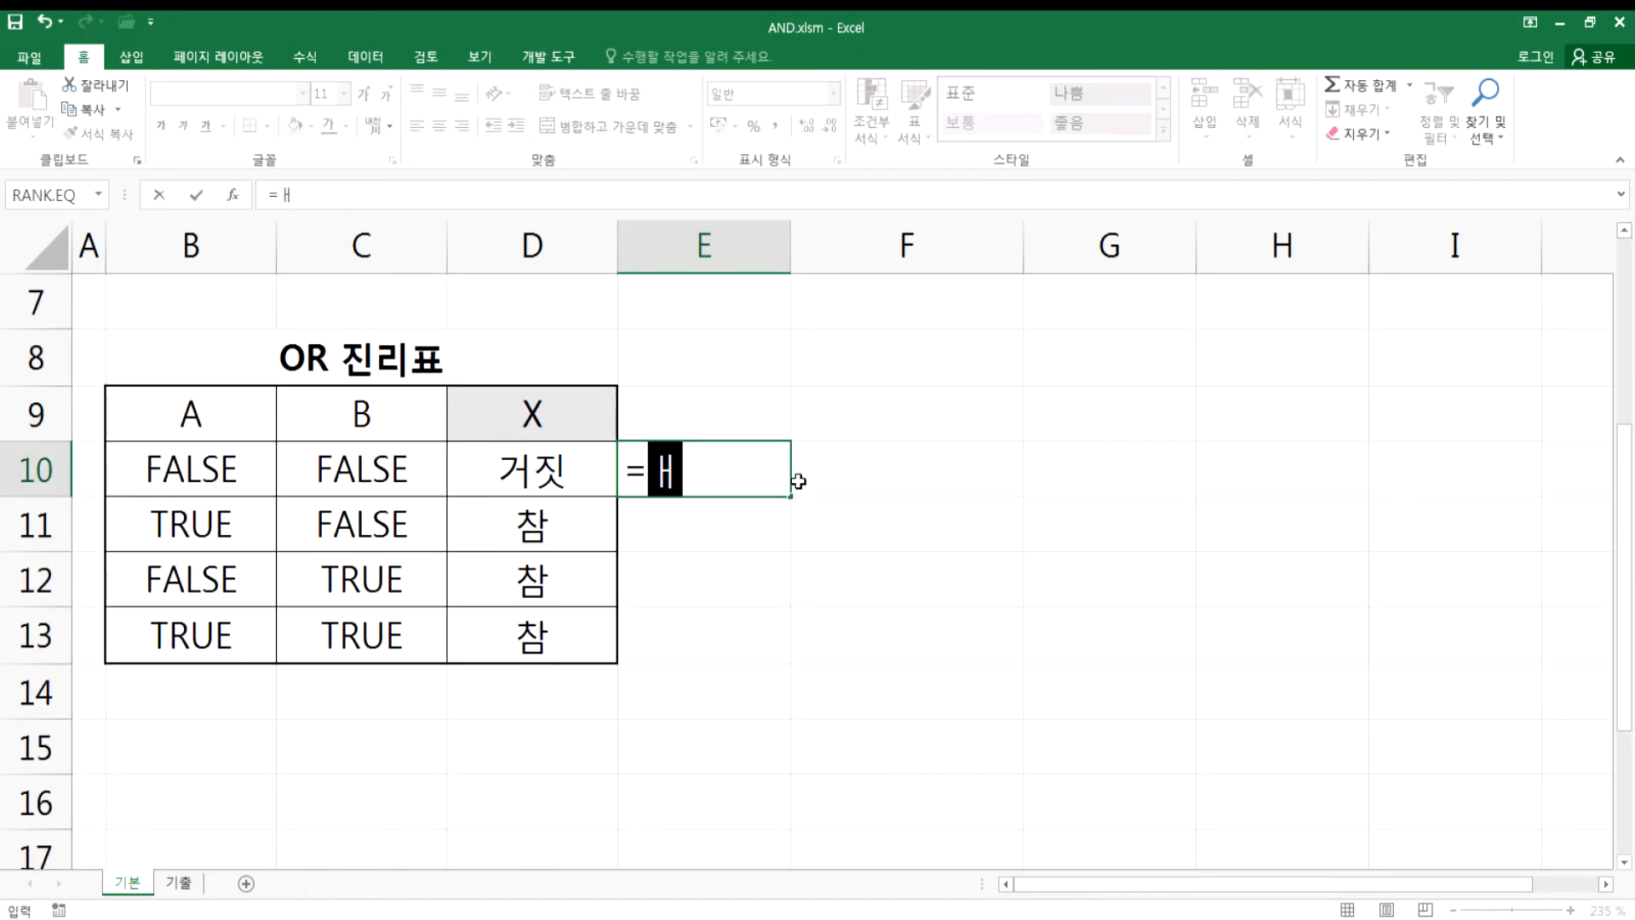
pyautogui.write('R(')
pyautogui.press('Left')
pyautogui.press('Left')
pyautogui.hotkey('shift', 'Left')
pyautogui.press('Return')
# - Fill E10's OR formula down to E13 and review the formula in E10
pyautogui.press('Up')
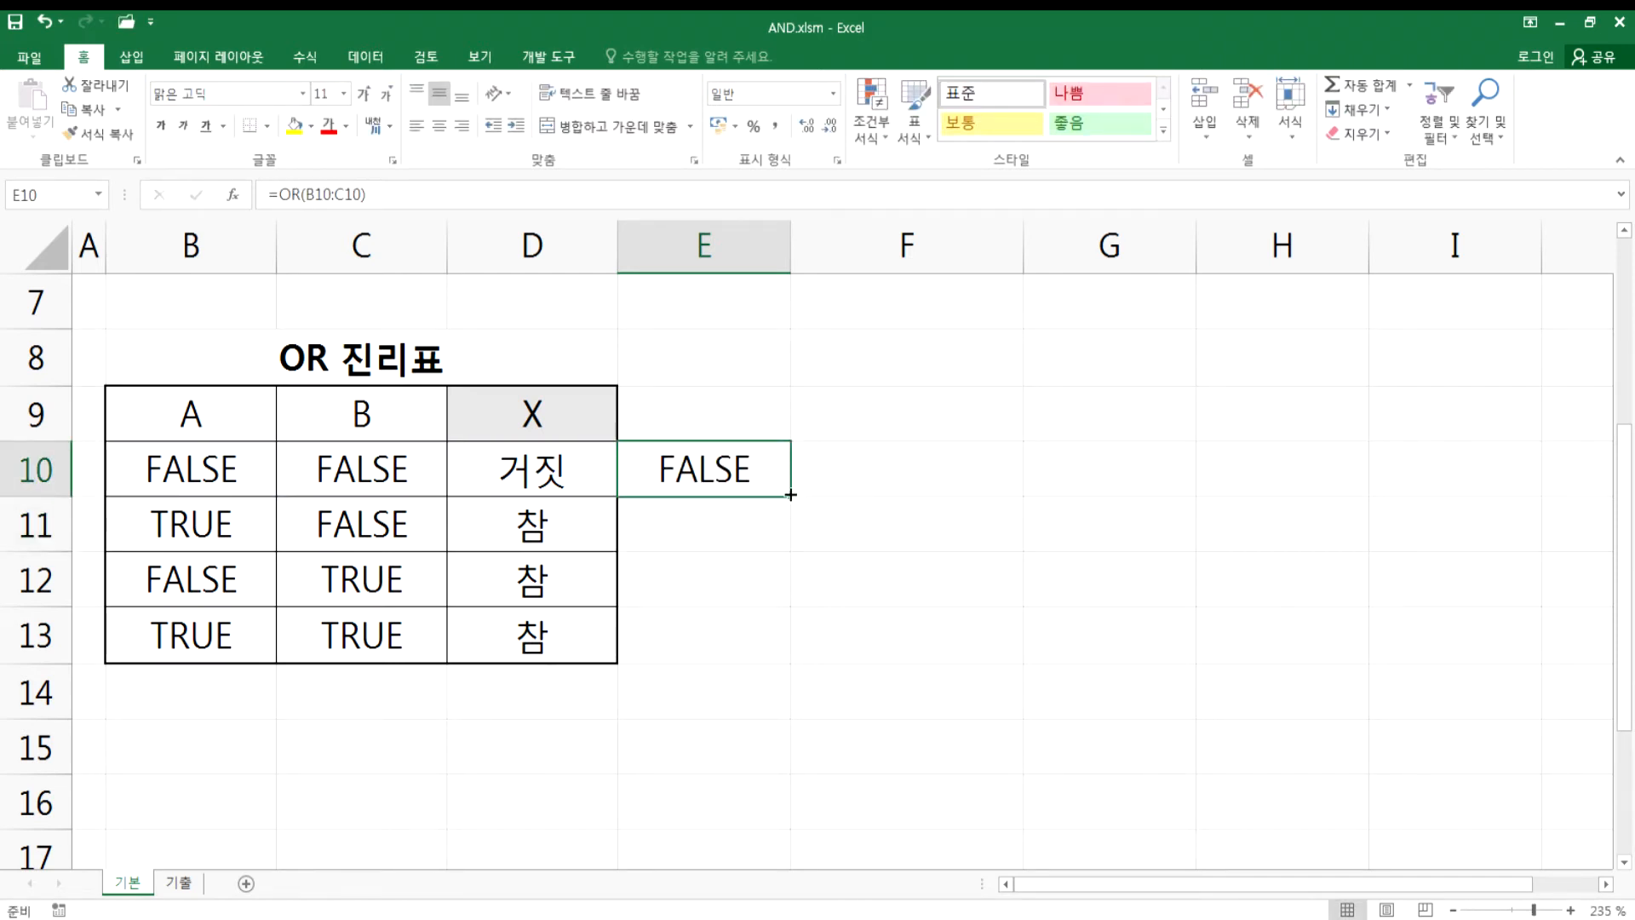
pyautogui.moveTo(790, 496); pyautogui.dragTo(785, 651)
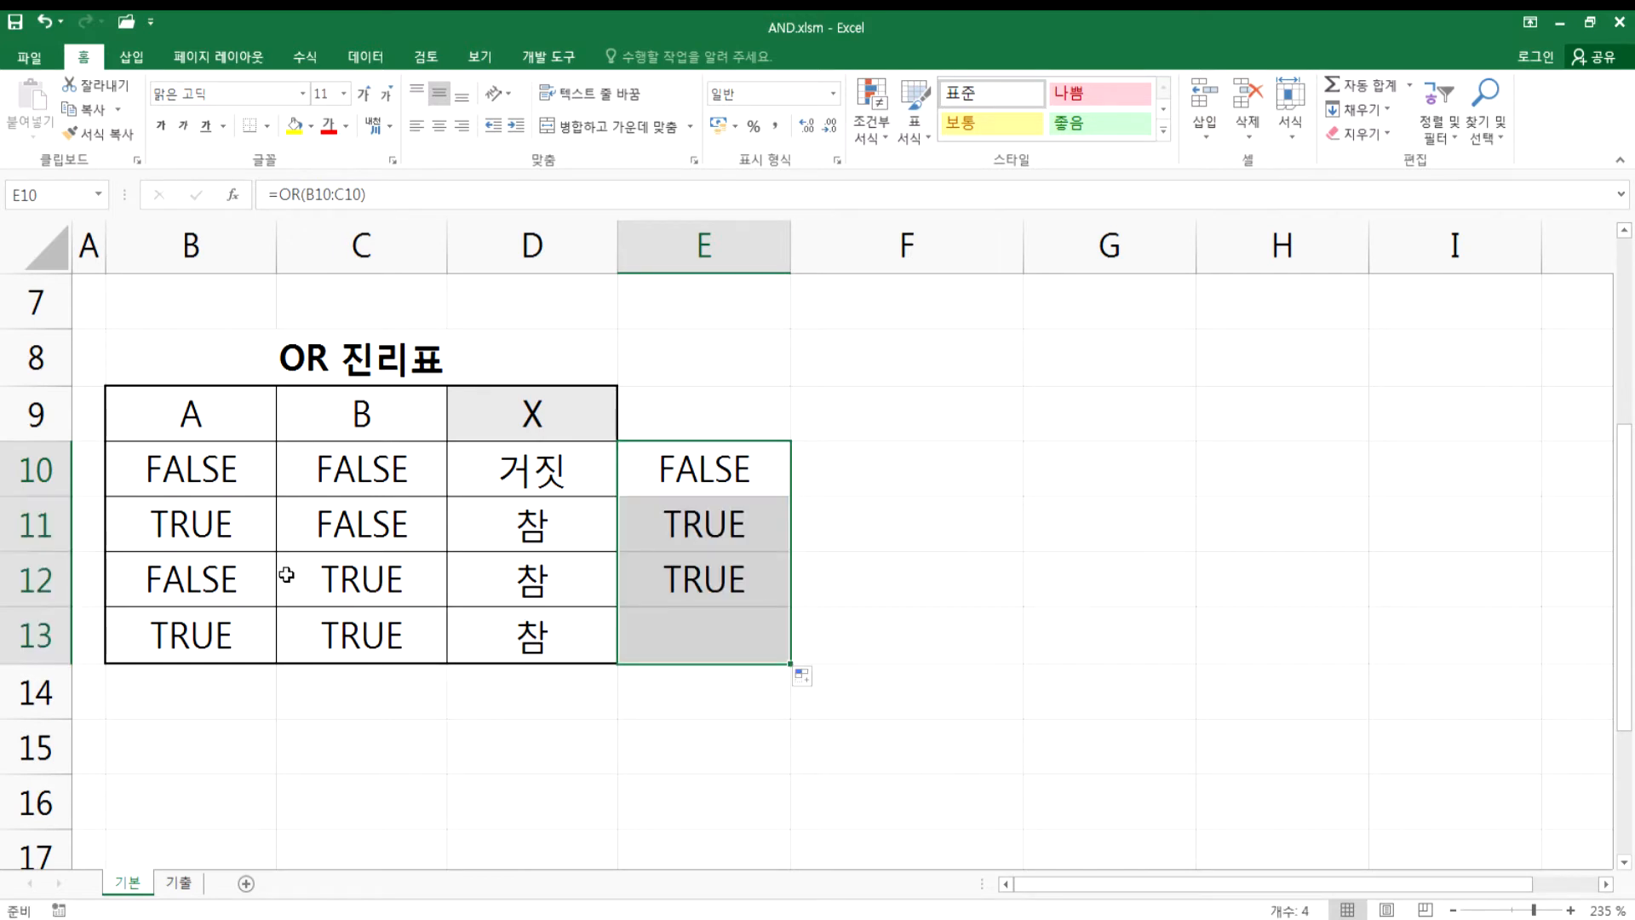
pyautogui.doubleClick(700, 473)
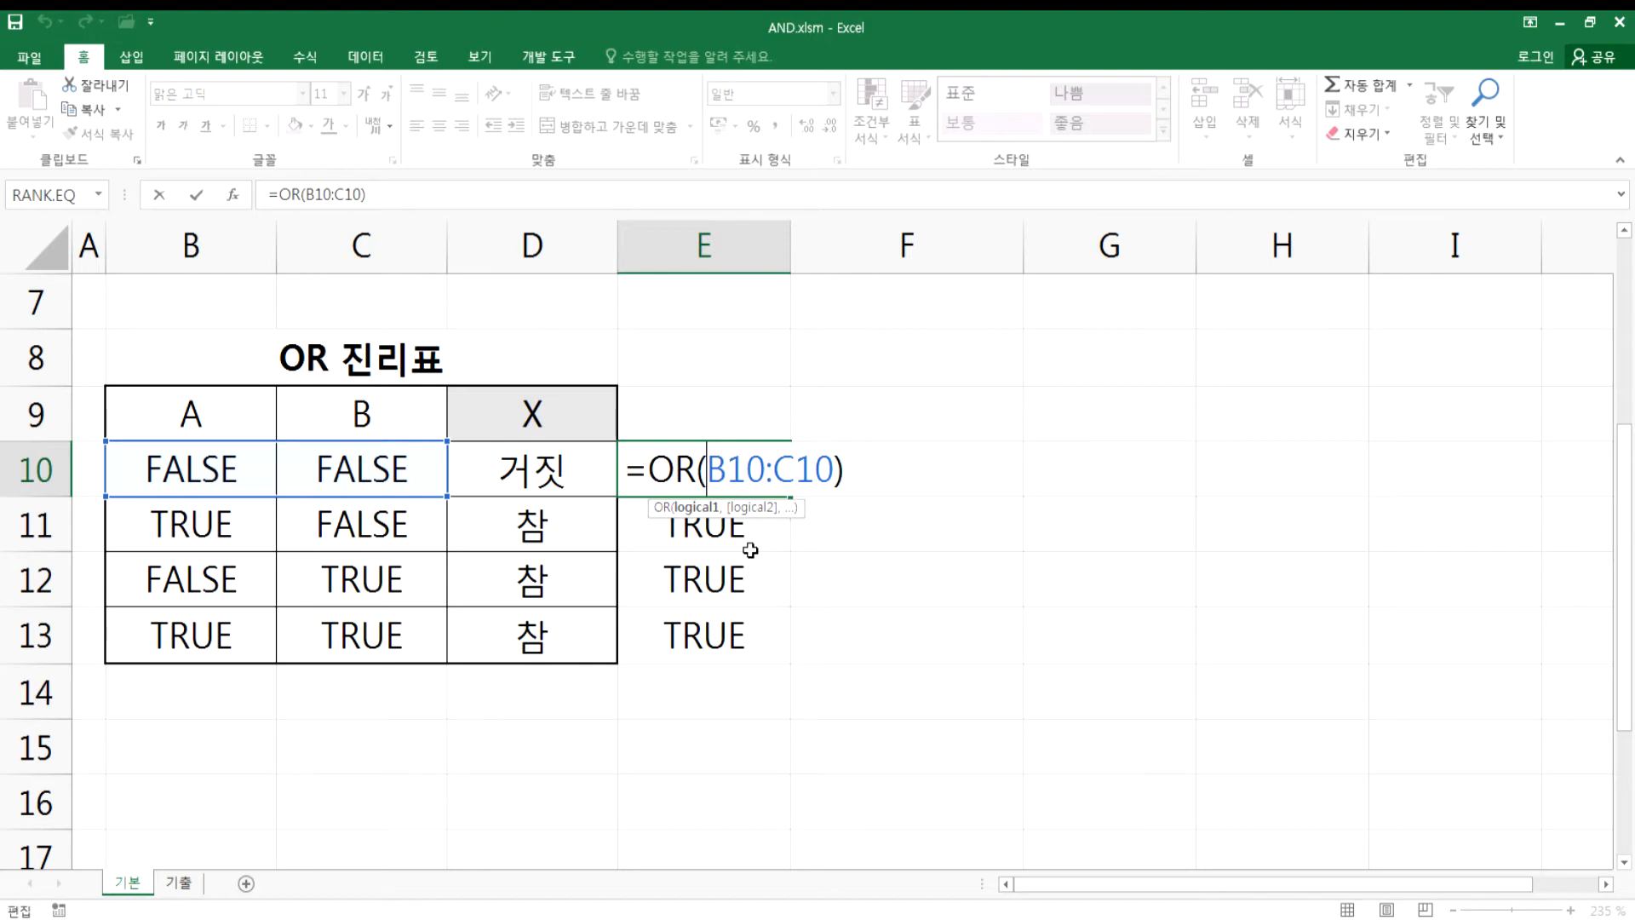
pyautogui.hotkey('ctrl', 'Return')
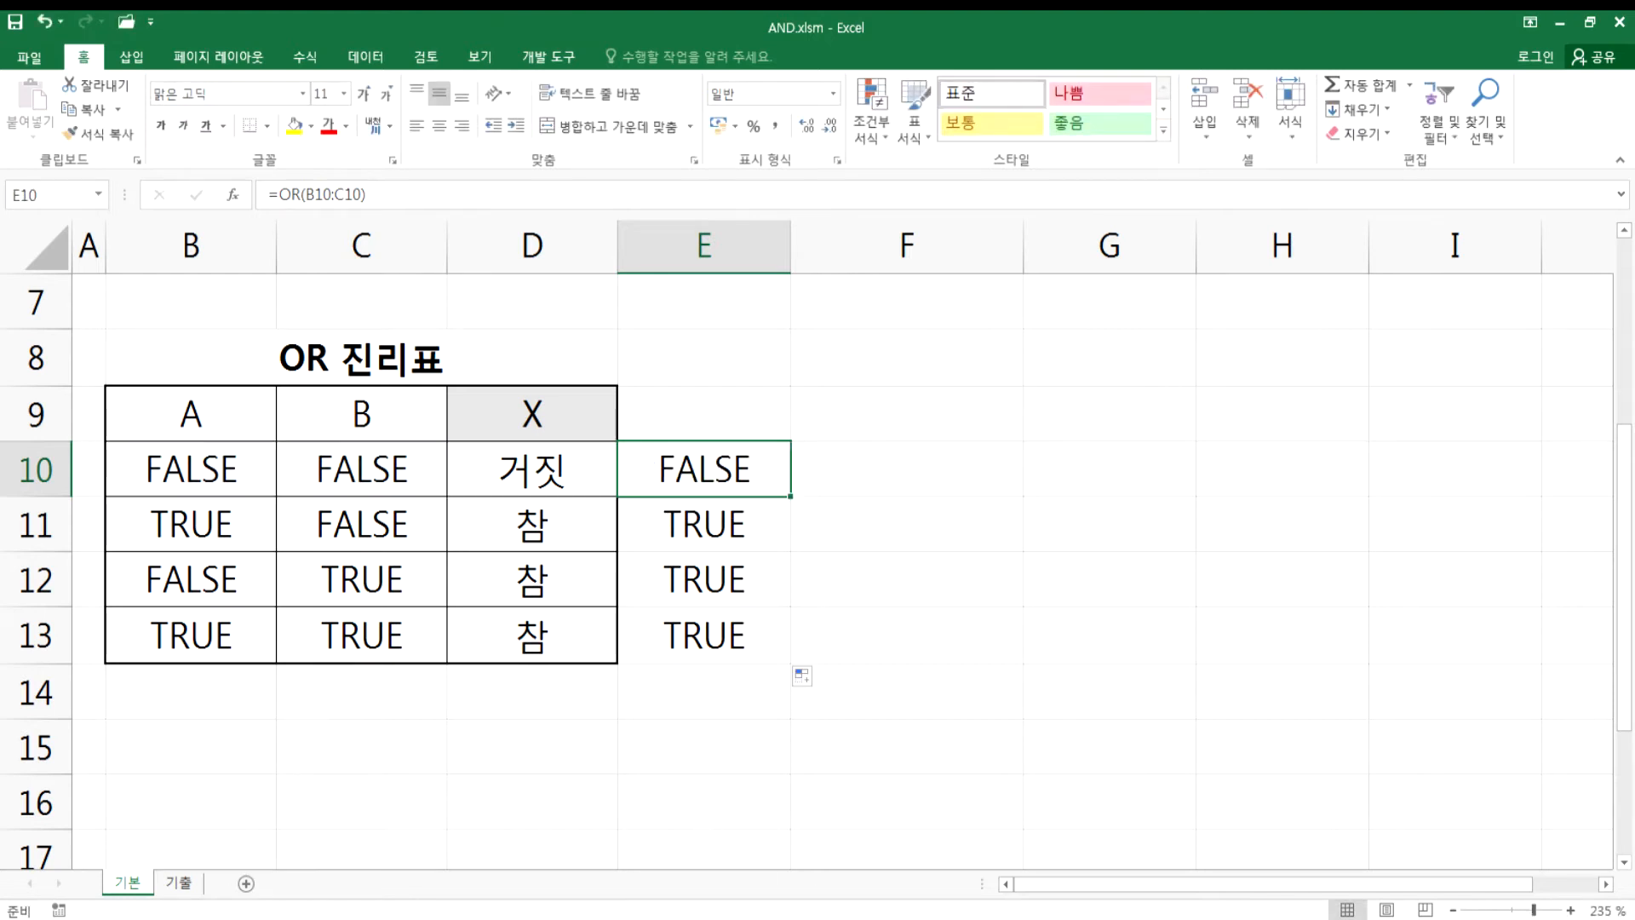
pyautogui.moveTo(704, 919)
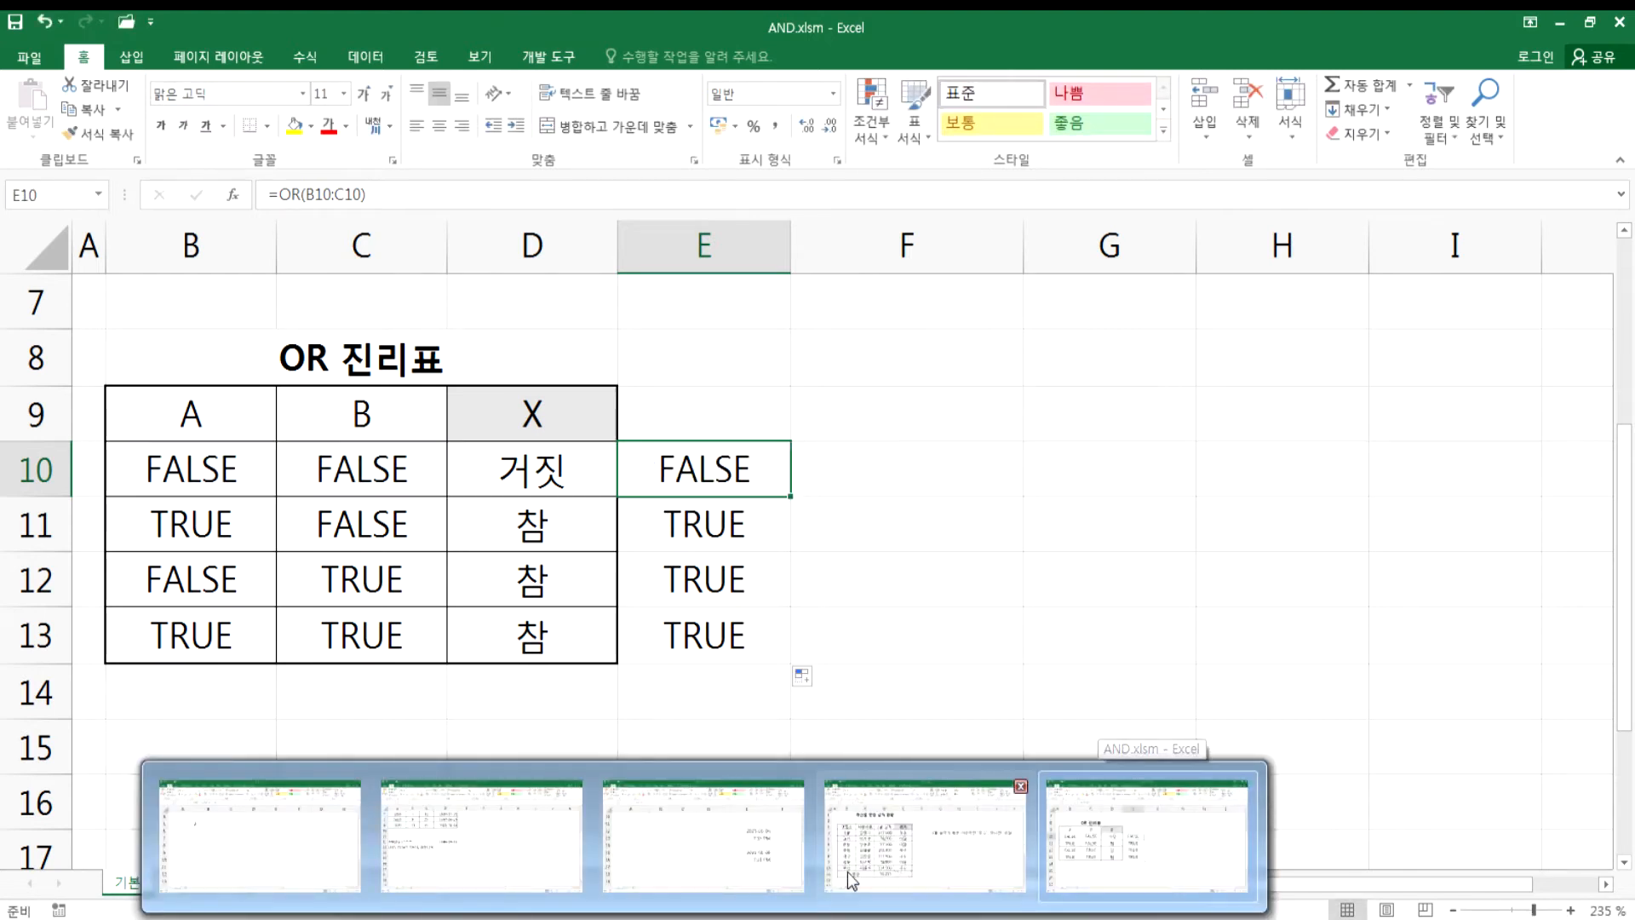
# - Start a Notepad note line '=IFERROR(A, B) : A를 수행해라'
pyautogui.click(757, 919)
pyautogui.press('Return')
pyautogui.write('=IF')
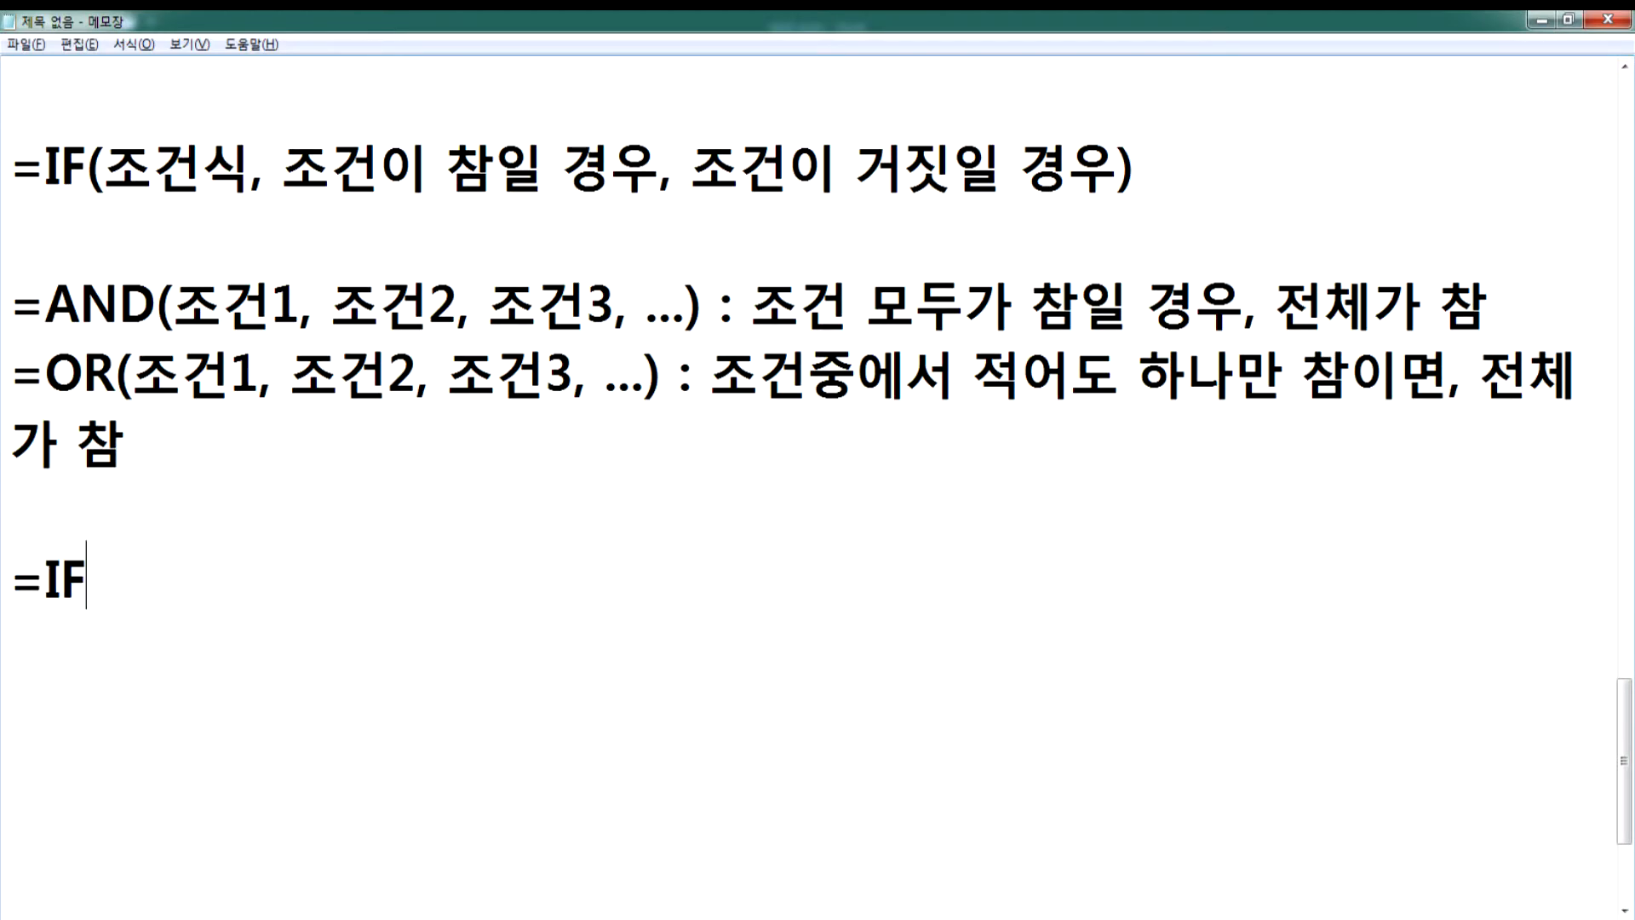
pyautogui.write('ERRIR')
pyautogui.press('BackSpace')
pyautogui.press('BackSpace')
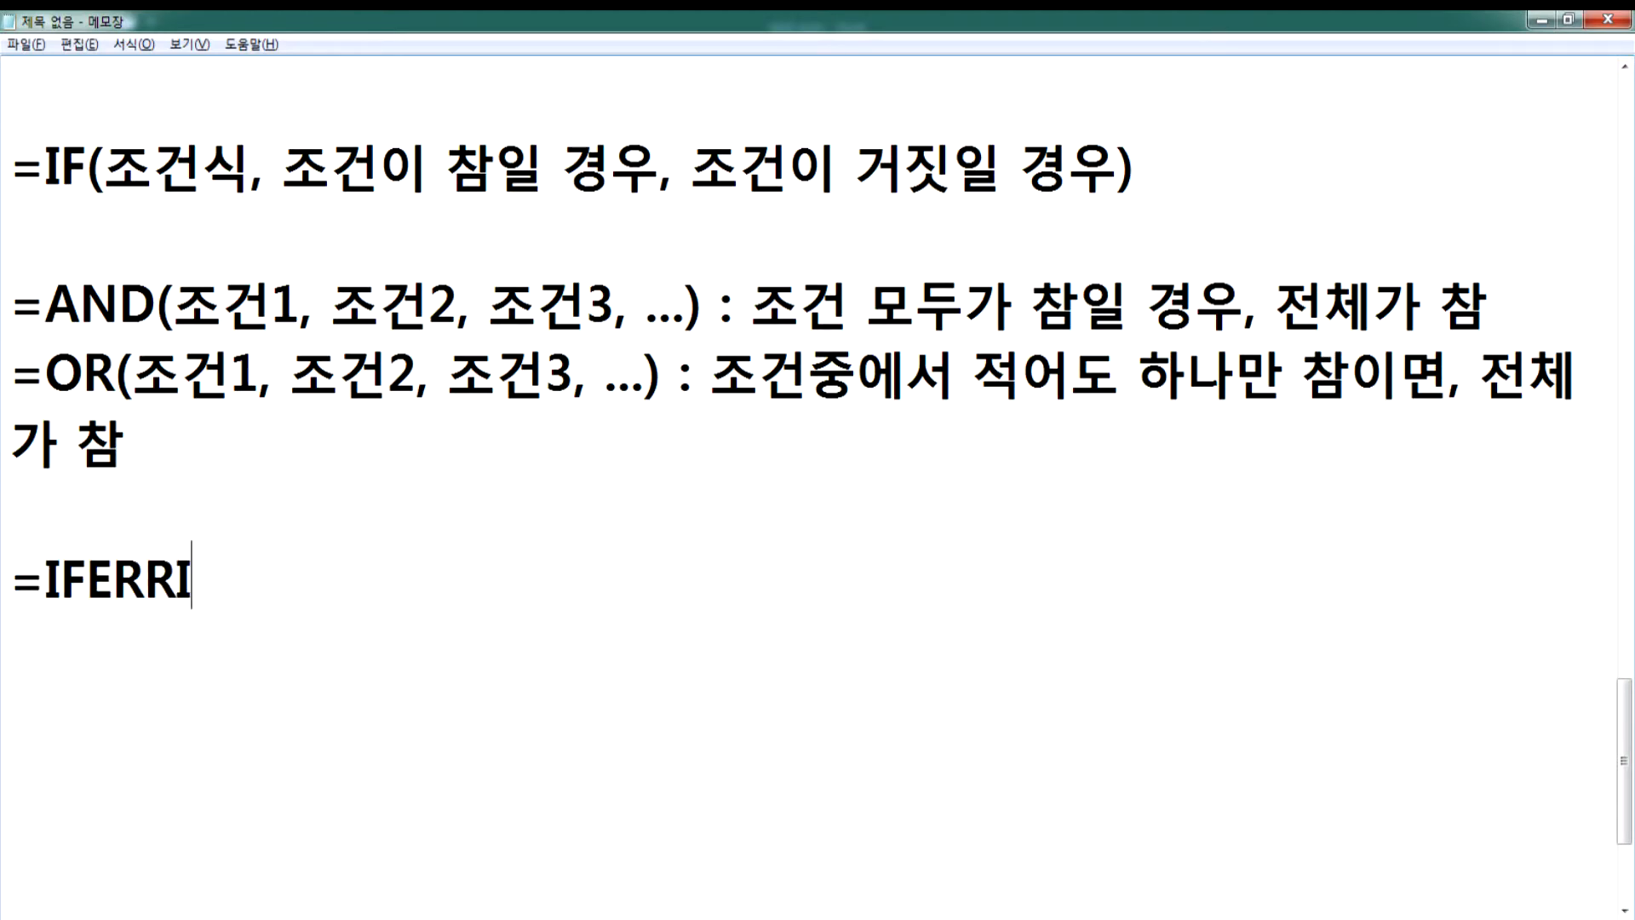
pyautogui.write('OR')
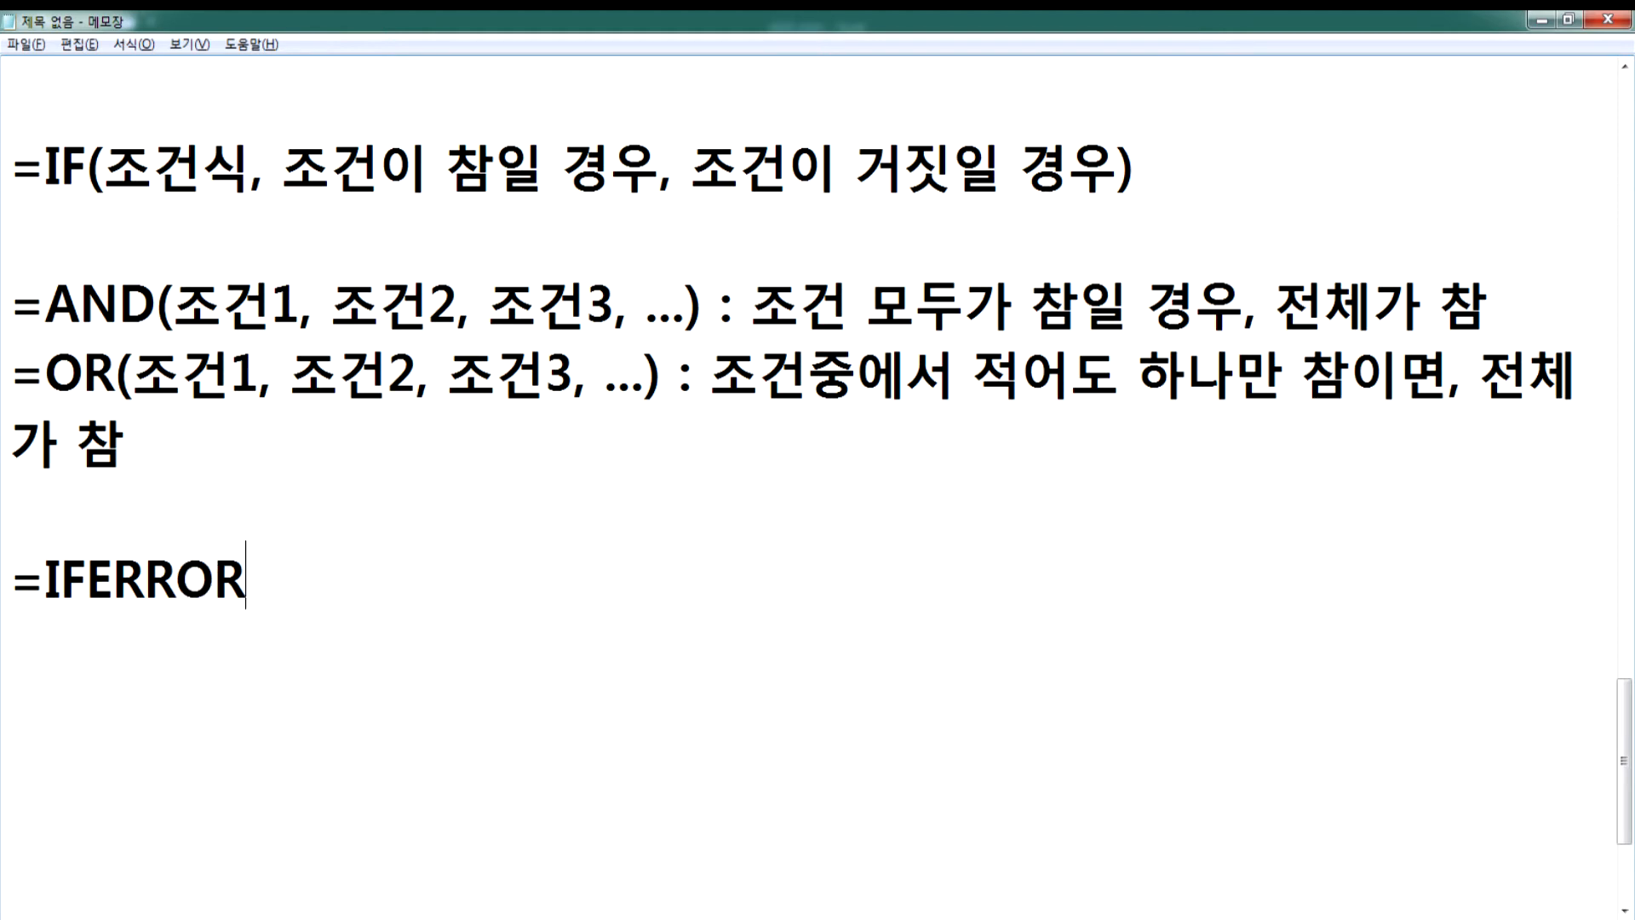
pyautogui.write(')(')
pyautogui.press('BackSpace')
pyautogui.press('BackSpace')
pyautogui.write('(A, B)')
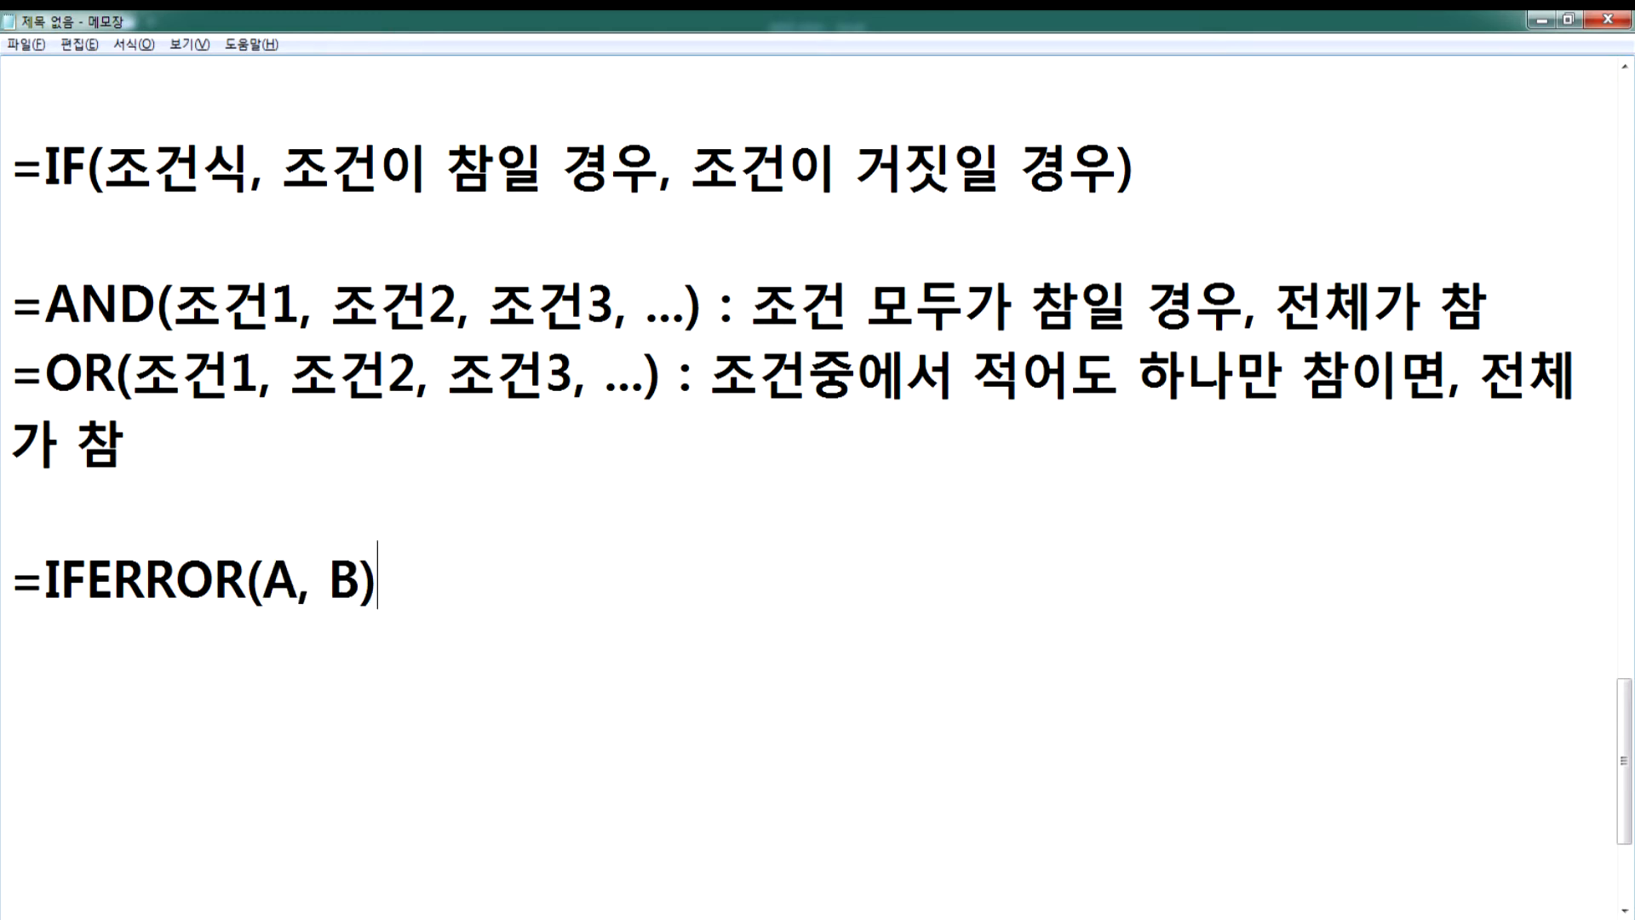
pyautogui.write(' : ㅁ')
pyautogui.press('BackSpace')
pyautogui.write('AMF')
pyautogui.press('BackSpace')
pyautogui.press('BackSpace')
pyautogui.press('BackSpace')
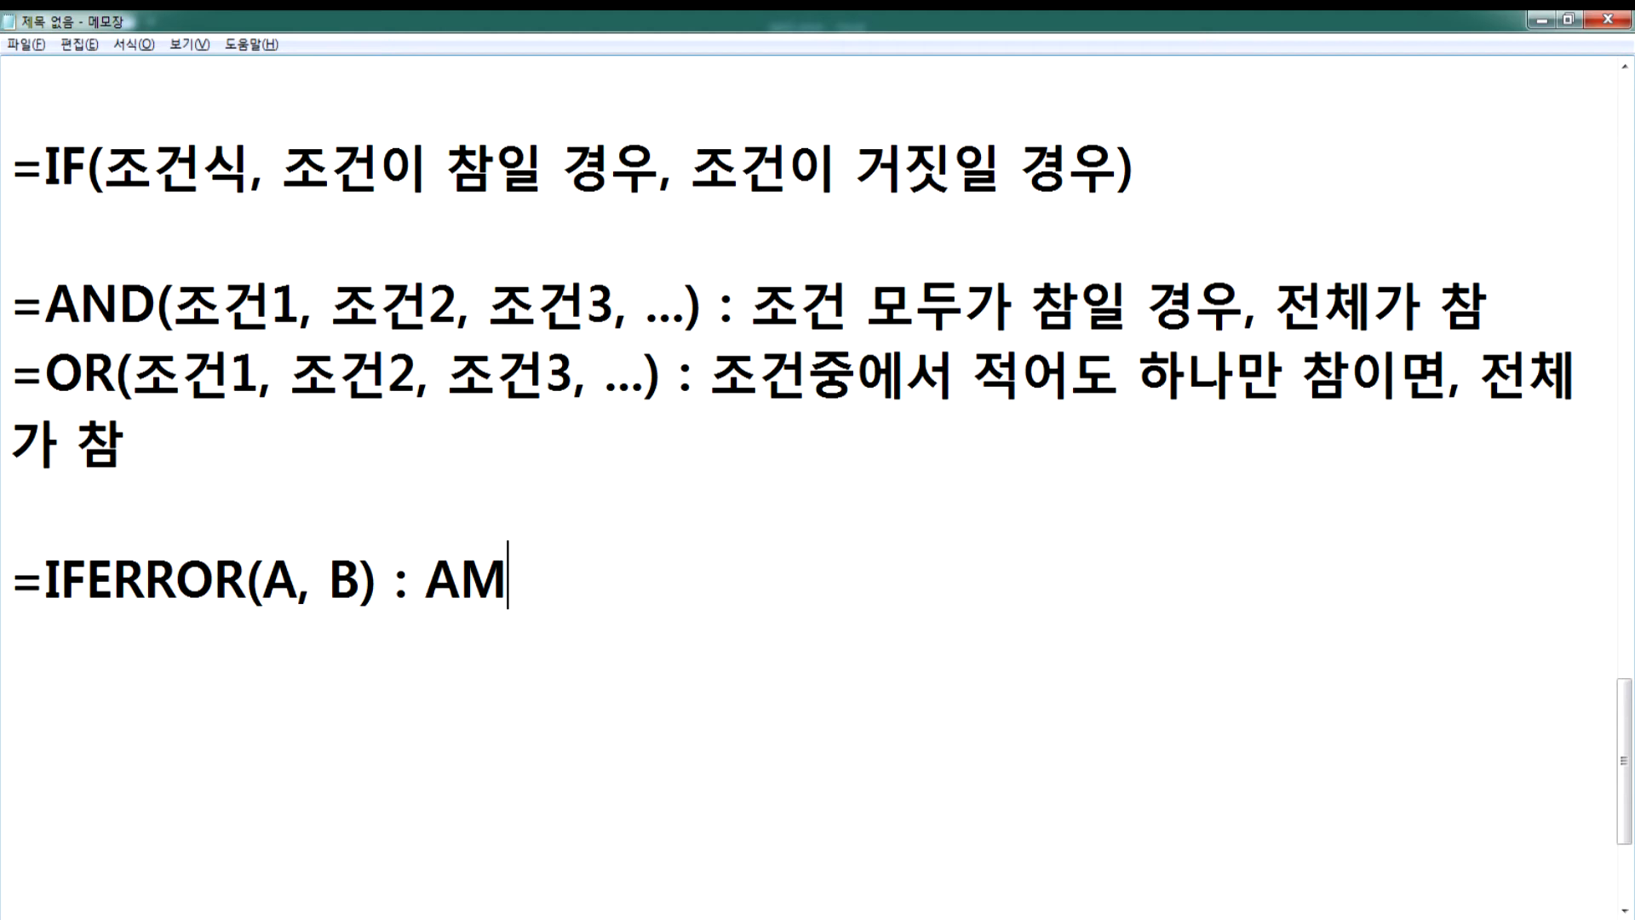
pyautogui.press('Hangul')
pyautogui.write('를 수행')
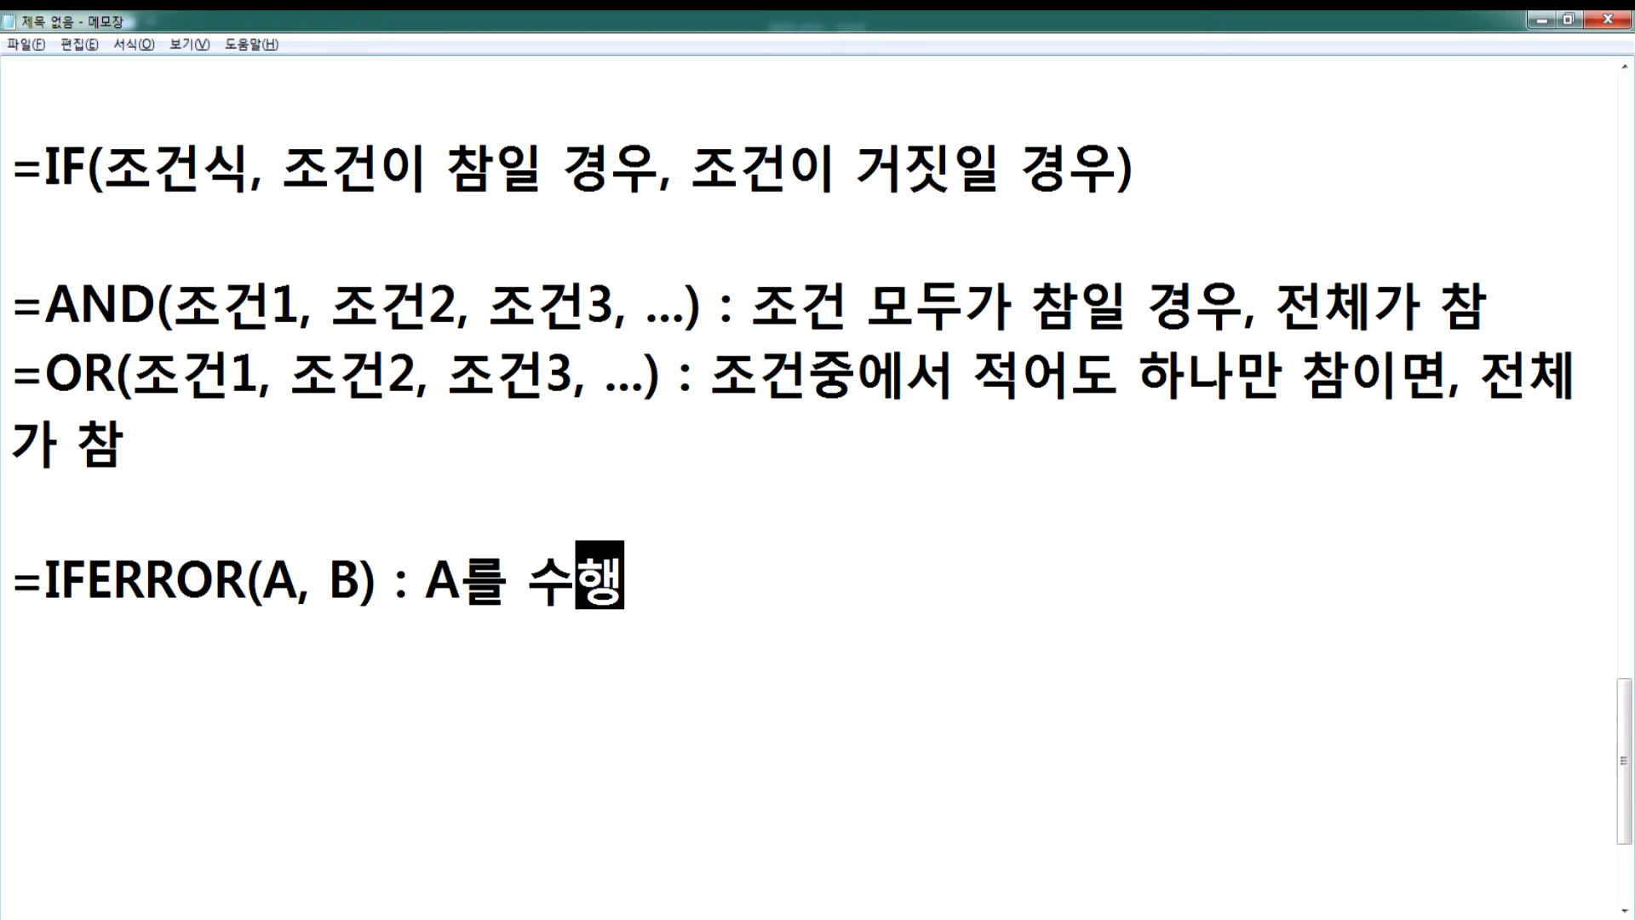
pyautogui.write('해아')
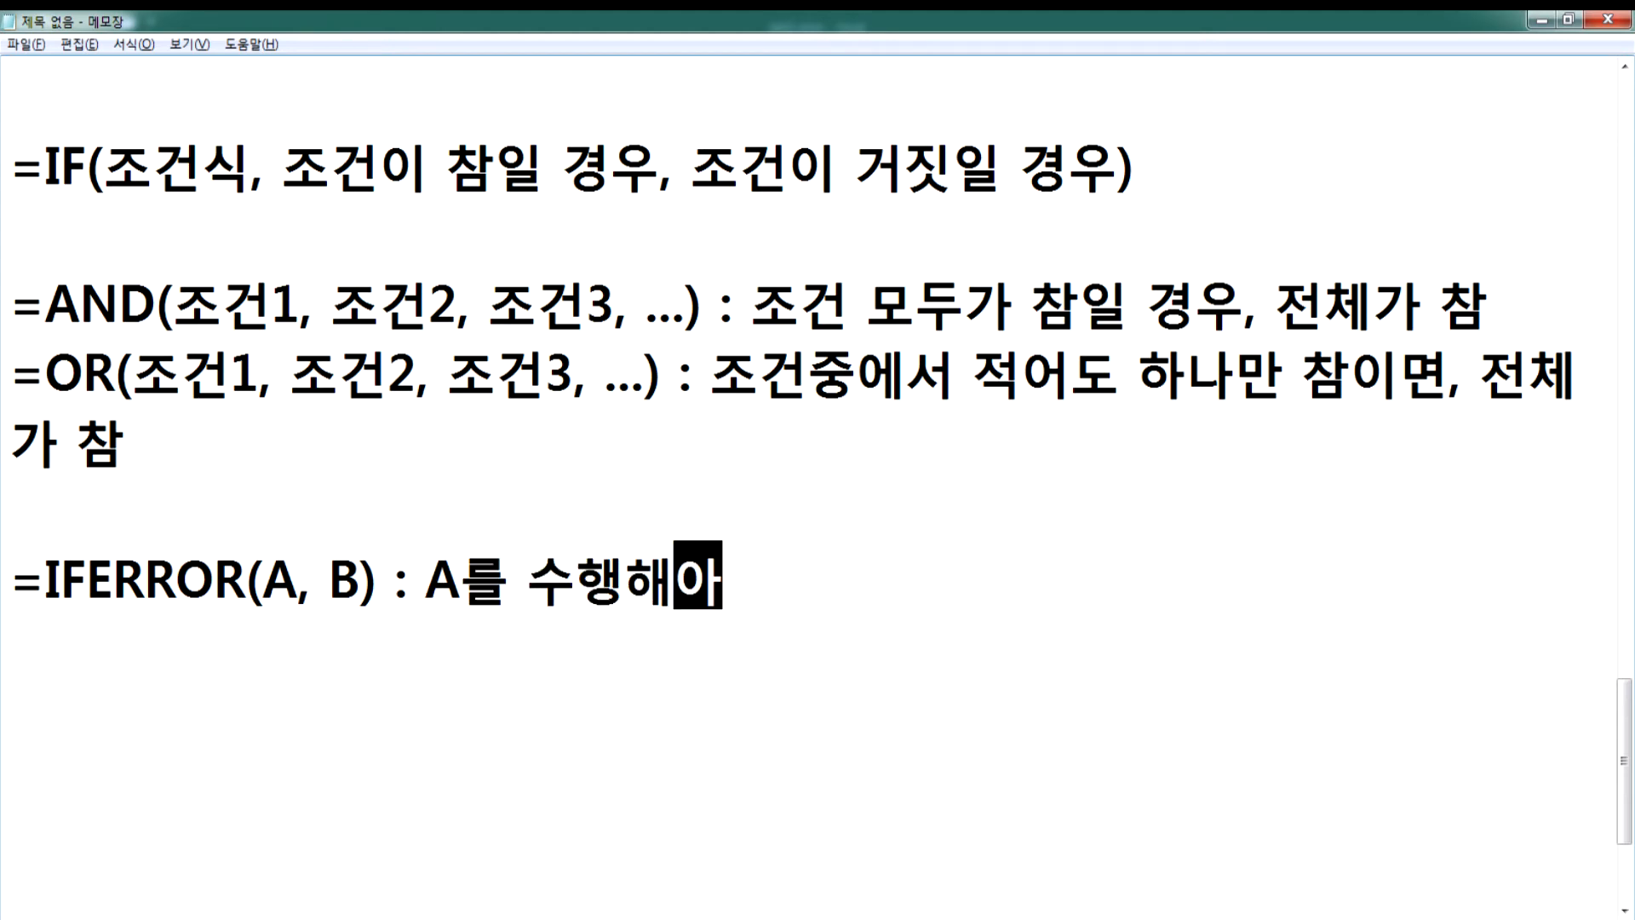
pyautogui.press('BackSpace')
pyautogui.press('BackSpace')
# - Add that A's result shows if there's no error, otherwise B runs, then highlight B
pyautogui.write('라. 오')
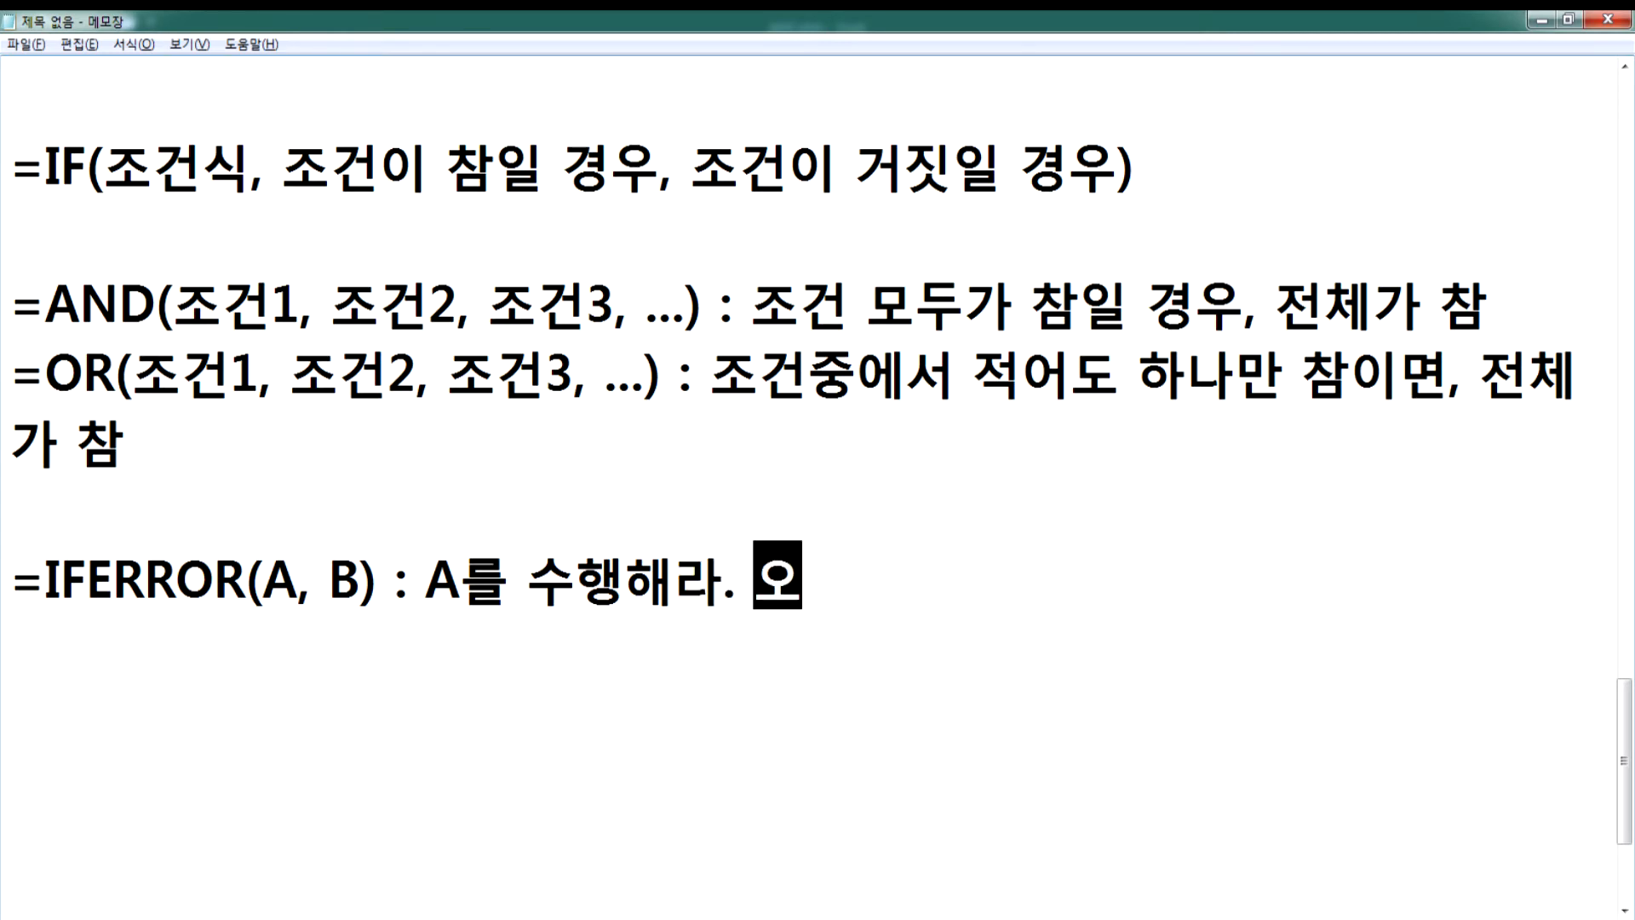
pyautogui.write('륙가 없으면 ')
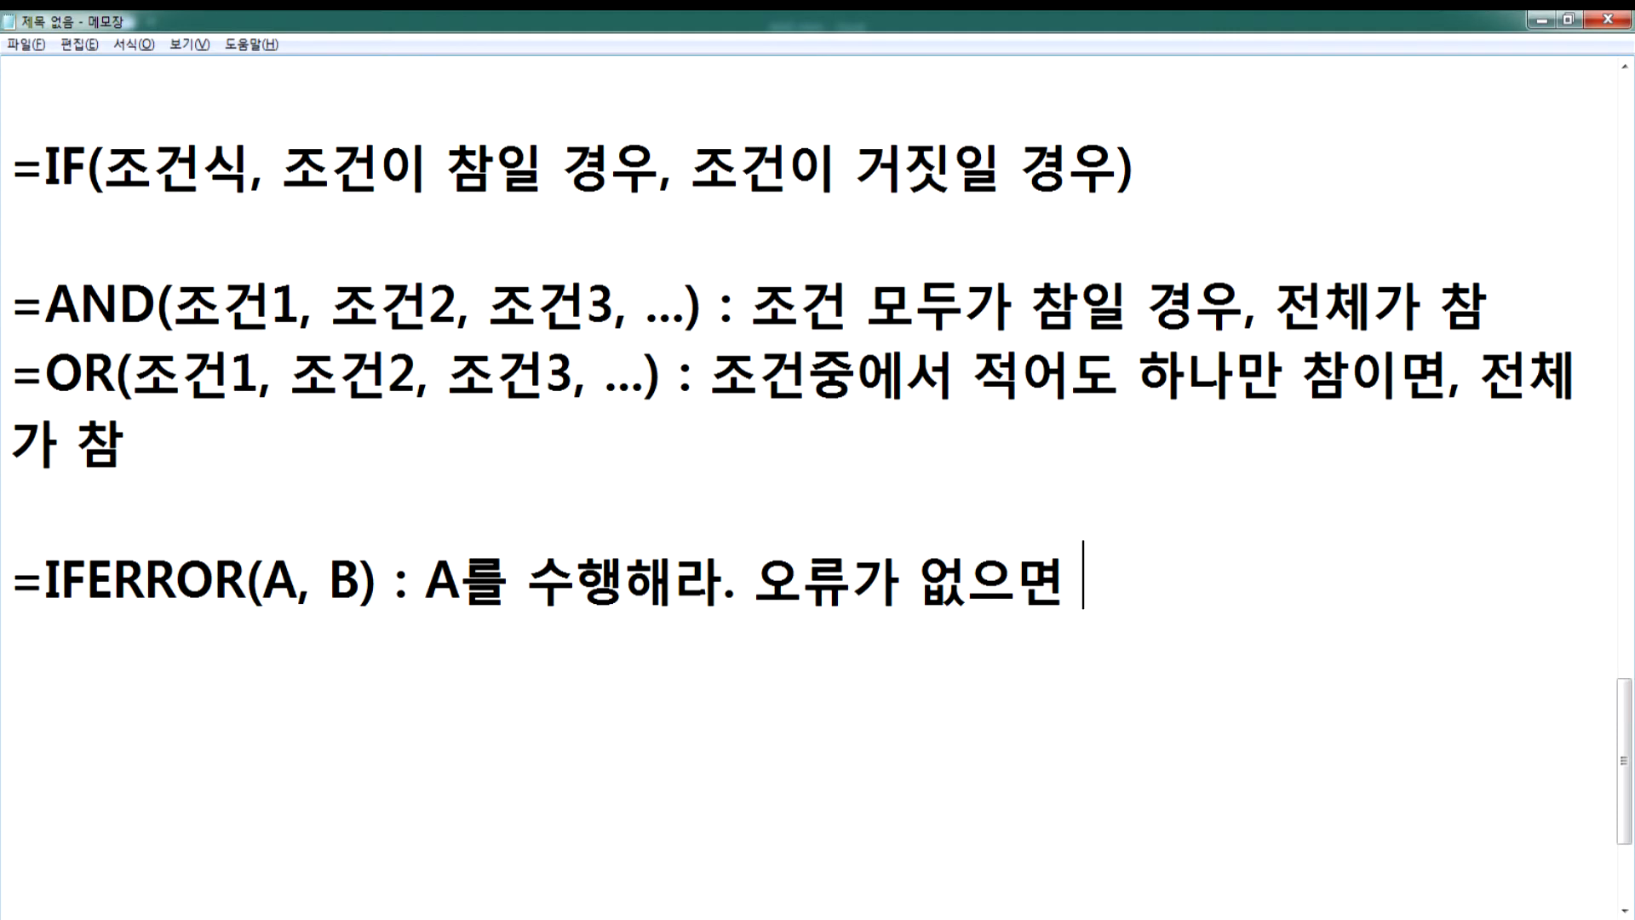
pyautogui.write('Aㄱ')
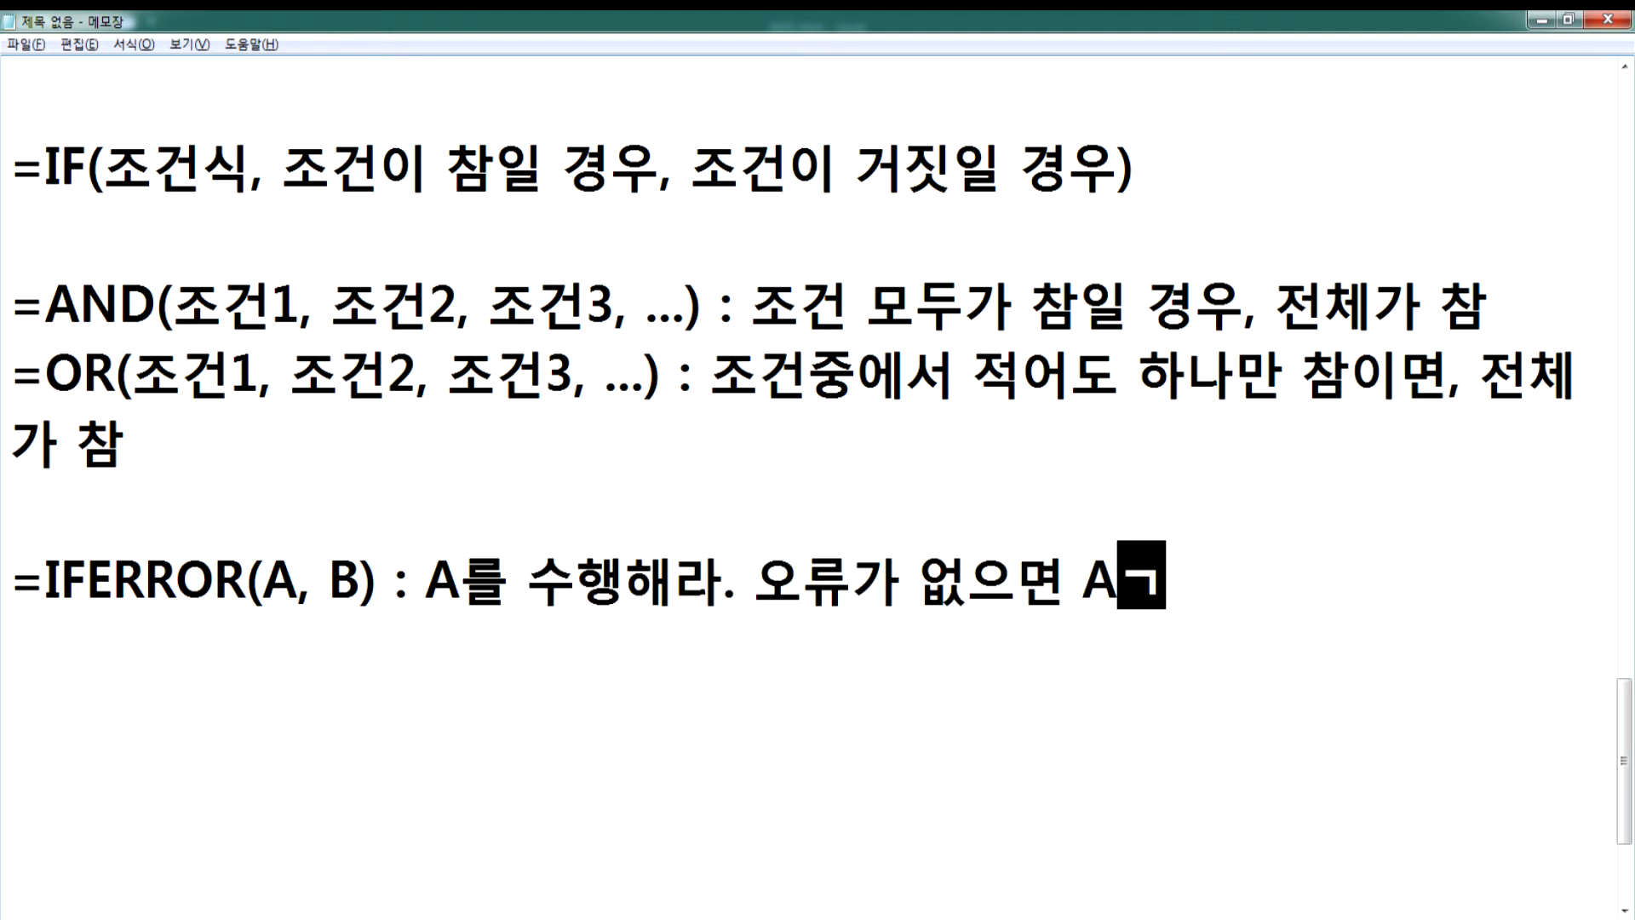
pyautogui.press('BackSpace')
pyautogui.press('BackSpace')
pyautogui.write('수행')
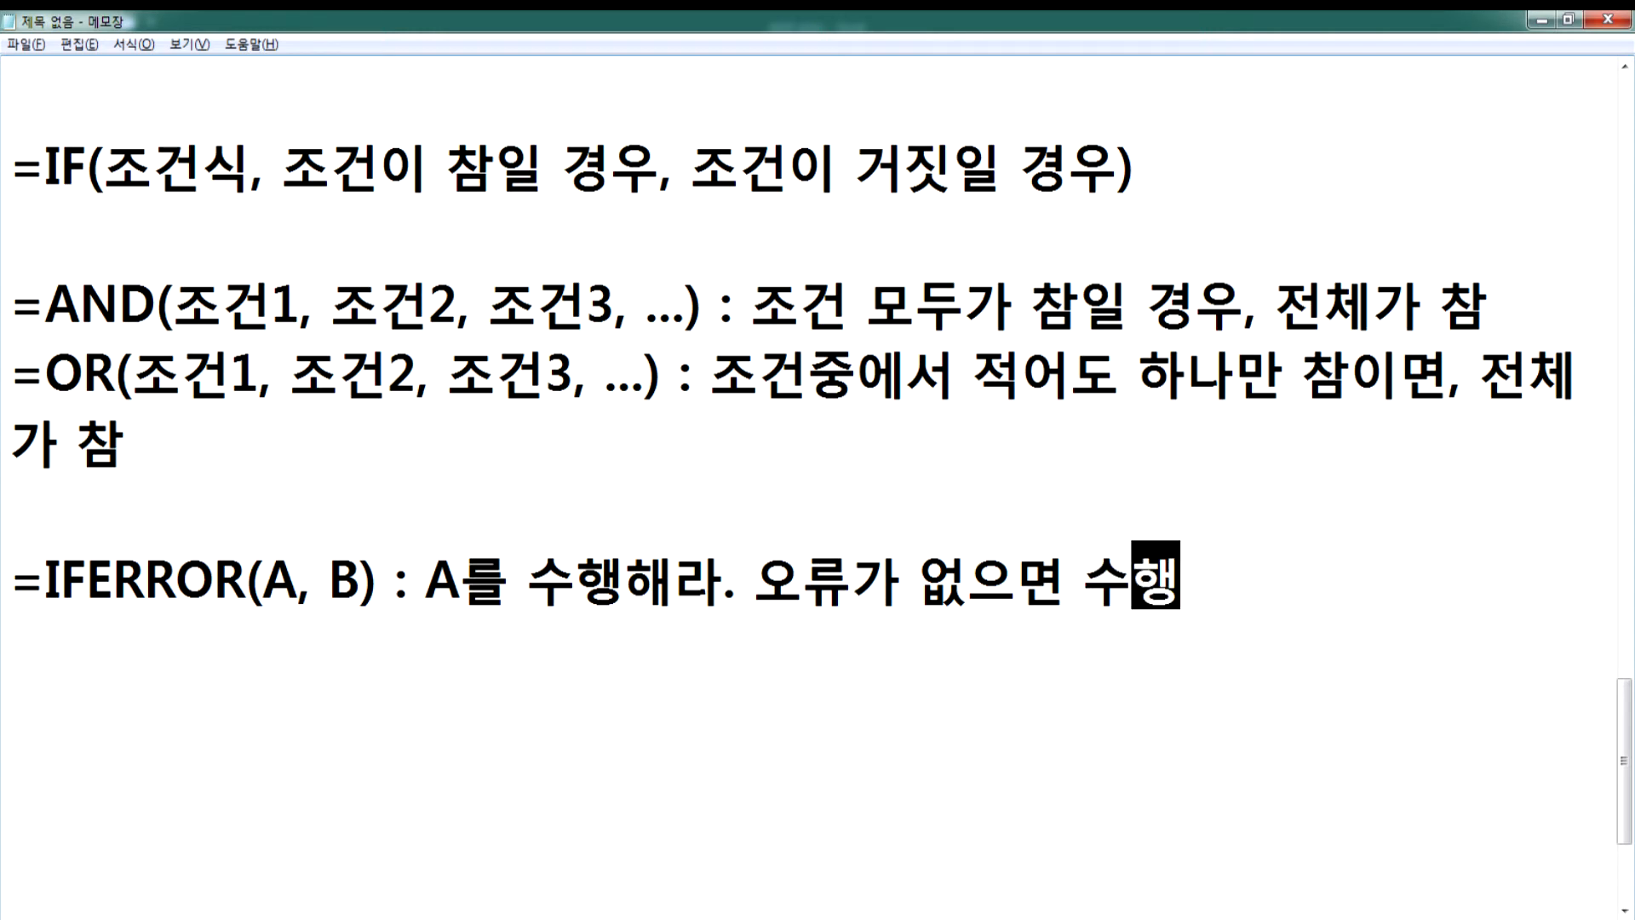
pyautogui.write('한 A결과를 ')
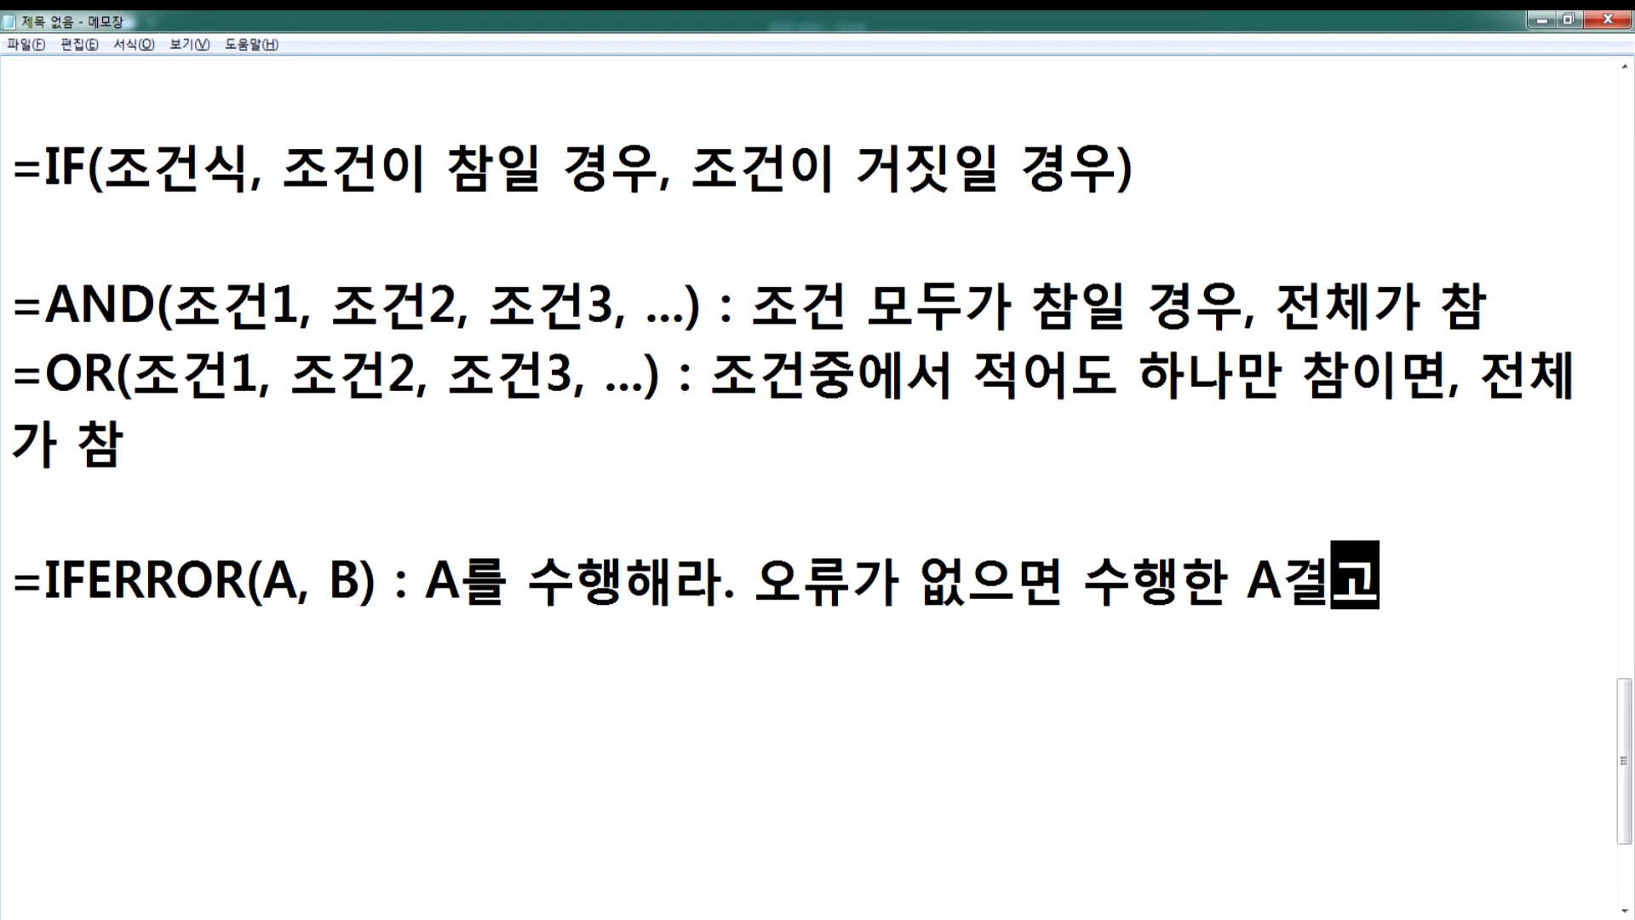
pyautogui.write('보여주')
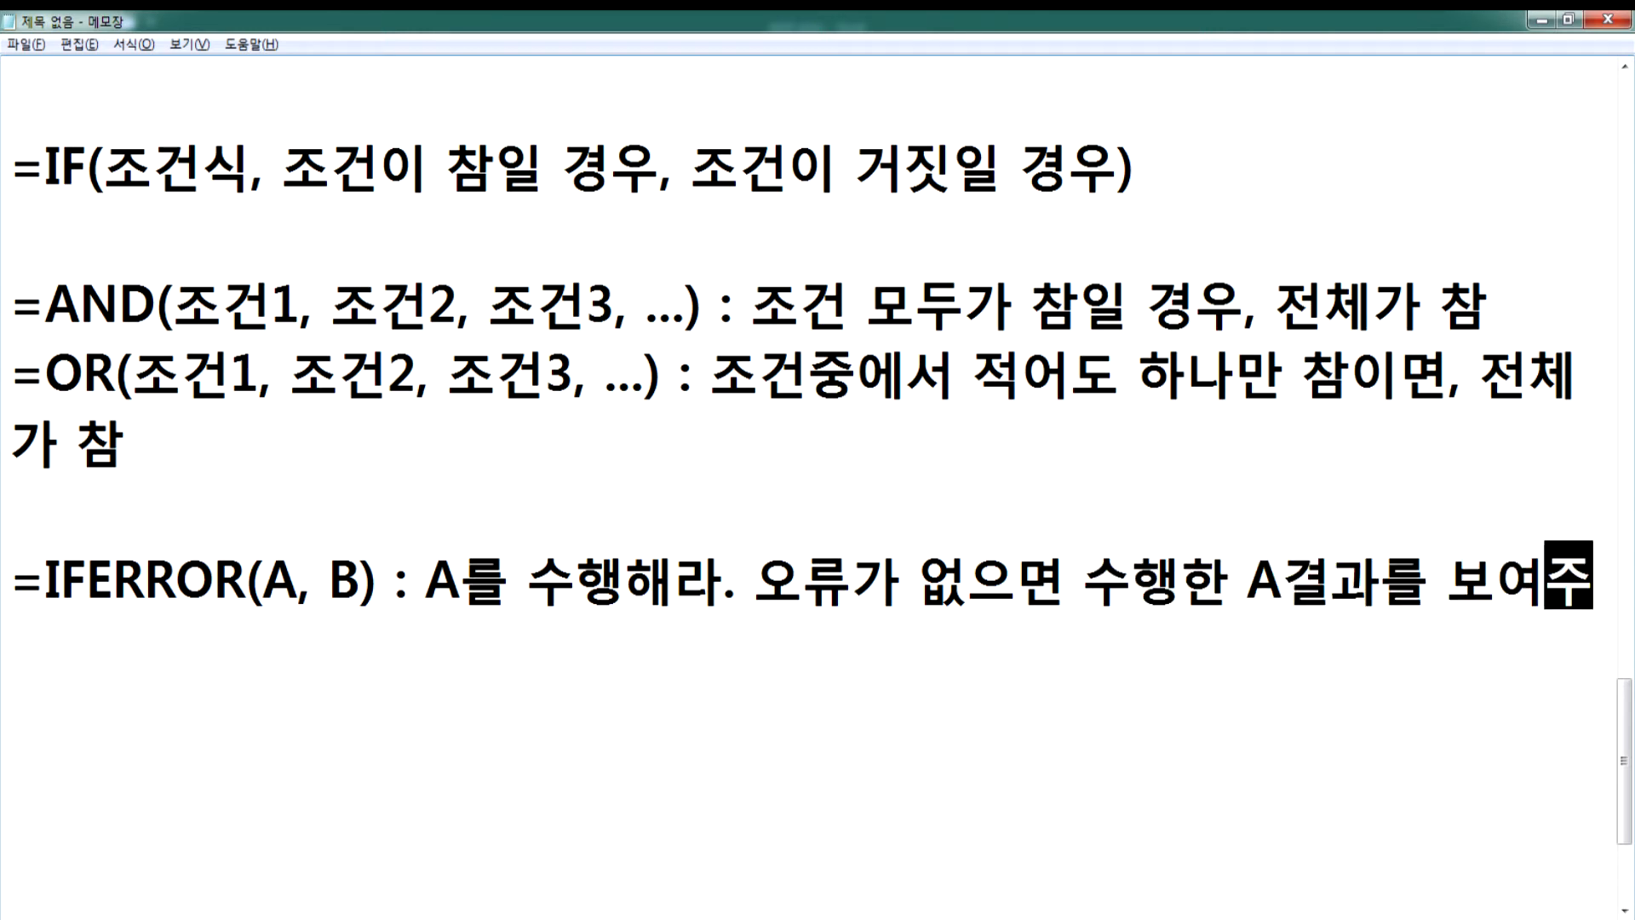
pyautogui.write('고, 만약에 올')
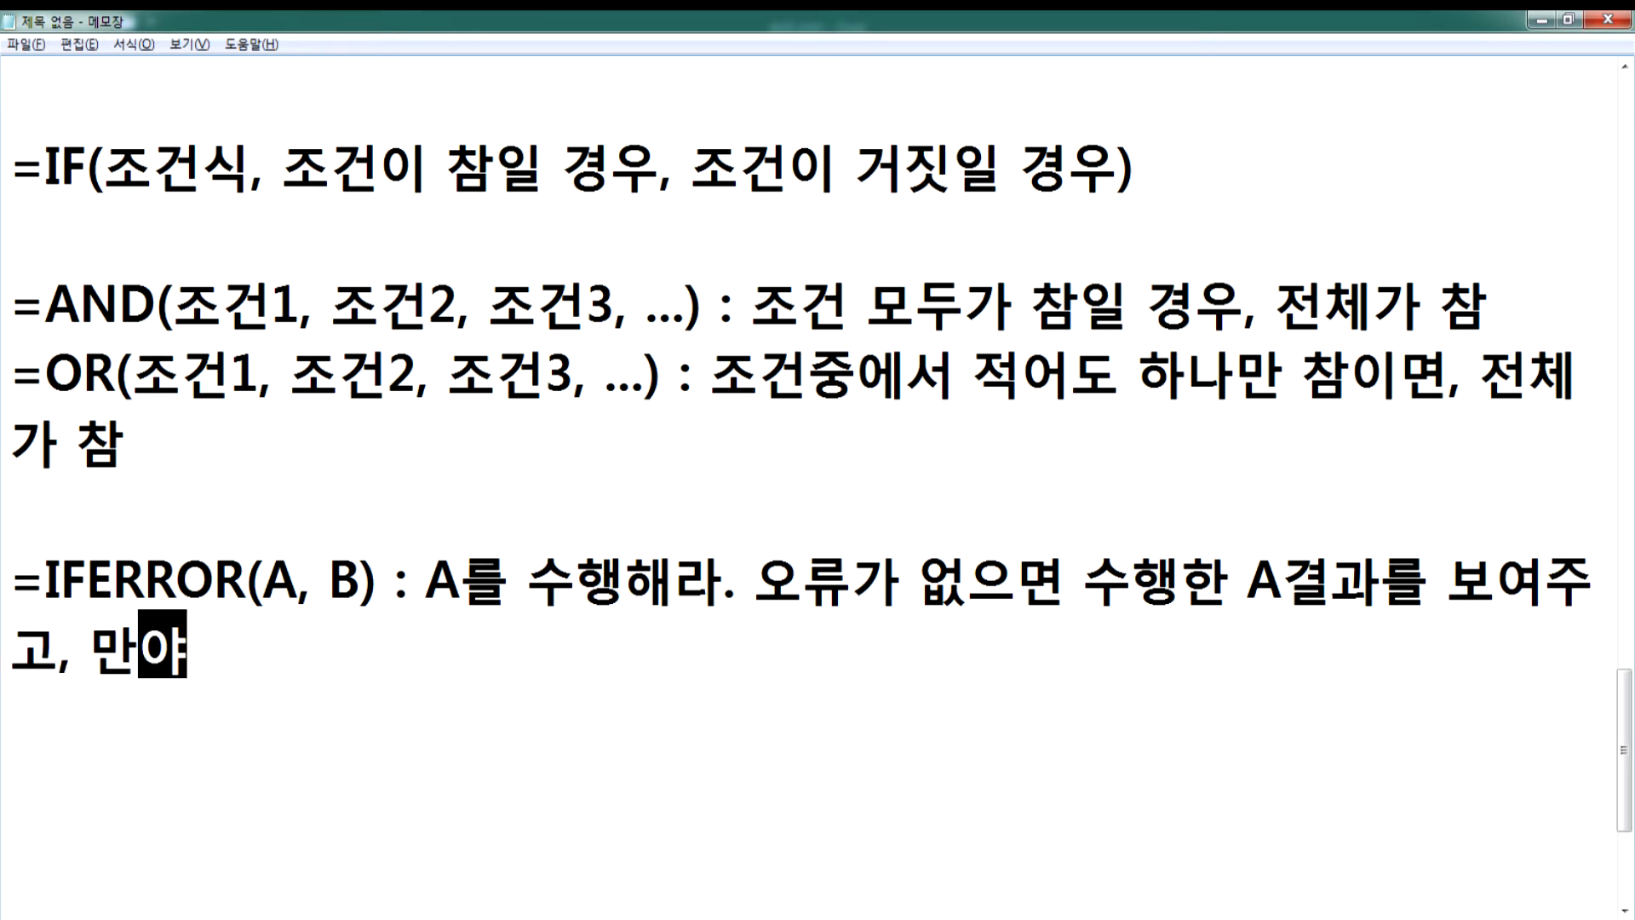
pyautogui.write('류가 밟ㅎ')
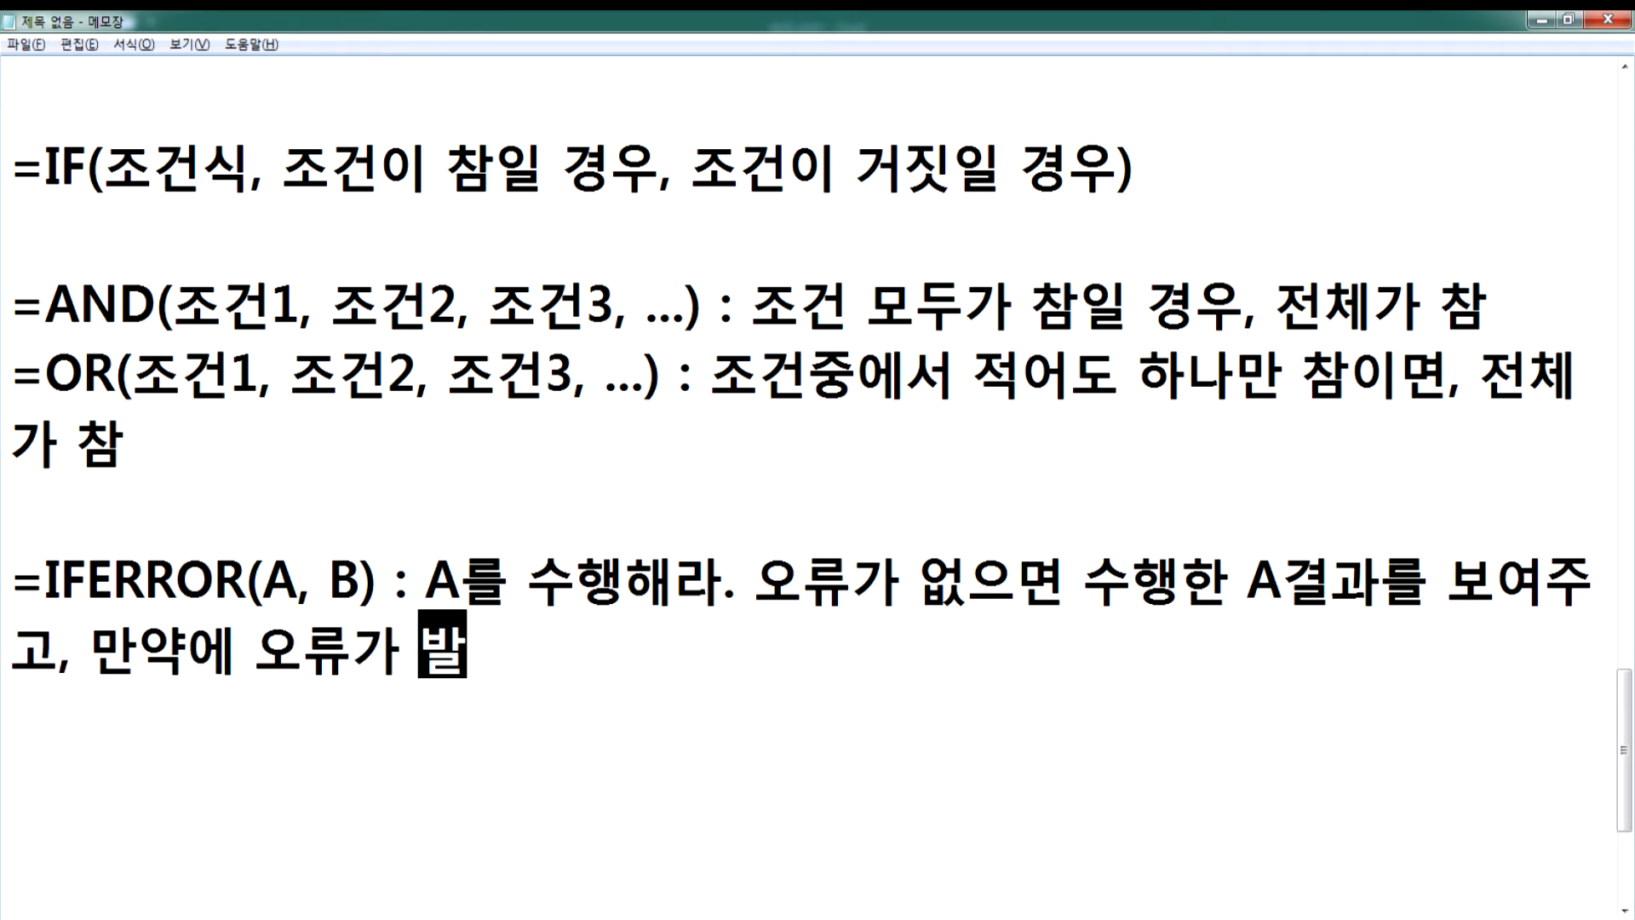
pyautogui.press('BackSpace')
pyautogui.press('BackSpace')
pyautogui.write('ㄹ행')
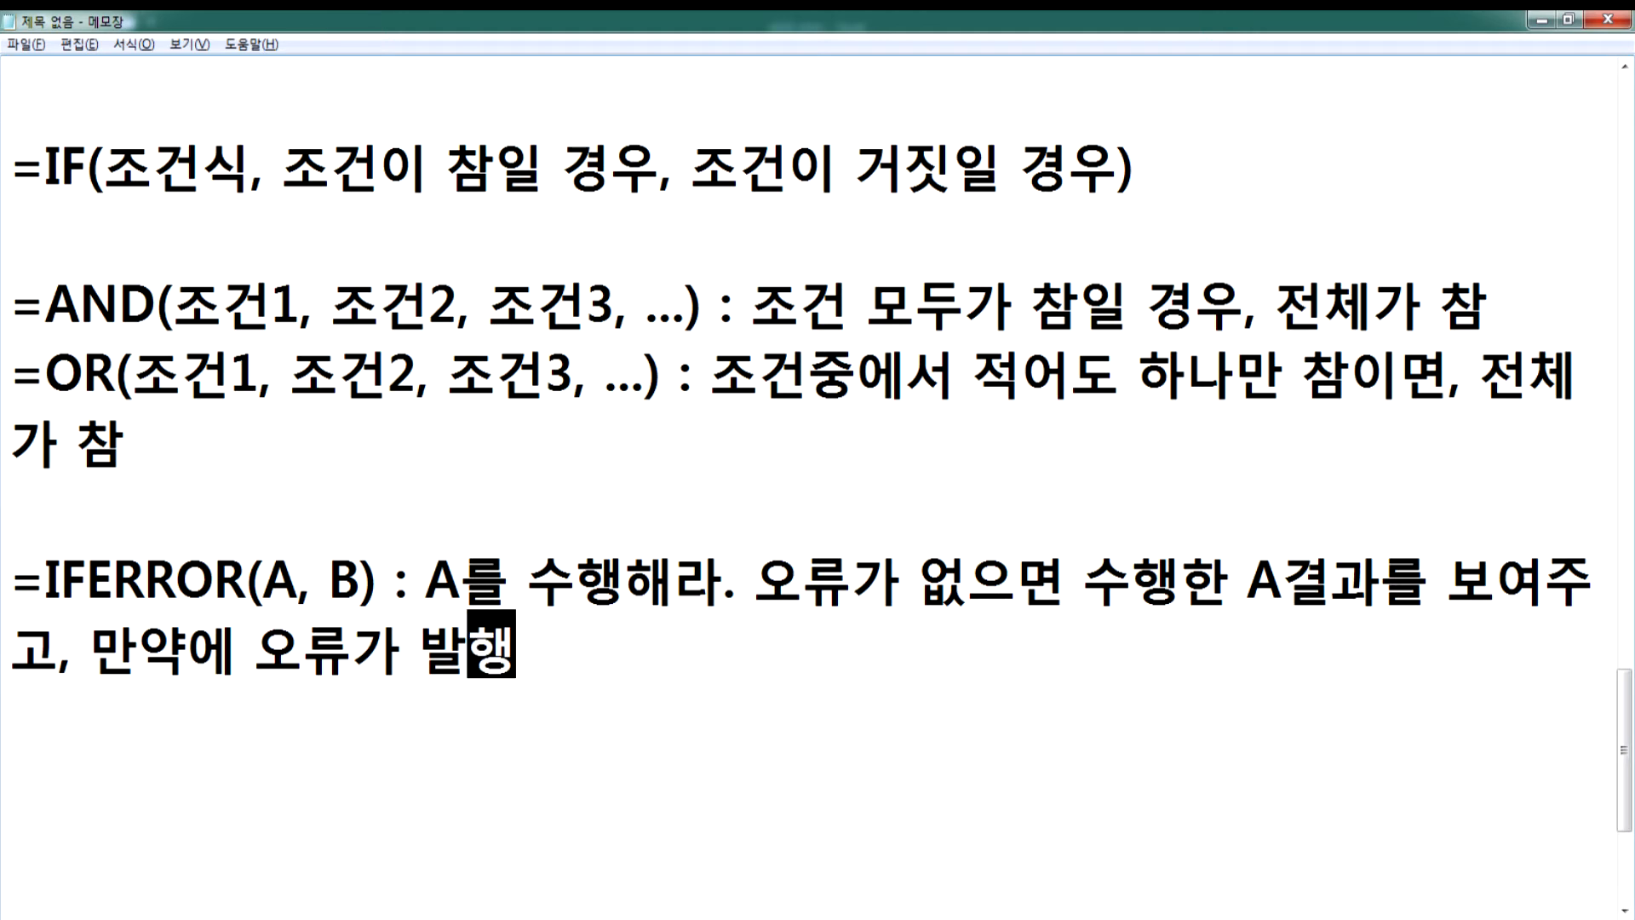
pyautogui.press('BackSpace')
pyautogui.press('BackSpace')
pyautogui.press('BackSpace')
pyautogui.write('생하')
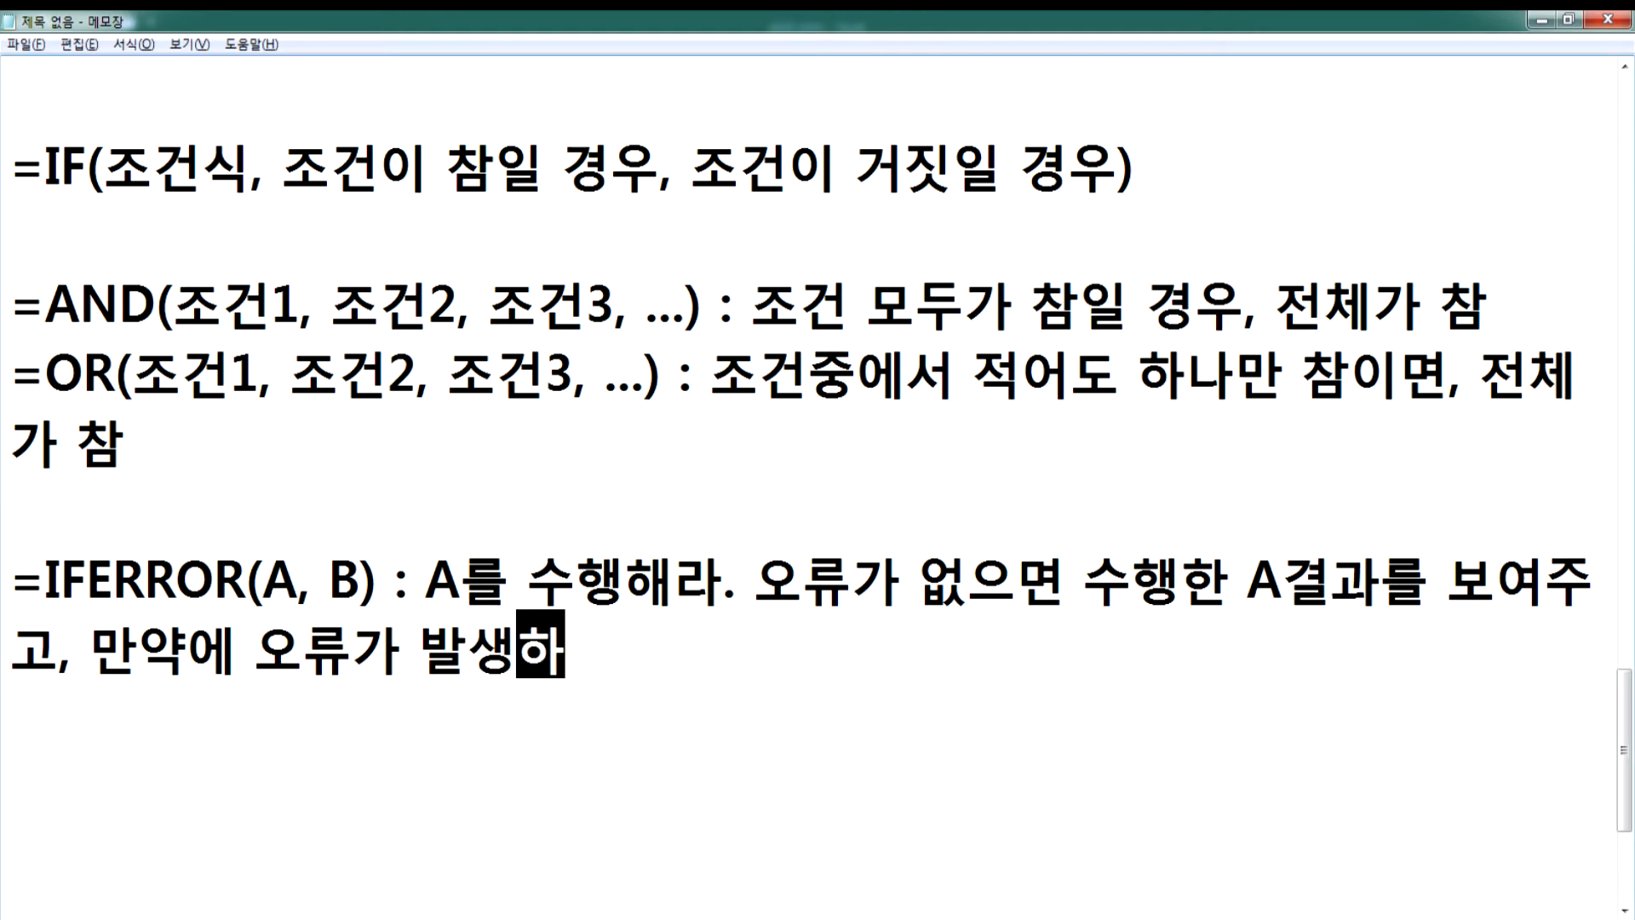
pyautogui.write('면 B를')
pyautogui.hotkey('ctrl', 'z')
pyautogui.write('수행해라')
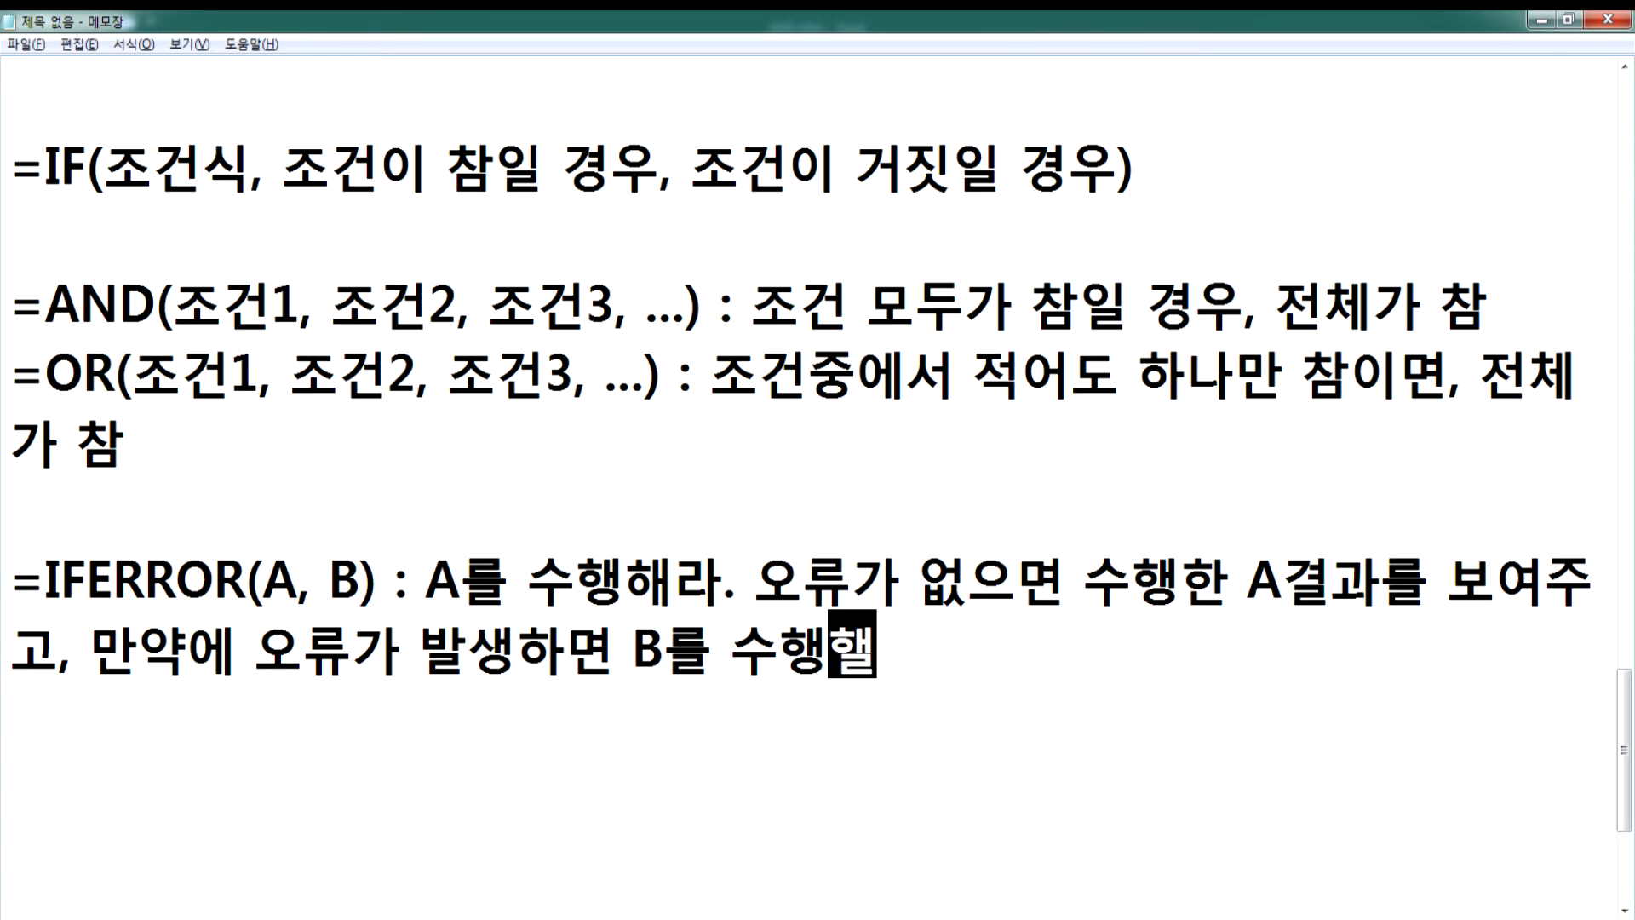
pyautogui.press('Return')
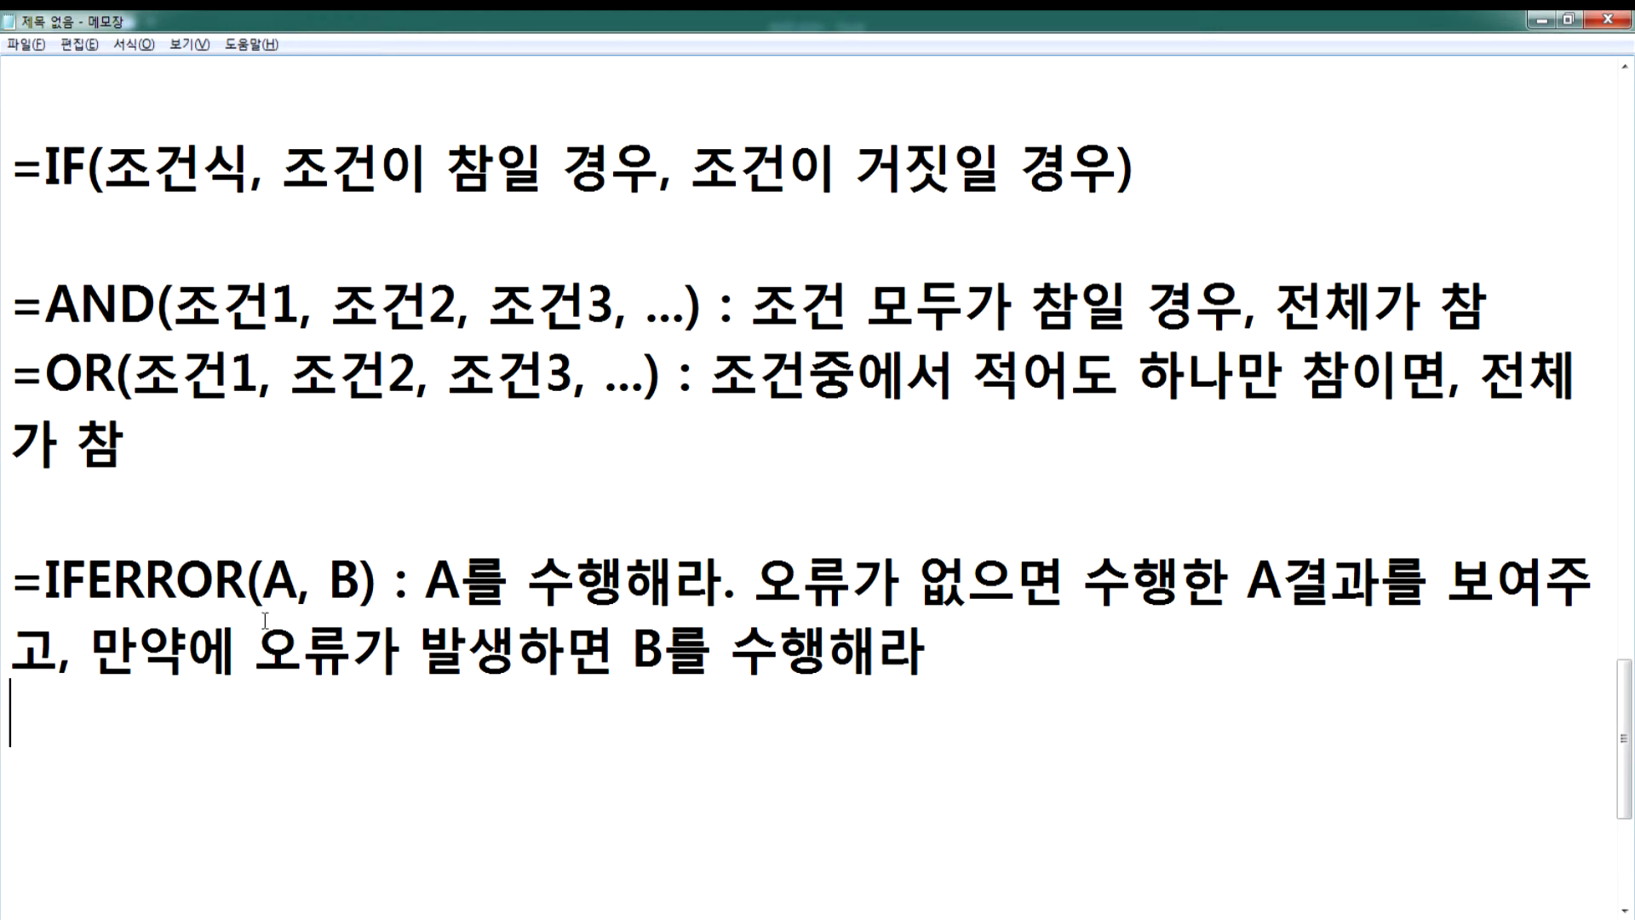
pyautogui.moveTo(265, 588); pyautogui.dragTo(349, 586)
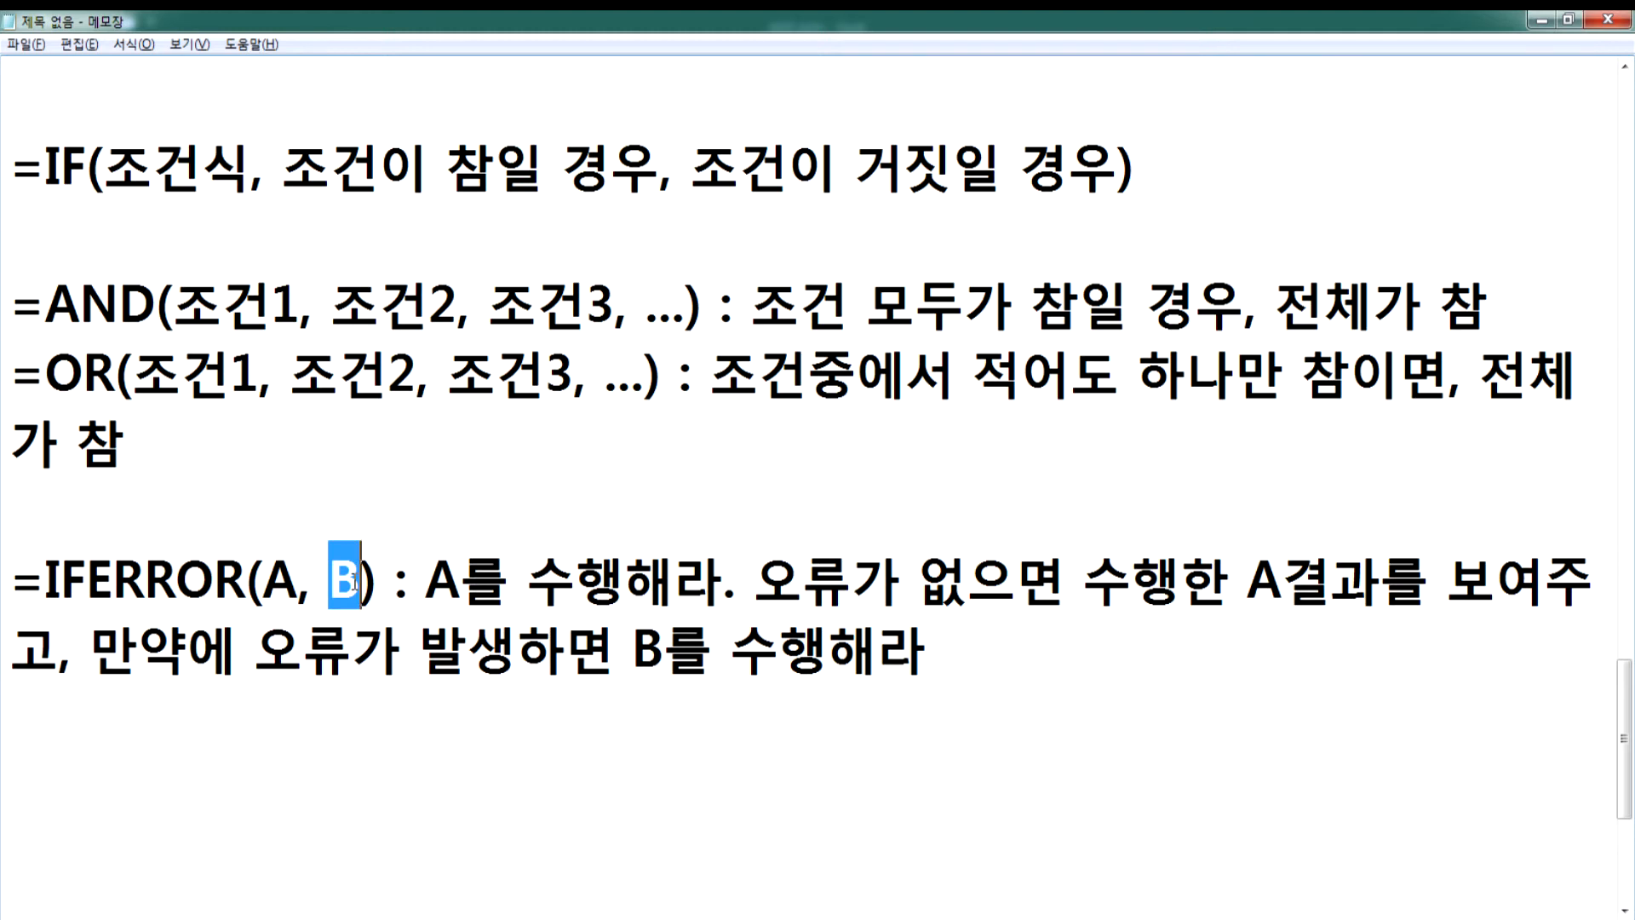
# - Type the example '10명이 시험, 1등은 "대상", 2등은 "금상", 나머지는 "참가상"' and begin a =CHOOSE( line
pyautogui.scroll(-1, 354, 588)
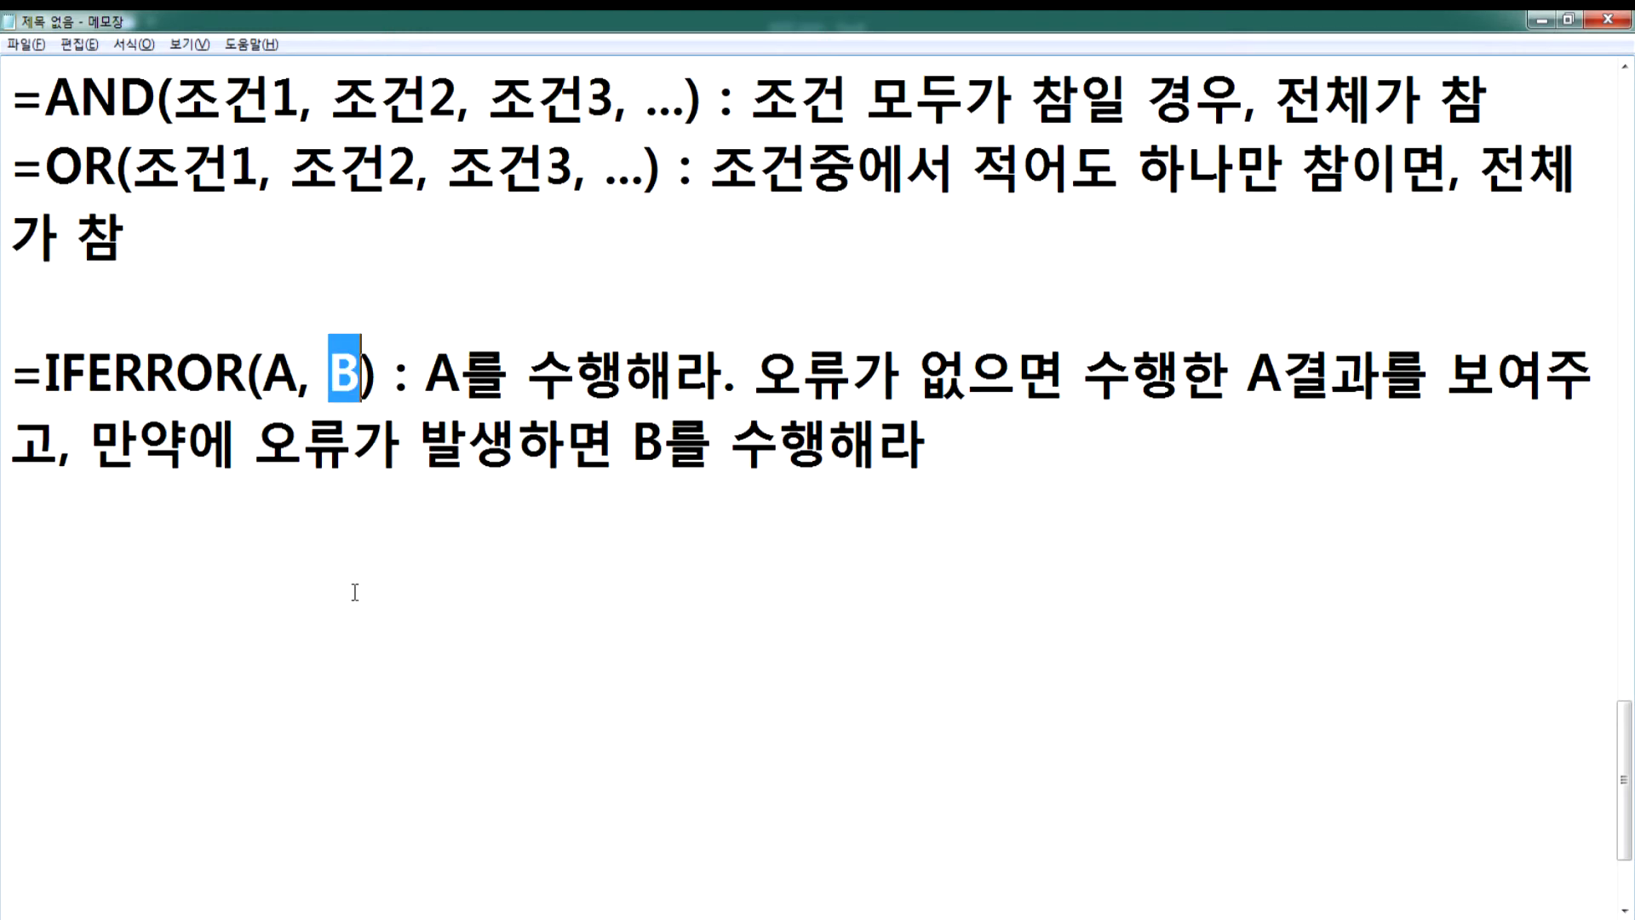
pyautogui.click(157, 542)
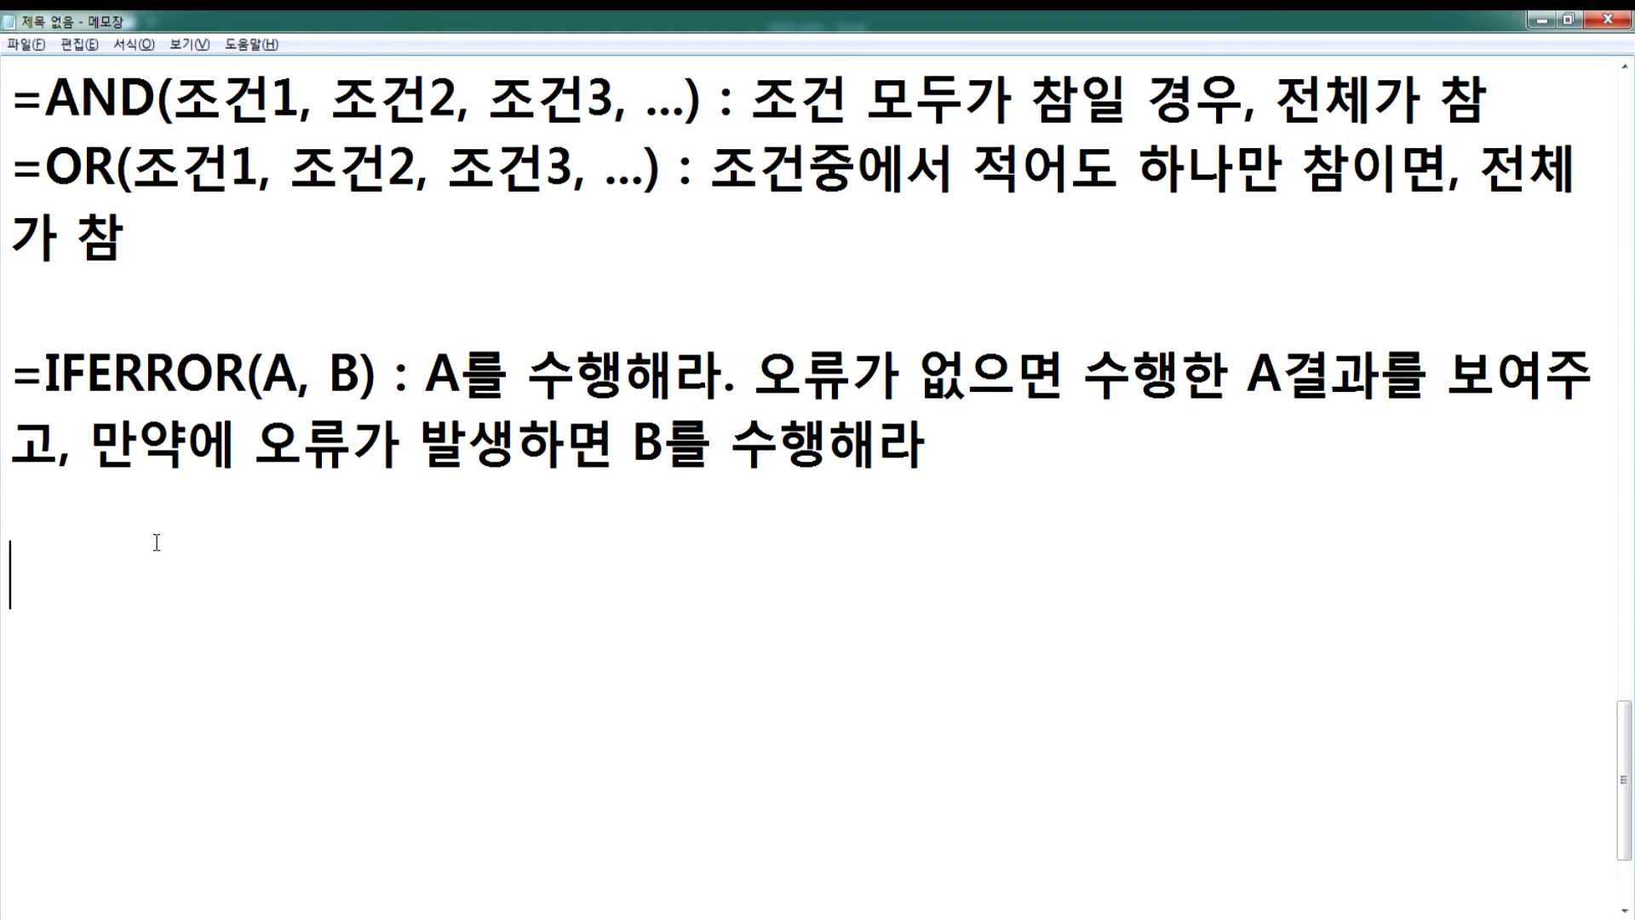
pyautogui.scroll(-1, 157, 542)
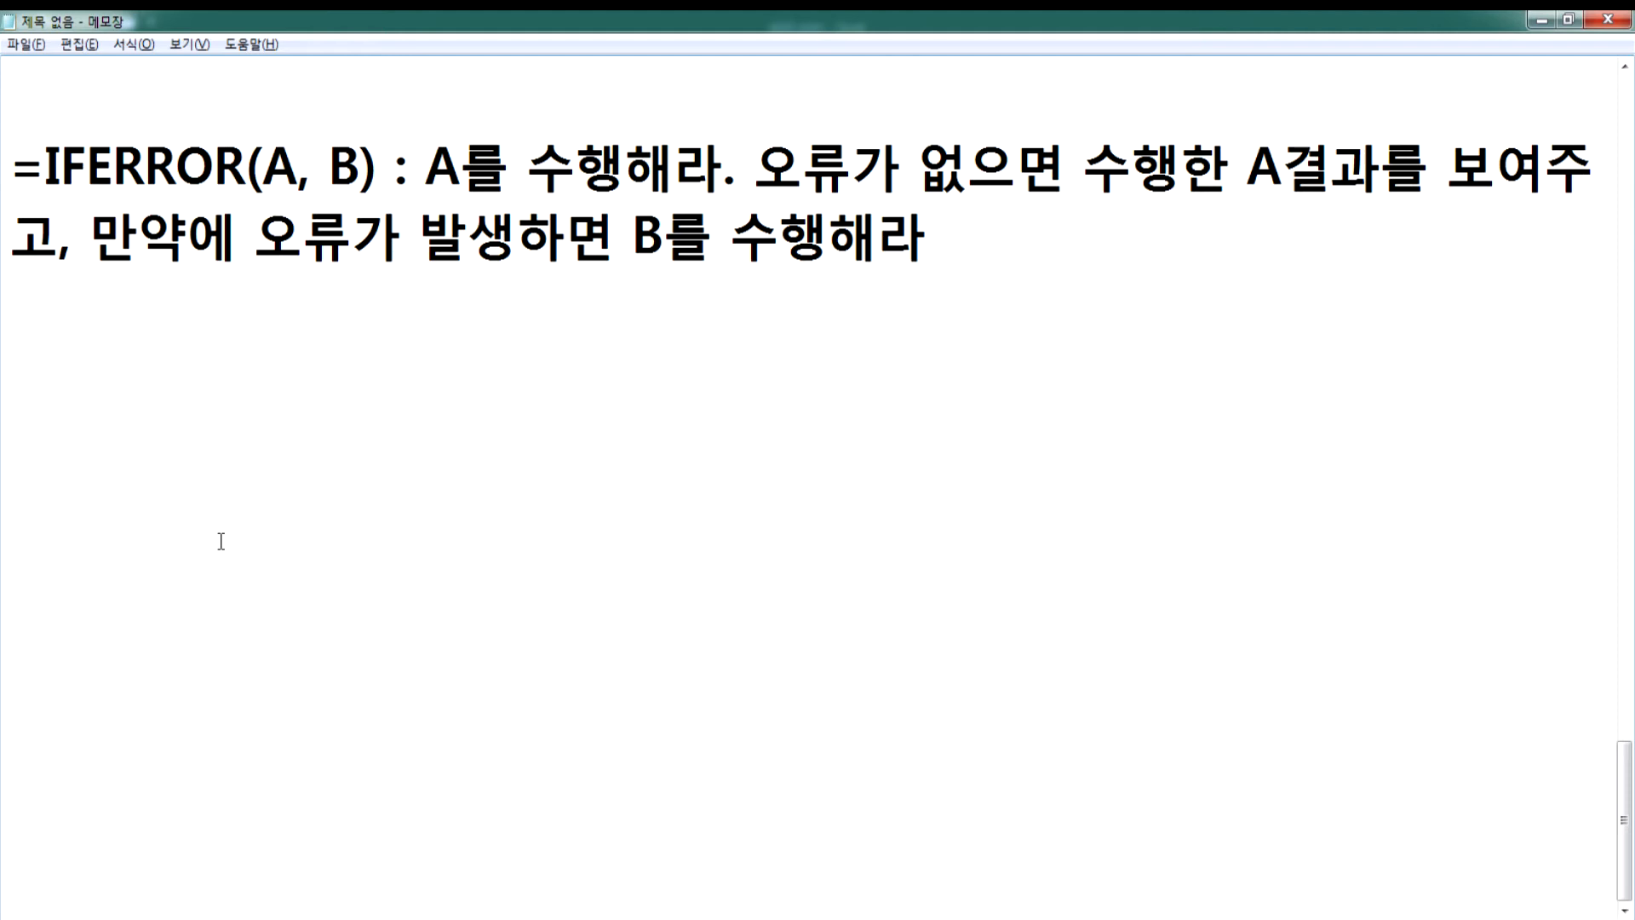
pyautogui.write('10명이 시험, 1등은')
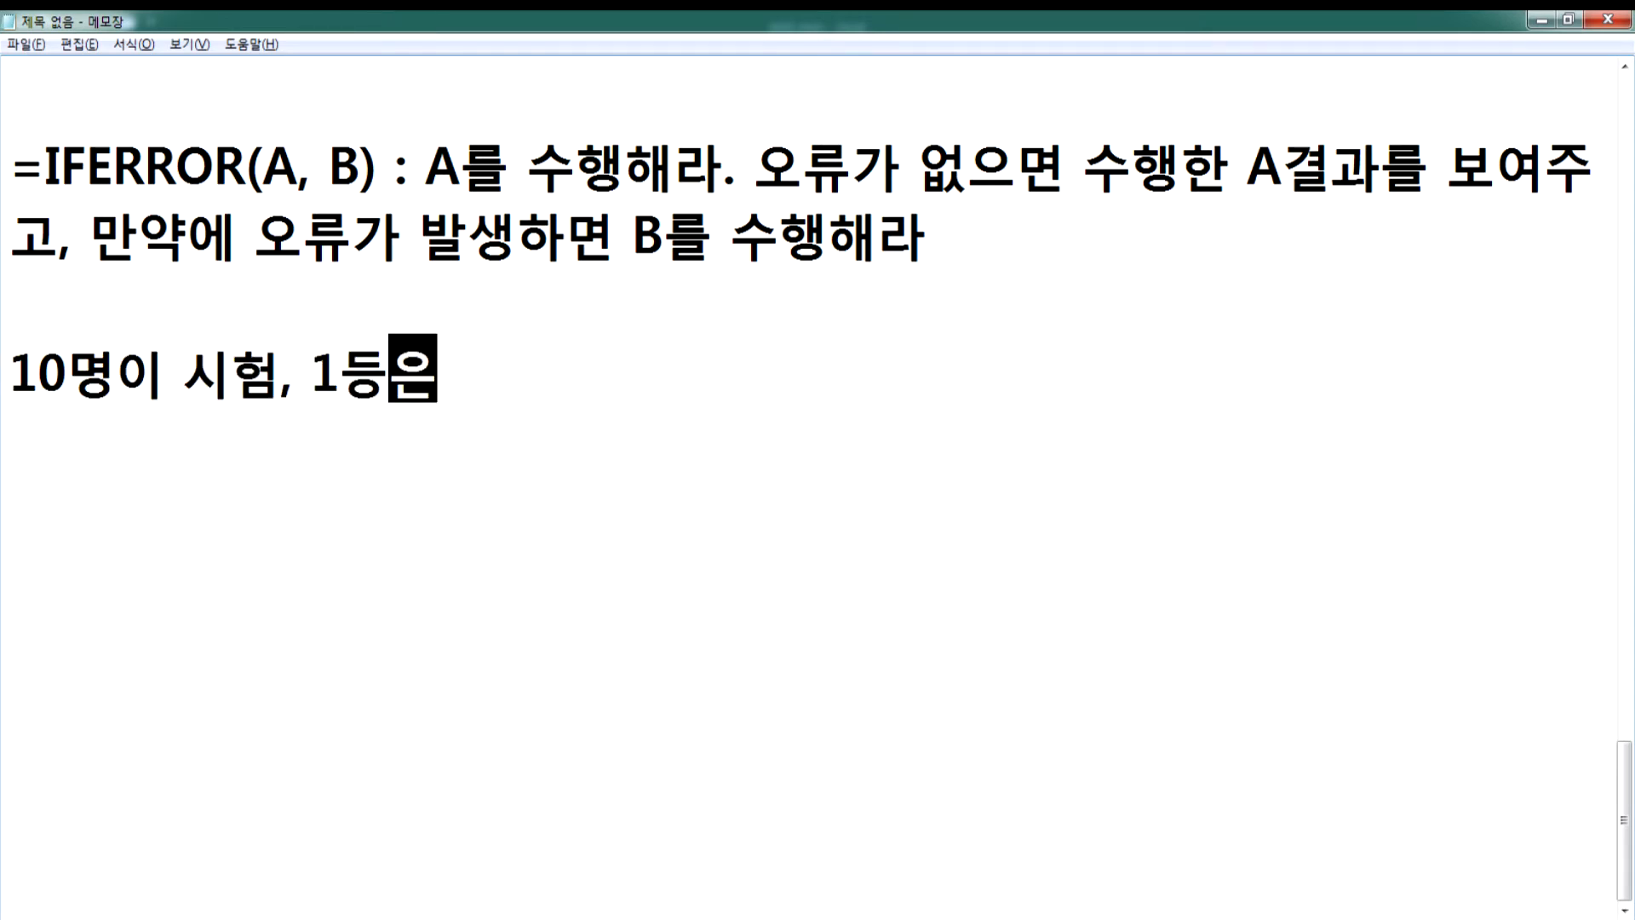
pyautogui.write(' "대사')
pyautogui.write('ㅇ", 2등ㅇ')
pyautogui.write('은"')
pyautogui.press('BackSpace')
pyautogui.write('"금상", 나머지는 ')
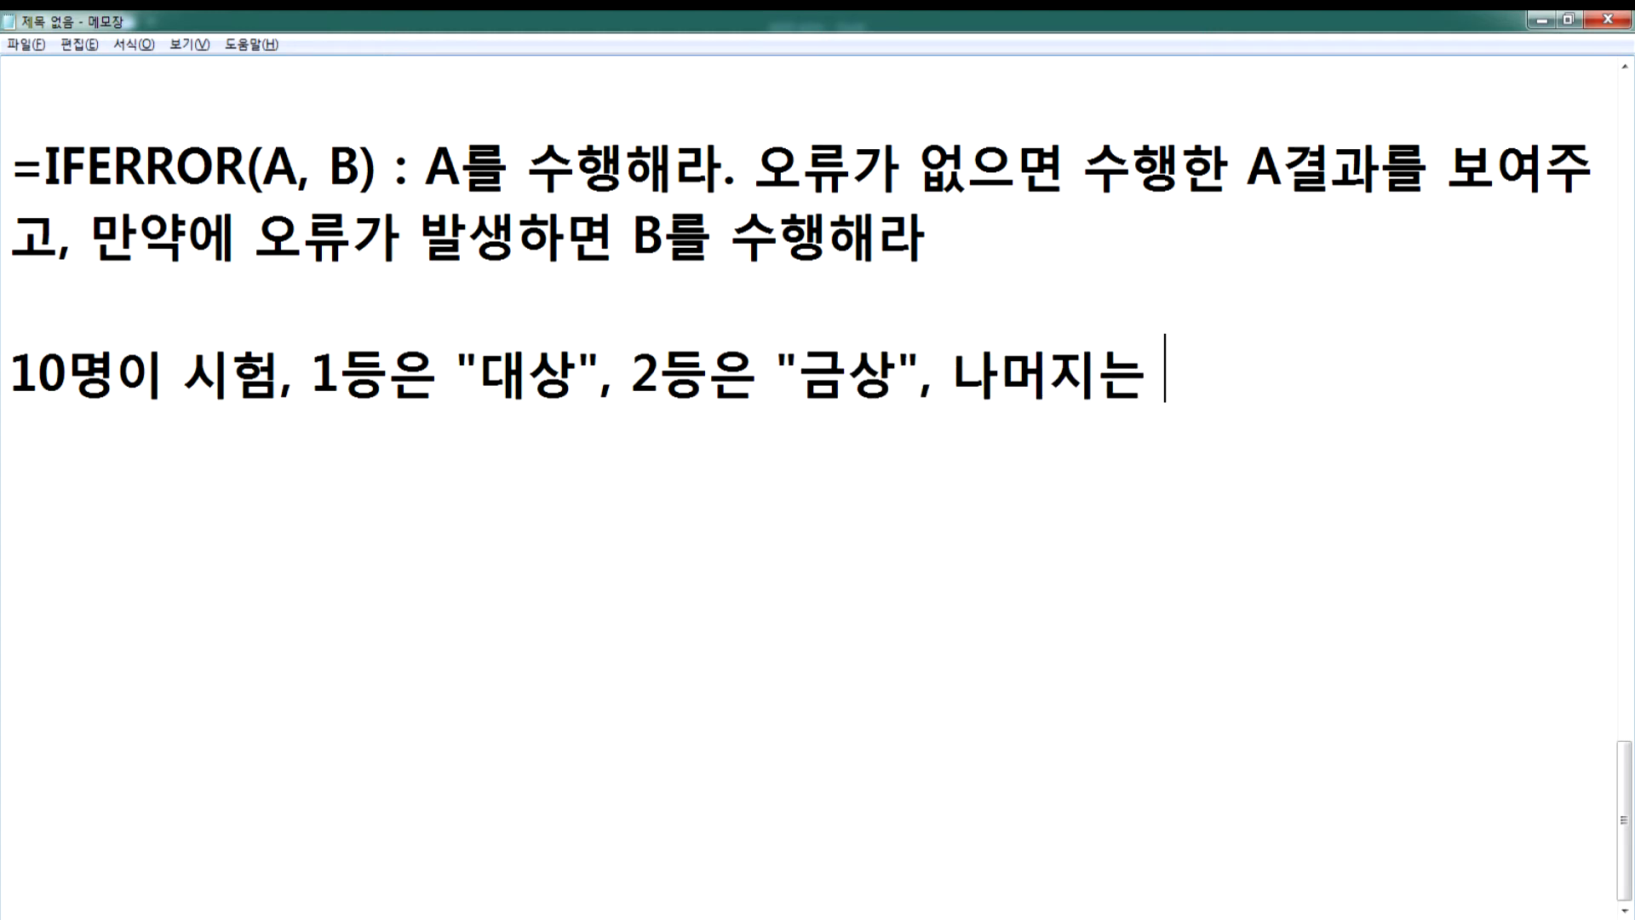
pyautogui.write('"참가상"')
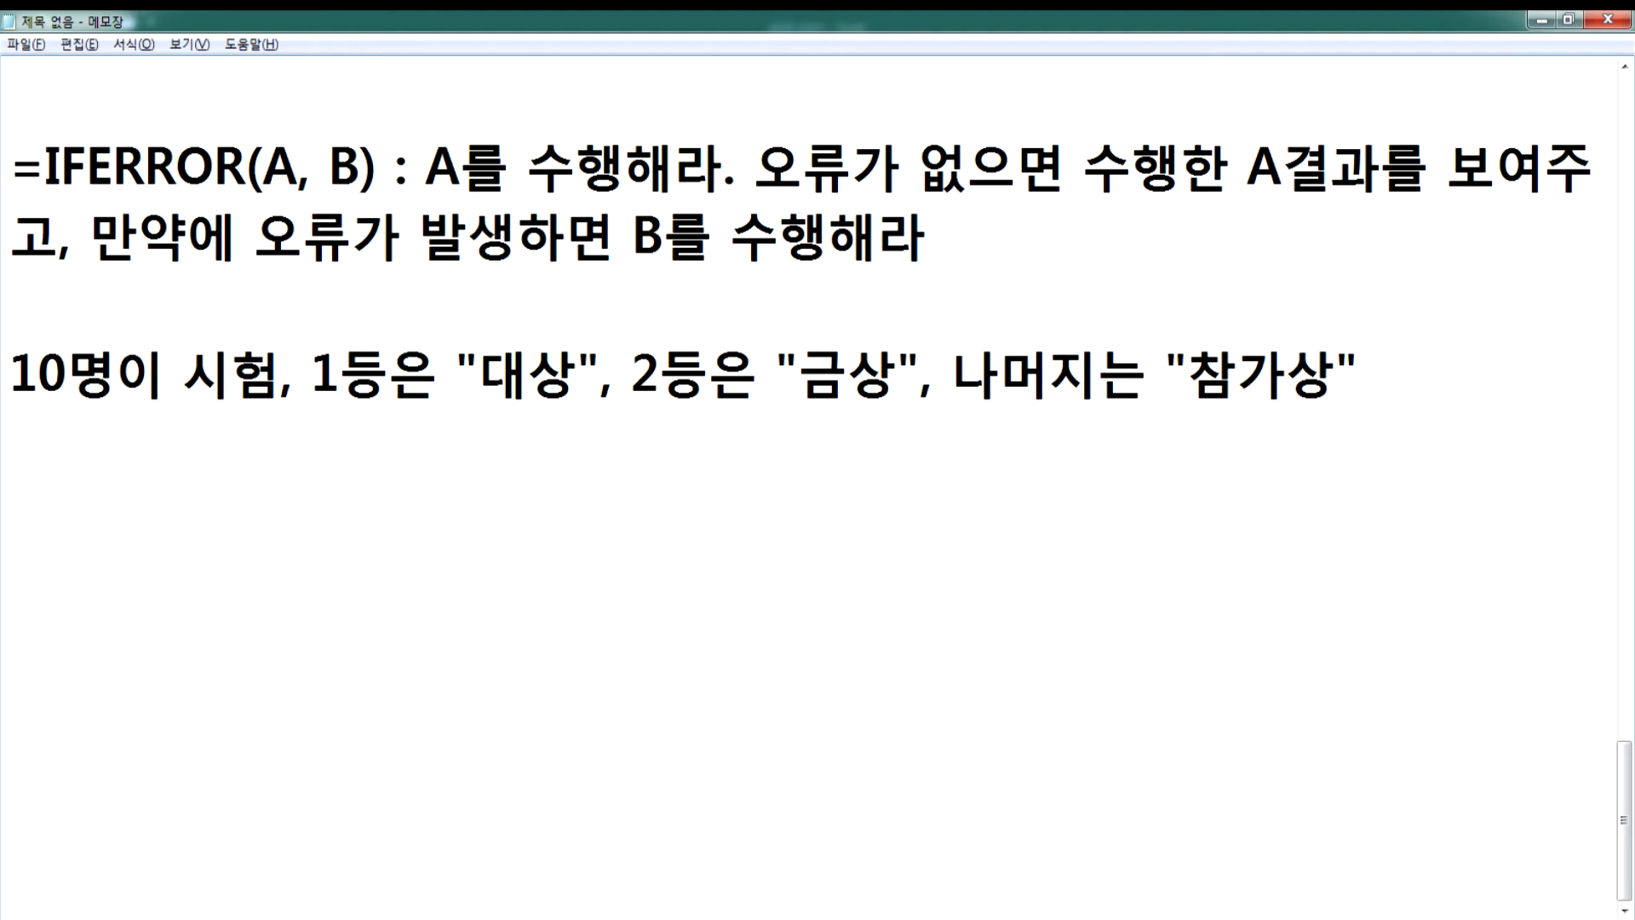
pyautogui.press('Return')
pyautogui.write('=C')
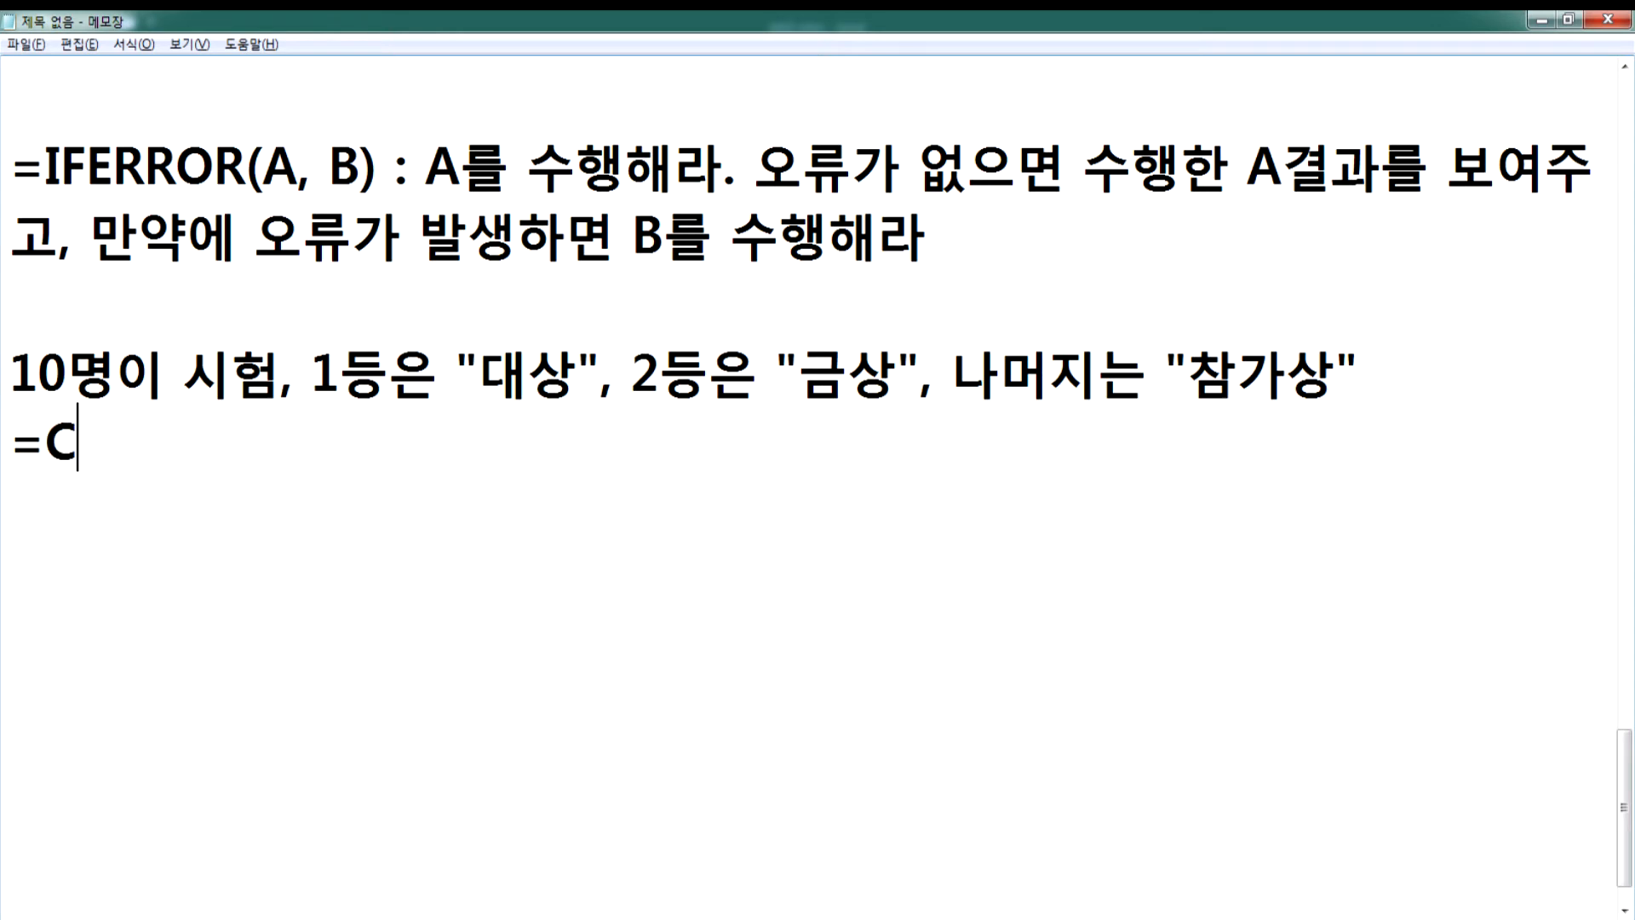
pyautogui.write('HOOSE(')
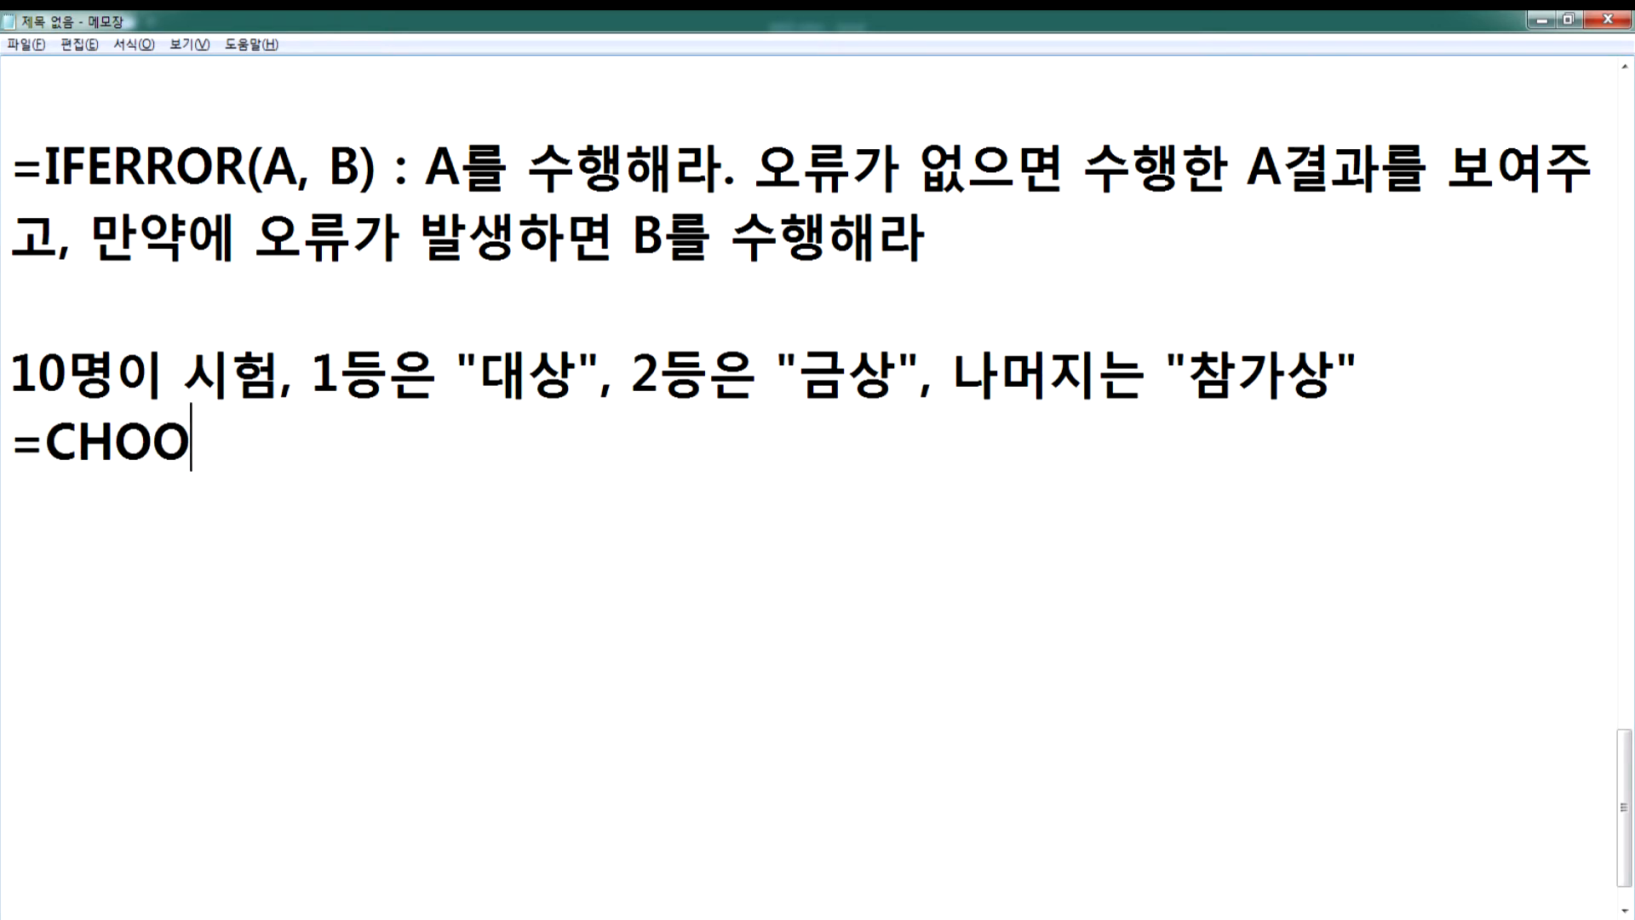
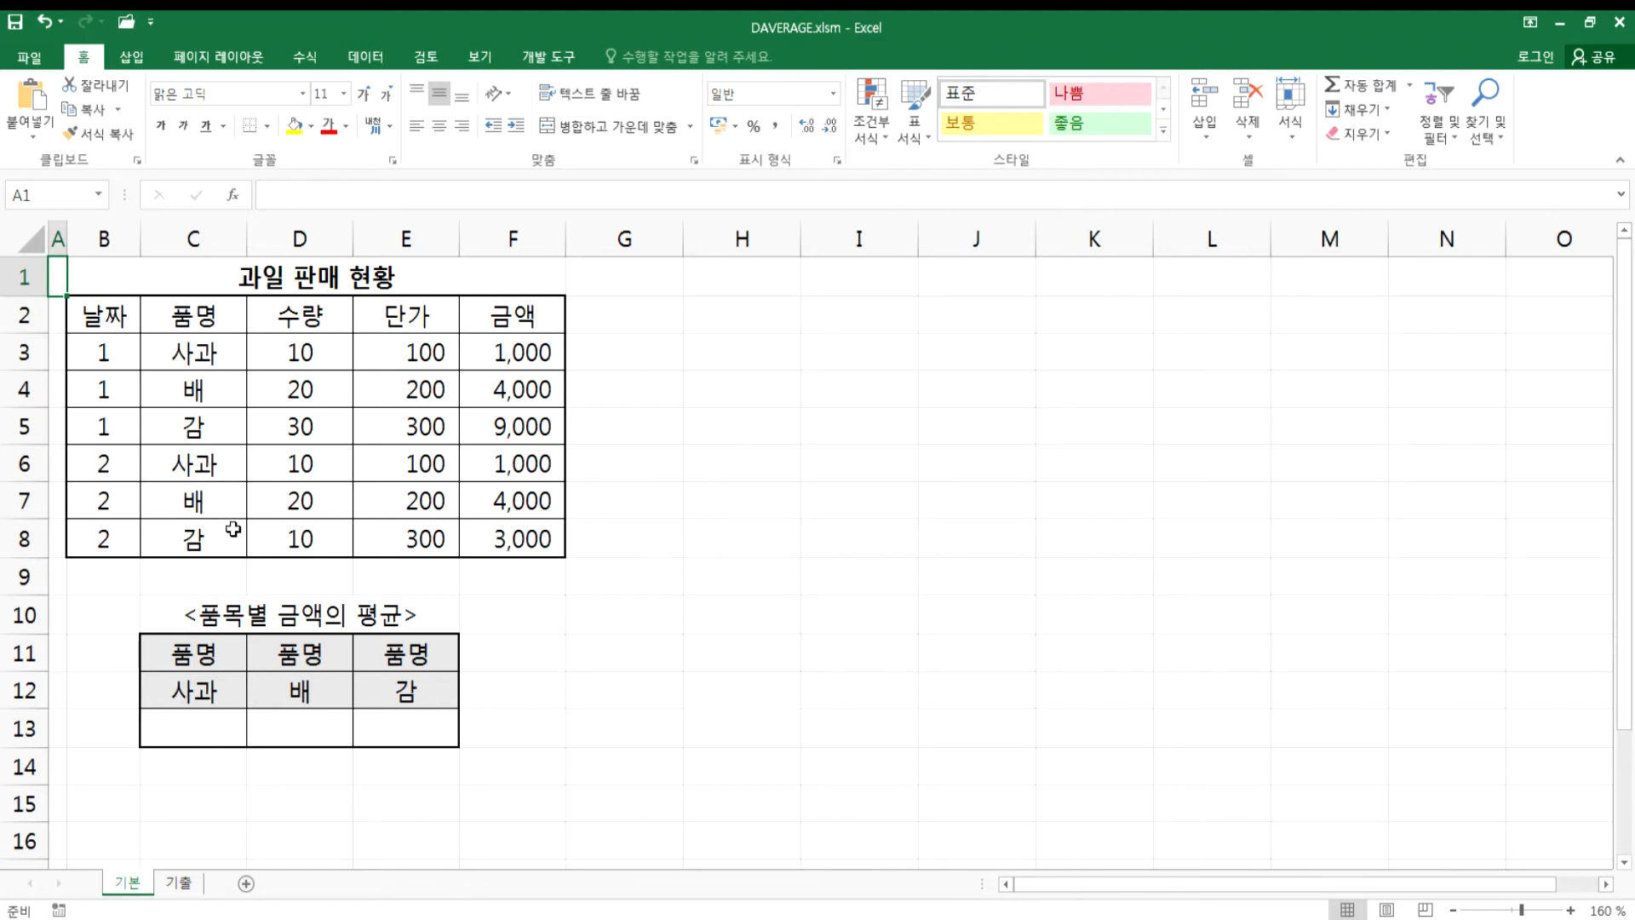
pyautogui.moveTo(95, 317); pyautogui.dragTo(528, 538)
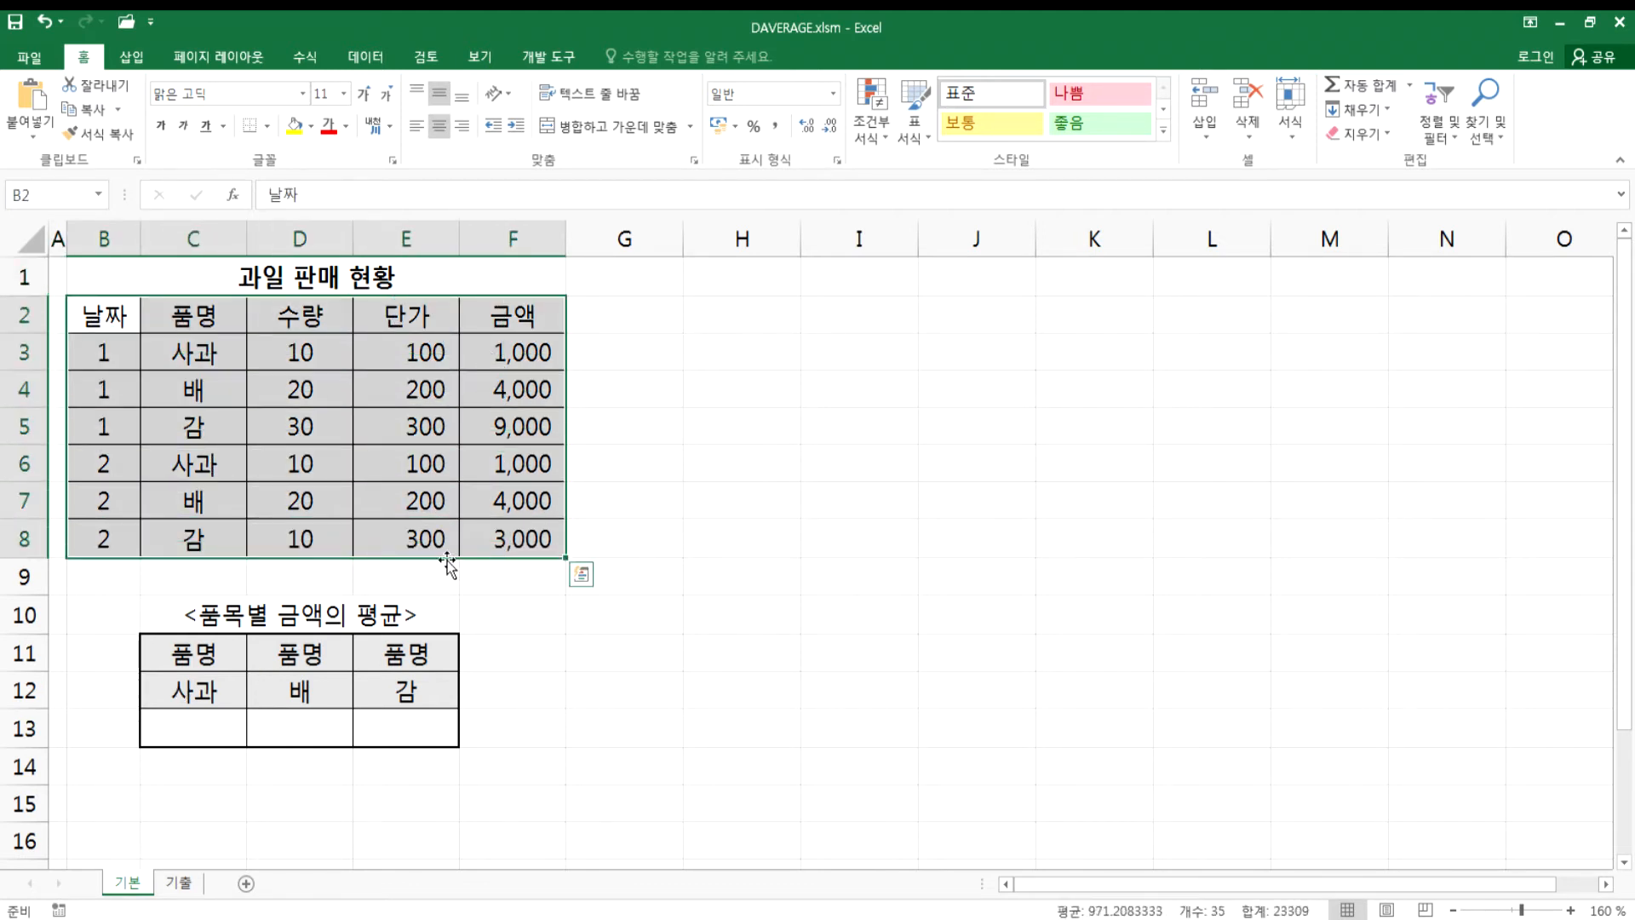
pyautogui.press('Tab')
pyautogui.press('Tab')
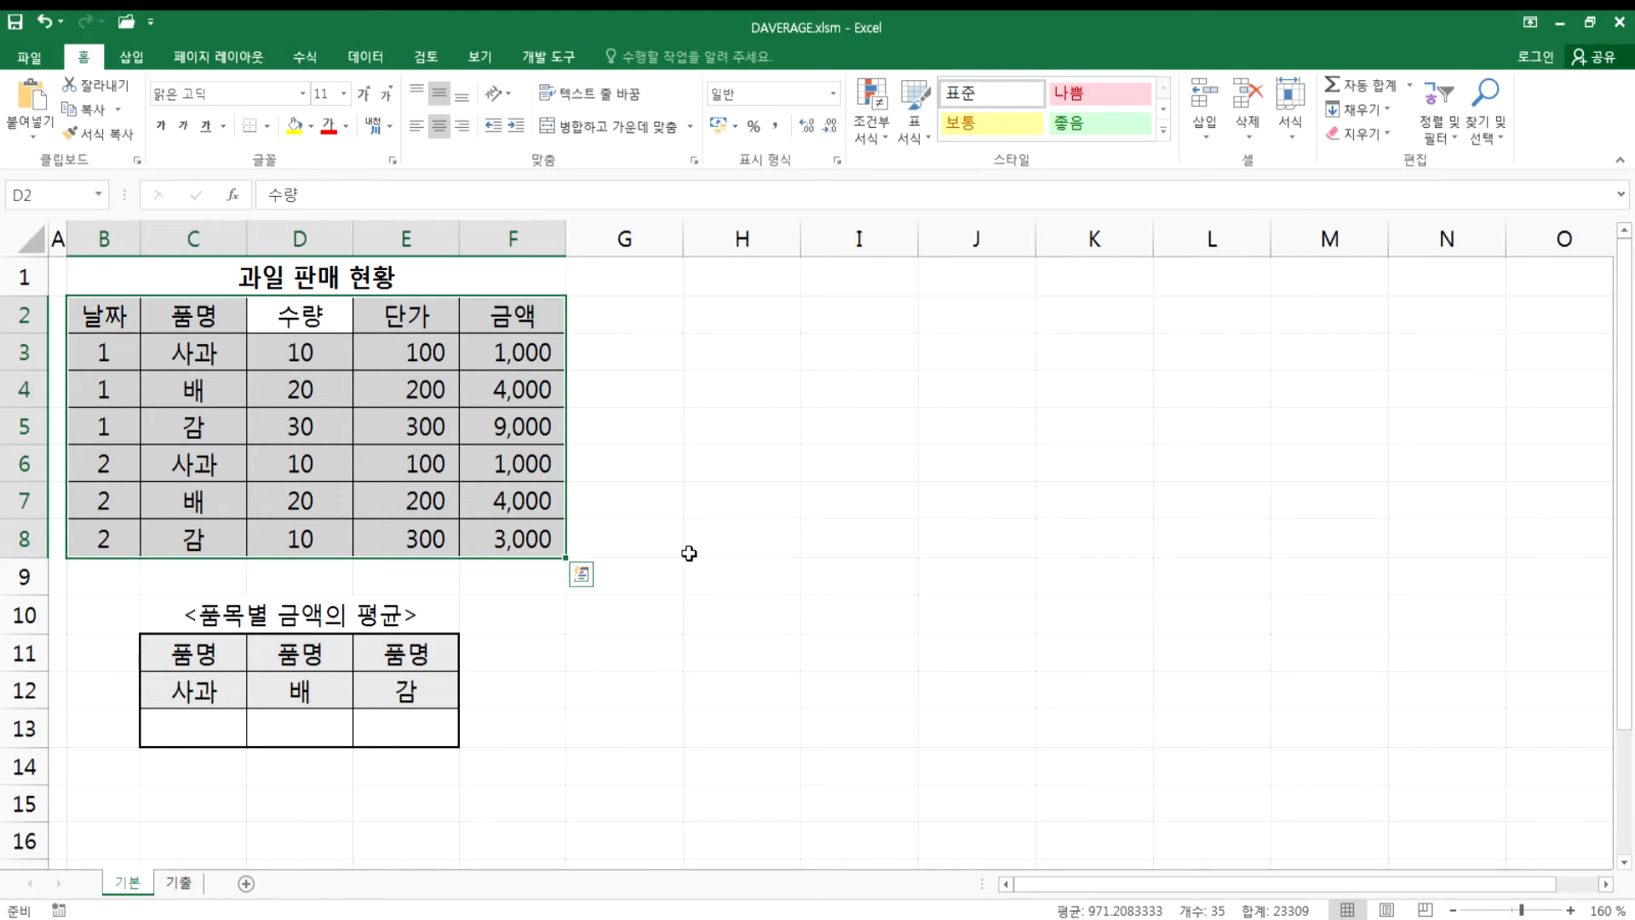
pyautogui.press('Tab')
pyautogui.press('Tab')
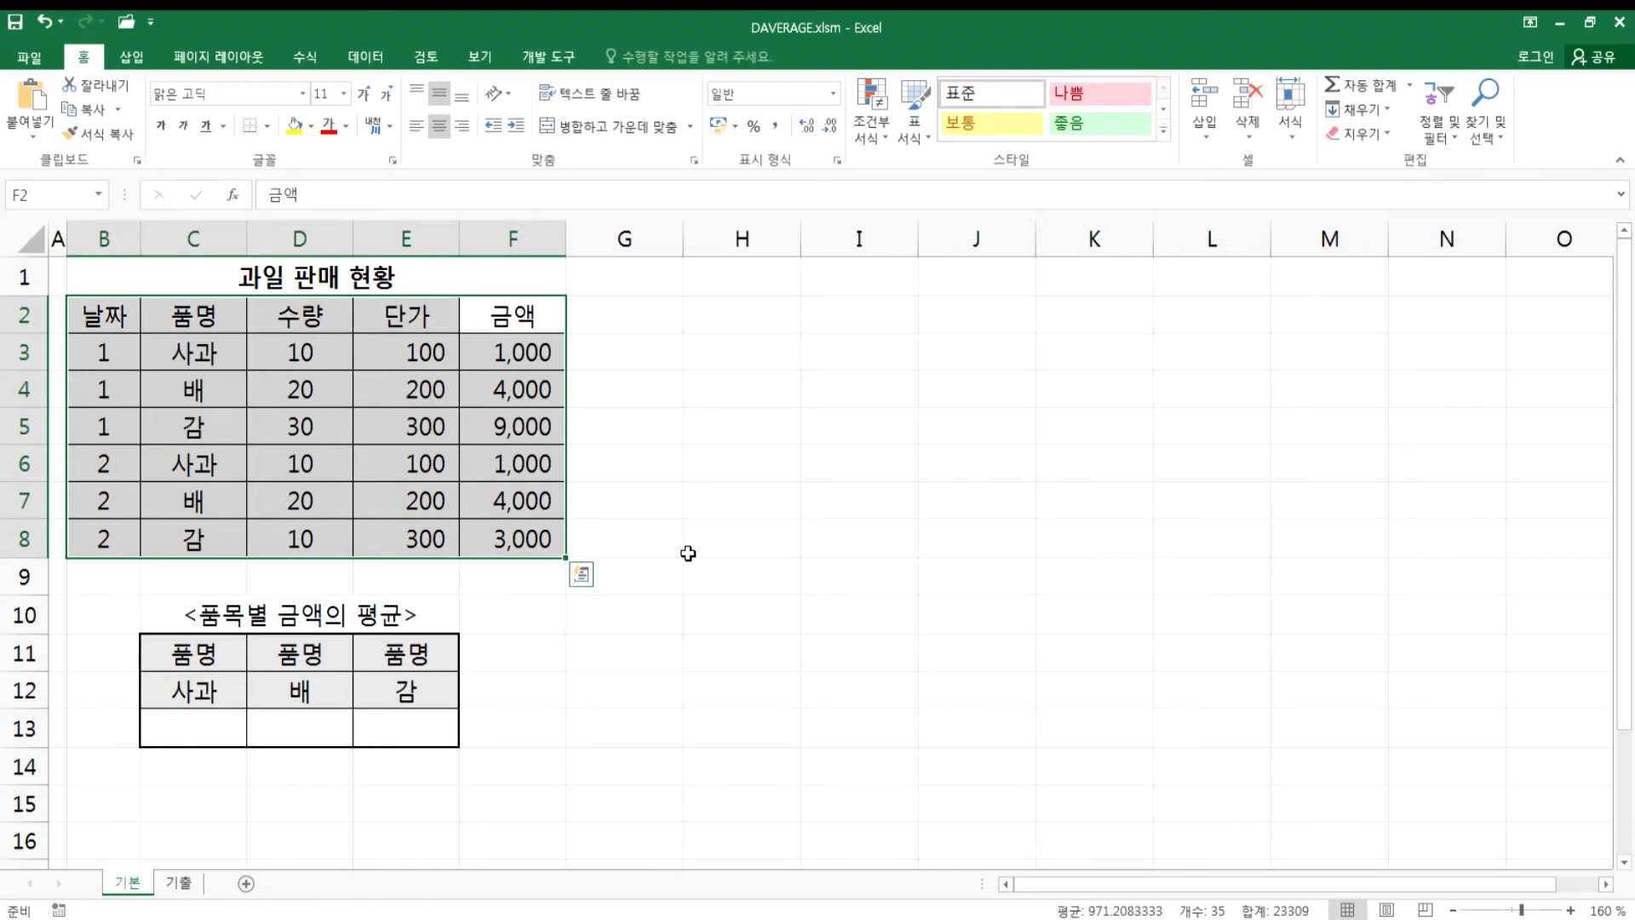
pyautogui.hotkey('shift', 'Tab')
pyautogui.hotkey('shift', 'Tab')
pyautogui.hotkey('shift', 'Tab')
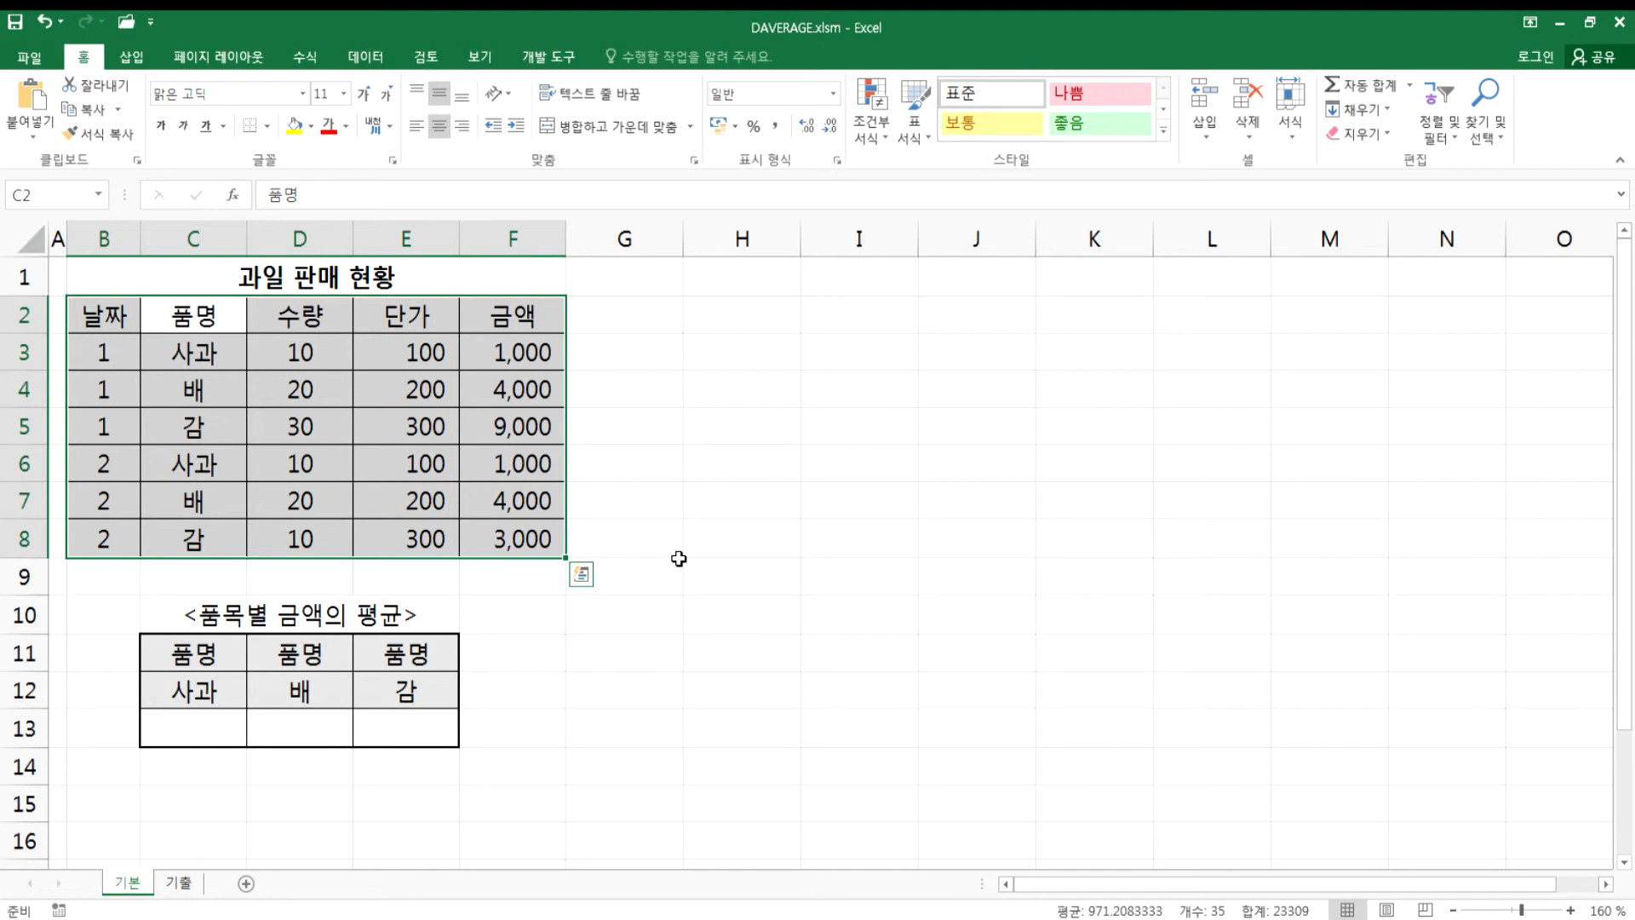
pyautogui.moveTo(192, 311); pyautogui.dragTo(194, 352)
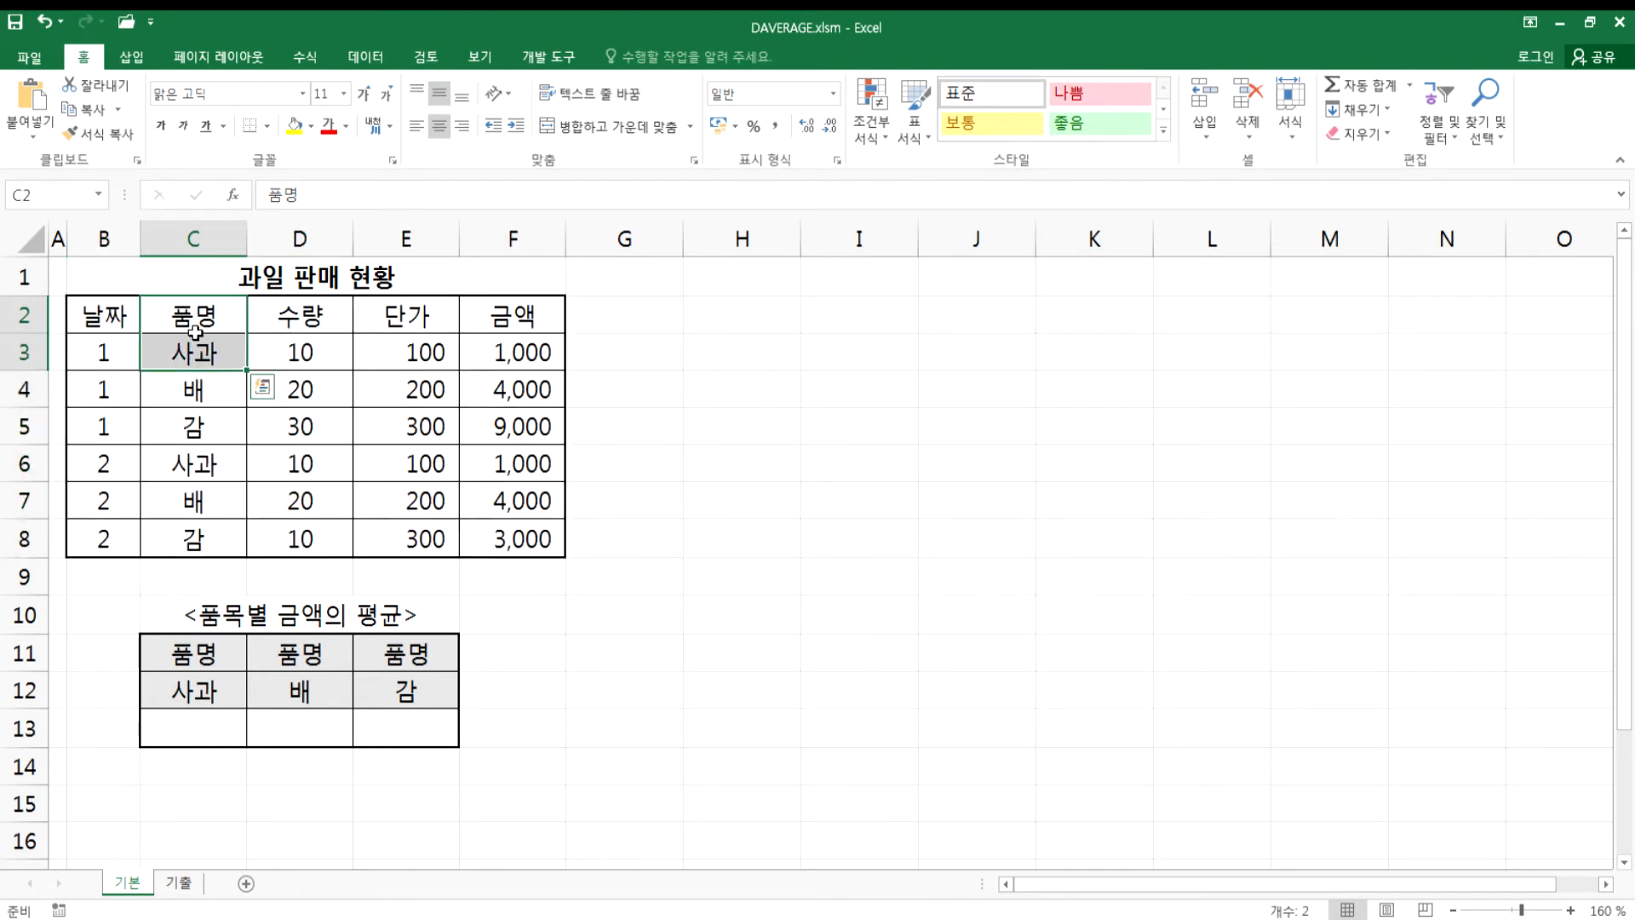
pyautogui.click(195, 317)
pyautogui.click(193, 392)
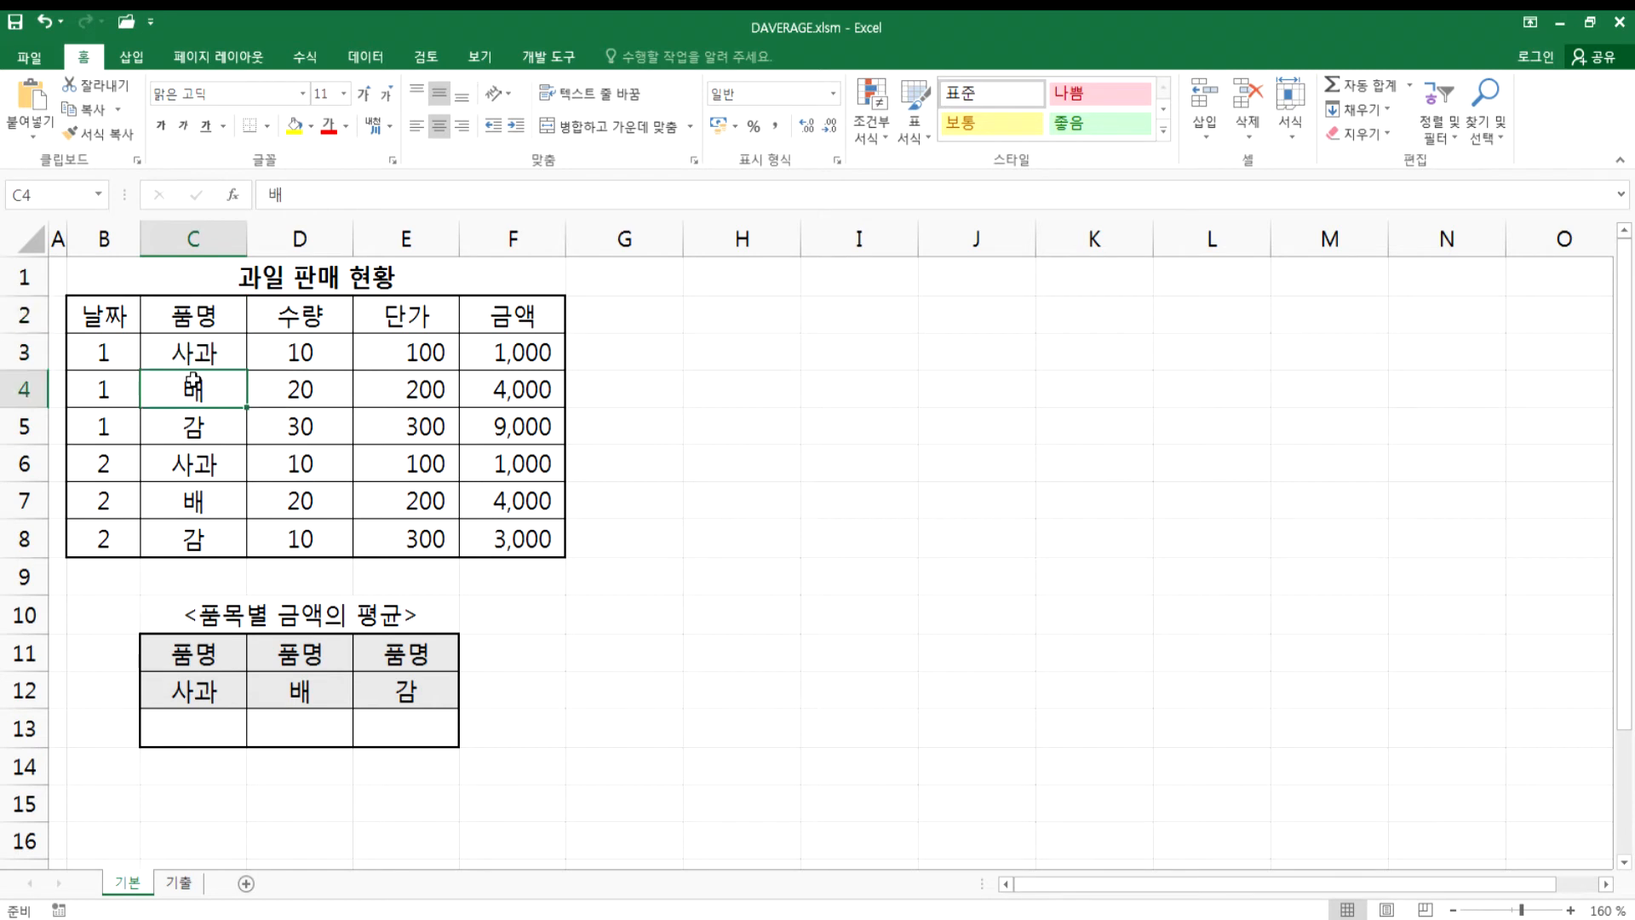
pyautogui.click(194, 320)
pyautogui.click(195, 389)
pyautogui.click(194, 320)
pyautogui.click(193, 390)
pyautogui.moveTo(311, 654); pyautogui.dragTo(304, 690)
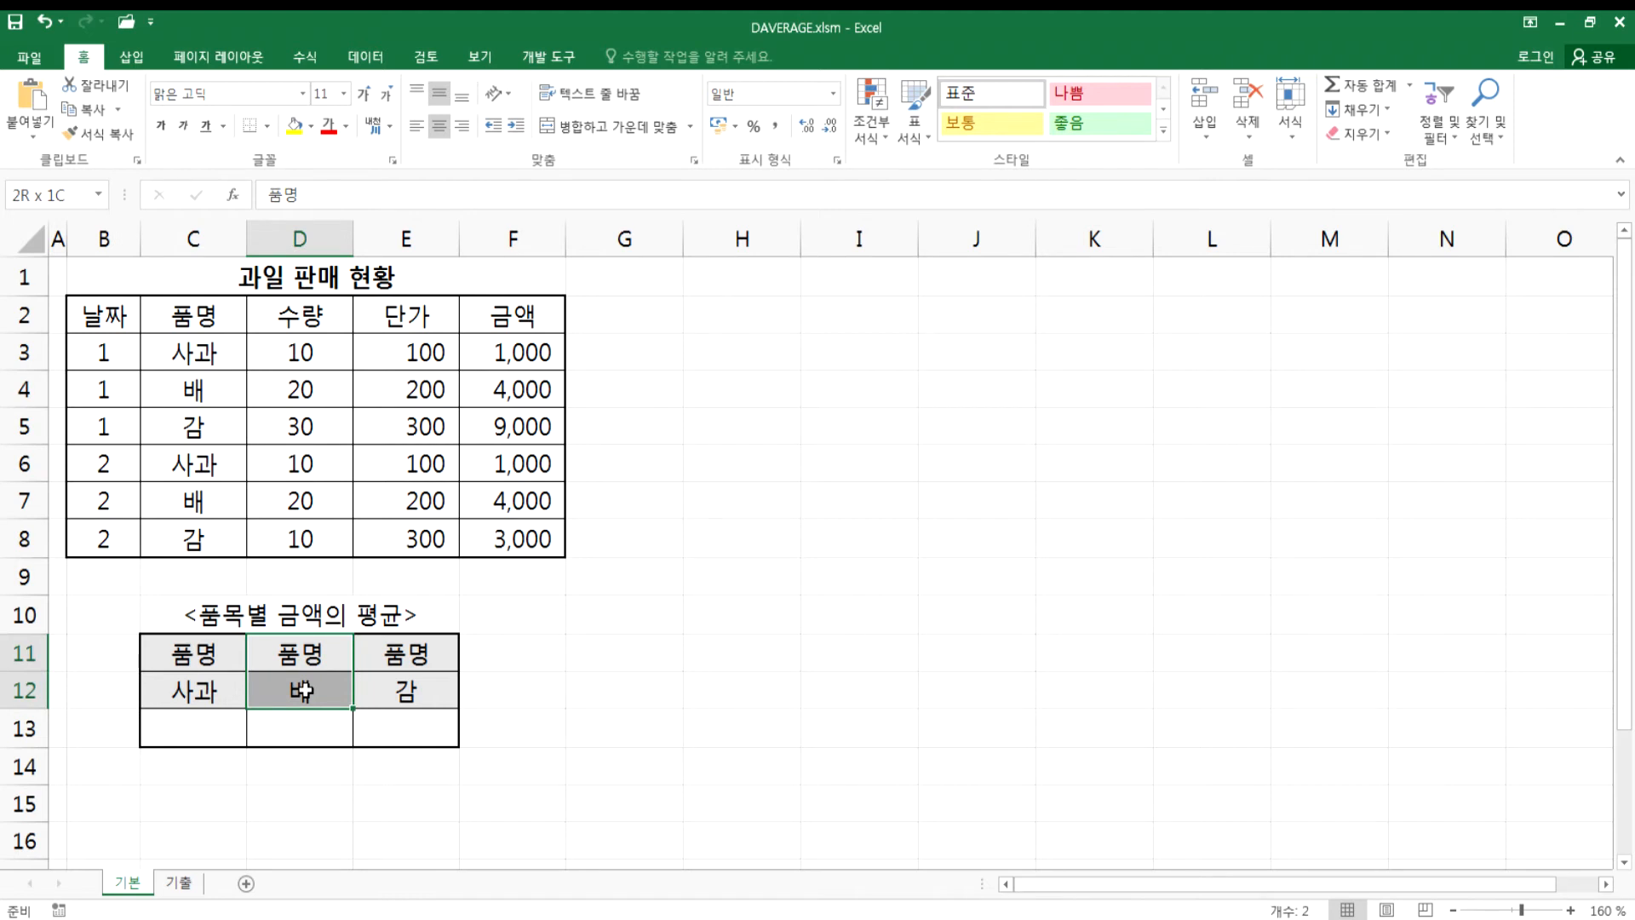
pyautogui.moveTo(304, 689); pyautogui.dragTo(304, 690)
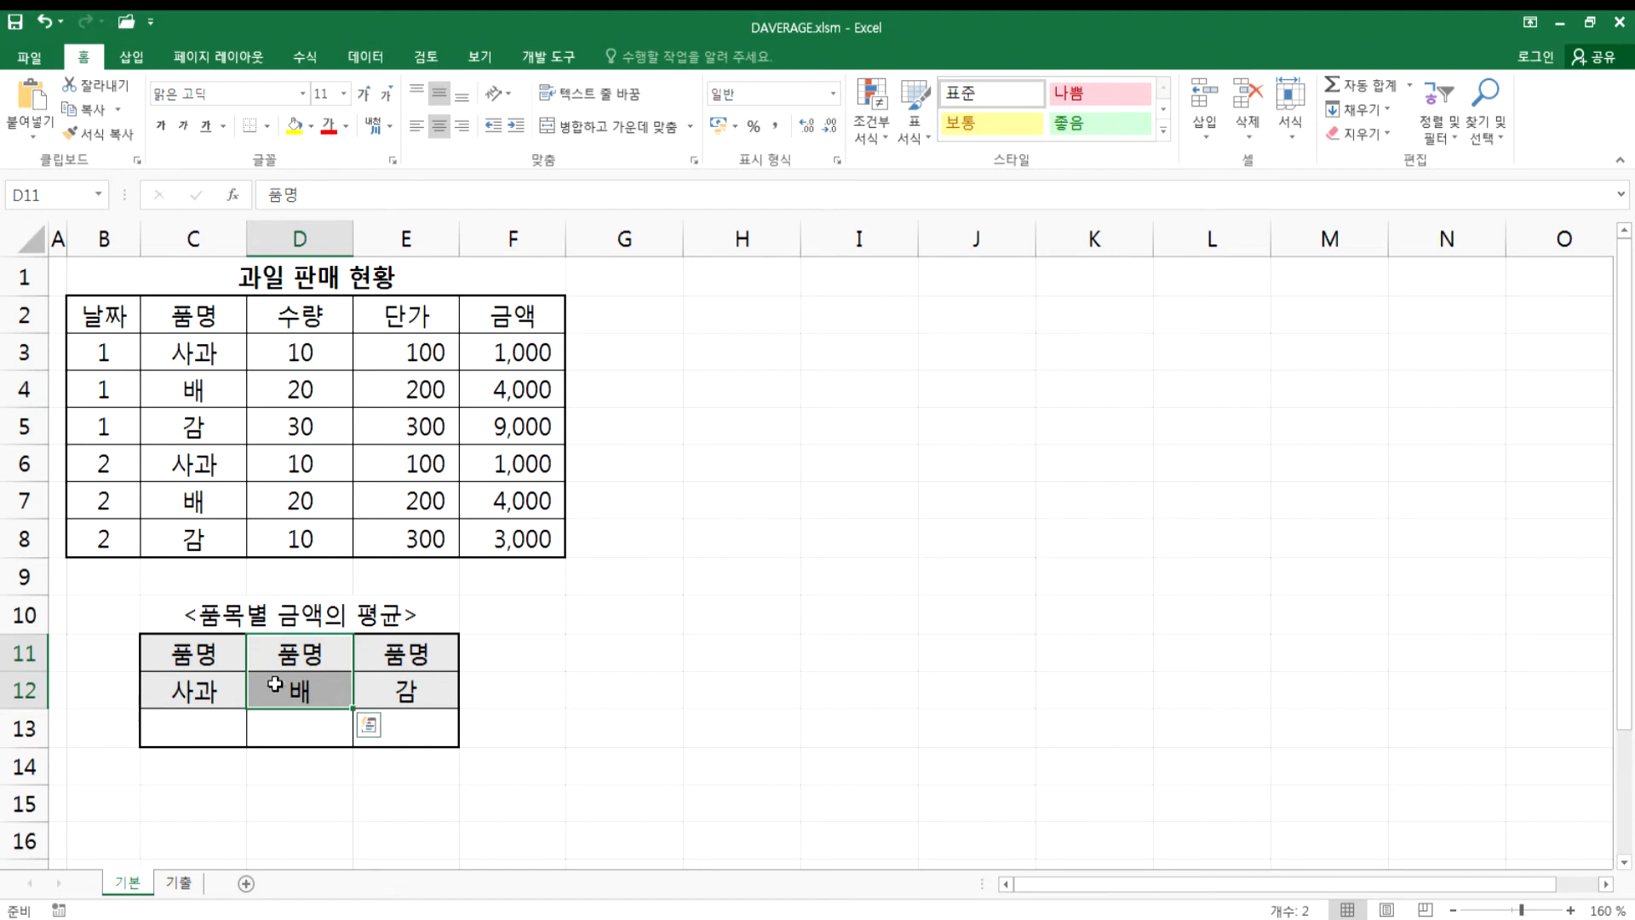
pyautogui.click(751, 342)
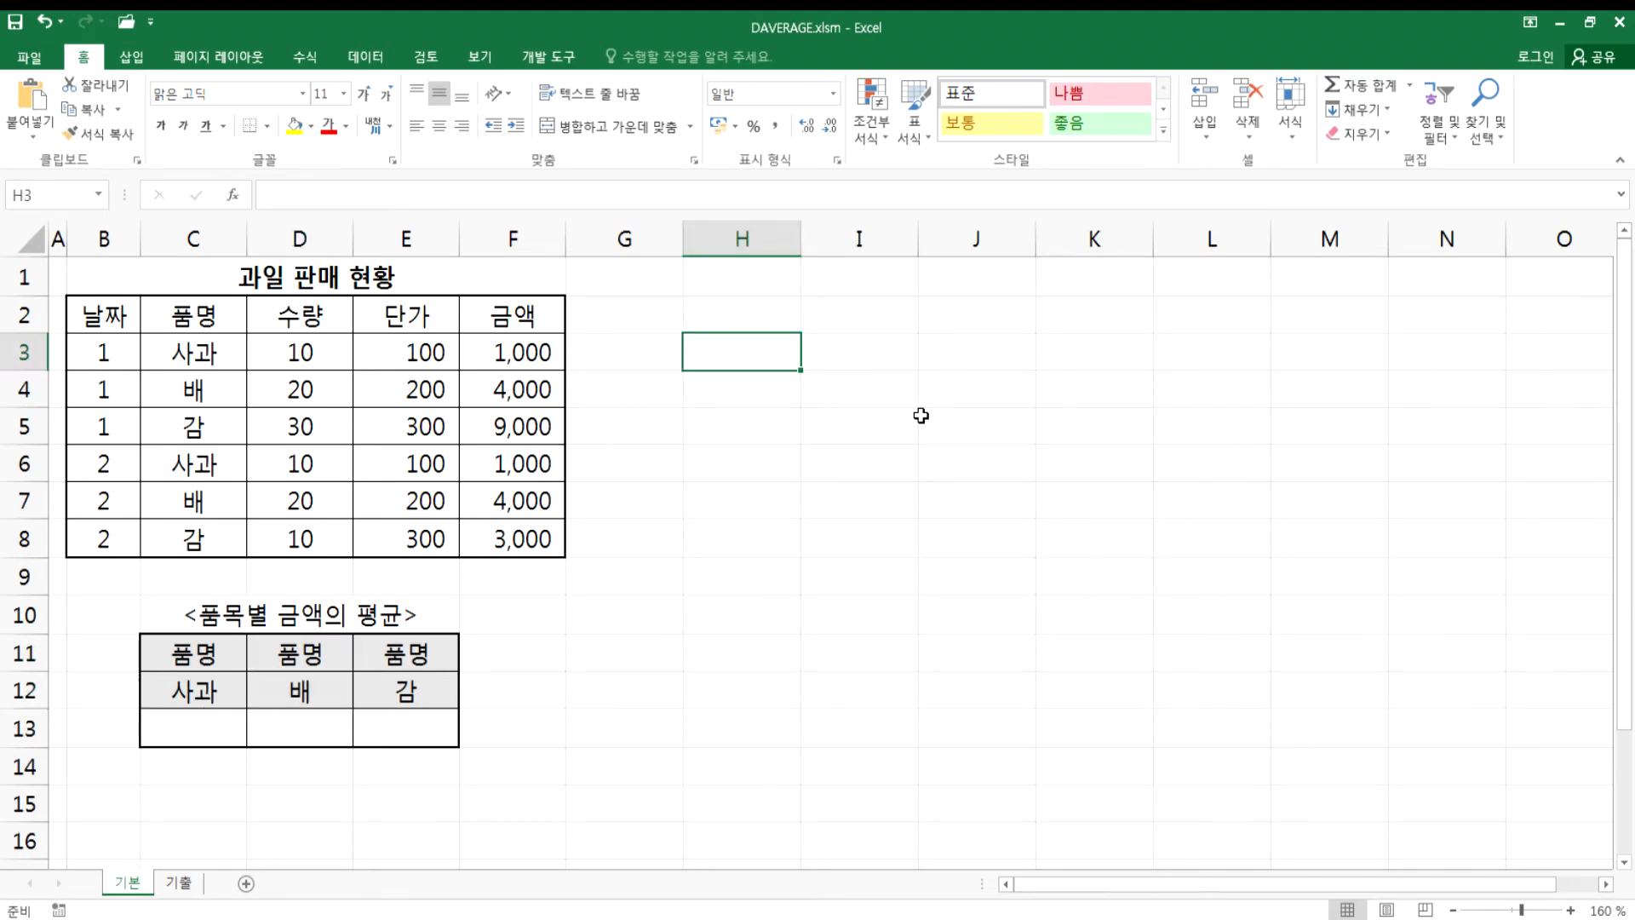
pyautogui.scroll(3, 921, 414)
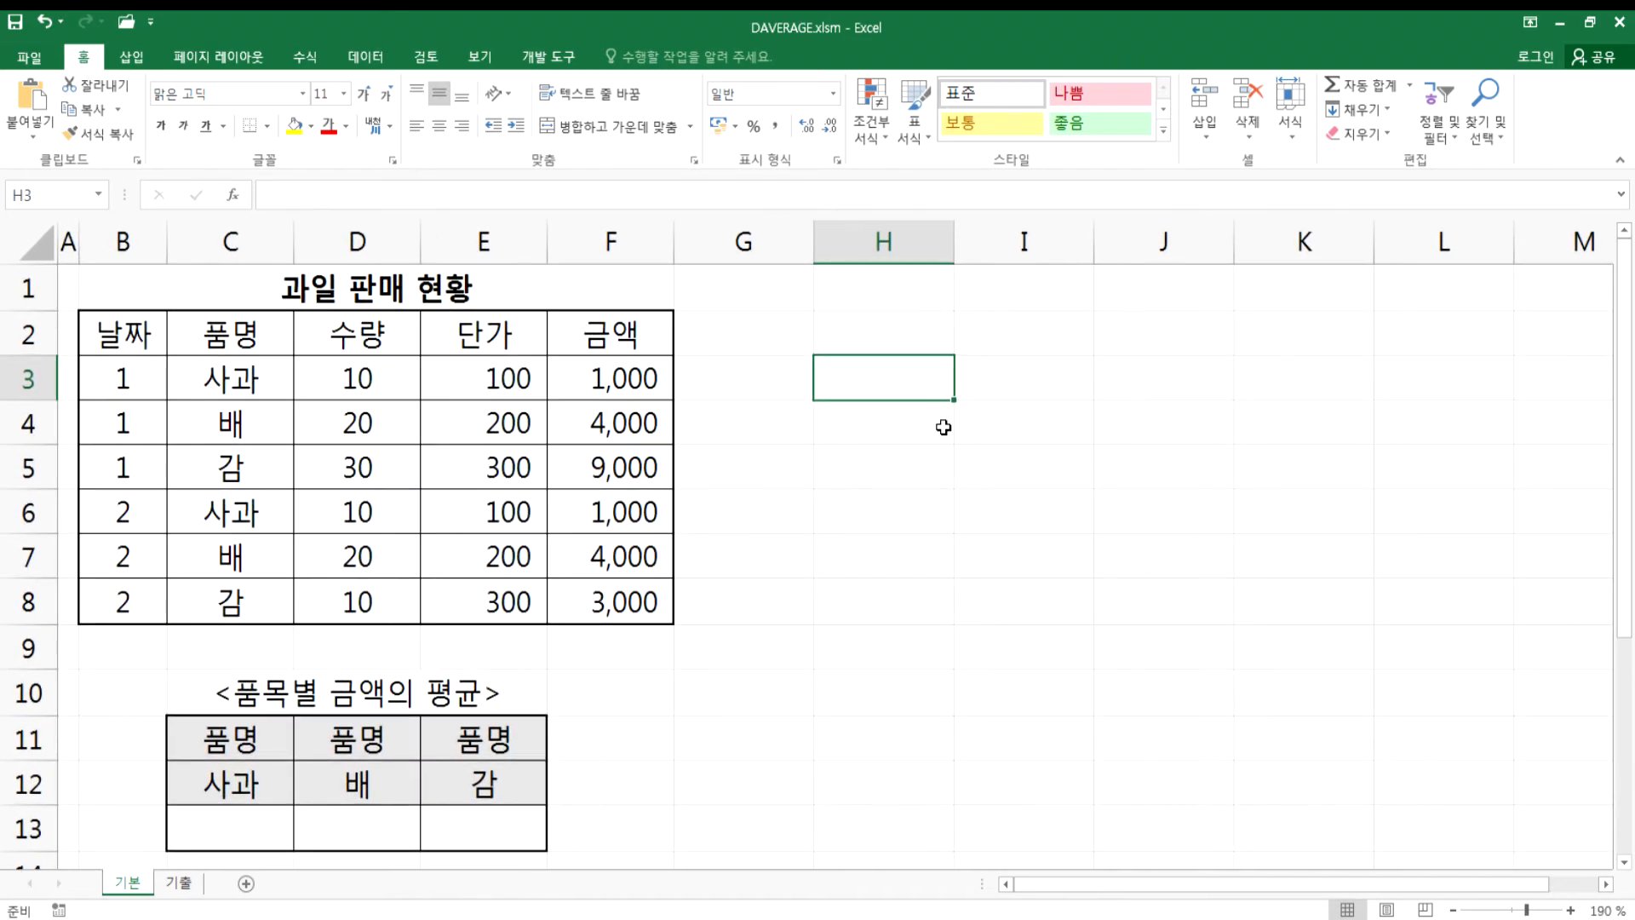
# - Start =DAVERAGE in H3 with the sales table C2:F8 as the database range
pyautogui.write('=ㅇ')
pyautogui.press('BackSpace')
pyautogui.write('DAV')
pyautogui.press('Tab')
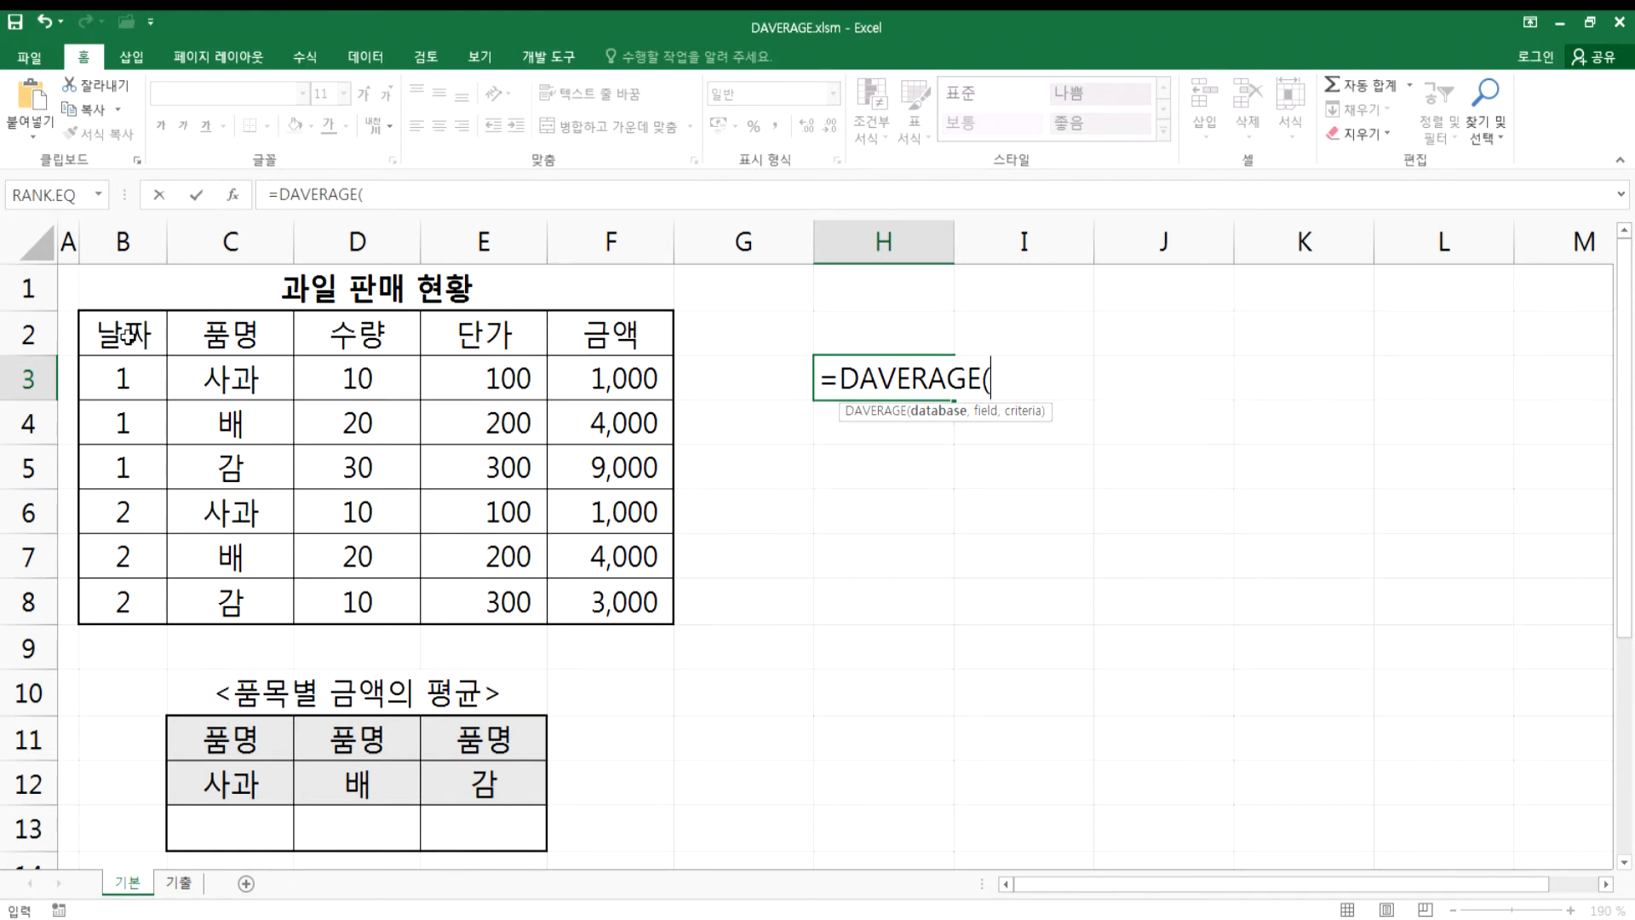
pyautogui.moveTo(243, 341); pyautogui.dragTo(598, 603)
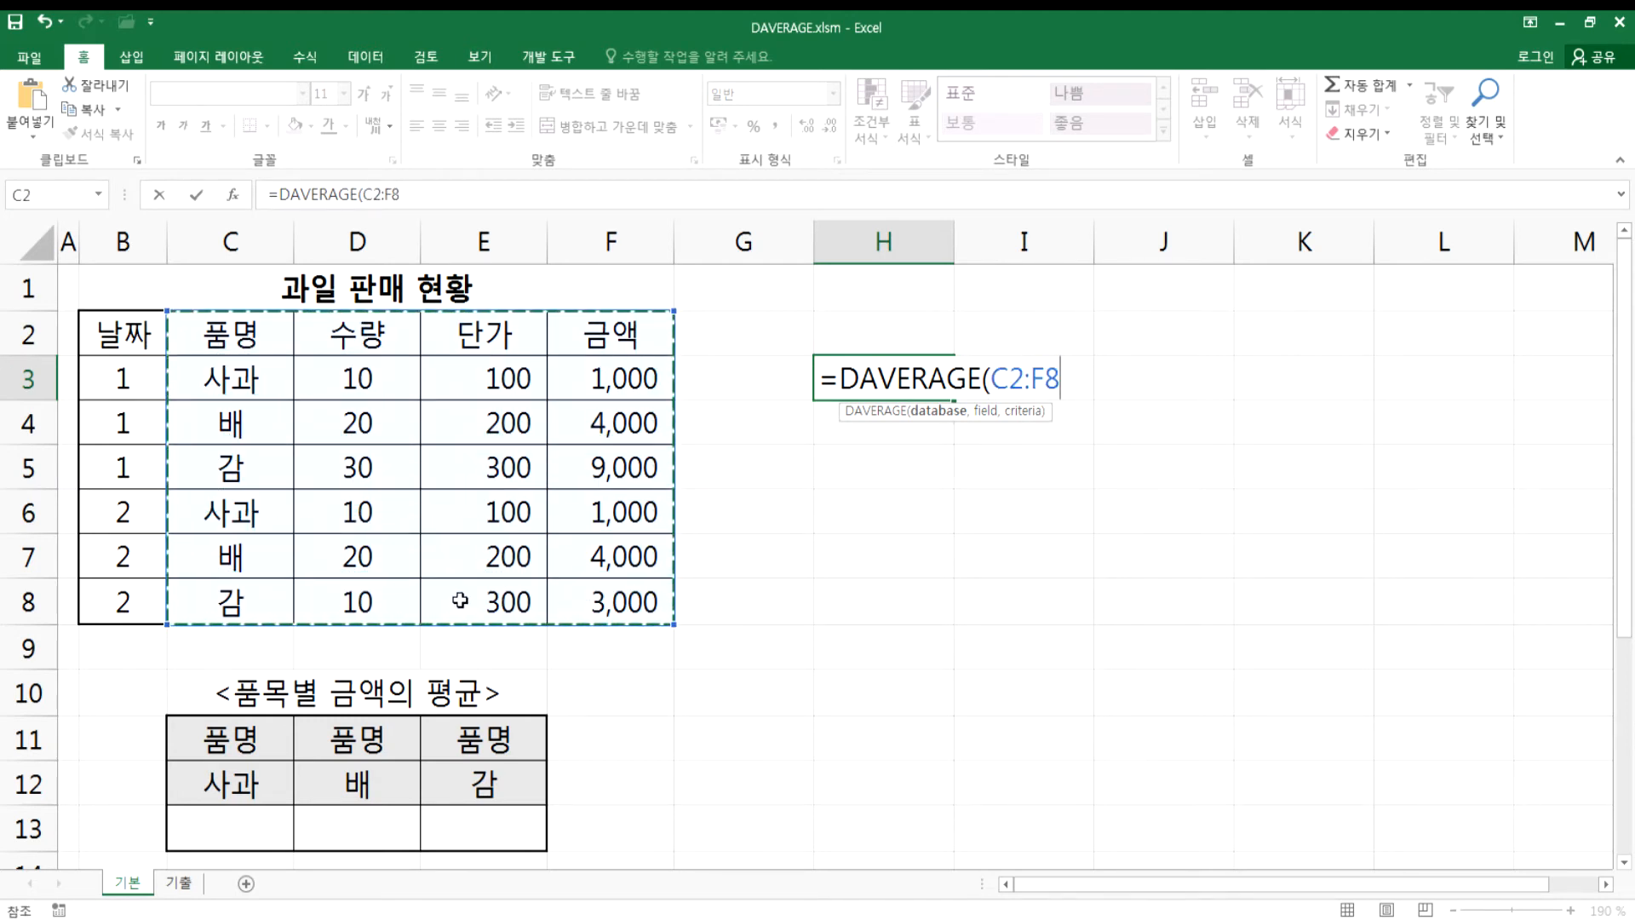
pyautogui.moveTo(220, 332); pyautogui.dragTo(609, 605)
pyautogui.moveTo(126, 338); pyautogui.dragTo(443, 396)
pyautogui.moveTo(239, 336); pyautogui.dragTo(577, 603)
# - Use the 금액 header F2 as the field to average
pyautogui.write(',')
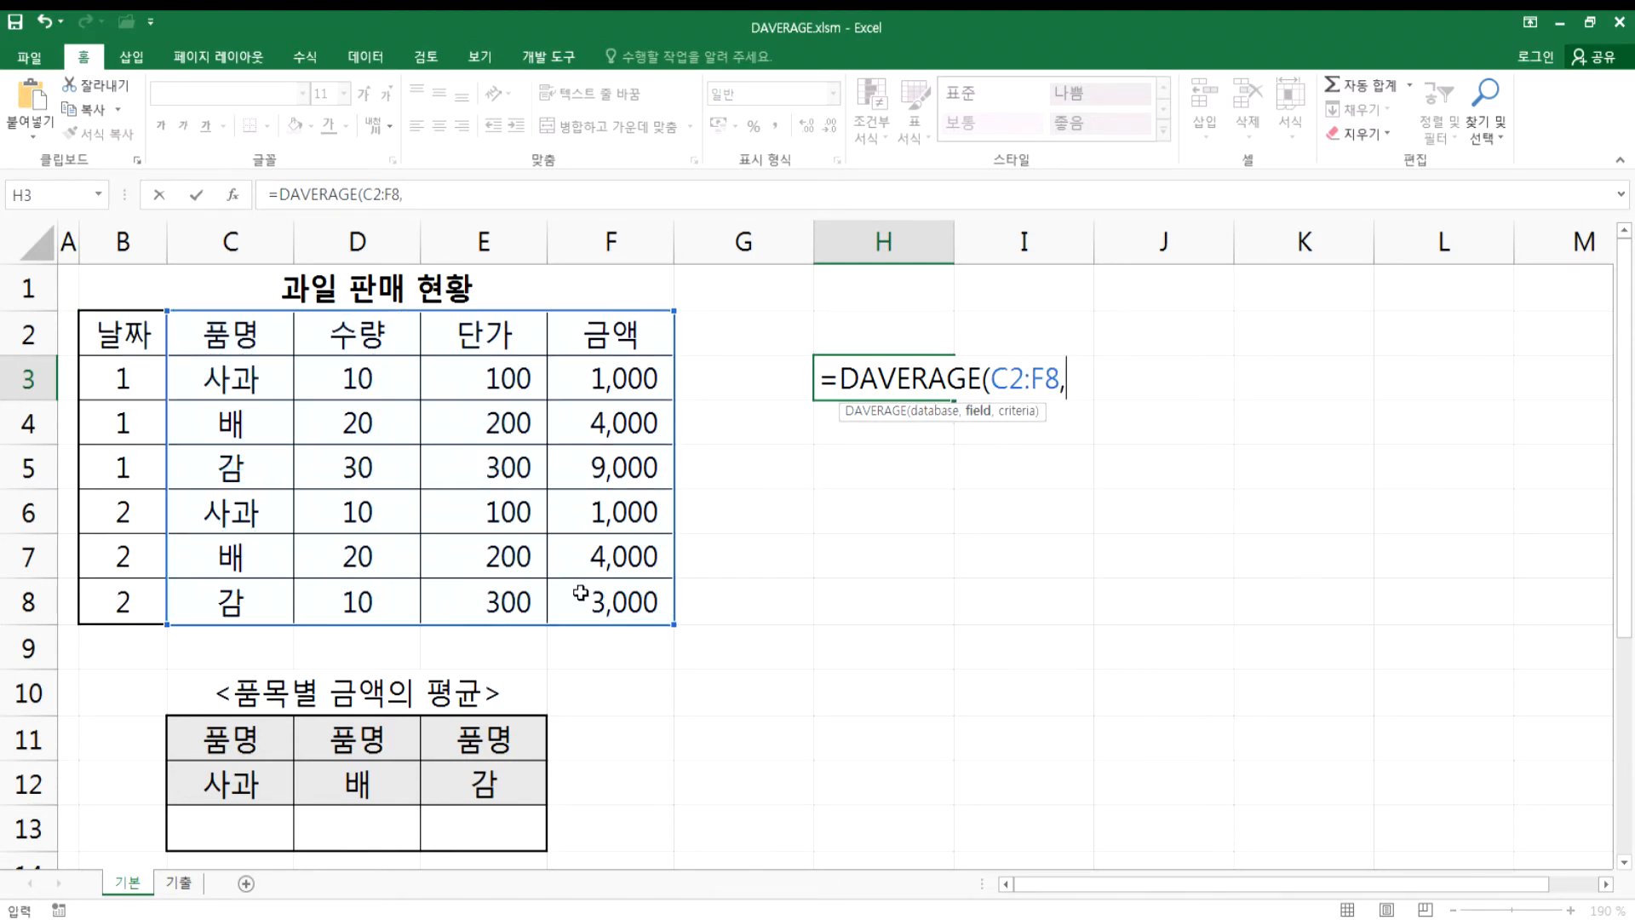
pyautogui.click(610, 326)
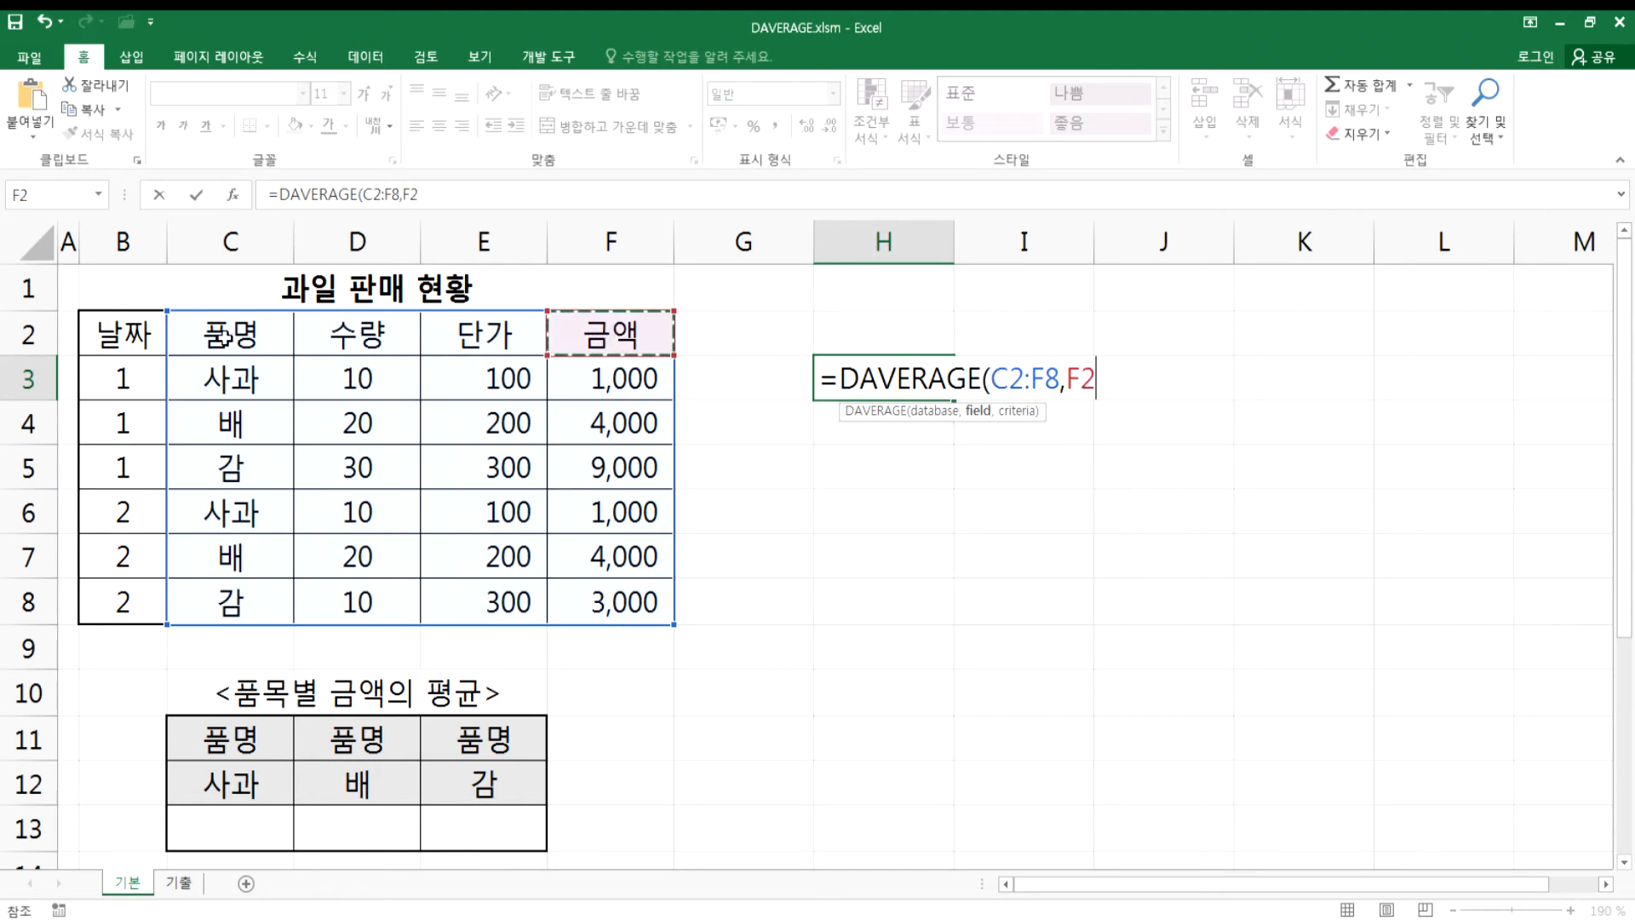
pyautogui.press('BackSpace')
pyautogui.press('BackSpace')
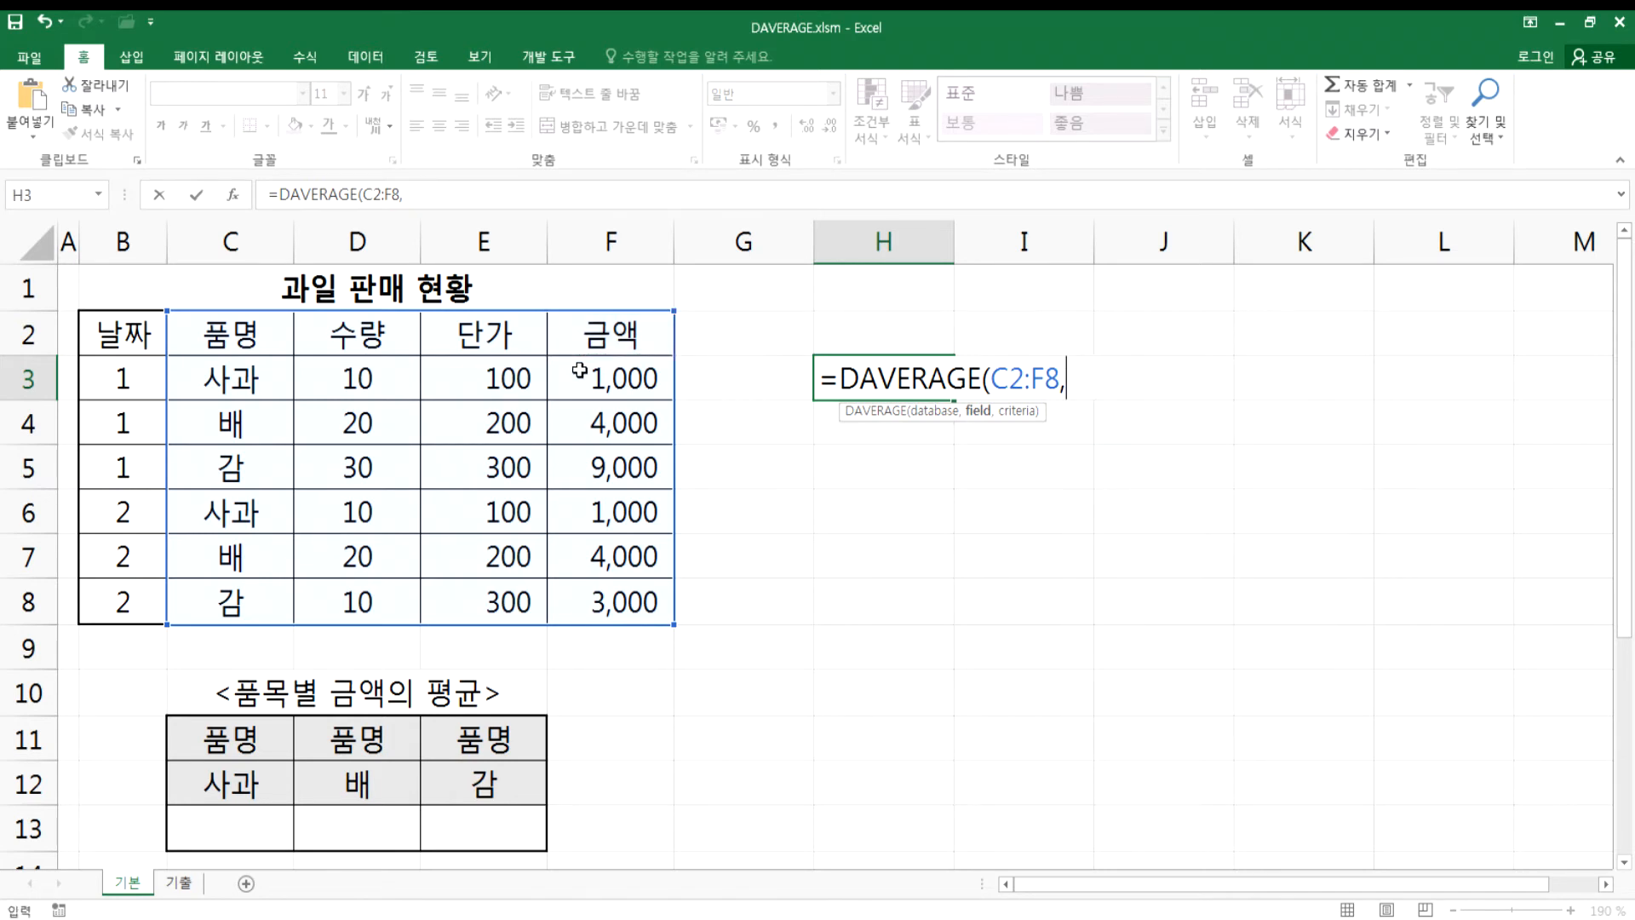
pyautogui.write('4')
pyautogui.press('BackSpace')
pyautogui.click(586, 340)
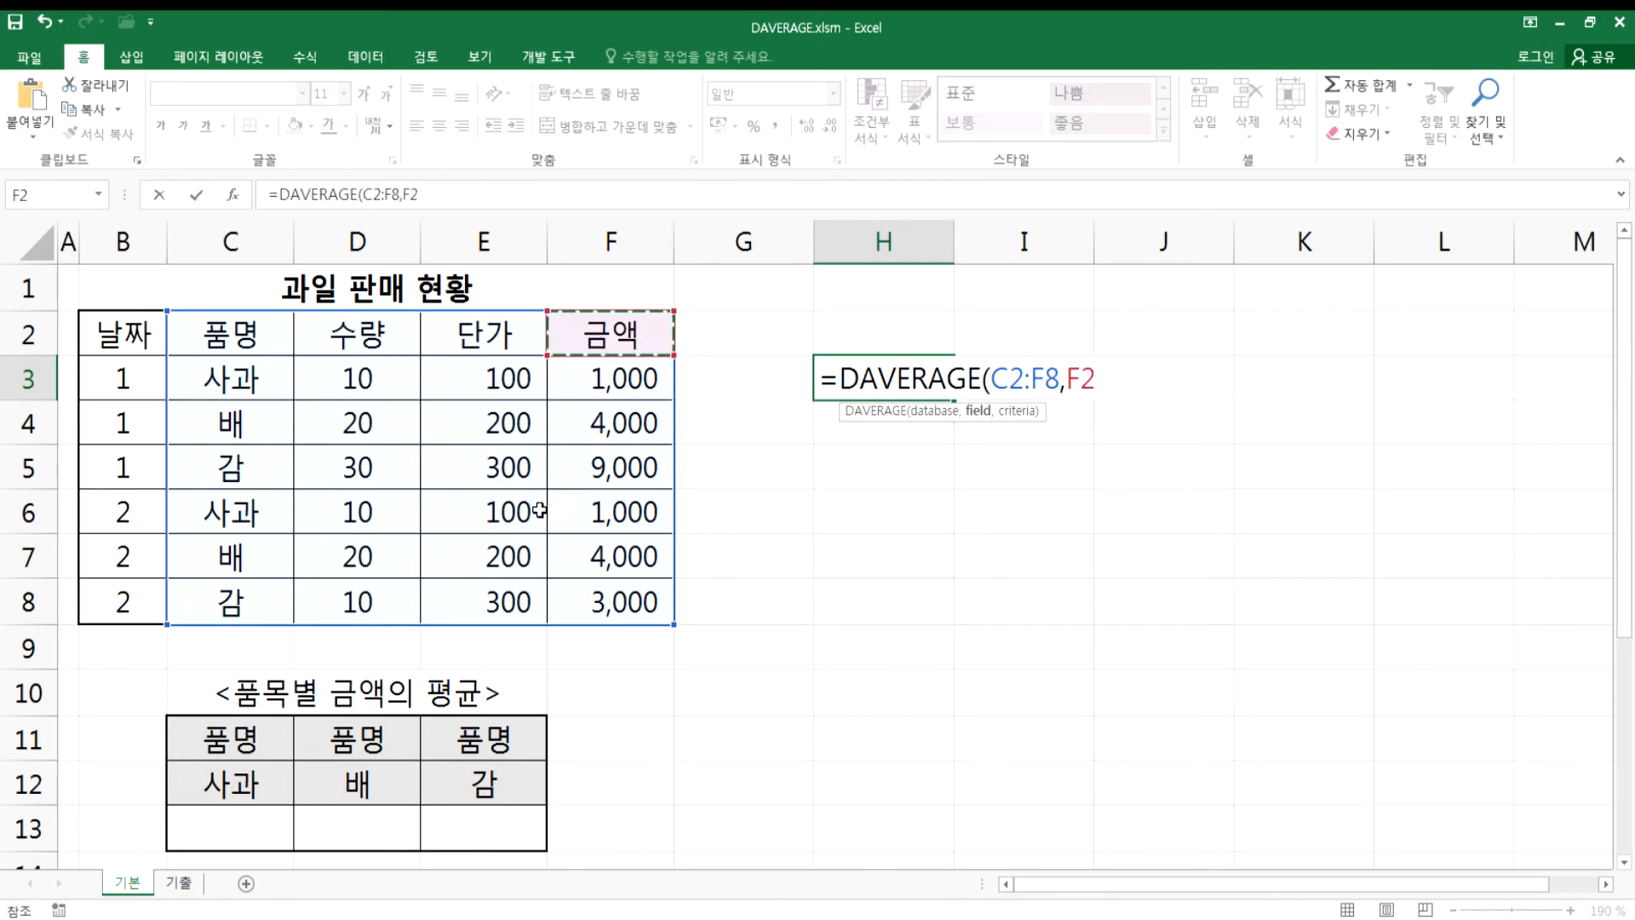
# - Set C2:C3 as the criteria and commit, so H3 shows 1000
pyautogui.write(',')
pyautogui.moveTo(245, 332); pyautogui.dragTo(244, 372)
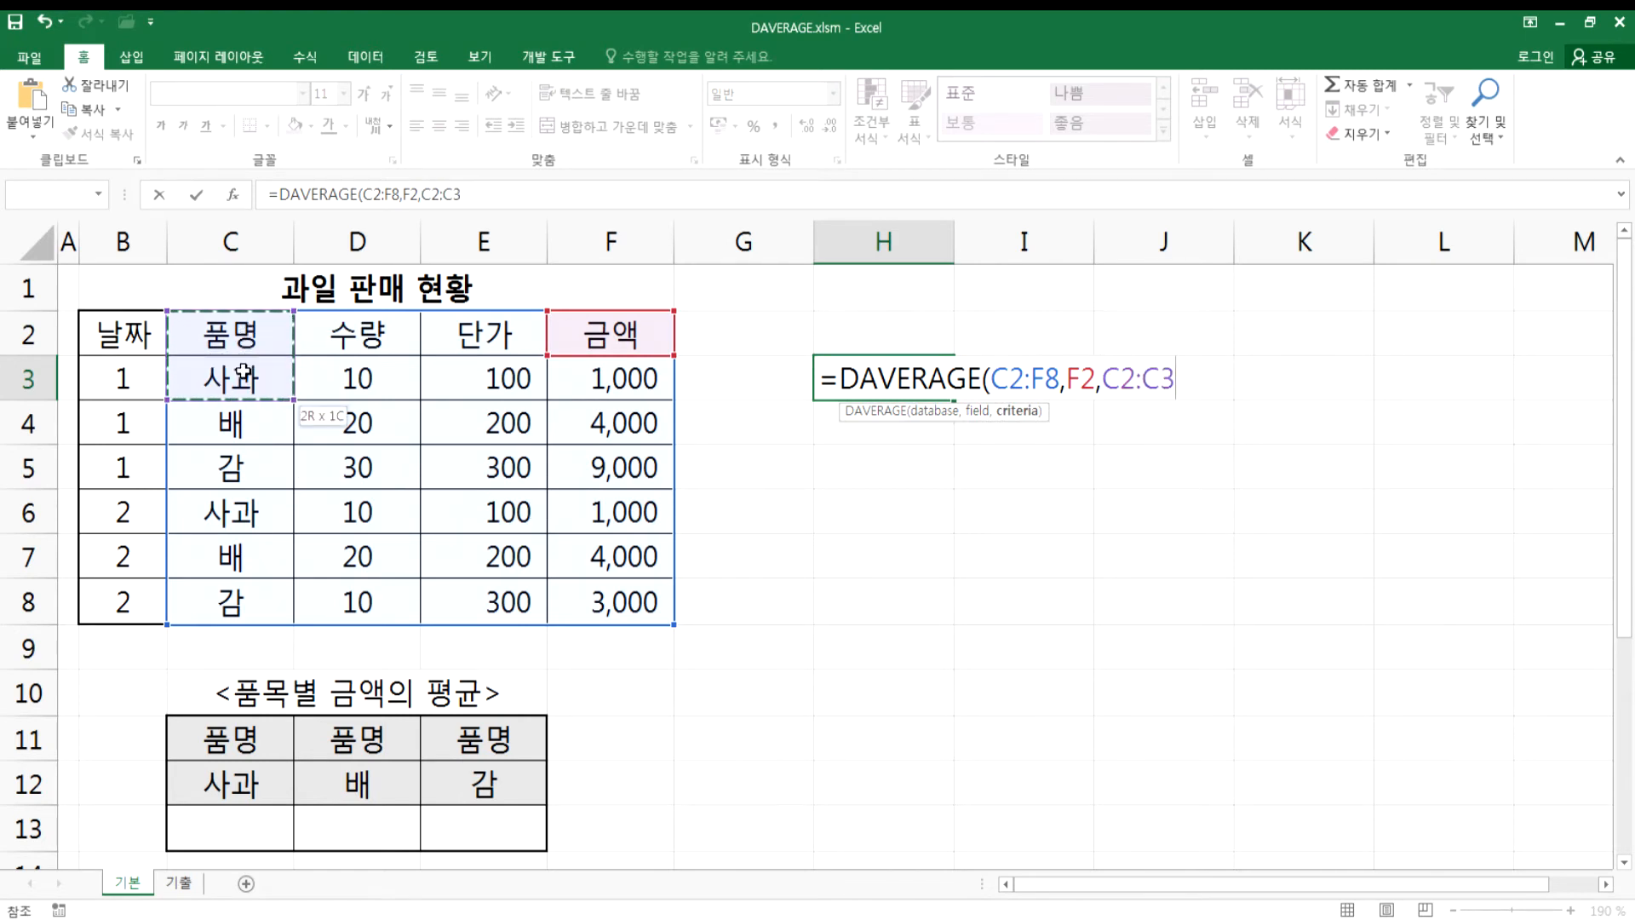
pyautogui.click(226, 741)
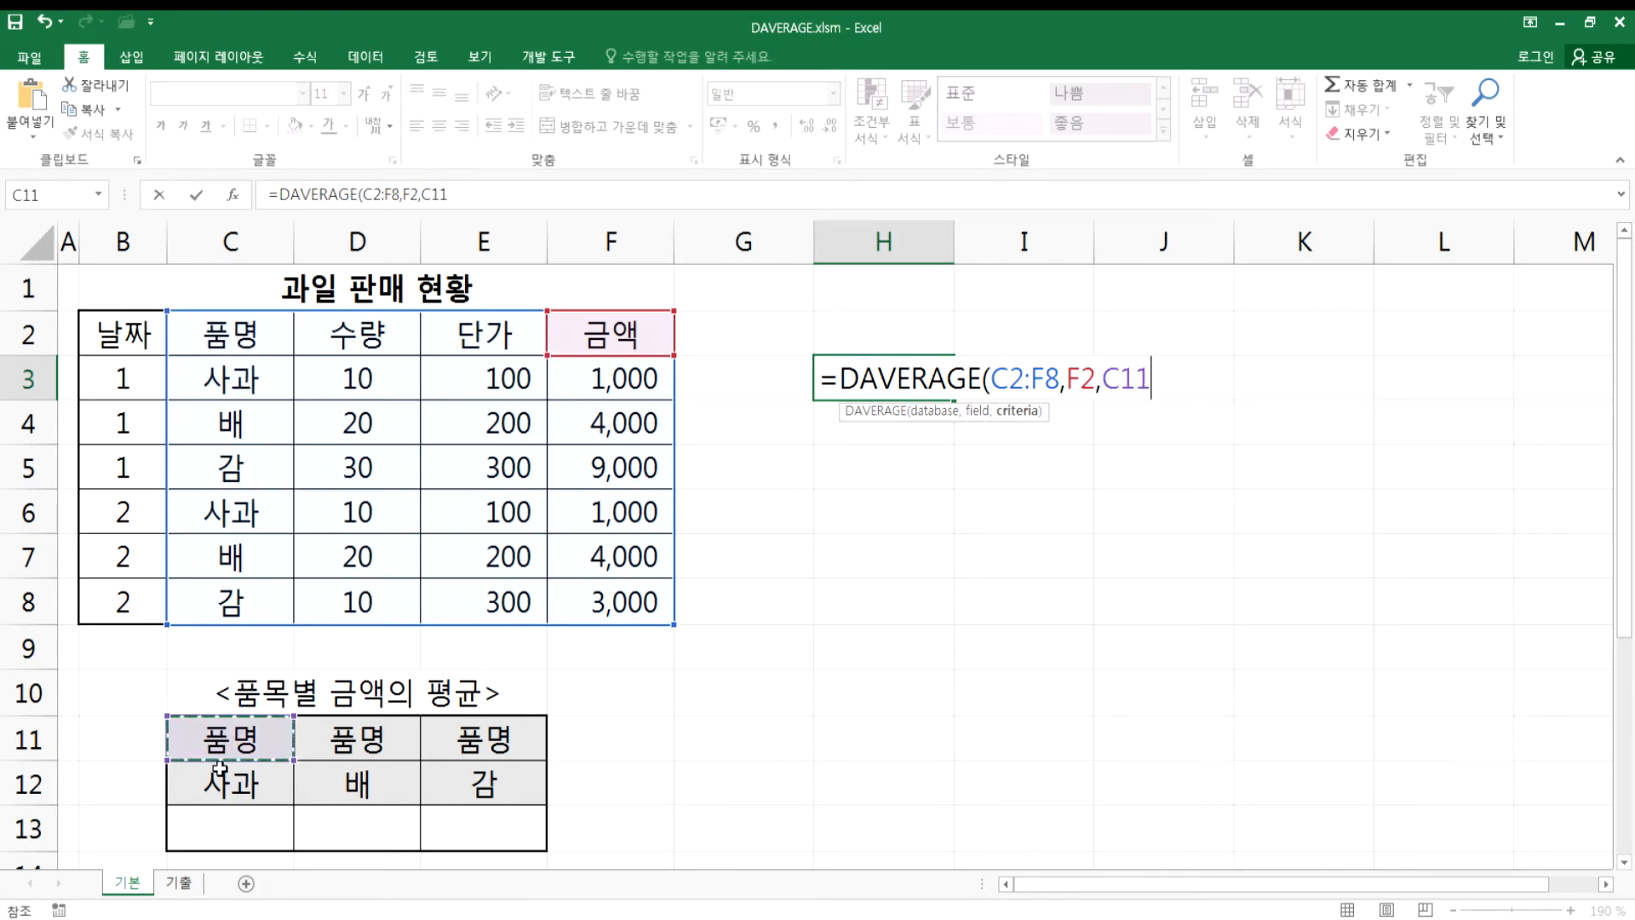
pyautogui.moveTo(220, 766); pyautogui.dragTo(217, 781)
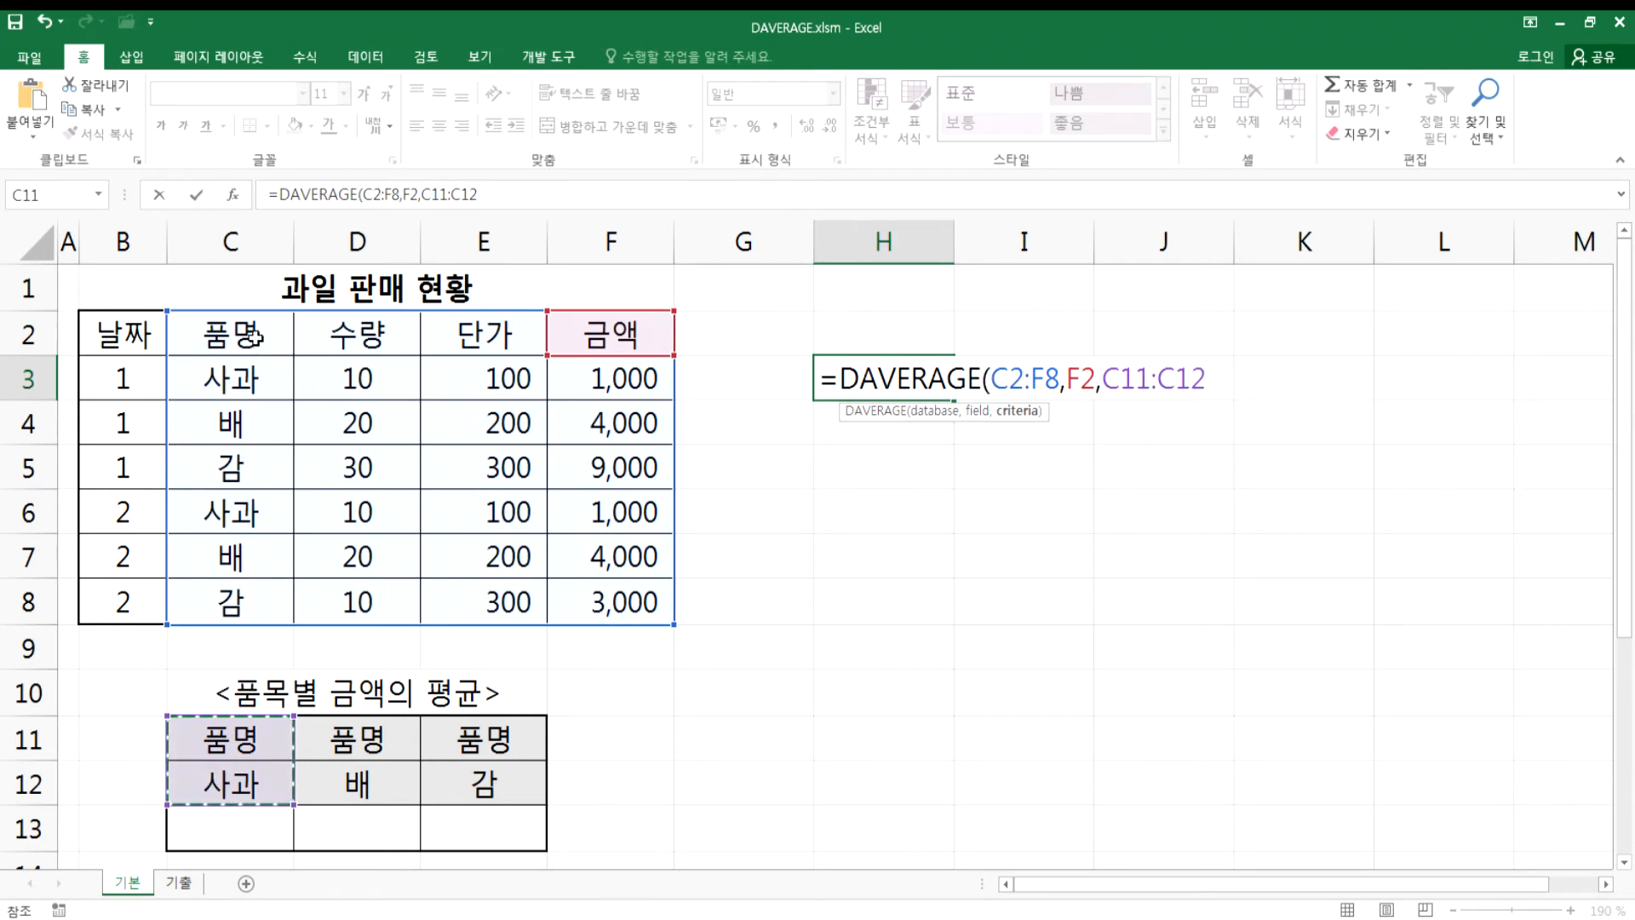
pyautogui.moveTo(253, 334); pyautogui.dragTo(249, 379)
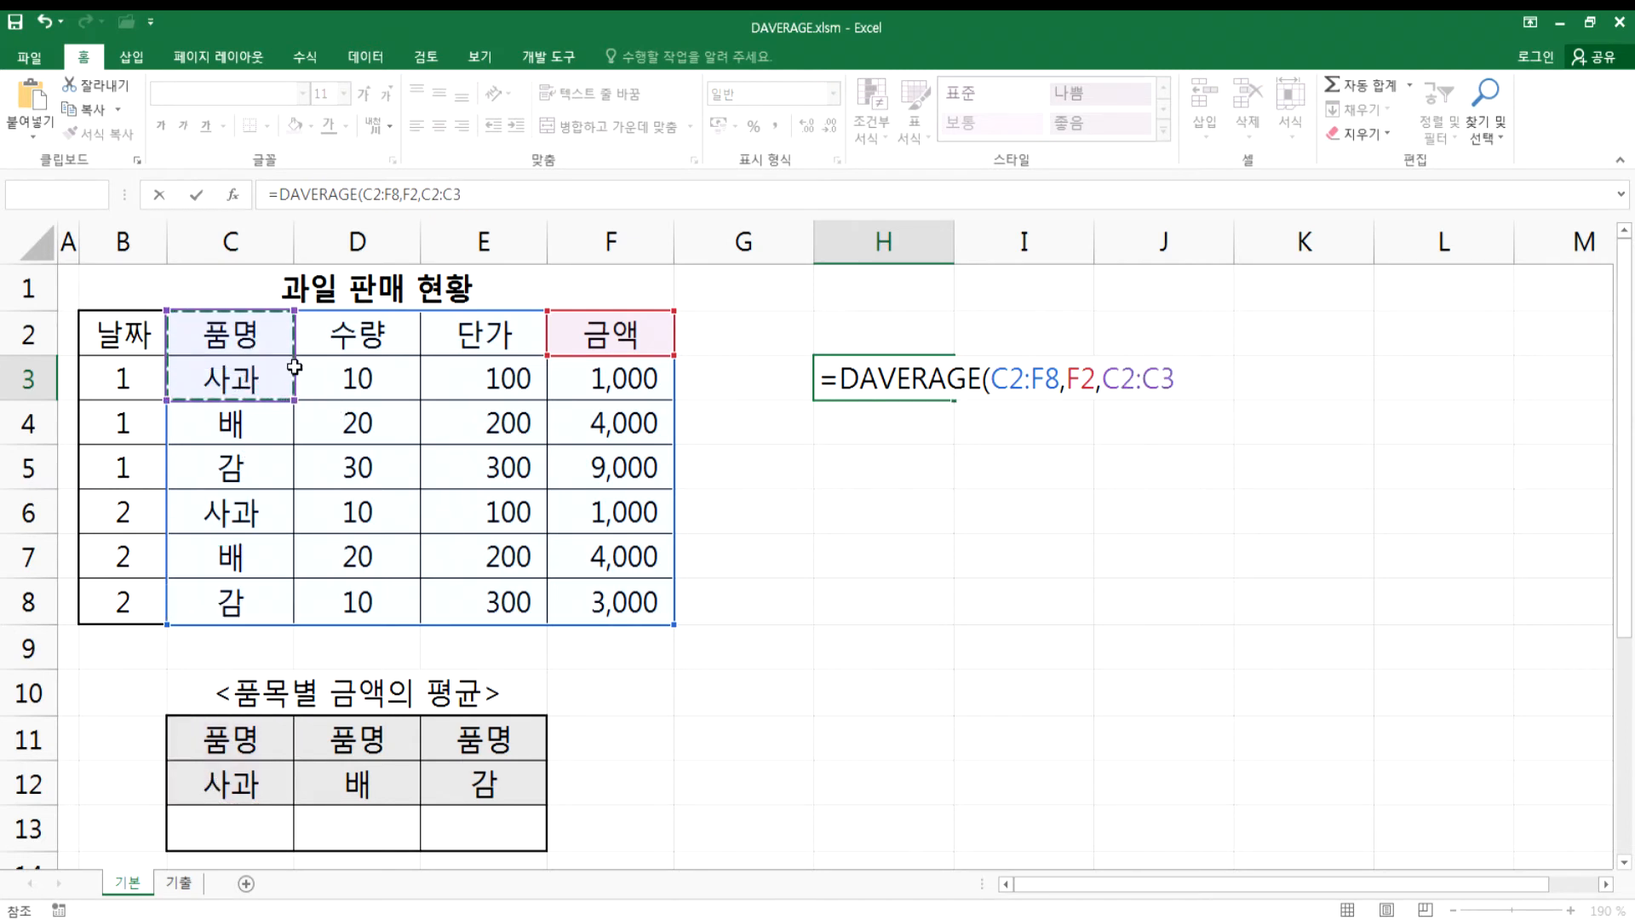
pyautogui.press('Return')
pyautogui.click(888, 378)
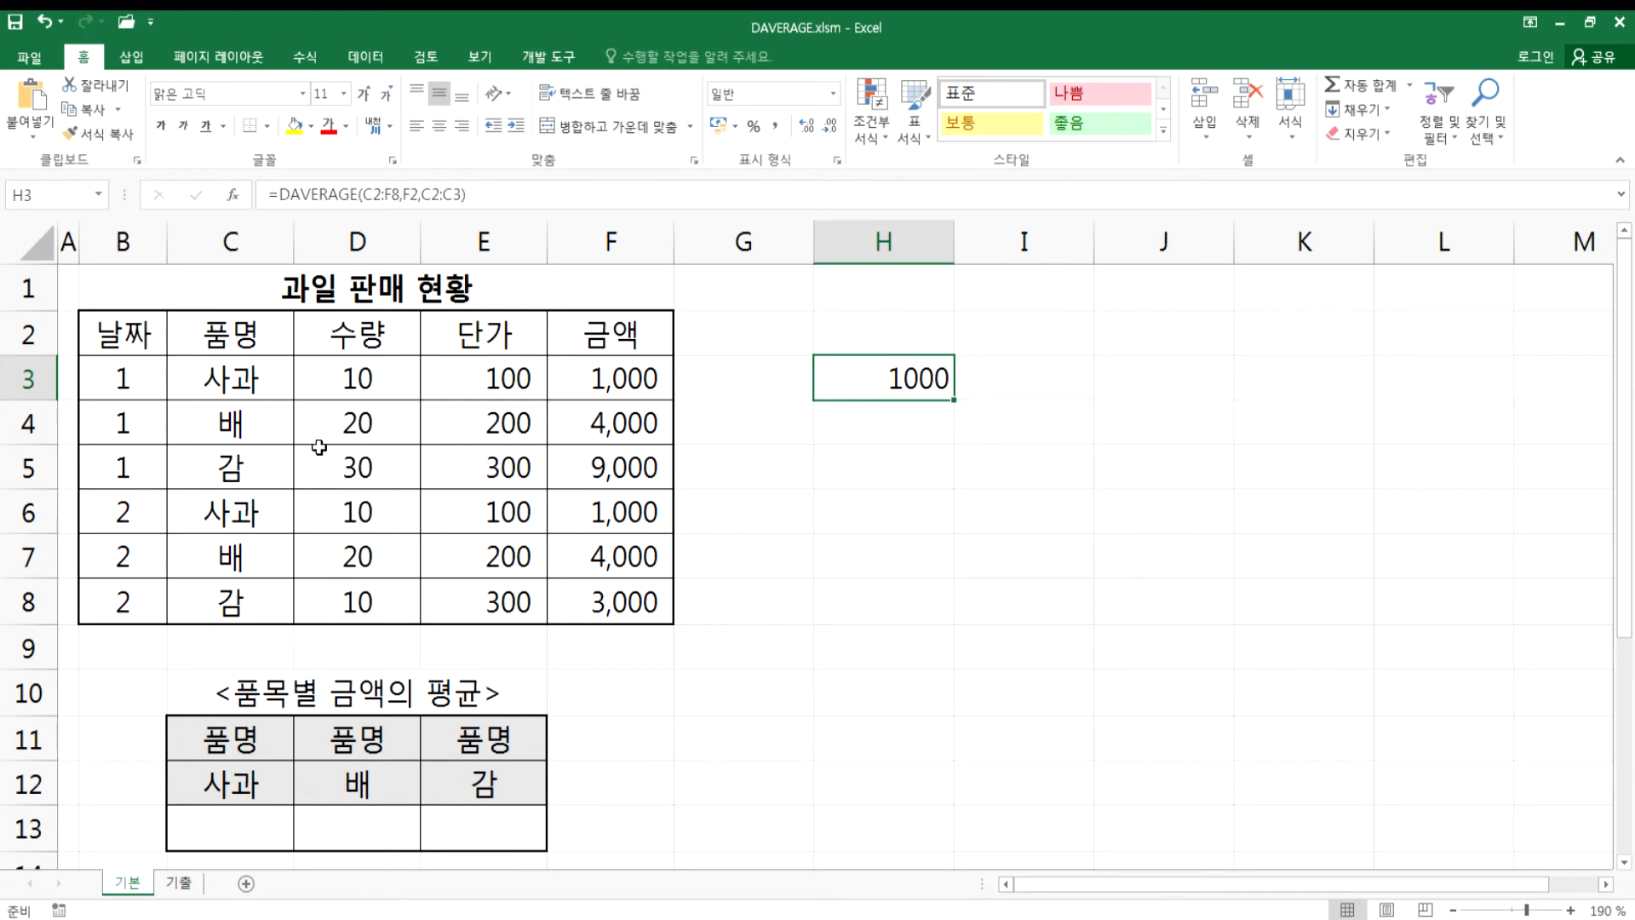
# - Highlight the two 사과 sales rows and recommit H3's =DAVERAGE(C2:F8,F2,C2:C3)
pyautogui.moveTo(245, 395); pyautogui.dragTo(621, 385)
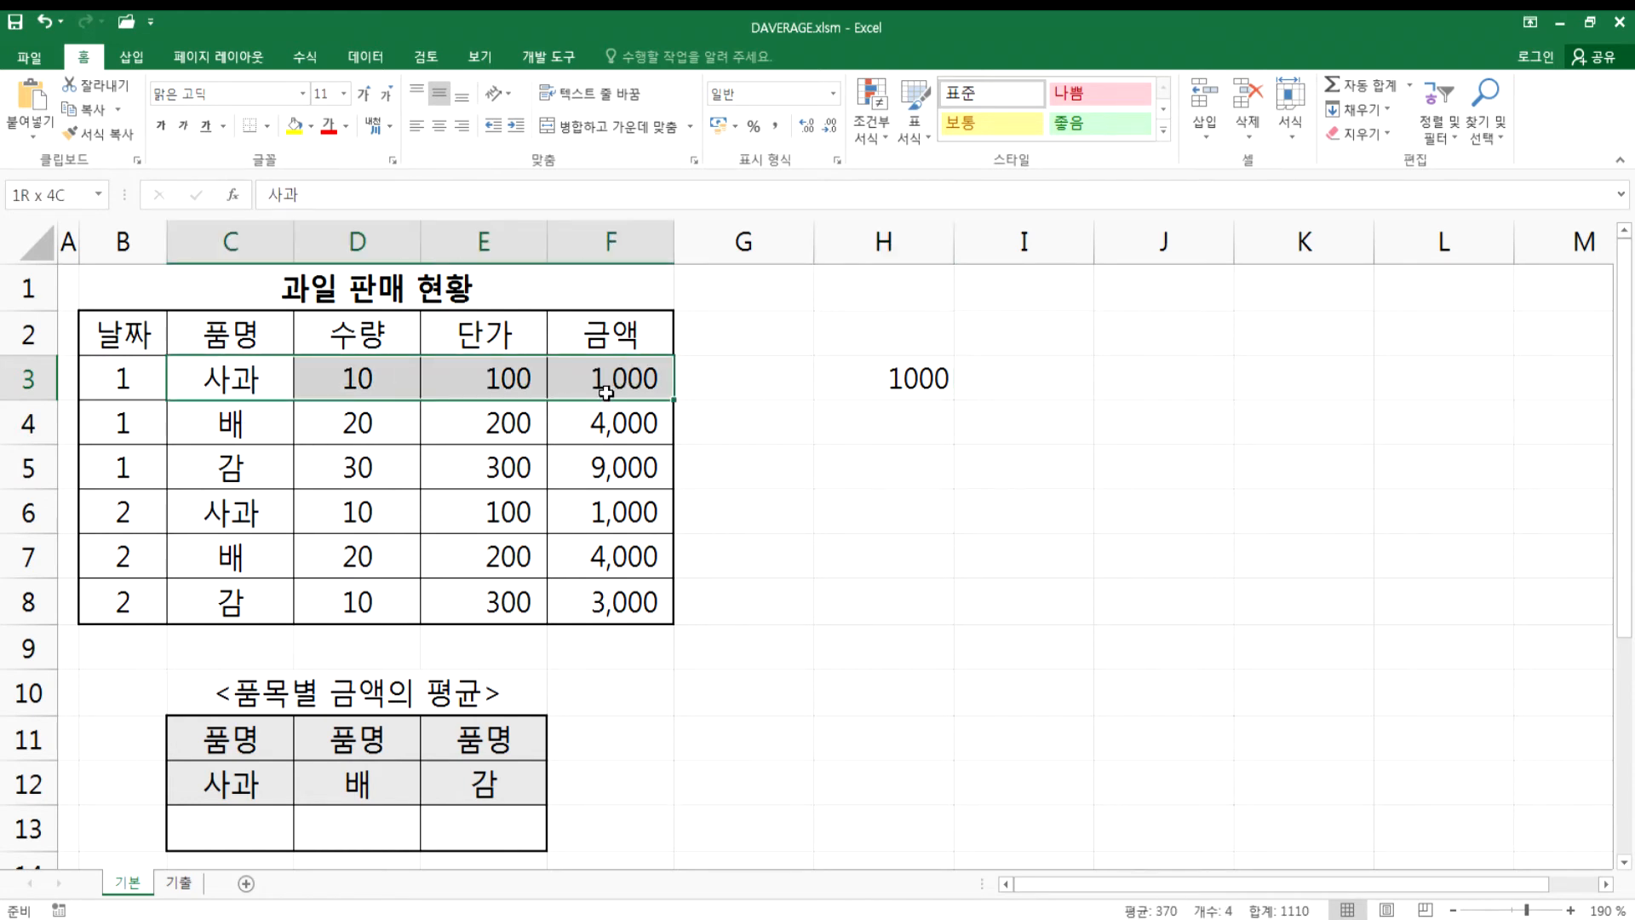
pyautogui.moveTo(249, 514); pyautogui.dragTo(605, 518)
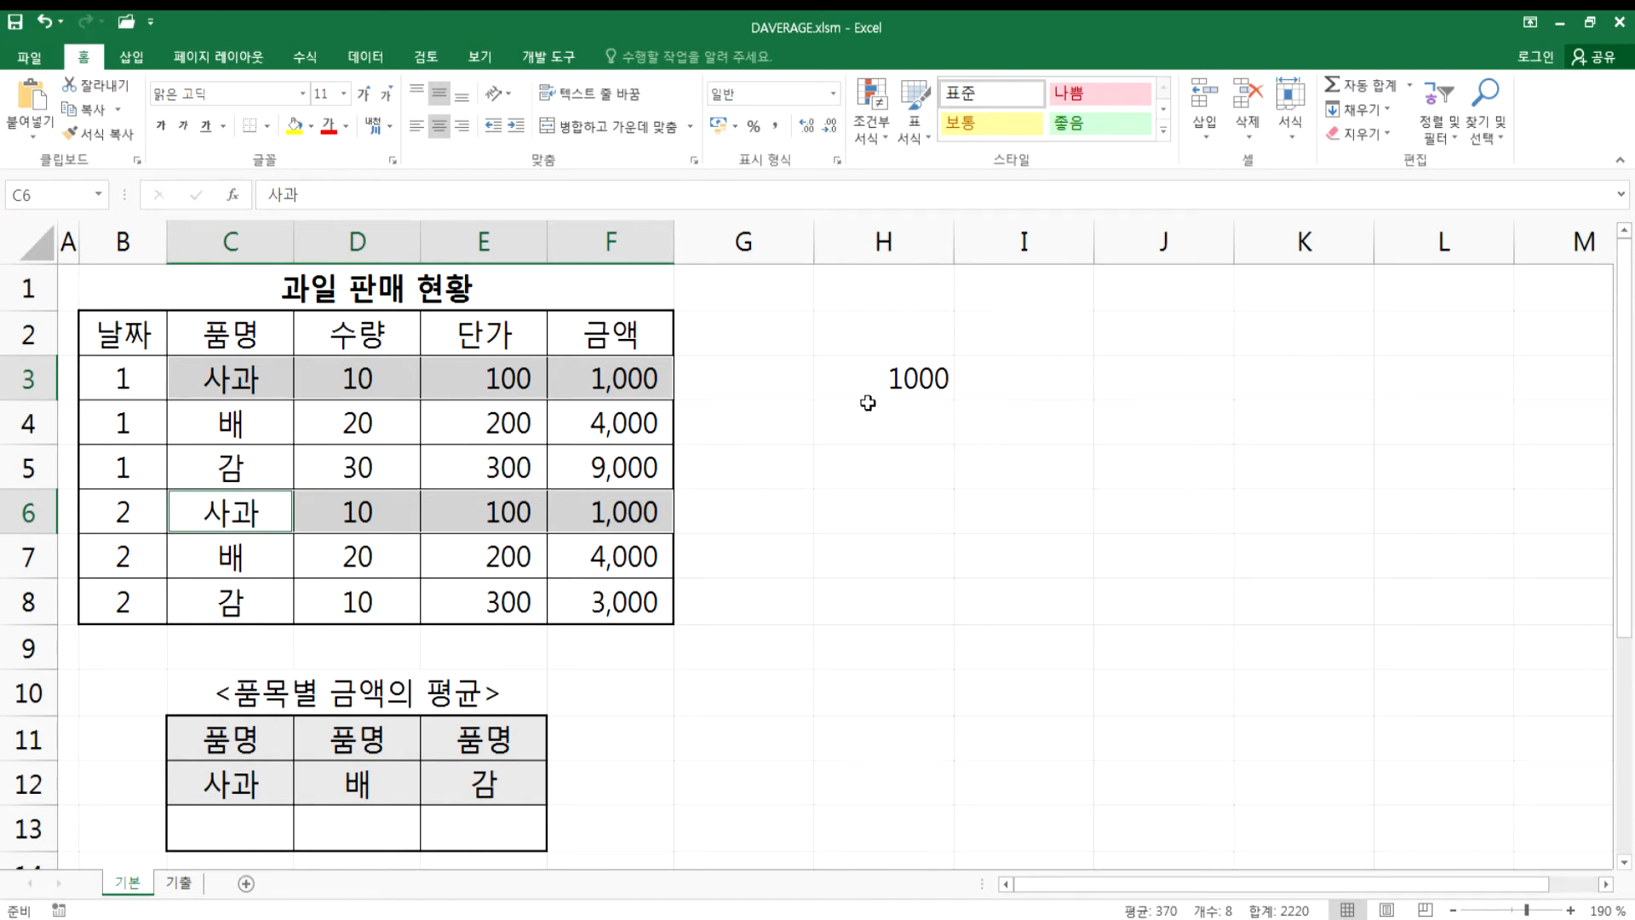
pyautogui.doubleClick(870, 375)
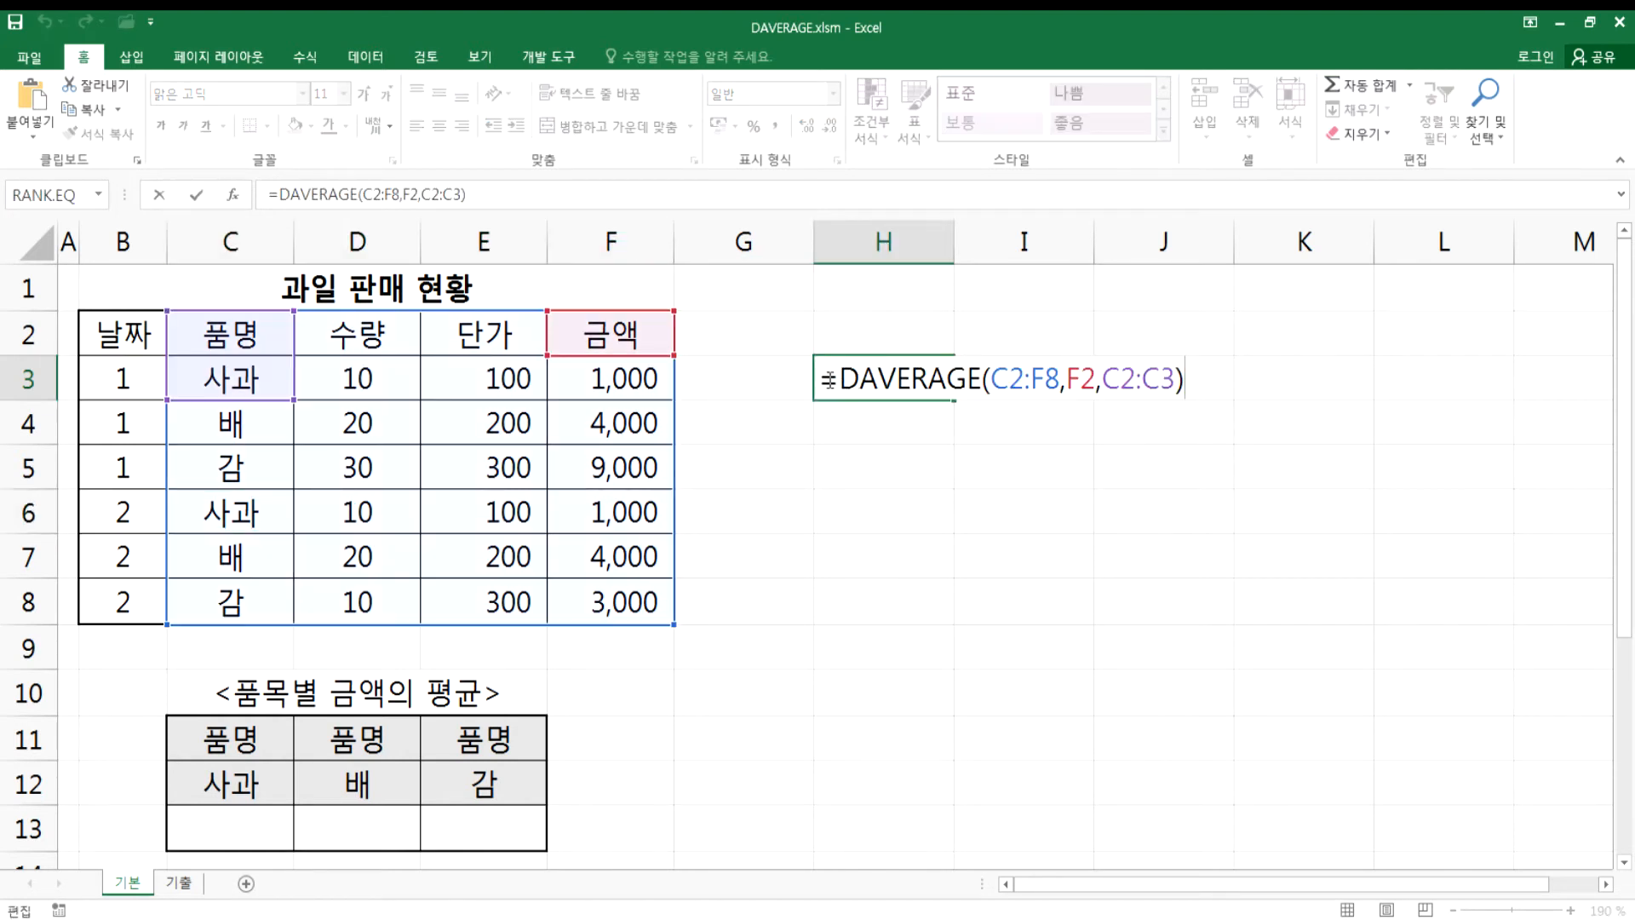
pyautogui.press('Return')
# - Delete the trial result from H3 and select the item summary table
pyautogui.click(200, 824)
pyautogui.scroll(-2, 481, 606)
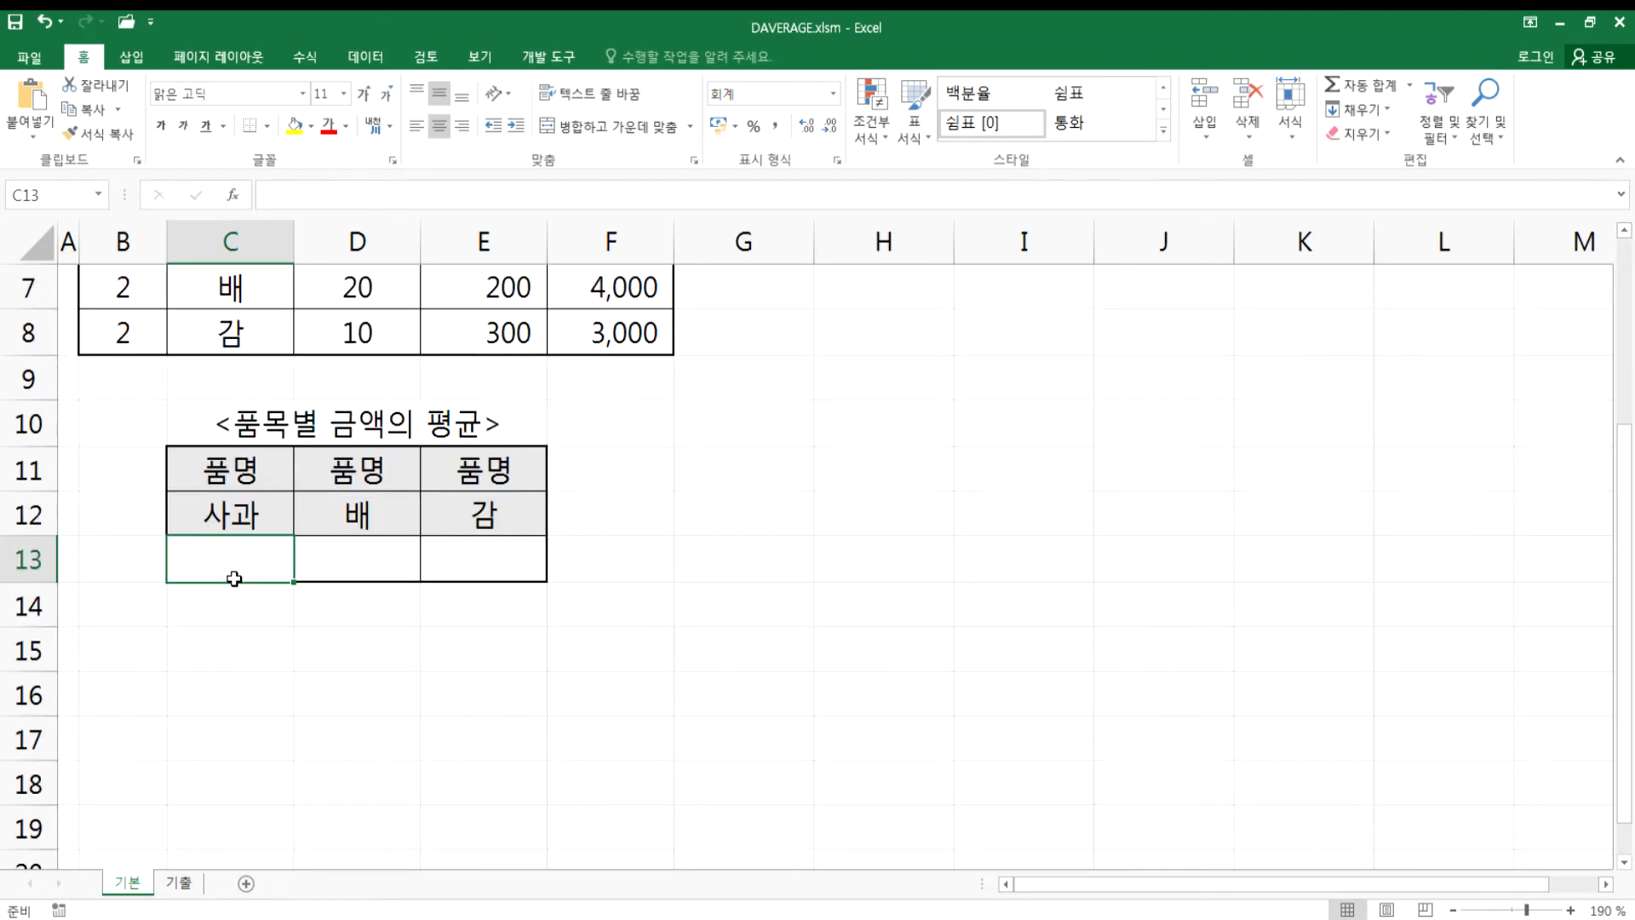
pyautogui.scroll(1, 231, 575)
pyautogui.scroll(1, 234, 579)
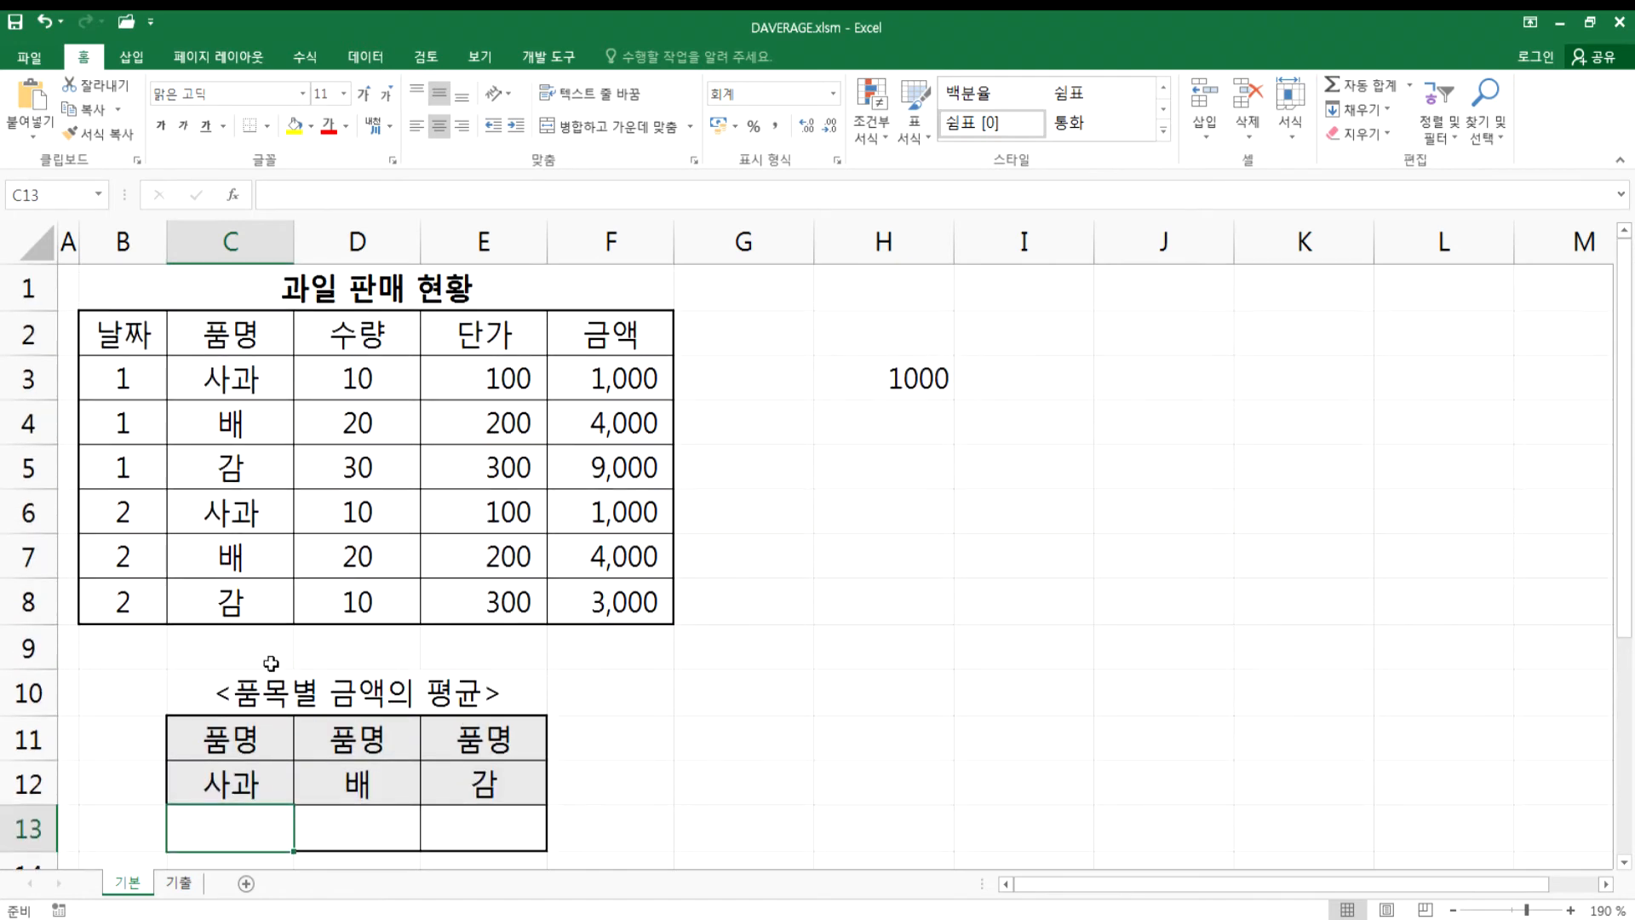
pyautogui.click(225, 684)
pyautogui.click(895, 383)
pyautogui.press('Delete')
pyautogui.moveTo(225, 688); pyautogui.dragTo(522, 835)
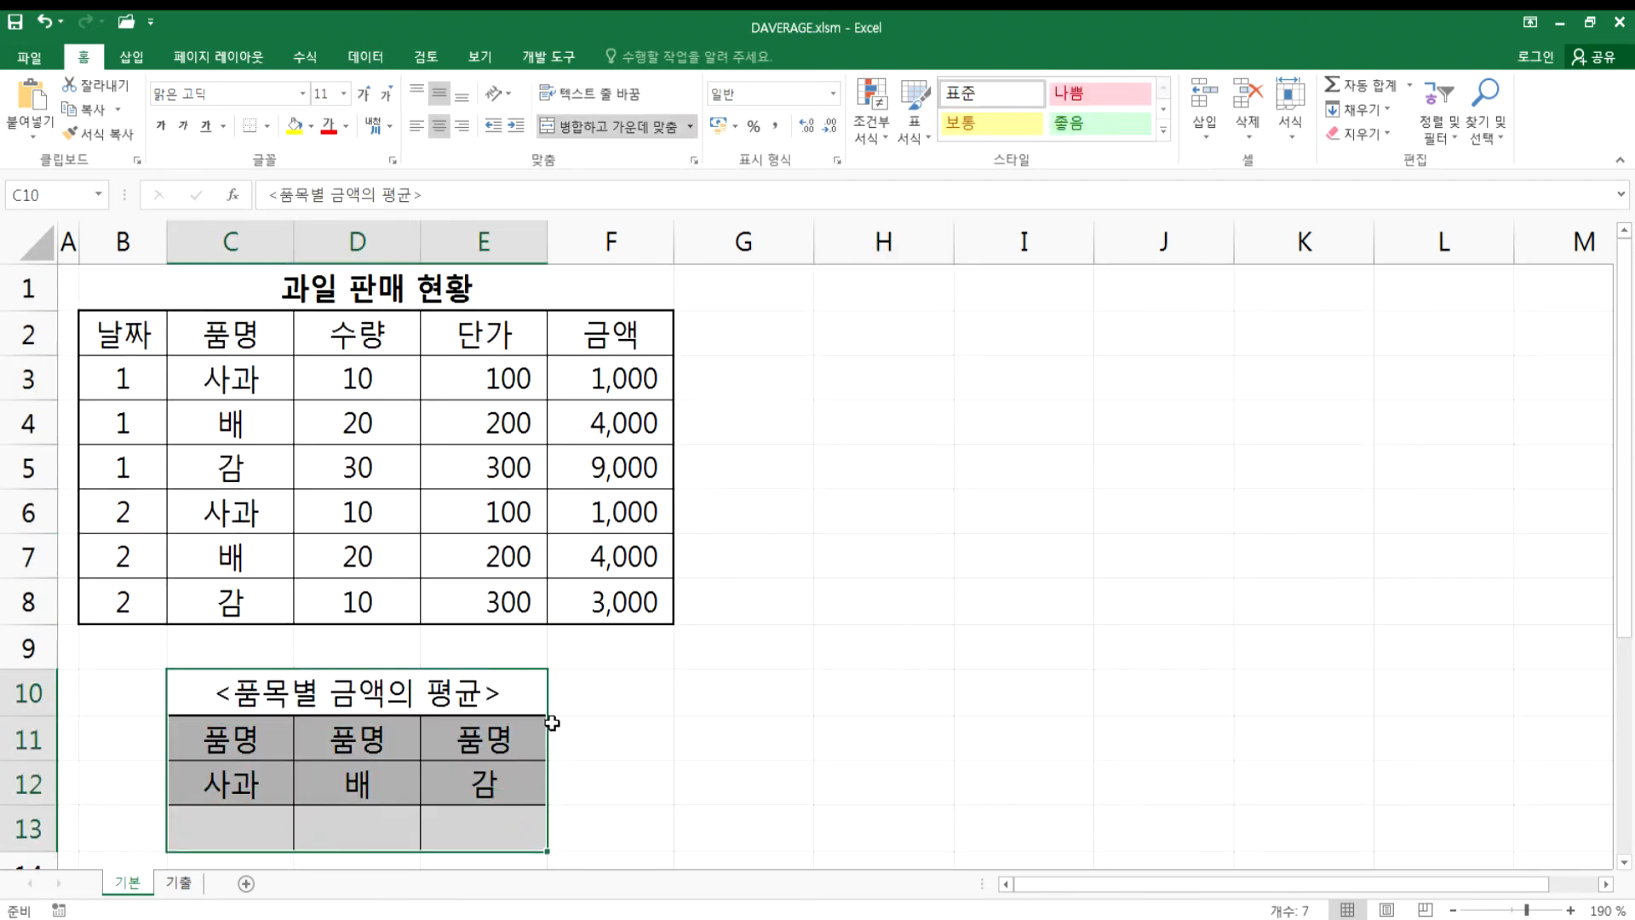
# - Move the summary table to H2:J5 and narrow column G
pyautogui.moveTo(547, 730); pyautogui.dragTo(1194, 373)
pyautogui.click(877, 469)
pyautogui.moveTo(814, 230); pyautogui.dragTo(730, 230)
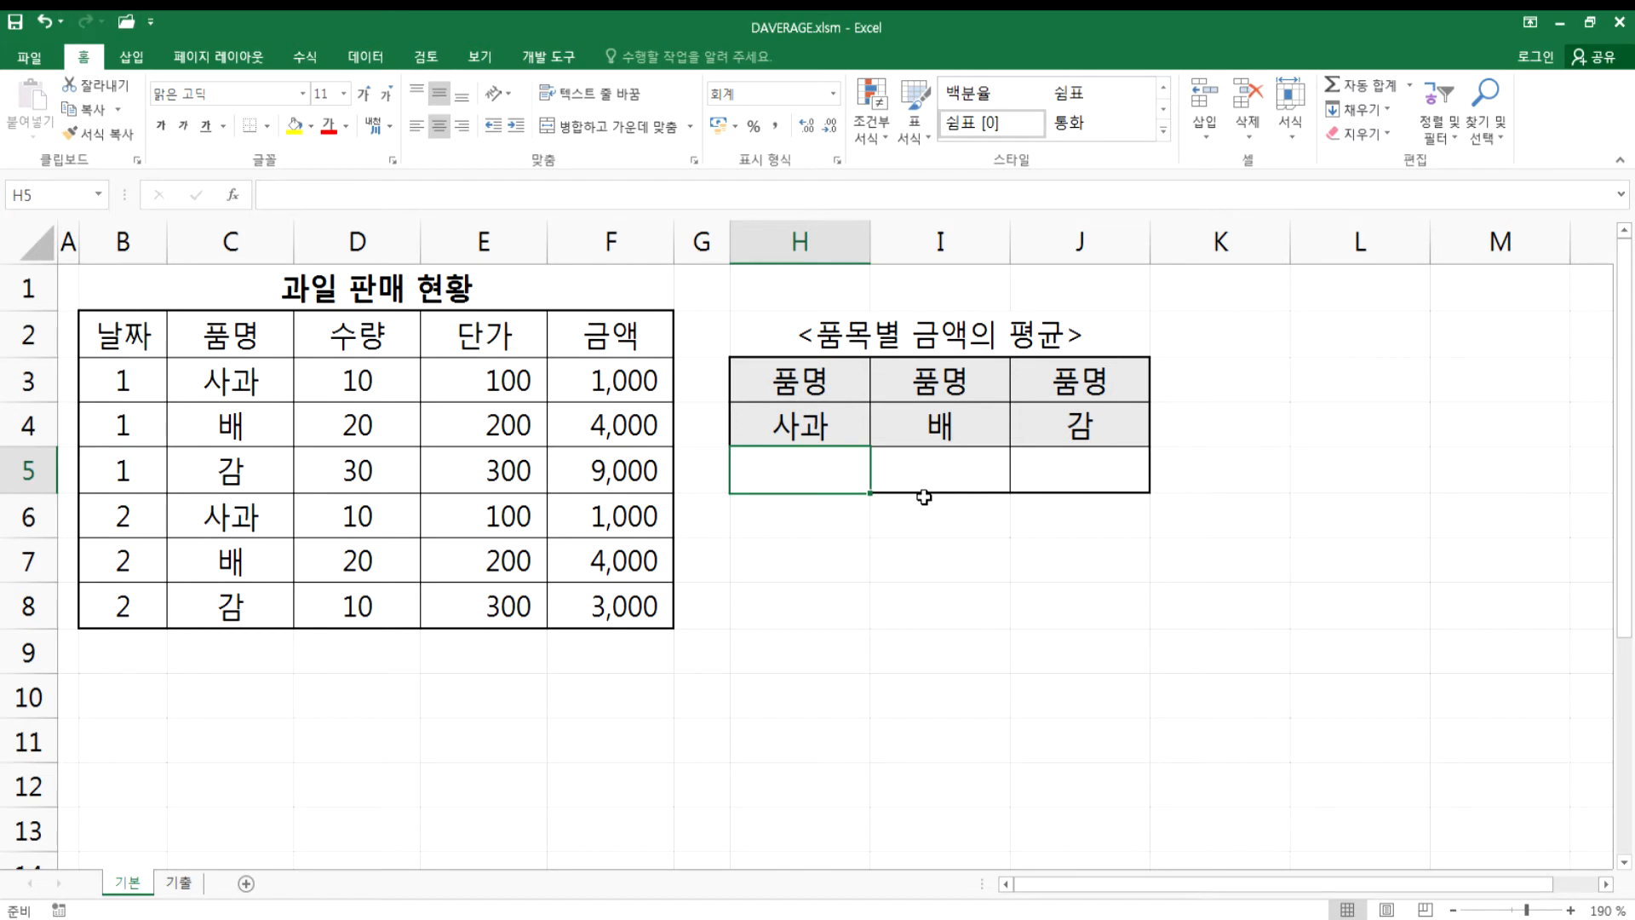
# - Start =DAVERAGE in H5 with the absolute database range $B$2:$F$8
pyautogui.write('=DA')
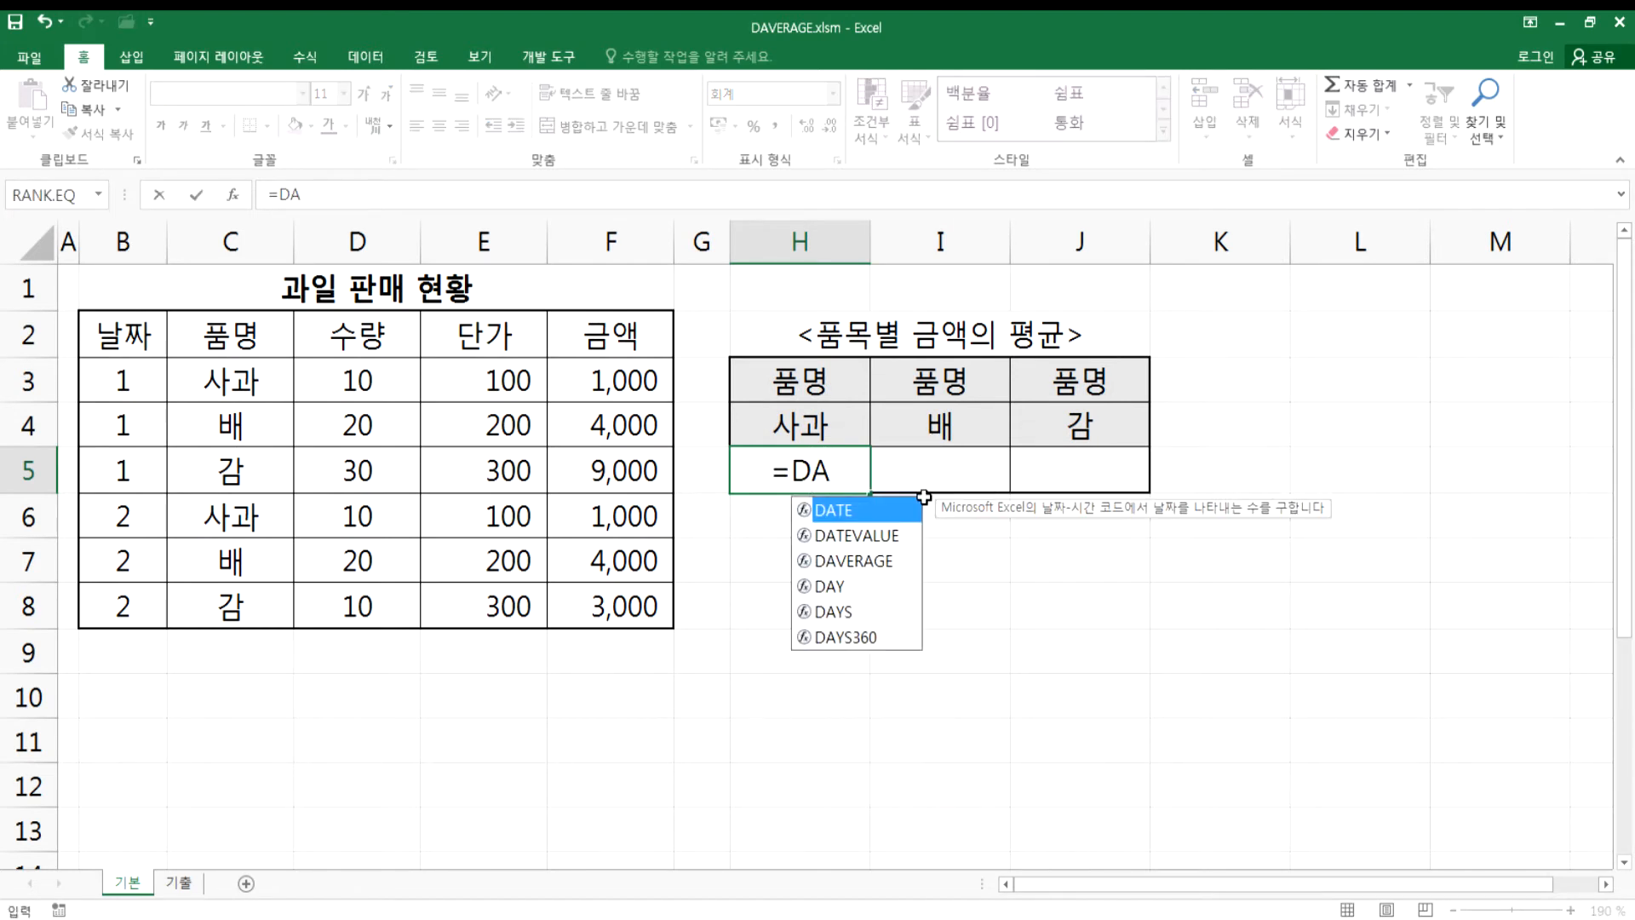
pyautogui.write('V')
pyautogui.press('Tab')
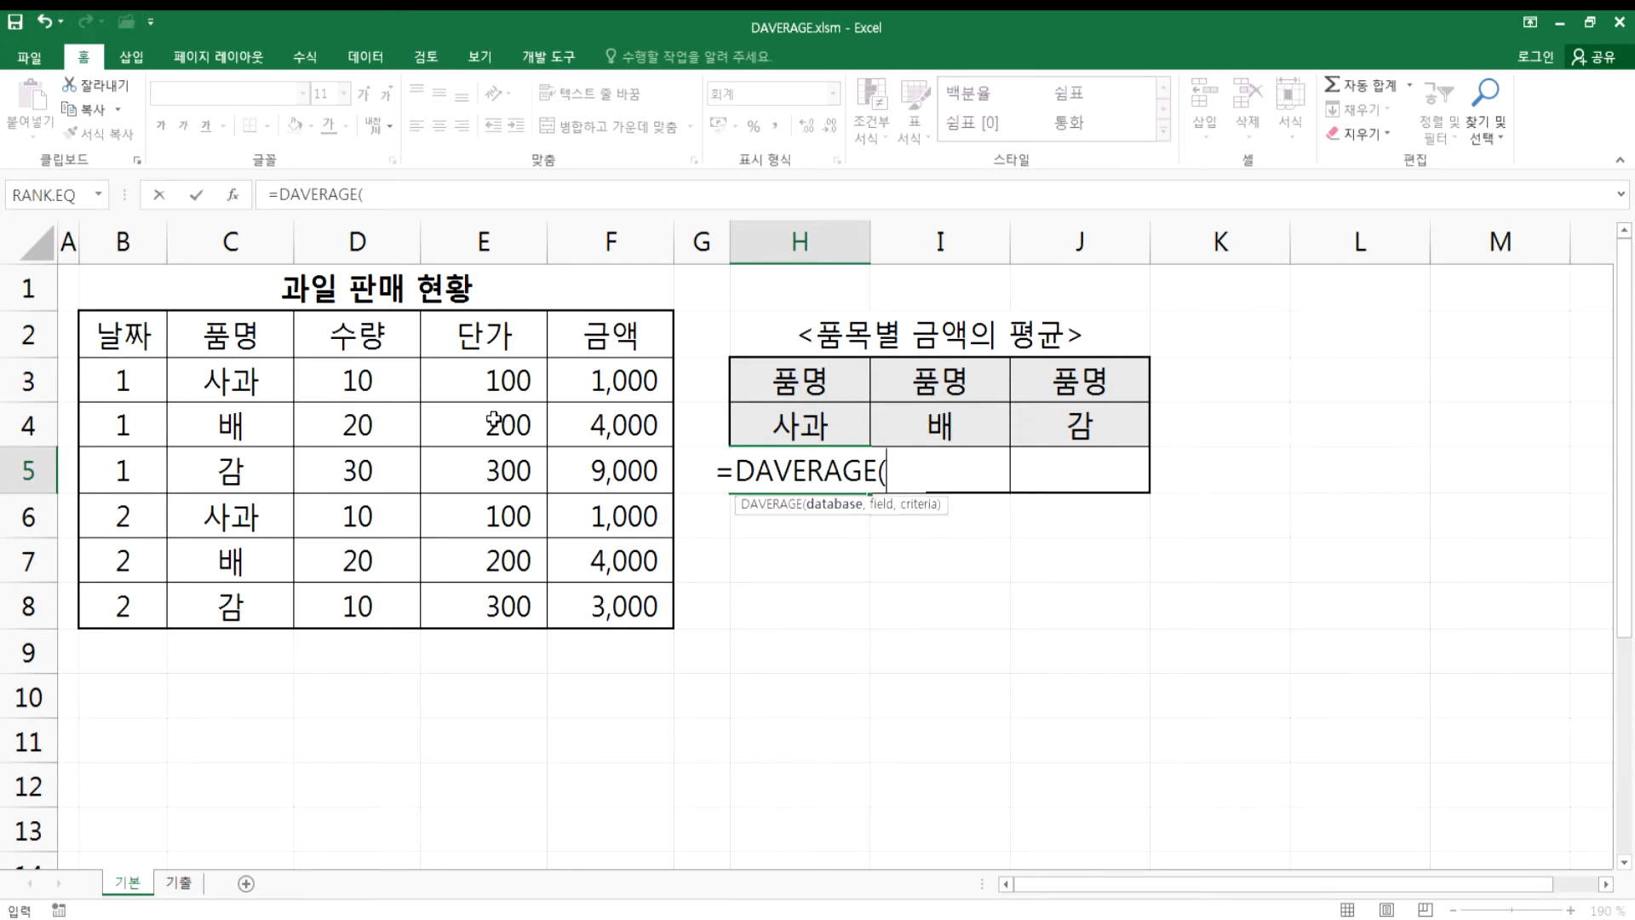
pyautogui.moveTo(245, 337); pyautogui.dragTo(568, 596)
pyautogui.moveTo(150, 331); pyautogui.dragTo(598, 589)
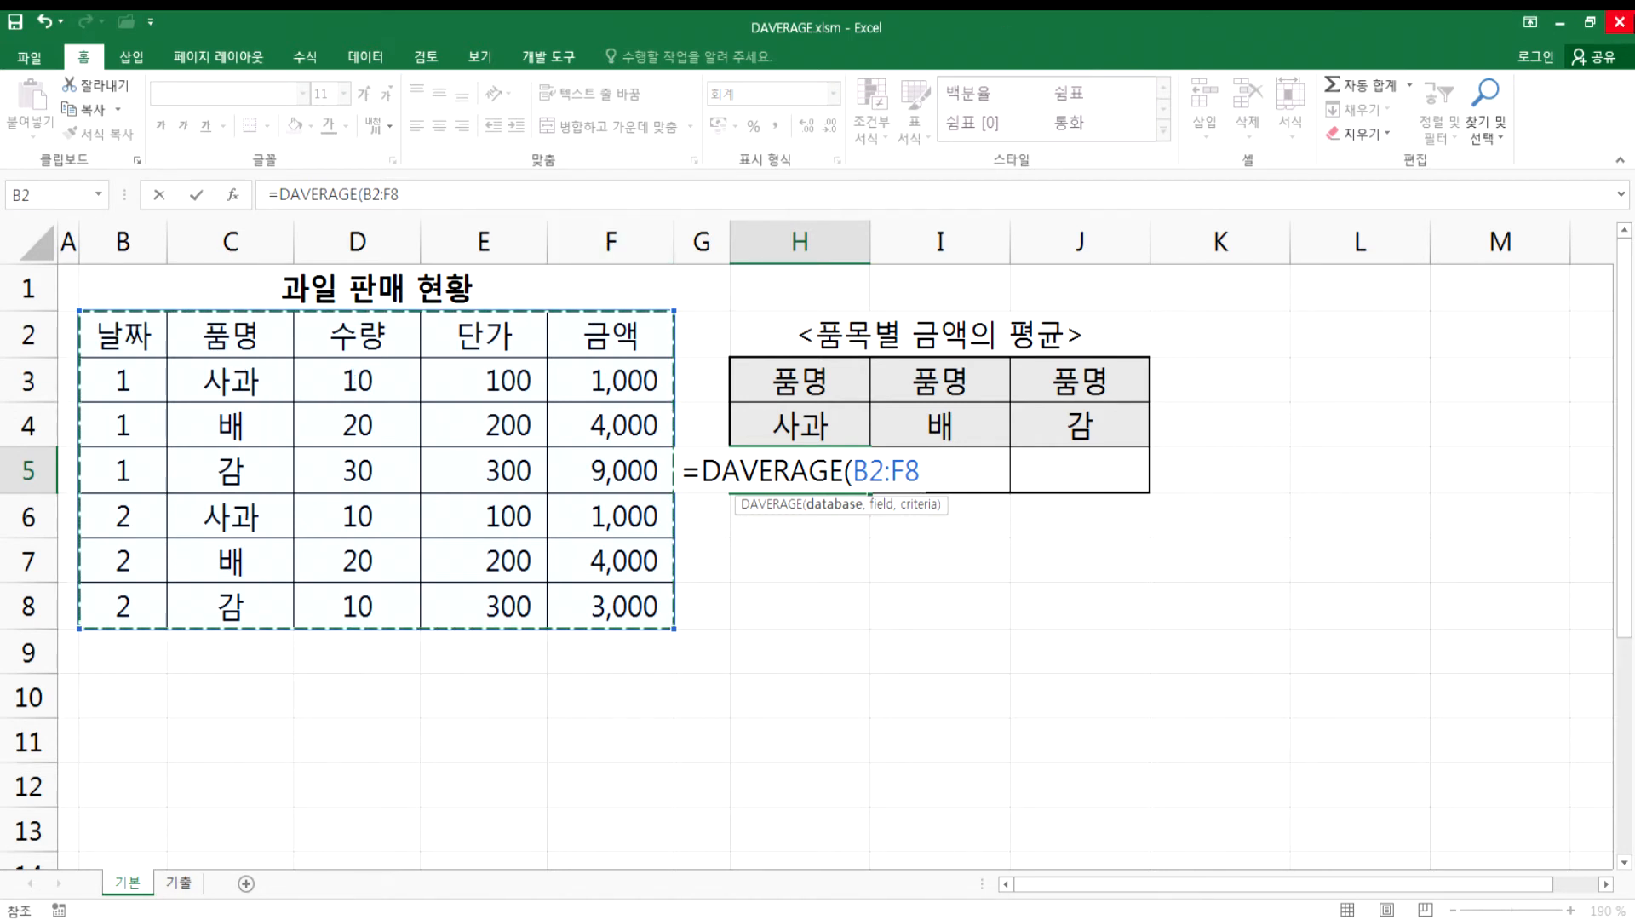
pyautogui.moveTo(259, 339); pyautogui.dragTo(588, 497)
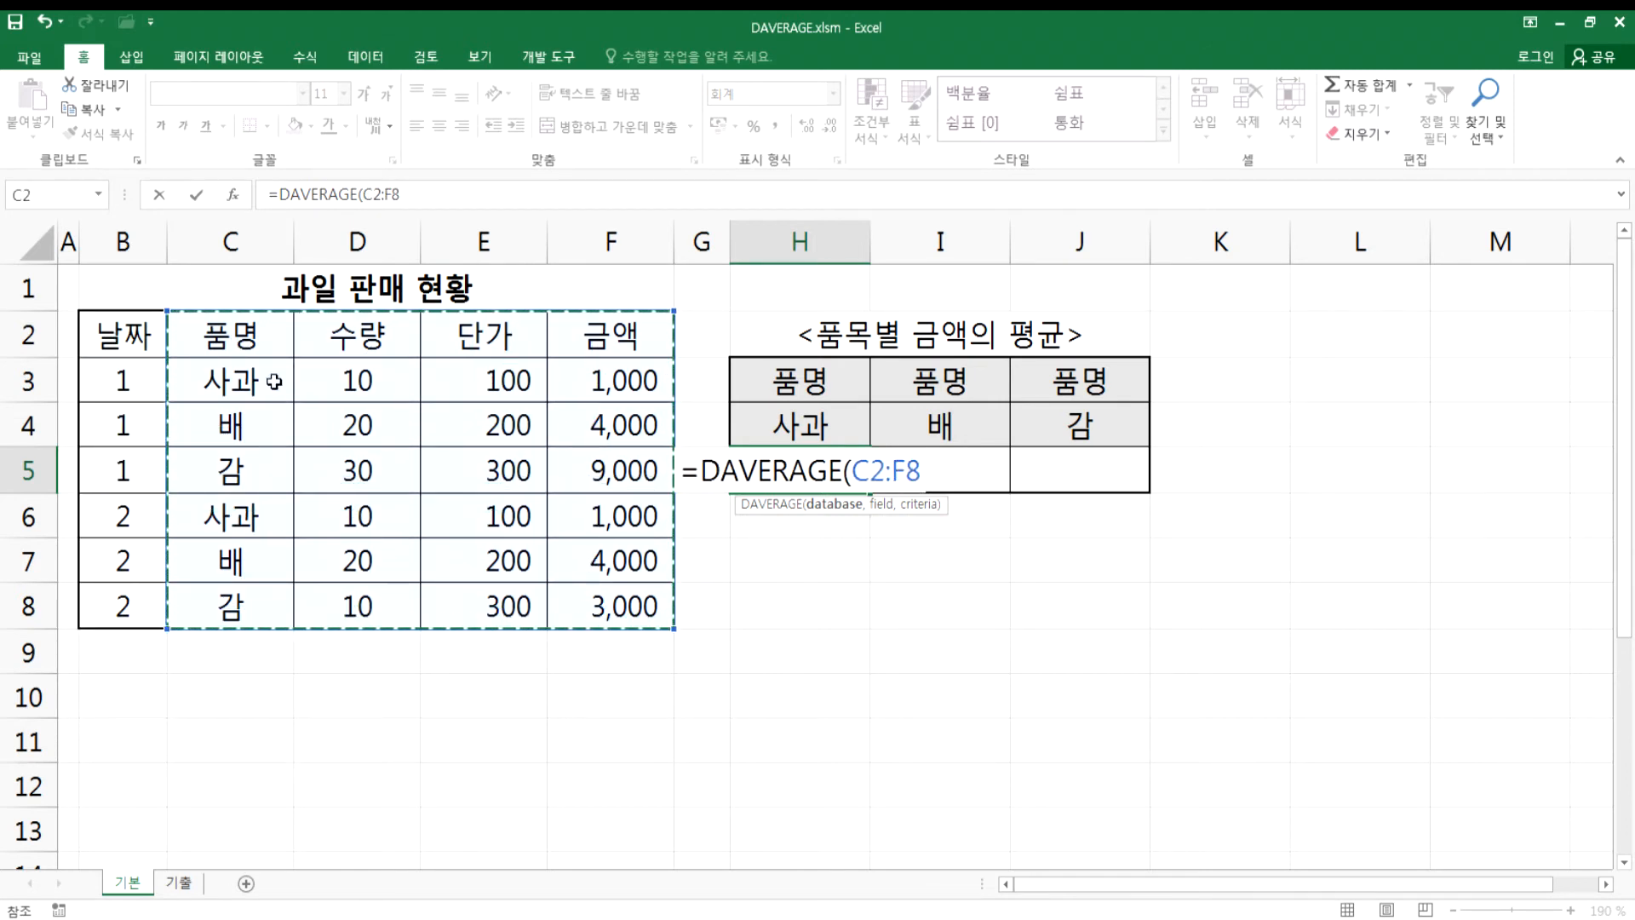
pyautogui.moveTo(136, 335); pyautogui.dragTo(534, 479)
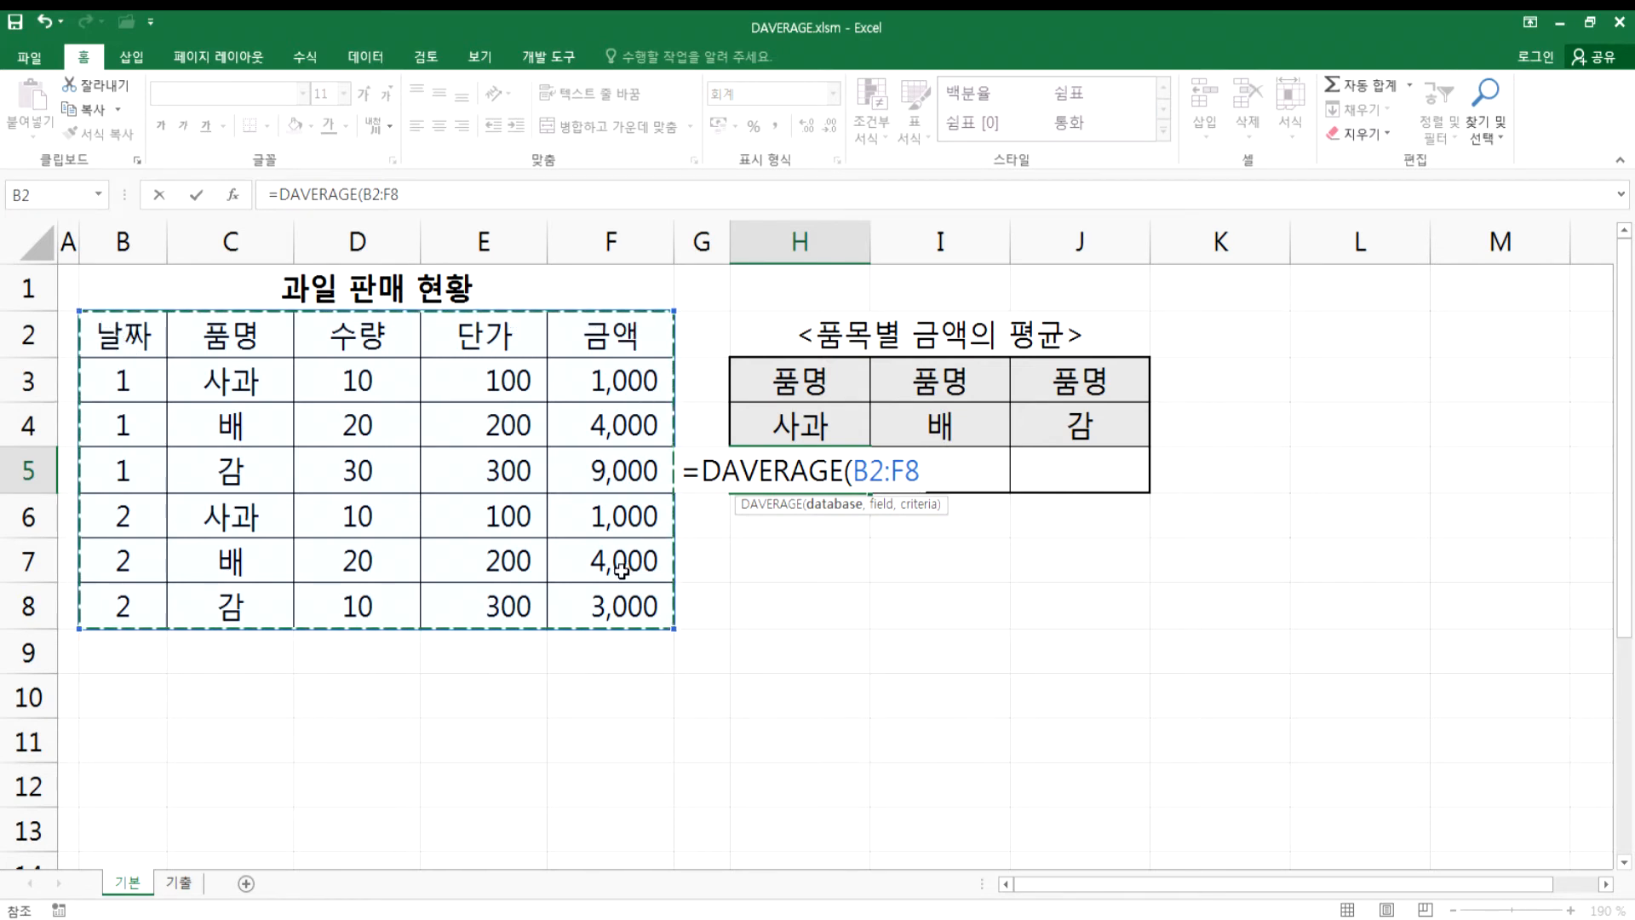
pyautogui.press('F4')
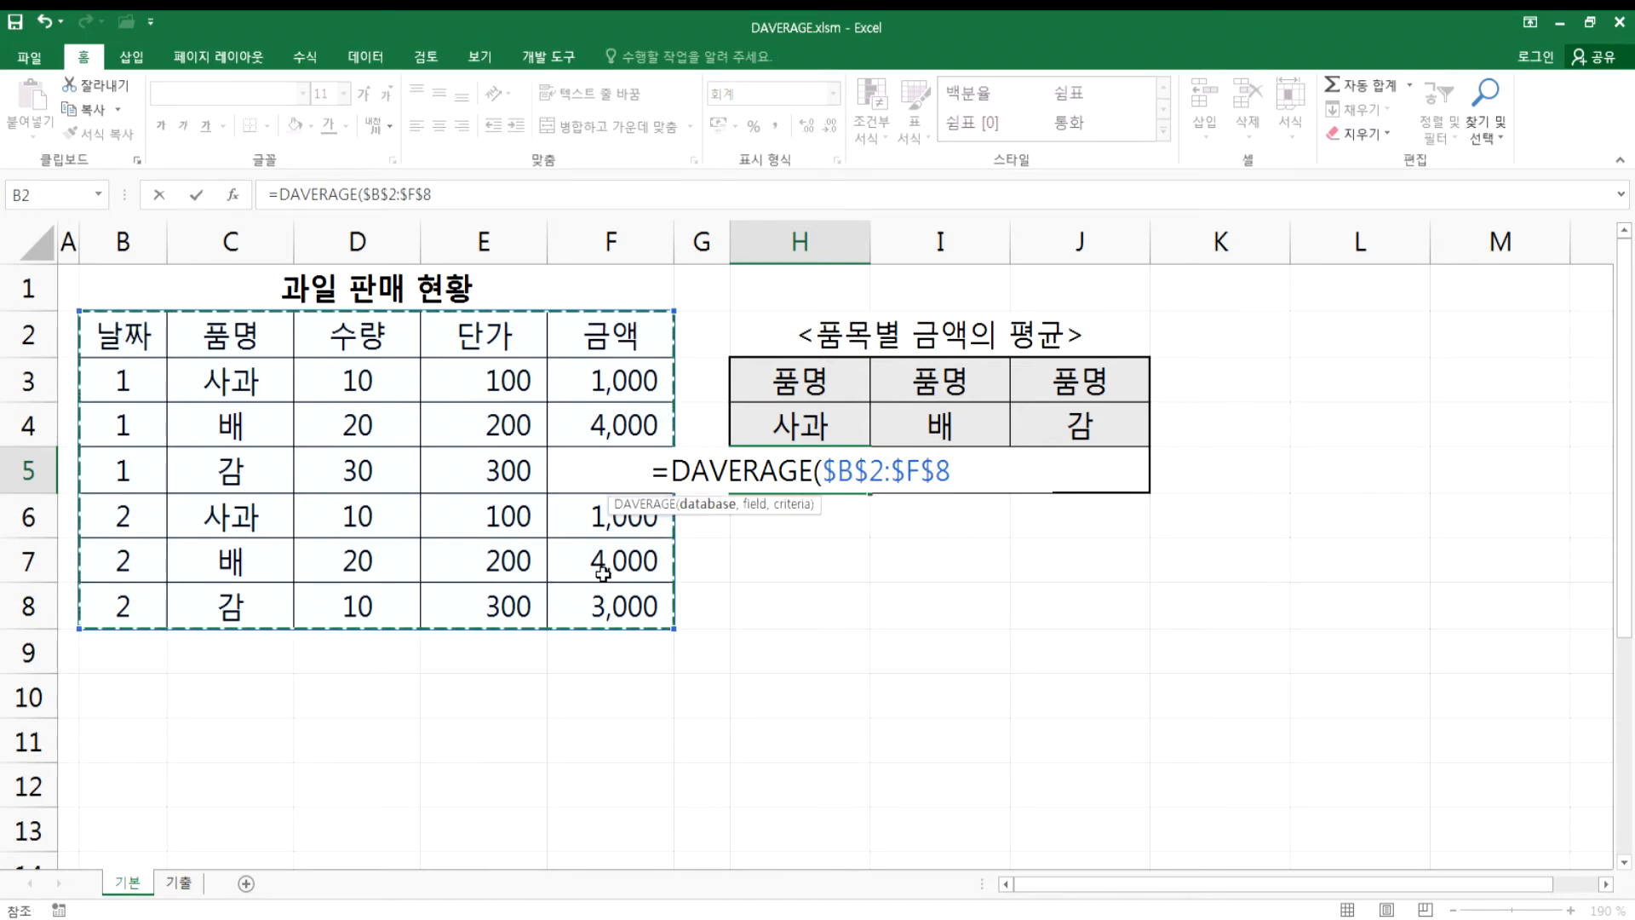
# - Add field $F$2 and criteria H3:H4 to finish H5's average for 사과
pyautogui.write(',')
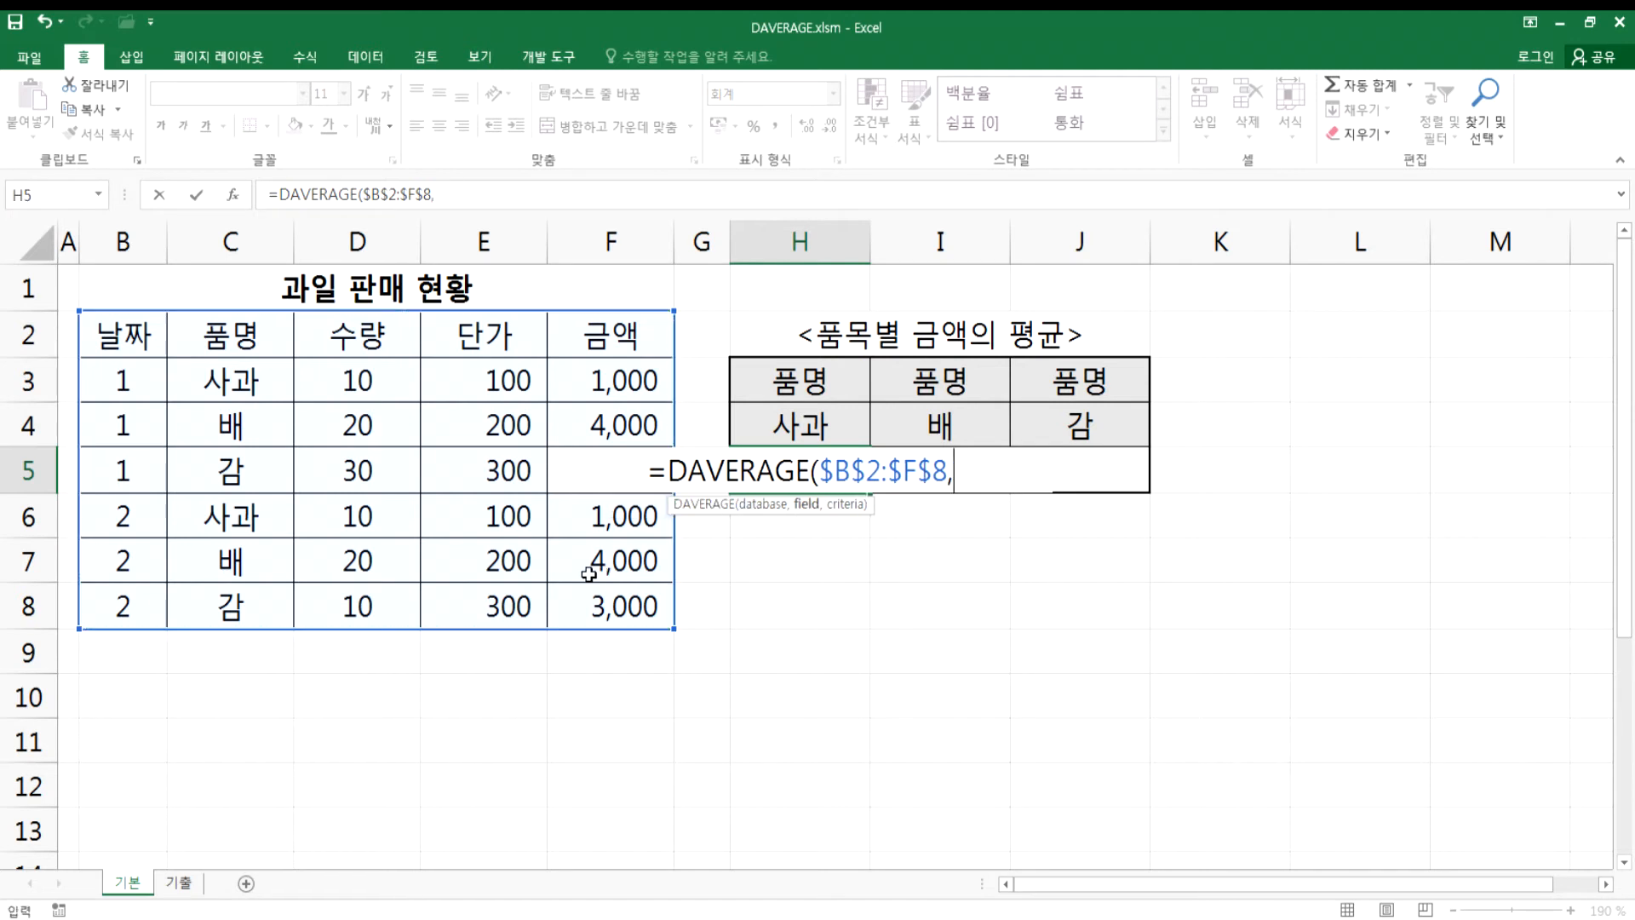
pyautogui.click(615, 333)
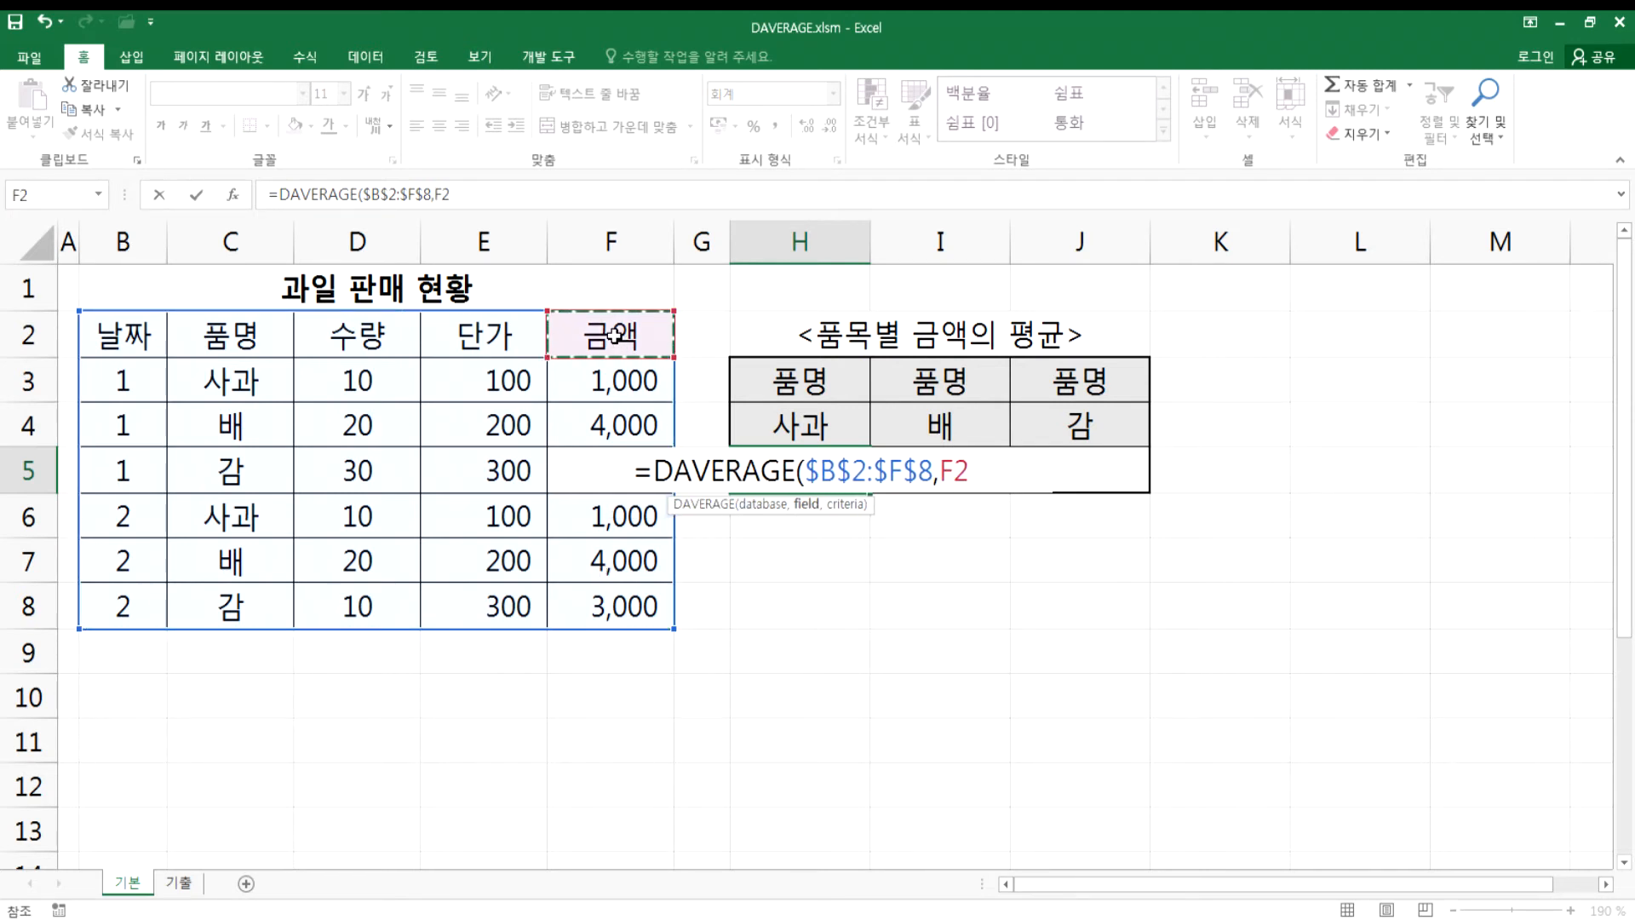
pyautogui.press('F4')
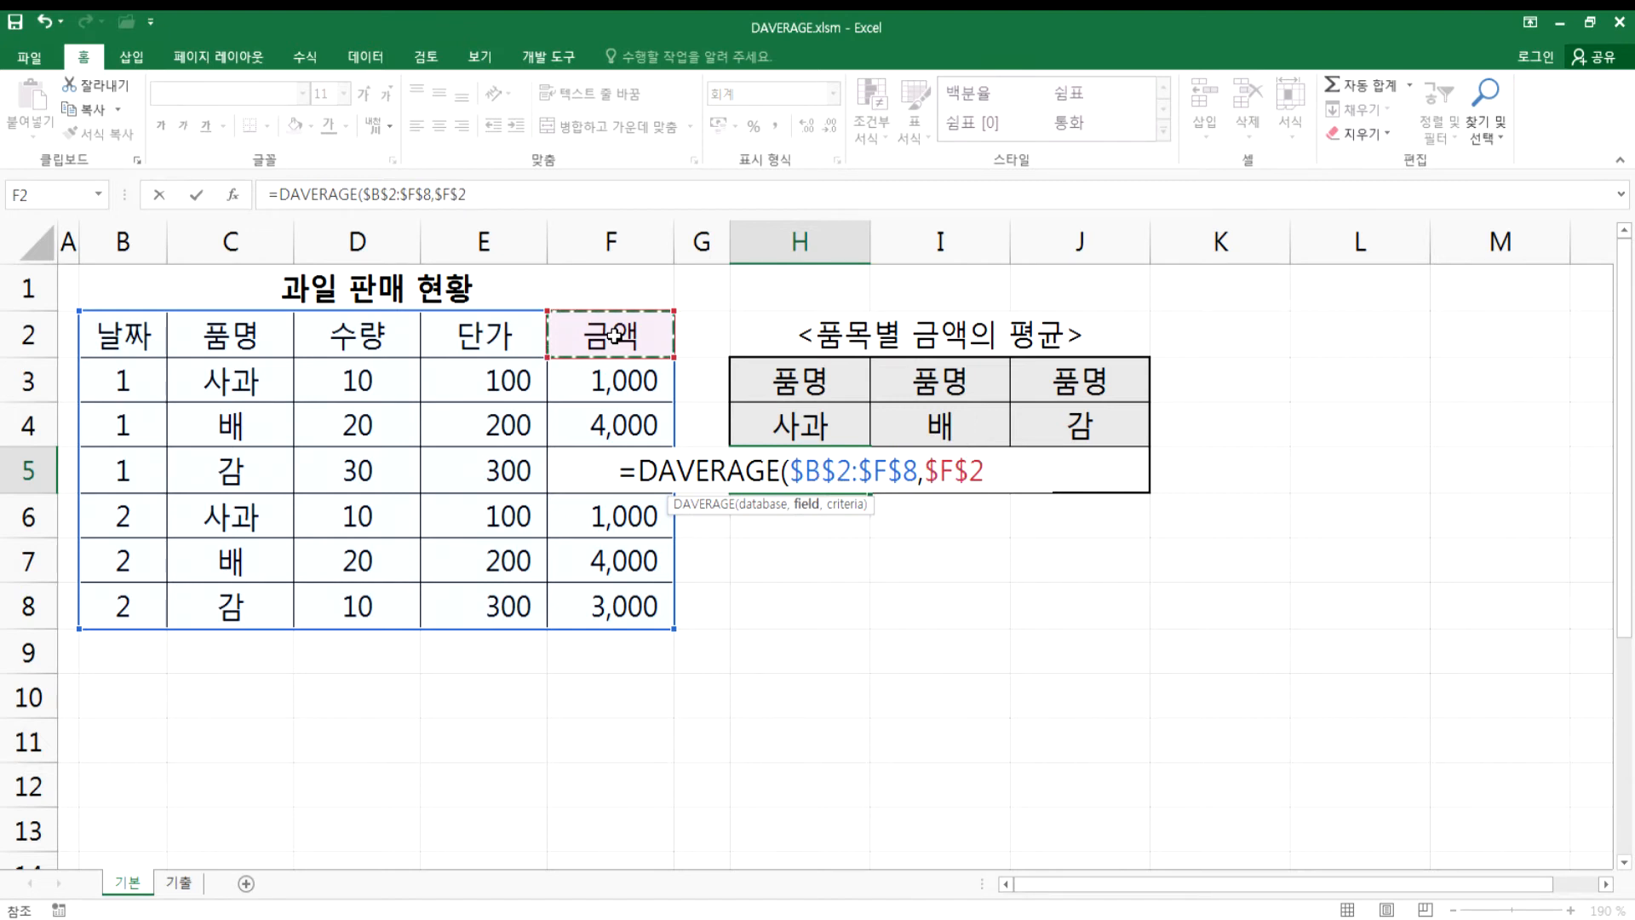
pyautogui.write(',')
pyautogui.moveTo(787, 379); pyautogui.dragTo(790, 423)
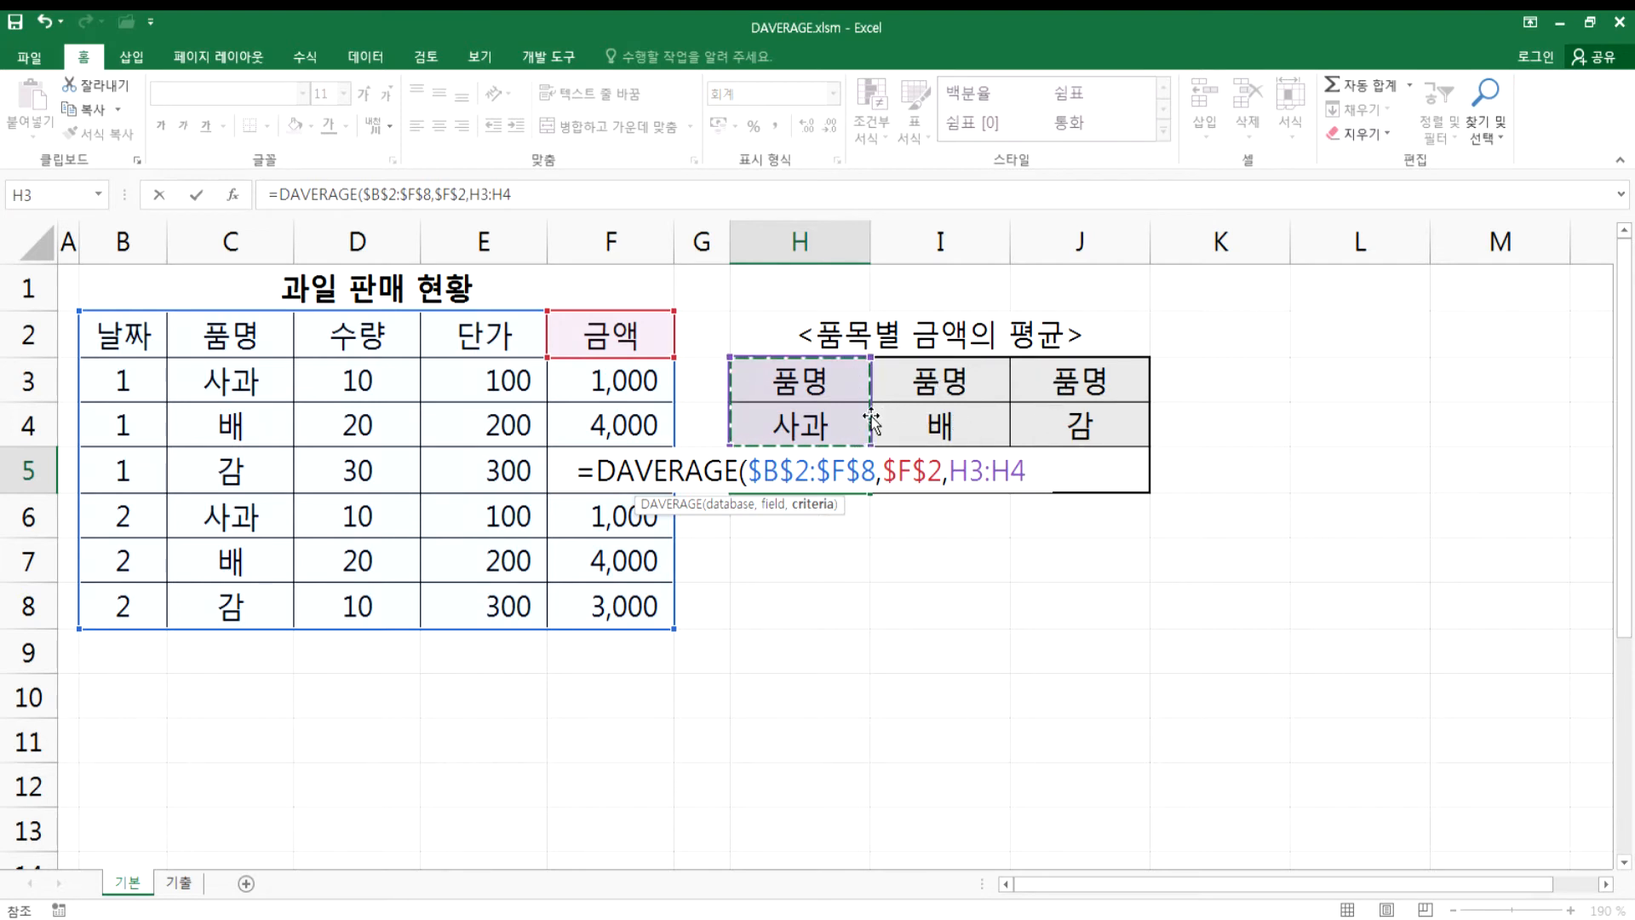
pyautogui.press('Return')
# - Fill the formula to J5 without formatting, giving 1,000, 4,000 and 6,000
pyautogui.click(817, 469)
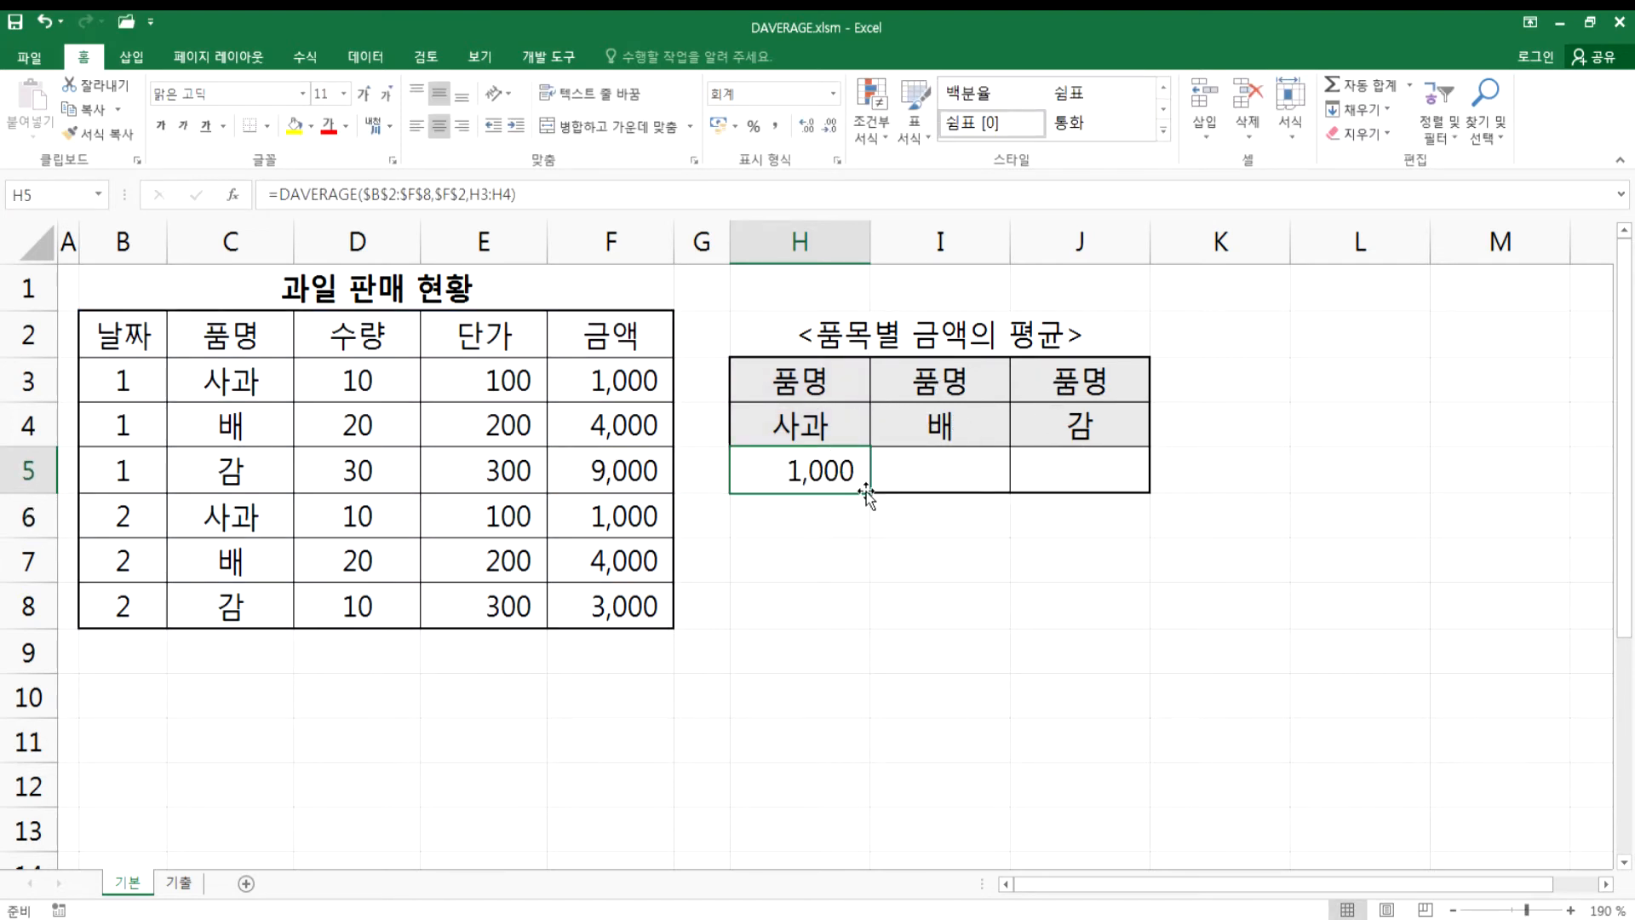
pyautogui.moveTo(868, 491); pyautogui.dragTo(1135, 508)
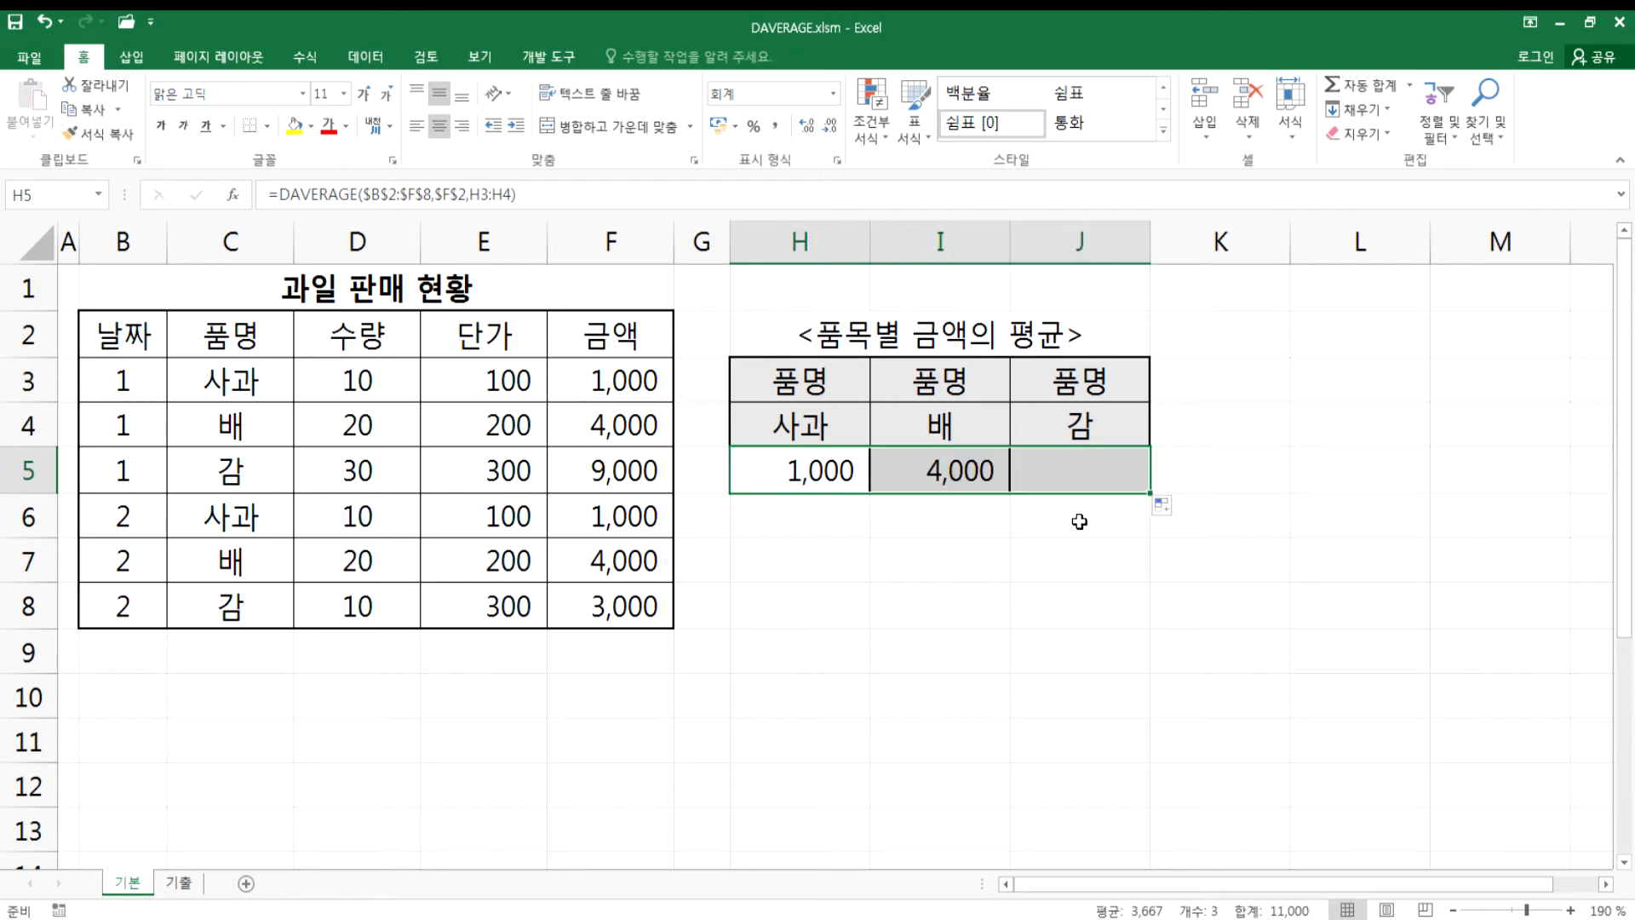
pyautogui.click(1161, 504)
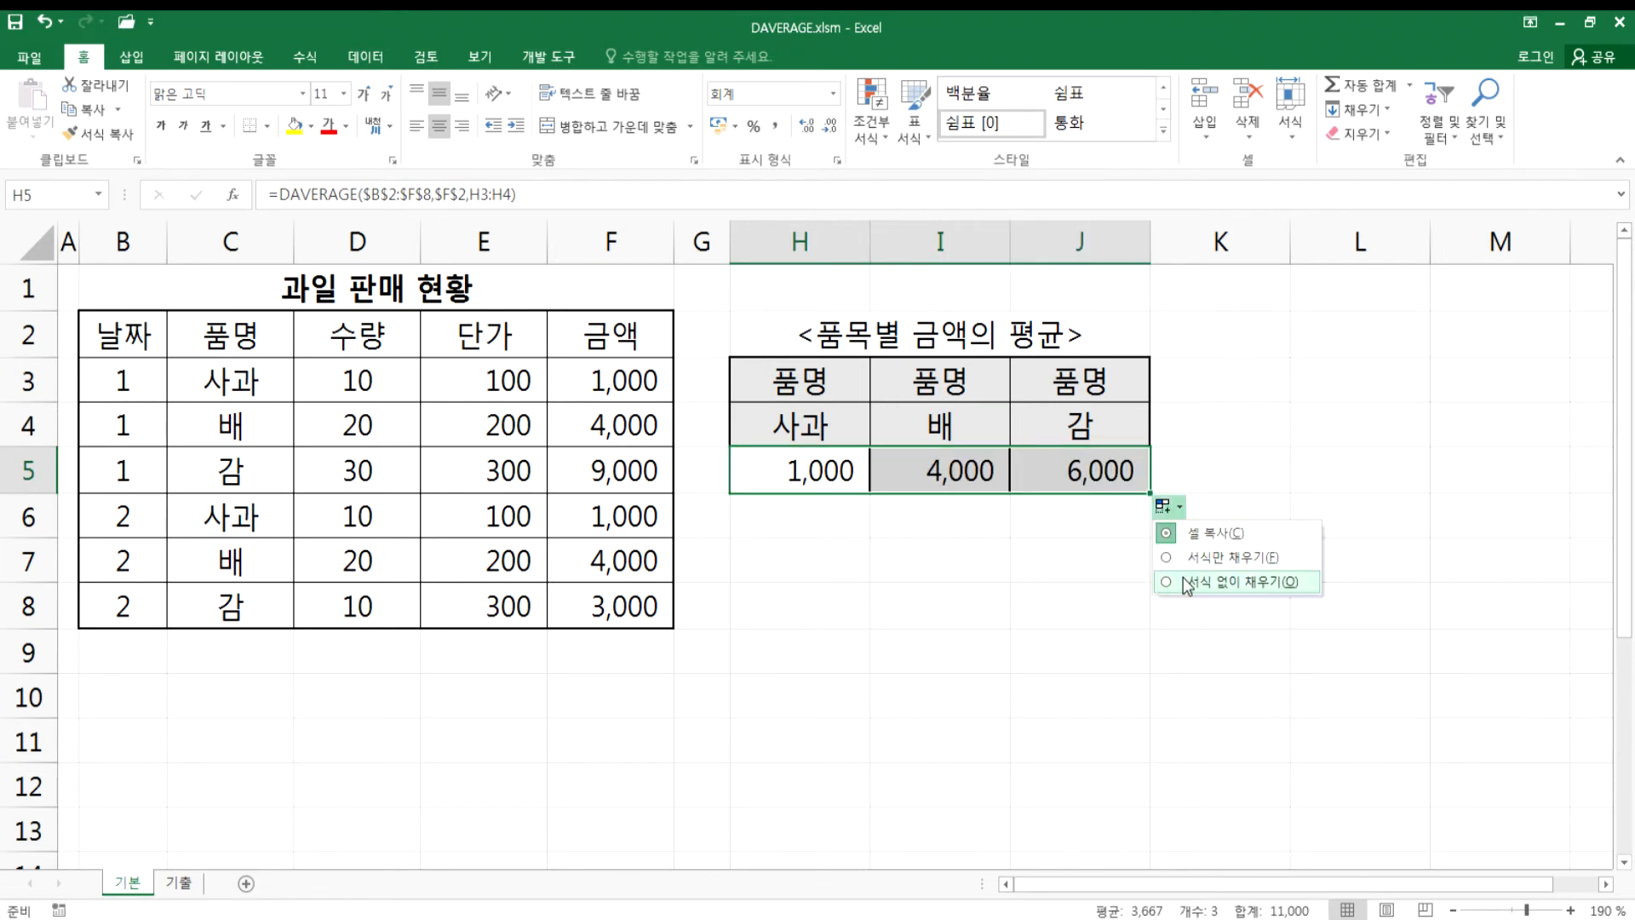
pyautogui.click(1187, 582)
pyautogui.click(791, 621)
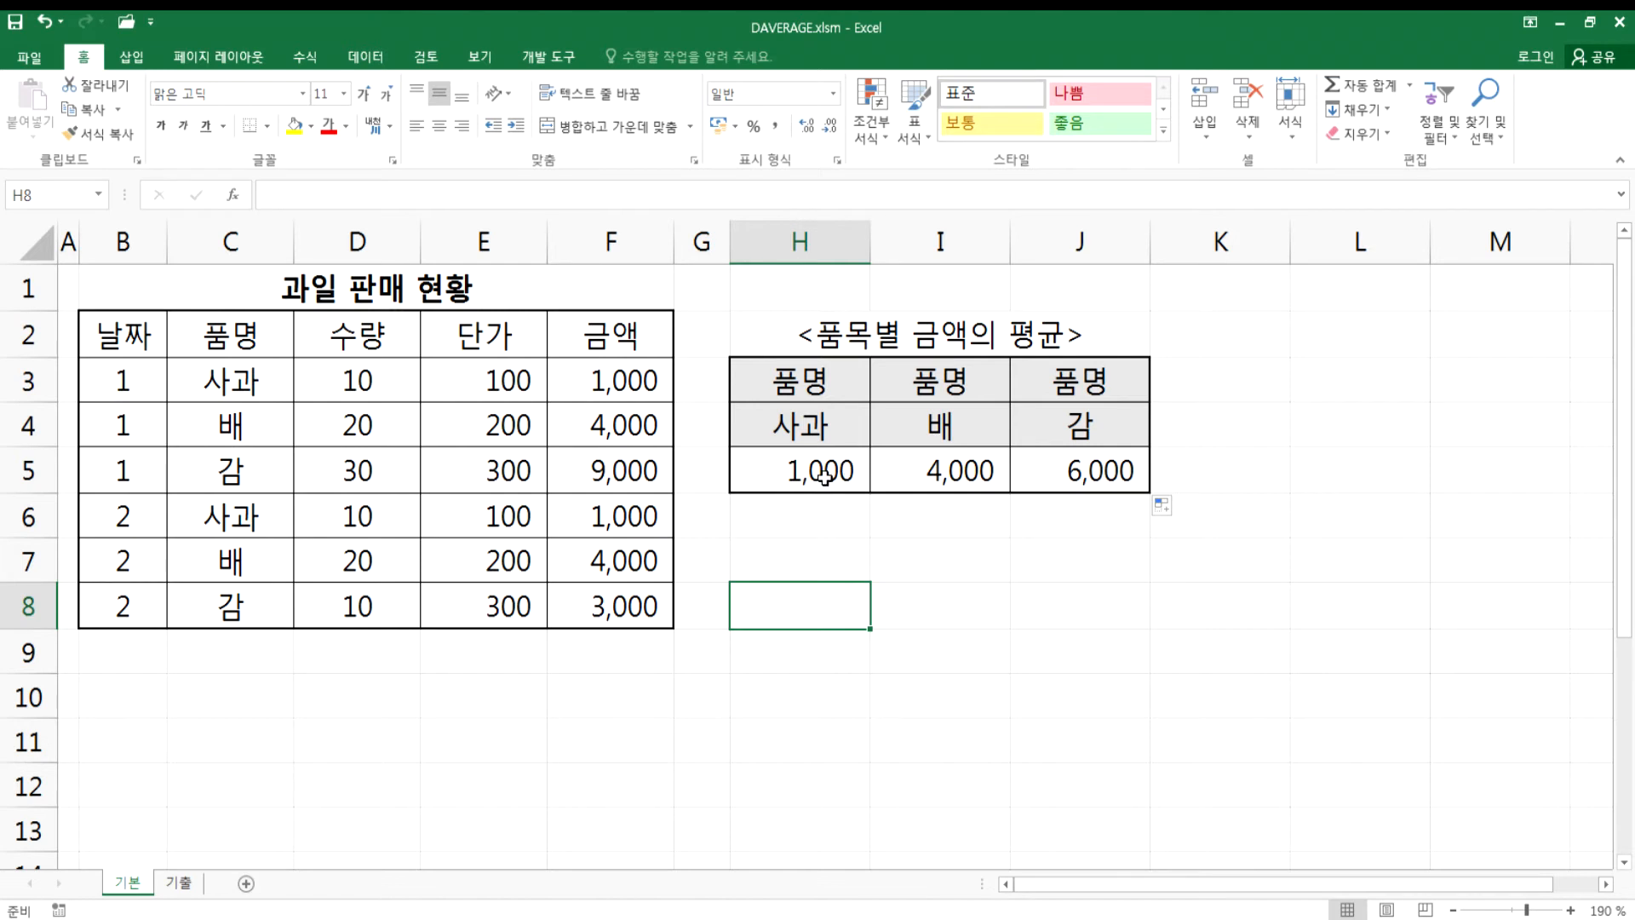
pyautogui.click(692, 383)
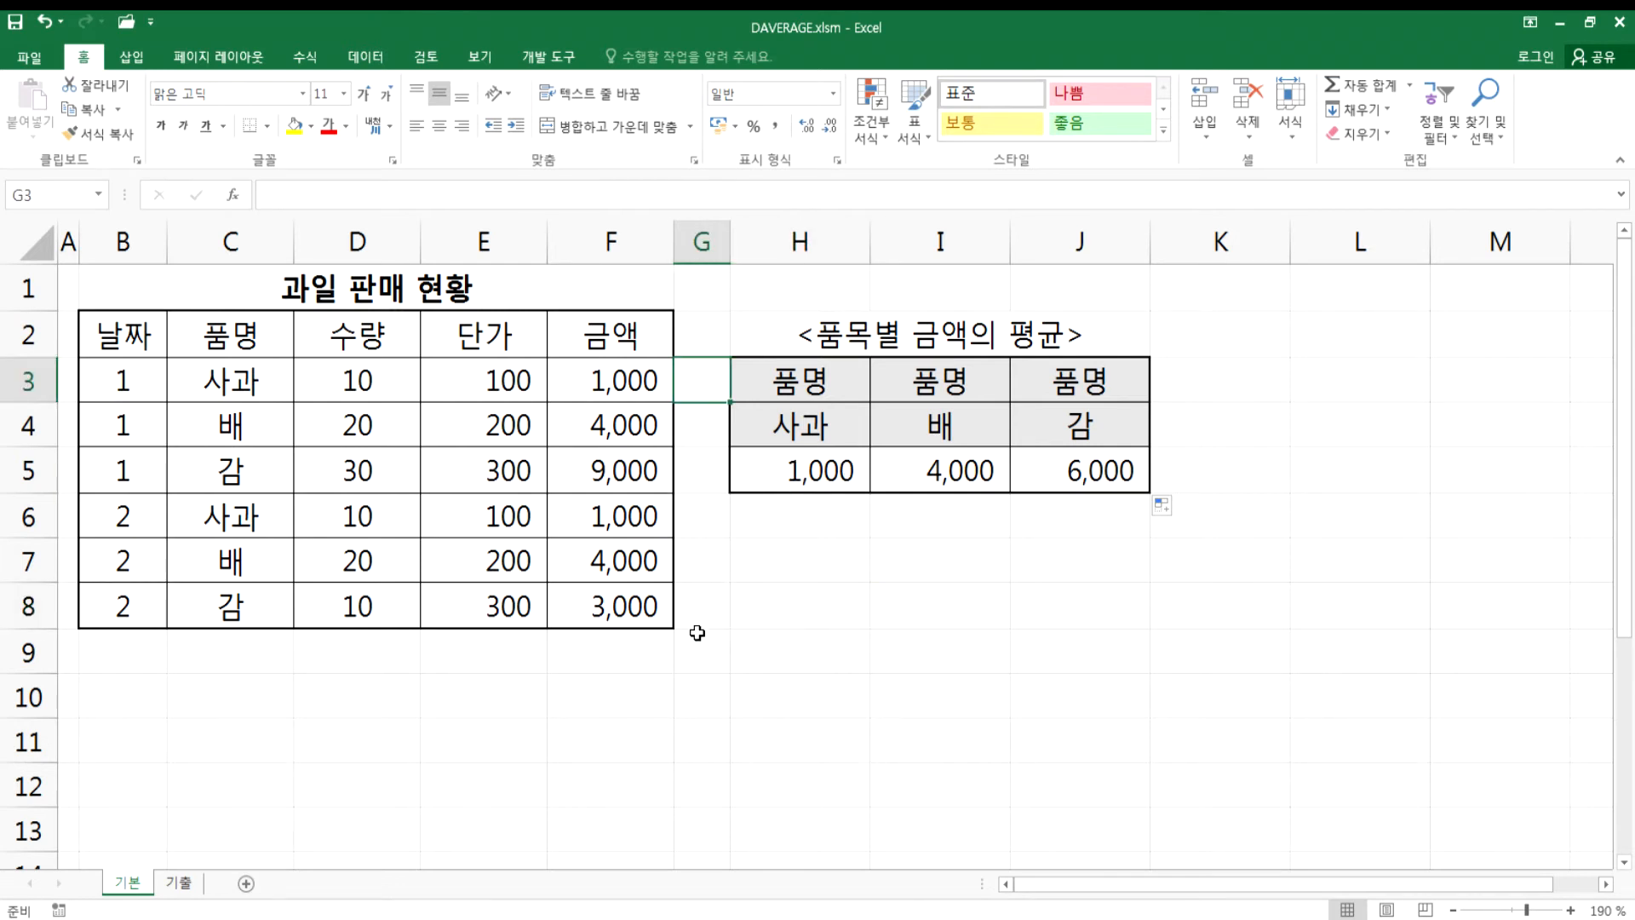
pyautogui.click(795, 484)
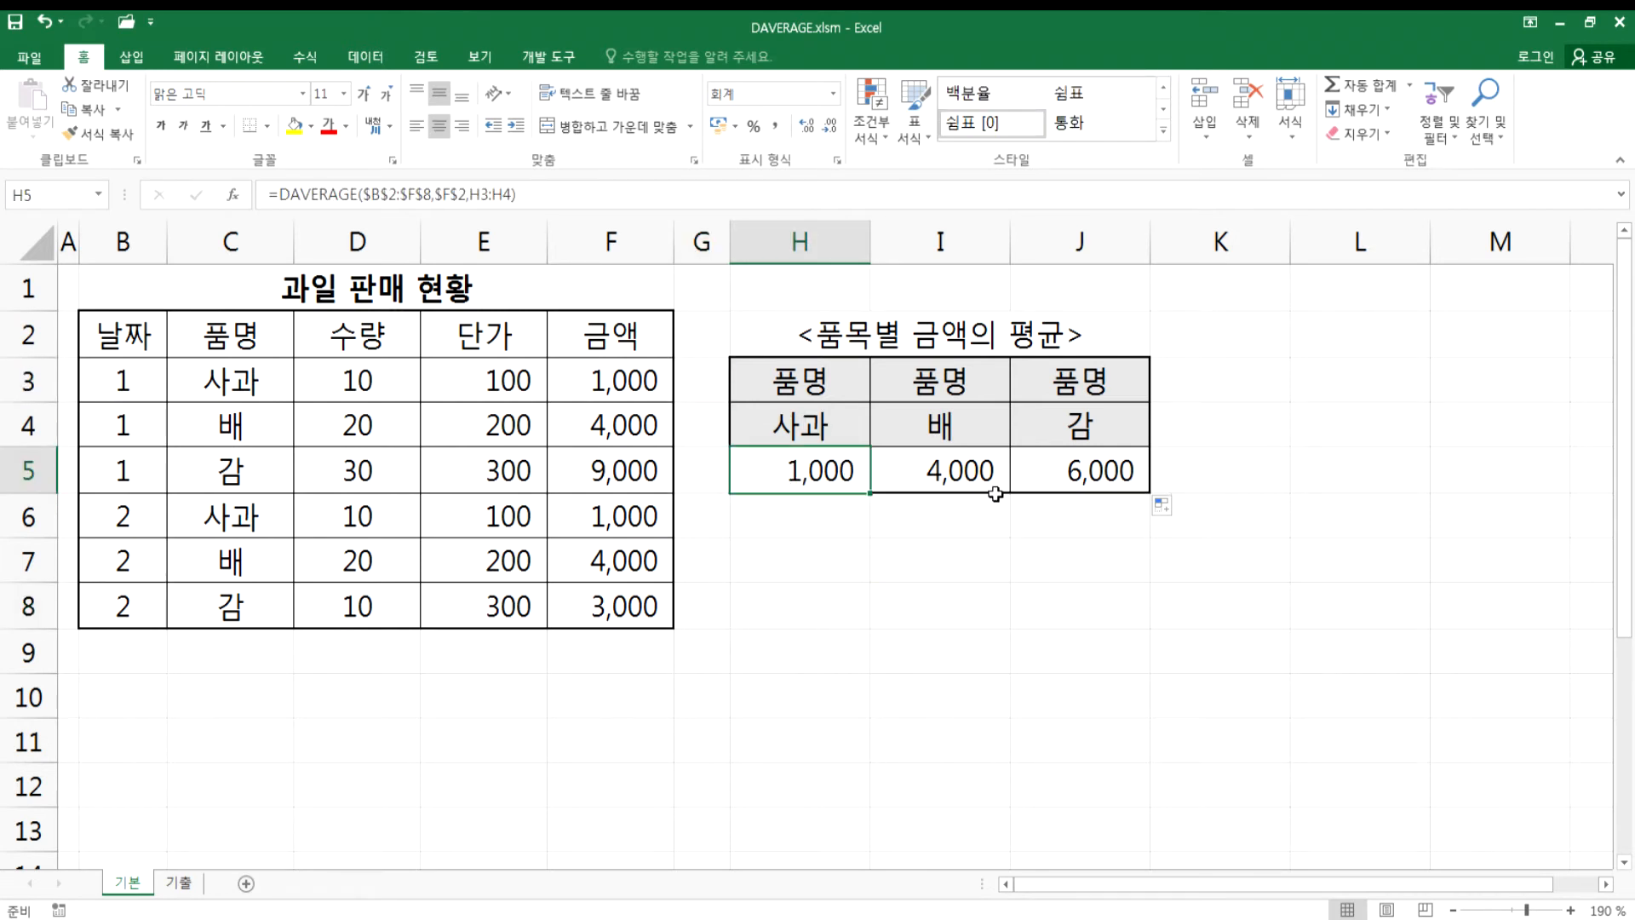
pyautogui.click(843, 565)
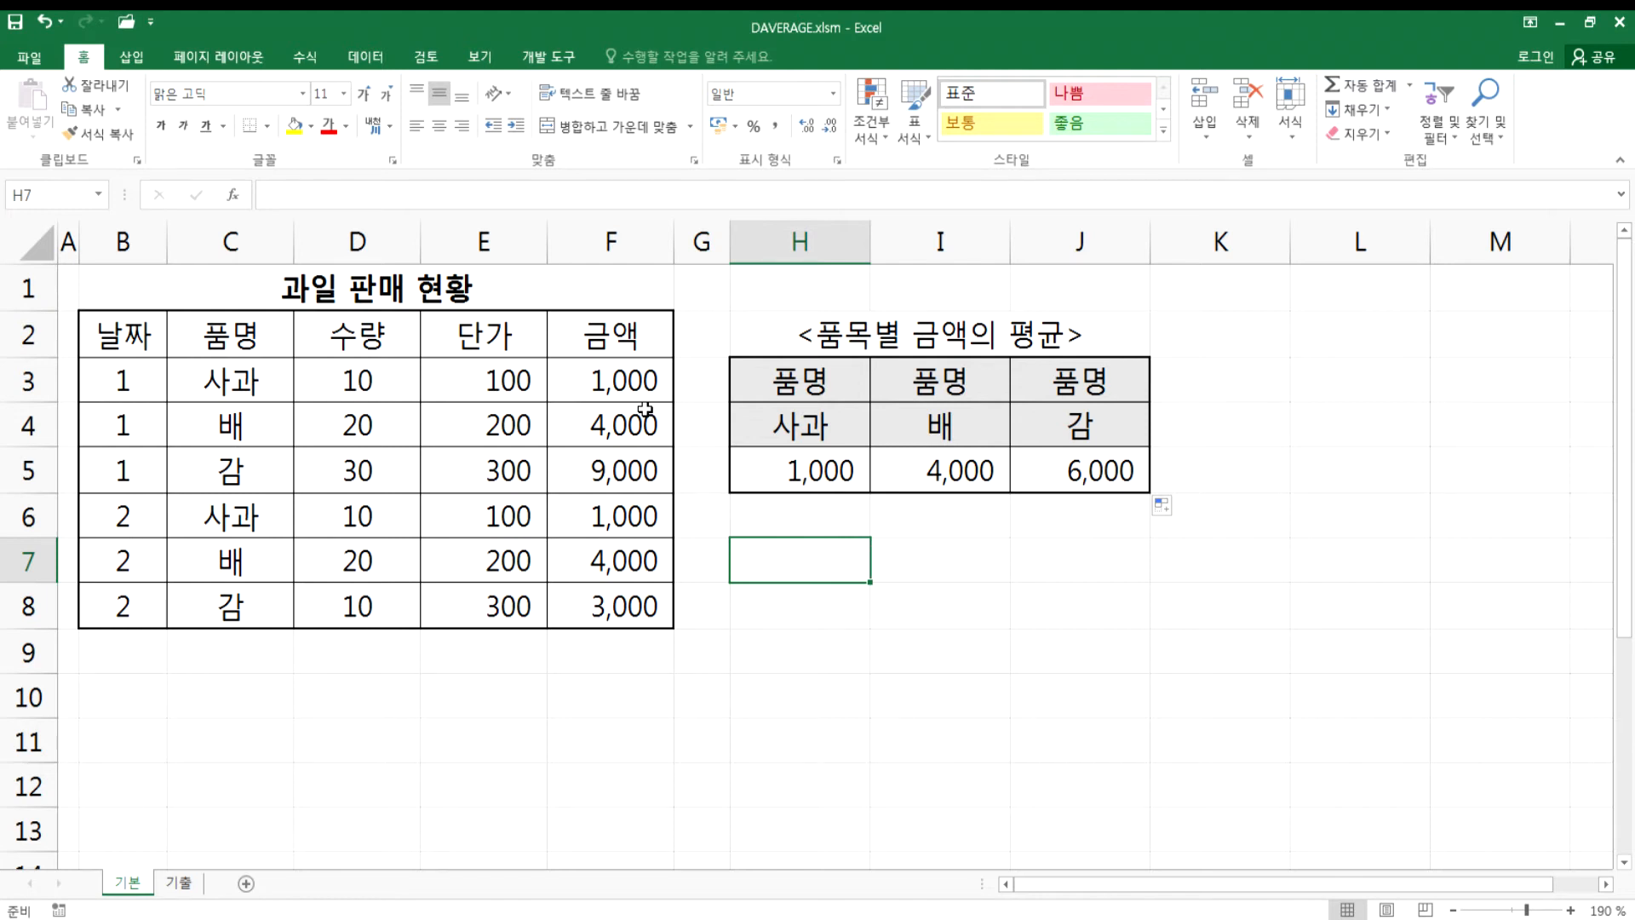
pyautogui.moveTo(798, 426); pyautogui.dragTo(795, 464)
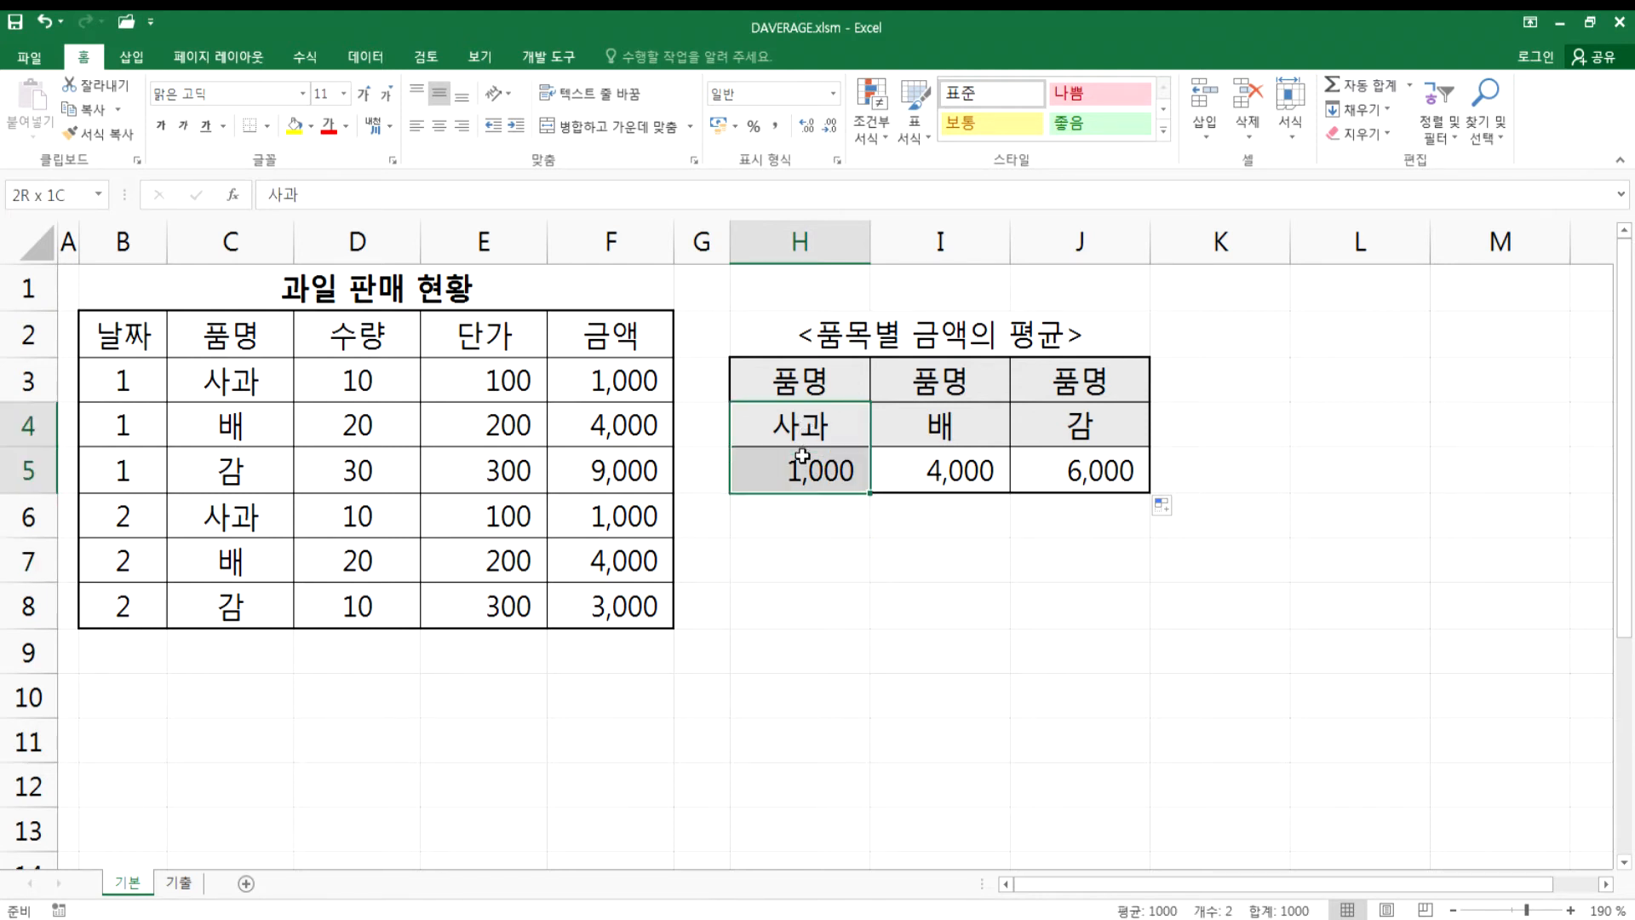
pyautogui.moveTo(792, 380); pyautogui.dragTo(792, 426)
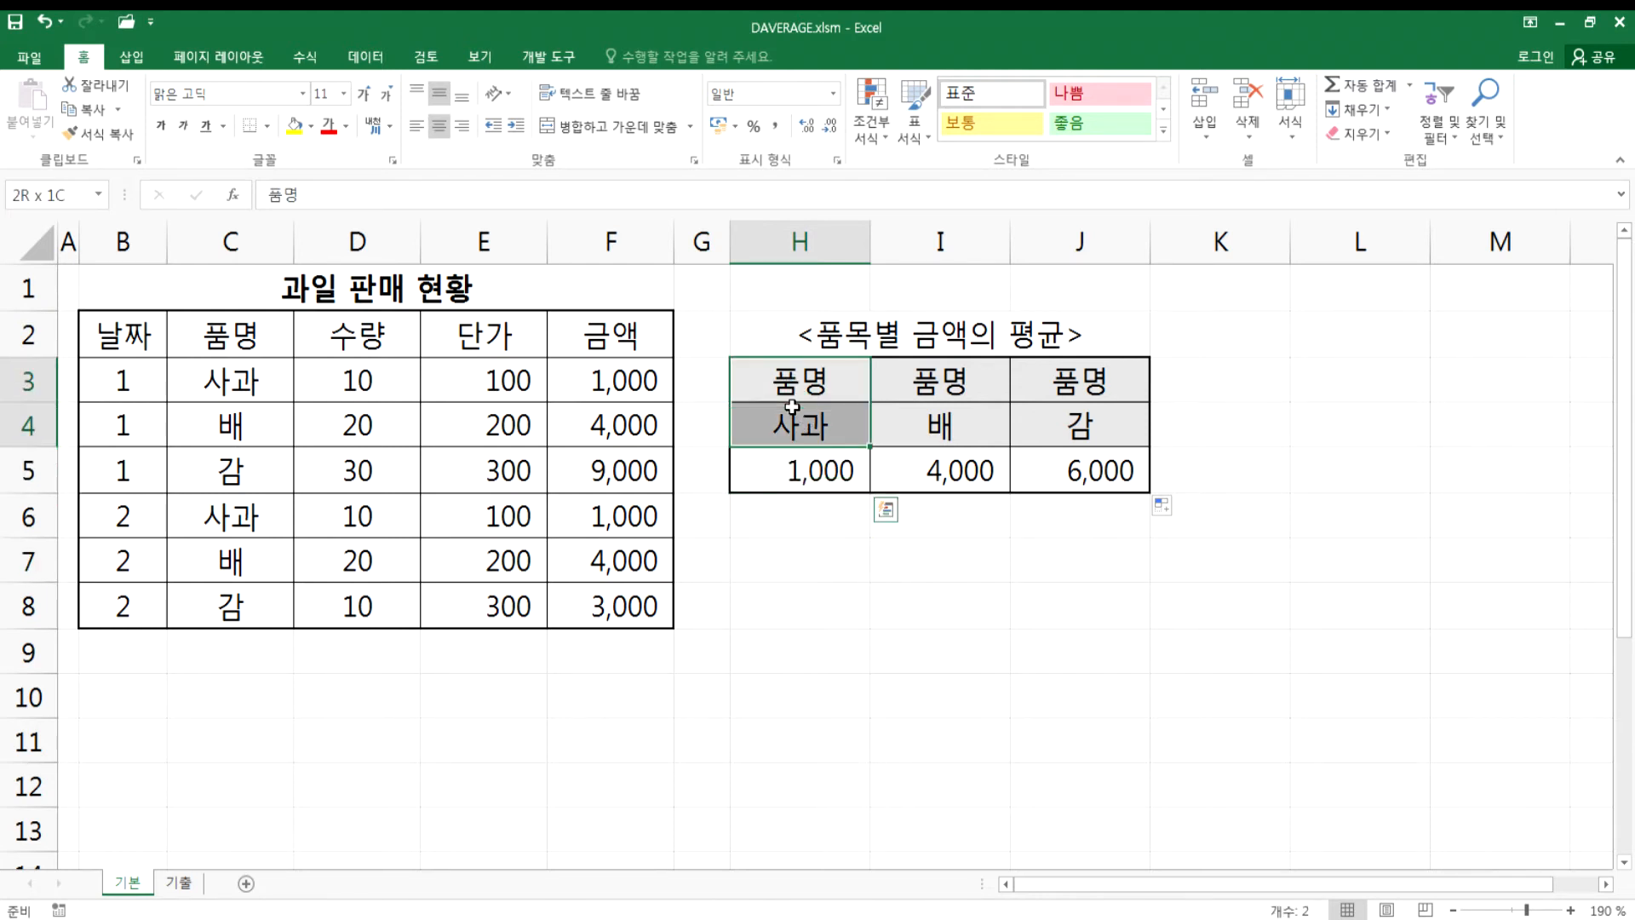
pyautogui.doubleClick(792, 469)
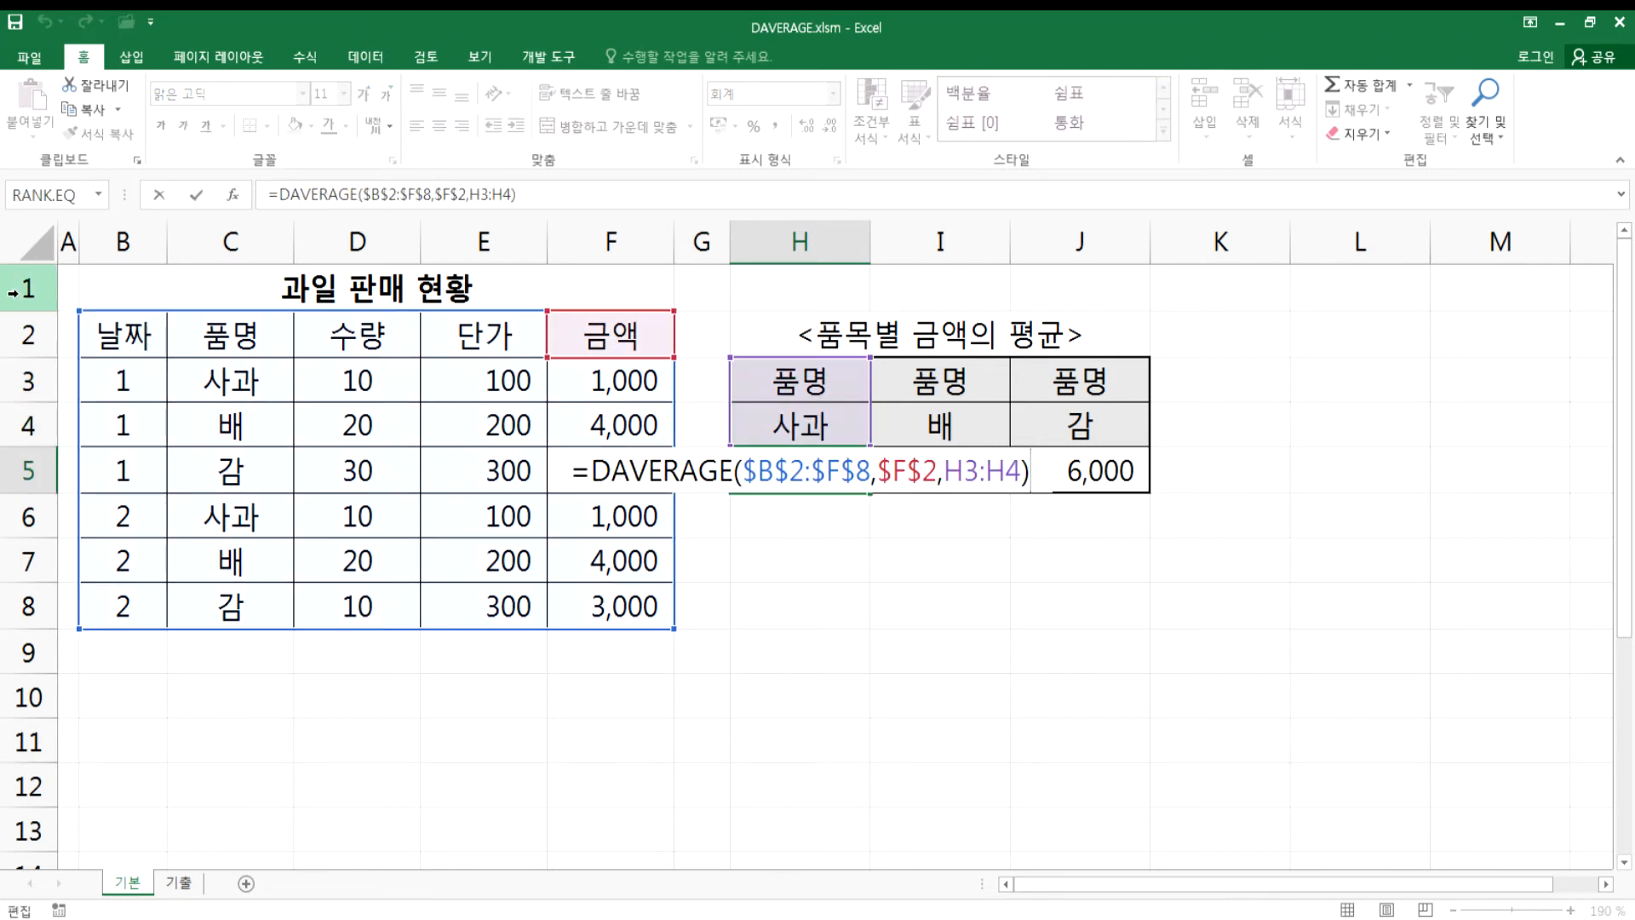
pyautogui.moveTo(97, 333); pyautogui.dragTo(626, 605)
pyautogui.press('Tab')
pyautogui.press('Tab')
pyautogui.press('Tab')
pyautogui.press('Tab')
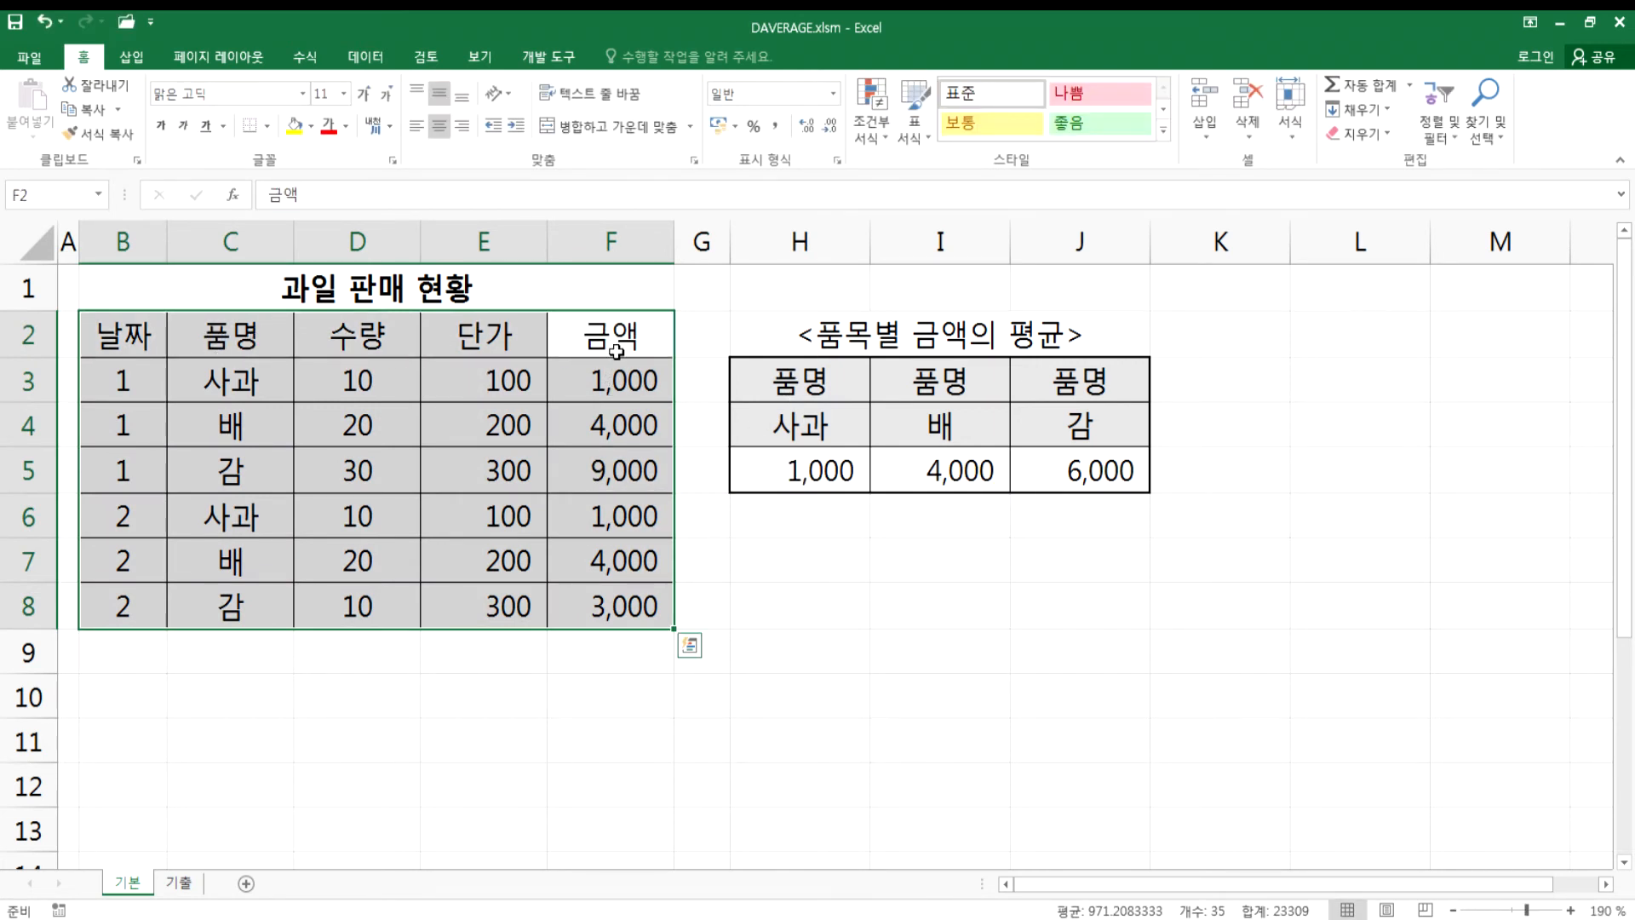
pyautogui.click(839, 475)
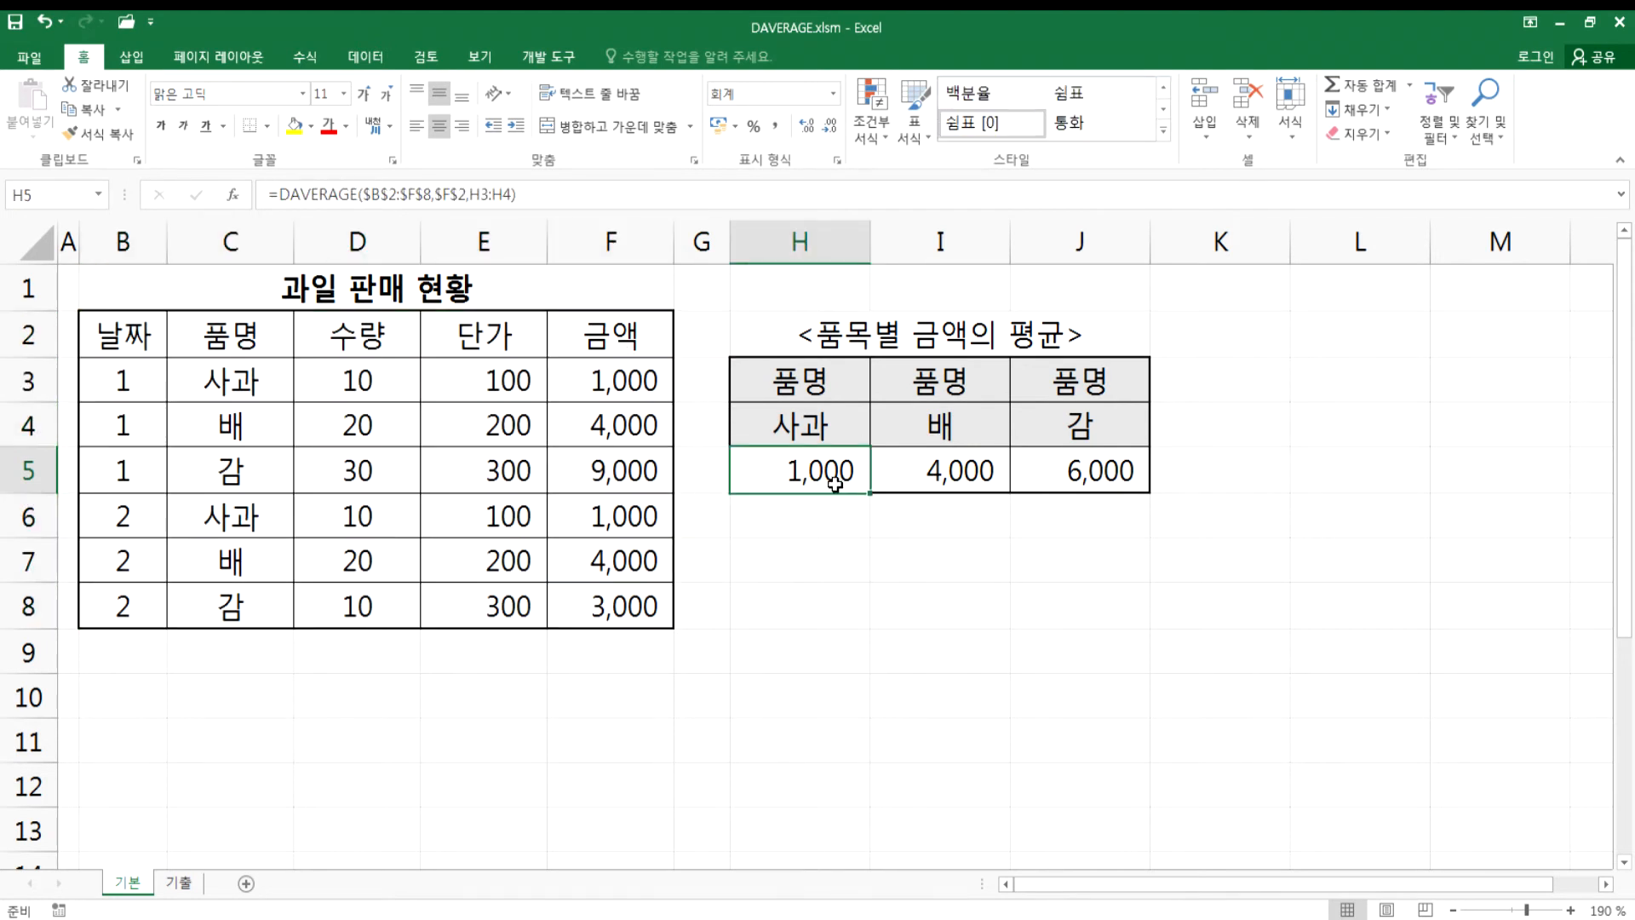
pyautogui.doubleClick(843, 482)
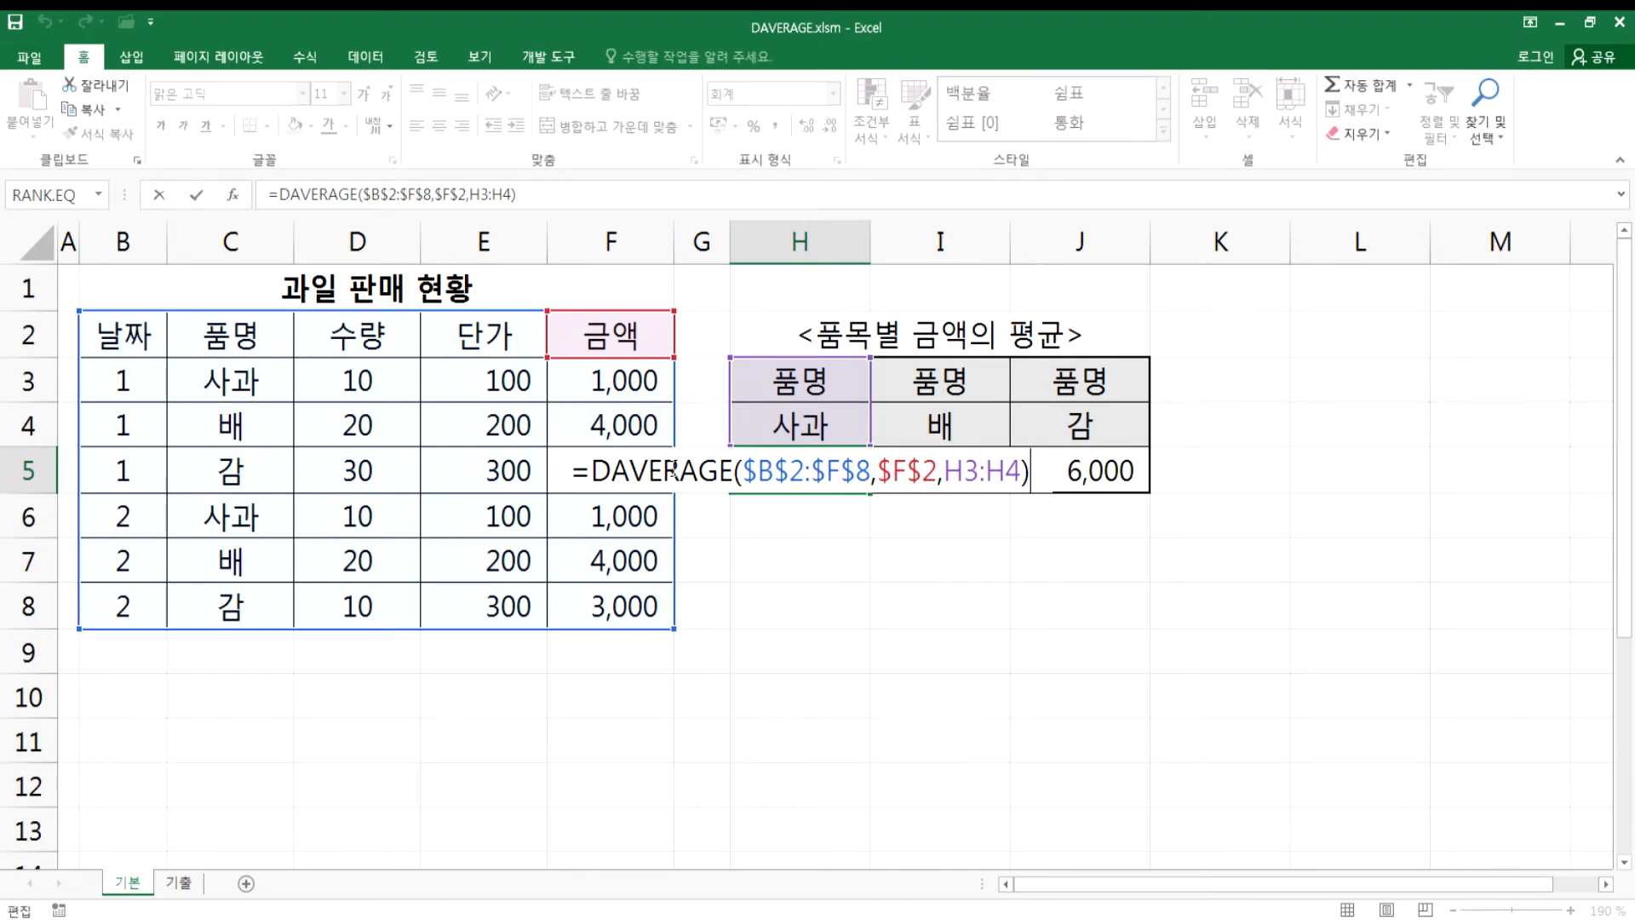
# - Change H5 to DSUM and fill across to J5, totalling 2,000, 8,000, 12,000
pyautogui.moveTo(607, 469); pyautogui.dragTo(737, 479)
pyautogui.write('SUM')
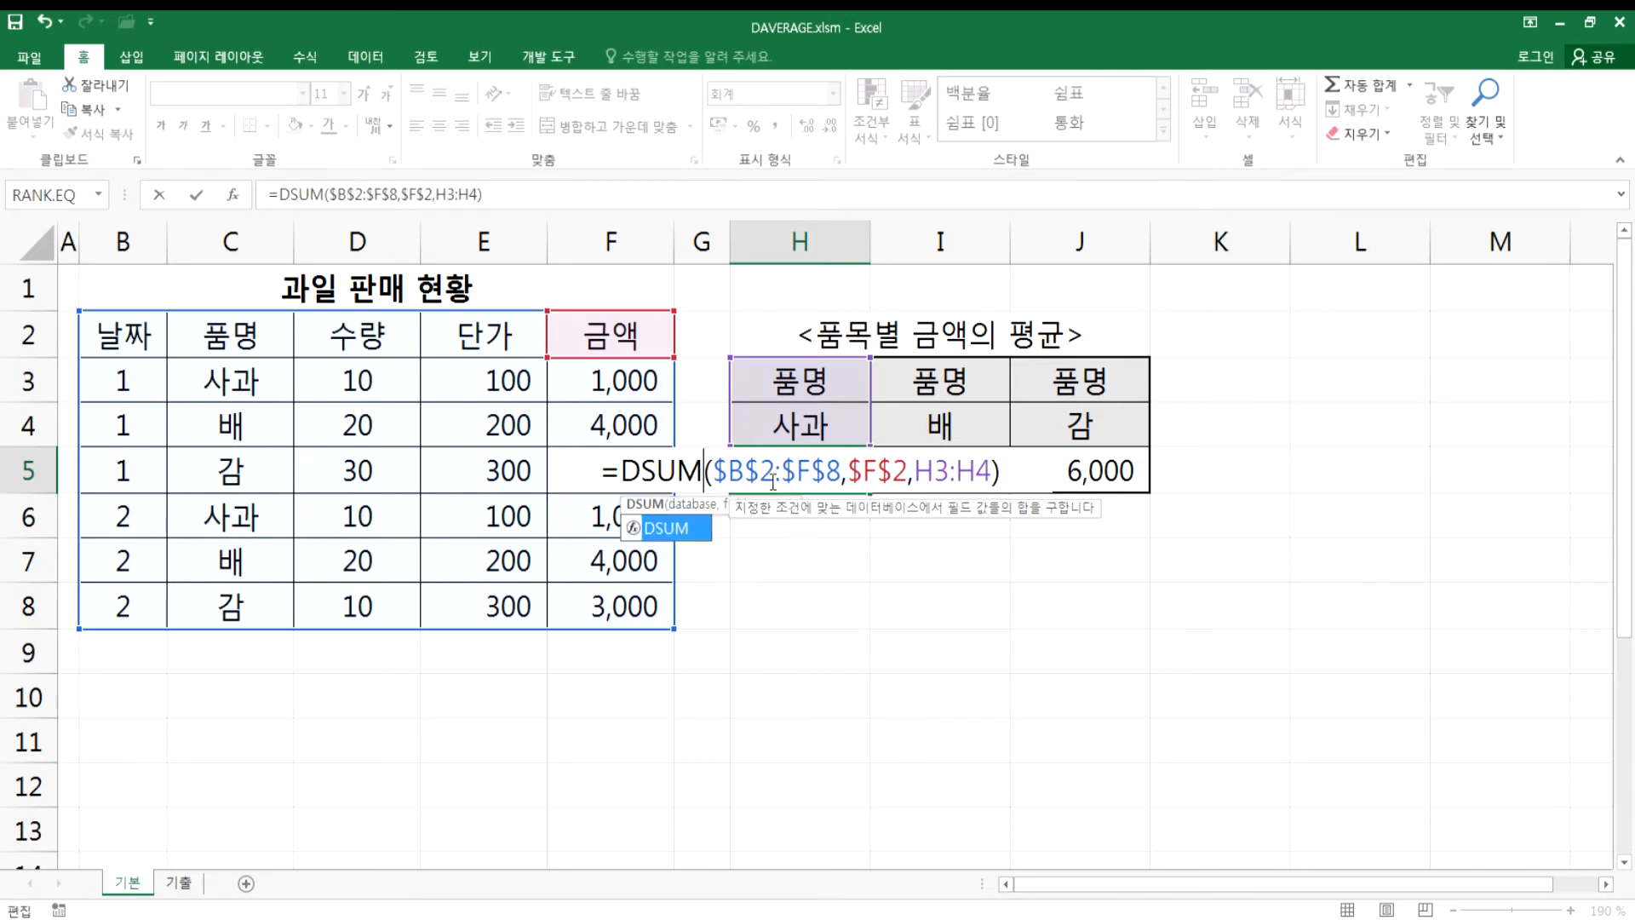
pyautogui.press('Return')
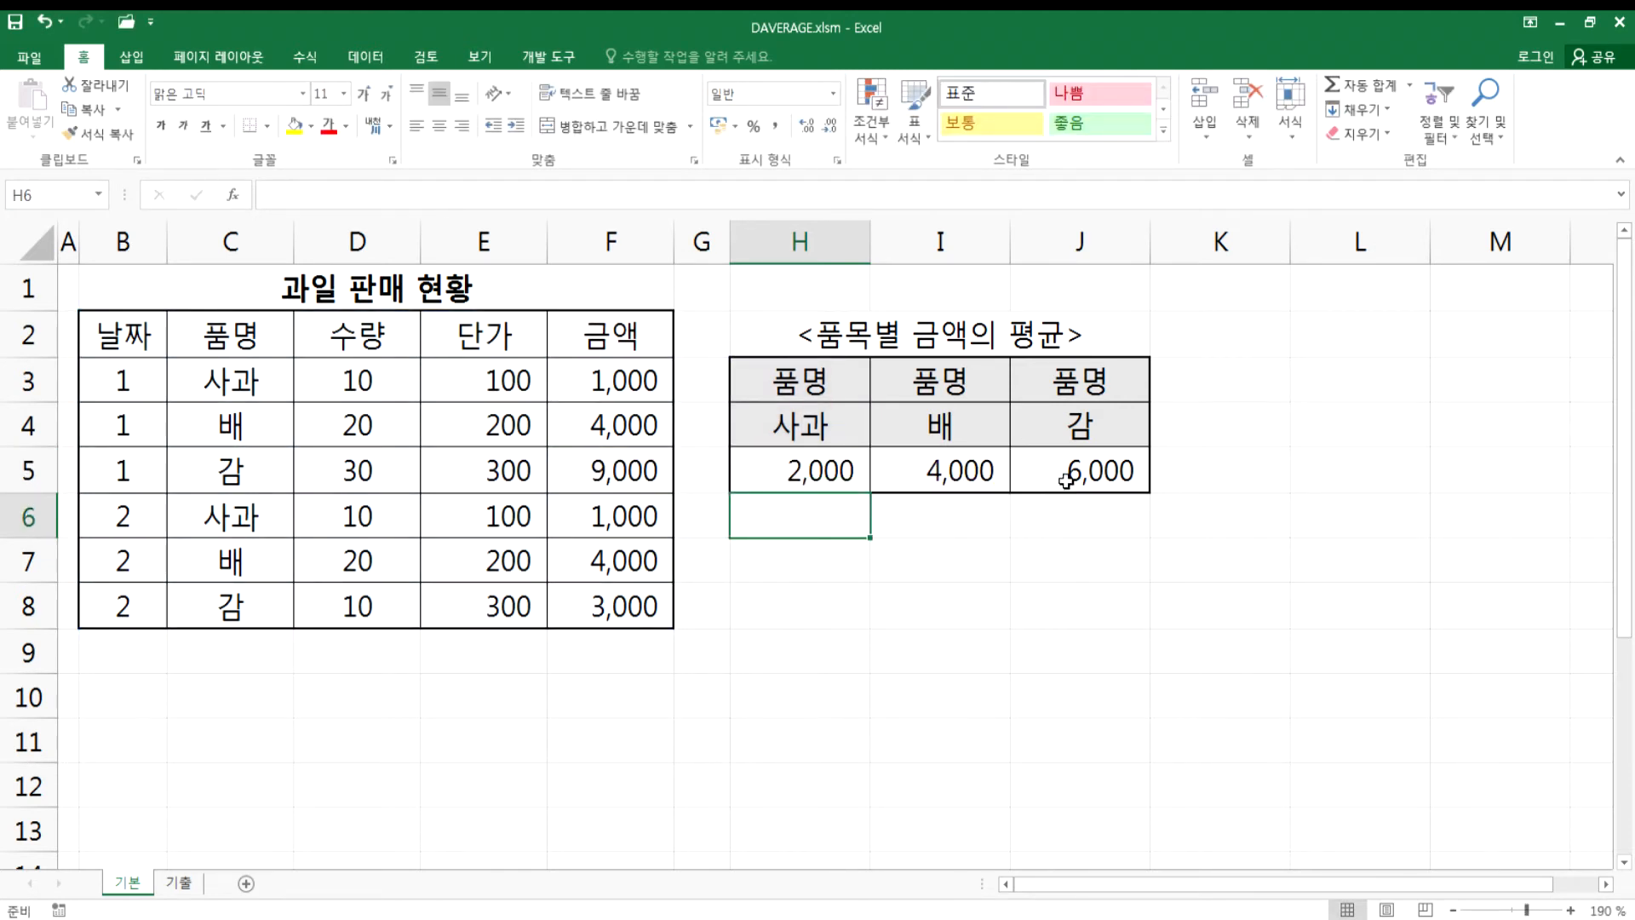
pyautogui.click(835, 468)
pyautogui.moveTo(870, 492); pyautogui.dragTo(1149, 522)
pyautogui.click(1163, 507)
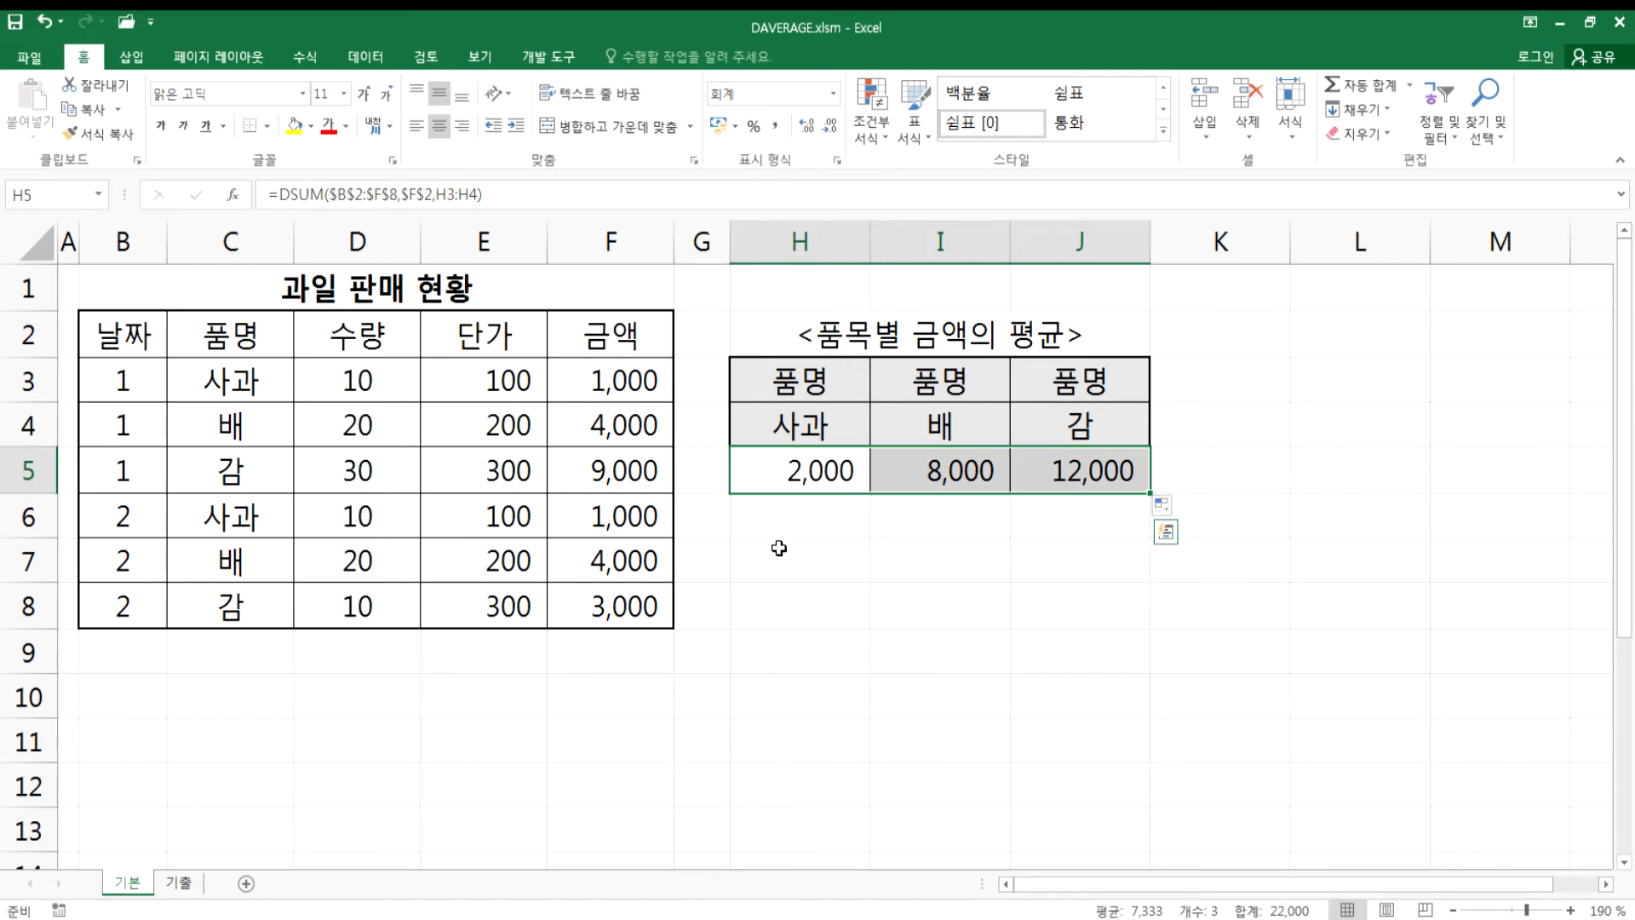
# - Begin changing H5's function from DSUM to DMAX
pyautogui.doubleClick(741, 471)
pyautogui.moveTo(649, 470); pyautogui.dragTo(700, 474)
pyautogui.write('MAX')
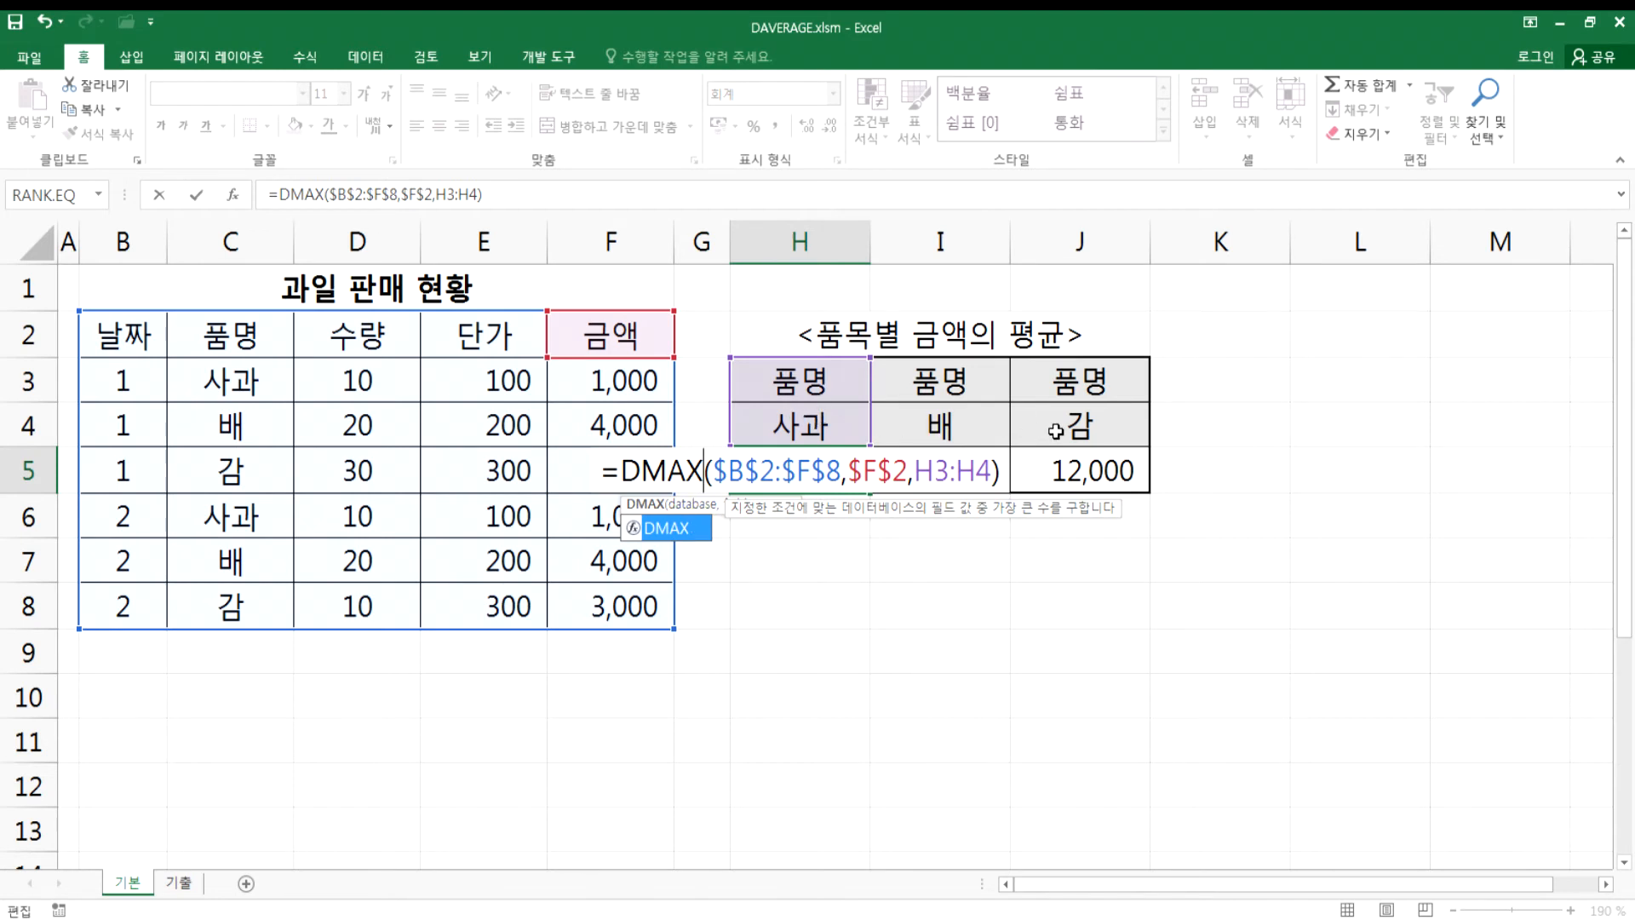
# - Commit DMAX in H5 and fill to J5 without formatting: 1,000, 4,000, 9,000
pyautogui.press('Return')
pyautogui.click(845, 474)
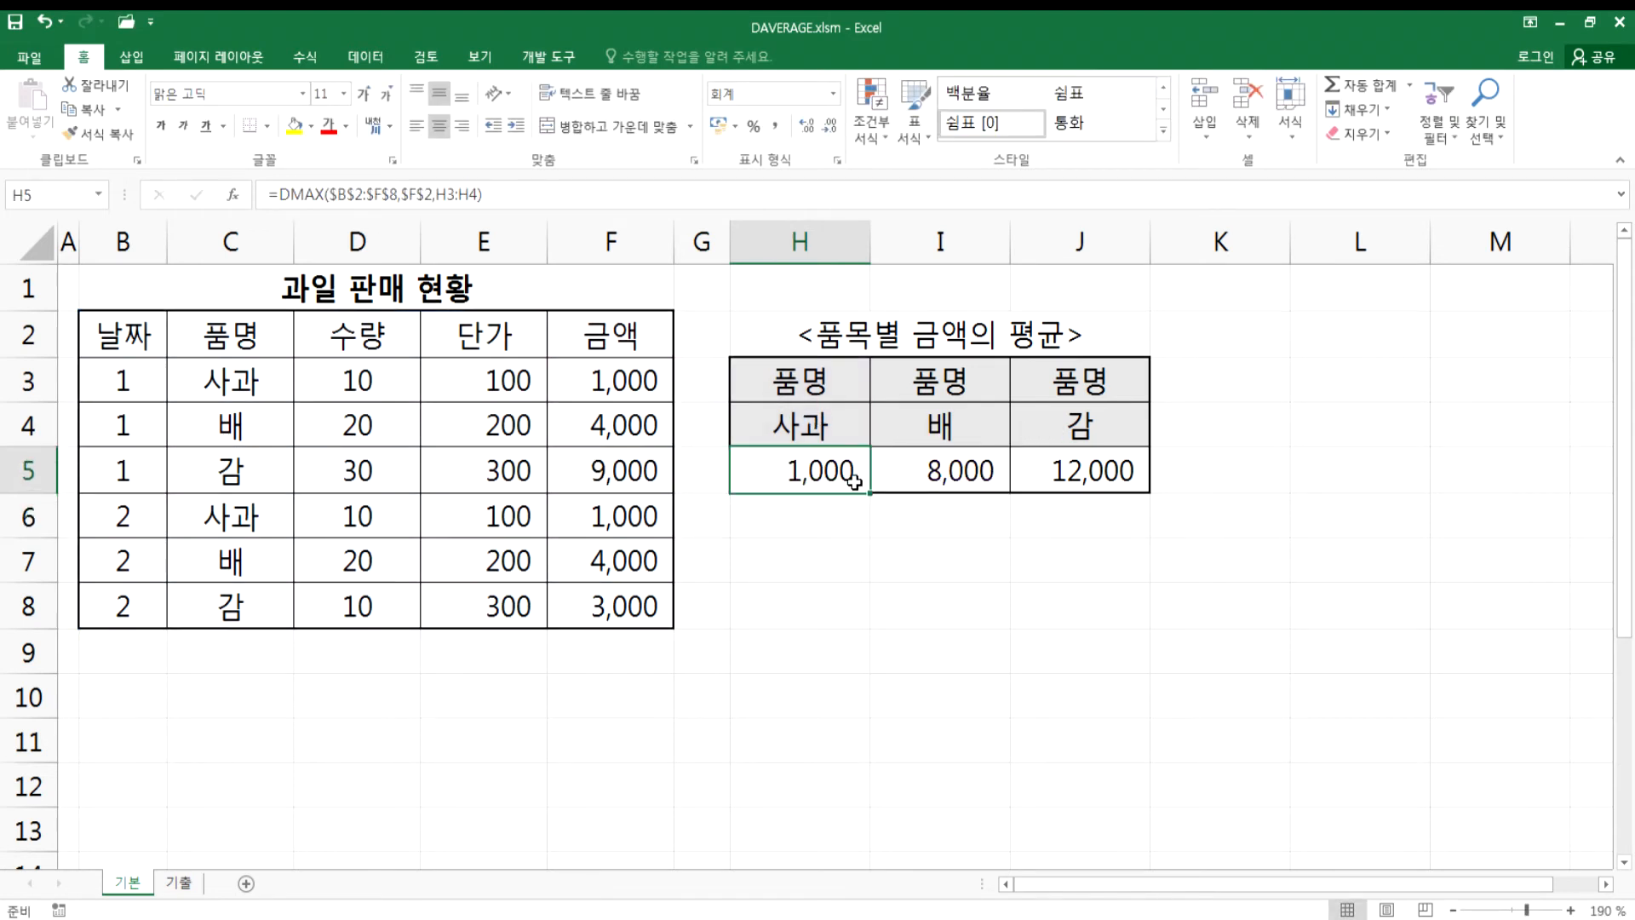
pyautogui.moveTo(867, 492); pyautogui.dragTo(1151, 494)
pyautogui.click(1156, 513)
pyautogui.click(1180, 593)
pyautogui.click(881, 575)
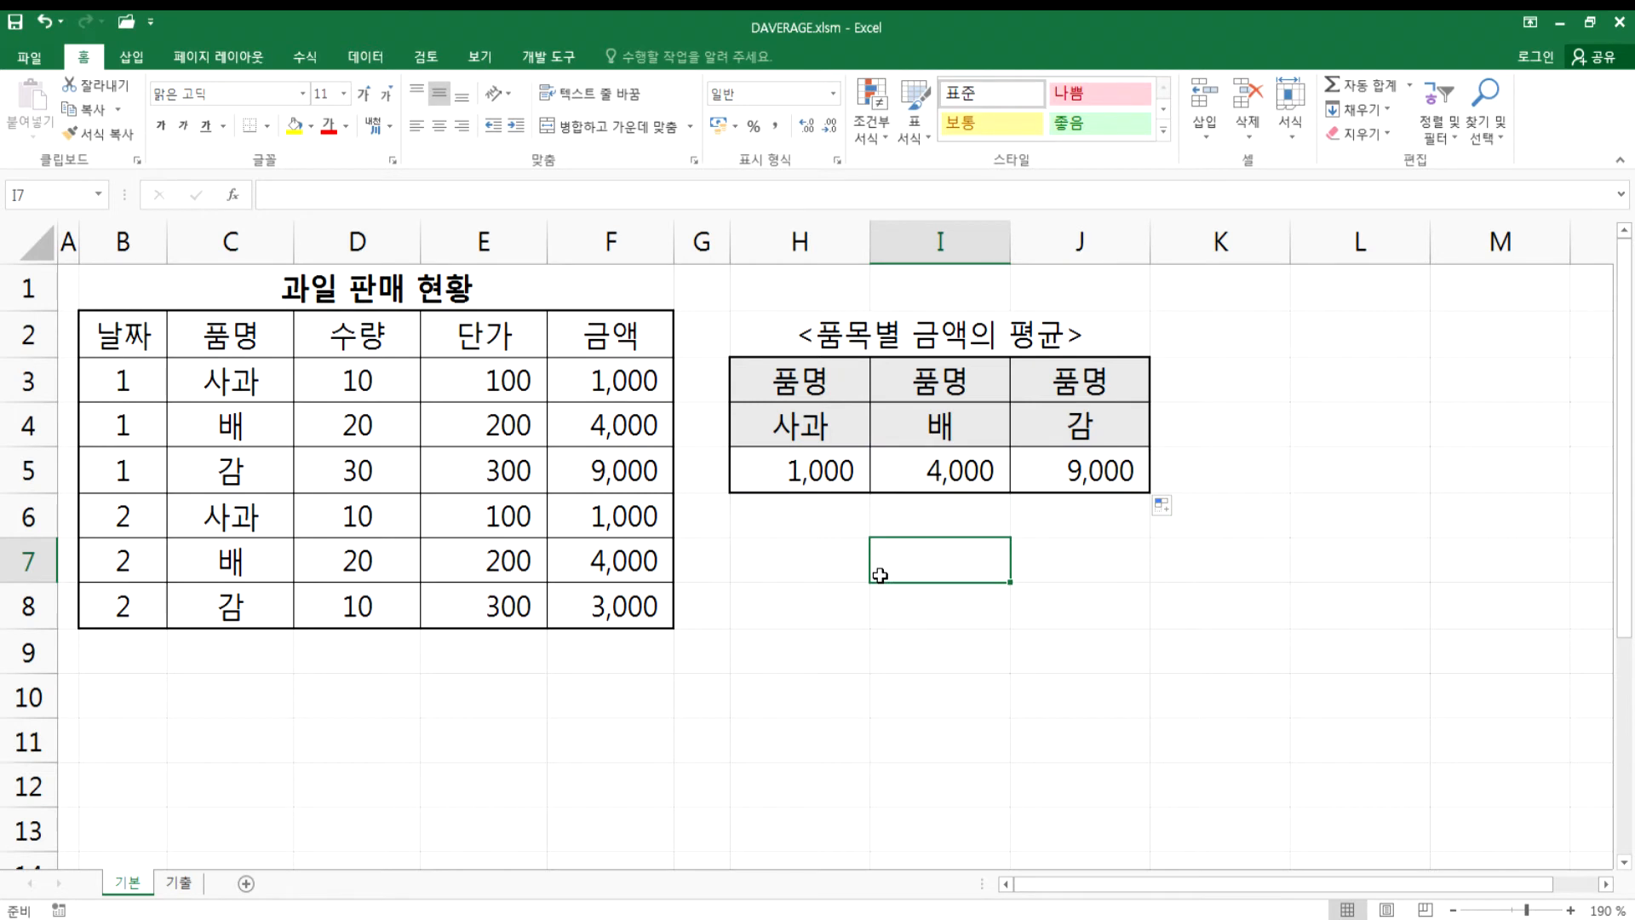
# - Check the persimmon amounts against J5's DMAX formula without changing it
pyautogui.click(611, 468)
pyautogui.click(592, 608)
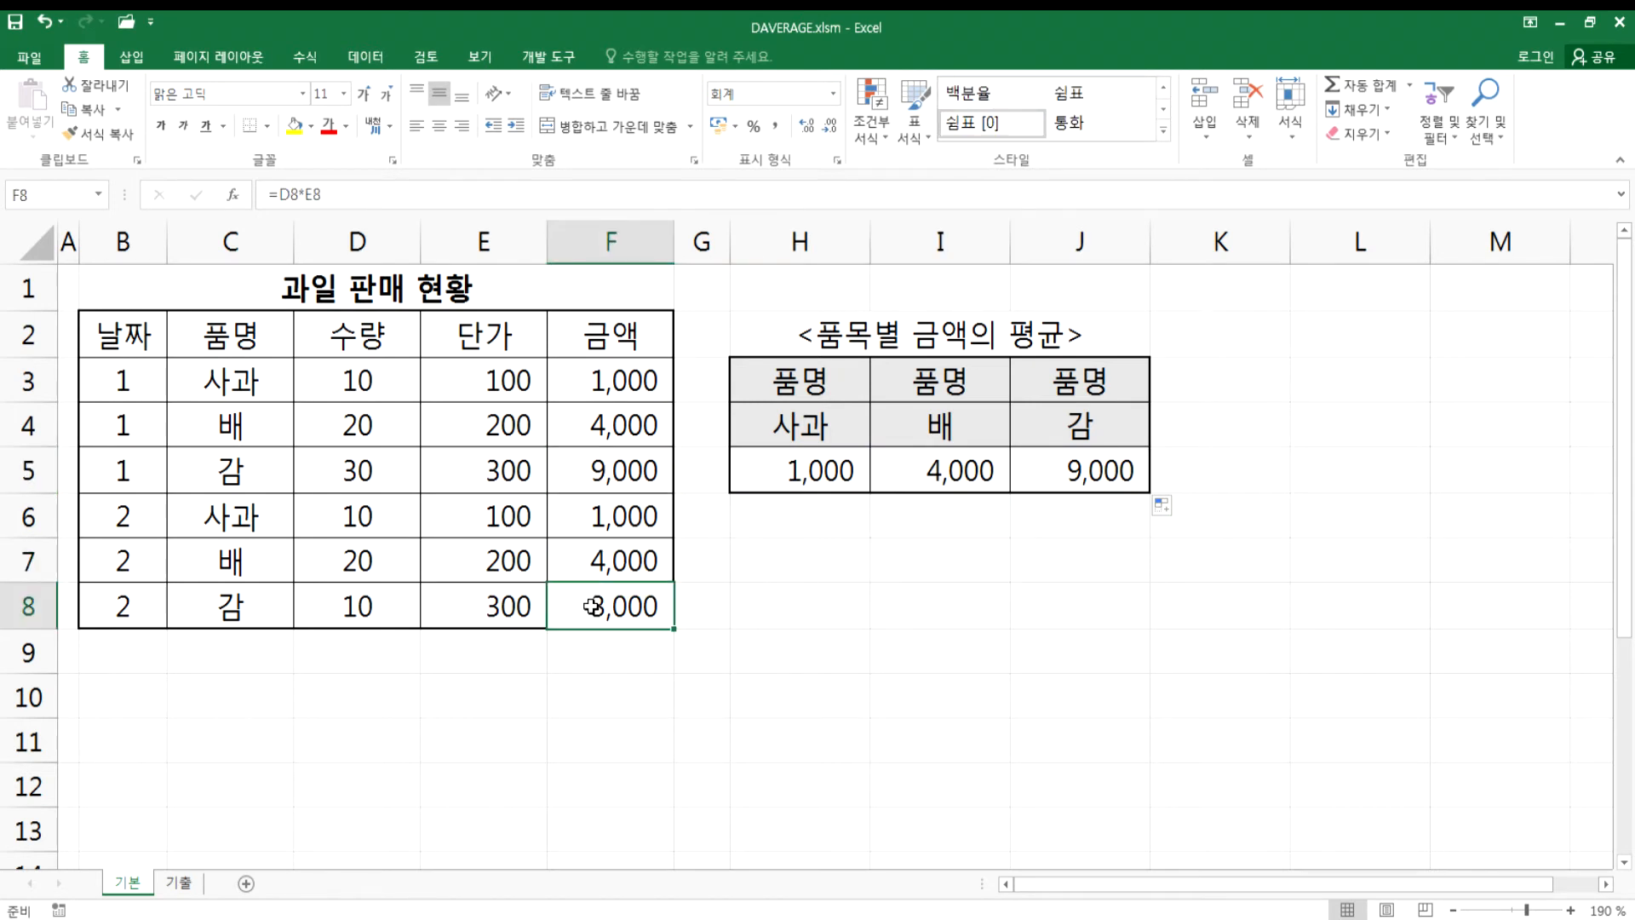
pyautogui.click(576, 457)
pyautogui.click(1031, 467)
pyautogui.doubleClick(1030, 467)
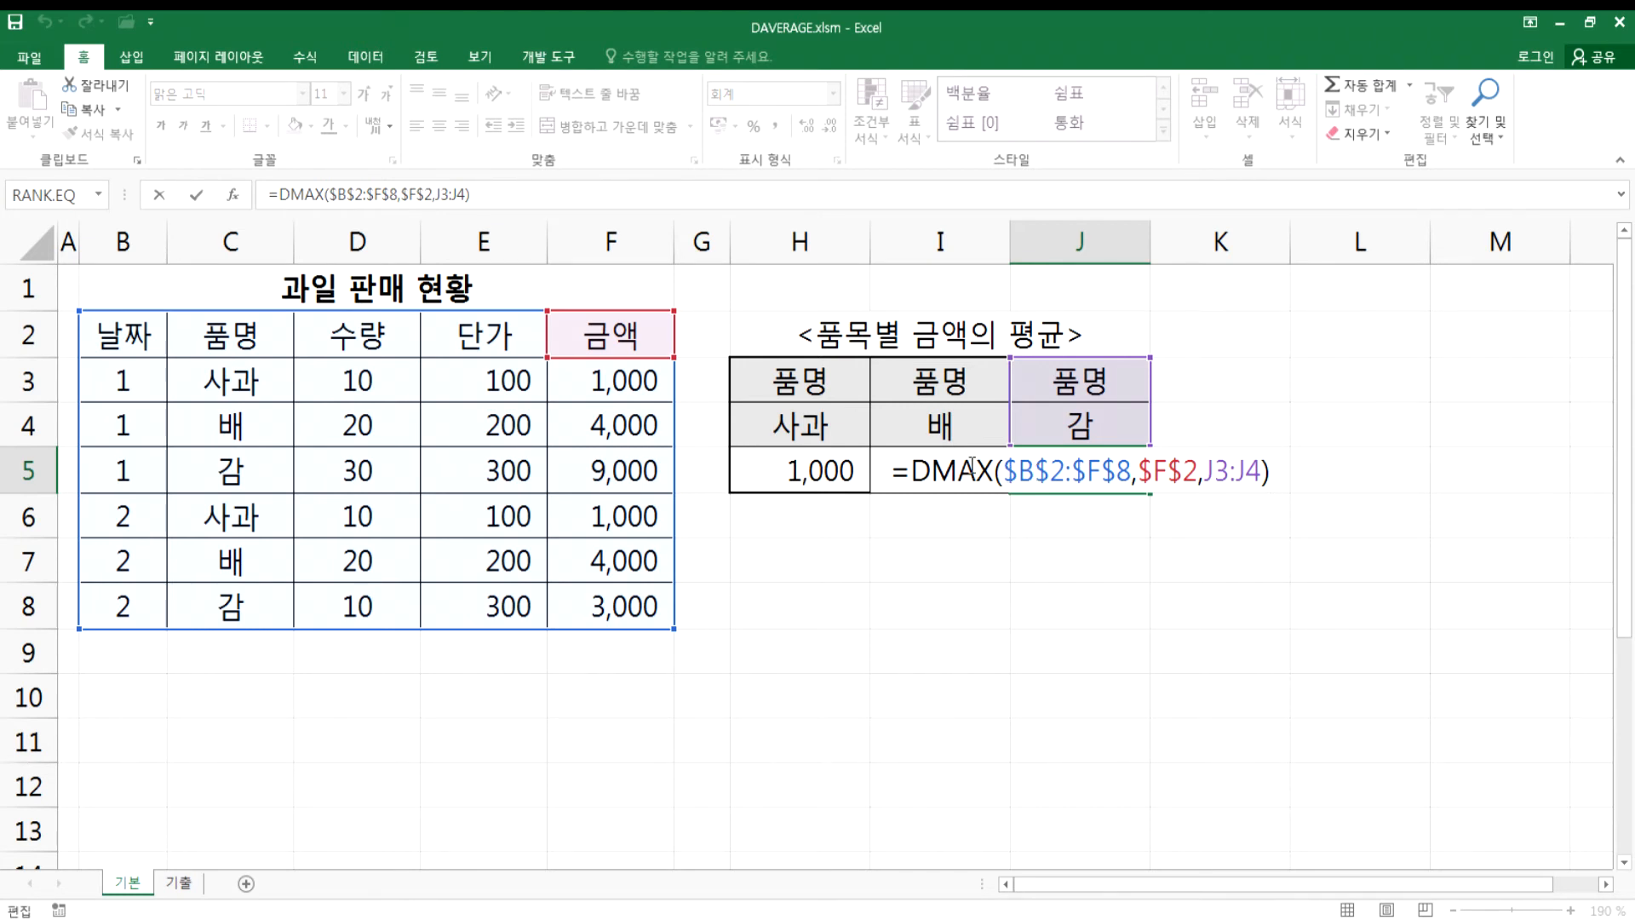
pyautogui.press('Escape')
pyautogui.click(903, 570)
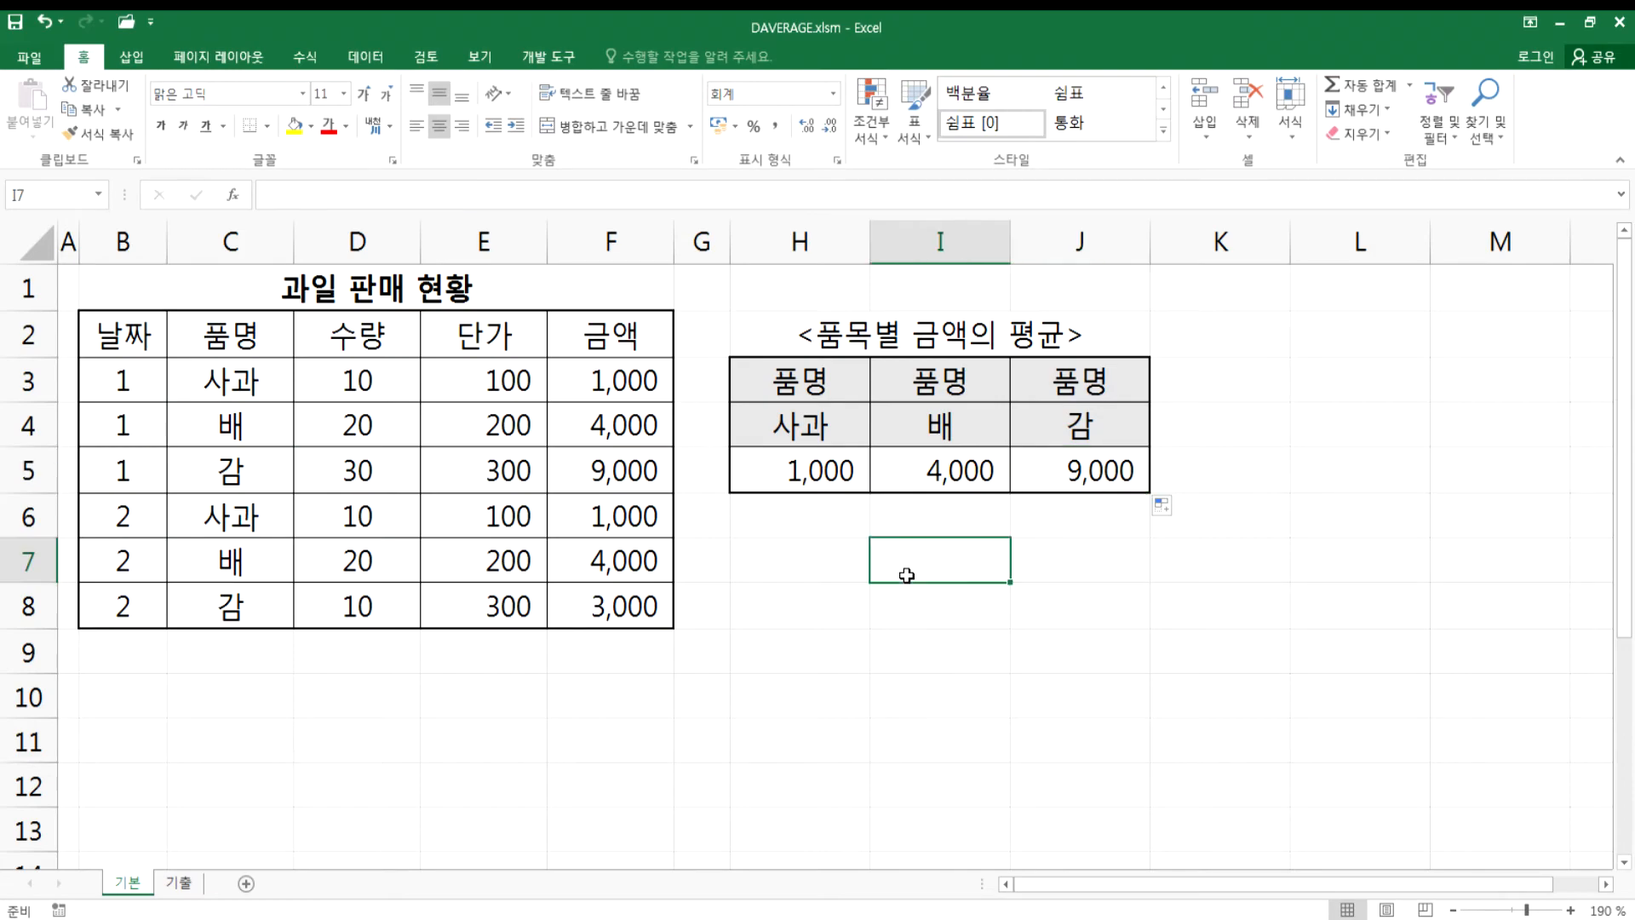
# - In Notepad, add the syntax line '=데이터베이스(데이터베이스 영역, 계산할 항목, 조건' below the function list
pyautogui.hotkey('alt', 'Tab')
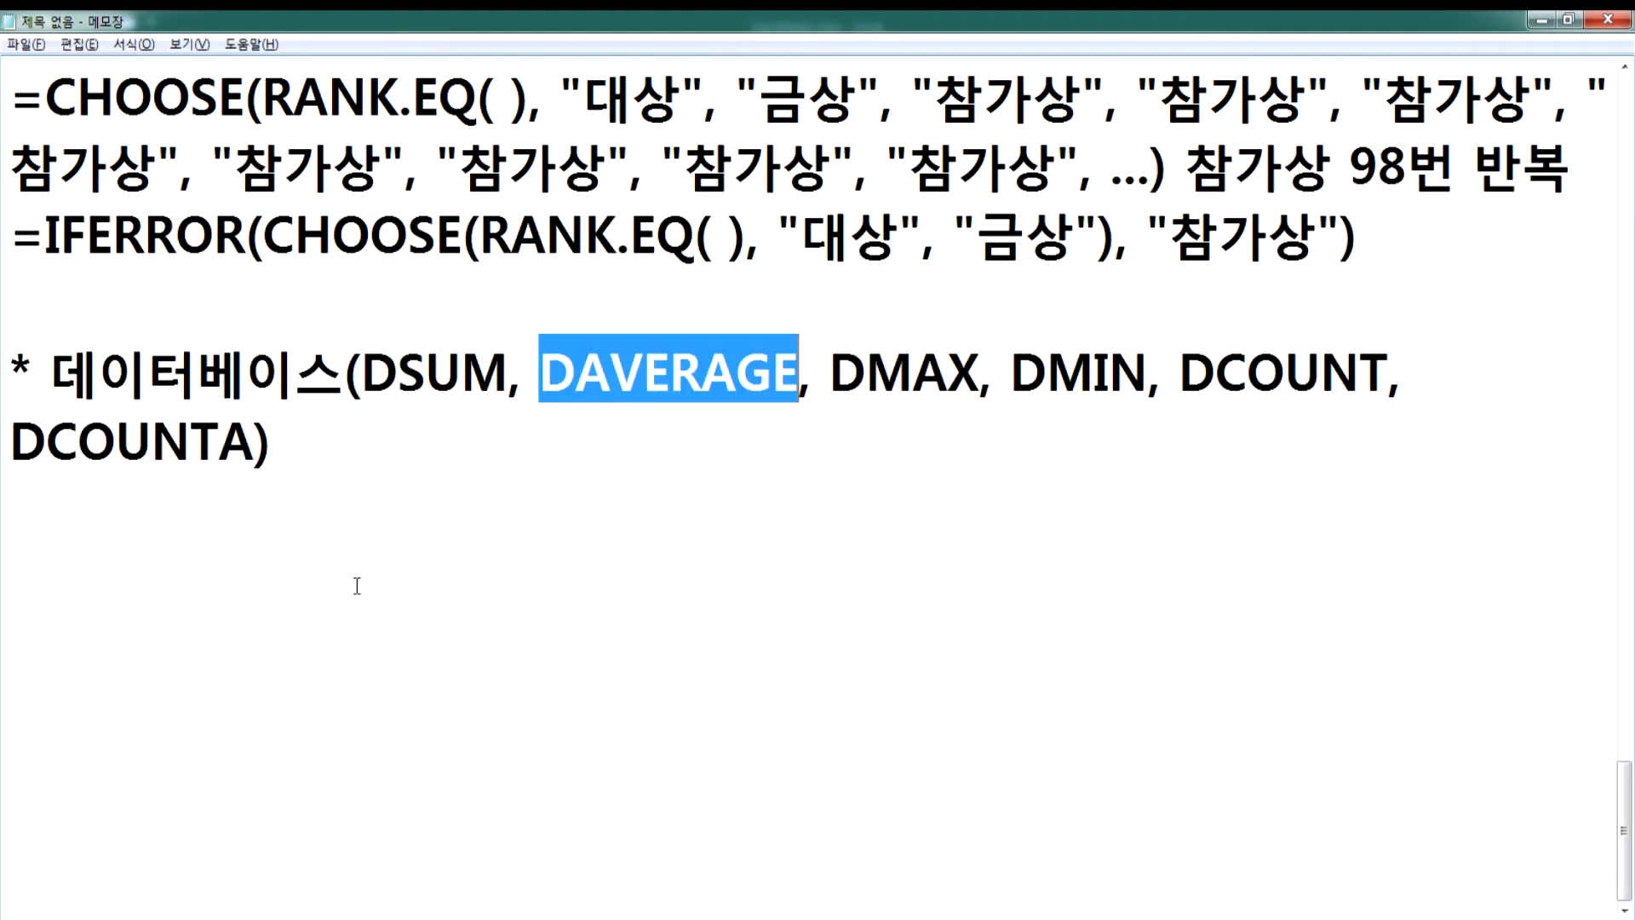
pyautogui.click(219, 523)
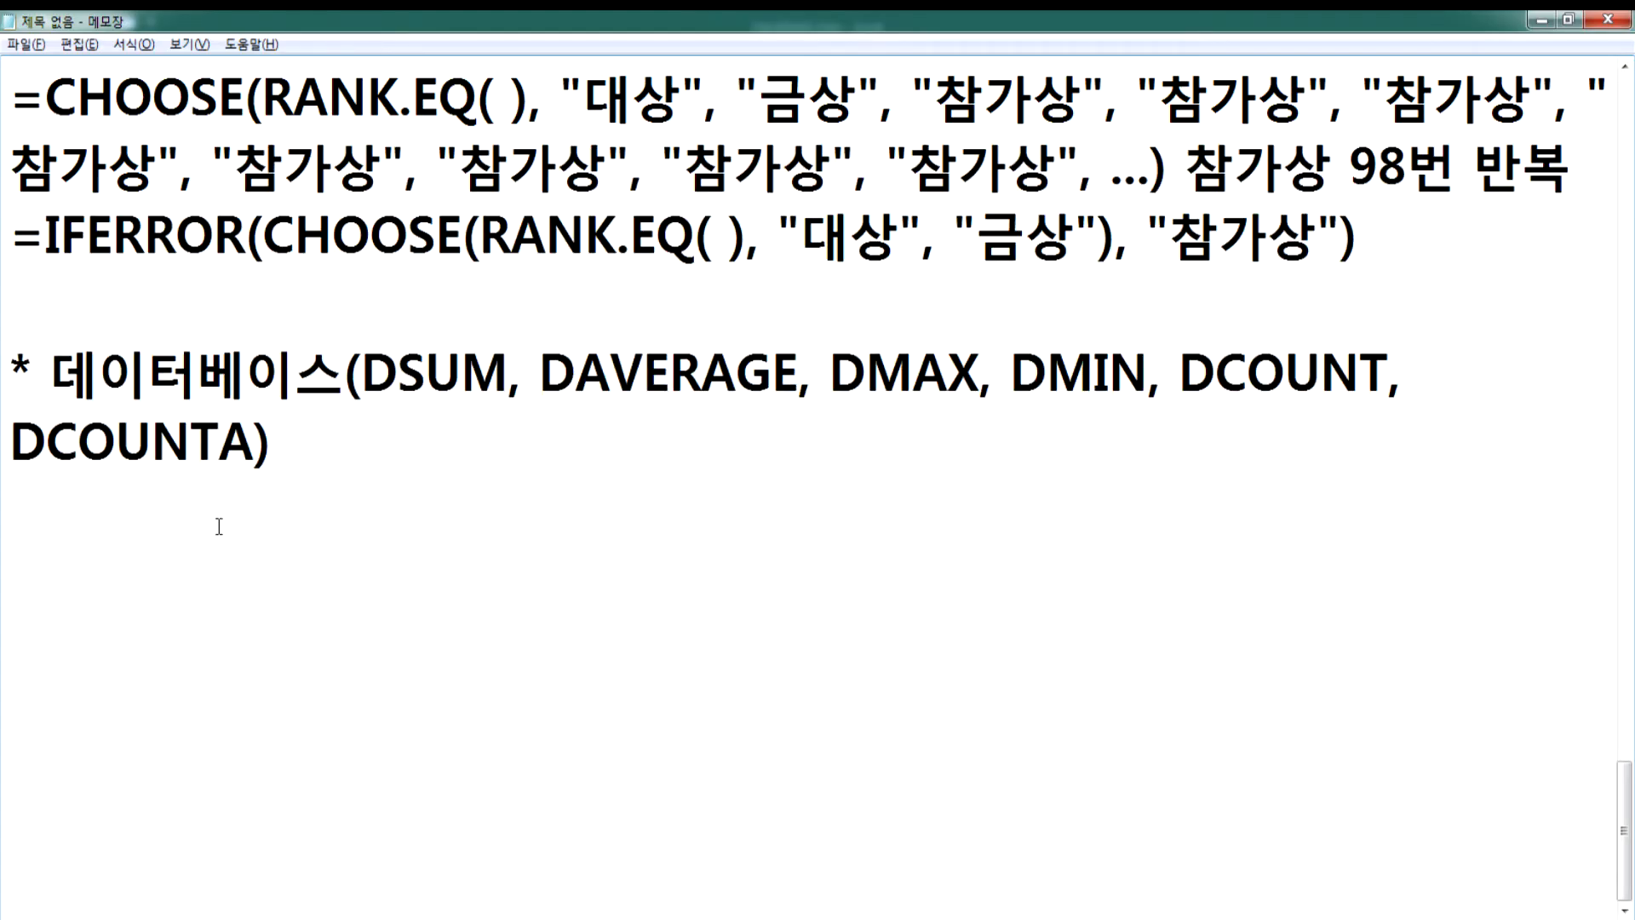
pyautogui.write('=데ㅌ')
pyautogui.write('이터베이스(')
pyautogui.write('데일')
pyautogui.write('터베이스 영역')
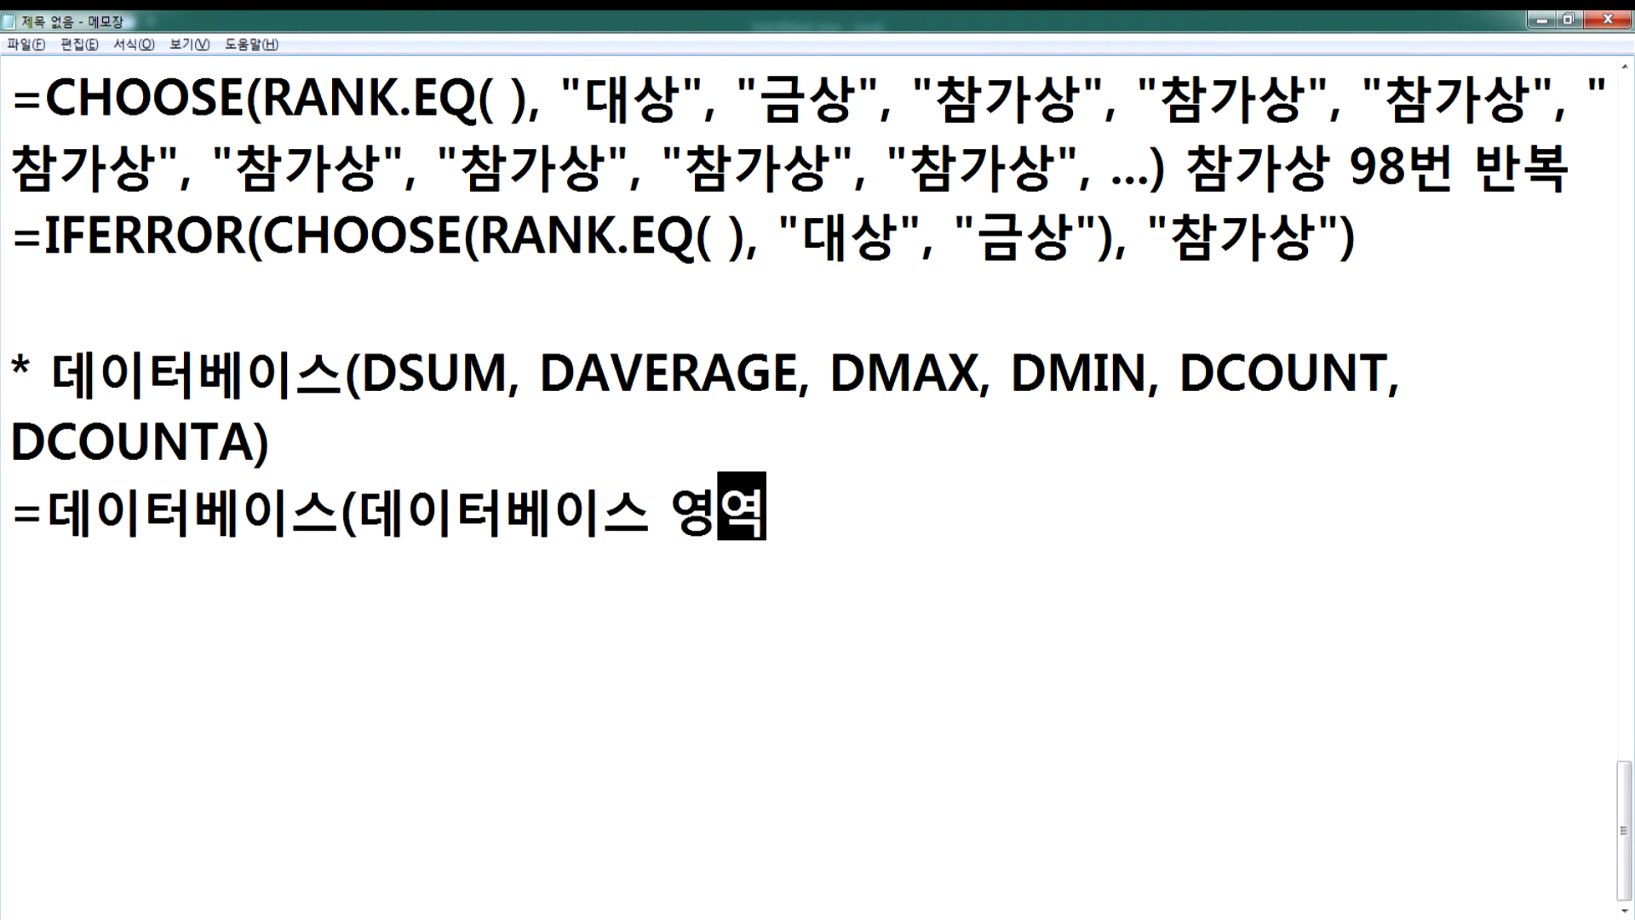
pyautogui.write(', 계산할 항목, 족')
pyautogui.write('건)')
pyautogui.hotkey('alt', 'Tab')
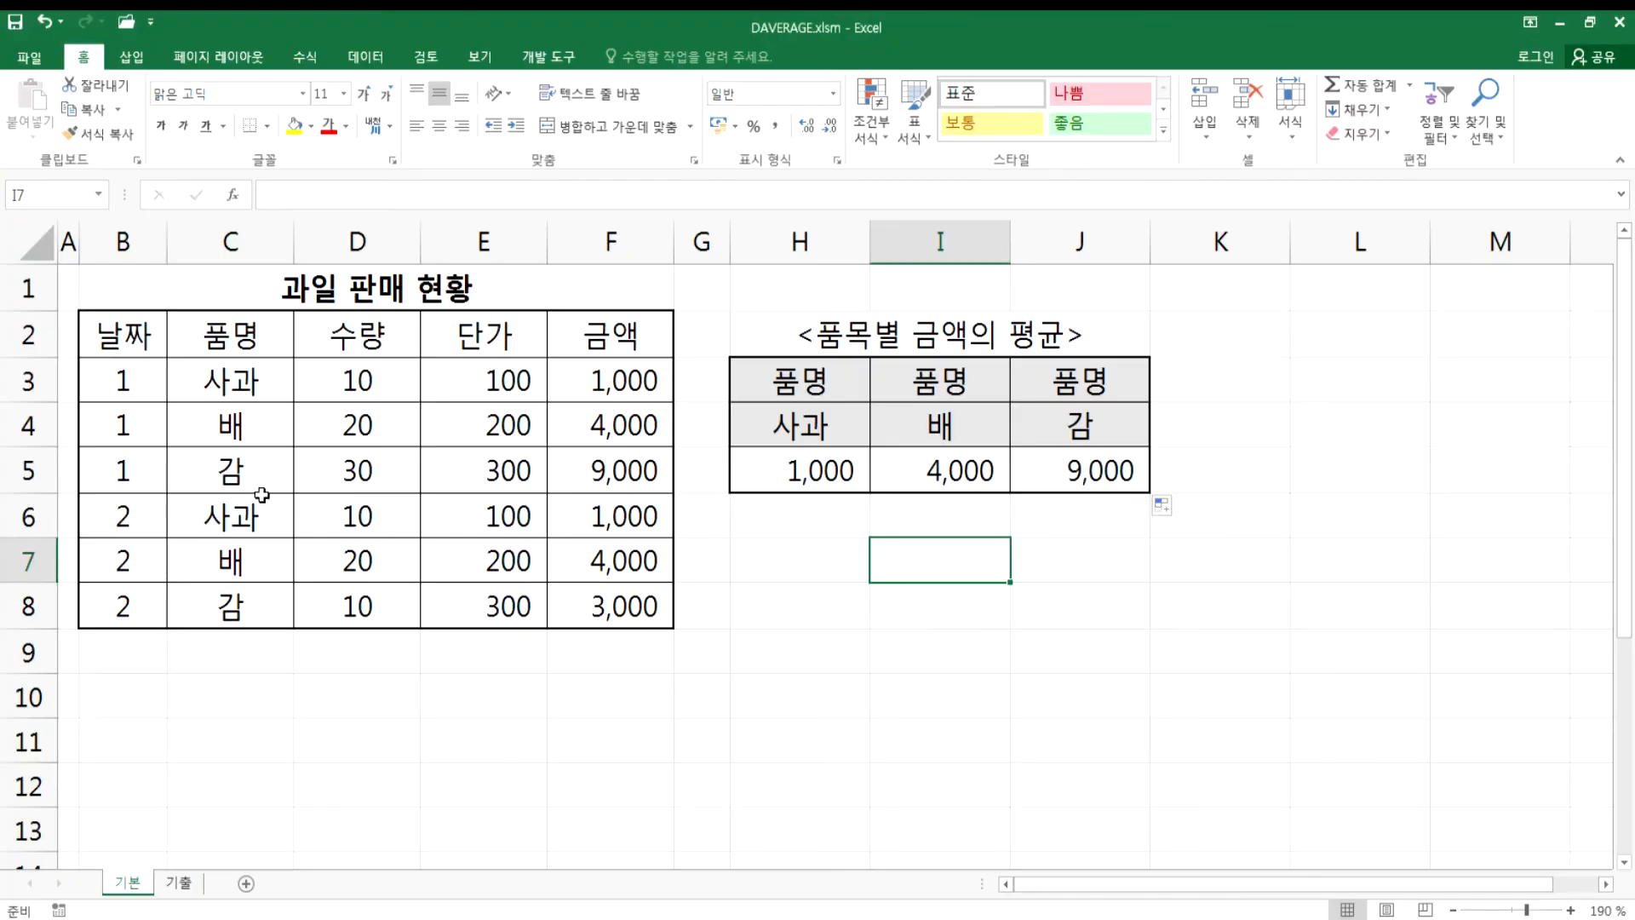
# - Point out criteria C2:C3, amounts F3:F8 and field F2, then start a new Notepad line
pyautogui.click(217, 335)
pyautogui.moveTo(217, 334); pyautogui.dragTo(217, 379)
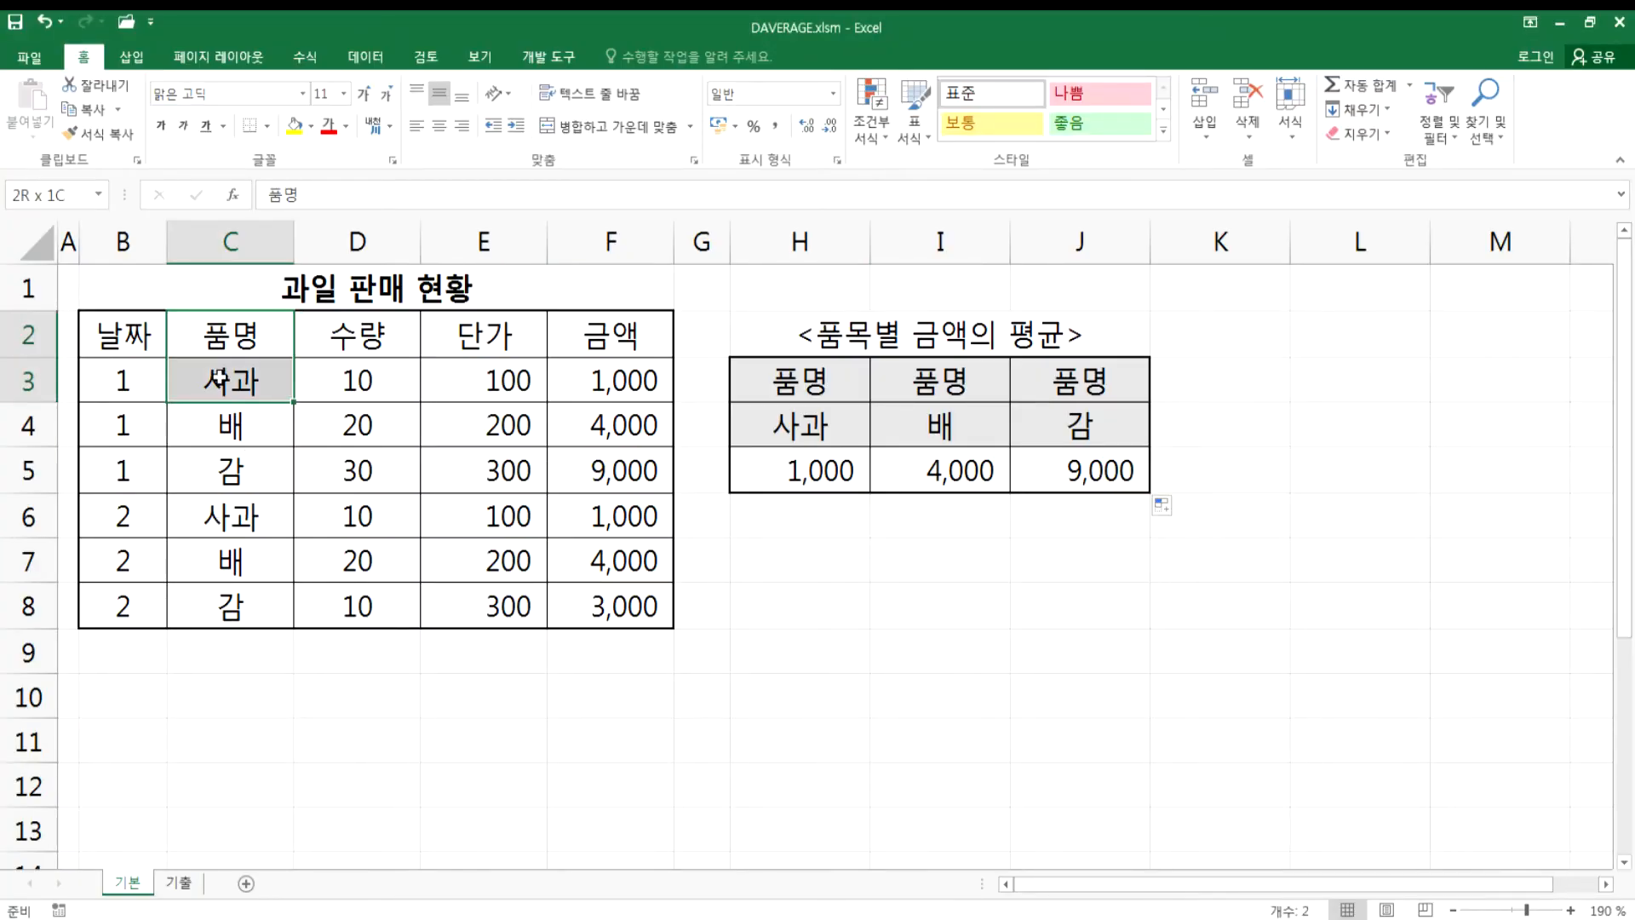
pyautogui.moveTo(604, 375); pyautogui.dragTo(618, 606)
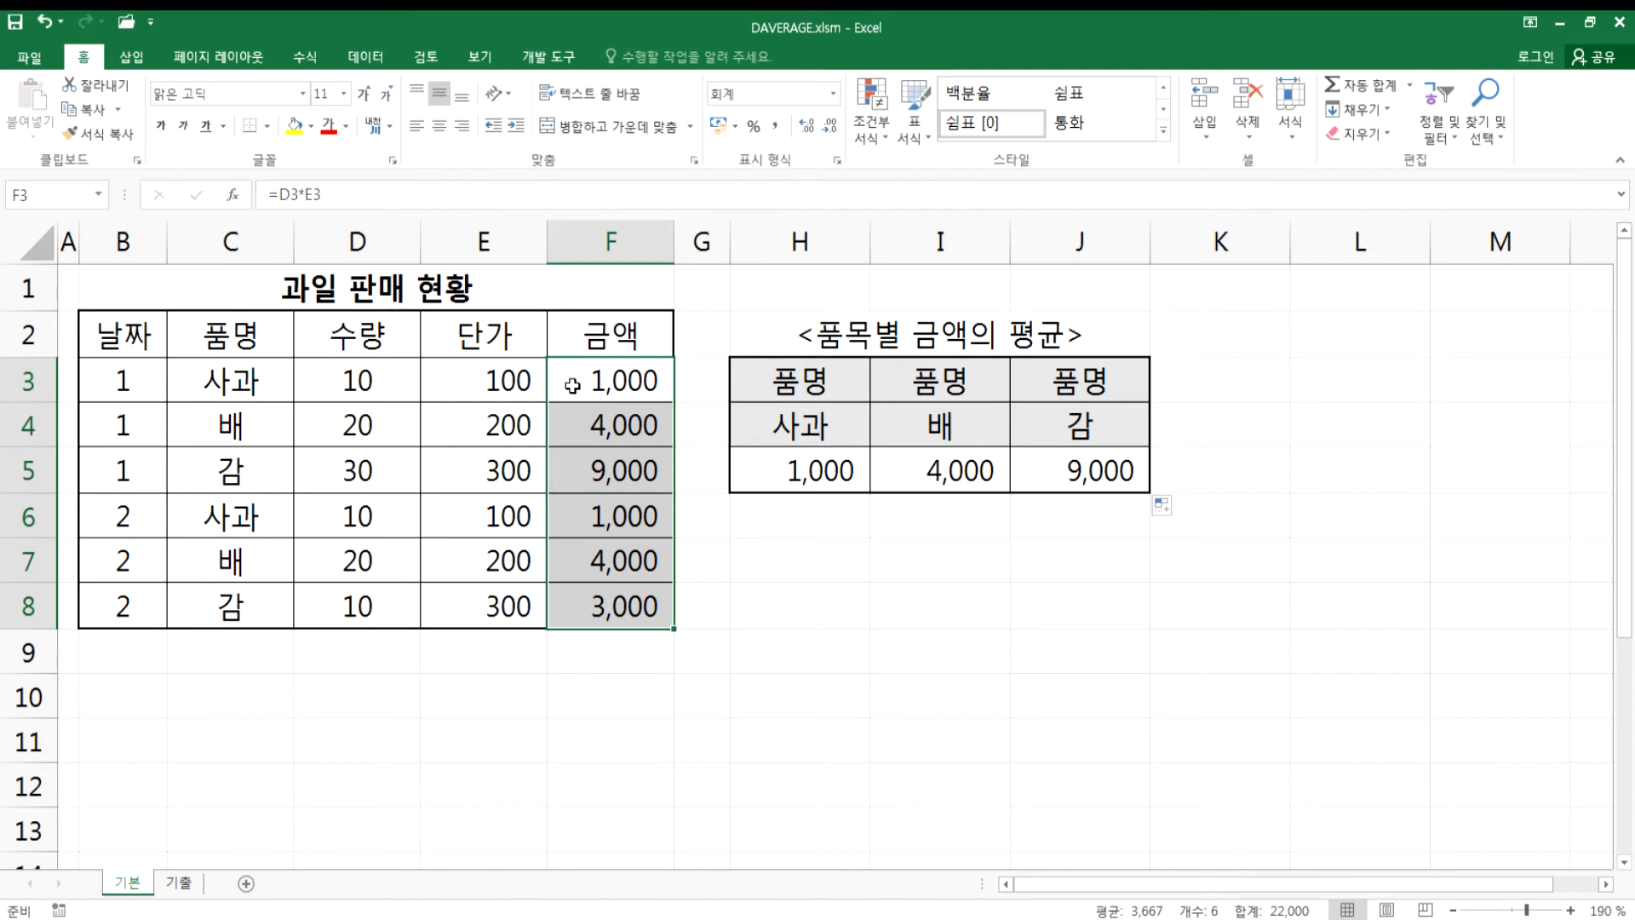
pyautogui.click(579, 340)
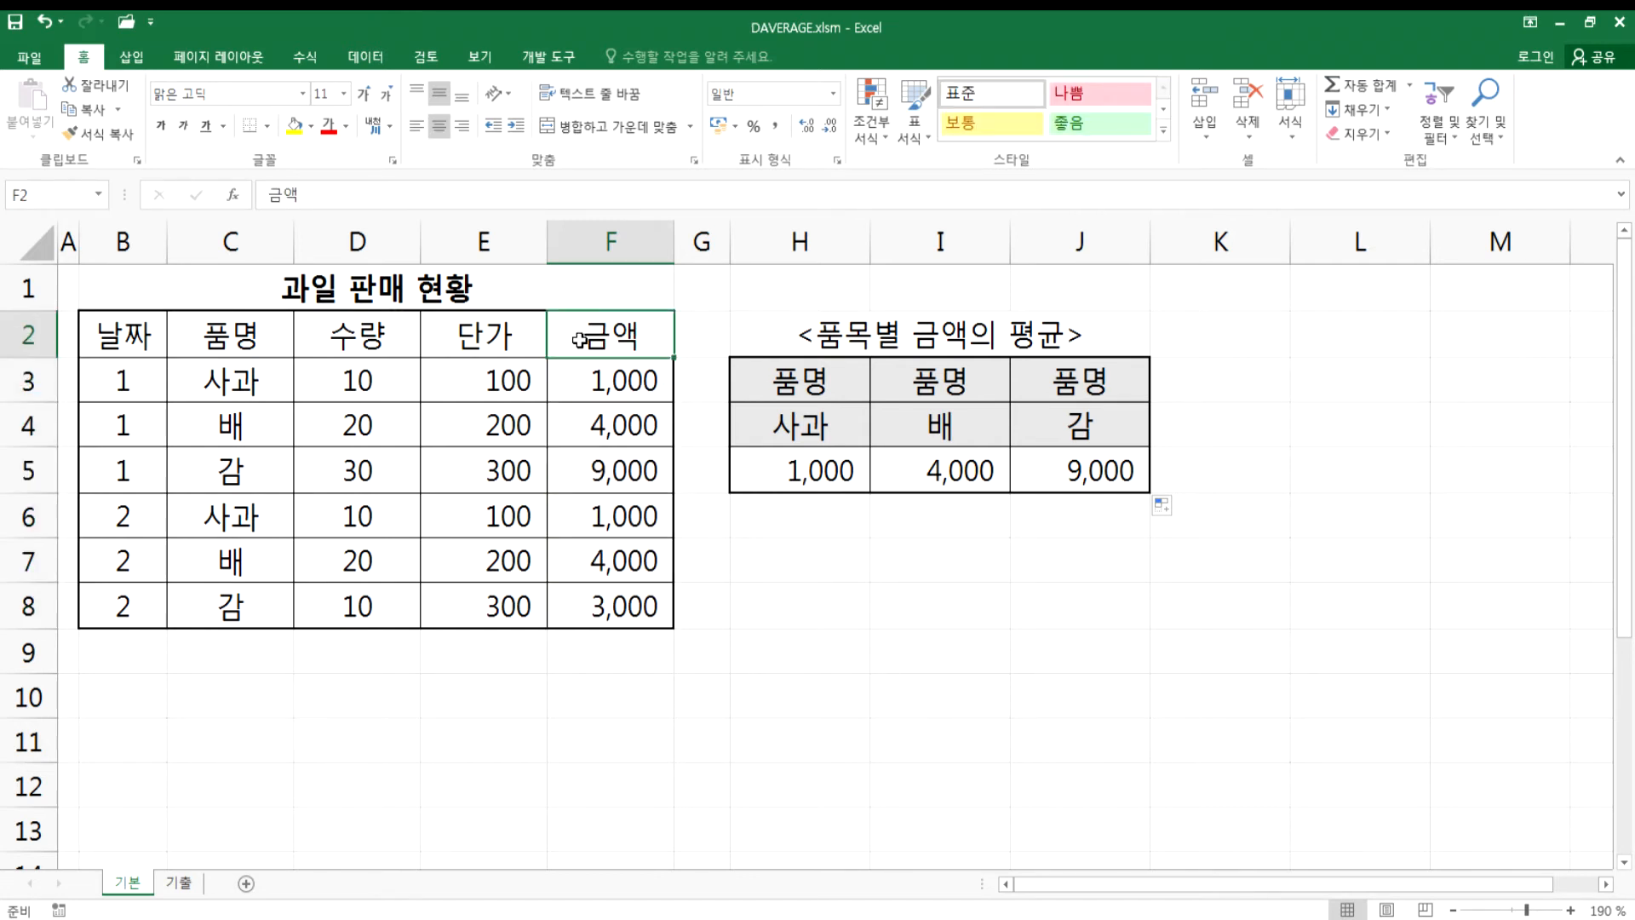
pyautogui.hotkey('alt', 'Tab')
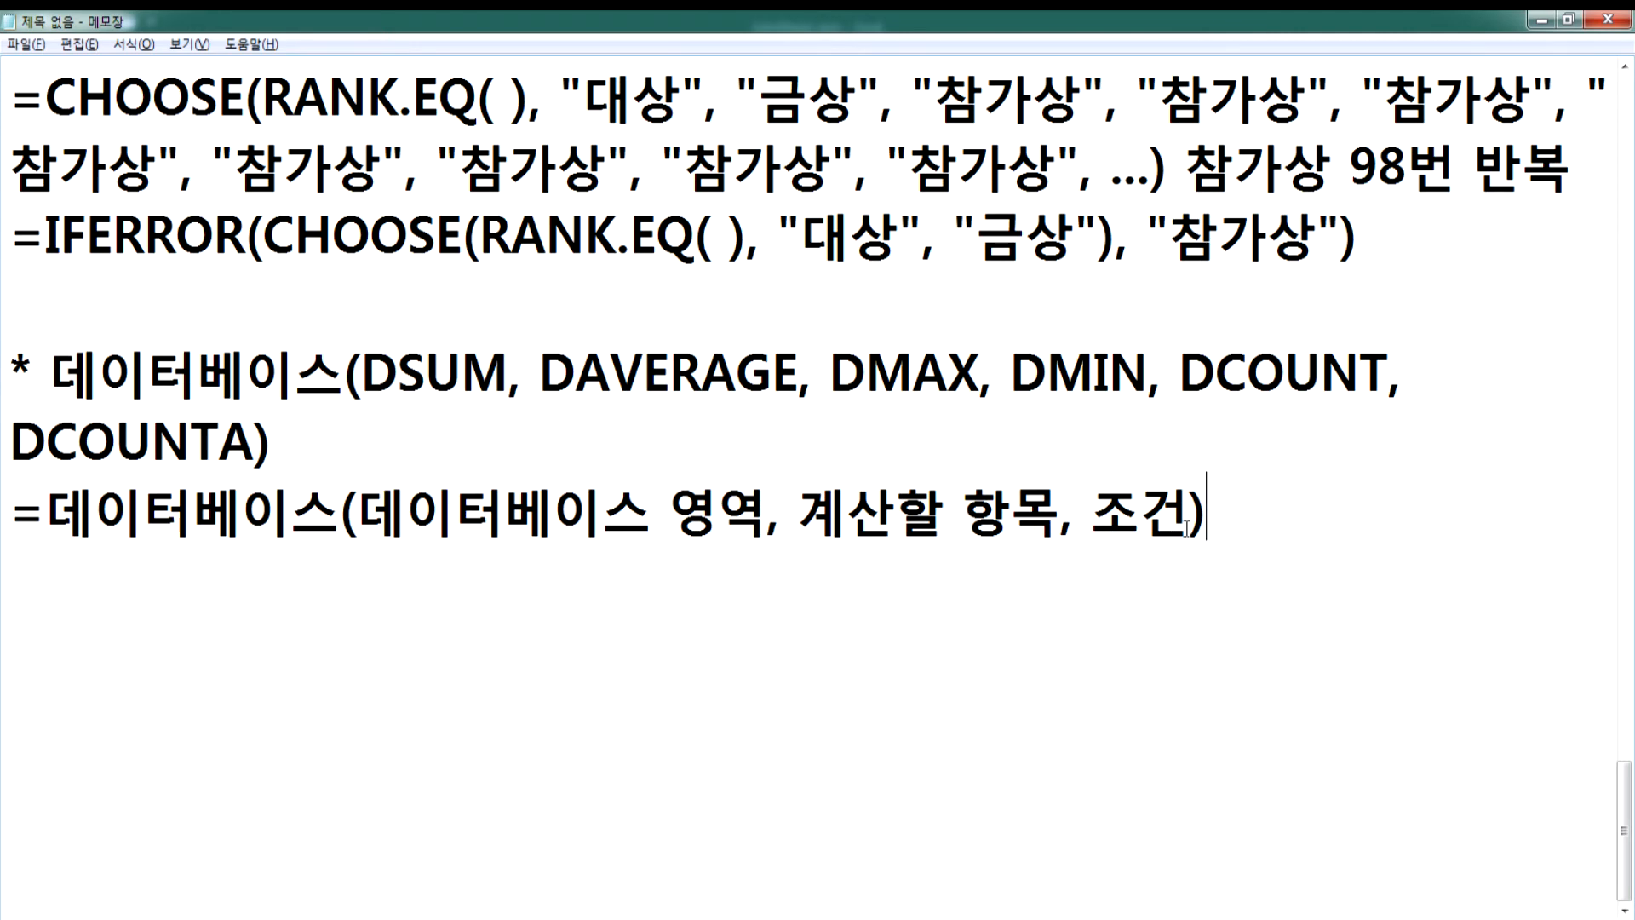
pyautogui.press('Return')
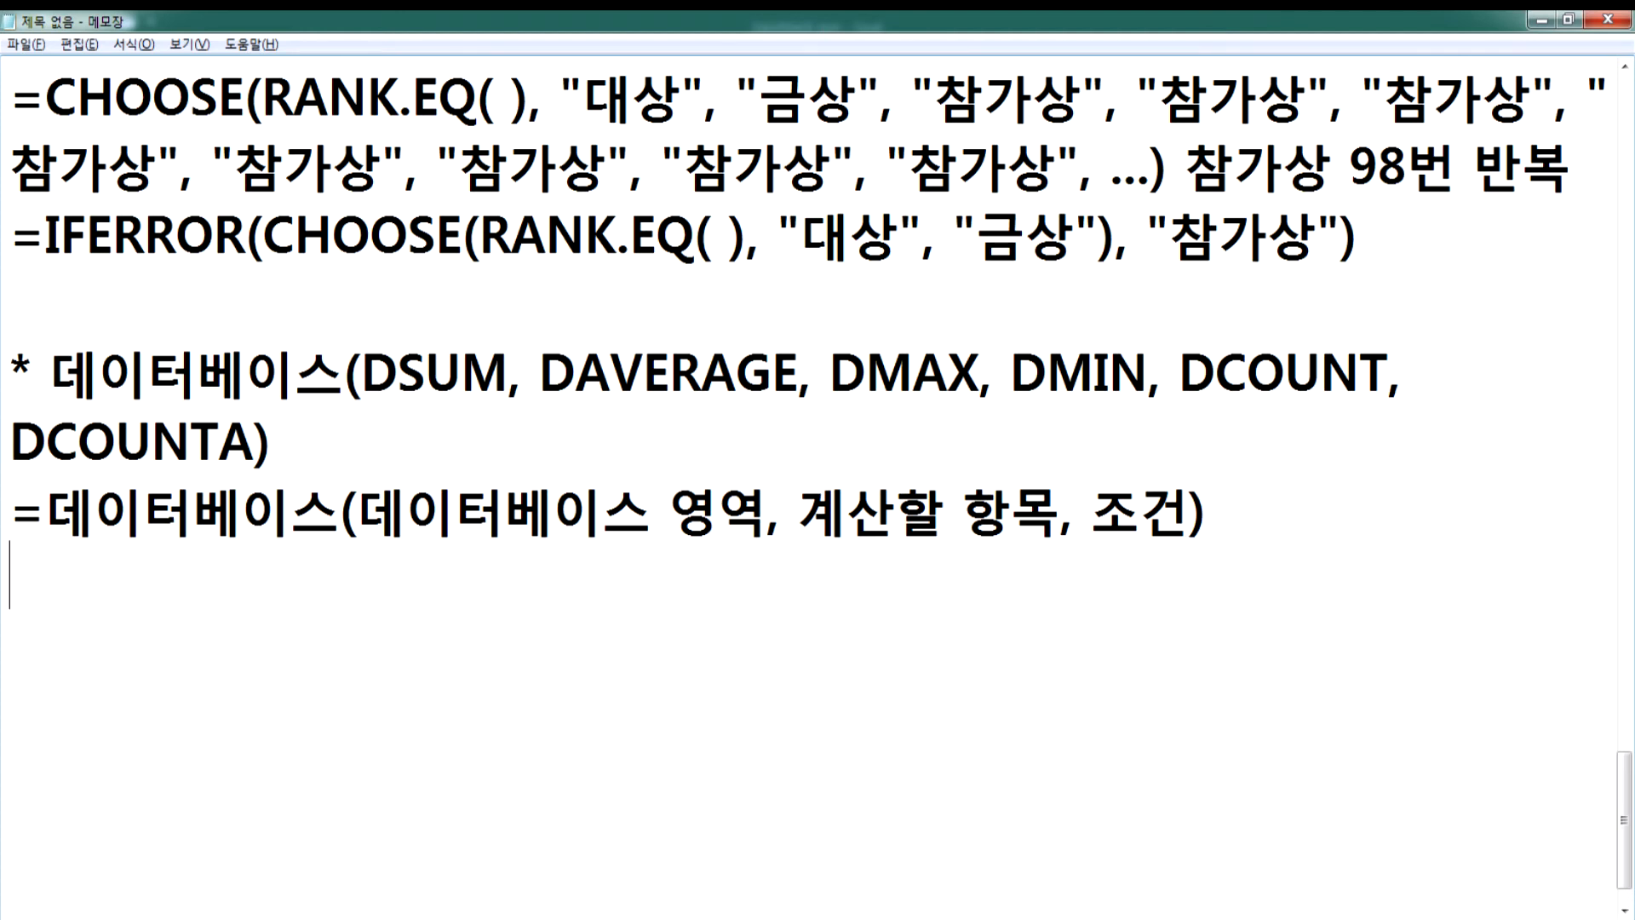
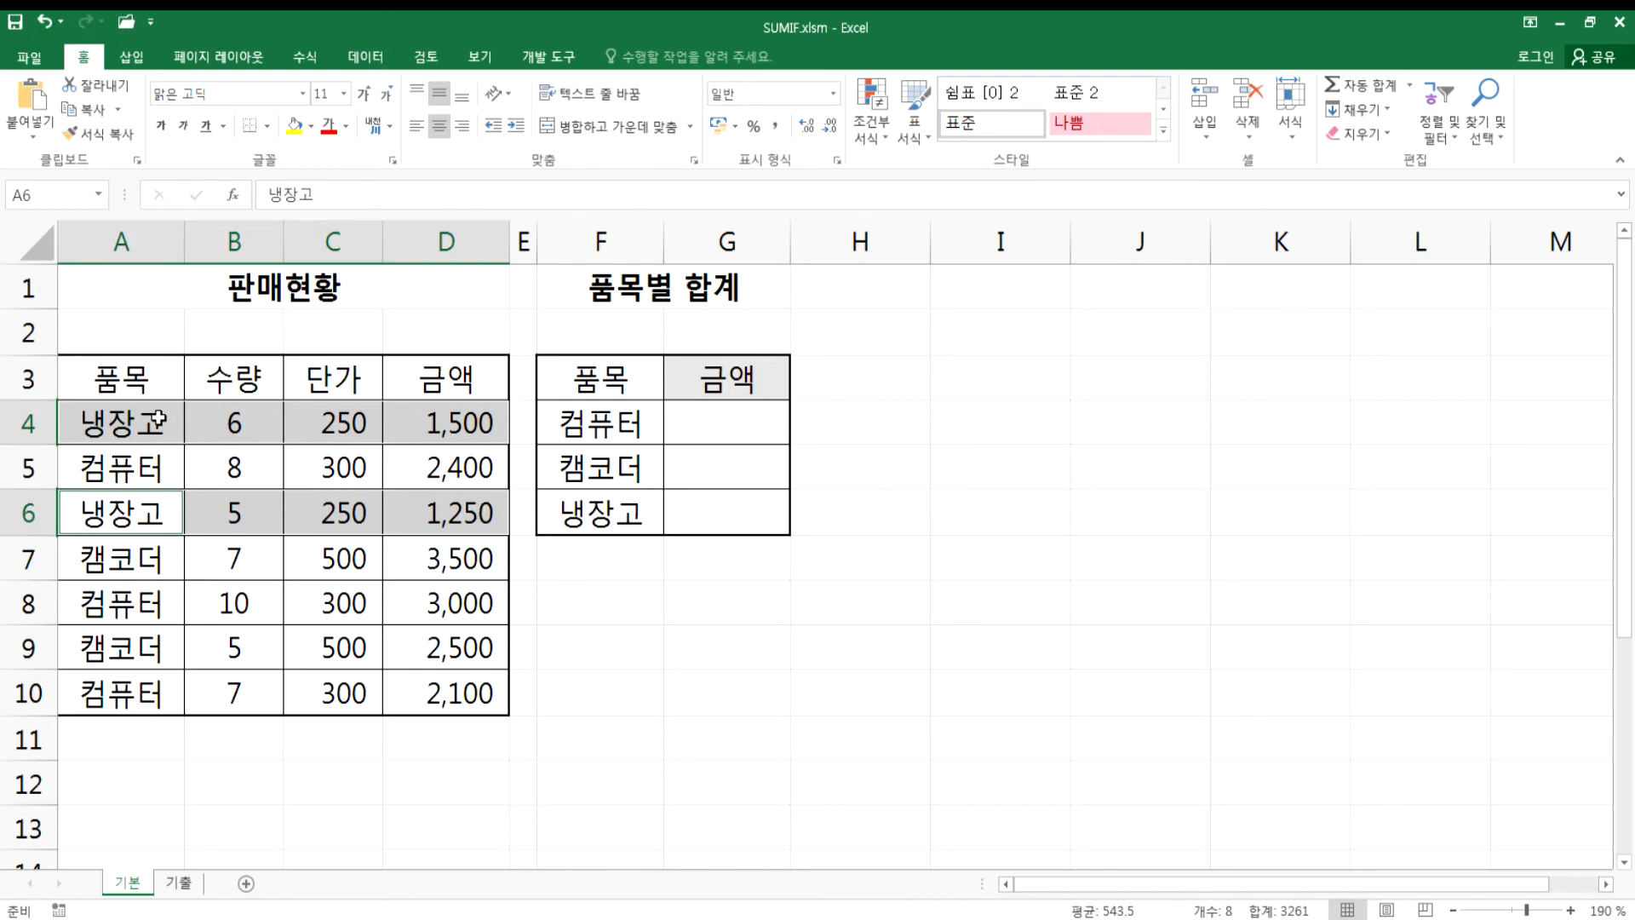
# - Copy the 품목 and 컴퓨터 cells (A3, A5) into I3:I4, then undo the paste
pyautogui.moveTo(132, 375); pyautogui.dragTo(441, 417)
pyautogui.click(92, 468)
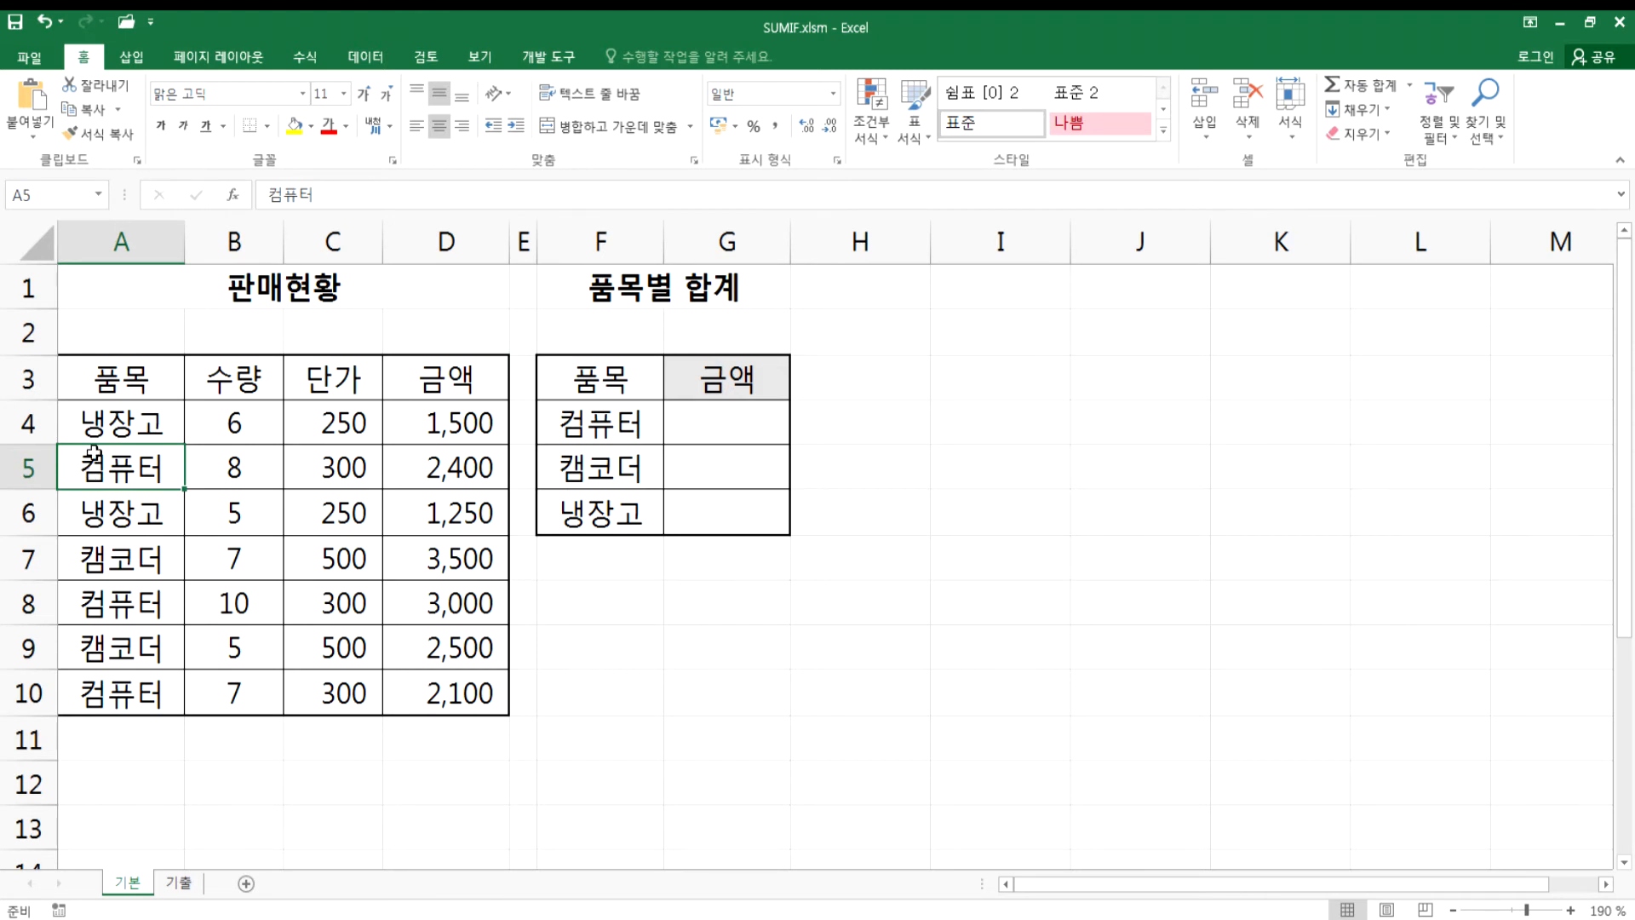
pyautogui.click(113, 393)
pyautogui.keyDown('ctrl'); pyautogui.click(119, 459); pyautogui.keyUp('ctrl')
pyautogui.hotkey('ctrl', 'c')
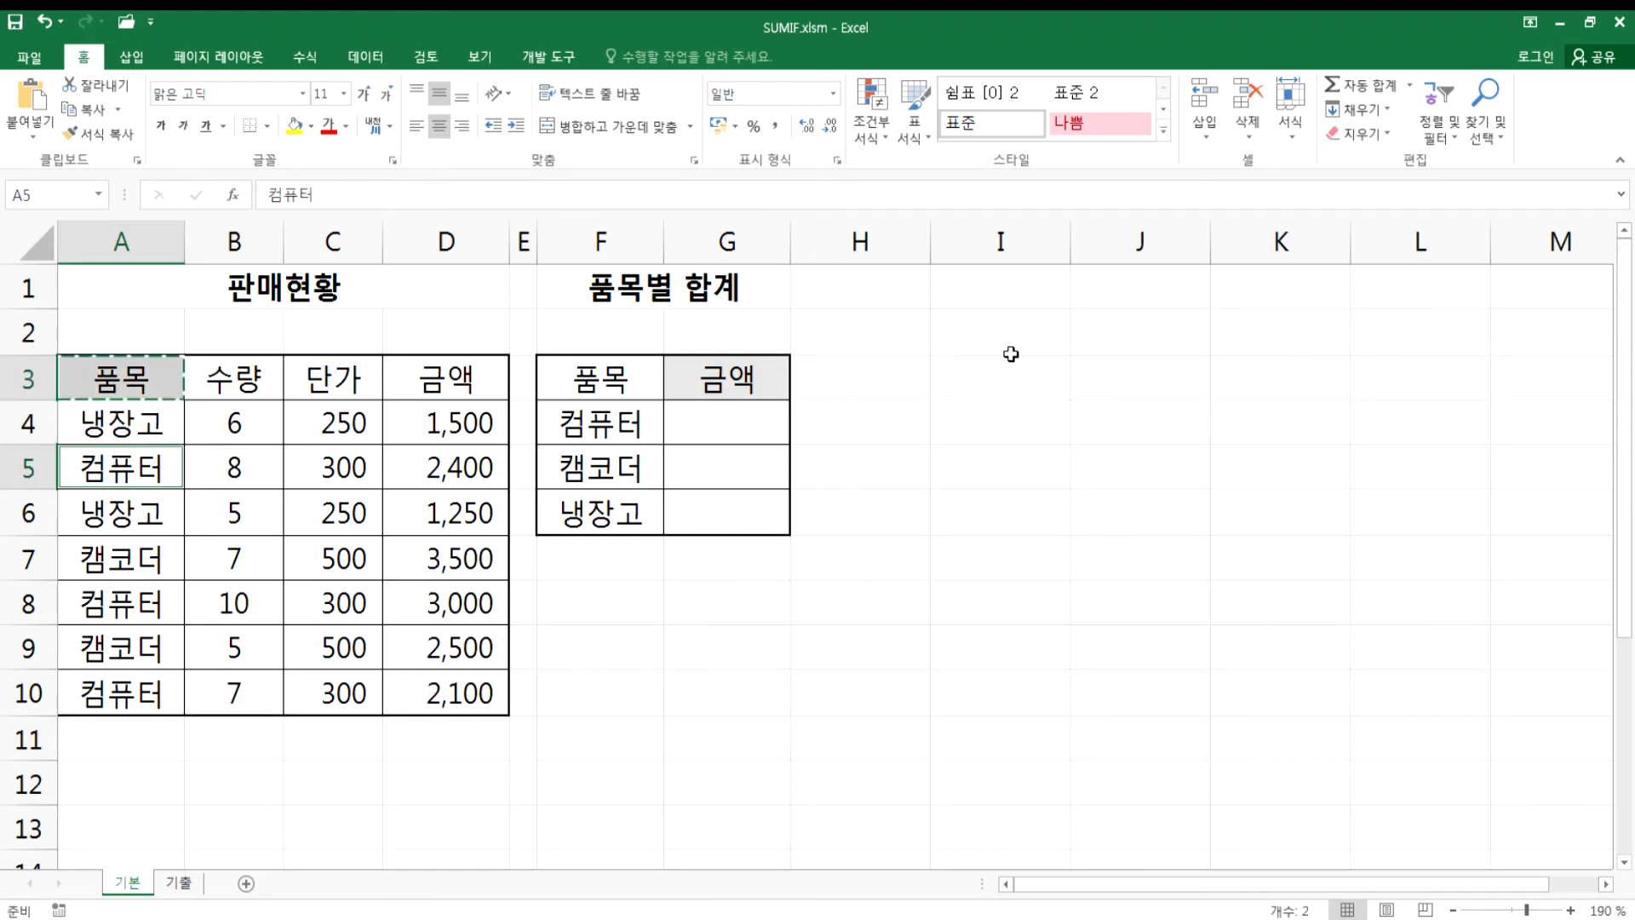
pyautogui.click(1025, 365)
pyautogui.hotkey('ctrl', 'v')
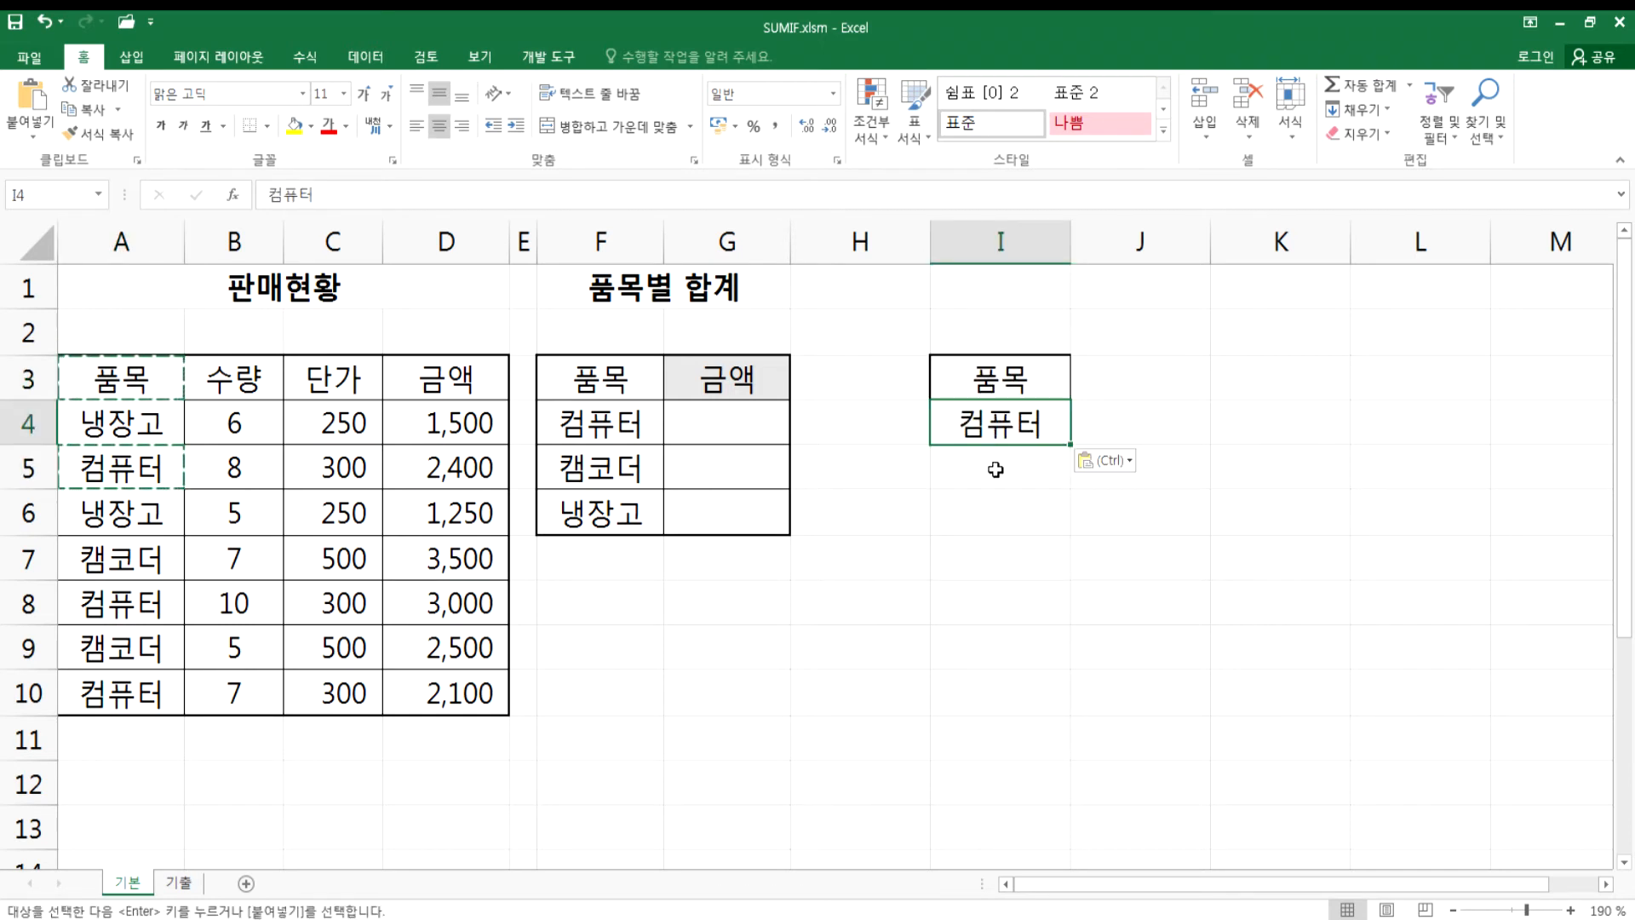
pyautogui.click(994, 468)
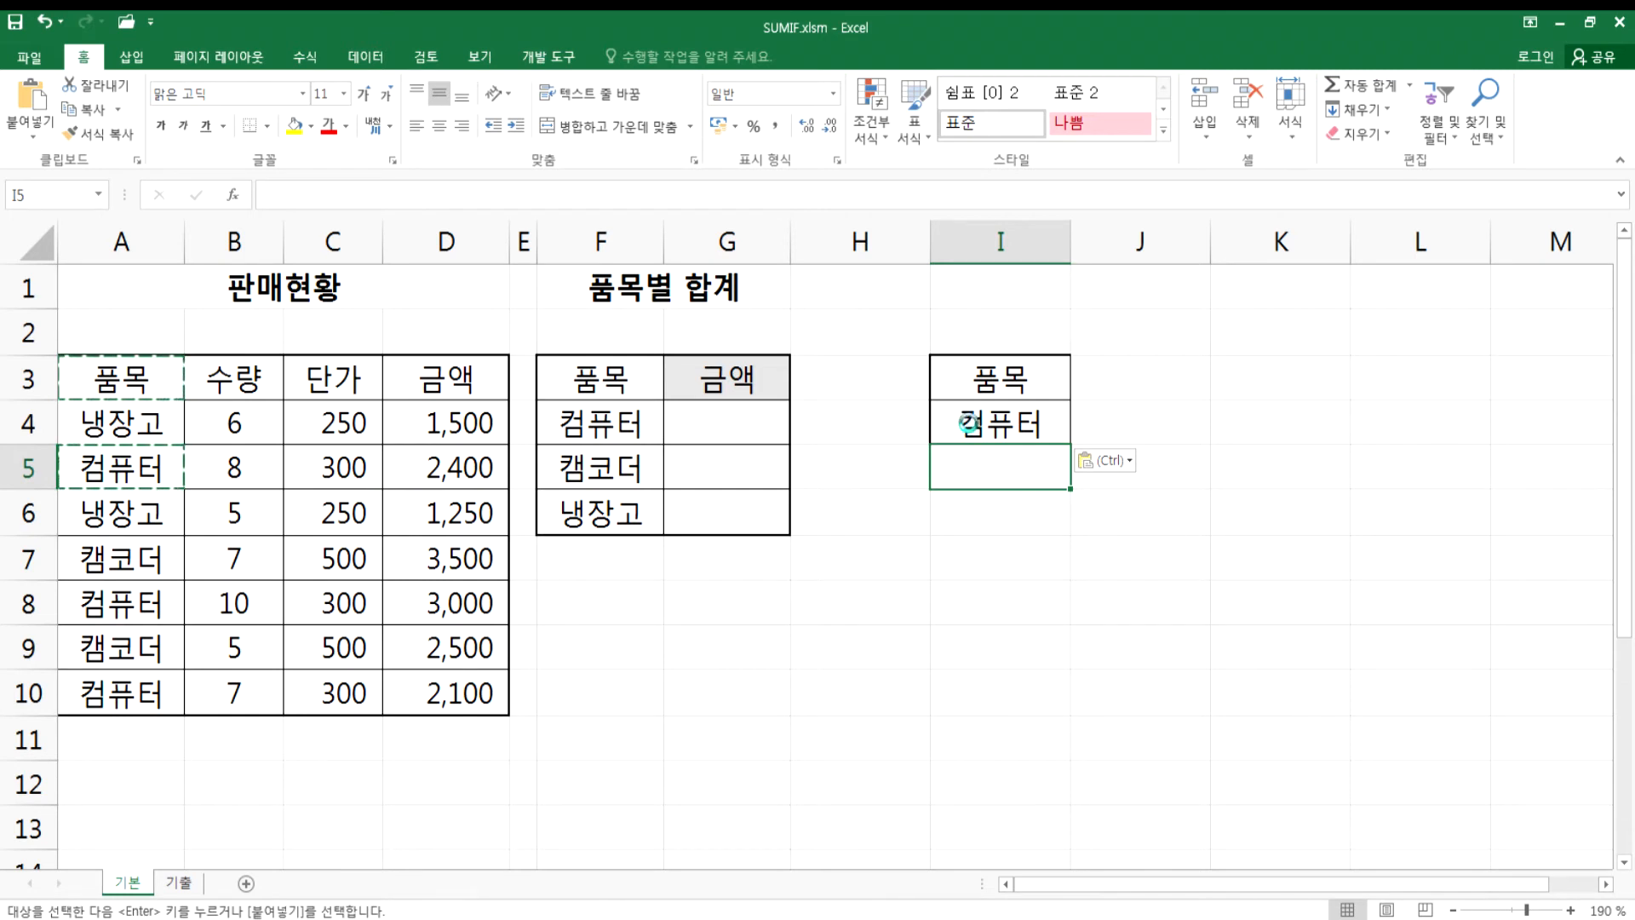
pyautogui.hotkey('ctrl', 'z')
# - Begin =SUMIF( in G4 and highlight the 범위, 조건 arguments in the Notepad notes
pyautogui.click(764, 427)
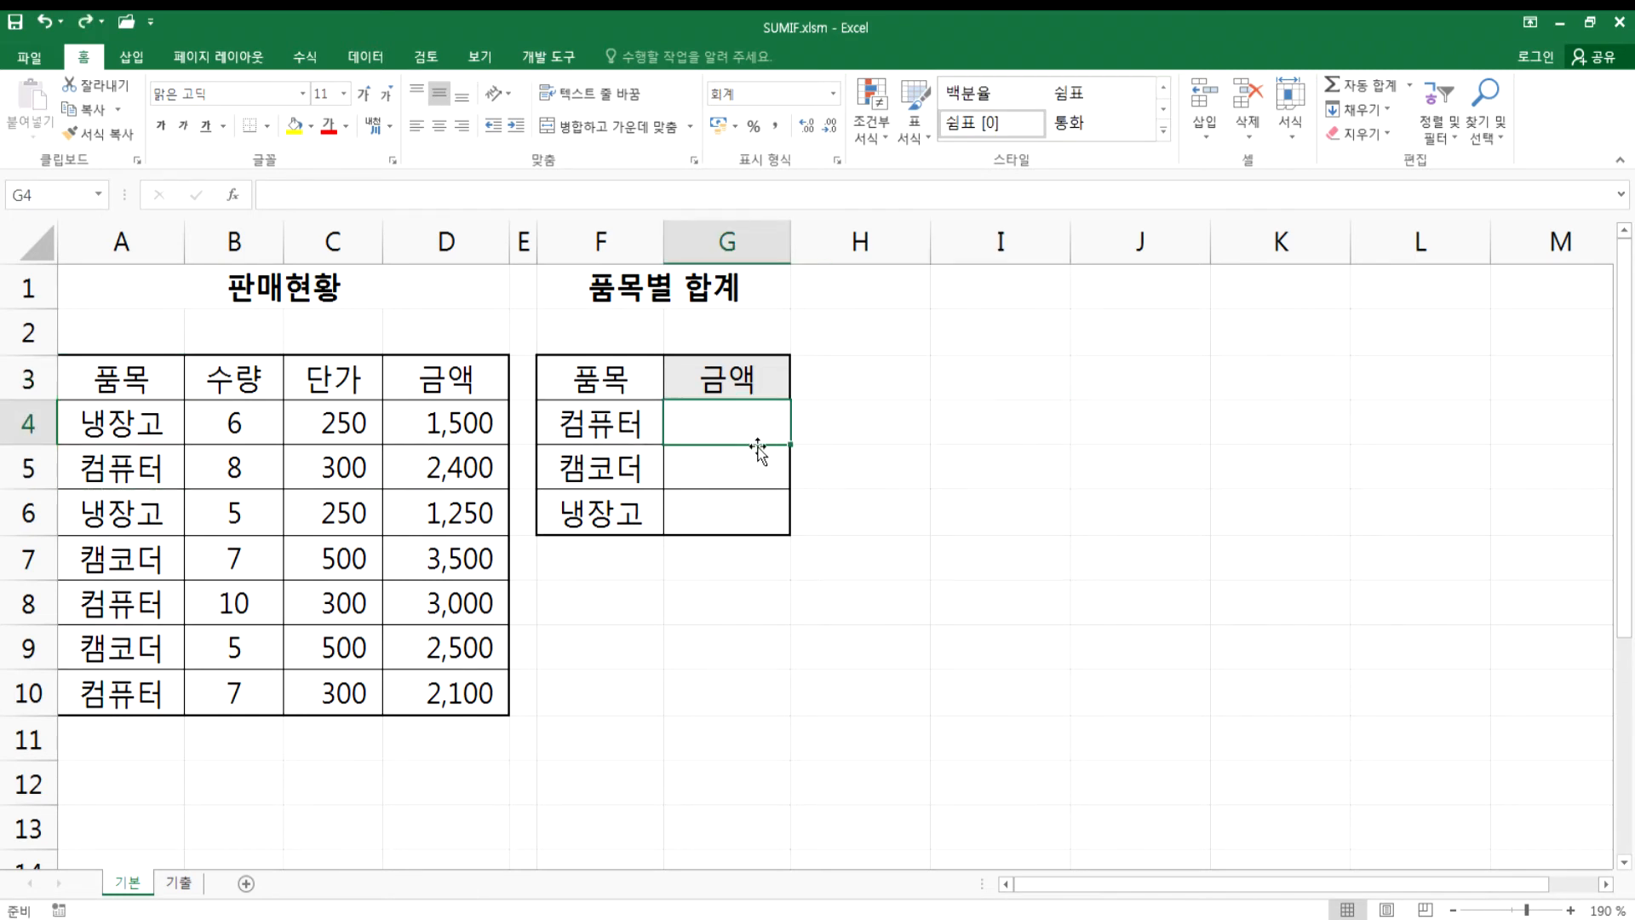
pyautogui.write('=SU')
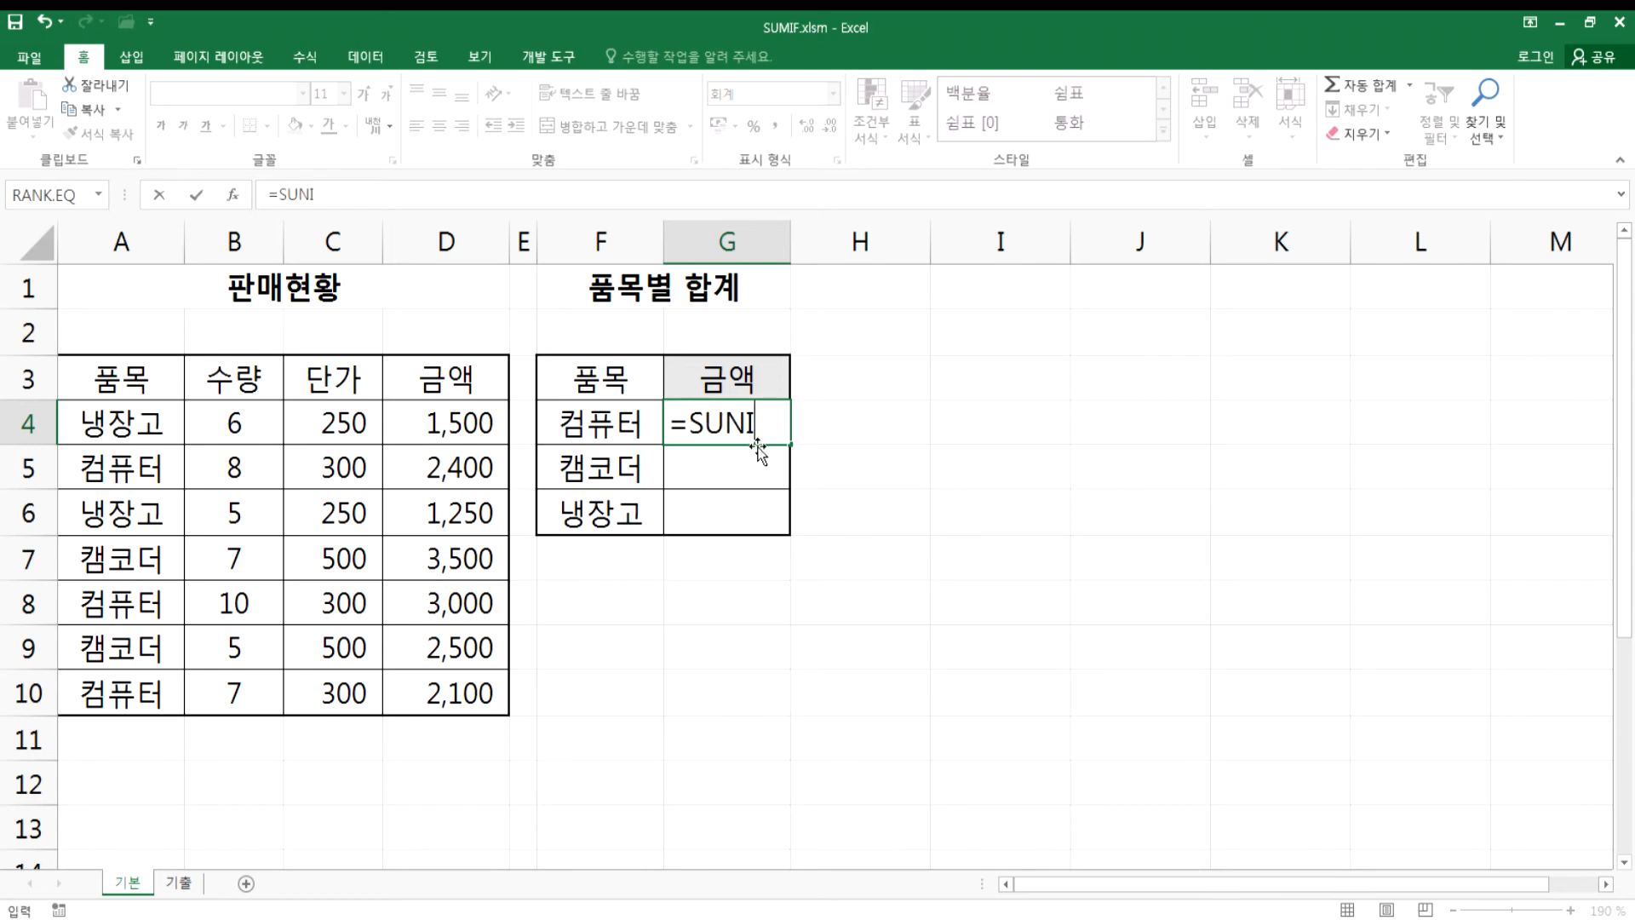
pyautogui.write('MIF(')
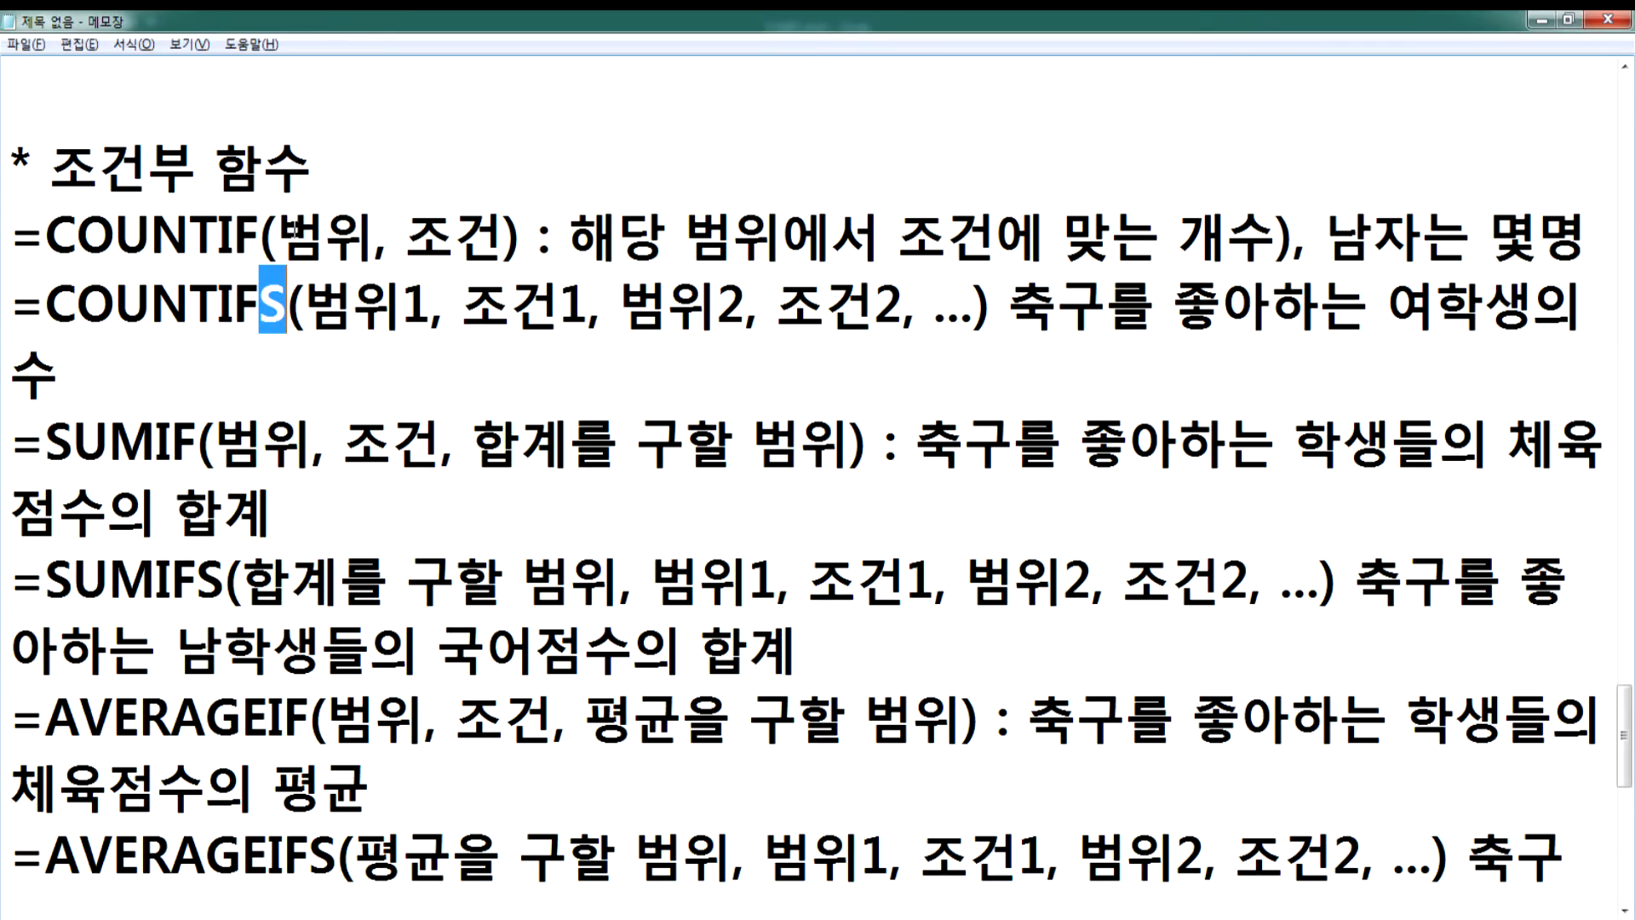
pyautogui.moveTo(282, 238); pyautogui.dragTo(506, 239)
# - Append '(범위안에 조건이 있다)' after the * 조건부 함수 heading in Notepad
pyautogui.click(374, 141)
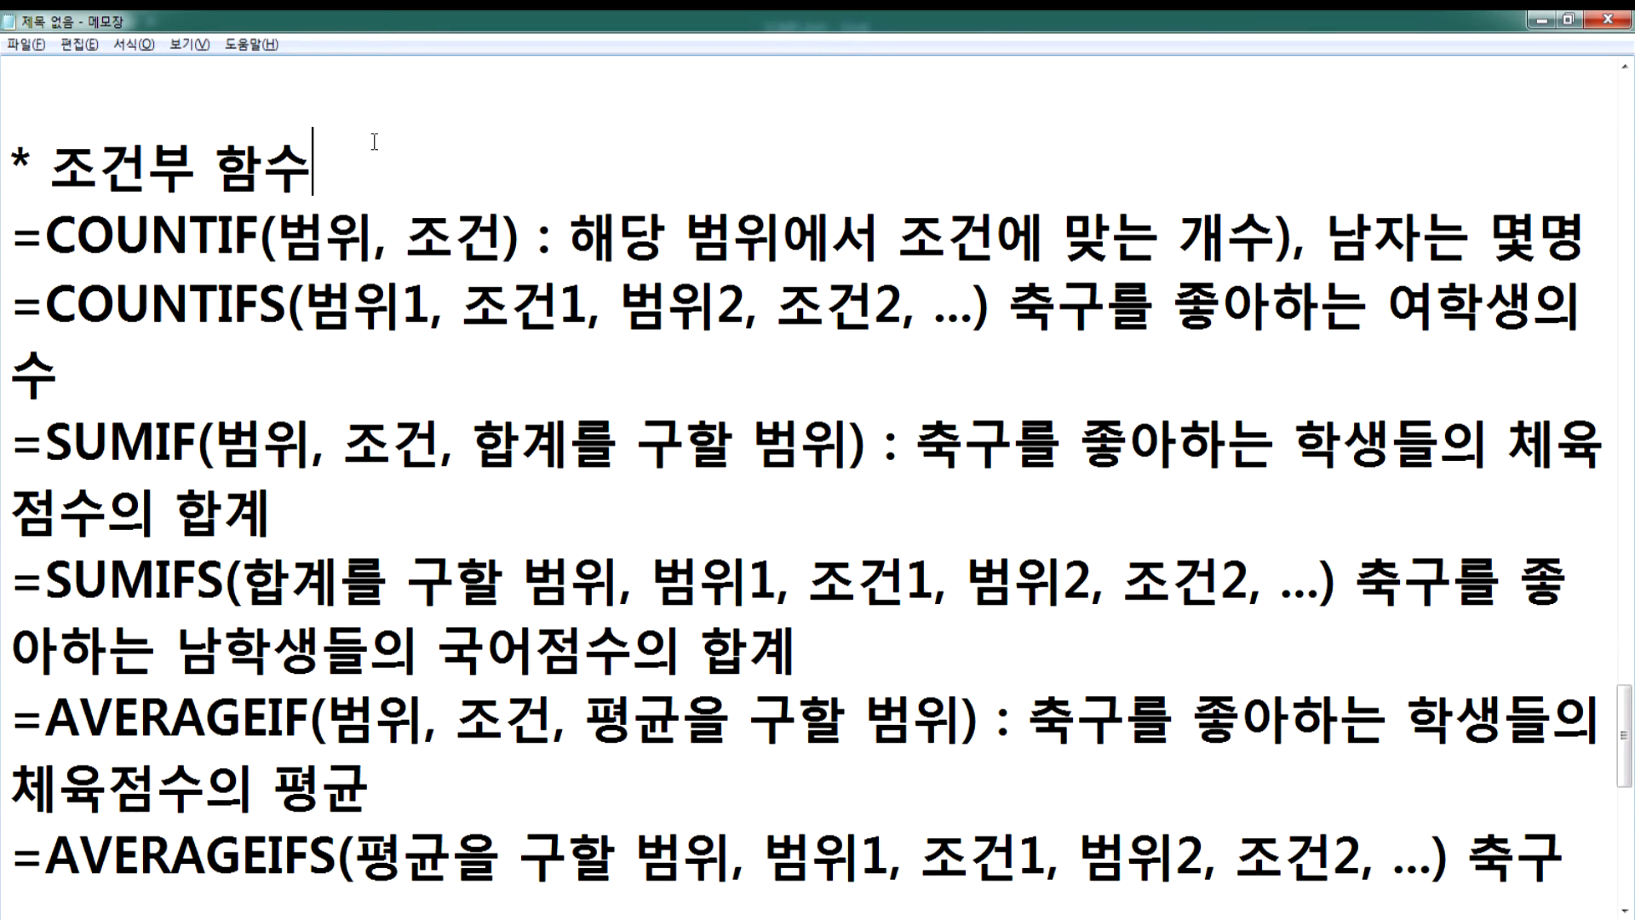
pyautogui.write('(범위')
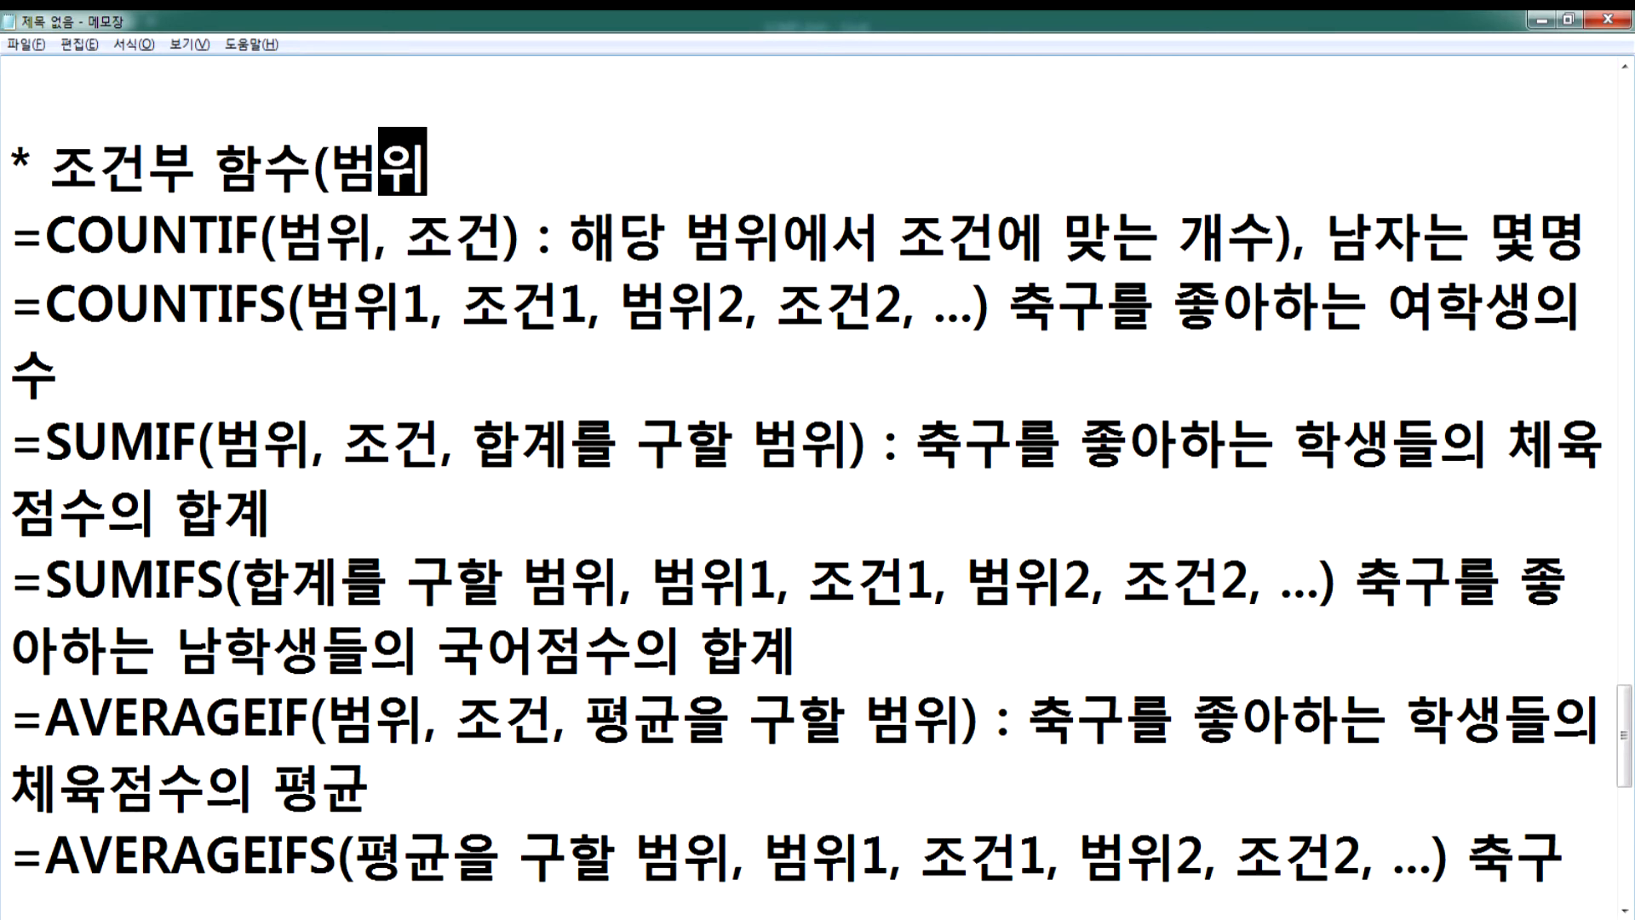
pyautogui.write('안에')
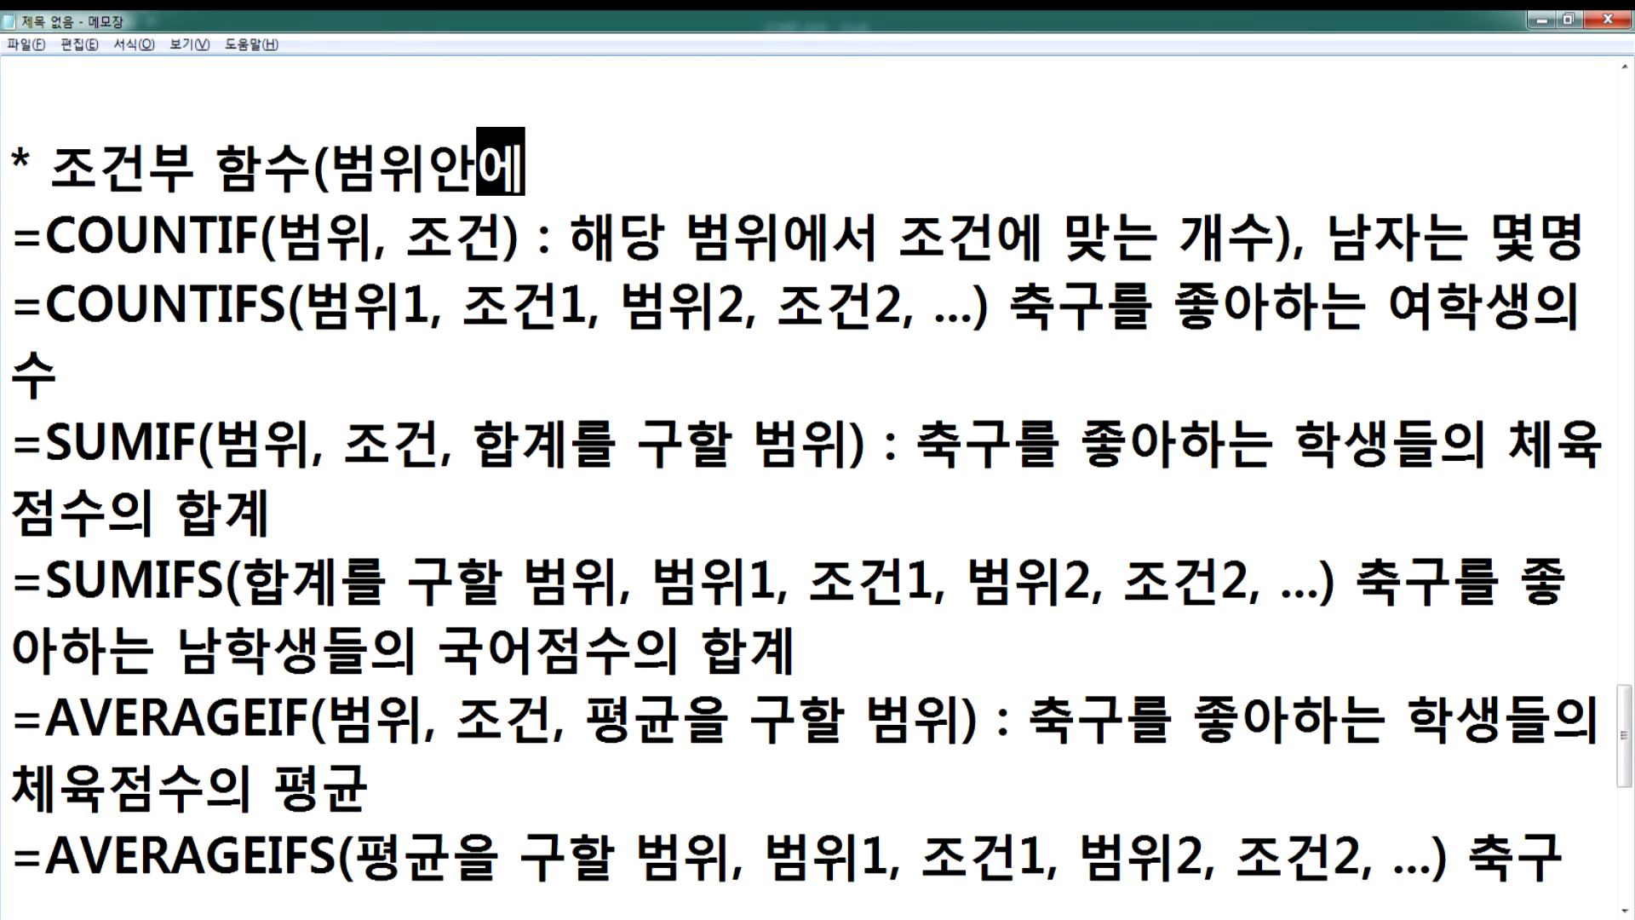
pyautogui.write(' 족건이 있다')
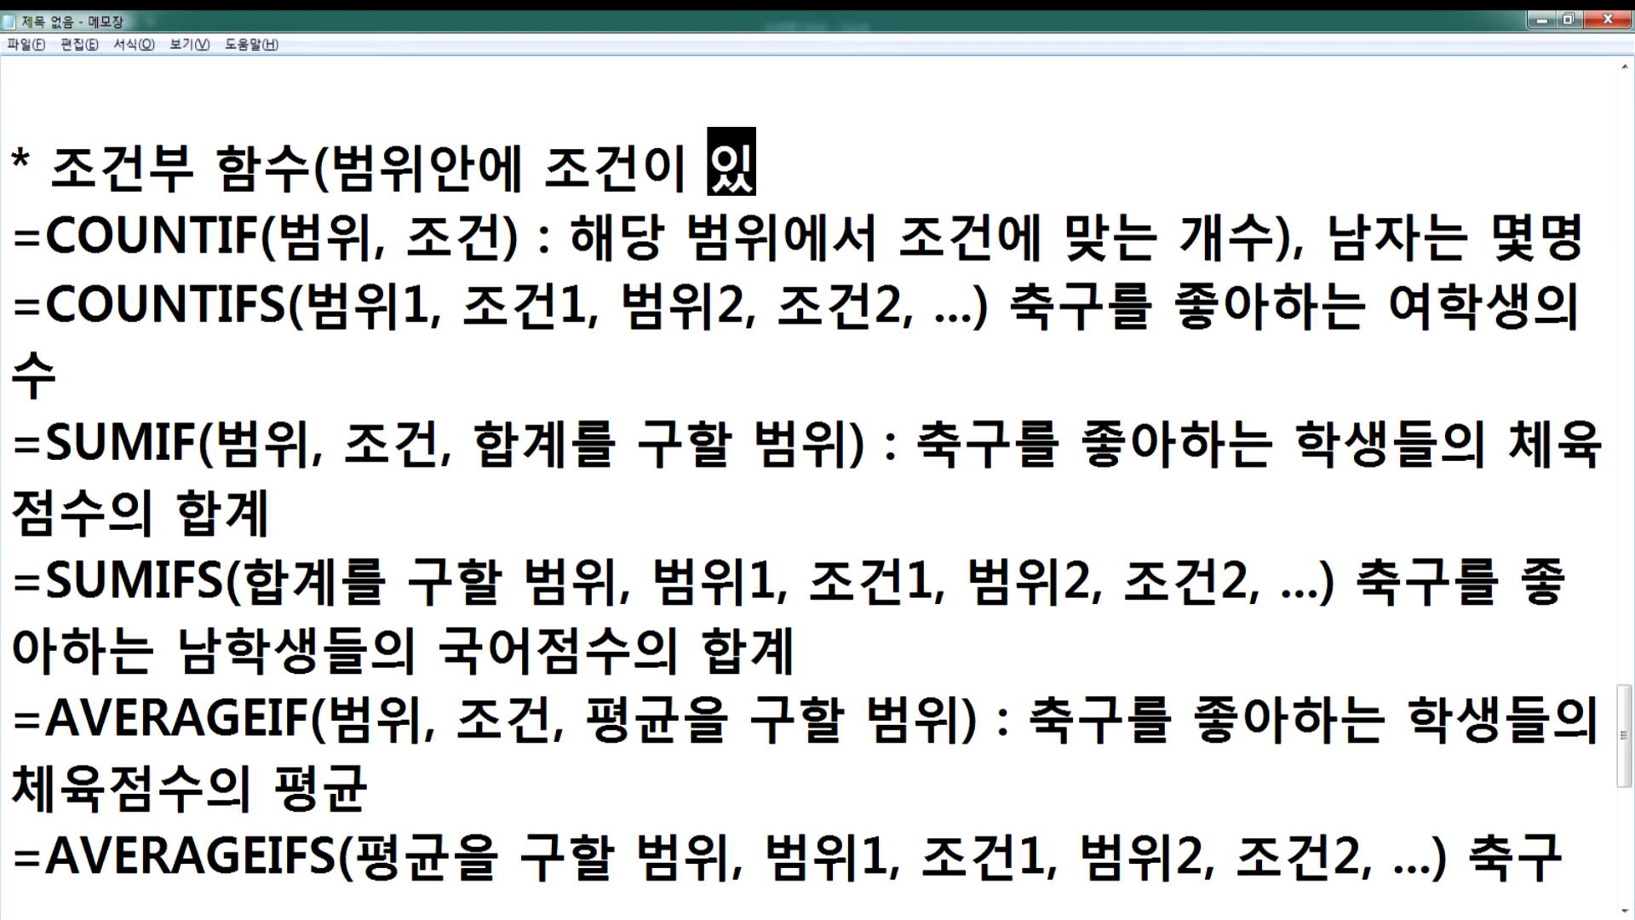
pyautogui.write(')')
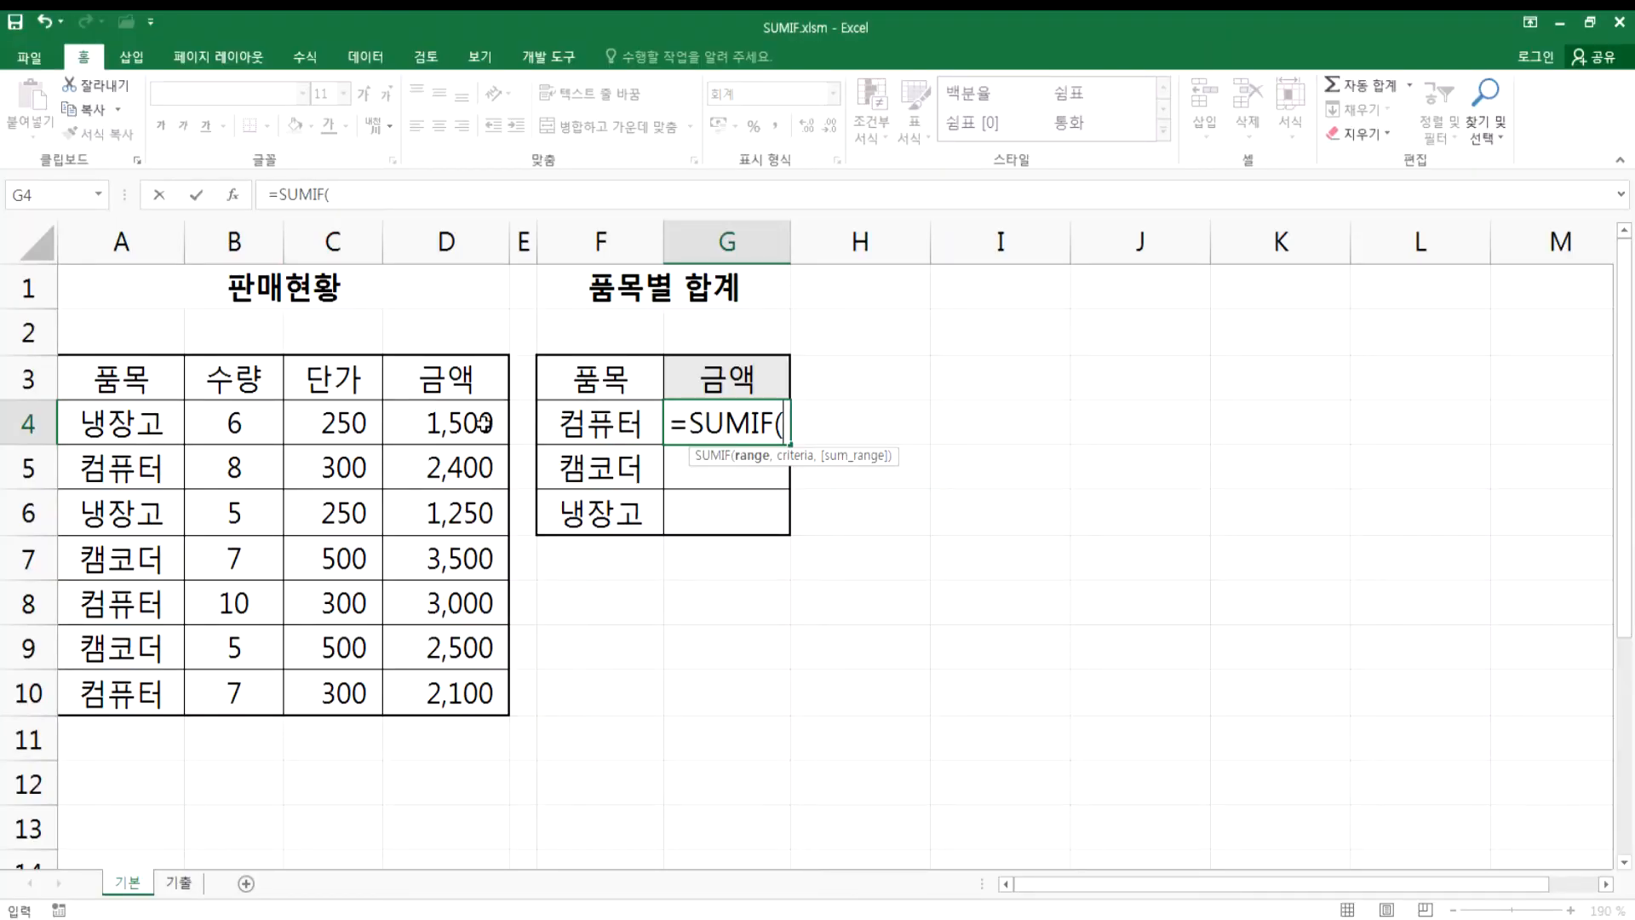
# - Cancel the unfinished entry and review amounts D4:D10, criterion F4 and item names A4:A10
pyautogui.press('Escape')
pyautogui.moveTo(451, 423); pyautogui.dragTo(437, 696)
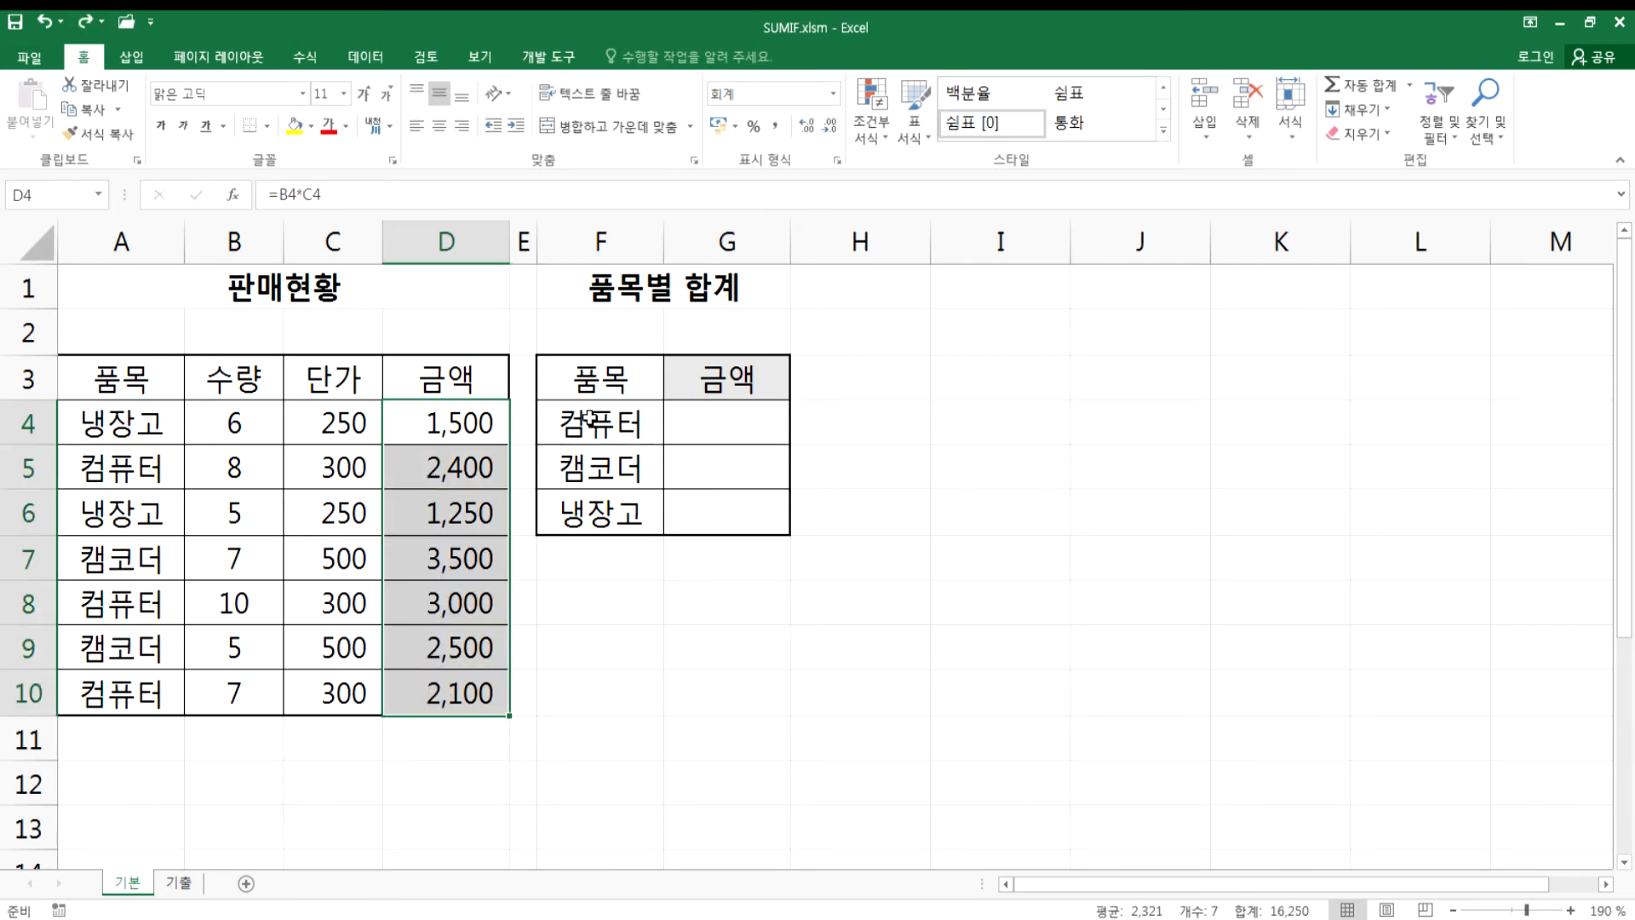
pyautogui.click(590, 417)
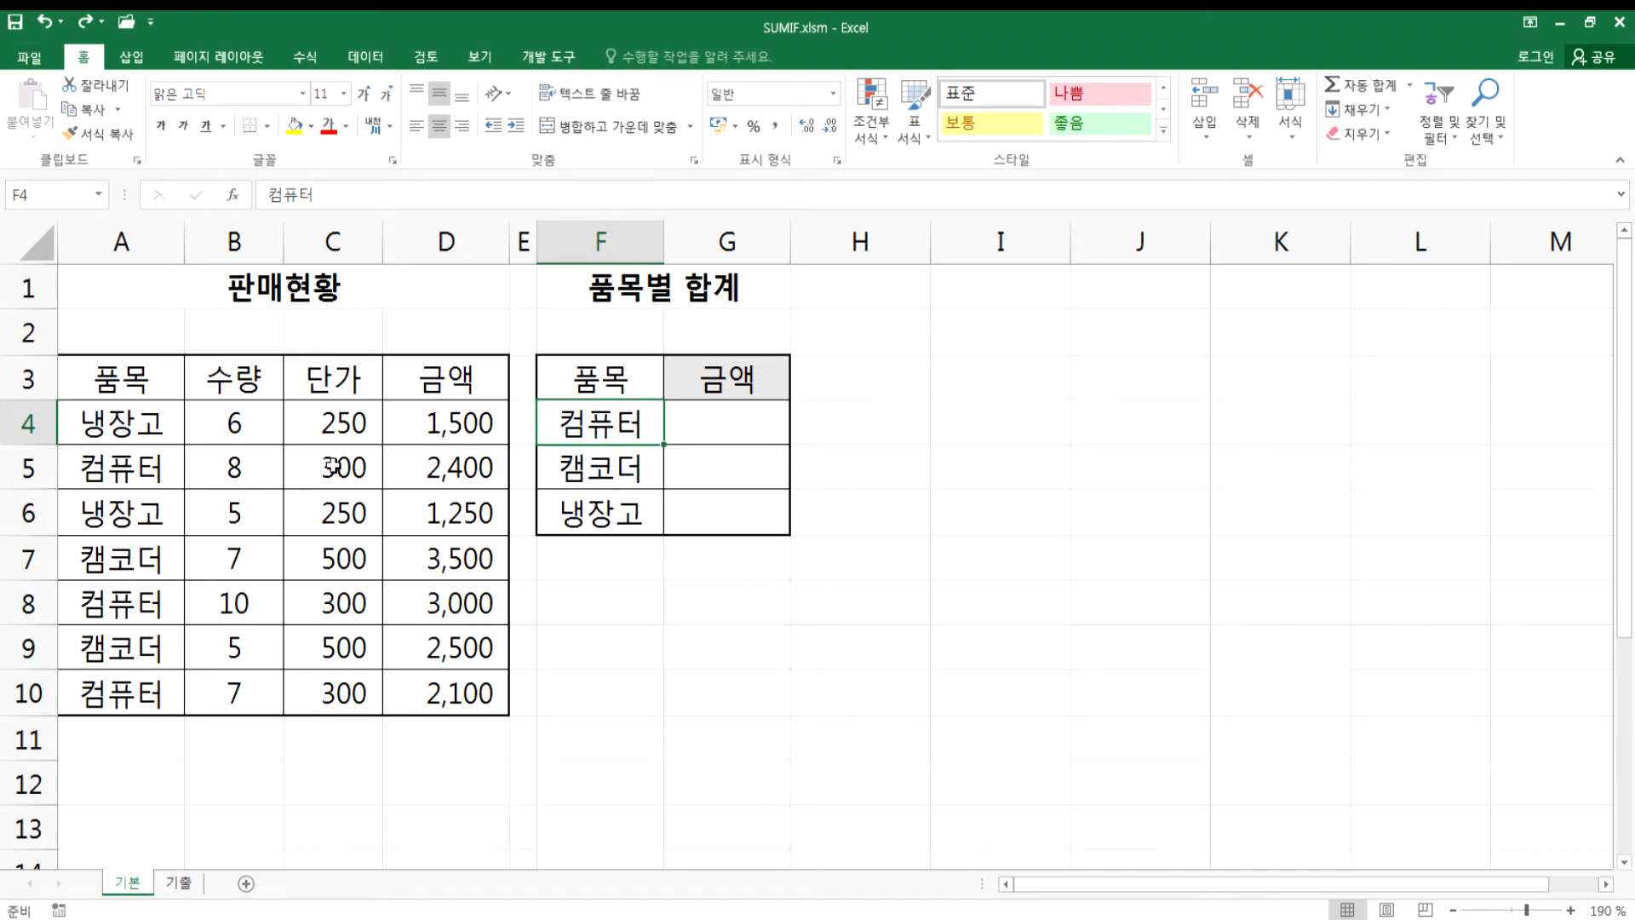
pyautogui.moveTo(117, 424); pyautogui.dragTo(103, 693)
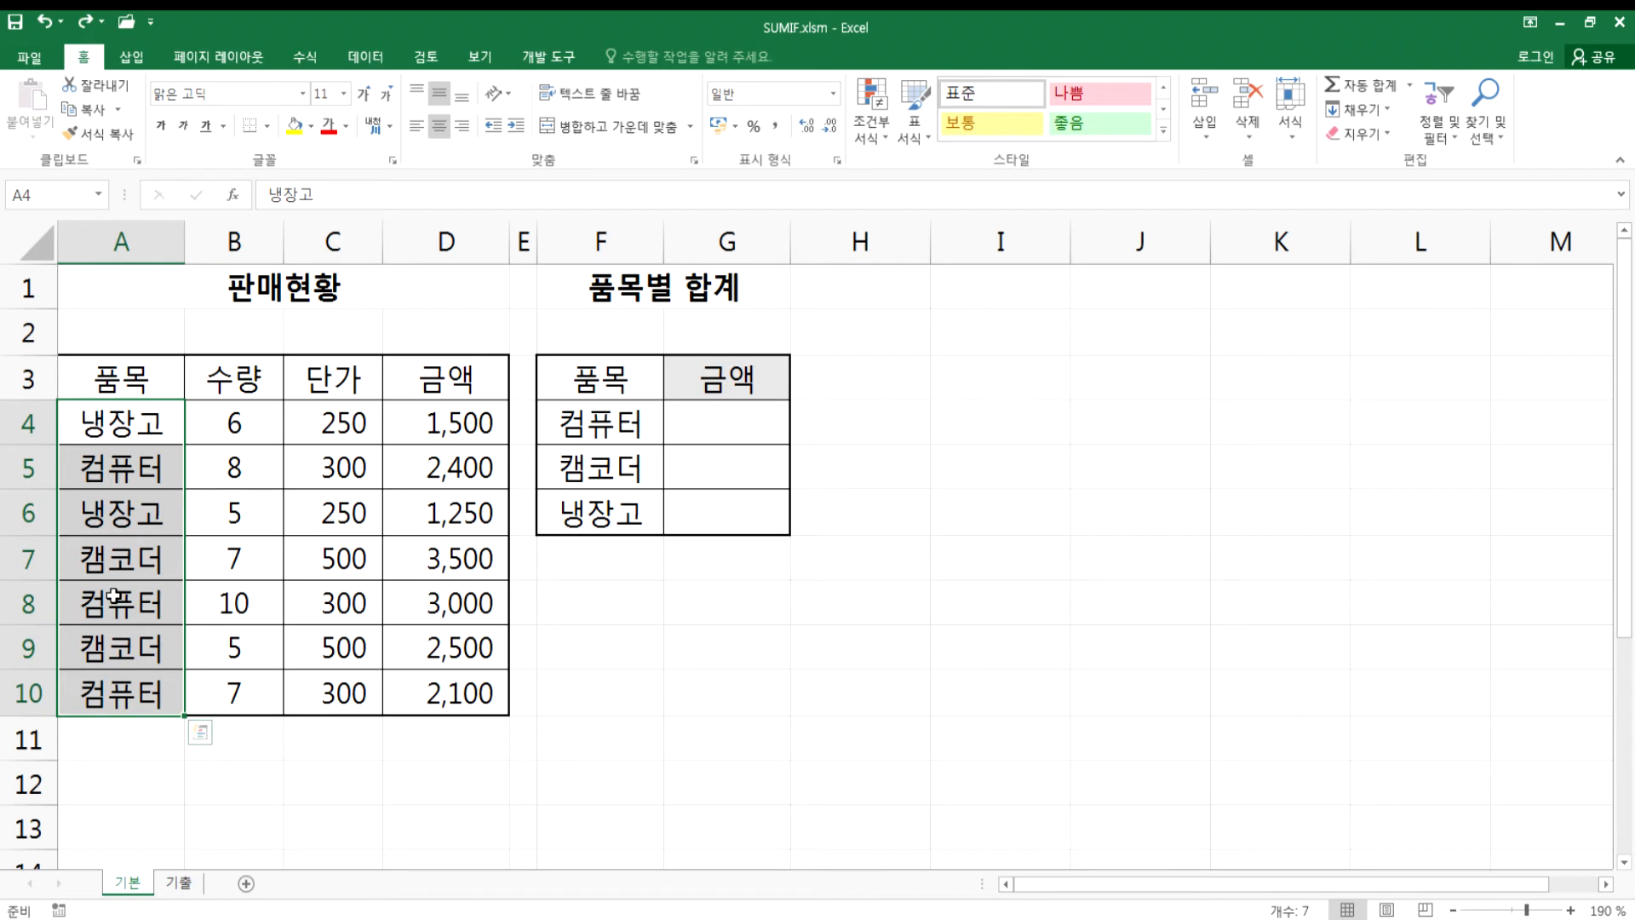
# - Enter =SUMIF($A$4:$A$10,F4,$D$4:$D$10) in G4, giving the 컴퓨터 total 7,500
pyautogui.click(737, 419)
pyautogui.write('=SUMIF(')
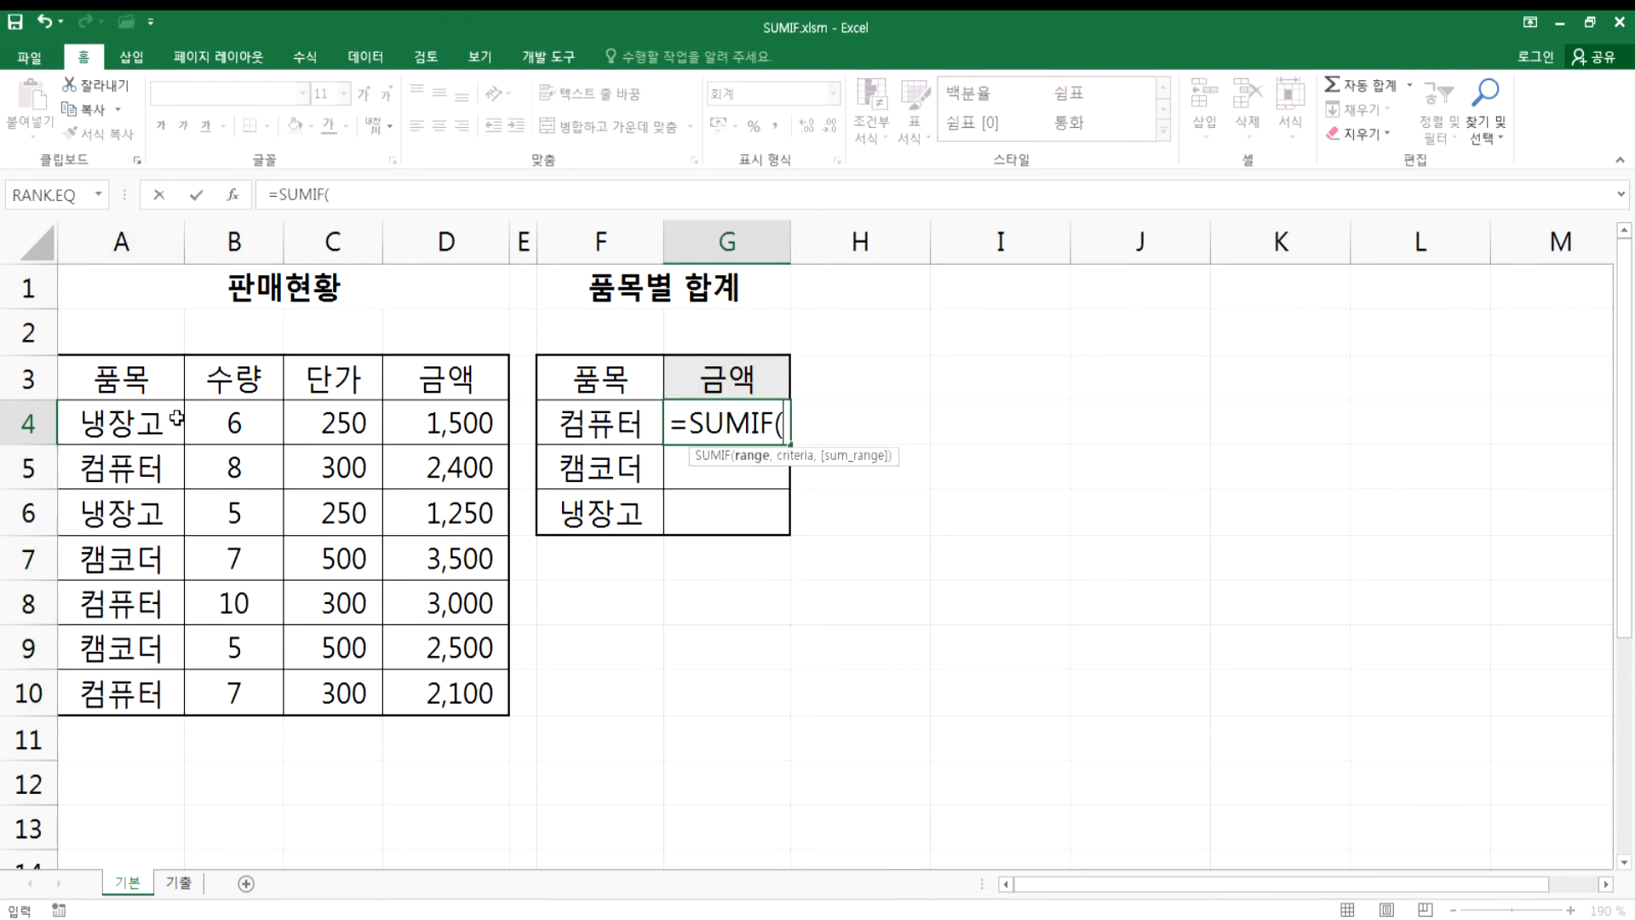
pyautogui.moveTo(126, 423); pyautogui.dragTo(122, 694)
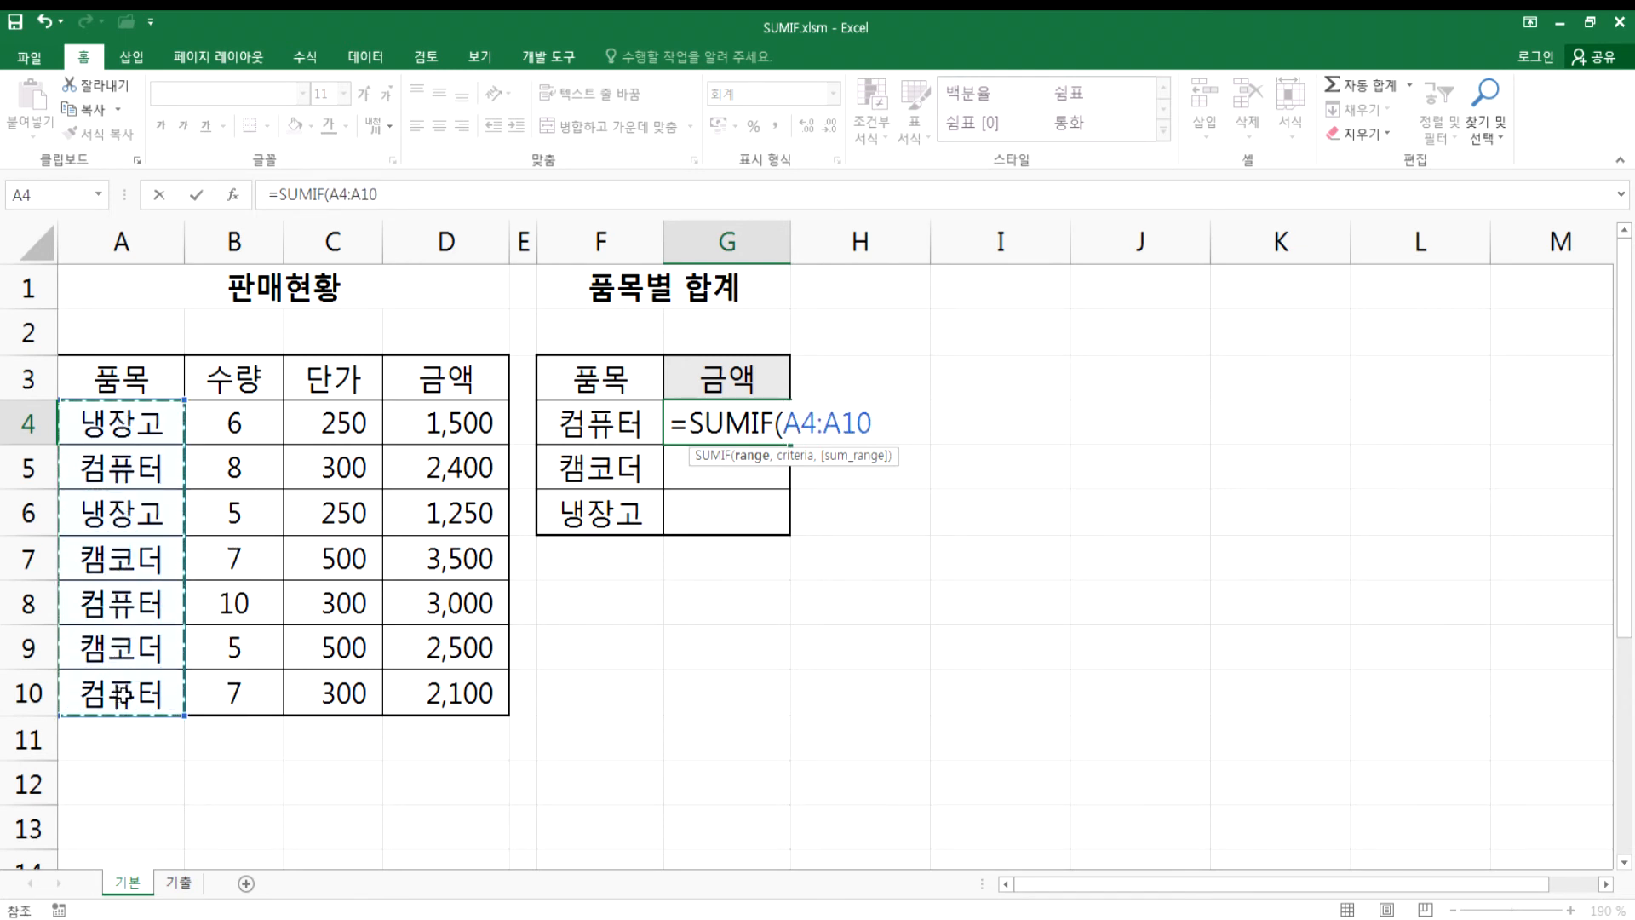
pyautogui.press('F4')
pyautogui.write(',')
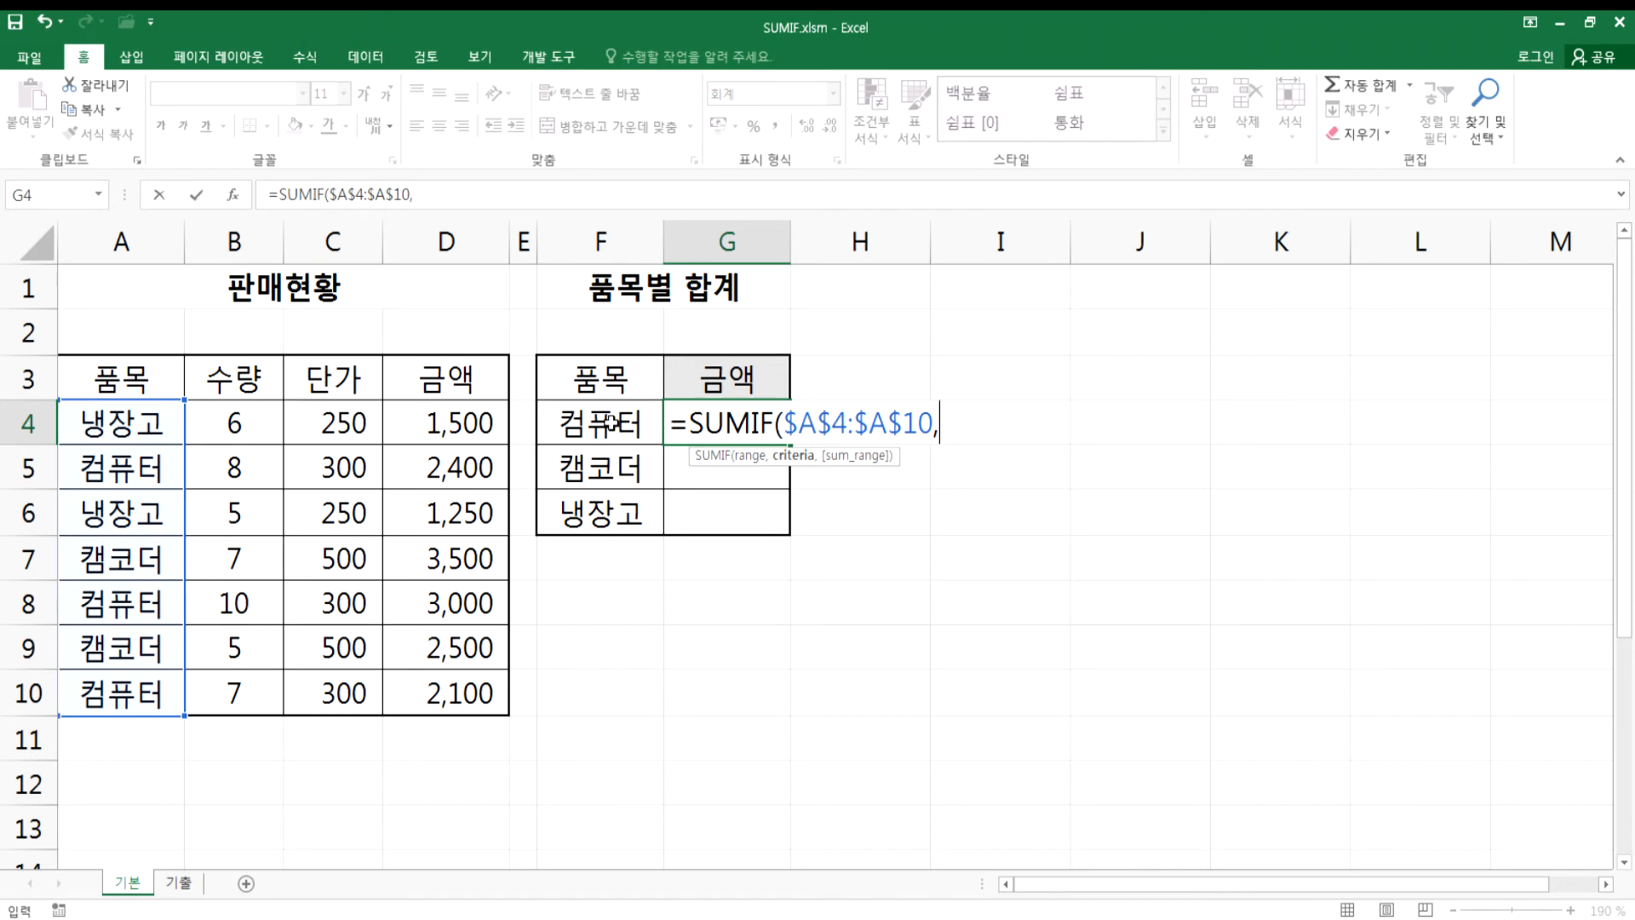
pyautogui.click(605, 423)
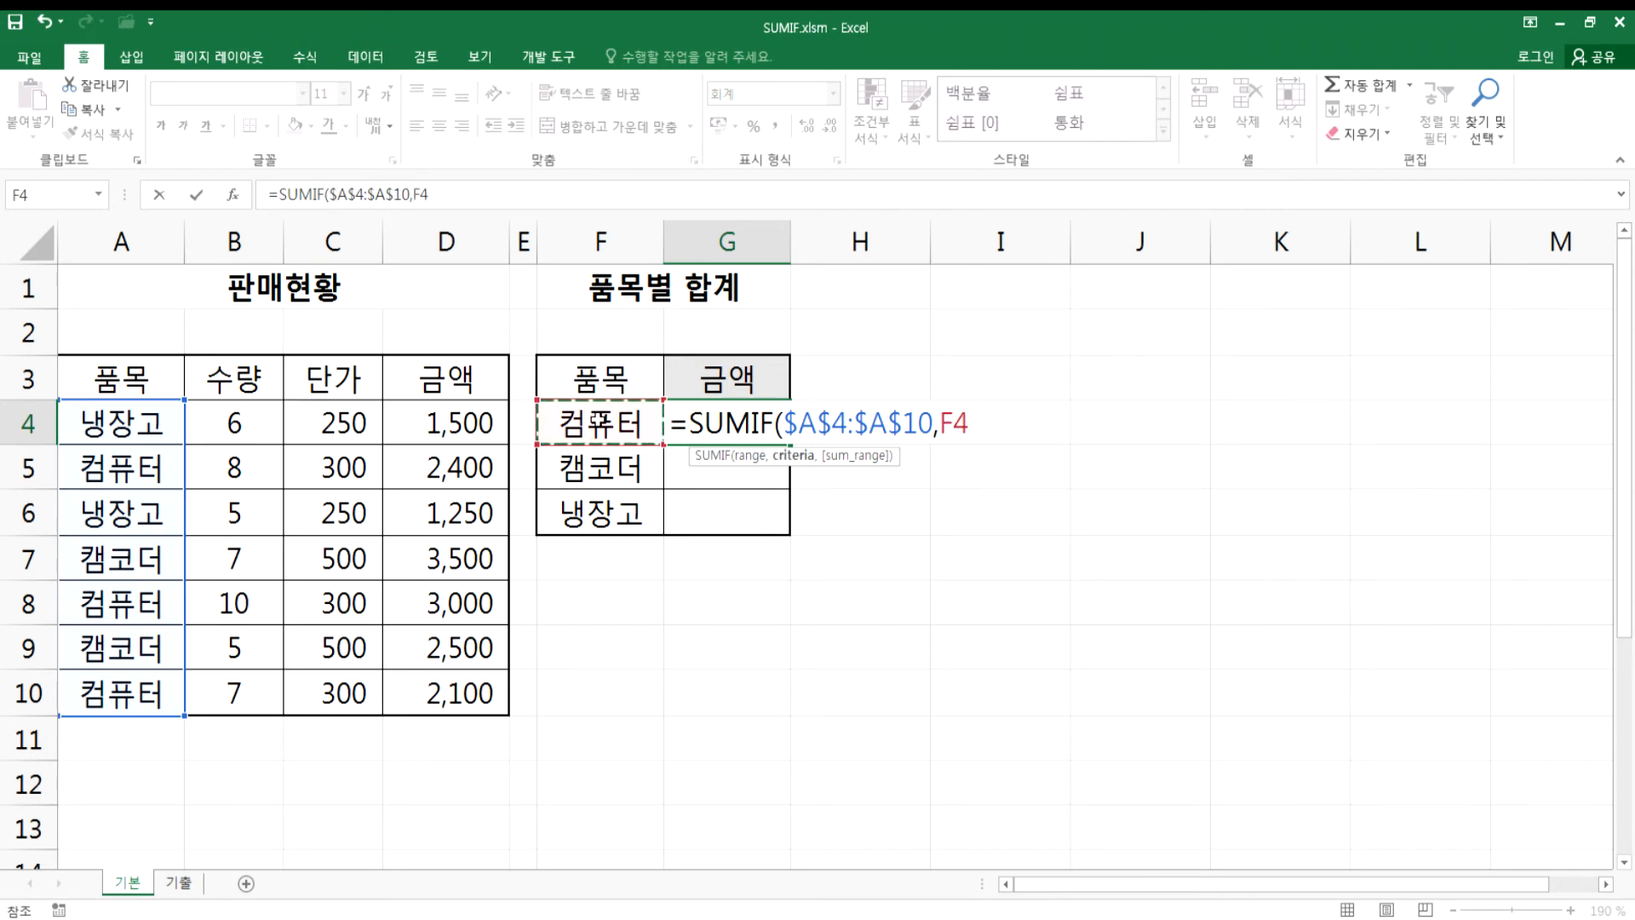
pyautogui.write(',')
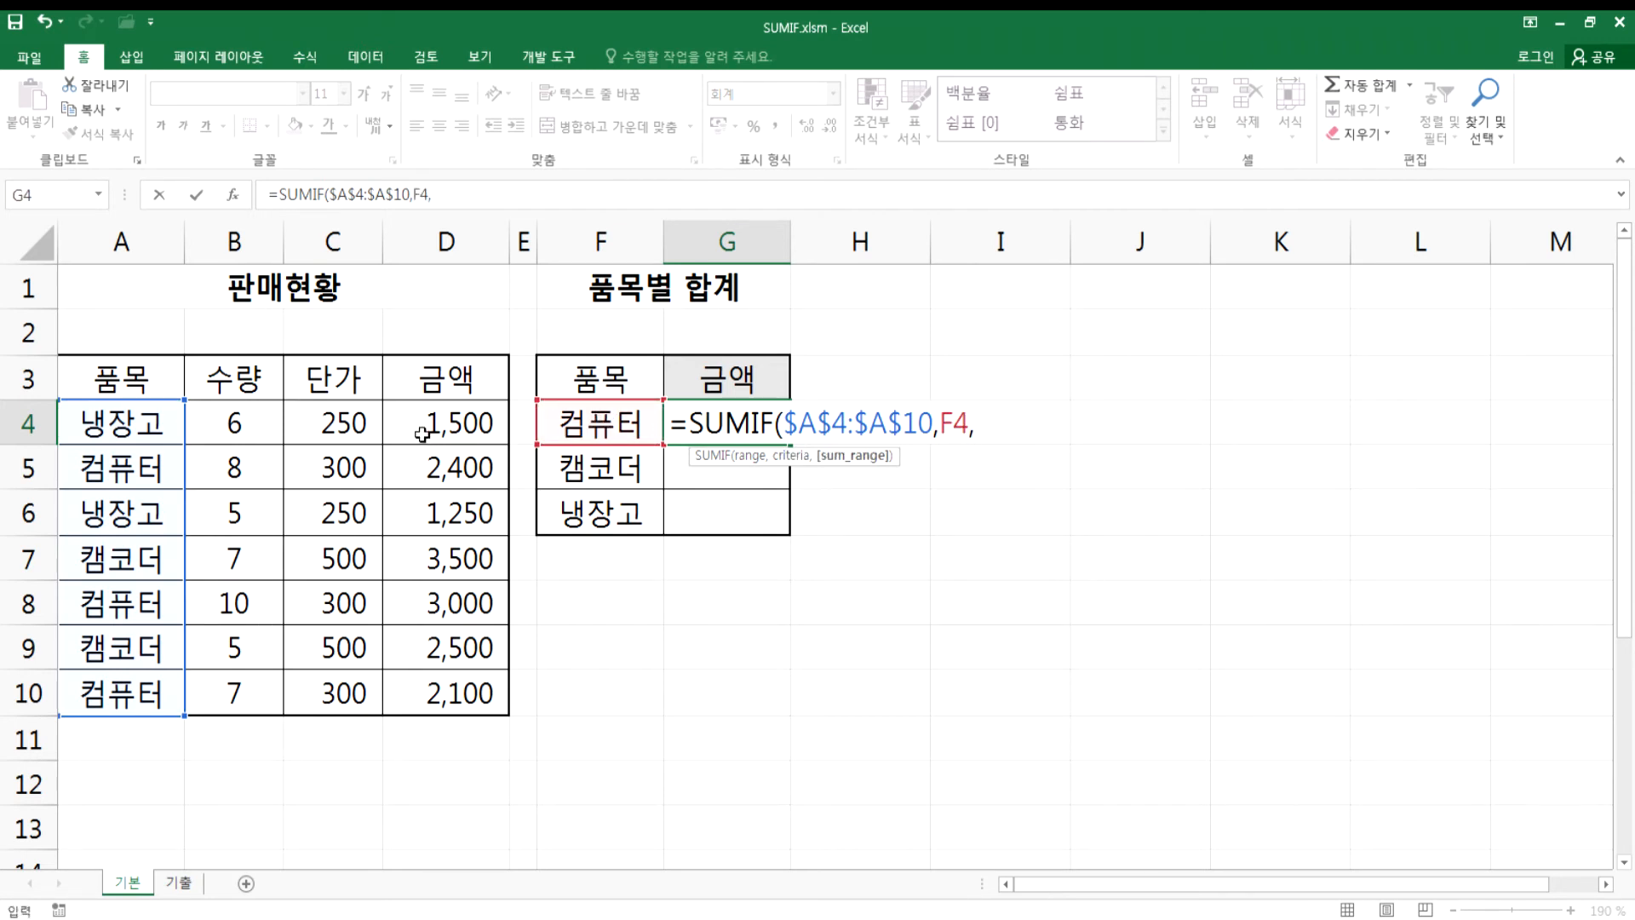
pyautogui.moveTo(417, 430); pyautogui.dragTo(417, 692)
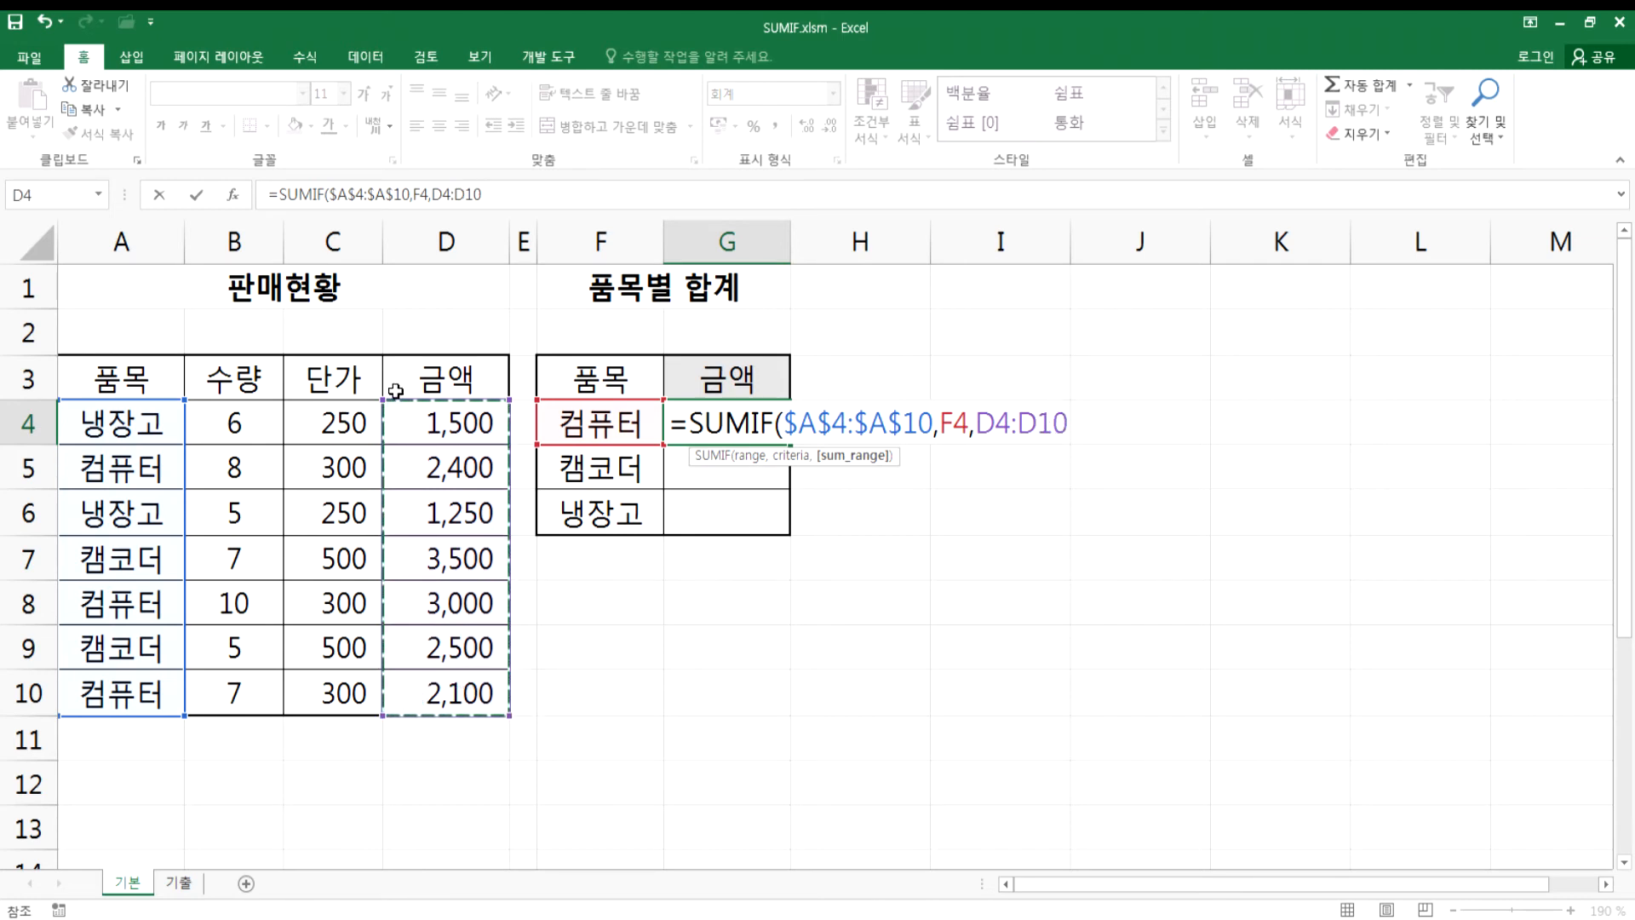
pyautogui.press('F4')
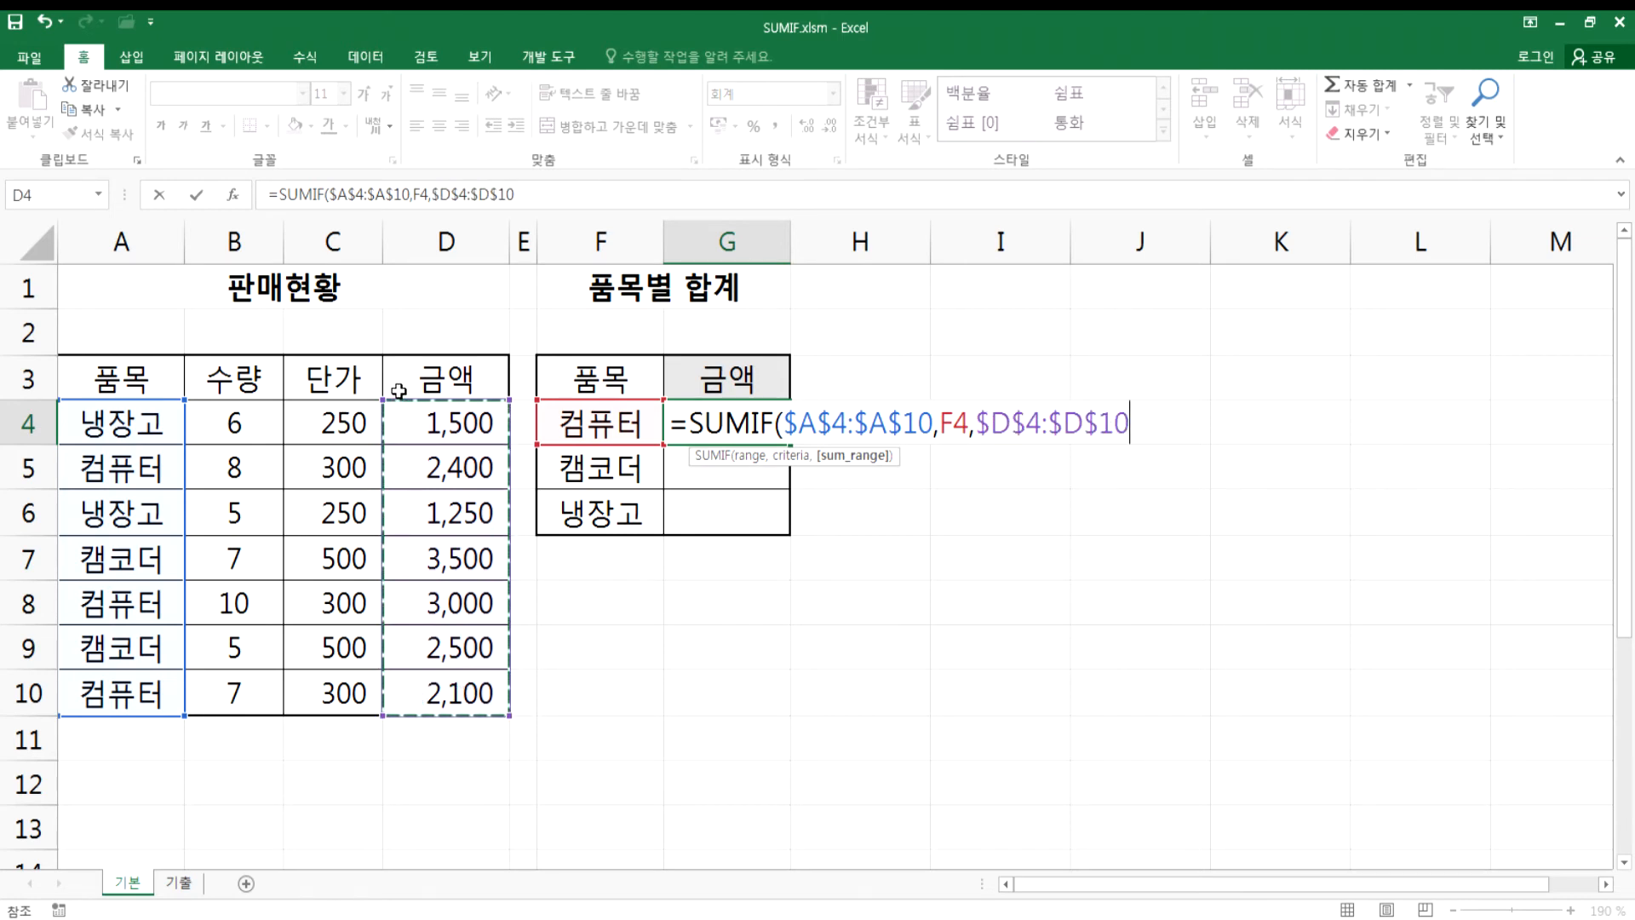
pyautogui.press('Return')
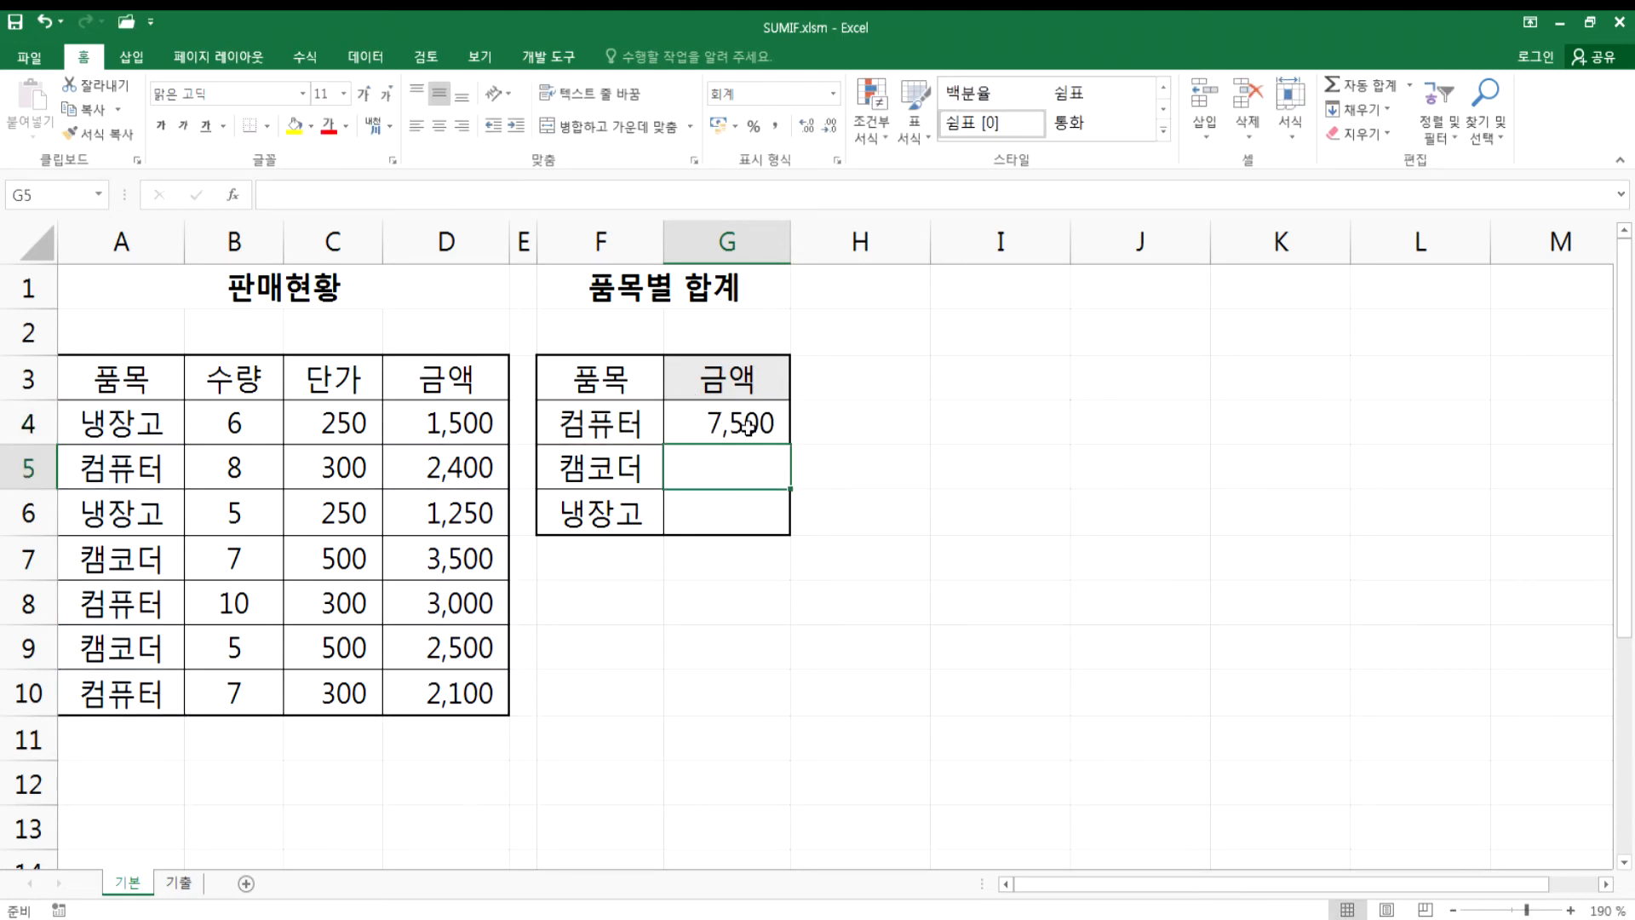
# - Review G4's formula and check it against the 컴퓨터 amounts in D5, D8 and D10
pyautogui.click(746, 422)
pyautogui.press('F2')
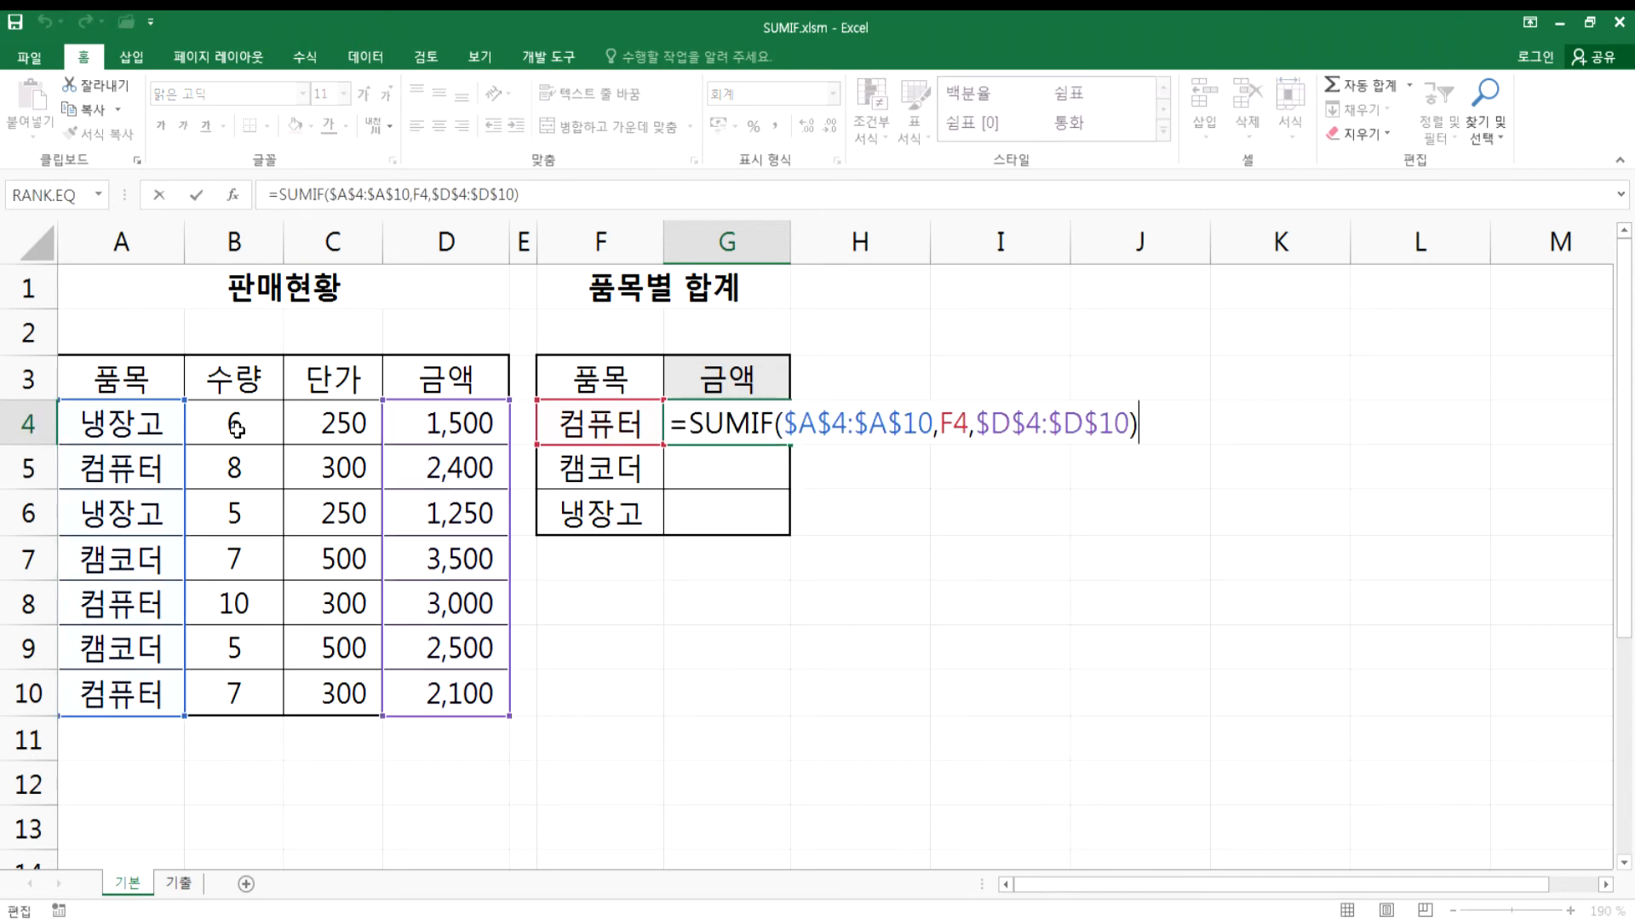
pyautogui.press('Escape')
pyautogui.click(440, 423)
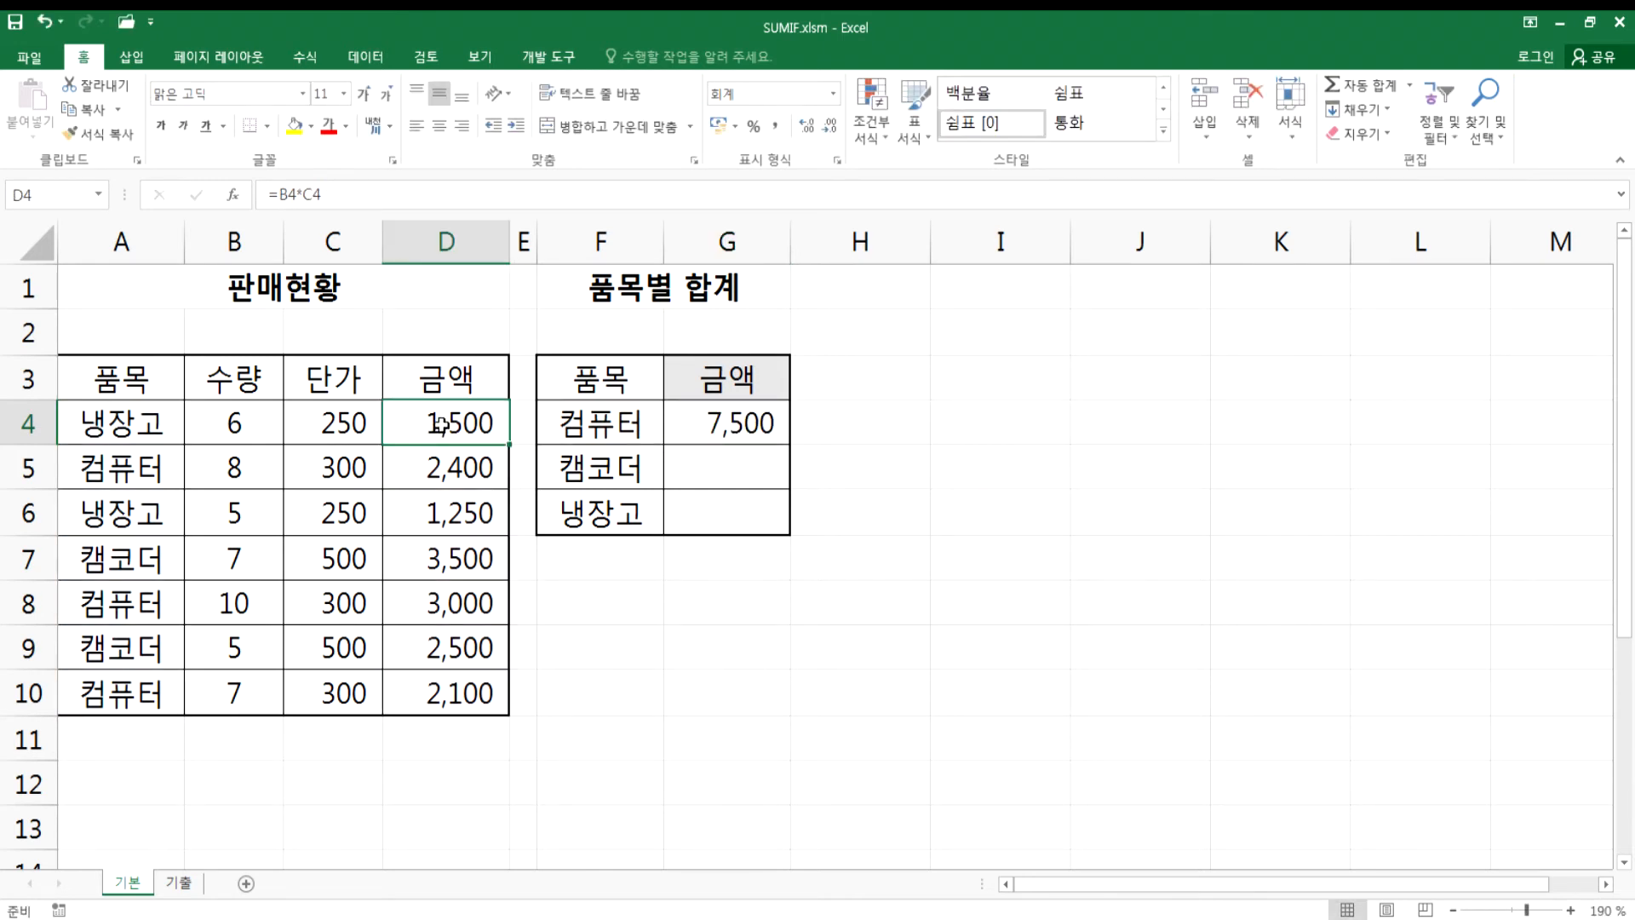
pyautogui.click(415, 466)
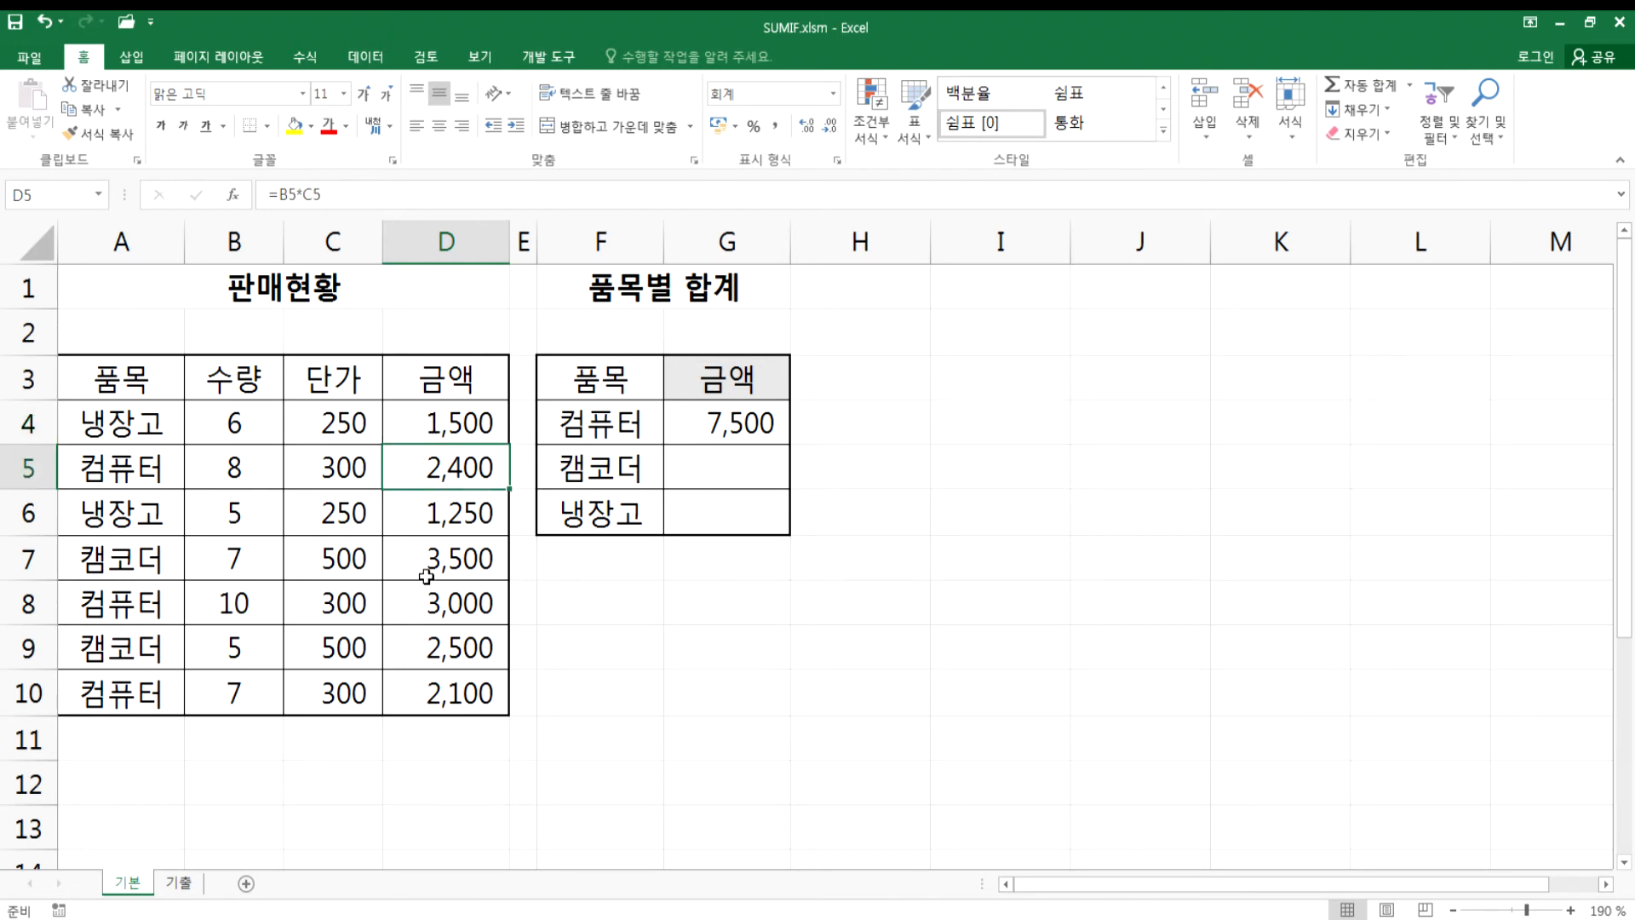
pyautogui.keyDown('ctrl'); pyautogui.click(427, 620); pyautogui.keyUp('ctrl')
pyautogui.keyDown('ctrl'); pyautogui.click(436, 694); pyautogui.keyUp('ctrl')
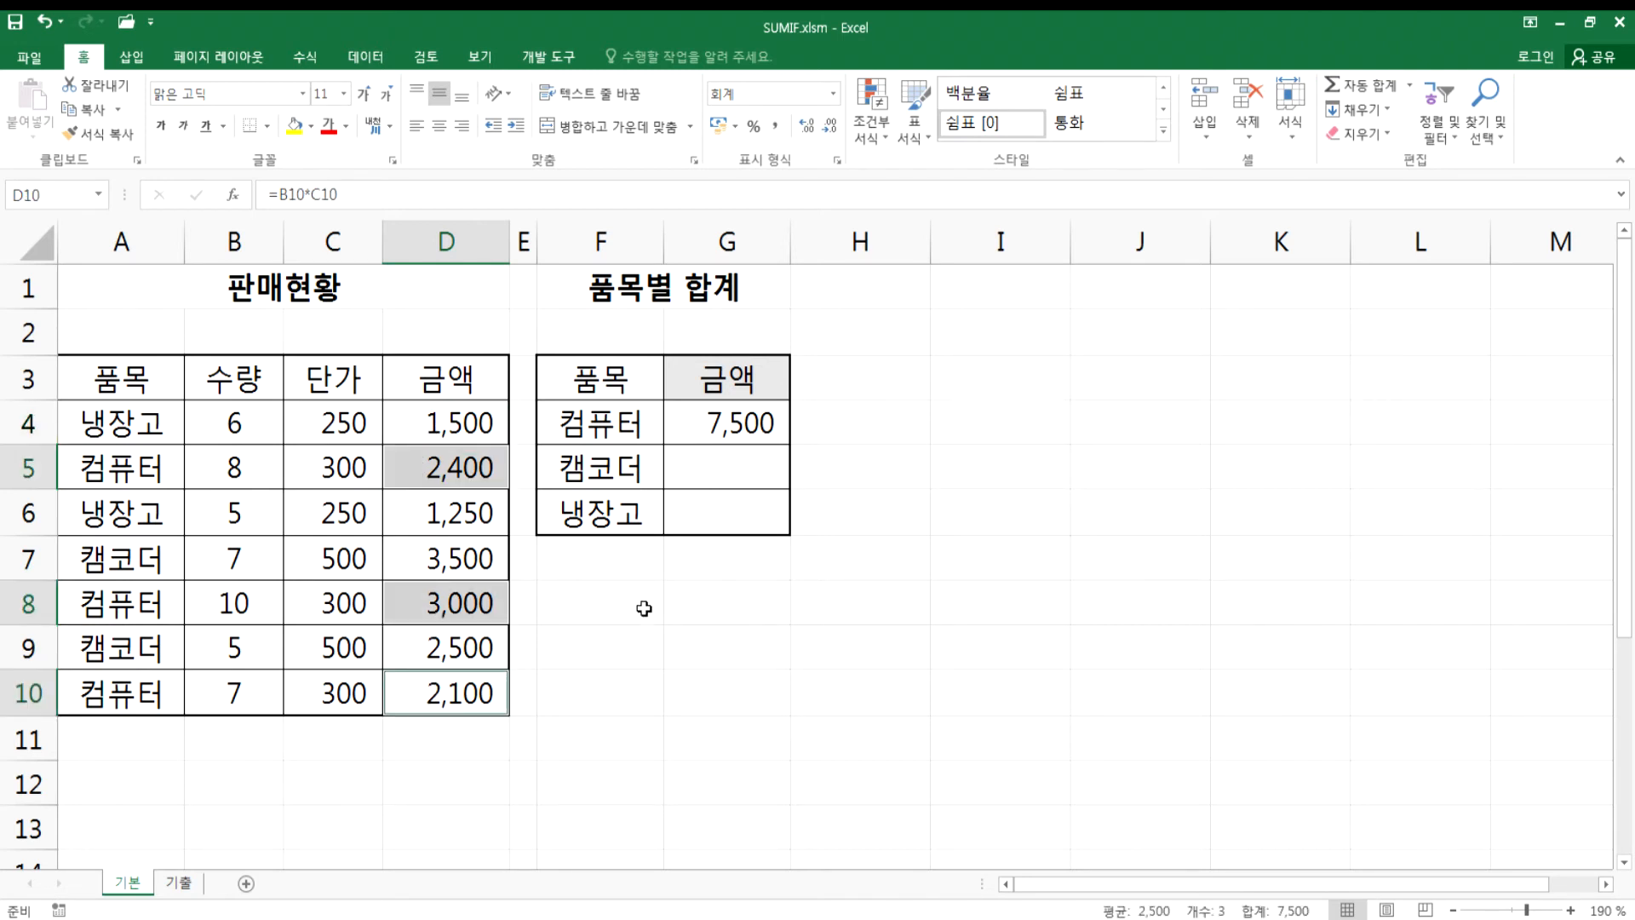
# - Fill G4's SUMIF down to G6 without formatting (6,000 and 2,750), then go to File > Open
pyautogui.click(730, 418)
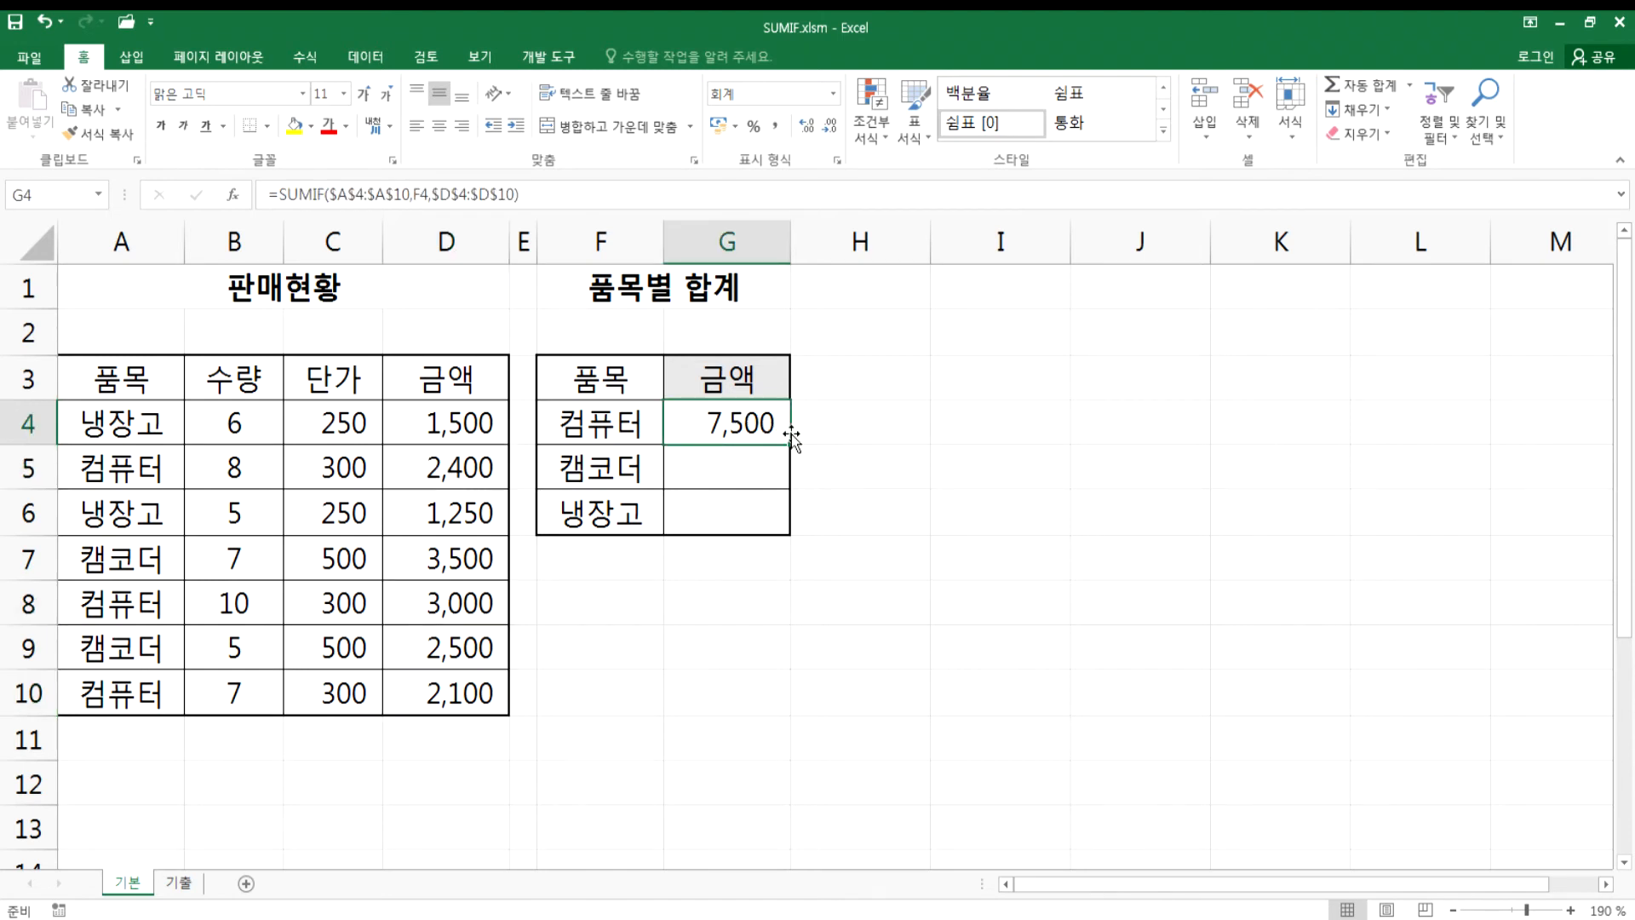
pyautogui.moveTo(791, 443)
pyautogui.mouseDown()
pyautogui.moveTo(781, 514)
pyautogui.moveTo(788, 455)
pyautogui.mouseUp()
pyautogui.click(728, 588)
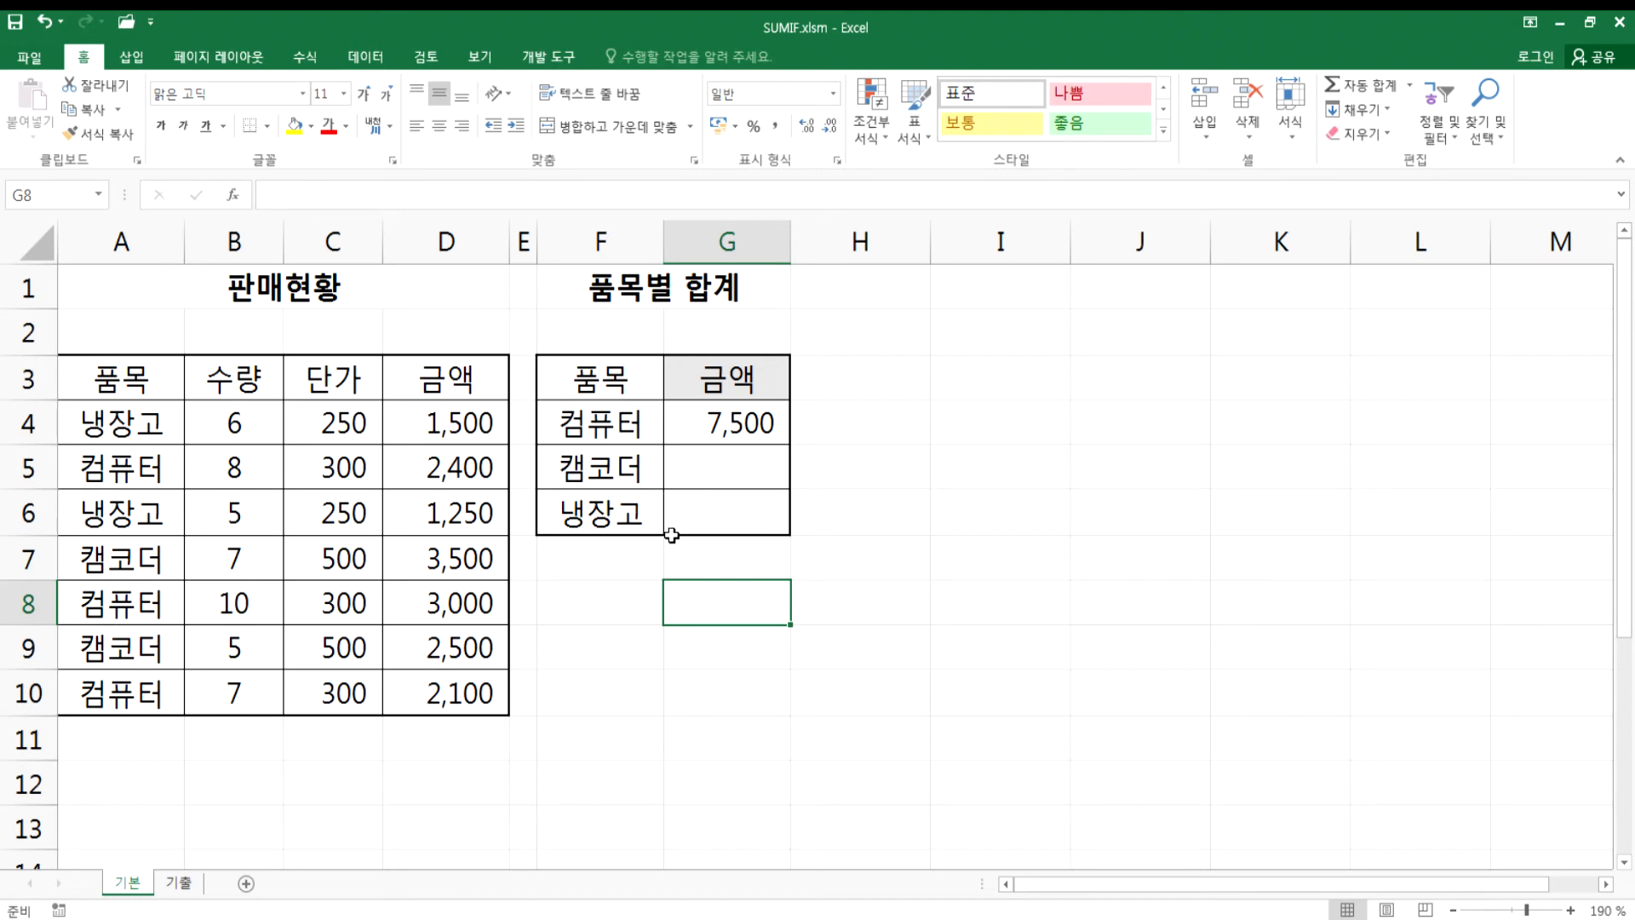
pyautogui.click(719, 424)
pyautogui.moveTo(790, 444); pyautogui.dragTo(790, 531)
pyautogui.click(759, 650)
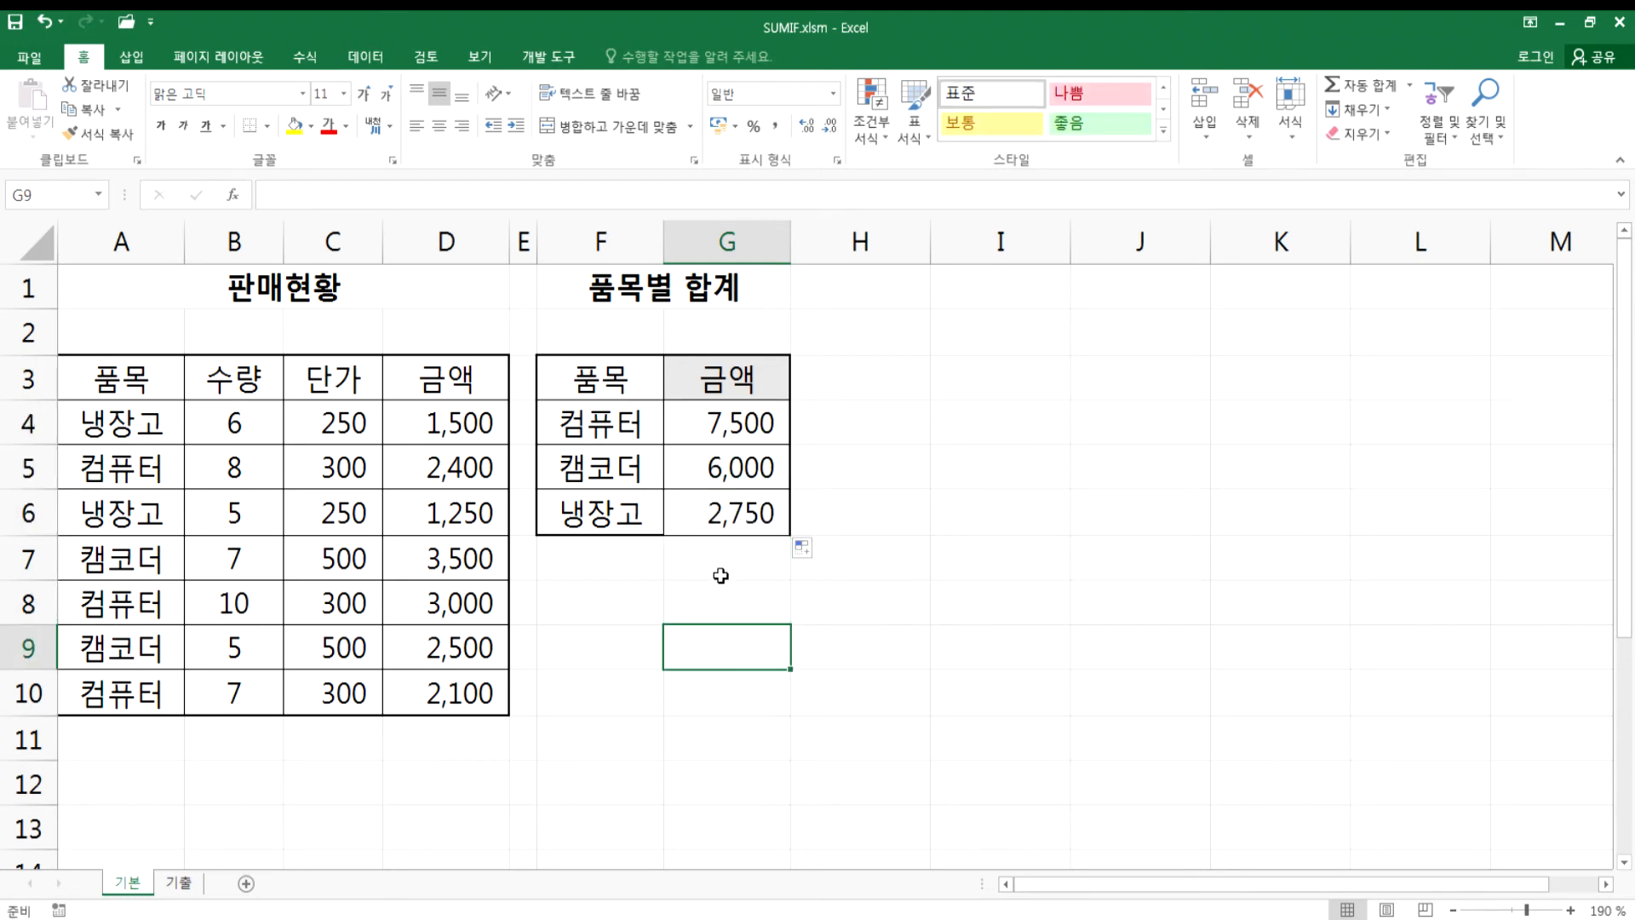
pyautogui.click(802, 548)
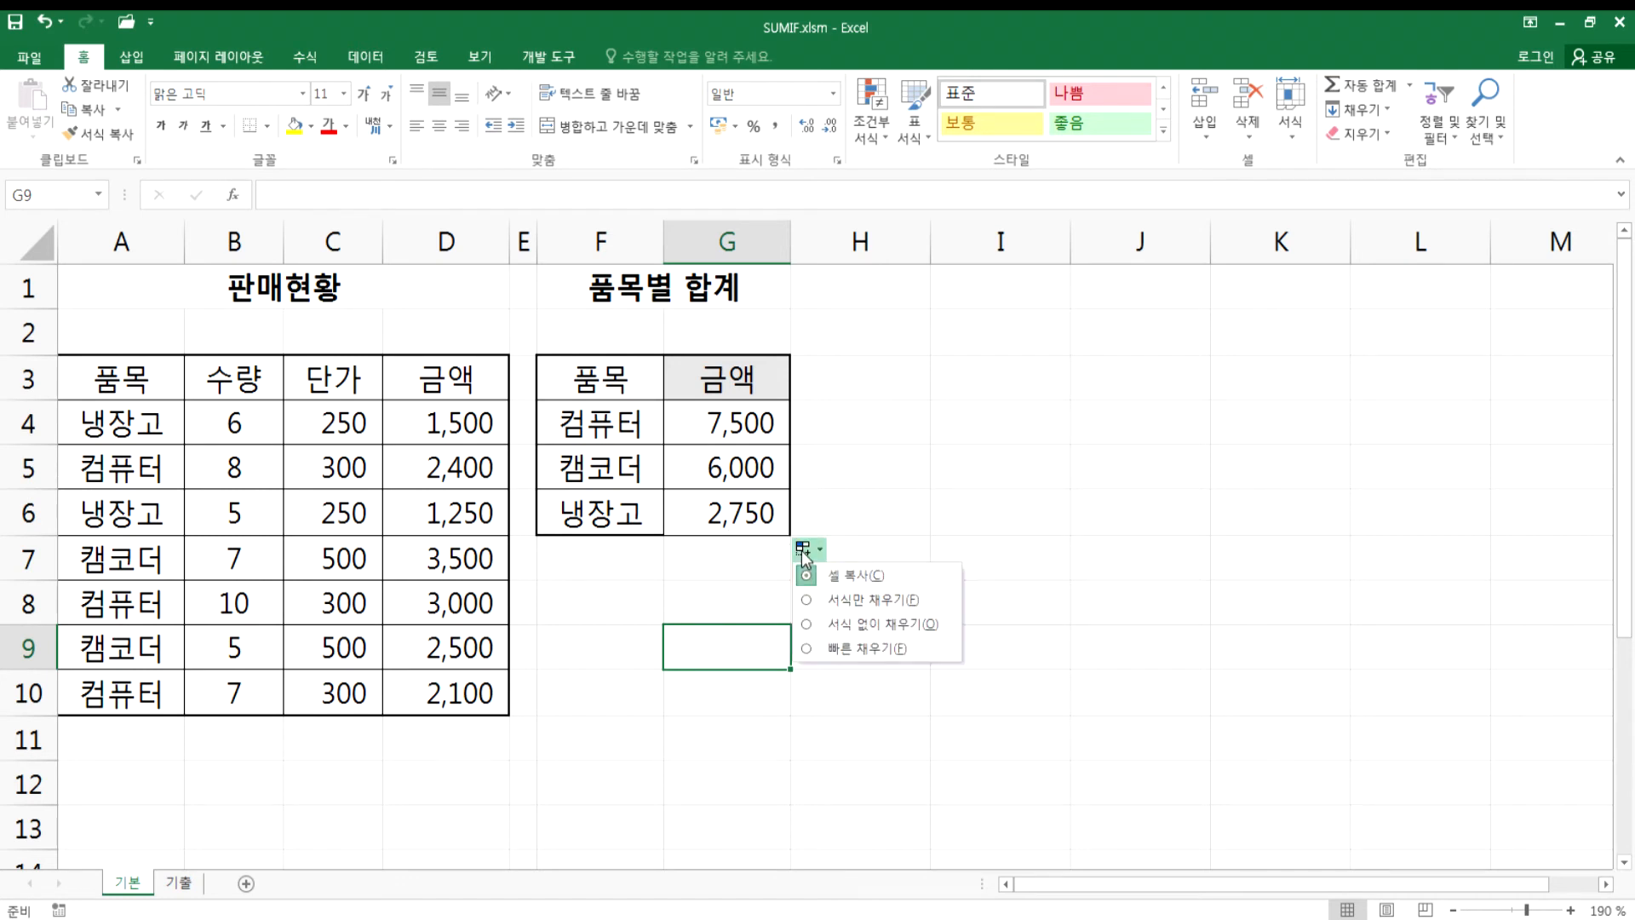
pyautogui.click(838, 628)
pyautogui.click(688, 646)
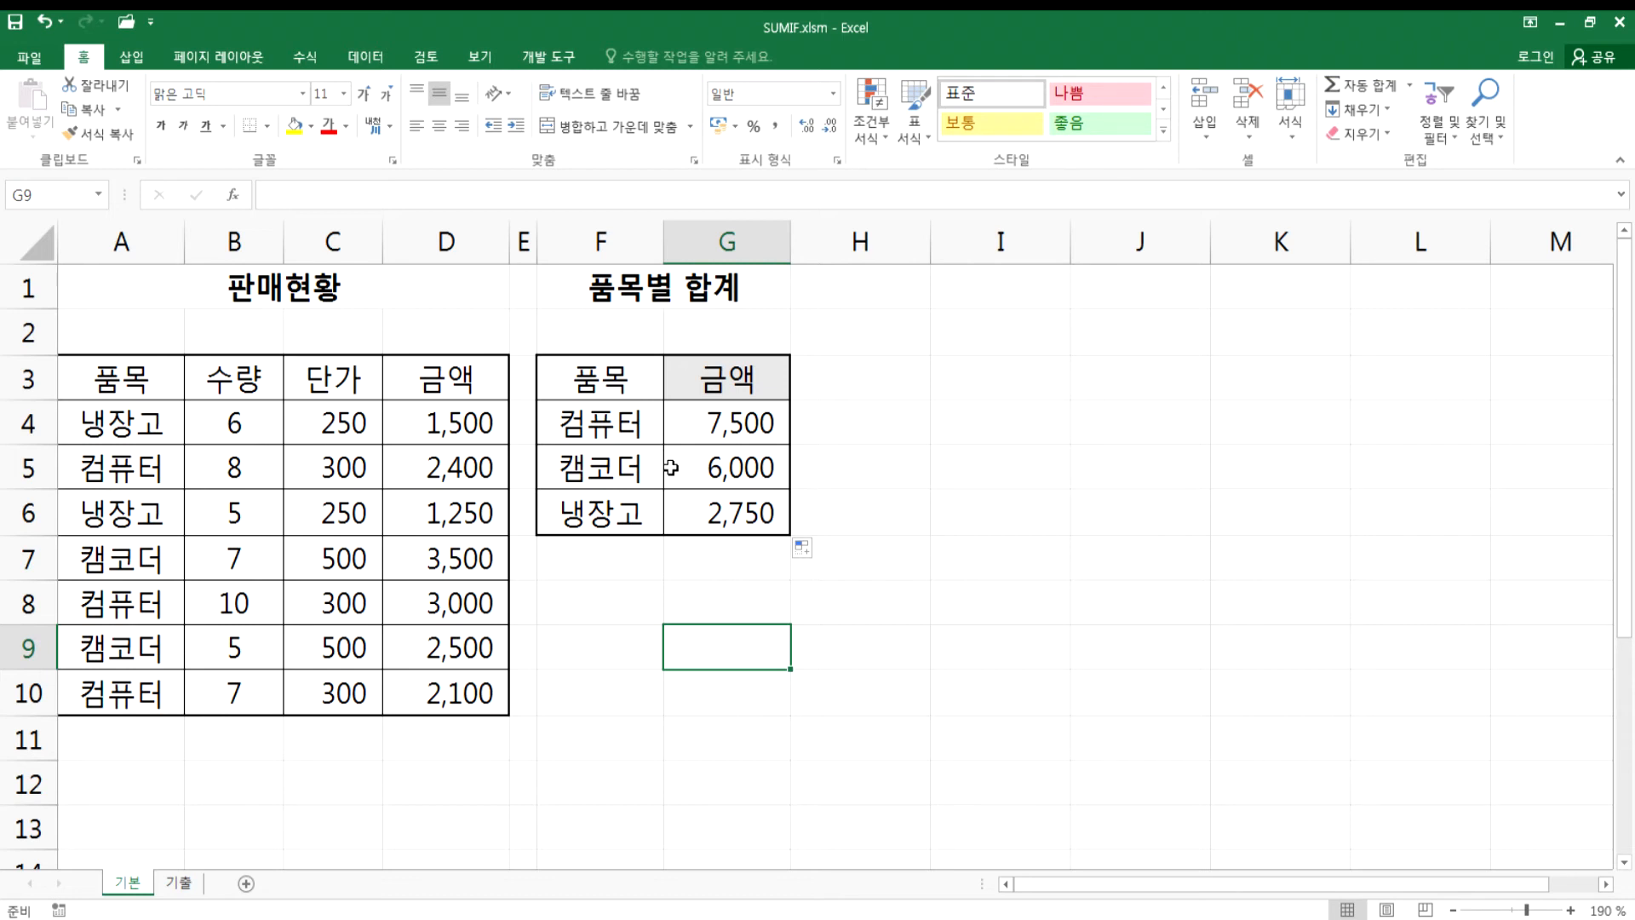
pyautogui.click(29, 56)
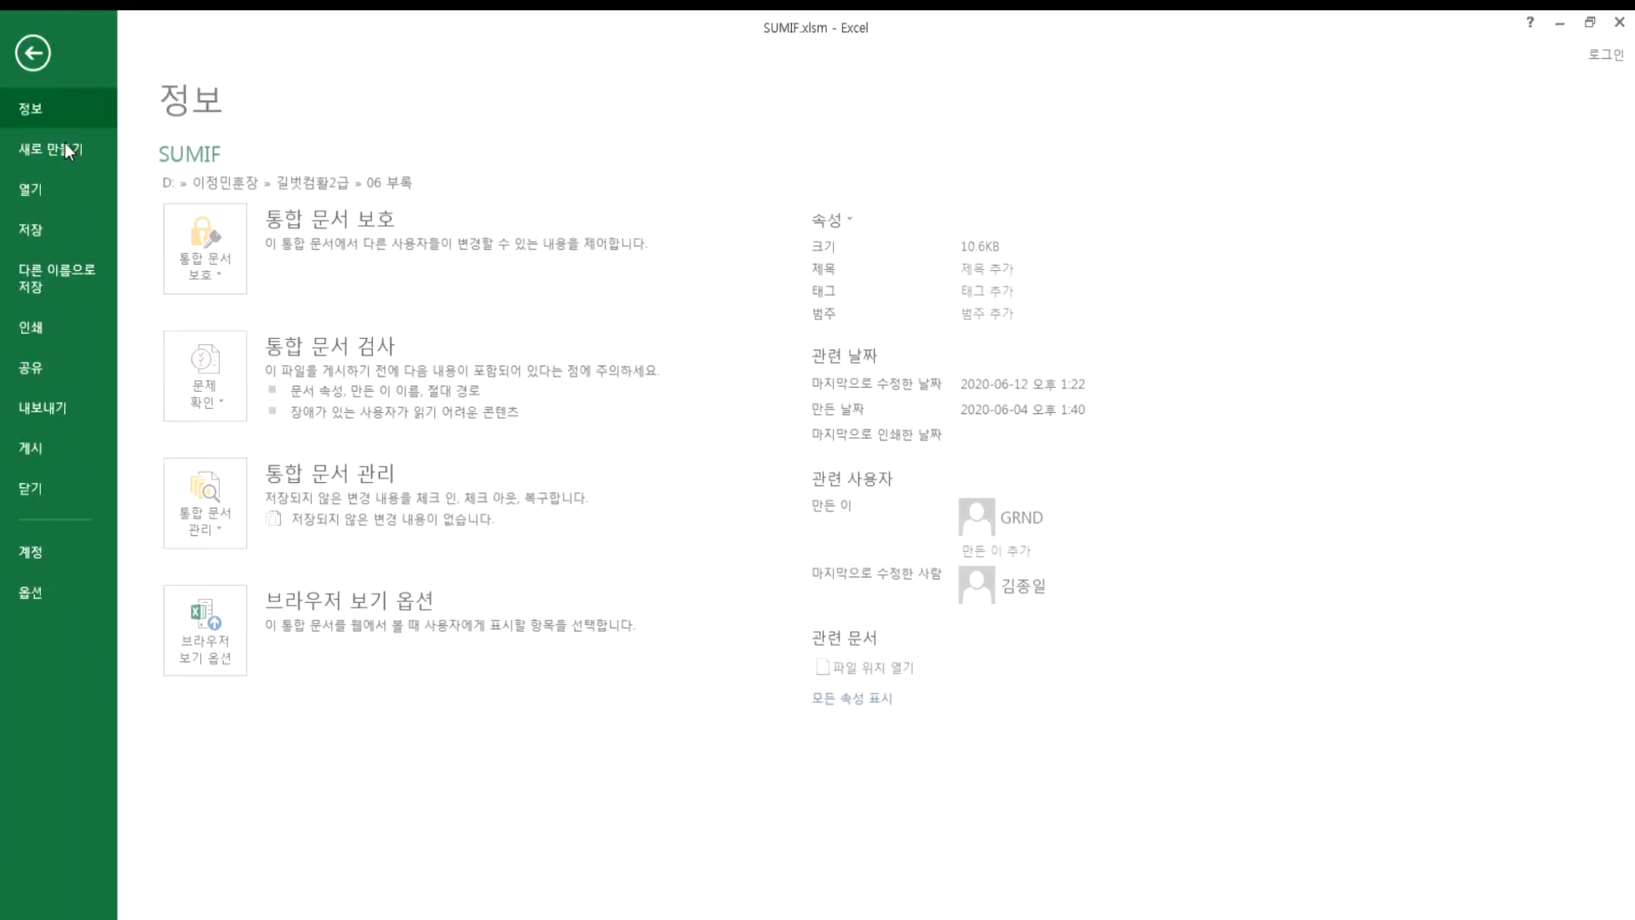
pyautogui.click(70, 196)
# - Open SUMIFS.xlsm from the 06 부록 folder and return to the SUMIF.xlsm sheet's F1:G6 table
pyautogui.click(407, 396)
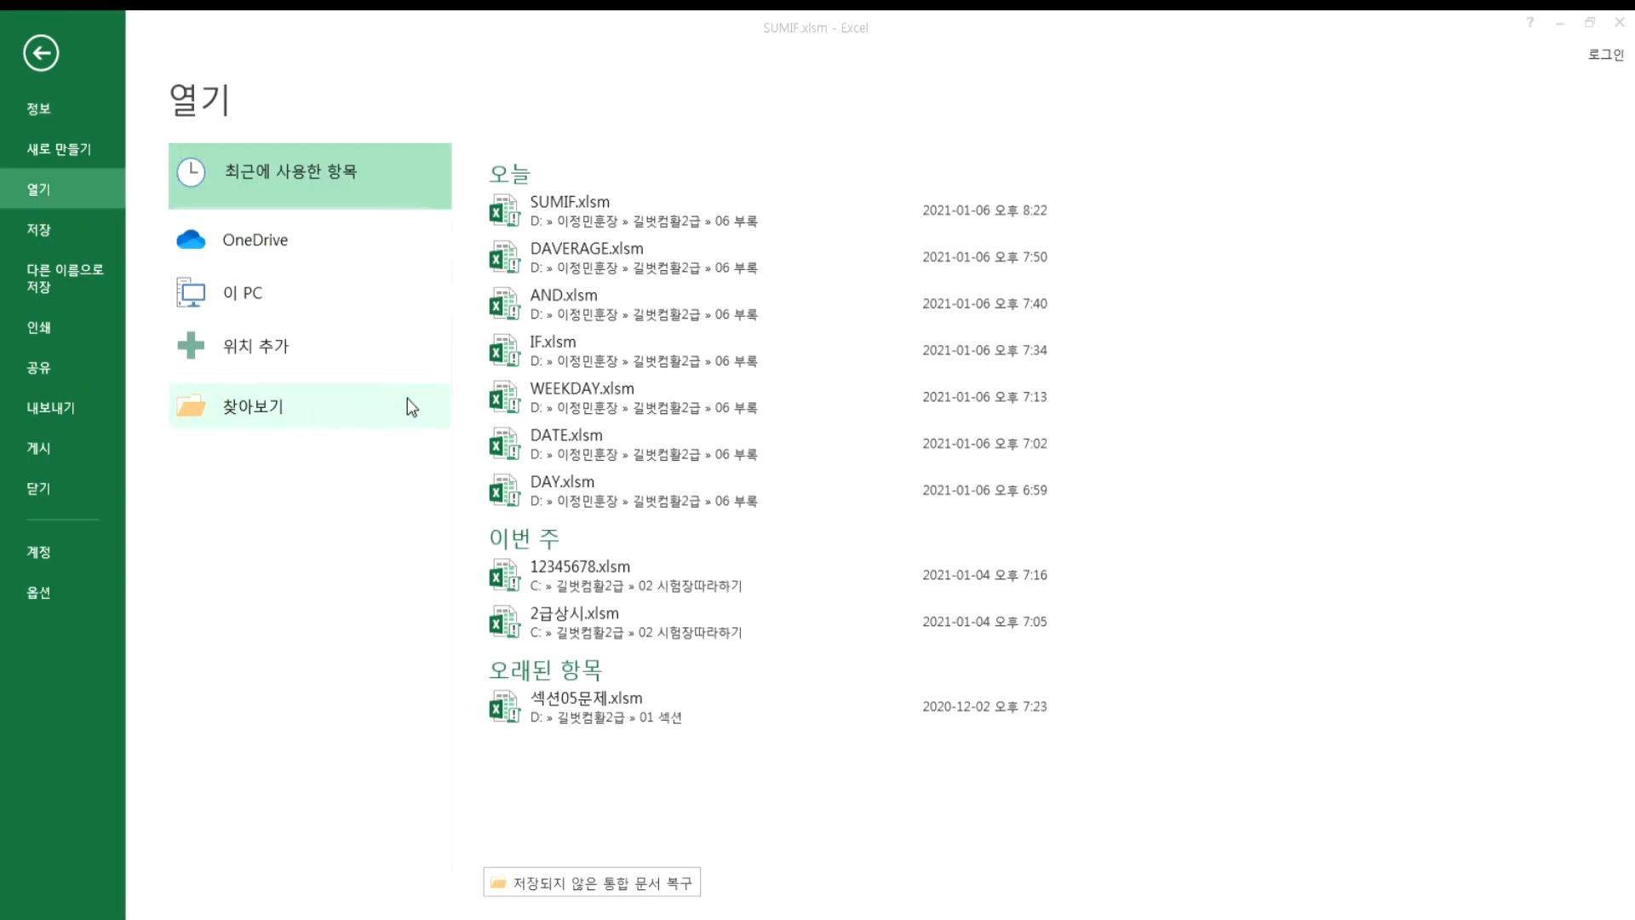
pyautogui.click(317, 339)
pyautogui.scroll(-7, 331, 344)
pyautogui.press('s')
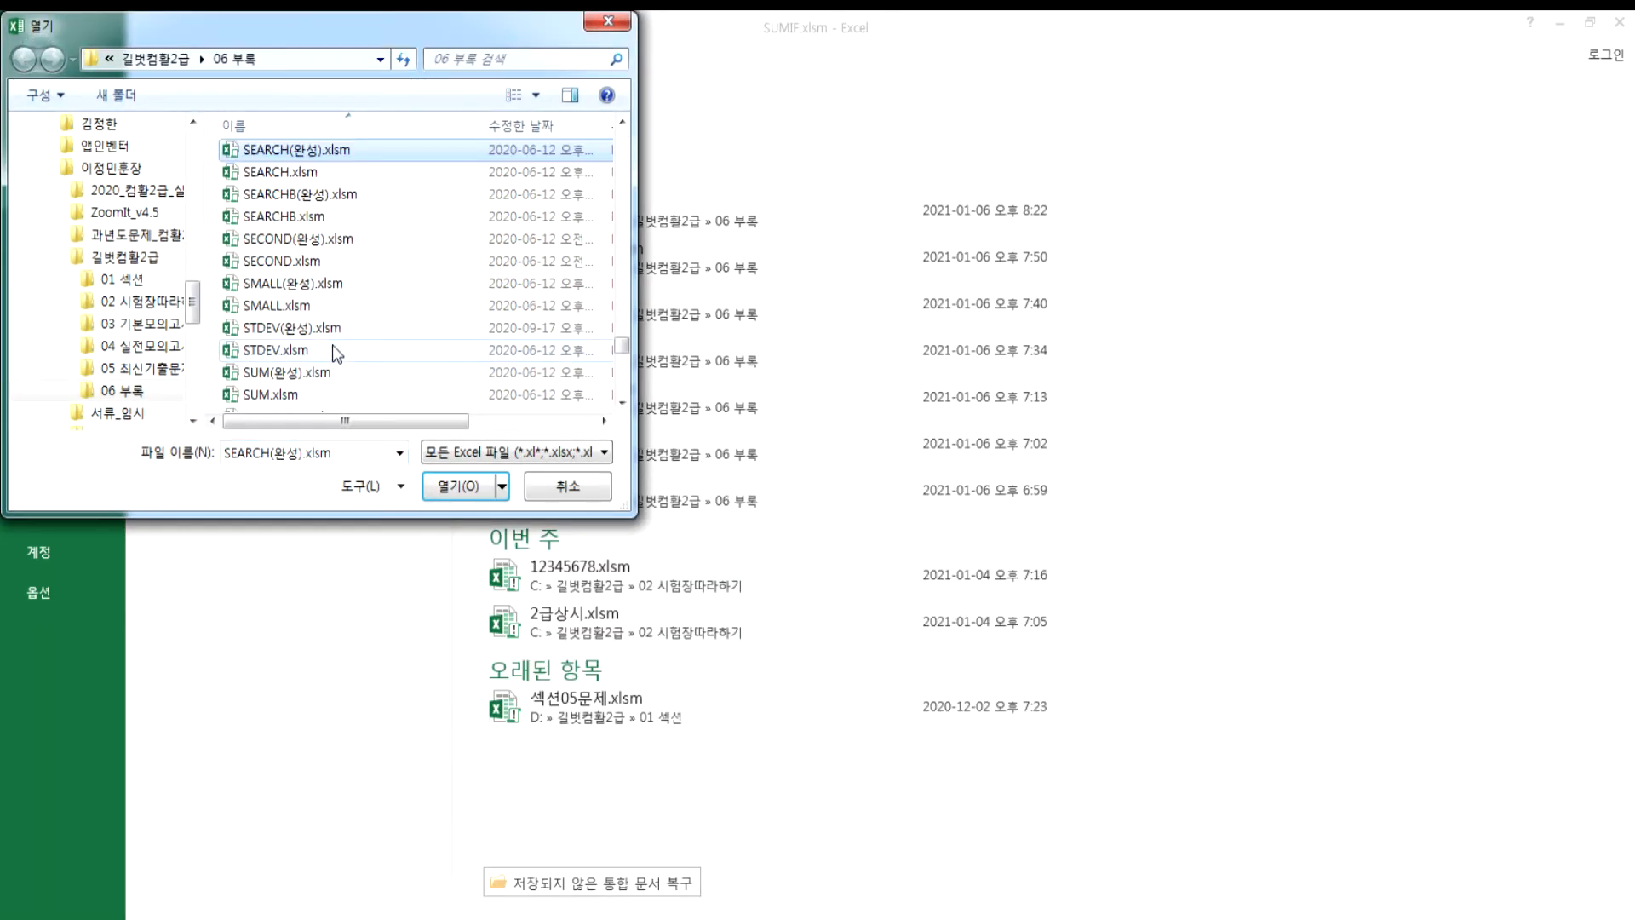
pyautogui.scroll(-2, 279, 372)
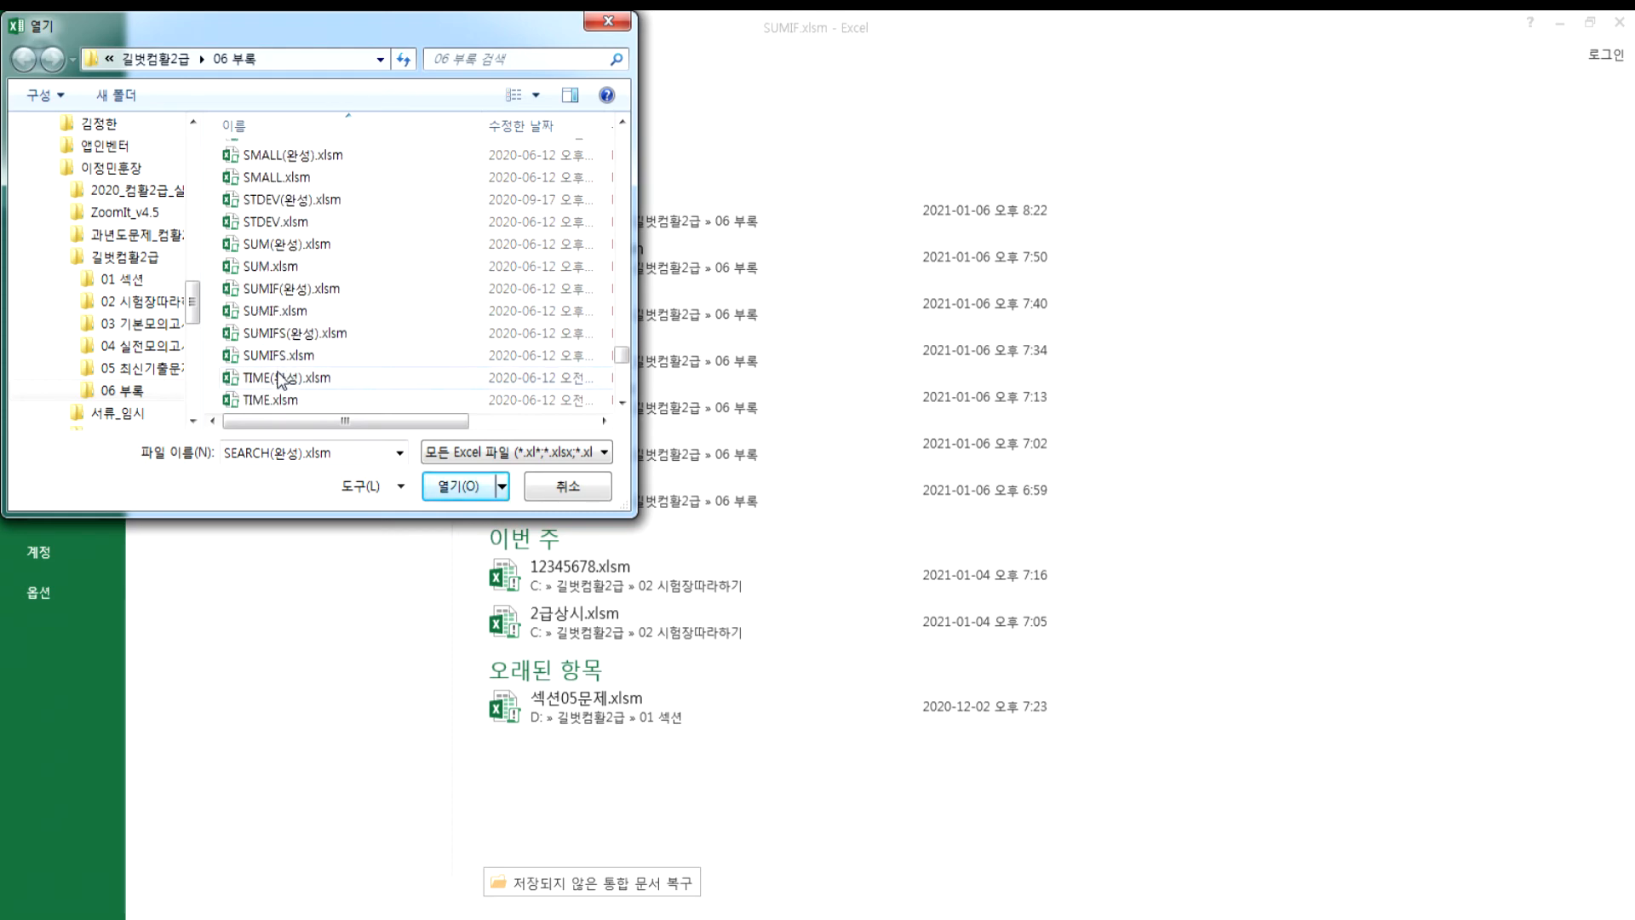
pyautogui.doubleClick(278, 355)
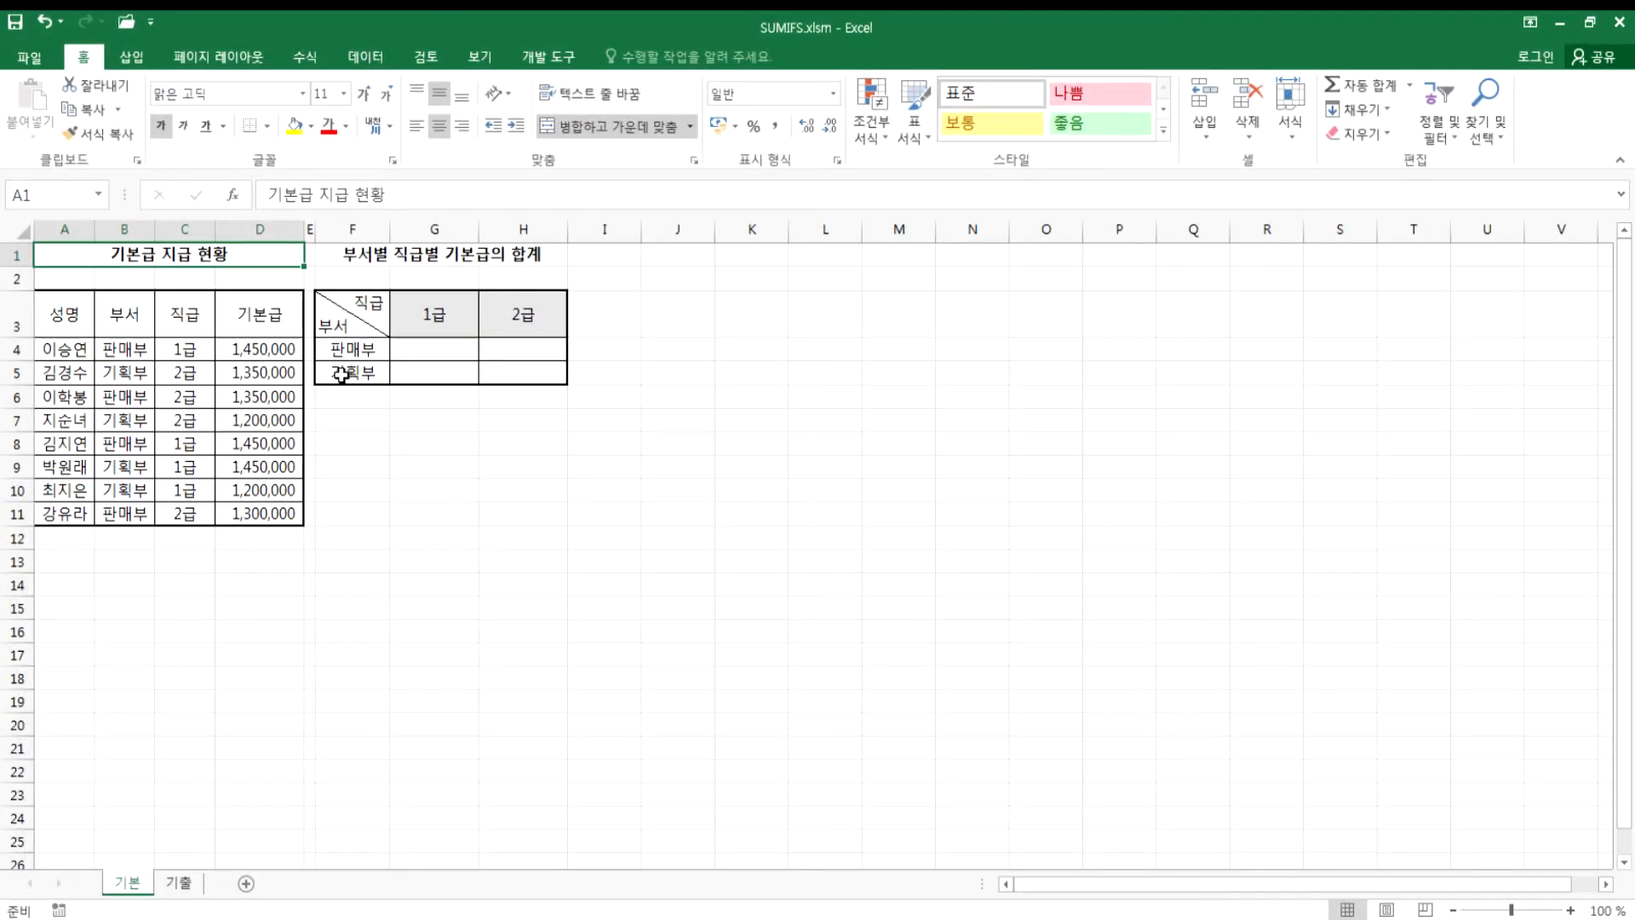
pyautogui.scroll(4, 159, 322)
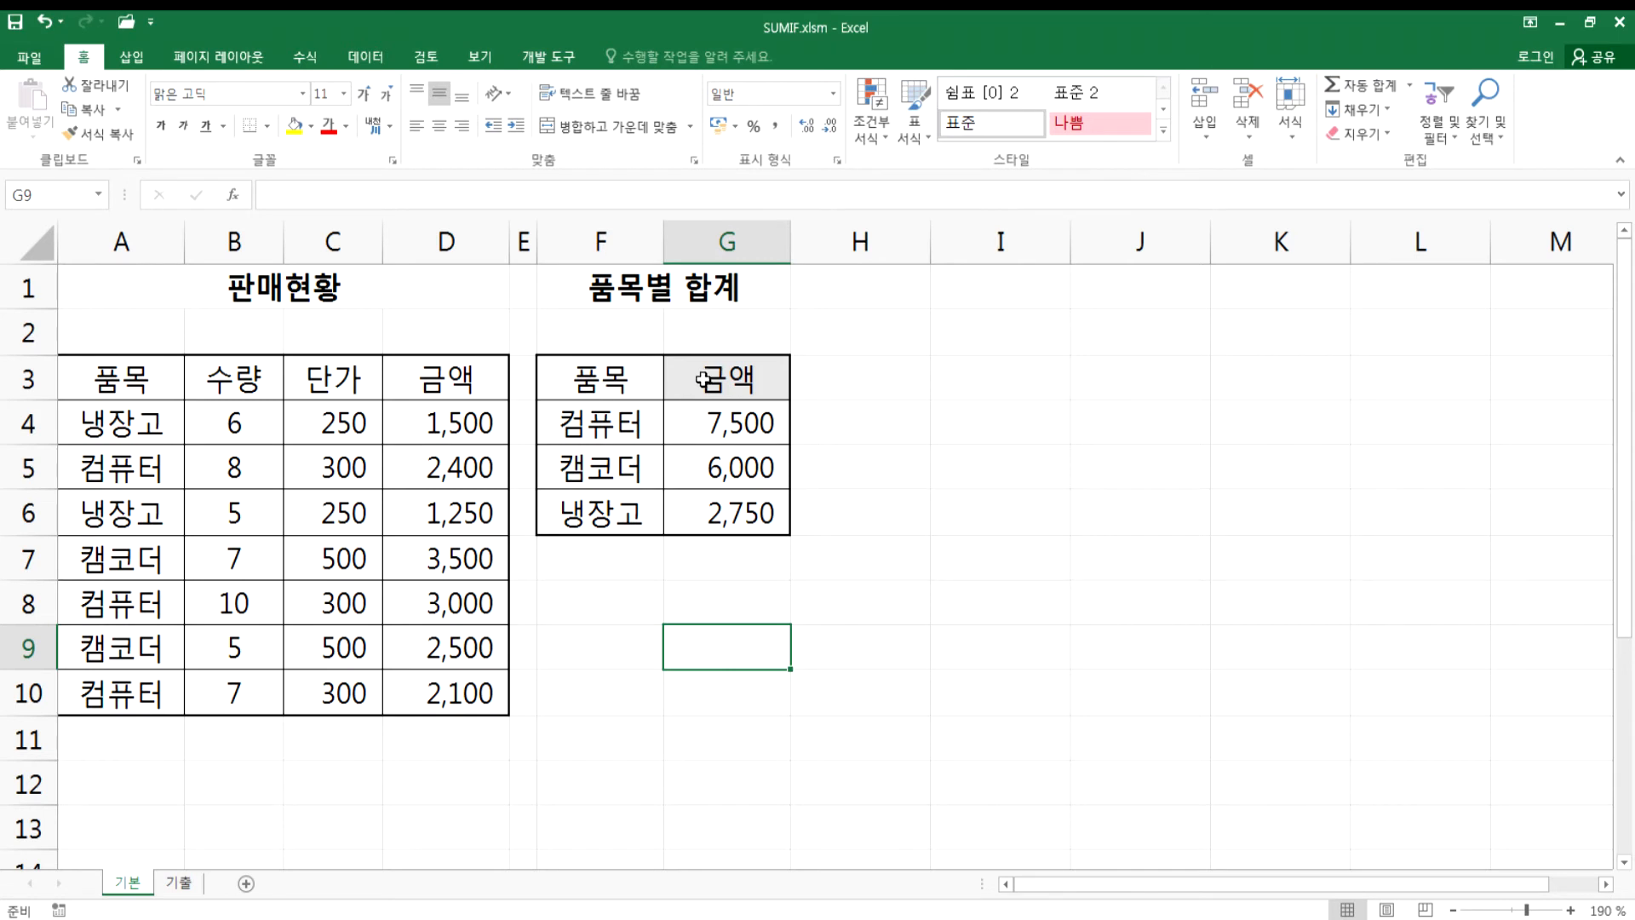
pyautogui.moveTo(564, 292); pyautogui.dragTo(642, 522)
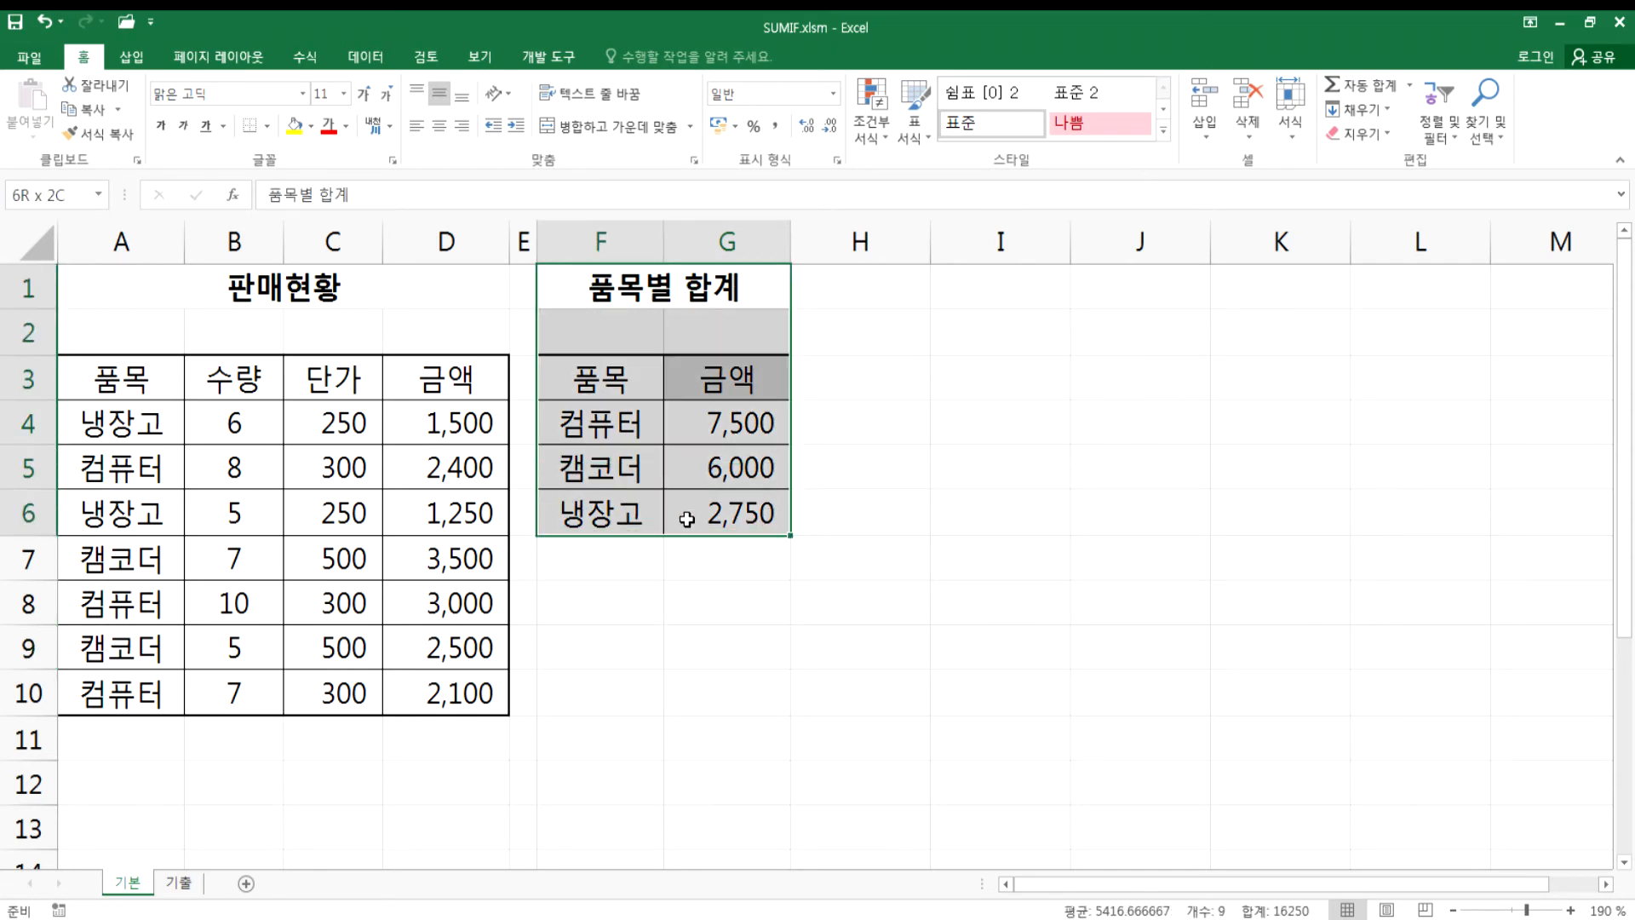
# - Copy the F1:G6 totals table to I1 and narrow column H between them
pyautogui.hotkey('ctrl', 'c')
pyautogui.click(965, 279)
pyautogui.press('Return')
pyautogui.moveTo(930, 241); pyautogui.dragTo(852, 241)
# - Retitle the copied table's I1 heading from 합계 to 품목별 평균
pyautogui.doubleClick(1005, 284)
pyautogui.moveTo(1013, 288); pyautogui.dragTo(1073, 287)
pyautogui.write('VUDRBS')
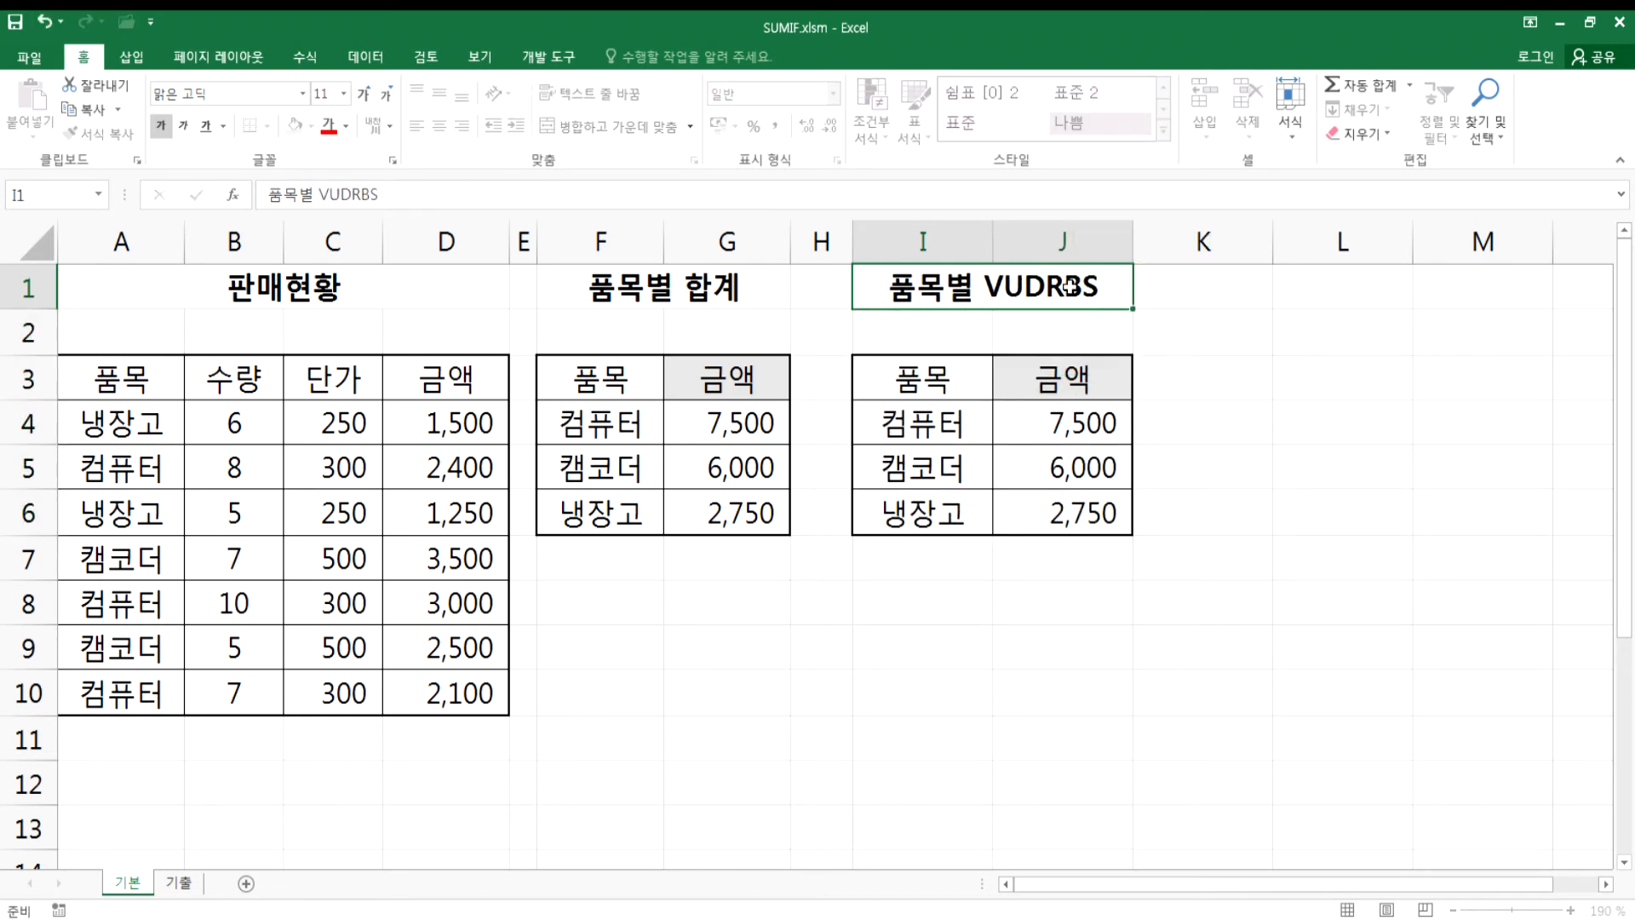
pyautogui.press('Return')
pyautogui.click(1069, 287)
pyautogui.doubleClick(1068, 287)
pyautogui.press('BackSpace')
pyautogui.press('BackSpace')
pyautogui.press('BackSpace')
pyautogui.press('BackSpace')
pyautogui.press('BackSpace')
pyautogui.press('BackSpace')
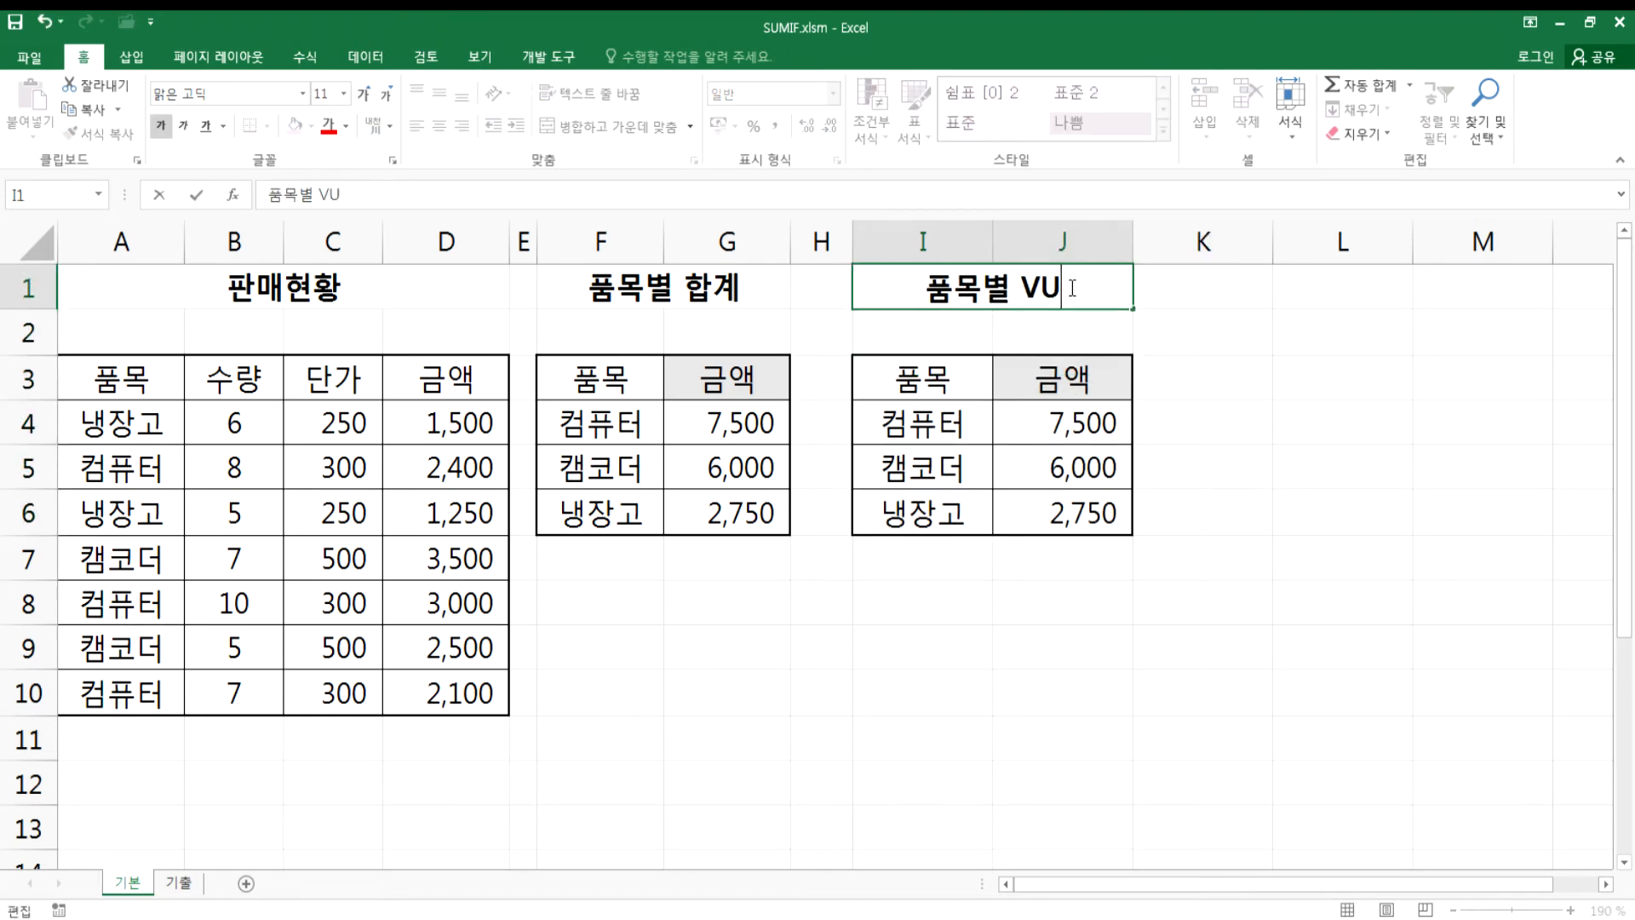
pyautogui.write('평균')
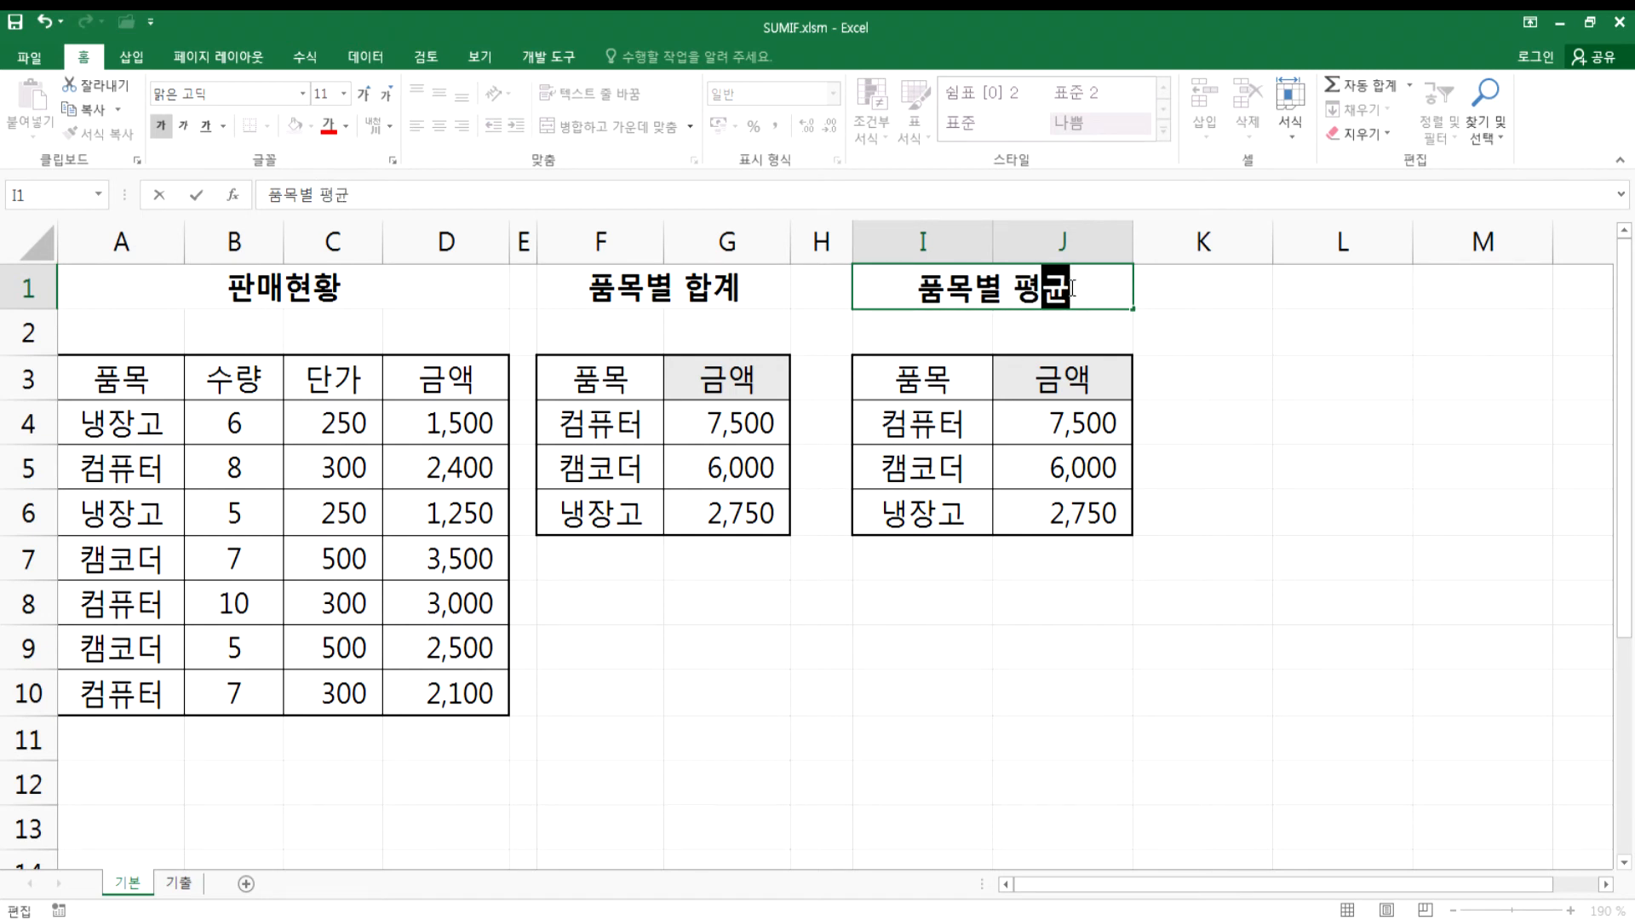
pyautogui.press('Return')
pyautogui.press('Return')
pyautogui.press('Return')
pyautogui.press('Right')
pyautogui.press('F2')
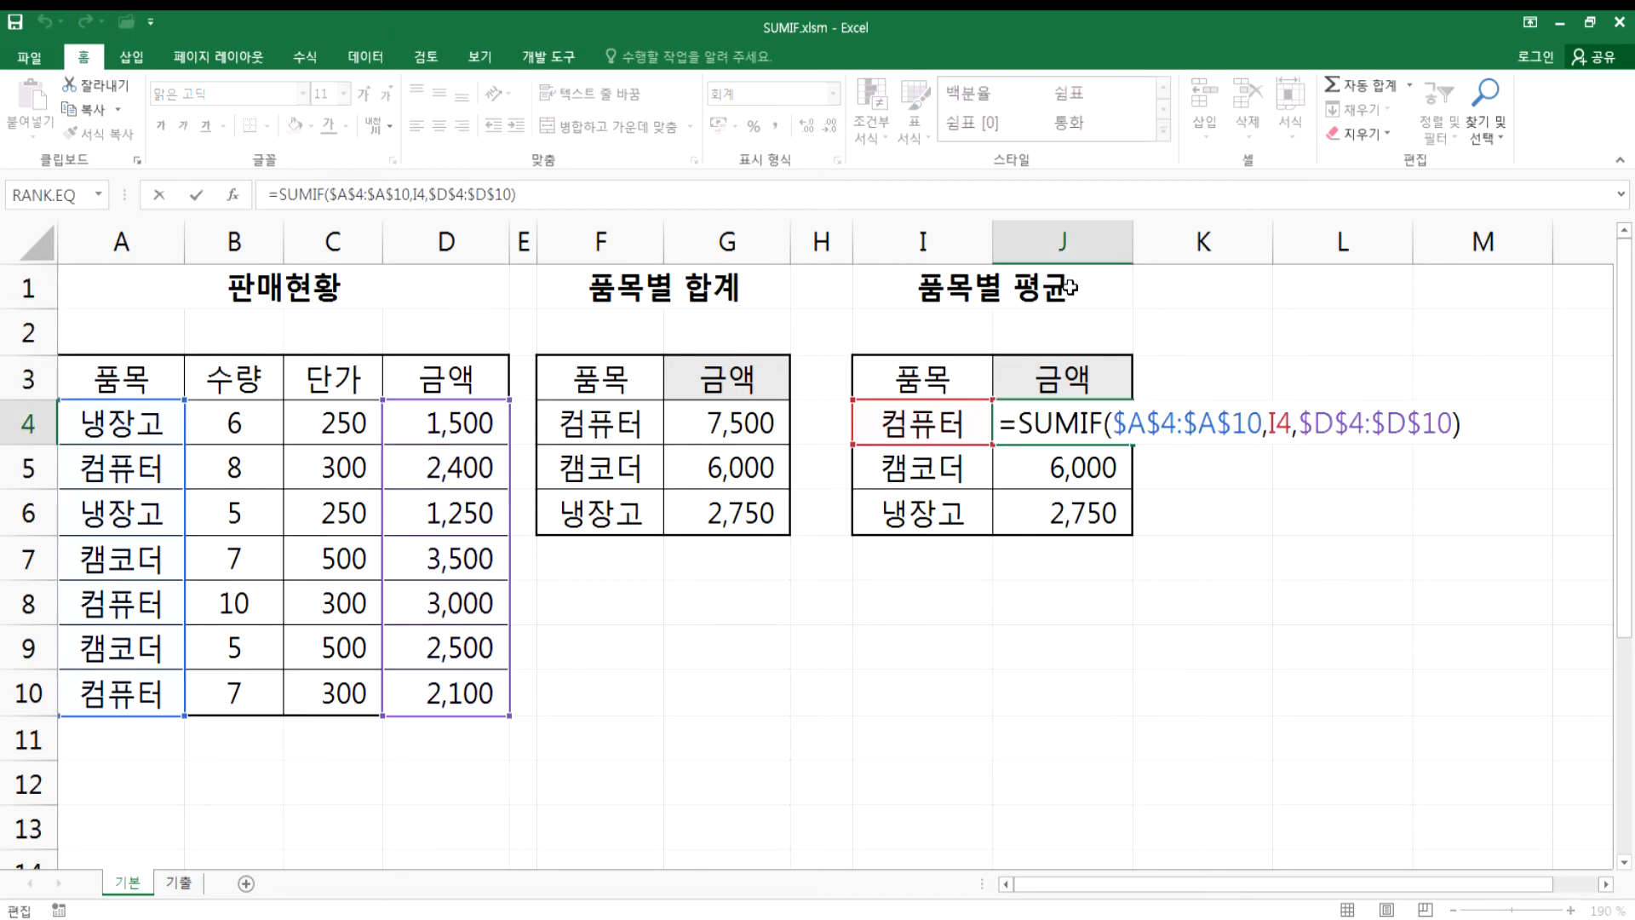
# - Change J4's SUMIF to AVERAGEIF and apply it to J4:J6 with Ctrl+Enter
pyautogui.moveTo(1022, 422); pyautogui.dragTo(1080, 422)
pyautogui.write('AVERAGE')
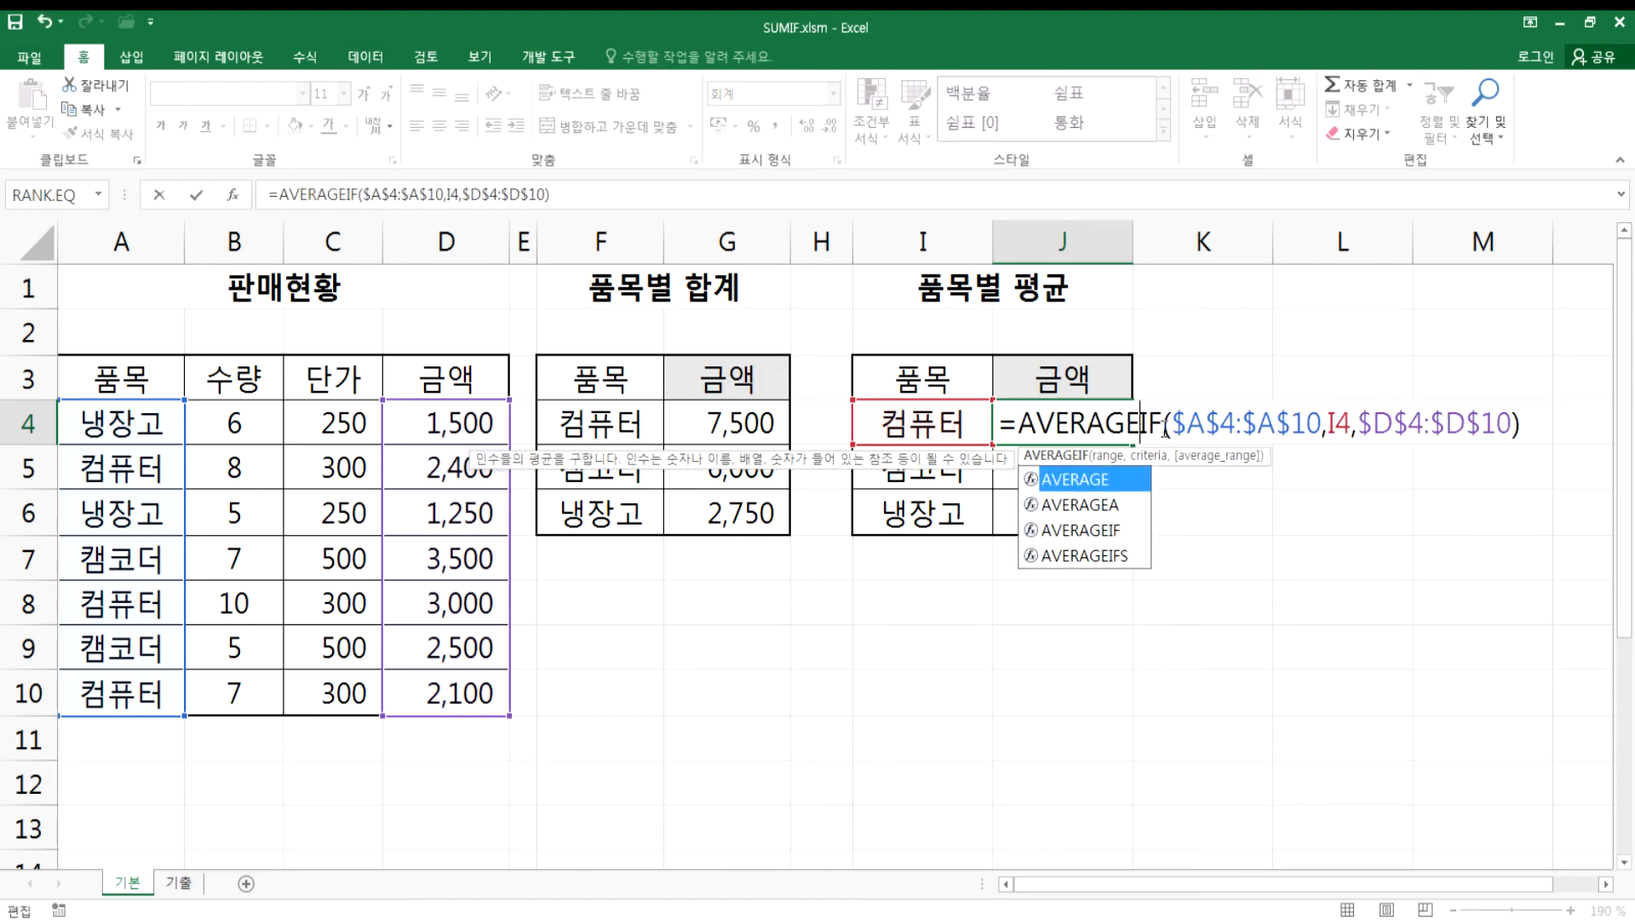
pyautogui.press('Return')
pyautogui.press('F2')
pyautogui.press('Escape')
pyautogui.press('Up')
pyautogui.hotkey('ctrl', 'Return')
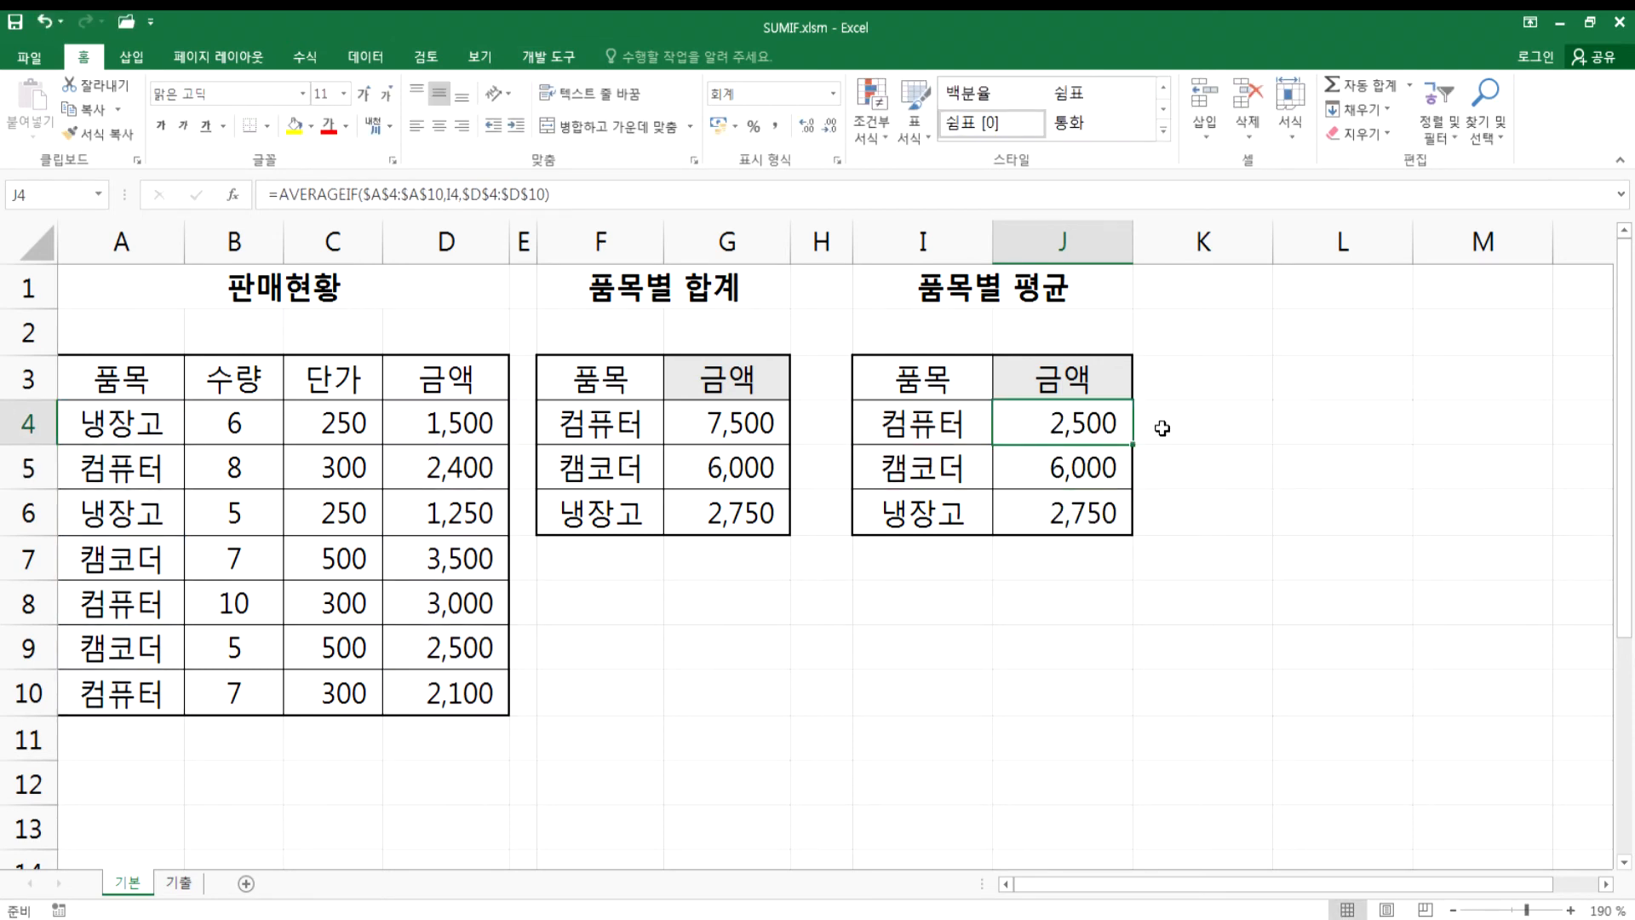
pyautogui.hotkey('shift', 'Down')
pyautogui.hotkey('shift', 'Down')
pyautogui.press('F2')
pyautogui.hotkey('ctrl', 'Return')
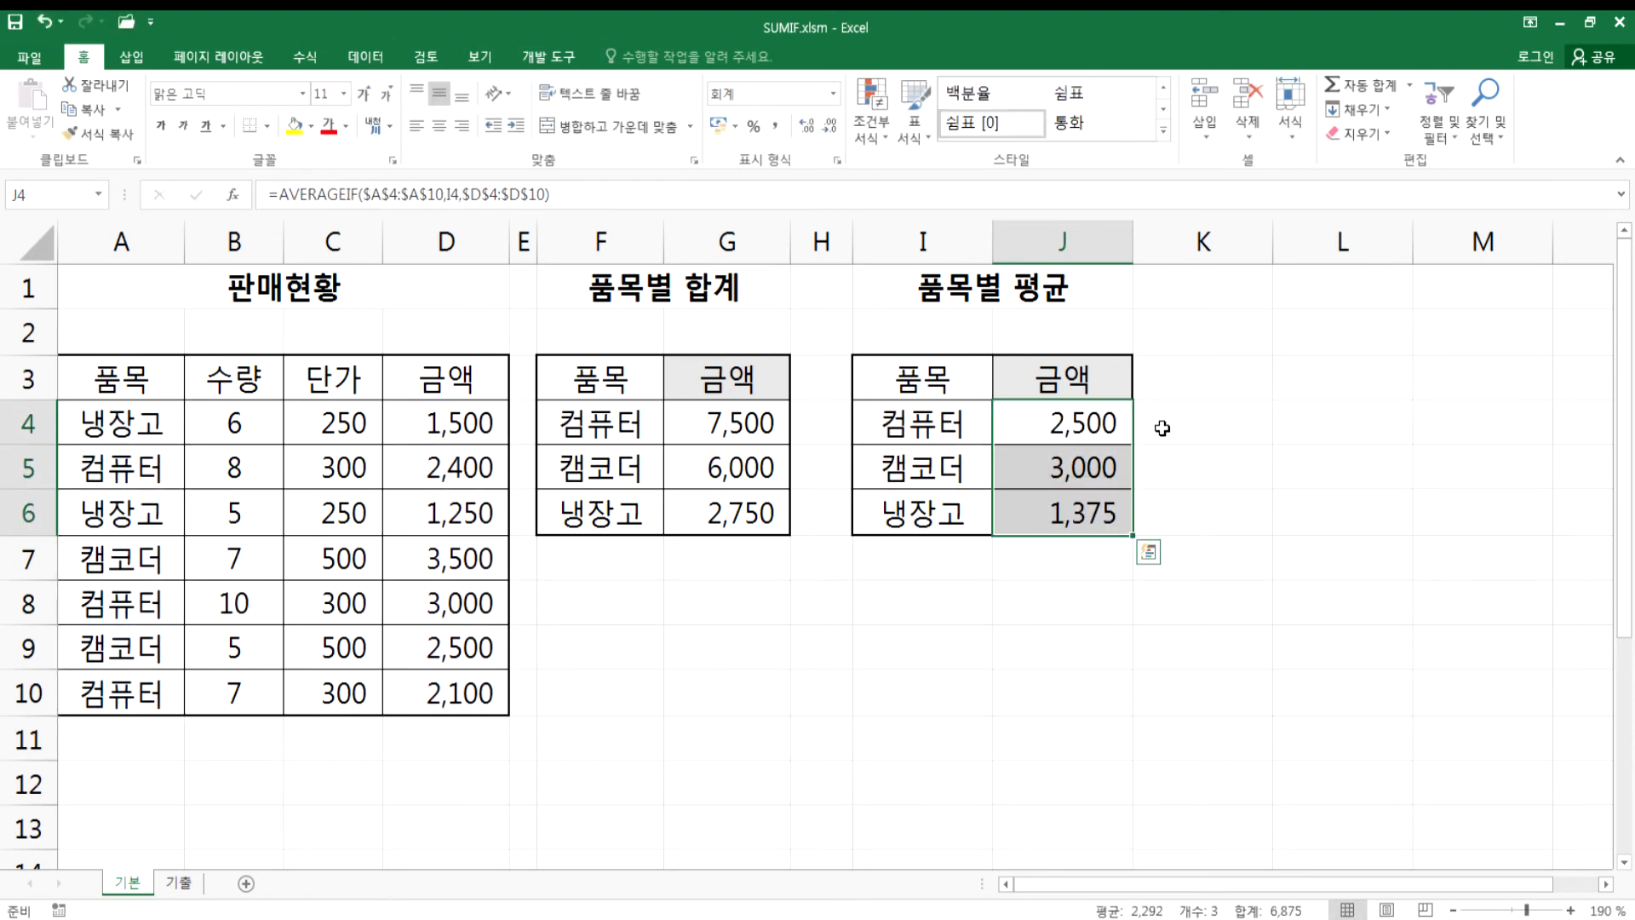
# - Check the averages 2,500, 3,000 and 1,375, then select SUMIFS.xlsm's F1:H5 table
pyautogui.press('Up')
pyautogui.press('Down')
pyautogui.press('Down')
pyautogui.press('Down')
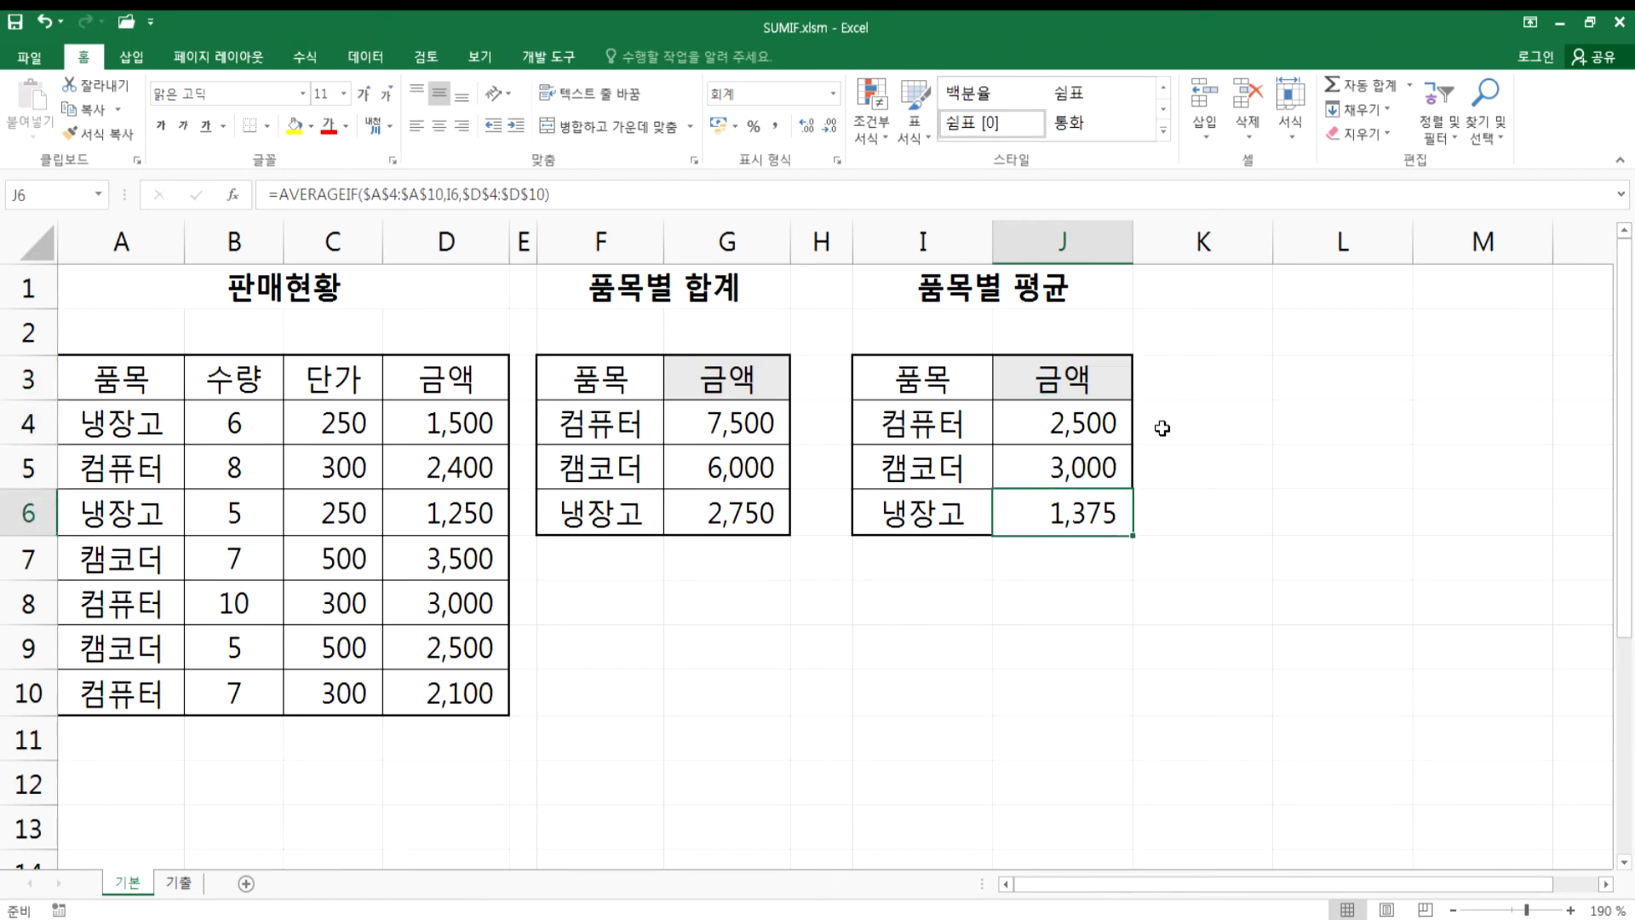
pyautogui.press('Up')
pyautogui.press('Up')
pyautogui.press('F2')
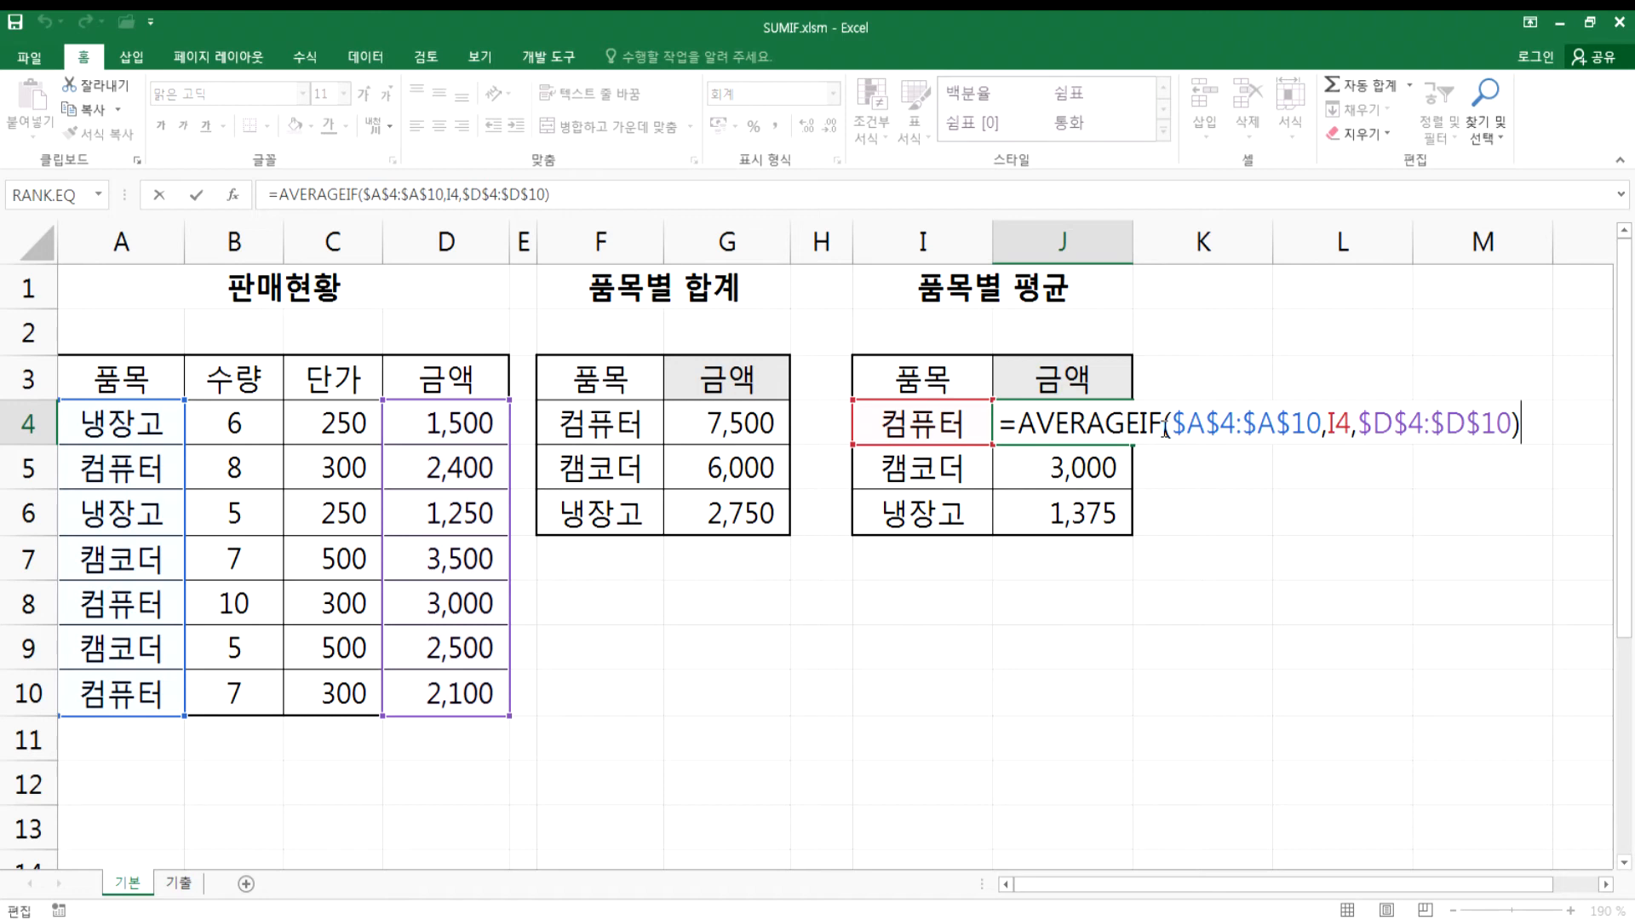
pyautogui.press('Escape')
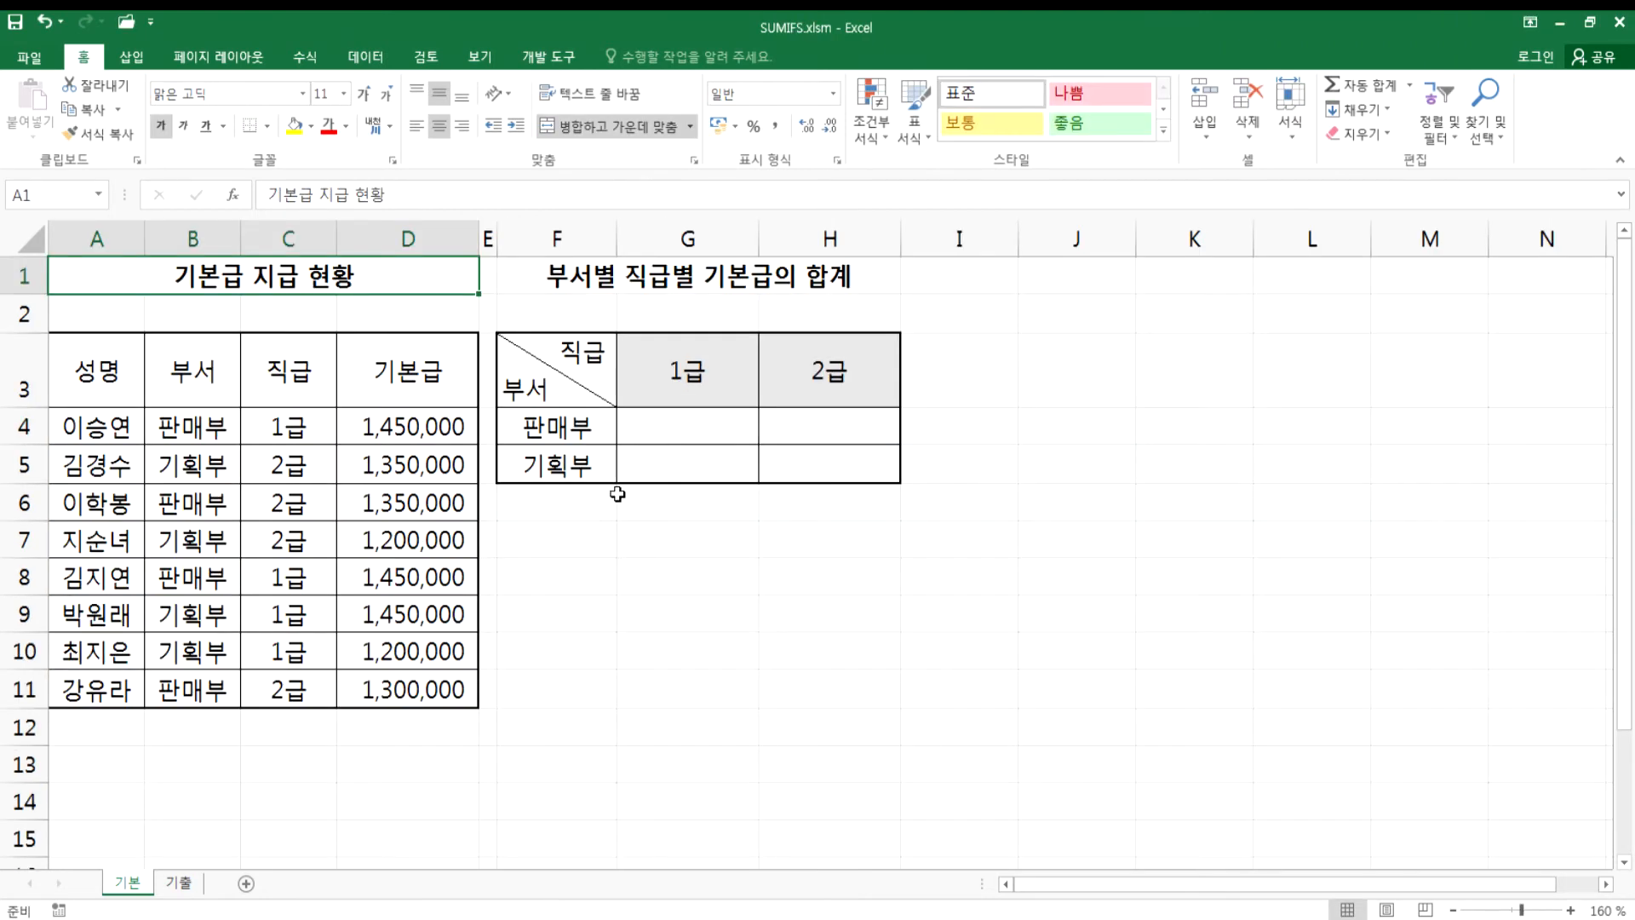
pyautogui.moveTo(541, 278); pyautogui.dragTo(805, 468)
# - Copy the F1:H5 table to J1, narrow column I, and retitle it 부서별 직급별 기본급의 평균
pyautogui.hotkey('ctrl', 'c')
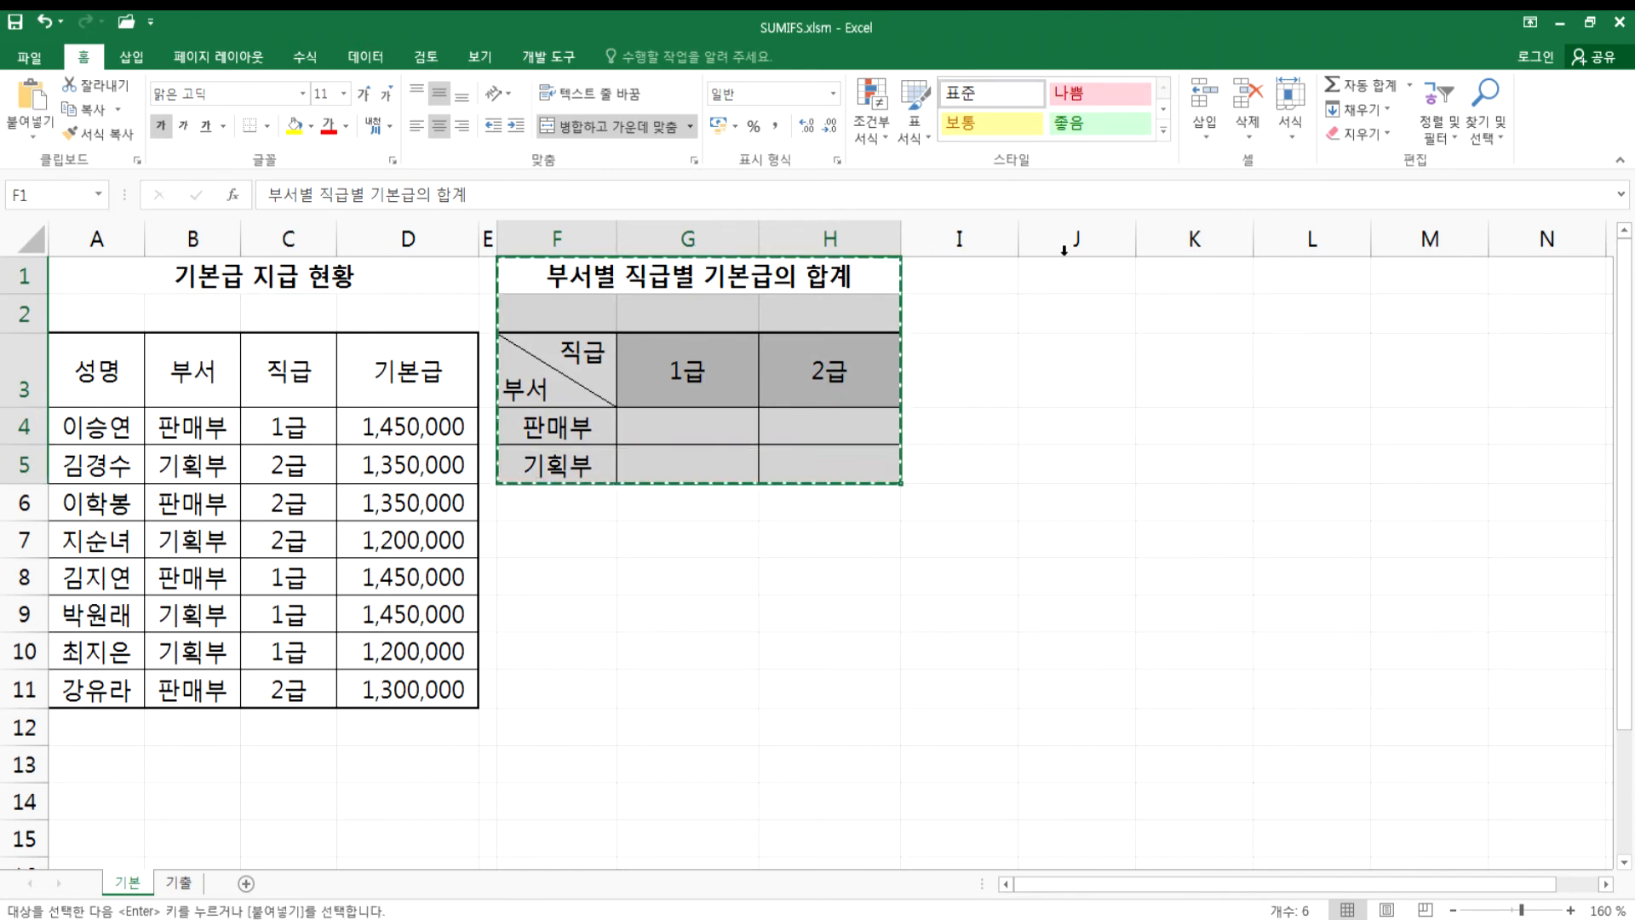
pyautogui.click(1063, 270)
pyautogui.press('Return')
pyautogui.moveTo(1015, 239); pyautogui.dragTo(943, 239)
pyautogui.press('F2')
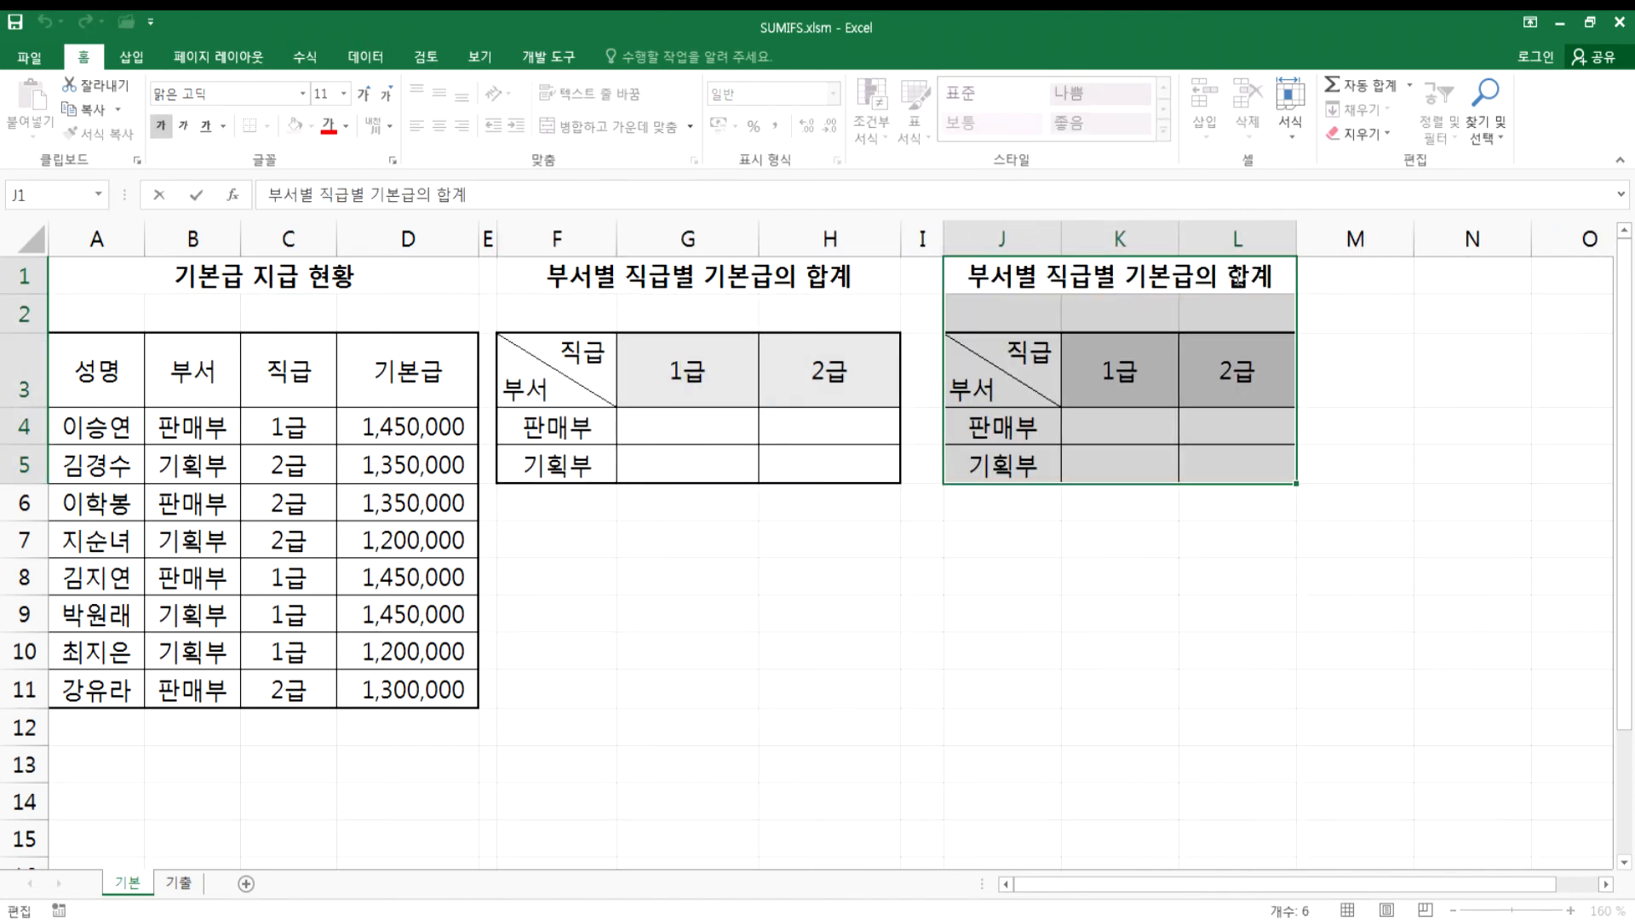
pyautogui.press('BackSpace')
pyautogui.press('BackSpace')
pyautogui.write('VU')
pyautogui.press('BackSpace')
pyautogui.press('BackSpace')
pyautogui.press('Hangul')
pyautogui.write('평균')
pyautogui.press('Return')
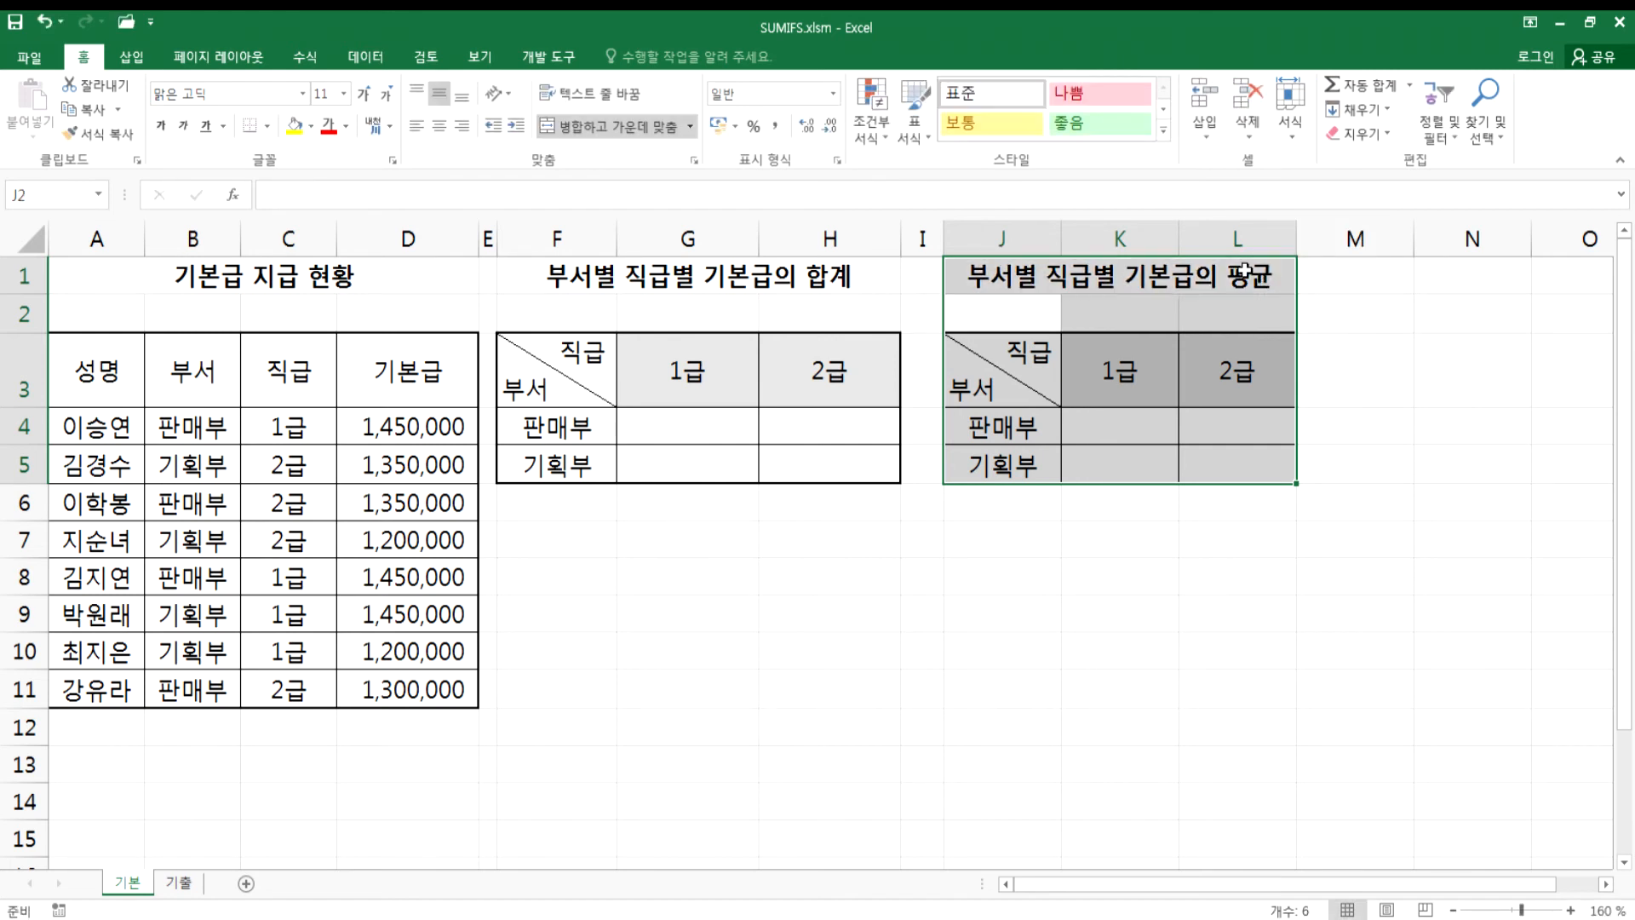
# - Review the department entries B4:B11, grade entries C4:C11 and criteria F4 and G3
pyautogui.click(671, 436)
pyautogui.moveTo(176, 428); pyautogui.dragTo(179, 688)
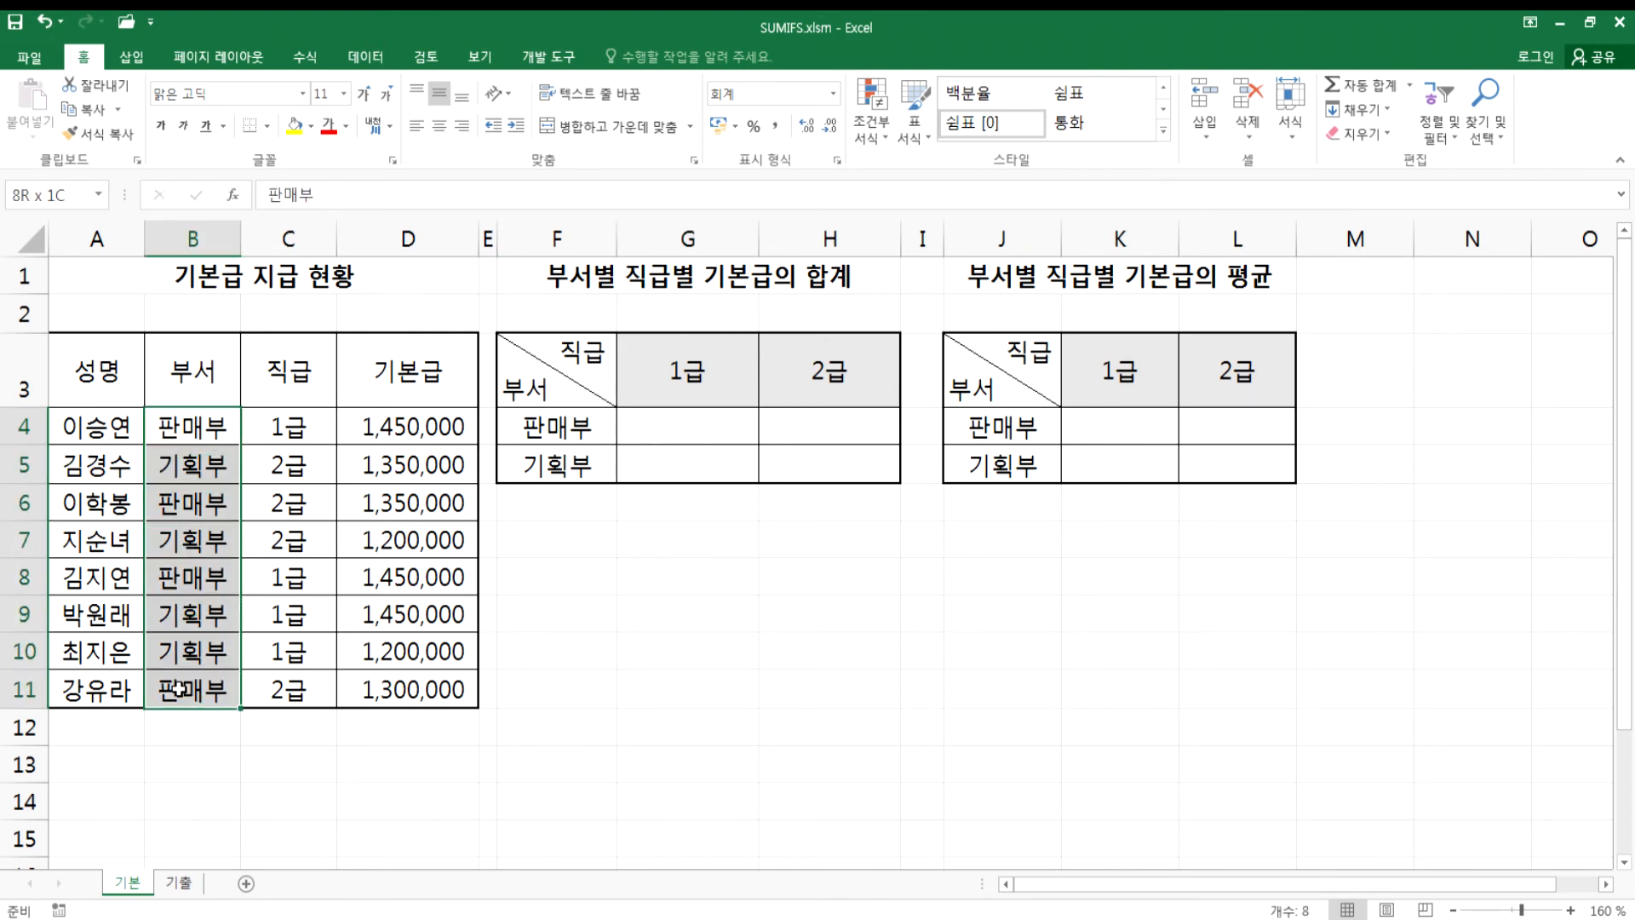
pyautogui.click(321, 426)
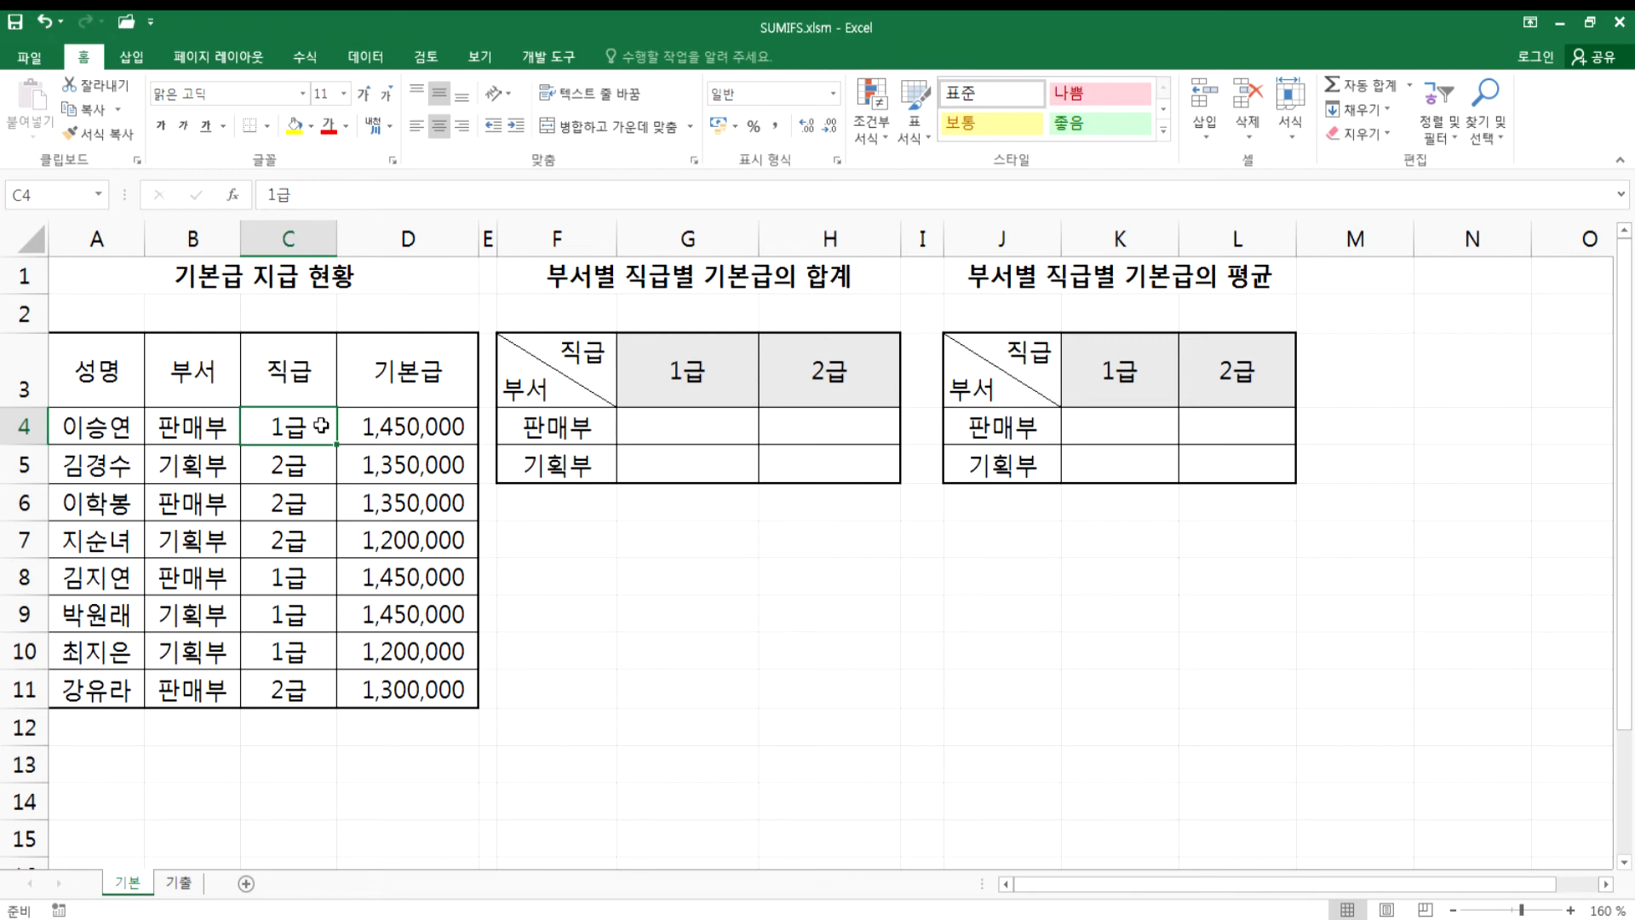
pyautogui.moveTo(193, 429); pyautogui.dragTo(174, 688)
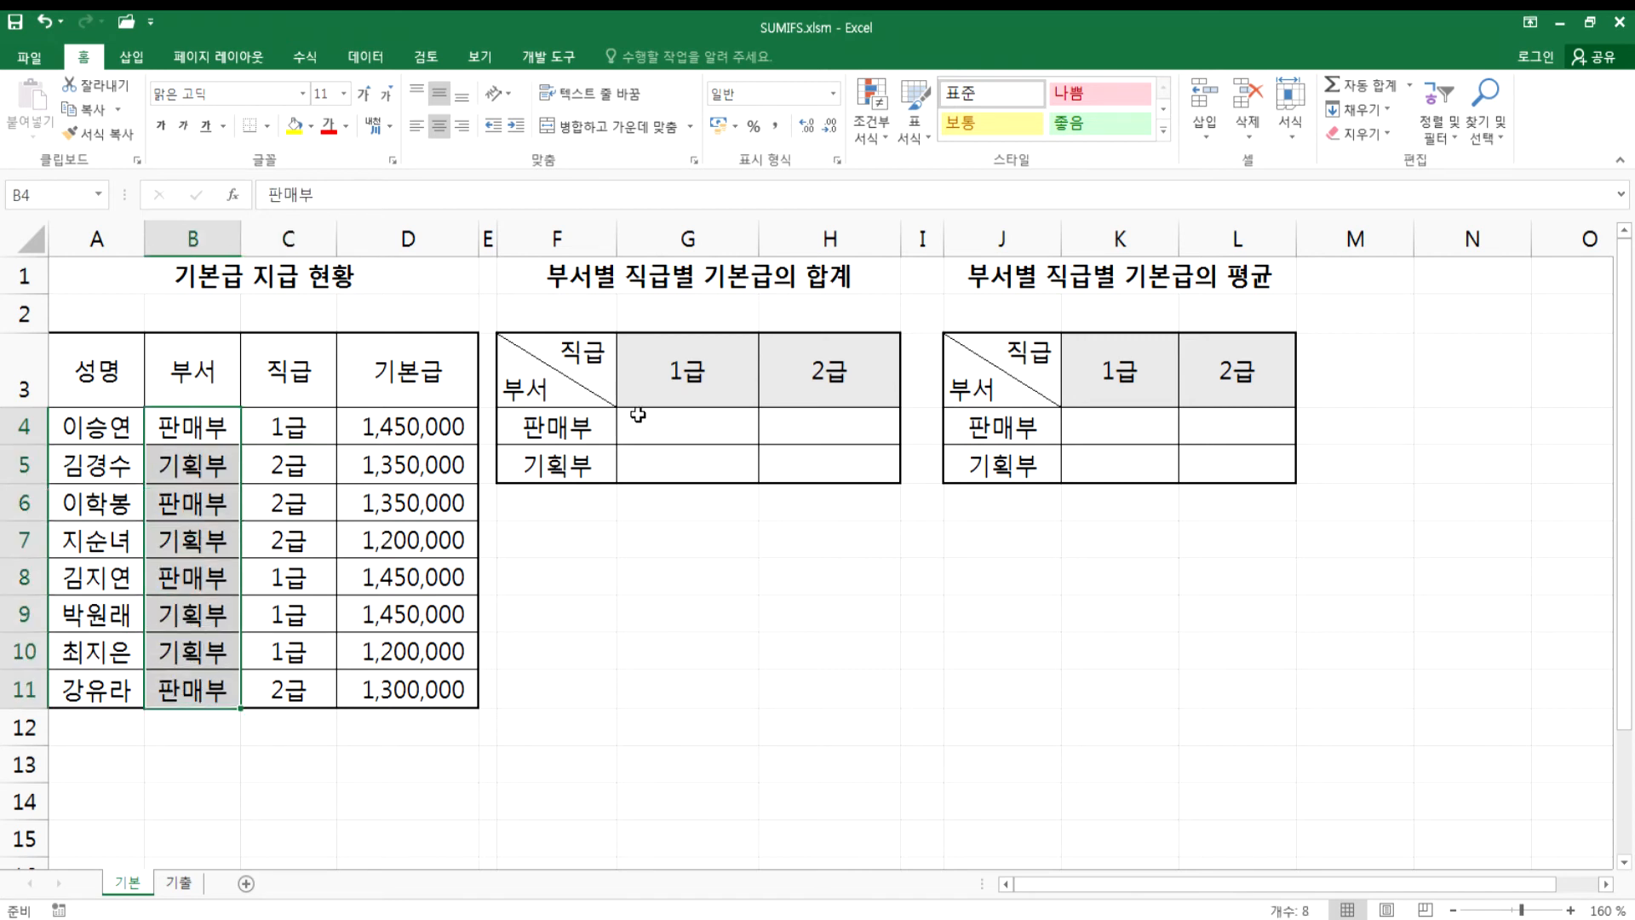
pyautogui.moveTo(294, 427); pyautogui.dragTo(293, 474)
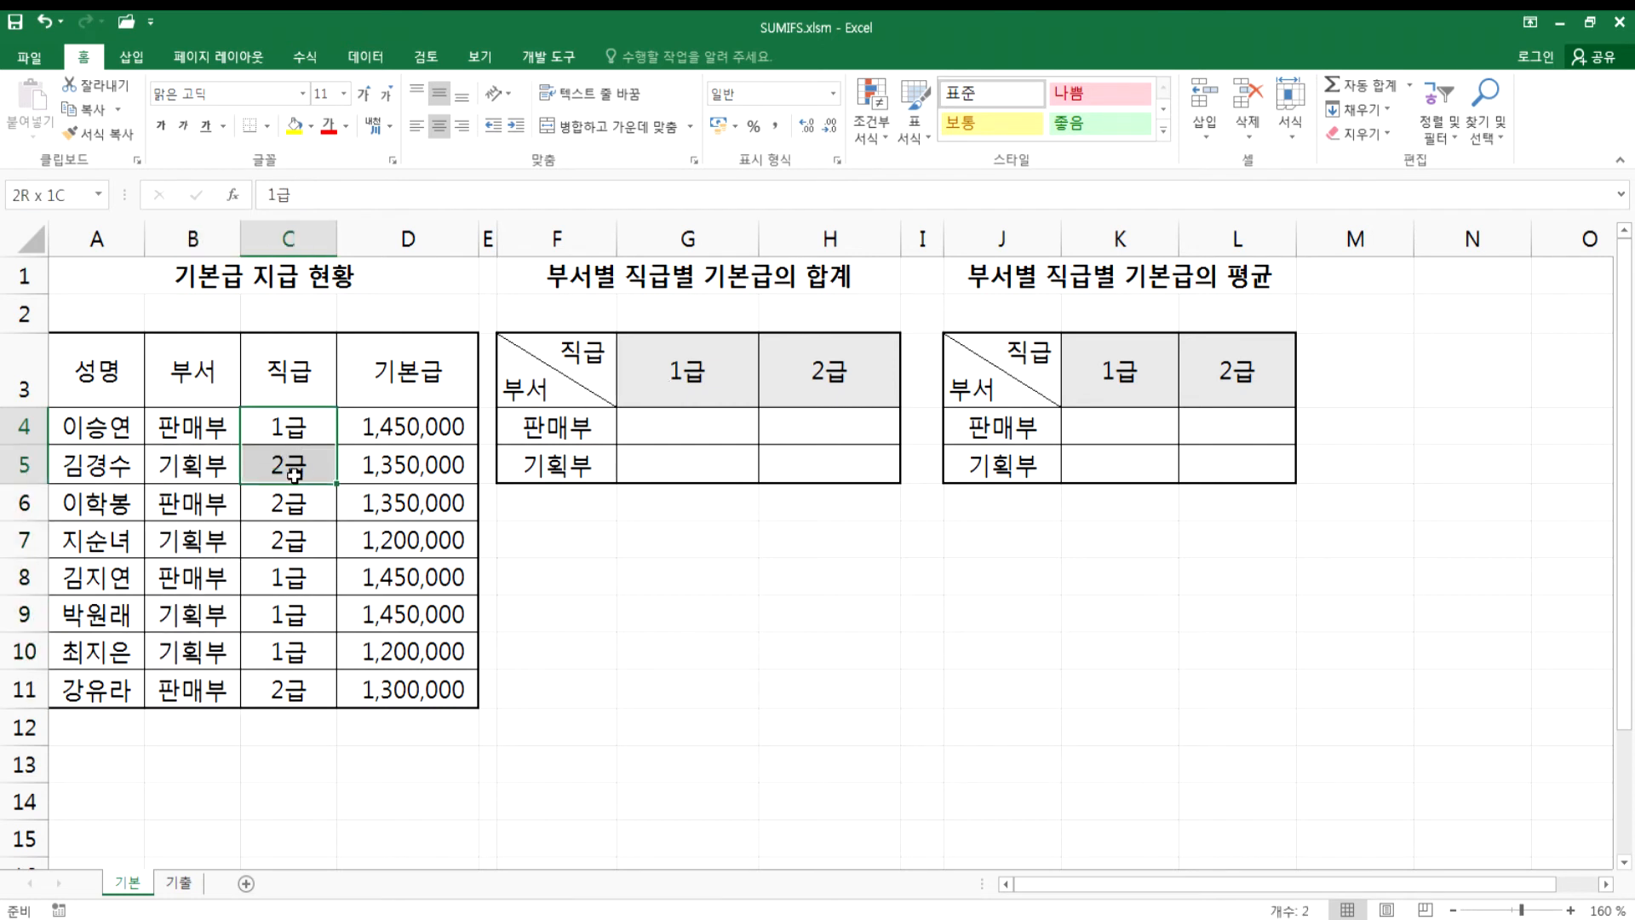
pyautogui.moveTo(193, 426); pyautogui.dragTo(194, 679)
pyautogui.click(541, 428)
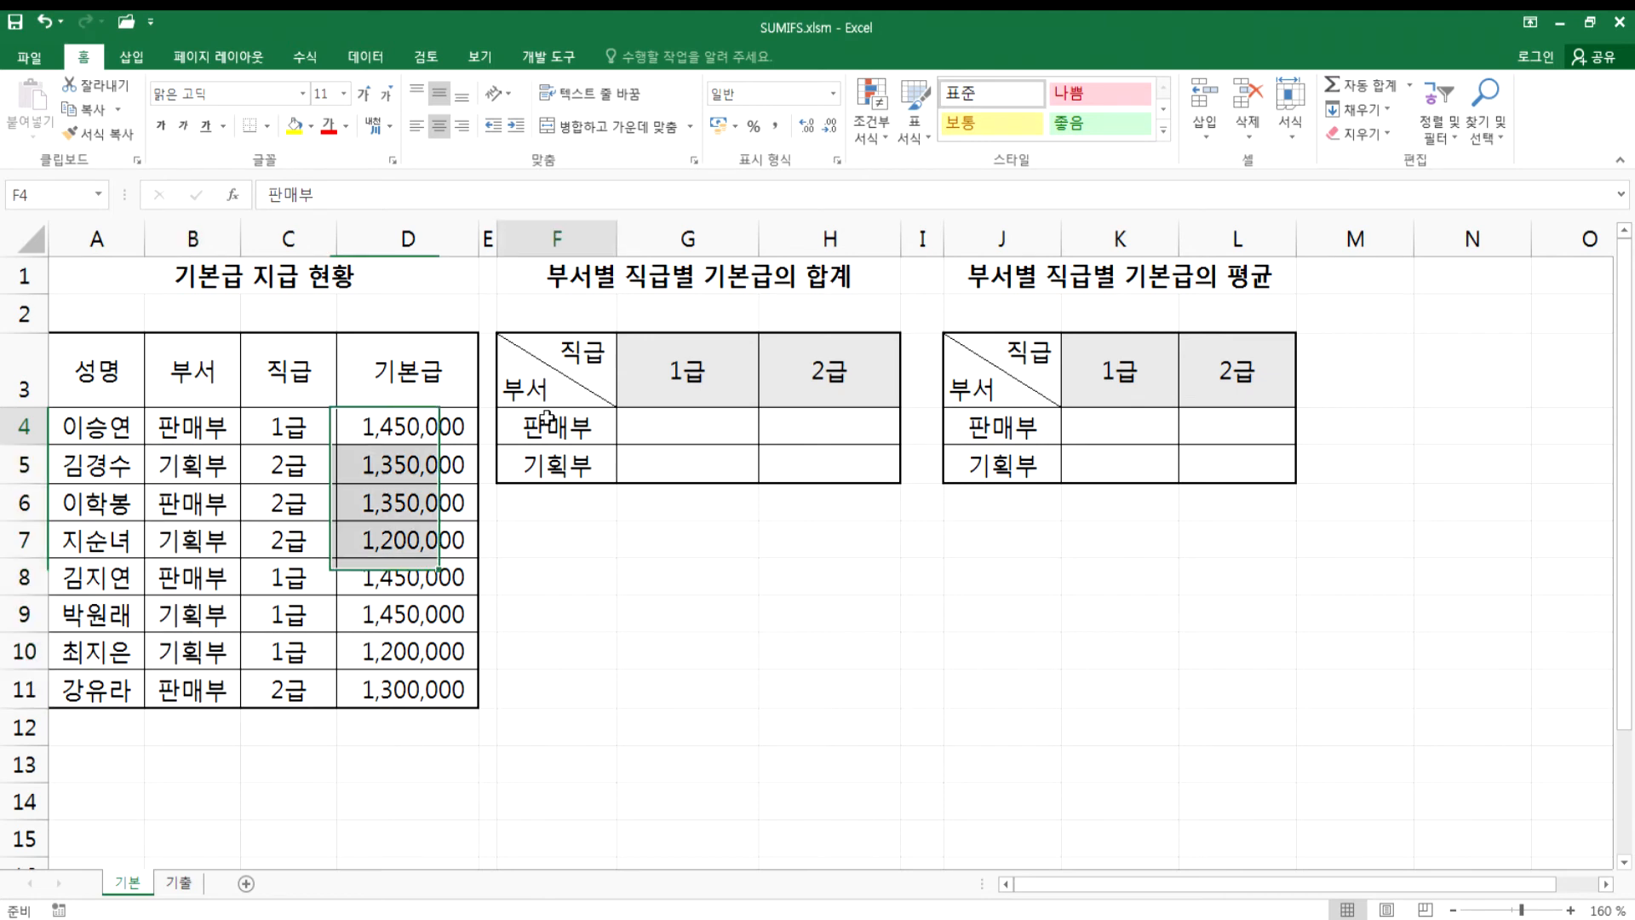
pyautogui.moveTo(308, 430); pyautogui.dragTo(289, 690)
pyautogui.click(677, 369)
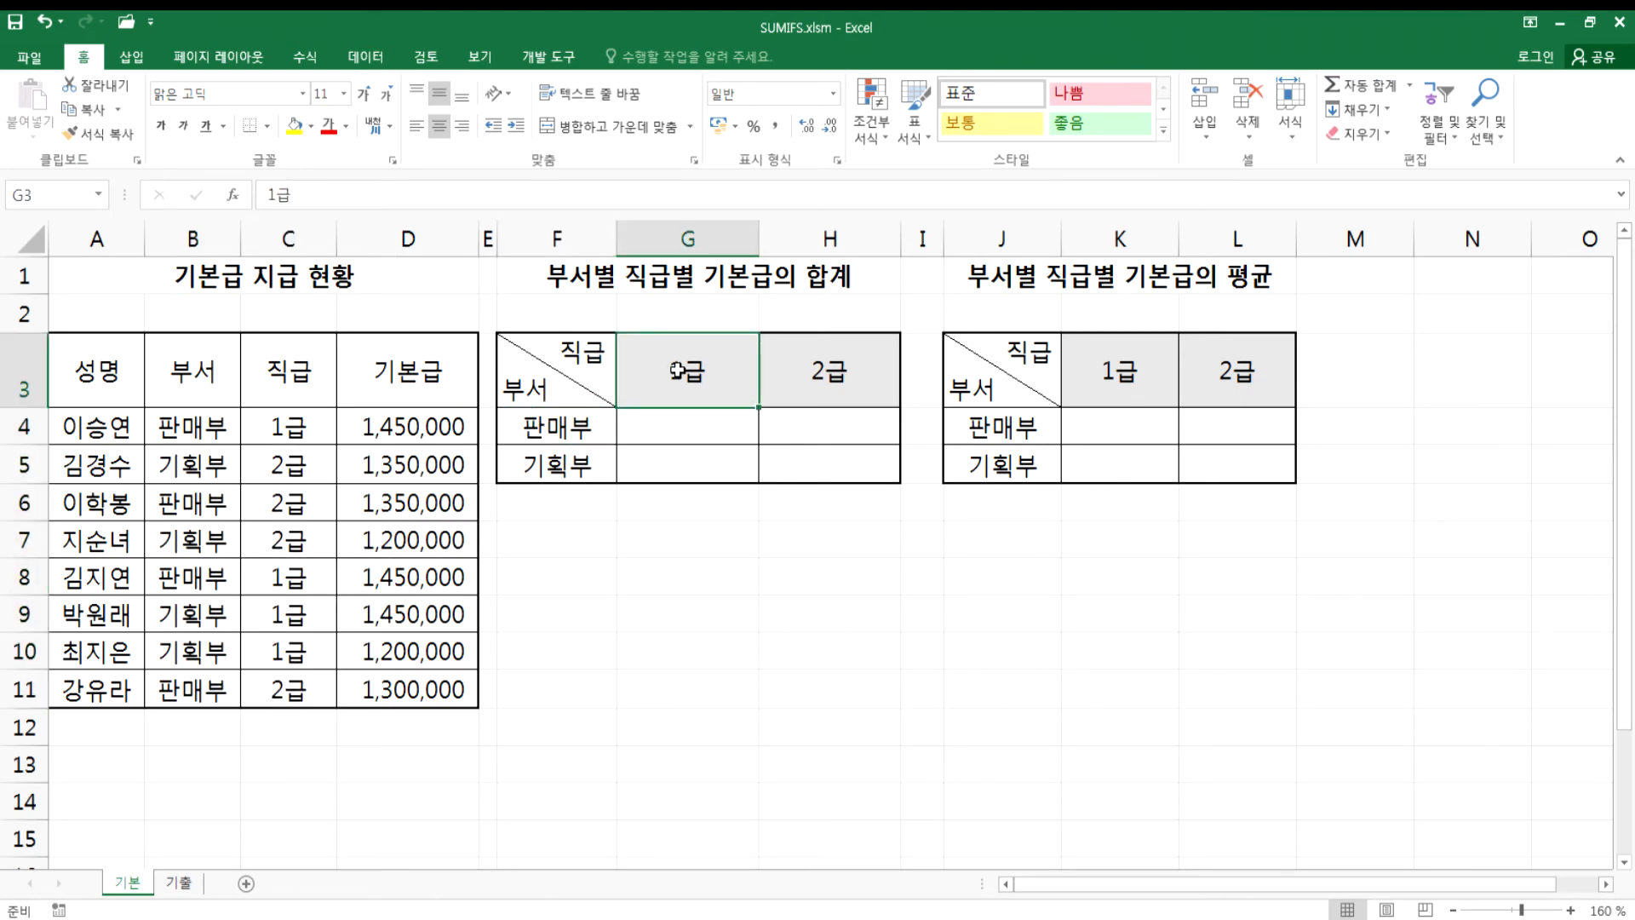
# - Start =SUMIFS in G4 with sum range $D$4:$D$11 and criteria range $B$4:$B$11
pyautogui.scroll(2, 669, 453)
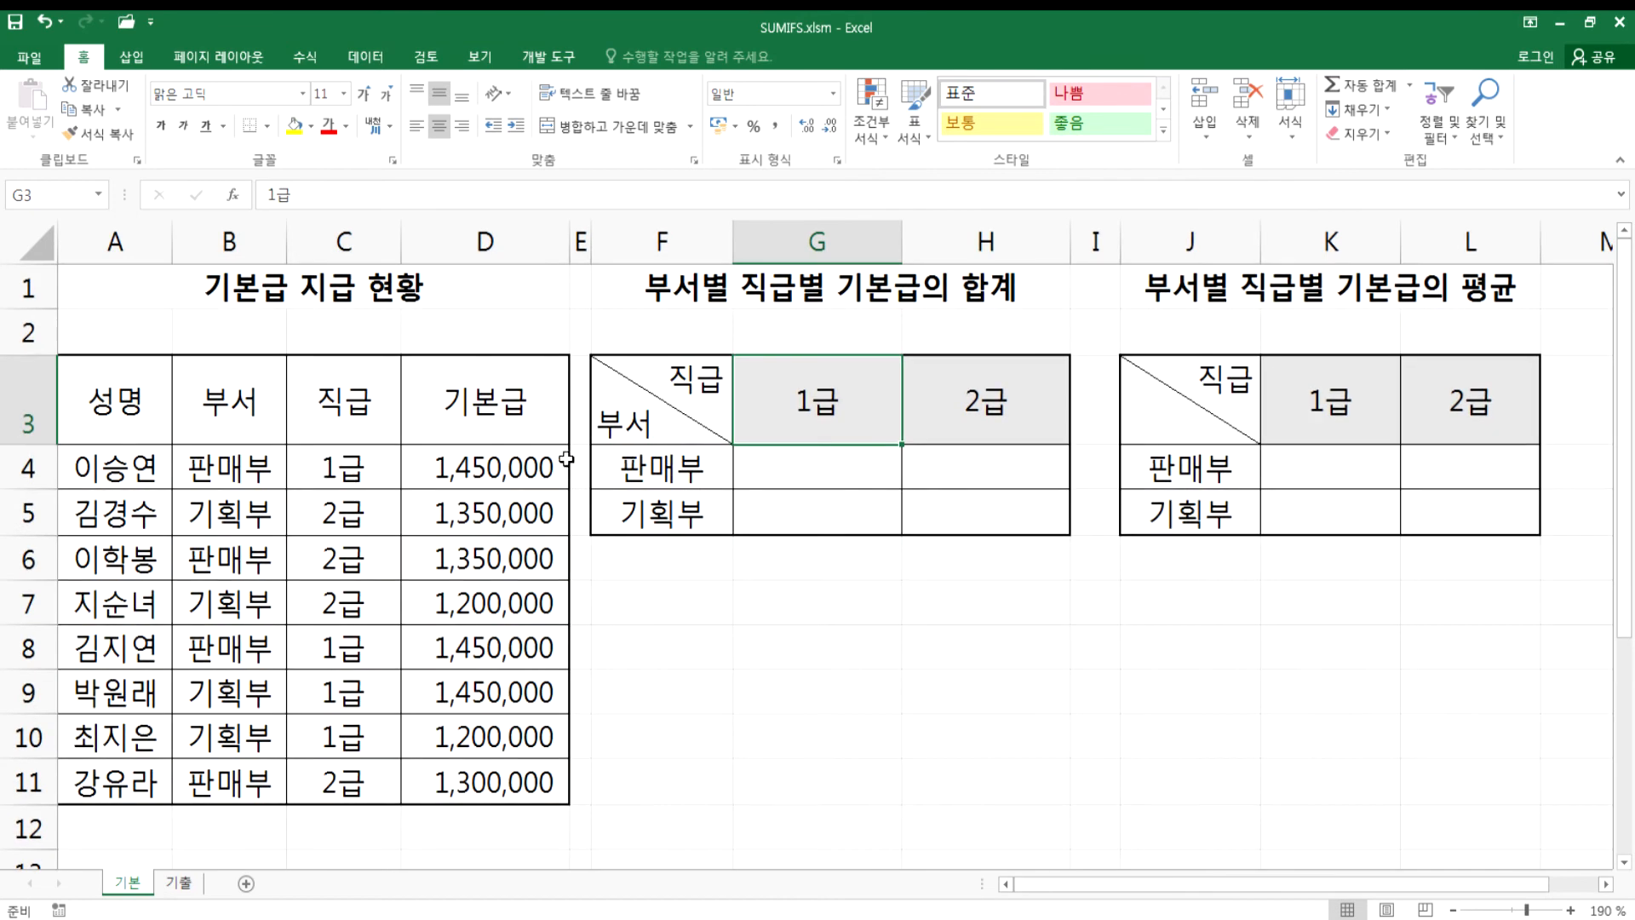
pyautogui.click(747, 466)
pyautogui.write('=sumif()')
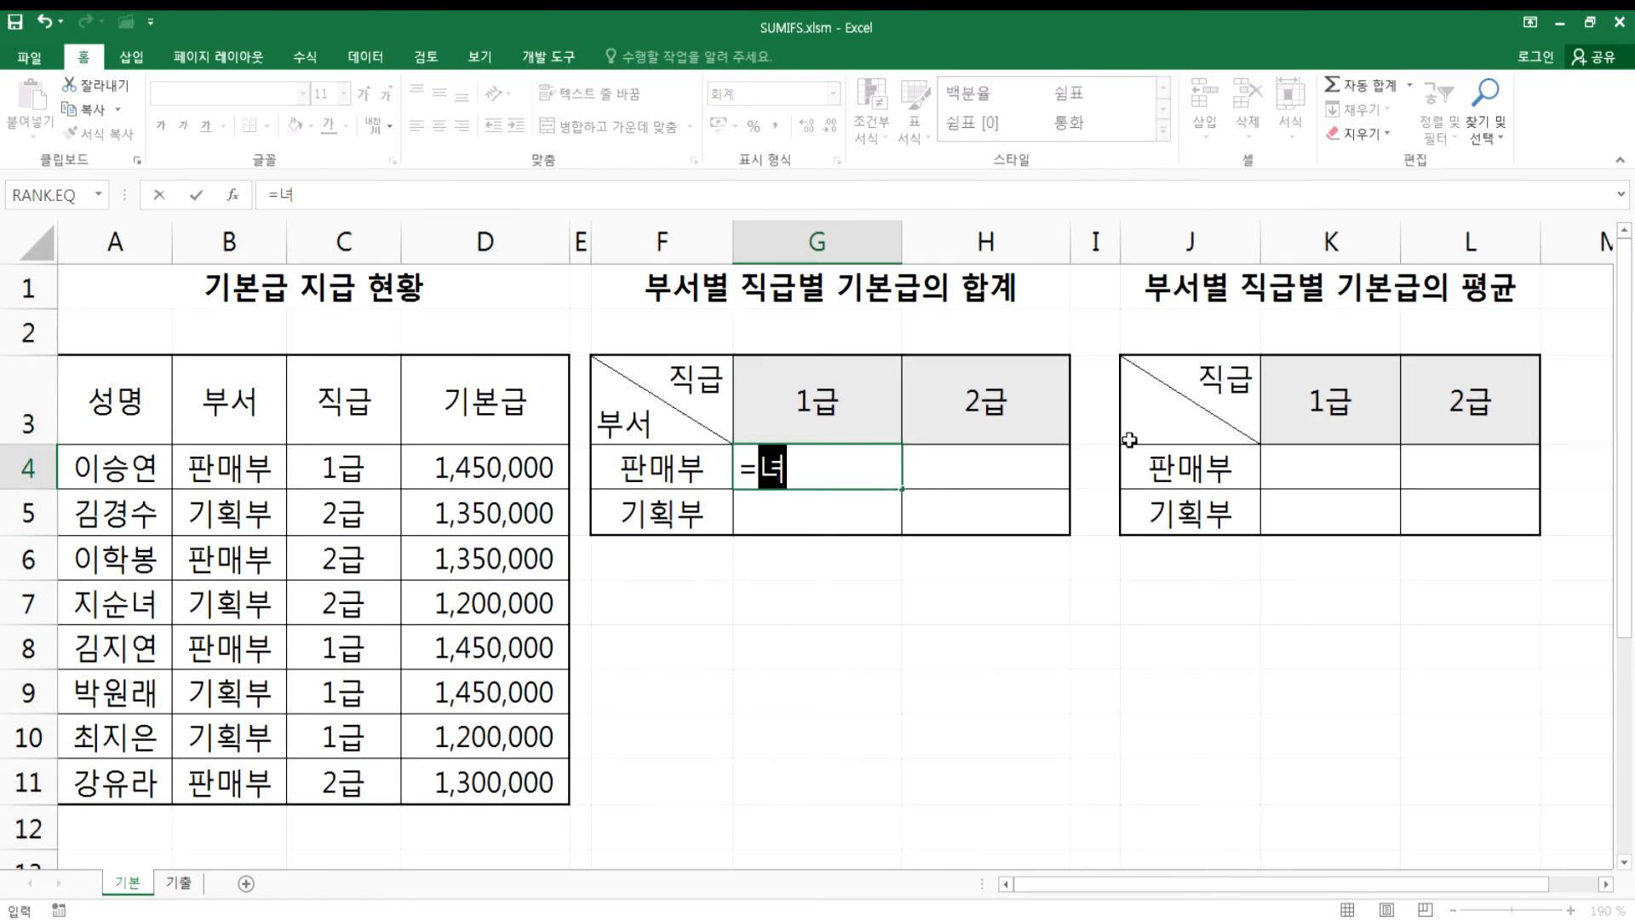
pyautogui.press('Escape')
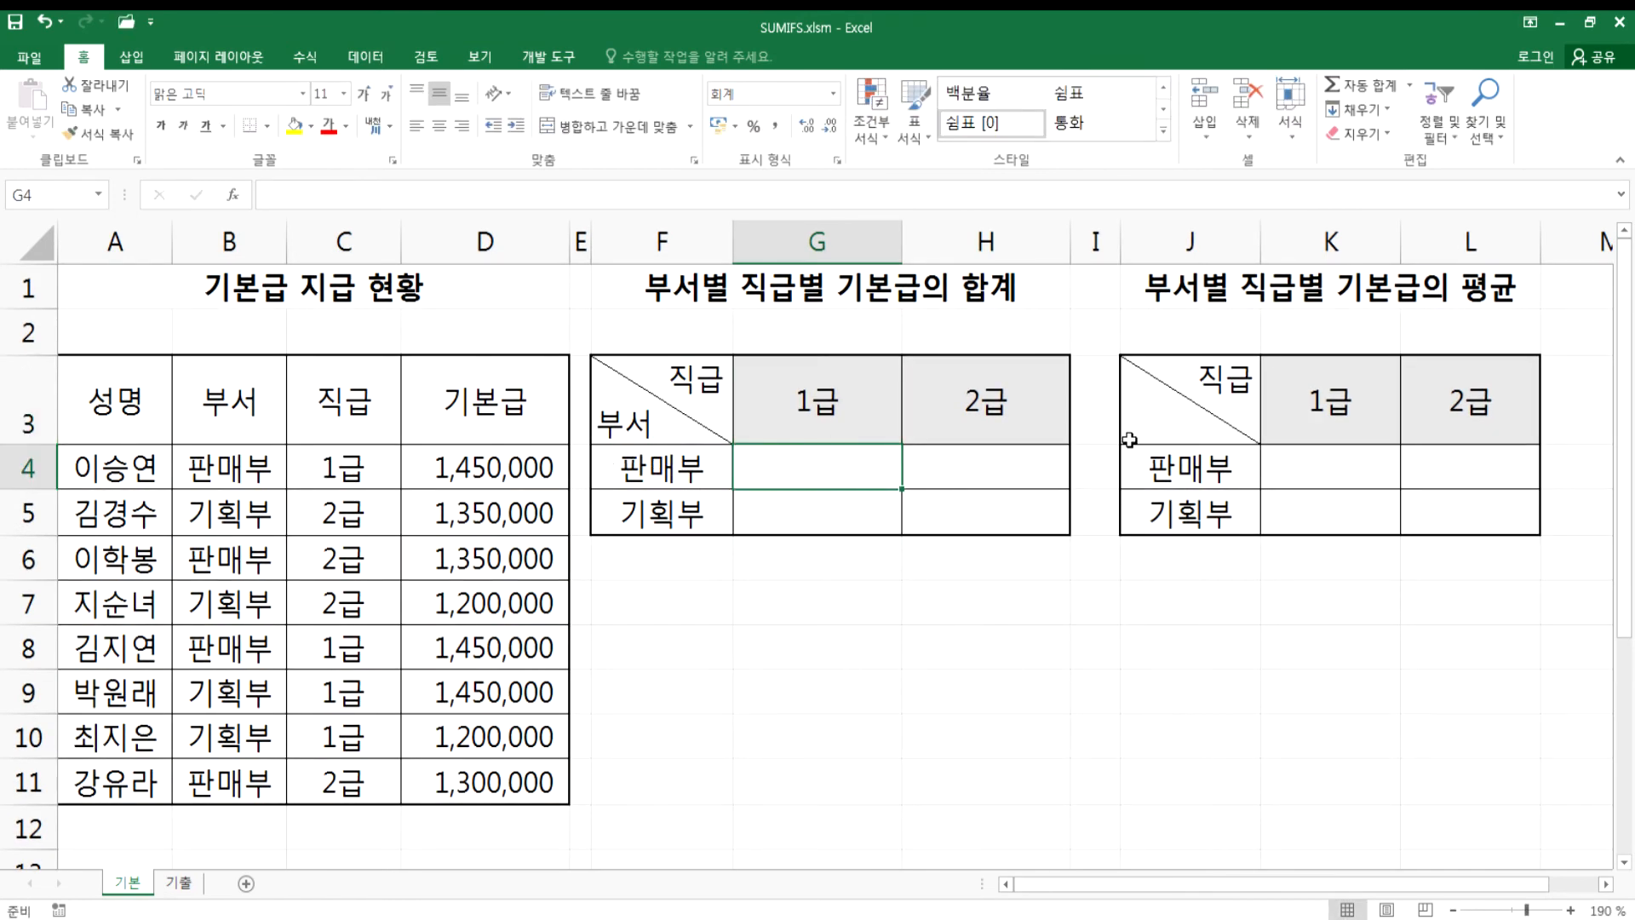
pyautogui.write('=SUMIF(')
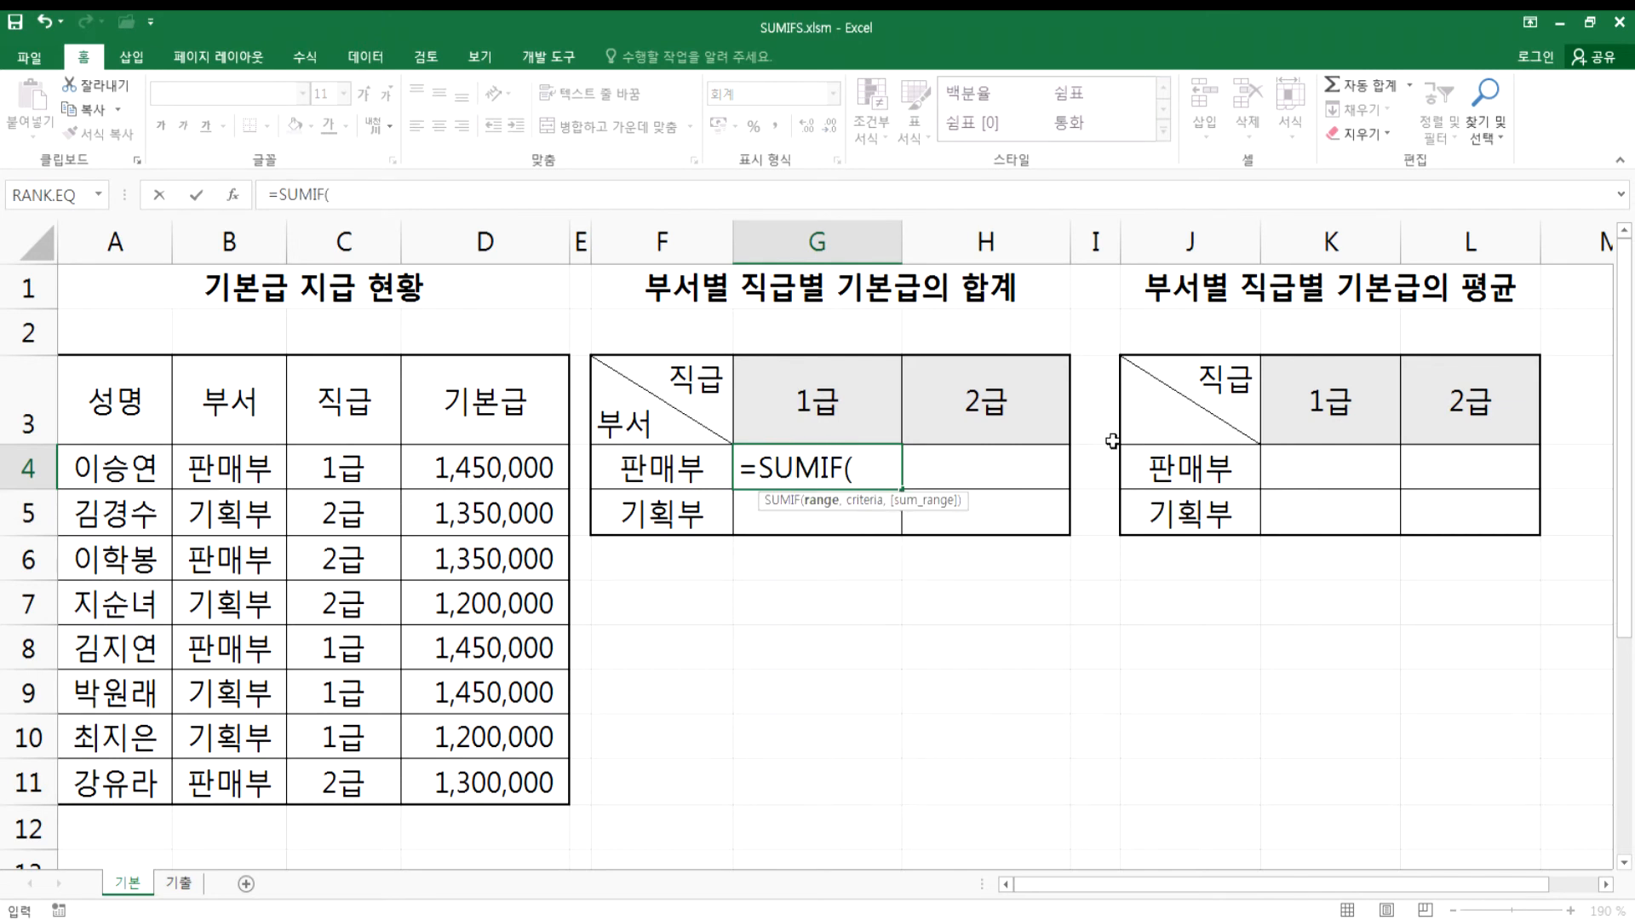
pyautogui.press('BackSpace')
pyautogui.write('S')
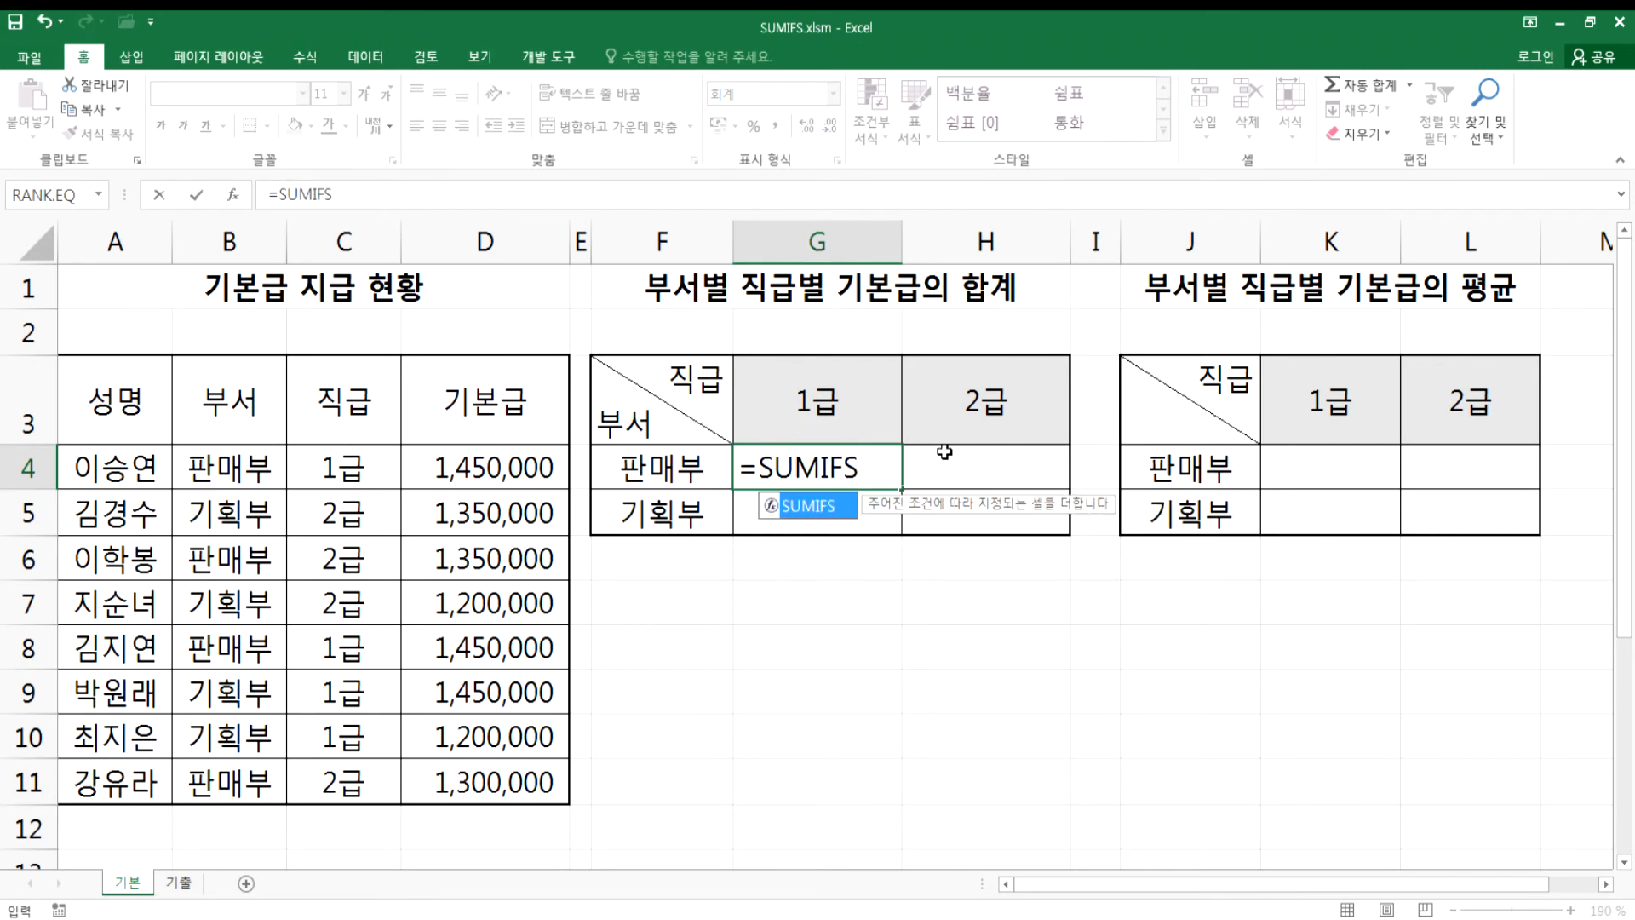
pyautogui.write('(')
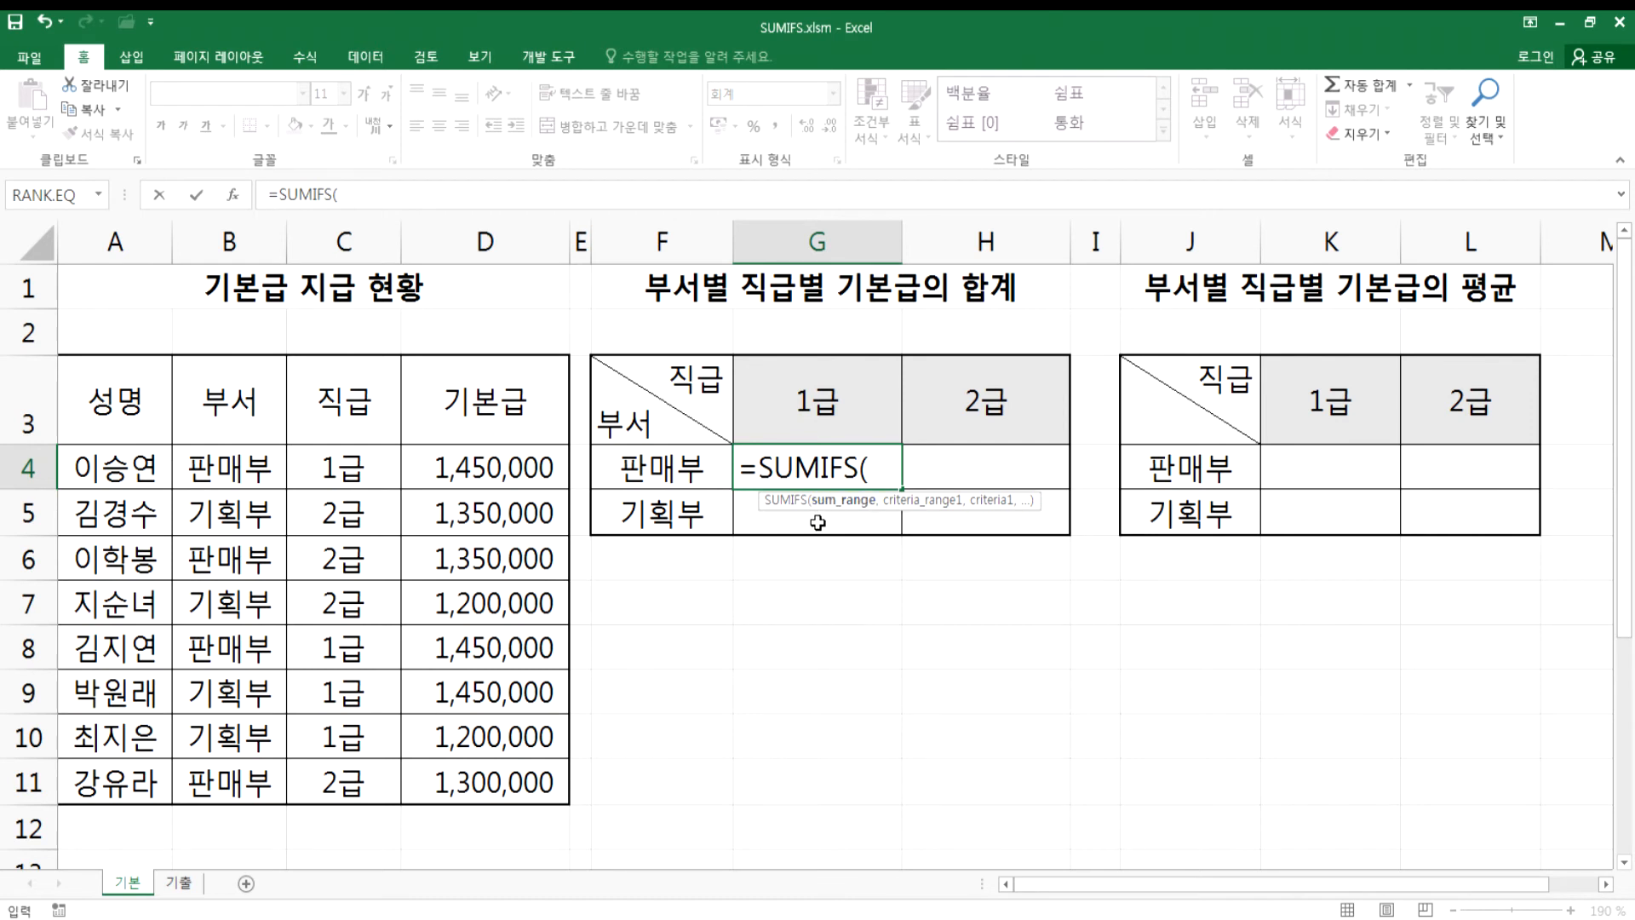
pyautogui.moveTo(494, 468); pyautogui.dragTo(457, 775)
pyautogui.press('F4')
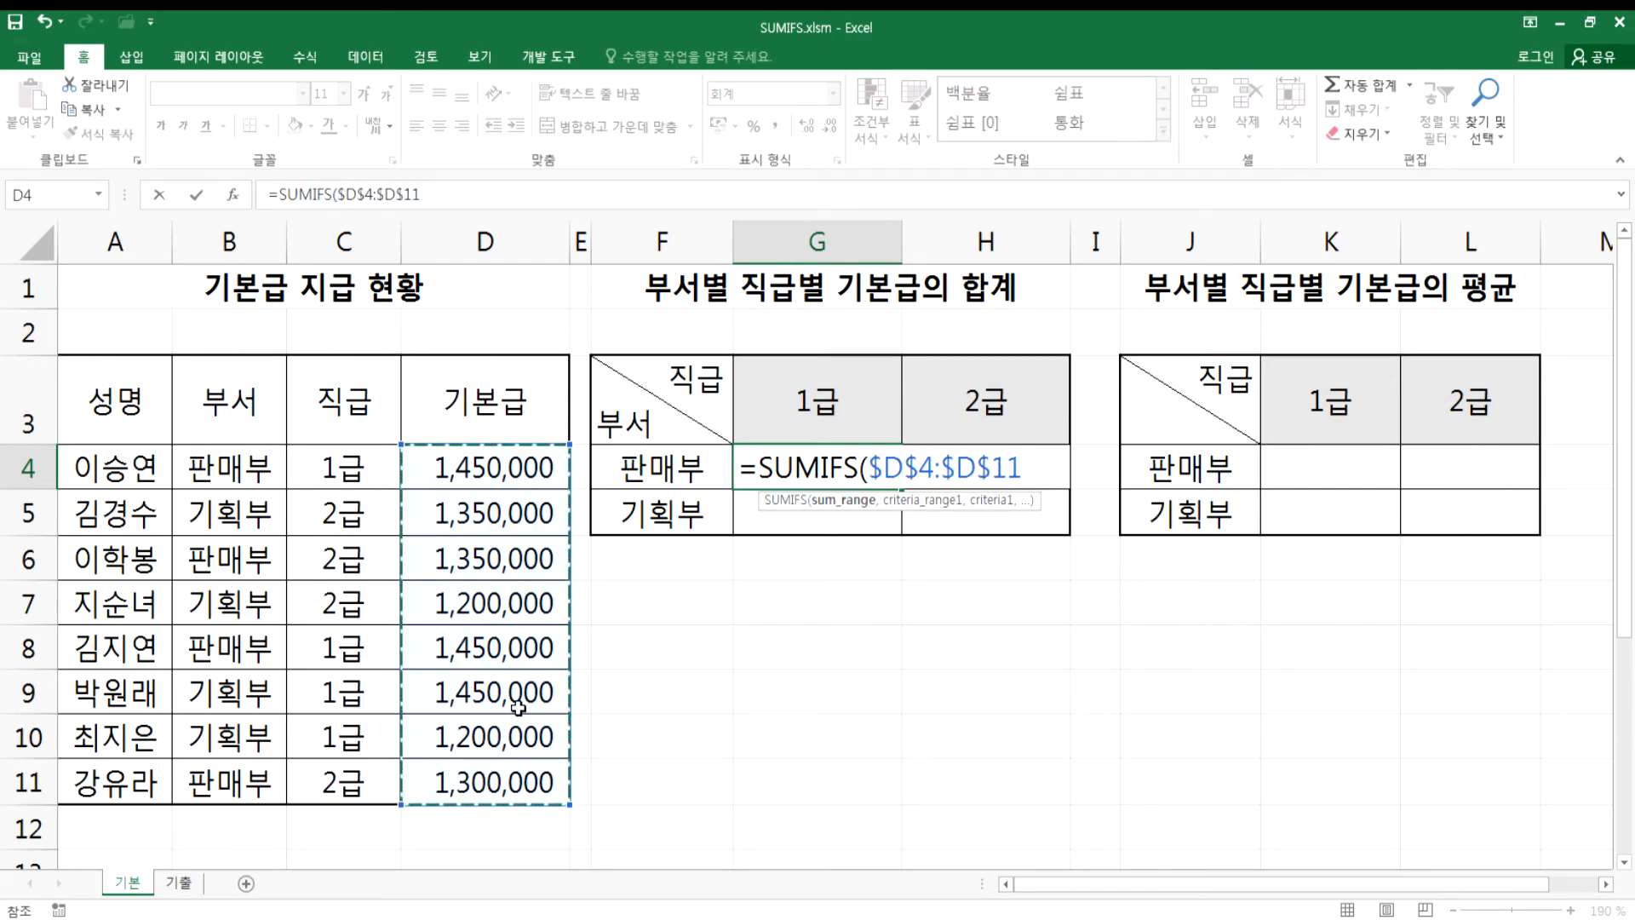
pyautogui.write(',')
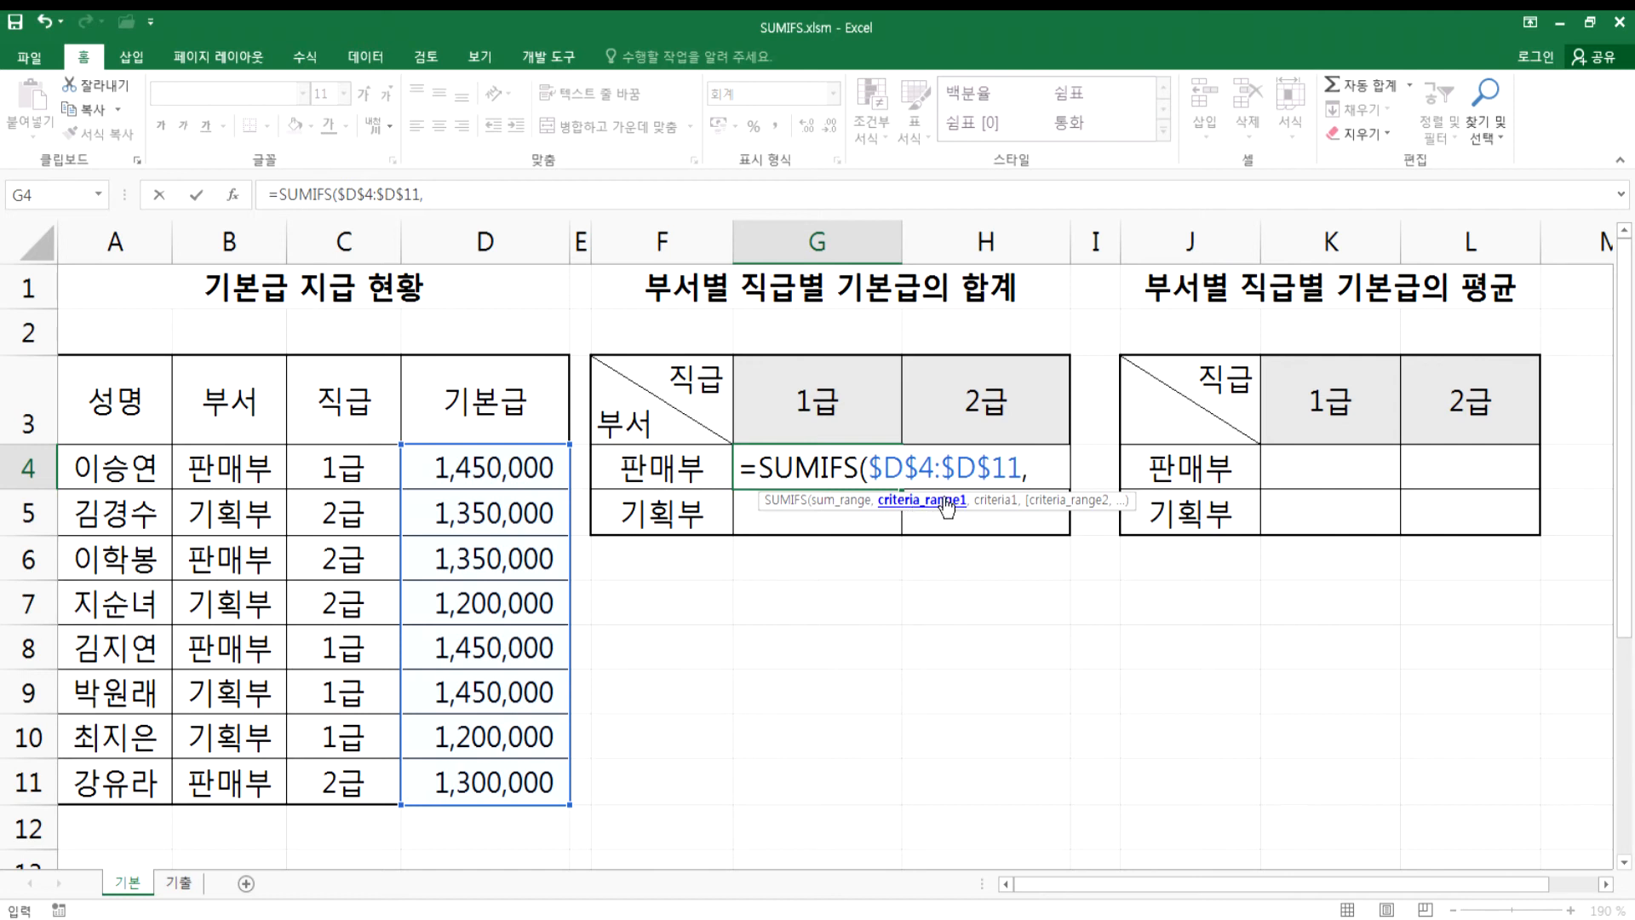
pyautogui.moveTo(249, 468); pyautogui.dragTo(237, 779)
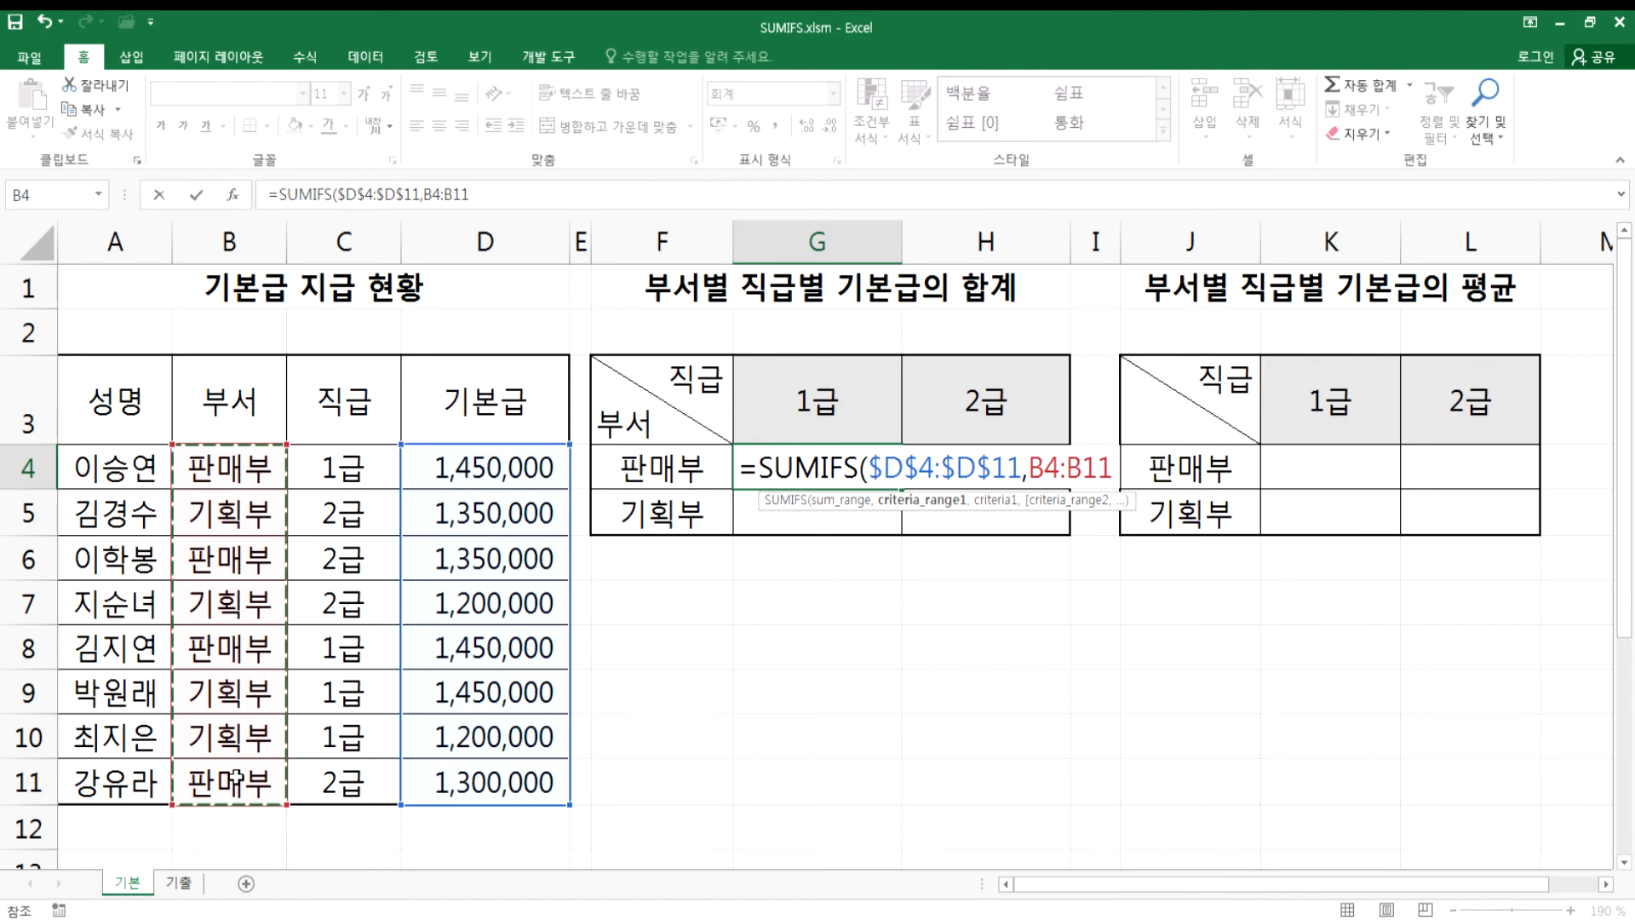
pyautogui.press('F4')
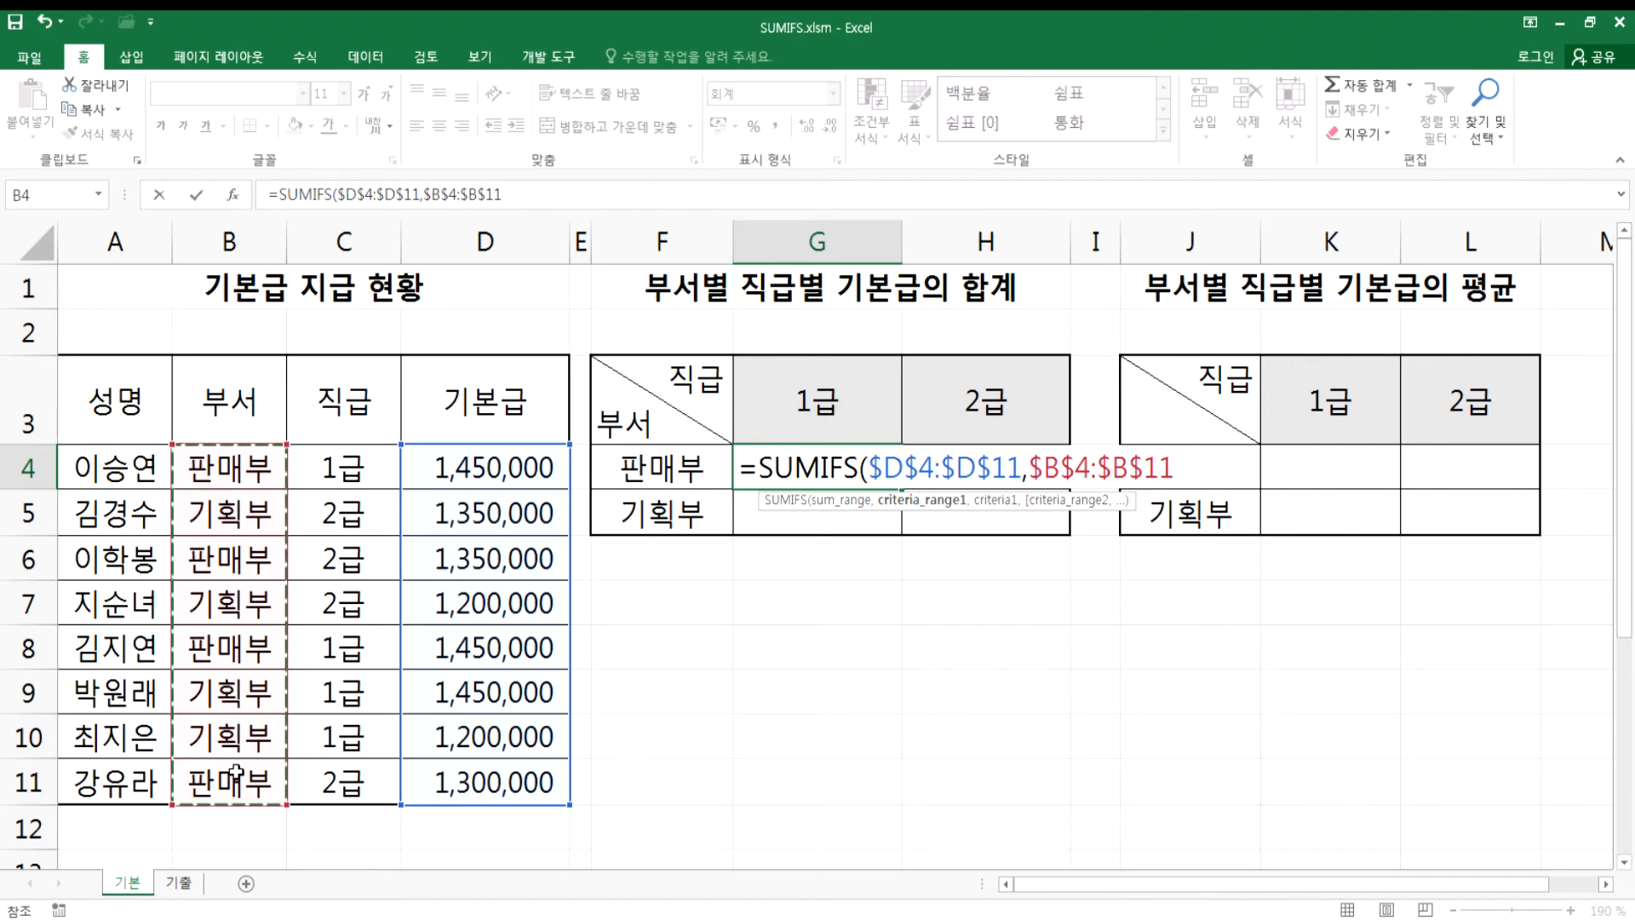
pyautogui.write(',')
# - Add the department criterion as the column-locked reference $F4
pyautogui.click(649, 460)
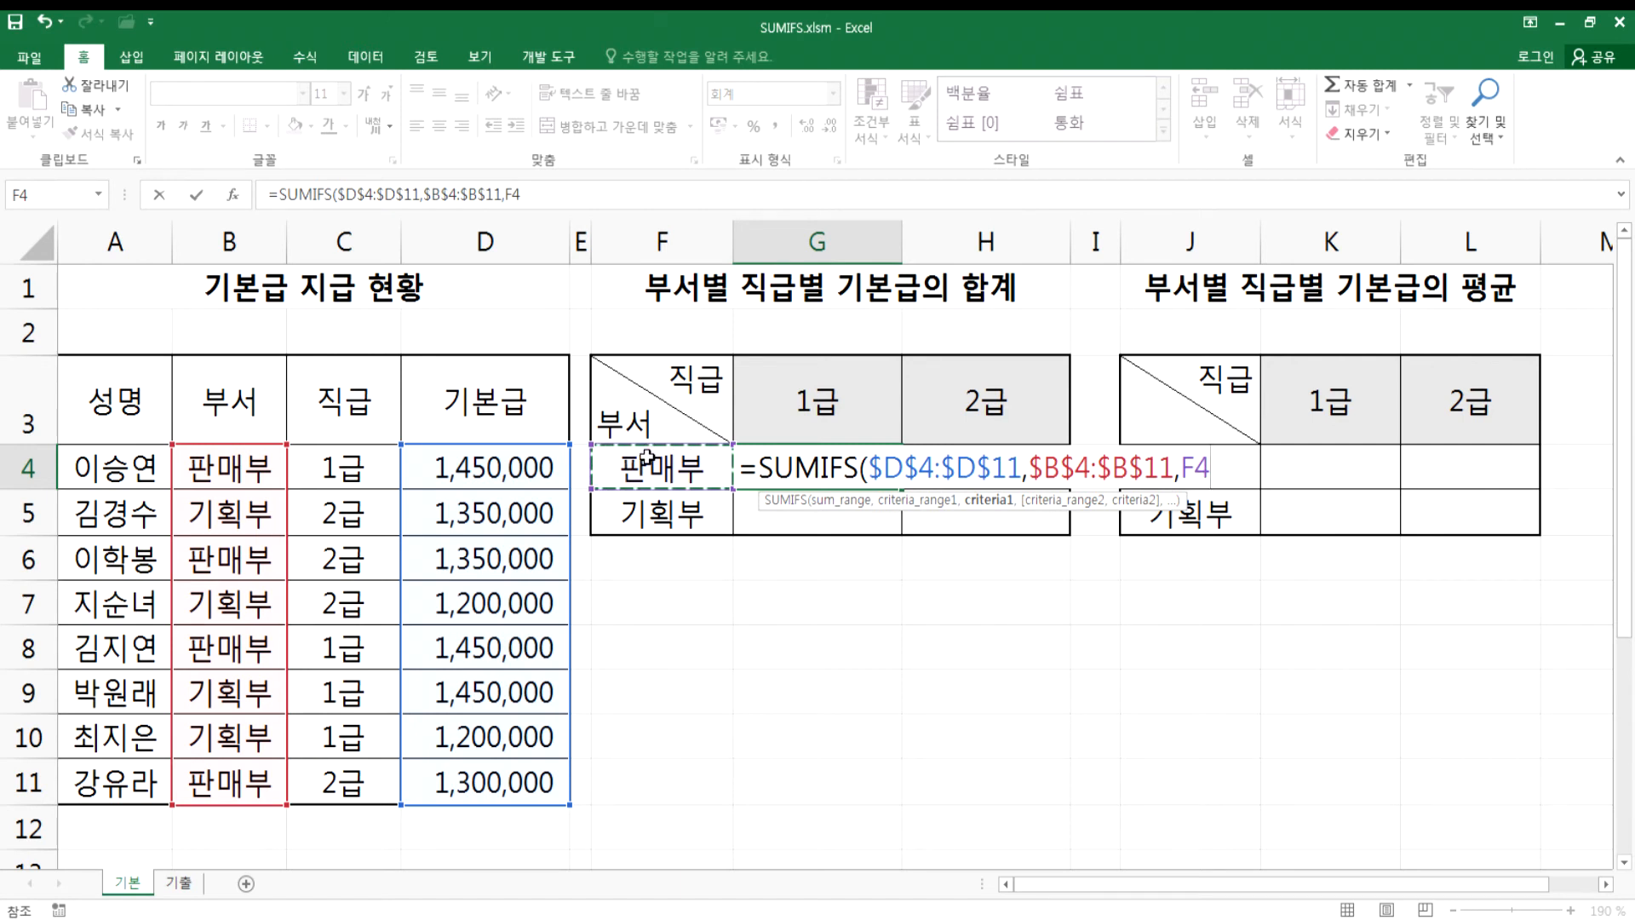
pyautogui.press('F4')
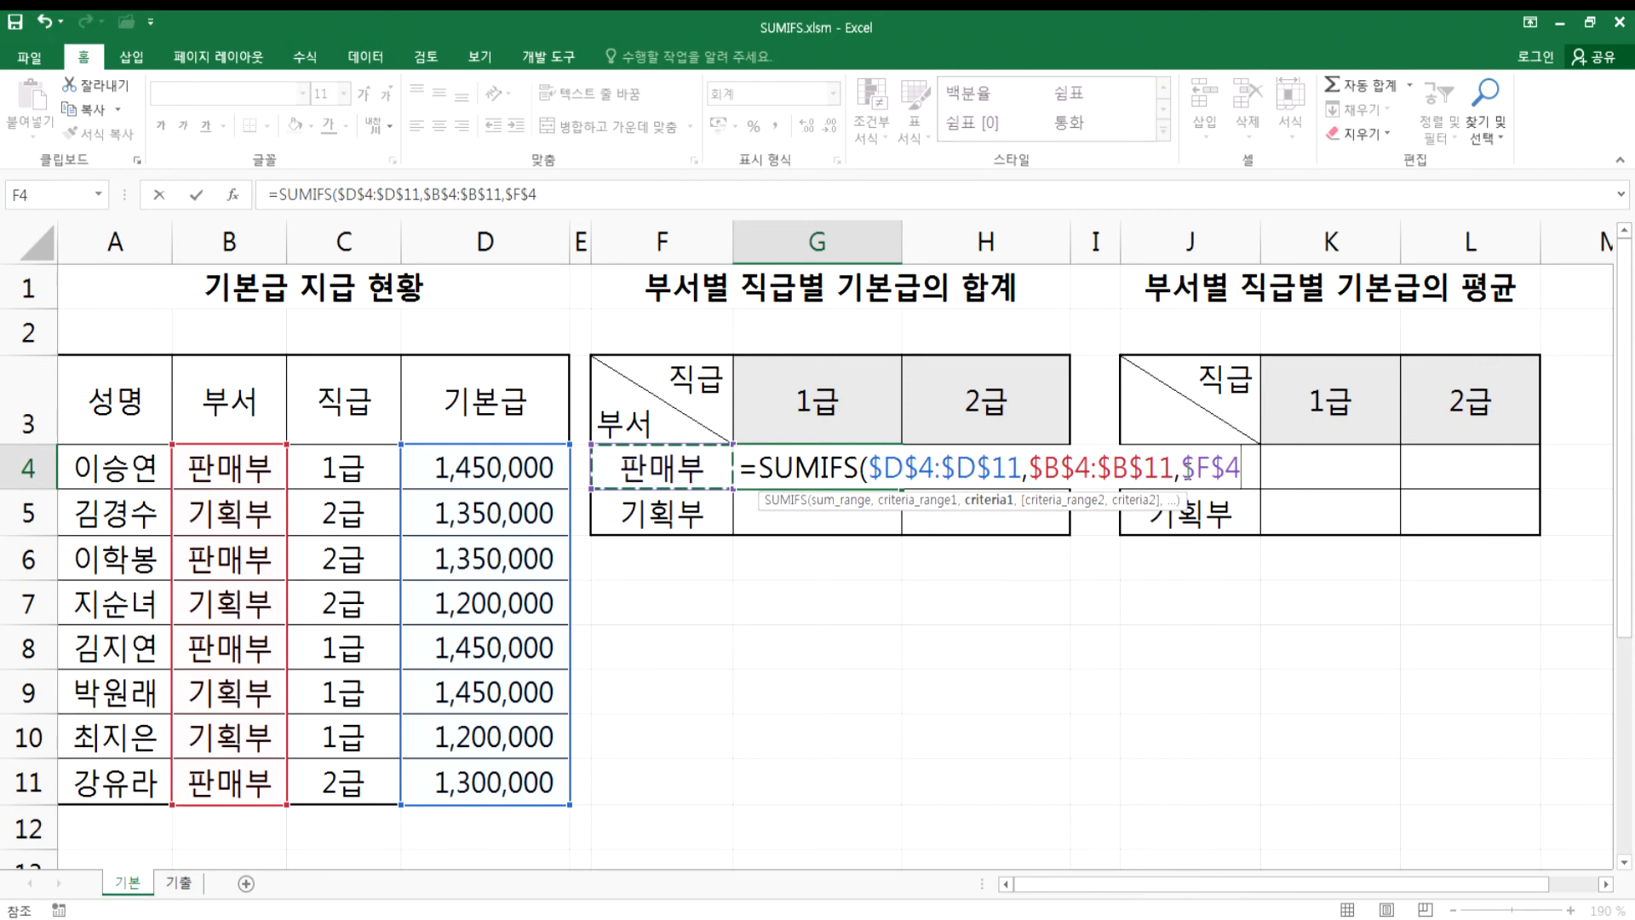
pyautogui.press('F4')
pyautogui.press('F4')
pyautogui.press('F4')
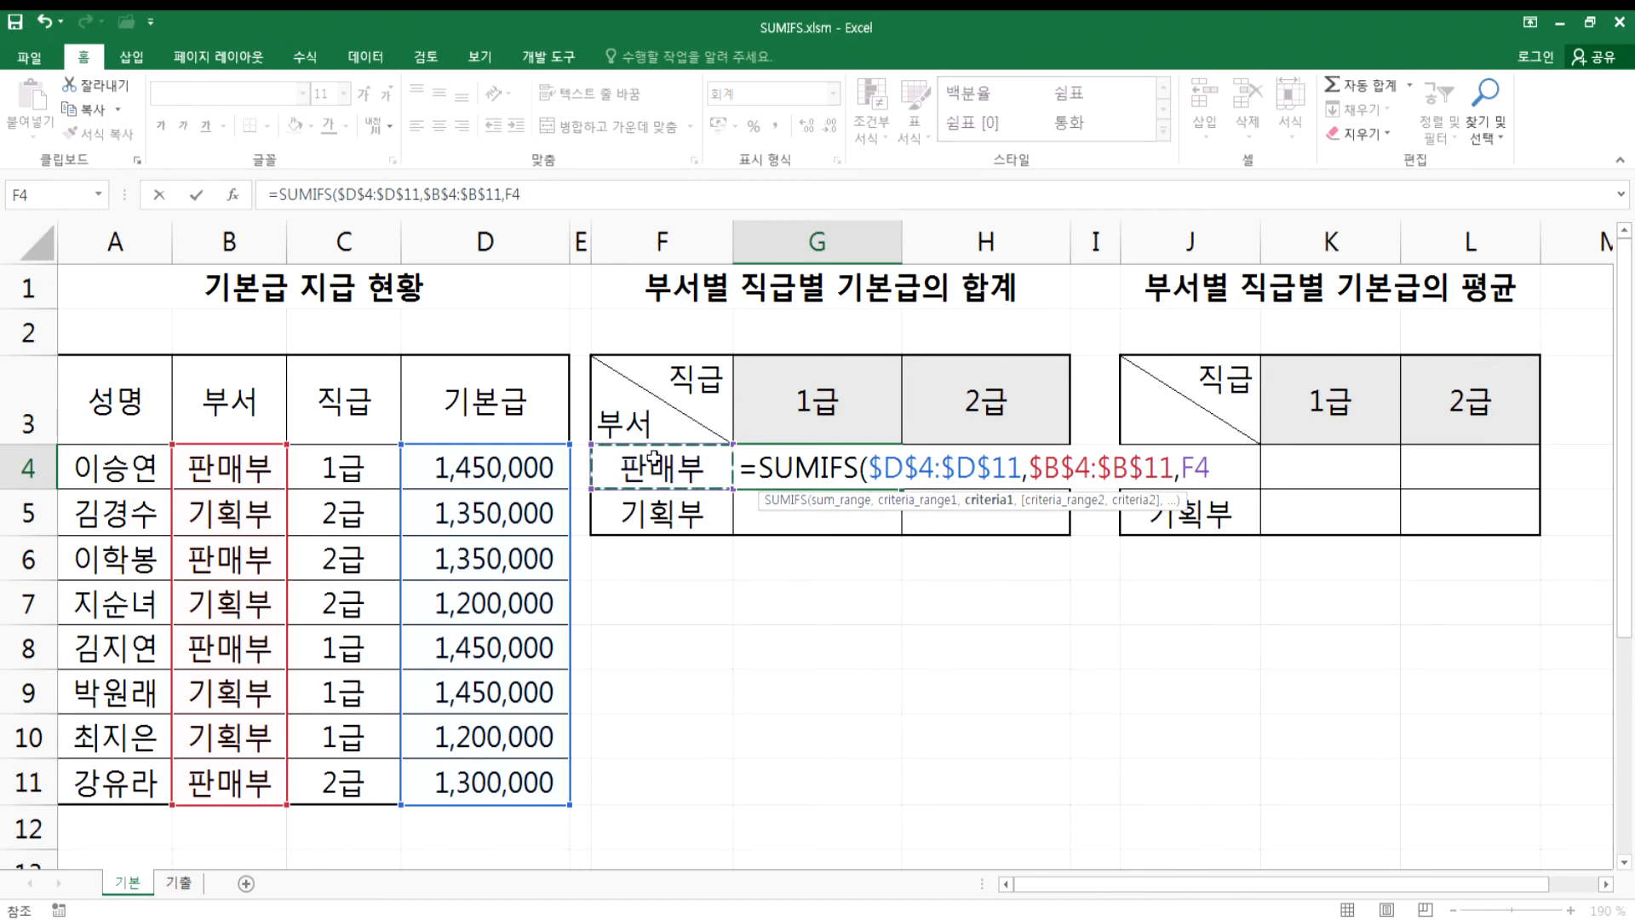
pyautogui.press('F4')
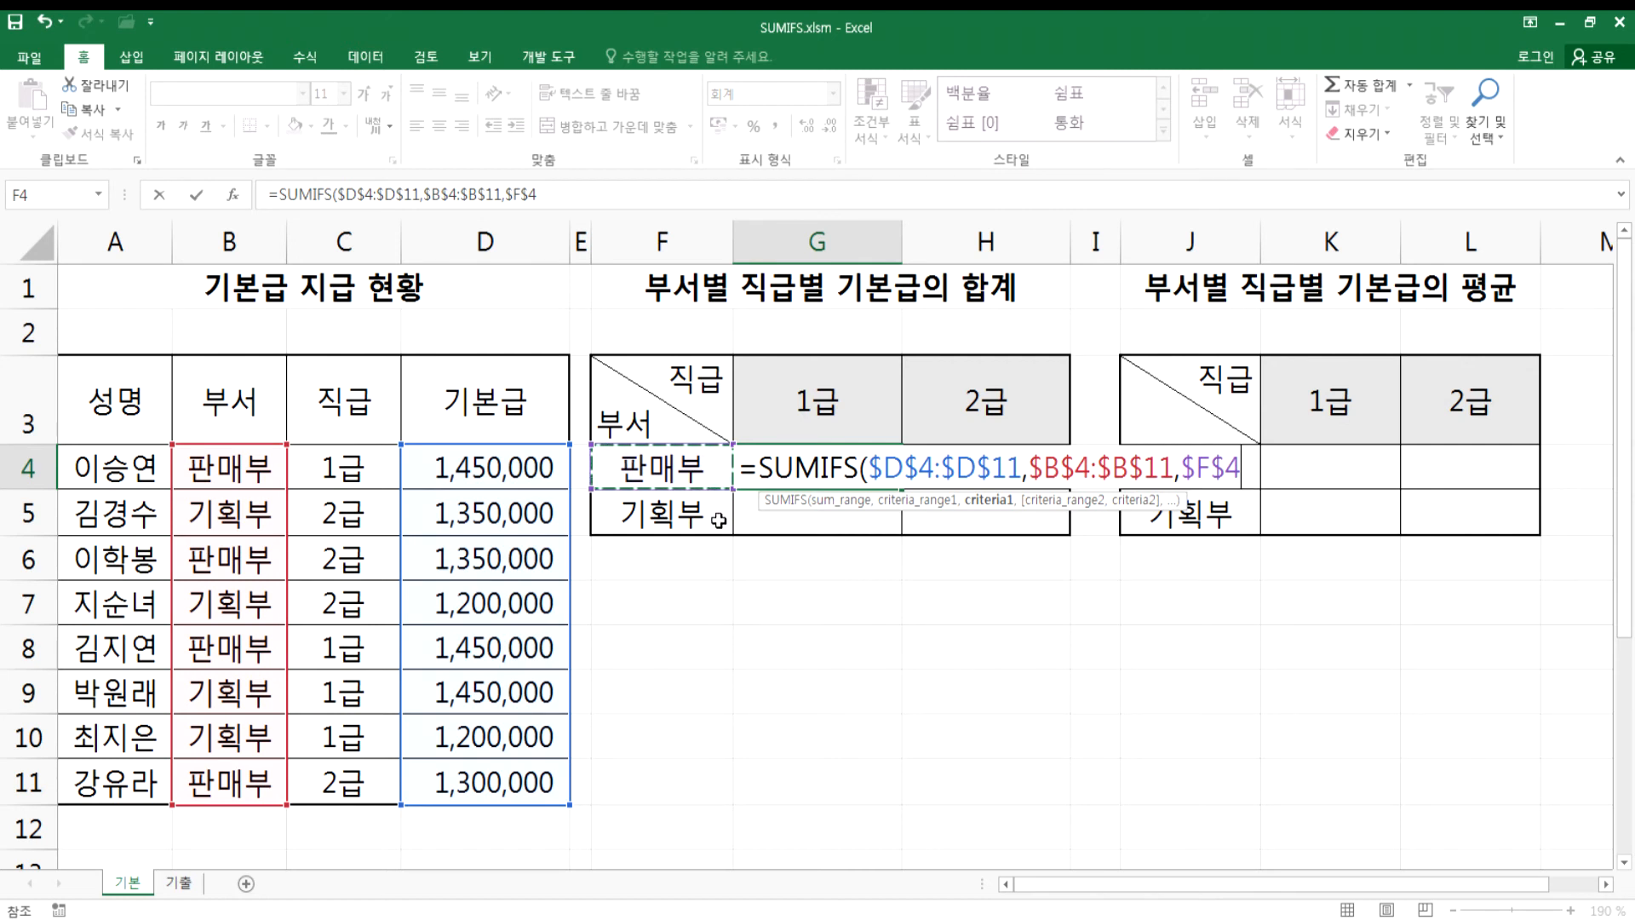
pyautogui.press('F4')
pyautogui.press('F4')
# - Add grade range $C$4:$C$11 with criterion G$3 and commit, giving 2,900,000
pyautogui.write(',')
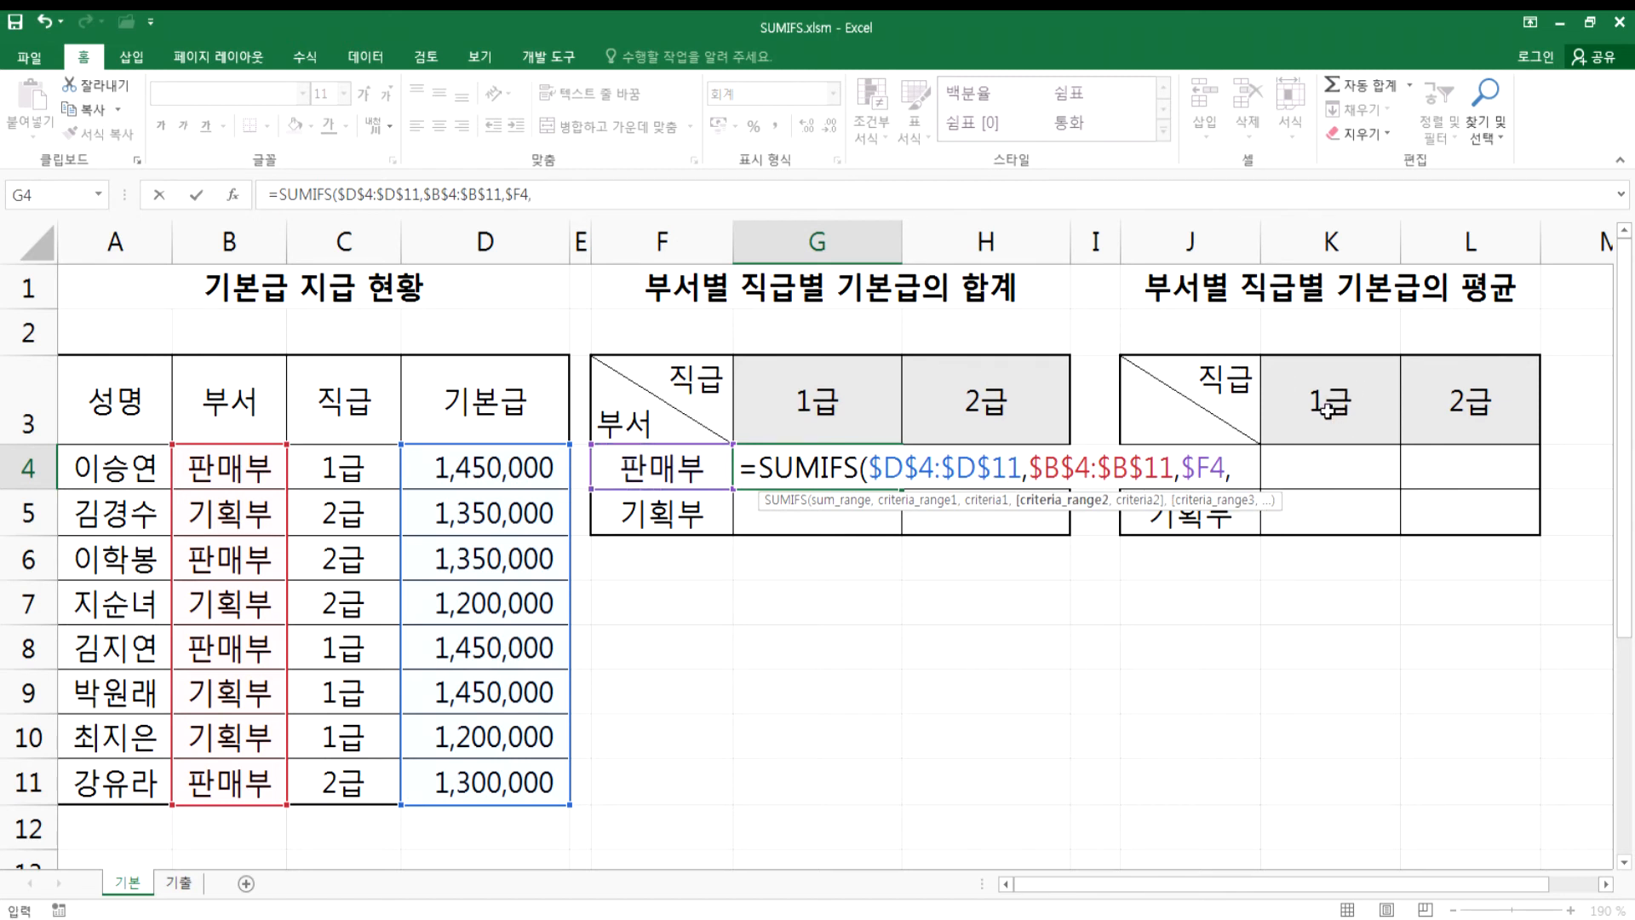
pyautogui.moveTo(324, 464); pyautogui.dragTo(326, 777)
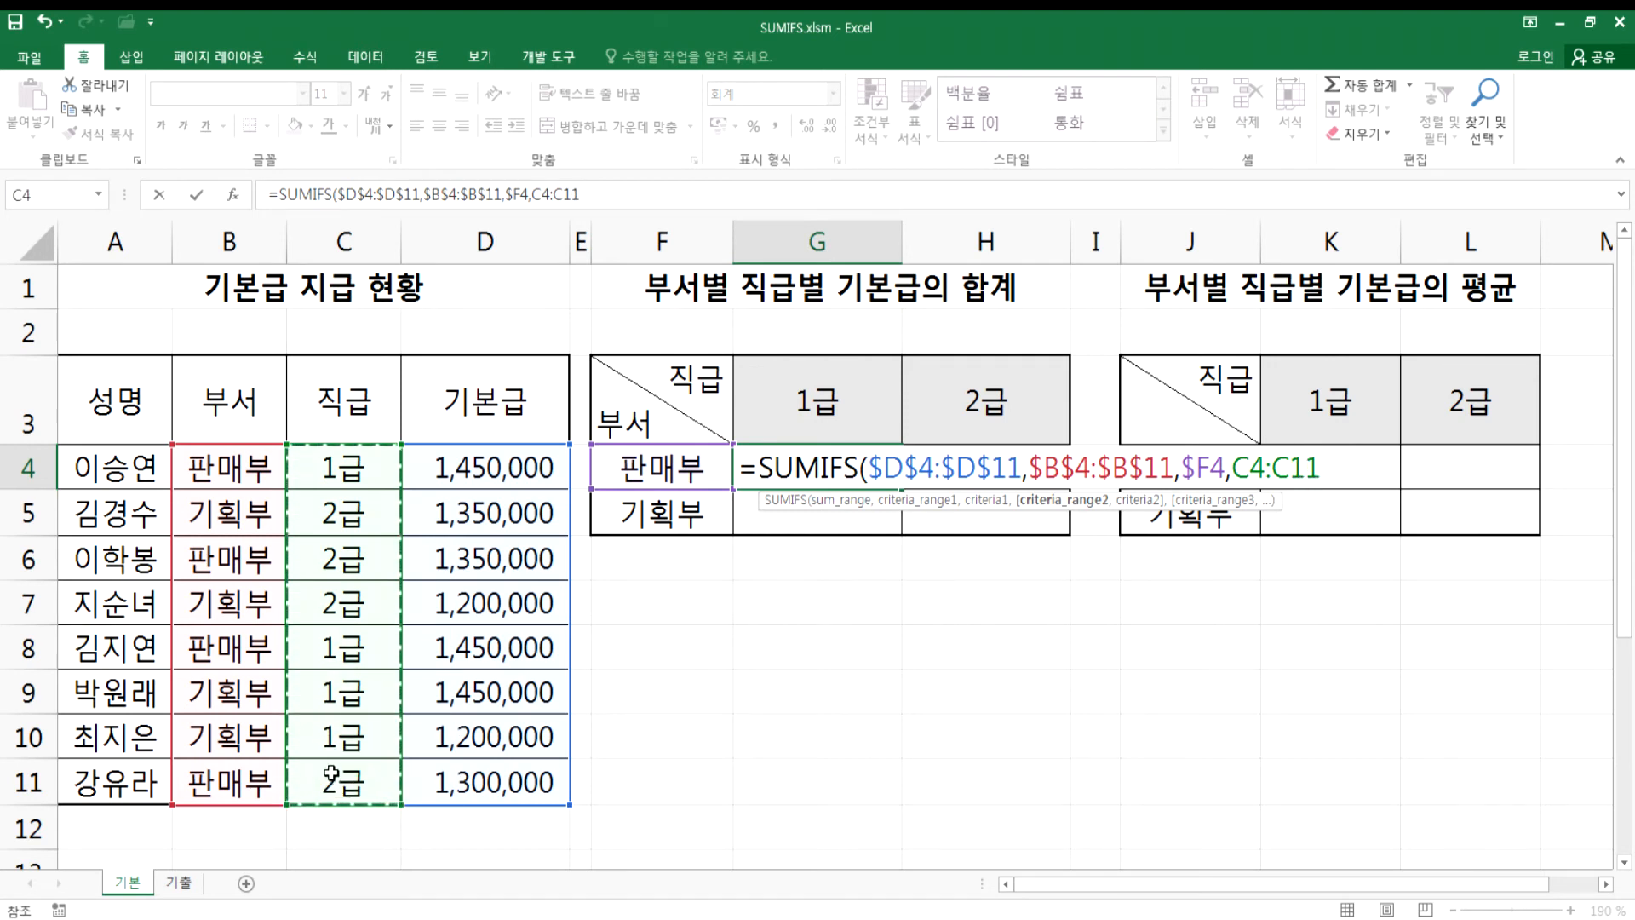
pyautogui.press('F4')
pyautogui.write(',')
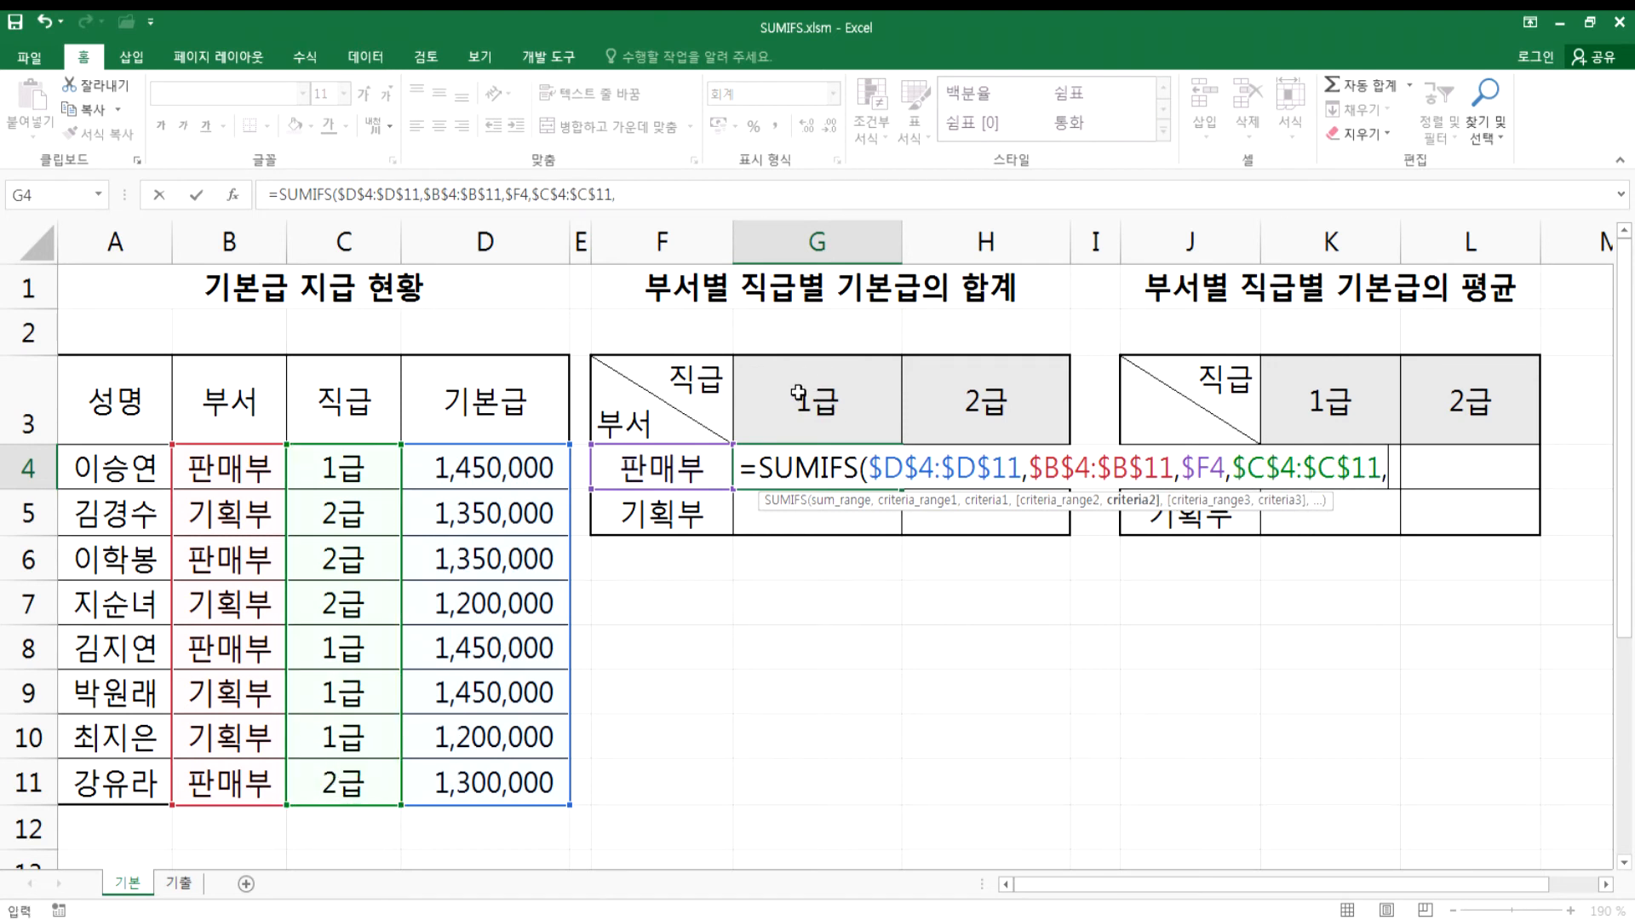
pyautogui.click(796, 397)
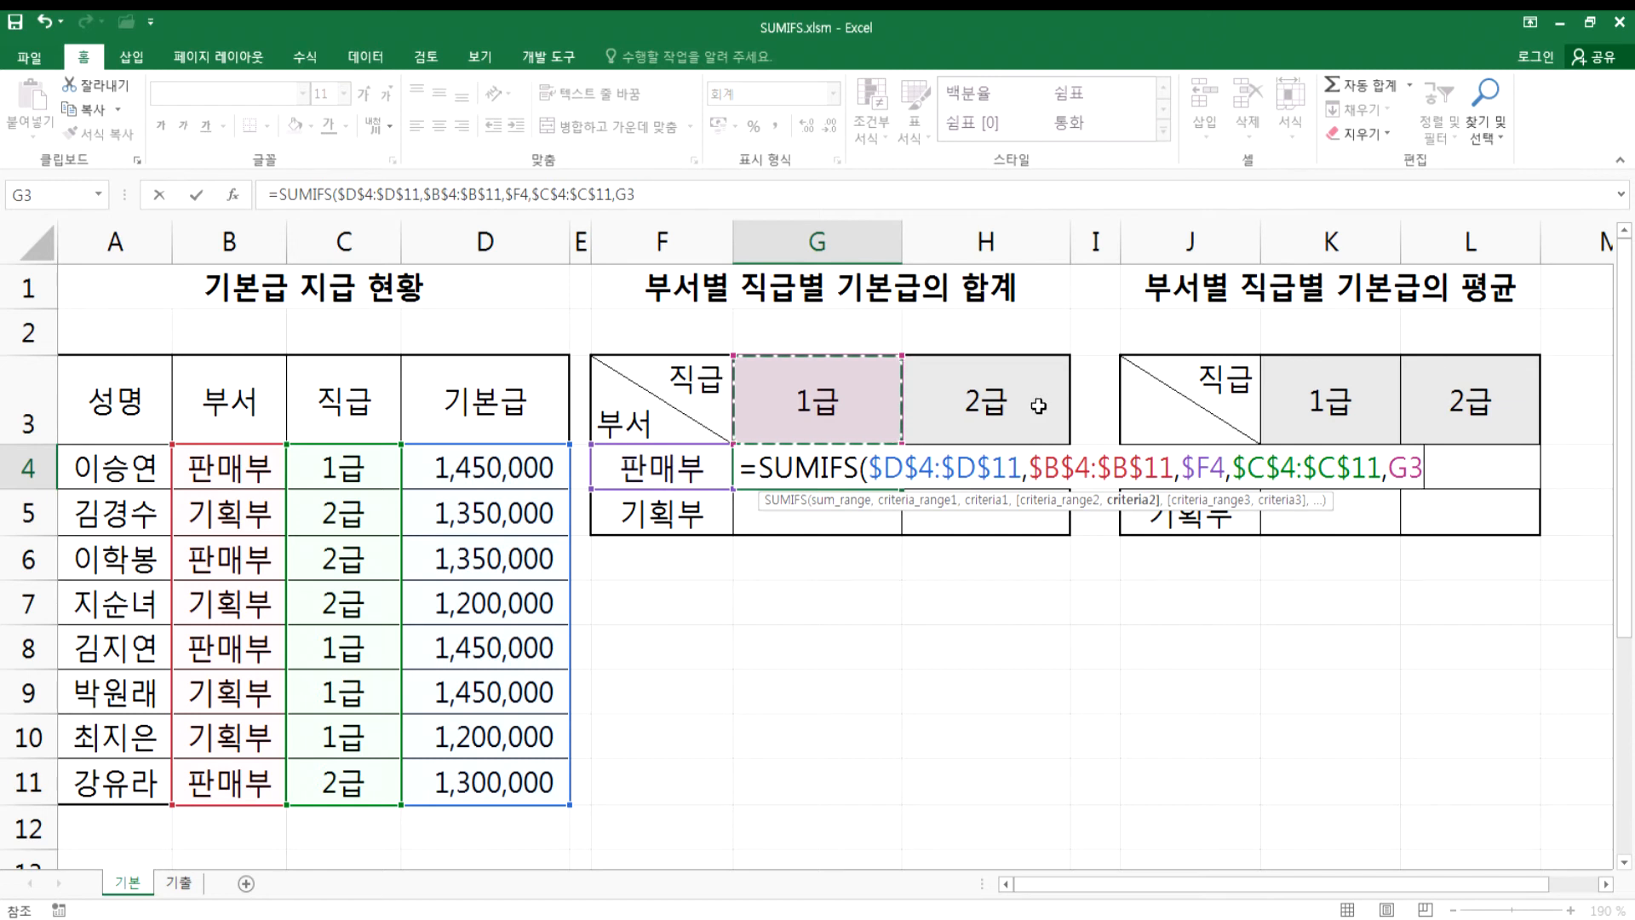
pyautogui.press('F4')
pyautogui.press('F4')
pyautogui.write(')')
pyautogui.press('Return')
pyautogui.press('Up')
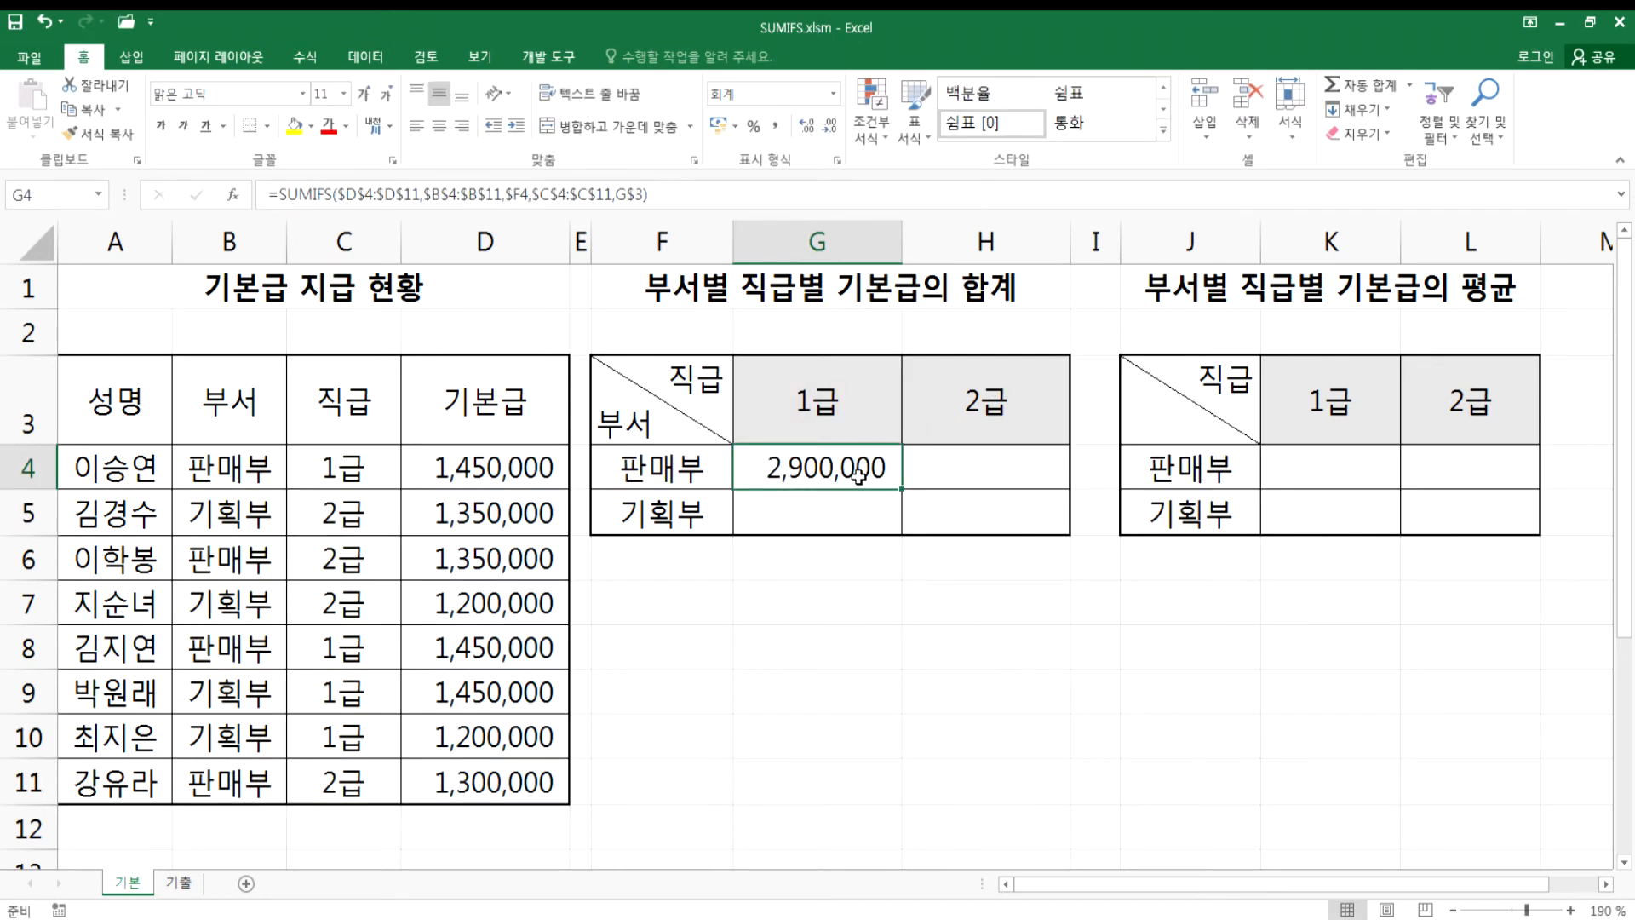
# - Copy G4's SUMIFS formula across to H4, check its references, and fill it down to H5
pyautogui.moveTo(904, 489); pyautogui.dragTo(1047, 489)
pyautogui.click(1010, 477)
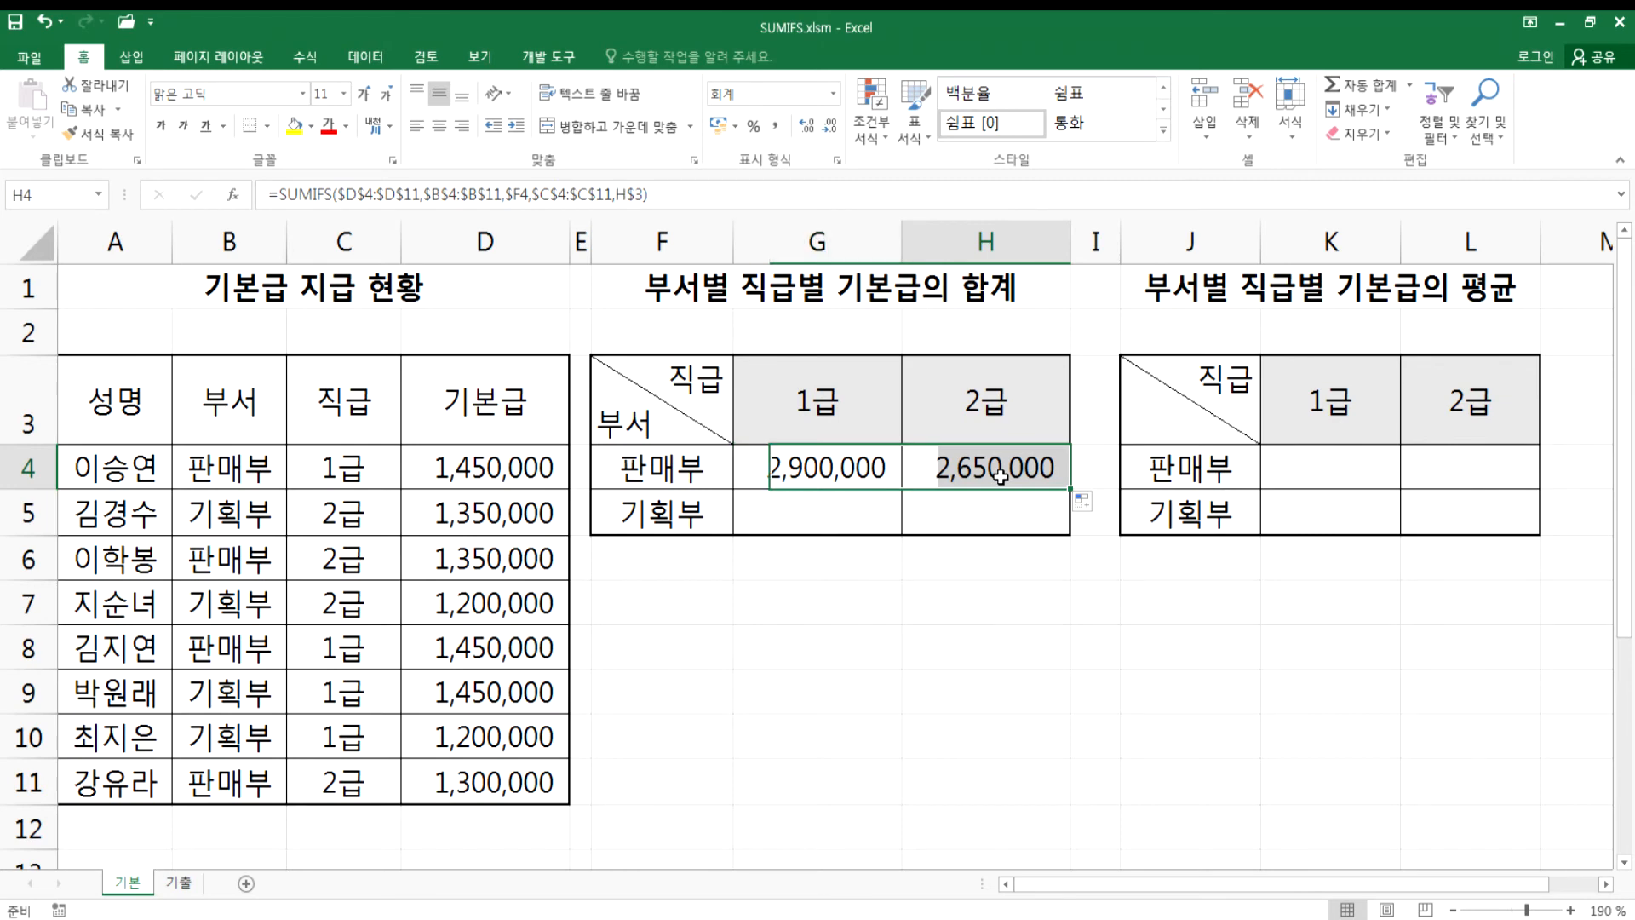
pyautogui.doubleClick(1009, 477)
pyautogui.press('Escape')
pyautogui.moveTo(1071, 490); pyautogui.dragTo(1071, 533)
# - Fill G4's formula down to G5, then undo both fills into row 5
pyautogui.click(900, 487)
pyautogui.moveTo(903, 487); pyautogui.dragTo(896, 549)
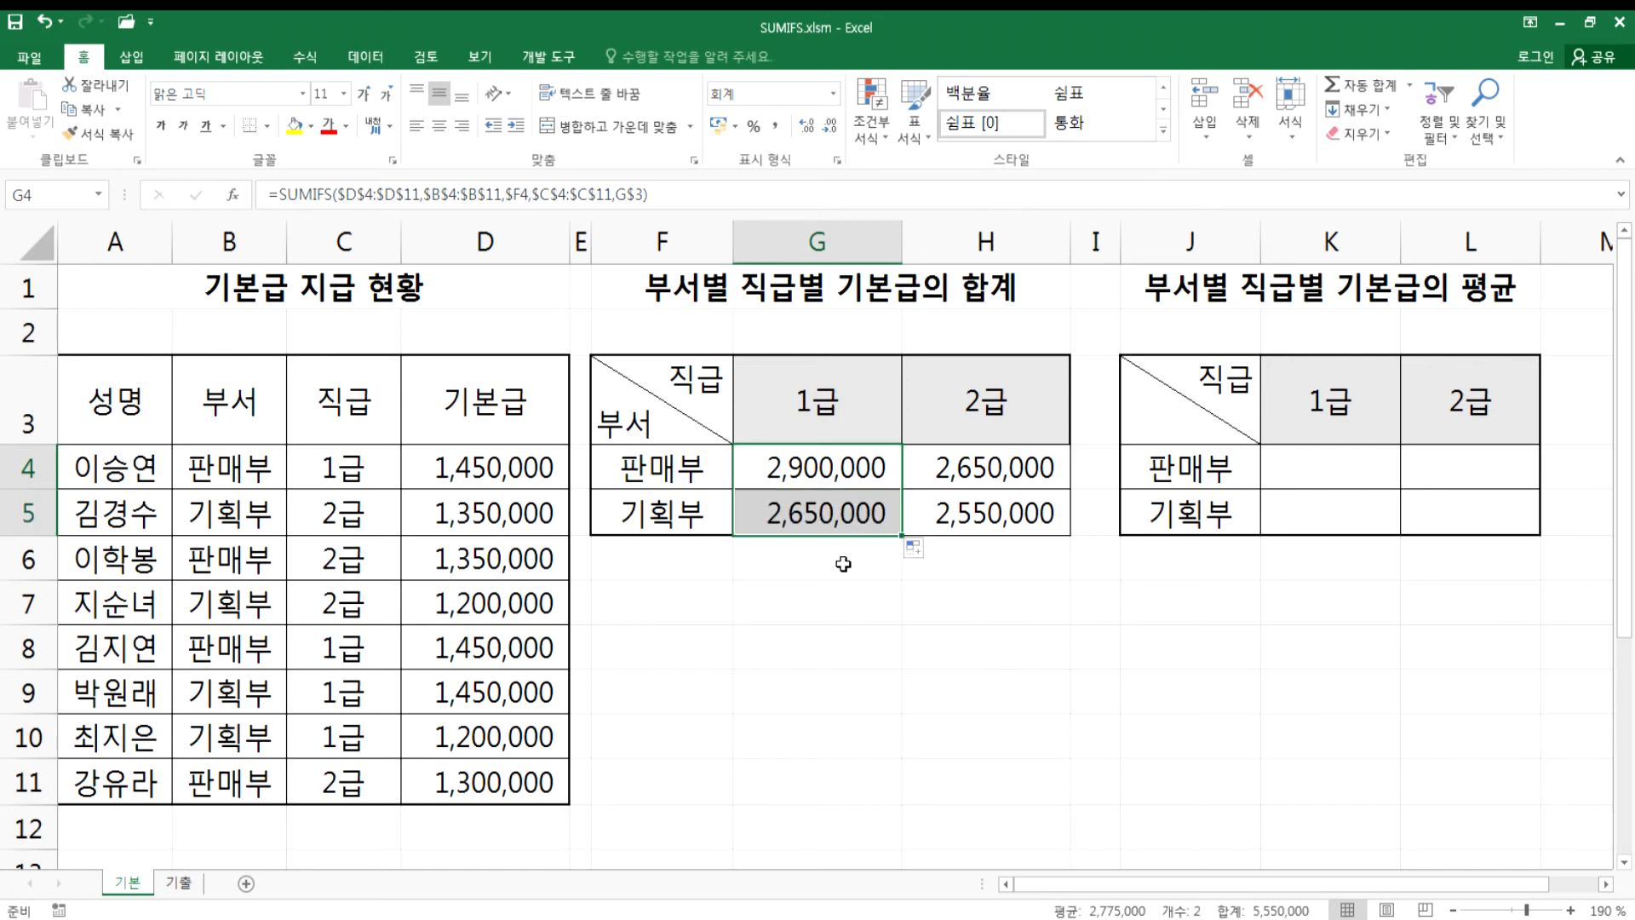
pyautogui.click(841, 567)
pyautogui.hotkey('ctrl', 'z')
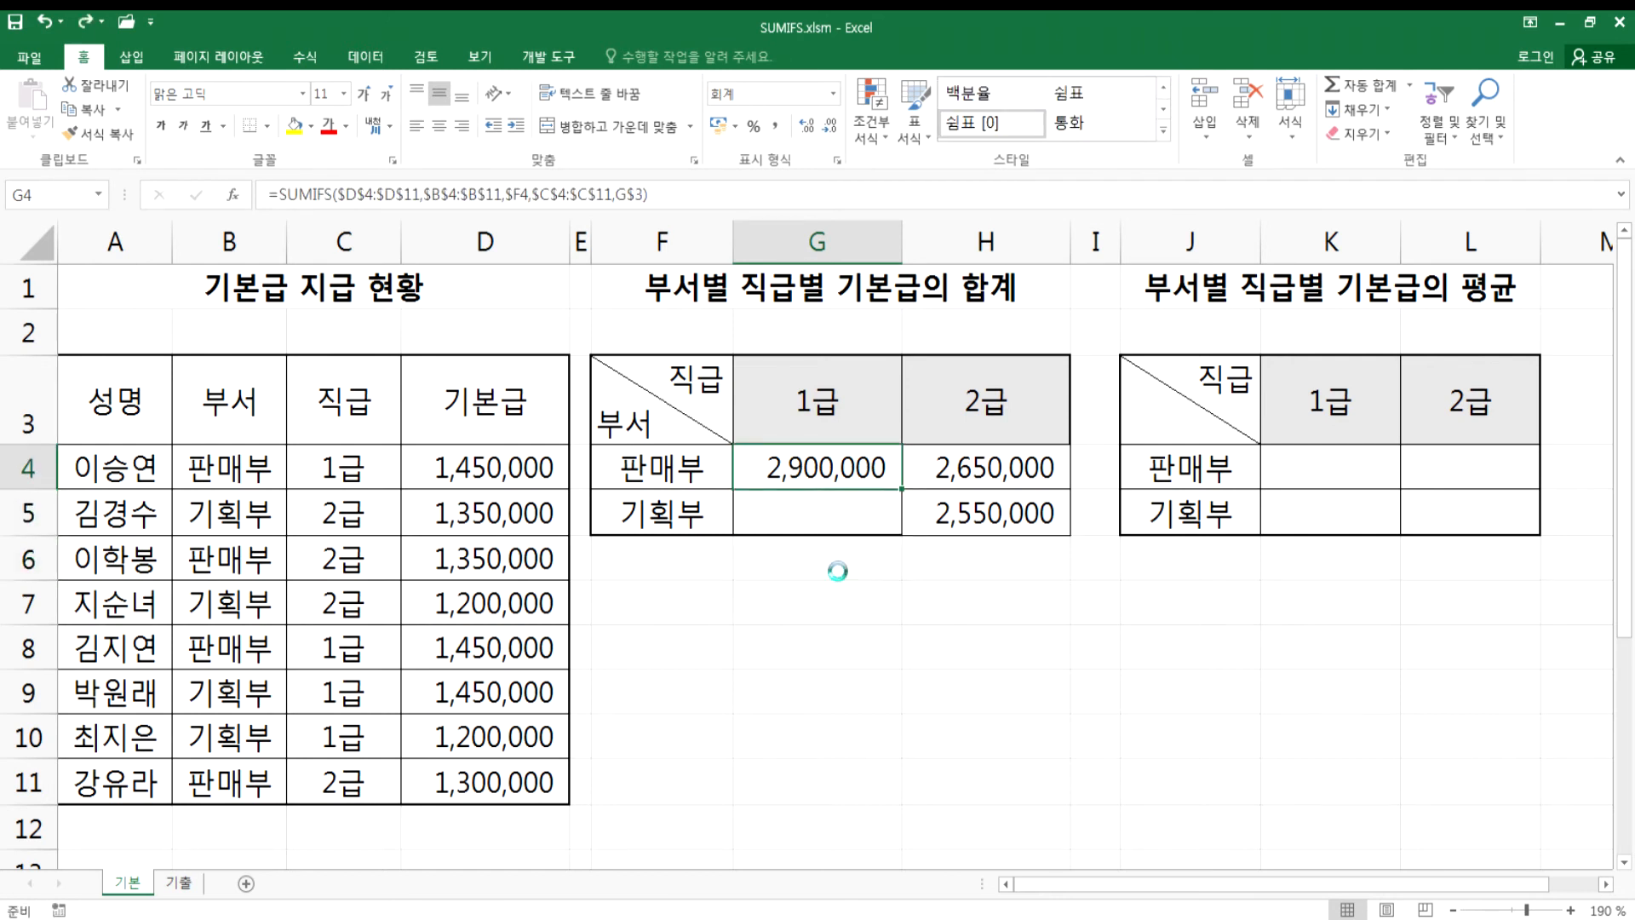
pyautogui.hotkey('ctrl', 'z')
# - Fill G4:H4 down into row 5 together and inspect G5's resulting formula
pyautogui.moveTo(823, 468); pyautogui.dragTo(1071, 536)
pyautogui.click(1100, 553)
pyautogui.click(1114, 627)
pyautogui.click(861, 618)
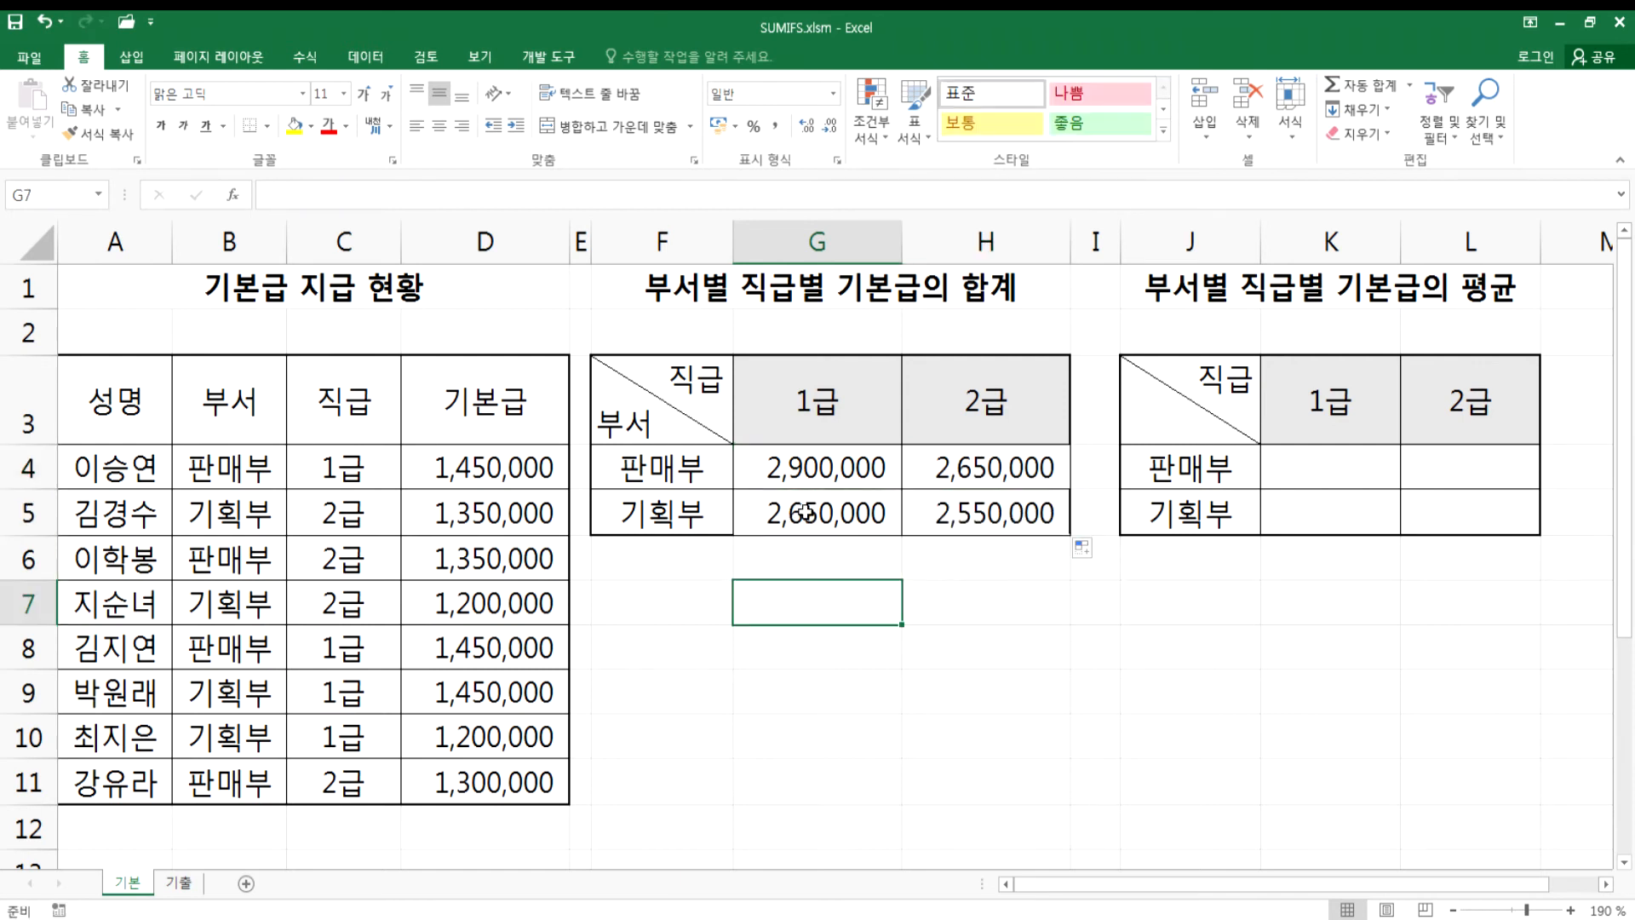
pyautogui.doubleClick(810, 512)
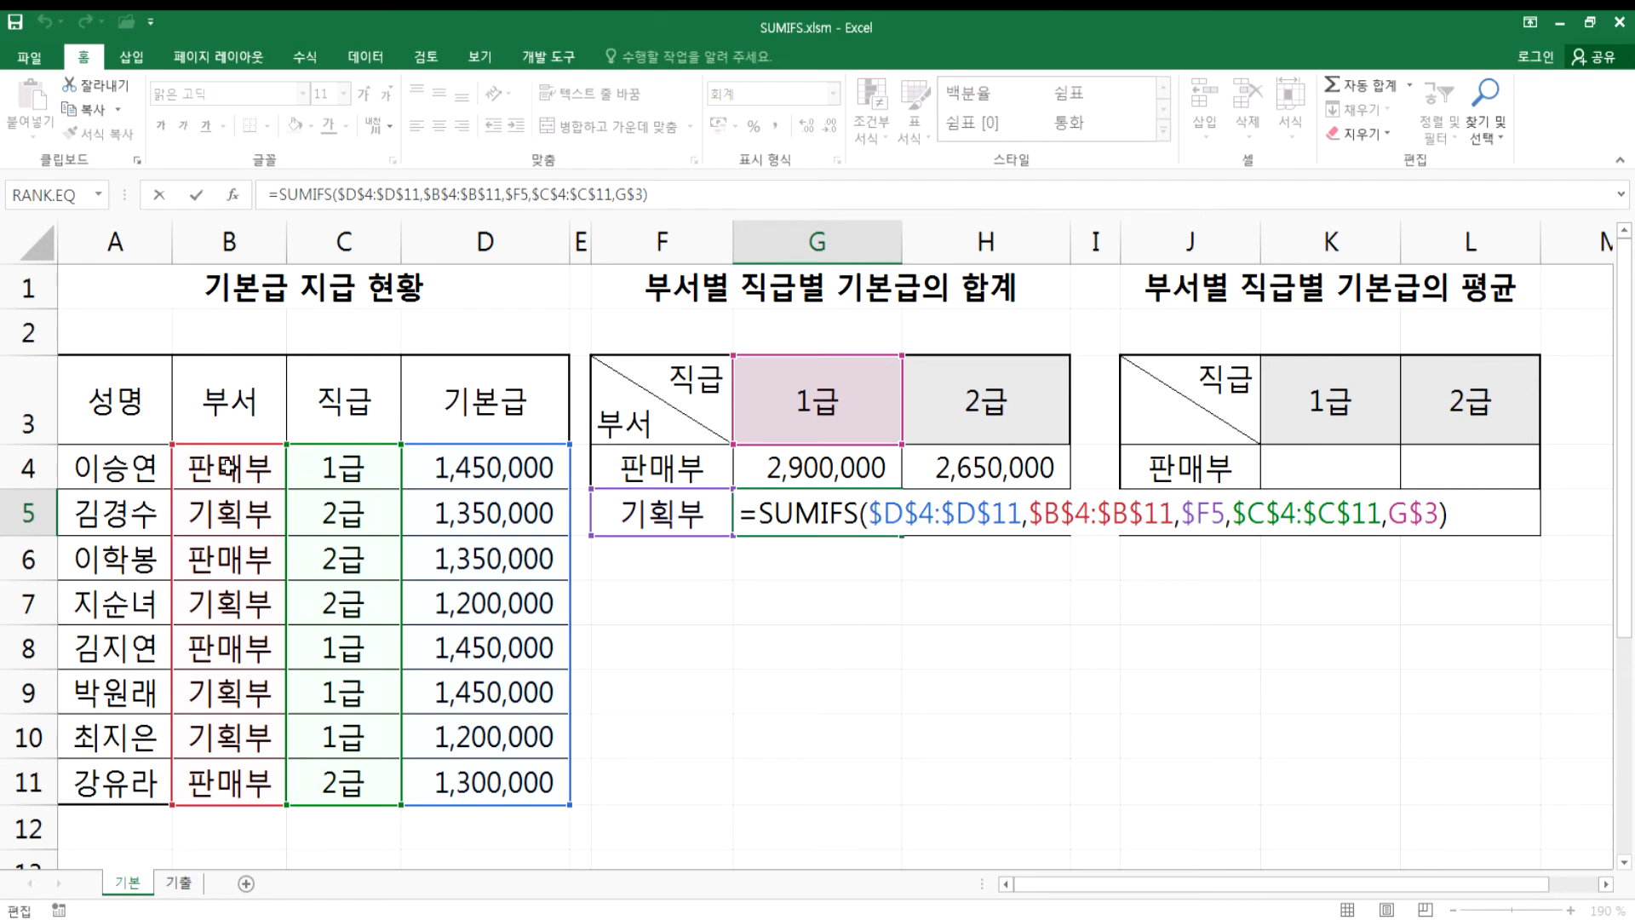
# - Walk through the department, grade and salary ranges B4:B11, C4:C11, D4:D11 against G4's formula
pyautogui.press('Escape')
pyautogui.moveTo(224, 465); pyautogui.dragTo(226, 782)
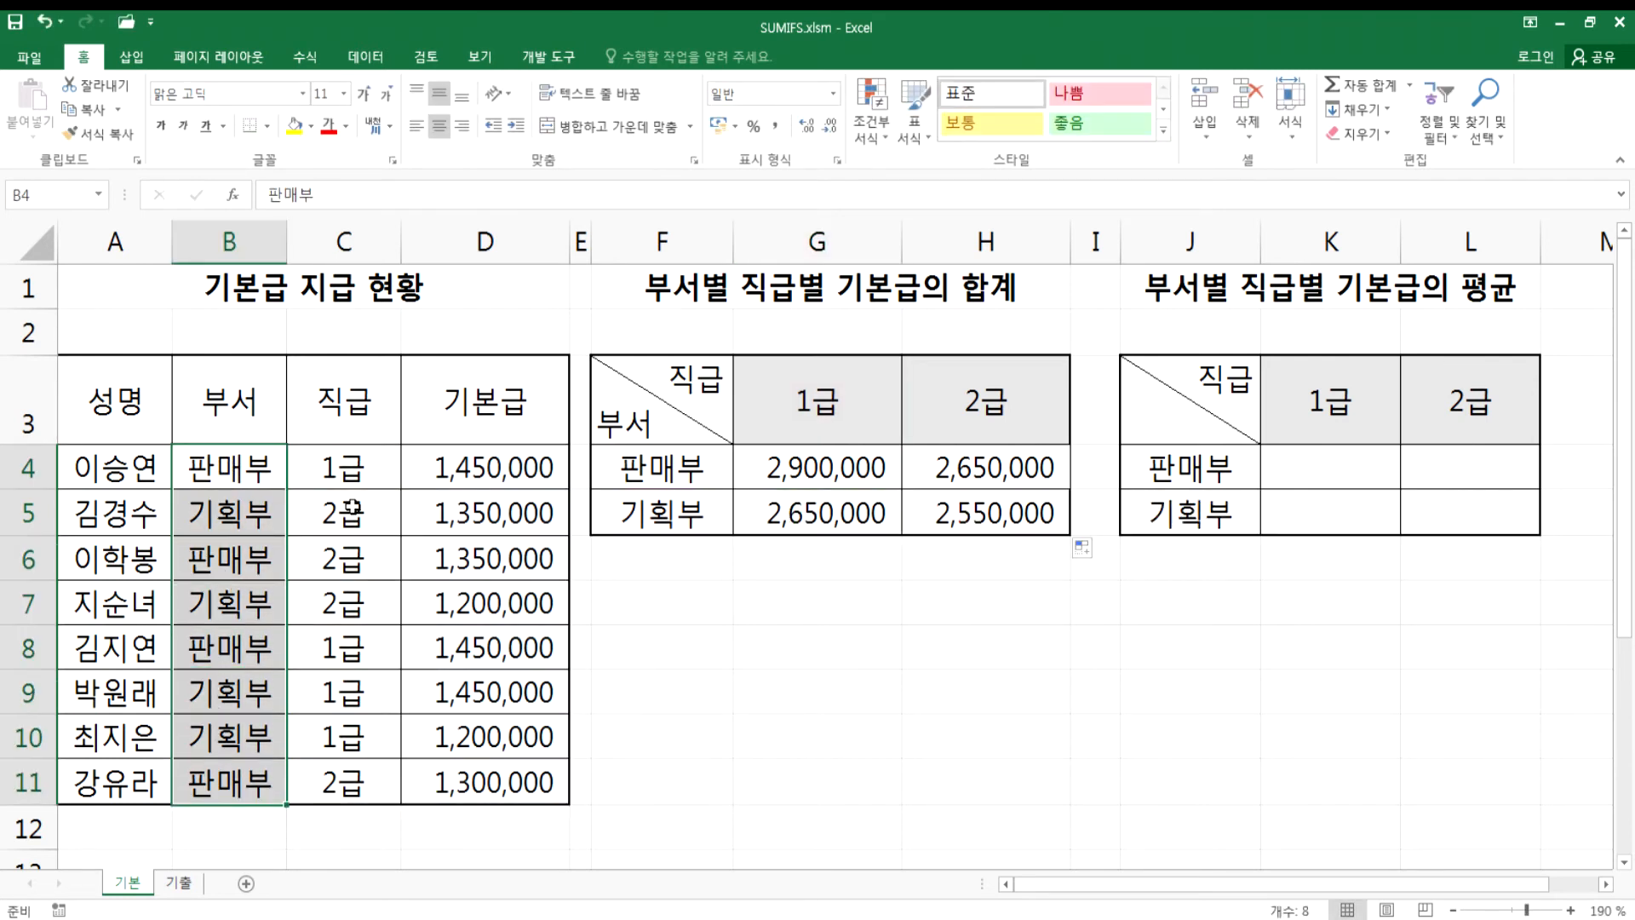
pyautogui.click(361, 466)
pyautogui.moveTo(354, 509); pyautogui.dragTo(353, 782)
pyautogui.moveTo(464, 467); pyautogui.dragTo(455, 782)
pyautogui.doubleClick(754, 470)
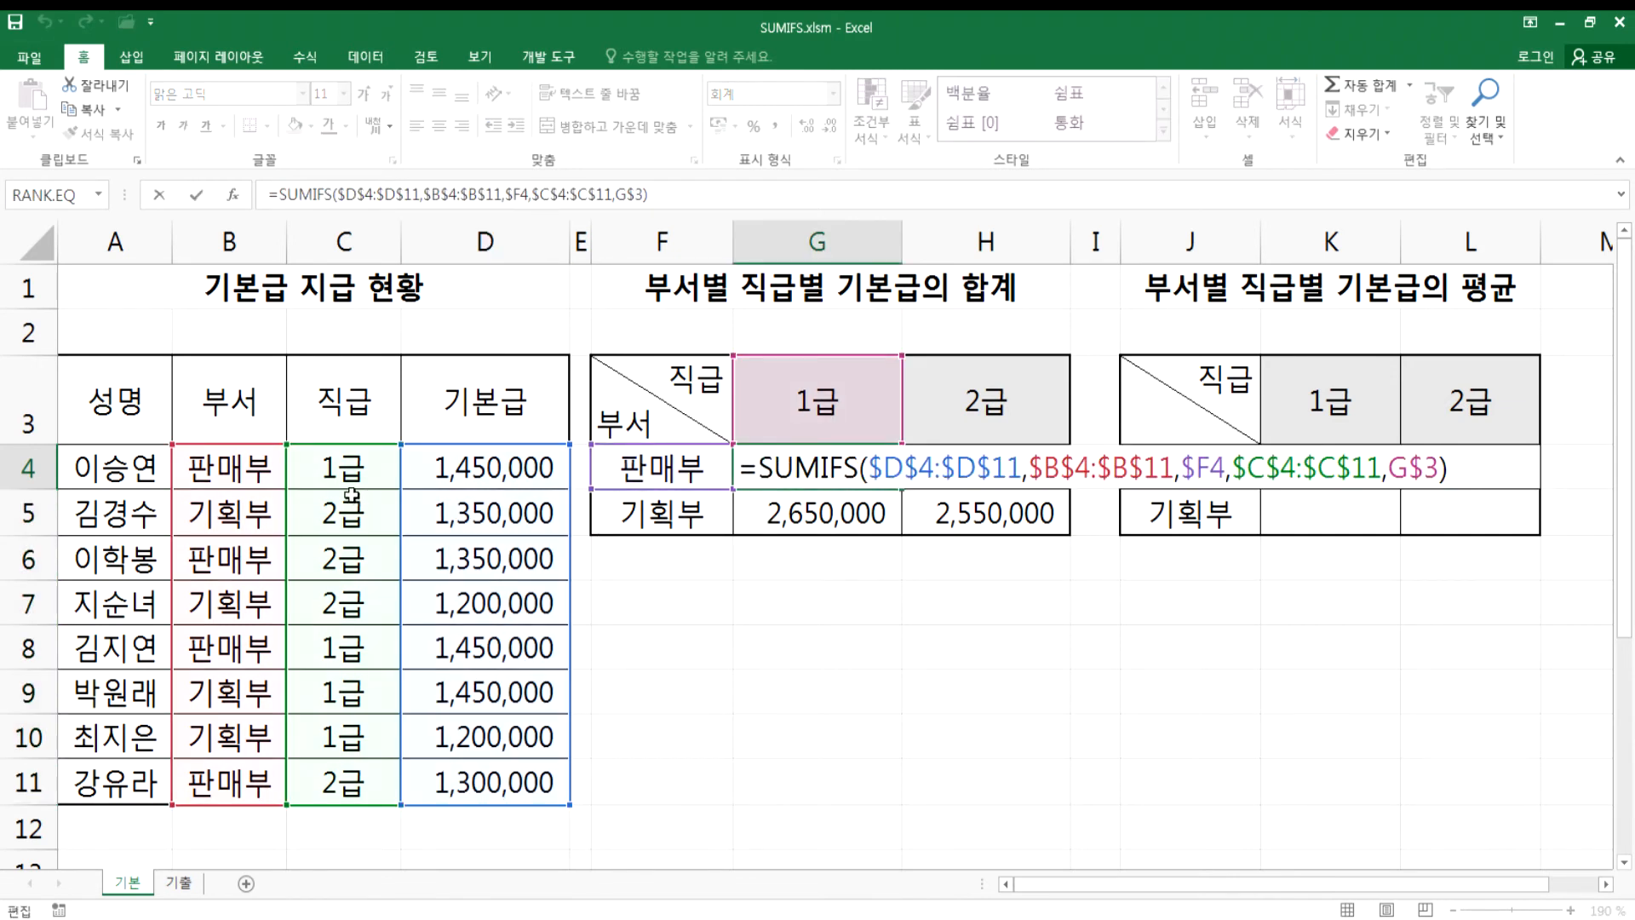
pyautogui.hotkey('ctrl', 'Return')
# - Show how G4's formula uses the department cell F4 as its $F4 criterion
pyautogui.click(630, 468)
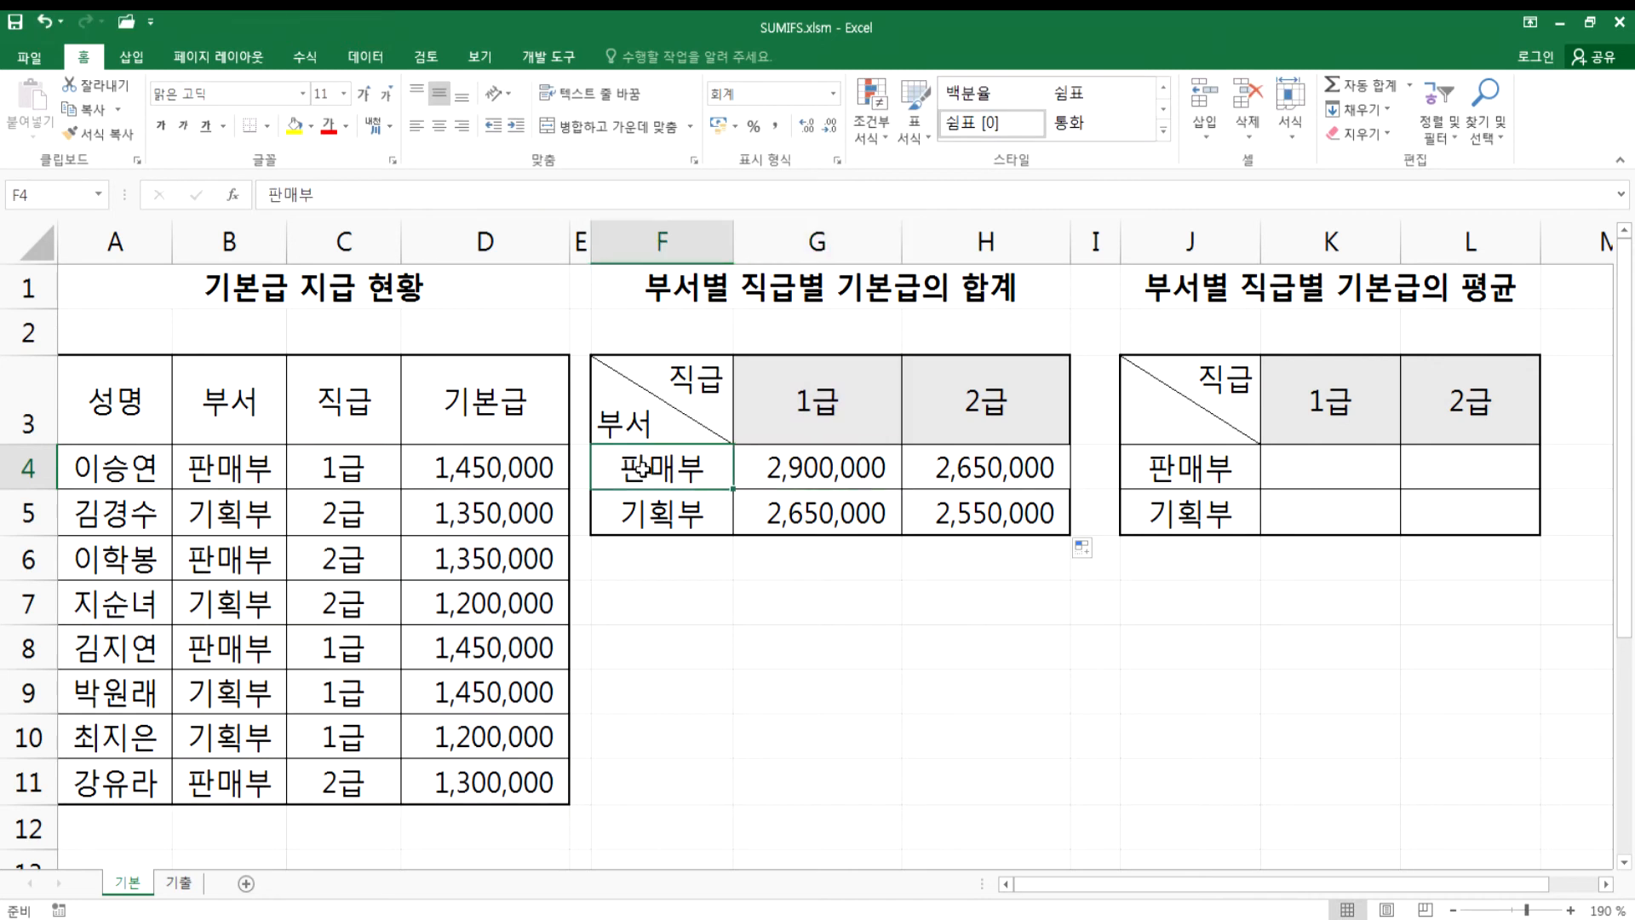
pyautogui.click(824, 467)
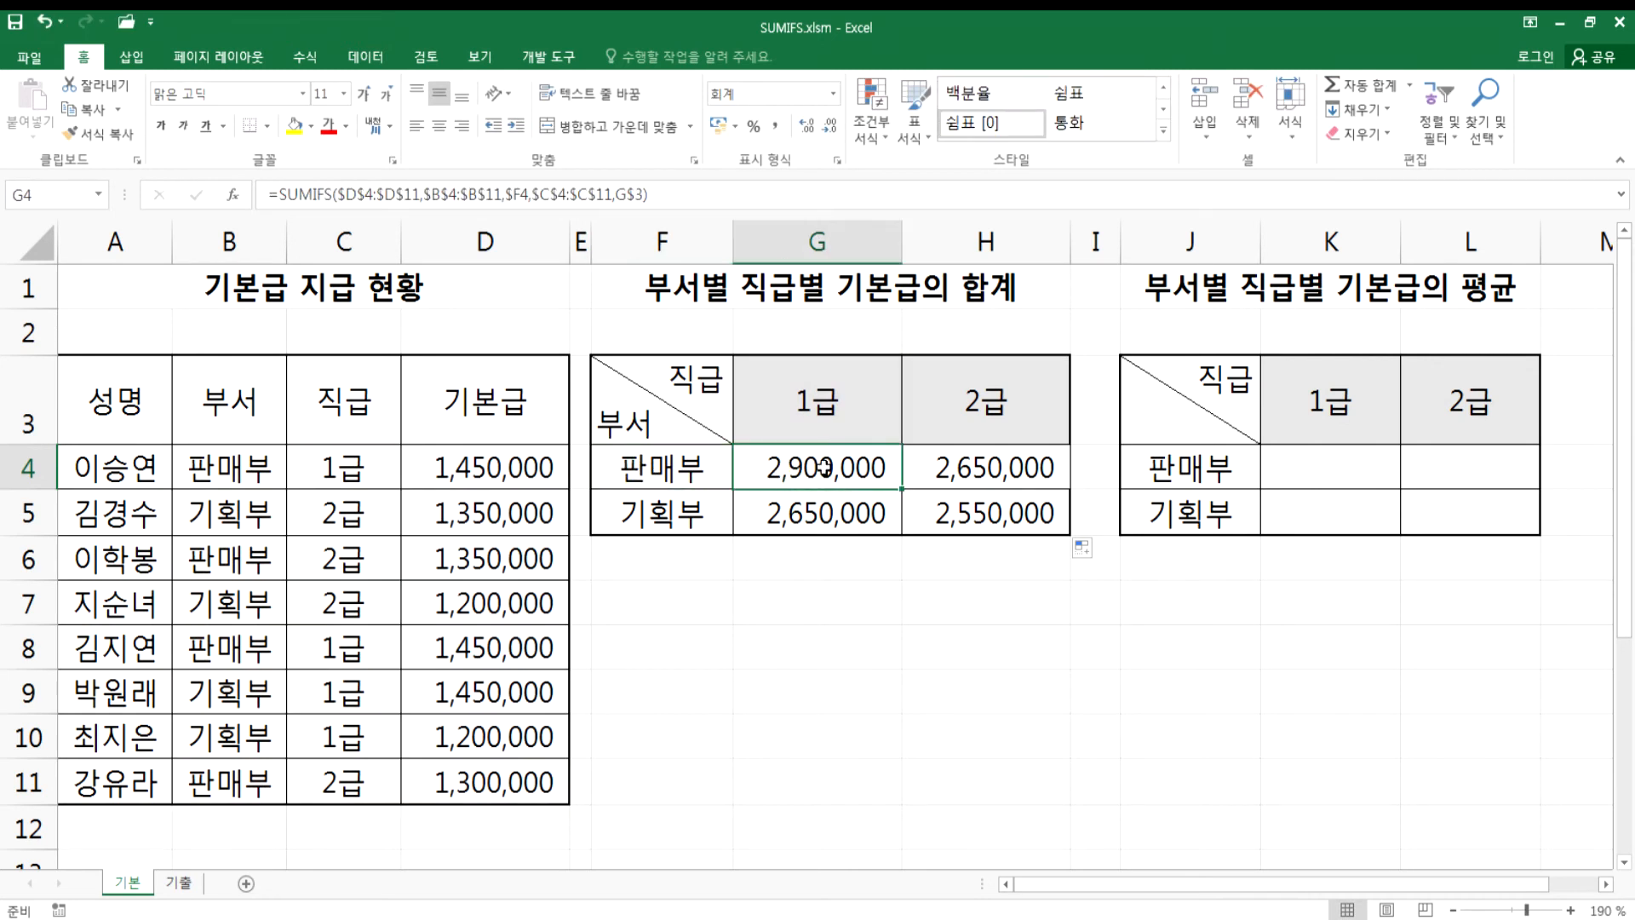
pyautogui.click(713, 470)
pyautogui.click(798, 470)
pyautogui.click(722, 469)
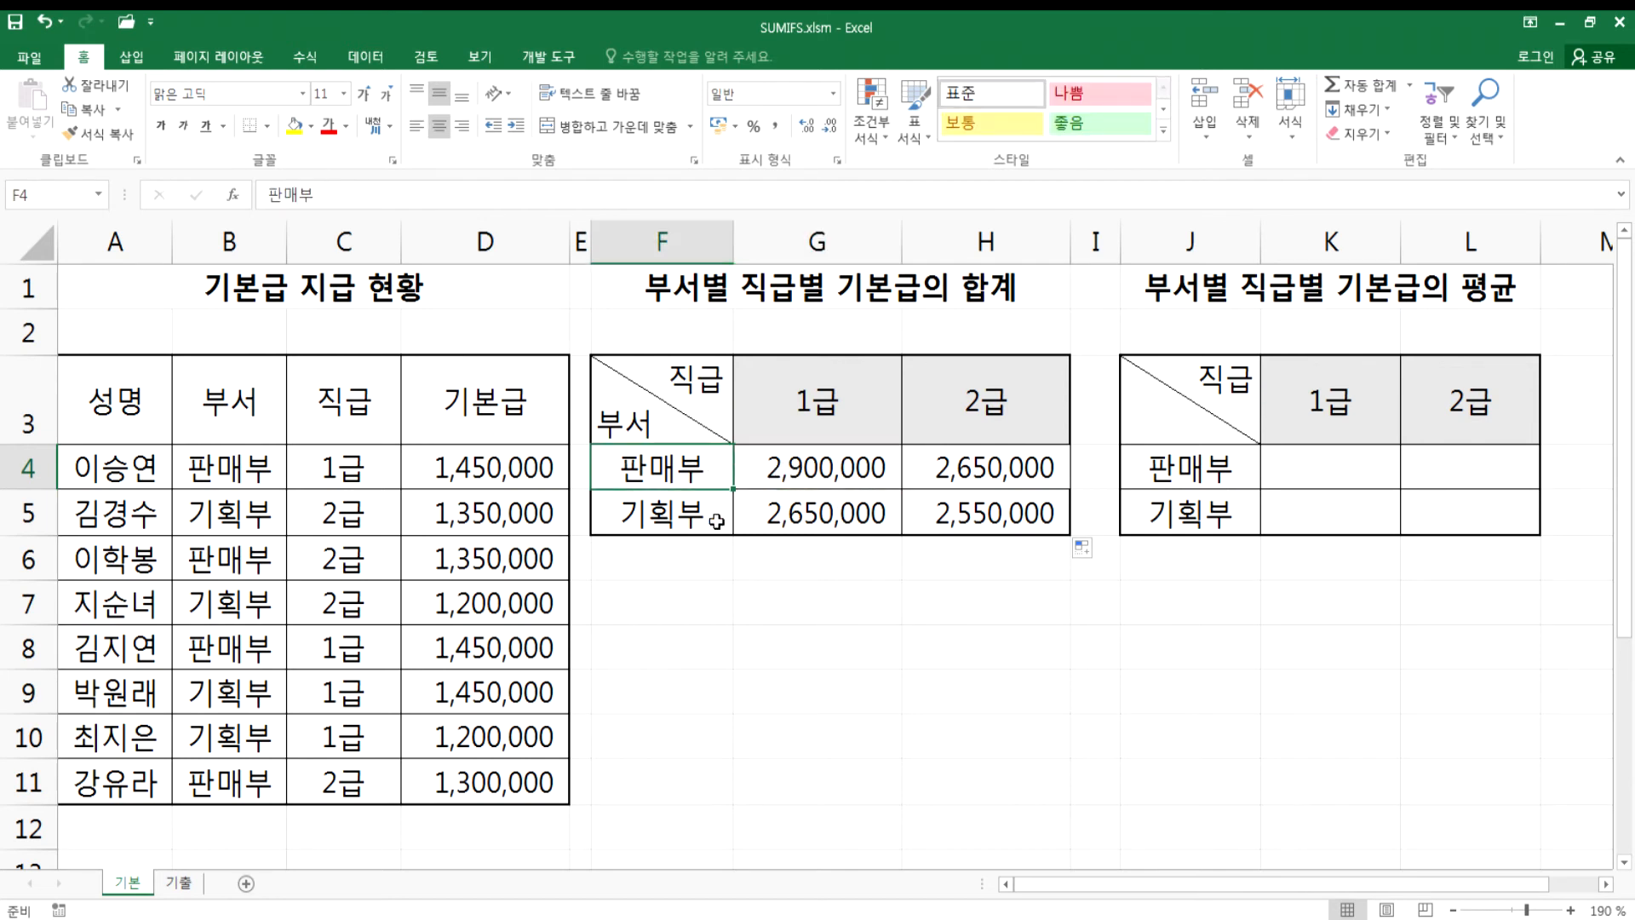
pyautogui.click(769, 482)
pyautogui.press('F2')
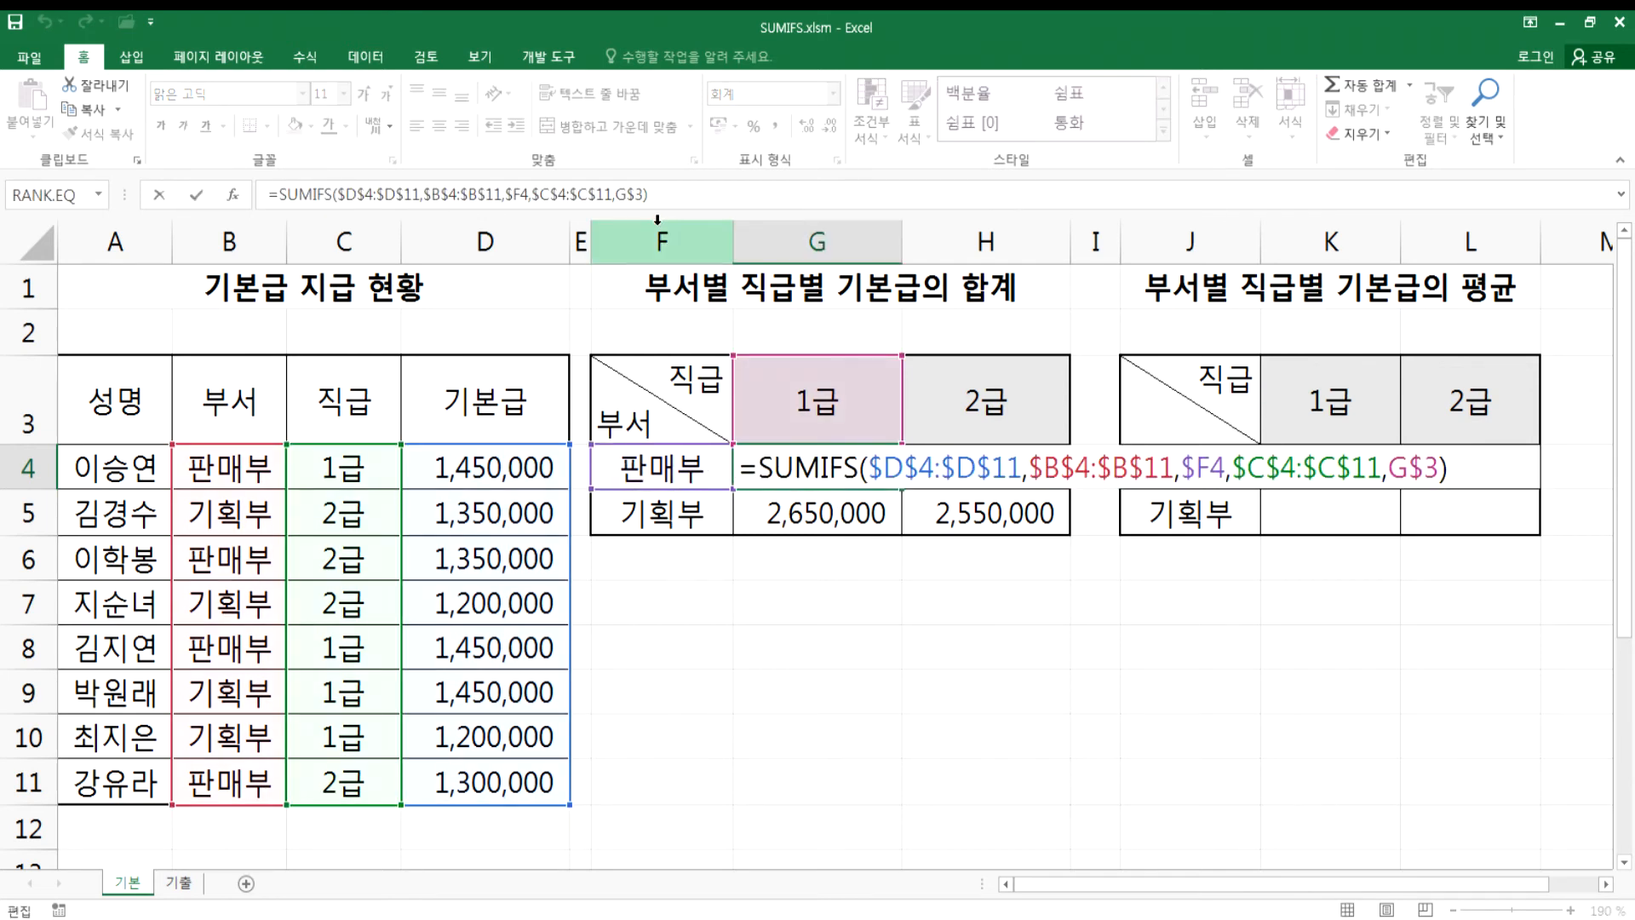
pyautogui.click(1198, 468)
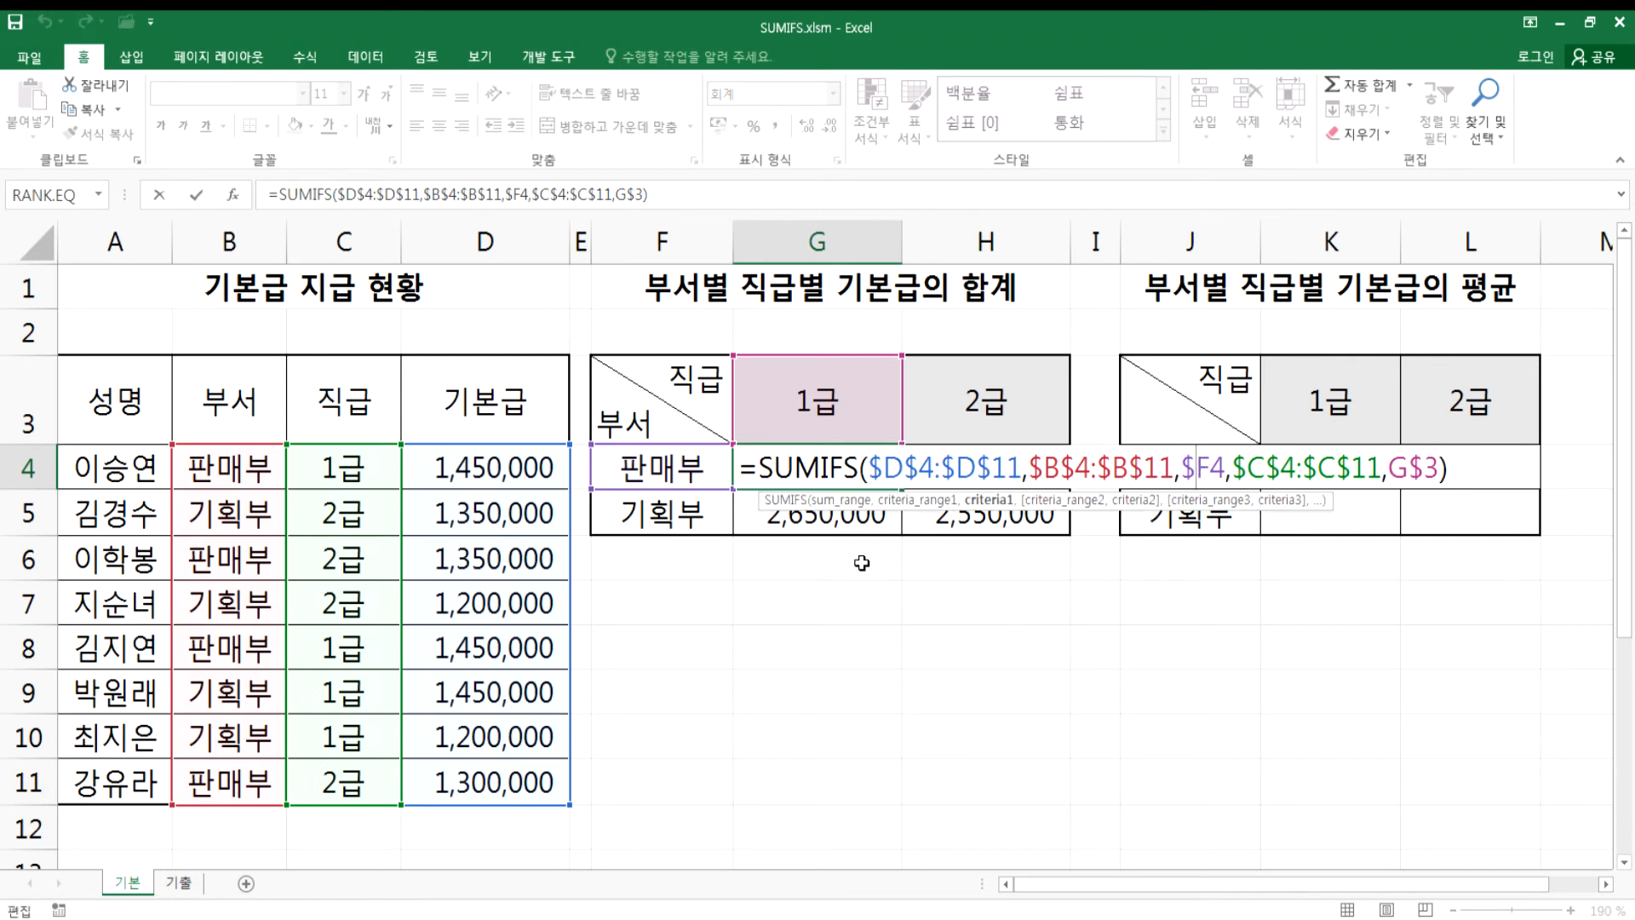
pyautogui.click(762, 399)
pyautogui.click(779, 468)
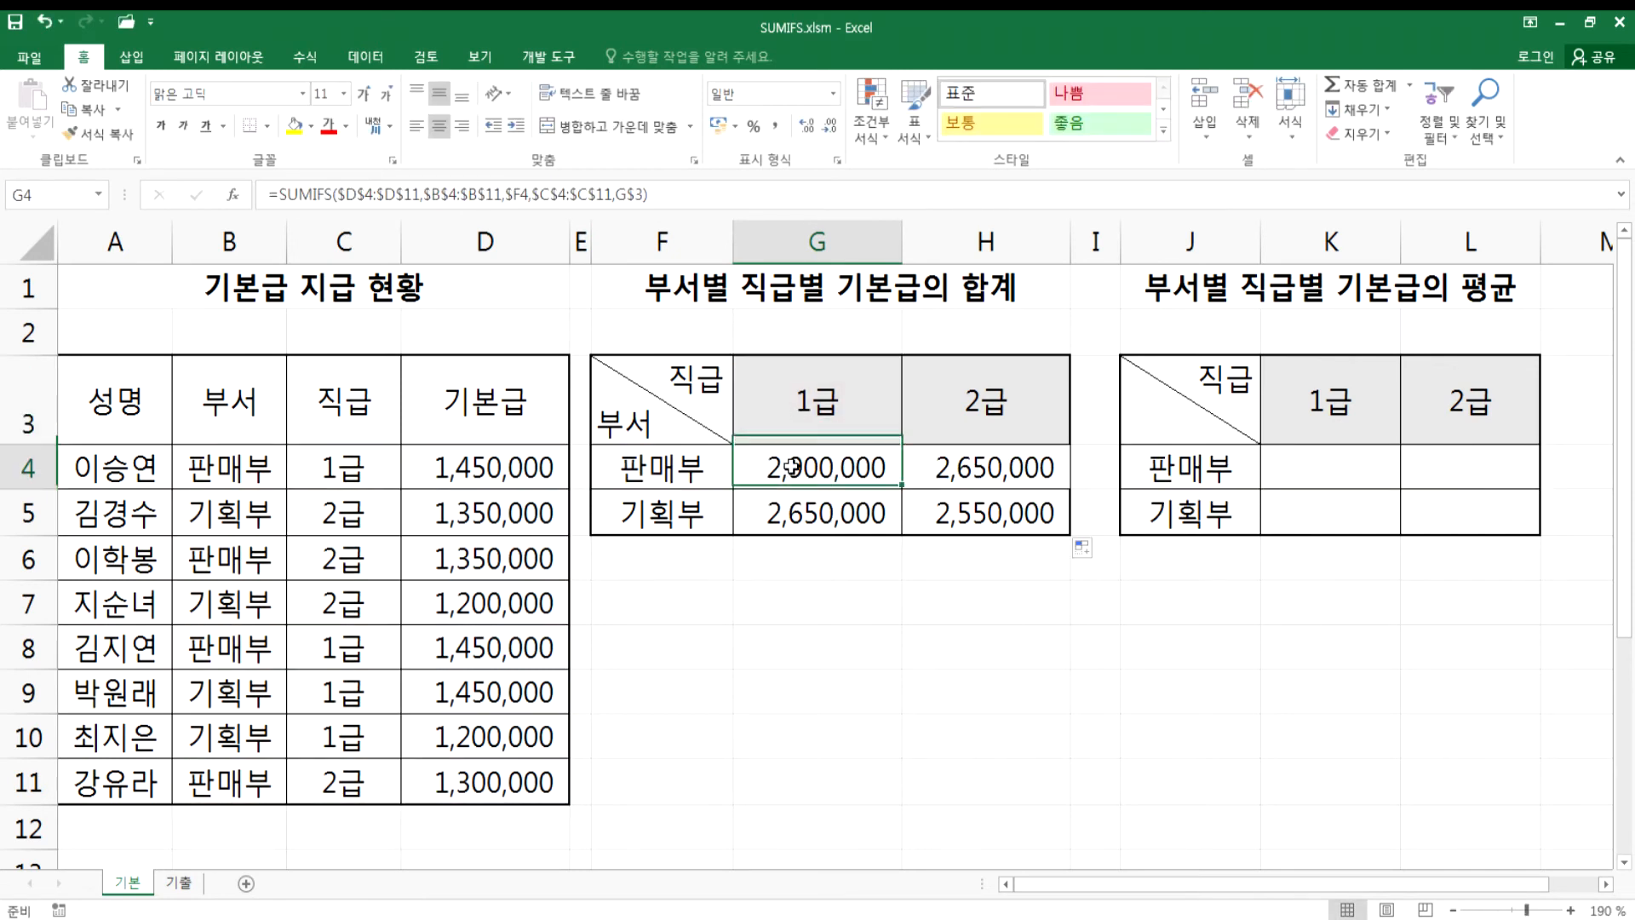
# - Highlight the grade headers G3:H3 and review them as G4's grade criterion
pyautogui.click(1000, 412)
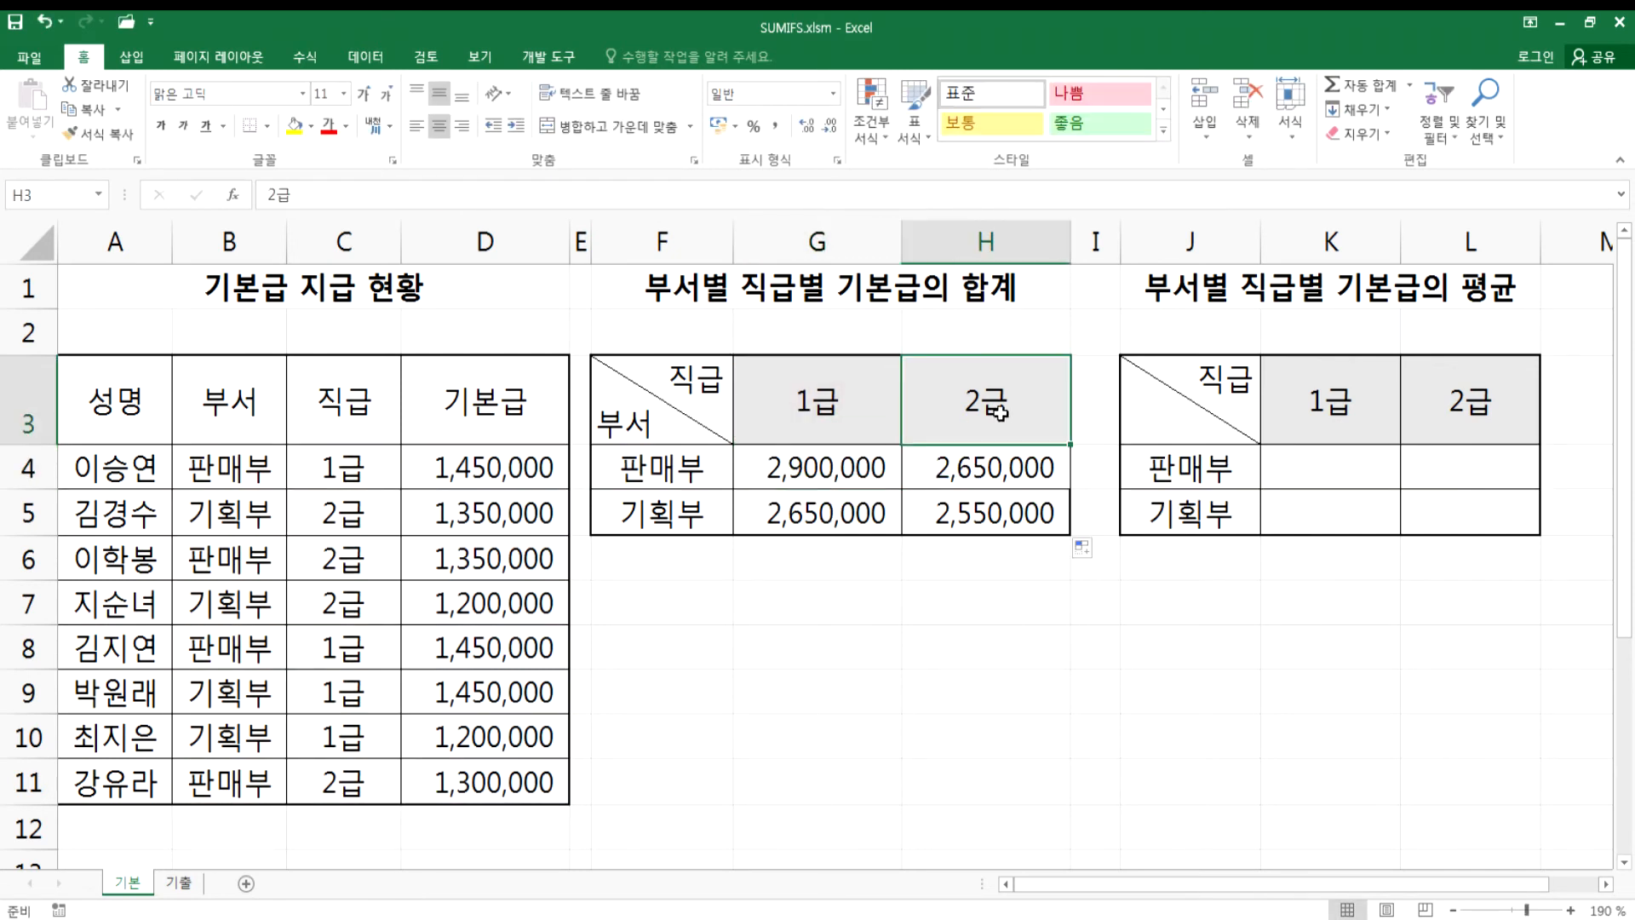
pyautogui.moveTo(852, 401); pyautogui.dragTo(971, 401)
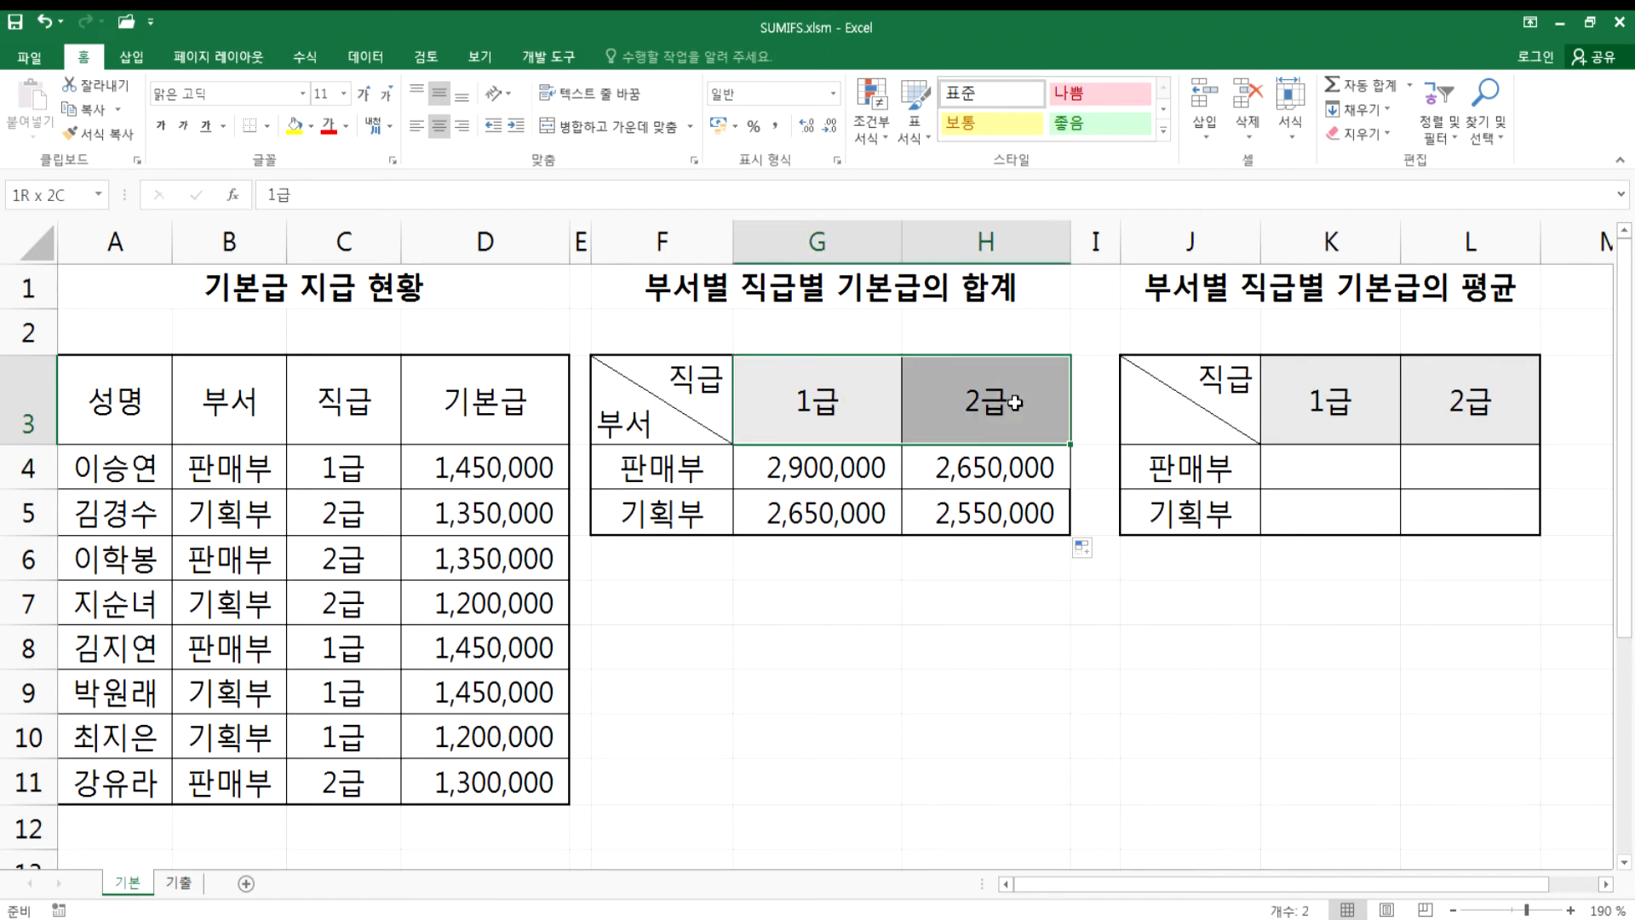
pyautogui.moveTo(831, 394); pyautogui.dragTo(979, 402)
pyautogui.doubleClick(818, 466)
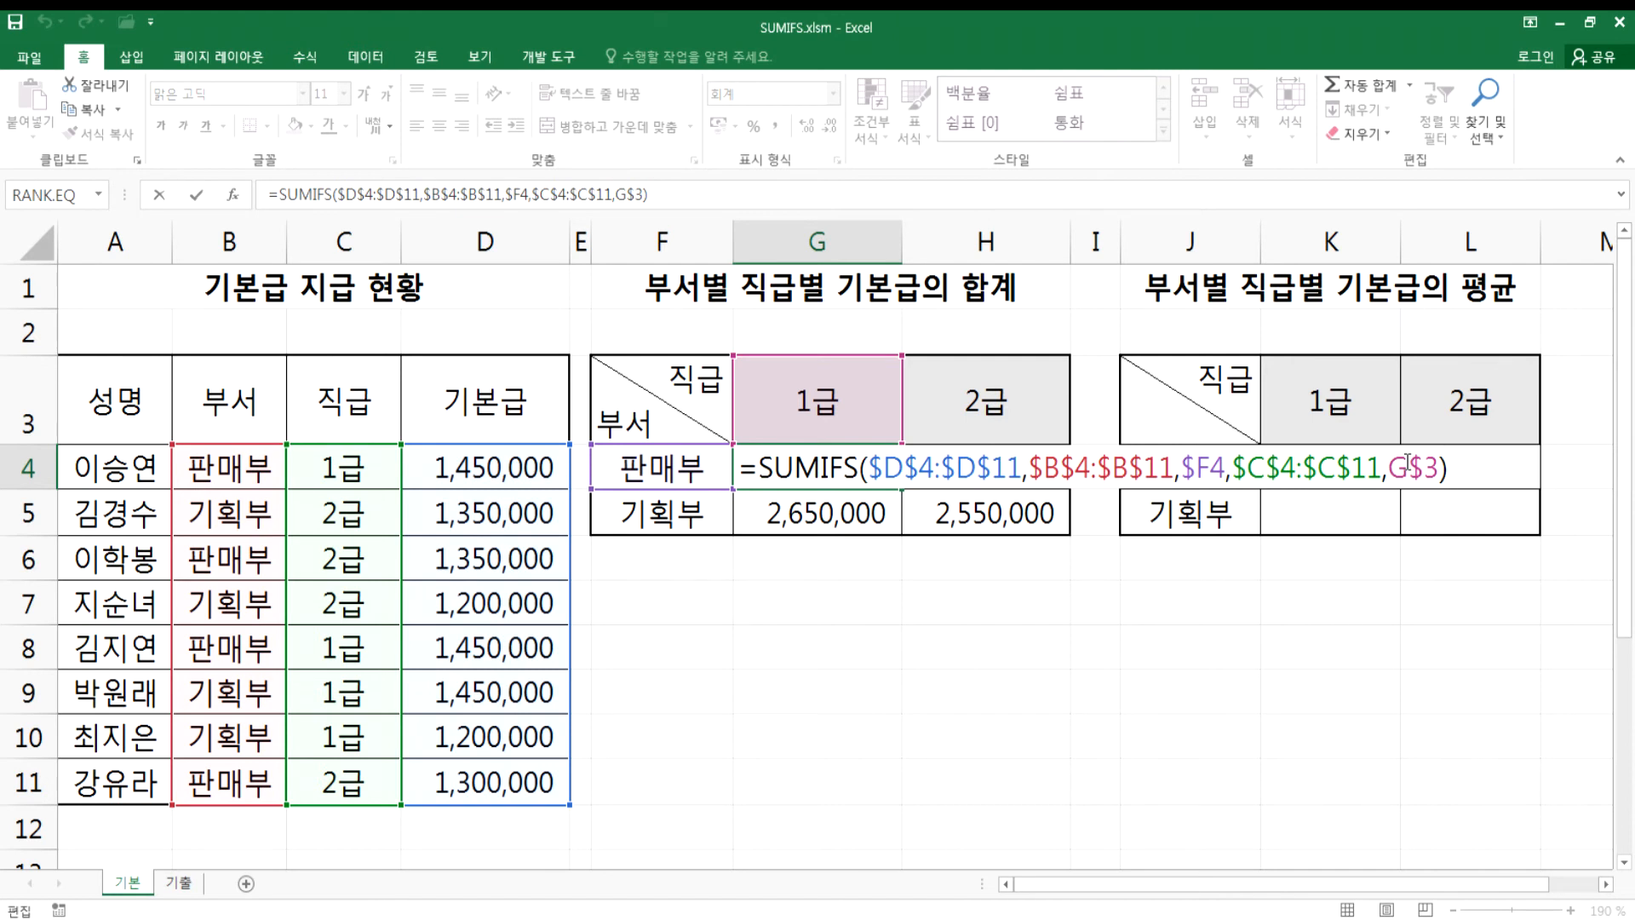
pyautogui.hotkey('ctrl', 'Return')
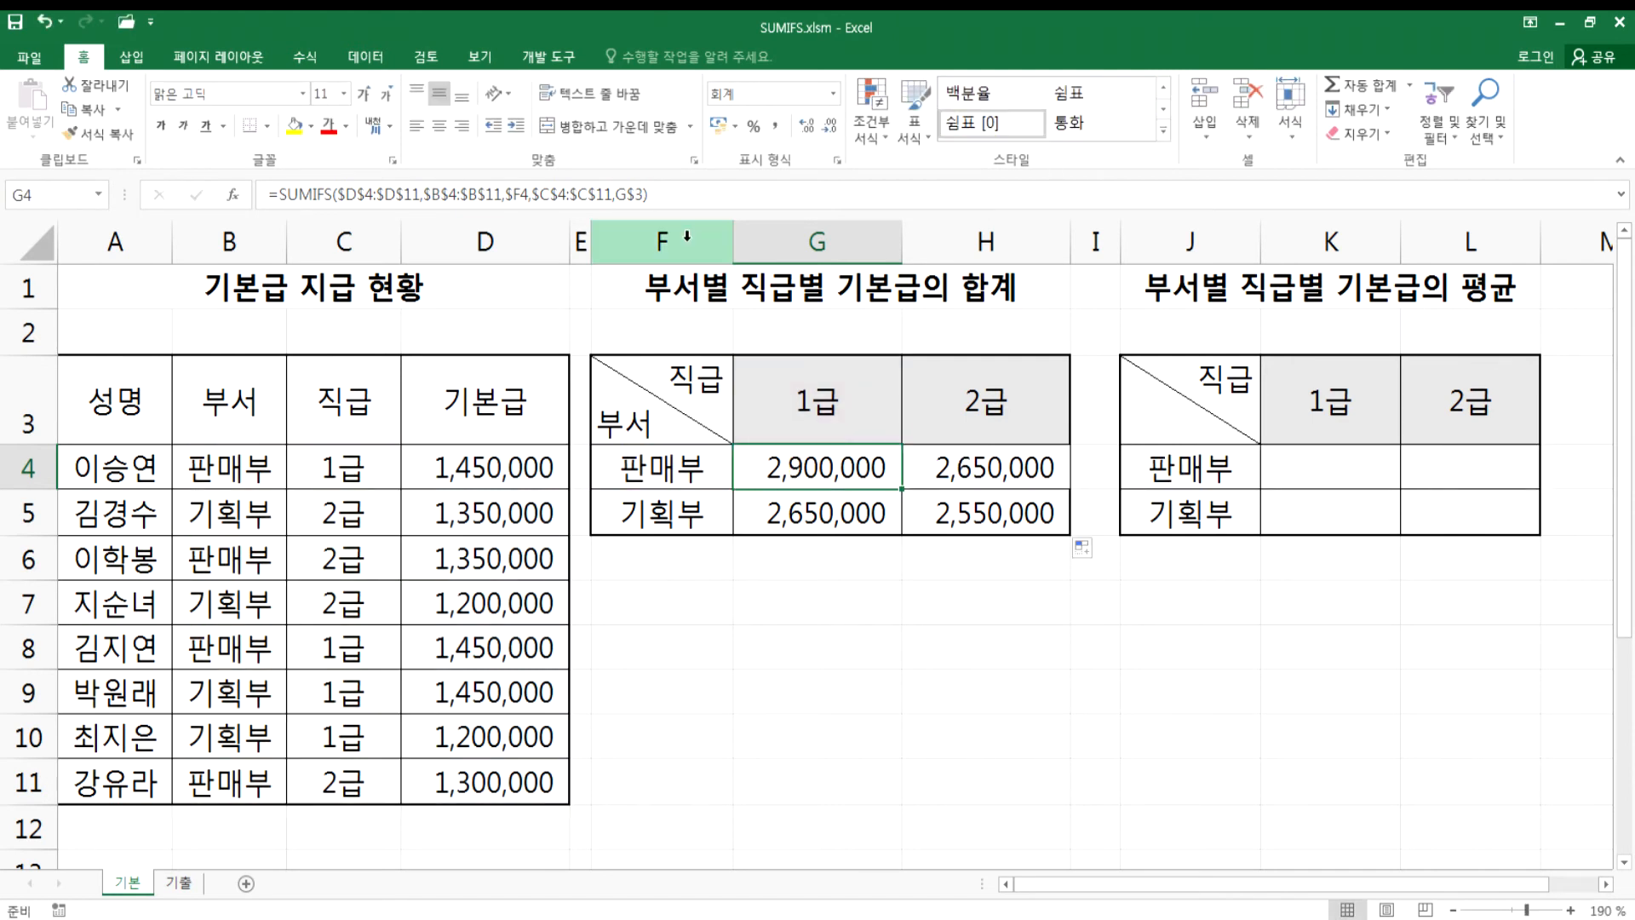
# - Point out column F and header row 3, then review G4's formula once more unchanged
pyautogui.click(663, 241)
pyautogui.moveTo(21, 412); pyautogui.dragTo(16, 410)
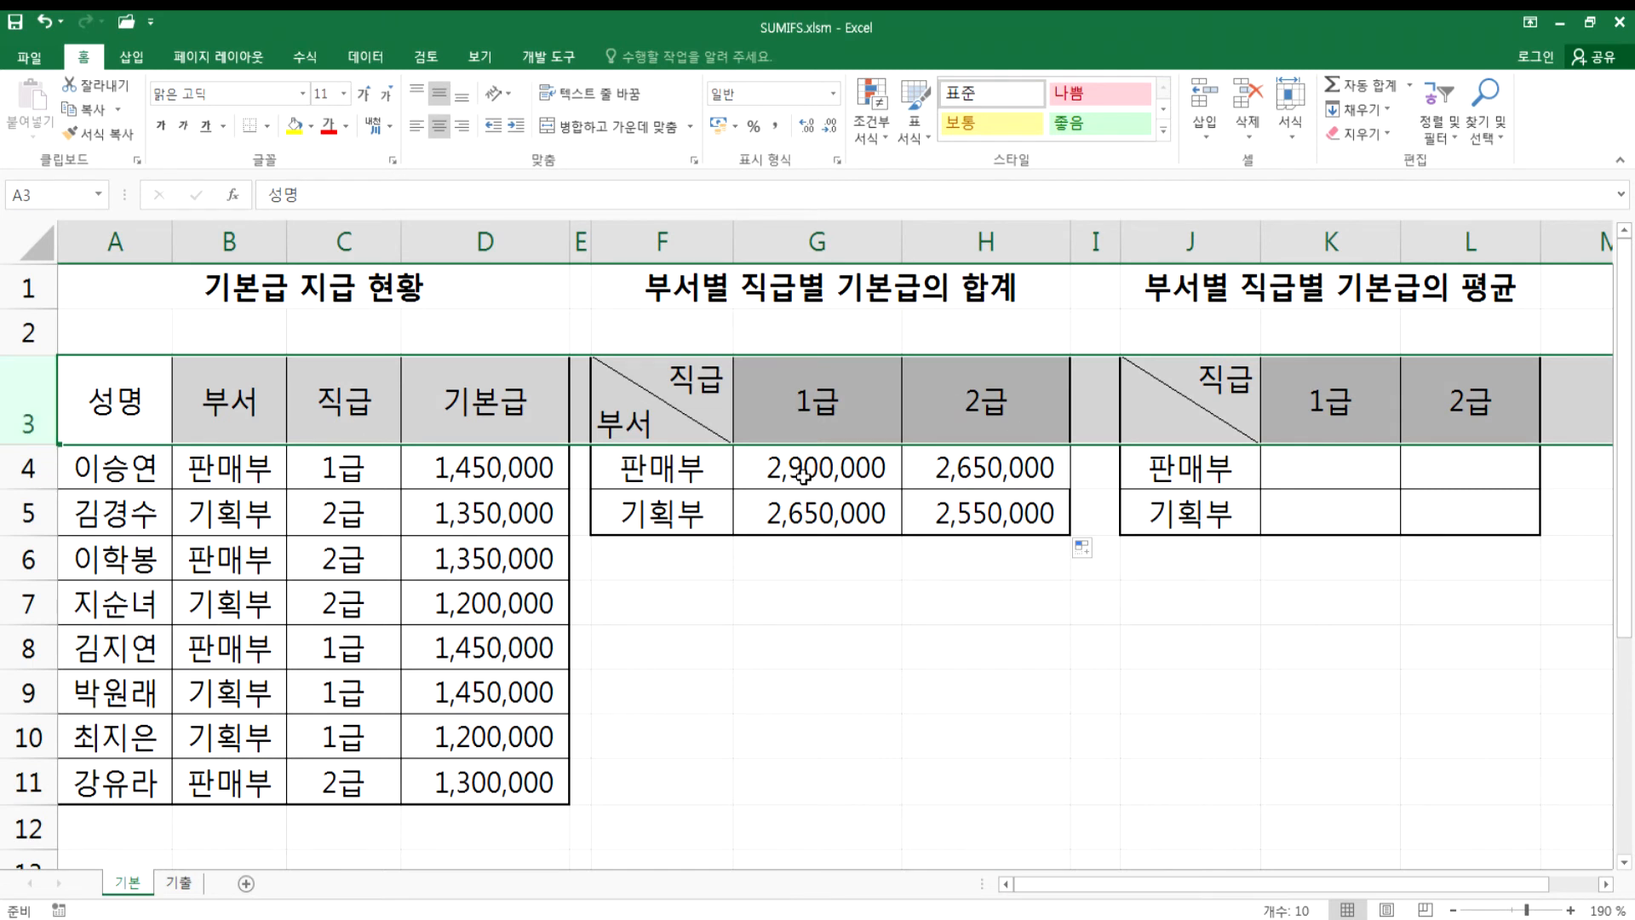
pyautogui.click(803, 475)
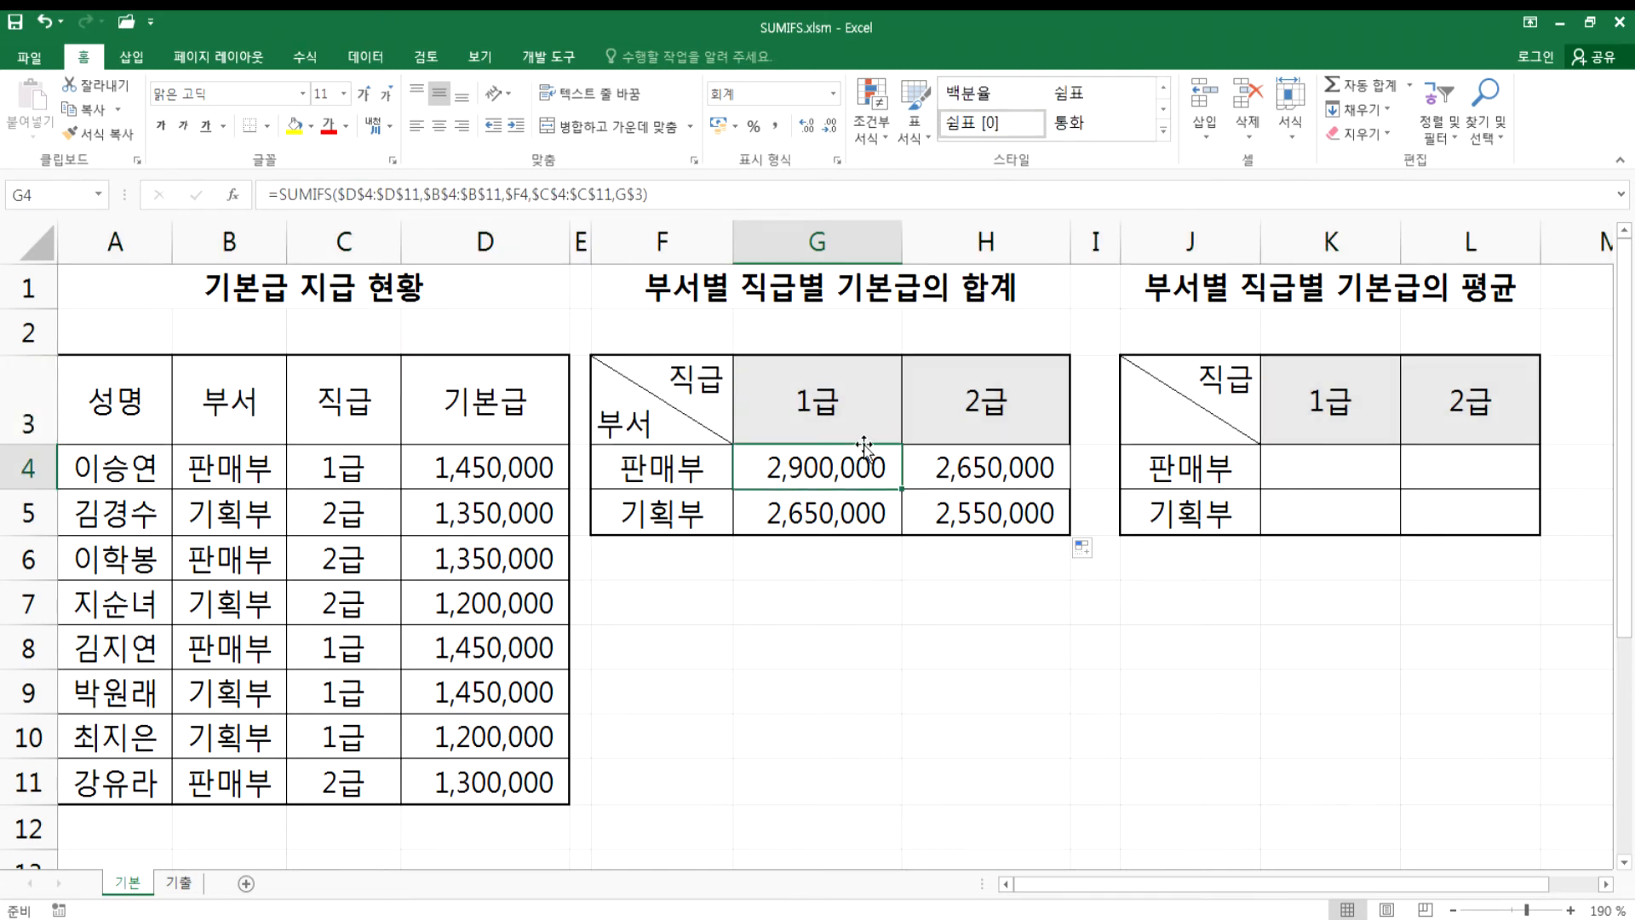
pyautogui.doubleClick(817, 476)
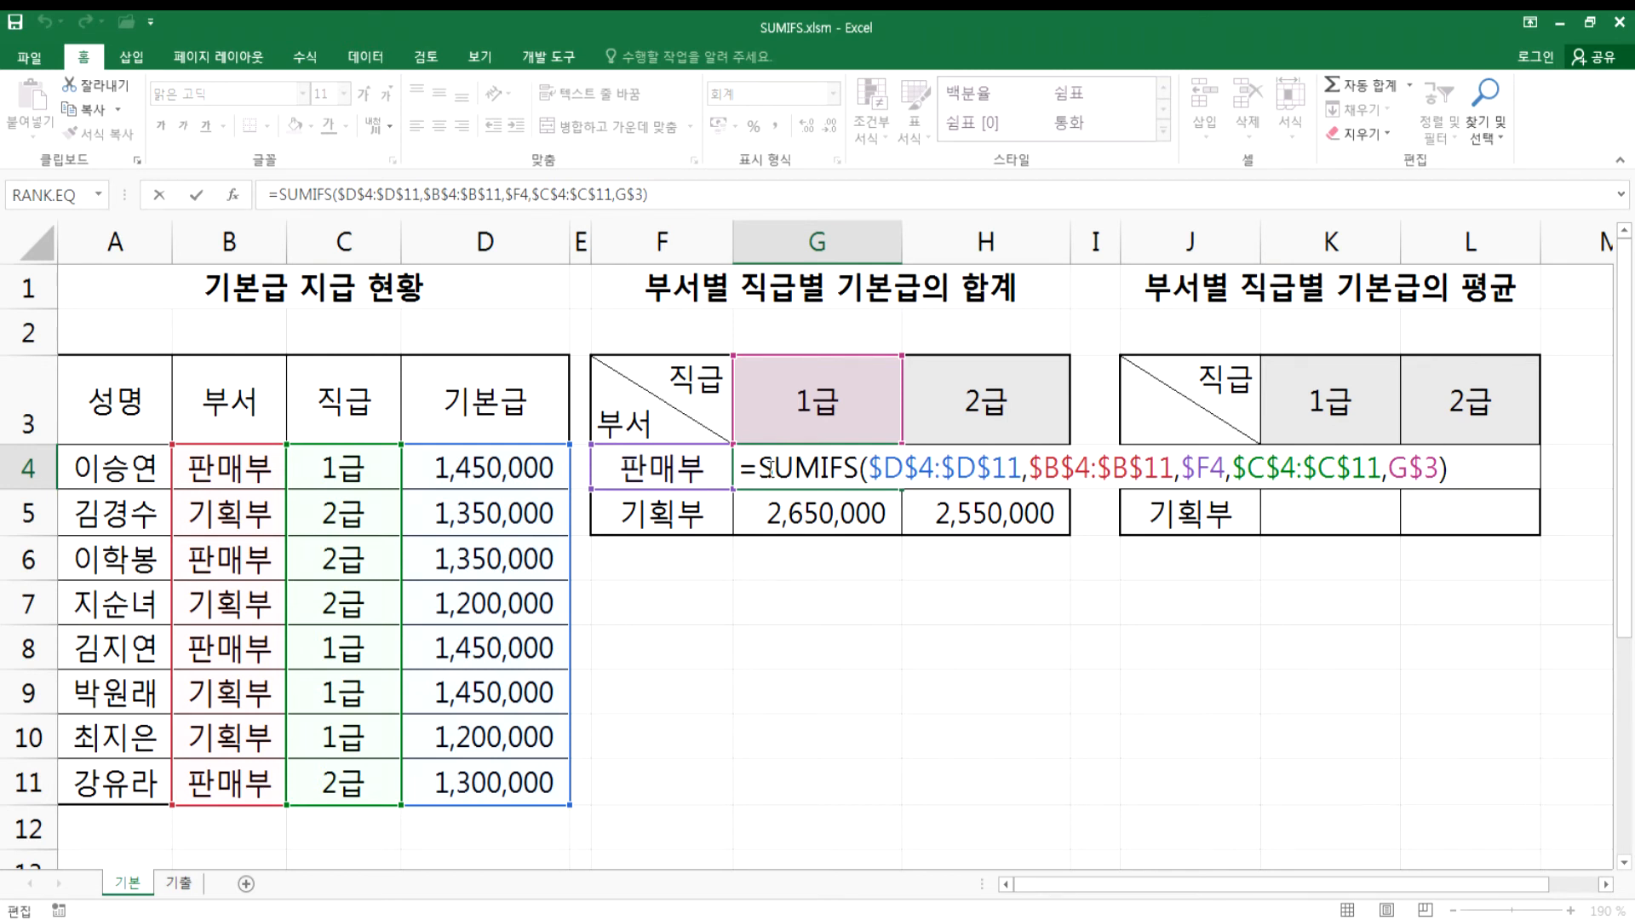
pyautogui.press('Escape')
# - In Notepad, start a new line below the AVERAGEIFS notes typing '과거의 싱'
pyautogui.hotkey('alt', 'Tab')
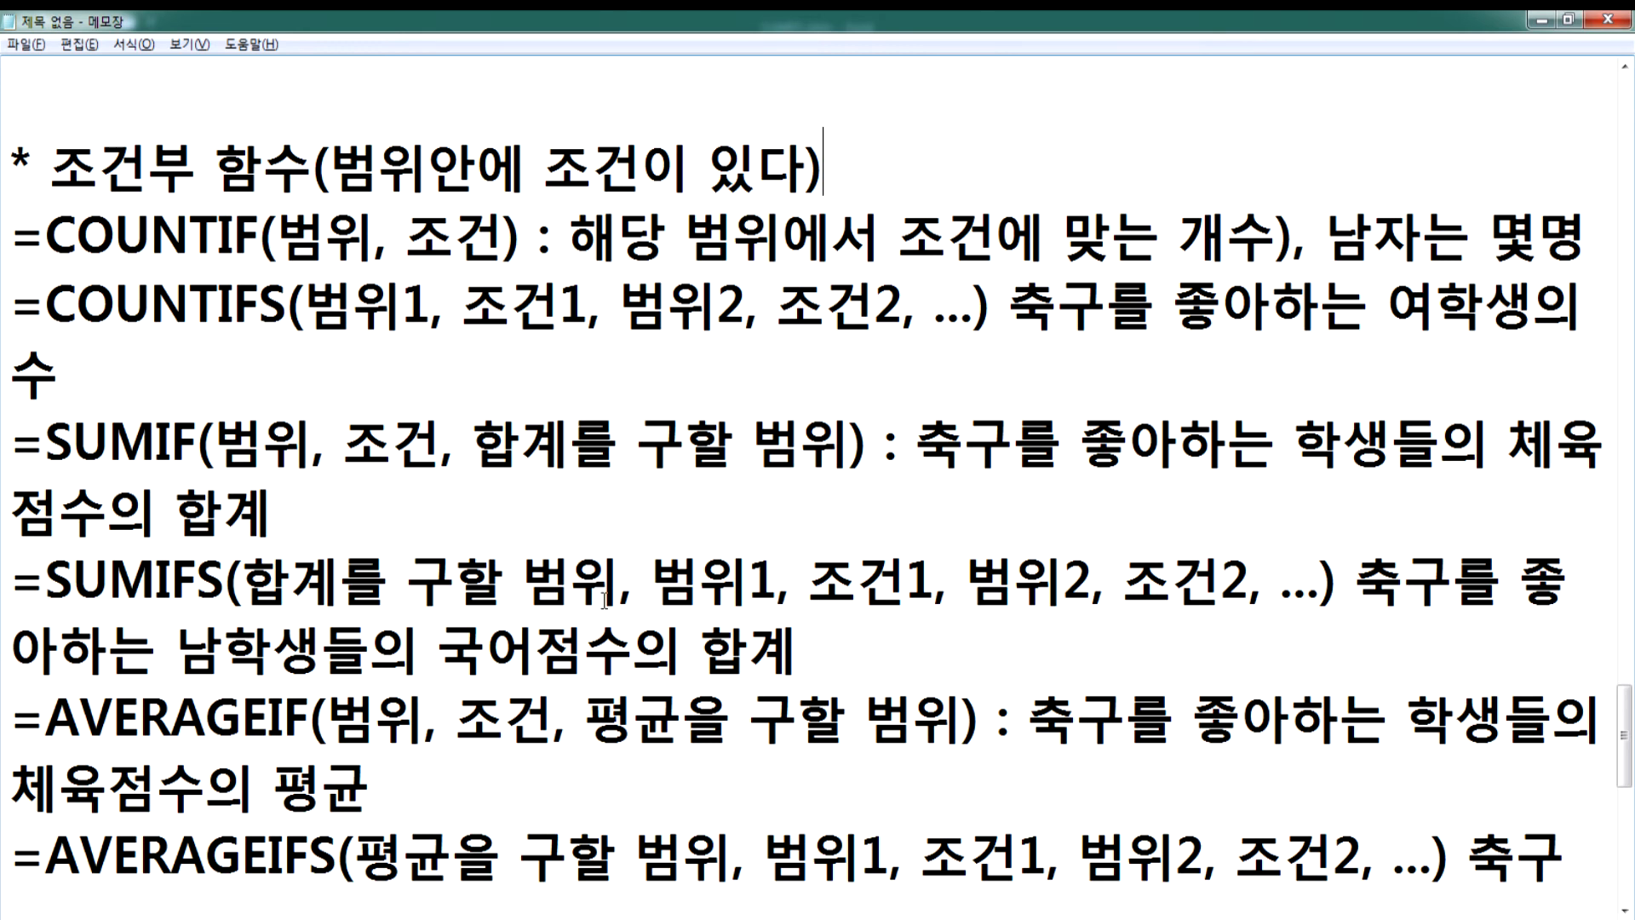
pyautogui.scroll(-3, 604, 601)
pyautogui.click(228, 455)
pyautogui.write('과거의 싱')
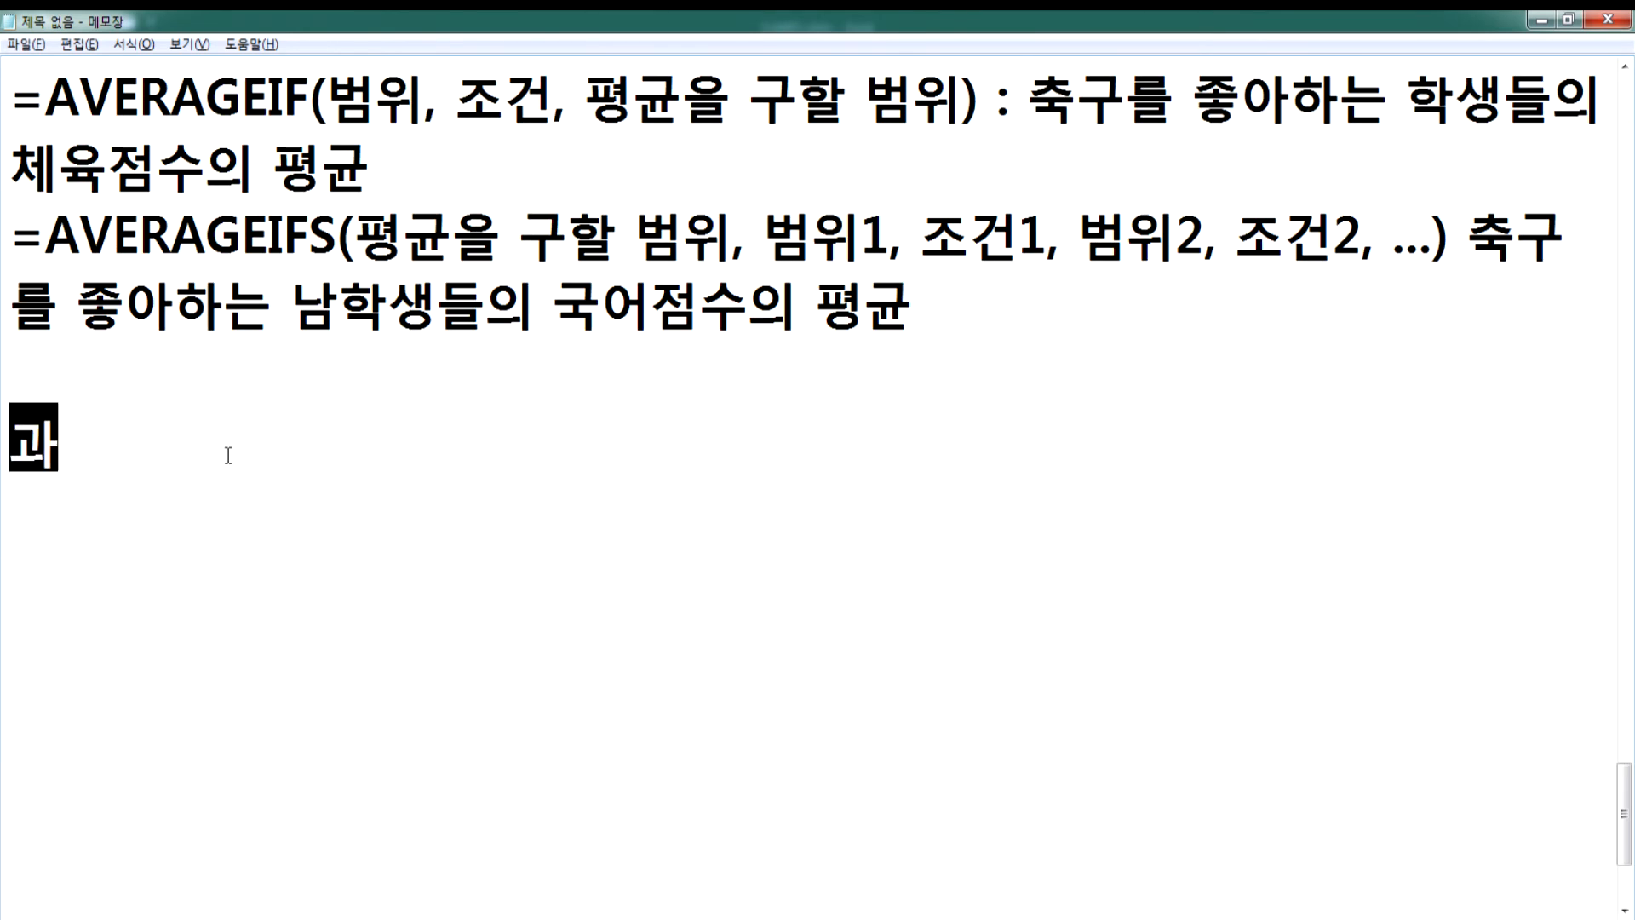
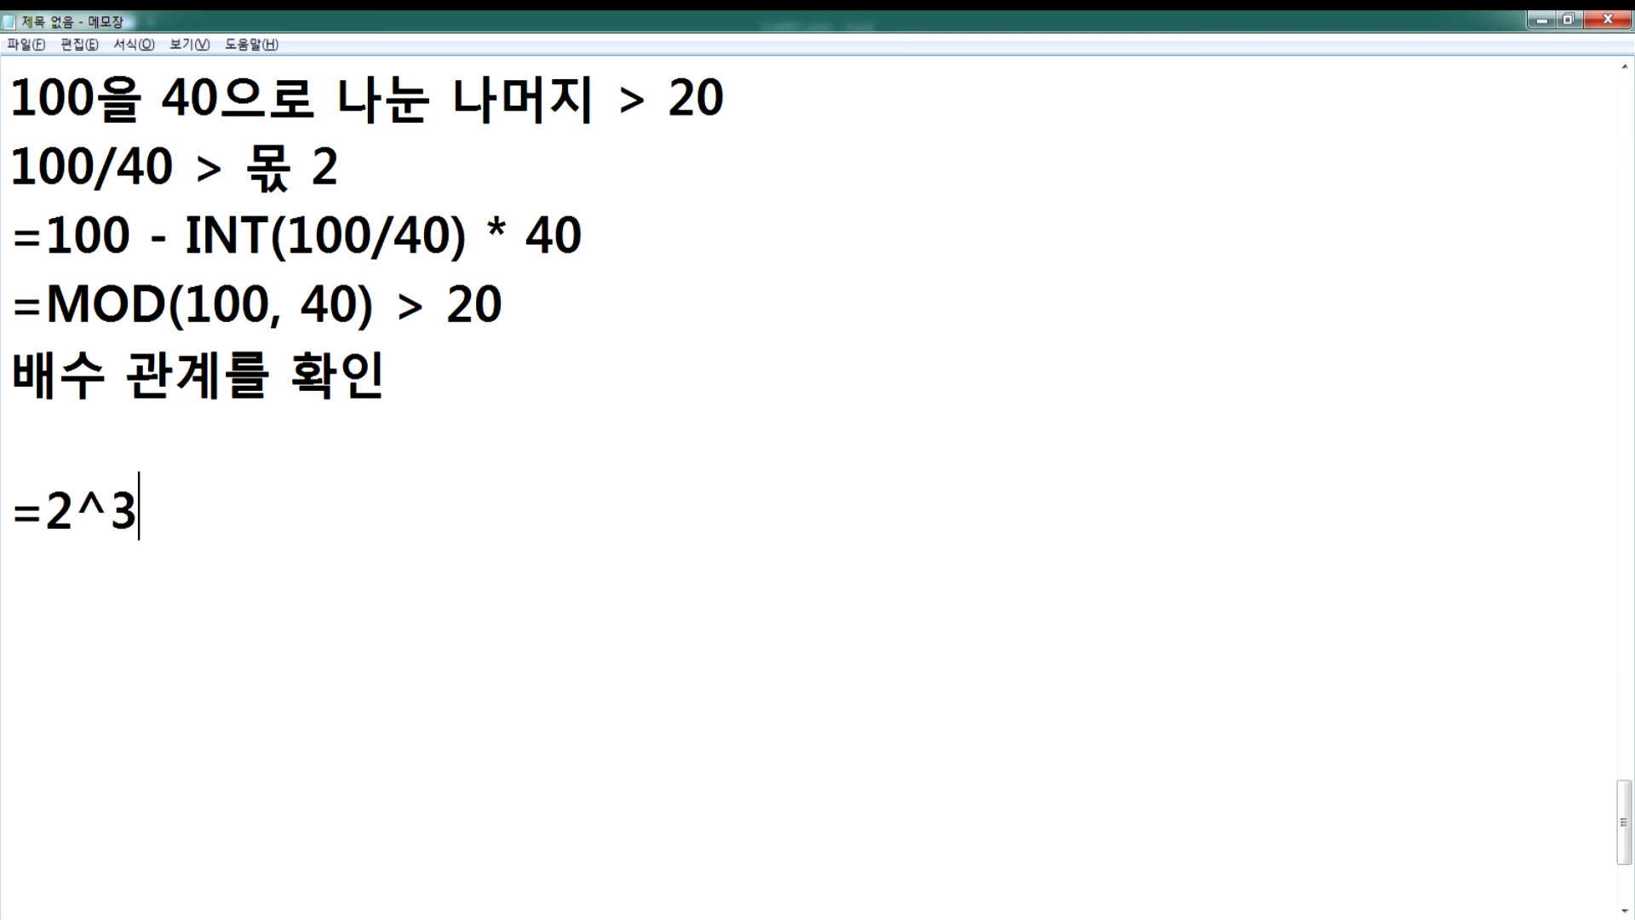
# - Annotate the =2^3 line with '(2의 3 거듭제곱)' and start a new line
pyautogui.press('Left')
pyautogui.press('Left')
pyautogui.hotkey('shift', 'Right')
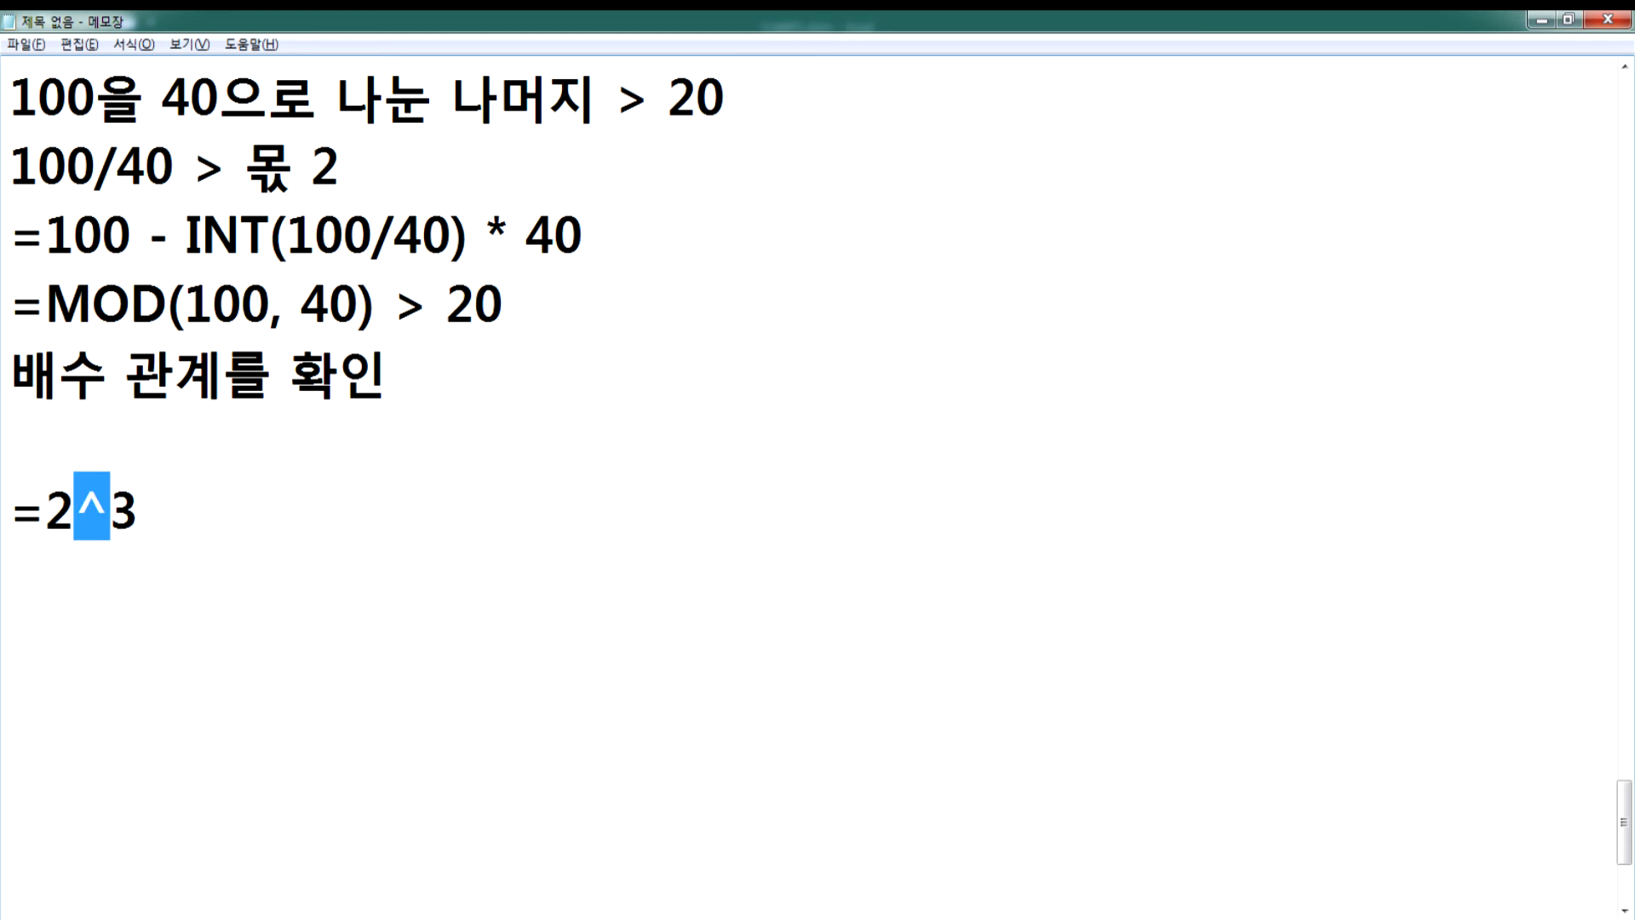
pyautogui.press('End')
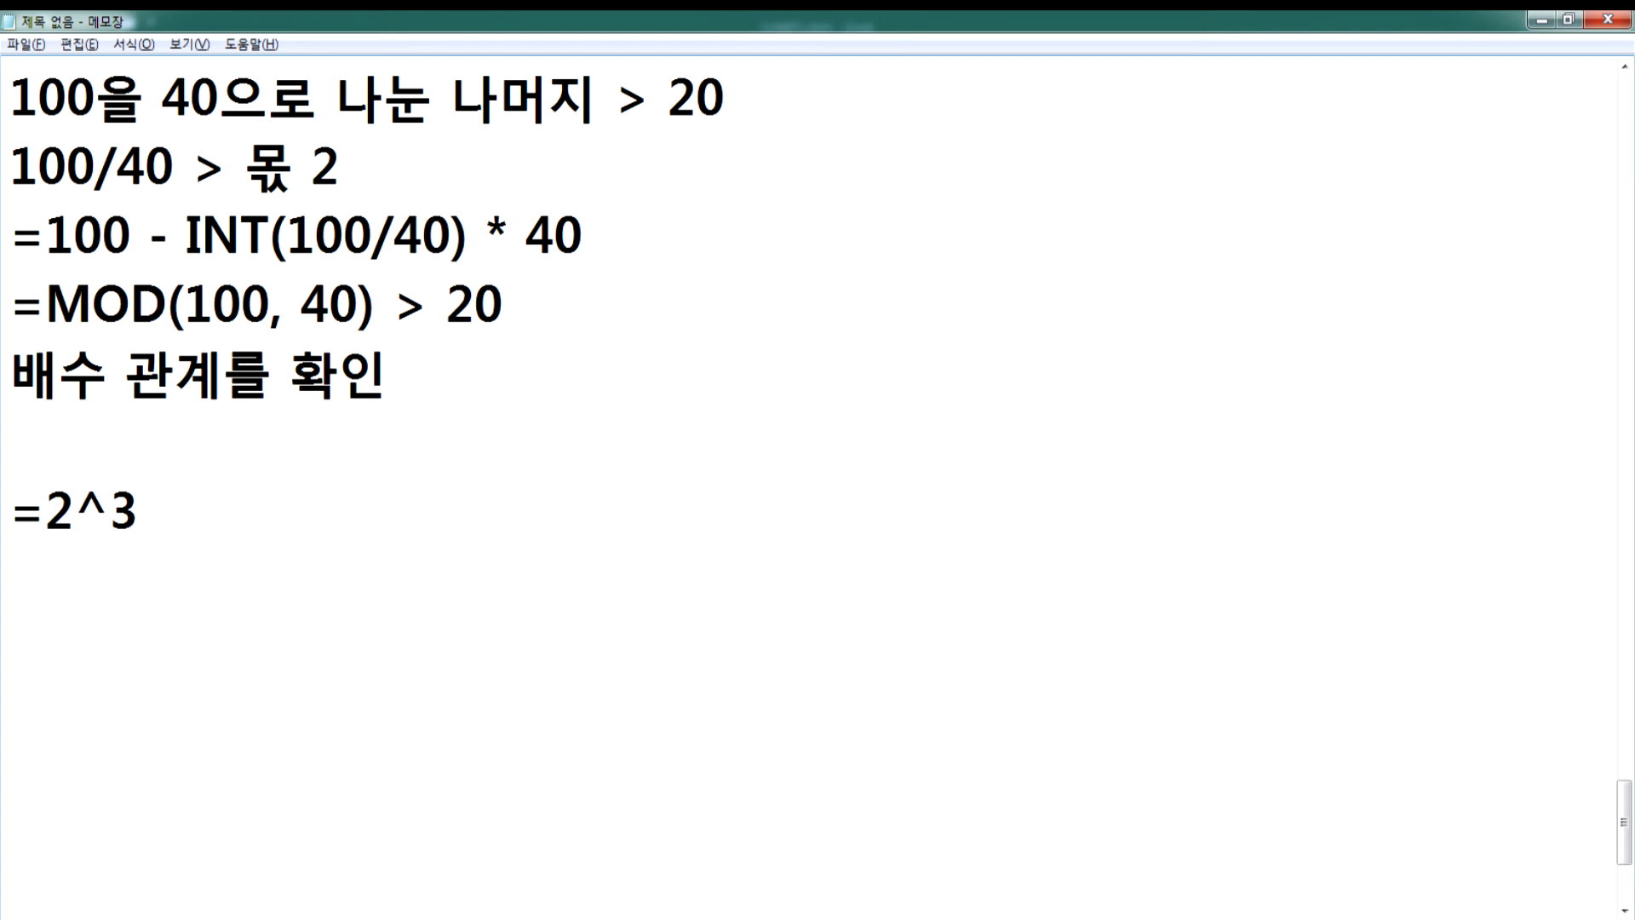
pyautogui.write('(2의 ')
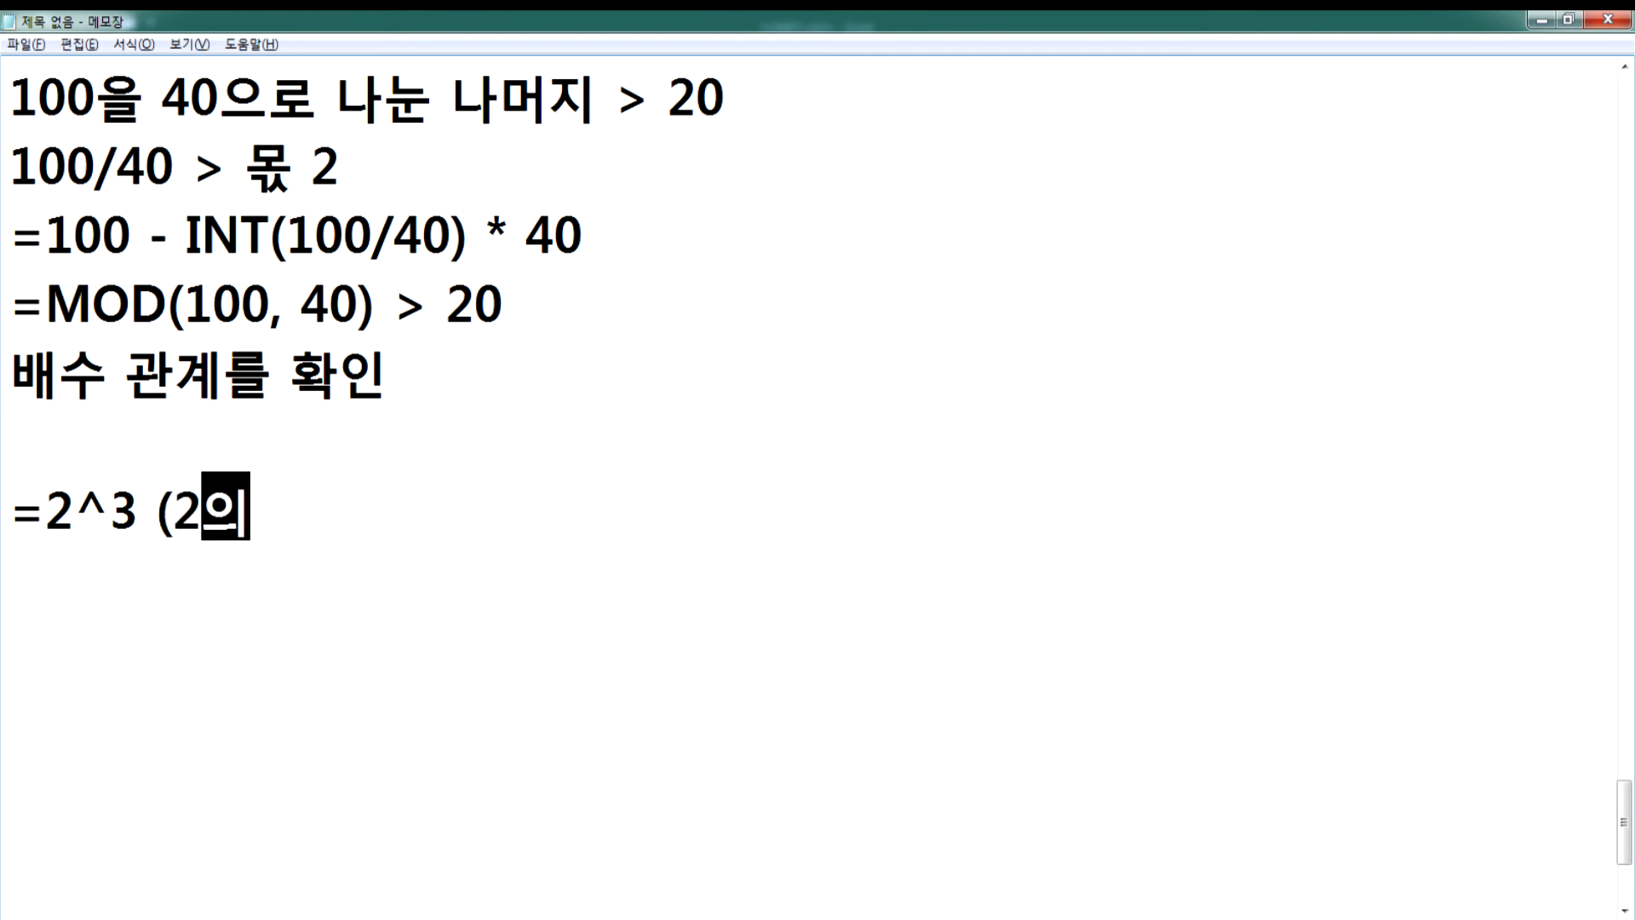
pyautogui.write('3 걷')
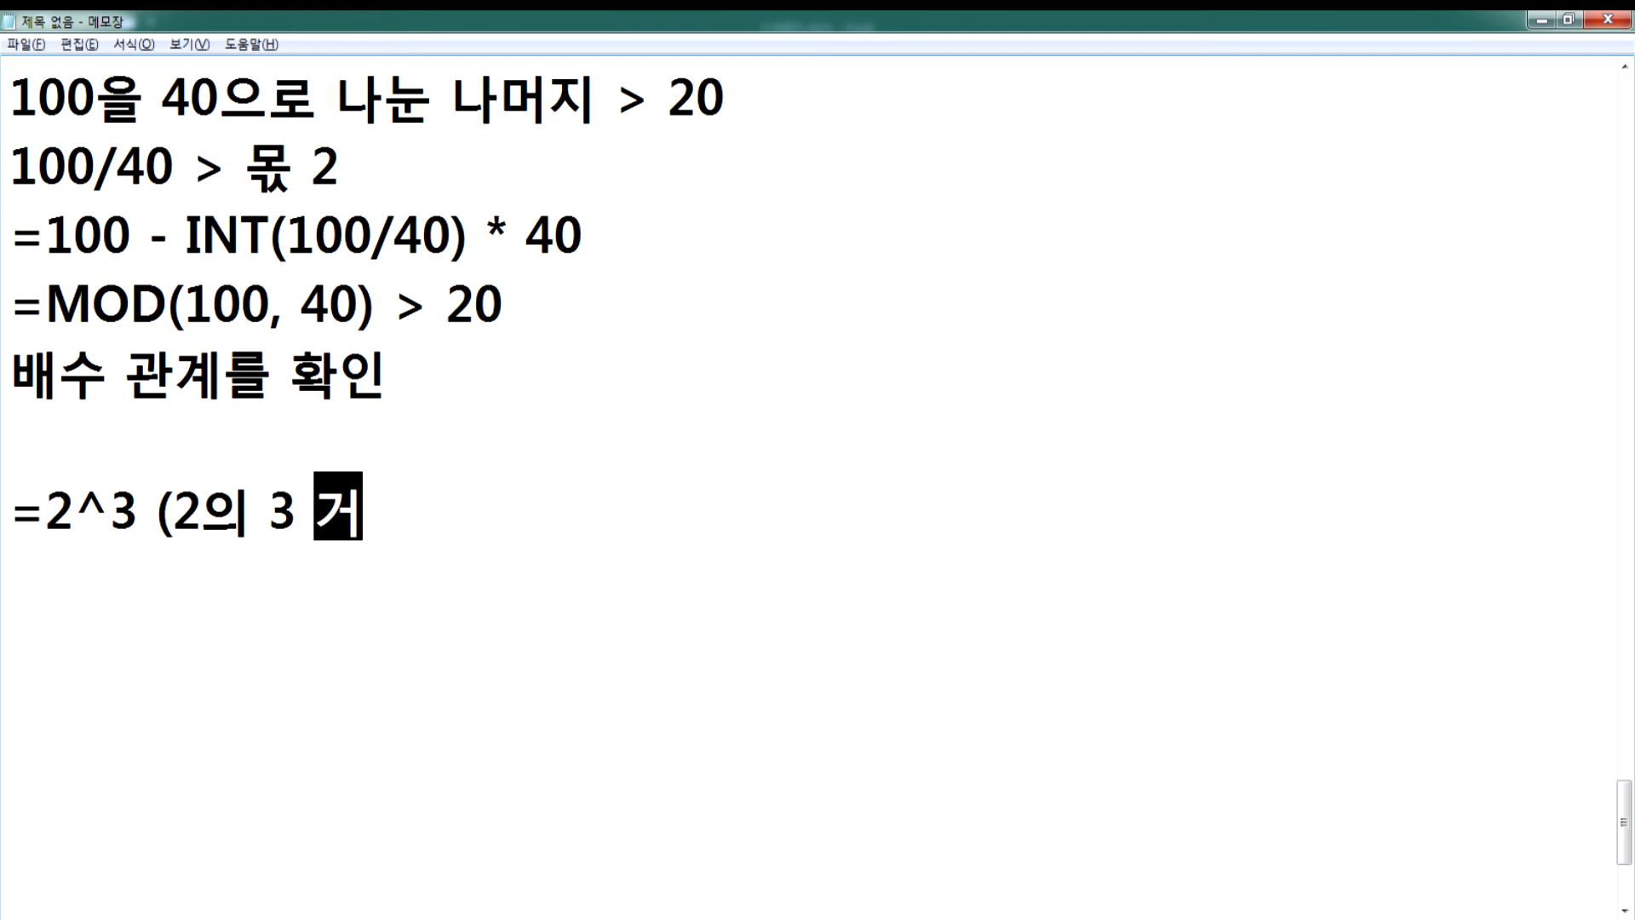
pyautogui.write('듭제곱)')
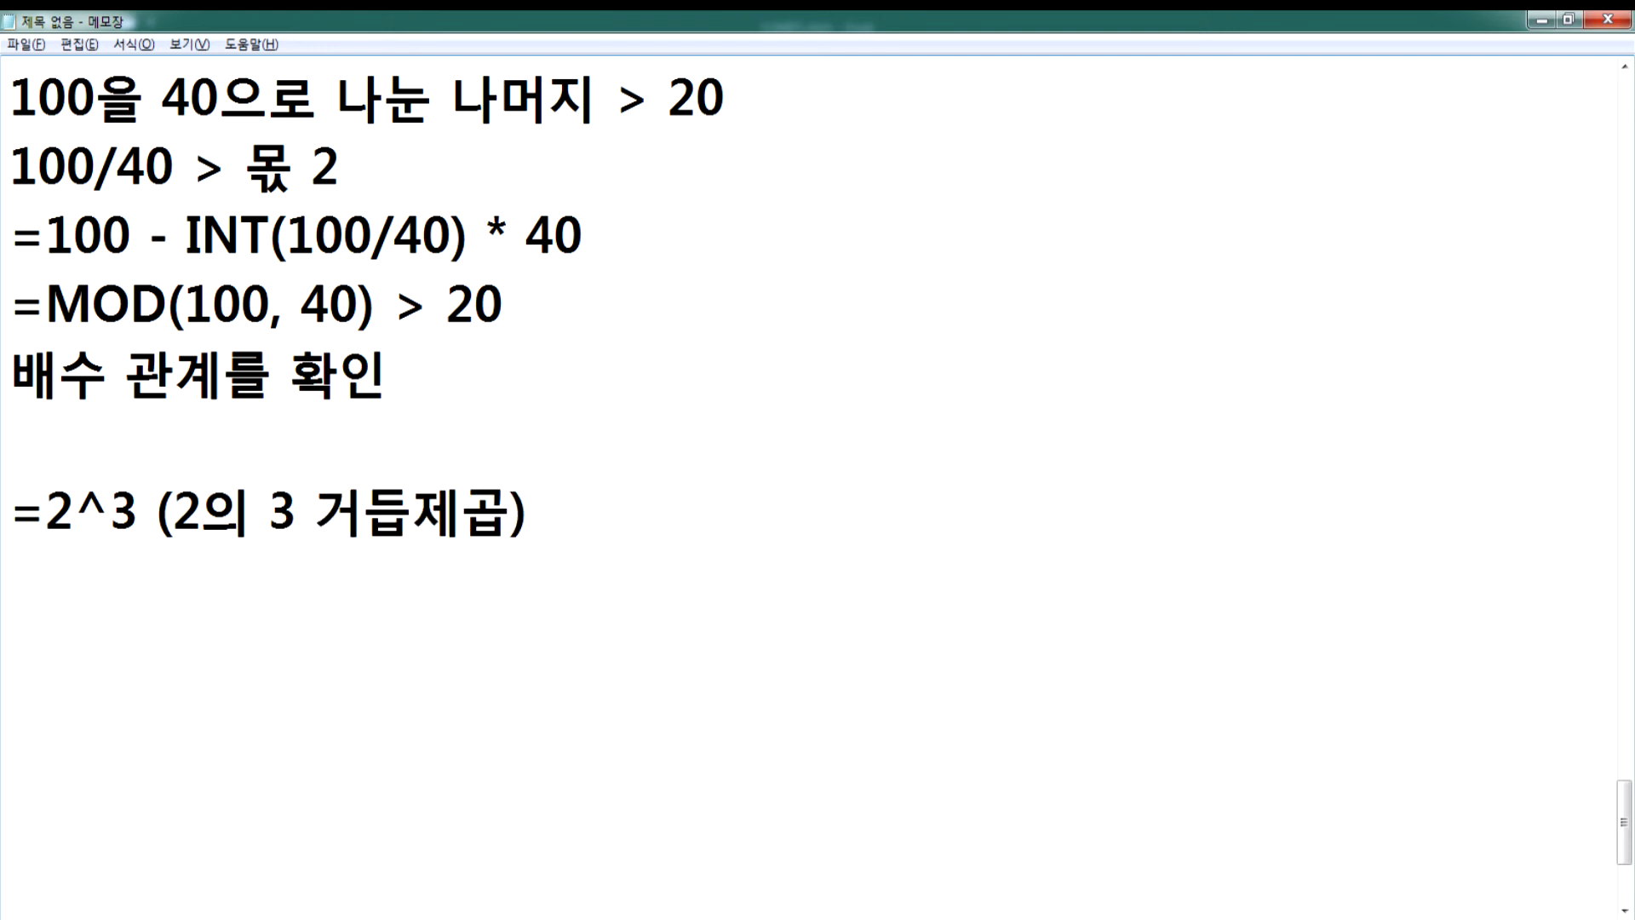
pyautogui.press('Return')
# - Add the line '=POWER(2, 3) 2의 3승' below the power note
pyautogui.press('Up')
pyautogui.press('Right')
pyautogui.press('Right')
pyautogui.hotkey('shift', 'Right')
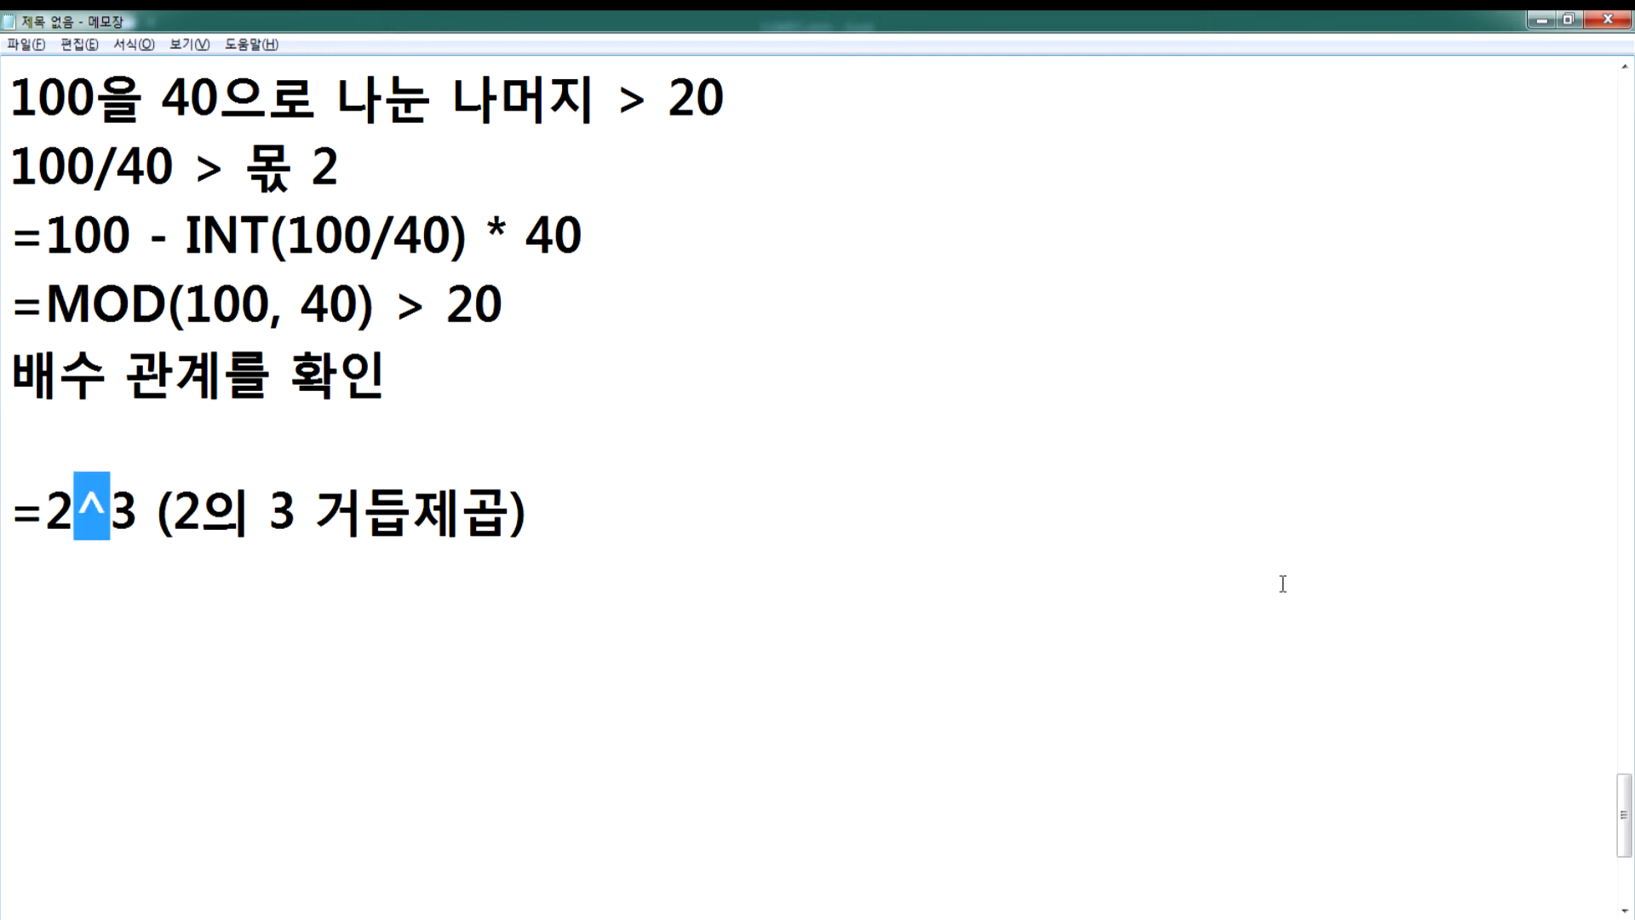
pyautogui.press('Down')
pyautogui.write('=ㅔ')
pyautogui.press('Hangul')
pyautogui.press('BackSpace')
pyautogui.write('P')
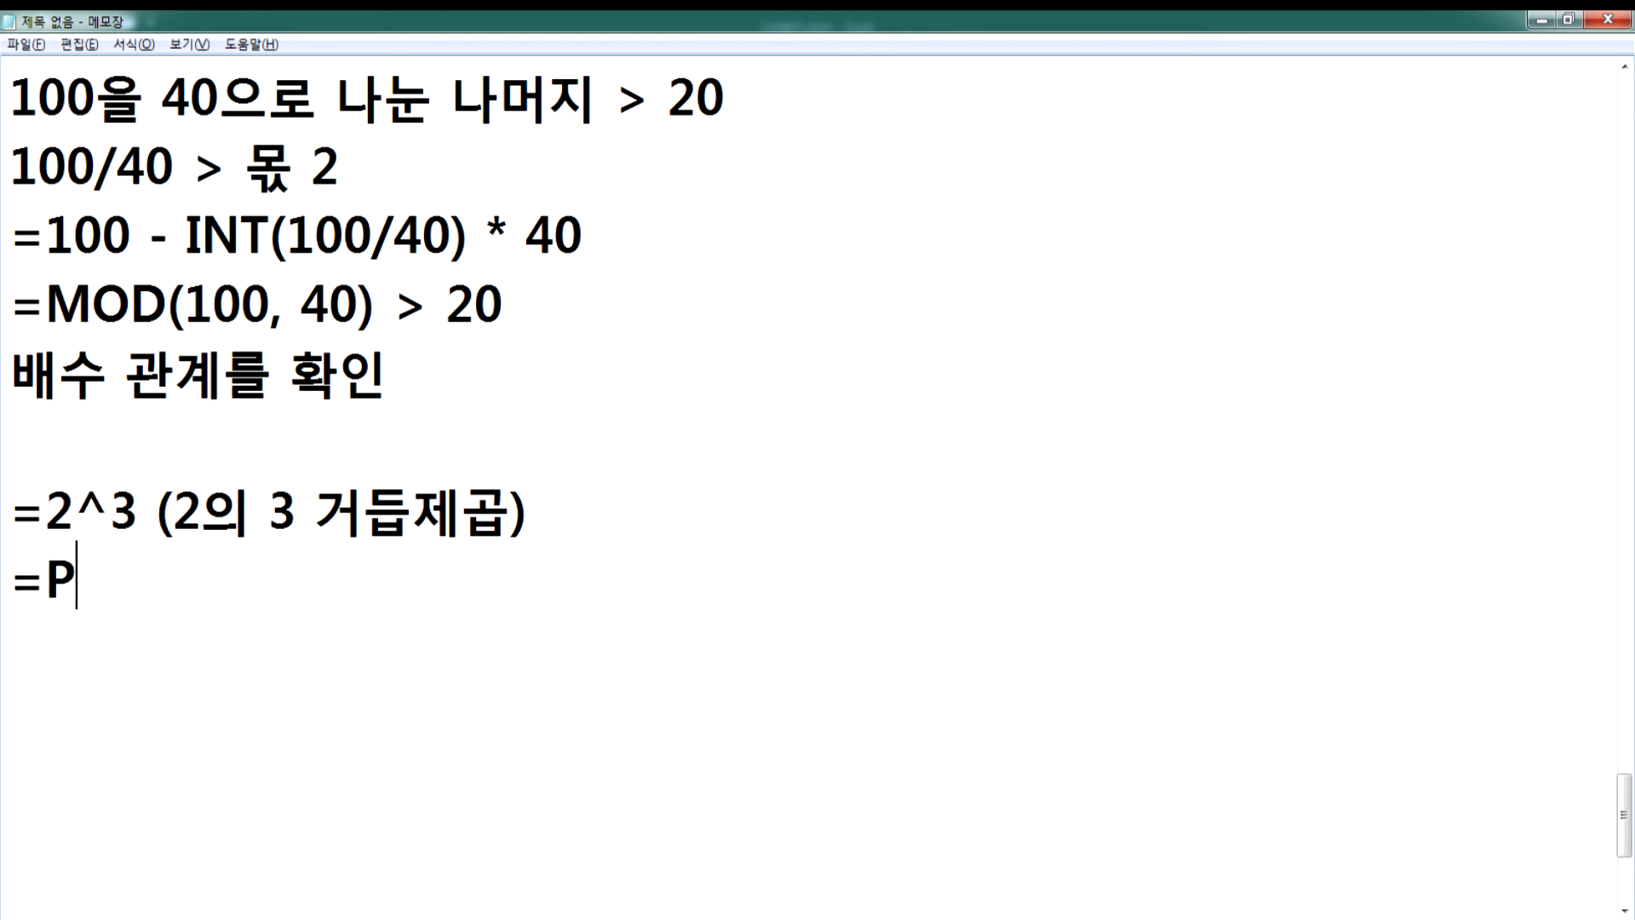
pyautogui.write('OWER')
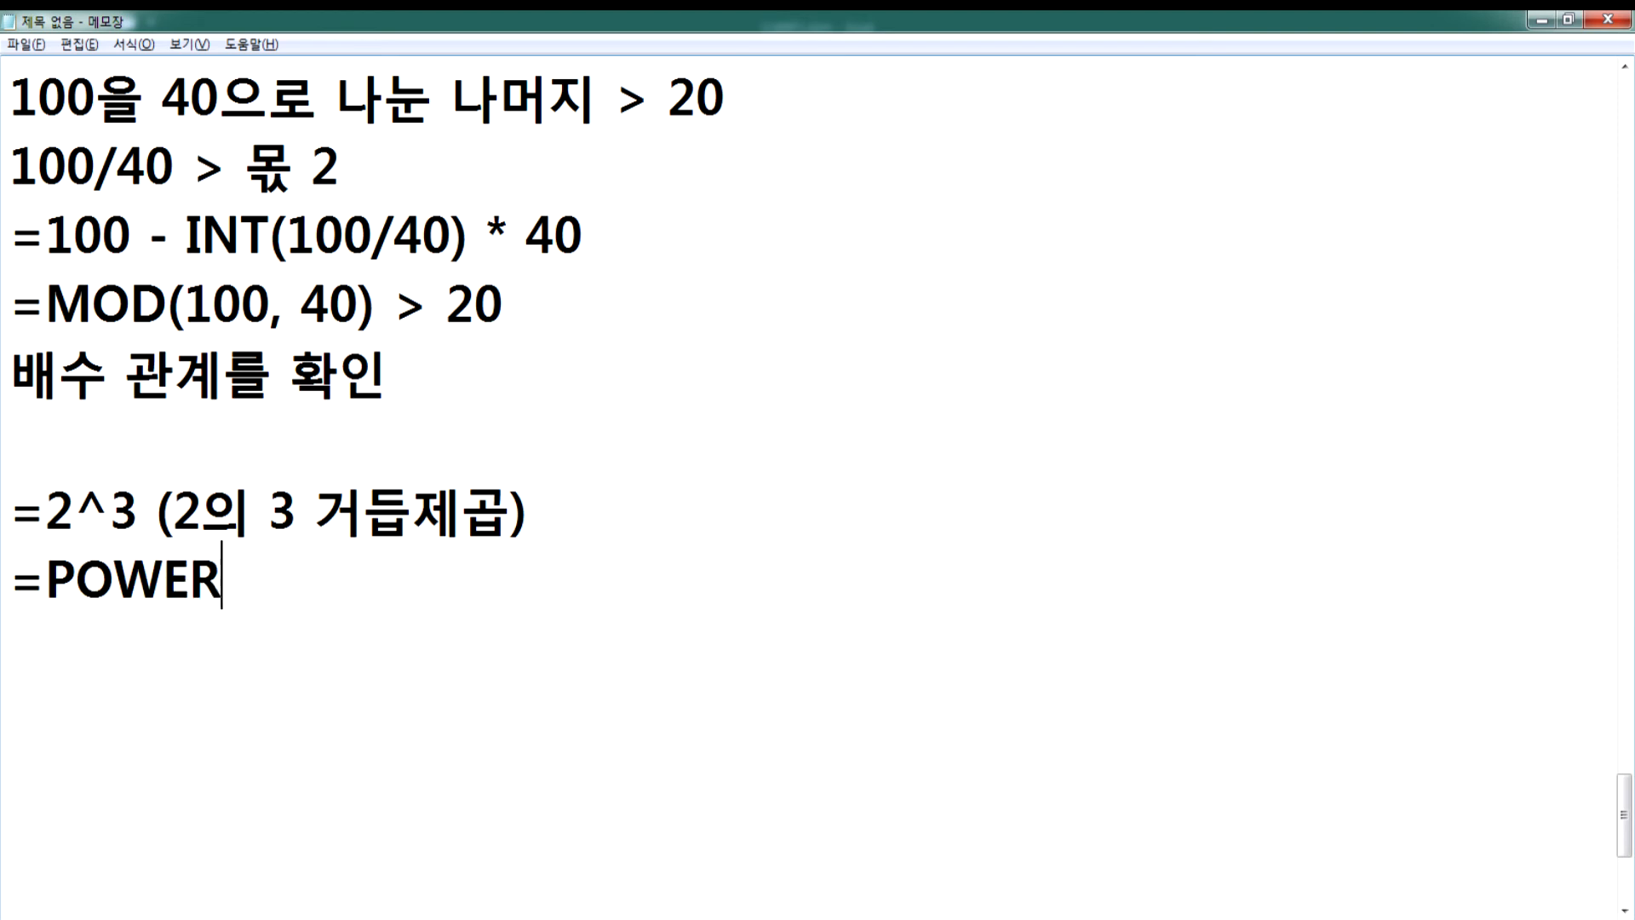
pyautogui.write('(2, 3) 2의 3승')
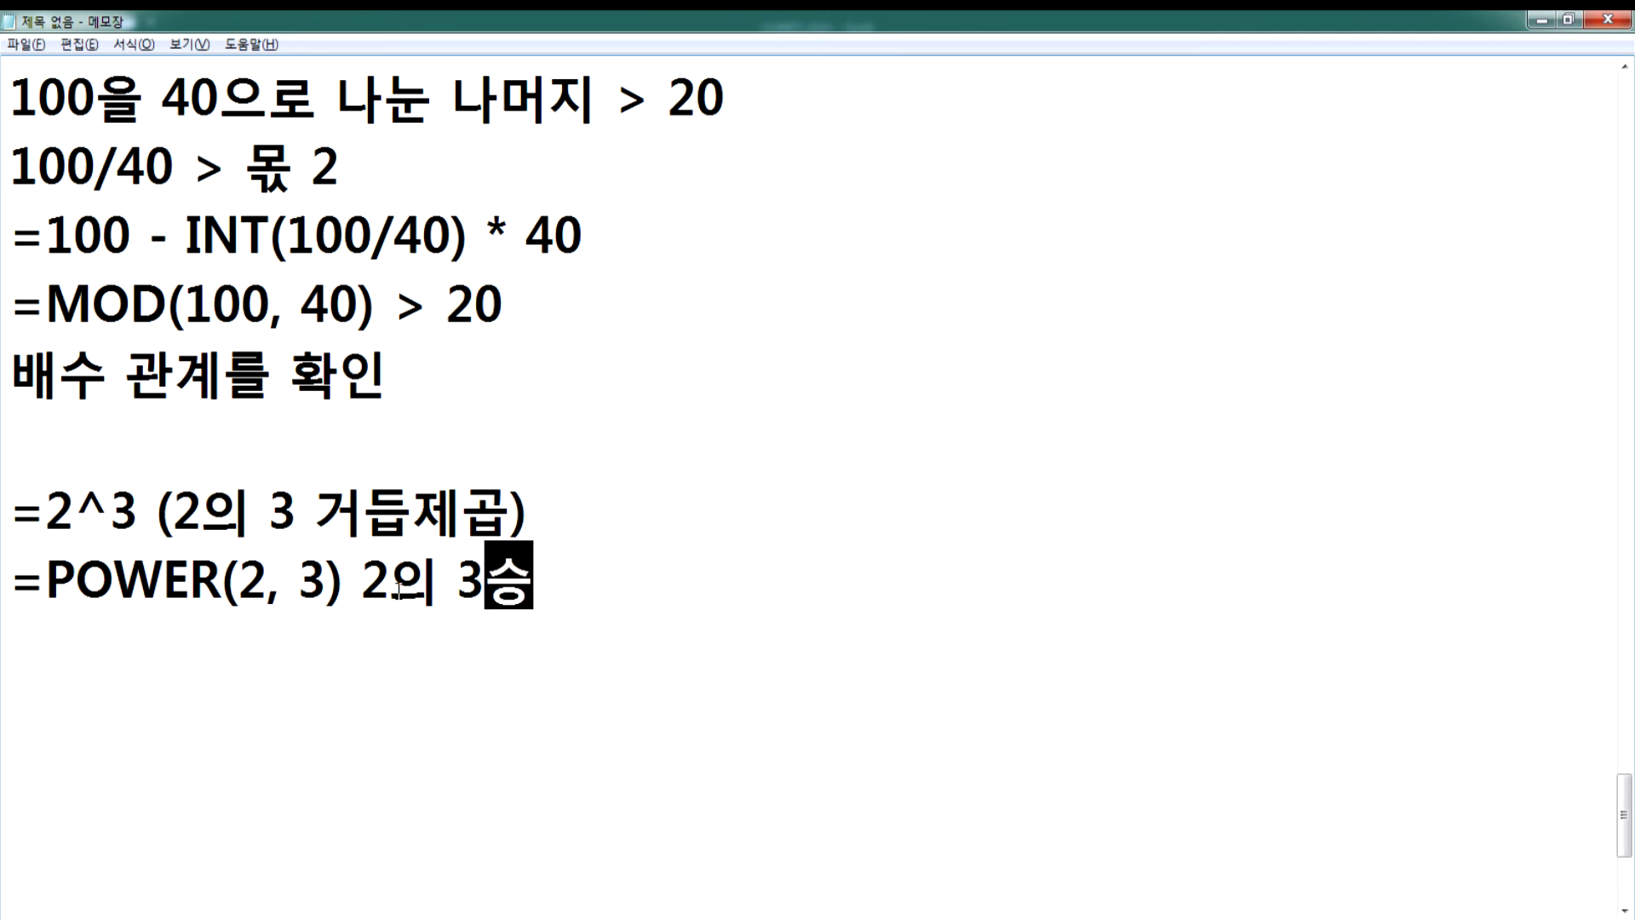
# - Highlight POWER, the ^ operator and the whole =POWER(2, 3) line to compare them
pyautogui.moveTo(45, 587); pyautogui.dragTo(208, 587)
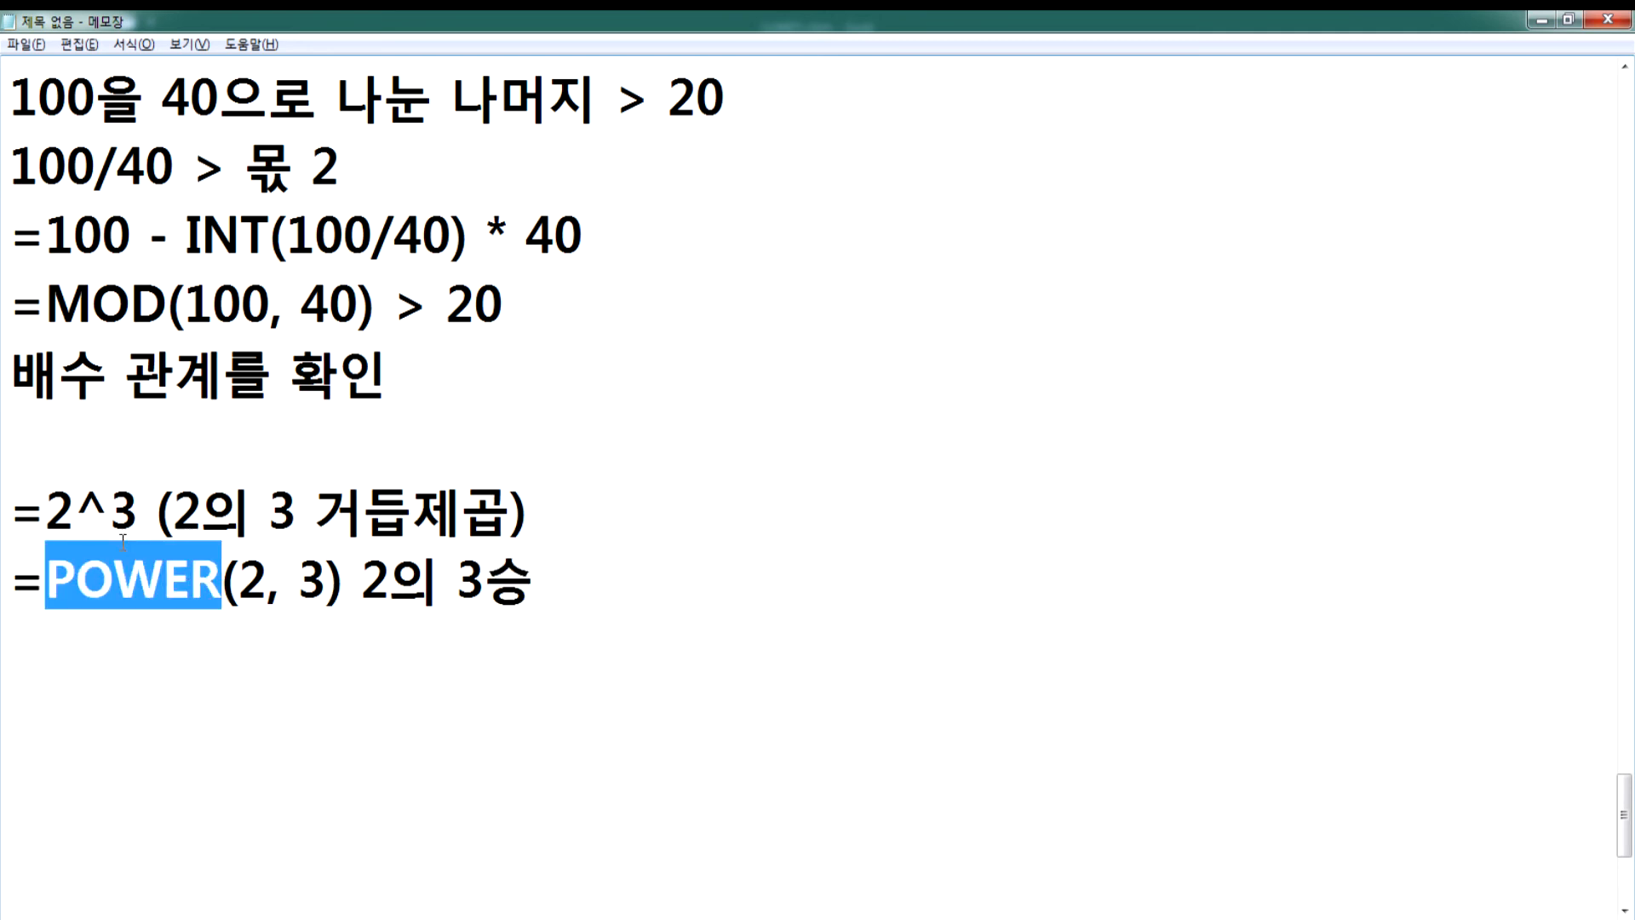
pyautogui.moveTo(75, 511); pyautogui.dragTo(102, 511)
pyautogui.click(164, 704)
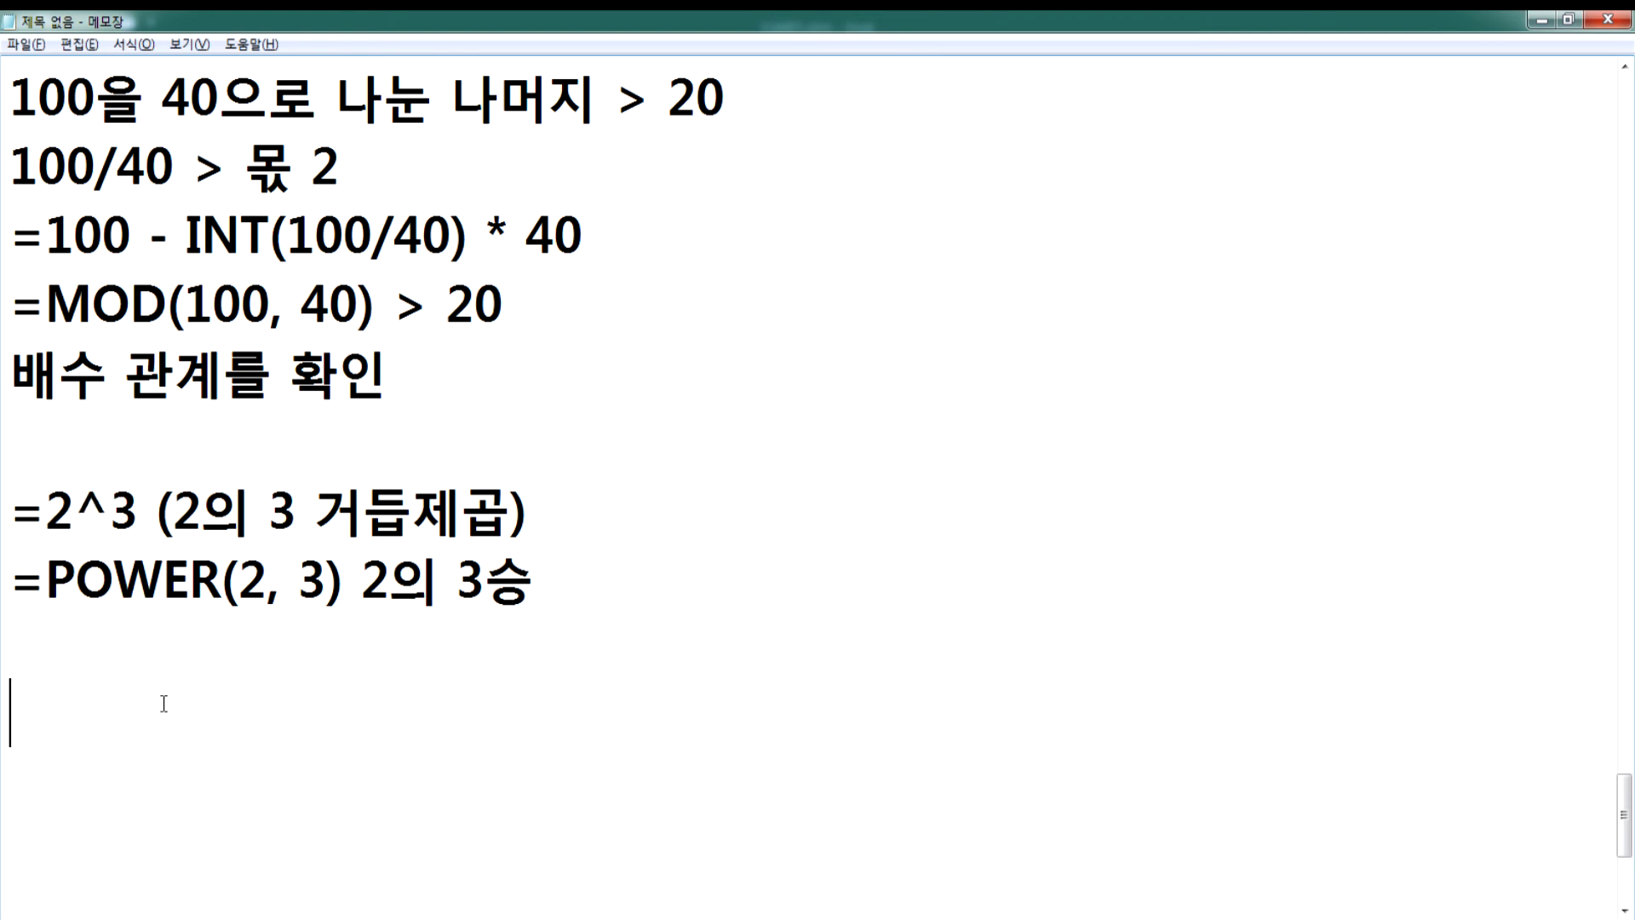
pyautogui.write('+')
pyautogui.press('BackSpace')
pyautogui.moveTo(10, 575); pyautogui.dragTo(596, 577)
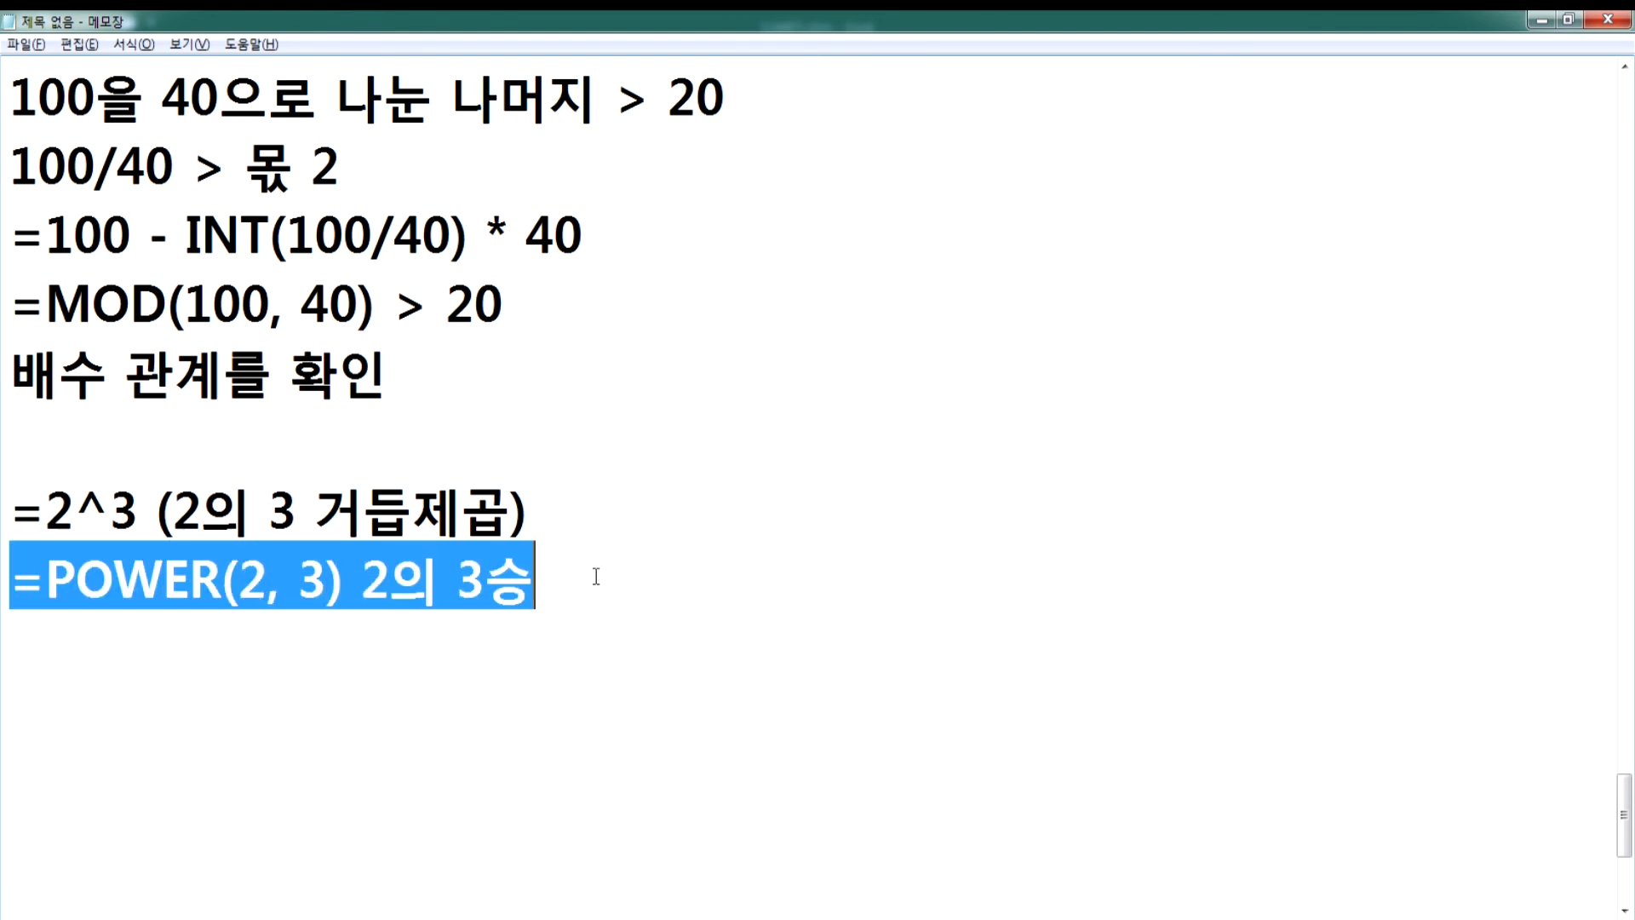
pyautogui.click(526, 662)
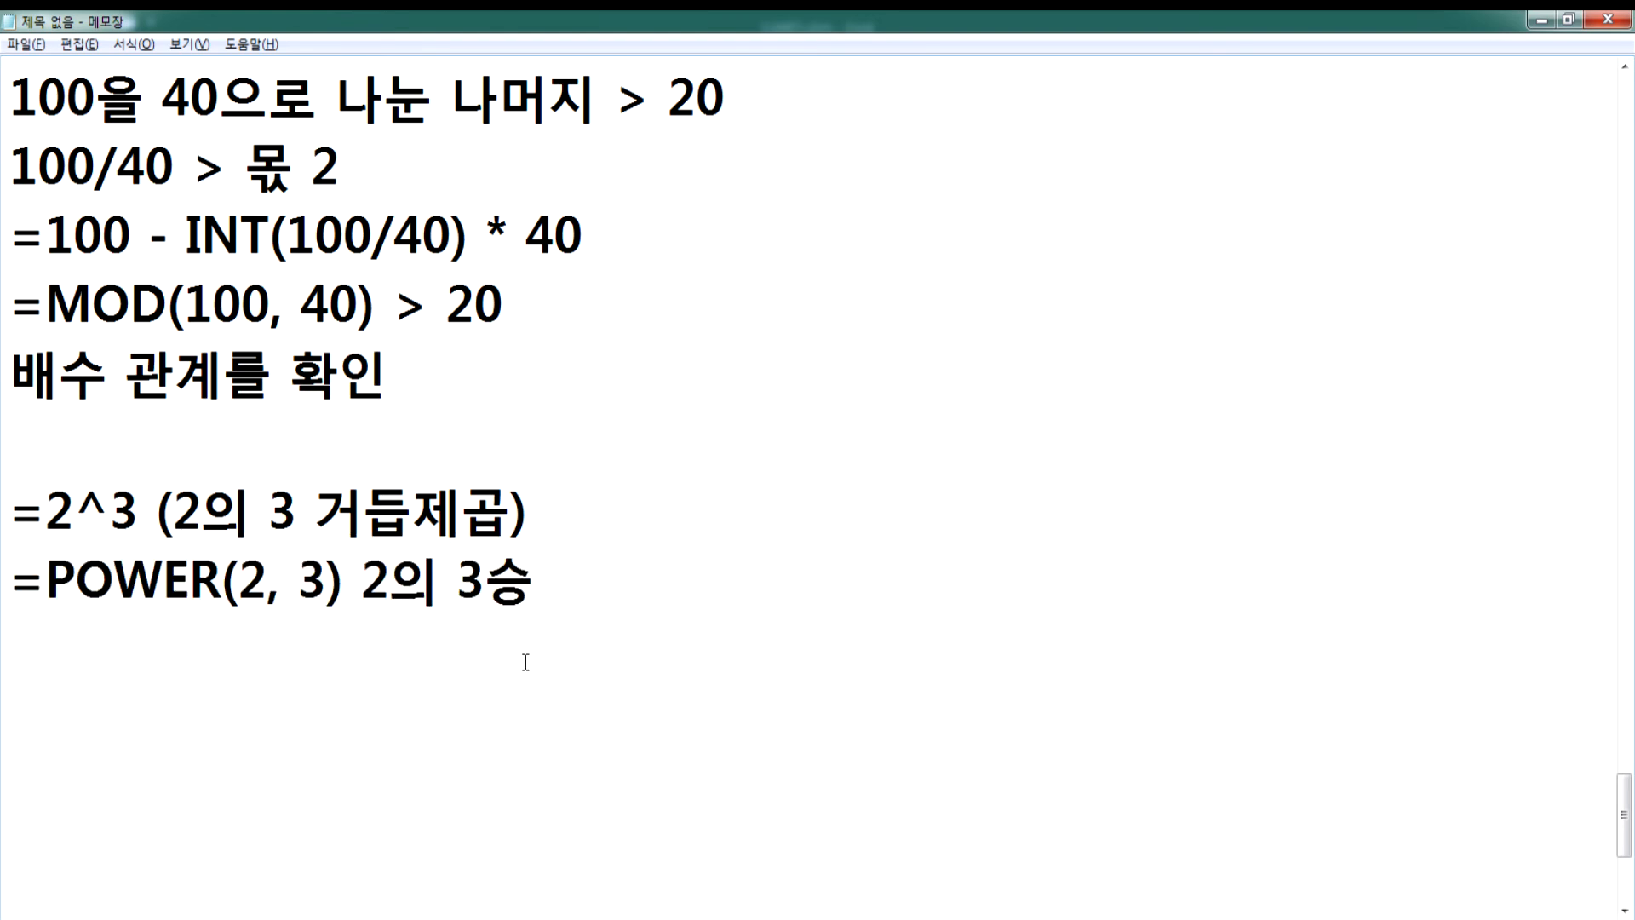
# - Add a '* VLOOKUP, HLOOKUP' note line in Notepad, then return to the SUMIFS workbook
pyautogui.scroll(-1, 442, 661)
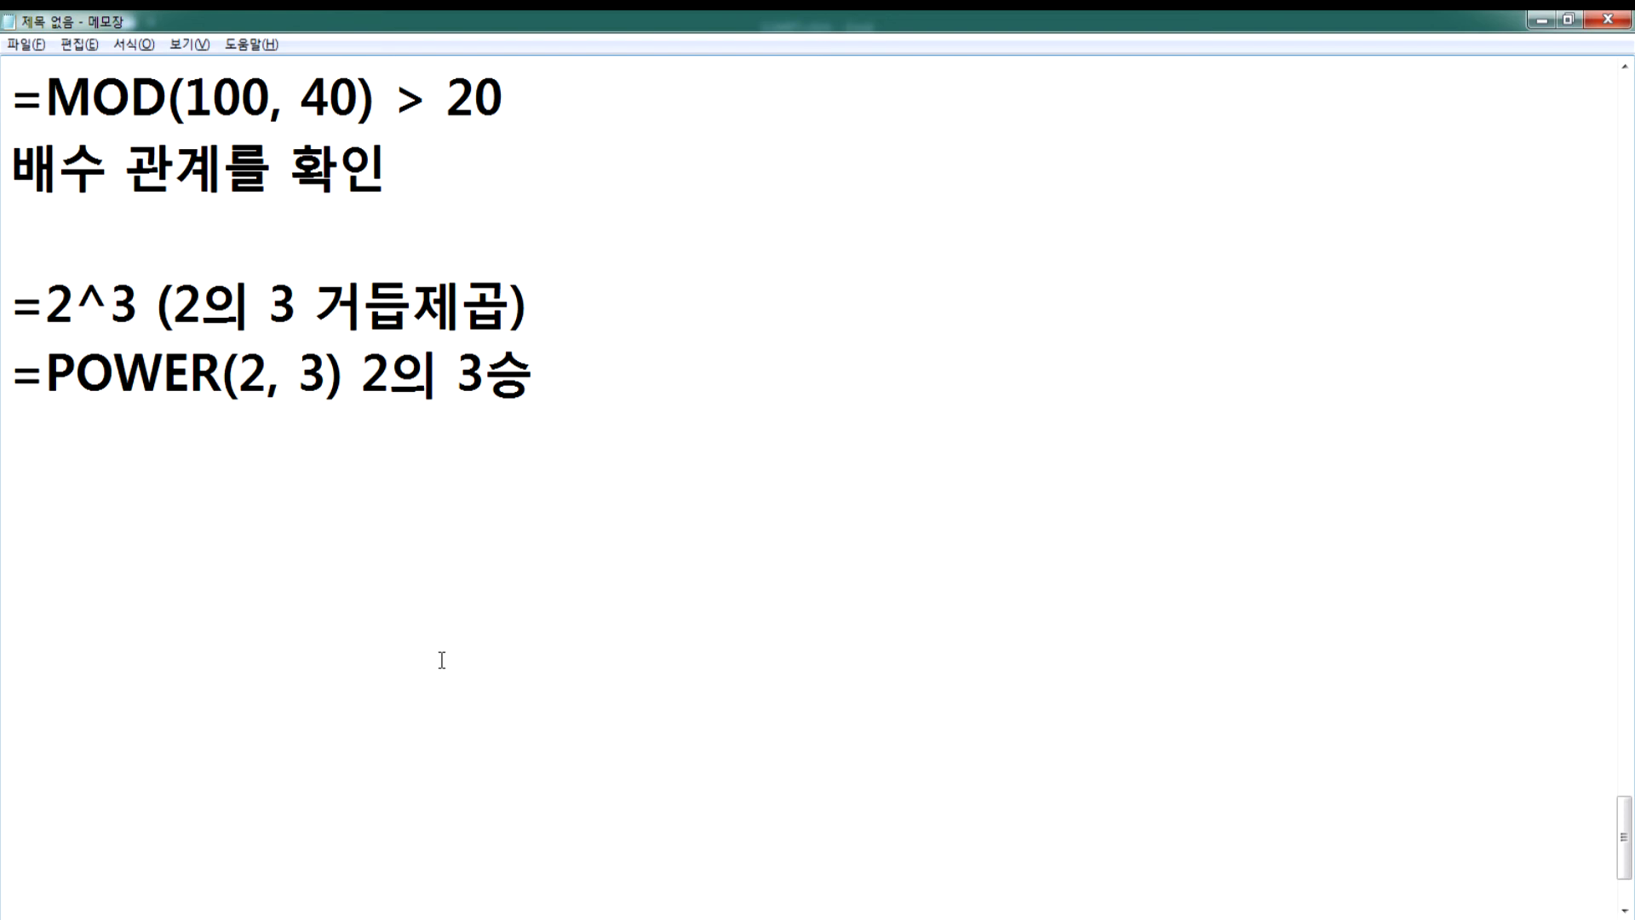
pyautogui.press('Return')
pyautogui.write('* V')
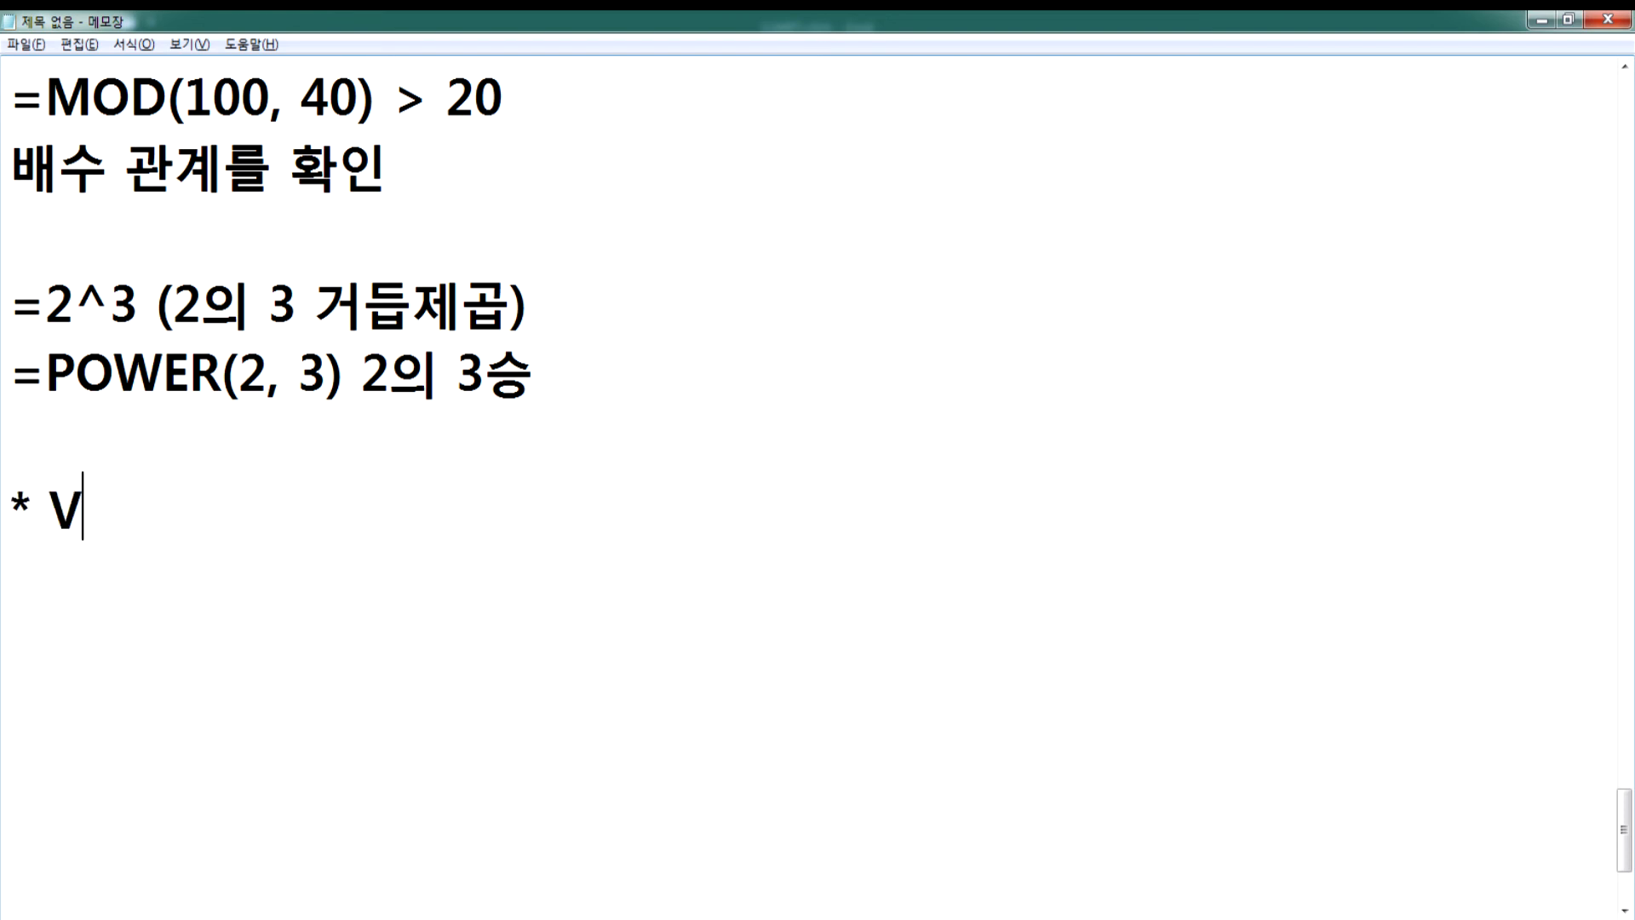
pyautogui.write('LOOKUP,')
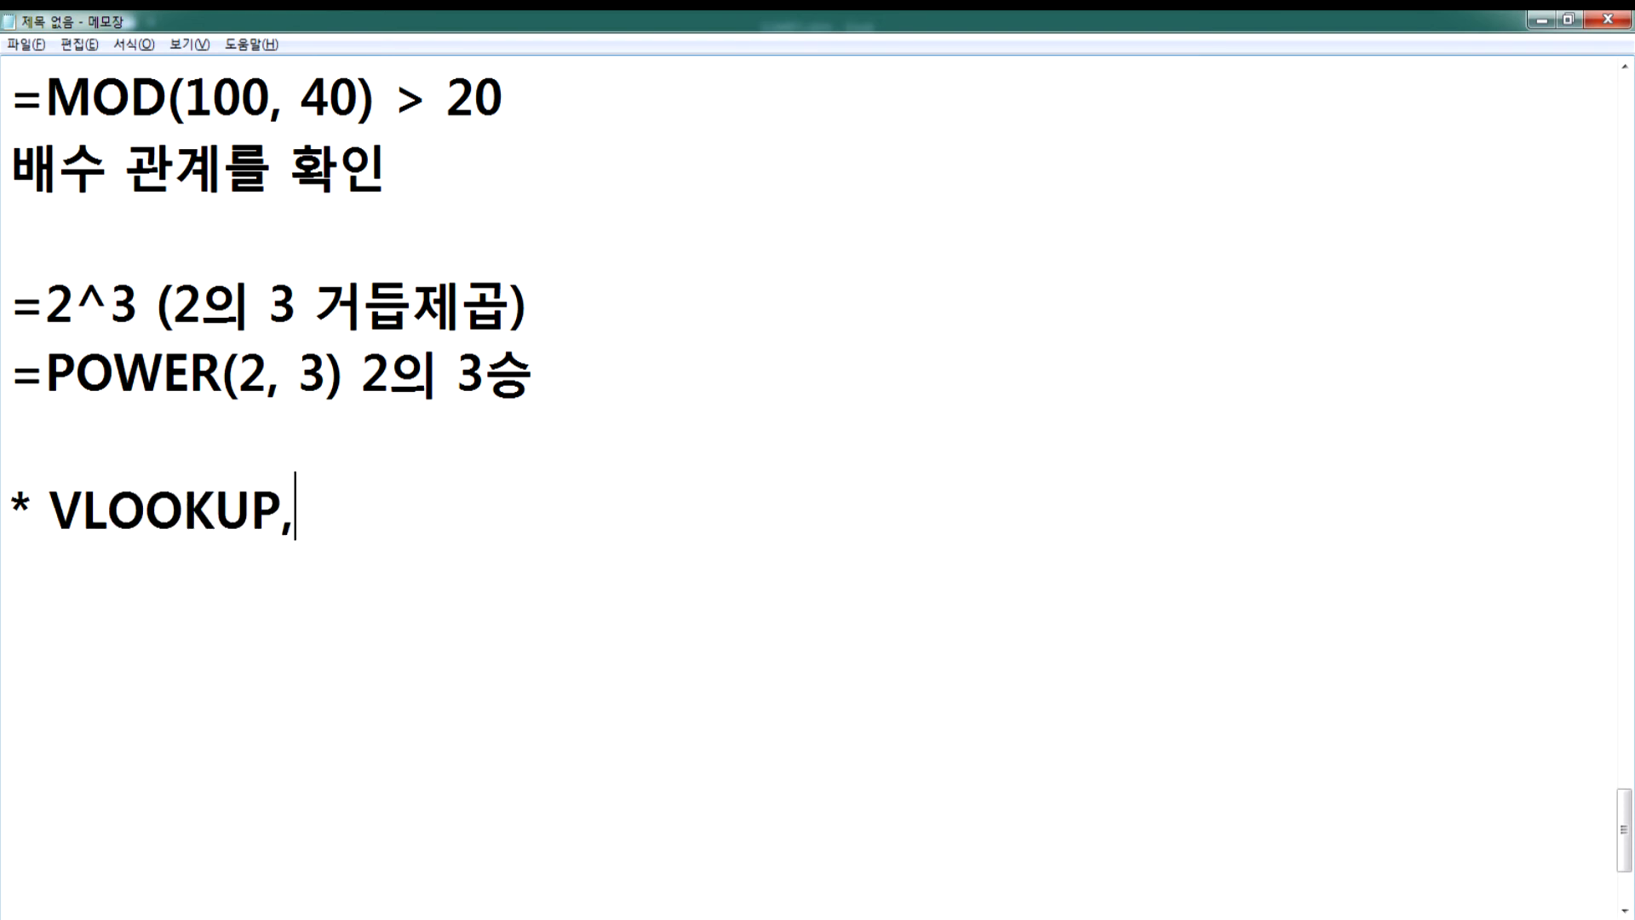
pyautogui.write(' HLOOKUP')
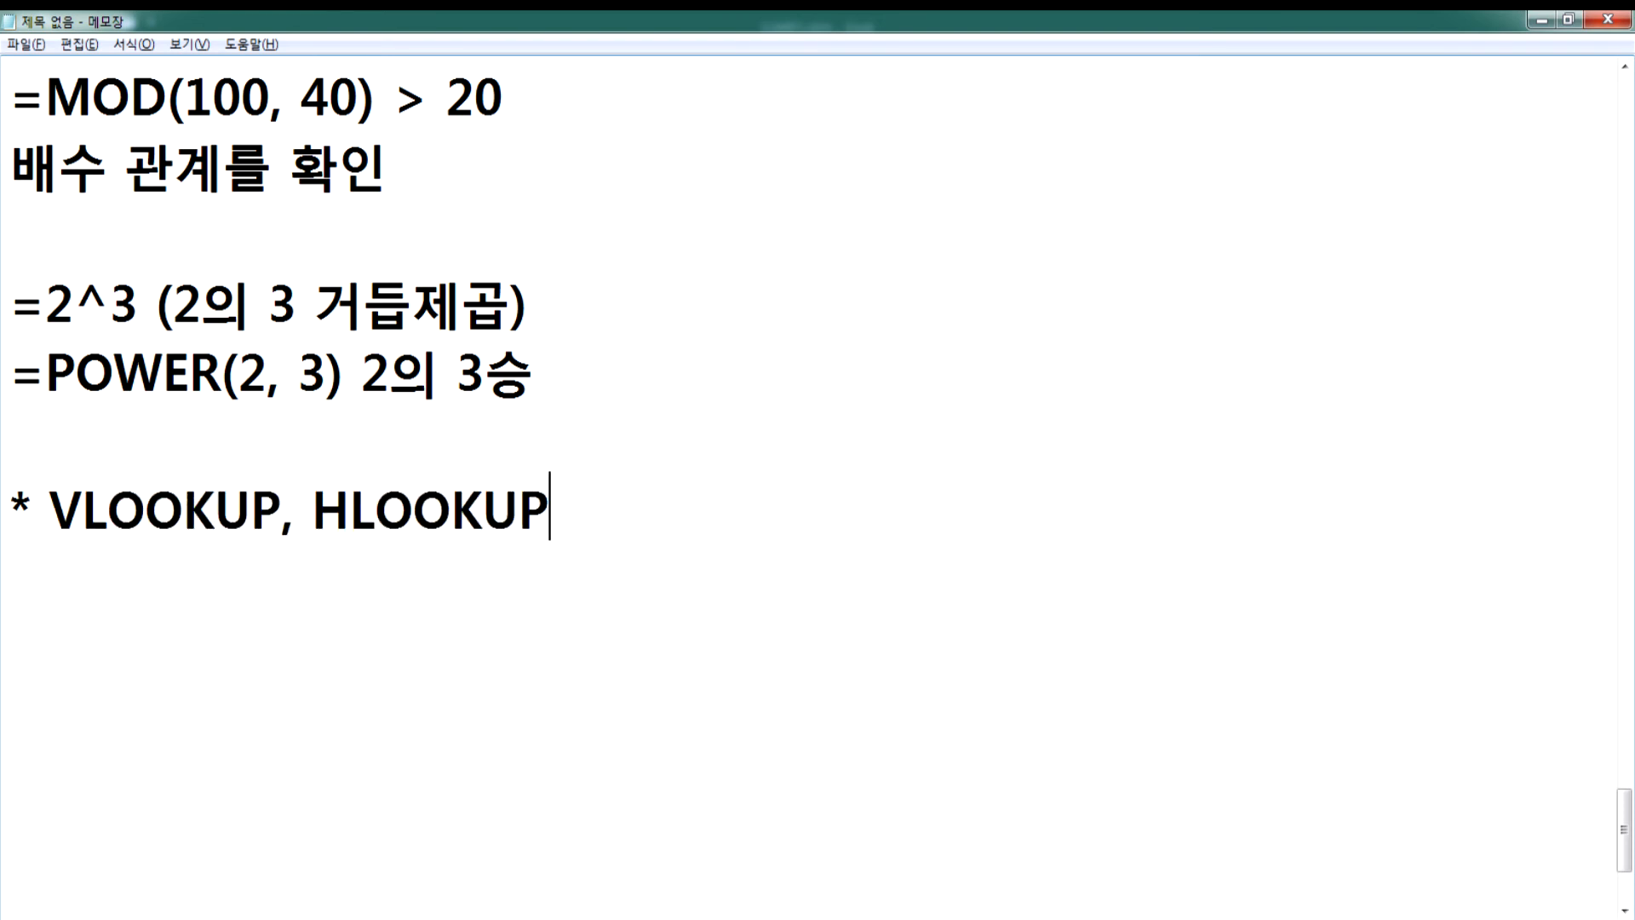
pyautogui.press('Return')
pyautogui.scroll(-1, 449, 650)
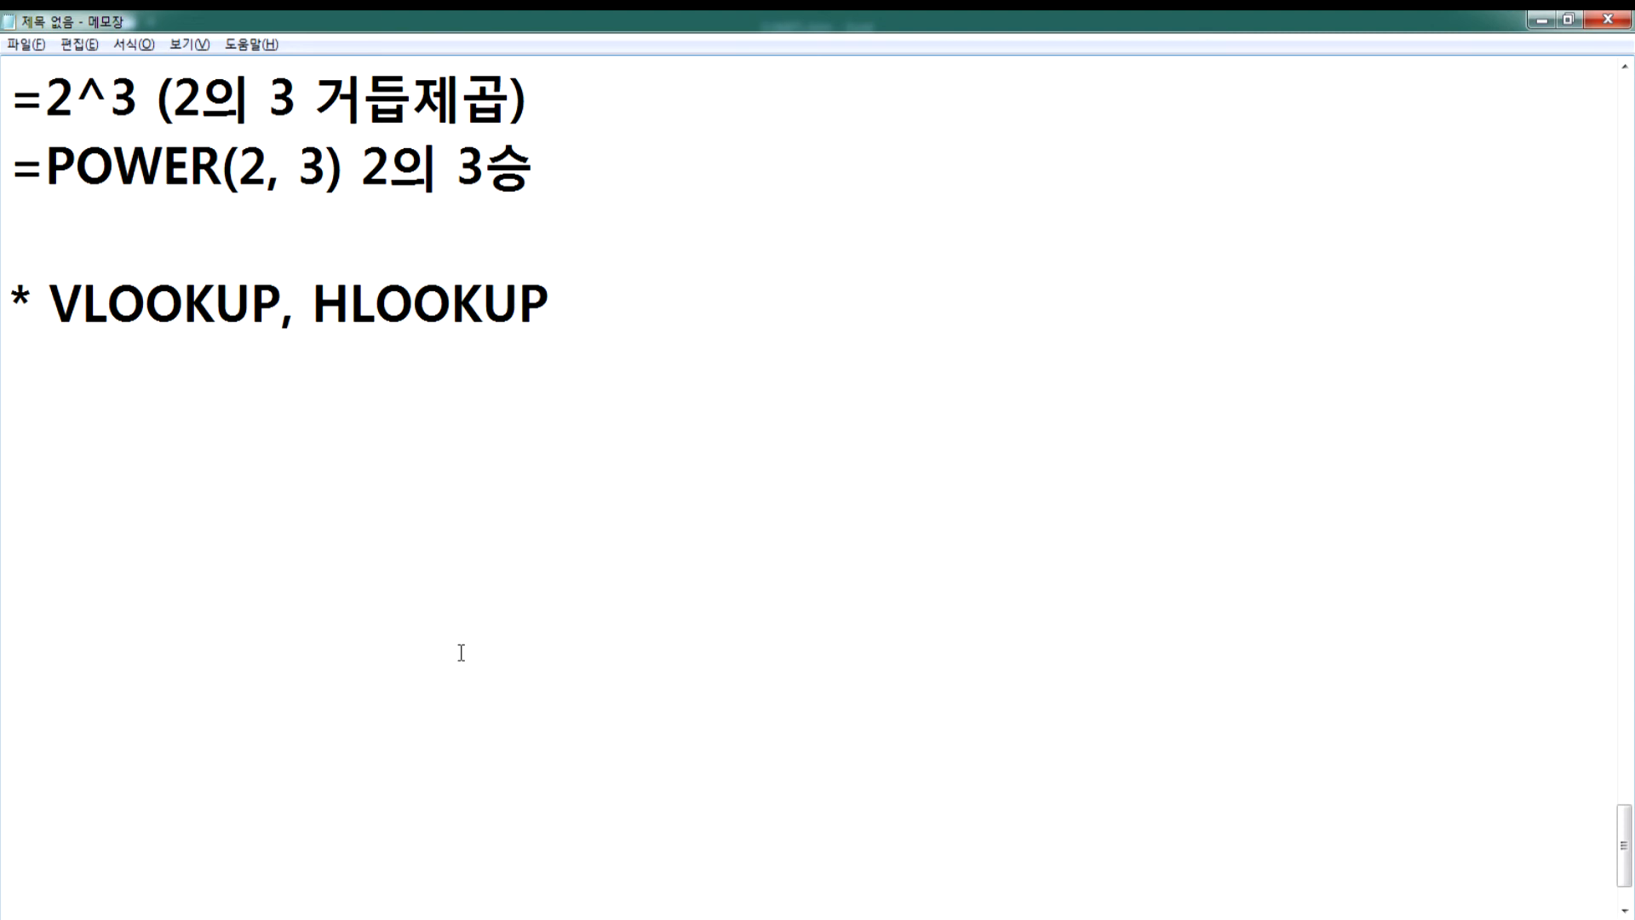
pyautogui.hotkey('alt', 'Tab')
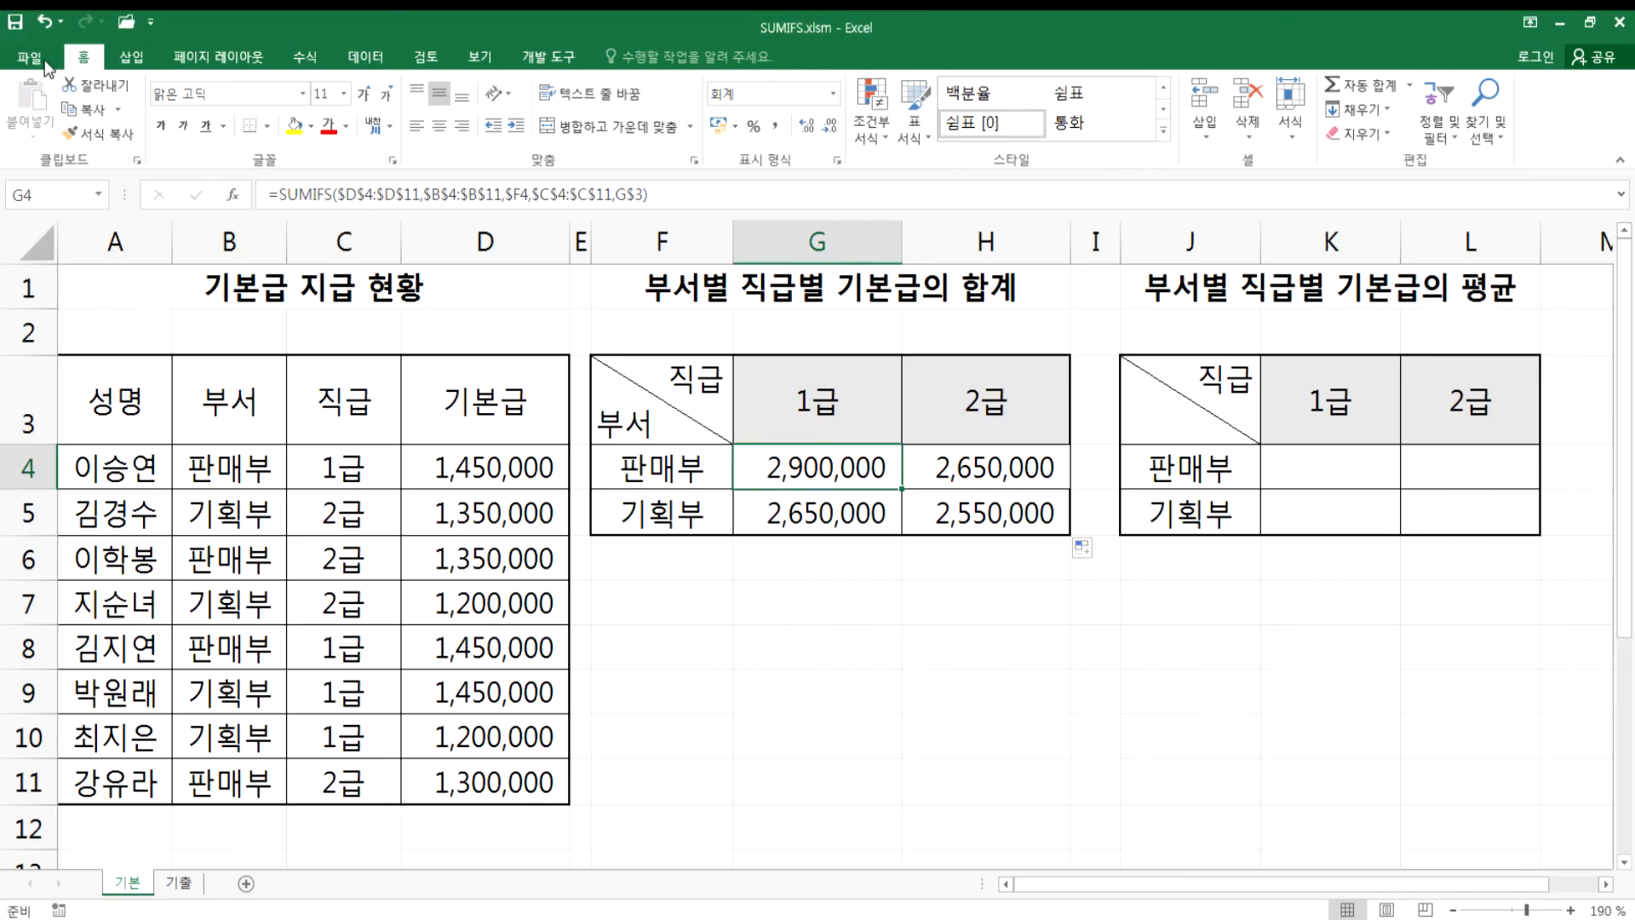
# - Open HLOOKUP.xlsm from the 06 부록 folder through File > Open > Browse
pyautogui.click(30, 59)
pyautogui.click(39, 193)
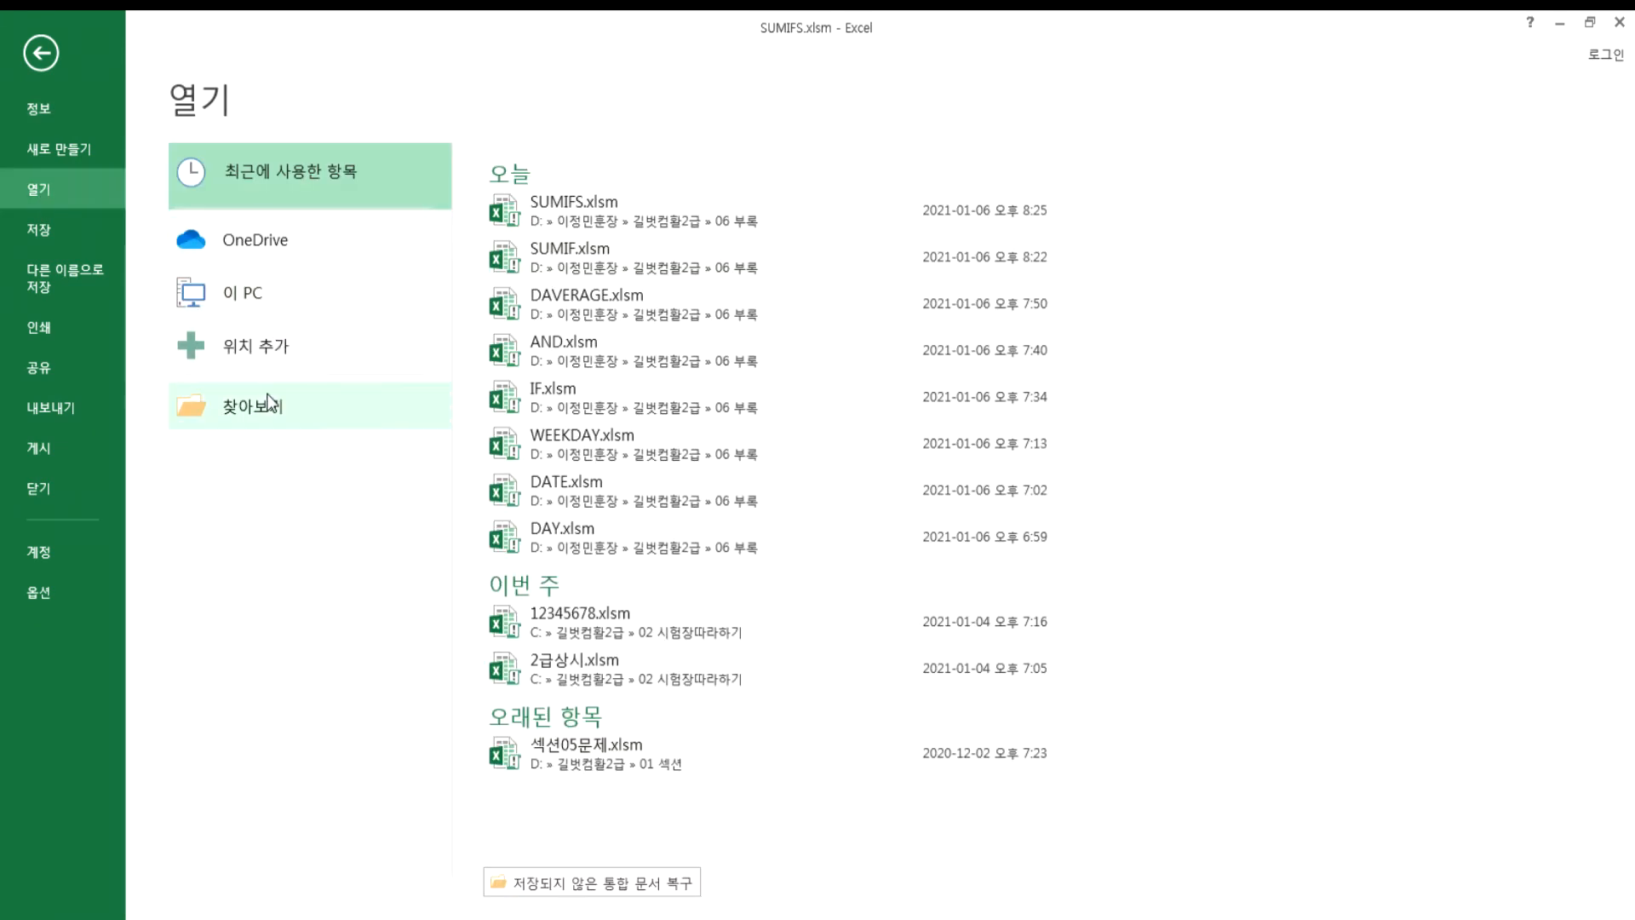
pyautogui.click(264, 403)
pyautogui.click(366, 354)
pyautogui.press('h')
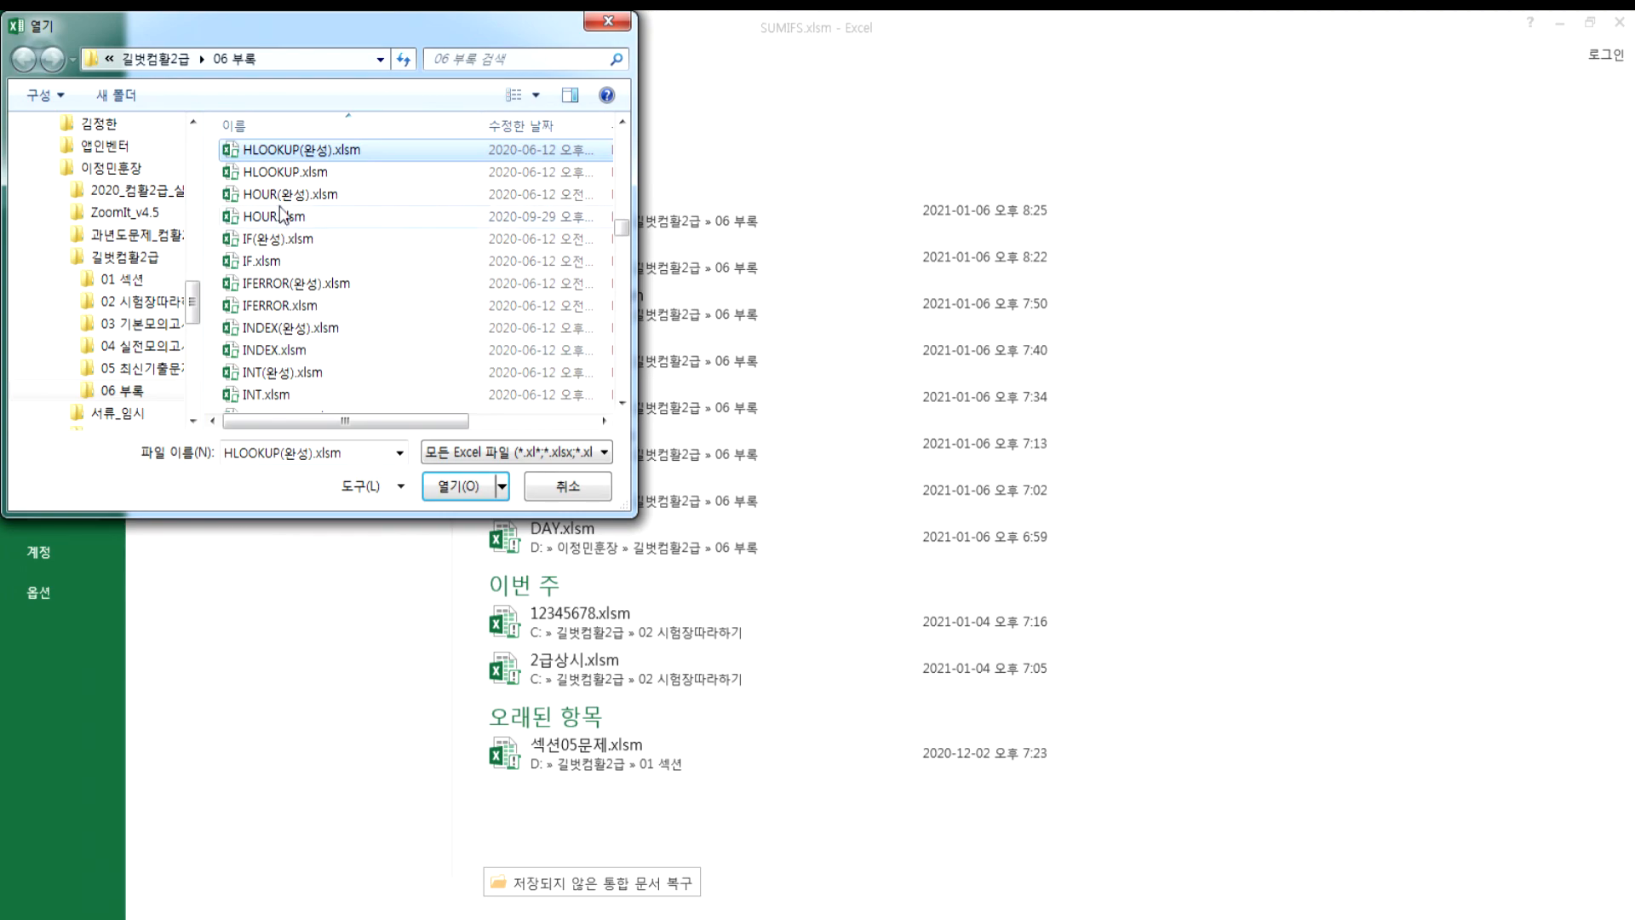
pyautogui.press('Down')
pyautogui.press('Escape')
pyautogui.press('Escape')
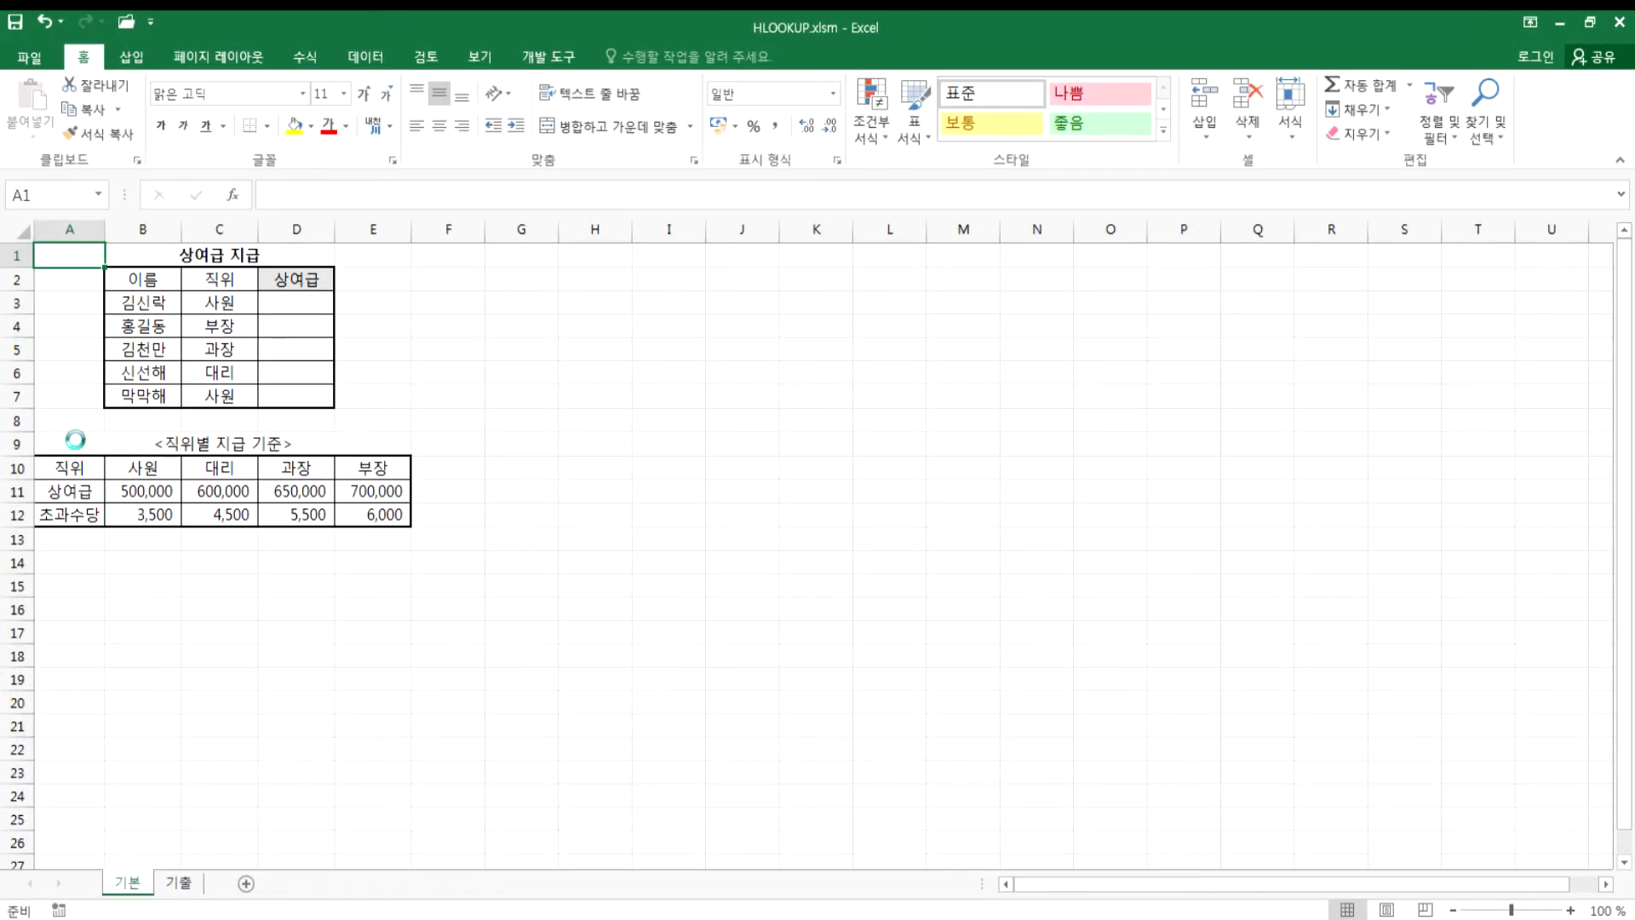
pyautogui.keyDown('ctrl'); pyautogui.scroll(4, 75, 439); pyautogui.keyUp('ctrl')
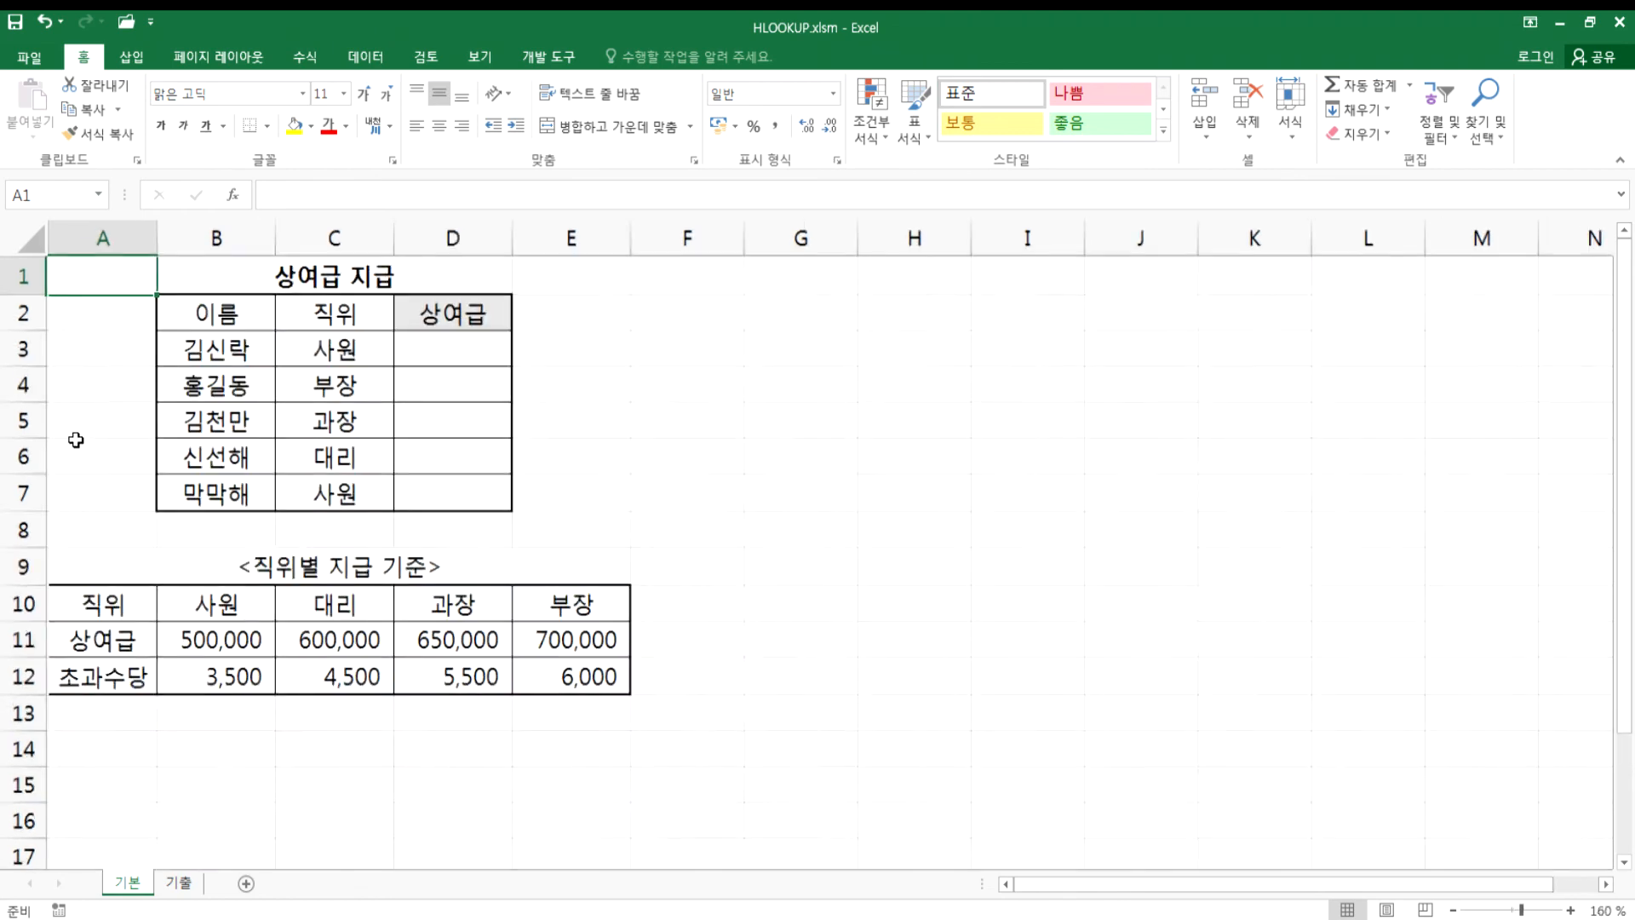
# - Copy the pay standard table A10:E12 and paste it transposed into G2:I6
pyautogui.doubleClick(84, 56)
pyautogui.moveTo(104, 522); pyautogui.dragTo(594, 599)
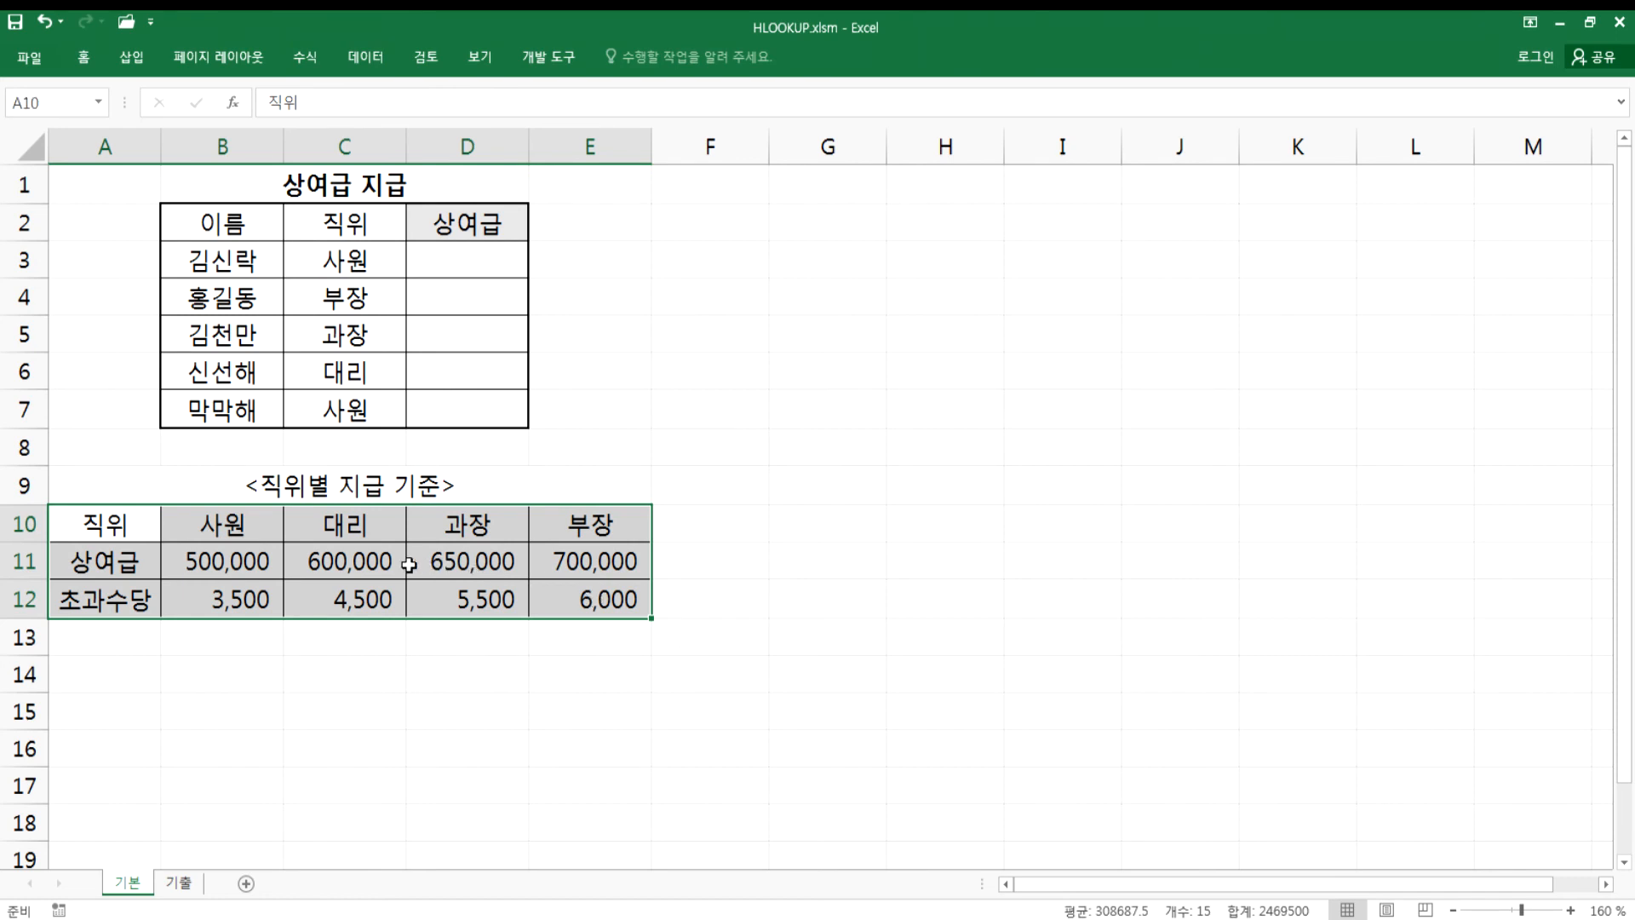
pyautogui.hotkey('ctrl', 'c')
pyautogui.rightClick(828, 210)
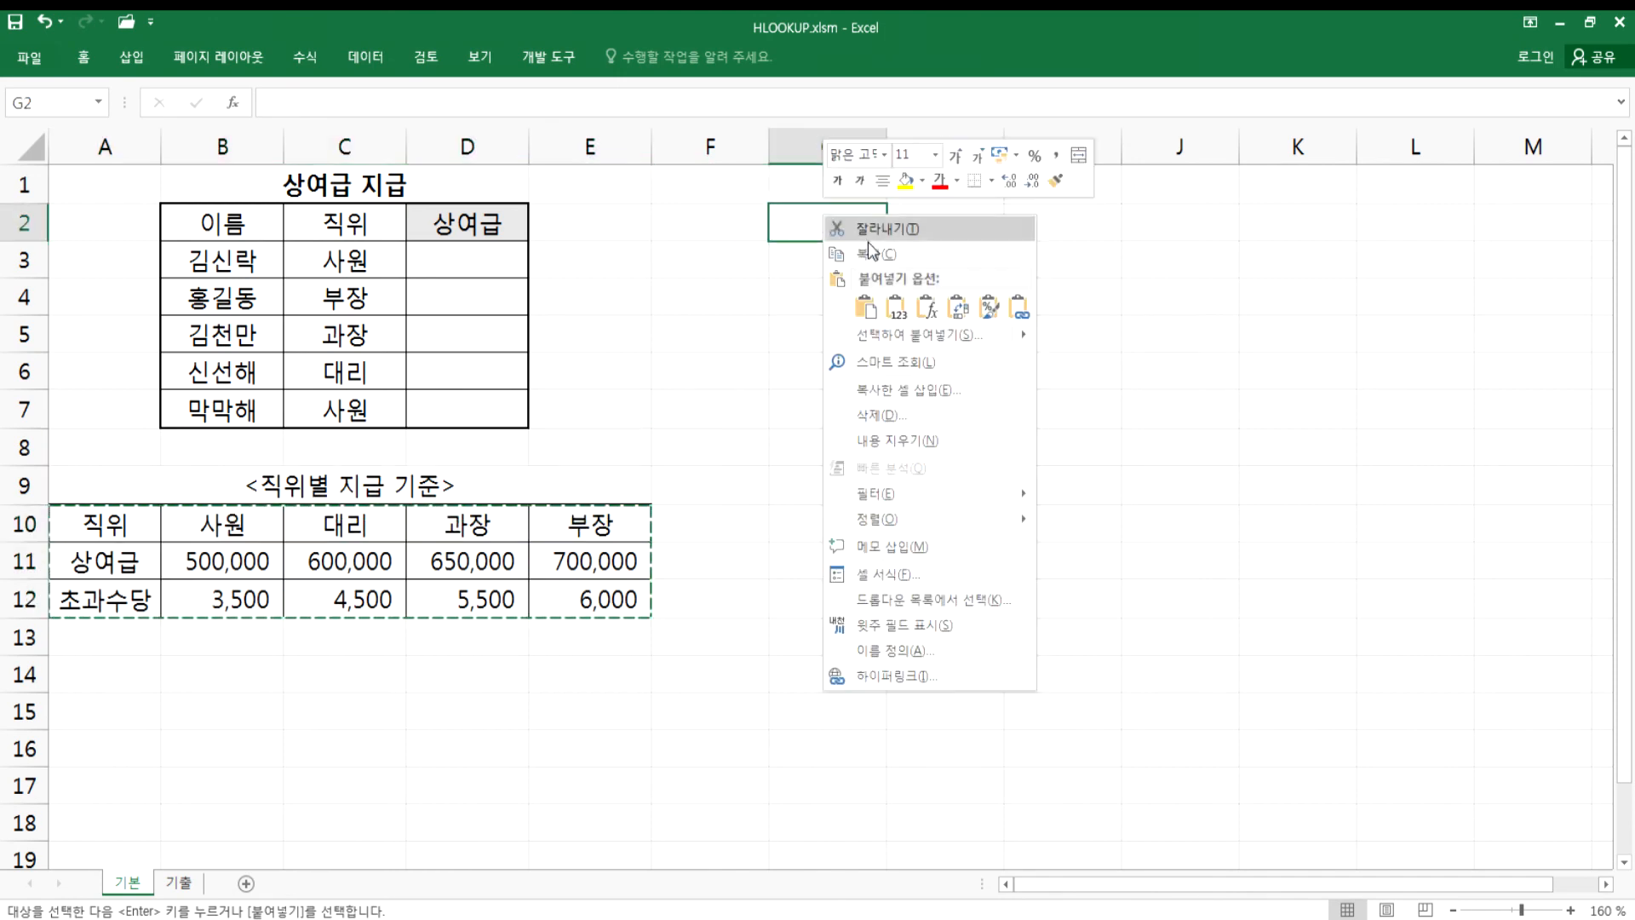
pyautogui.click(899, 332)
pyautogui.click(937, 448)
pyautogui.click(952, 491)
pyautogui.click(828, 510)
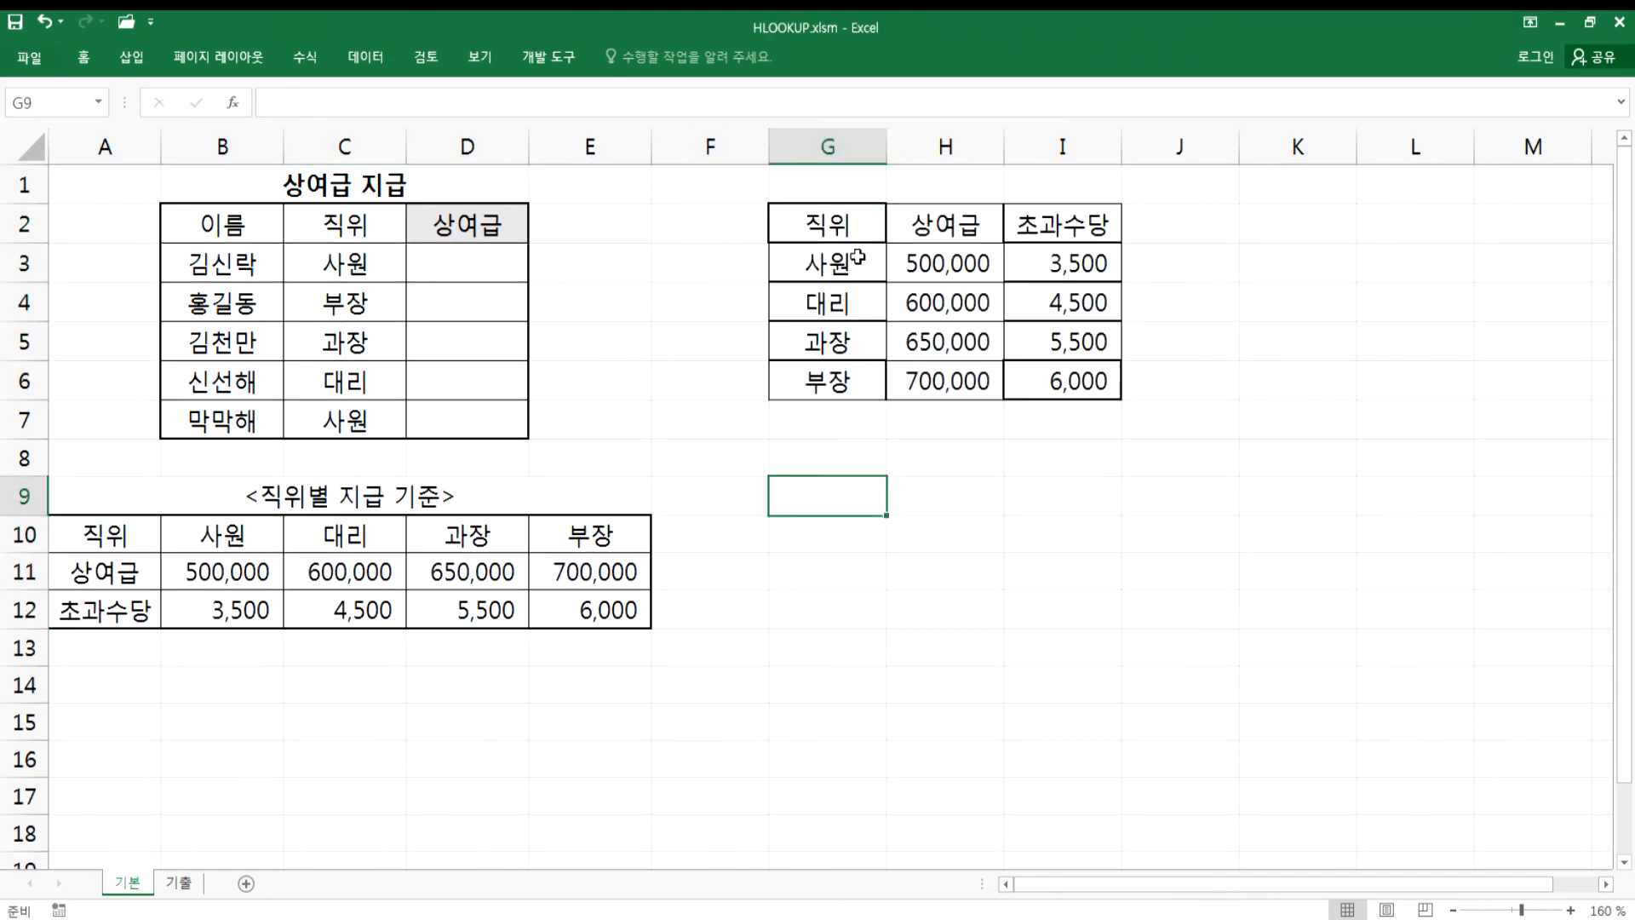
# - Compare the transposed copy with the original, then undo the paste in G2:I6
pyautogui.moveTo(838, 224); pyautogui.dragTo(1037, 380)
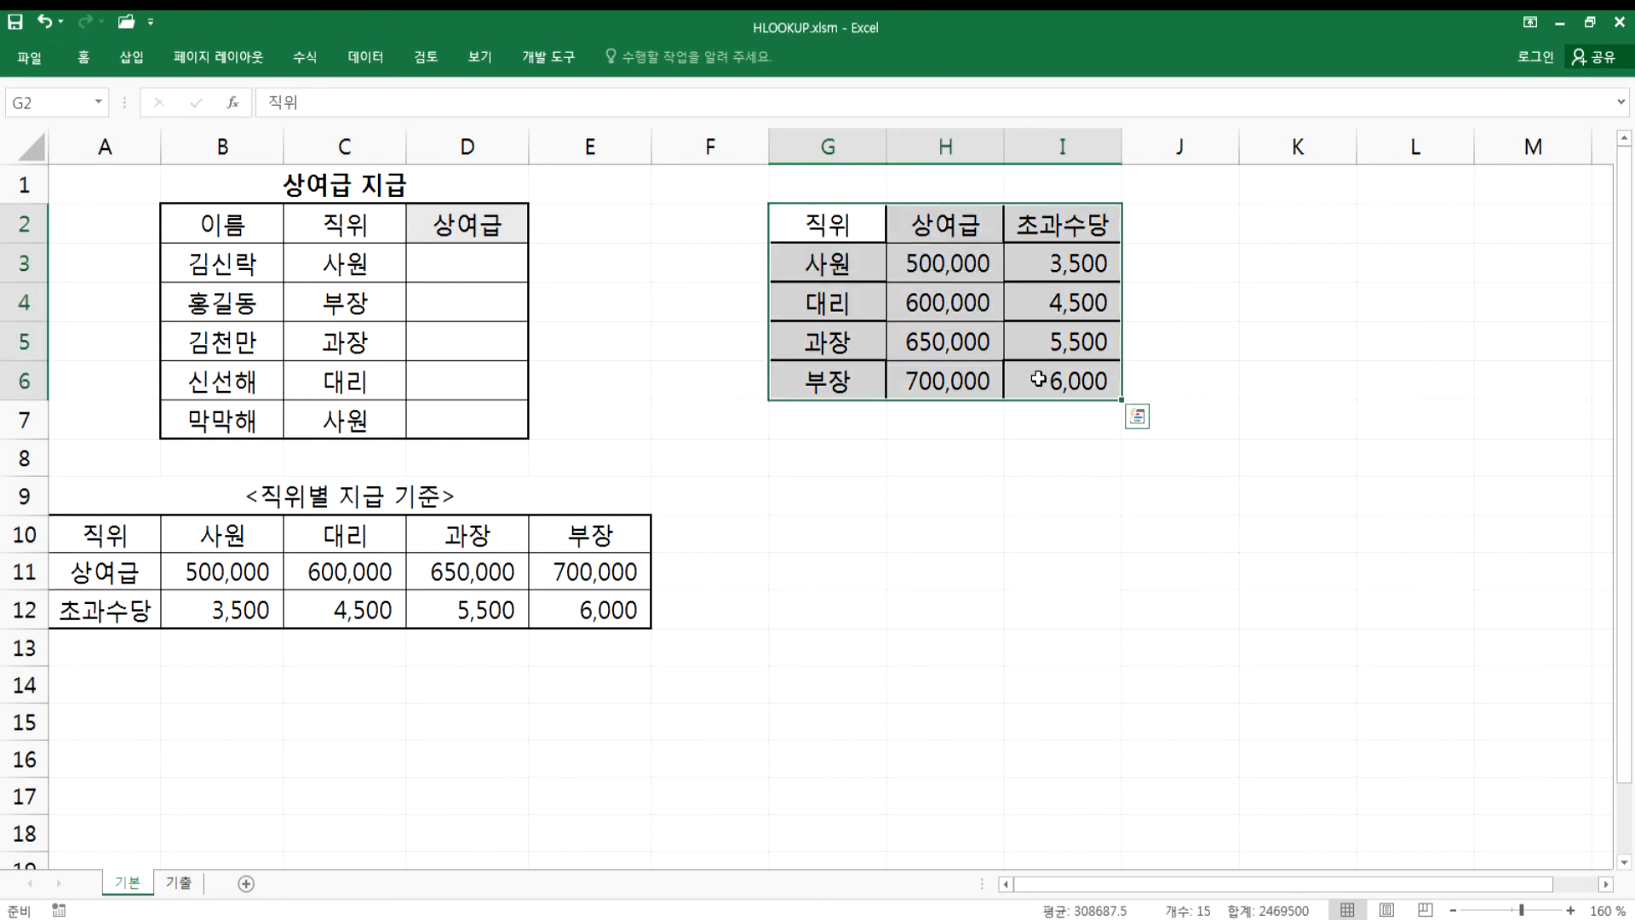
pyautogui.moveTo(204, 537); pyautogui.dragTo(622, 607)
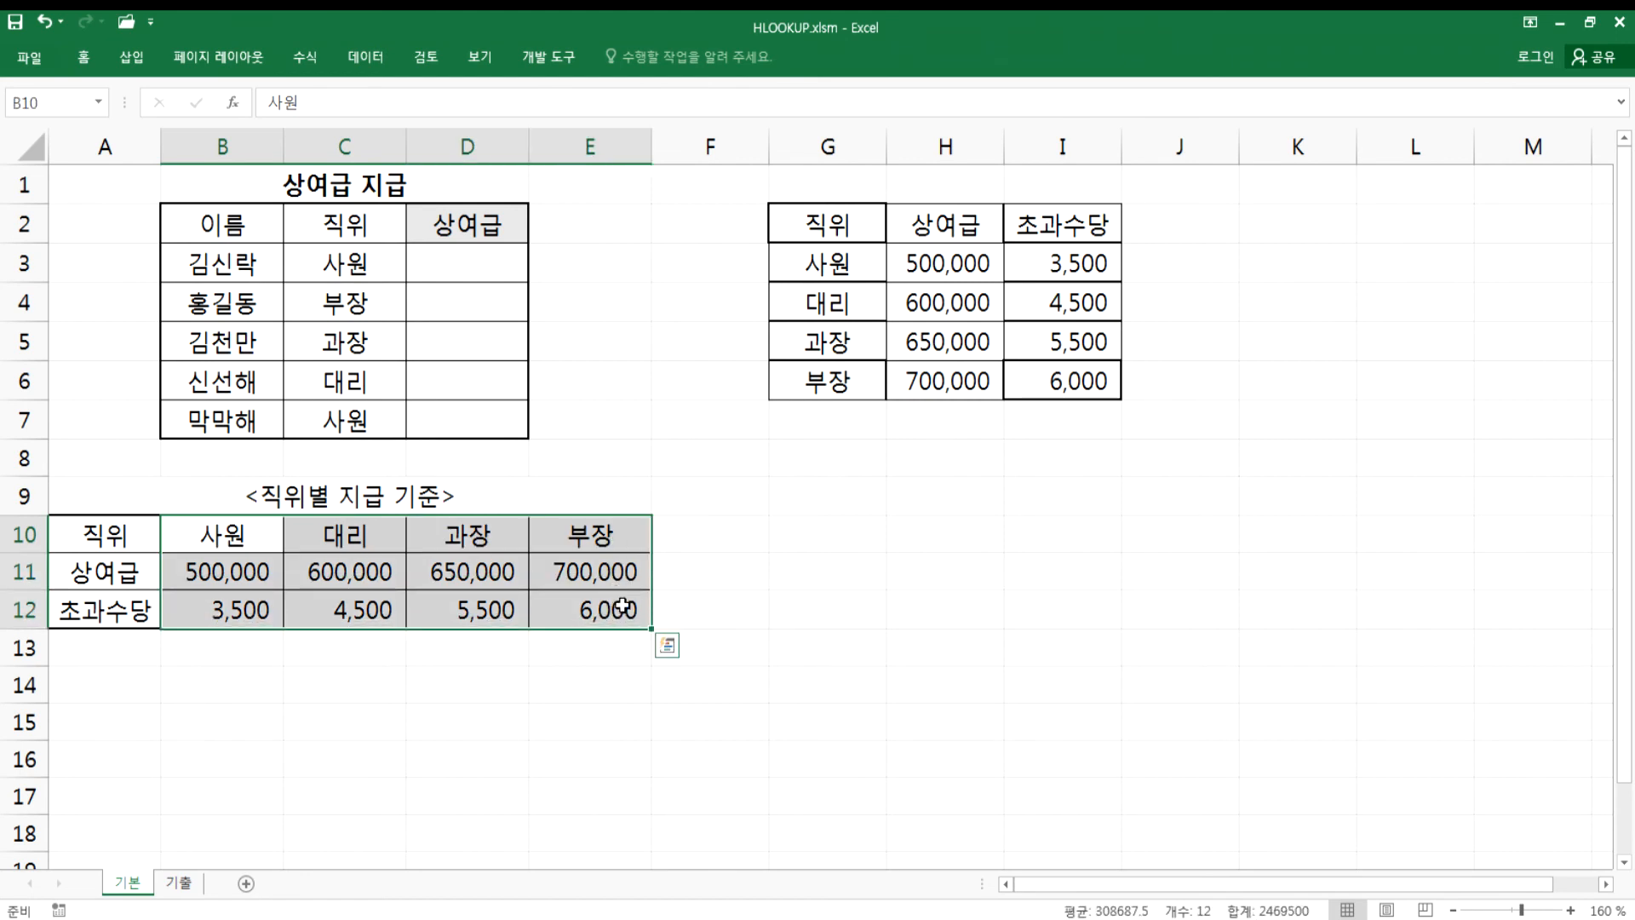
pyautogui.moveTo(824, 228); pyautogui.dragTo(815, 382)
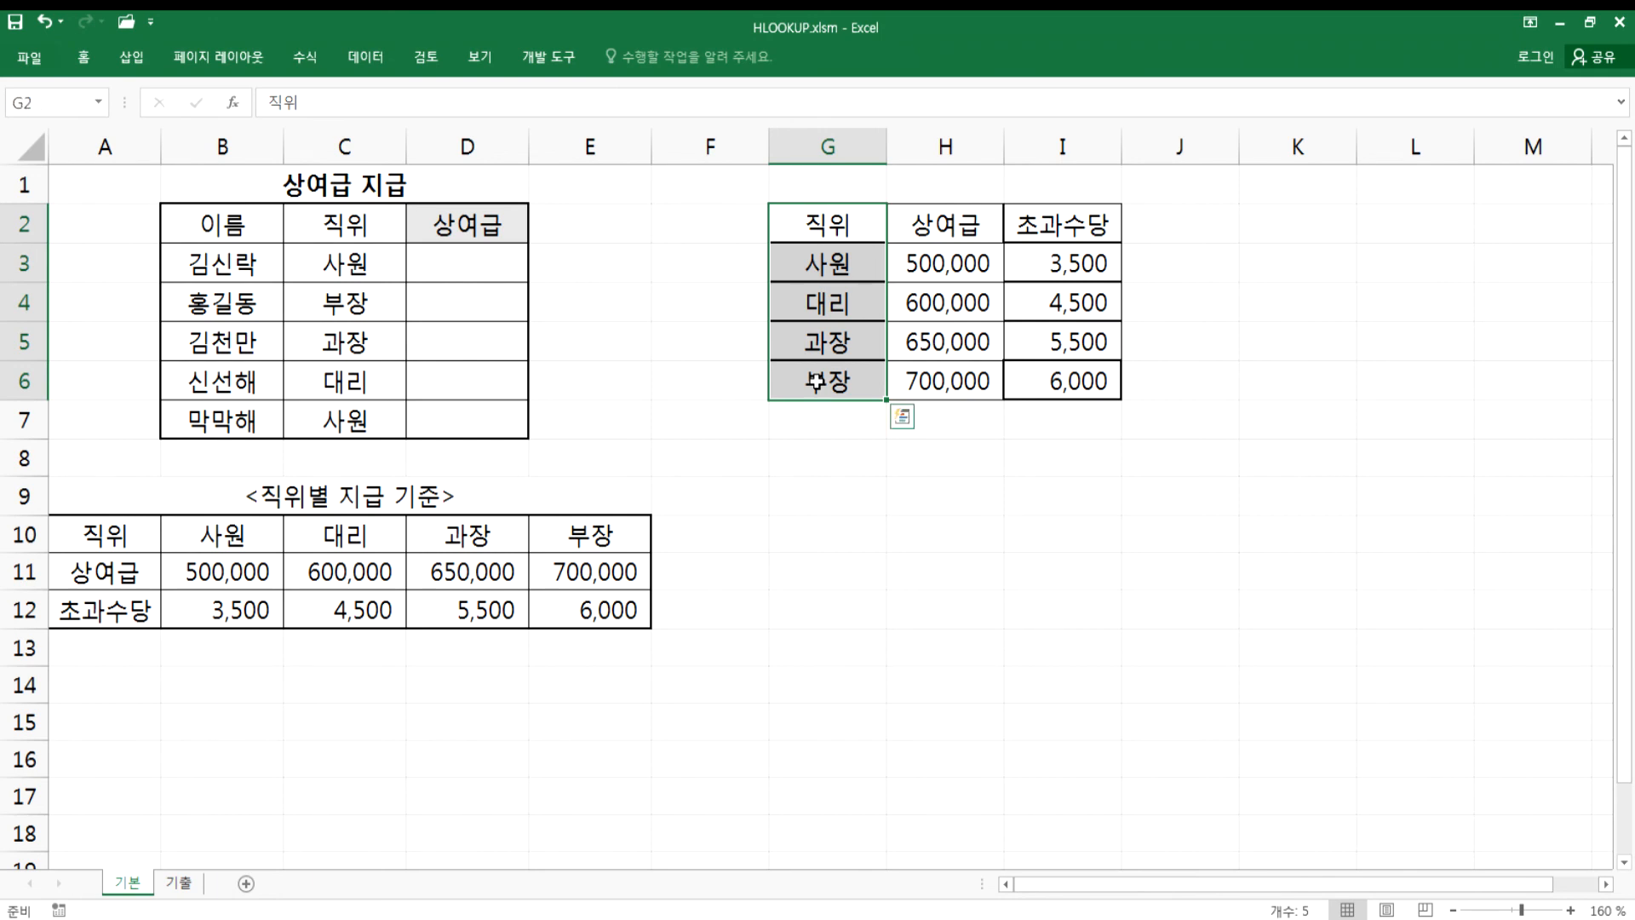
pyautogui.hotkey('ctrl', 'z')
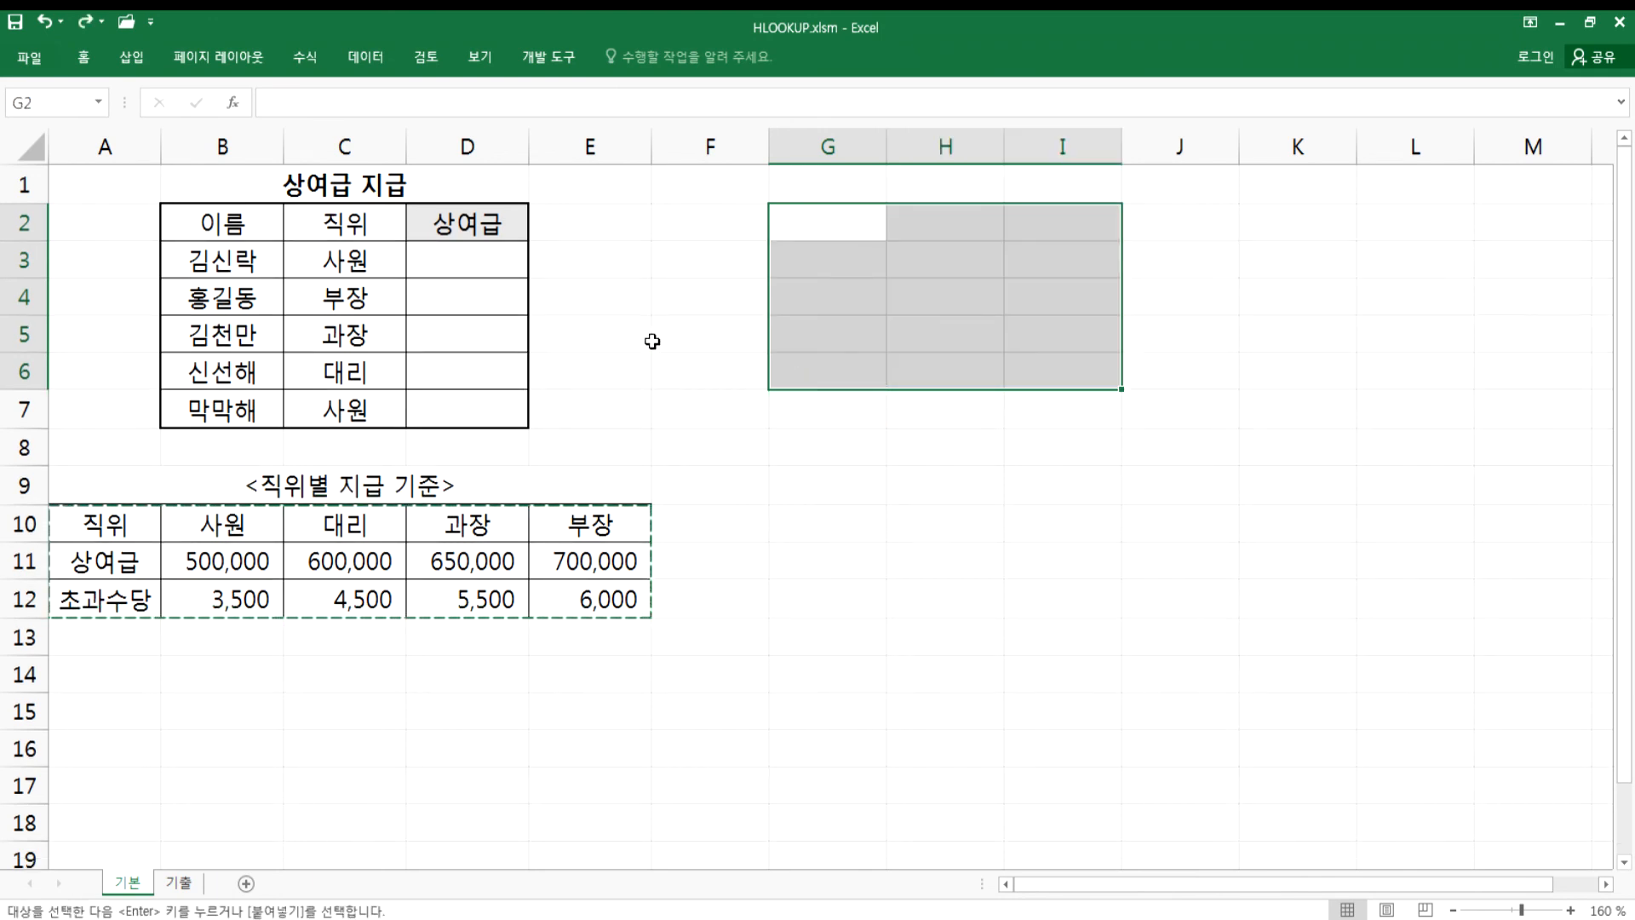
pyautogui.press('Escape')
# - Point out D3, the position in C3, the bonus row B11:E11 and header B10
pyautogui.click(469, 269)
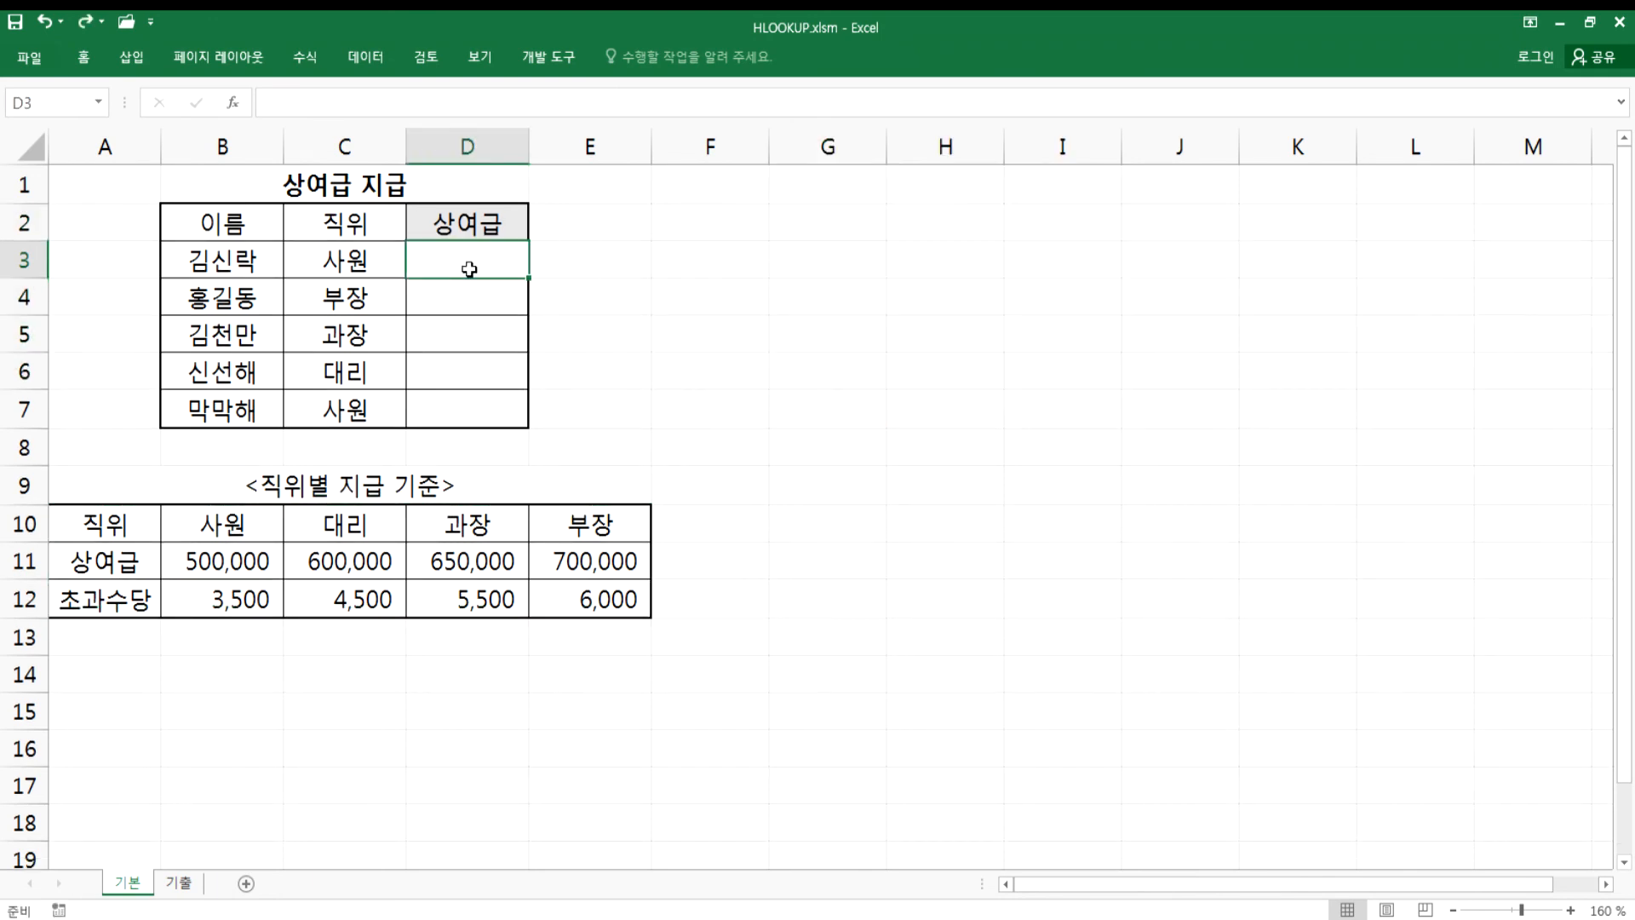
pyautogui.click(359, 261)
pyautogui.click(190, 561)
pyautogui.moveTo(191, 560); pyautogui.dragTo(532, 555)
pyautogui.click(226, 526)
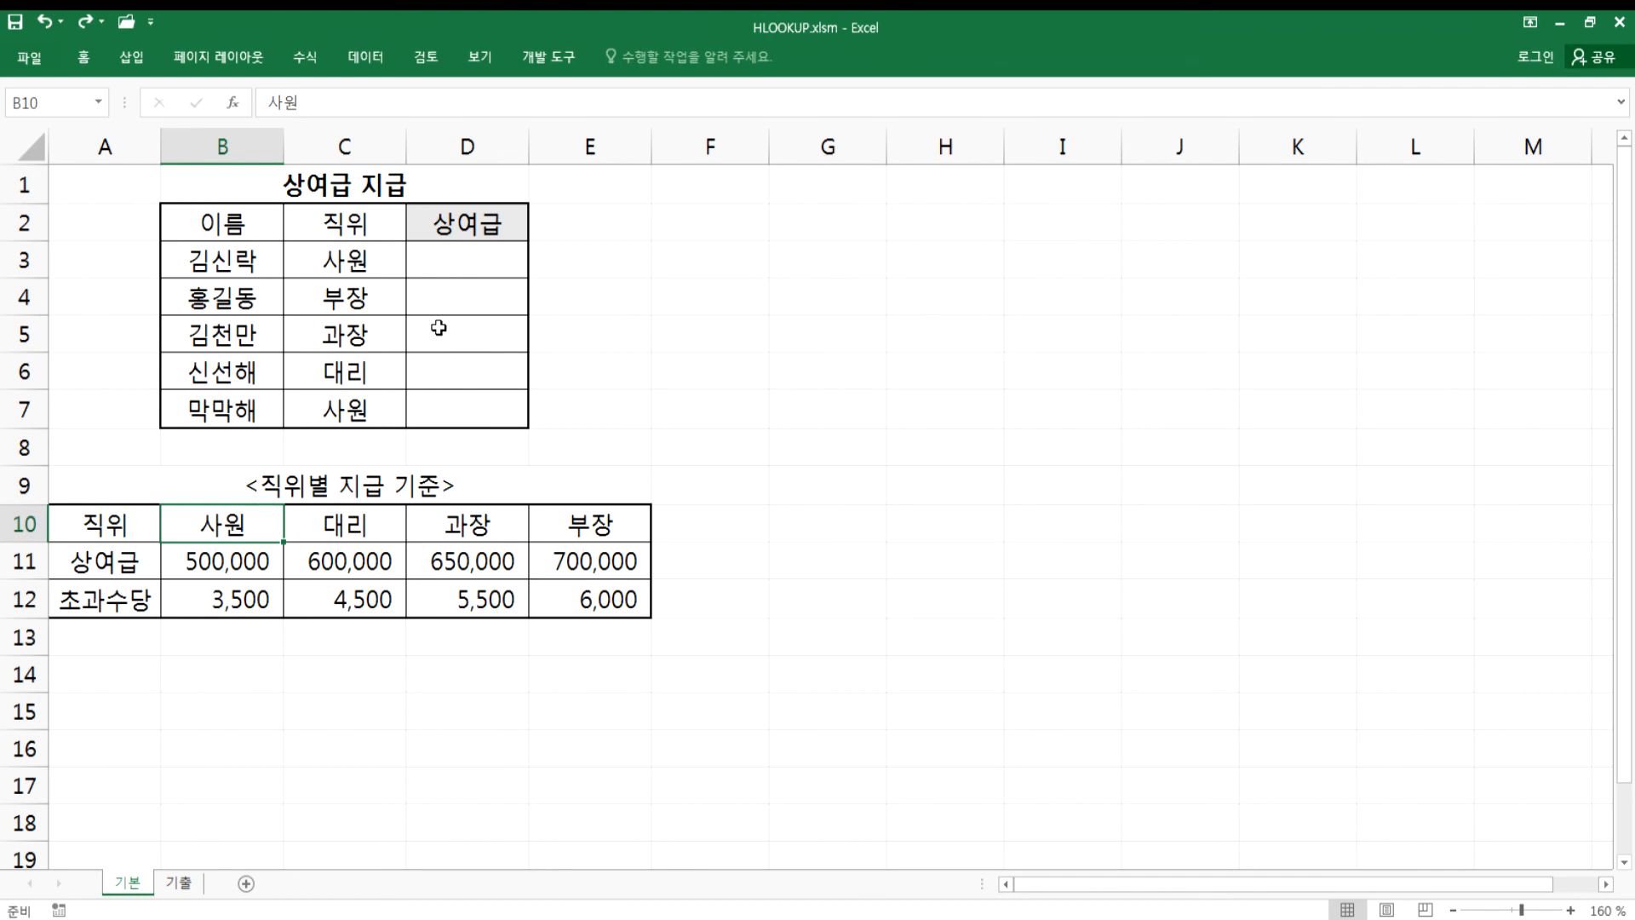
pyautogui.click(430, 261)
pyautogui.scroll(2, 540, 299)
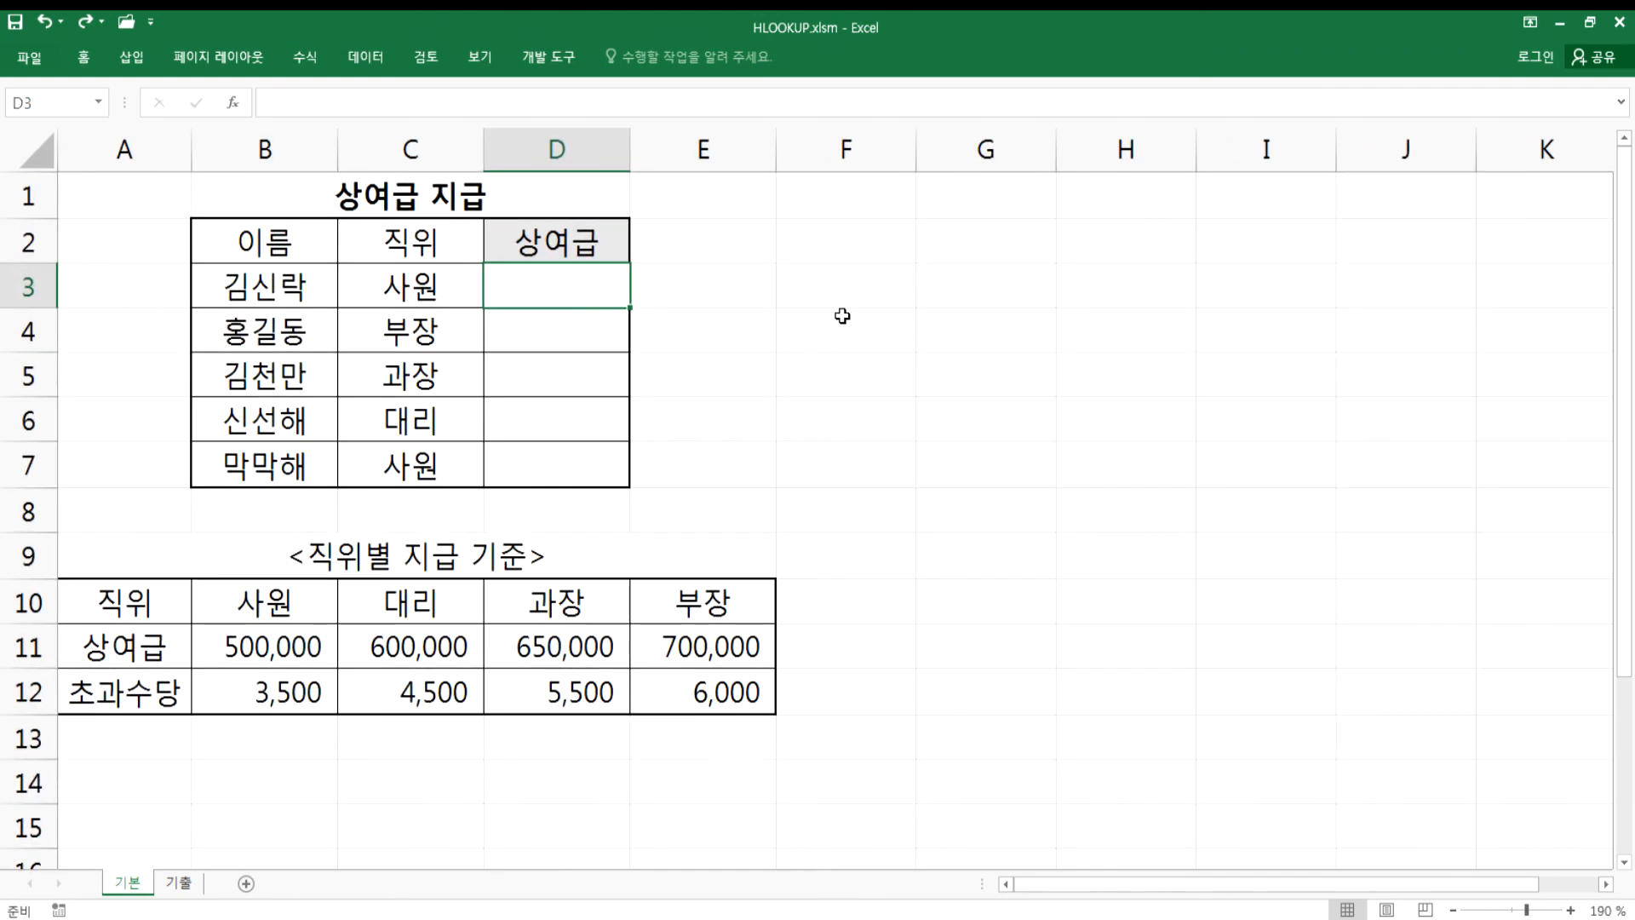
# - Begin the D3 formula with =HLOOKUP( using function autocomplete, restarting once
pyautogui.write('=ㅗㅐ')
pyautogui.press('BackSpace')
pyautogui.press('BackSpace')
pyautogui.press('BackSpace')
pyautogui.write('=')
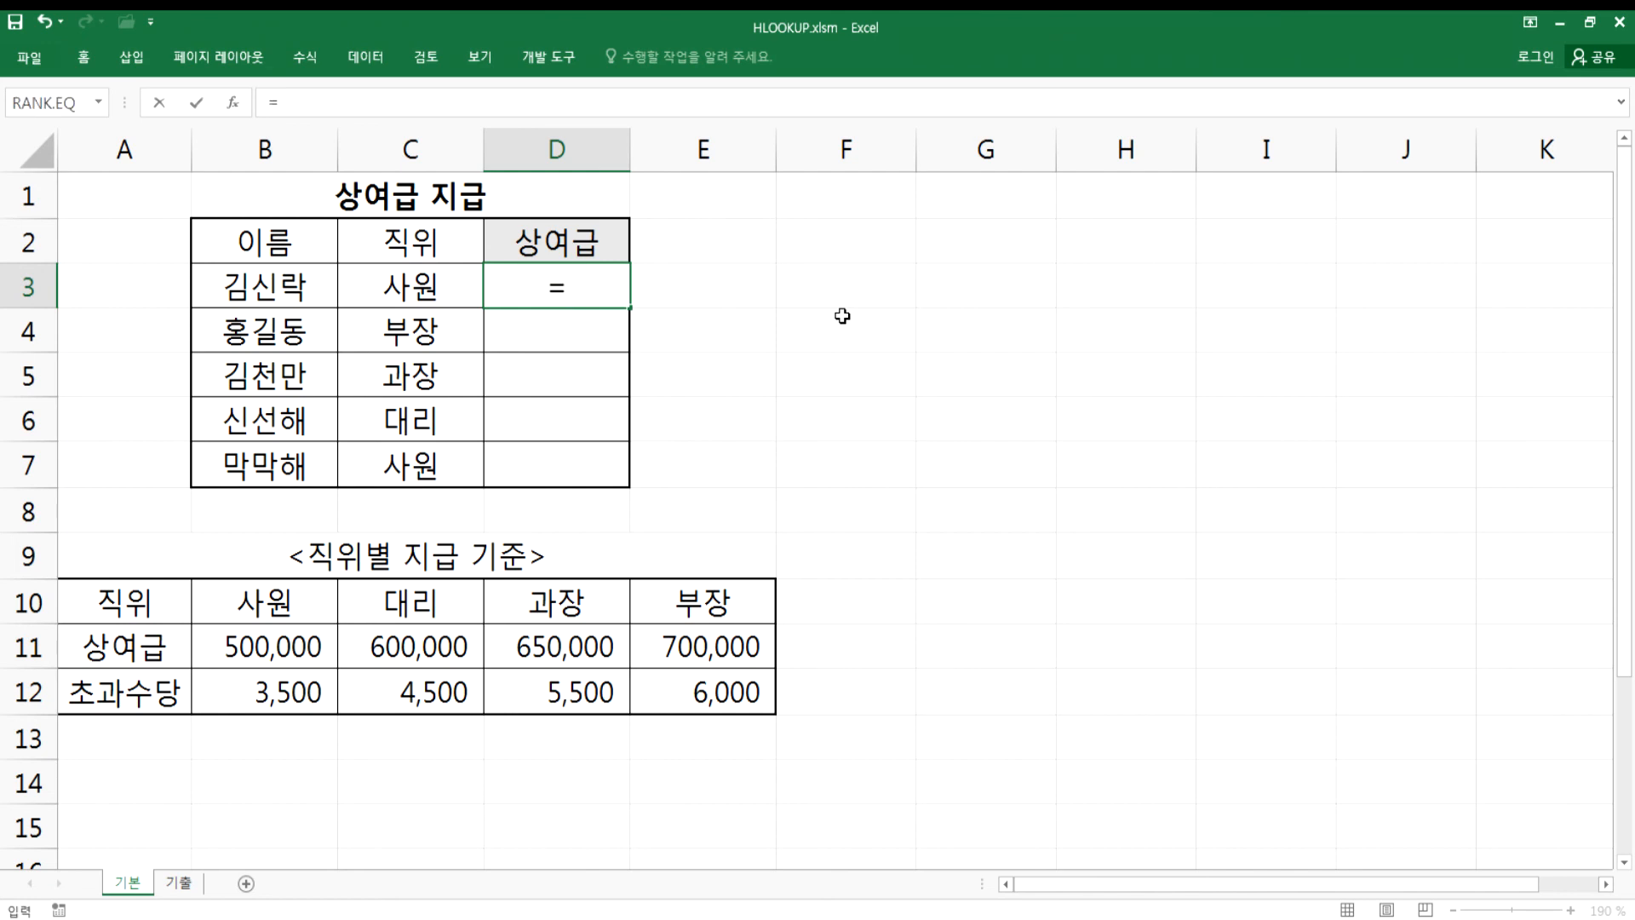
pyautogui.write('HLOO')
pyautogui.press('Tab')
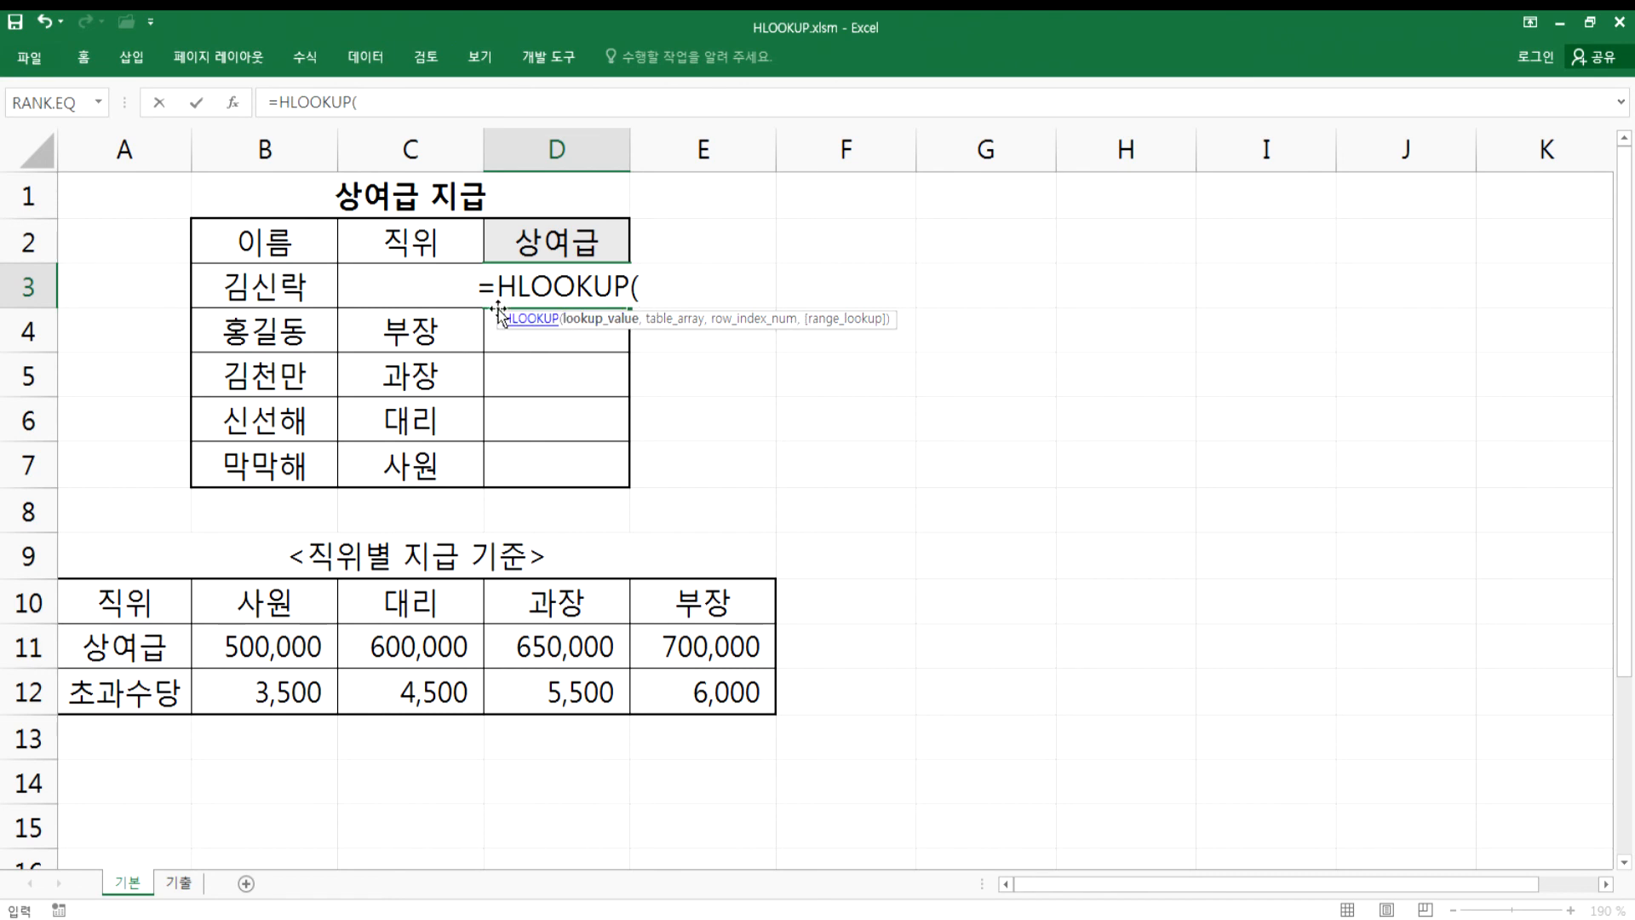
pyautogui.click(418, 278)
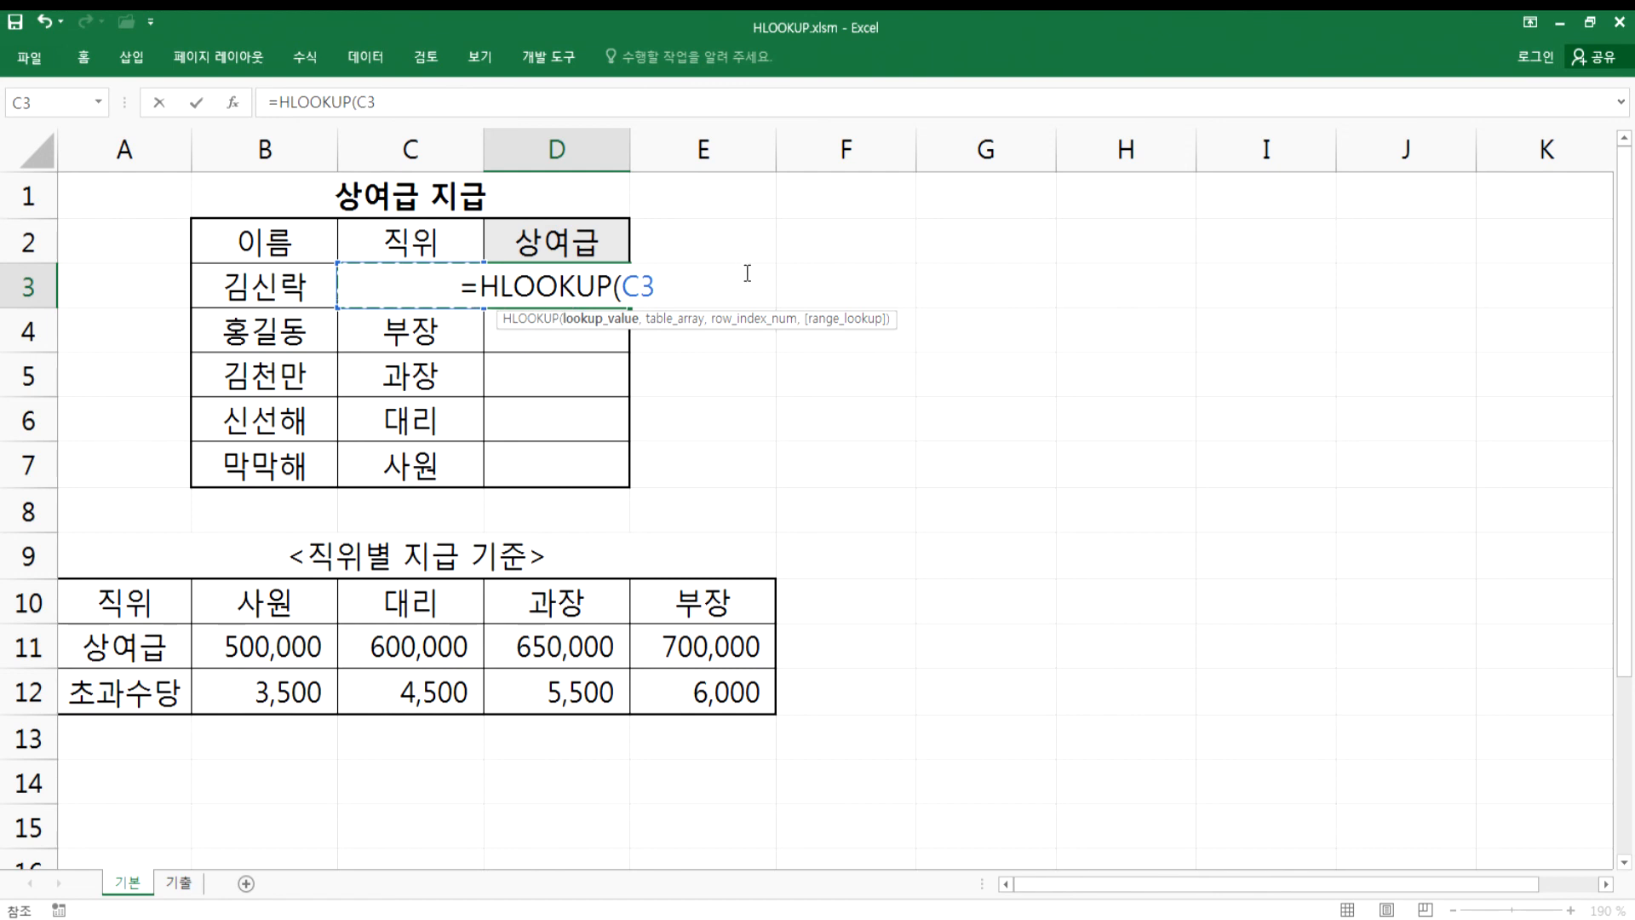
pyautogui.press('Escape')
pyautogui.write('=HLO')
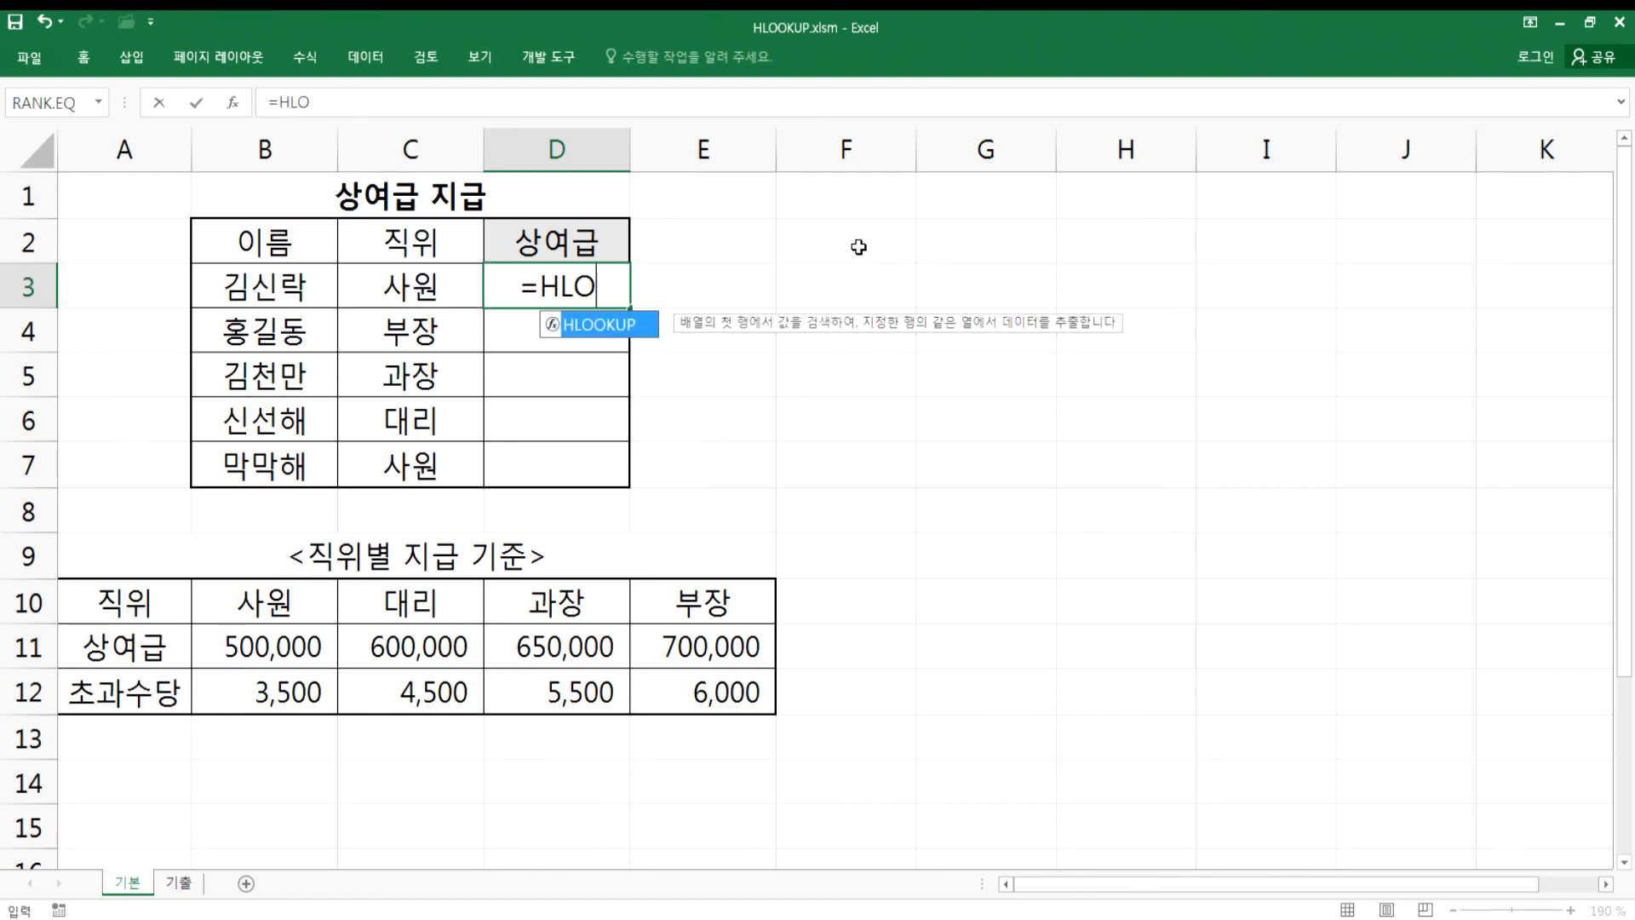
pyautogui.press('Tab')
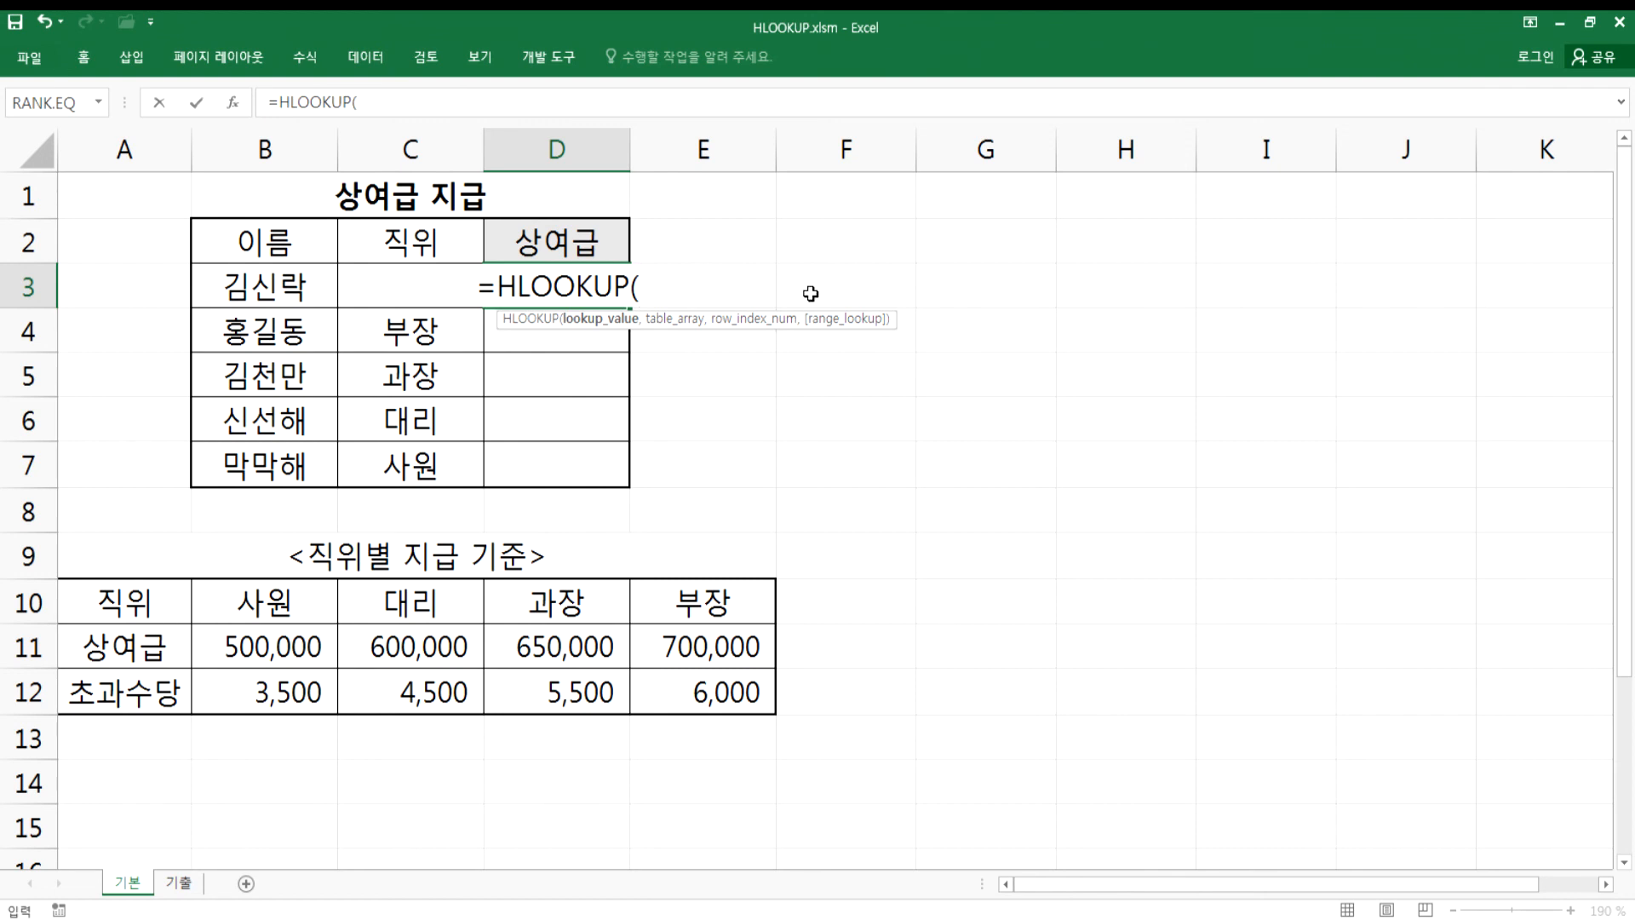
# - Set C3 as the HLOOKUP lookup value and add the separating comma
pyautogui.press('Left')
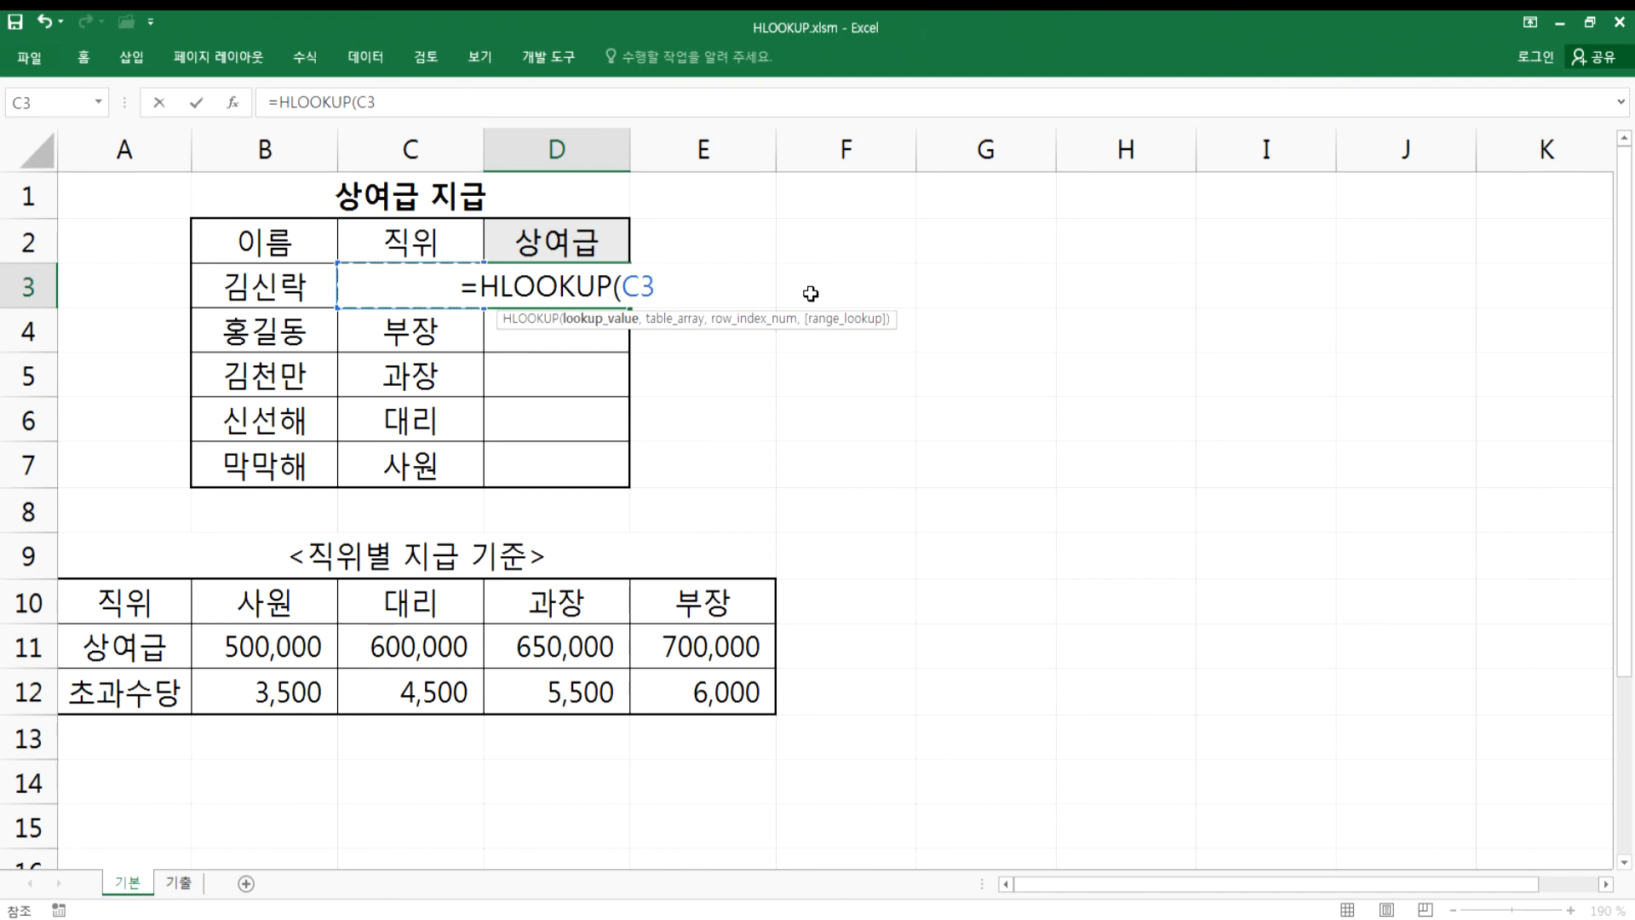
pyautogui.press('BackSpace')
pyautogui.press('BackSpace')
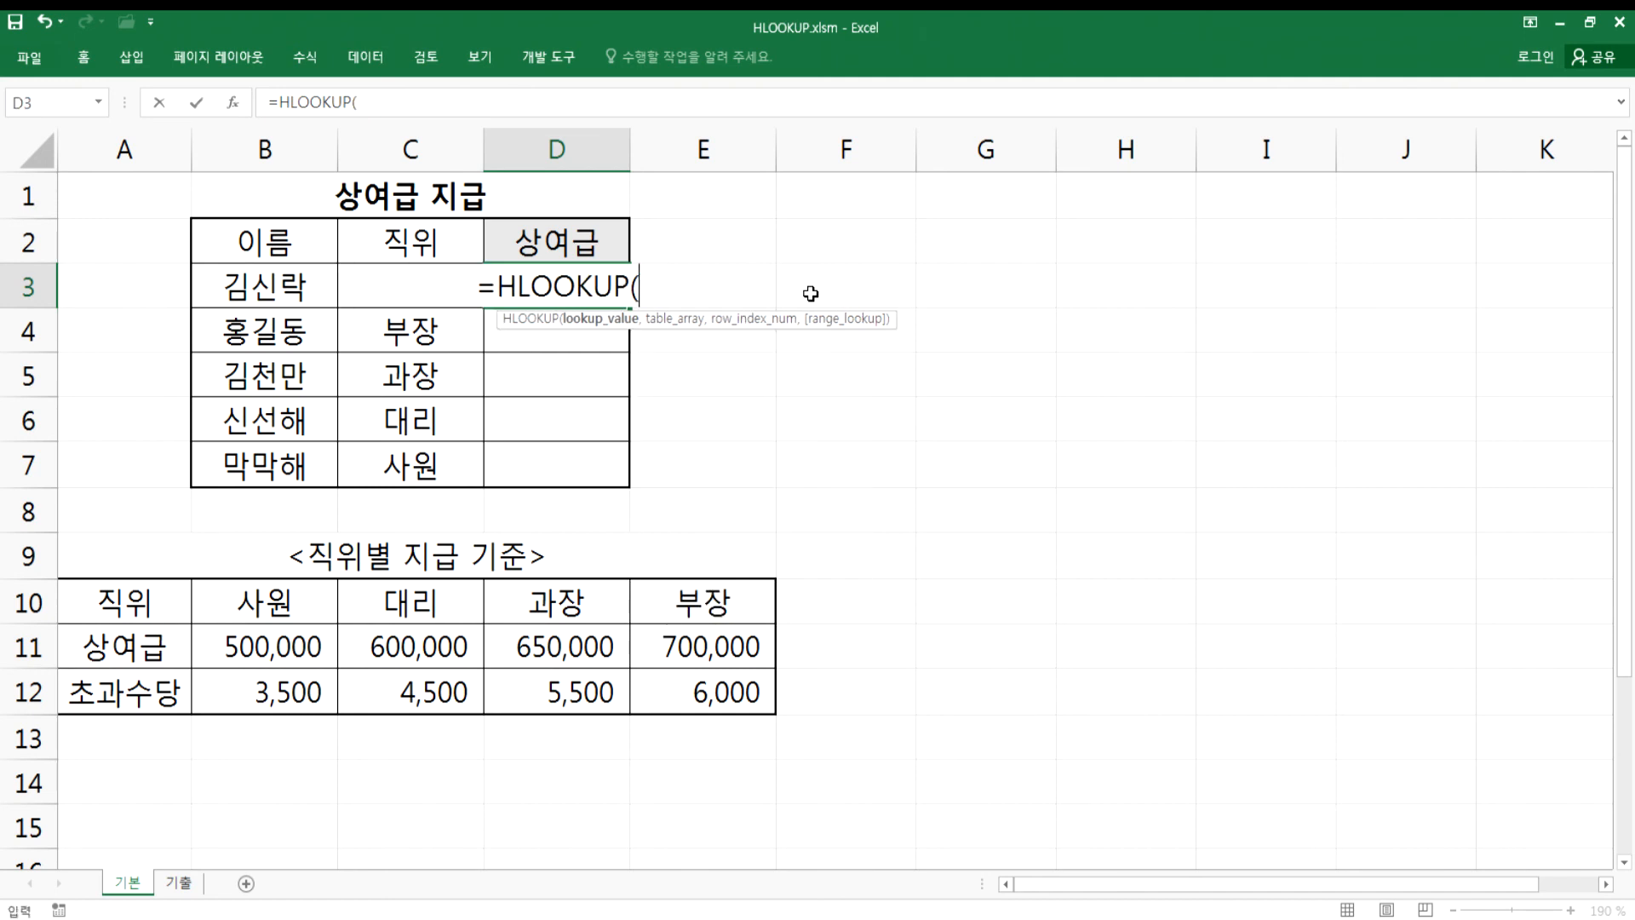
pyautogui.press('F2')
pyautogui.click(364, 334)
pyautogui.click(374, 245)
pyautogui.click(294, 288)
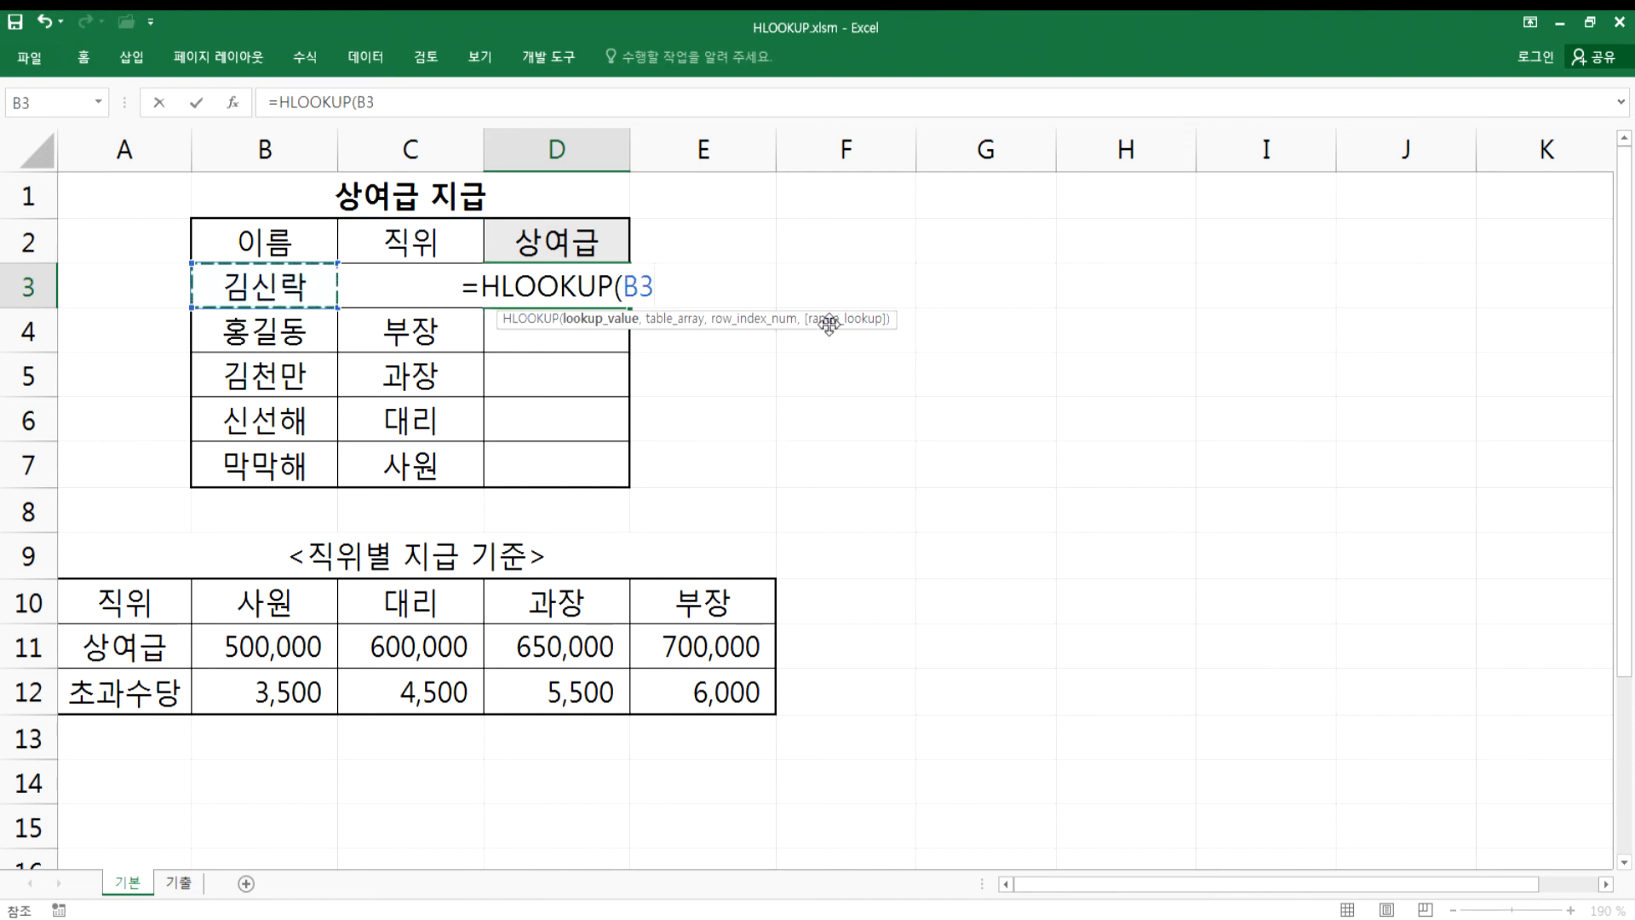
pyautogui.press('Right')
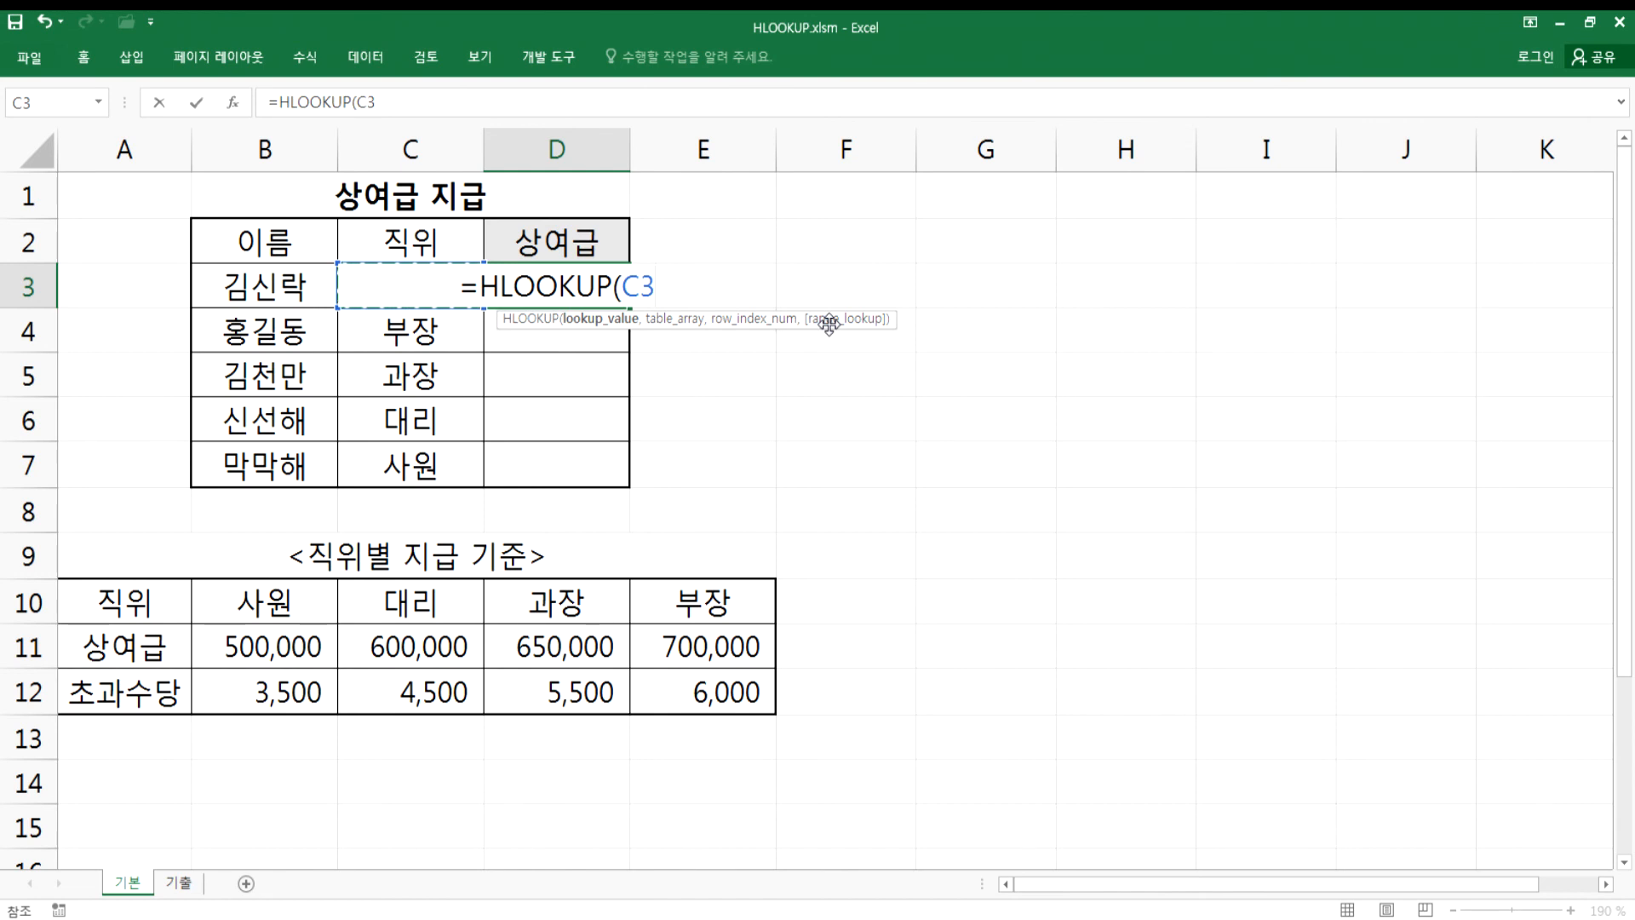
pyautogui.press('BackSpace')
pyautogui.write('3')
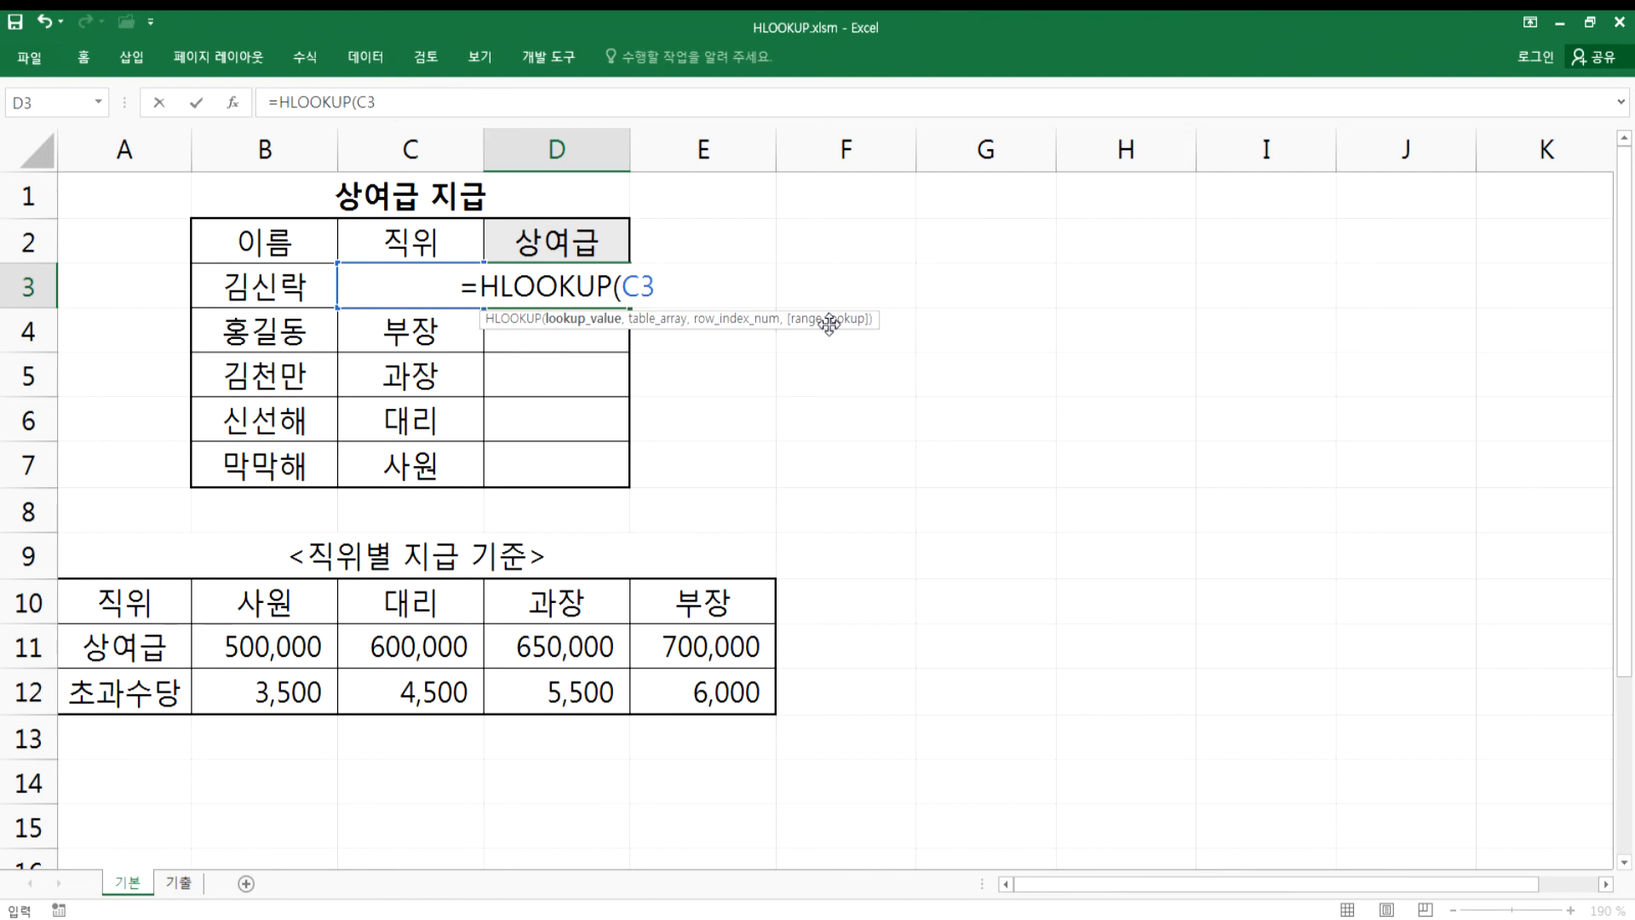
pyautogui.write(',')
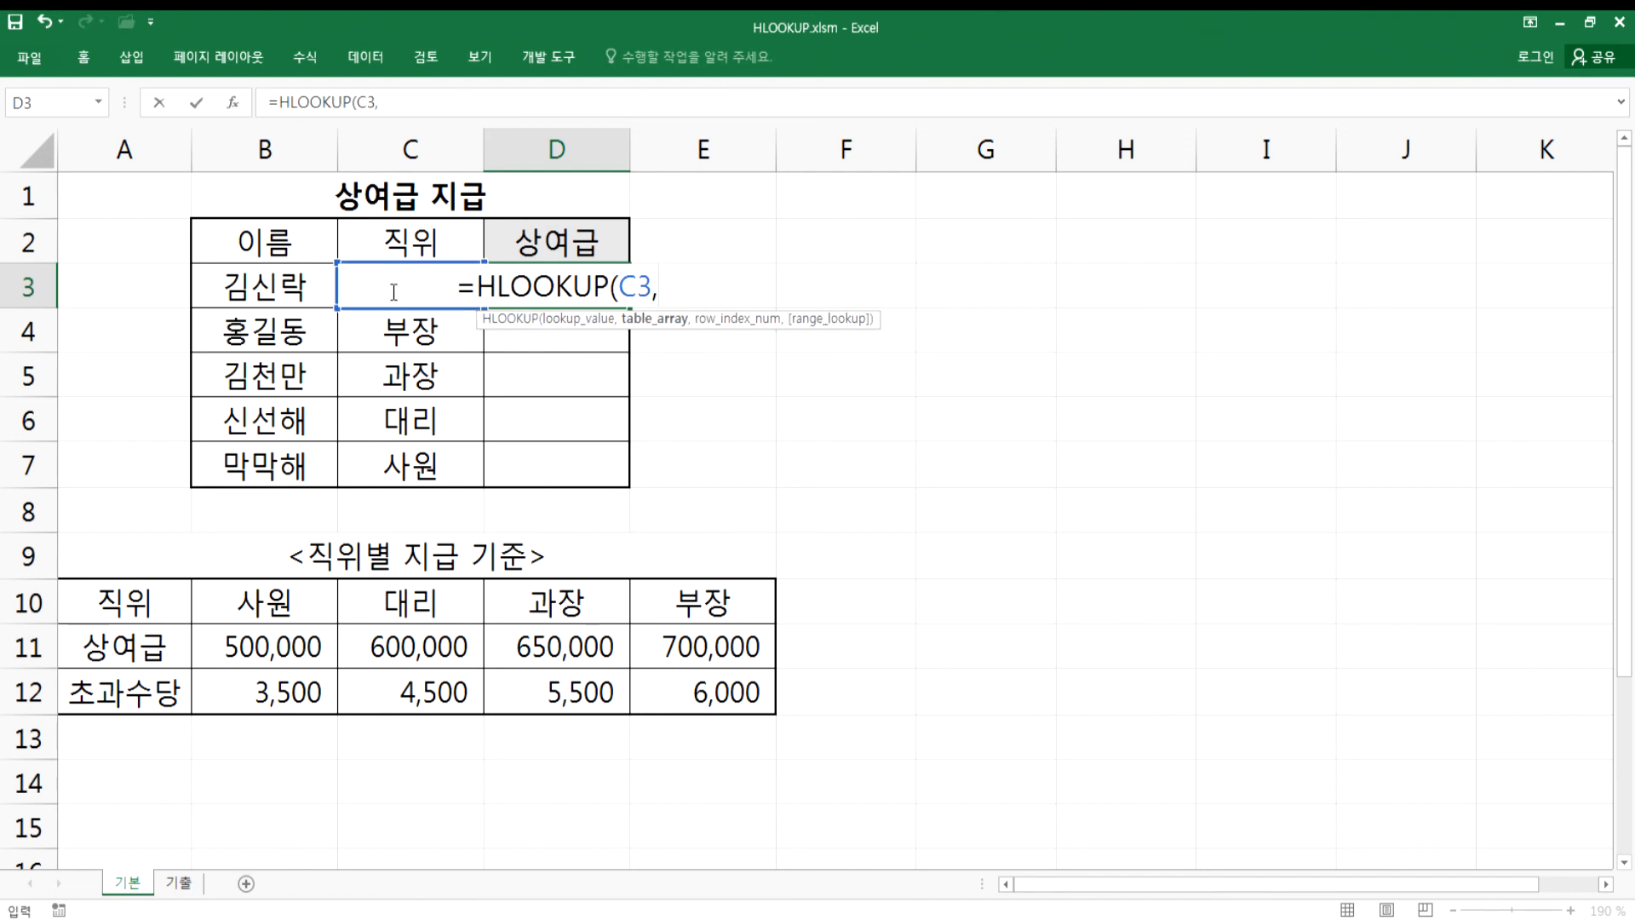
# - Reference B10:E12, lock it with F4, and add row index 2 to D3's formula
pyautogui.moveTo(245, 605); pyautogui.dragTo(670, 692)
pyautogui.moveTo(145, 601); pyautogui.dragTo(138, 673)
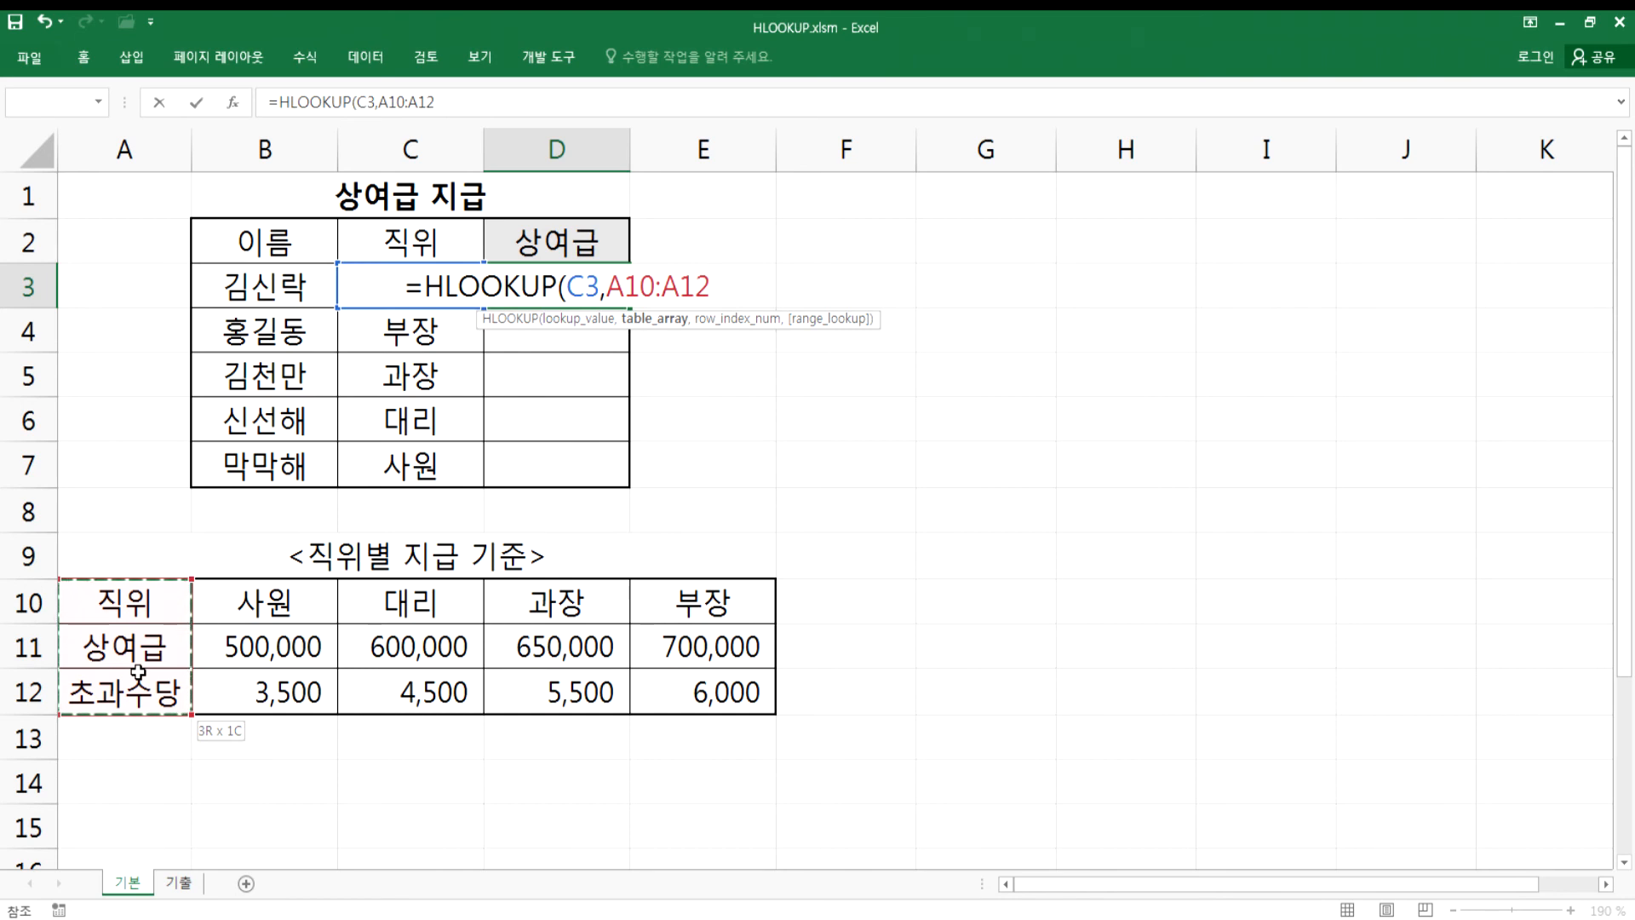
pyautogui.moveTo(138, 672); pyautogui.dragTo(138, 673)
pyautogui.moveTo(255, 605); pyautogui.dragTo(679, 681)
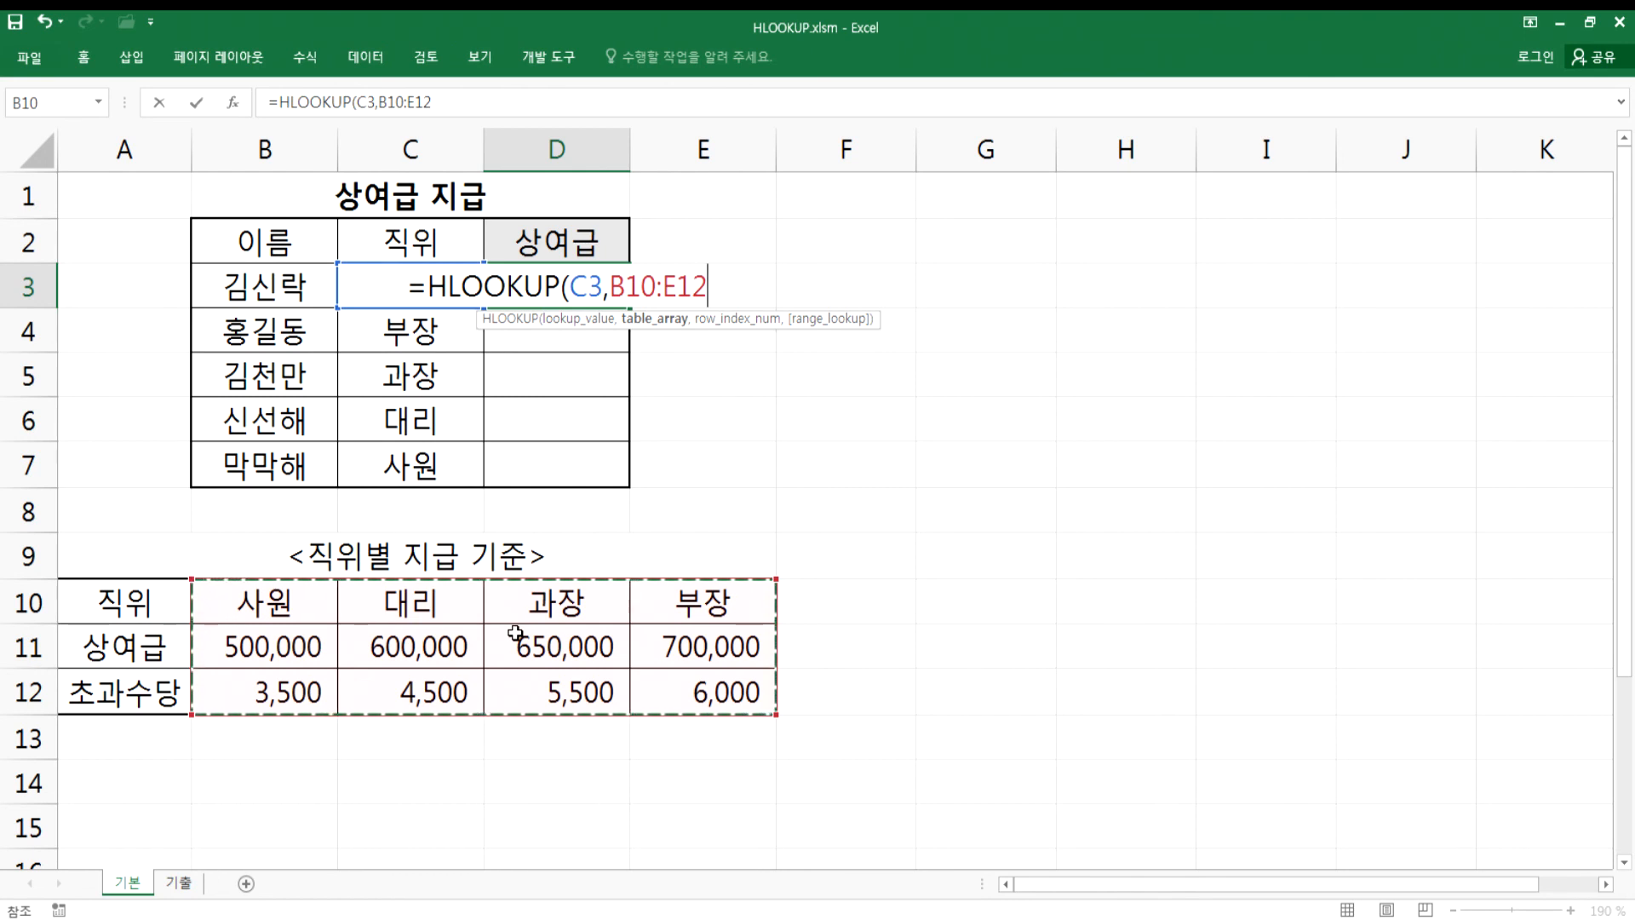
pyautogui.press('F4')
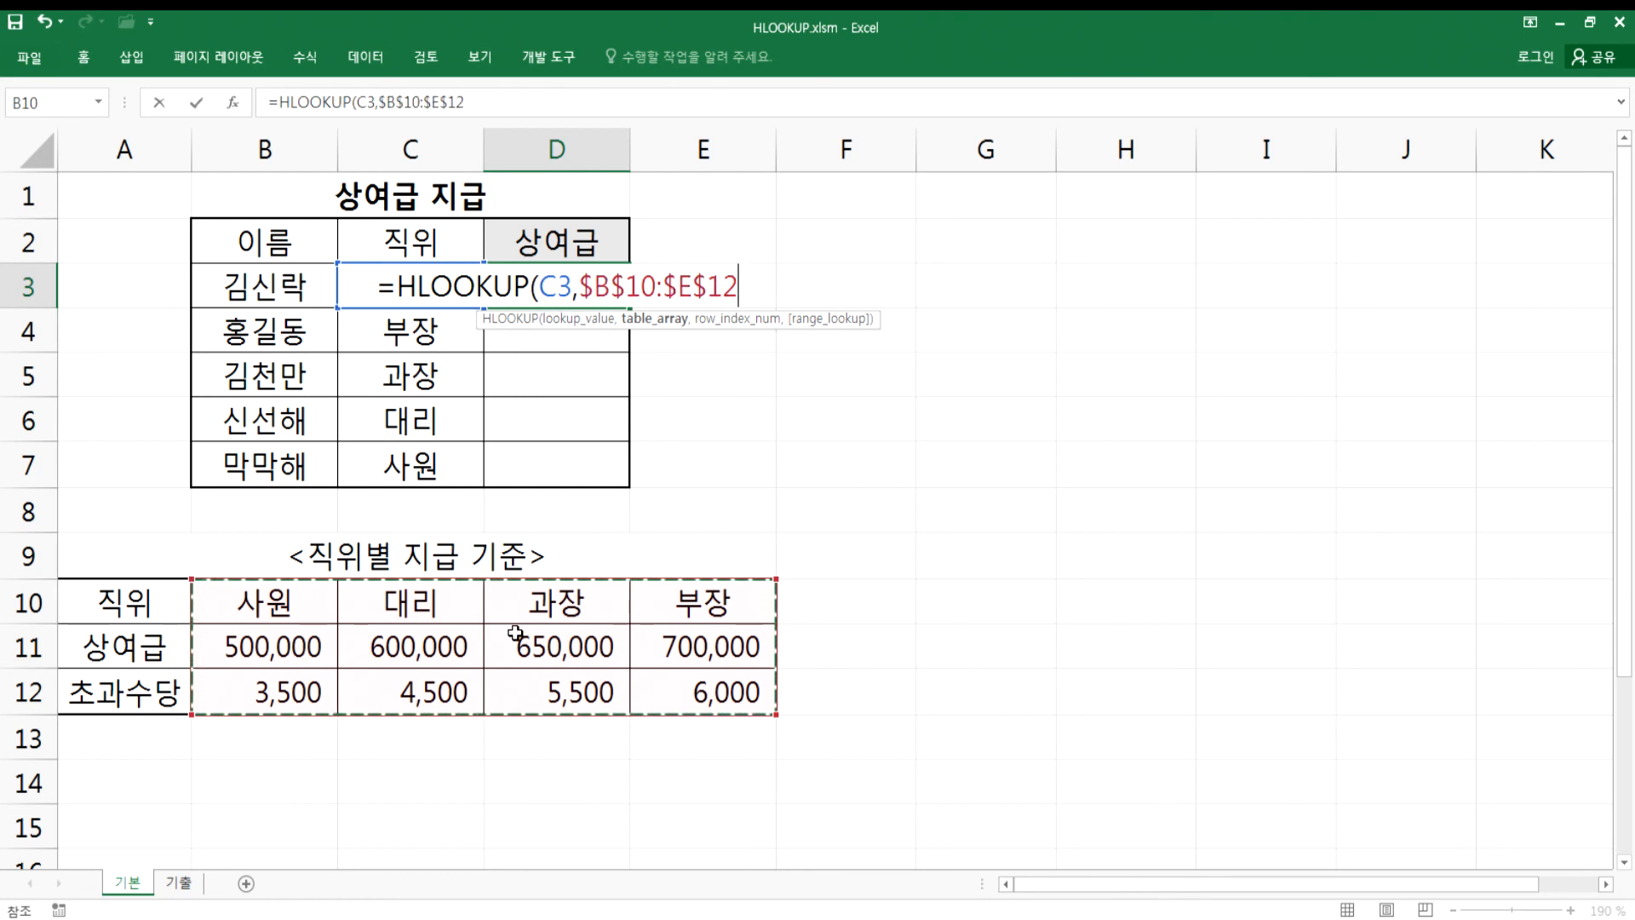
pyautogui.write(',')
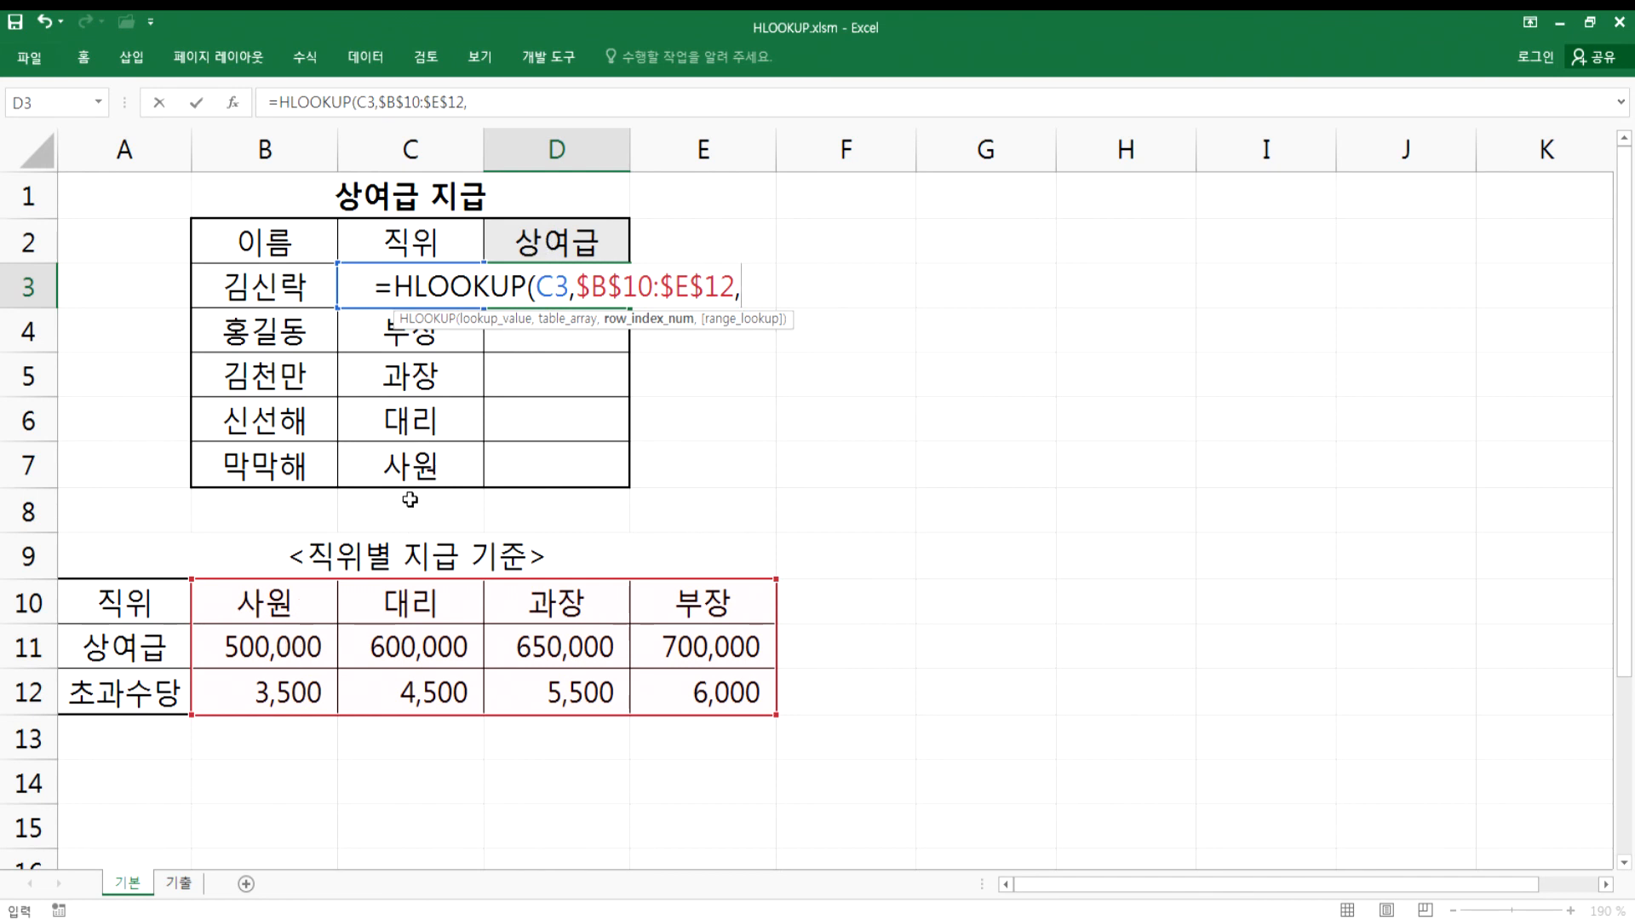
pyautogui.write('2')
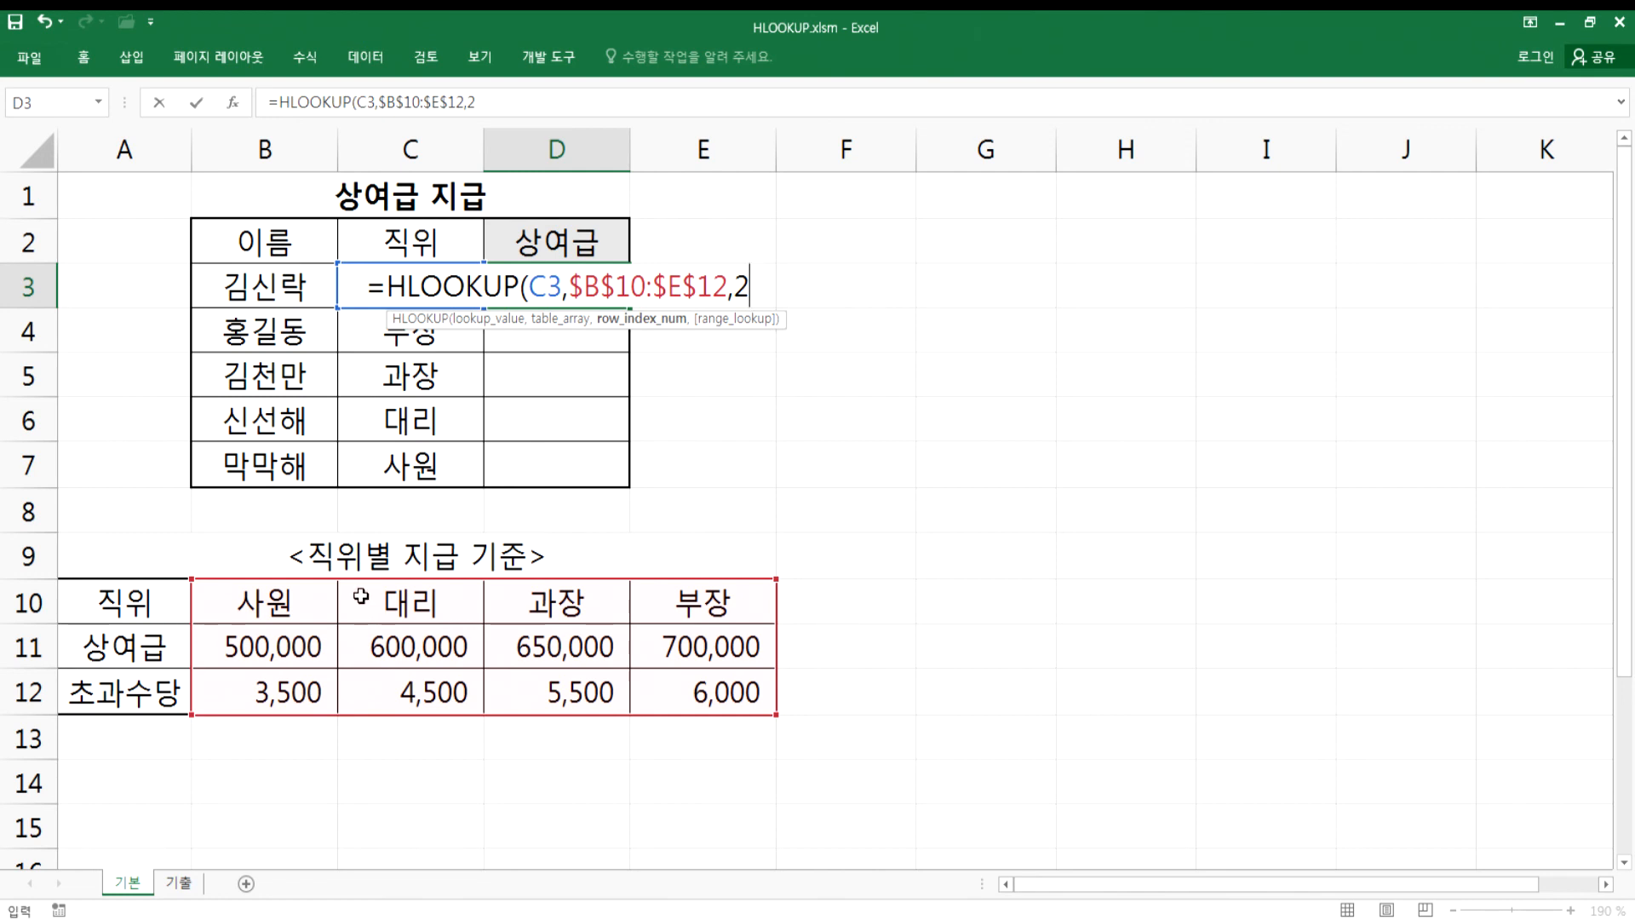
pyautogui.write(',')
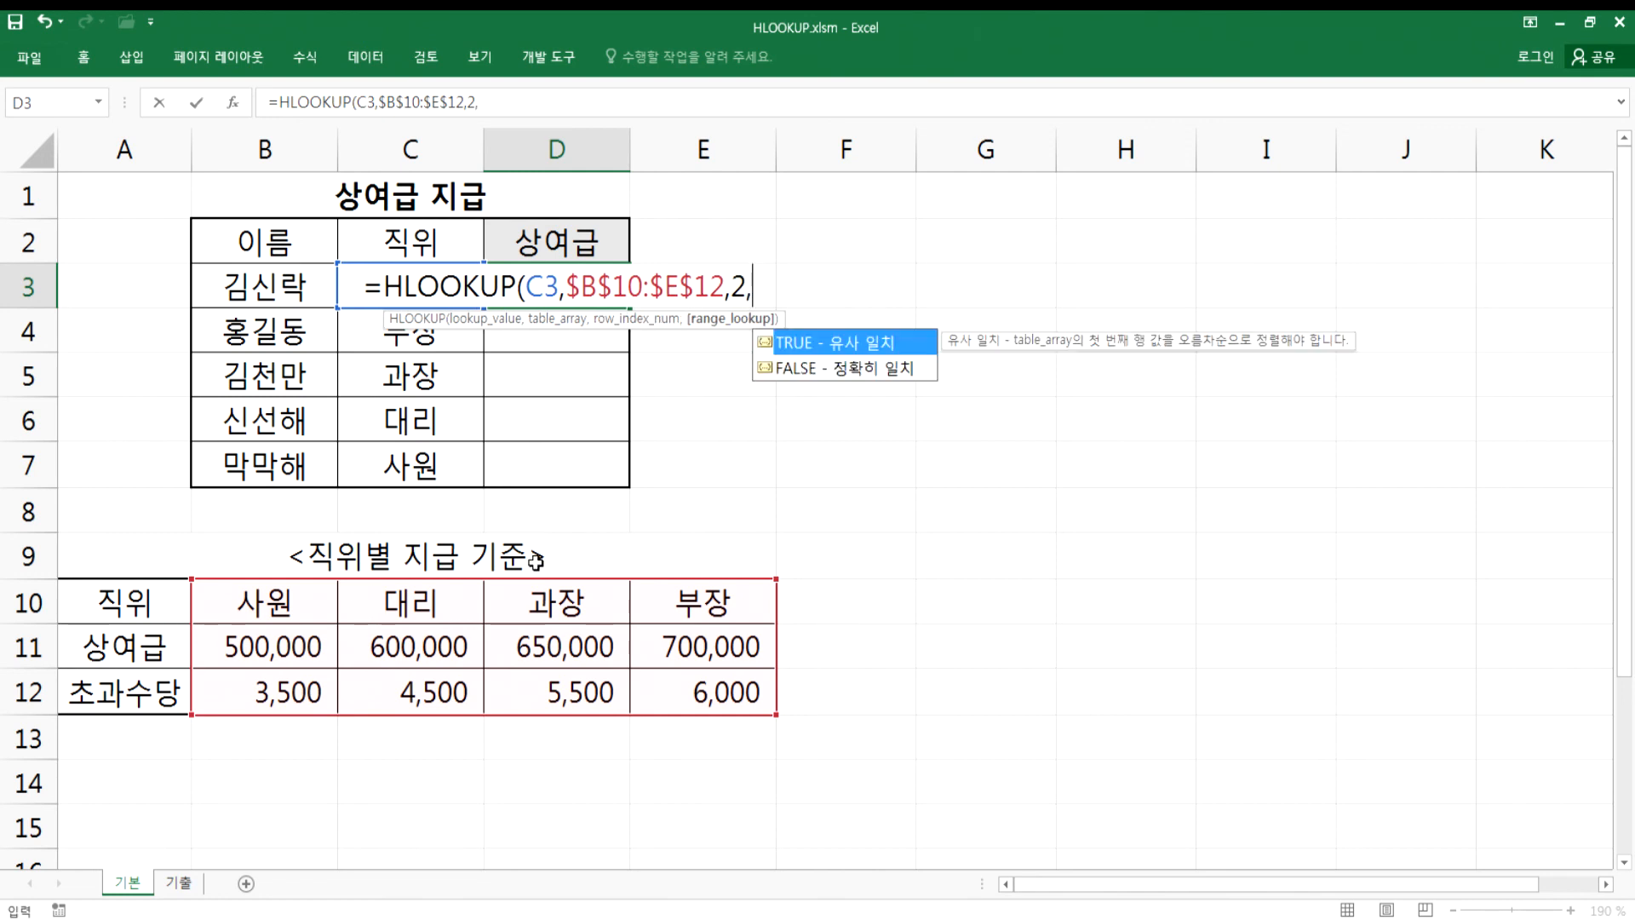
# - Choose FALSE for exact match and close the formula, so D3 returns 500,000
pyautogui.click(816, 369)
pyautogui.click(816, 346)
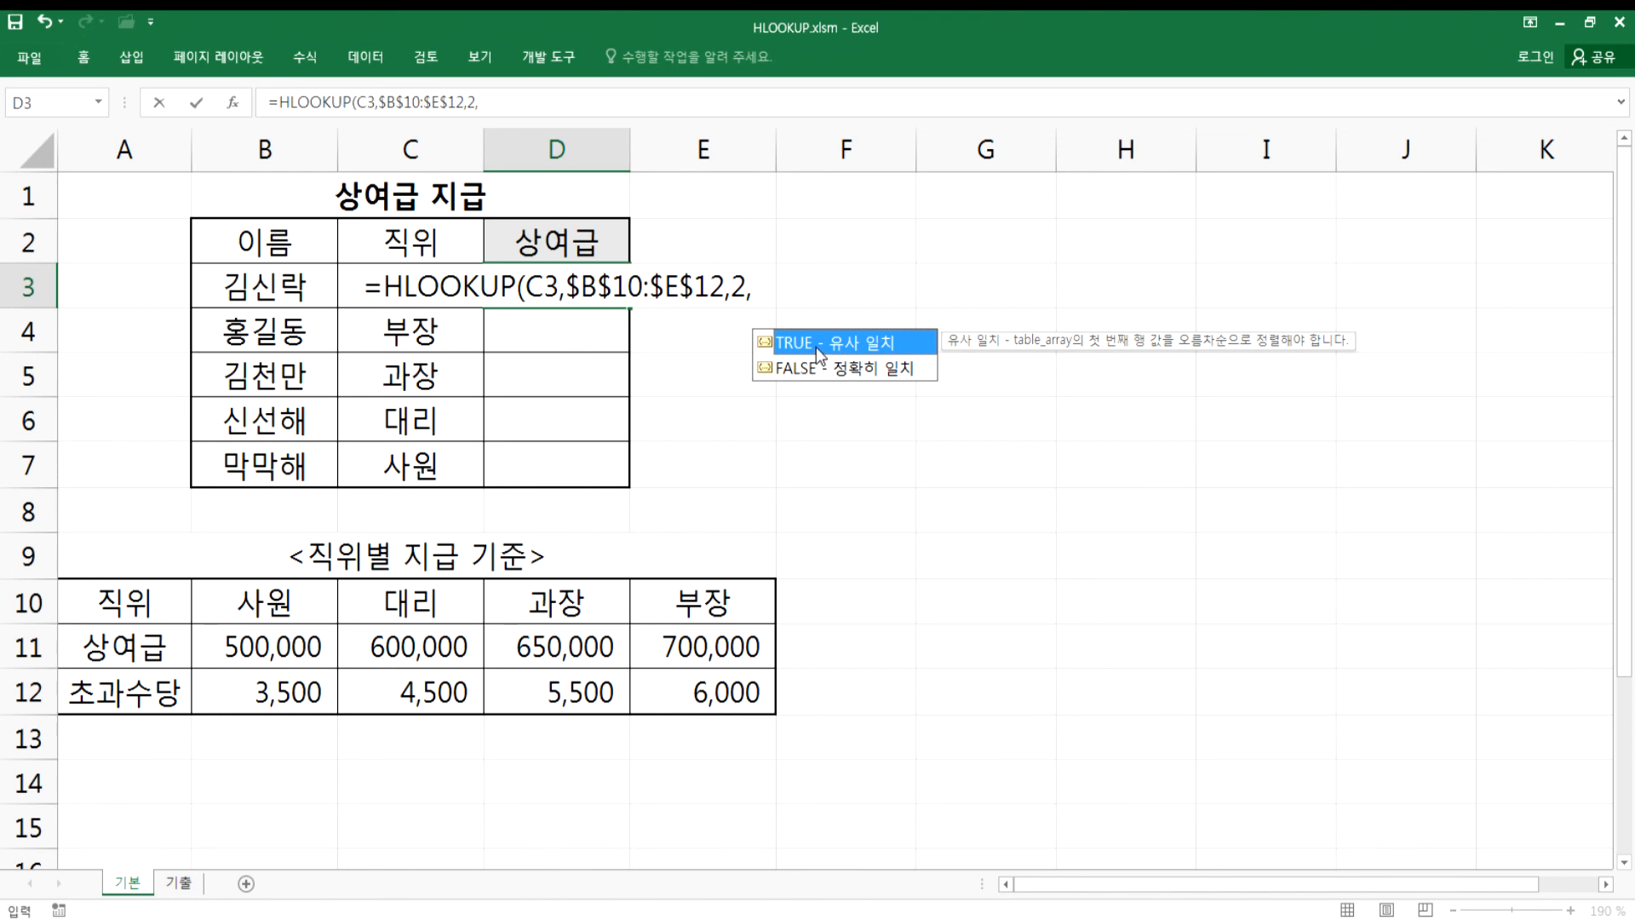
pyautogui.click(801, 373)
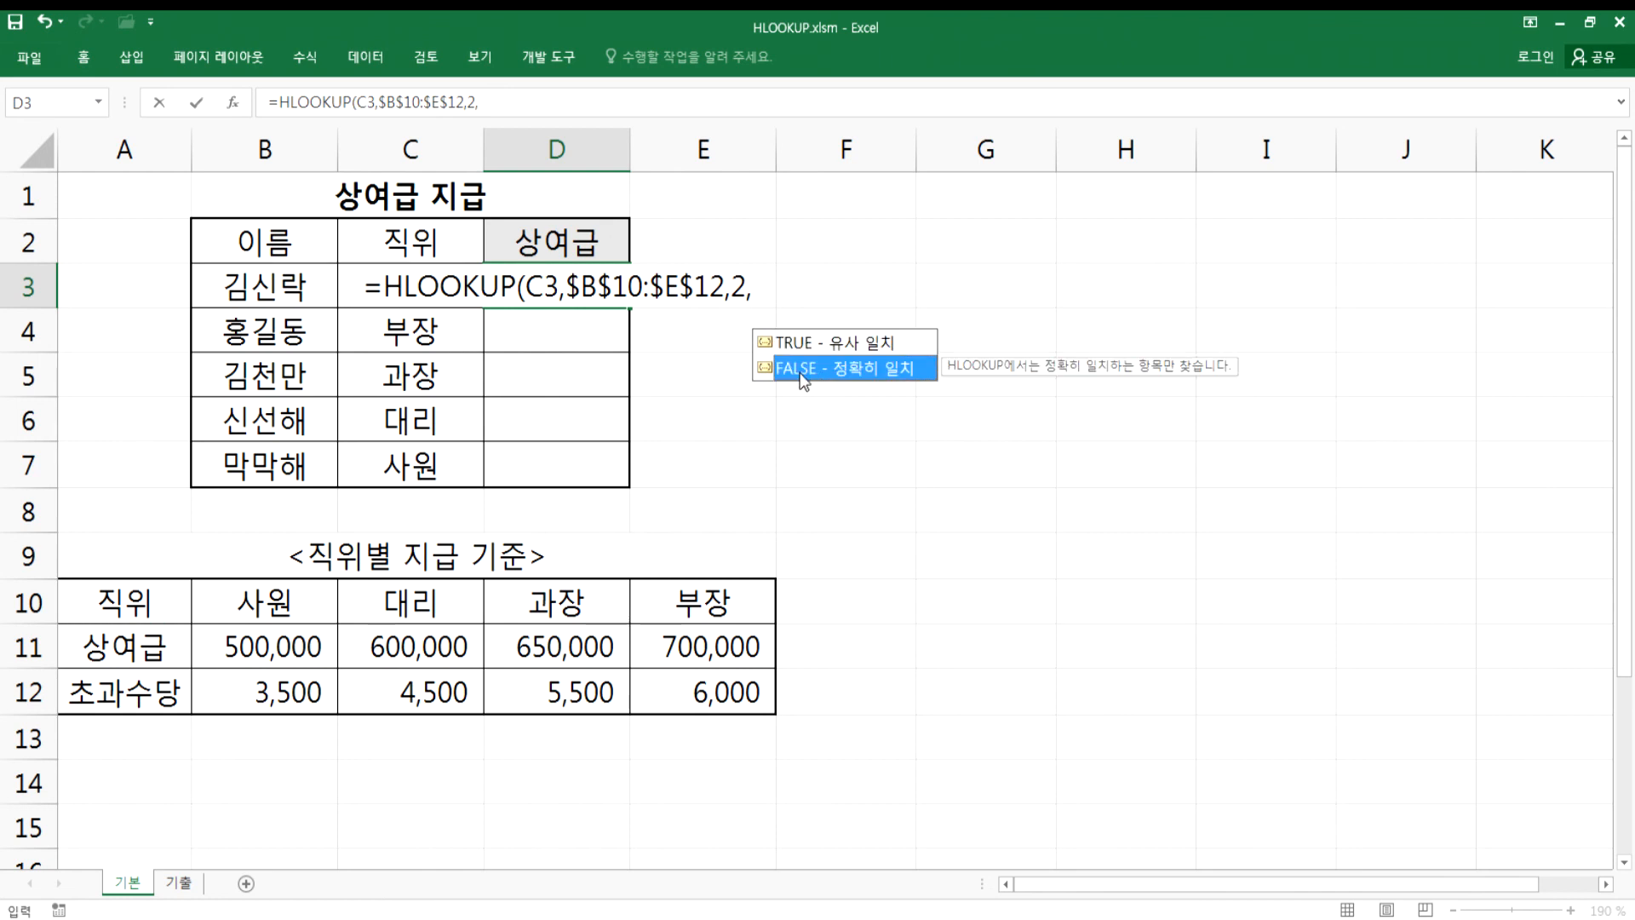
pyautogui.doubleClick(801, 373)
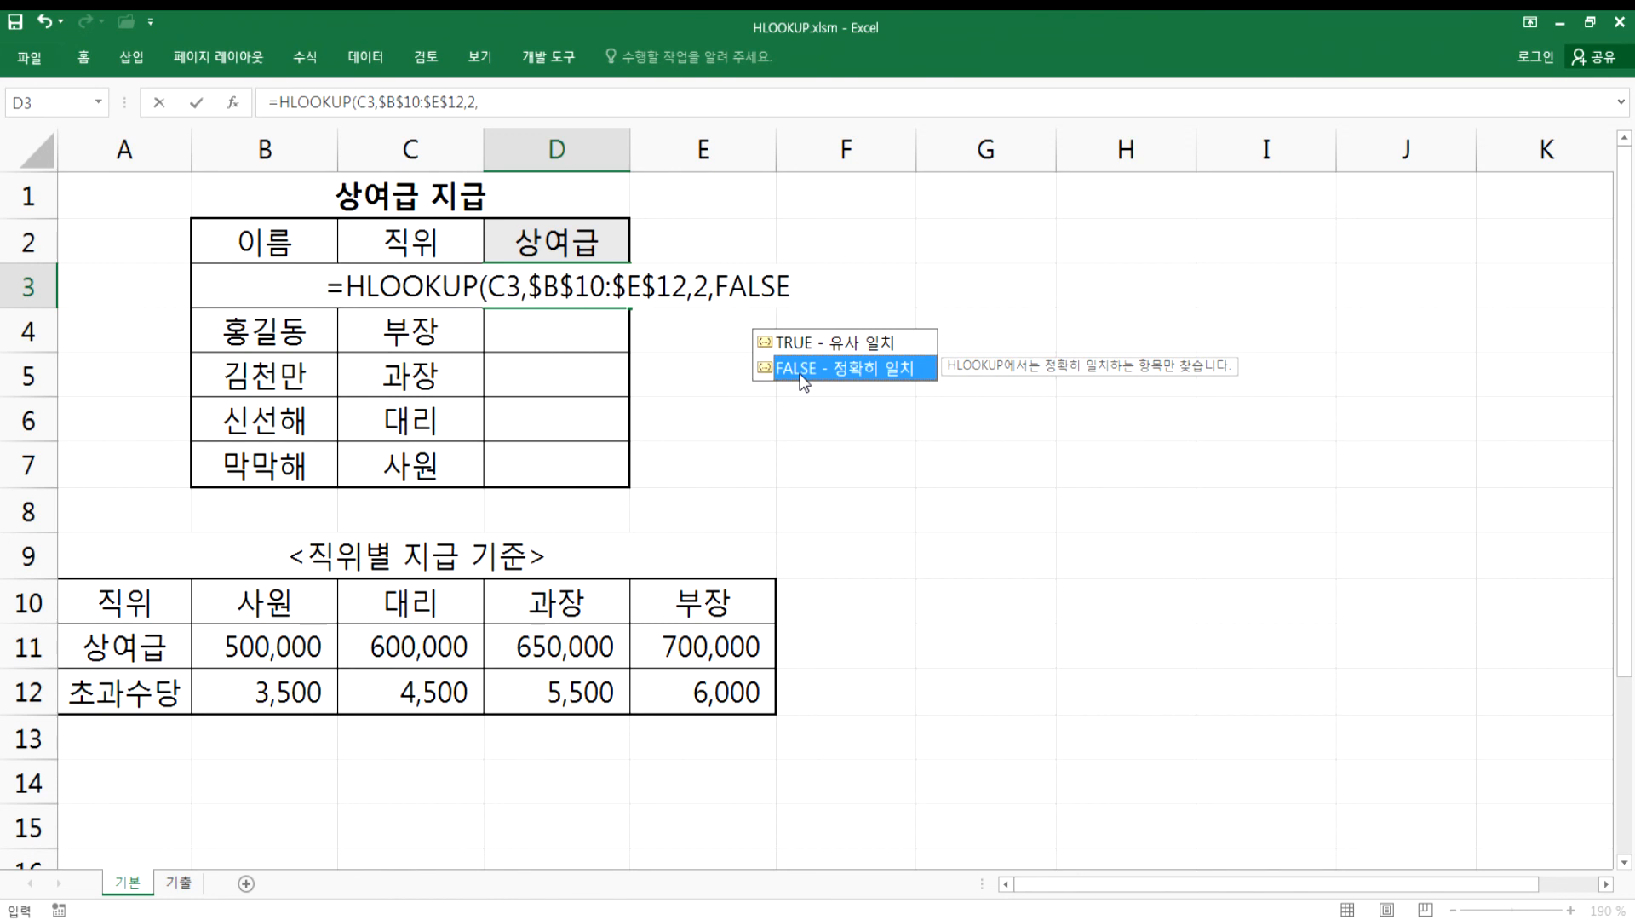
pyautogui.write(')')
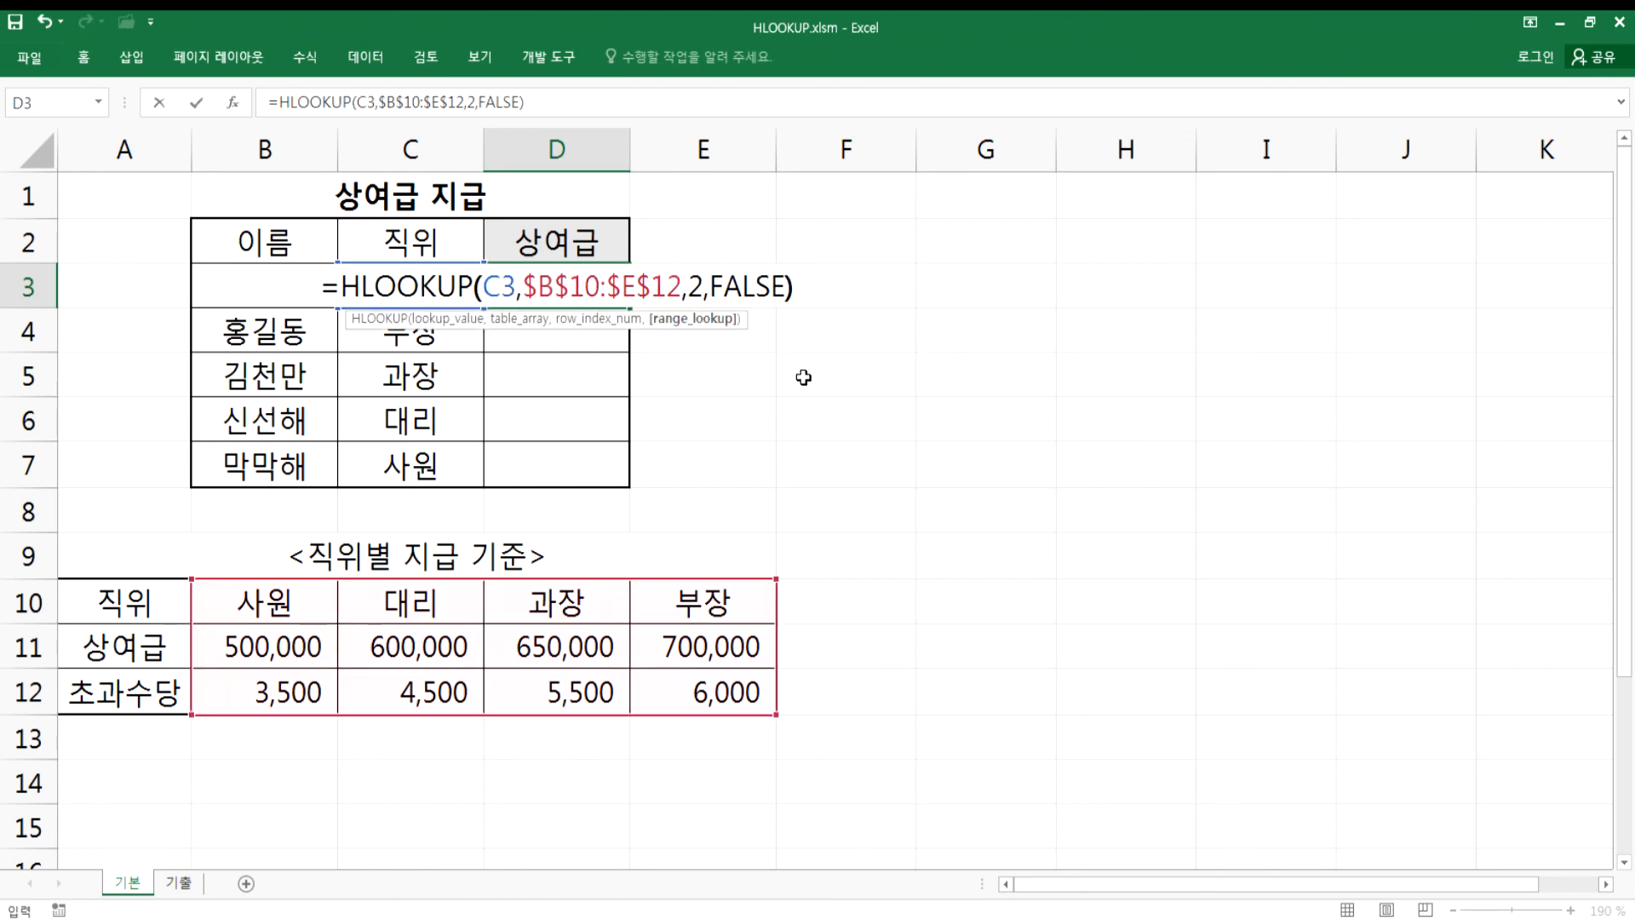
pyautogui.press('Return')
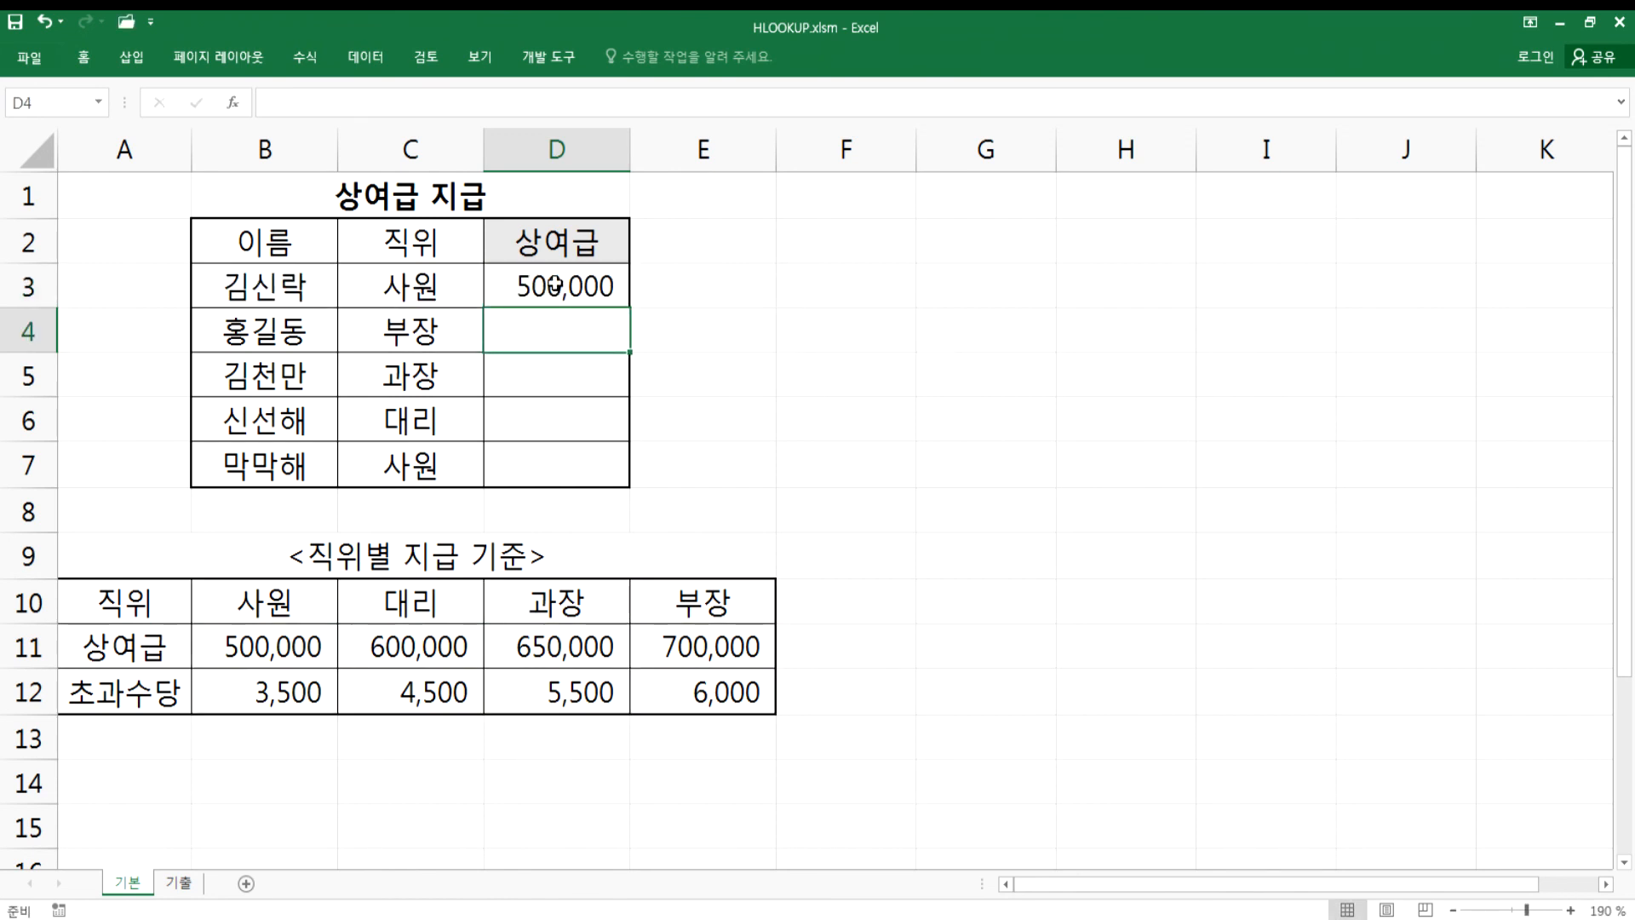
pyautogui.click(560, 284)
# - Fill D3's HLOOKUP down to D7 without formatting
pyautogui.moveTo(629, 307); pyautogui.dragTo(627, 479)
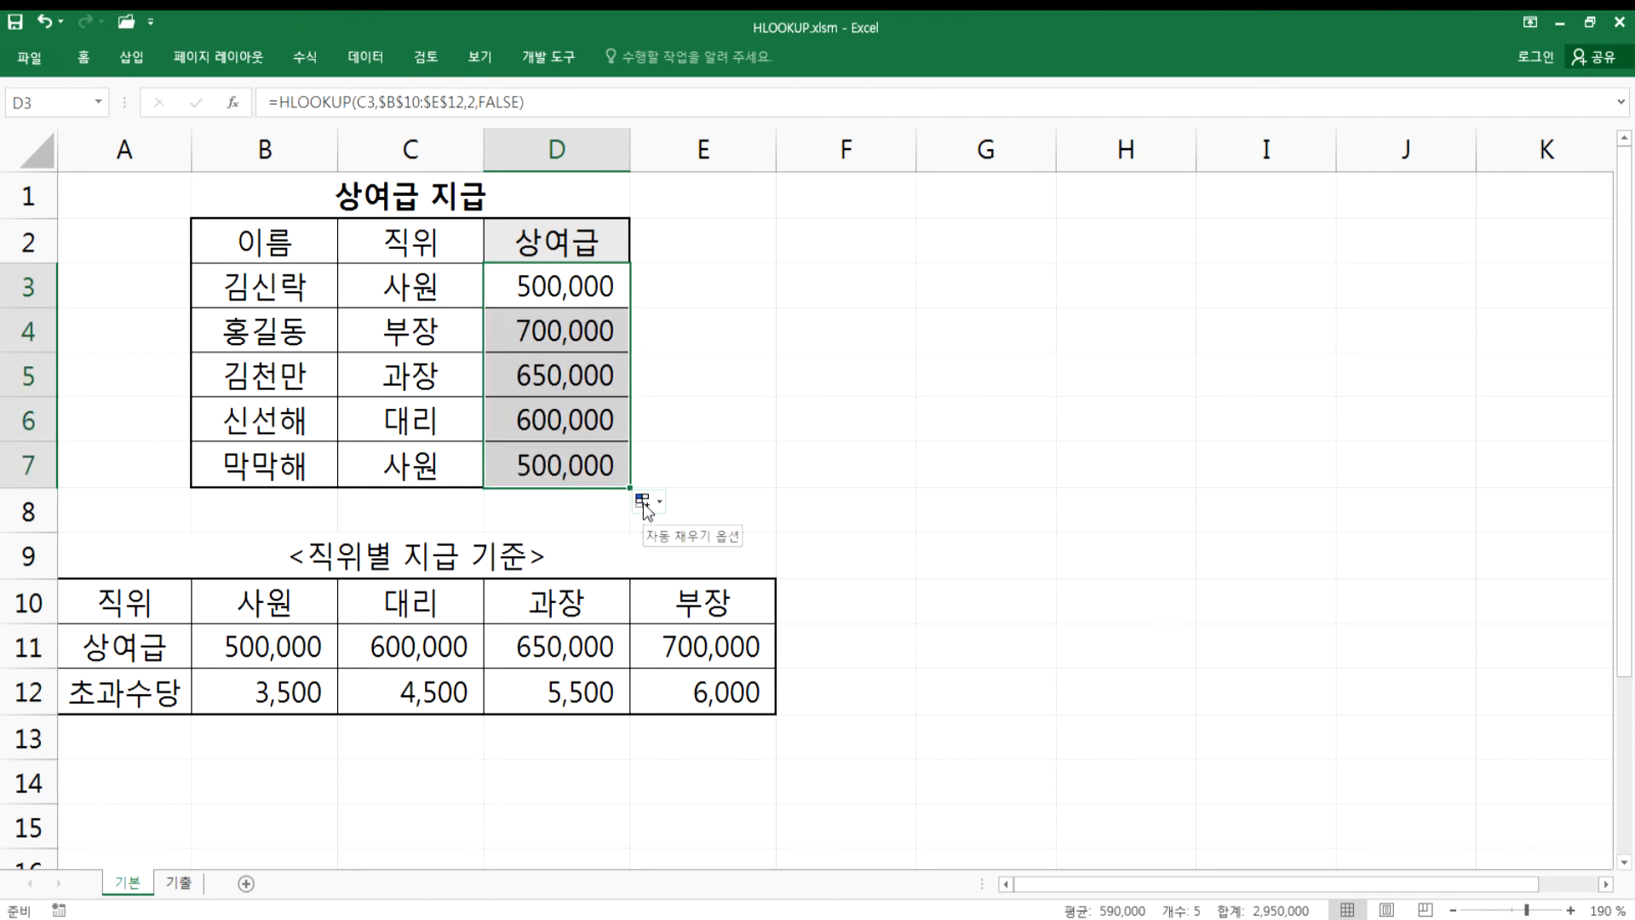
pyautogui.click(643, 502)
pyautogui.click(679, 581)
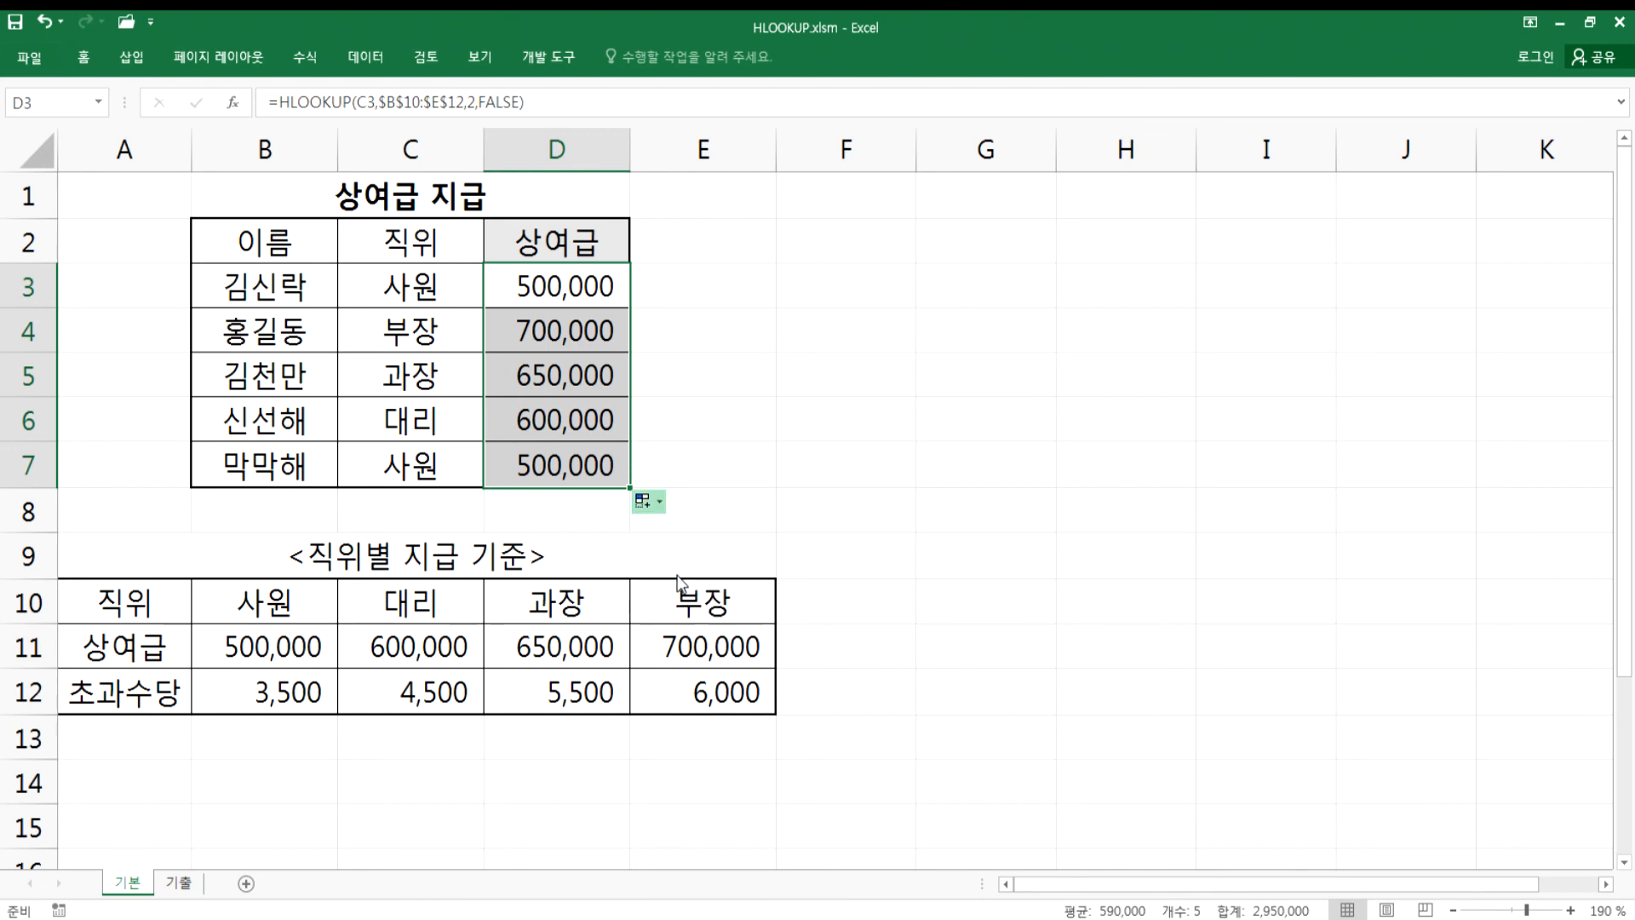
pyautogui.click(913, 315)
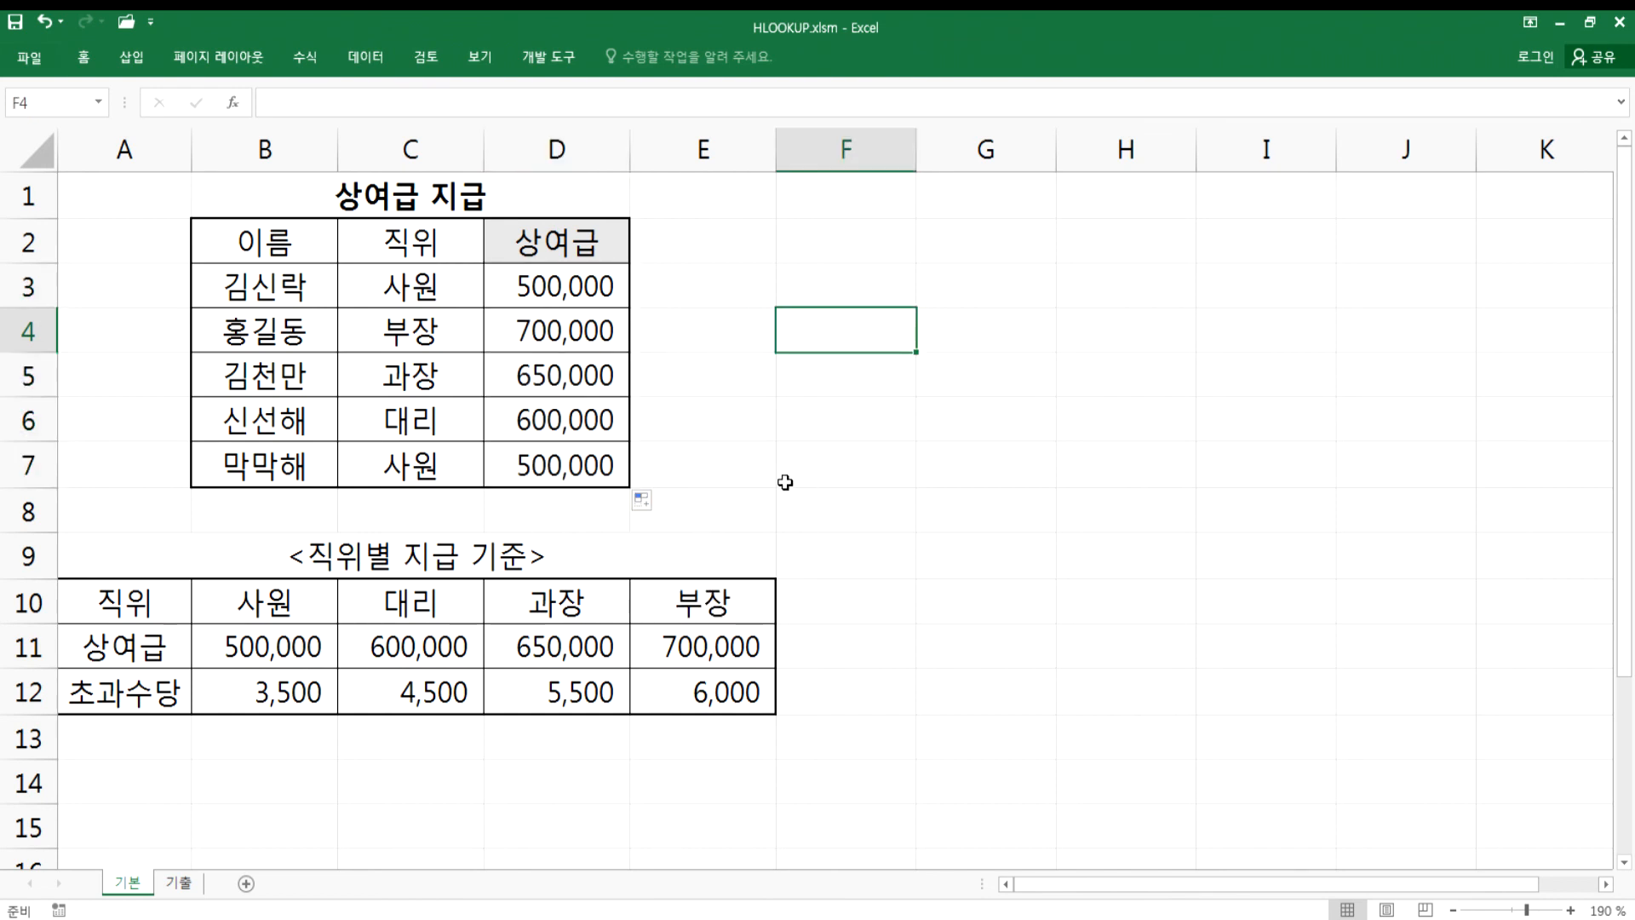
pyautogui.click(562, 287)
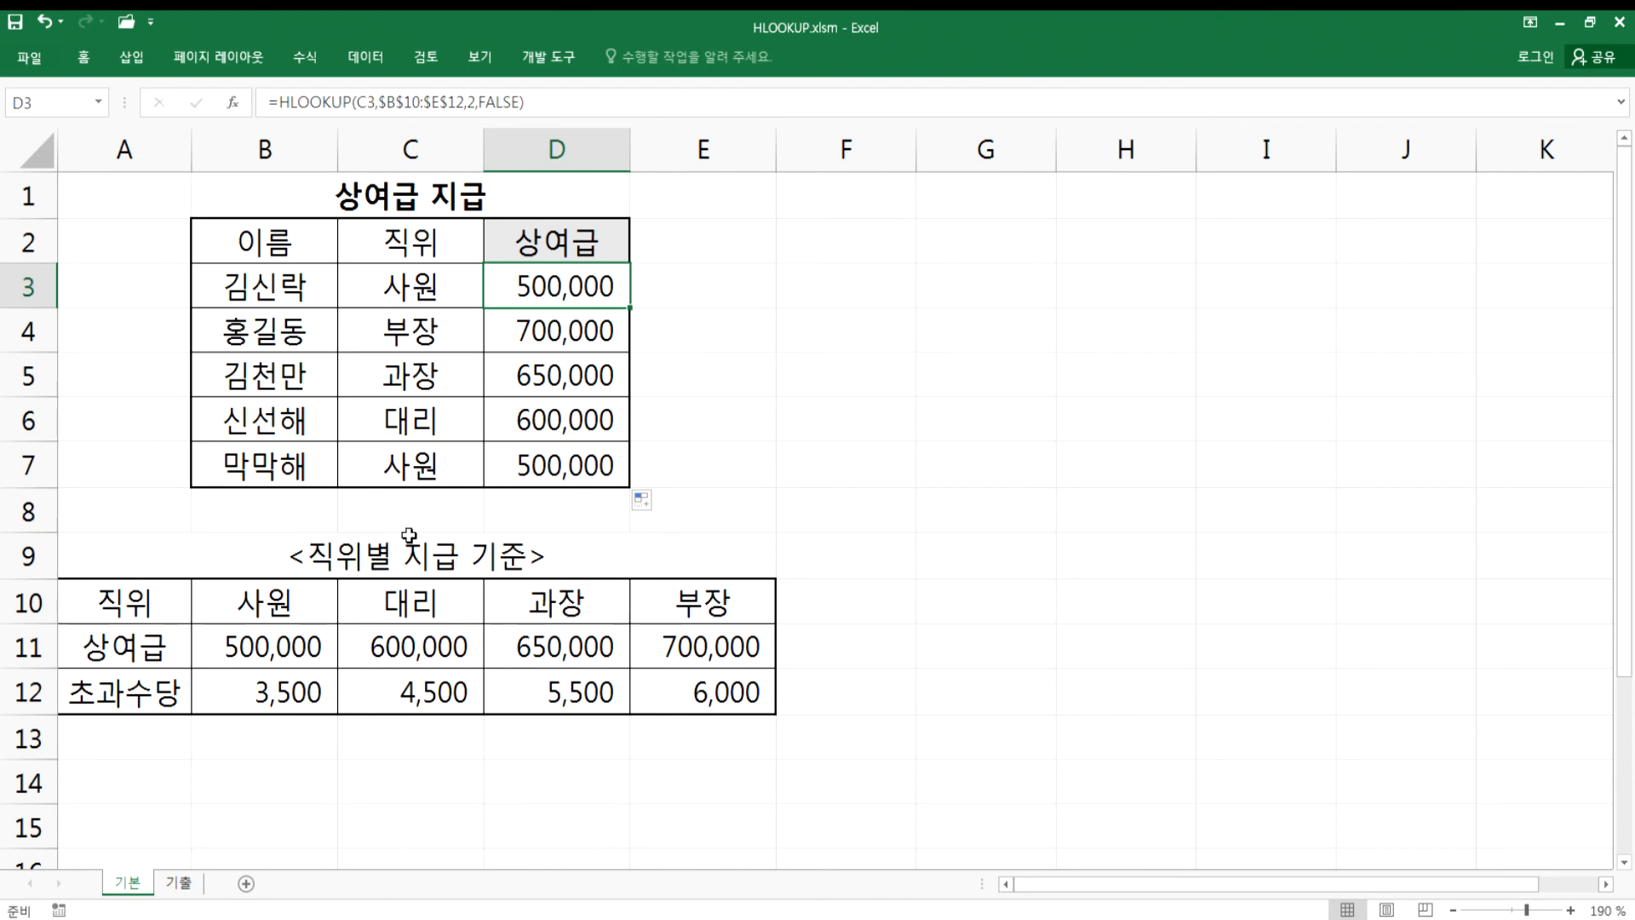
# - Change C3 to 사장 and check D3's result against the B10:E12 table
pyautogui.doubleClick(400, 287)
pyautogui.moveTo(412, 287); pyautogui.dragTo(475, 292)
pyautogui.write('WKD')
pyautogui.press('BackSpace')
pyautogui.press('BackSpace')
pyautogui.press('BackSpace')
pyautogui.press('Hangul')
pyautogui.write('장')
pyautogui.press('Return')
pyautogui.click(475, 292)
pyautogui.moveTo(238, 605); pyautogui.dragTo(661, 679)
pyautogui.click(540, 289)
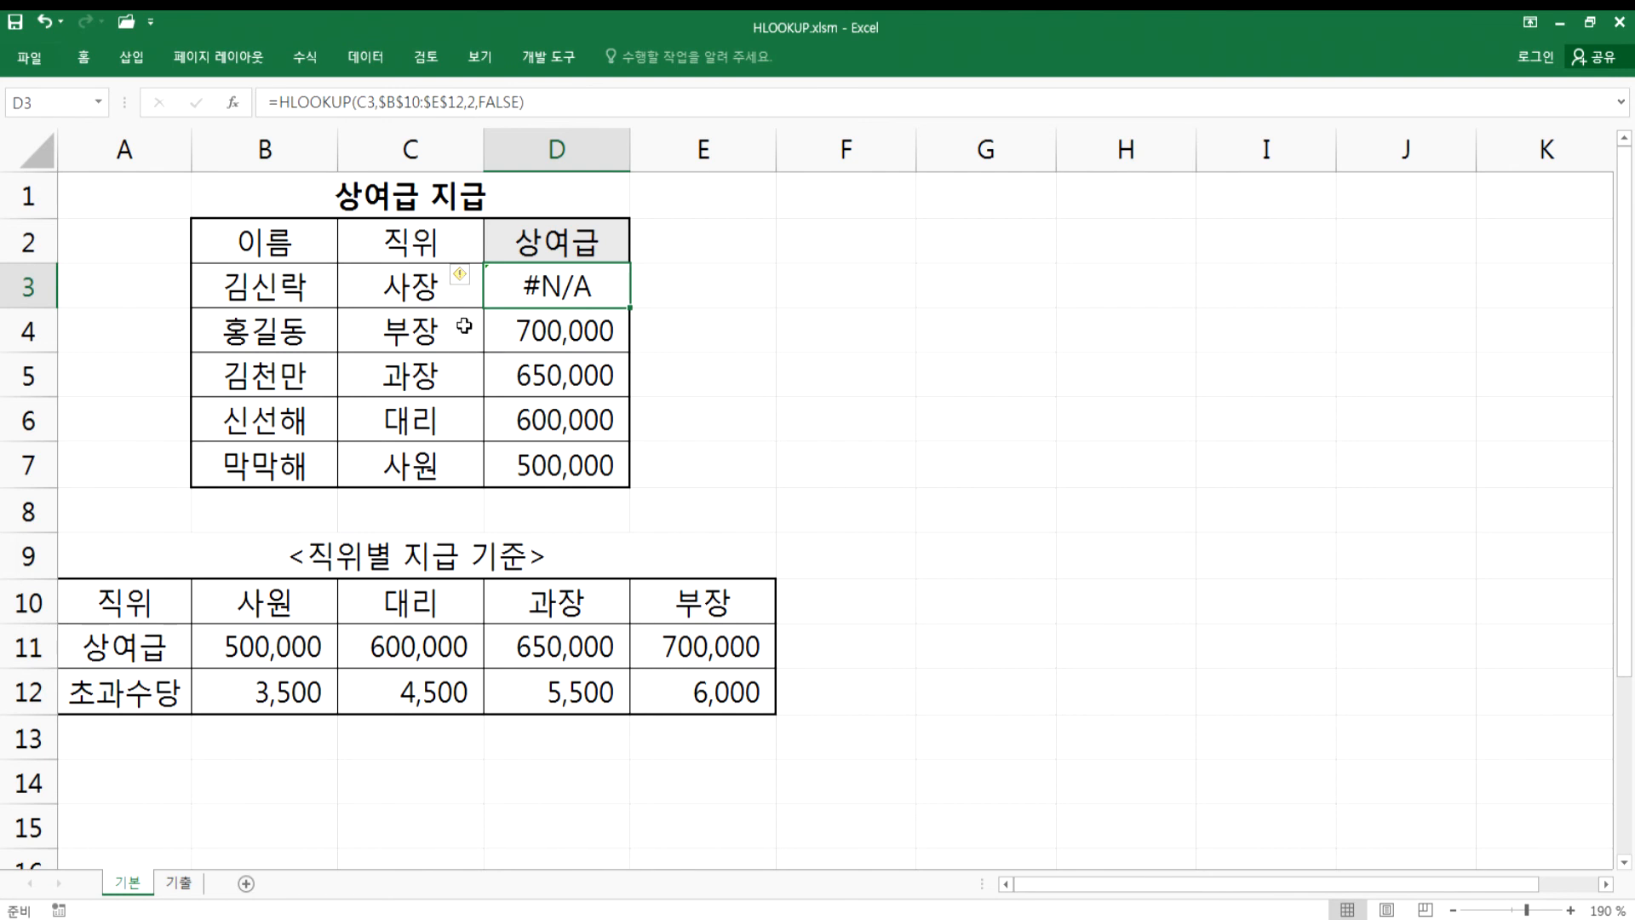
# - Test C3 with 팀장, then restore 사원
pyautogui.doubleClick(394, 285)
pyautogui.press('BackSpace')
pyautogui.press('BackSpace')
pyautogui.write('팀장')
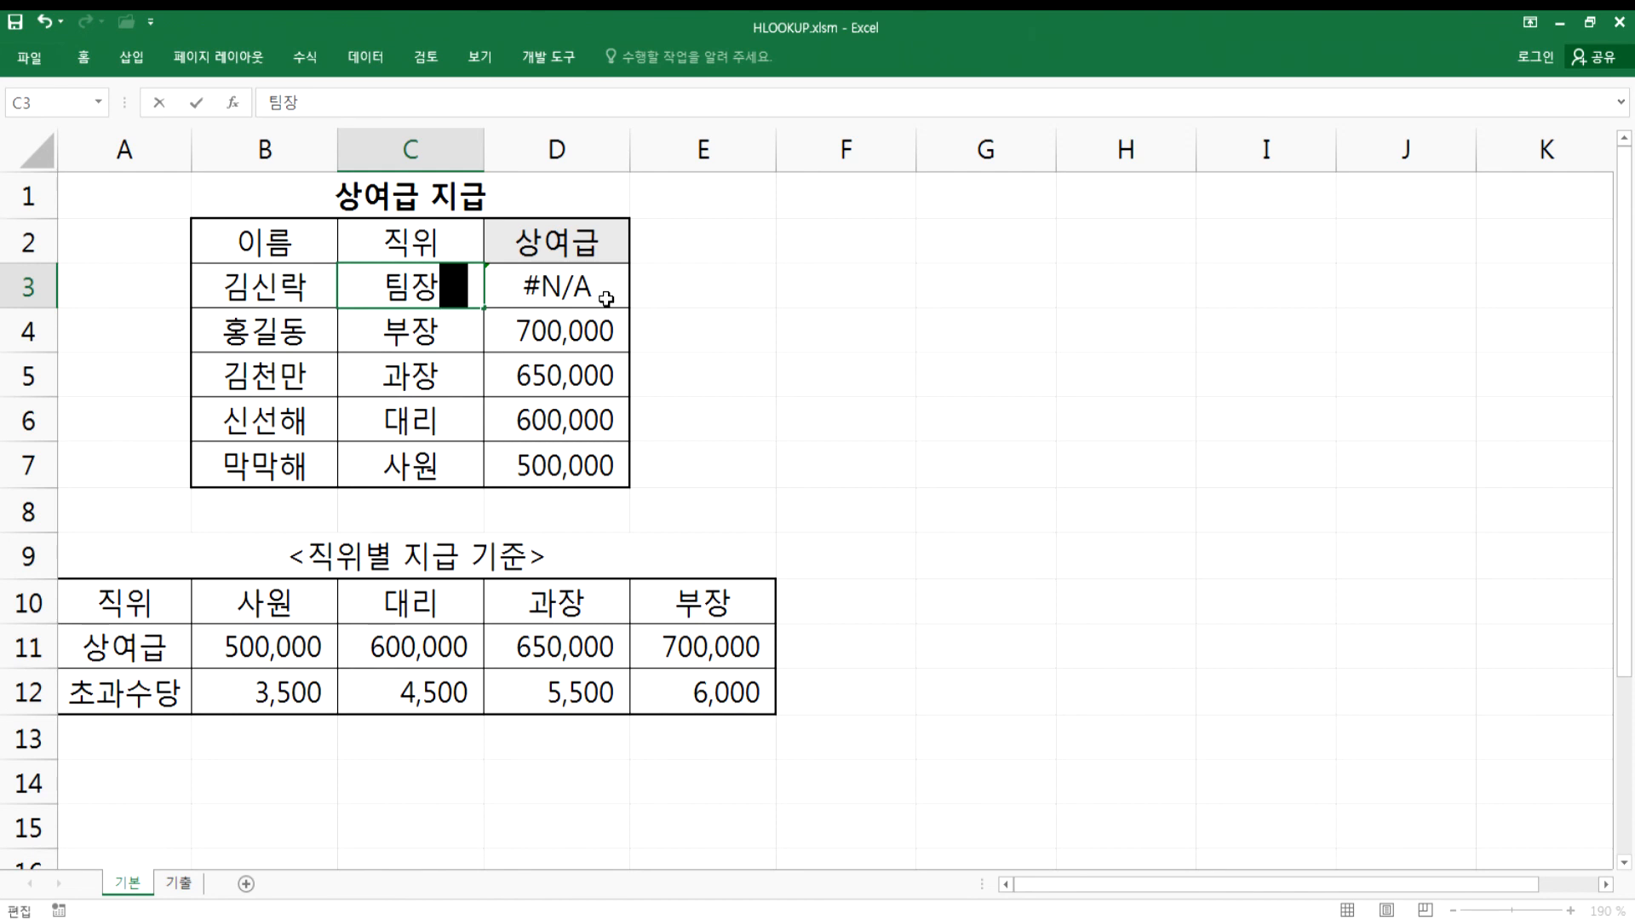
pyautogui.press('Return')
pyautogui.press('Up')
pyautogui.write('사원')
pyautogui.press('Return')
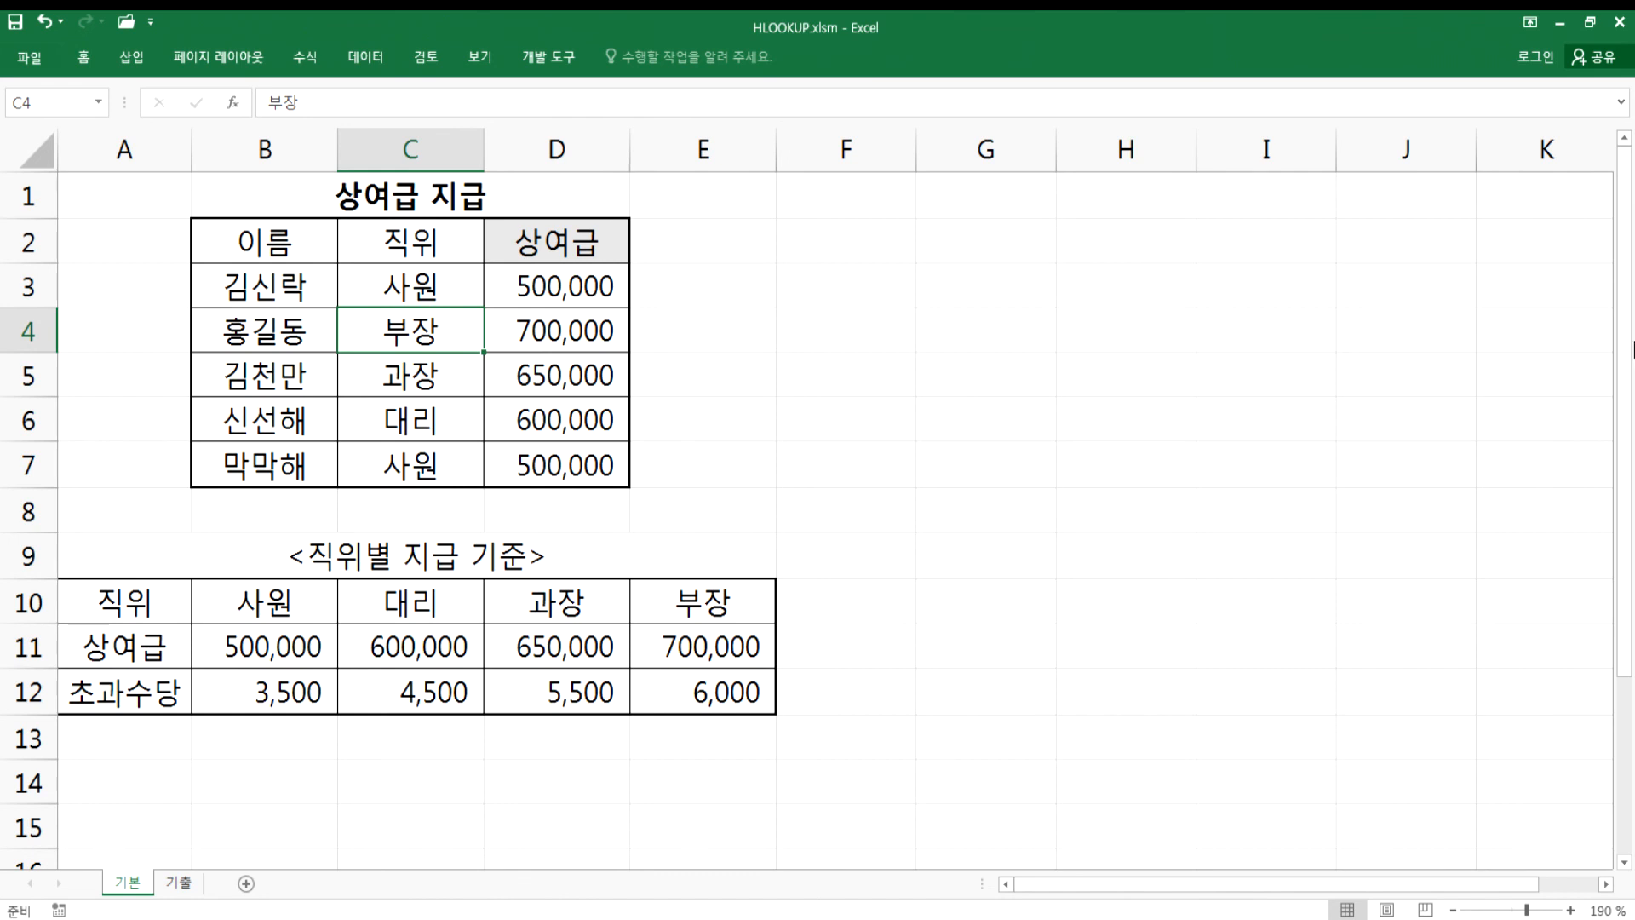
# - Inspect the FALSE match argument in D3's formula and leave it unchanged
pyautogui.click(532, 294)
pyautogui.doubleClick(532, 294)
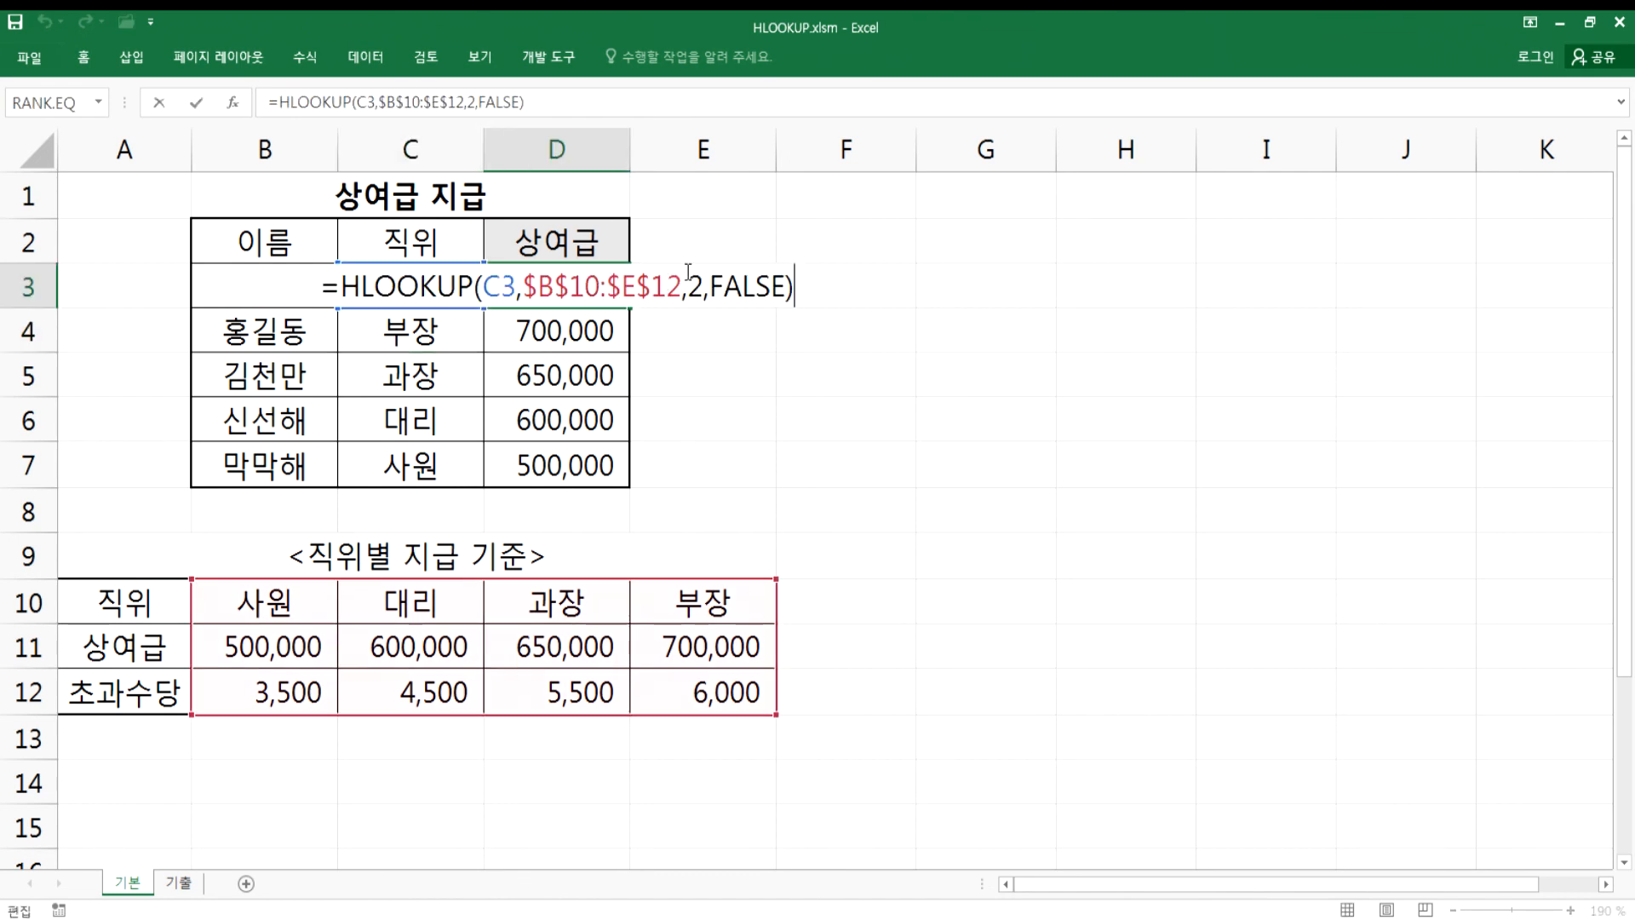
pyautogui.moveTo(709, 286); pyautogui.dragTo(788, 288)
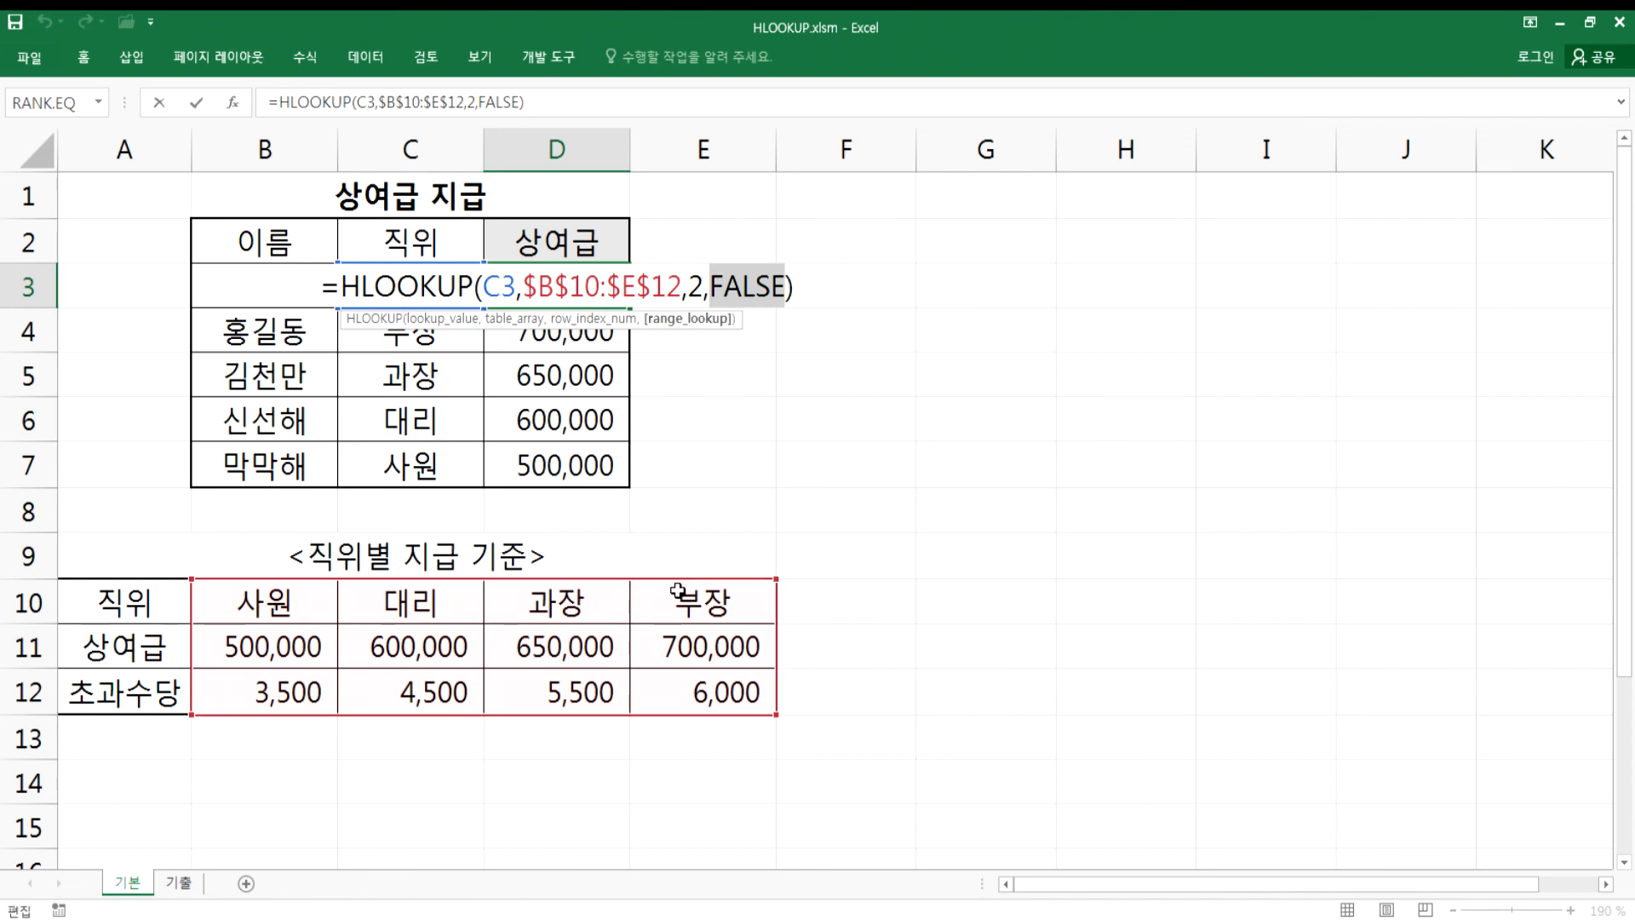
pyautogui.moveTo(713, 286); pyautogui.dragTo(785, 286)
pyautogui.press('Return')
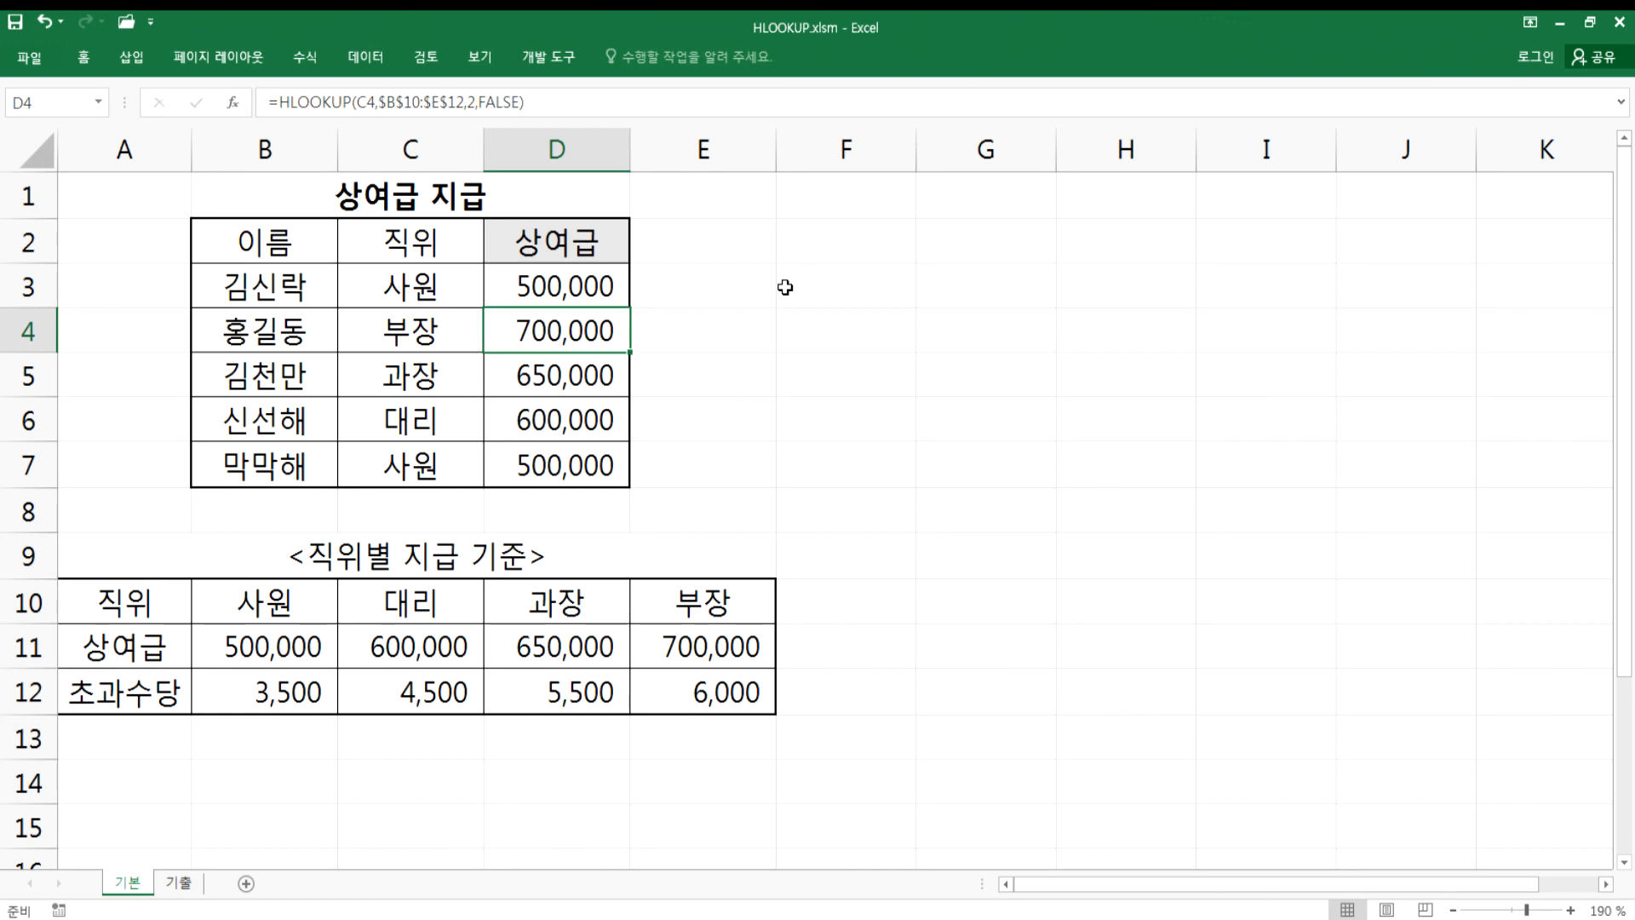
# - On the 기출 sheet, review the quantity in D3, thresholds 40 and 70, and the 3% rate
pyautogui.click(188, 887)
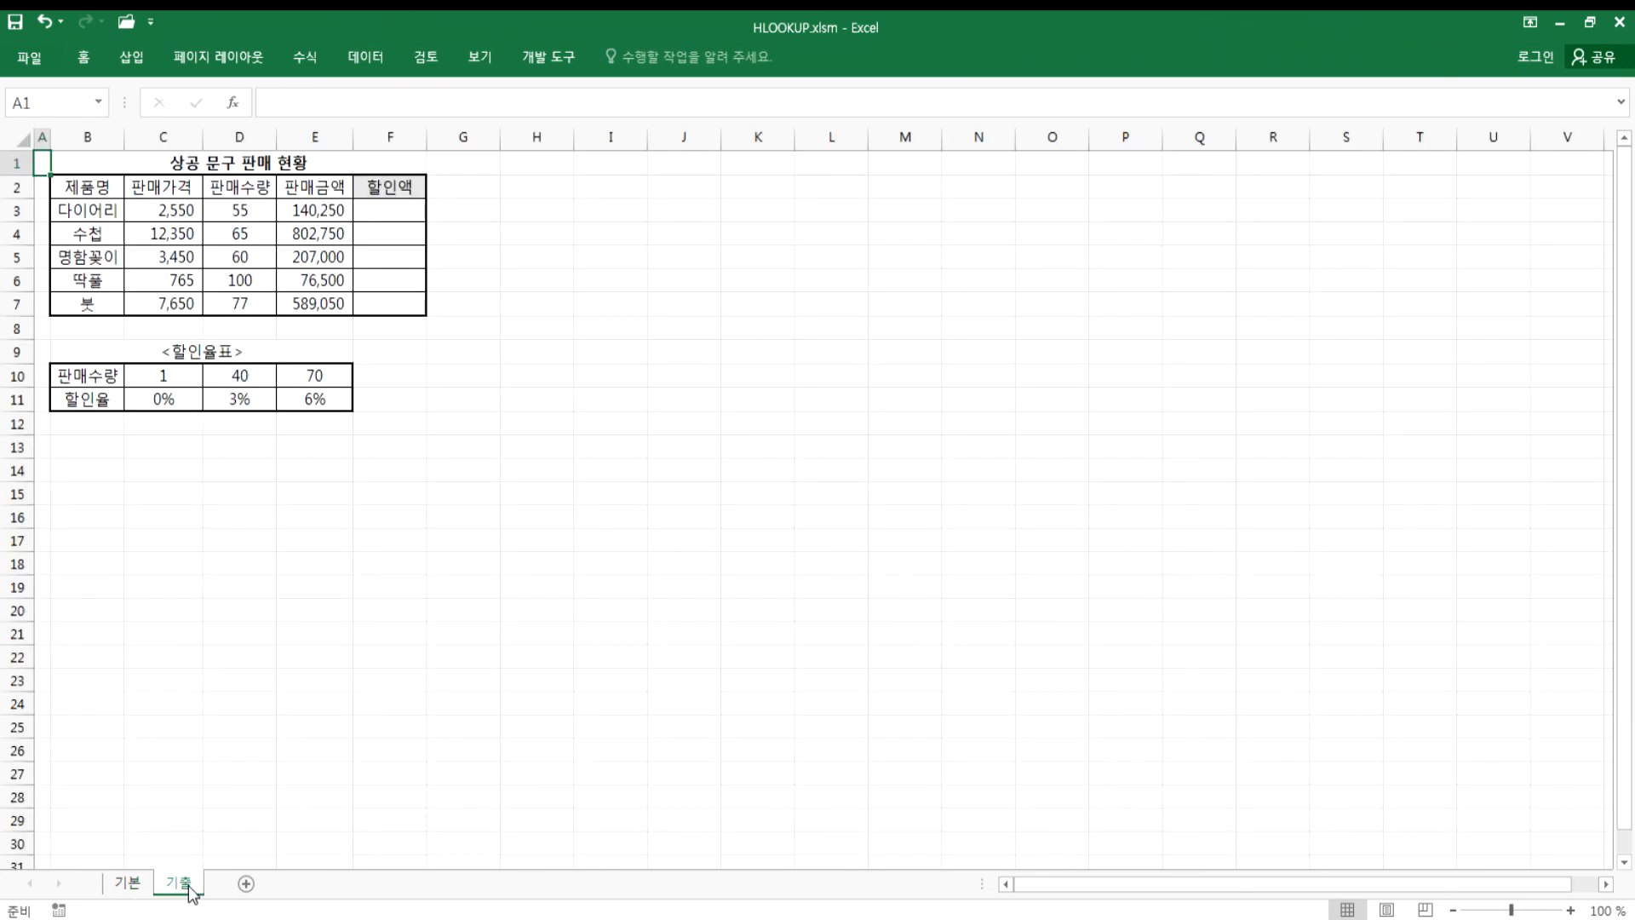
pyautogui.keyDown('ctrl'); pyautogui.scroll(3, 172, 529); pyautogui.keyUp('ctrl')
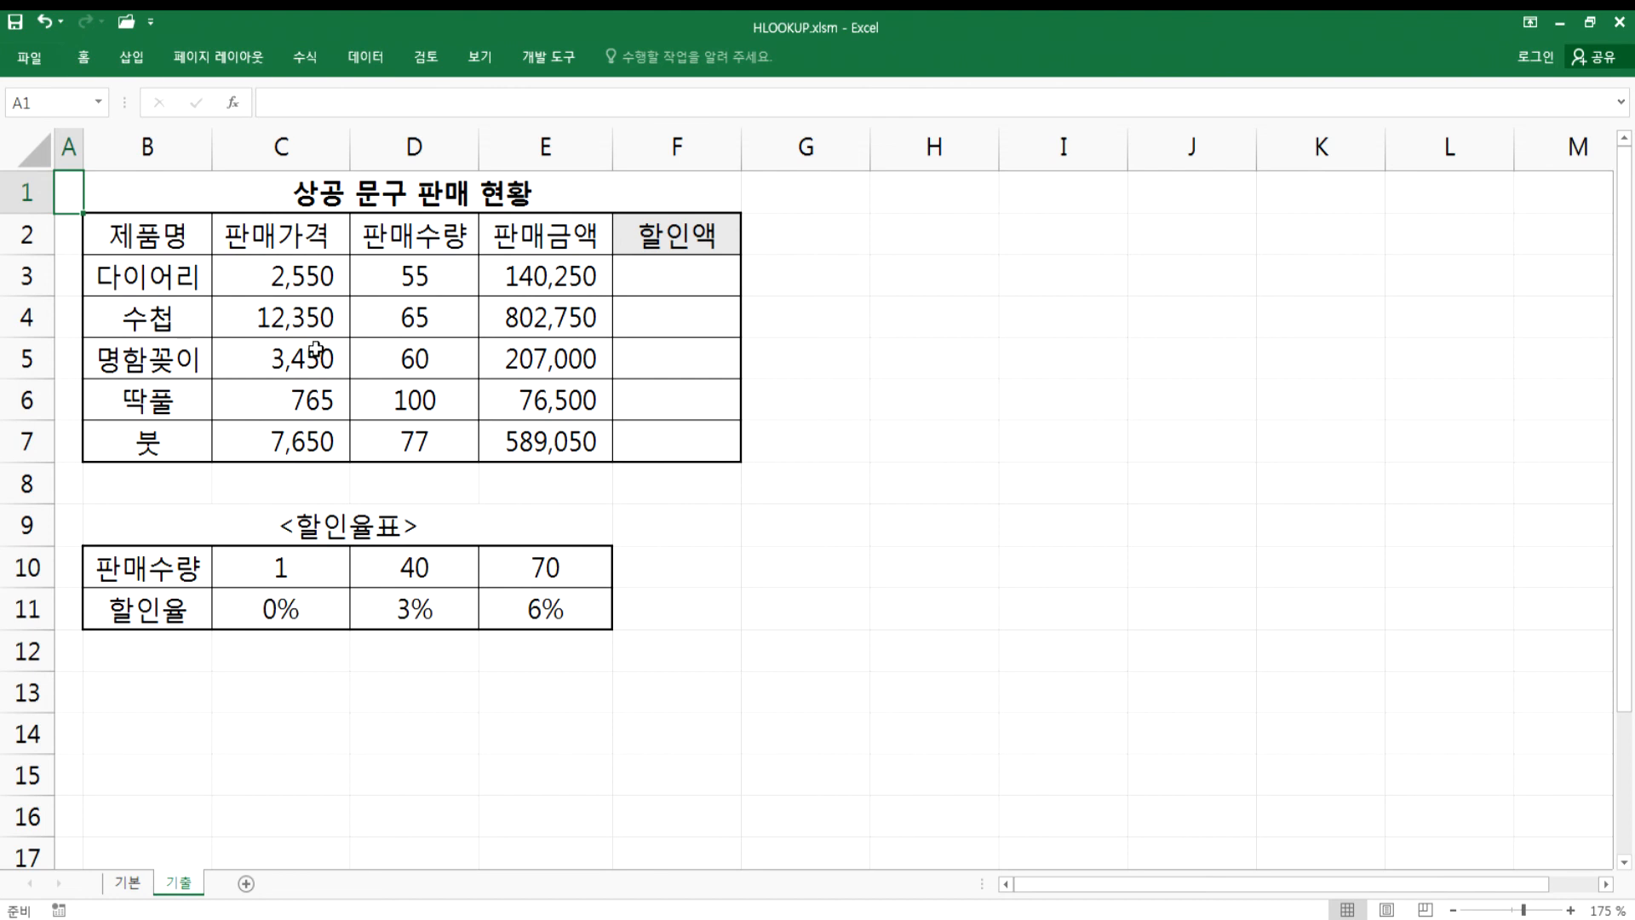
pyautogui.click(404, 278)
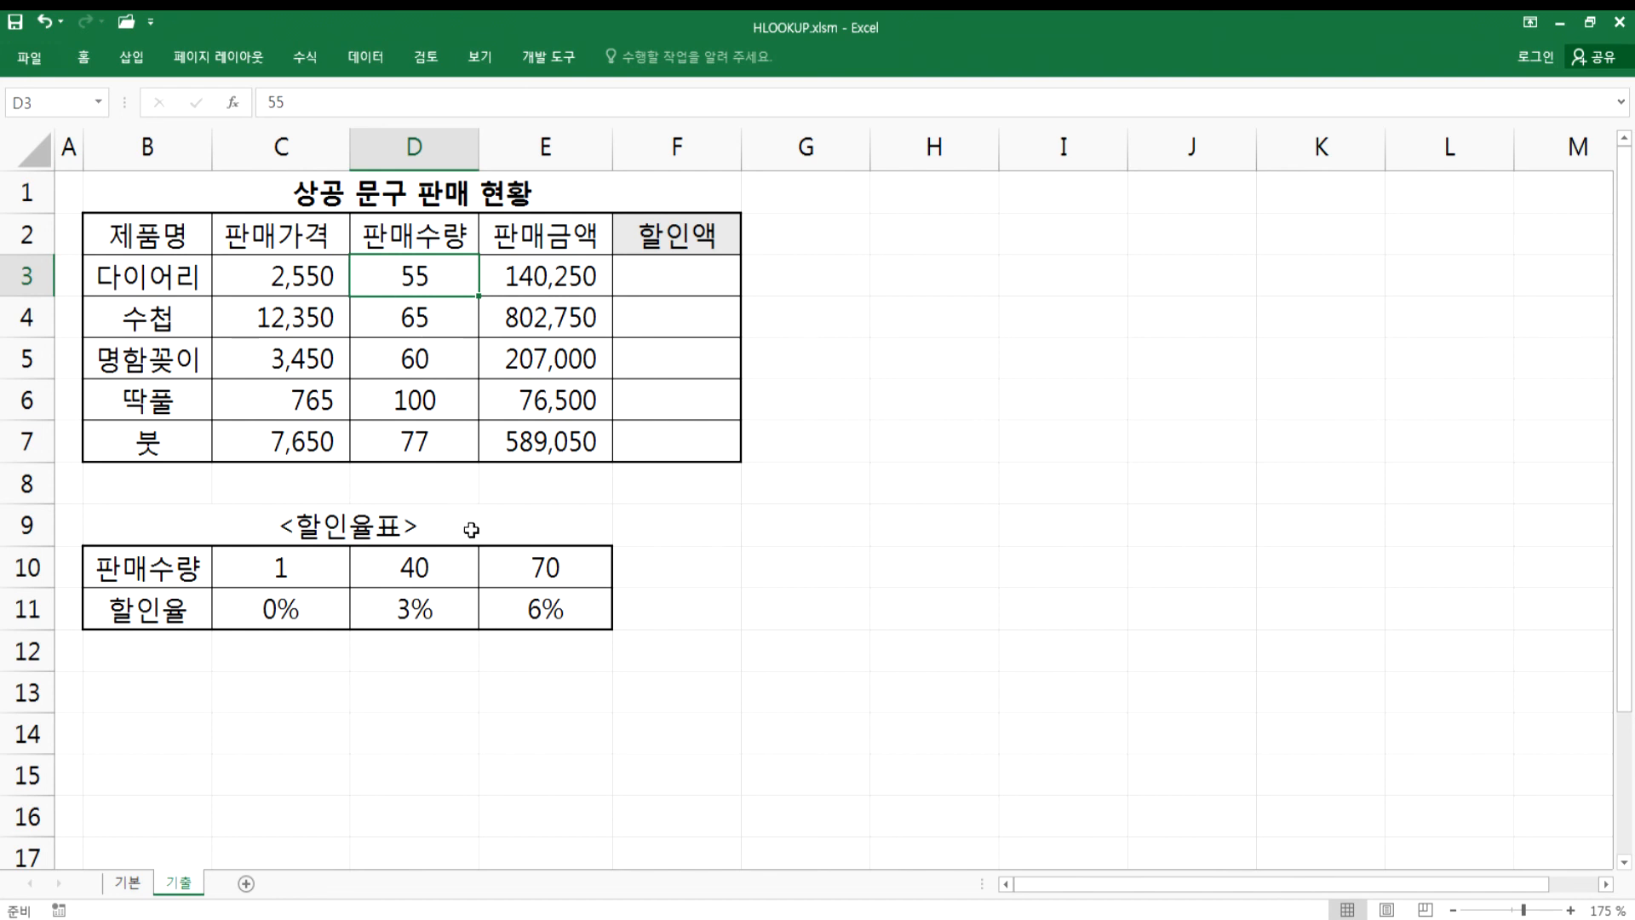
pyautogui.click(436, 563)
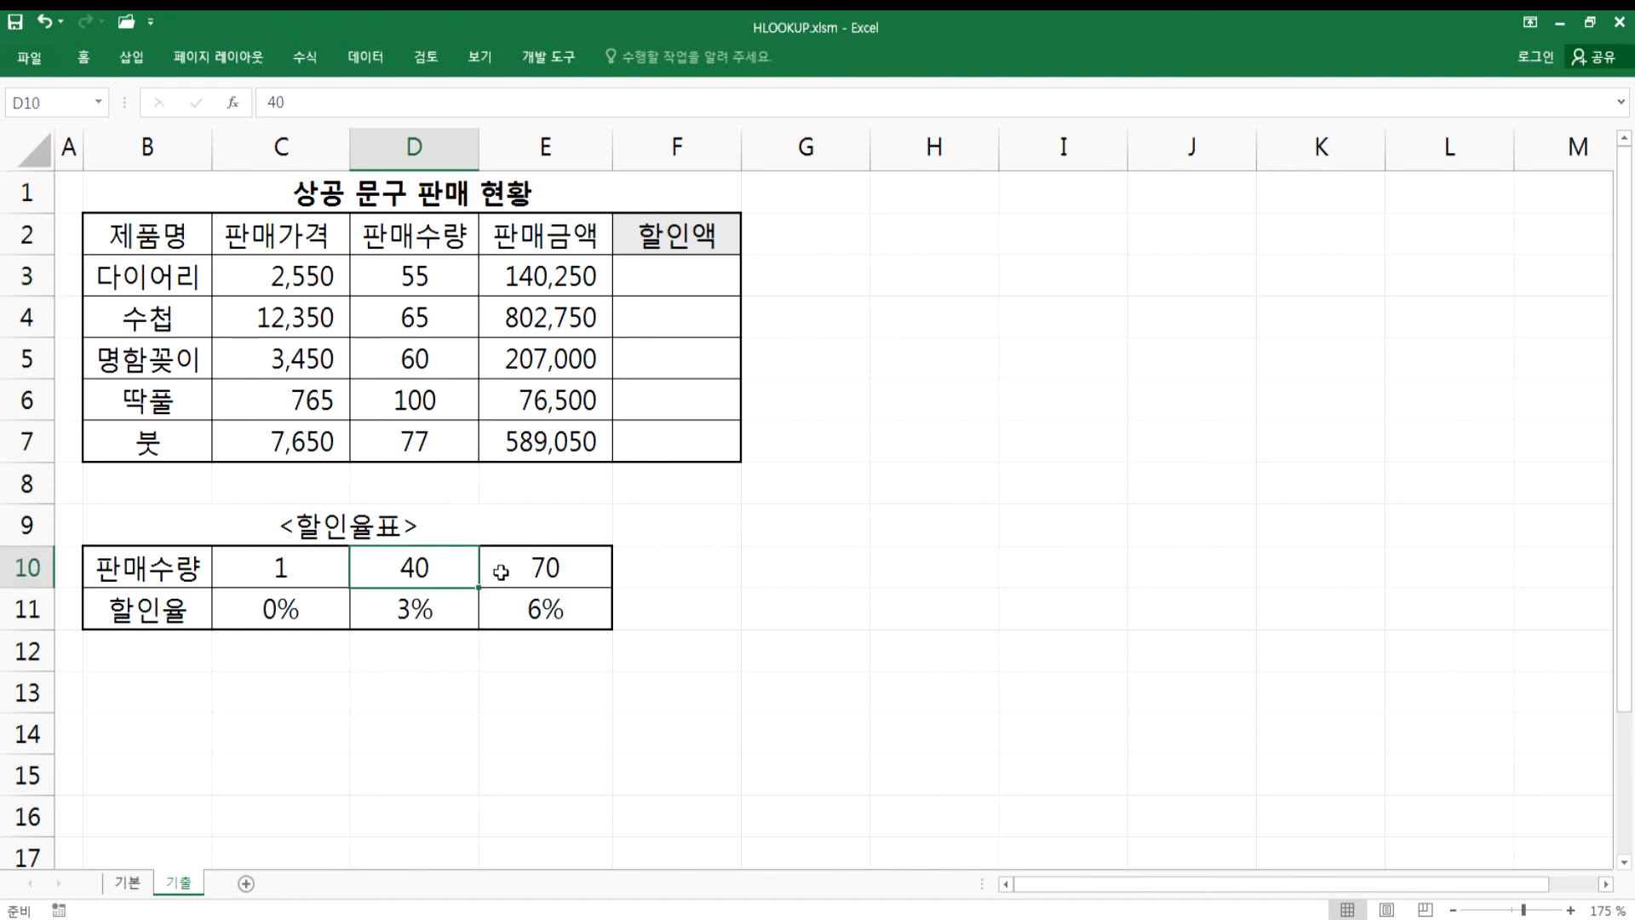
pyautogui.click(502, 569)
pyautogui.click(418, 609)
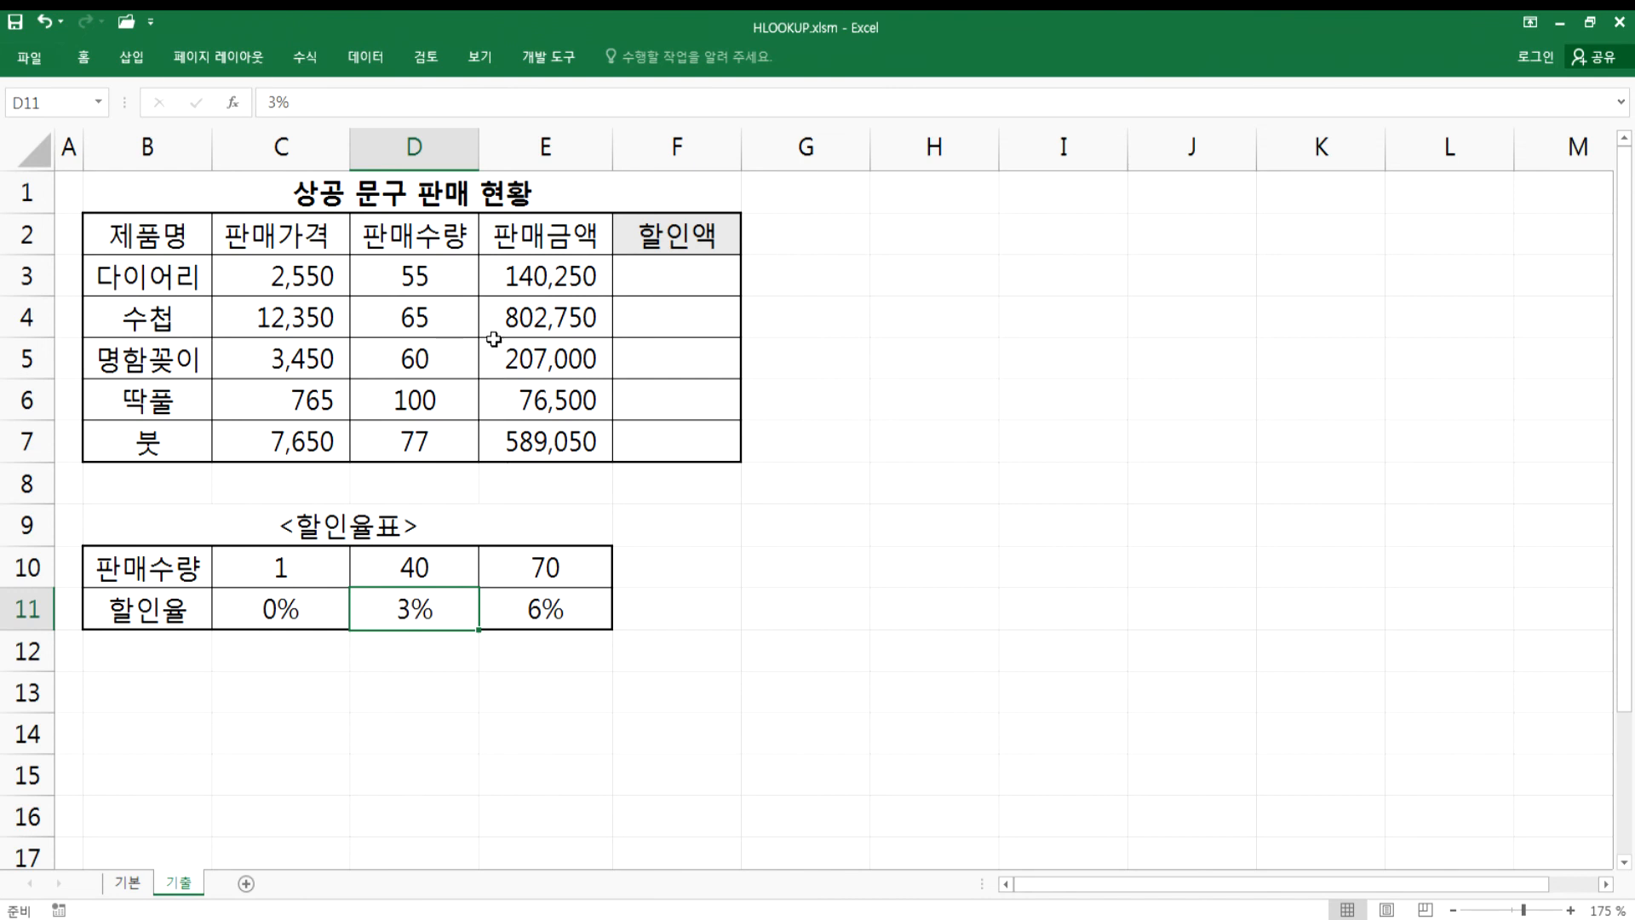
# - Inspect E3's sales amount formula and the 3% rate in D11, then select F3
pyautogui.click(504, 274)
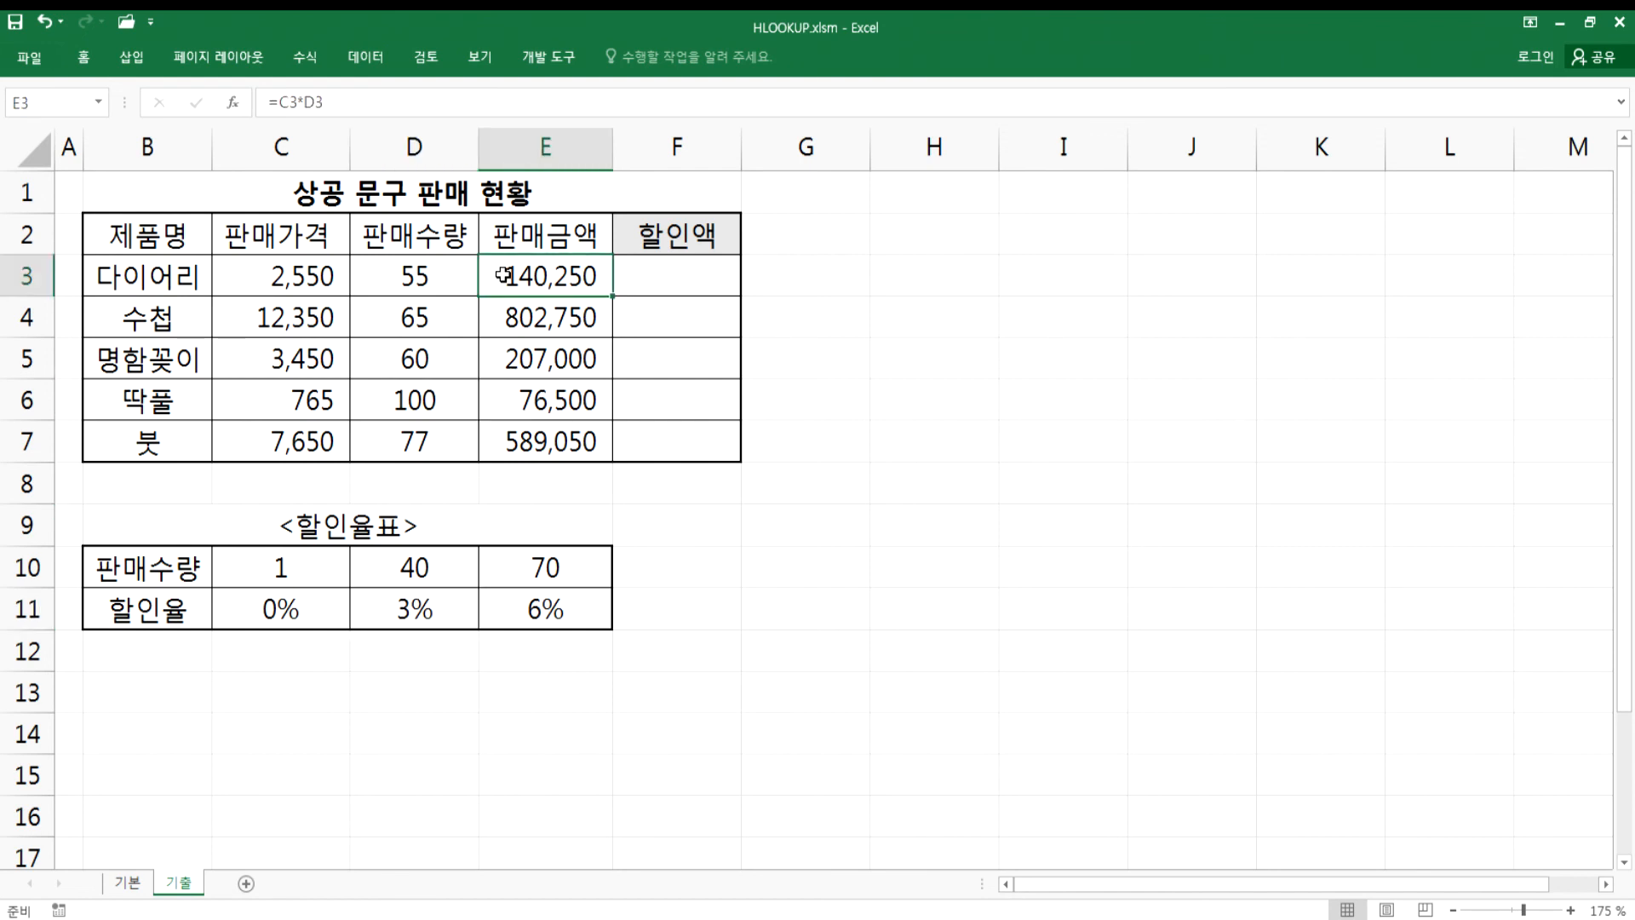
pyautogui.doubleClick(520, 274)
pyautogui.press('Escape')
pyautogui.click(391, 610)
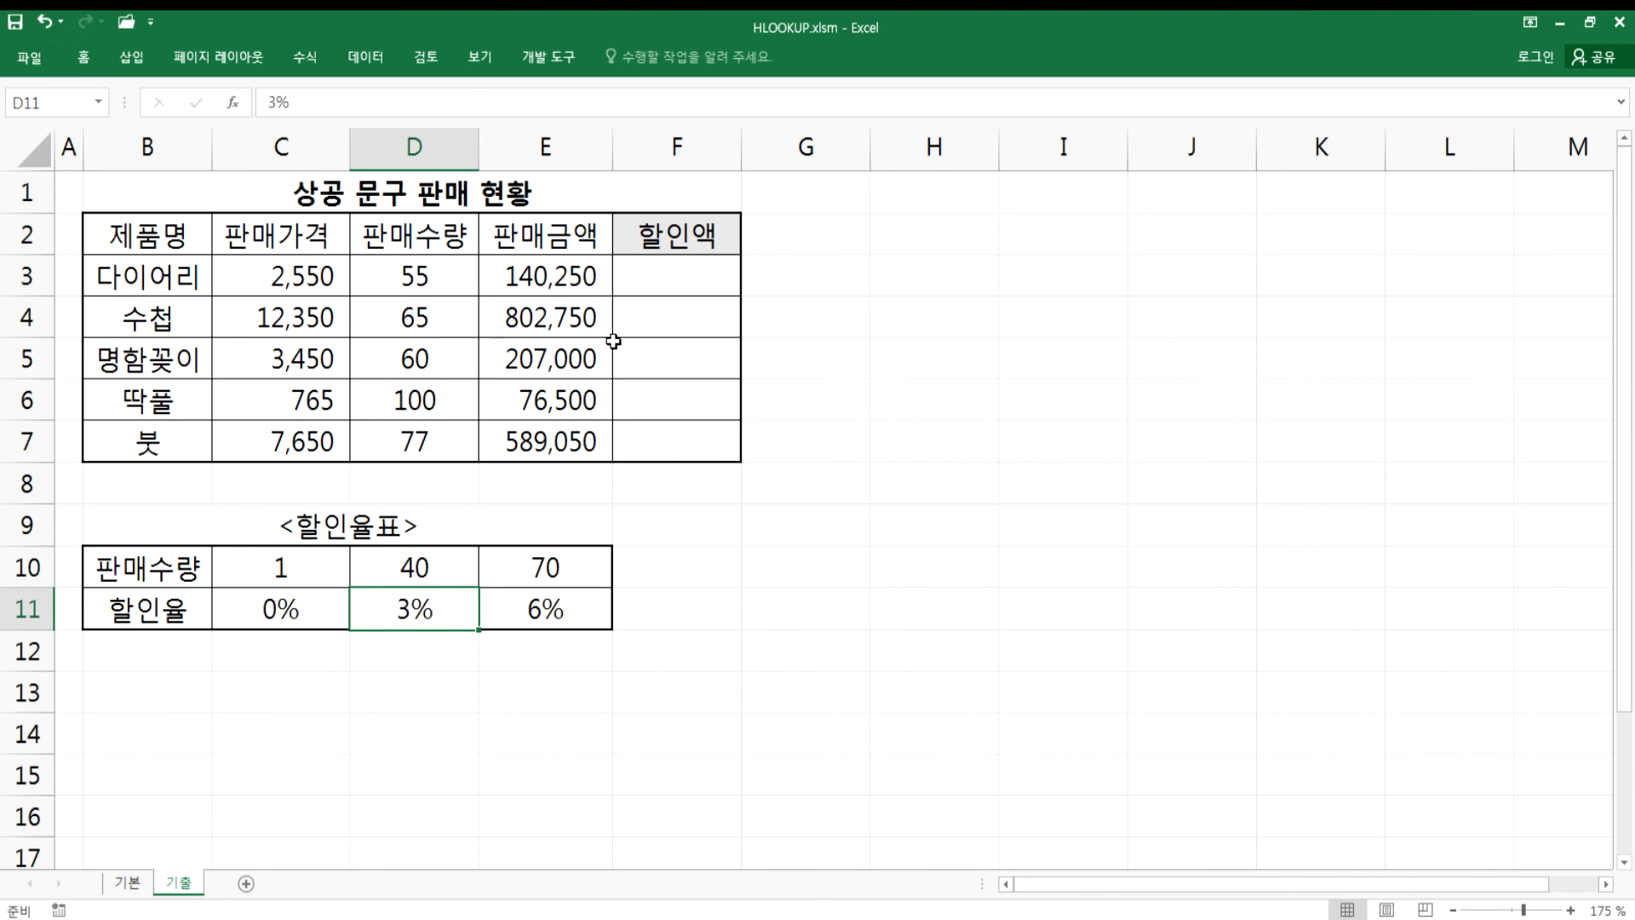
pyautogui.click(657, 264)
# - Start F3's formula as =HLOOKUP(D3,$C$10:$E$11,2 with an absolute table range
pyautogui.write('=')
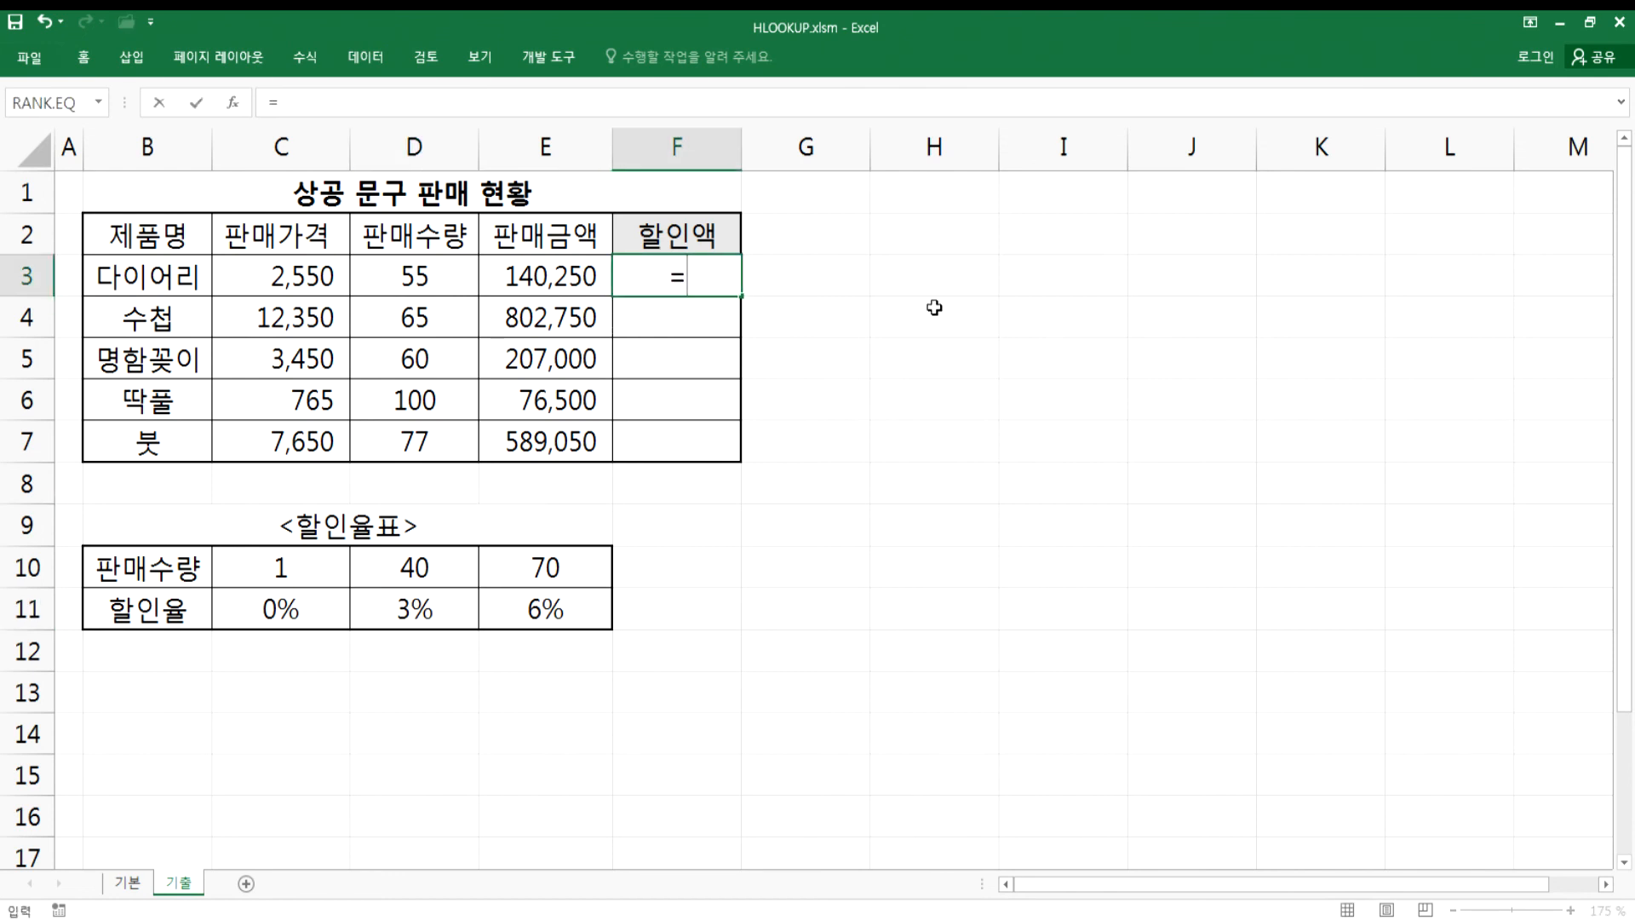
pyautogui.write('HLO')
pyautogui.press('Tab')
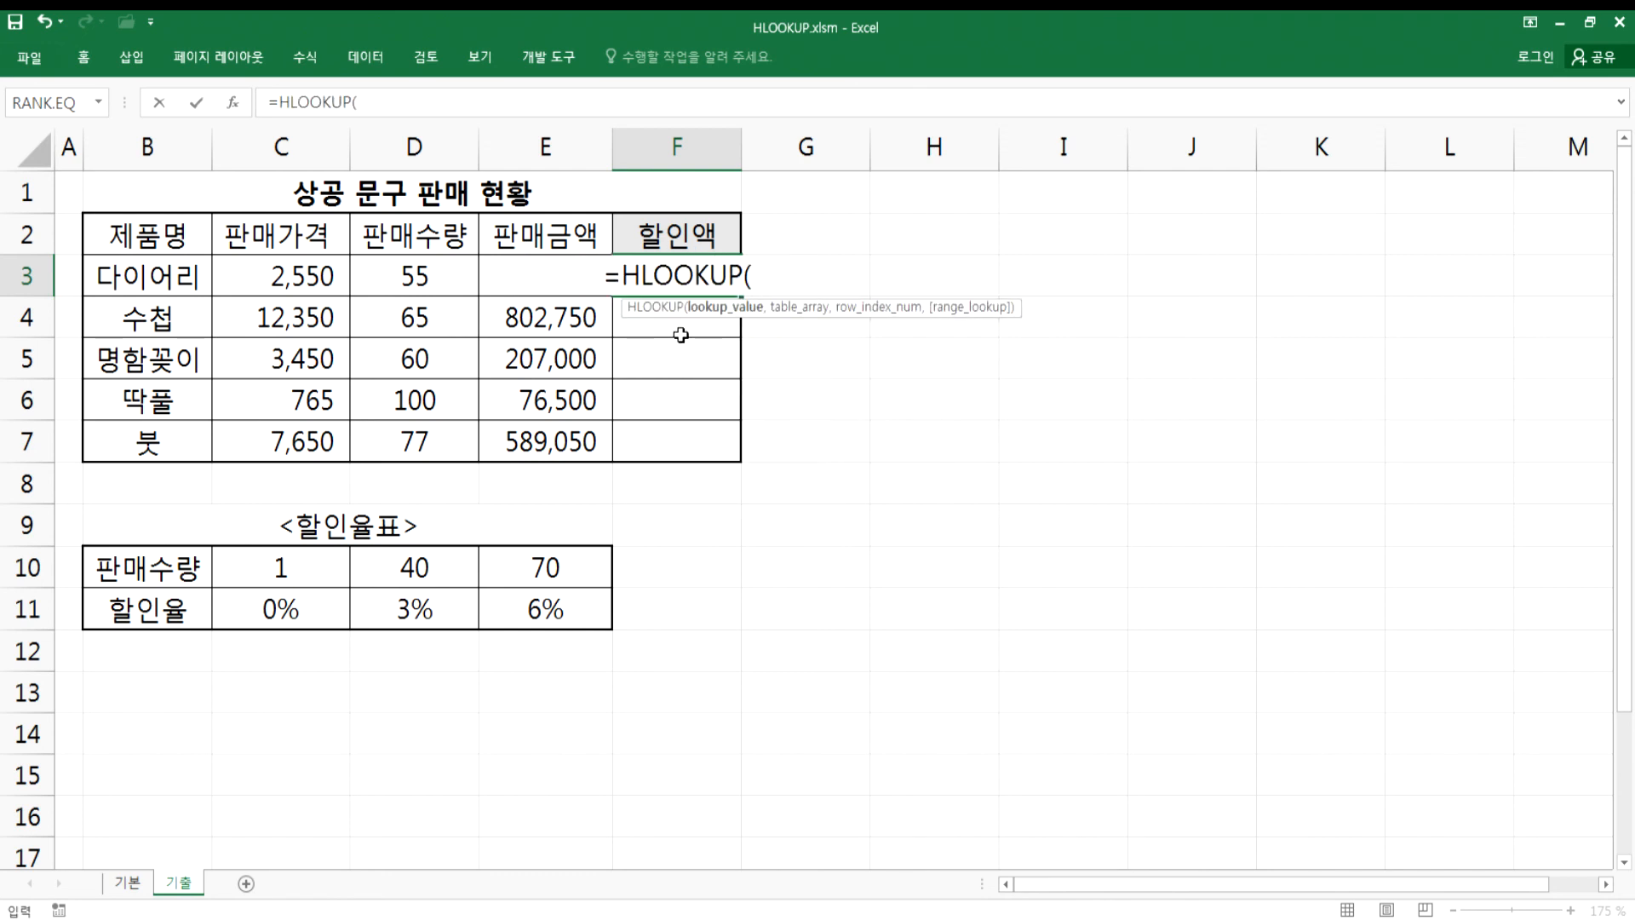
pyautogui.click(435, 270)
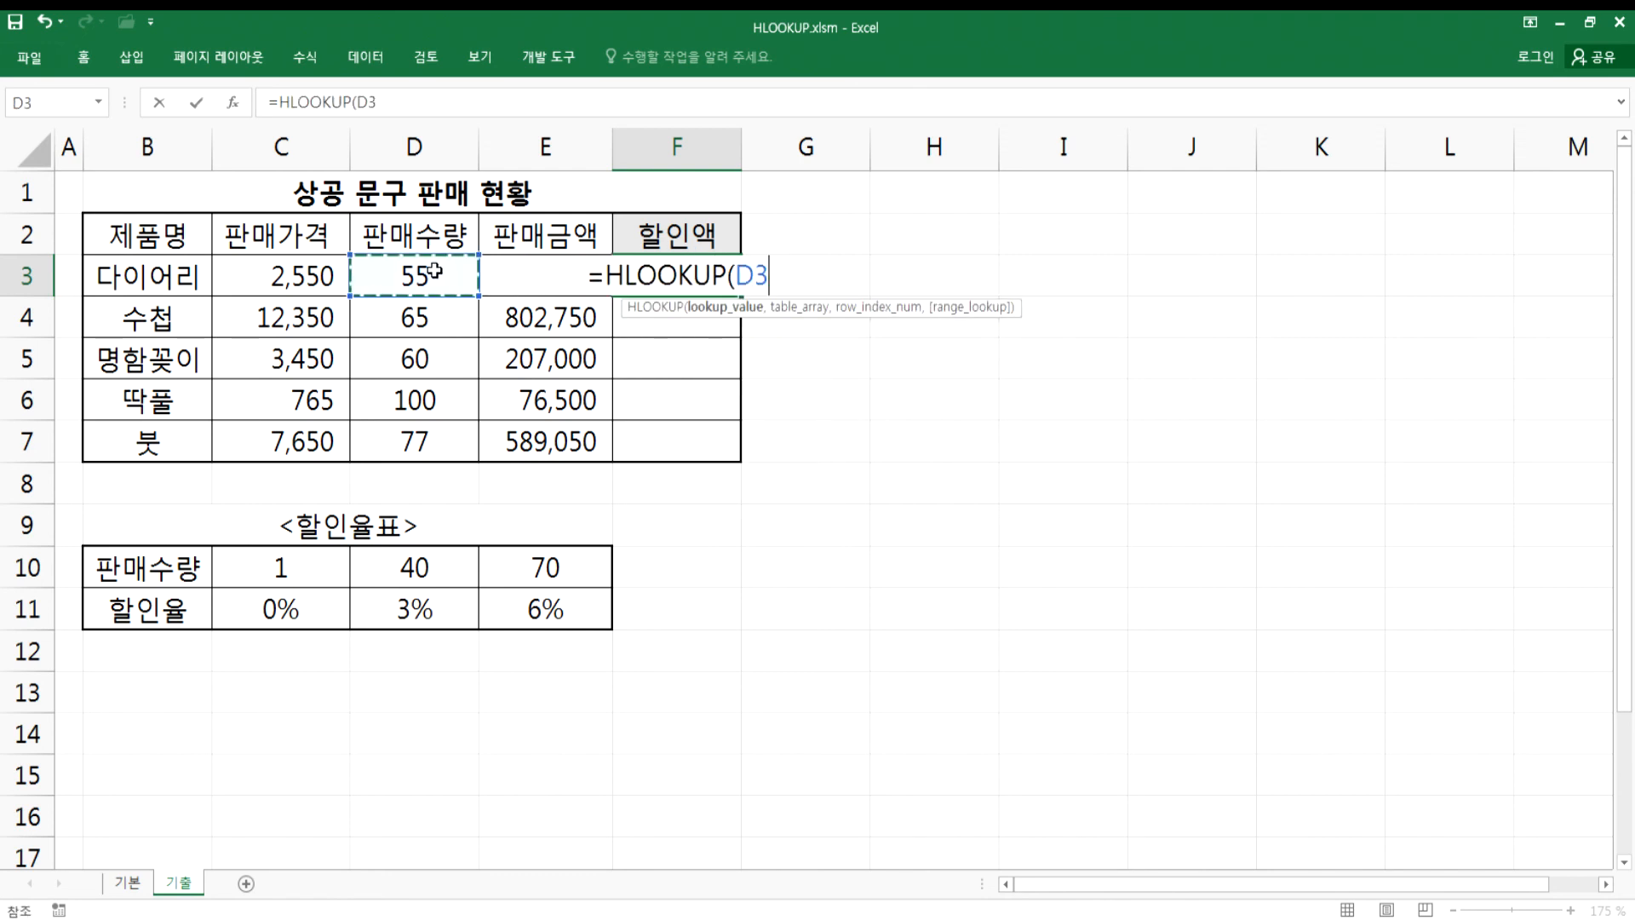
pyautogui.write(',')
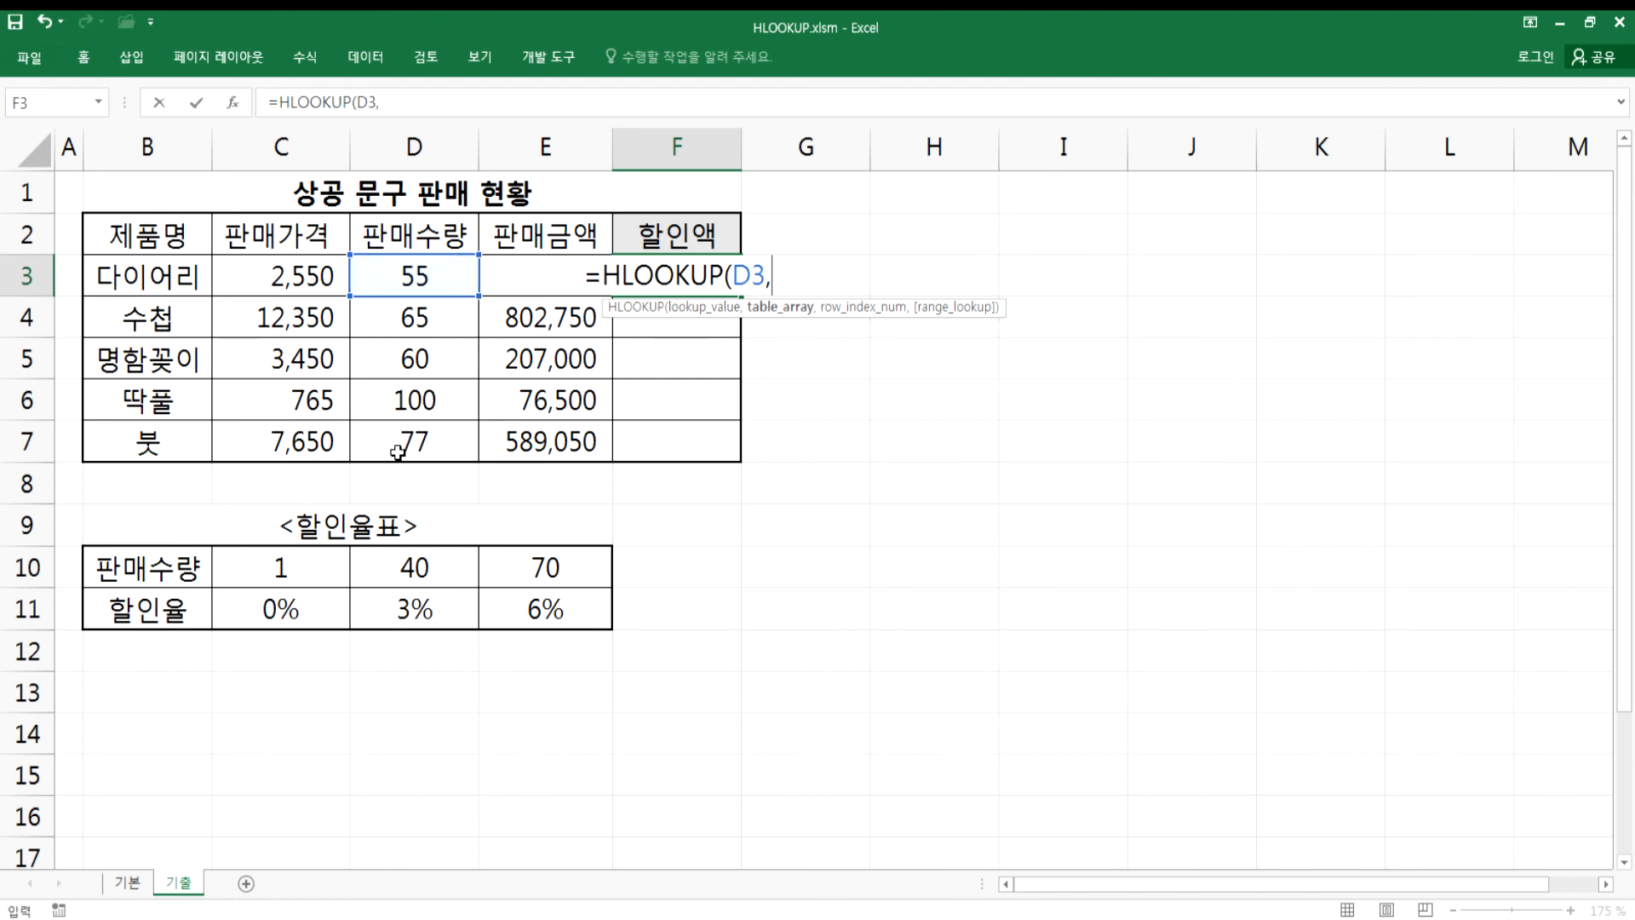
pyautogui.click(265, 567)
pyautogui.moveTo(392, 567); pyautogui.dragTo(531, 610)
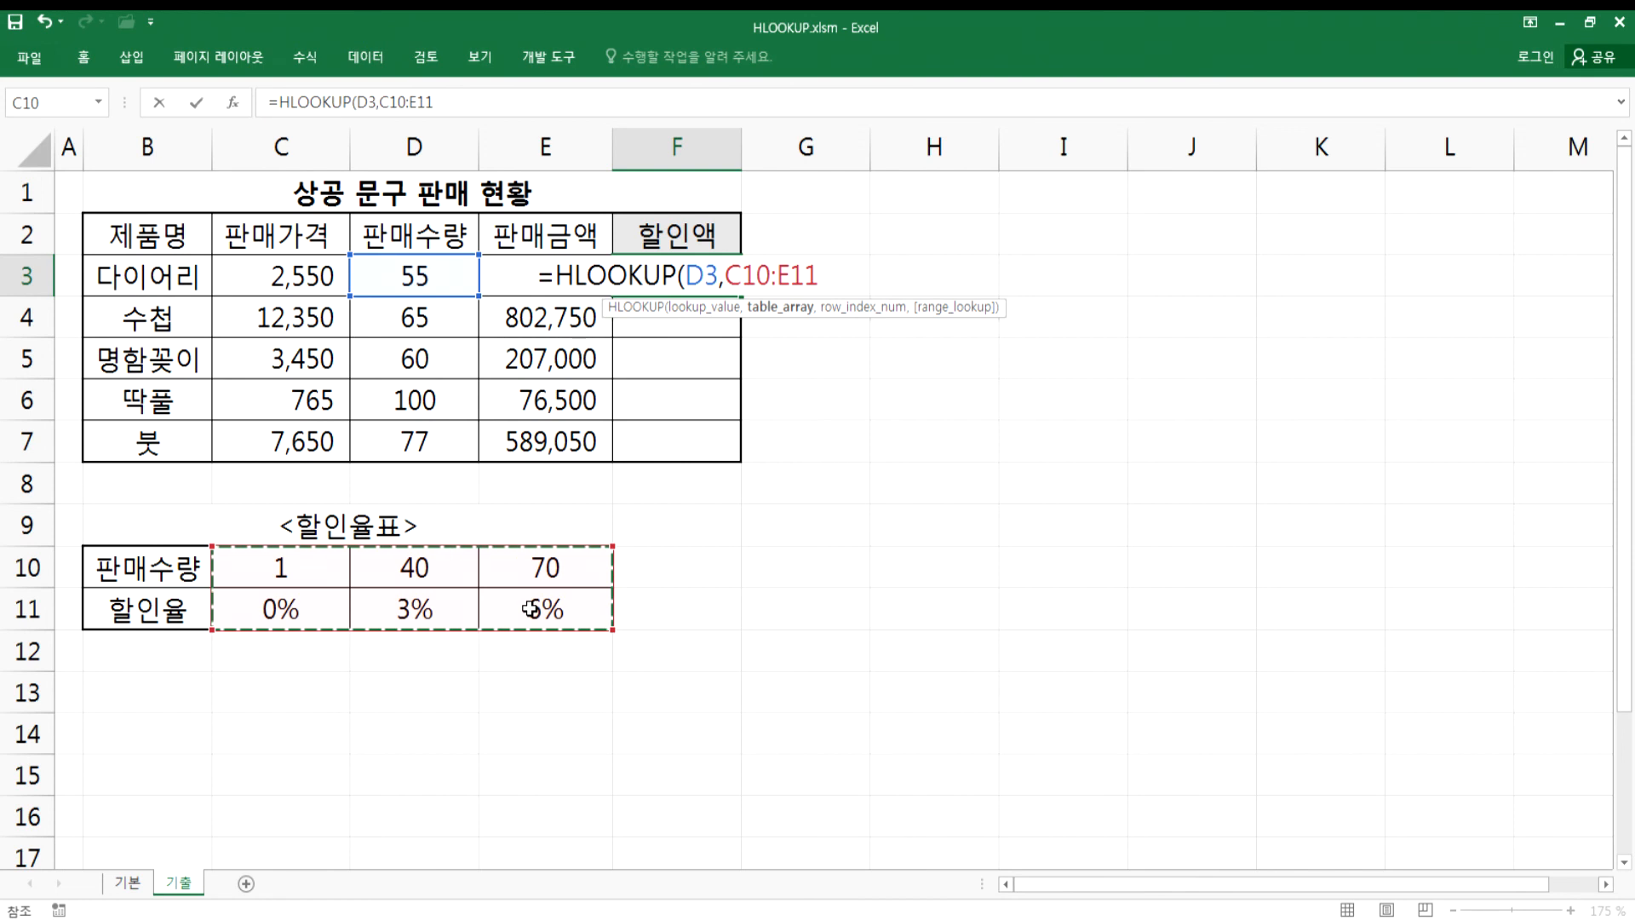
pyautogui.press('F4')
pyautogui.write(',')
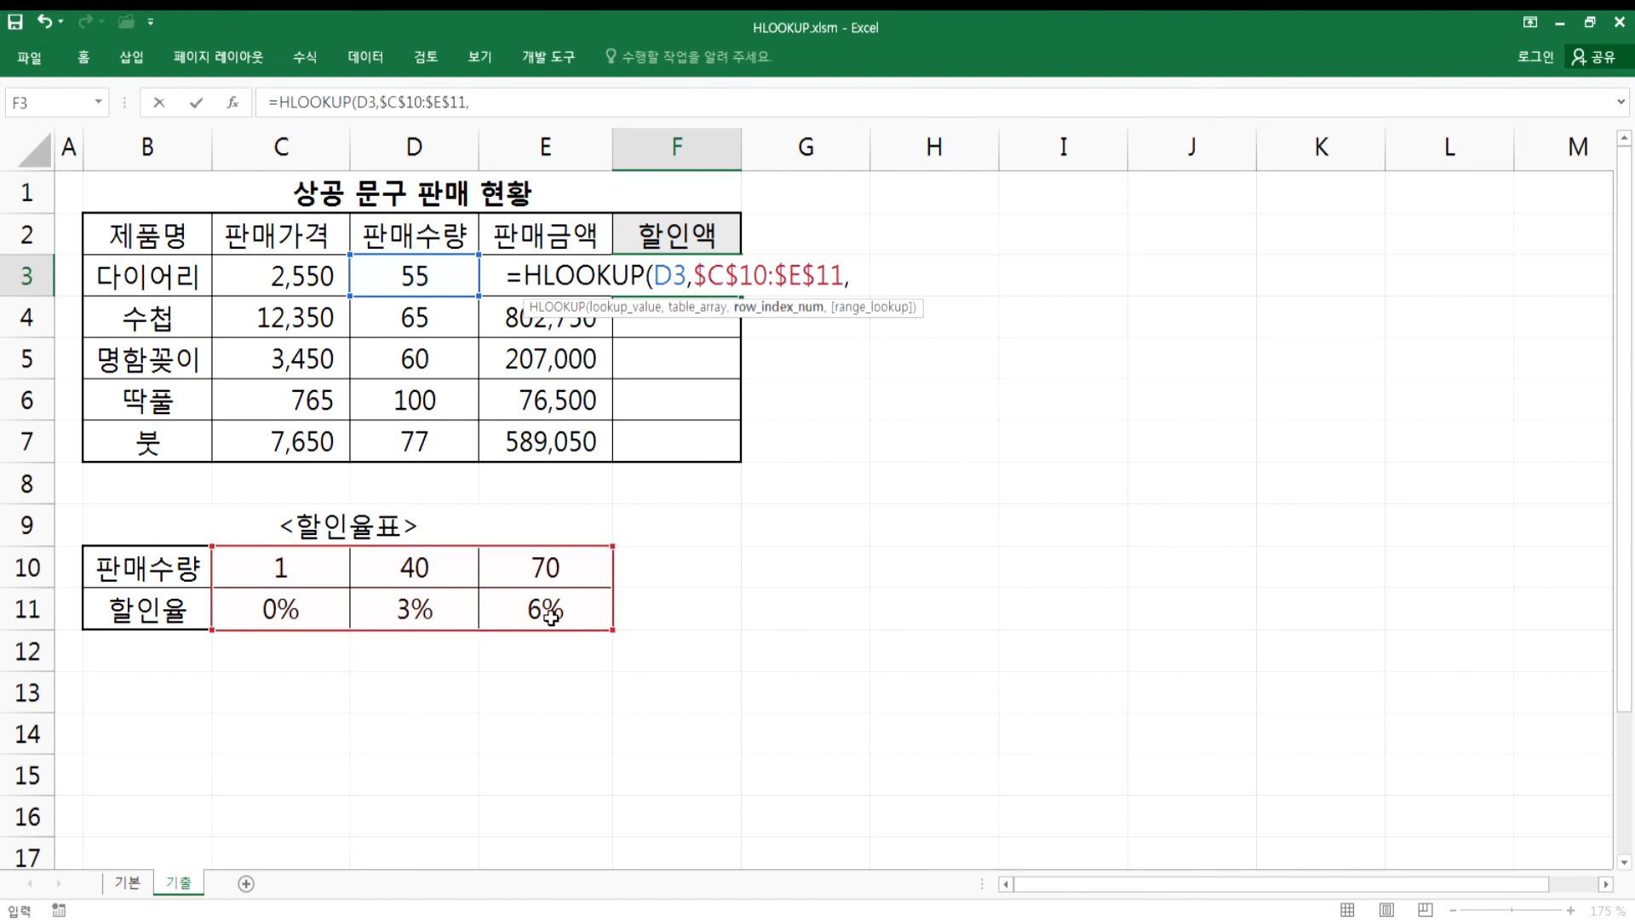
pyautogui.write('2,')
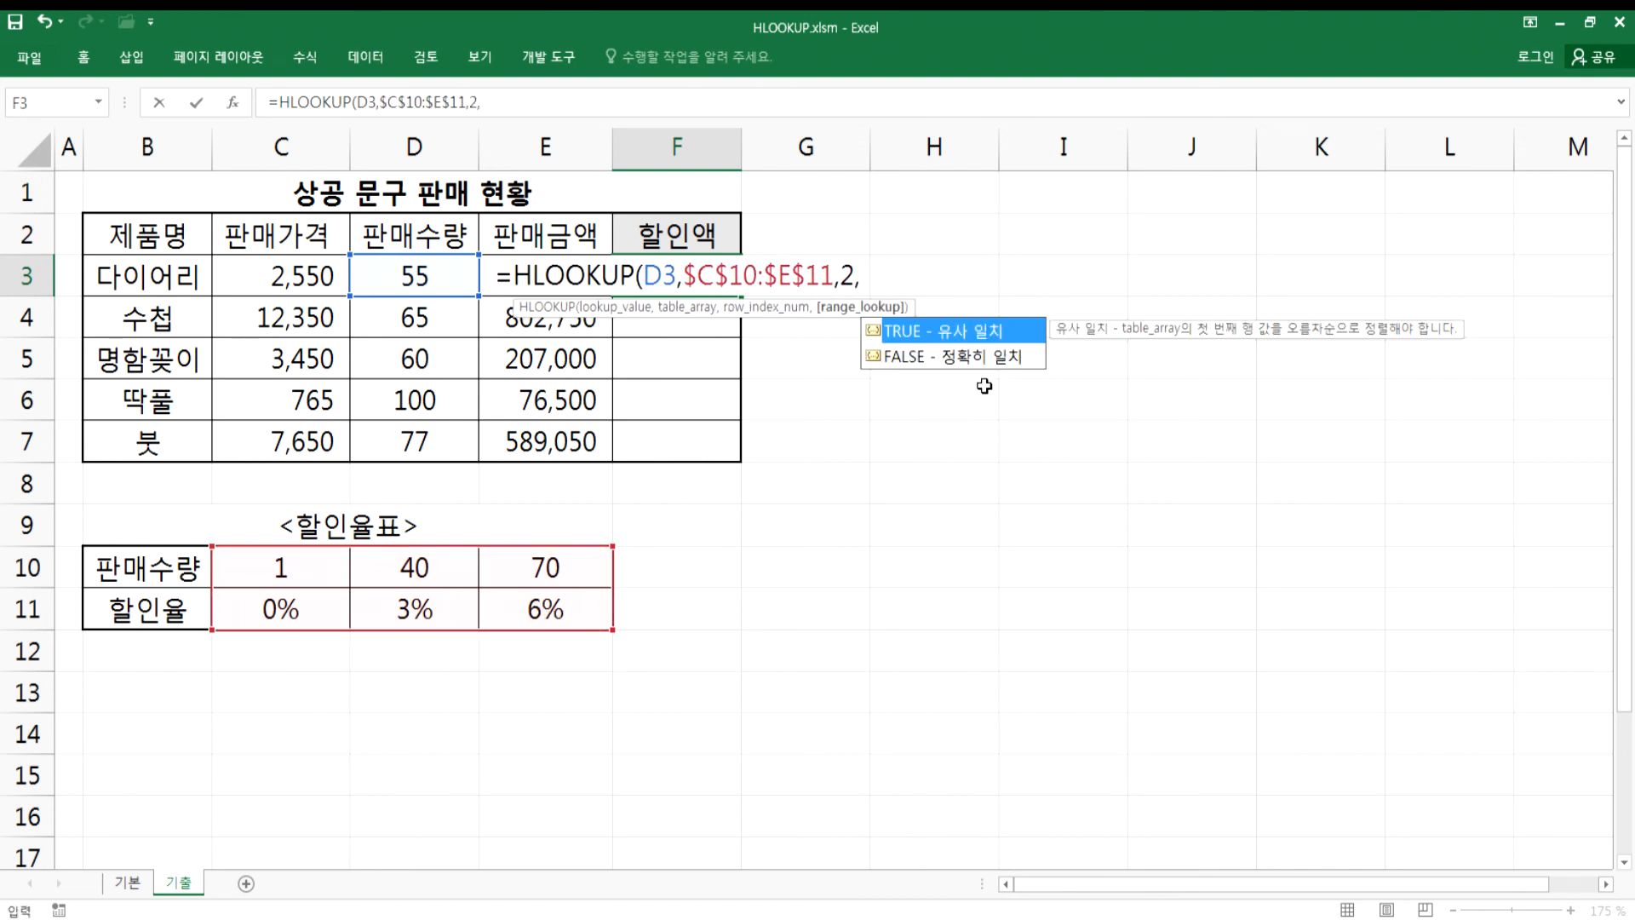
# - Omit the match type, multiply by E3, and commit =HLOOKUP(D3,$C$10:$E$11,2)*E3 in F3
pyautogui.click(977, 358)
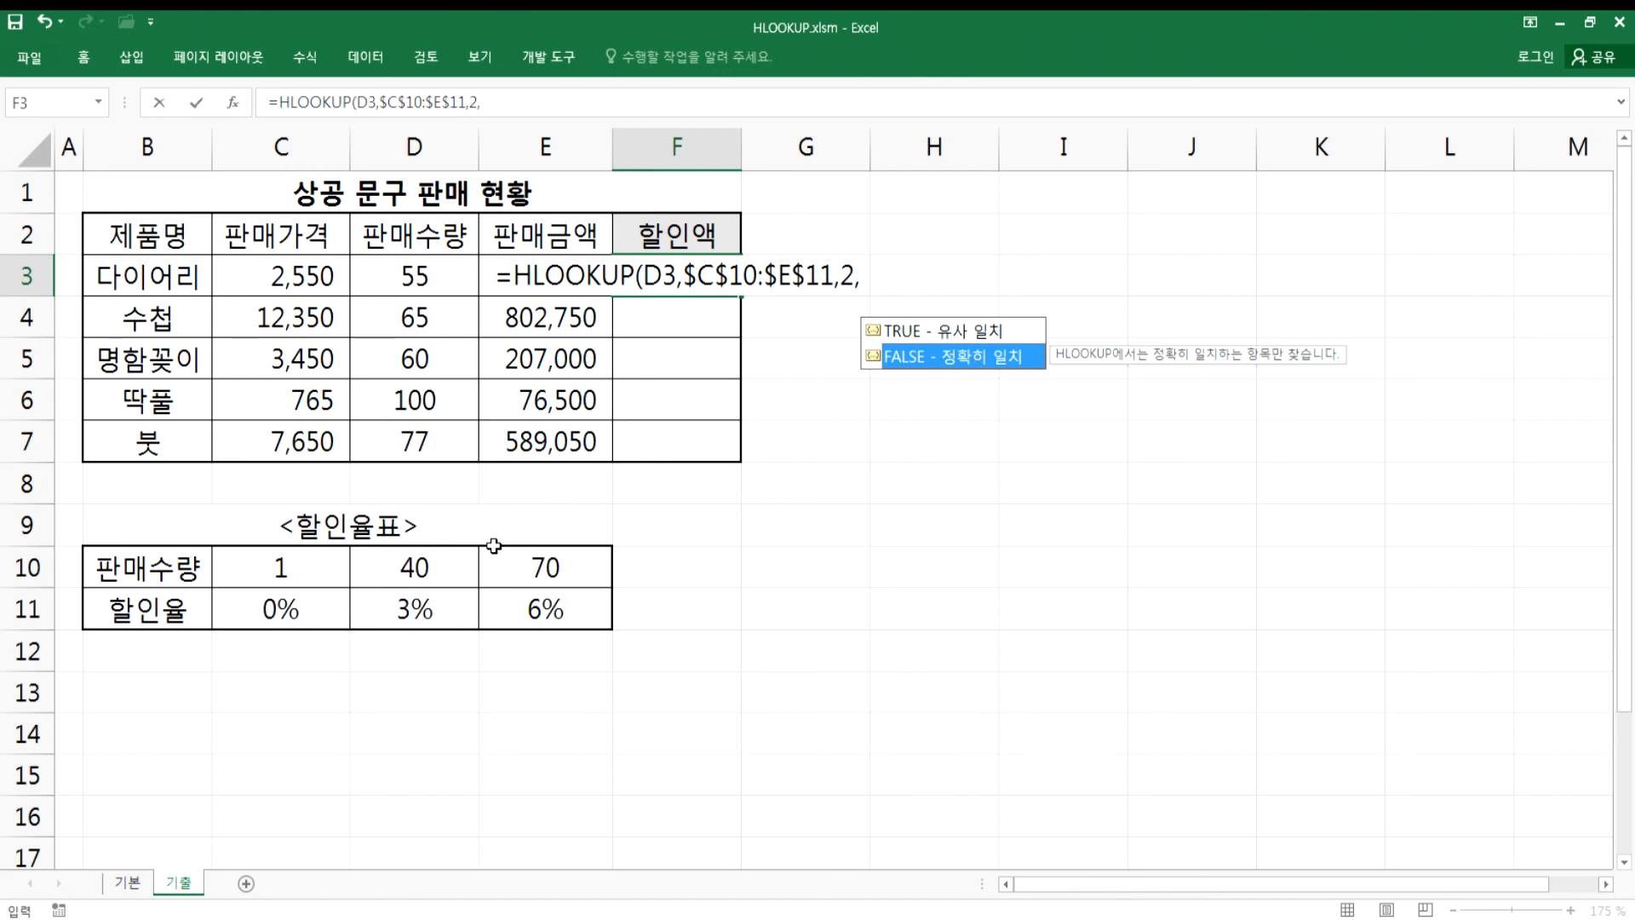
pyautogui.click(947, 334)
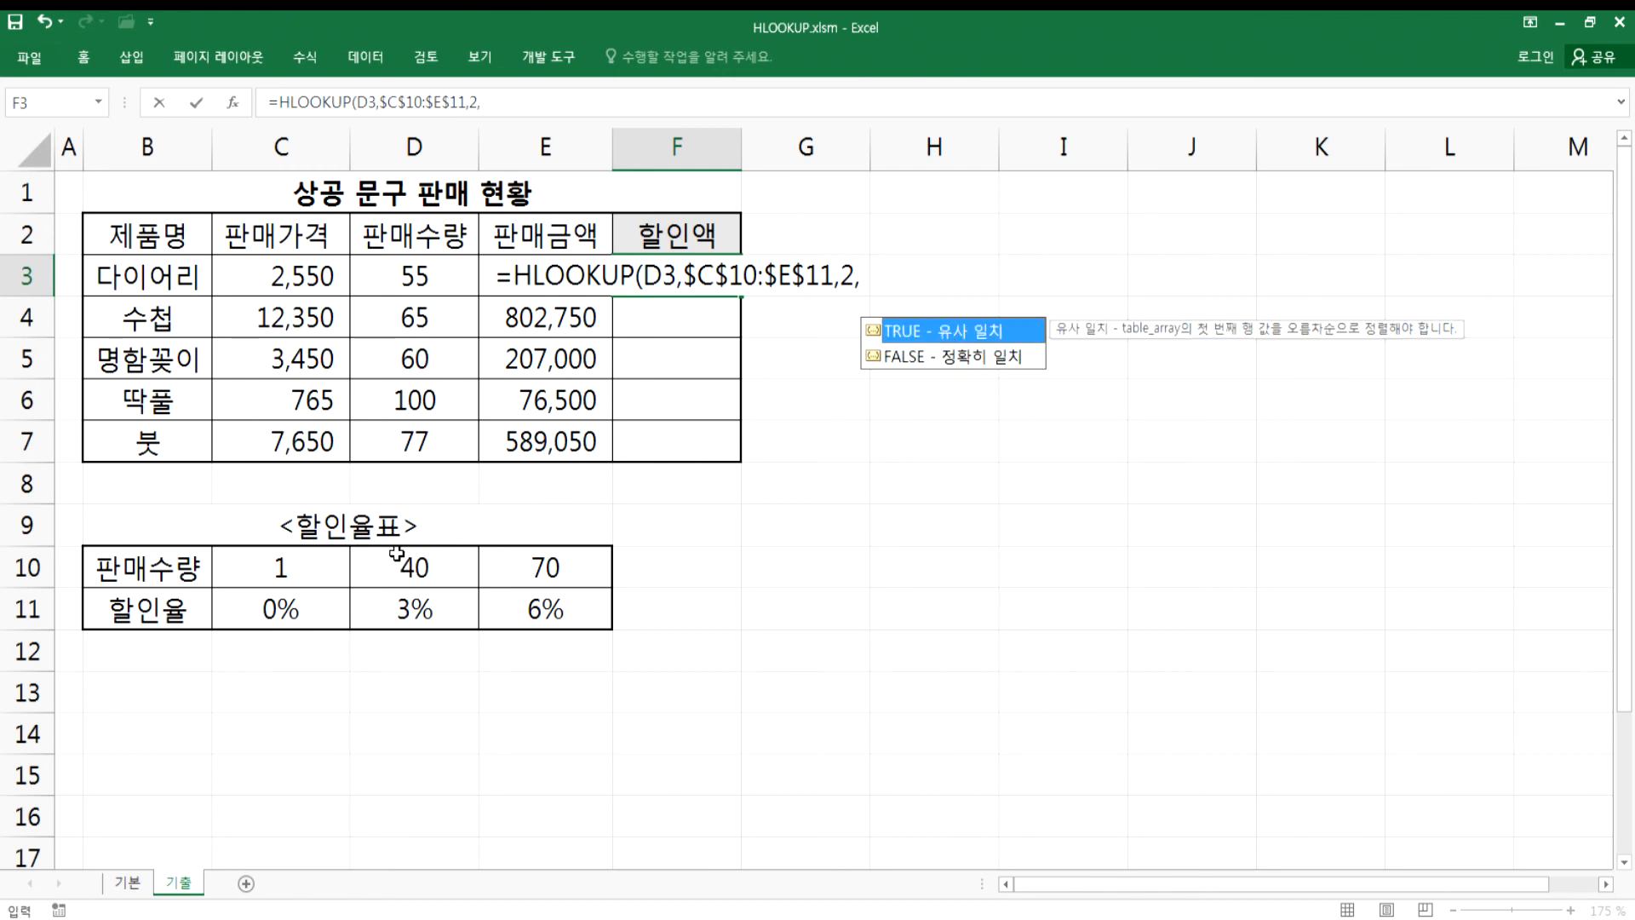
pyautogui.doubleClick(936, 339)
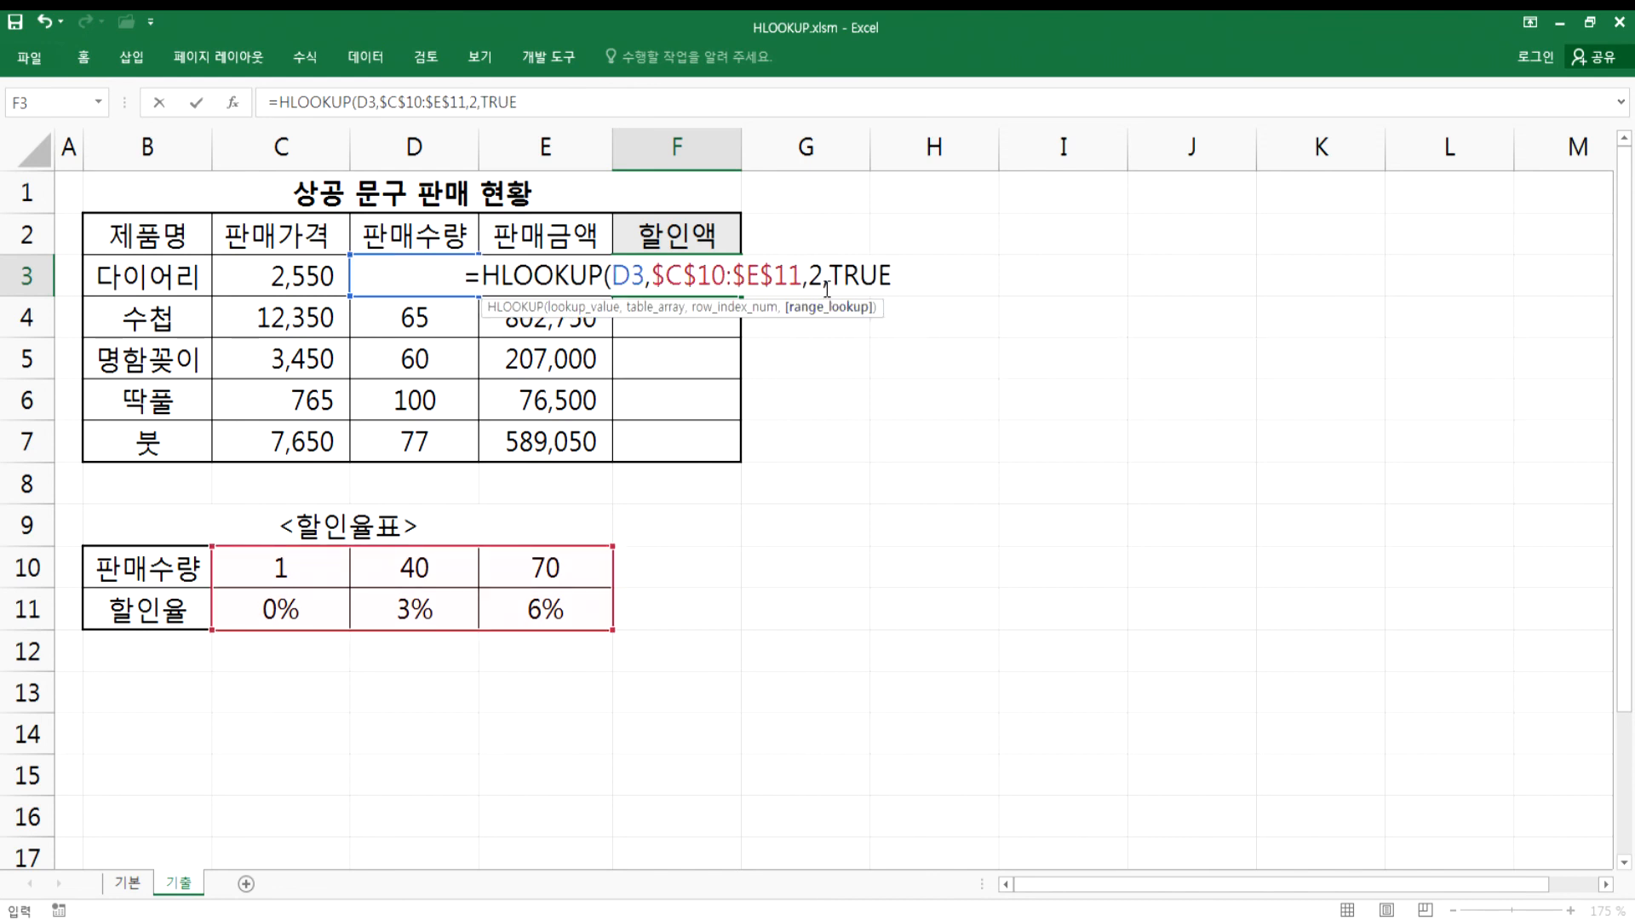
pyautogui.press('BackSpace')
pyautogui.press('BackSpace')
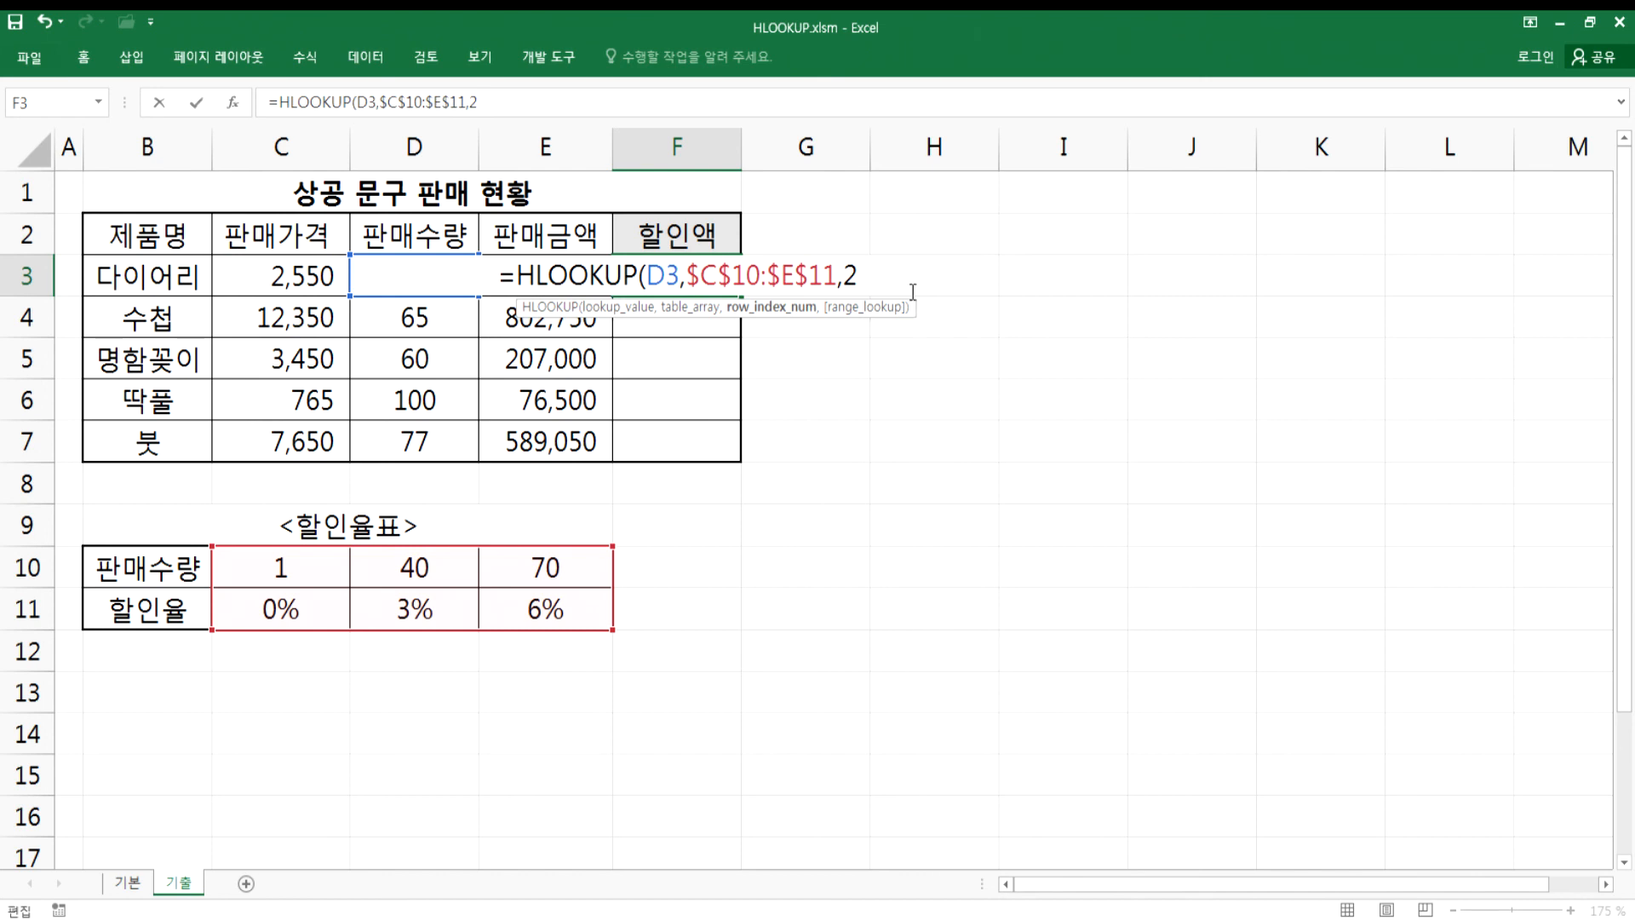
pyautogui.write(')')
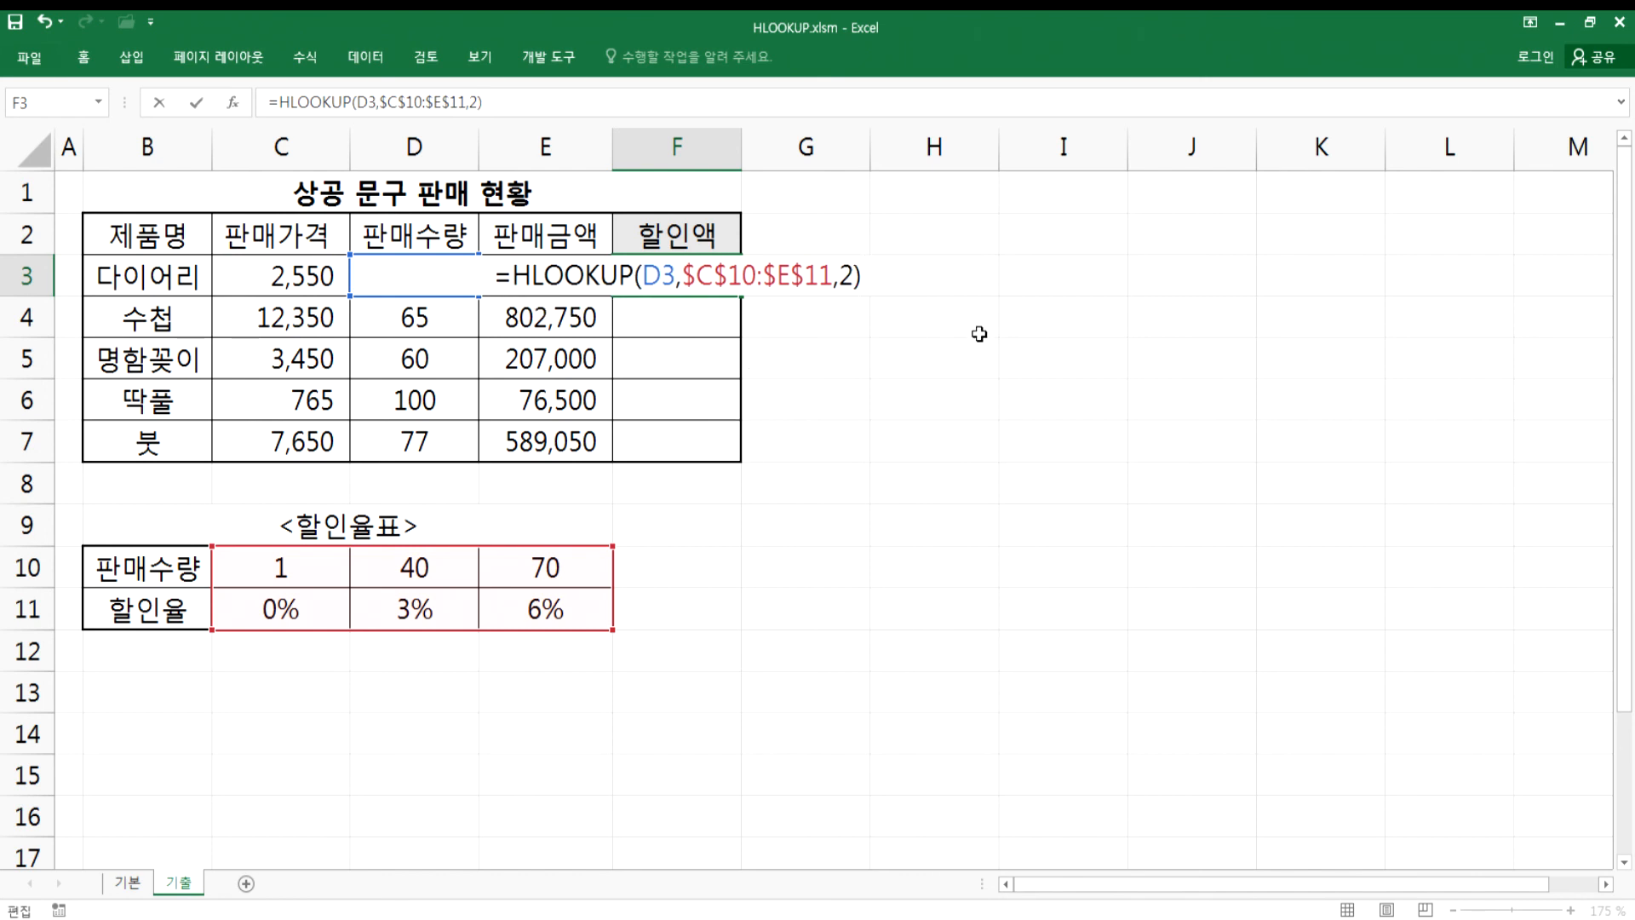
pyautogui.write('*')
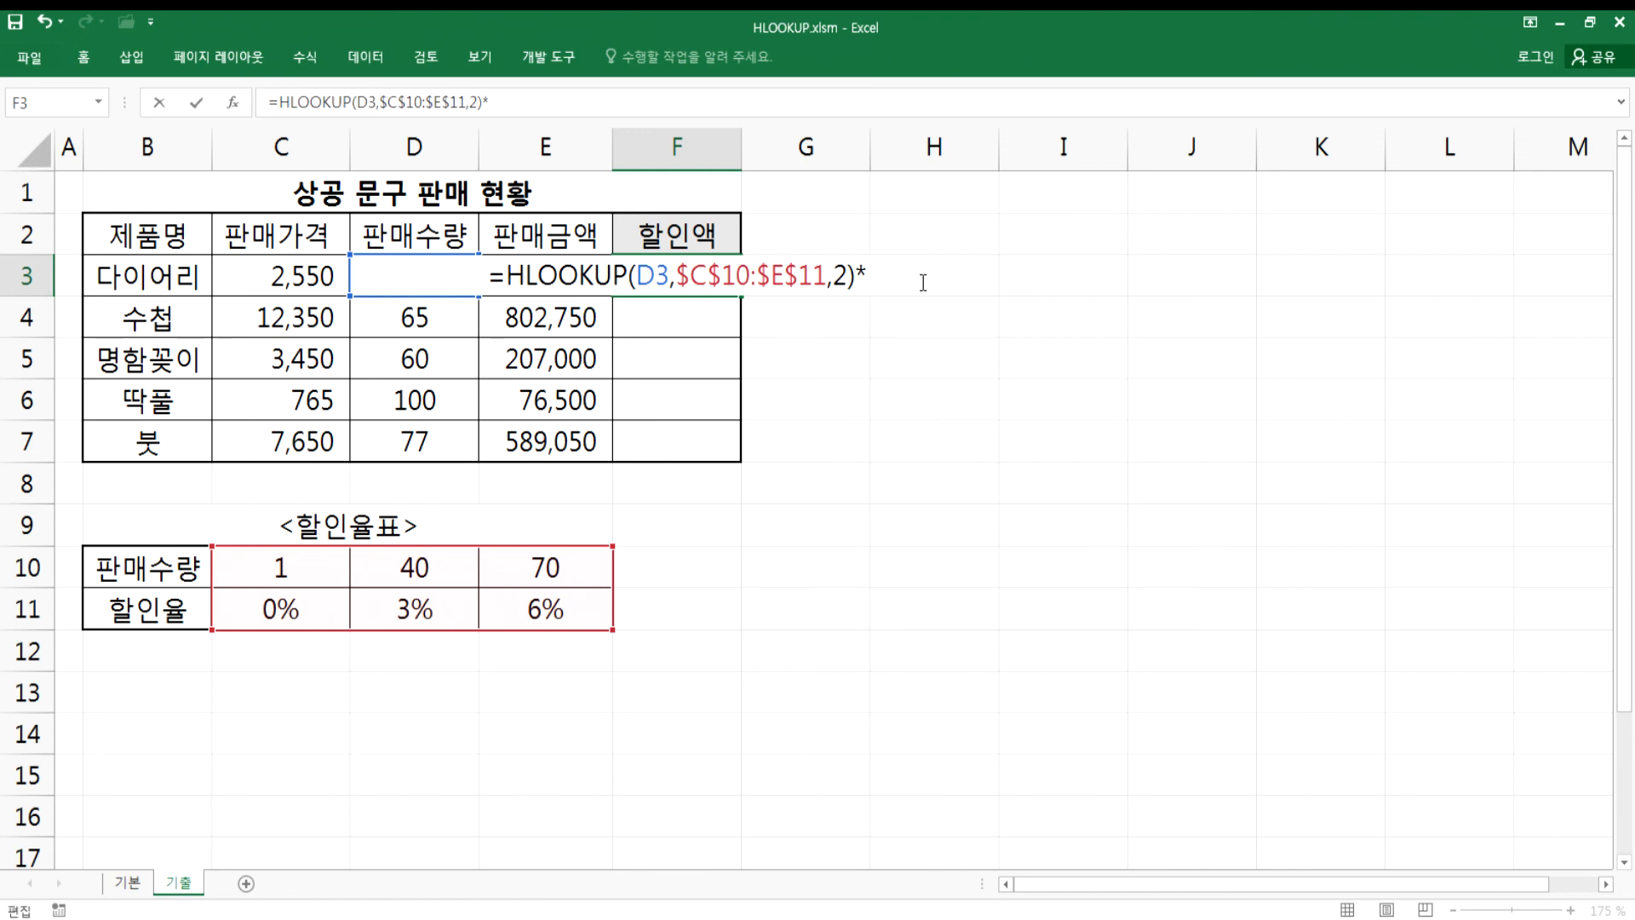
pyautogui.click(555, 290)
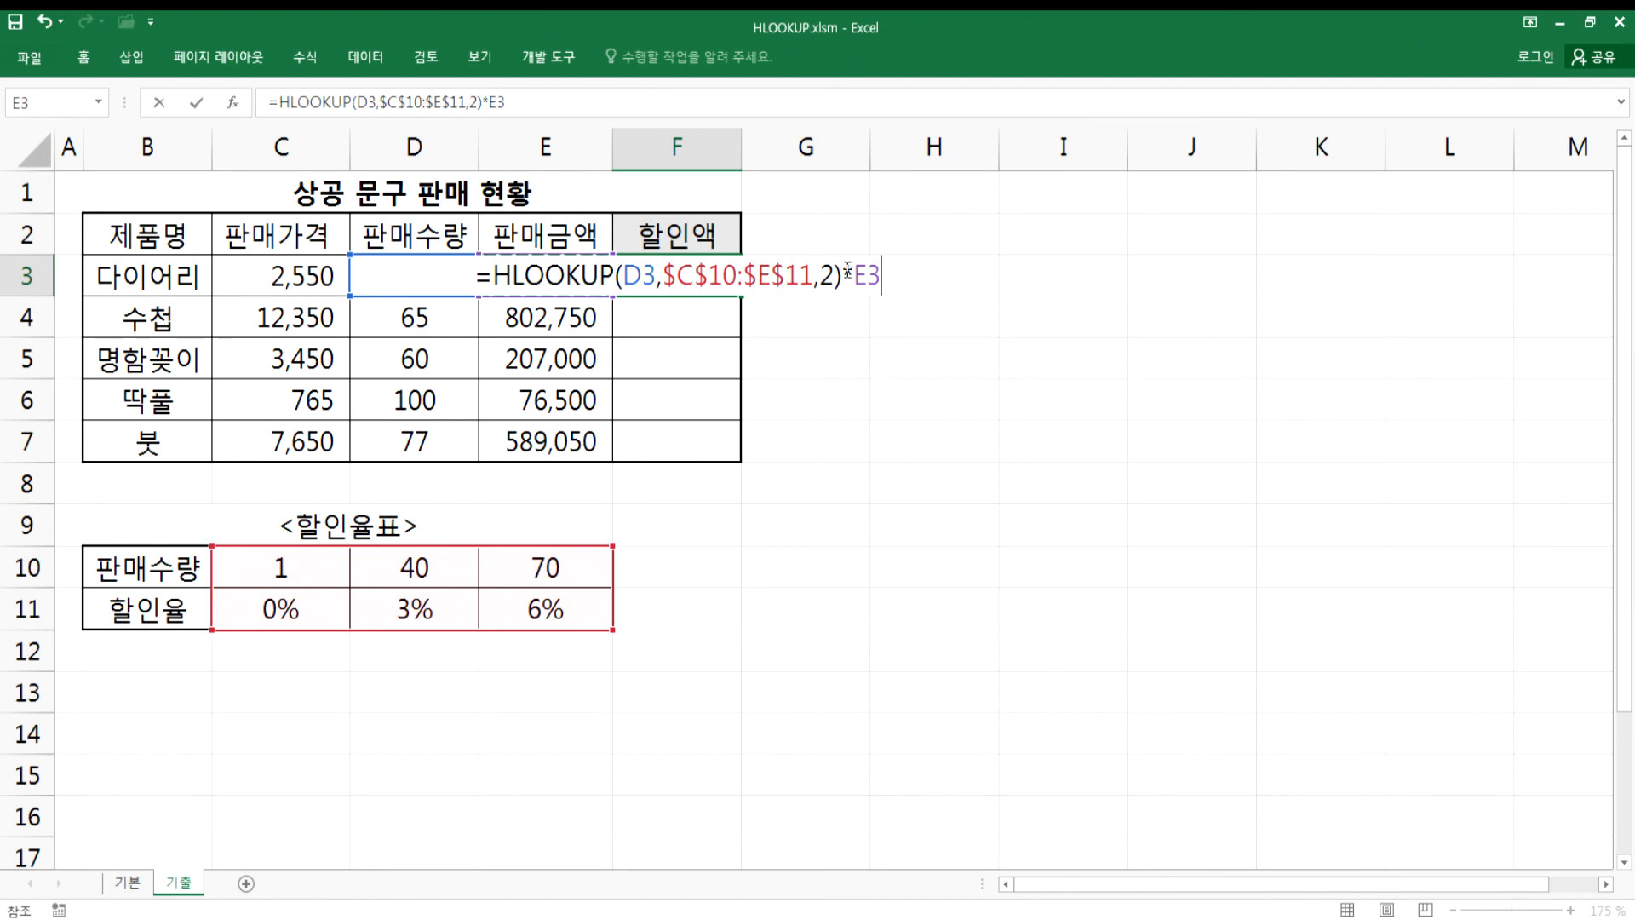
pyautogui.press('Return')
pyautogui.press('Up')
pyautogui.press('F2')
pyautogui.click(845, 270)
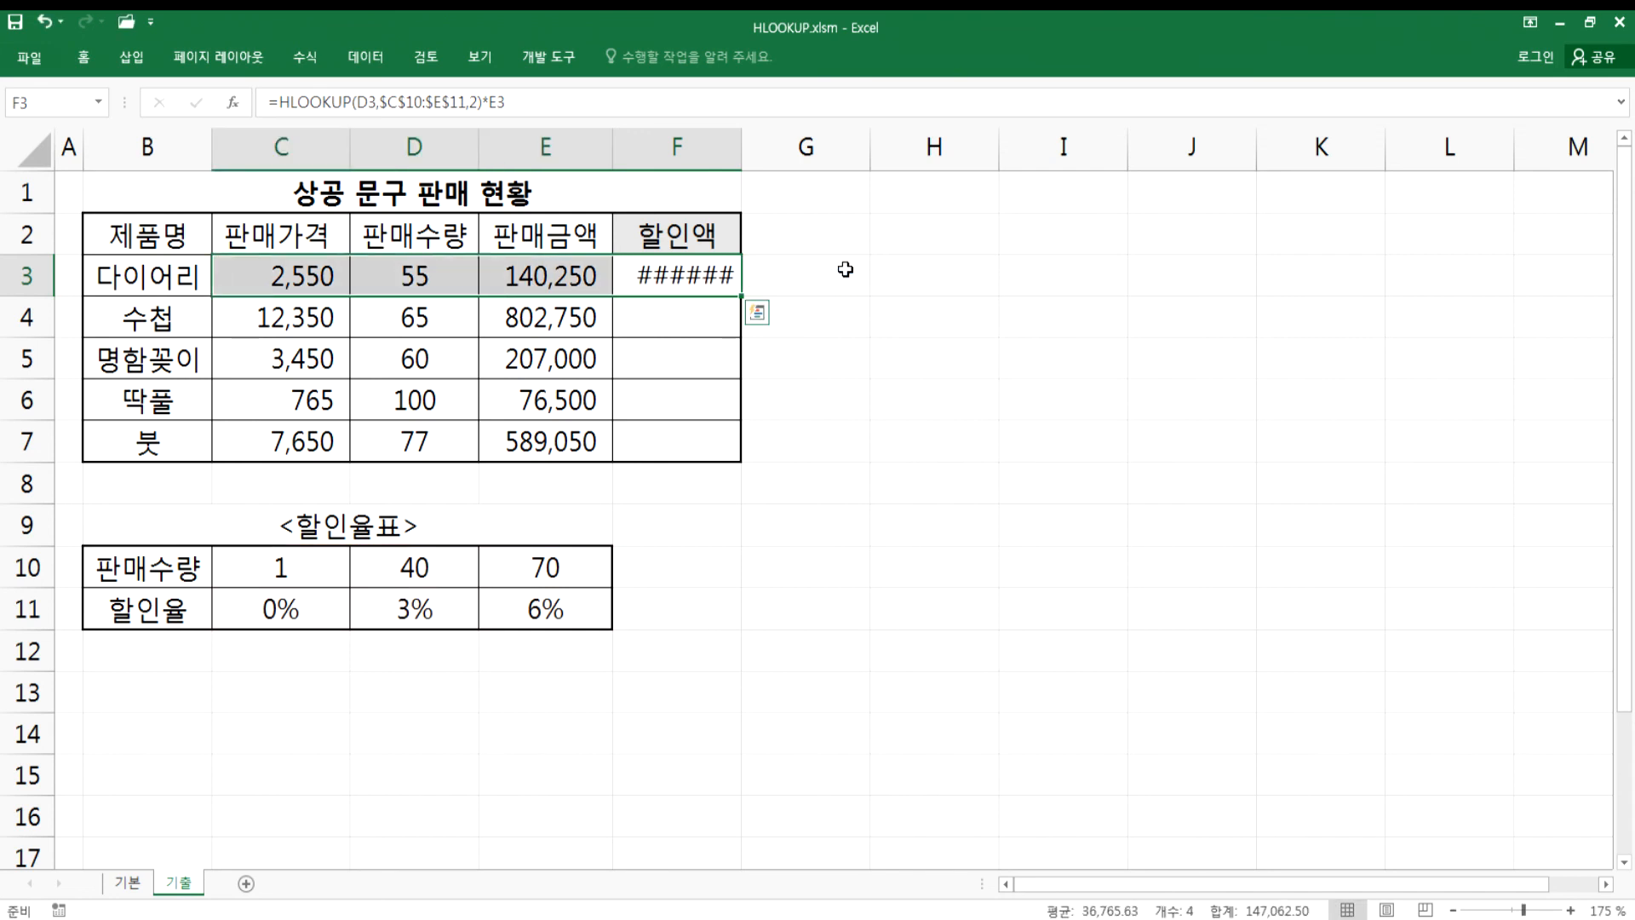
# - Reorder F3's formula so E3 comes first, as E3*HLOOKUP(D3,$C$10:$E$11,2)
pyautogui.press('Left')
pyautogui.press('F2')
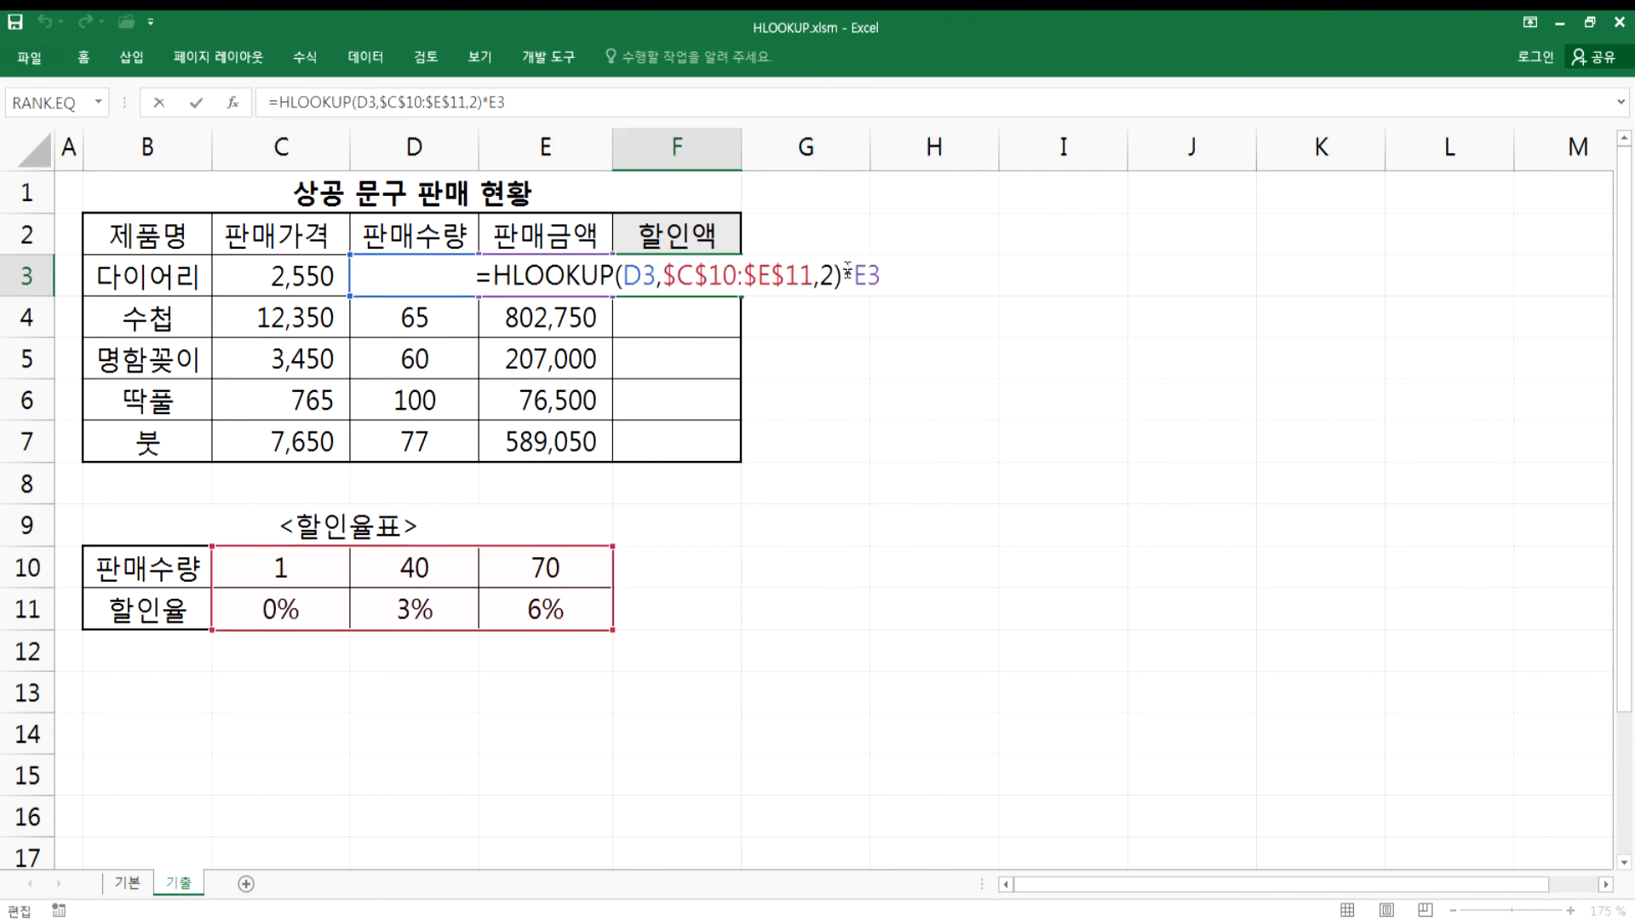
pyautogui.press('Escape')
pyautogui.press('Home')
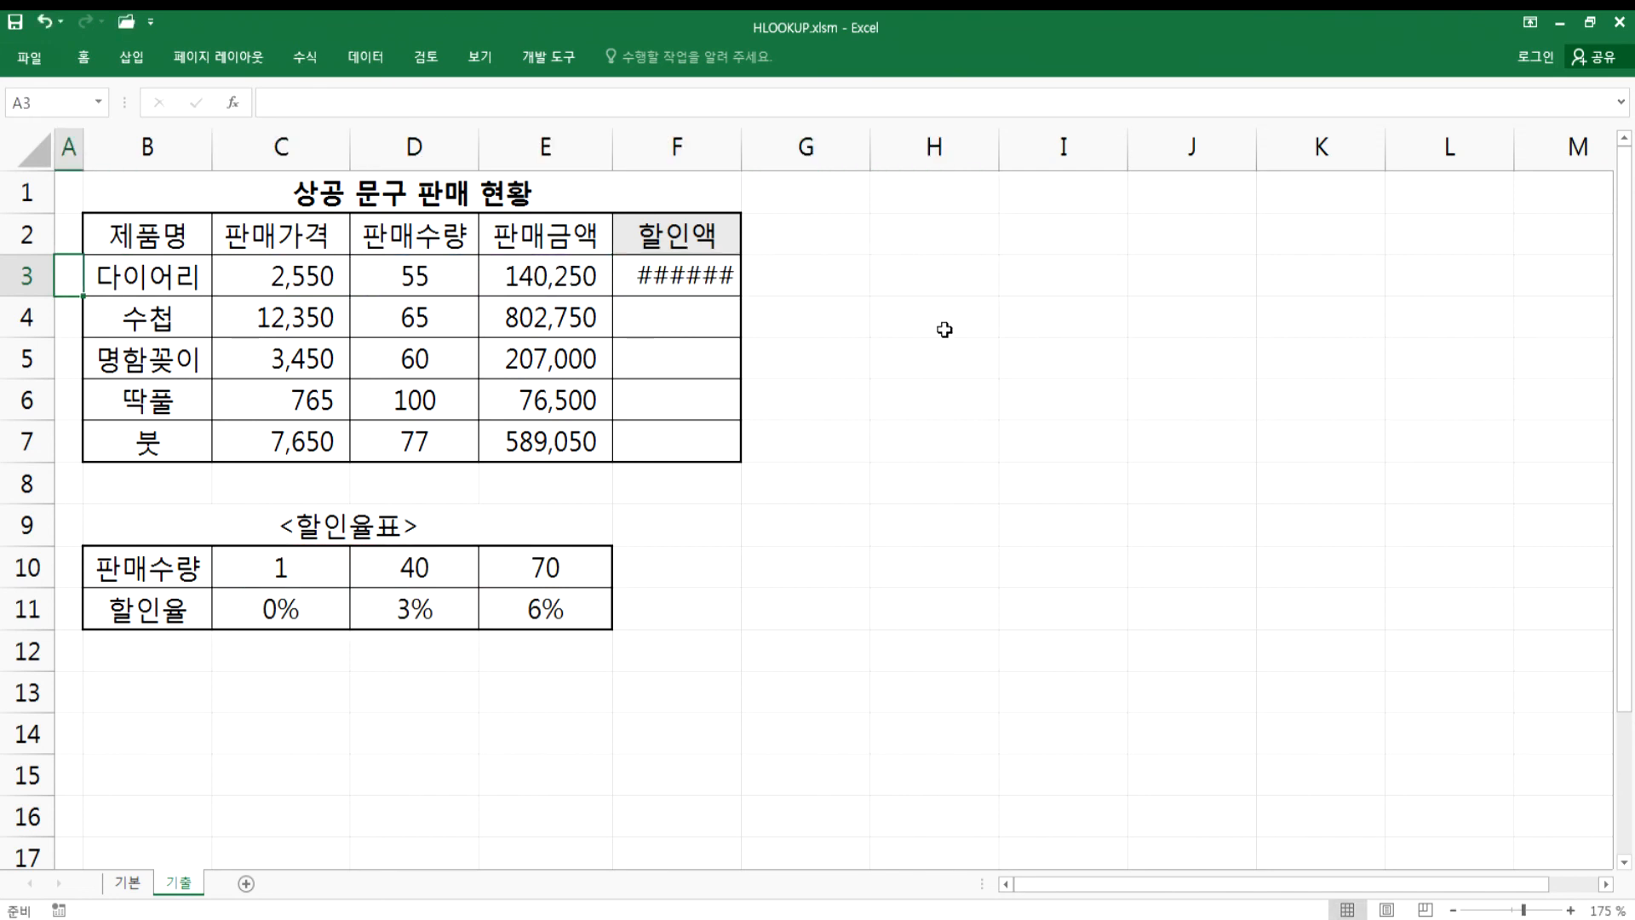
pyautogui.doubleClick(673, 278)
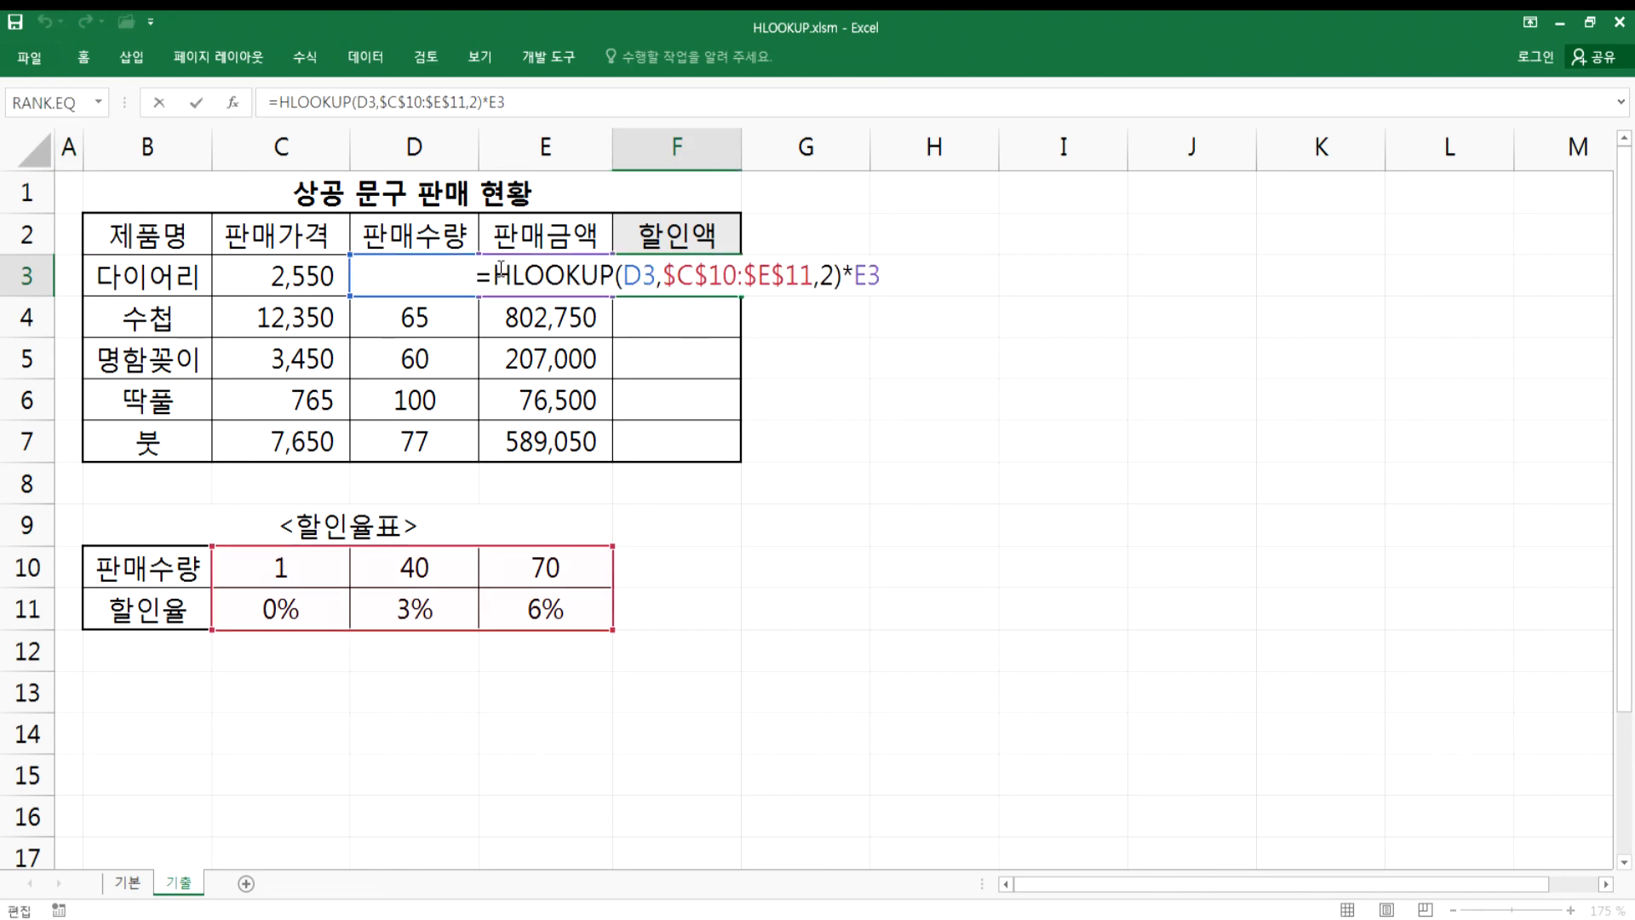
pyautogui.write('E3')
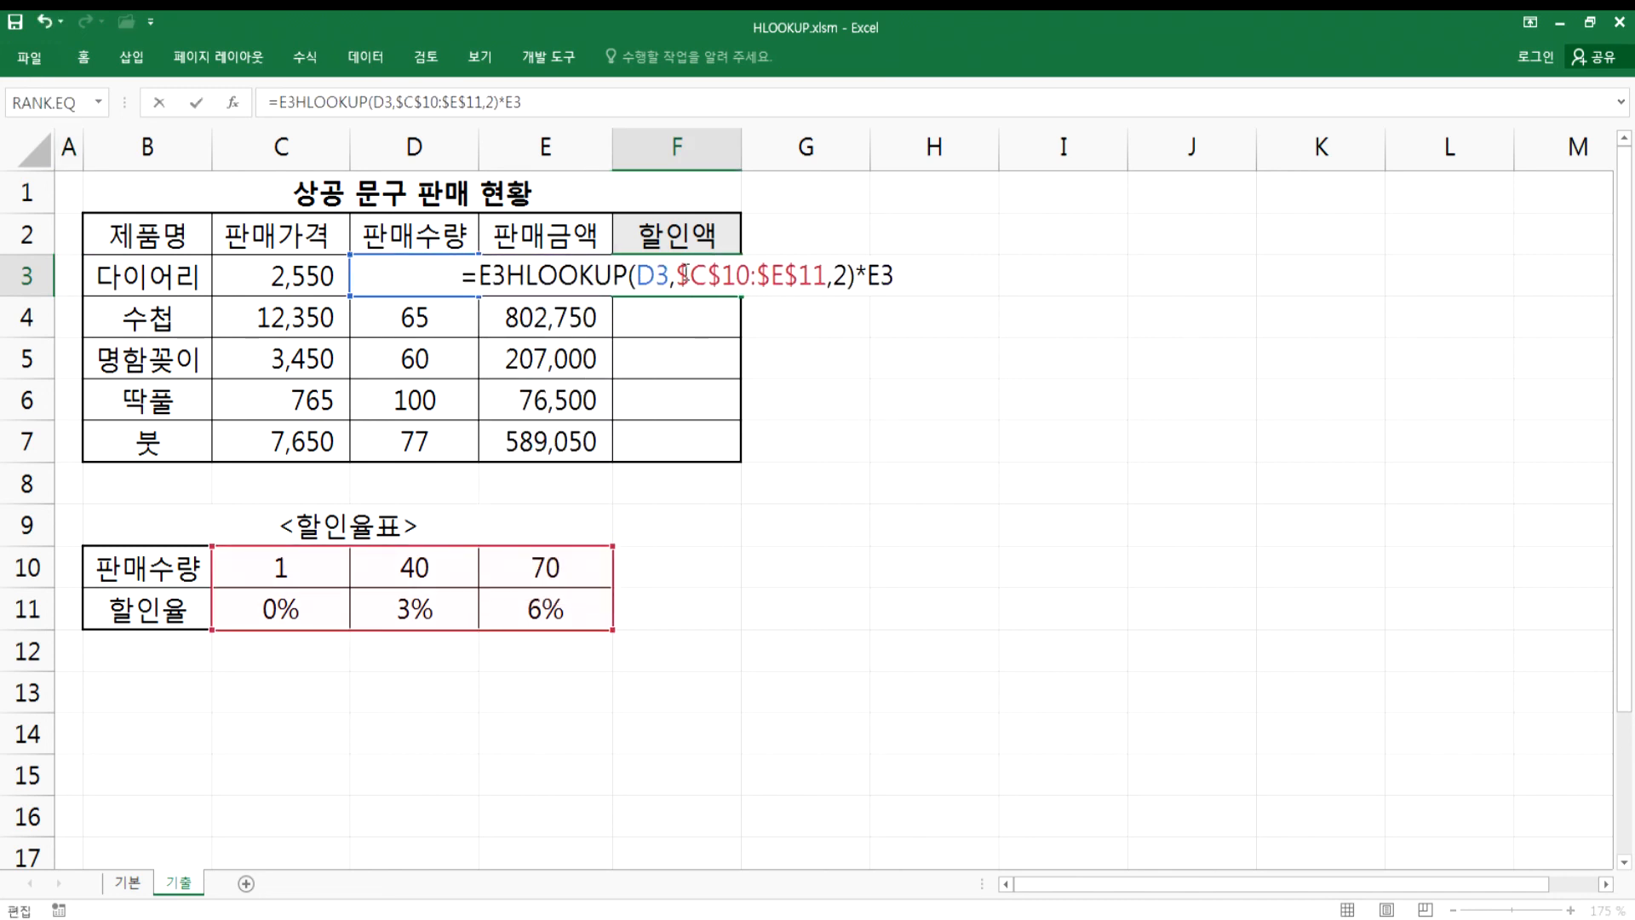
pyautogui.write('*')
pyautogui.moveTo(868, 268); pyautogui.dragTo(942, 264)
pyautogui.press('BackSpace')
pyautogui.press('BackSpace')
pyautogui.press('Return')
pyautogui.click(647, 272)
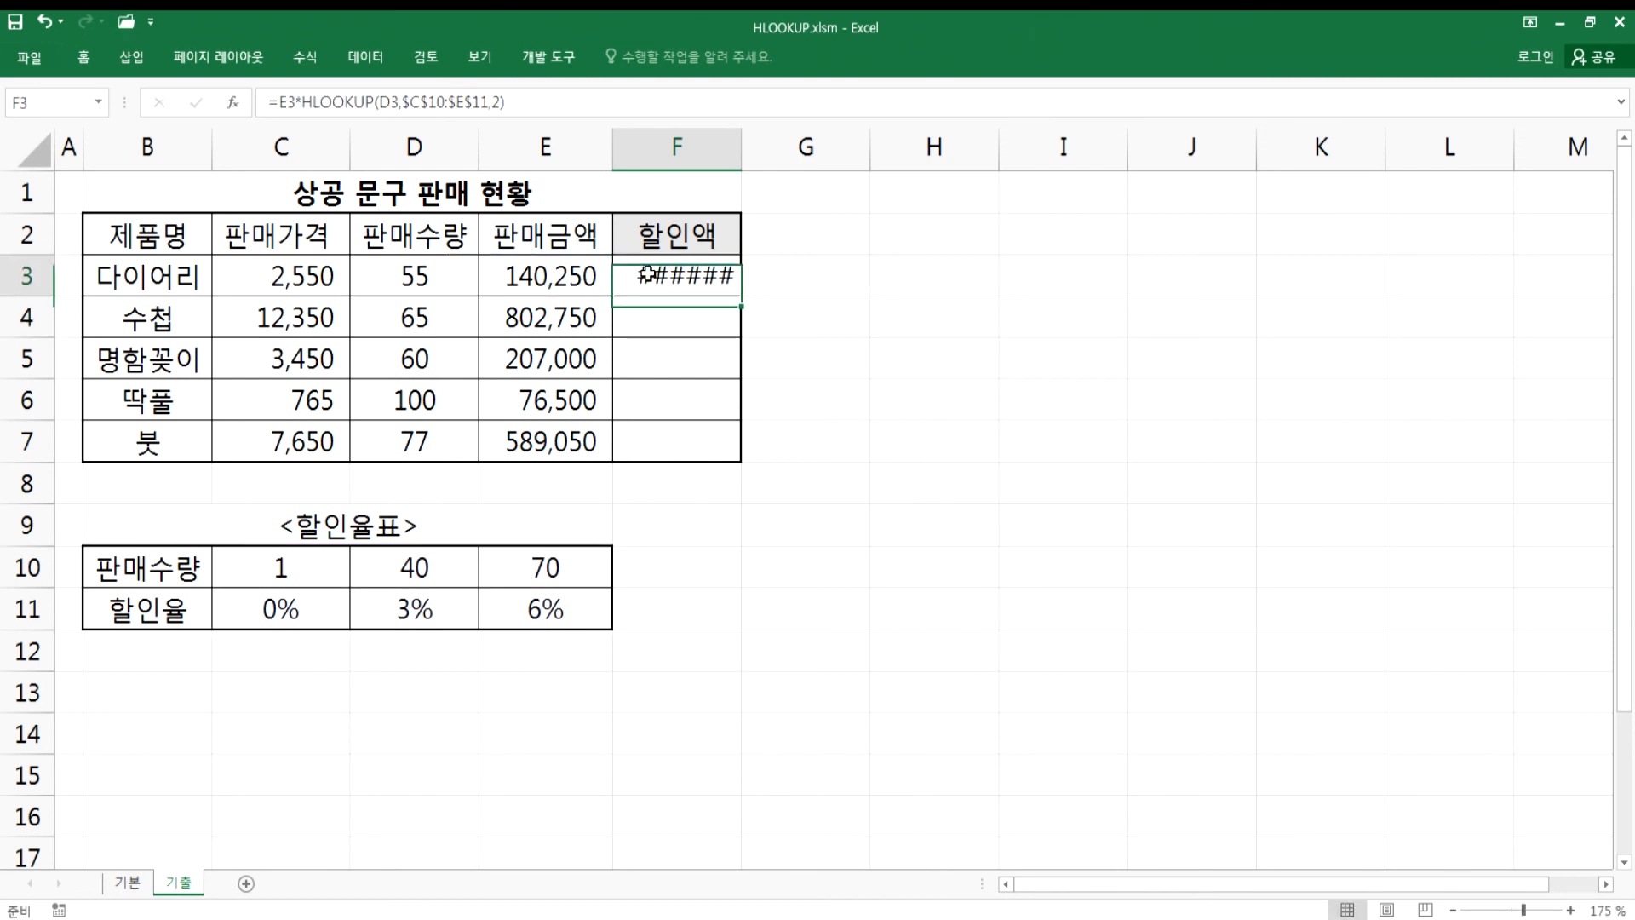
# - Undo the reordering and widen column F so F3 shows 4,207.50
pyautogui.moveTo(741, 145); pyautogui.dragTo(781, 145)
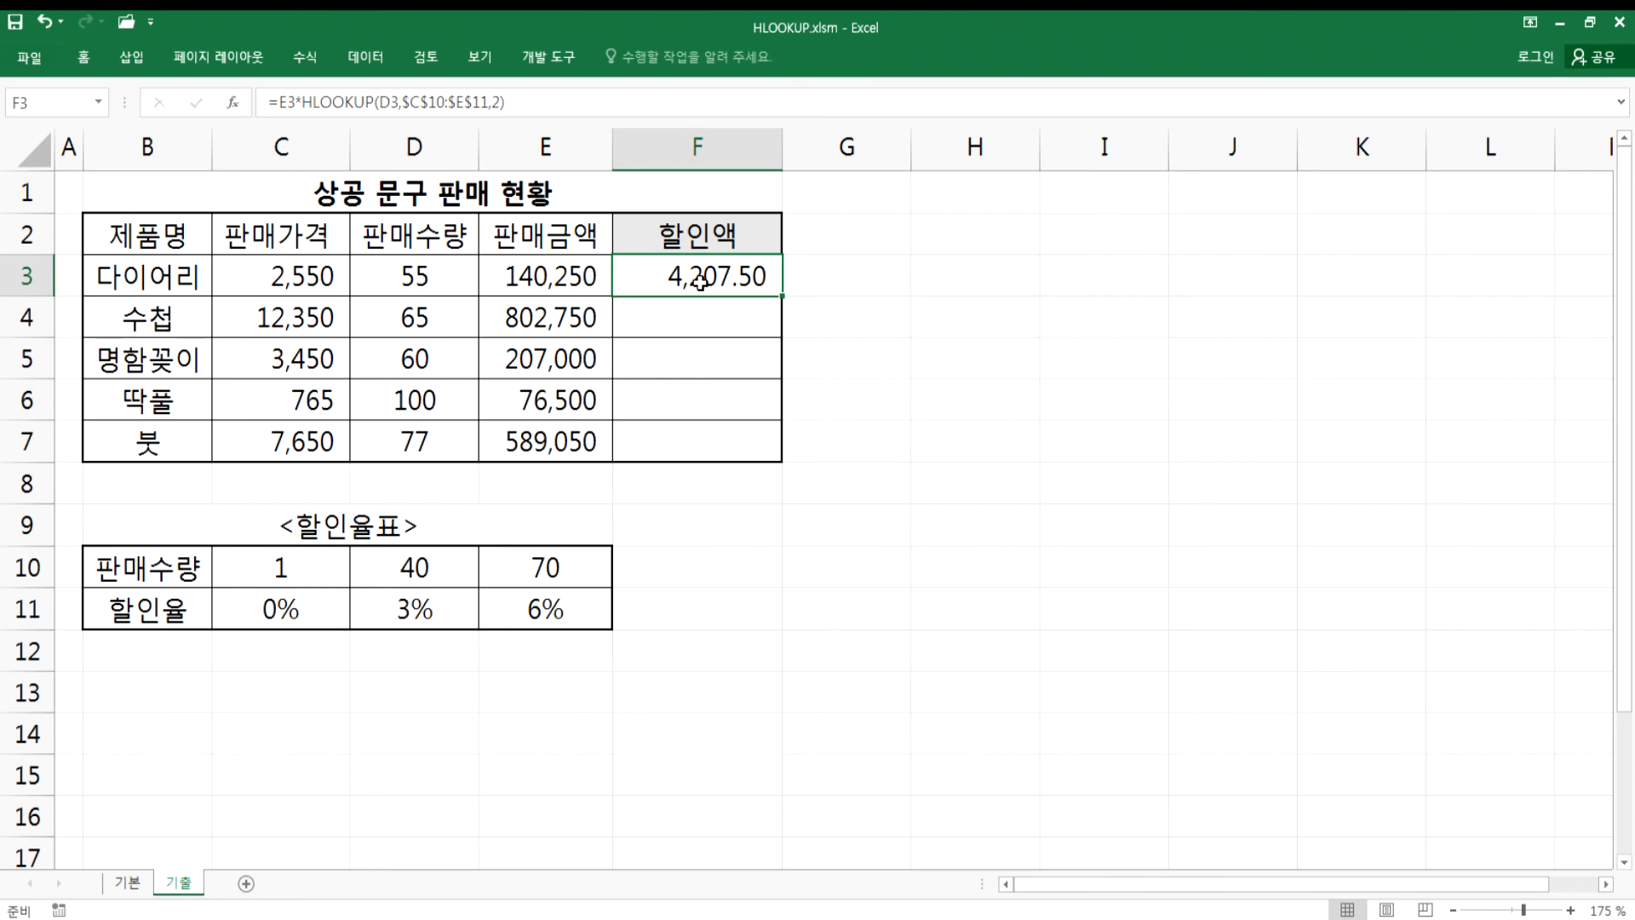
pyautogui.hotkey('ctrl', 'z')
pyautogui.hotkey('ctrl', 'z')
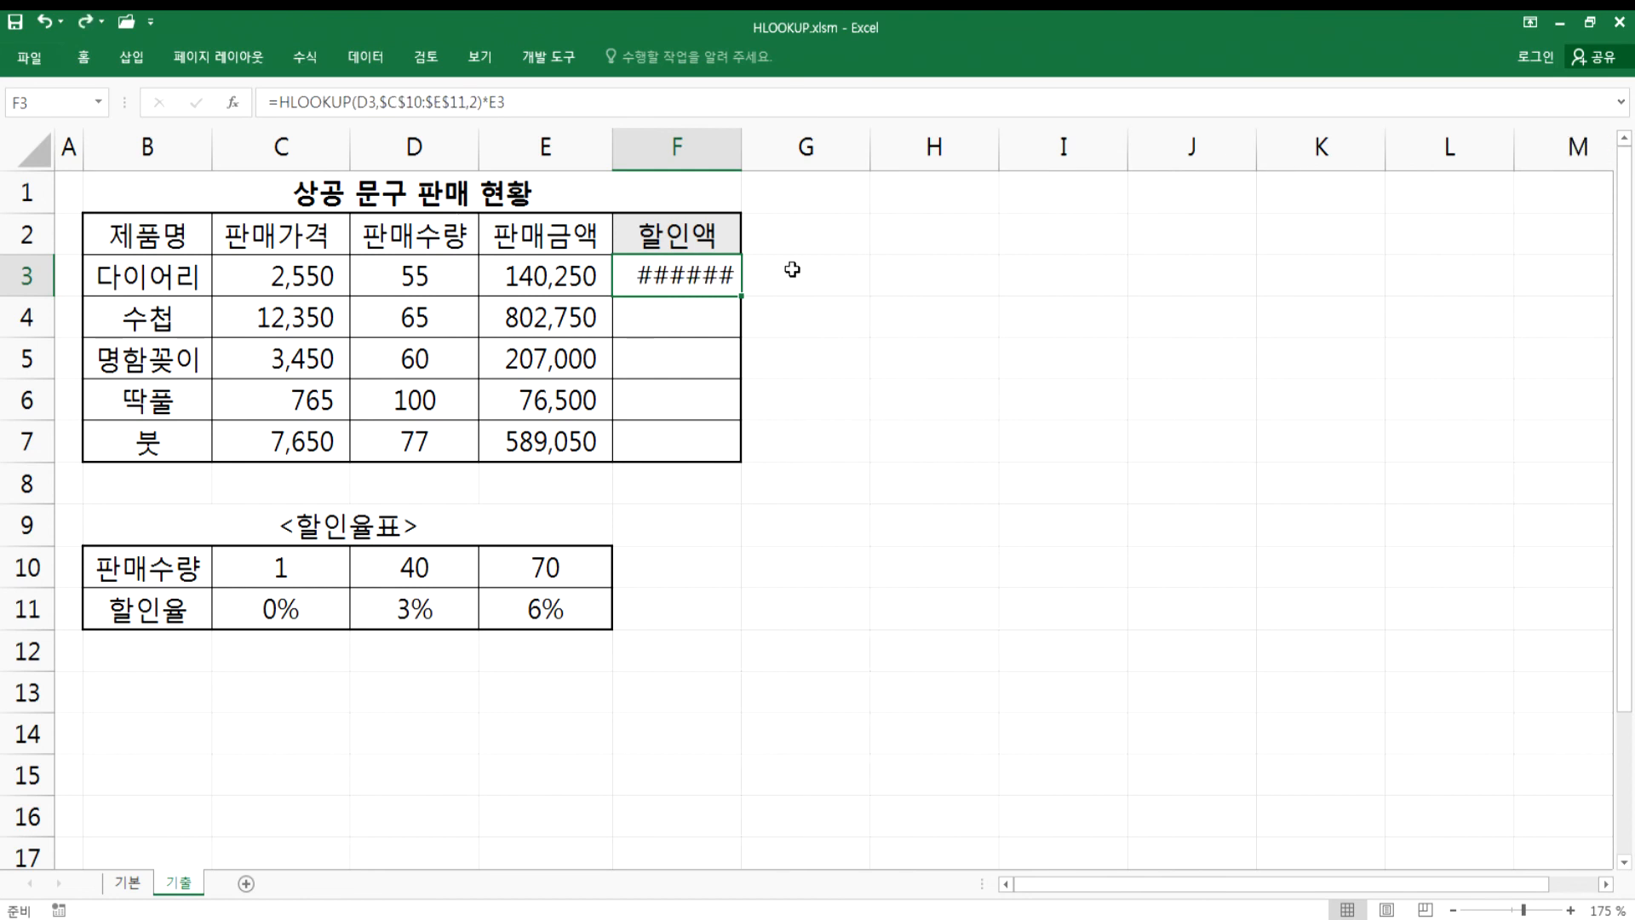
pyautogui.hotkey('ctrl', 'z')
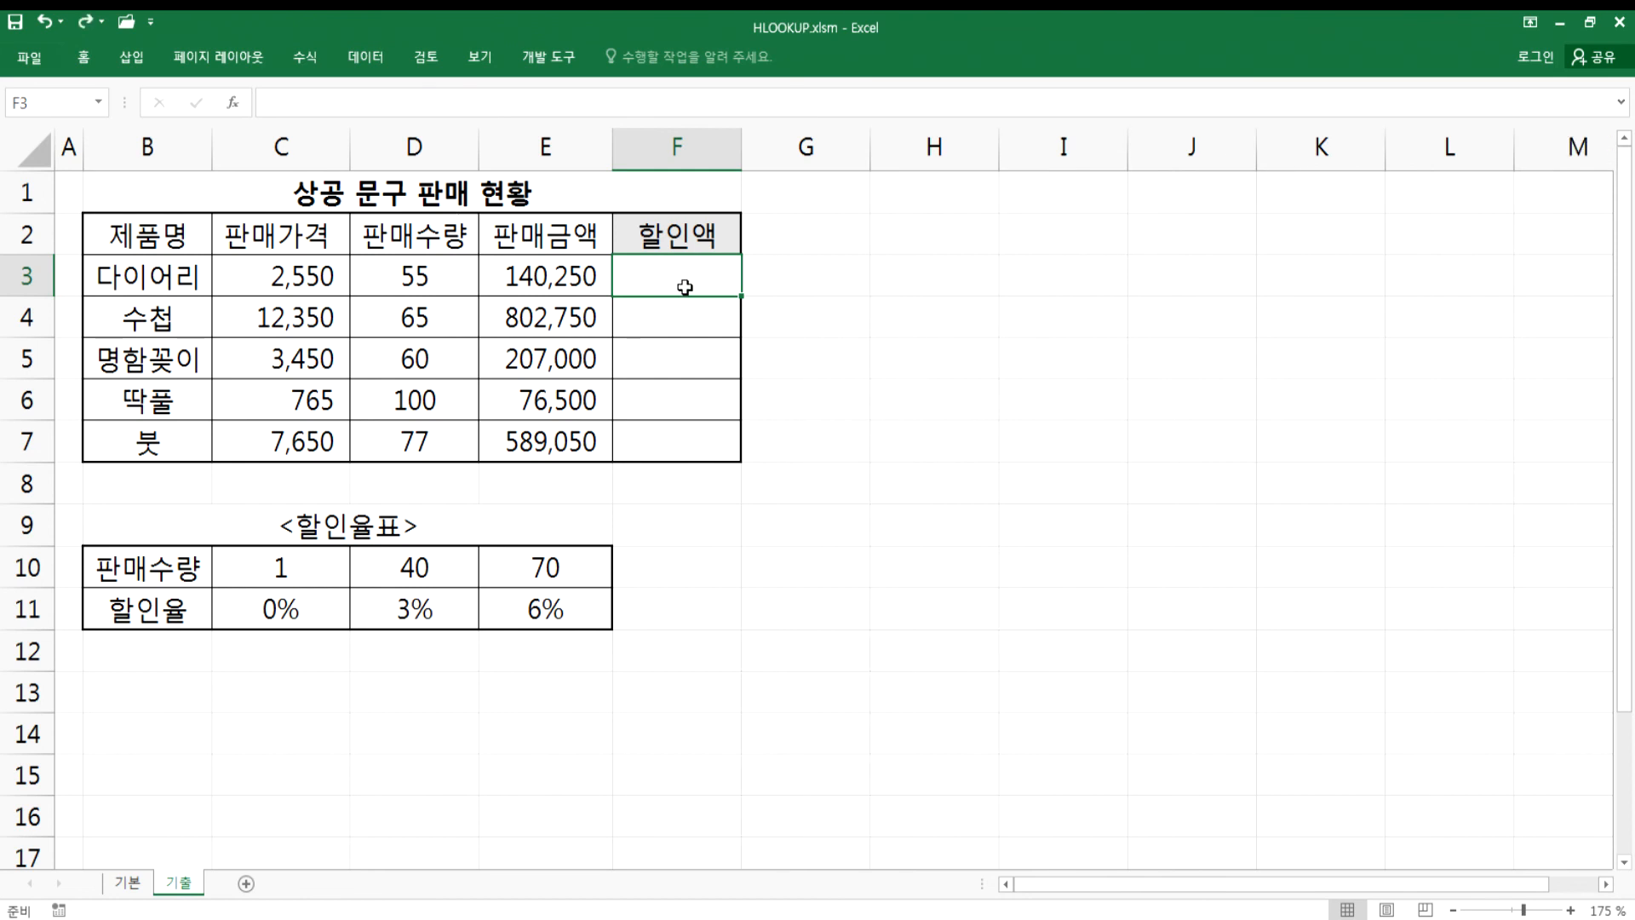
pyautogui.click(85, 23)
pyautogui.doubleClick(687, 274)
pyautogui.hotkey('ctrl', 'Return')
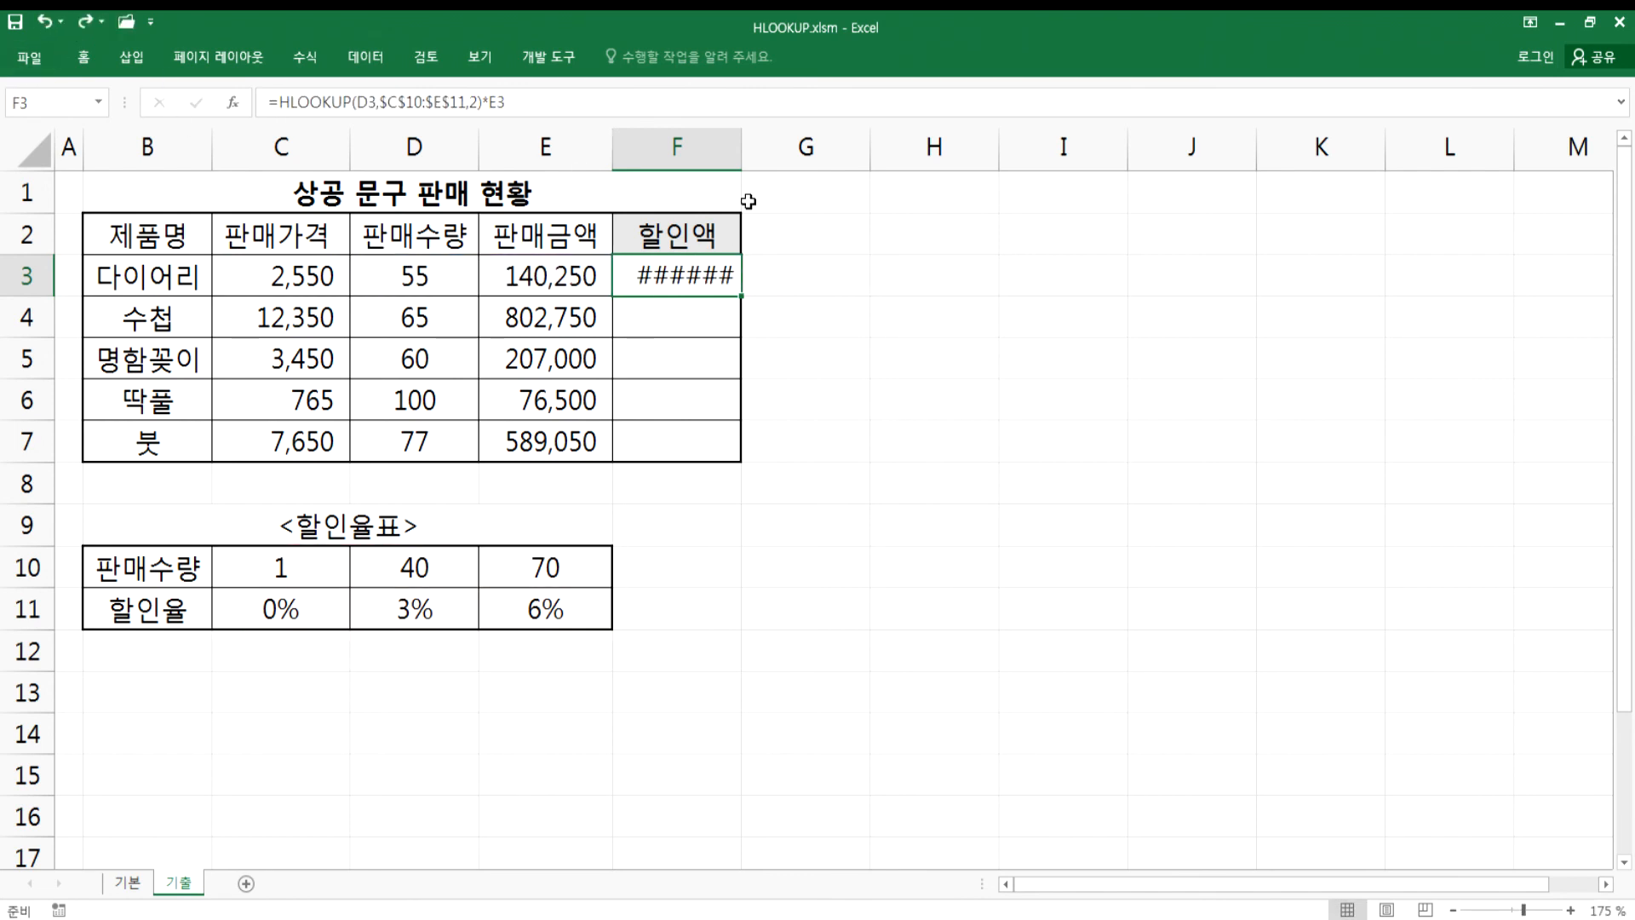
pyautogui.moveTo(741, 146); pyautogui.dragTo(767, 147)
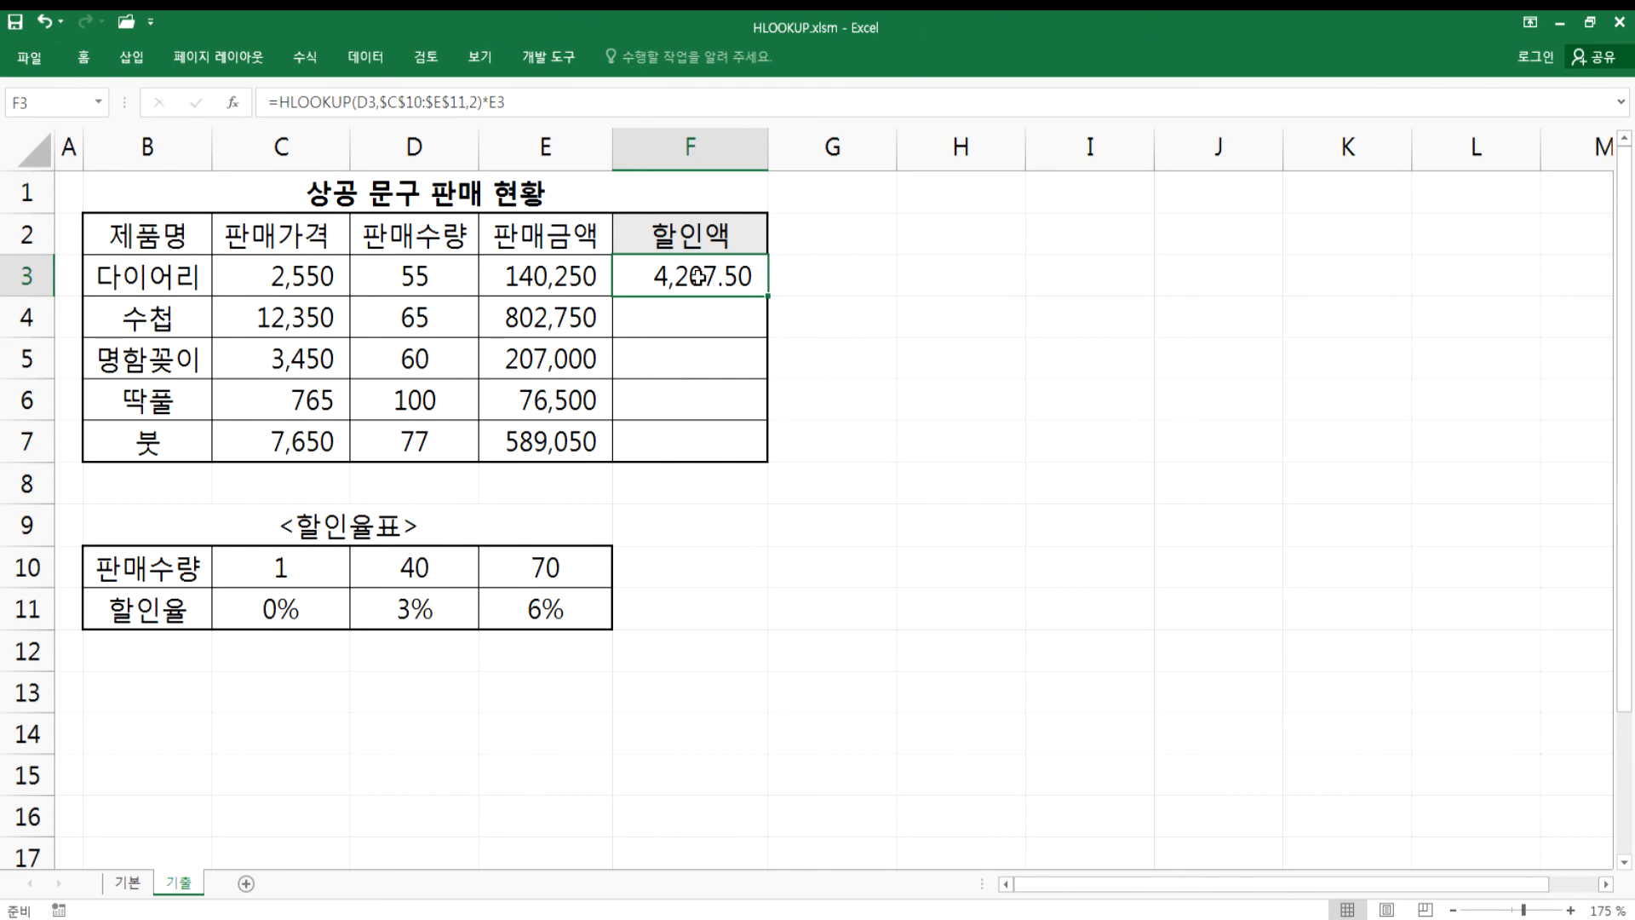
pyautogui.doubleClick(652, 278)
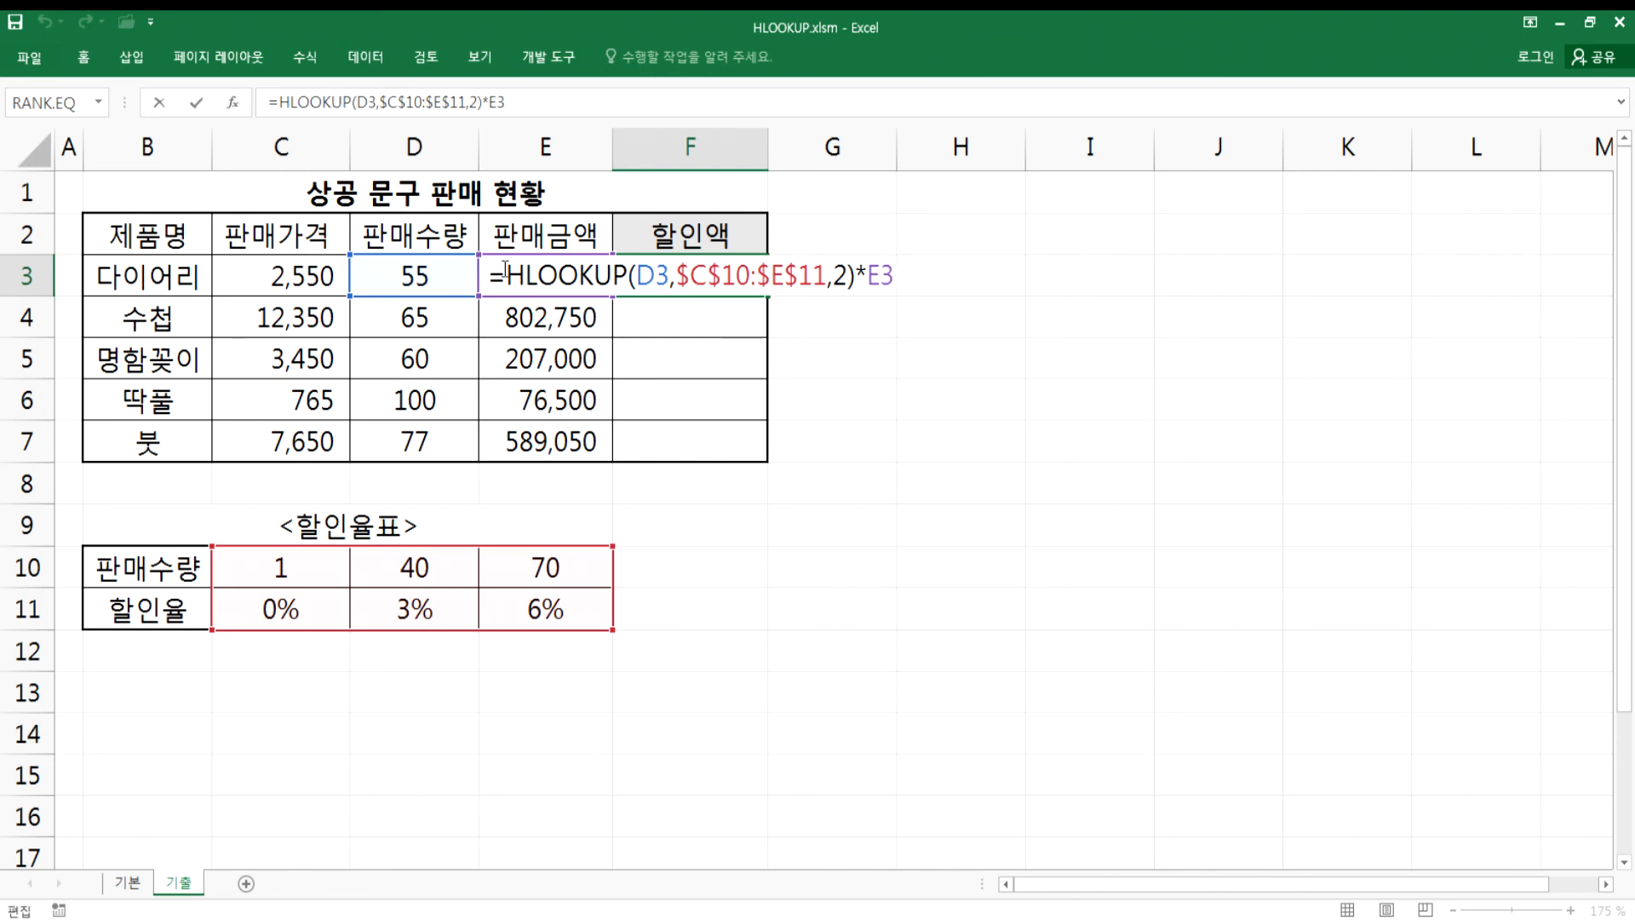
# - Change F3 to =ROUNDUP(HLOOKUP(D3,$C$10:$E$11,2)*E3,-2), fixing the parenthesis, so it shows 4,300.00
pyautogui.write('ROUND')
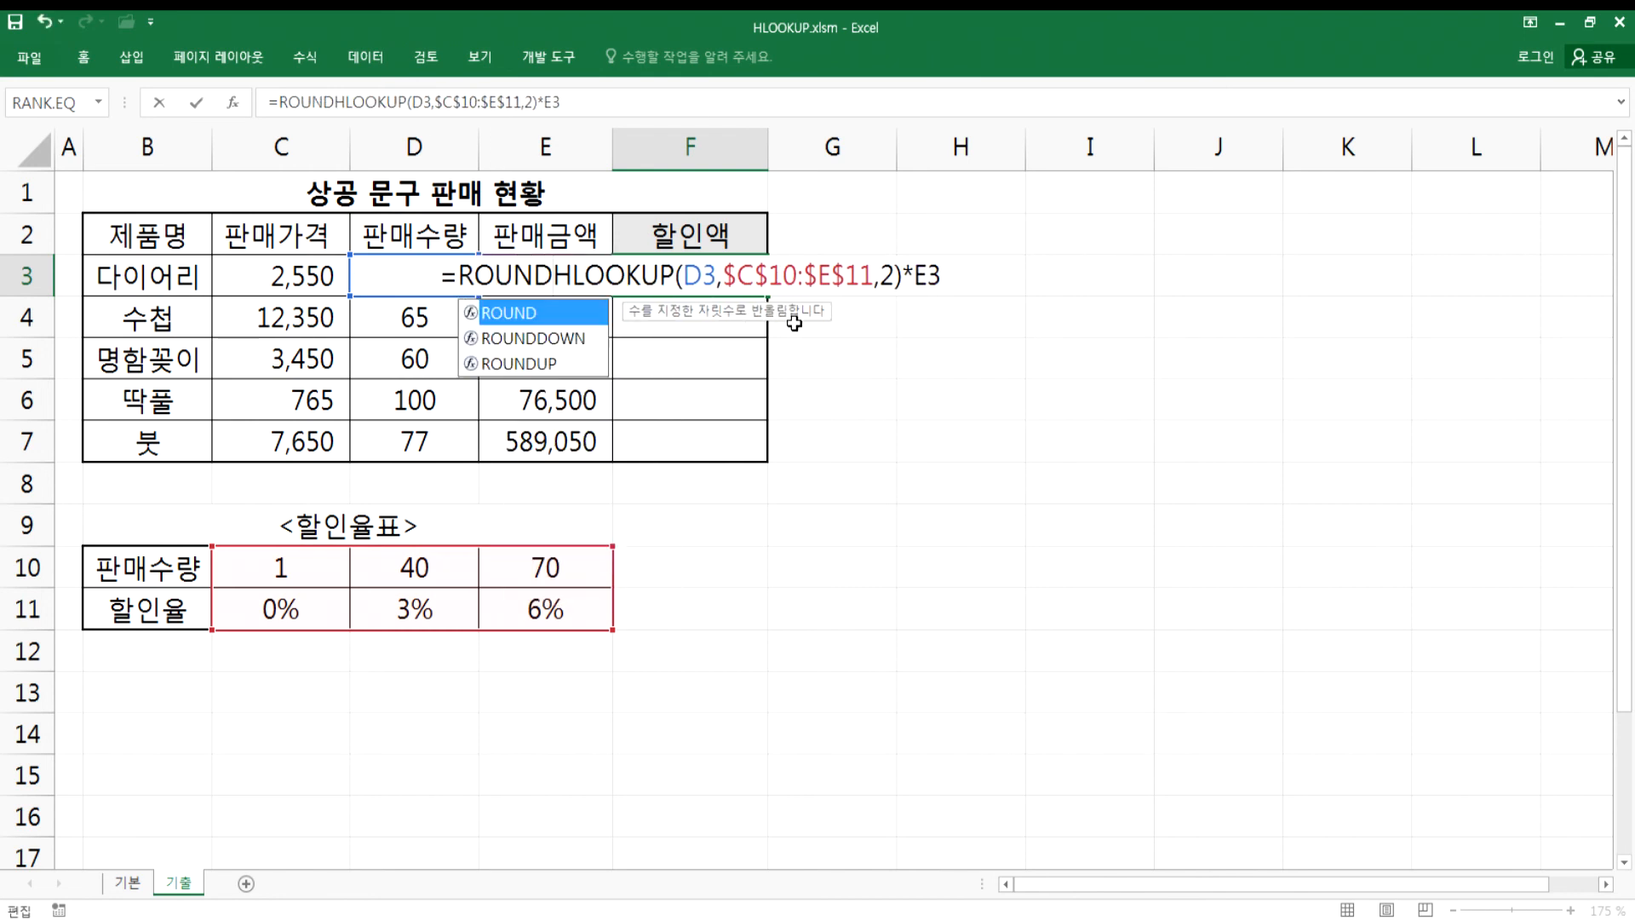
pyautogui.press('Down')
pyautogui.press('Down')
pyautogui.press('Tab')
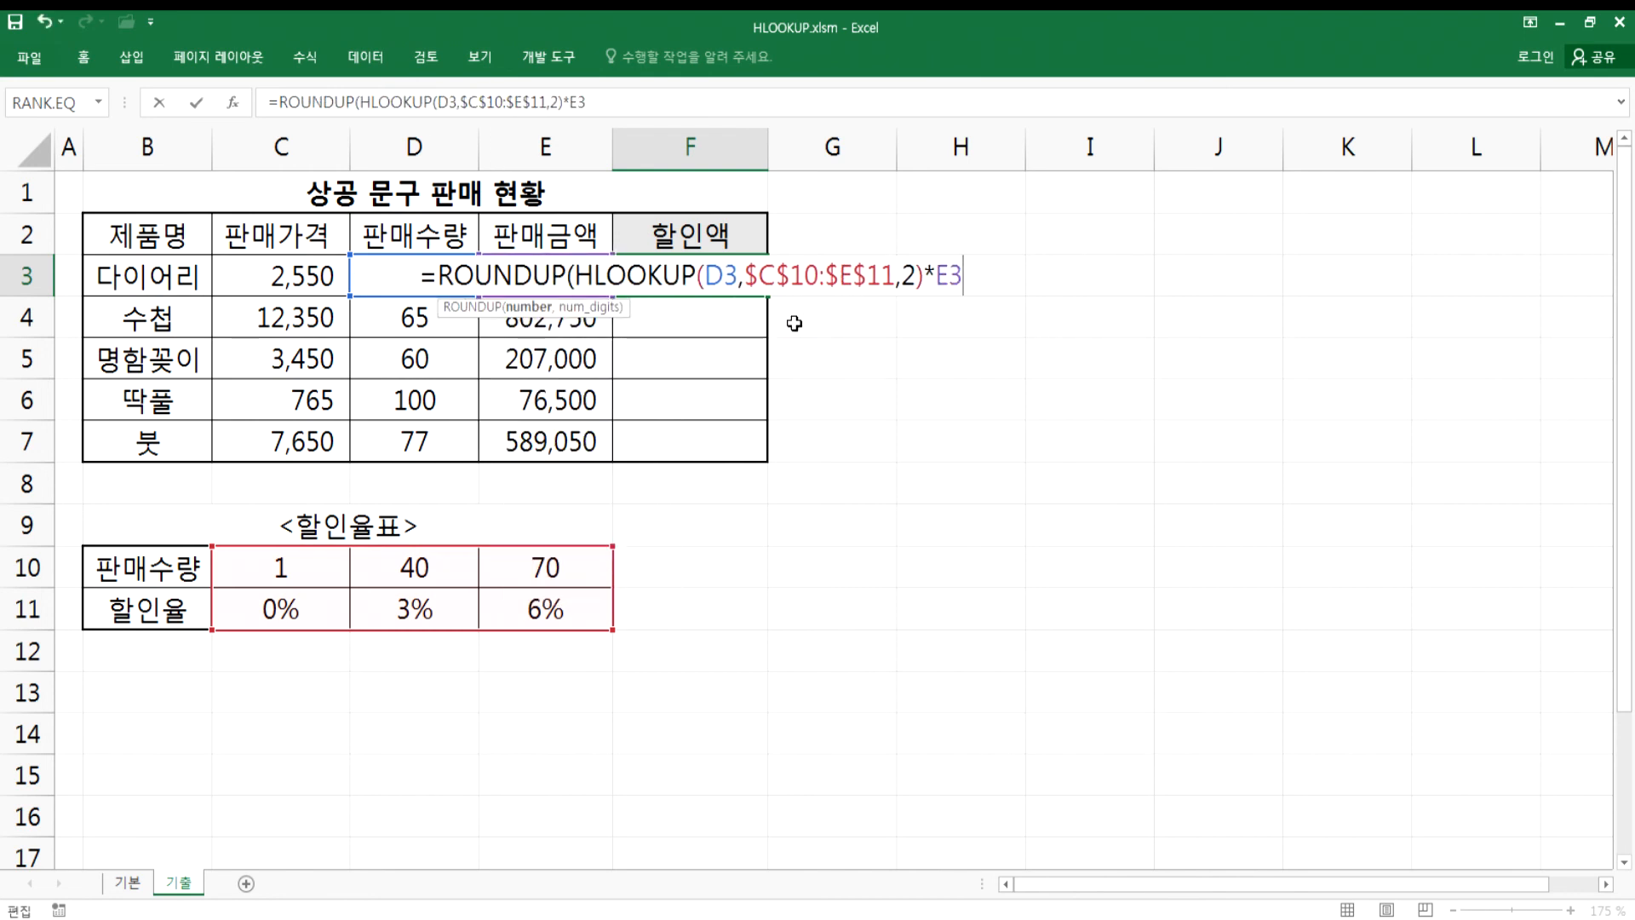
pyautogui.write('),')
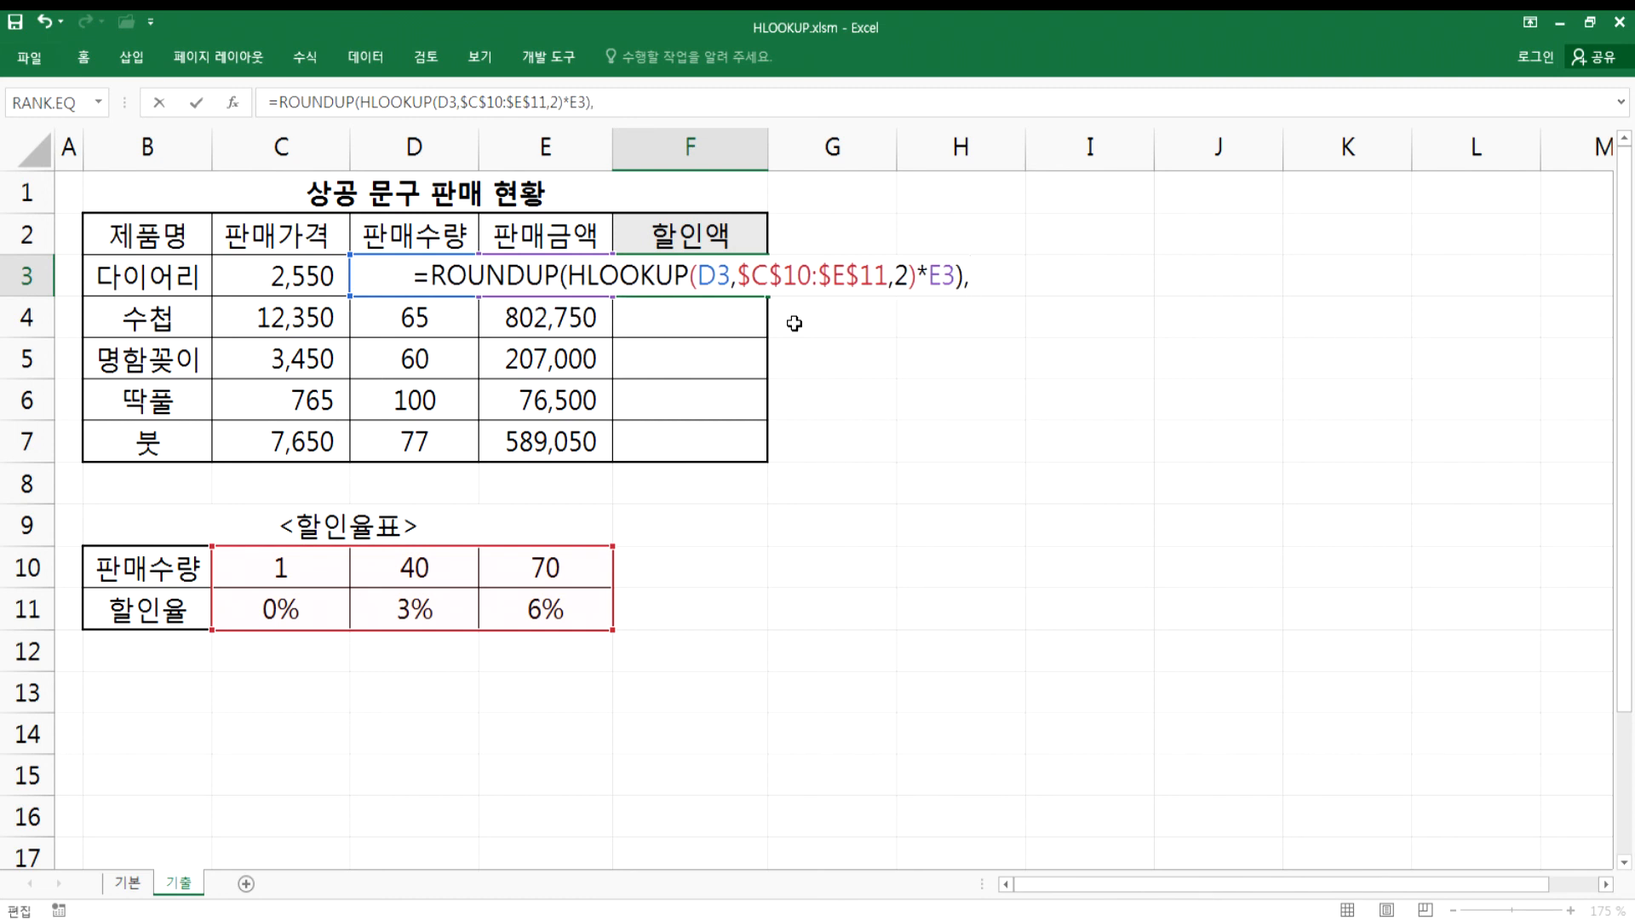
pyautogui.write('-2')
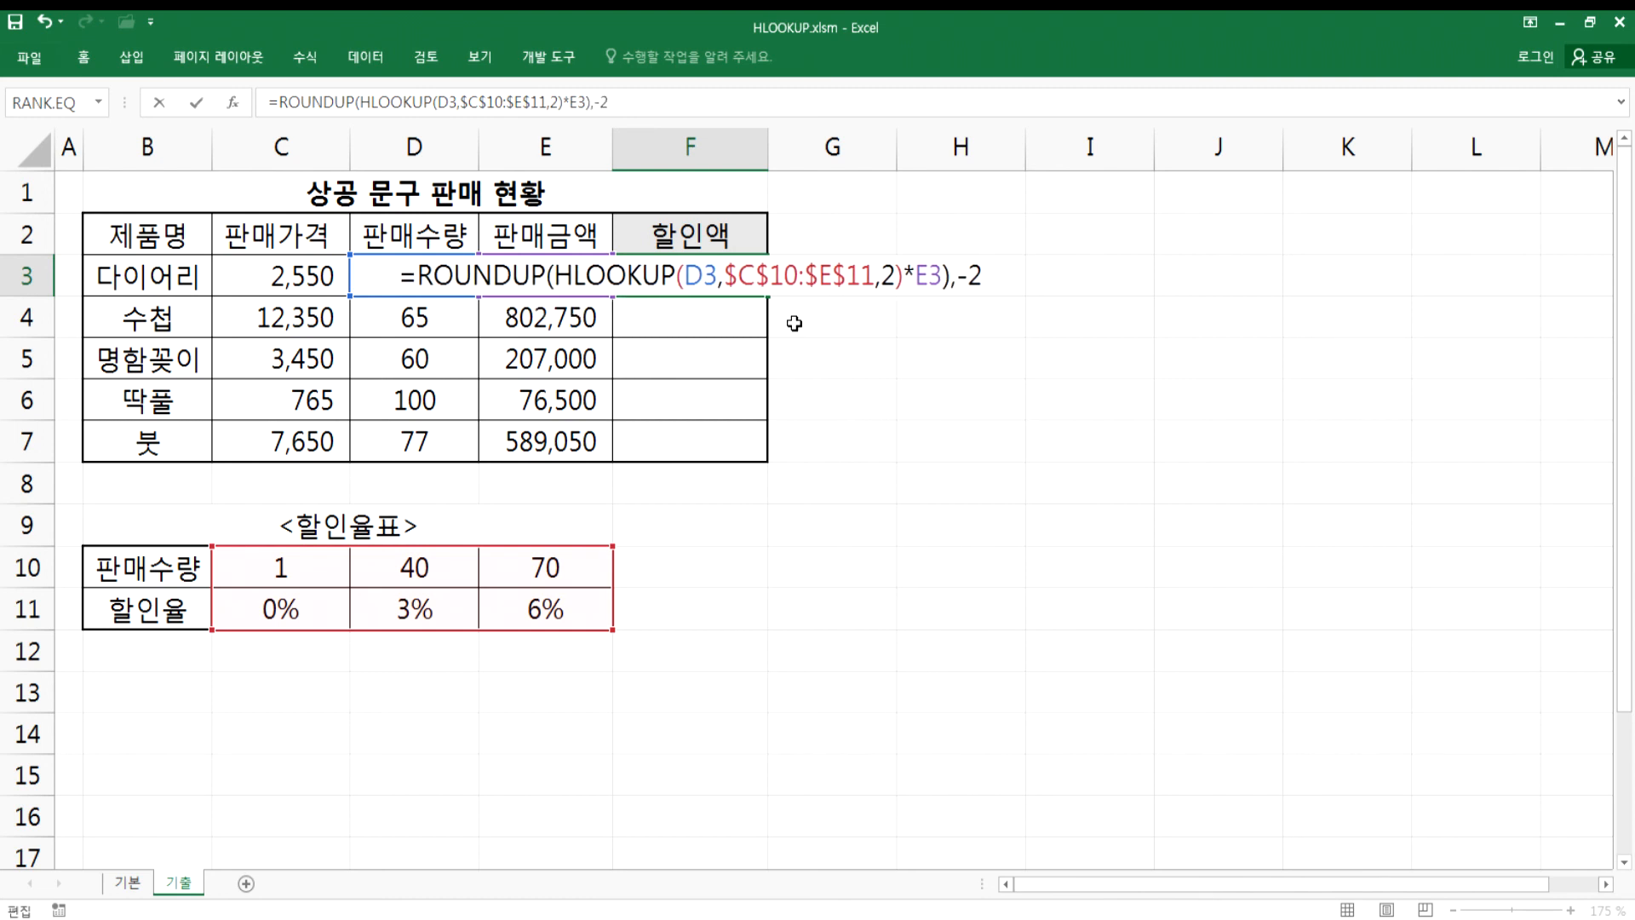
pyautogui.press('Return')
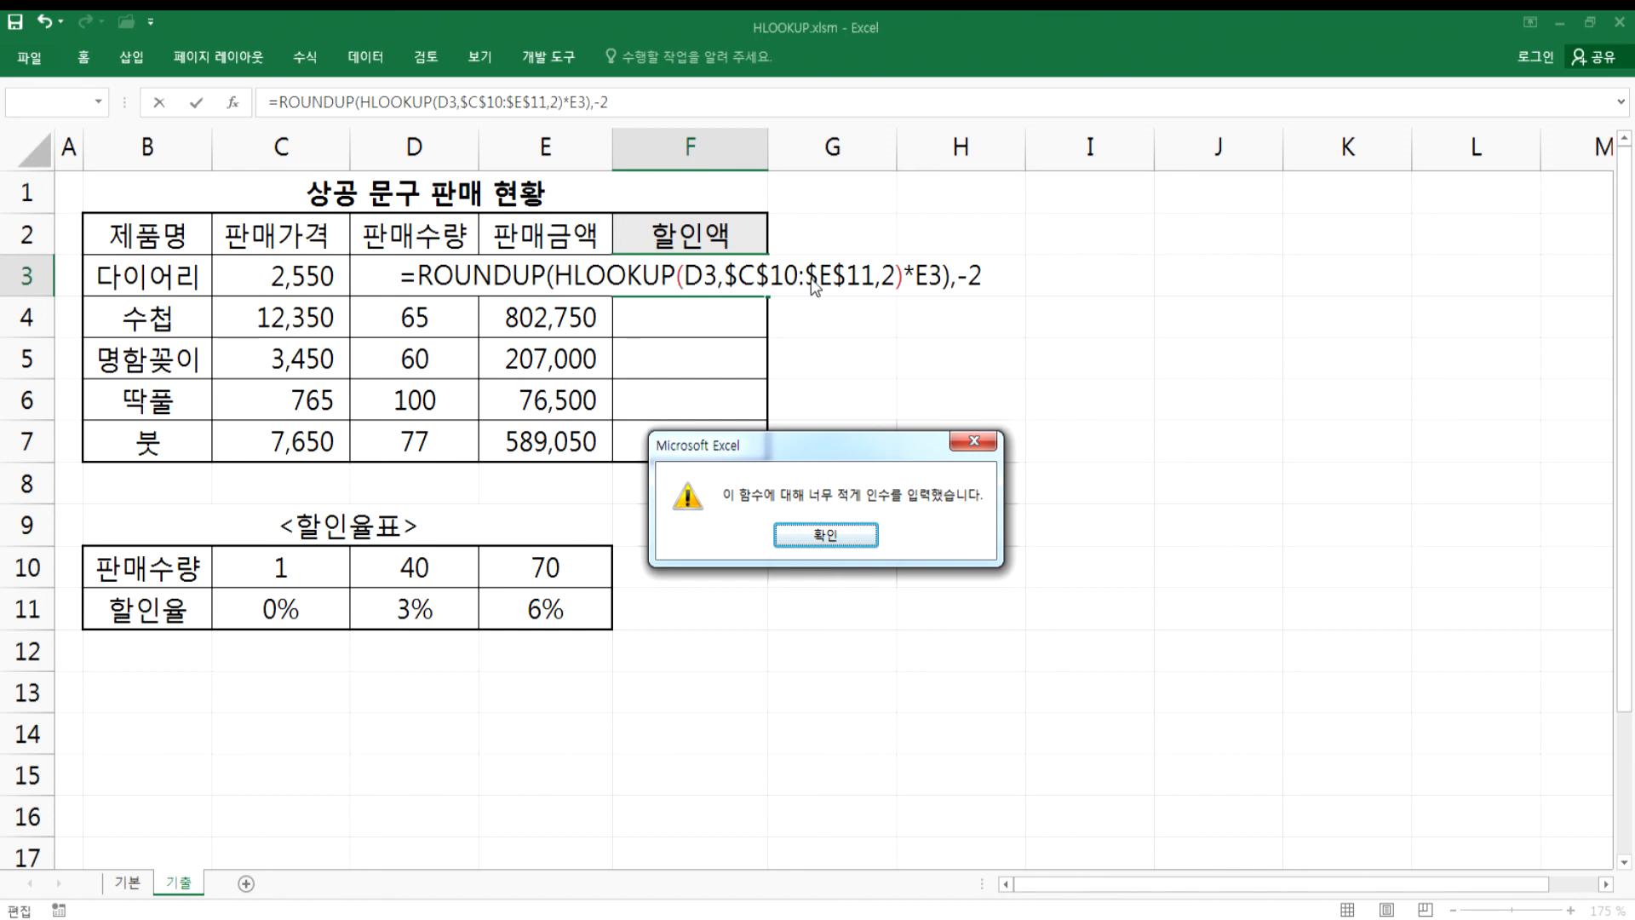
pyautogui.click(852, 534)
pyautogui.click(941, 278)
pyautogui.press('Delete')
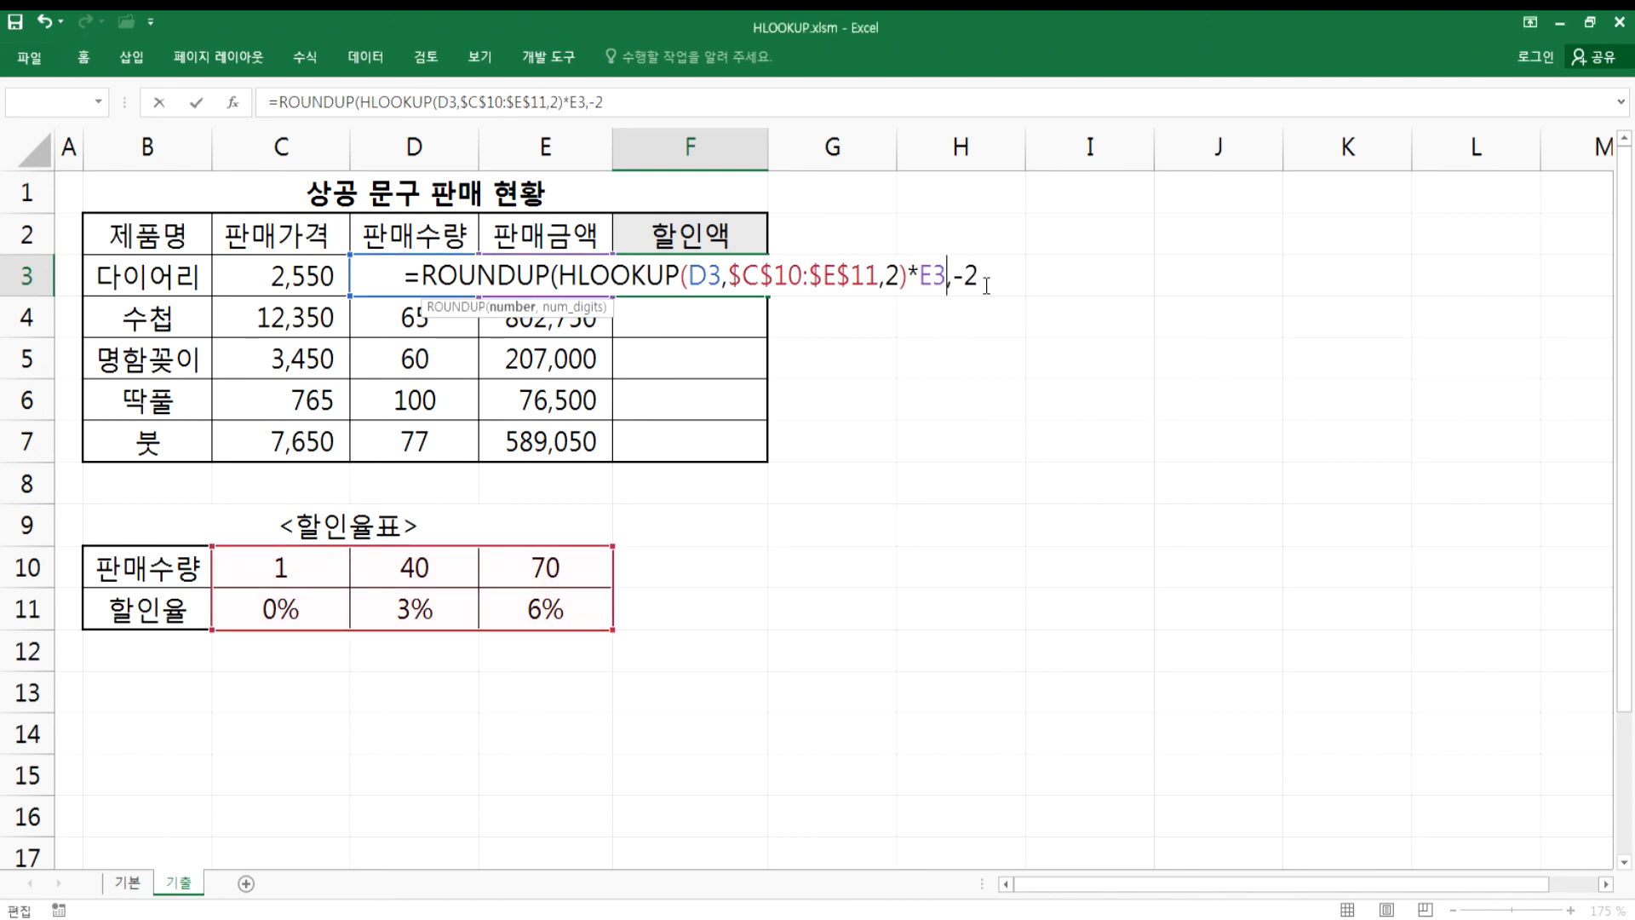
pyautogui.press('Return')
pyautogui.press('Return')
pyautogui.click(758, 281)
pyautogui.press('F2')
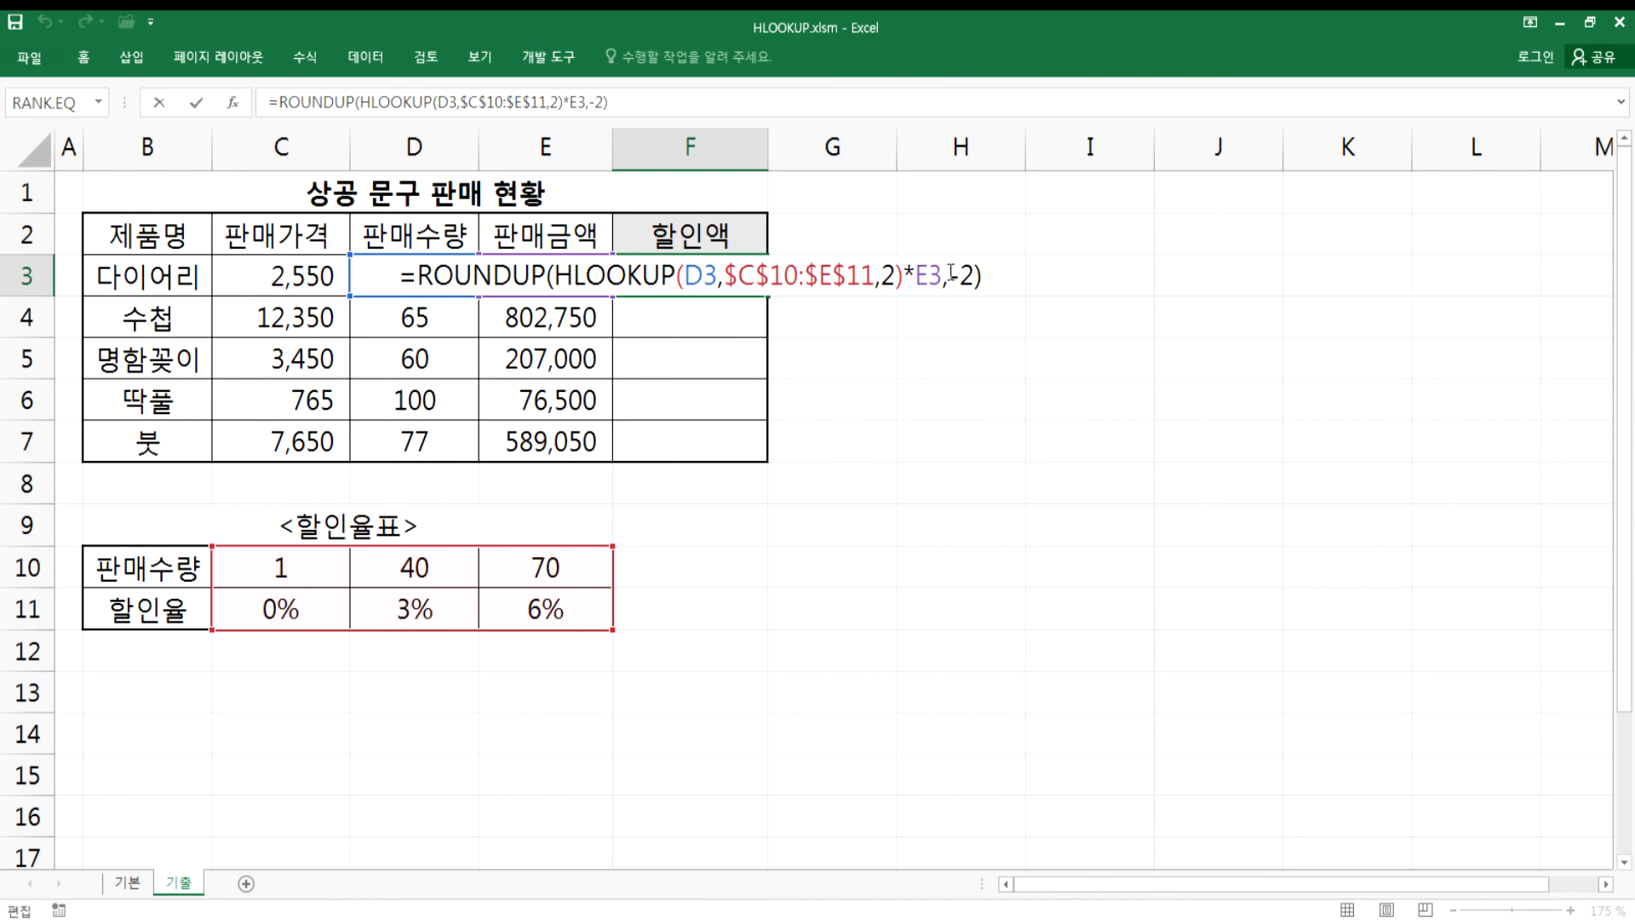
pyautogui.press('Escape')
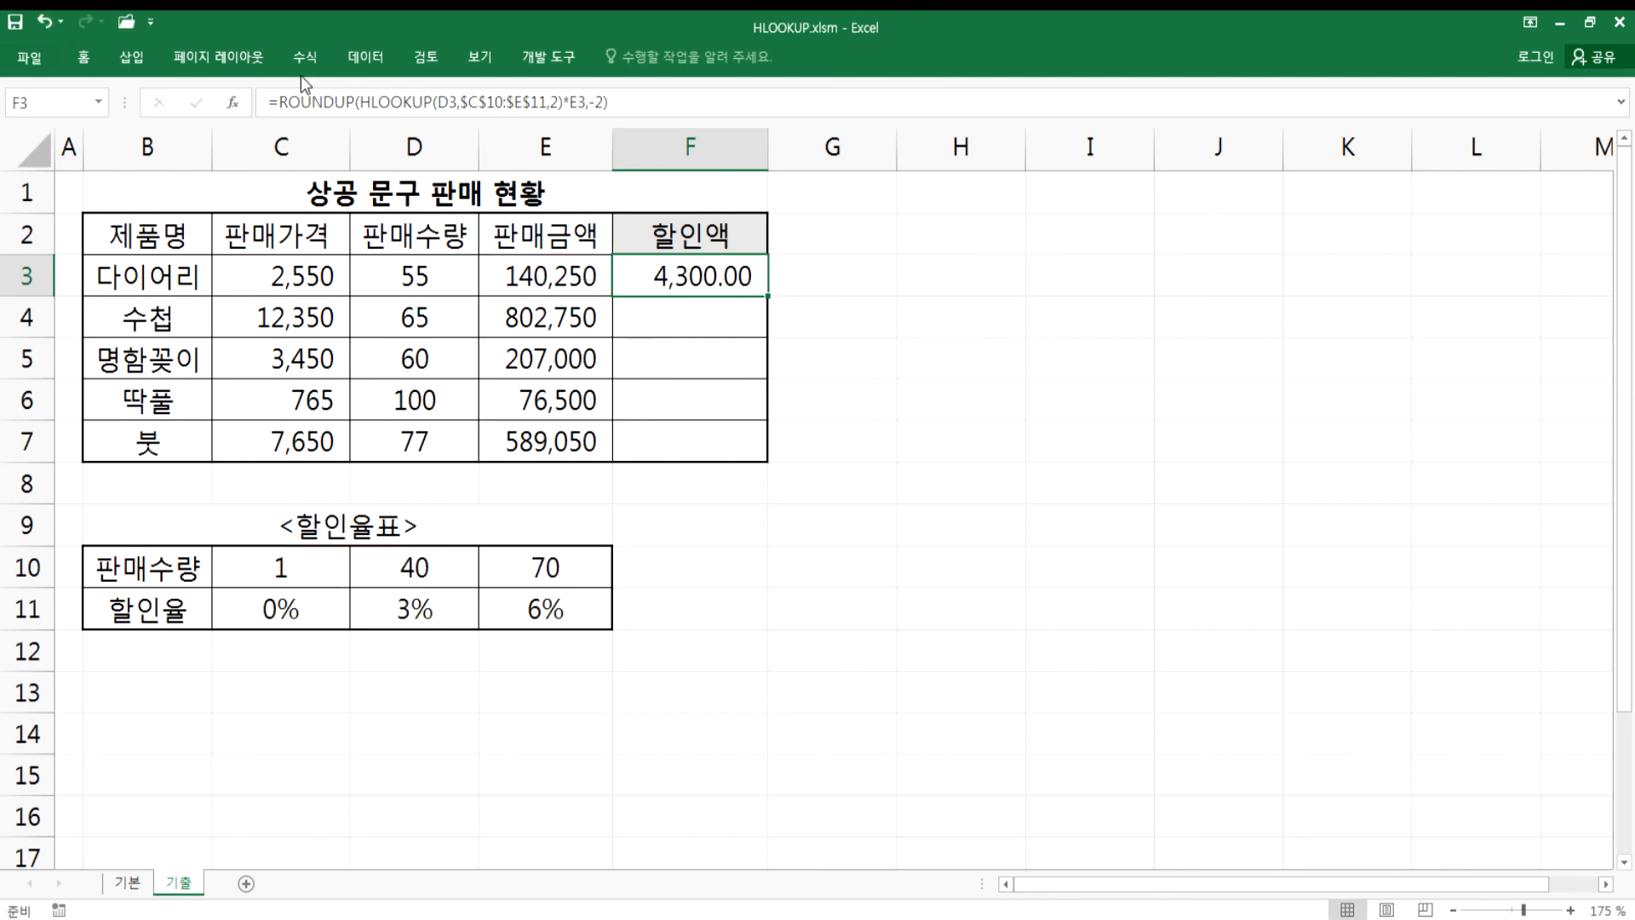
# - Apply Comma Style to the F3 discount
pyautogui.click(129, 58)
pyautogui.click(86, 58)
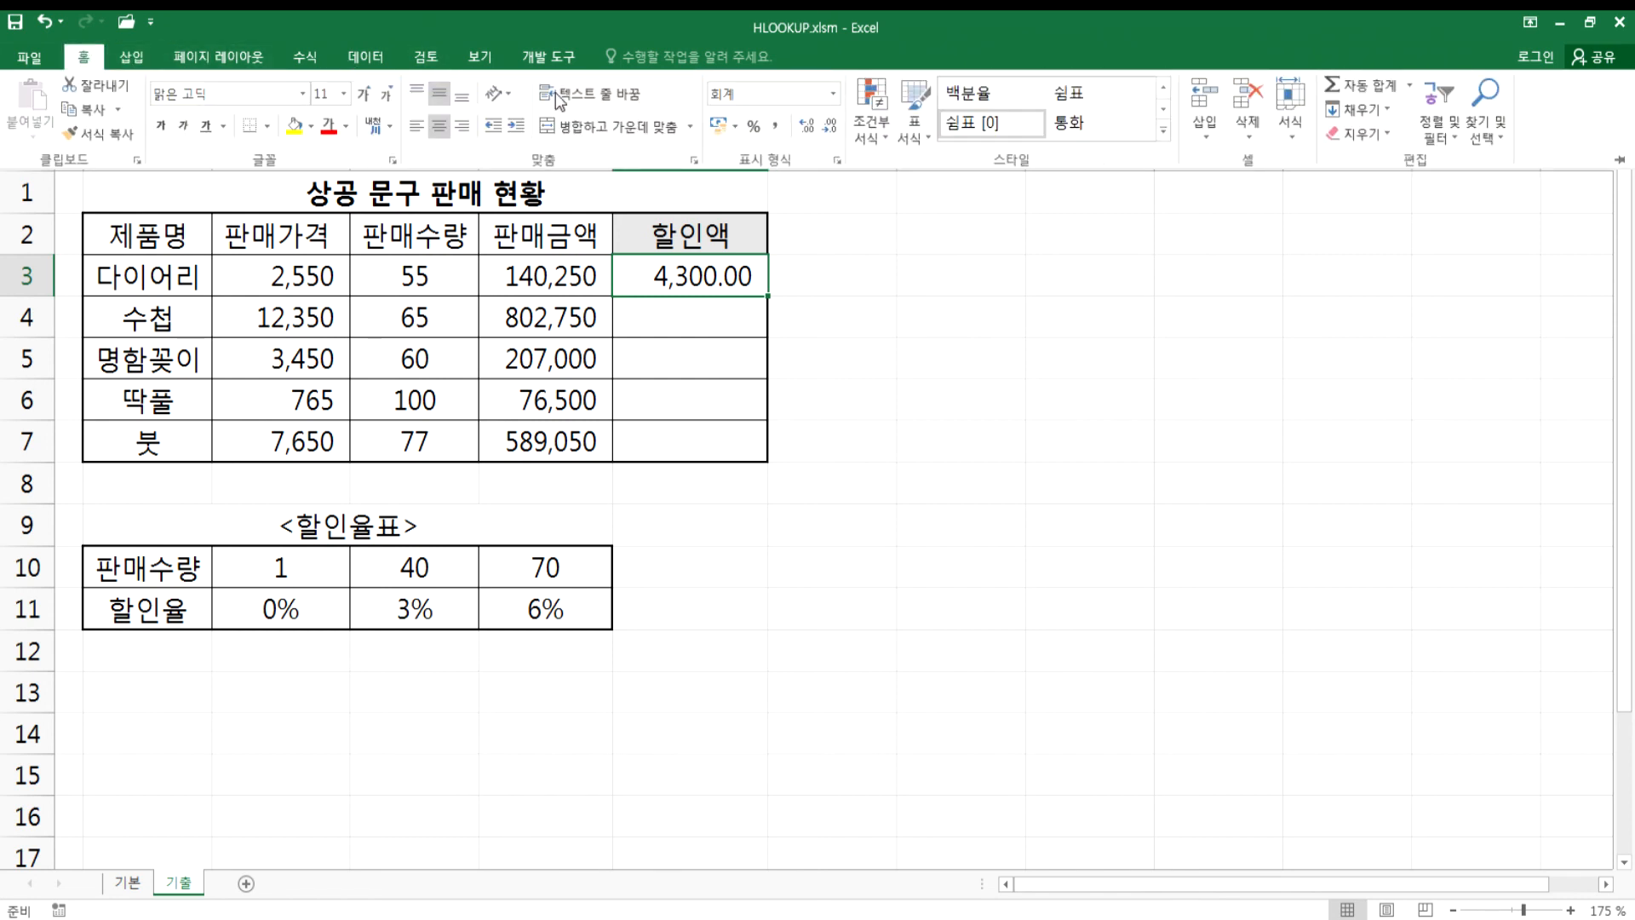
pyautogui.click(775, 126)
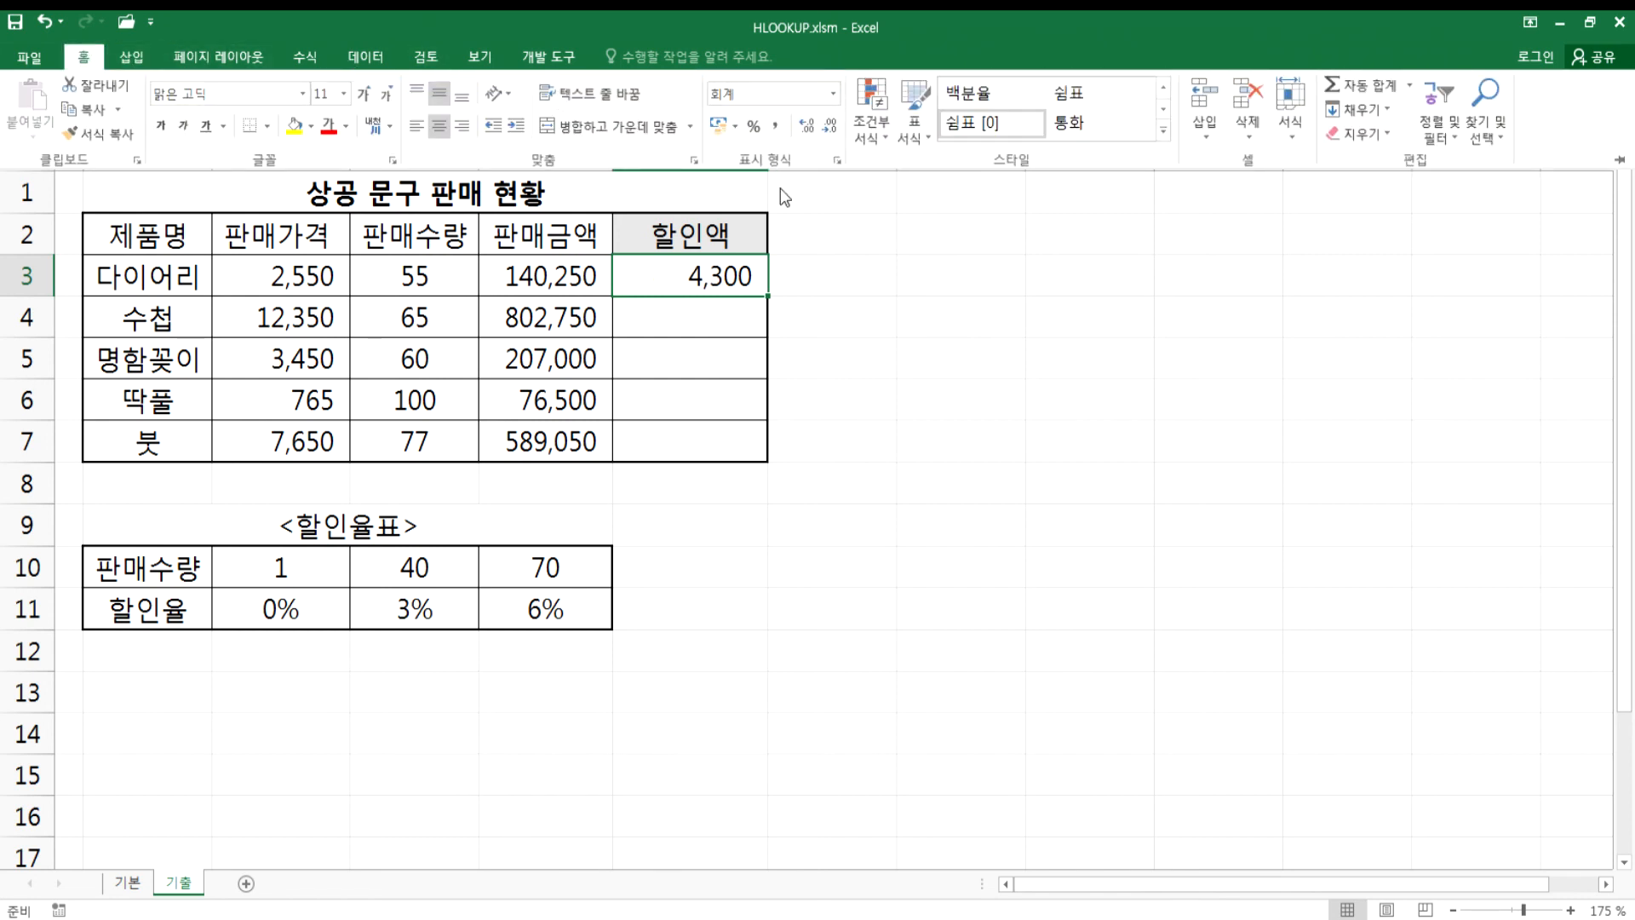
pyautogui.click(769, 298)
# - Fill F3's formula to F7 without formatting, giving 24,100, 6,300, 4,600 and 35,400
pyautogui.moveTo(770, 294); pyautogui.dragTo(758, 460)
pyautogui.click(783, 475)
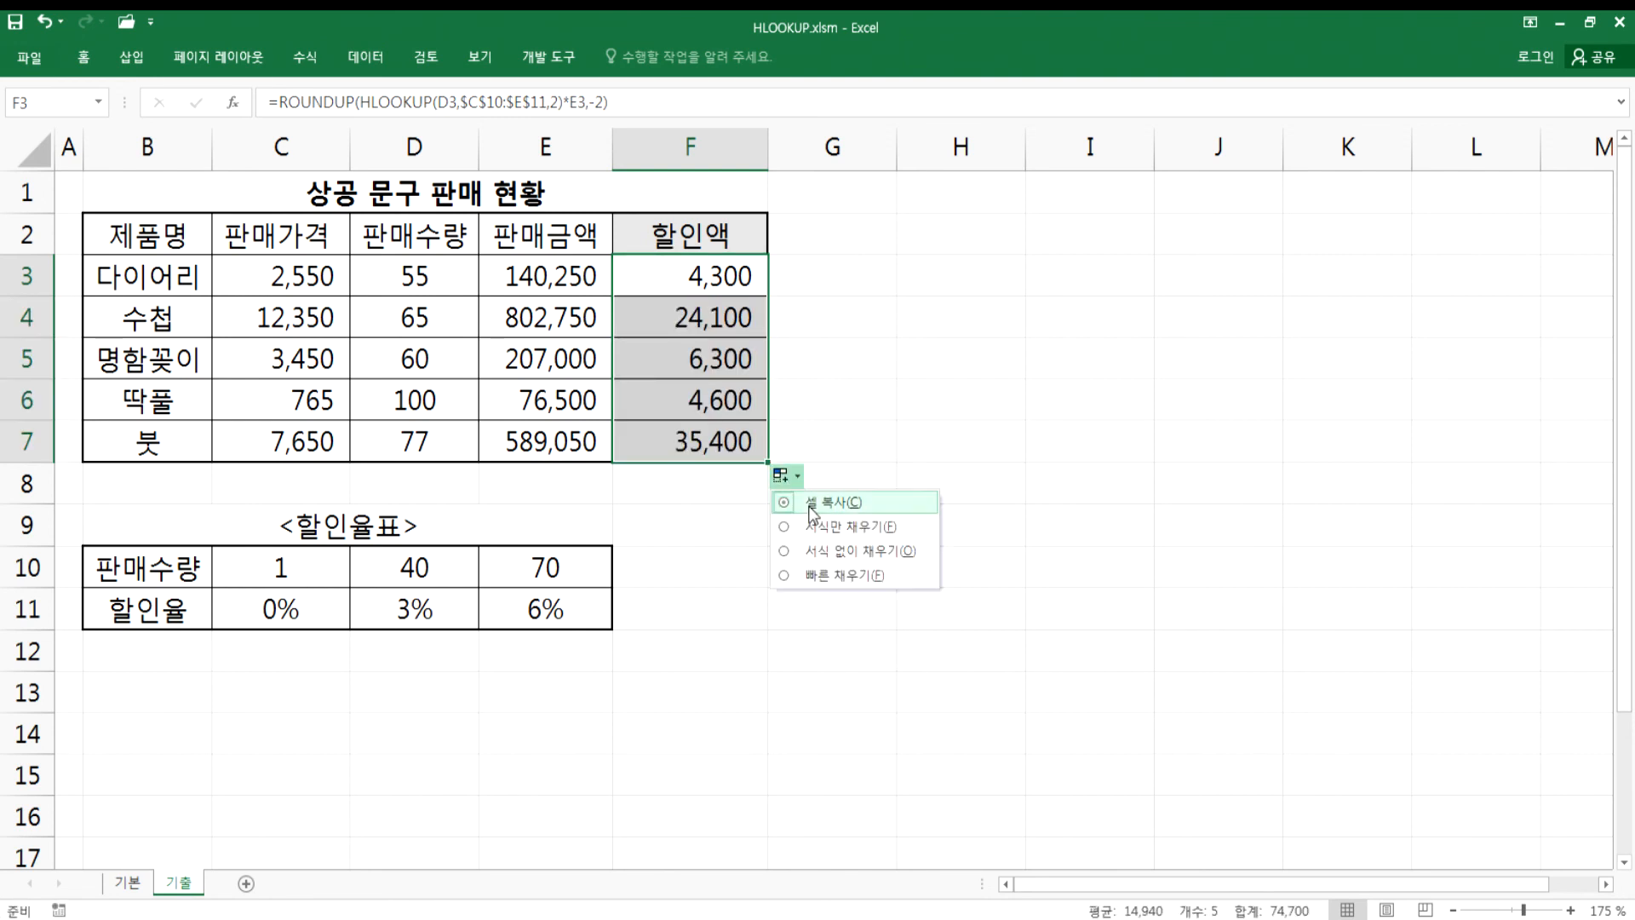
pyautogui.click(816, 553)
pyautogui.click(686, 288)
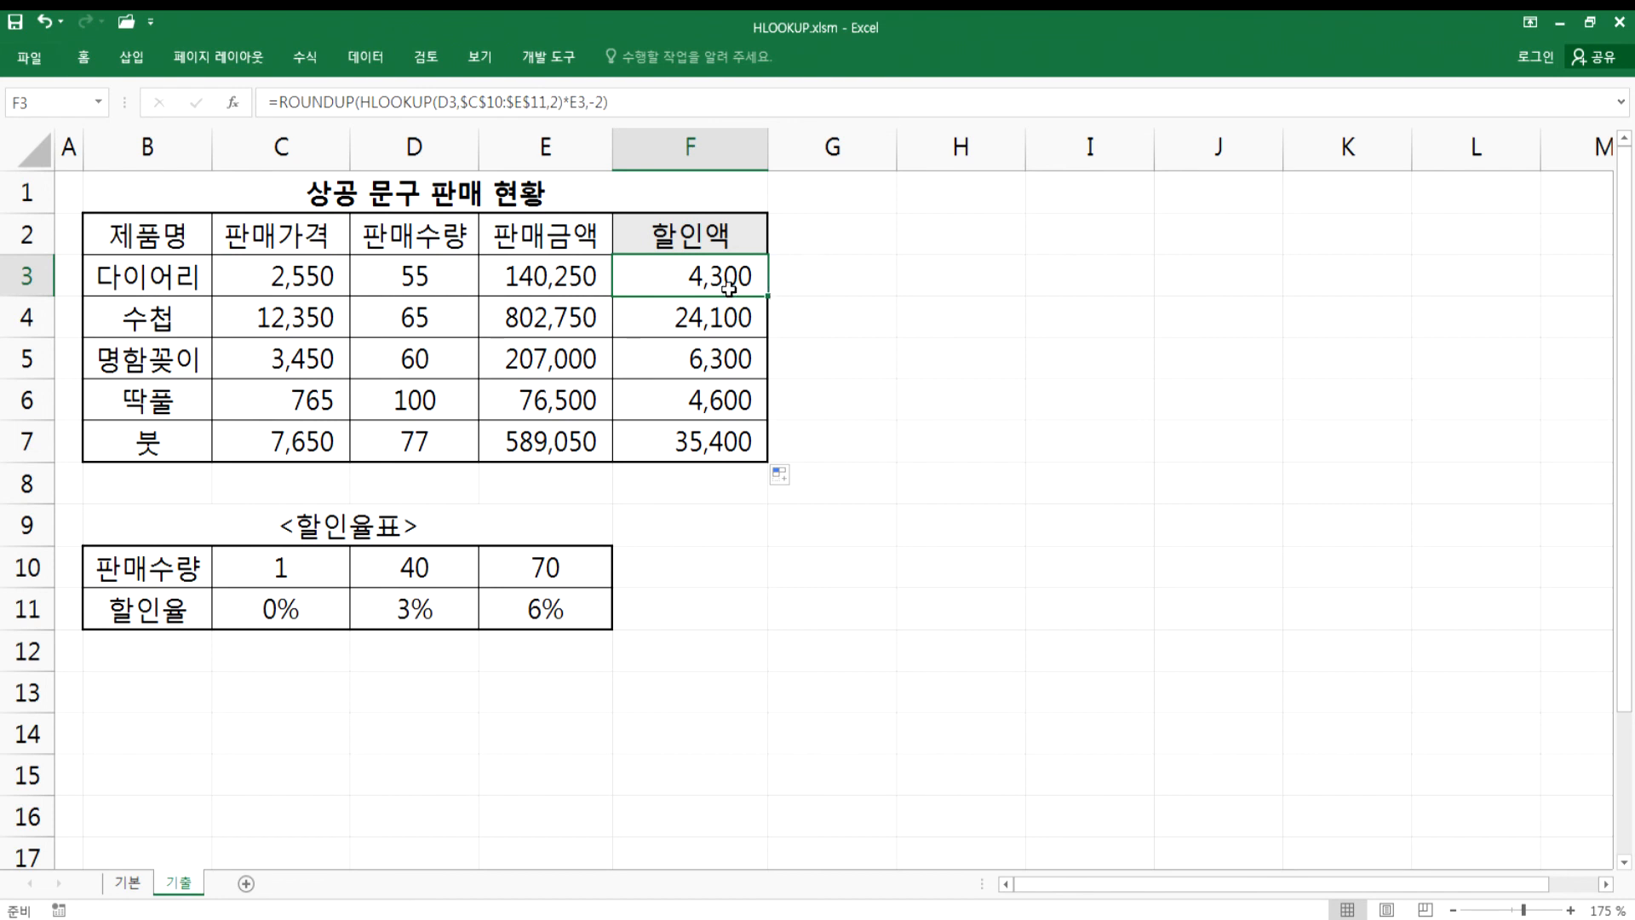
pyautogui.doubleClick(668, 281)
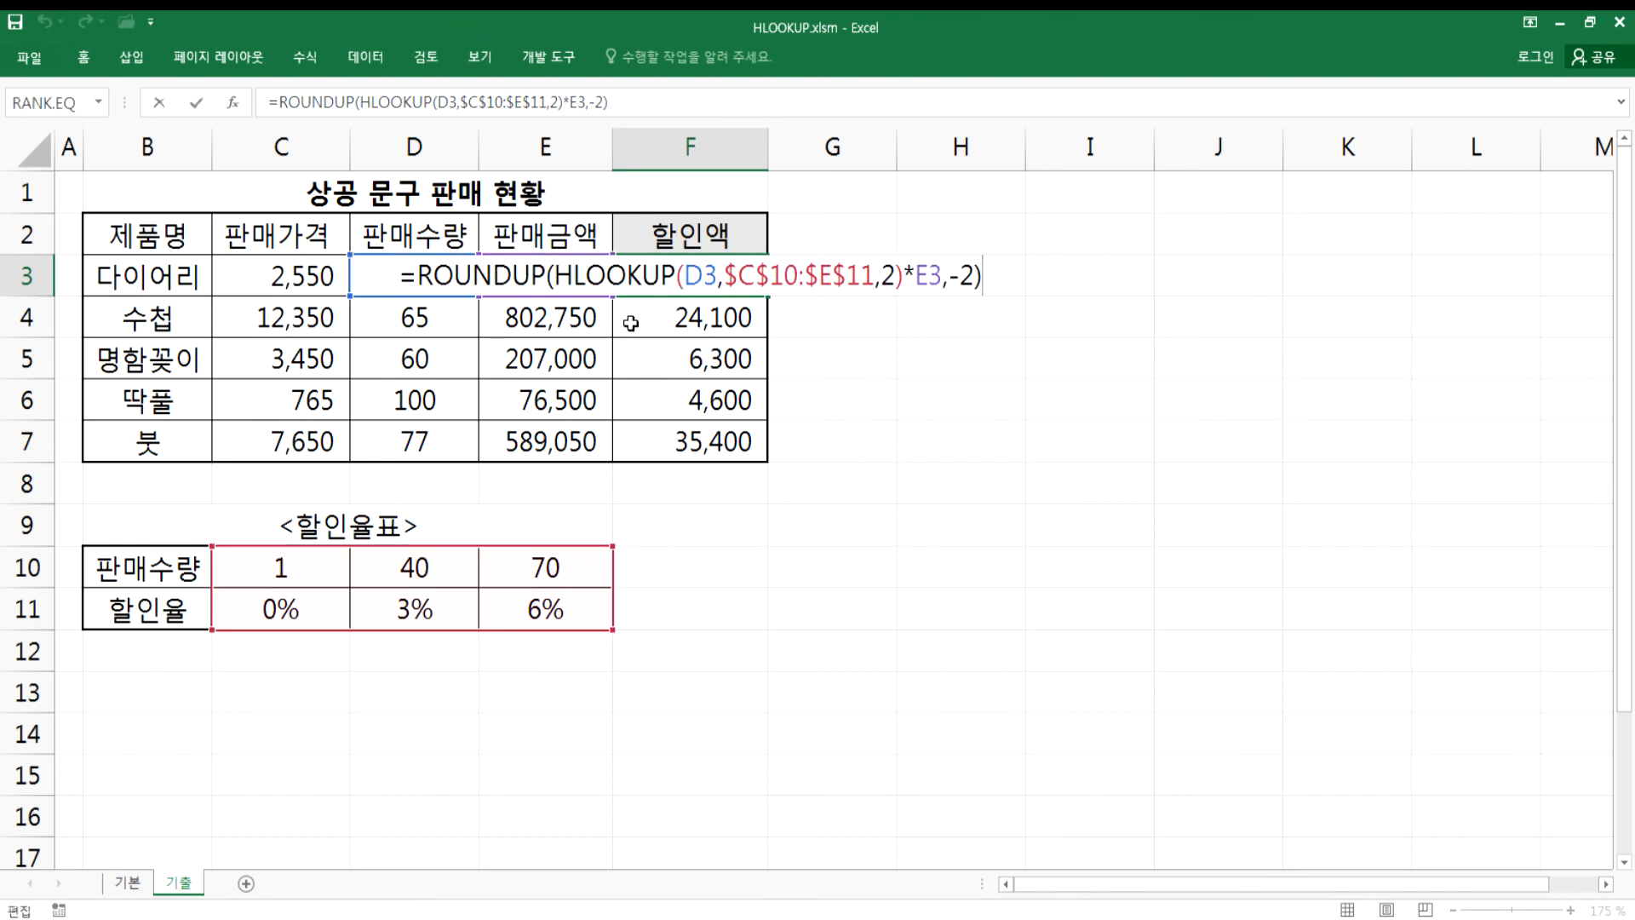
pyautogui.press('Escape')
pyautogui.click(719, 562)
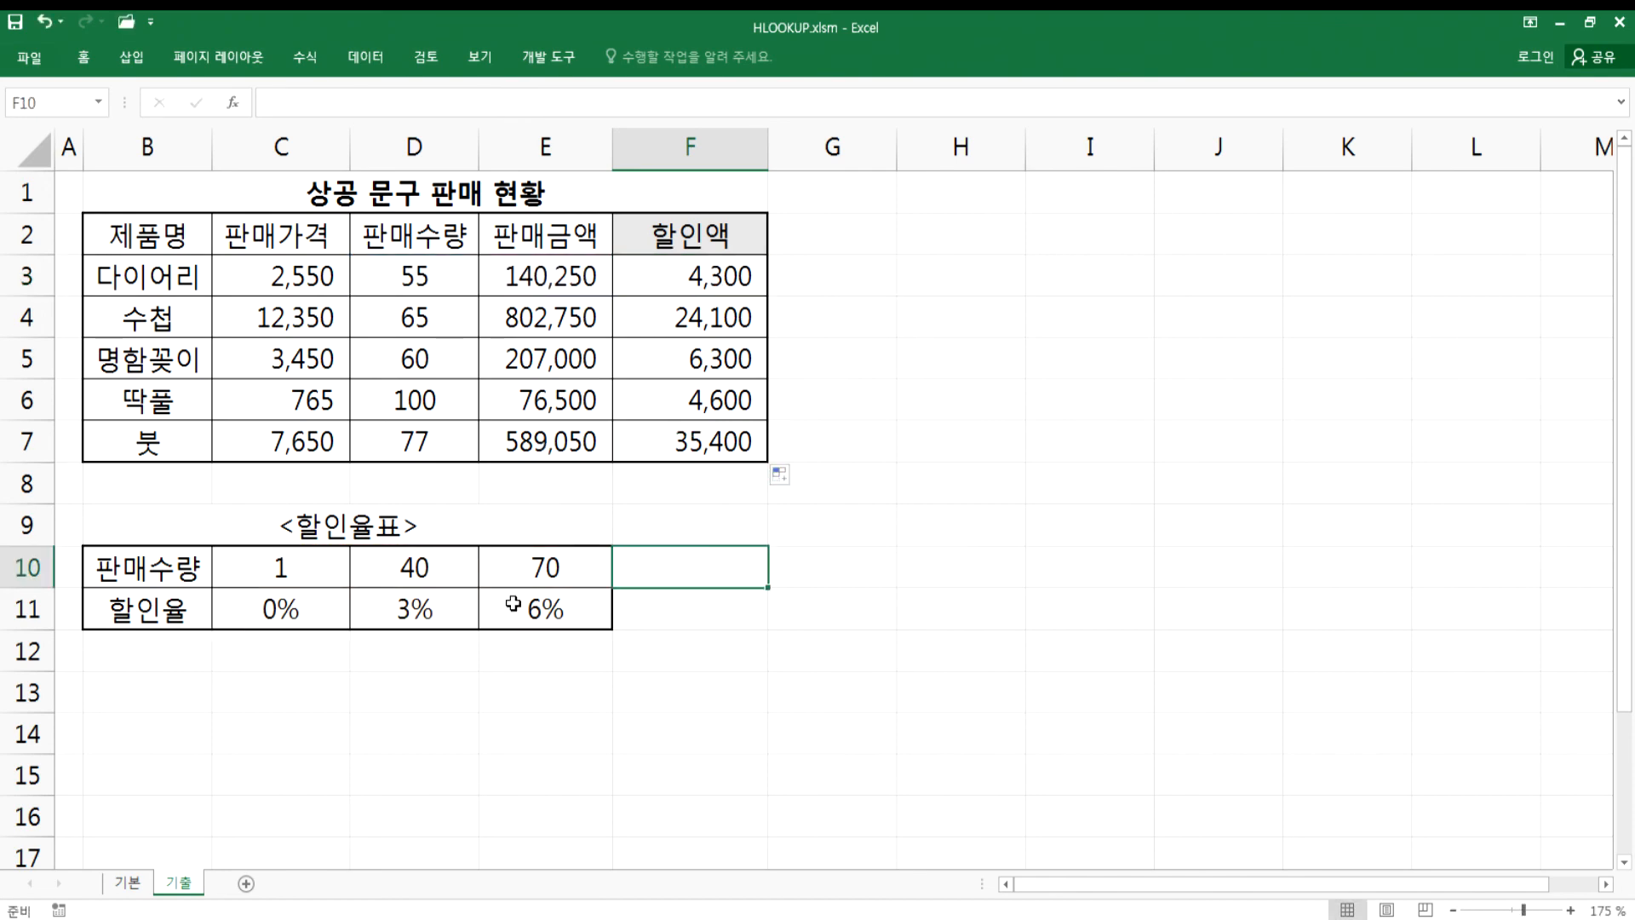
# - Browse to the 06 부록 folder, open VLOOKUP.xlsm, and select header cell B10
pyautogui.click(30, 57)
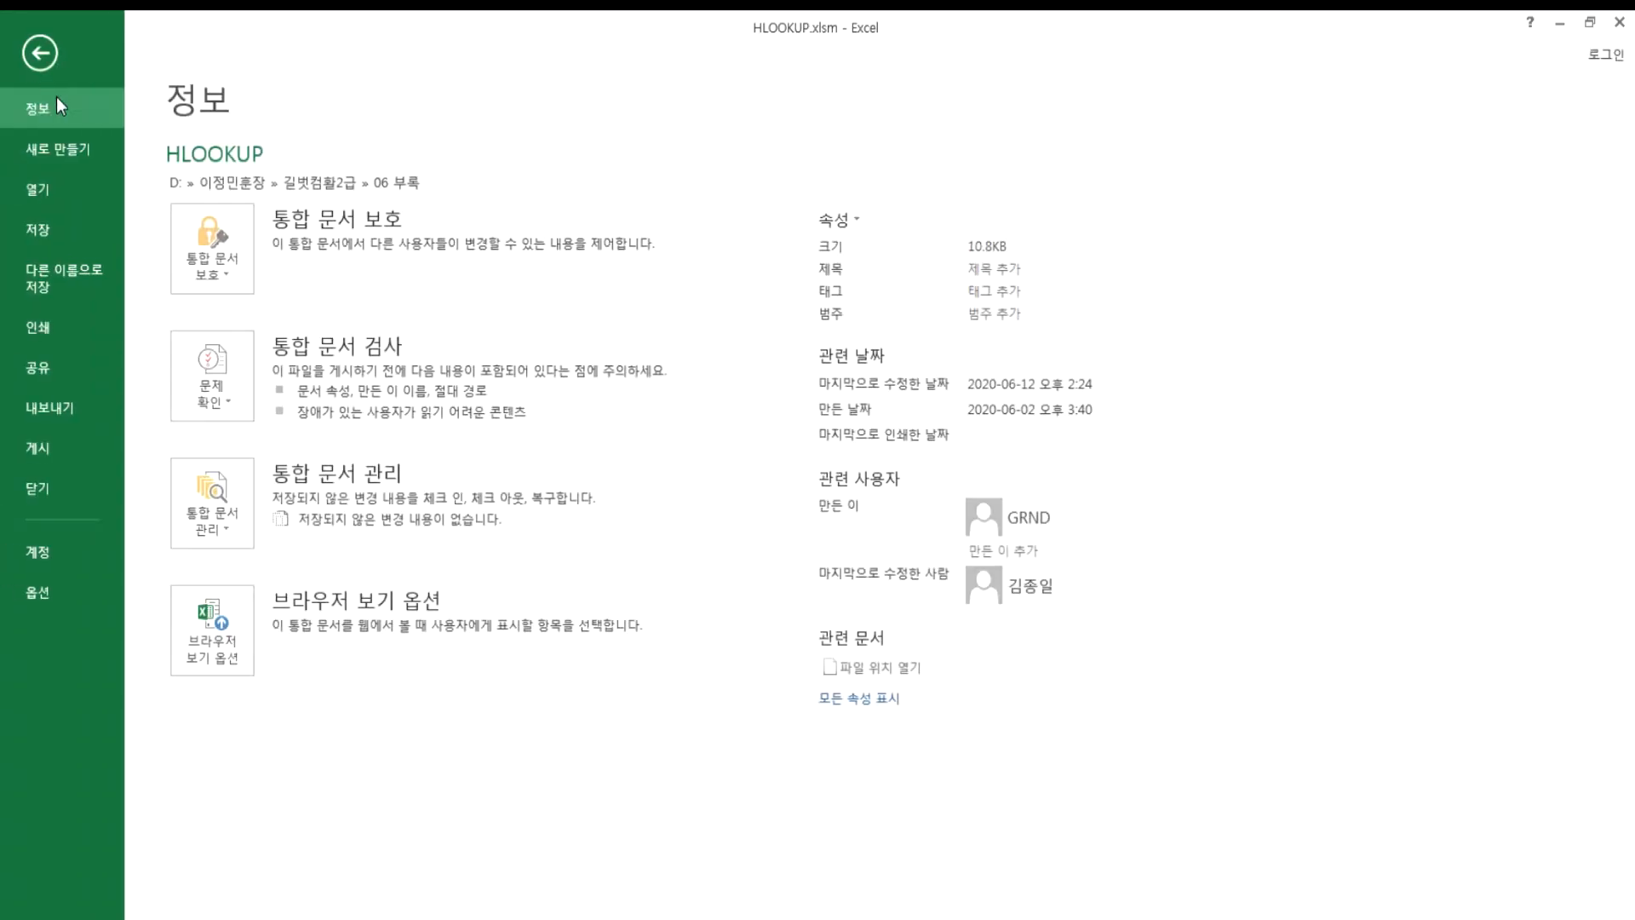
pyautogui.click(51, 193)
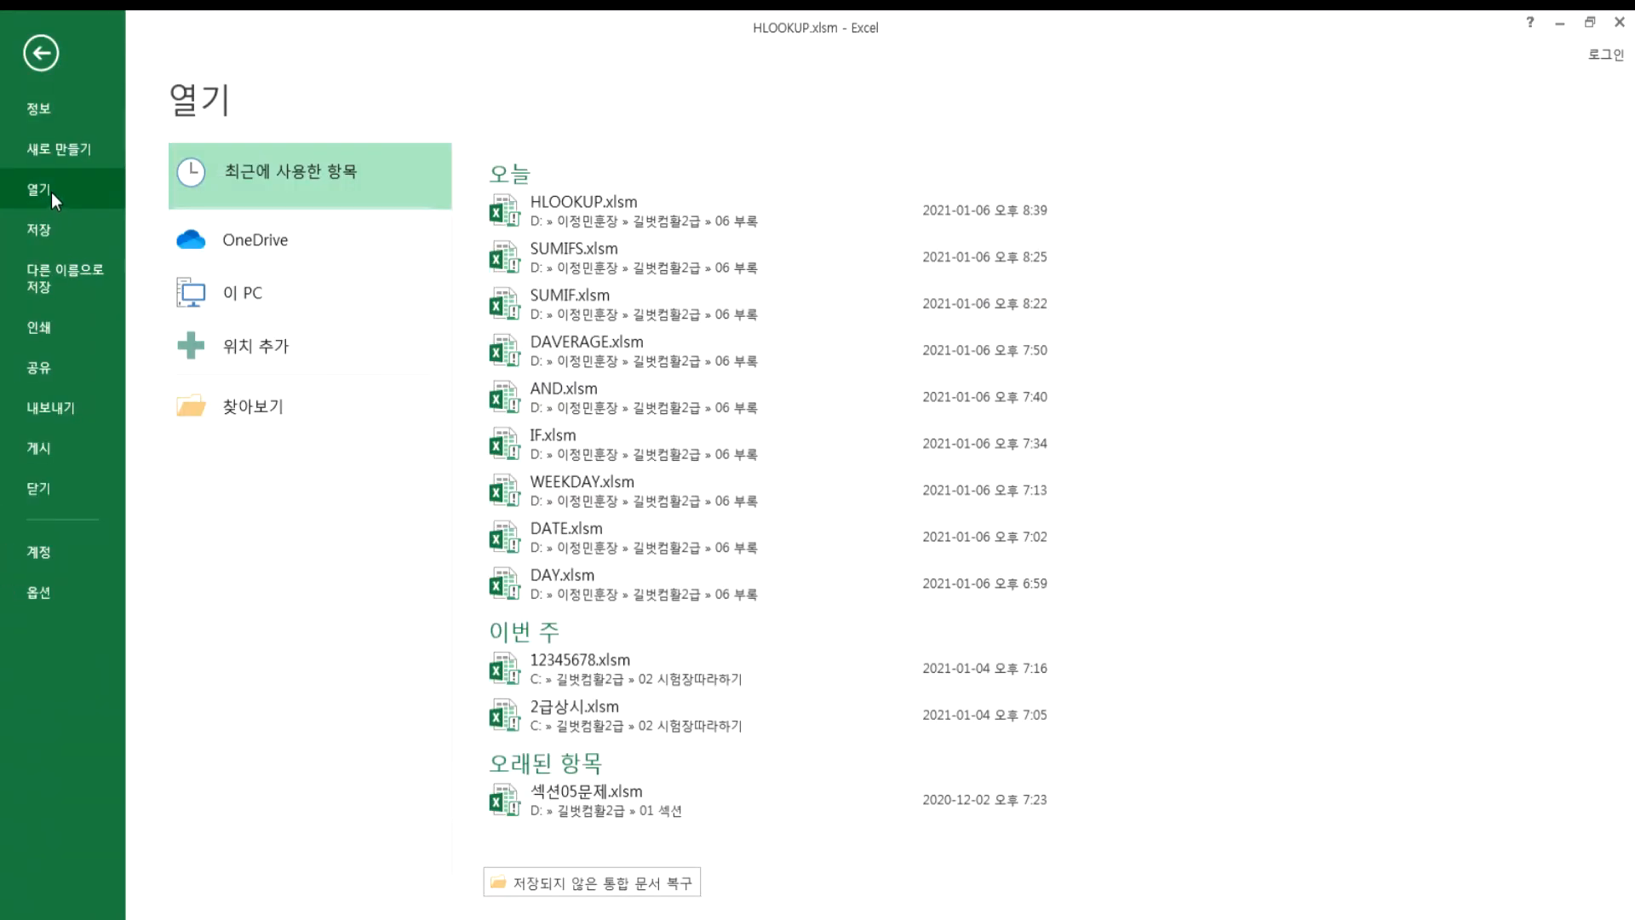
pyautogui.click(232, 410)
pyautogui.click(332, 322)
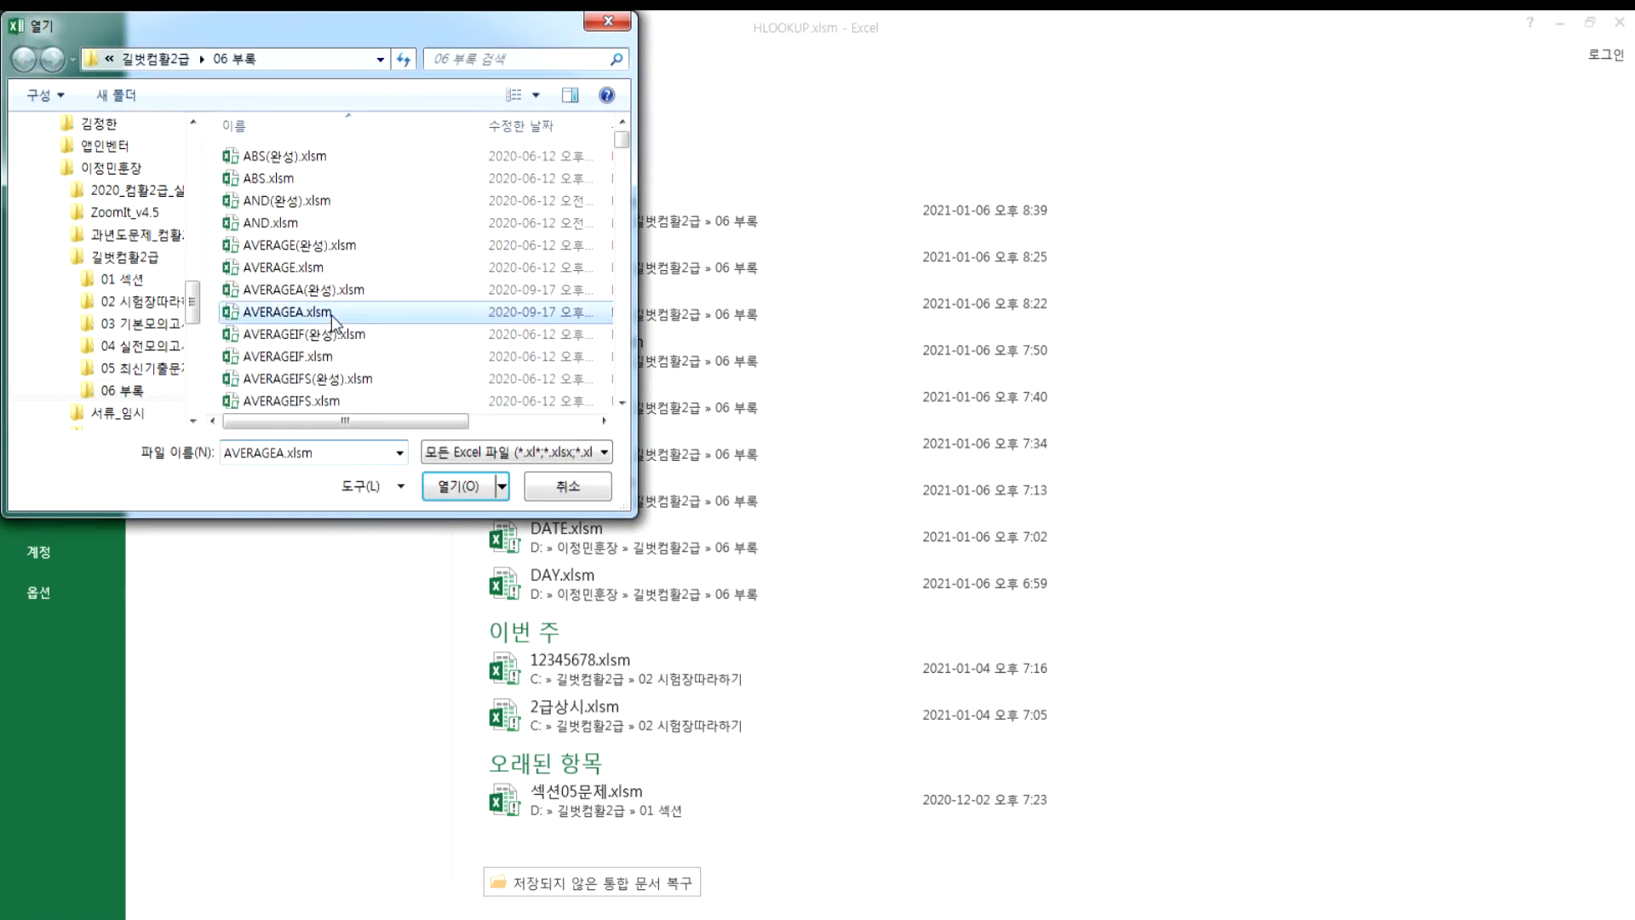
pyautogui.press('v')
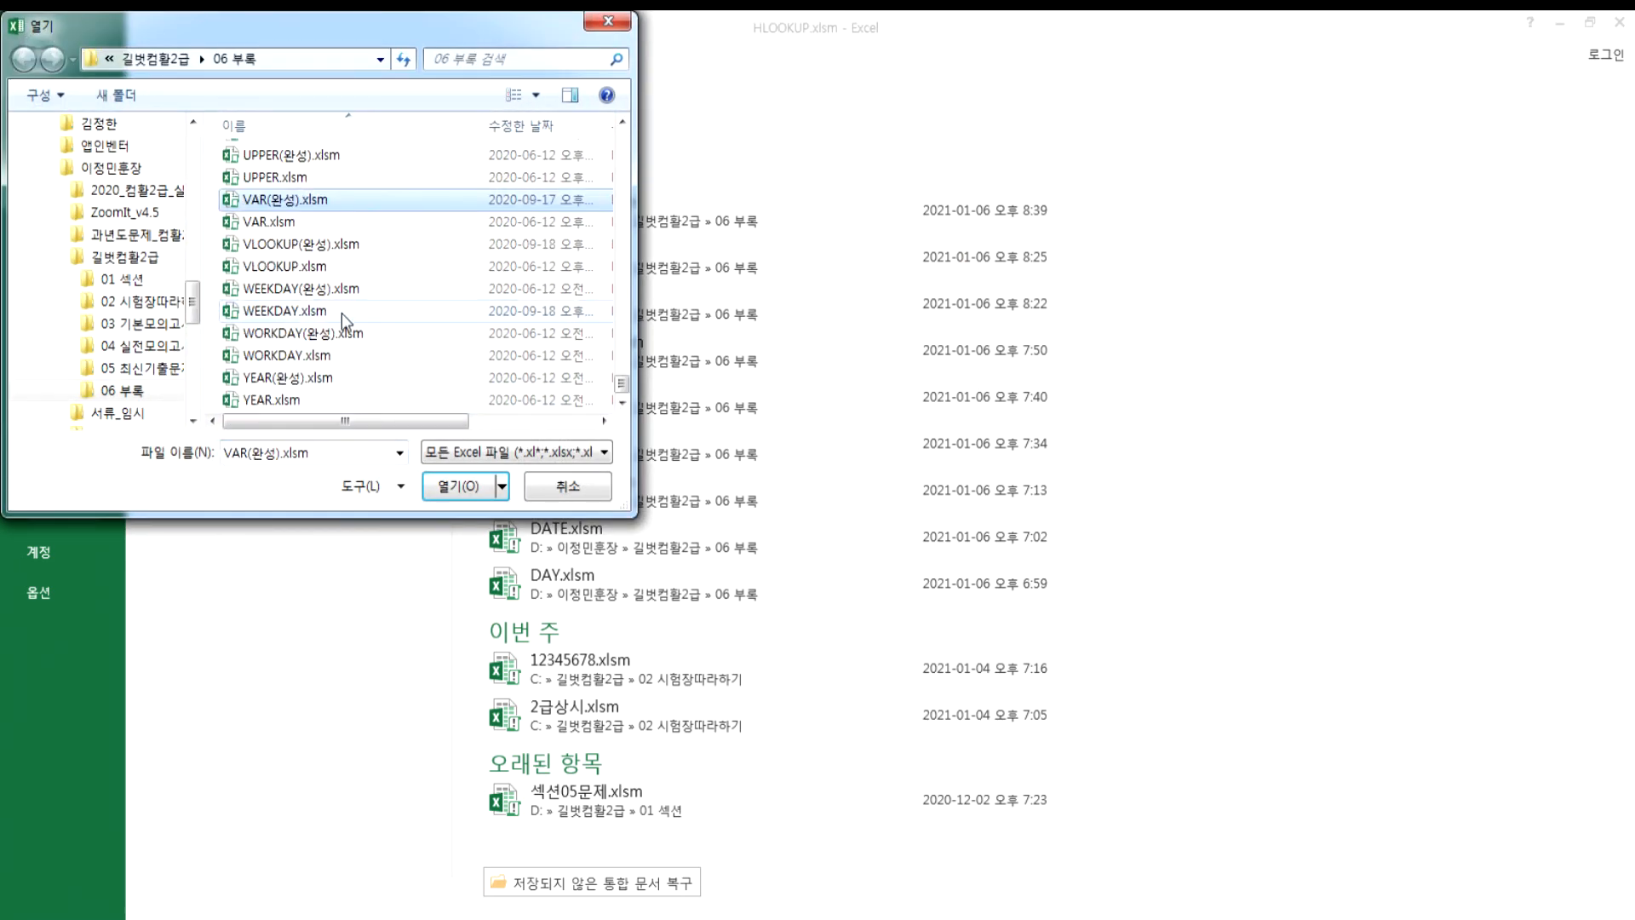
pyautogui.doubleClick(267, 266)
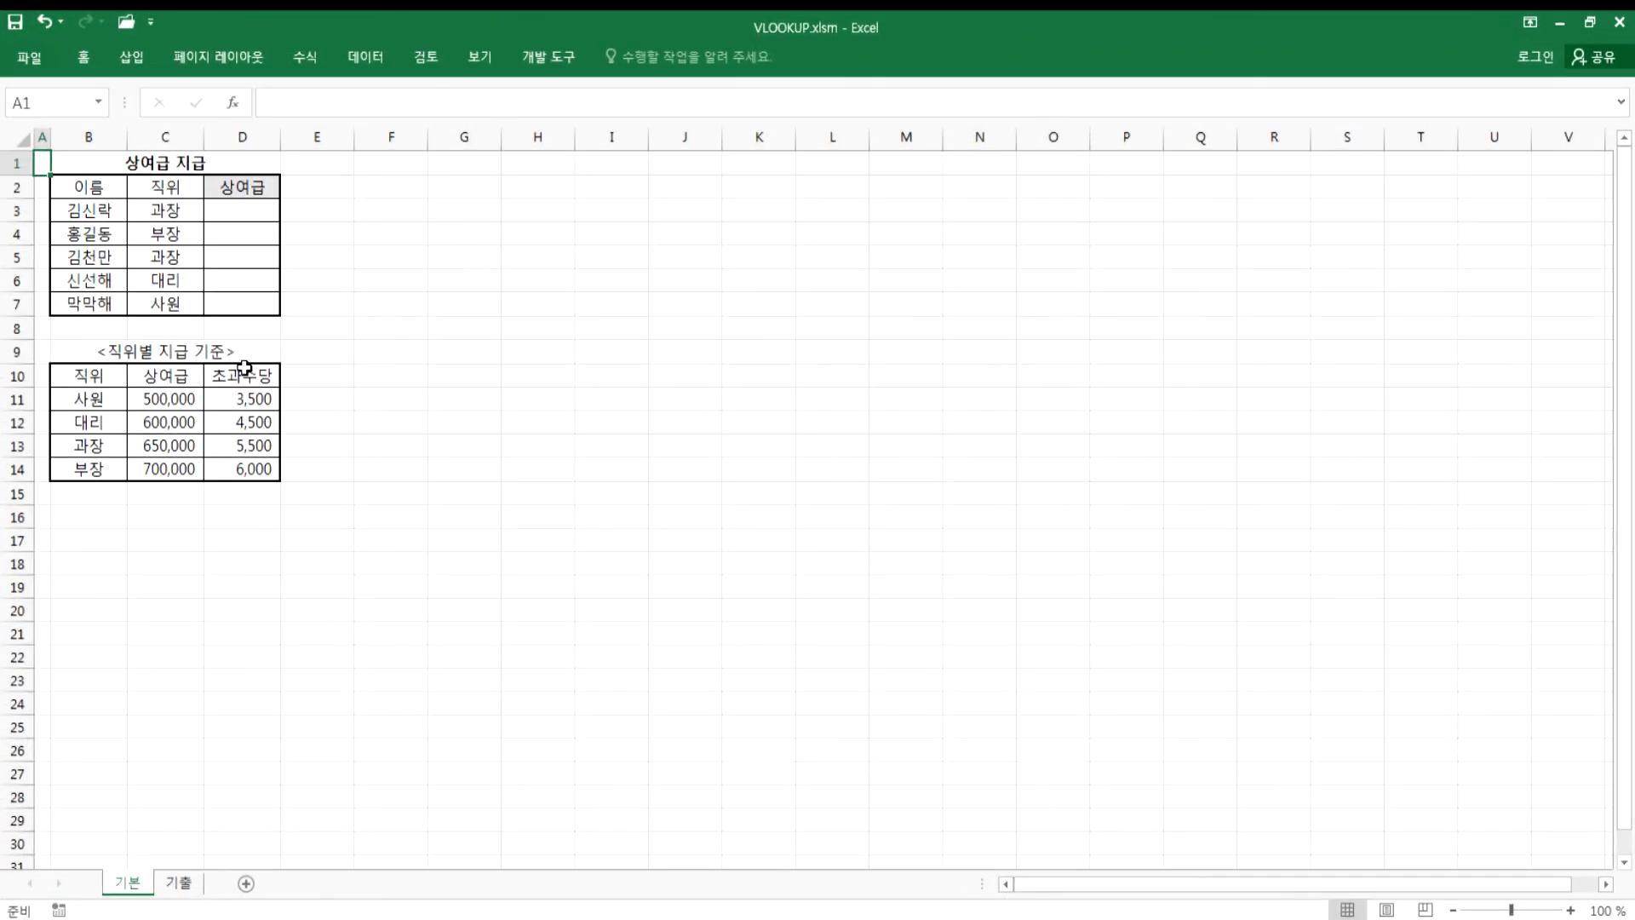
pyautogui.click(88, 373)
# - Drag the B9:D14 criteria table up to F2:H7 and narrow column E
pyautogui.scroll(3, 107, 406)
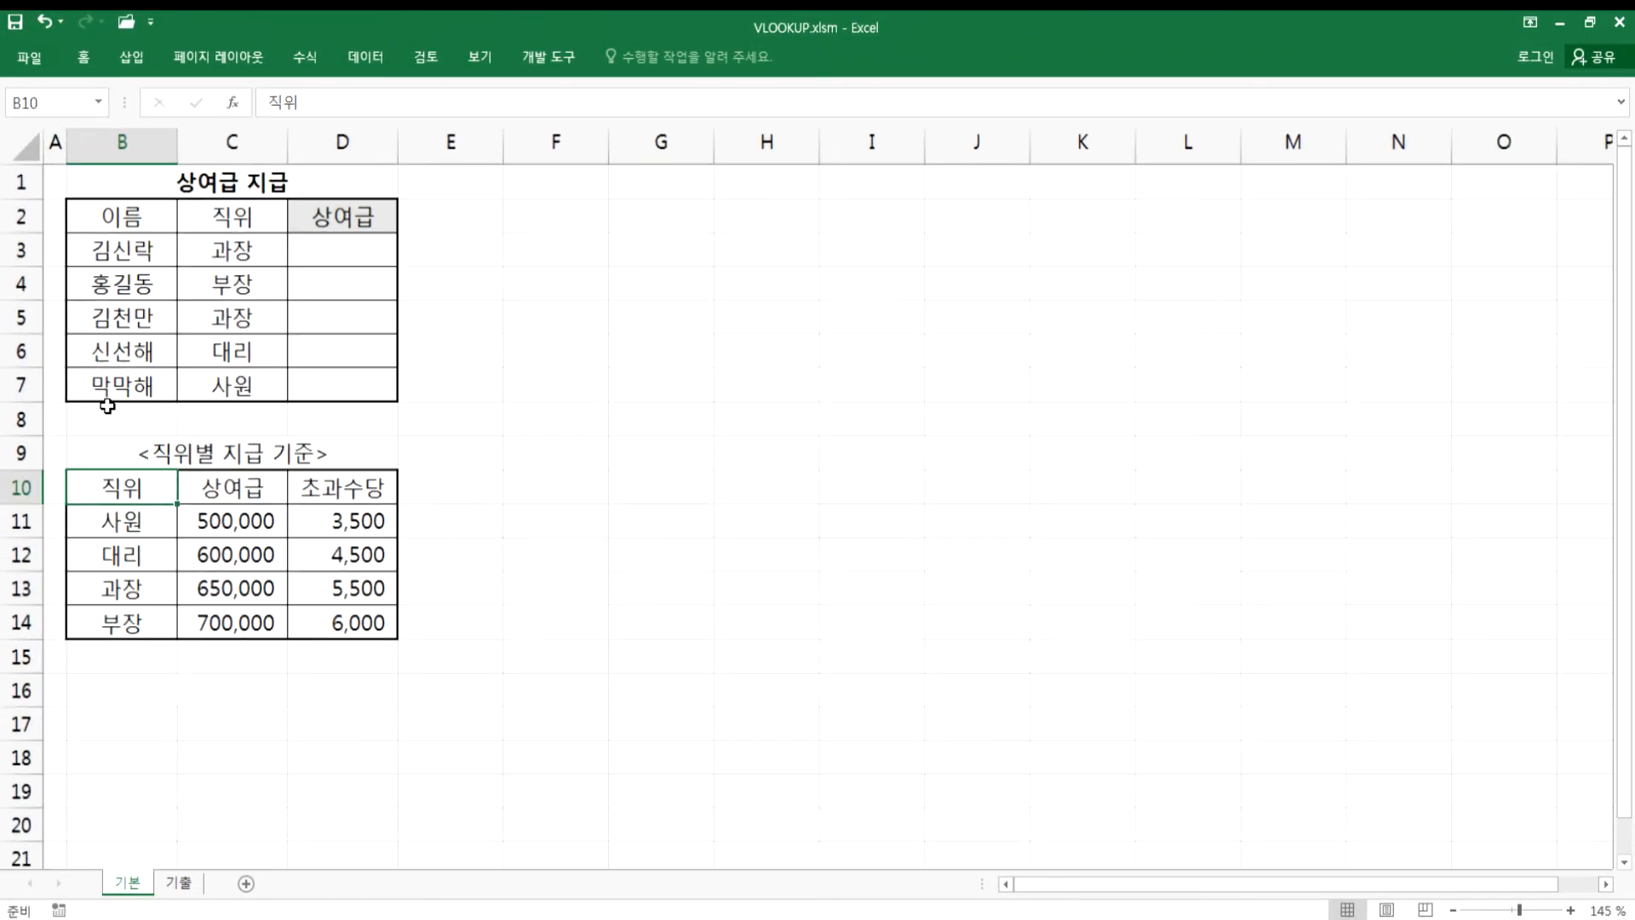
pyautogui.moveTo(101, 486); pyautogui.dragTo(124, 643)
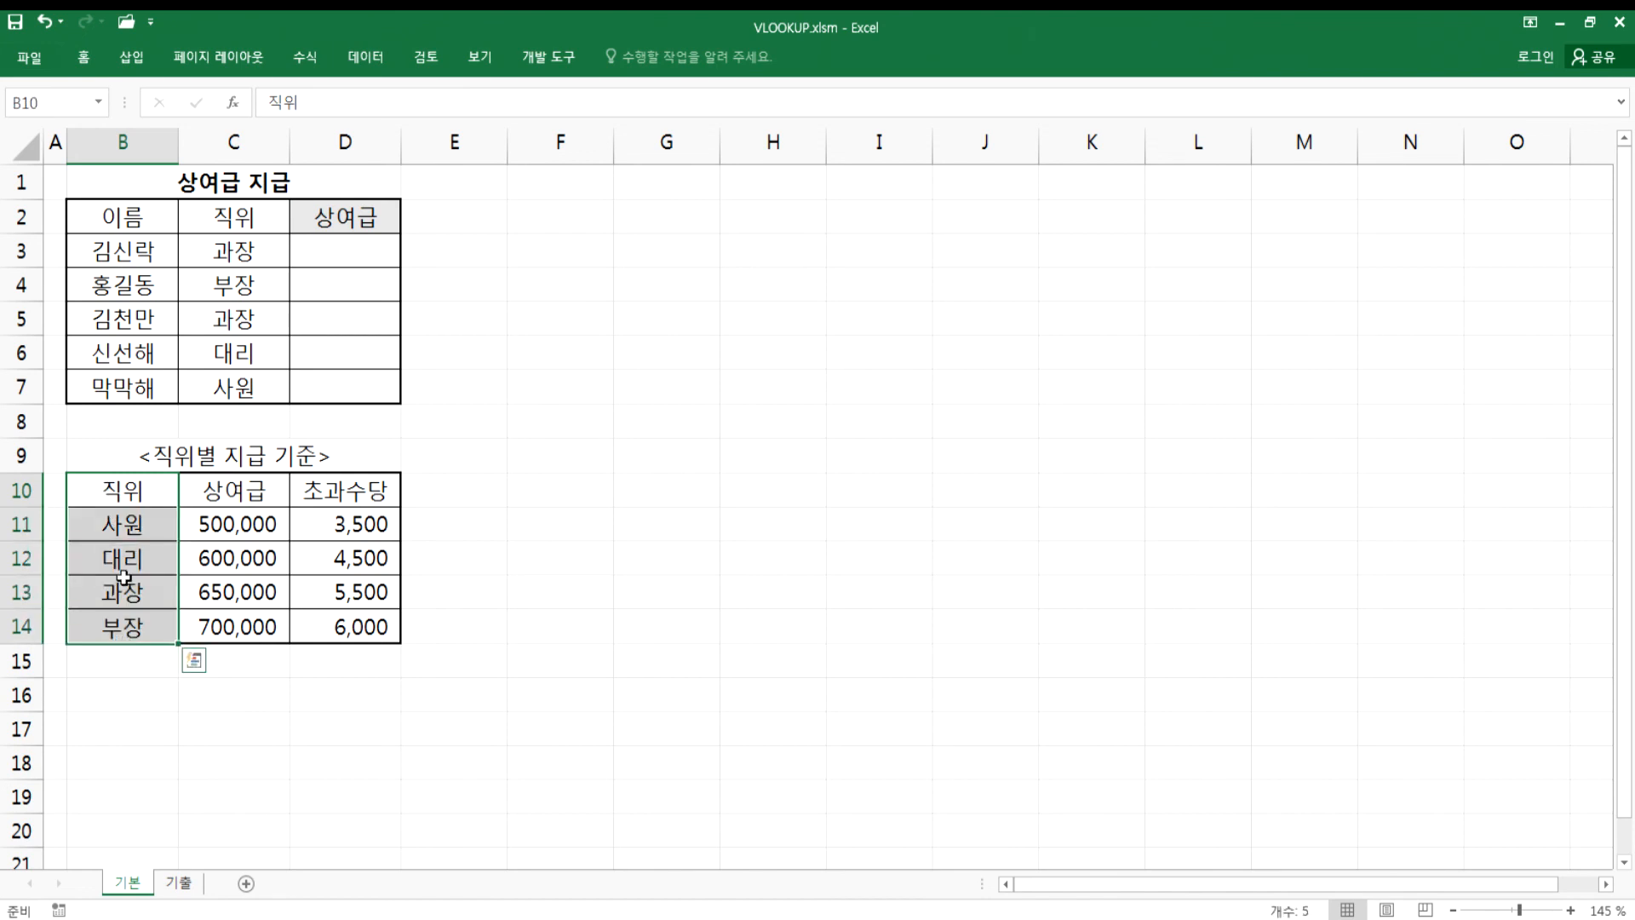
pyautogui.click(124, 520)
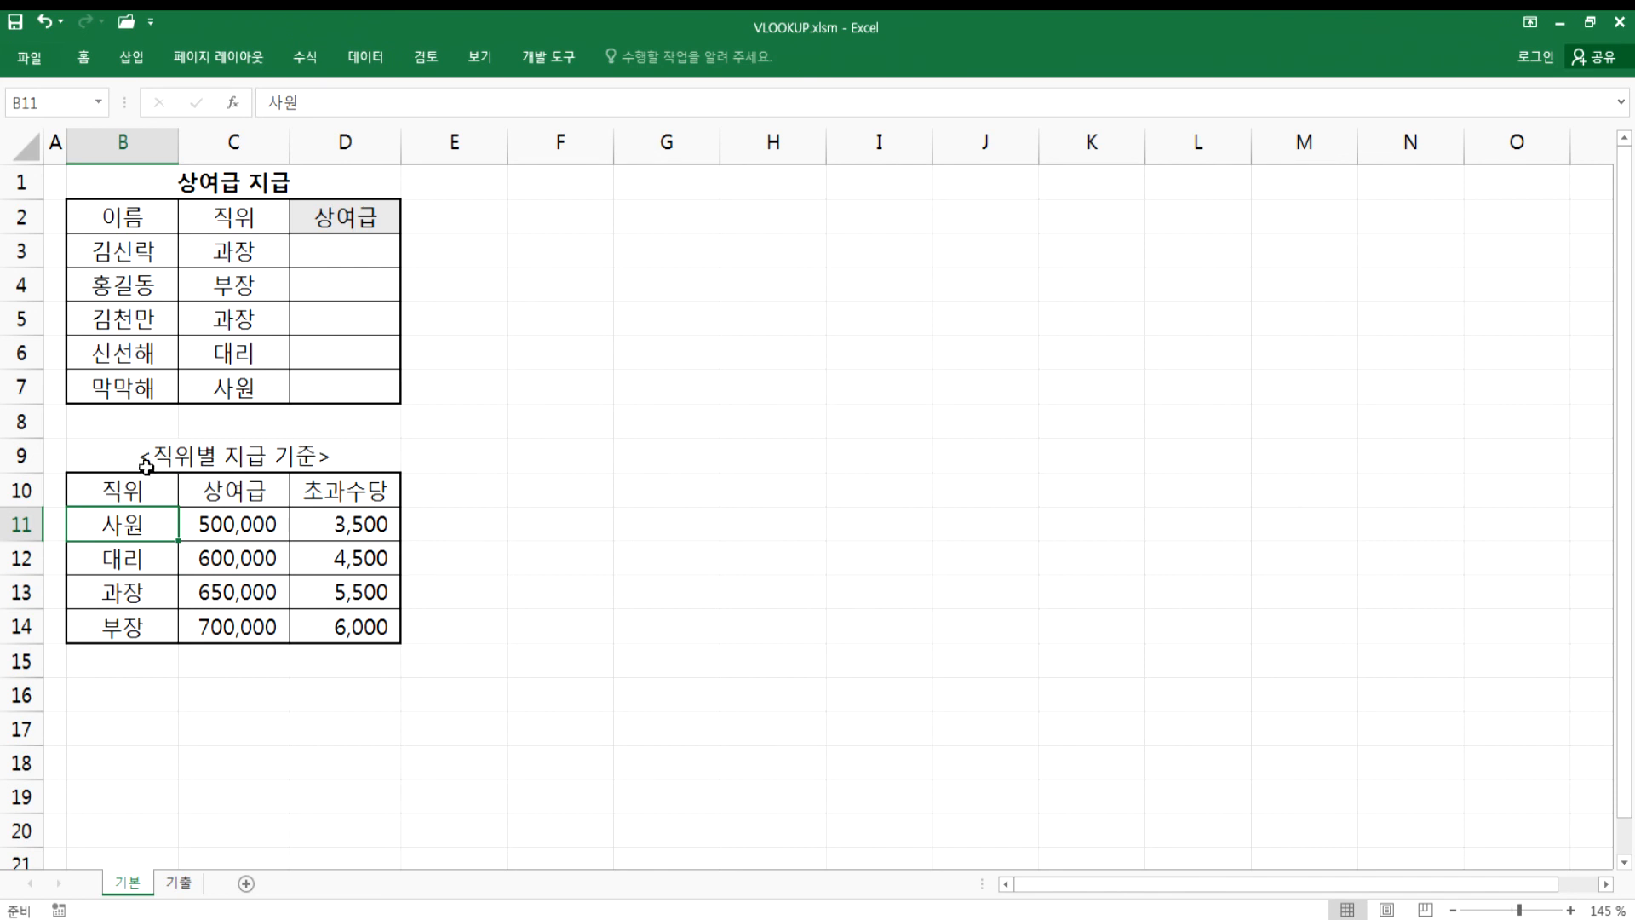
pyautogui.moveTo(140, 460); pyautogui.dragTo(290, 621)
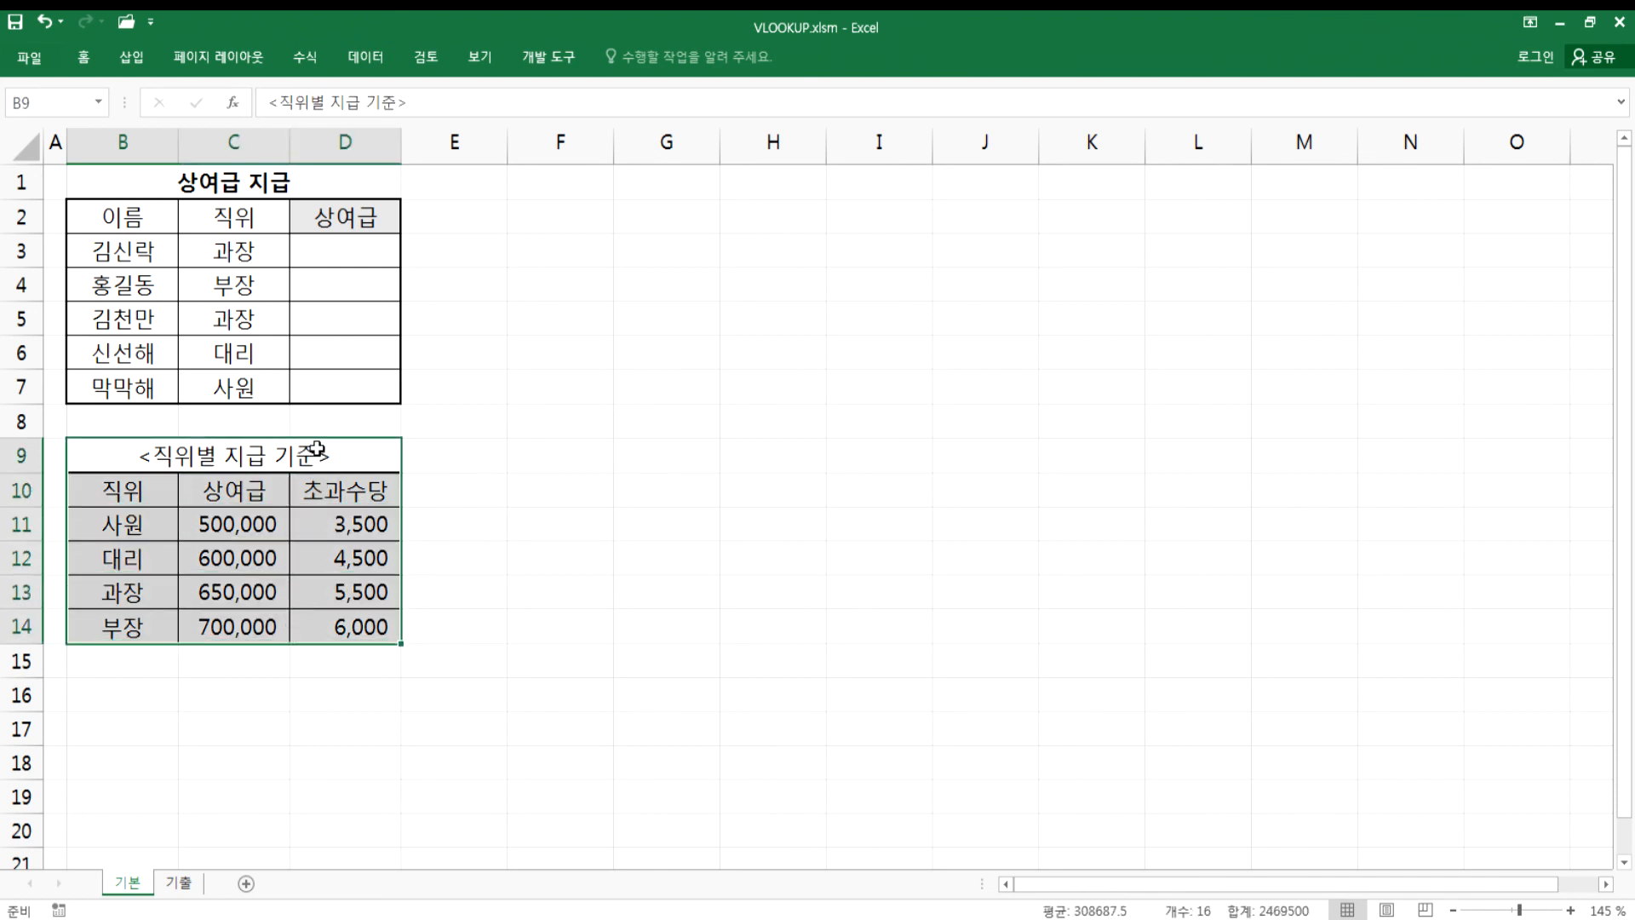
pyautogui.moveTo(317, 438); pyautogui.dragTo(821, 212)
pyautogui.moveTo(506, 143); pyautogui.dragTo(430, 145)
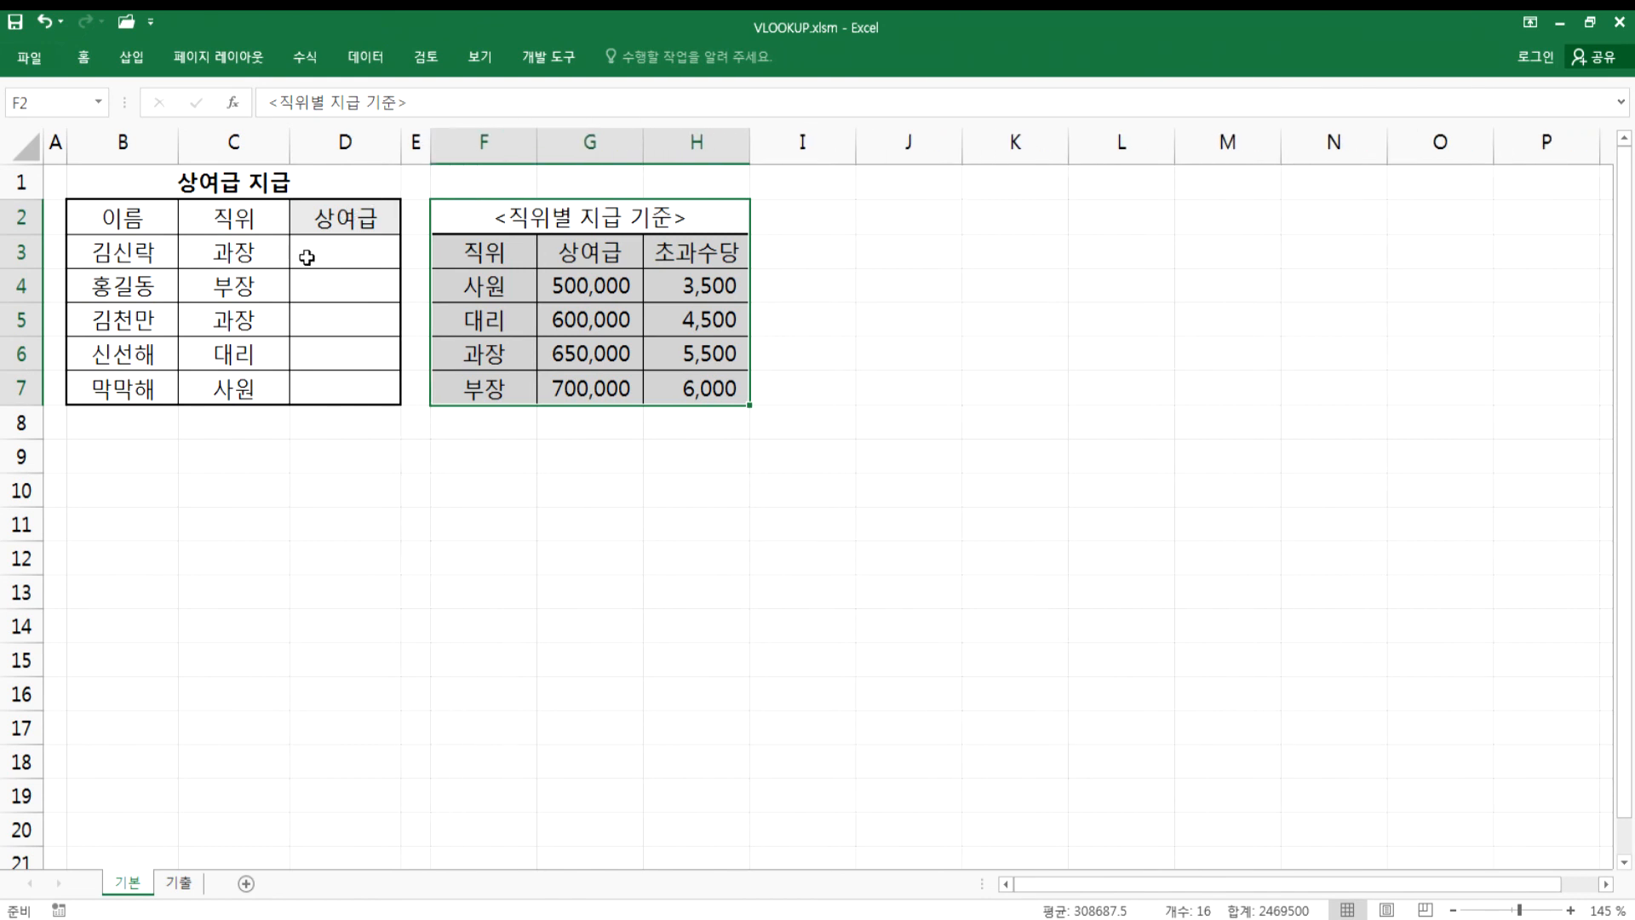
pyautogui.click(314, 256)
pyautogui.scroll(4, 309, 278)
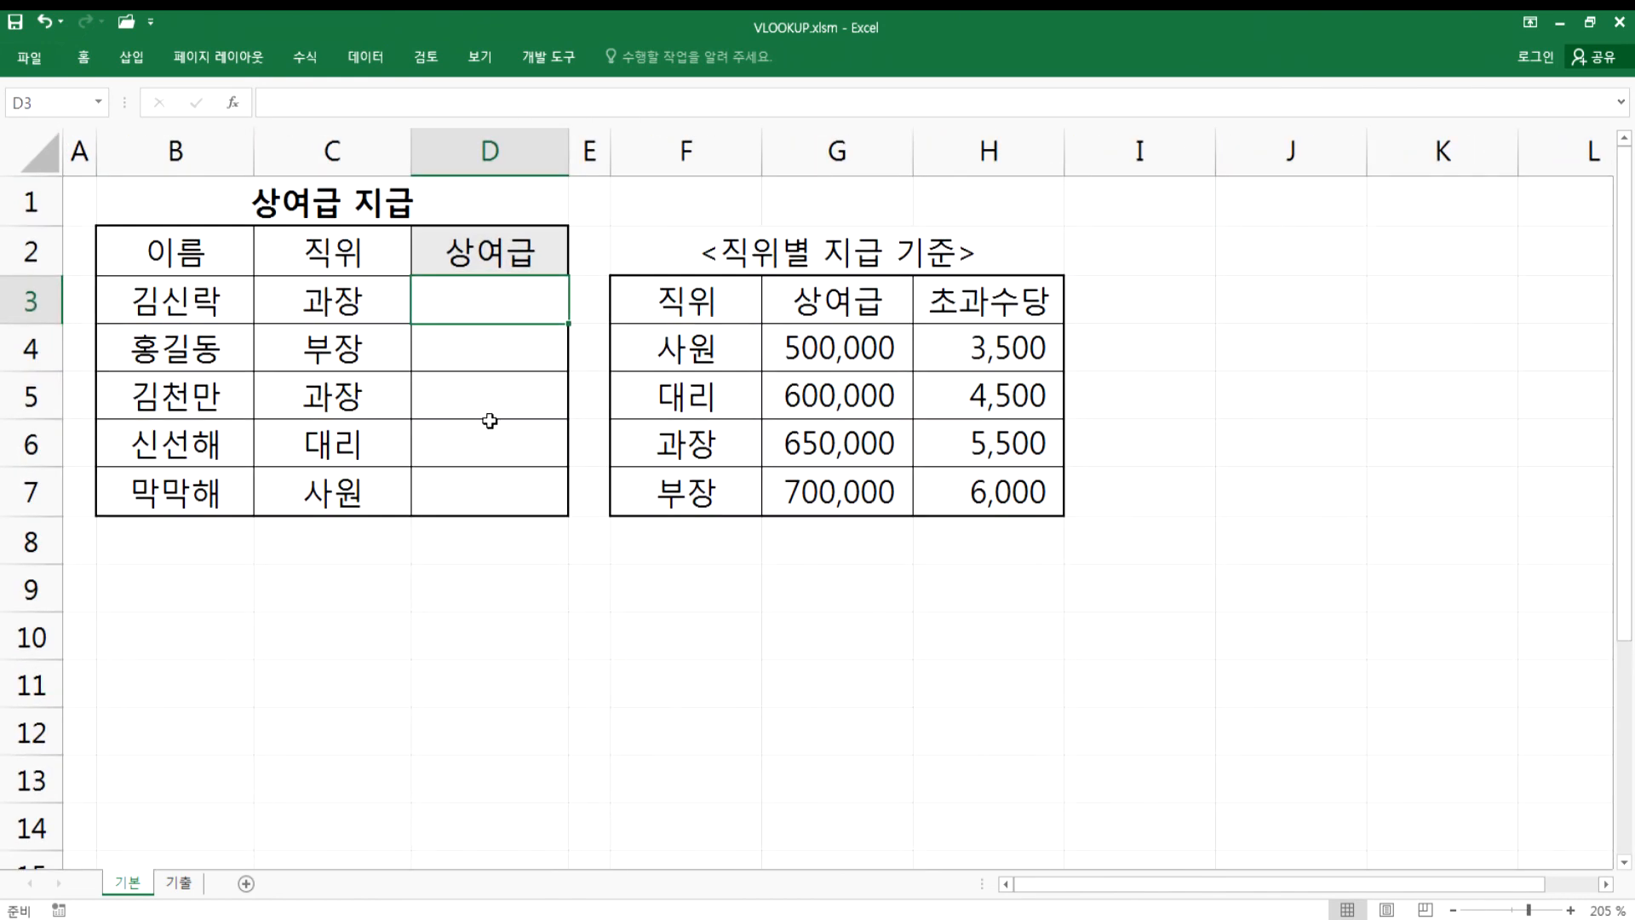
pyautogui.click(332, 302)
pyautogui.click(466, 302)
pyautogui.moveTo(861, 338); pyautogui.dragTo(846, 492)
pyautogui.click(976, 353)
pyautogui.moveTo(980, 405); pyautogui.dragTo(978, 493)
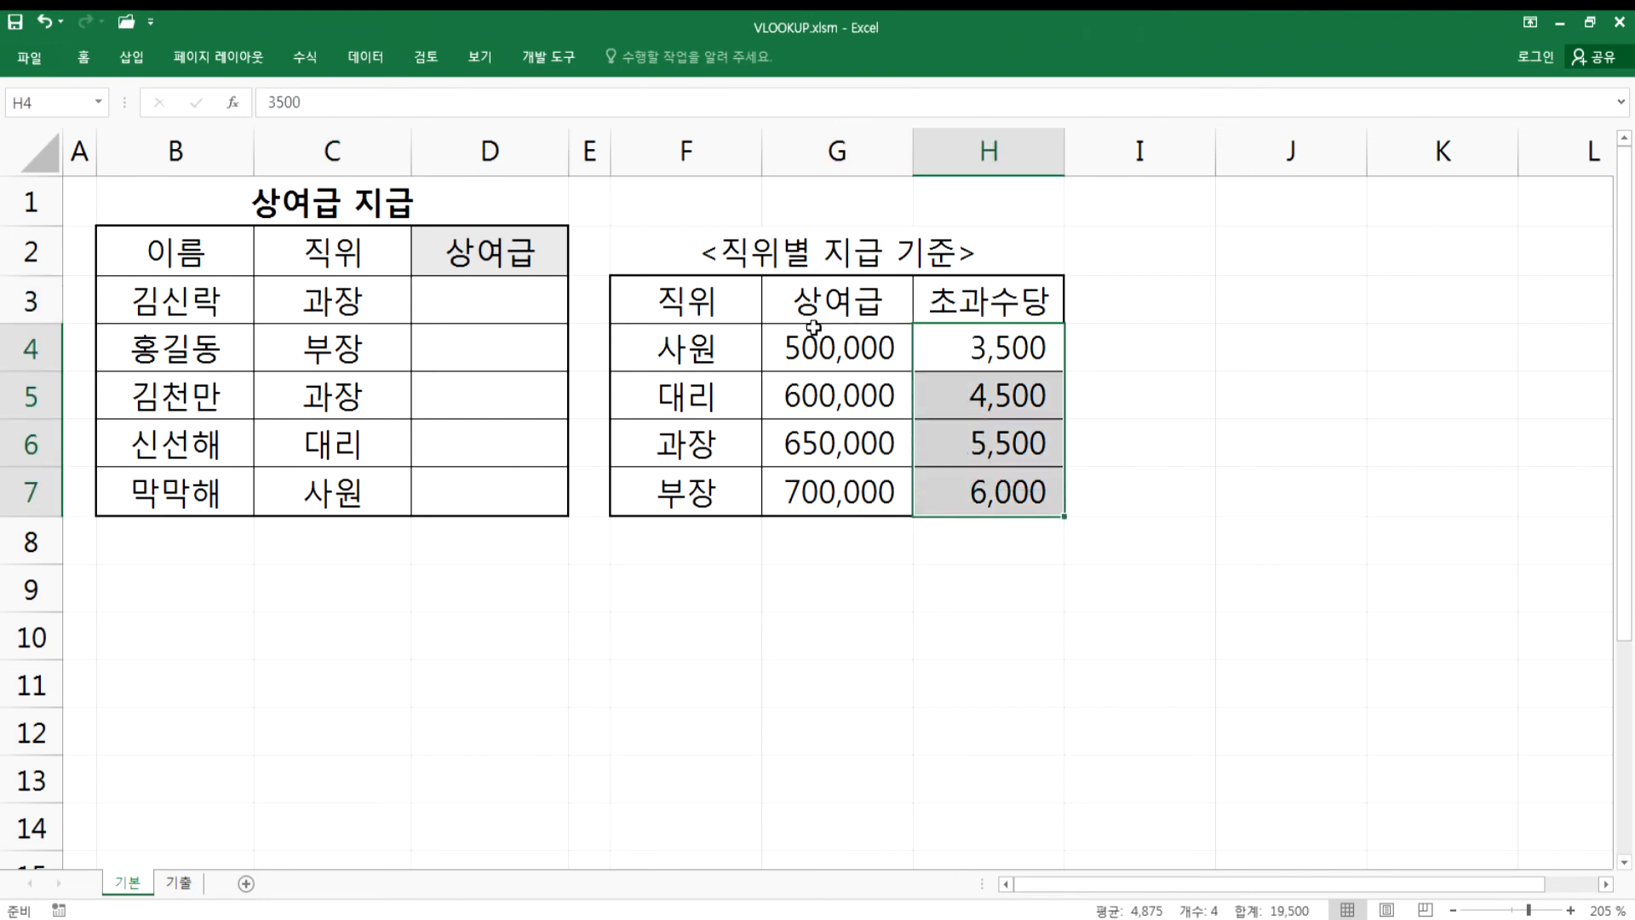
pyautogui.click(793, 349)
pyautogui.moveTo(672, 346); pyautogui.dragTo(953, 485)
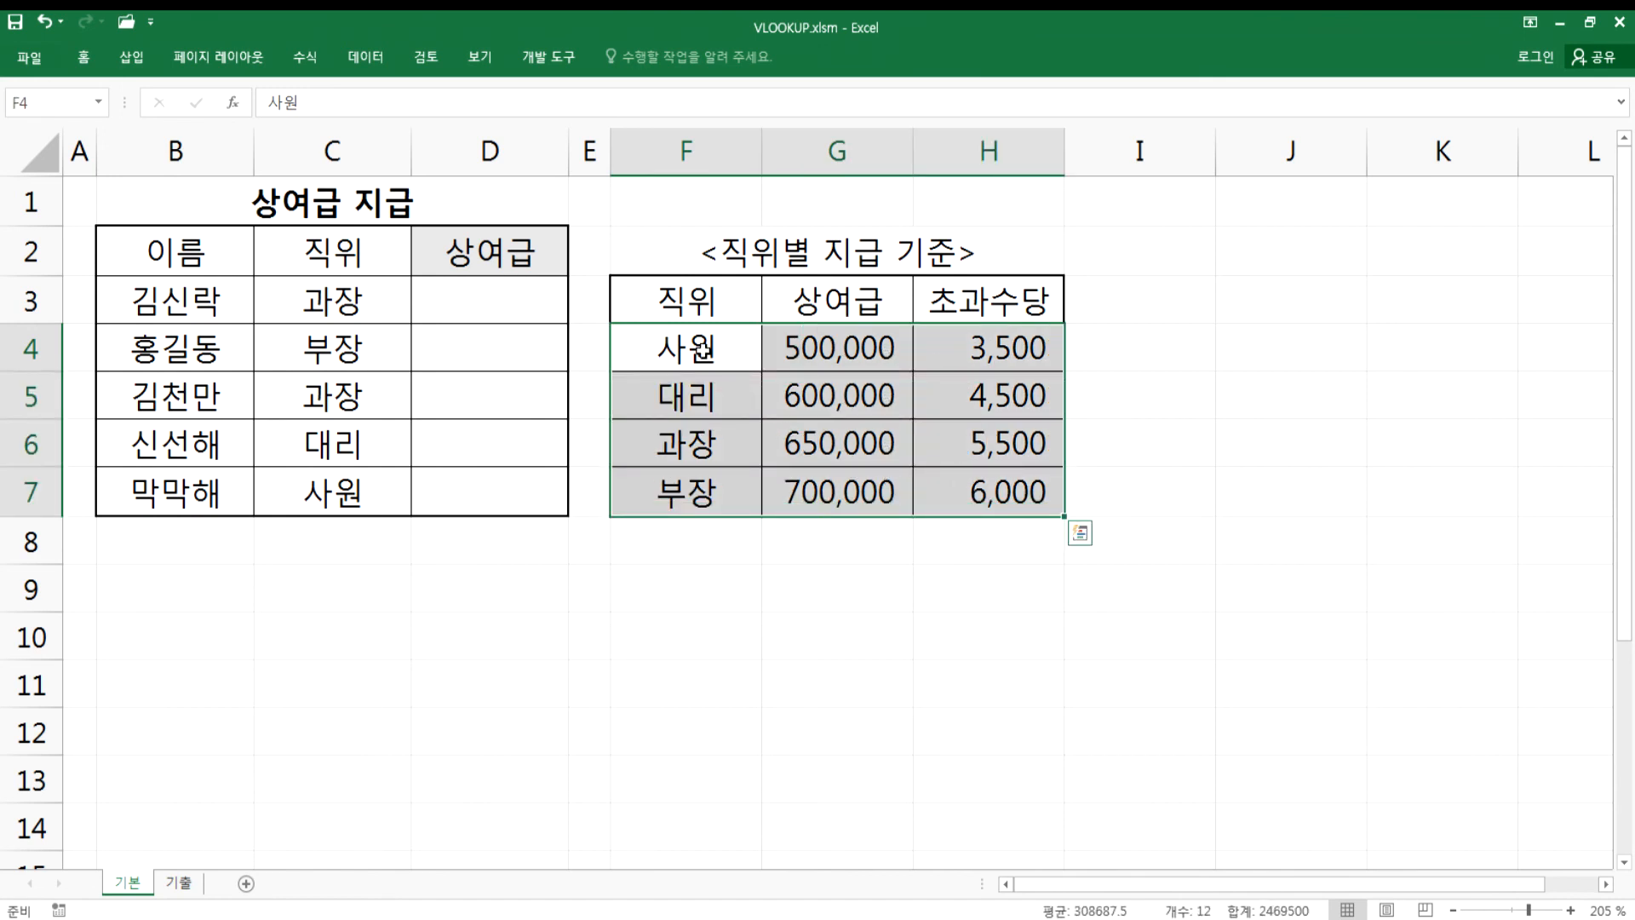
pyautogui.click(700, 347)
pyautogui.moveTo(333, 298); pyautogui.dragTo(326, 471)
pyautogui.click(456, 310)
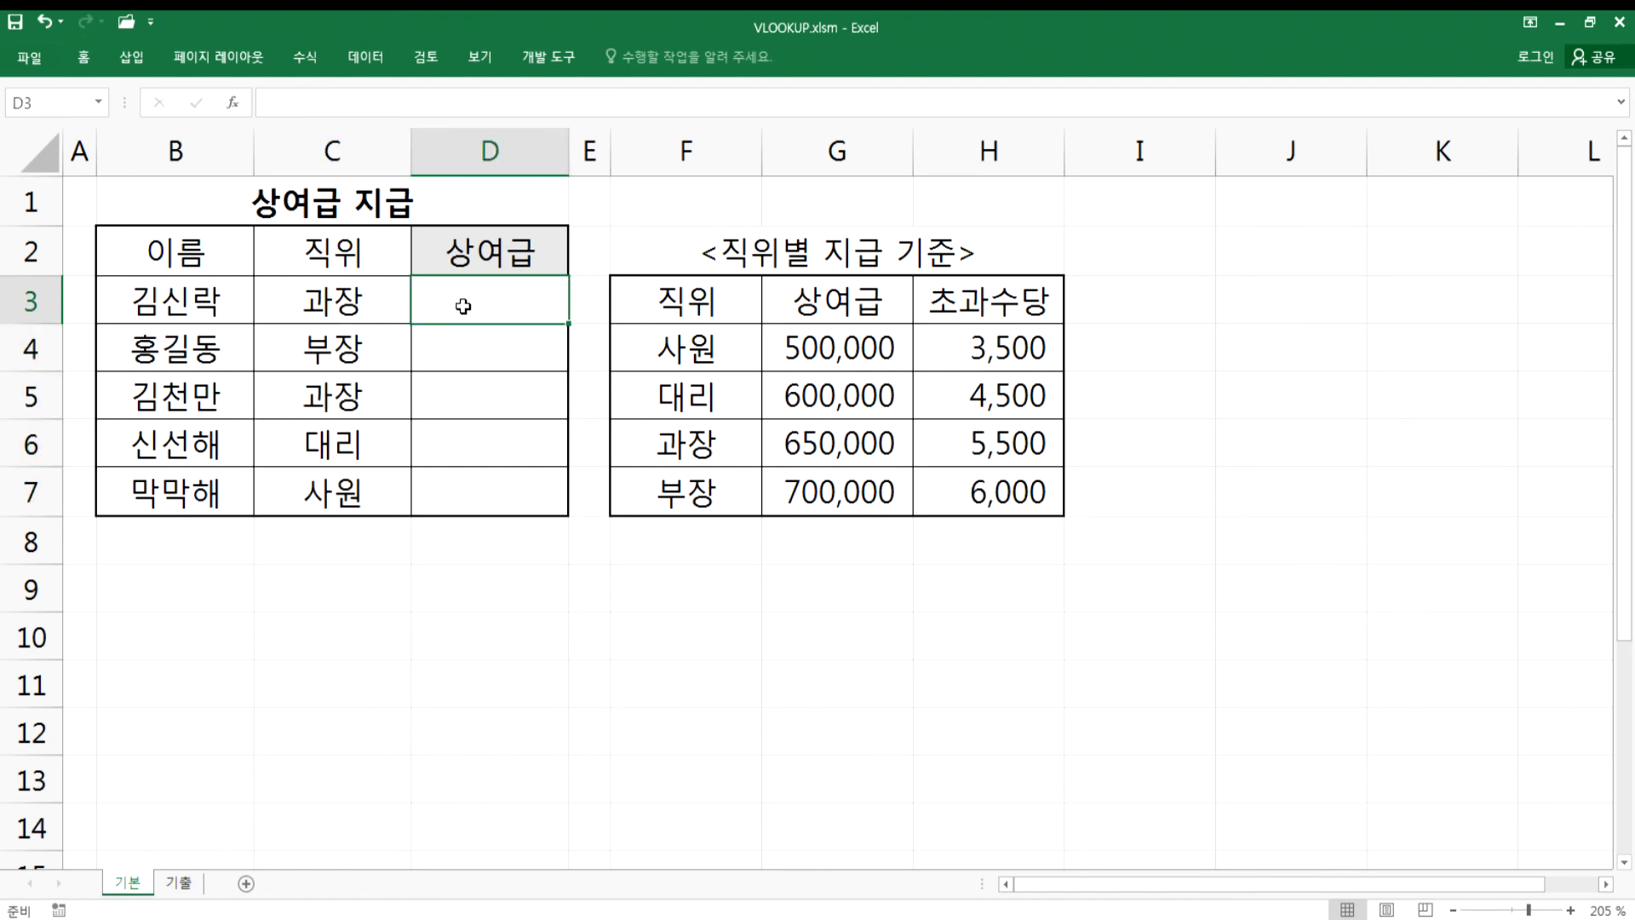
# - Enter =VLOOKUP(C3,$F$4:$H$7,2,FALSE) in D3
pyautogui.write('=VL')
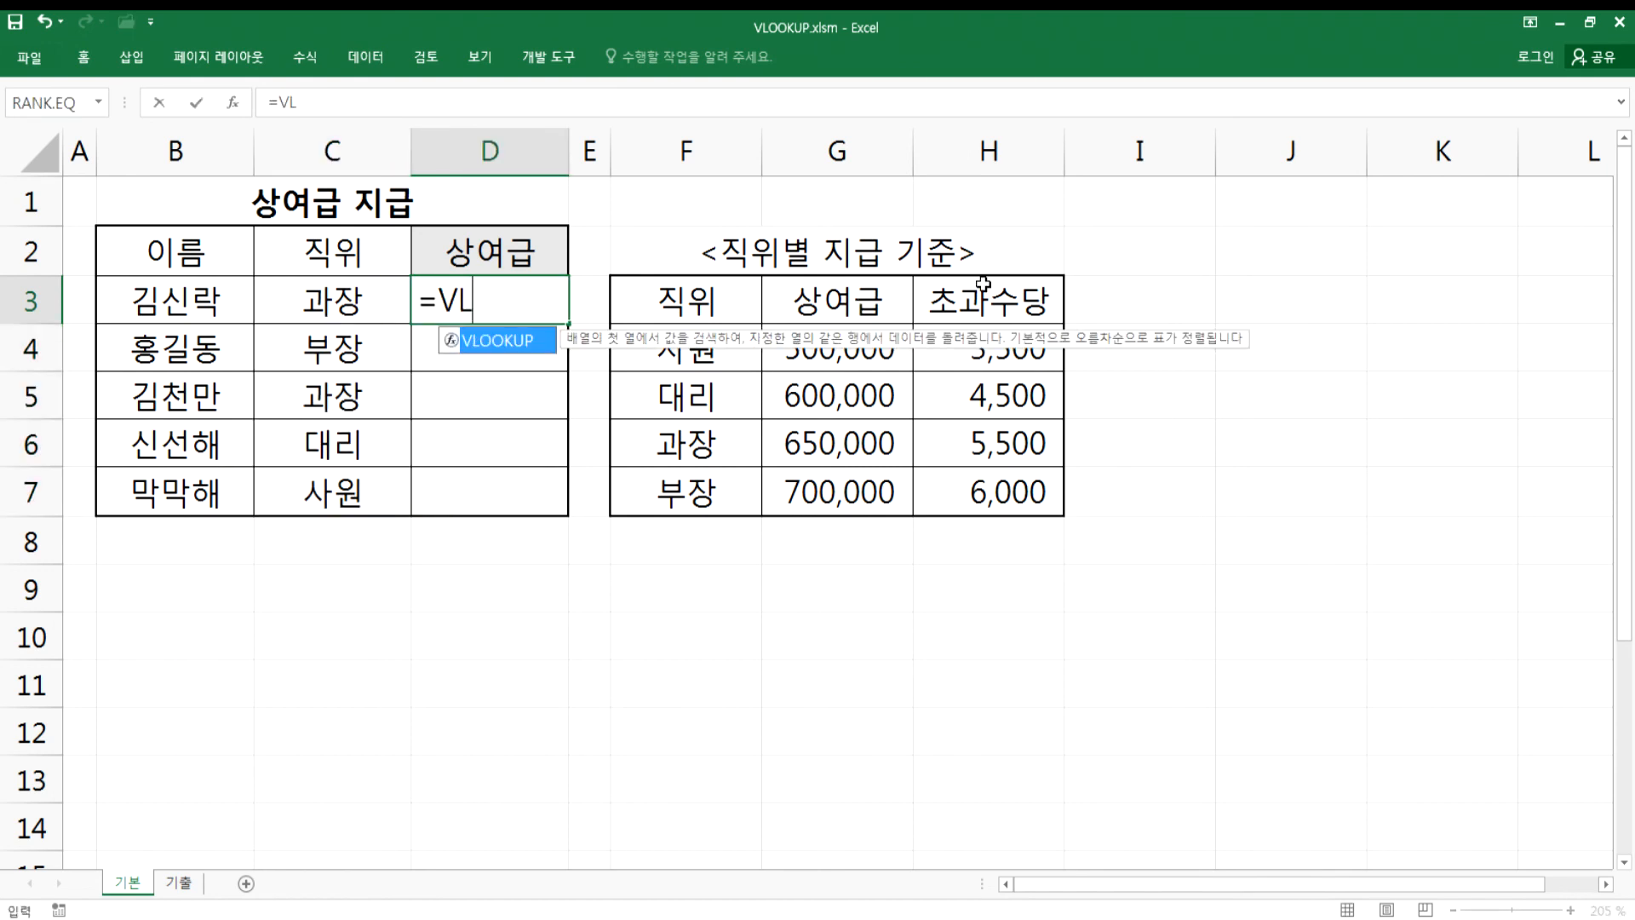
pyautogui.press('Tab')
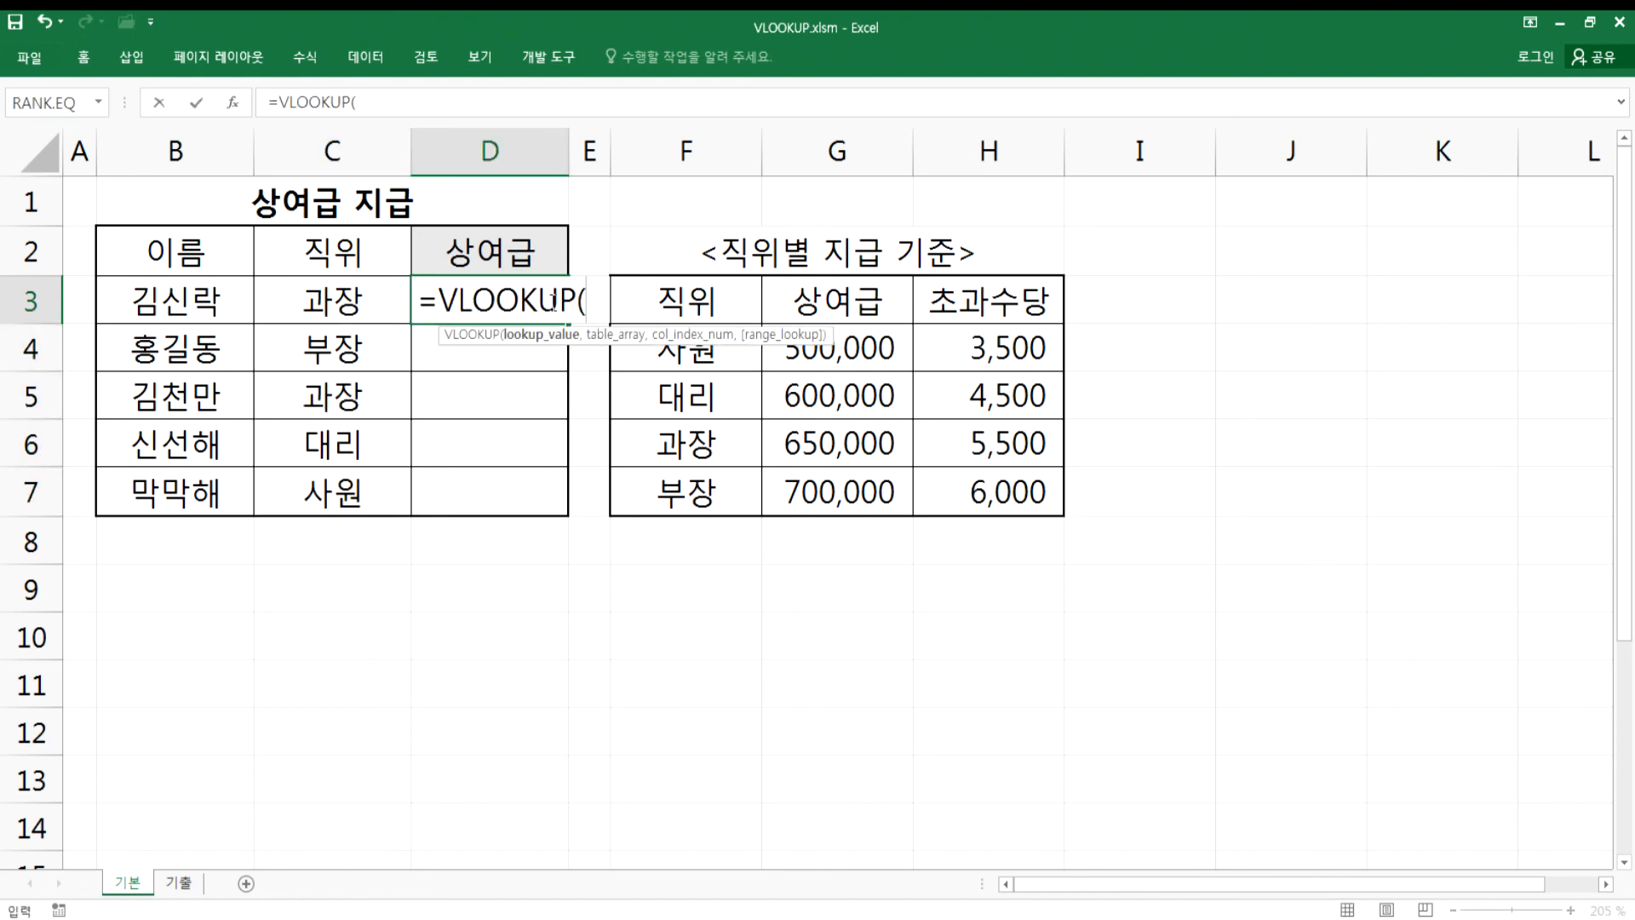
pyautogui.click(321, 298)
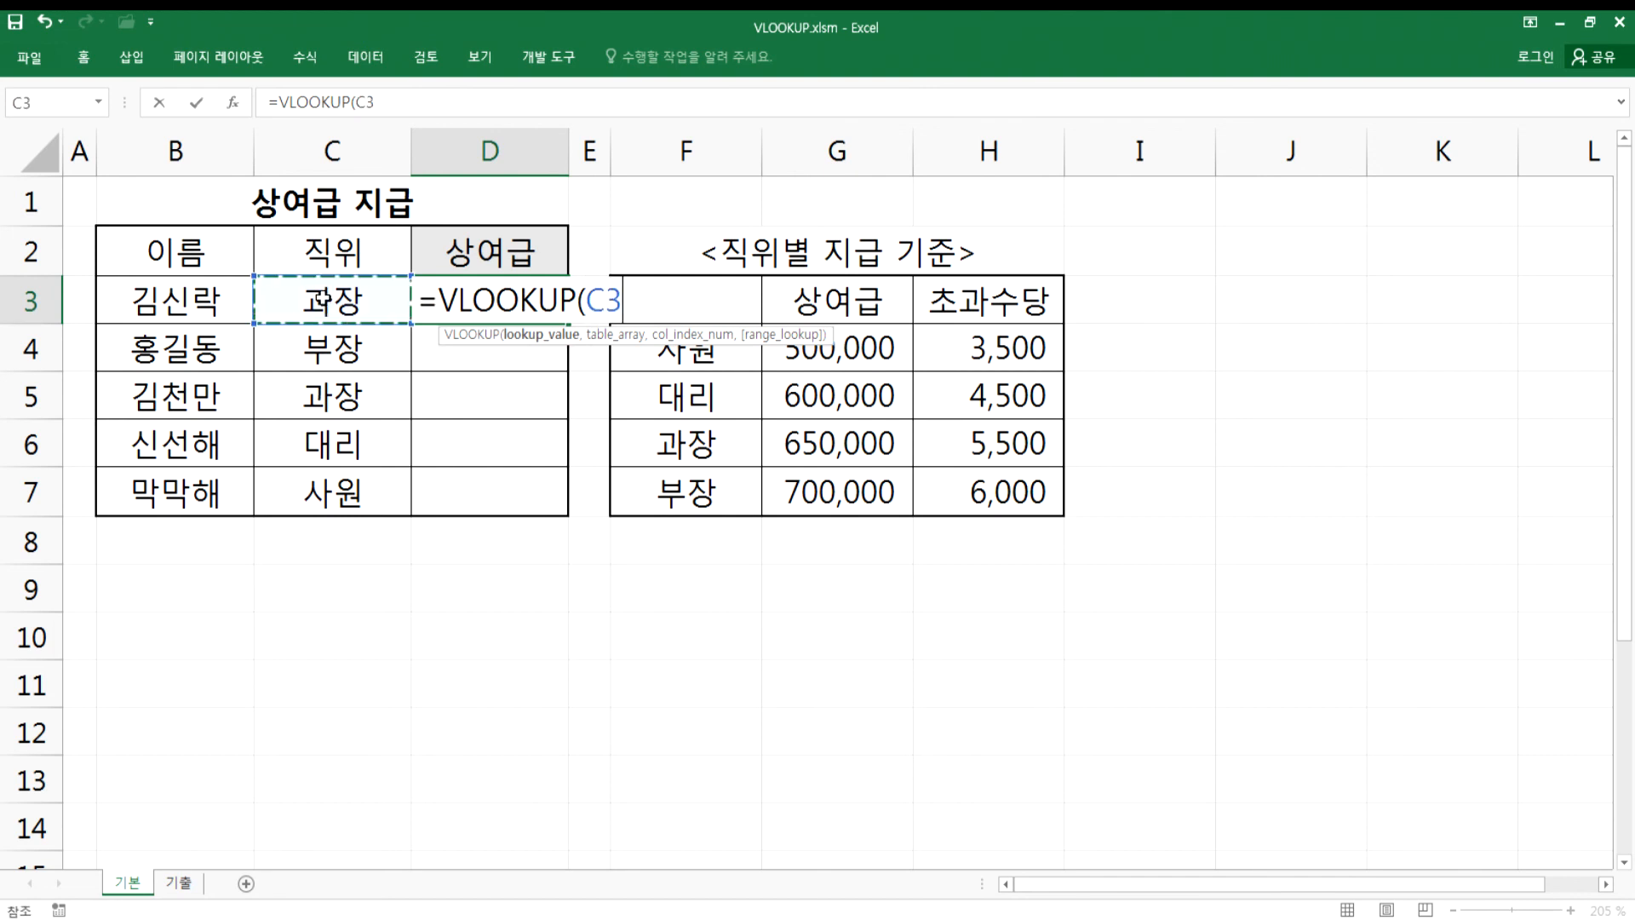
pyautogui.write(',')
pyautogui.moveTo(732, 354); pyautogui.dragTo(976, 481)
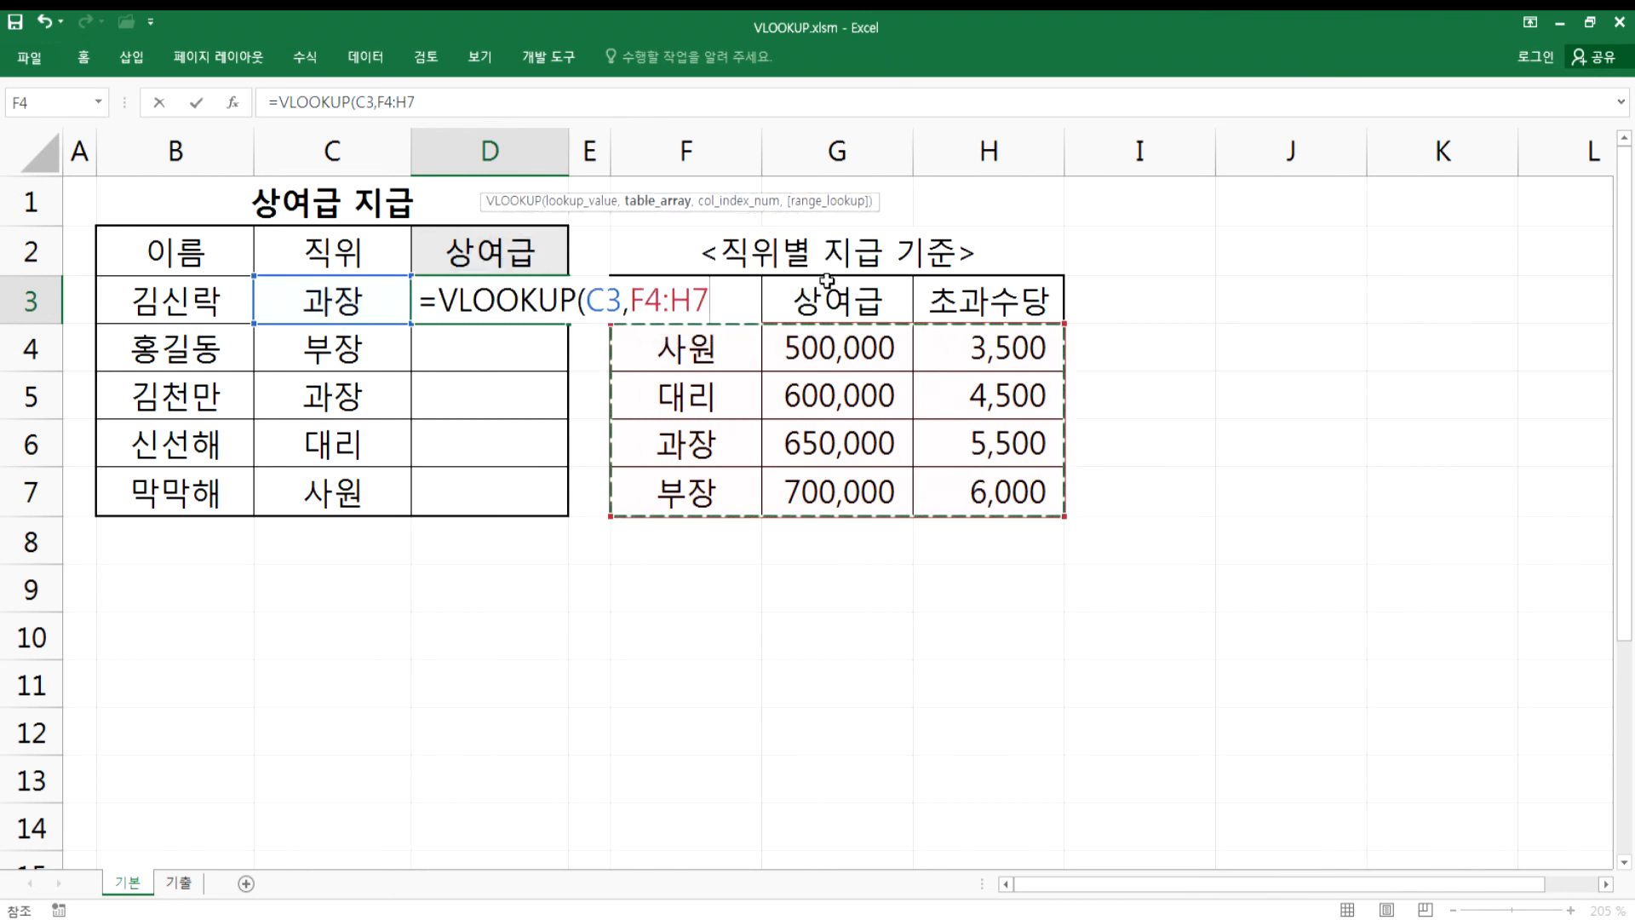
pyautogui.press('F4')
pyautogui.write(',')
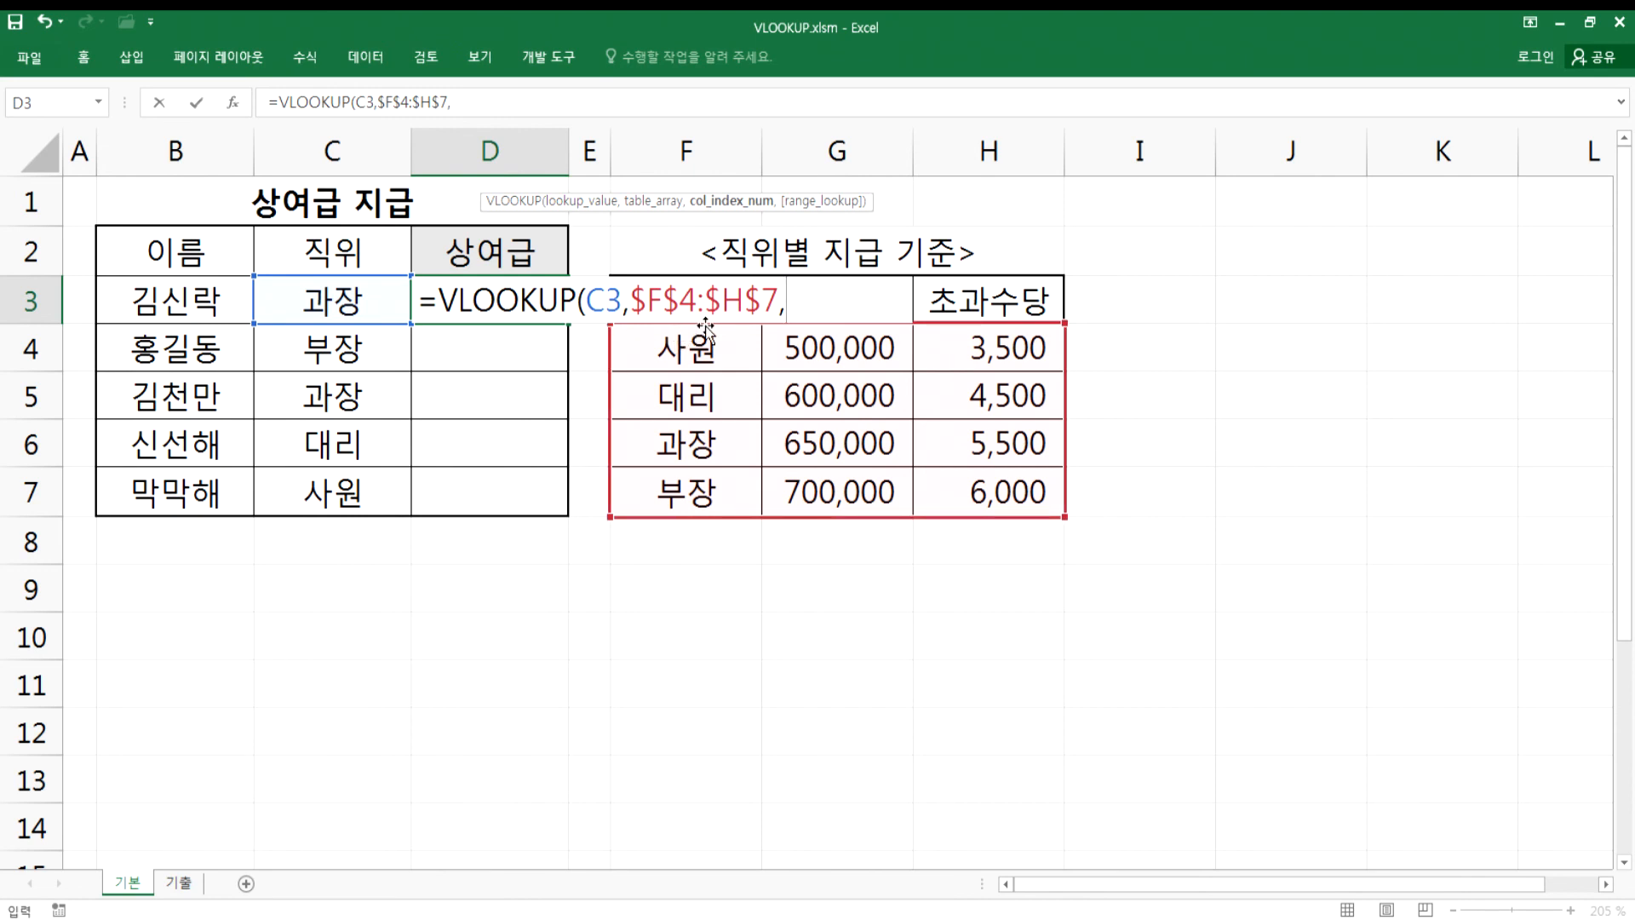
pyautogui.write('2')
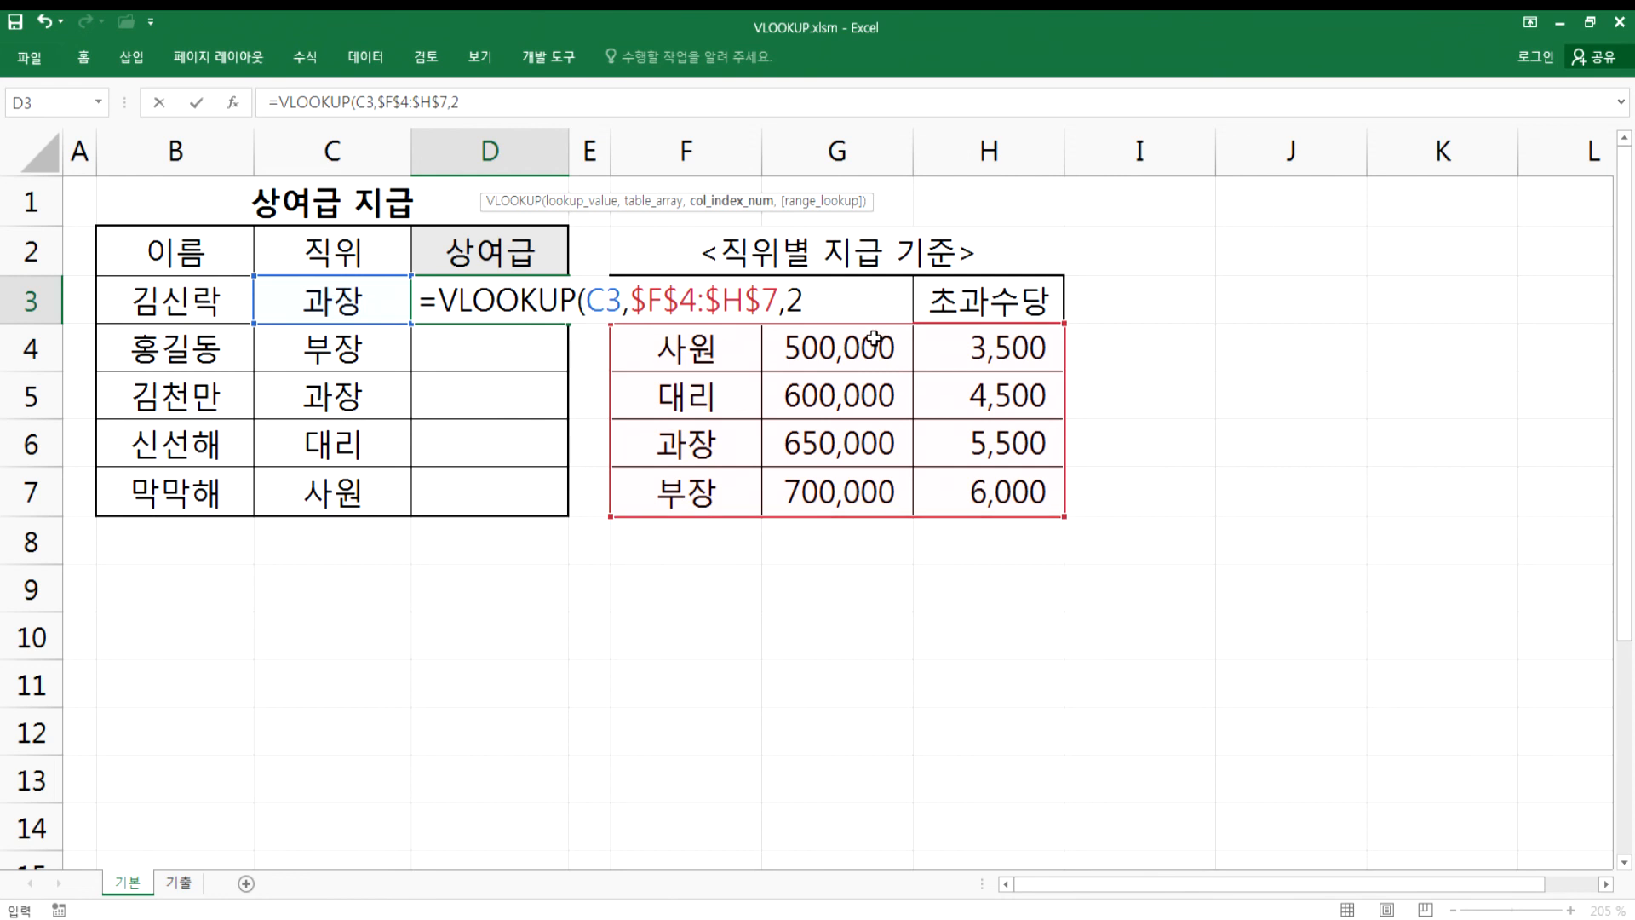
pyautogui.write(',')
pyautogui.click(888, 388)
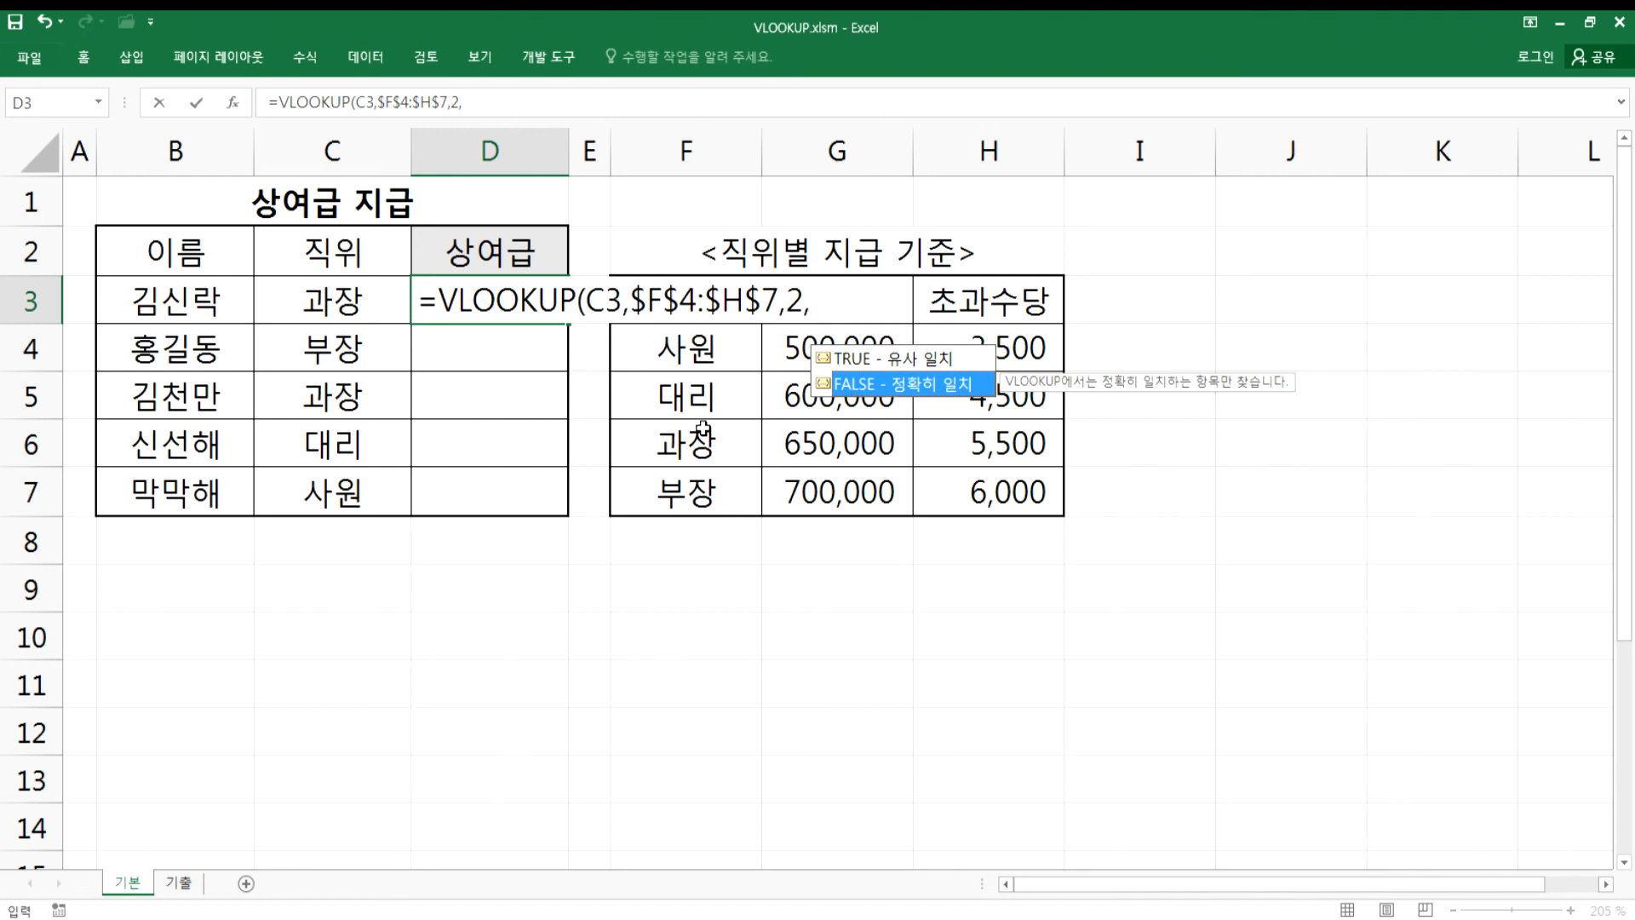
pyautogui.doubleClick(884, 385)
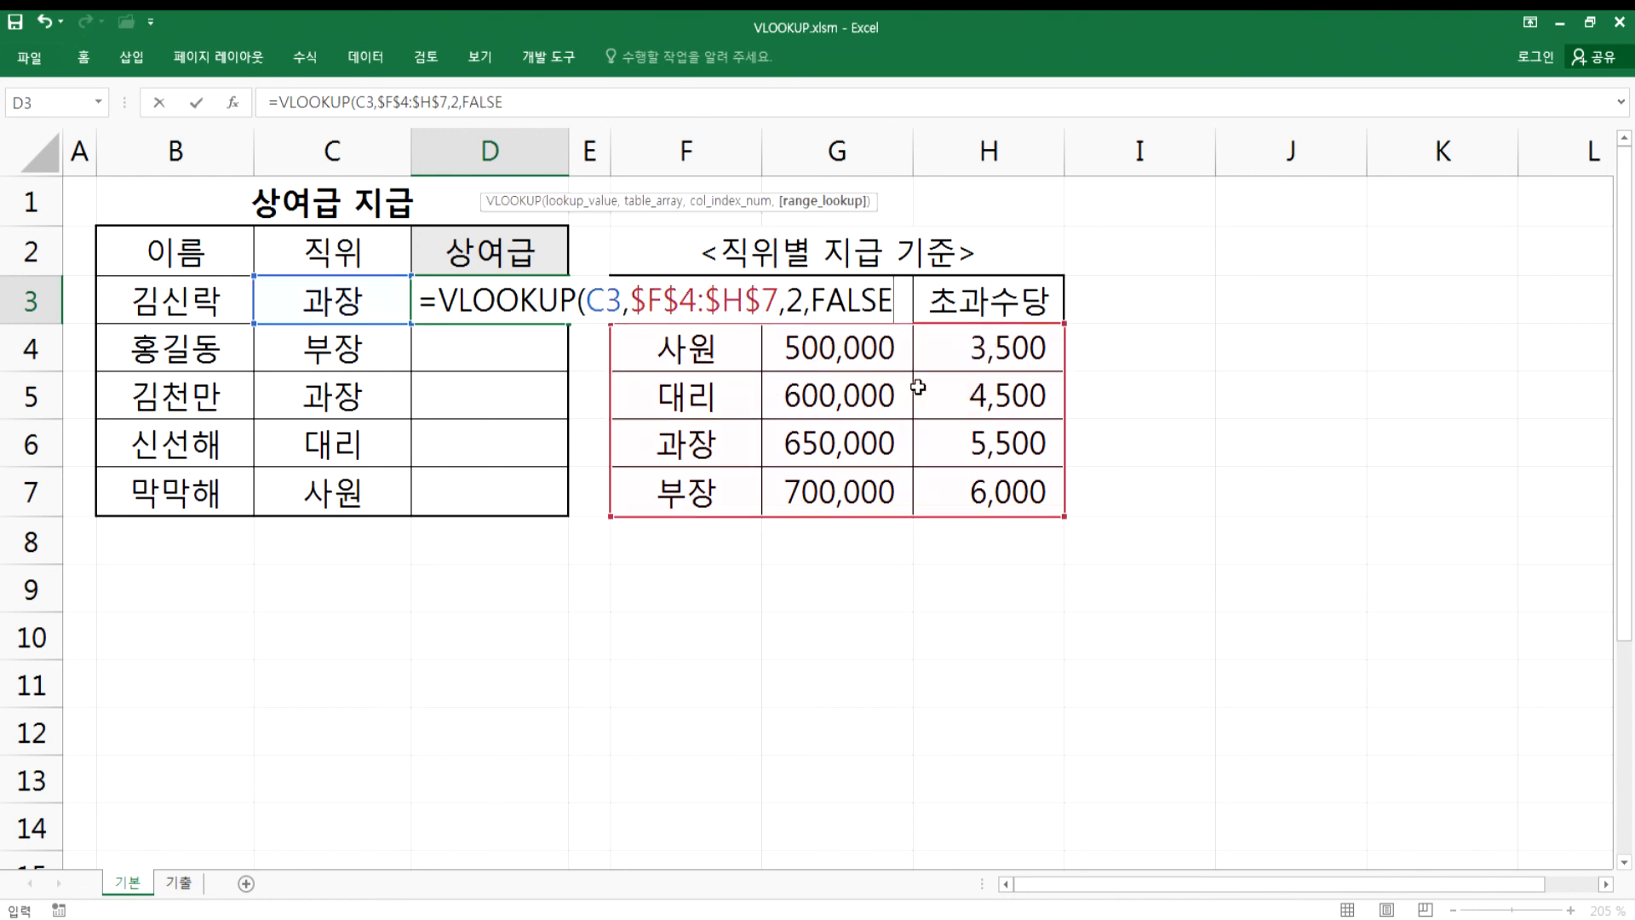
pyautogui.press('Return')
# - Fill D3's formula down to D7 without formatting, returning 650,000 through 500,000
pyautogui.click(542, 304)
pyautogui.moveTo(568, 325); pyautogui.dragTo(570, 509)
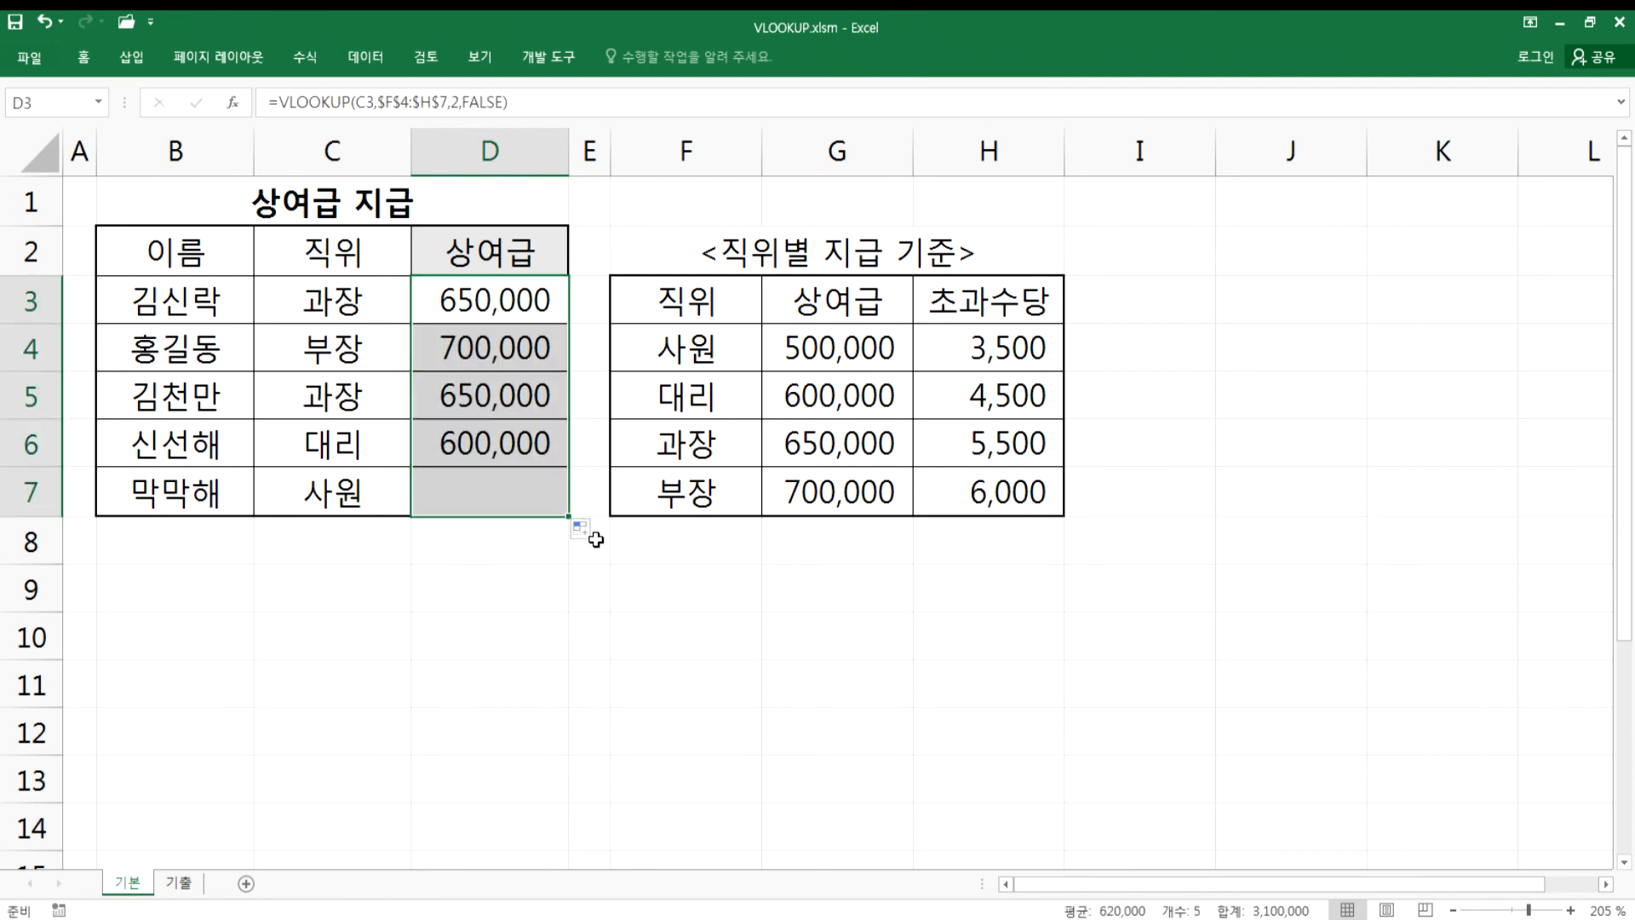
pyautogui.click(587, 529)
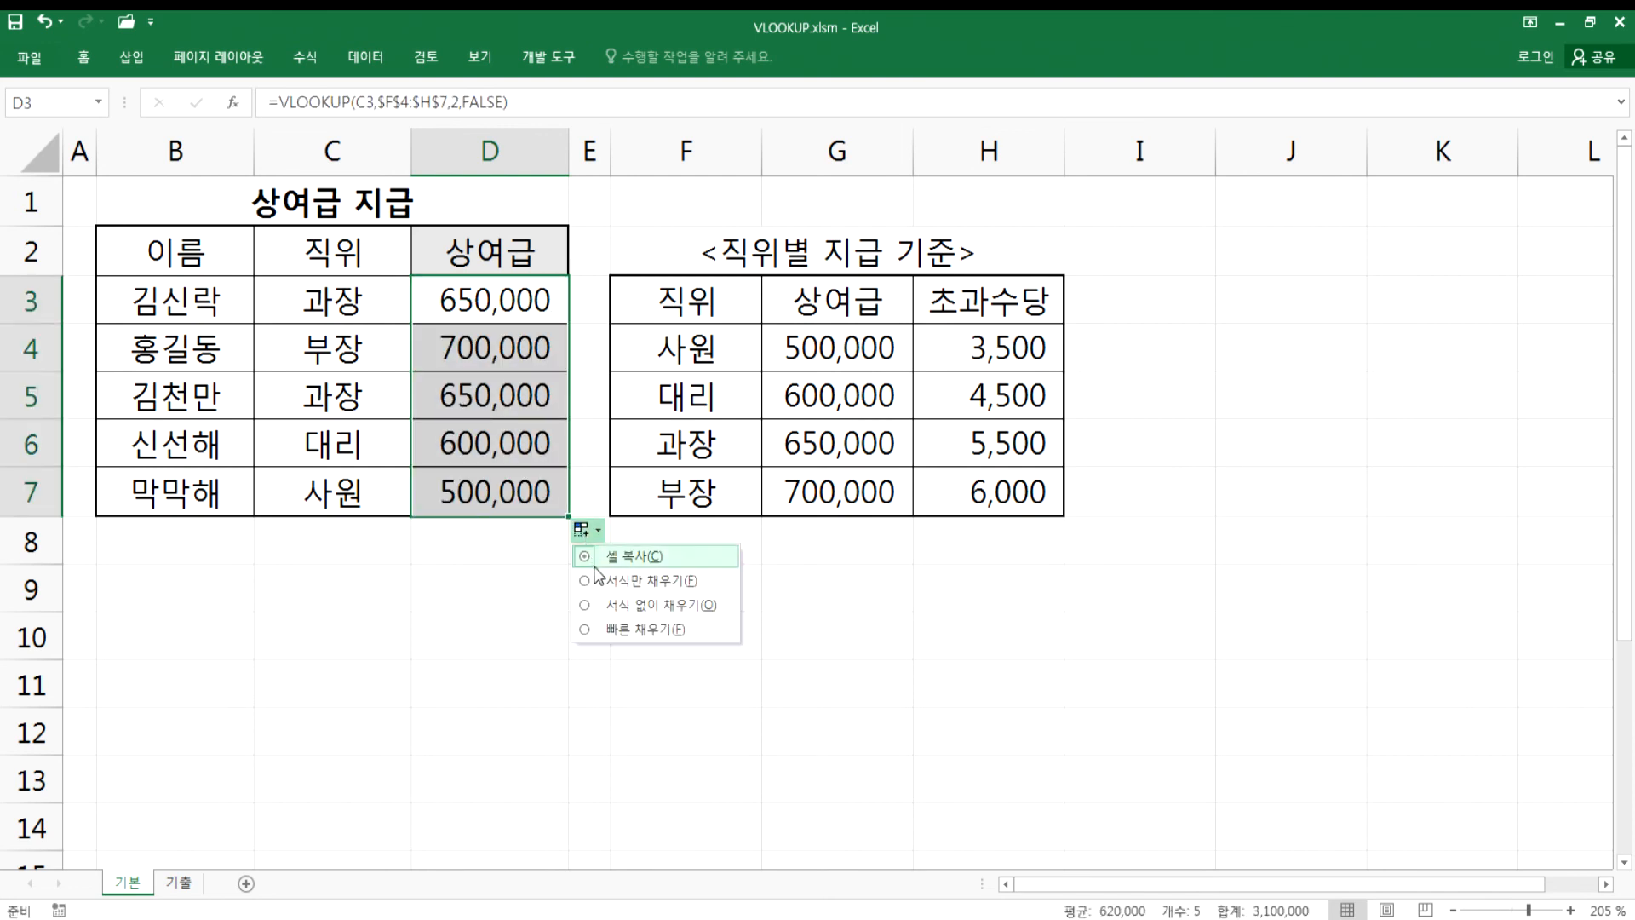
pyautogui.click(630, 605)
pyautogui.click(490, 625)
pyautogui.click(438, 304)
pyautogui.doubleClick(439, 304)
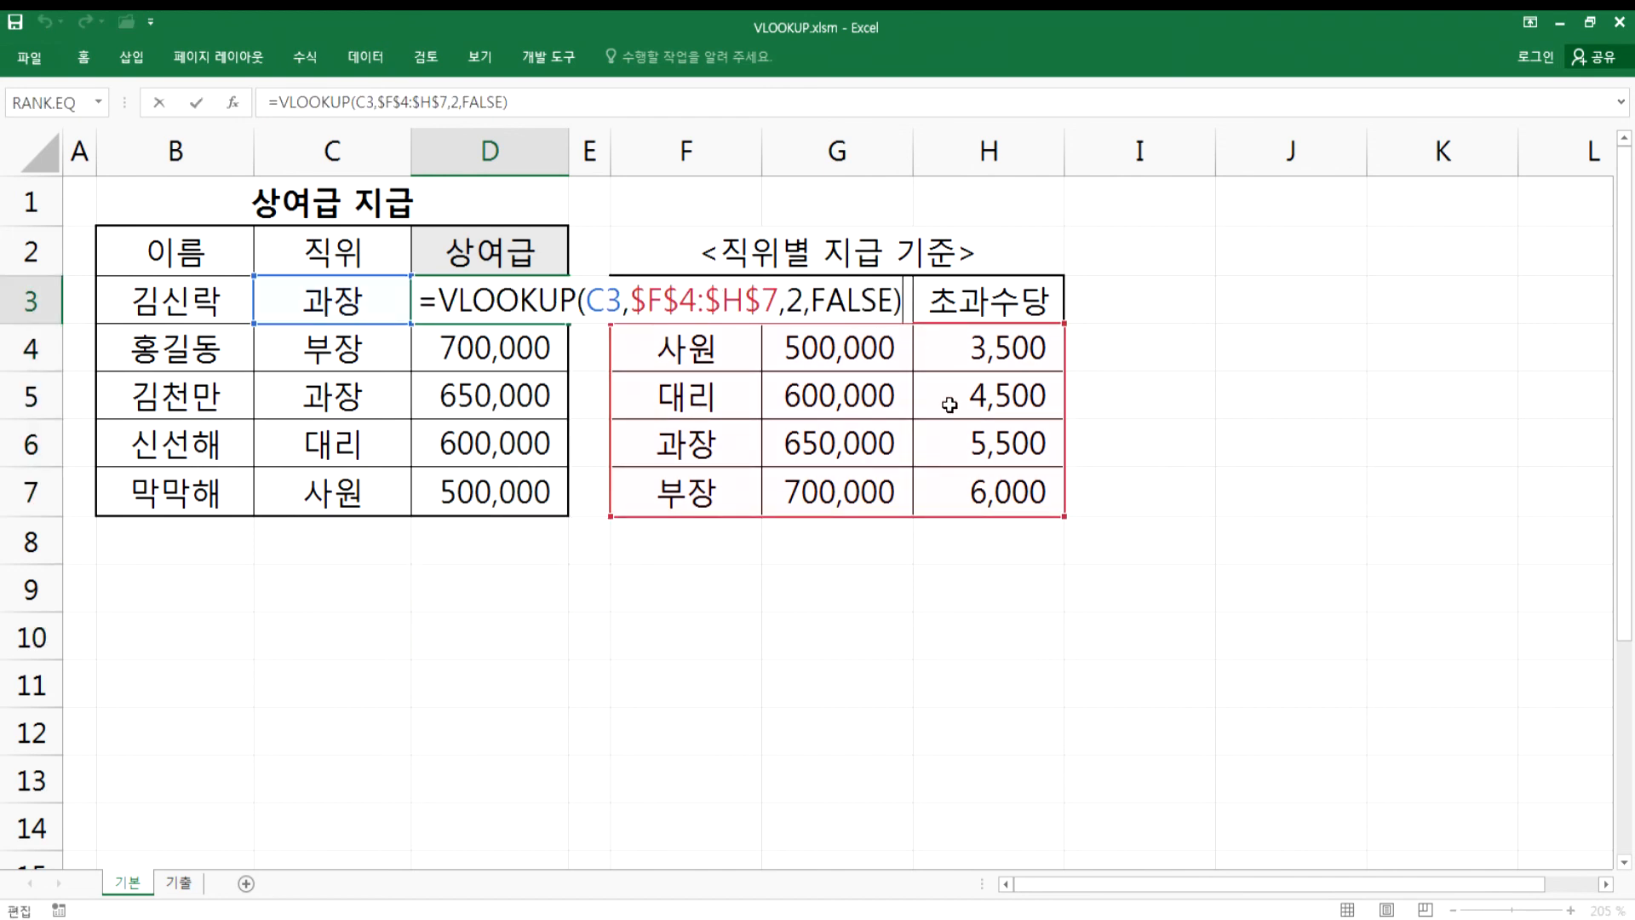
pyautogui.press('Escape')
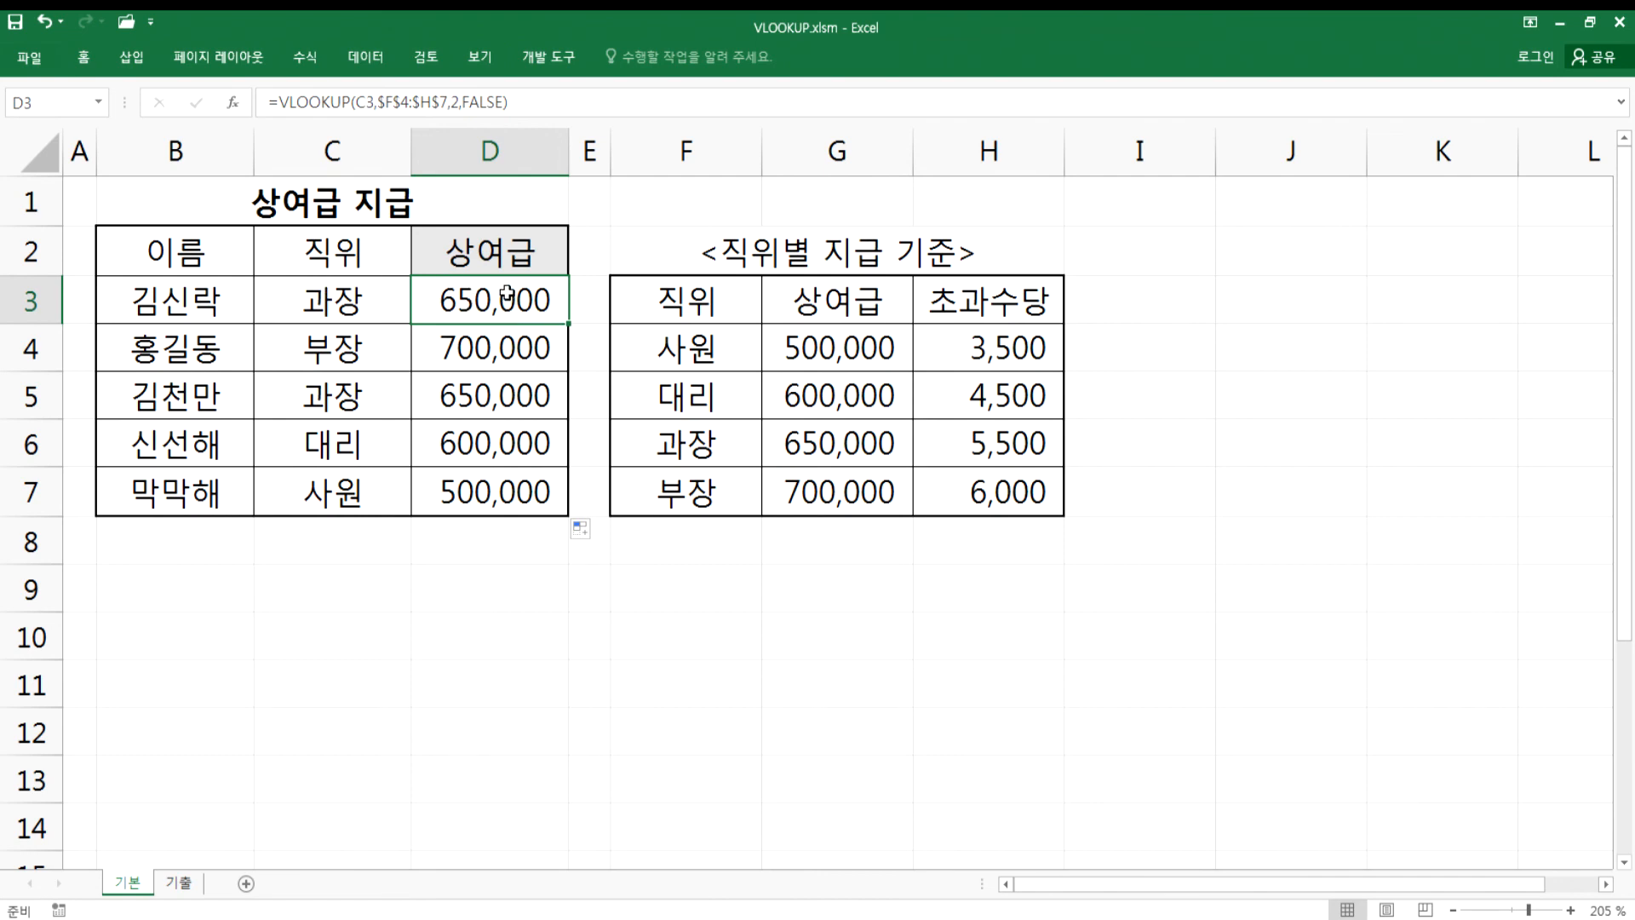
pyautogui.click(181, 885)
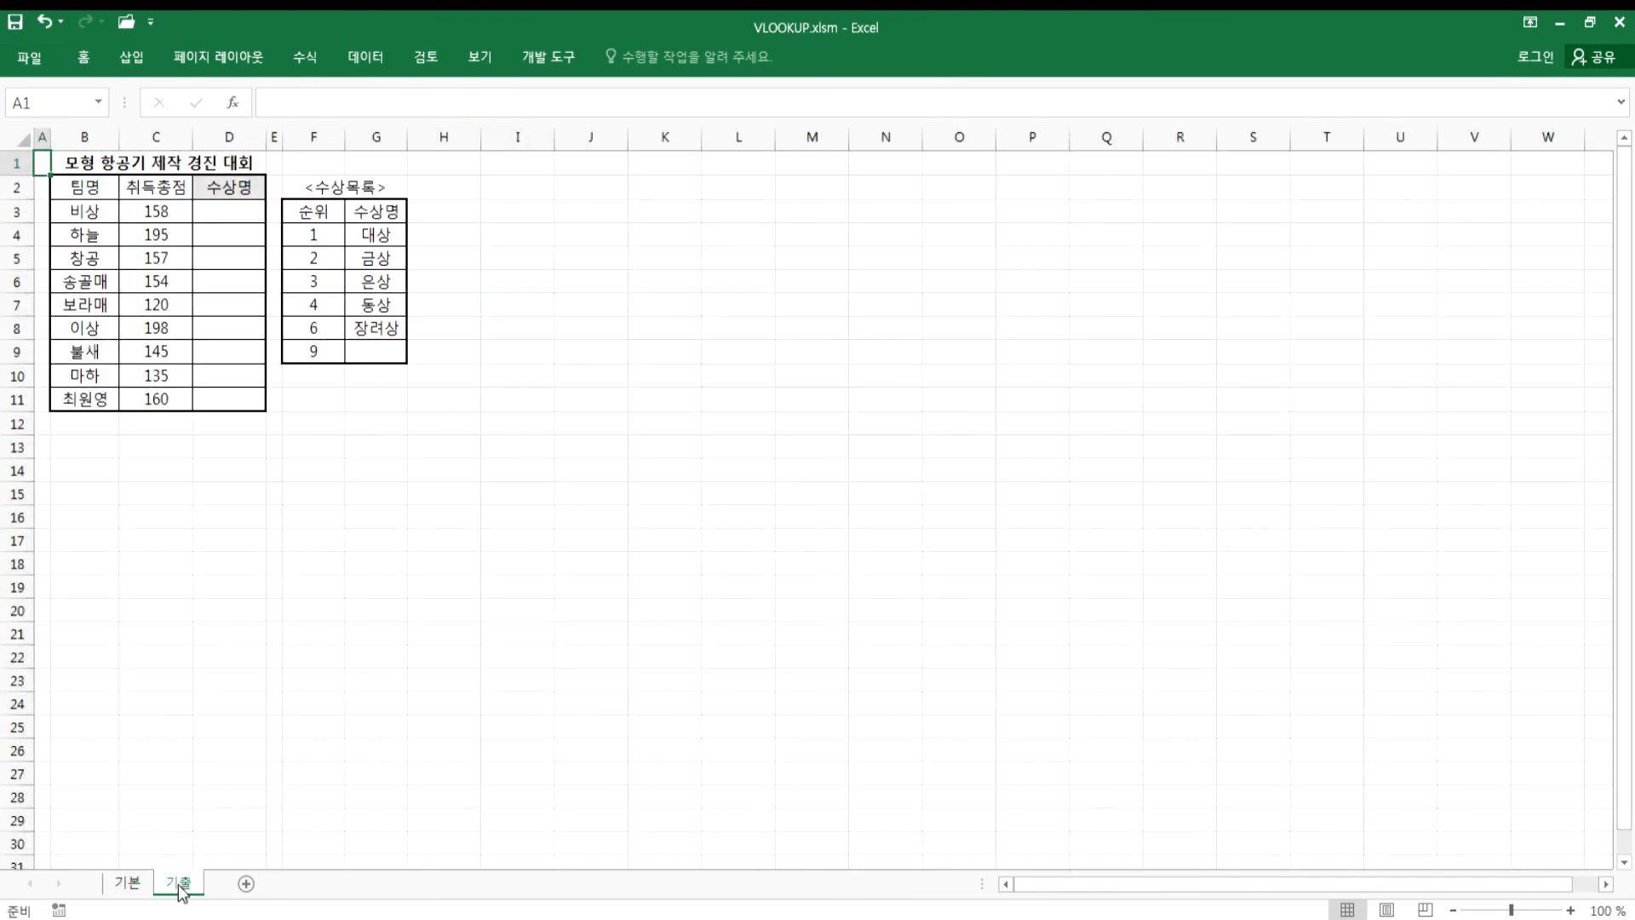
pyautogui.scroll(7, 281, 496)
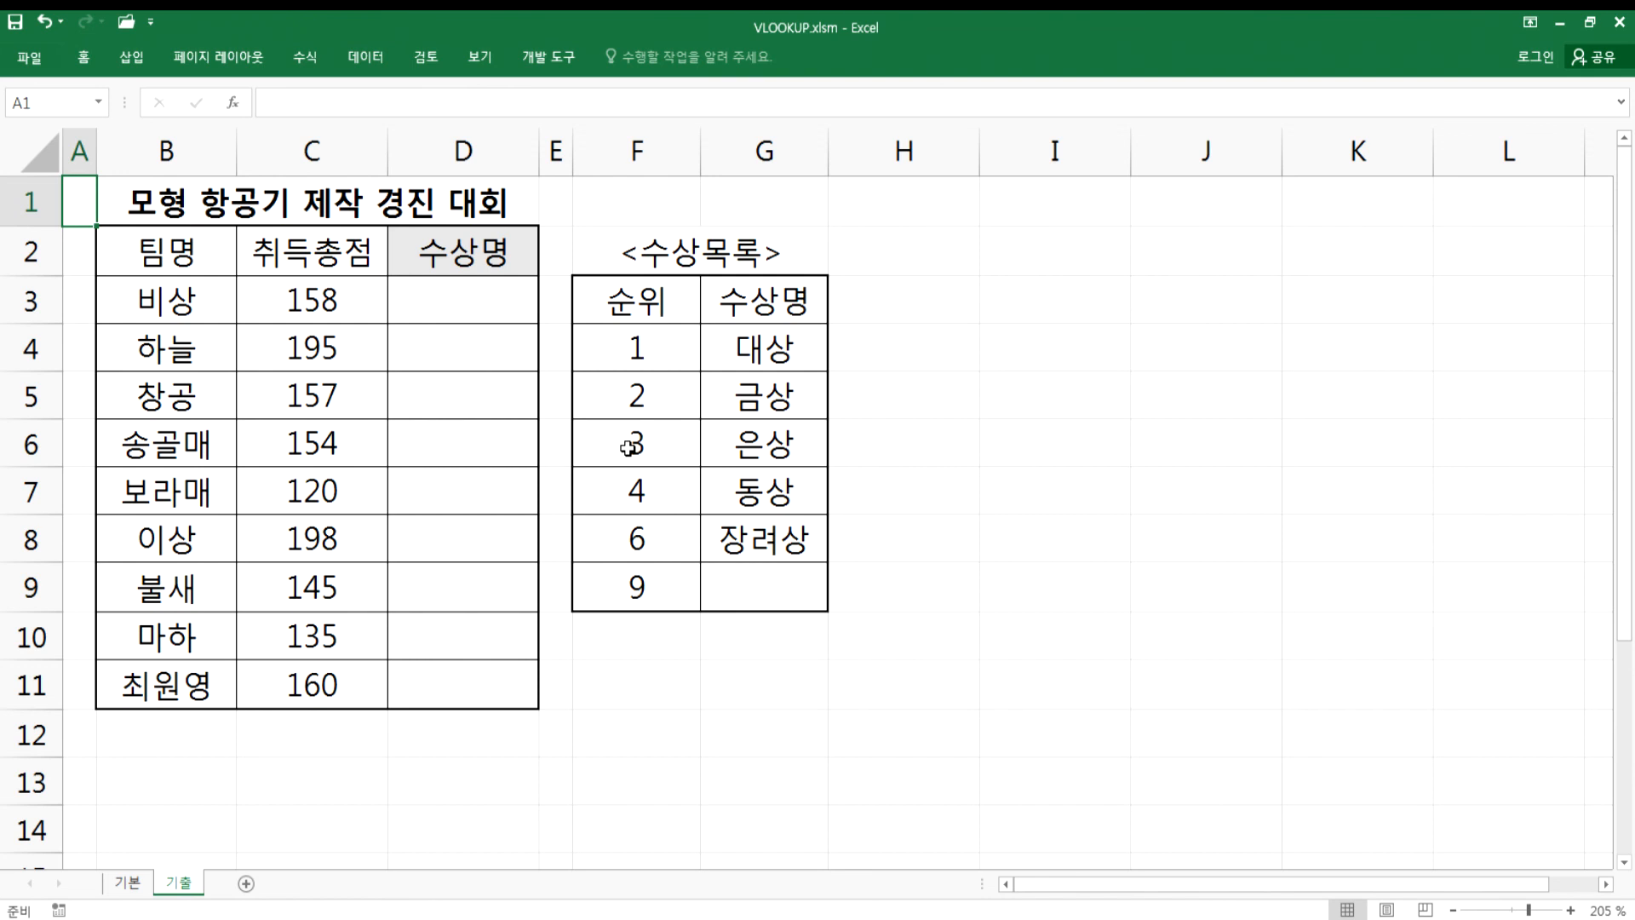
pyautogui.click(789, 346)
pyautogui.click(741, 394)
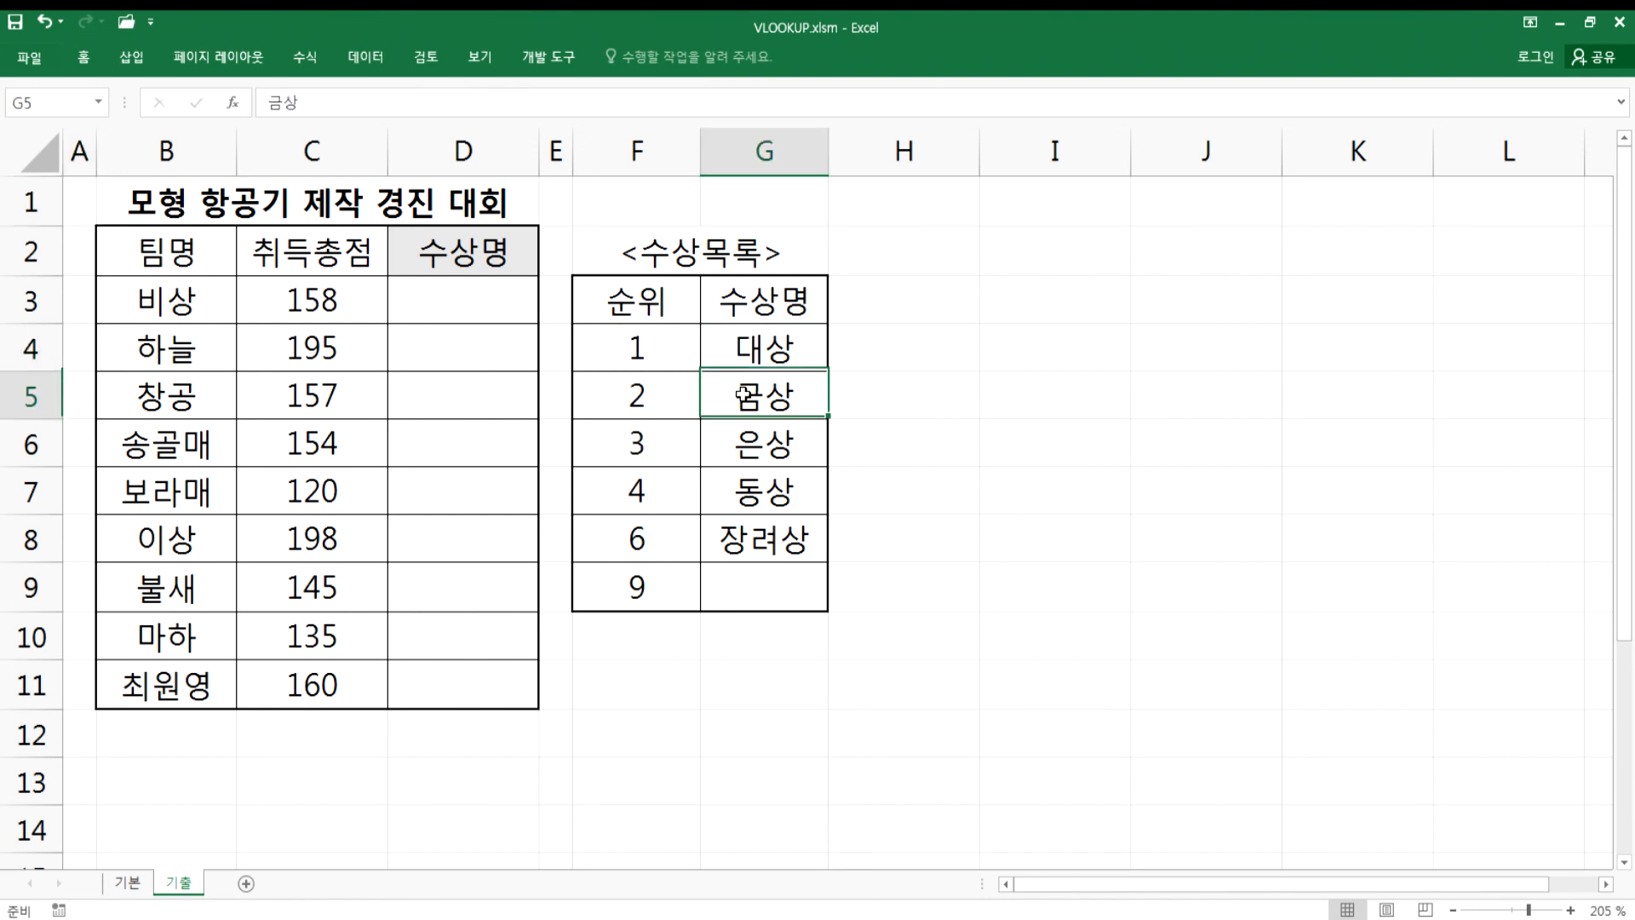
pyautogui.click(636, 433)
pyautogui.click(668, 492)
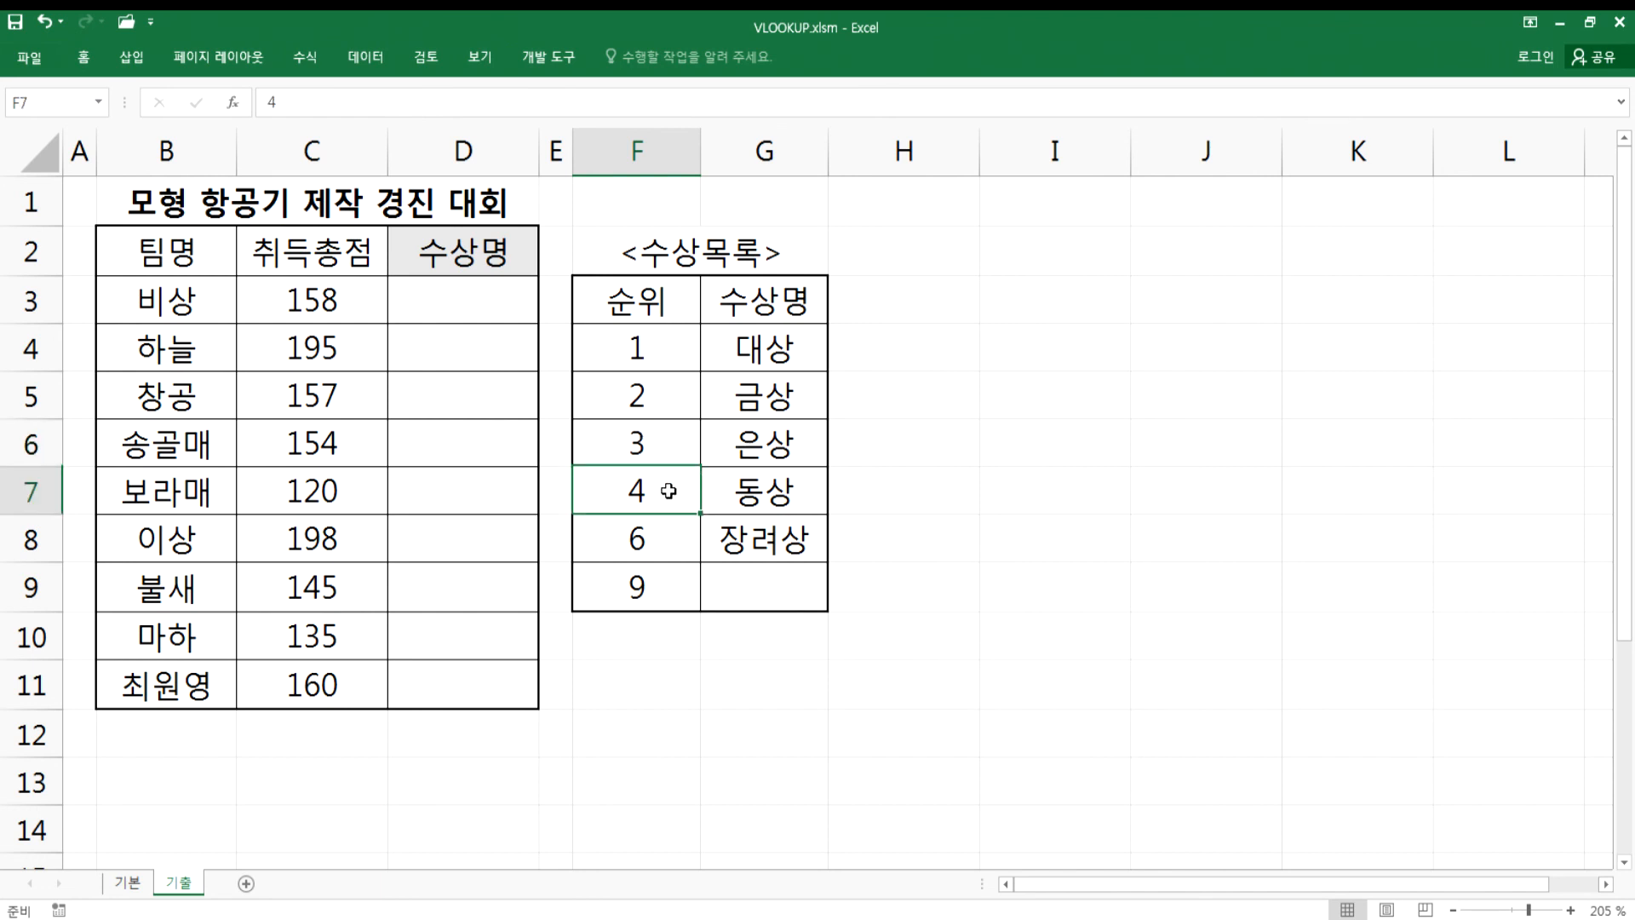
pyautogui.click(757, 491)
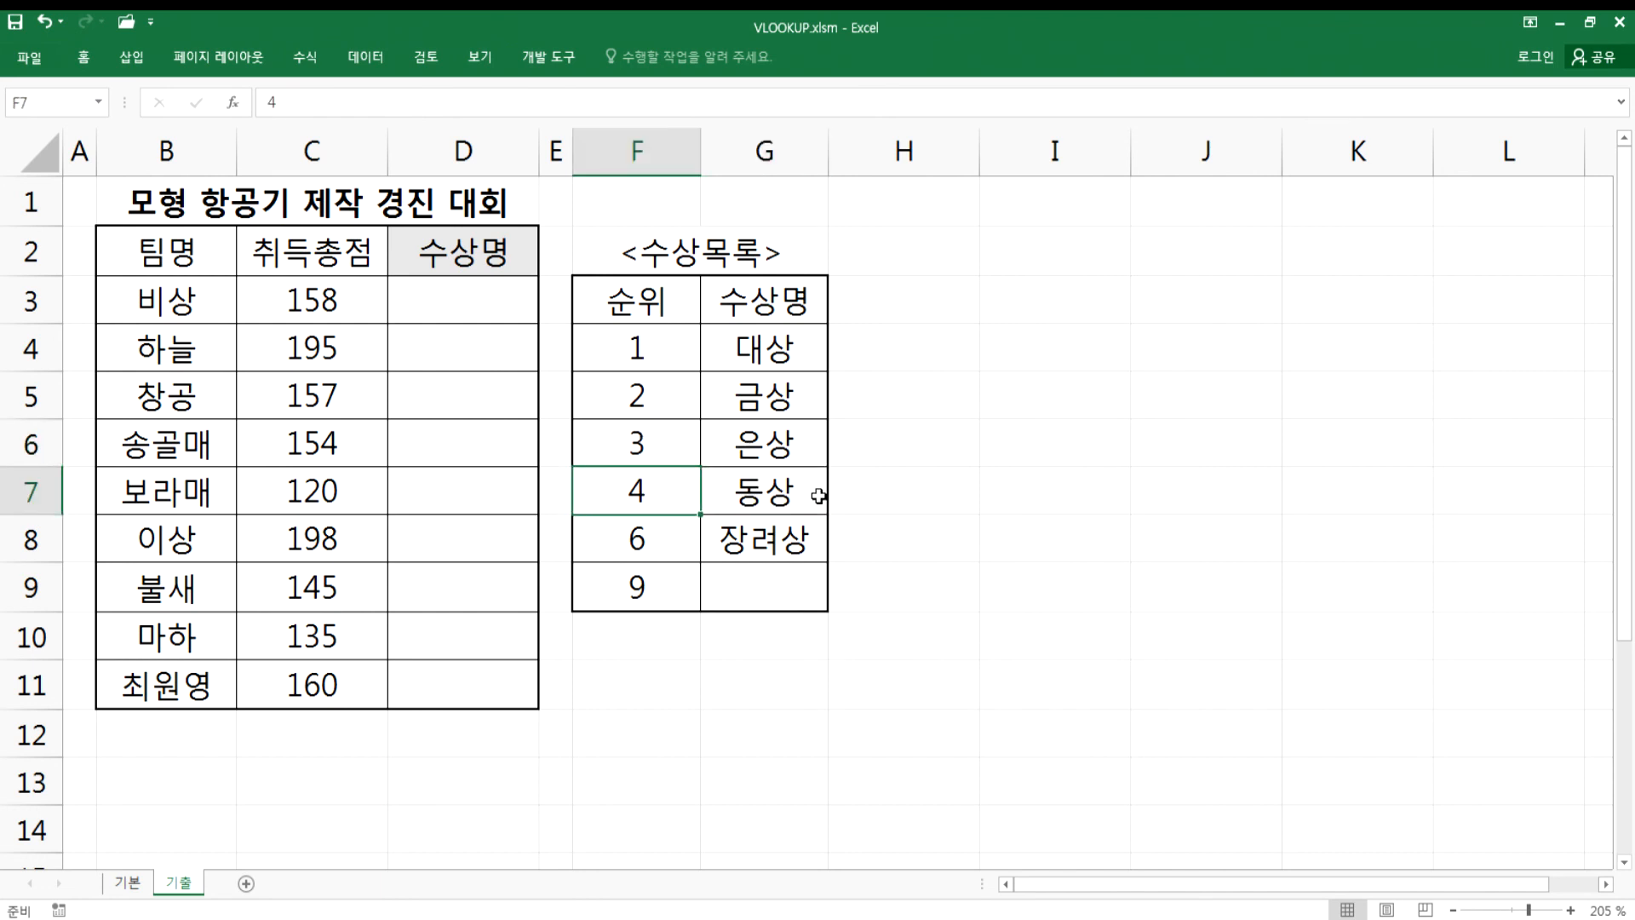
pyautogui.click(681, 540)
pyautogui.click(771, 538)
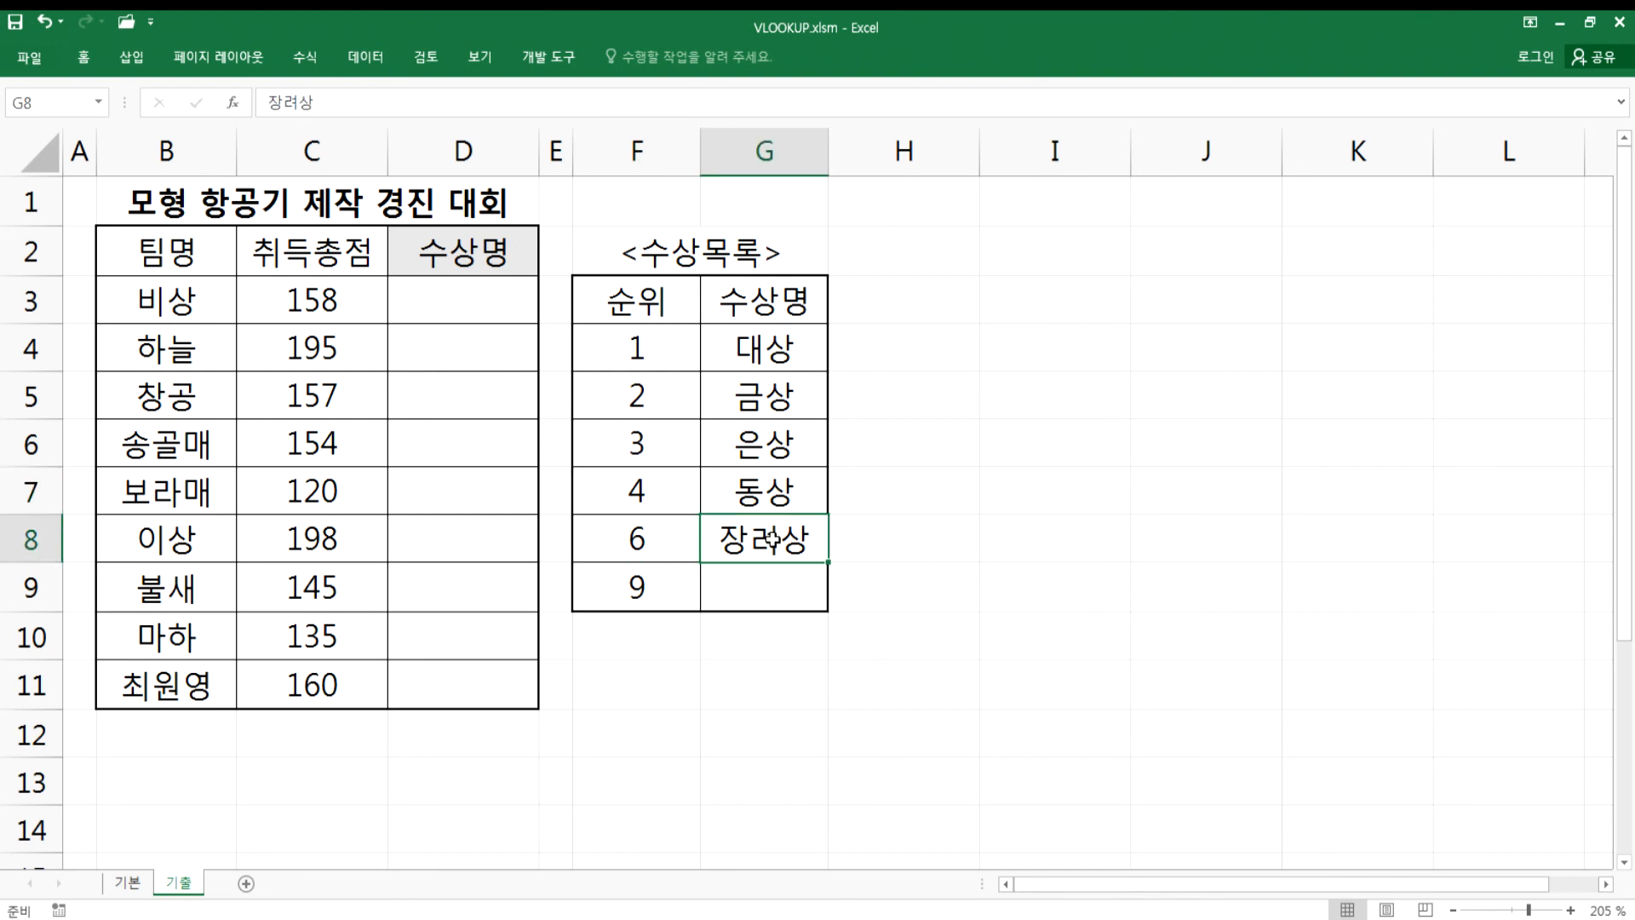
pyautogui.click(683, 583)
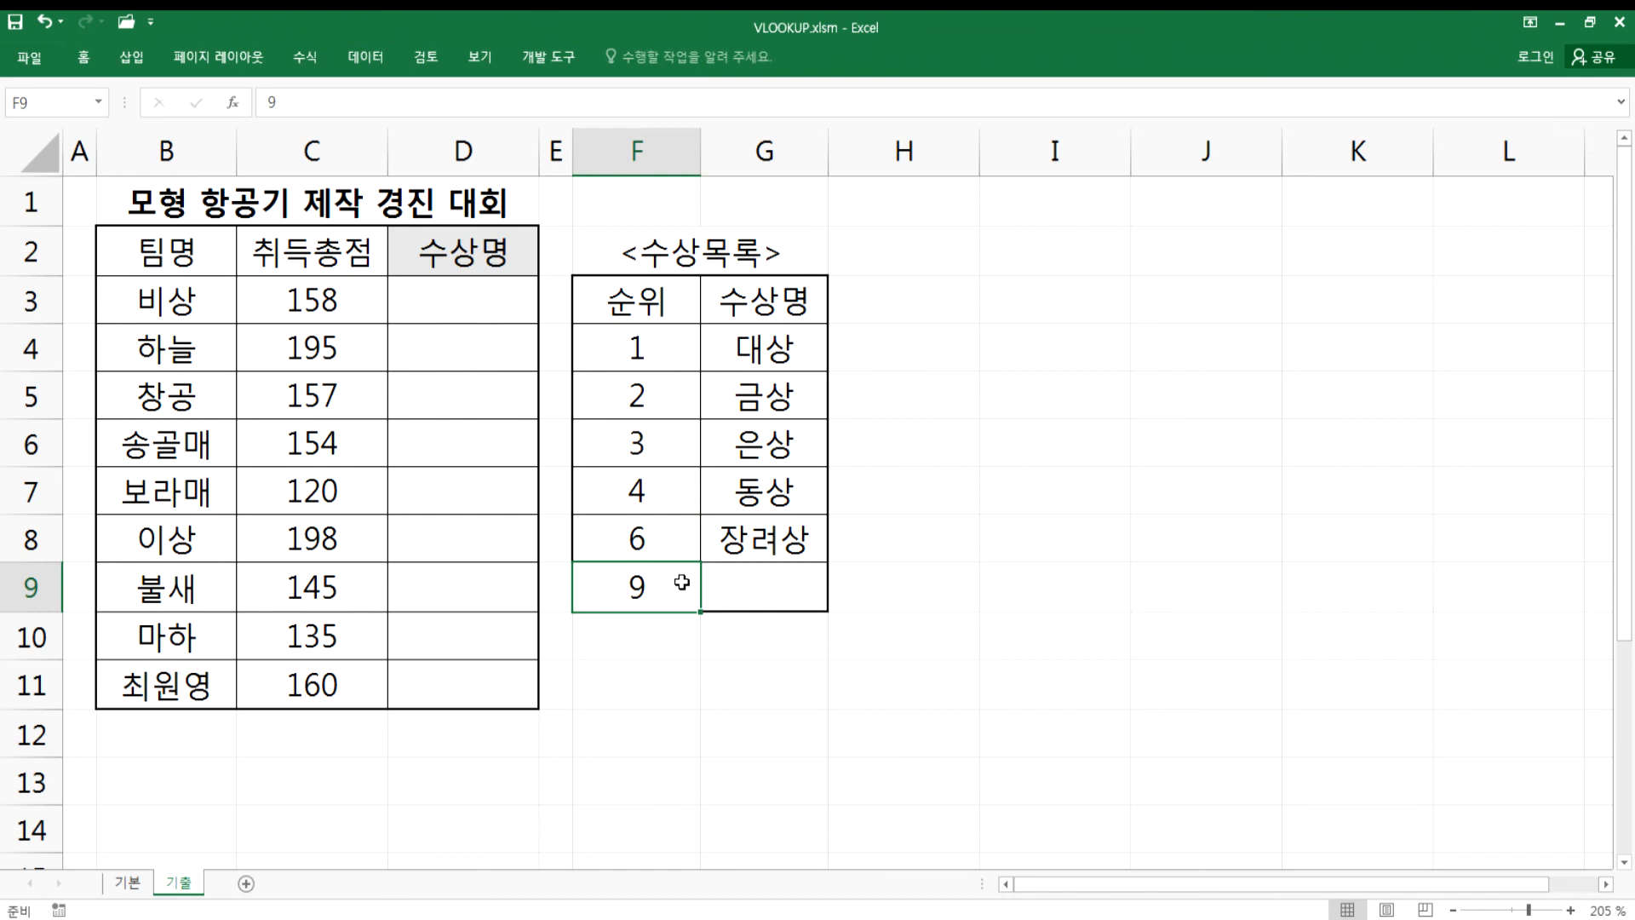
pyautogui.moveTo(625, 358); pyautogui.dragTo(757, 588)
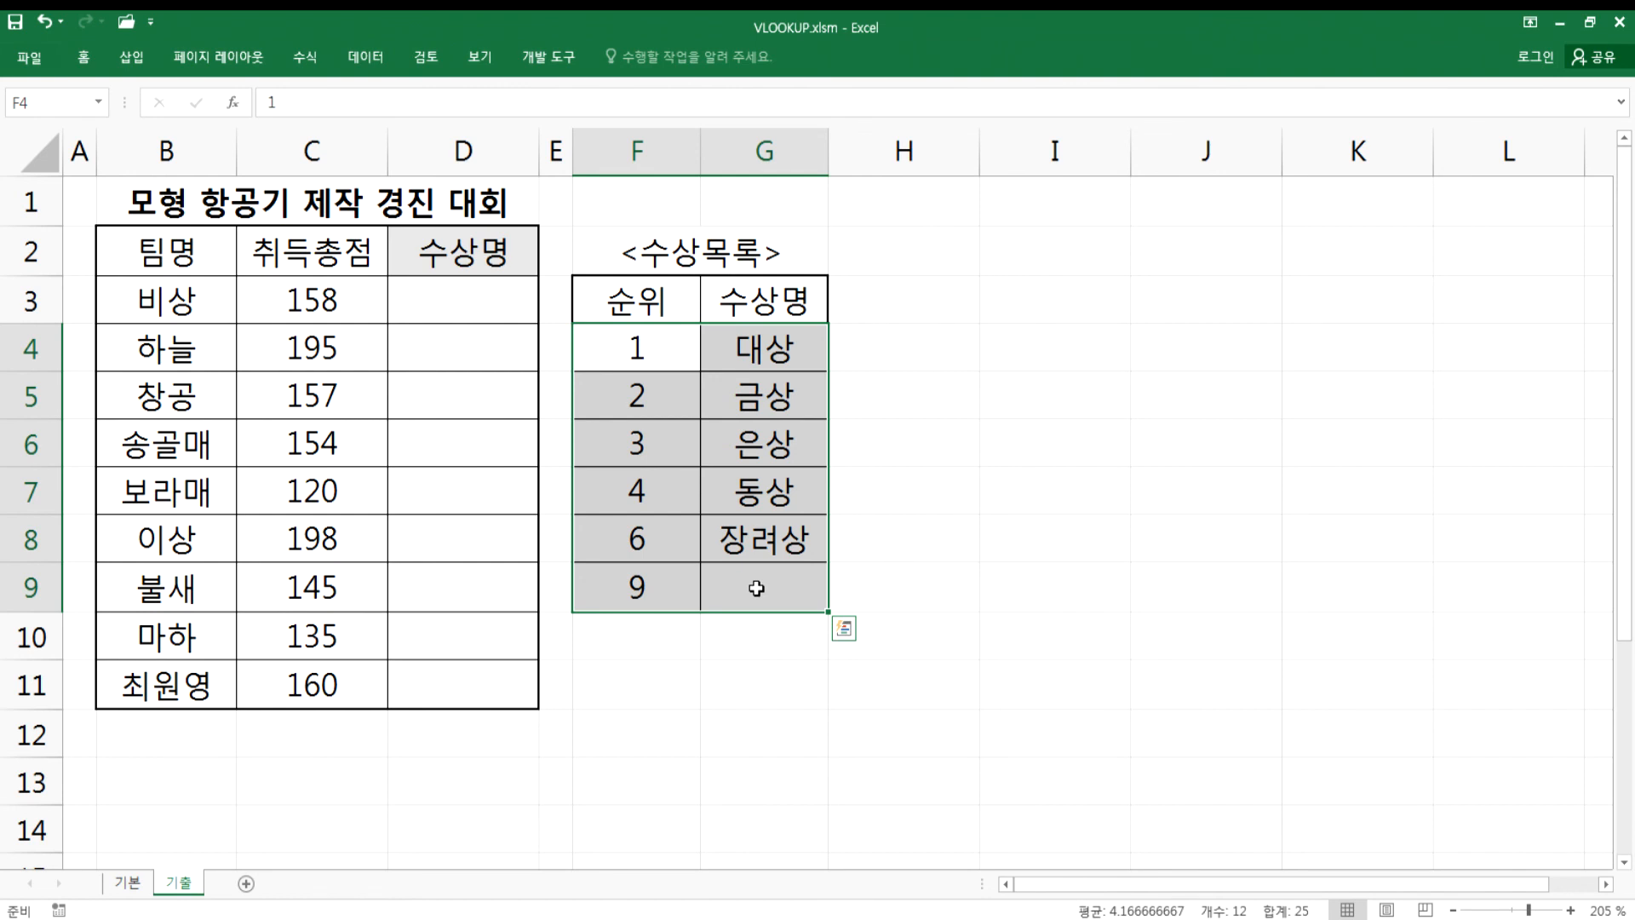
pyautogui.click(436, 302)
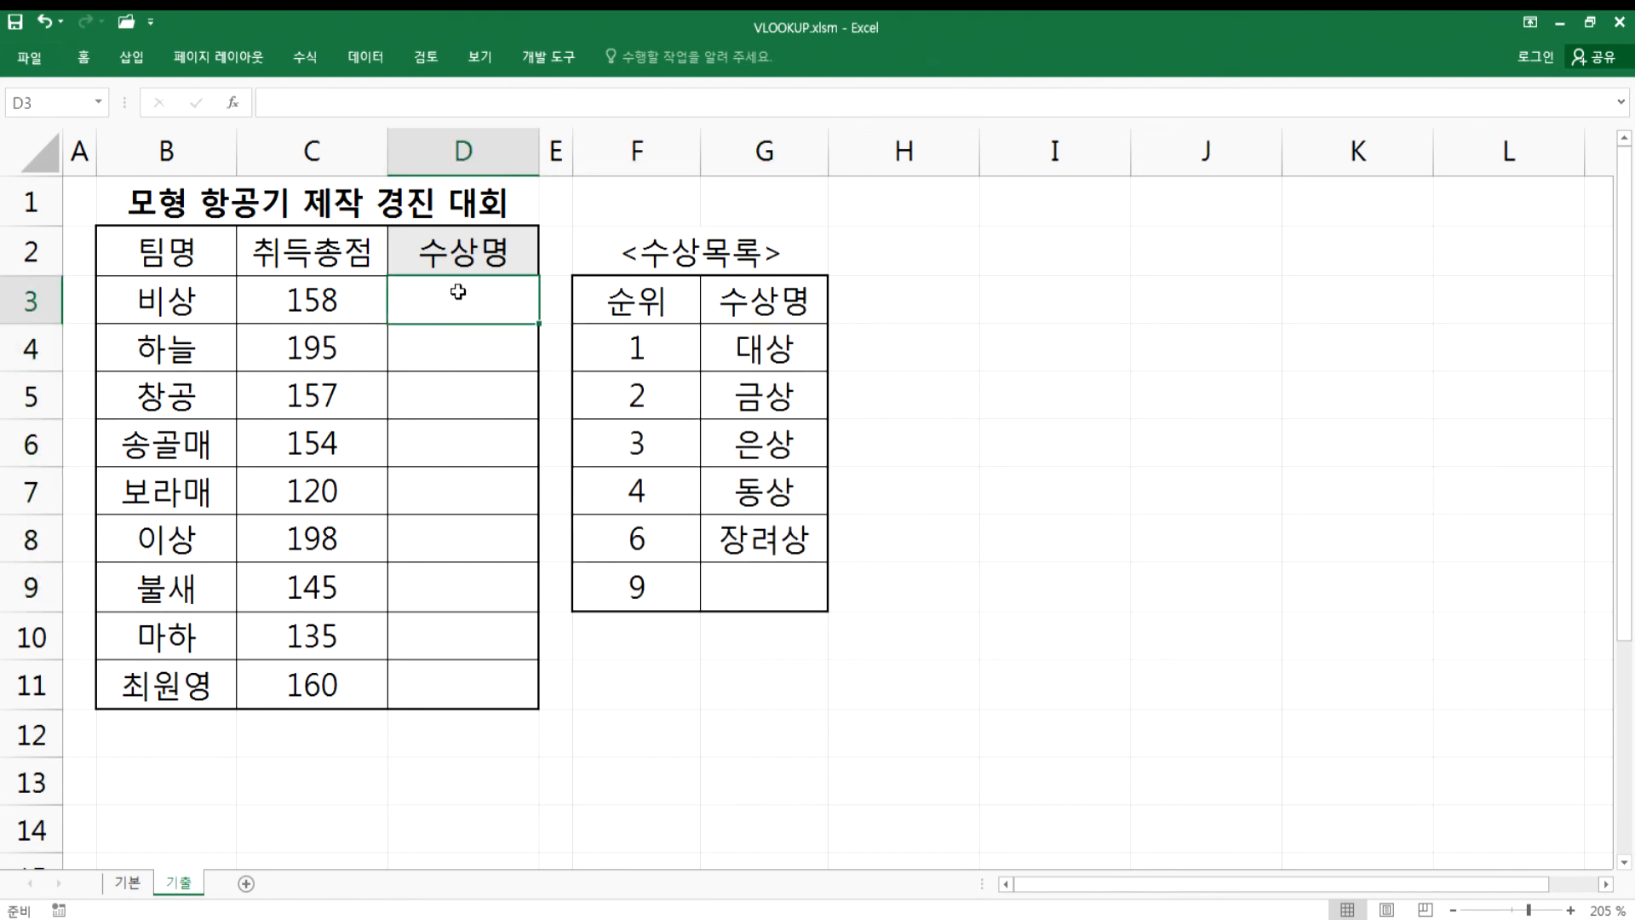
# - Enter =RANK.EQ(C3,$C$3:$C$11) in D3
pyautogui.write('=RA')
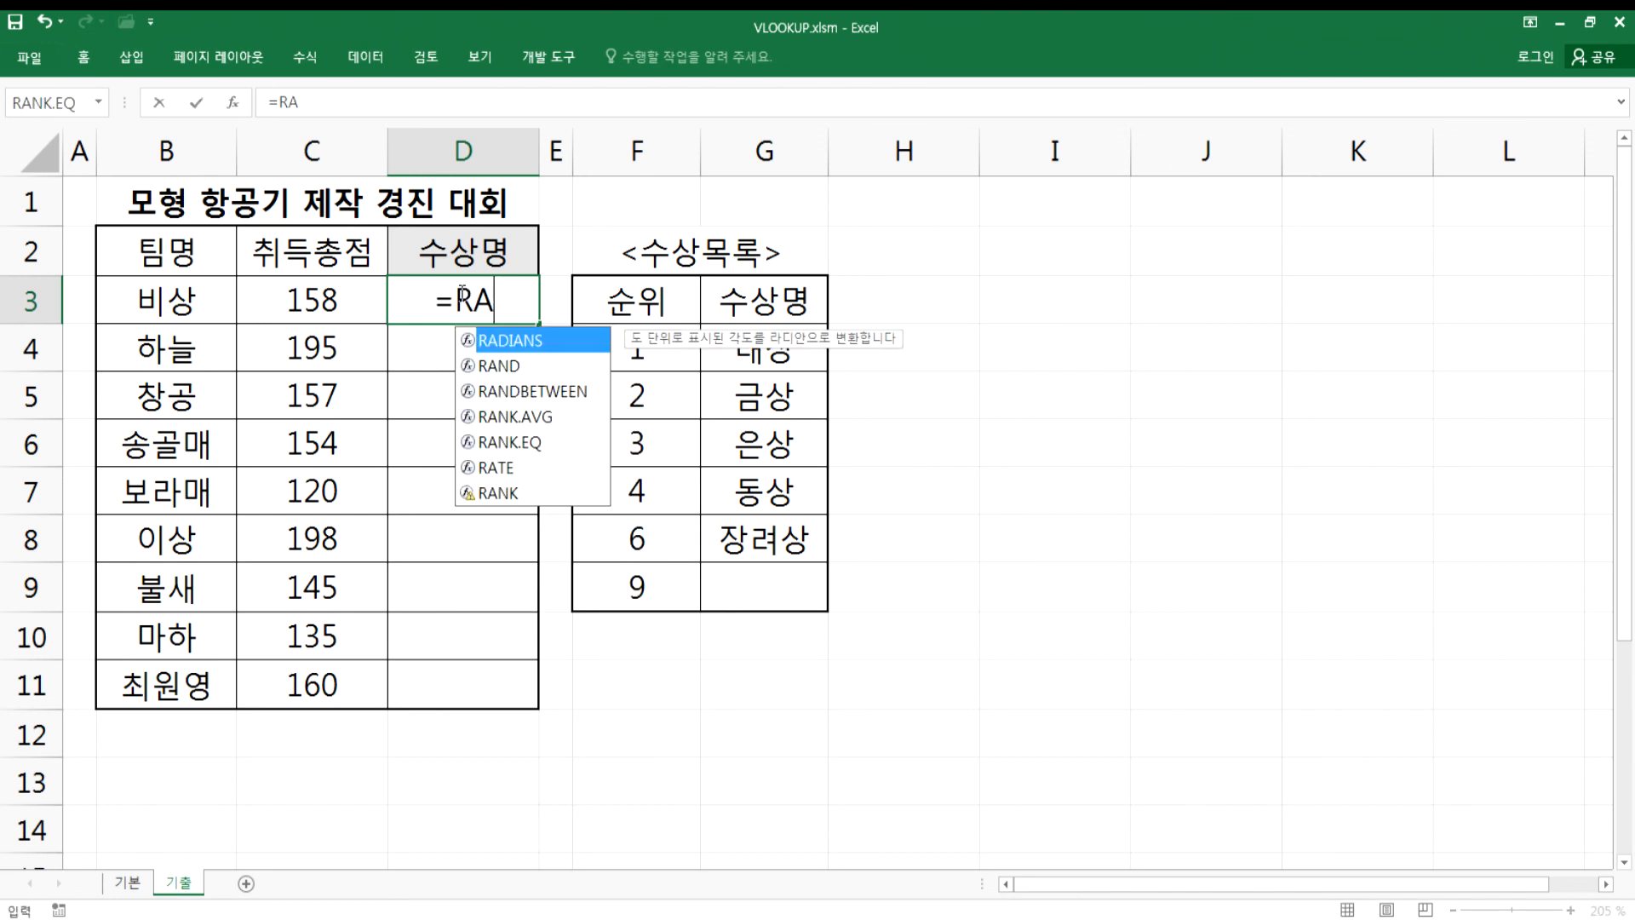
pyautogui.write('NK.EQ')
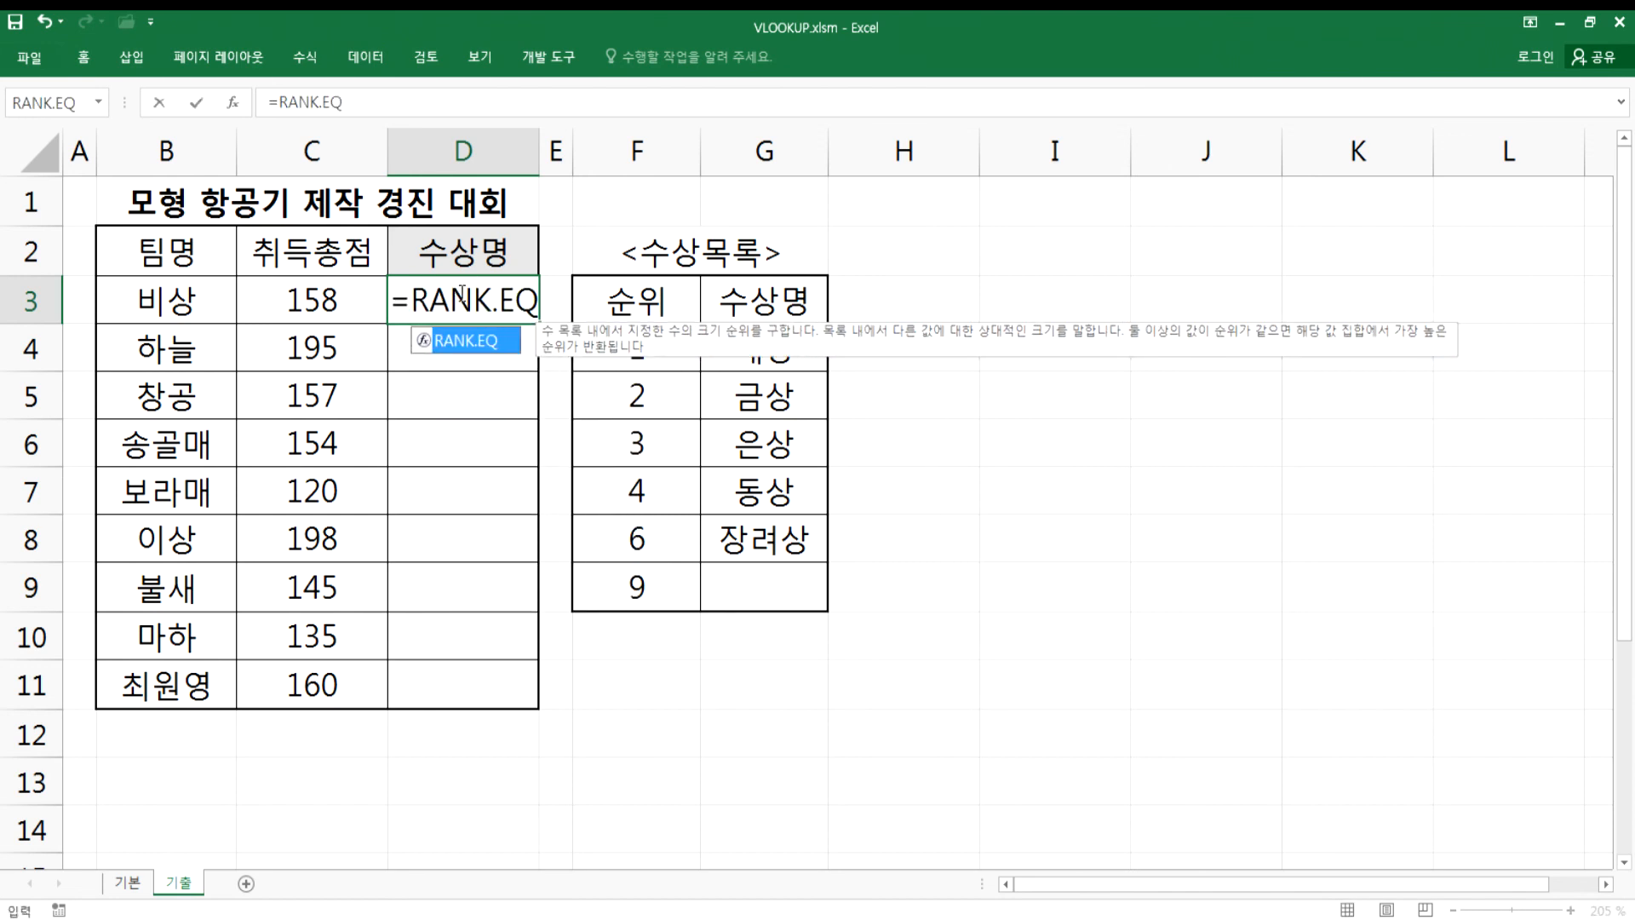
pyautogui.write('(')
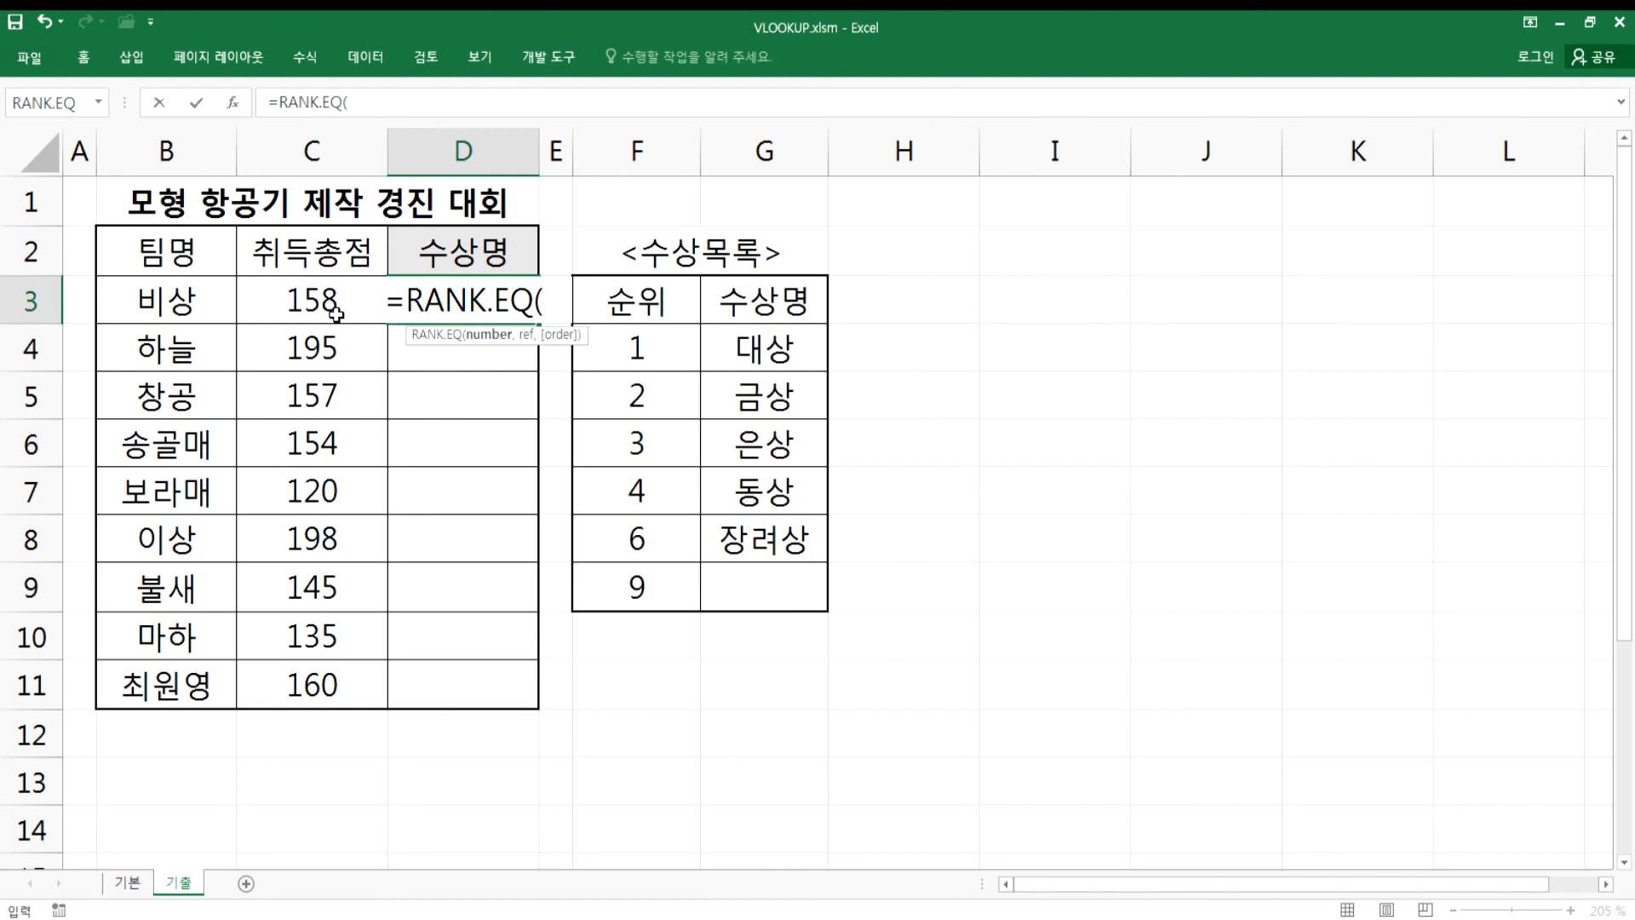
pyautogui.click(280, 296)
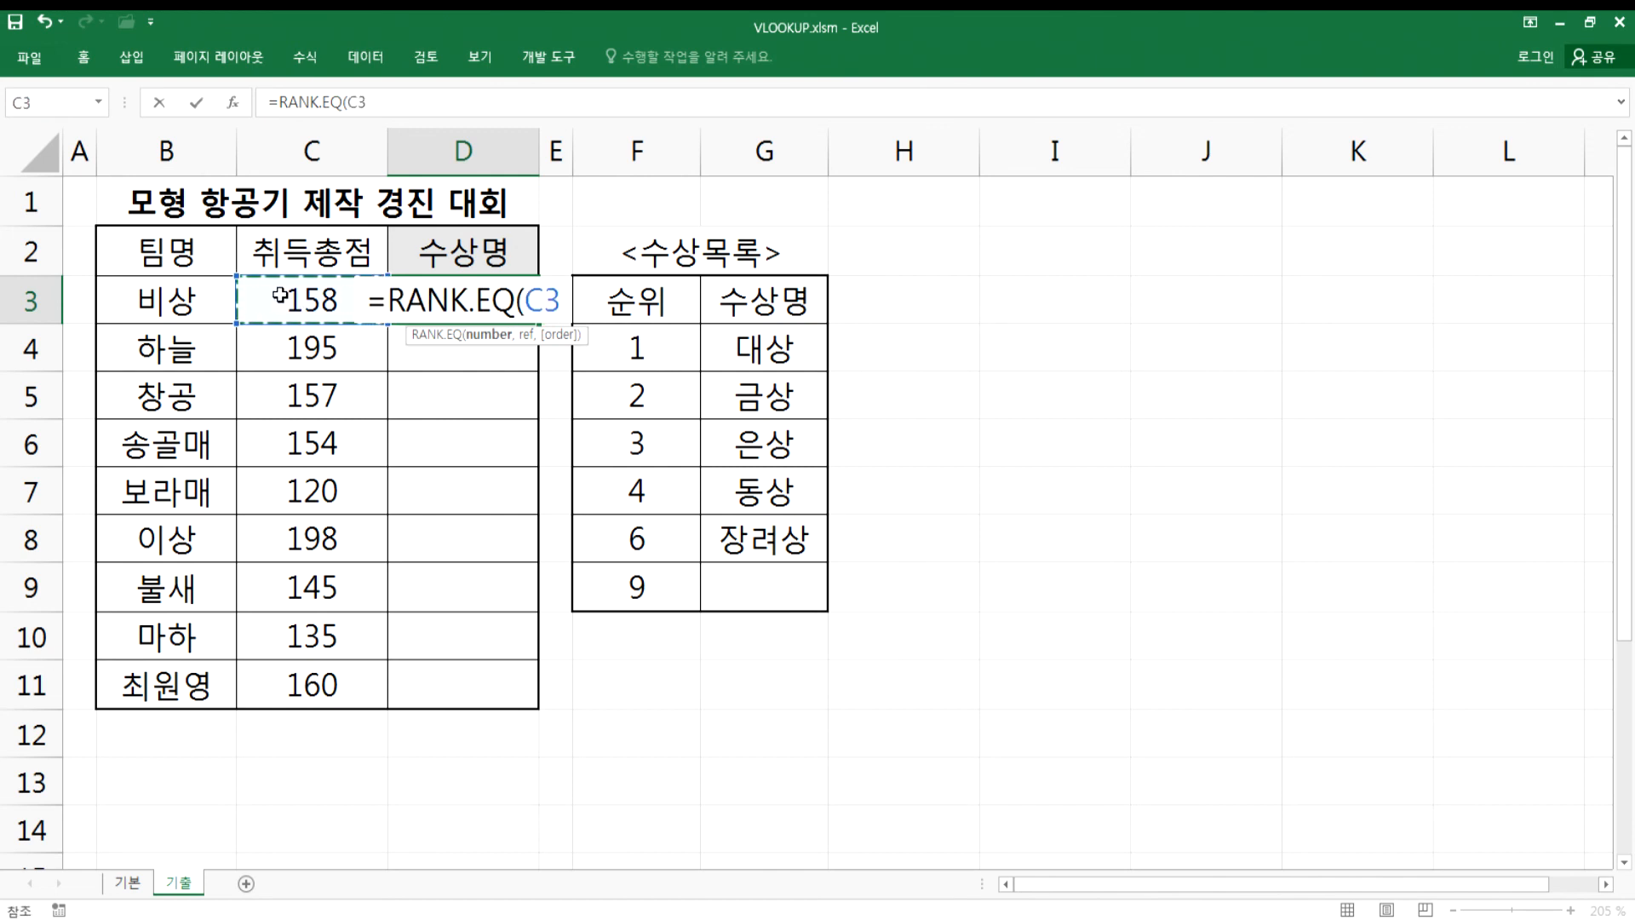
pyautogui.write(',')
pyautogui.moveTo(260, 302); pyautogui.dragTo(258, 676)
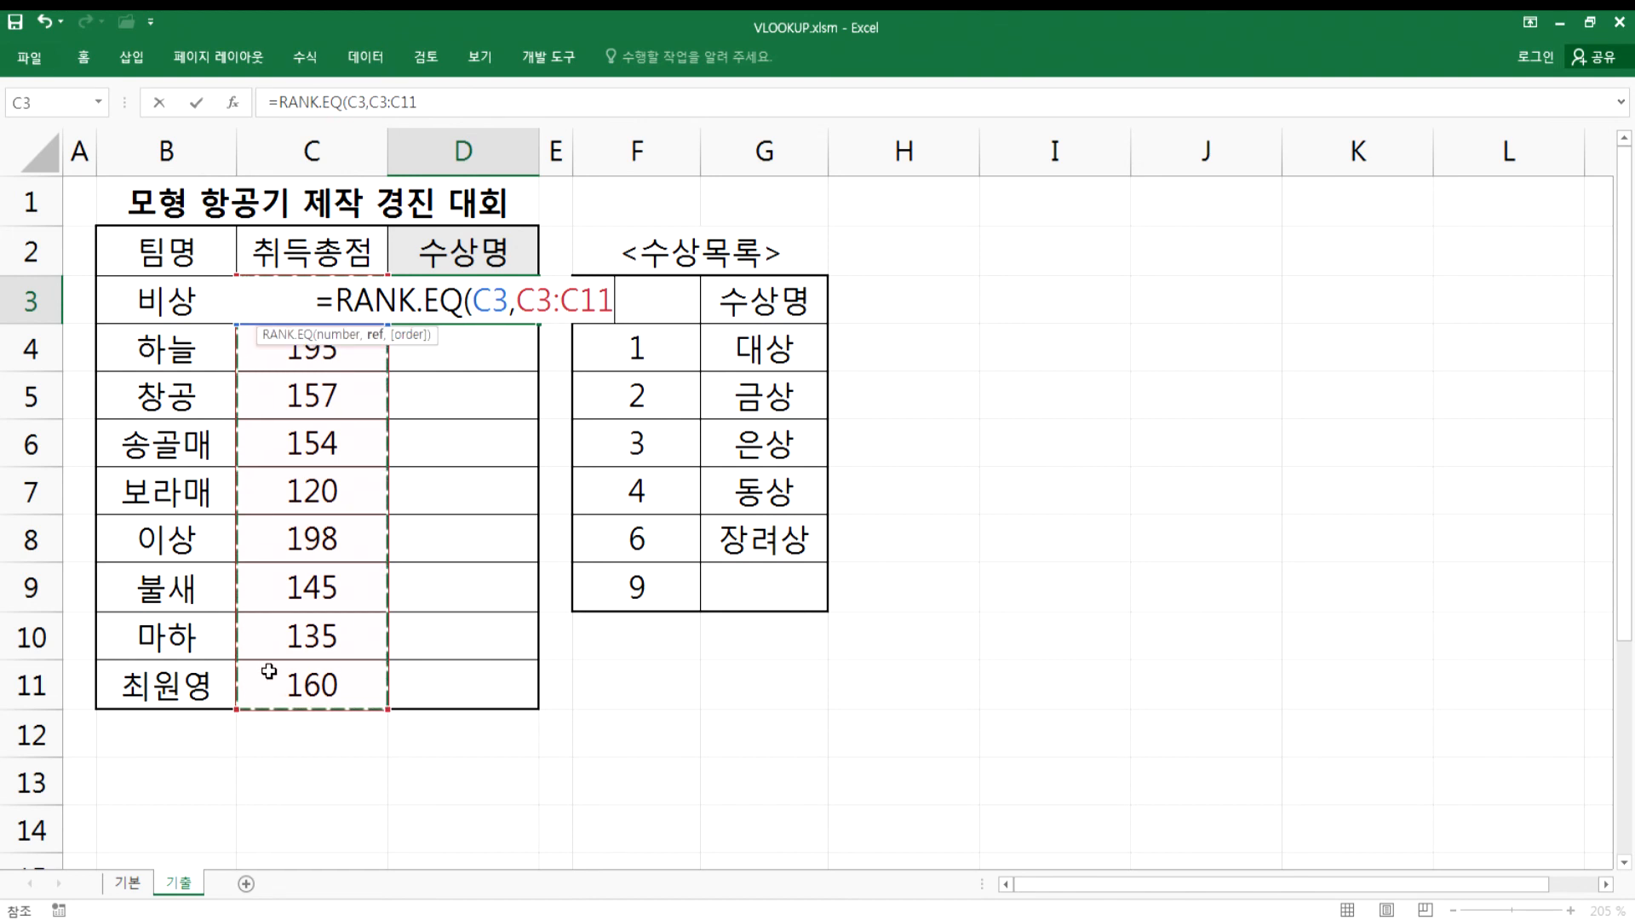
pyautogui.press('F4')
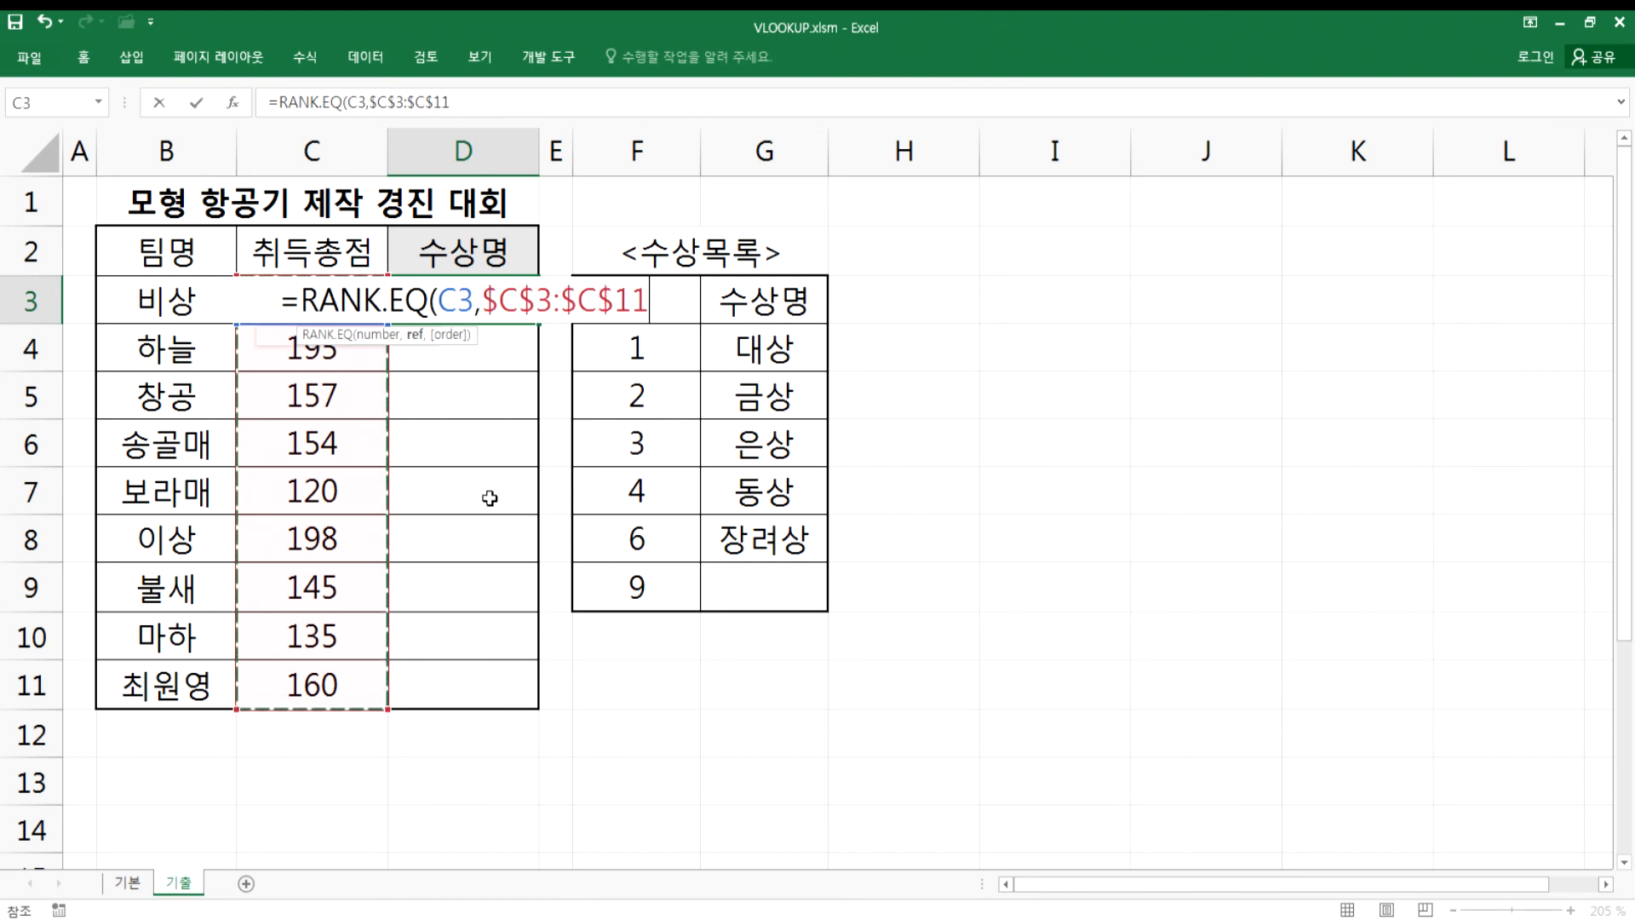
pyautogui.write(',')
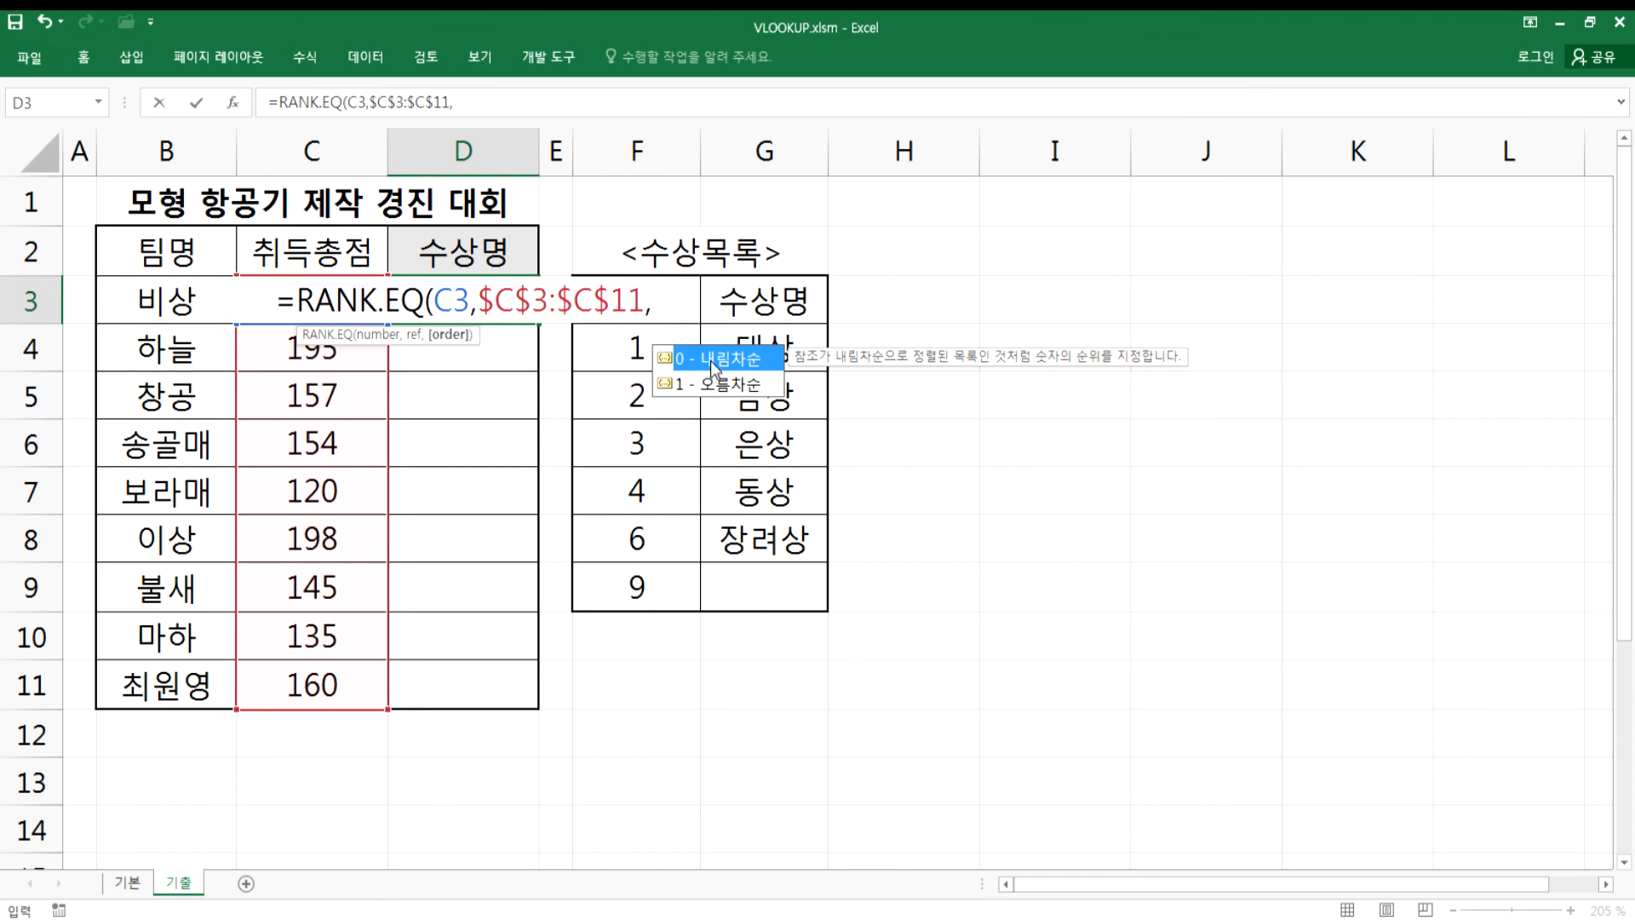
pyautogui.press('BackSpace')
pyautogui.press('Return')
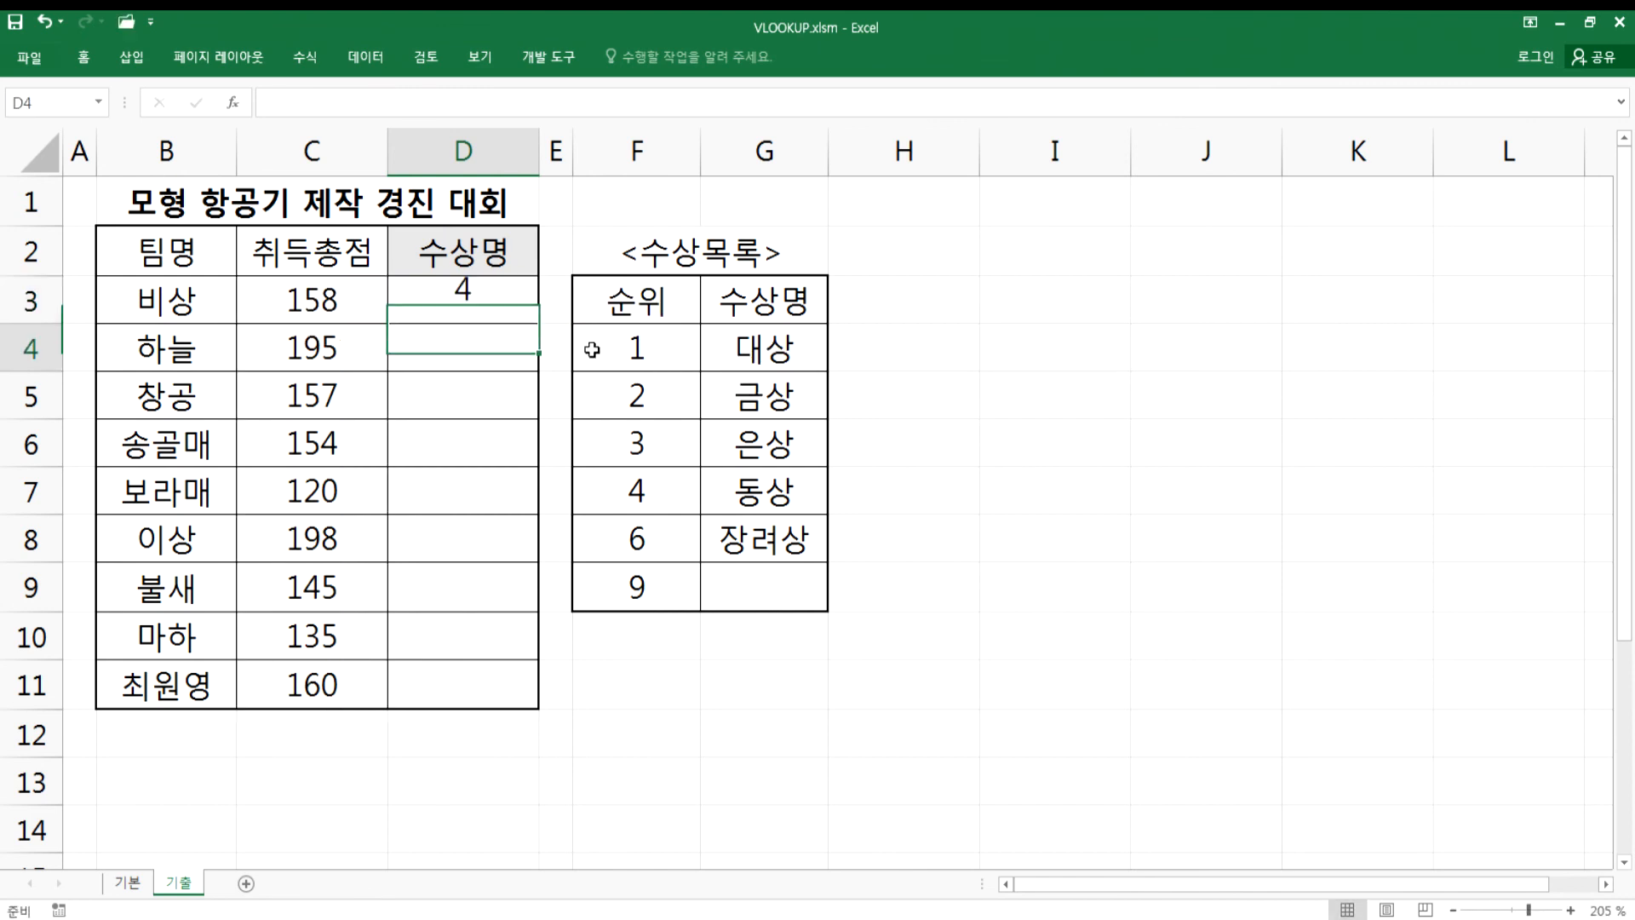
# - Fill the rank formula through D3:D11 with Ctrl+Enter
pyautogui.moveTo(498, 315); pyautogui.dragTo(486, 688)
pyautogui.press('F2')
pyautogui.hotkey('ctrl', 'Return')
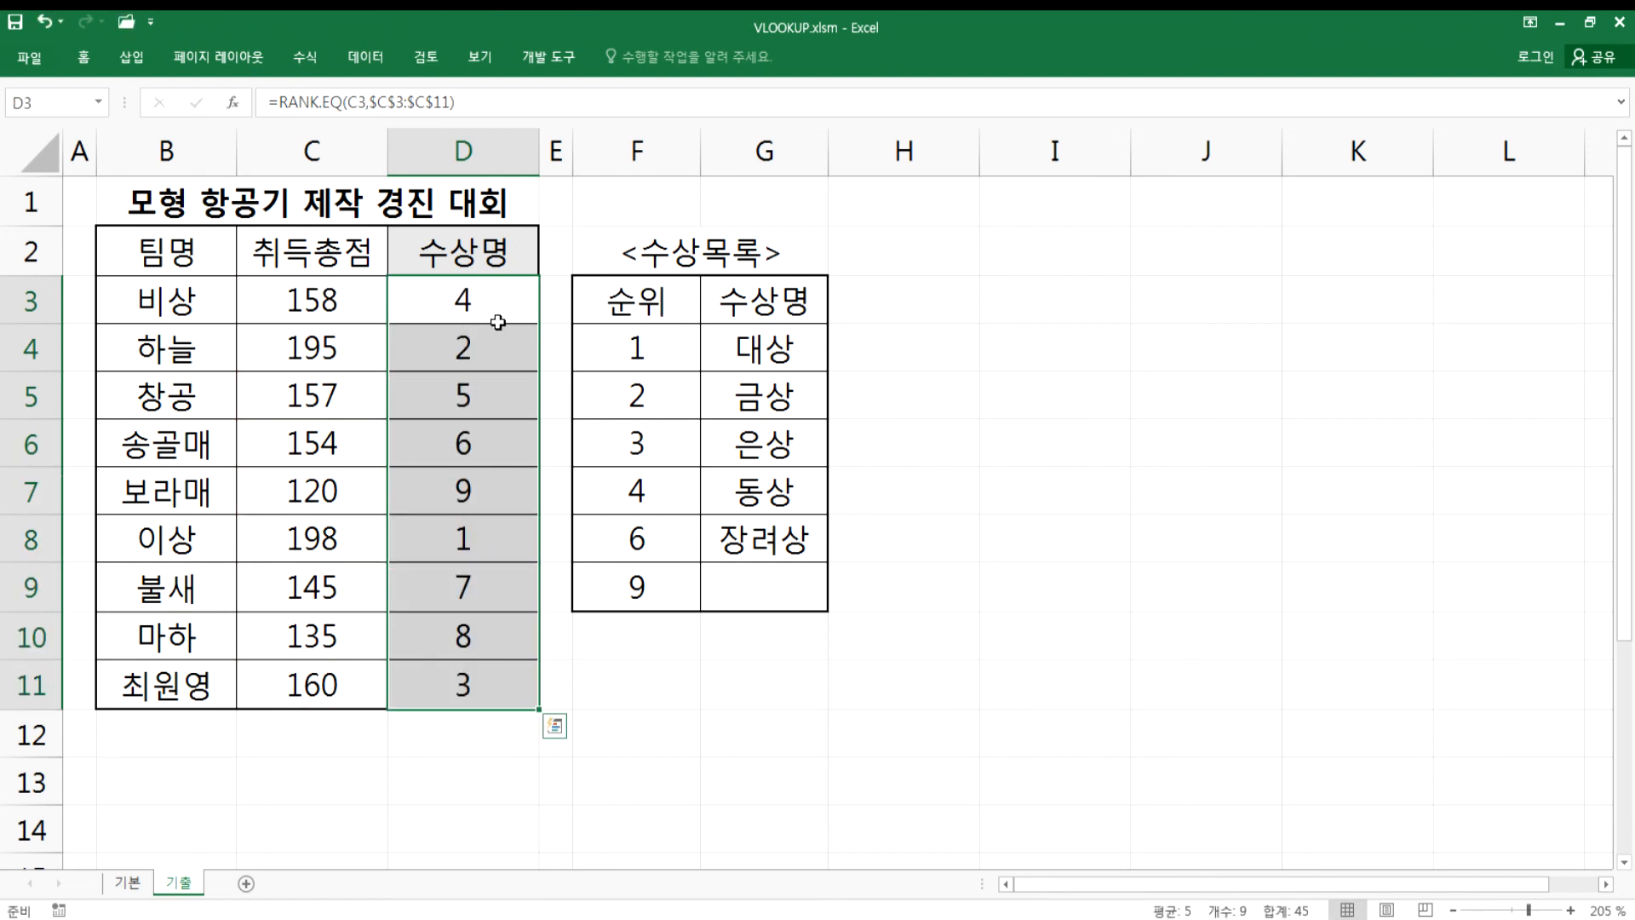
pyautogui.click(486, 305)
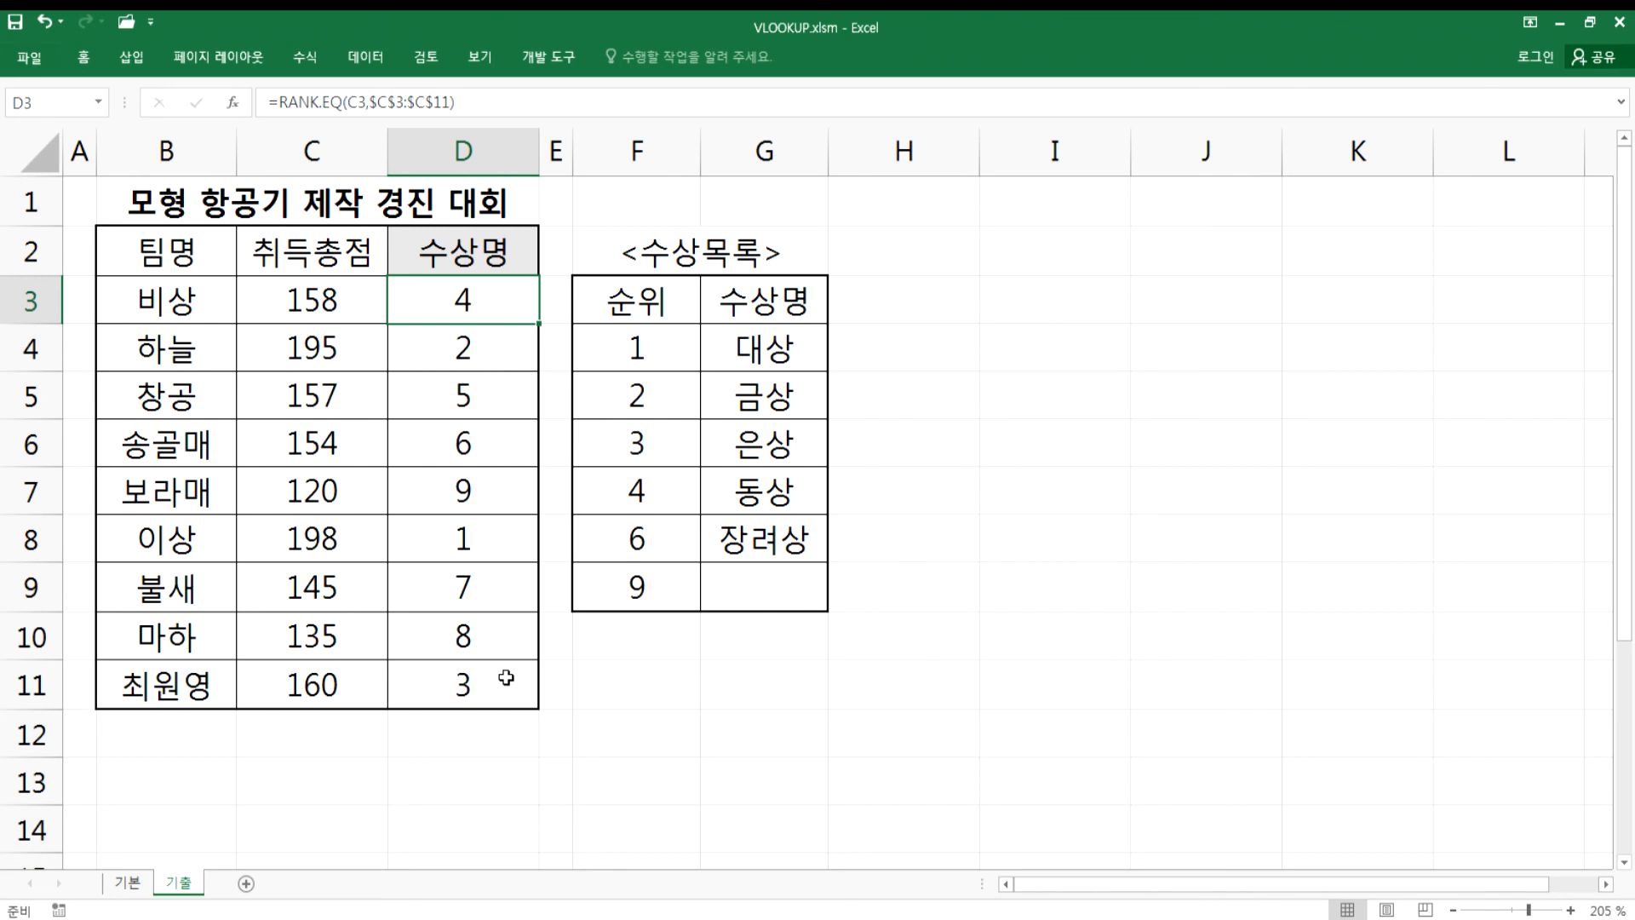
# - Compare each team's rank against the award tiers, e.g. rank 7 falls in 장려상
pyautogui.click(734, 485)
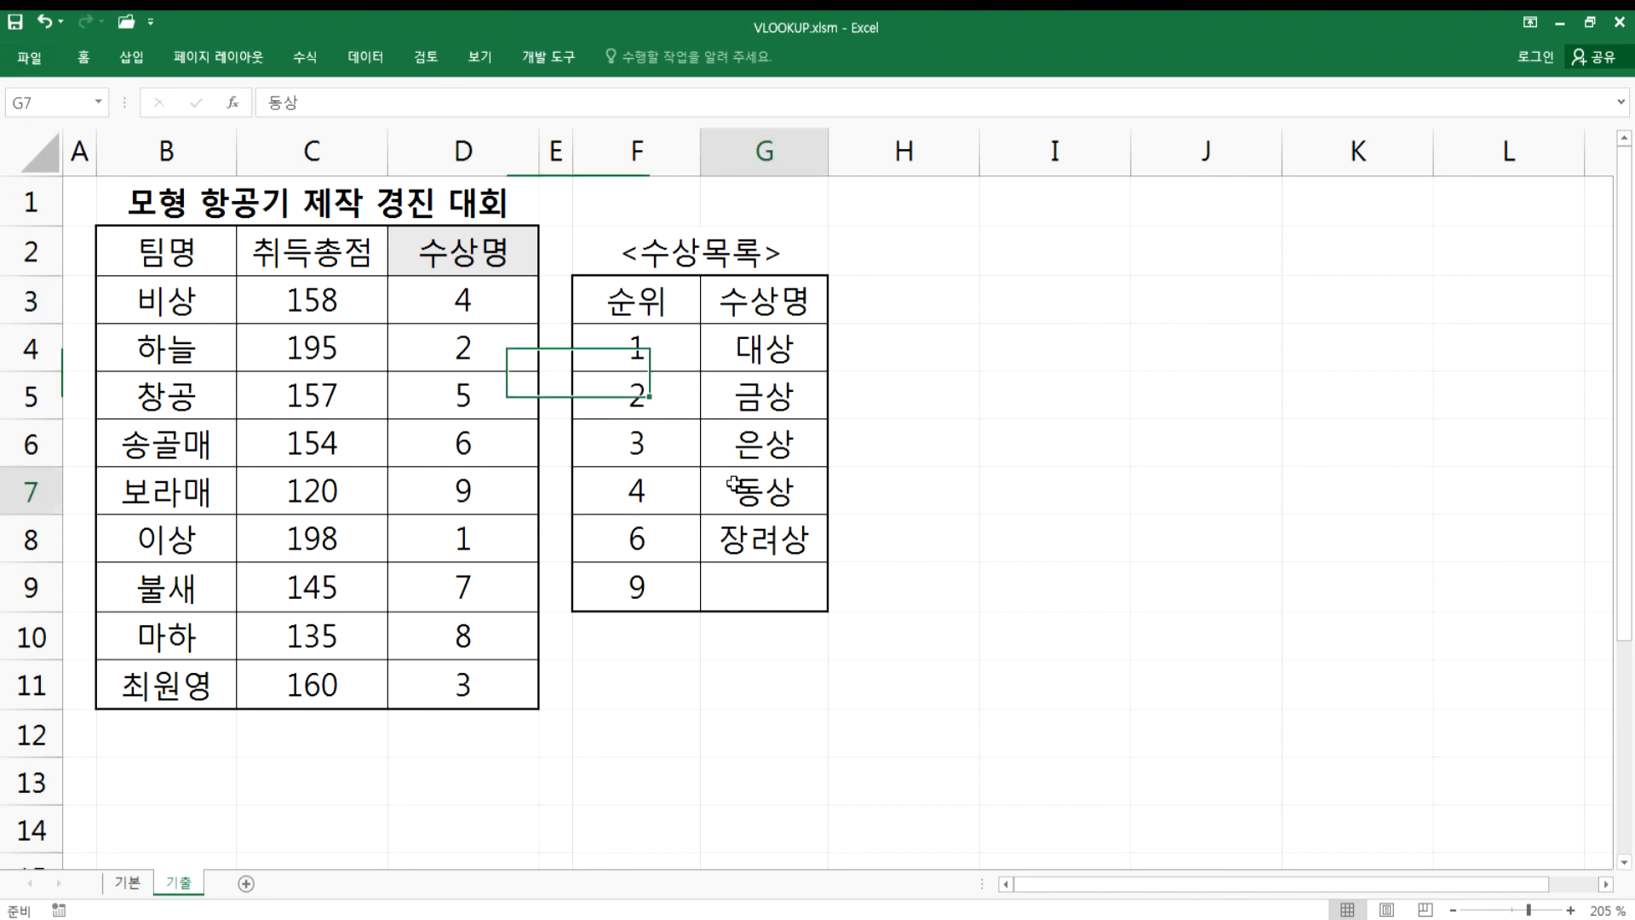
pyautogui.click(483, 345)
pyautogui.click(777, 392)
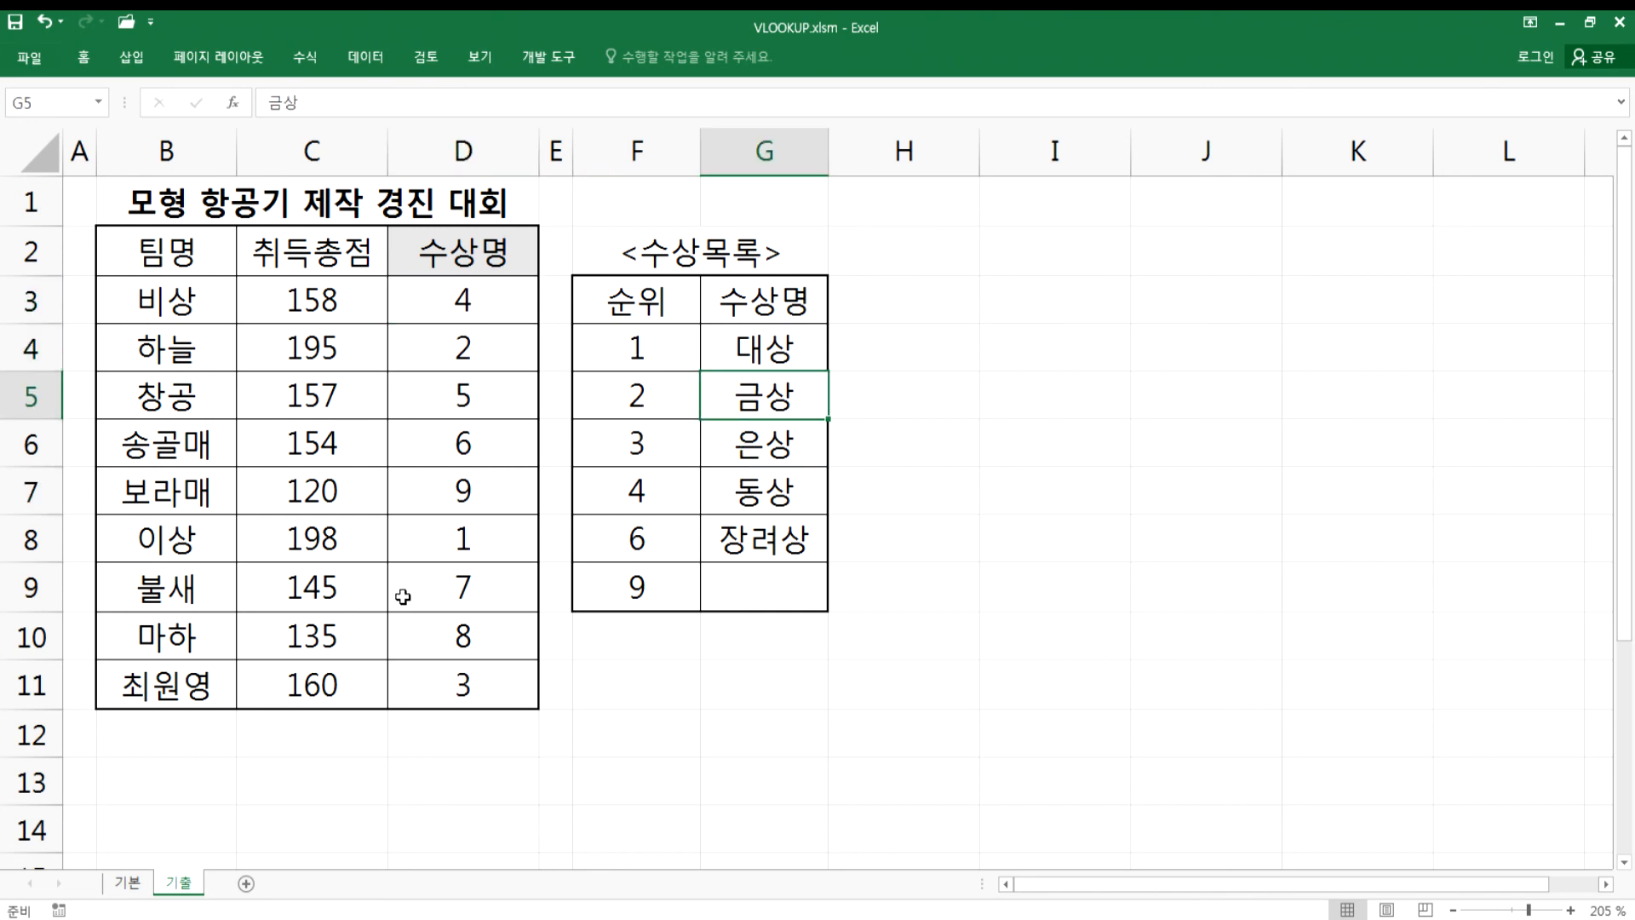
pyautogui.click(457, 541)
pyautogui.click(767, 354)
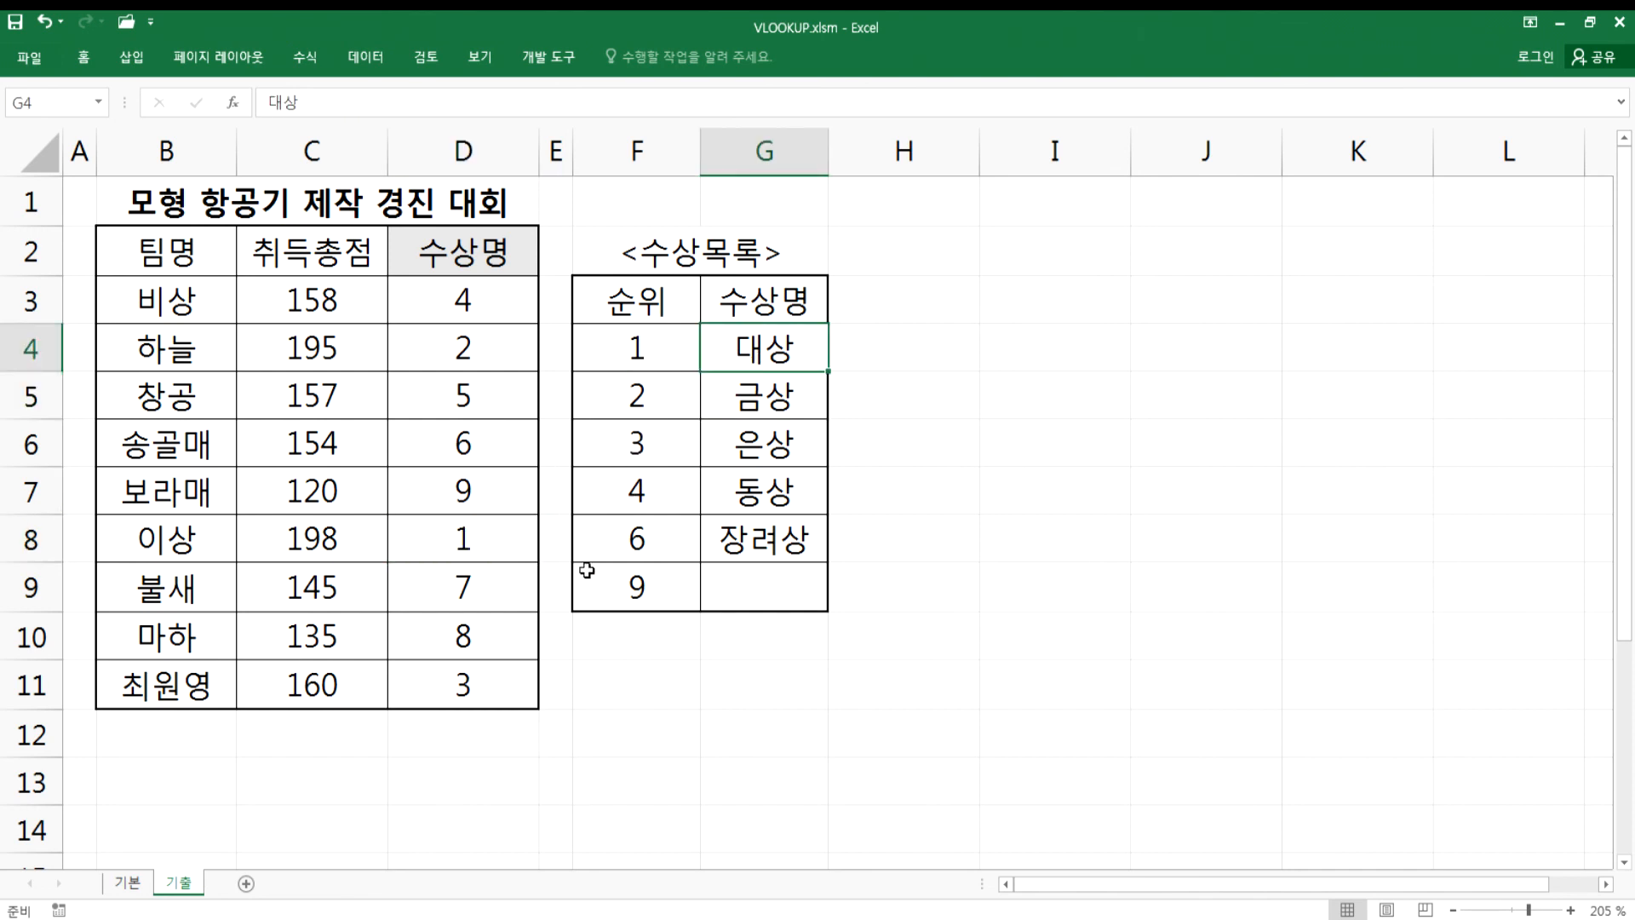
pyautogui.click(474, 494)
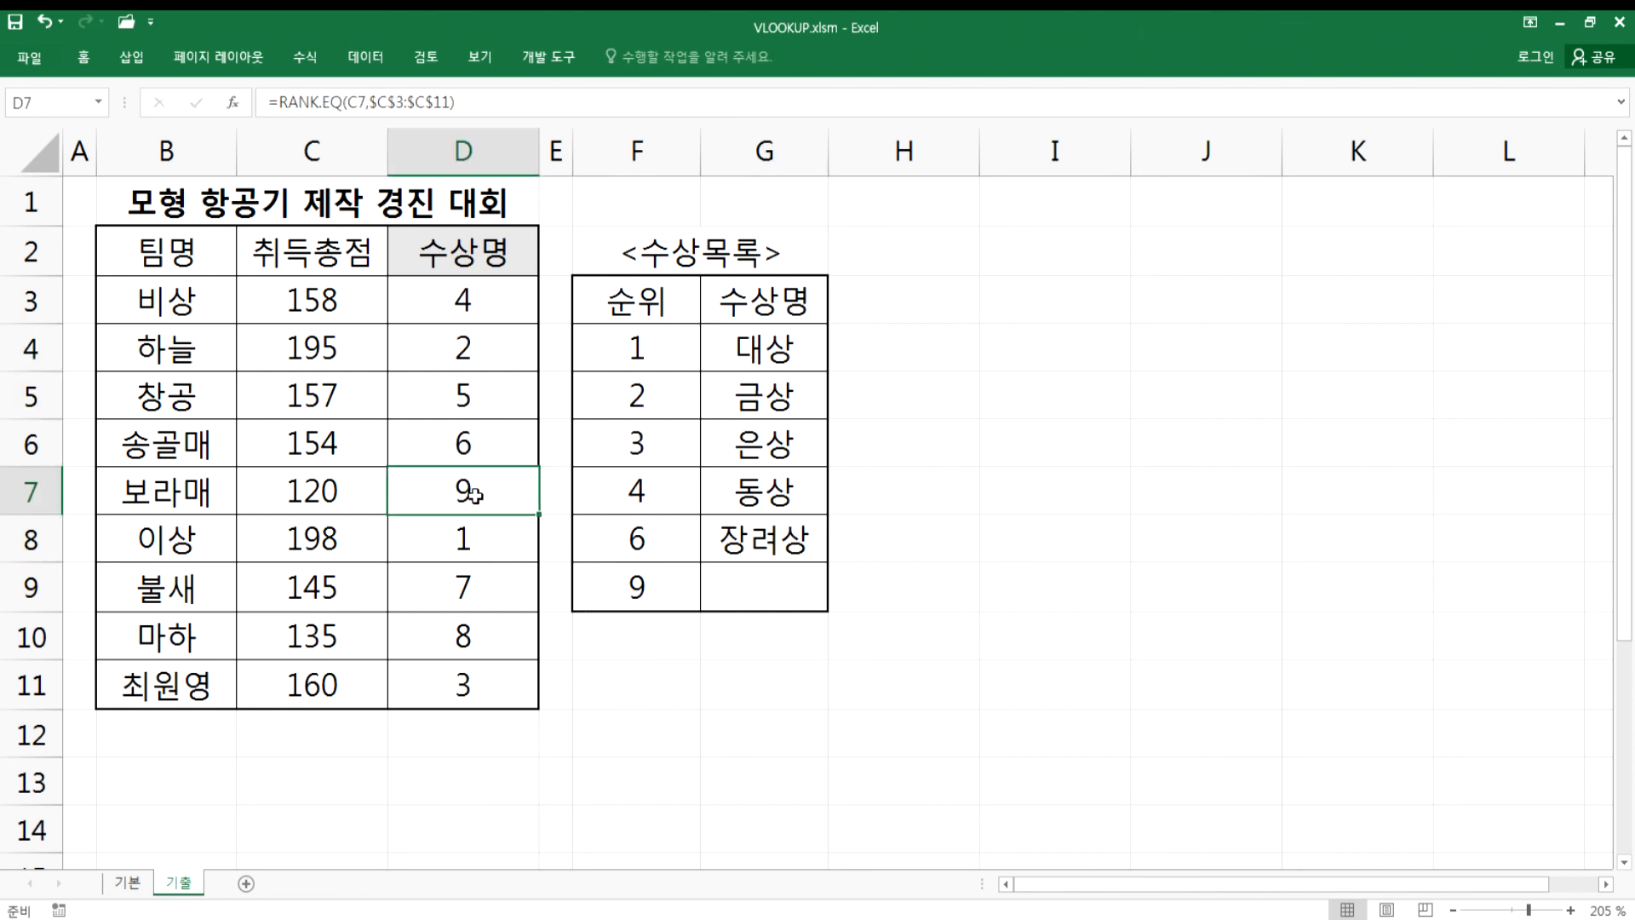
pyautogui.click(471, 442)
pyautogui.click(474, 577)
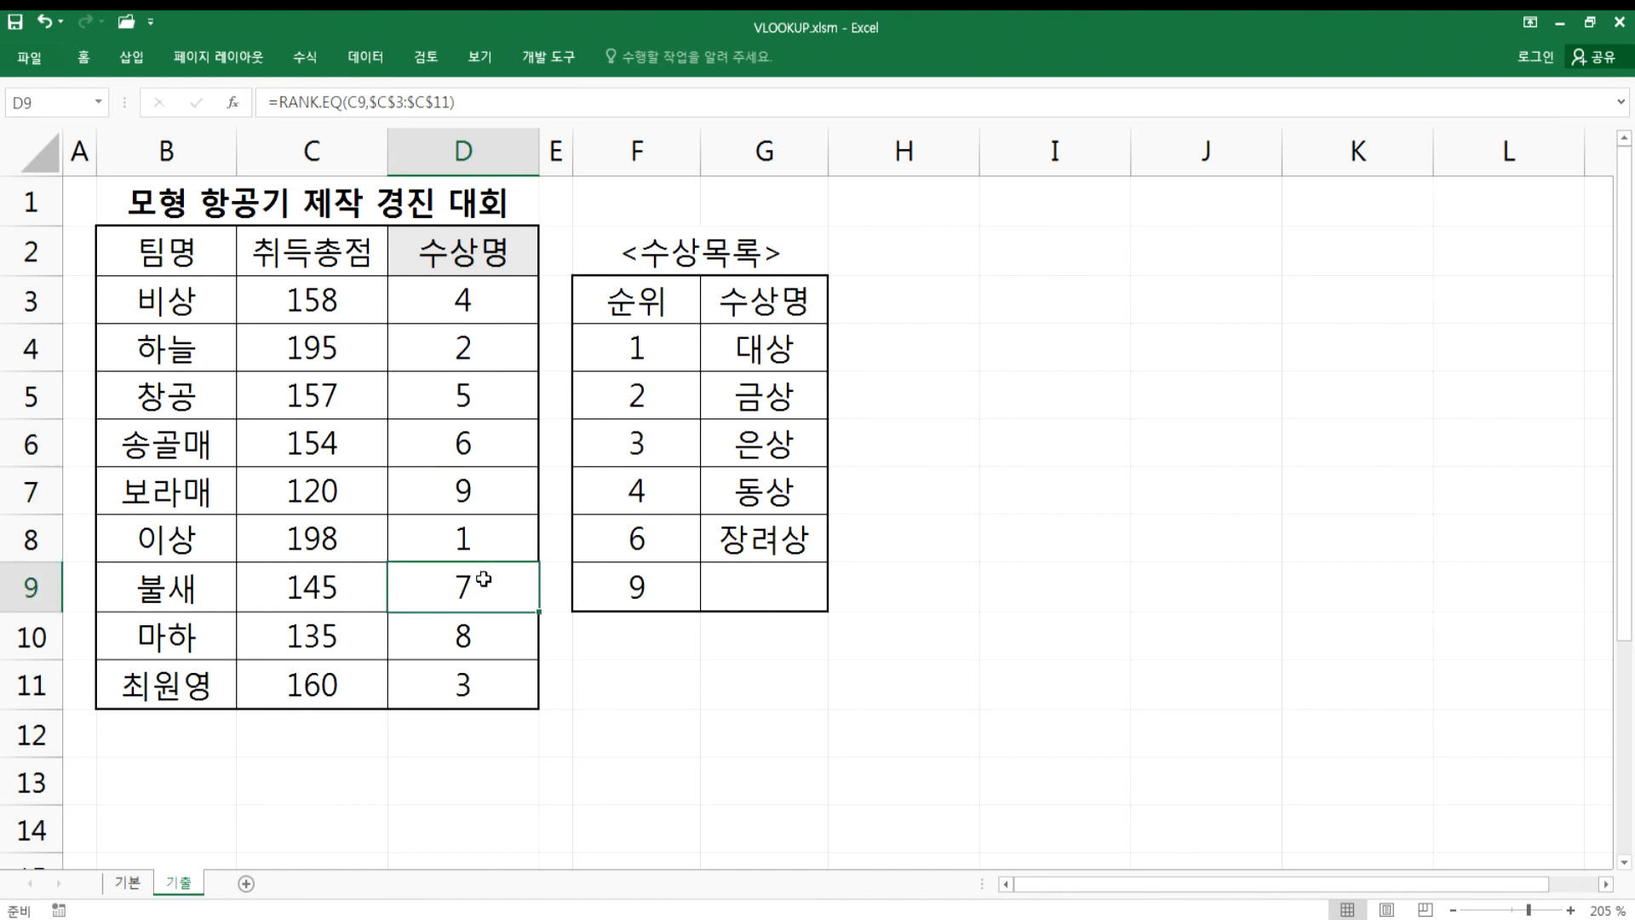
pyautogui.click(764, 538)
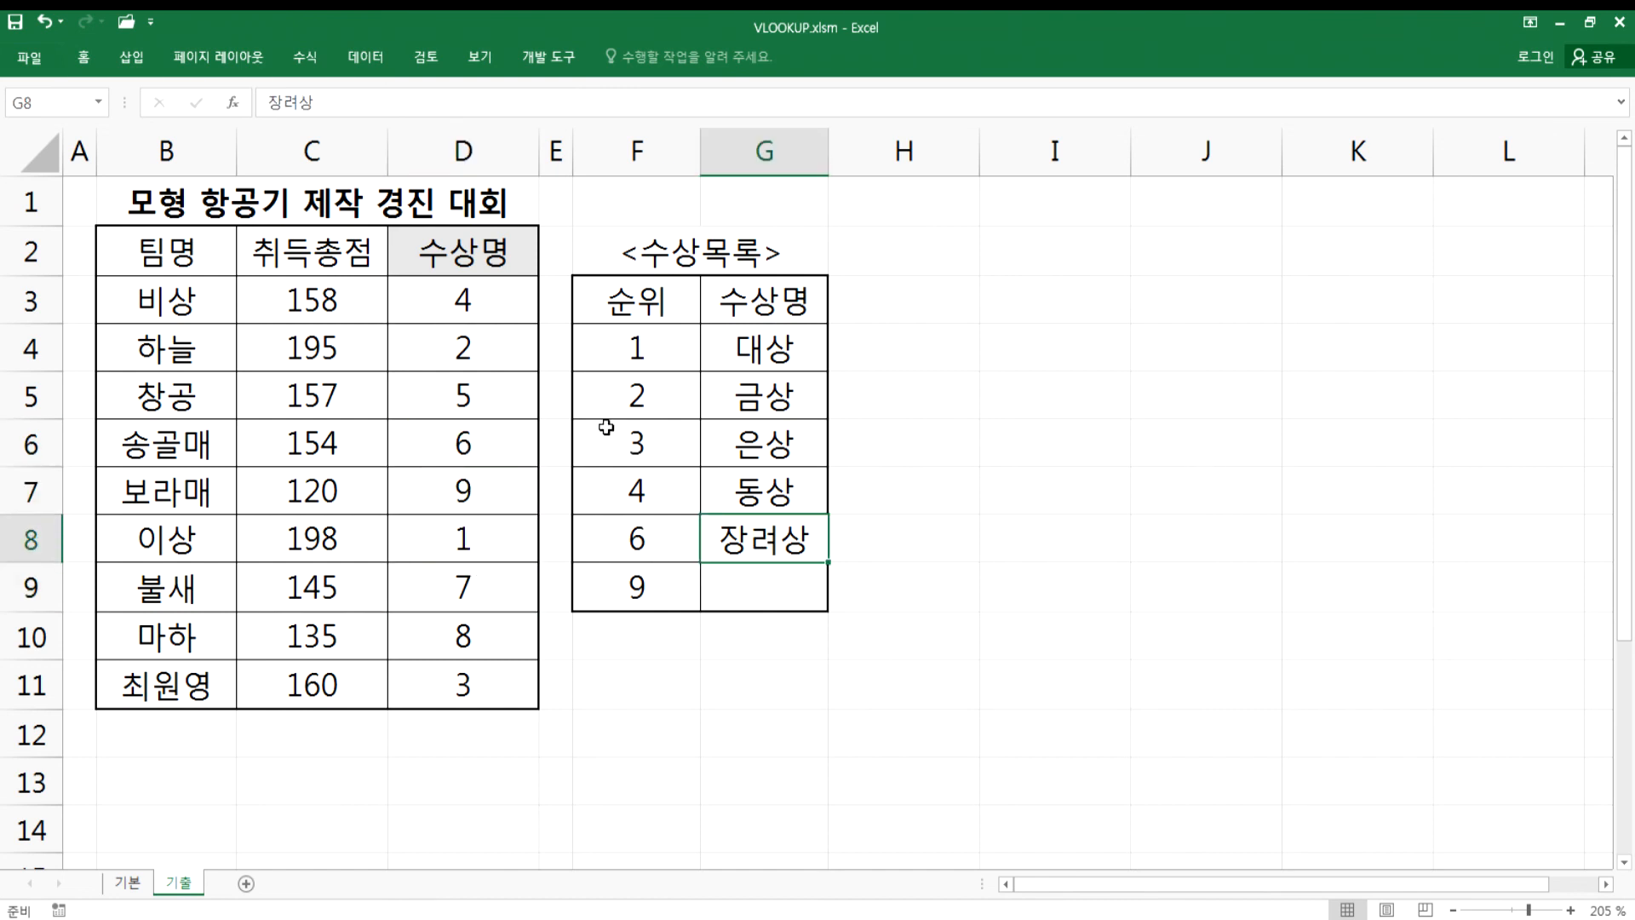
pyautogui.doubleClick(438, 300)
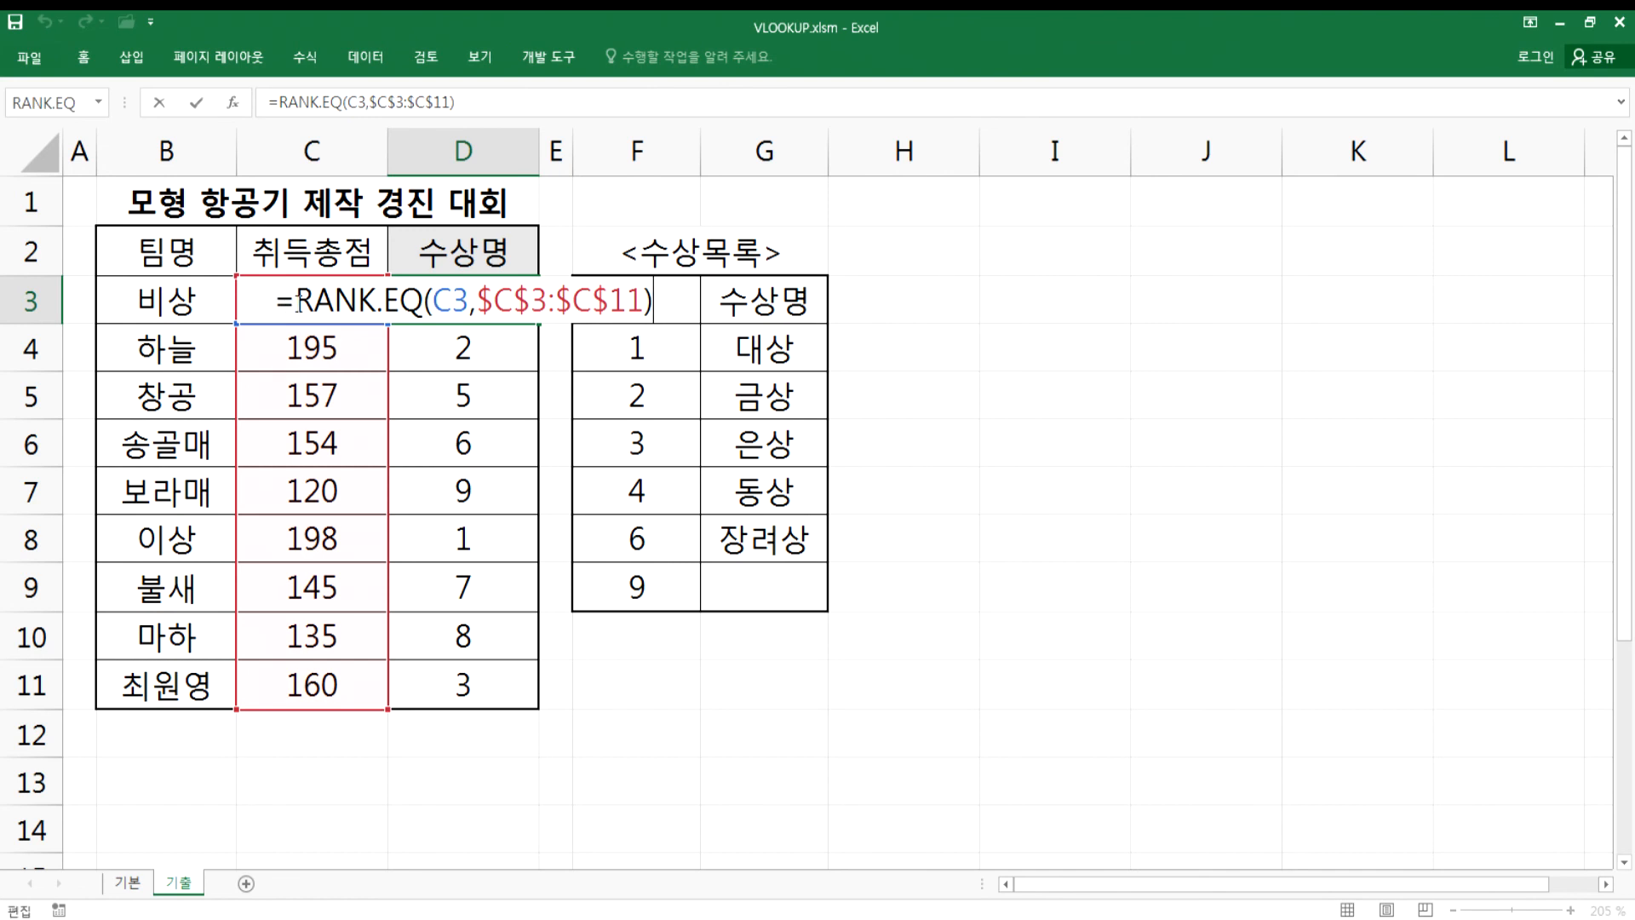
# - Wrap D3's RANK.EQ inside VLOOKUP using the absolute award table $F$4:$G$9
pyautogui.moveTo(299, 302); pyautogui.dragTo(654, 304)
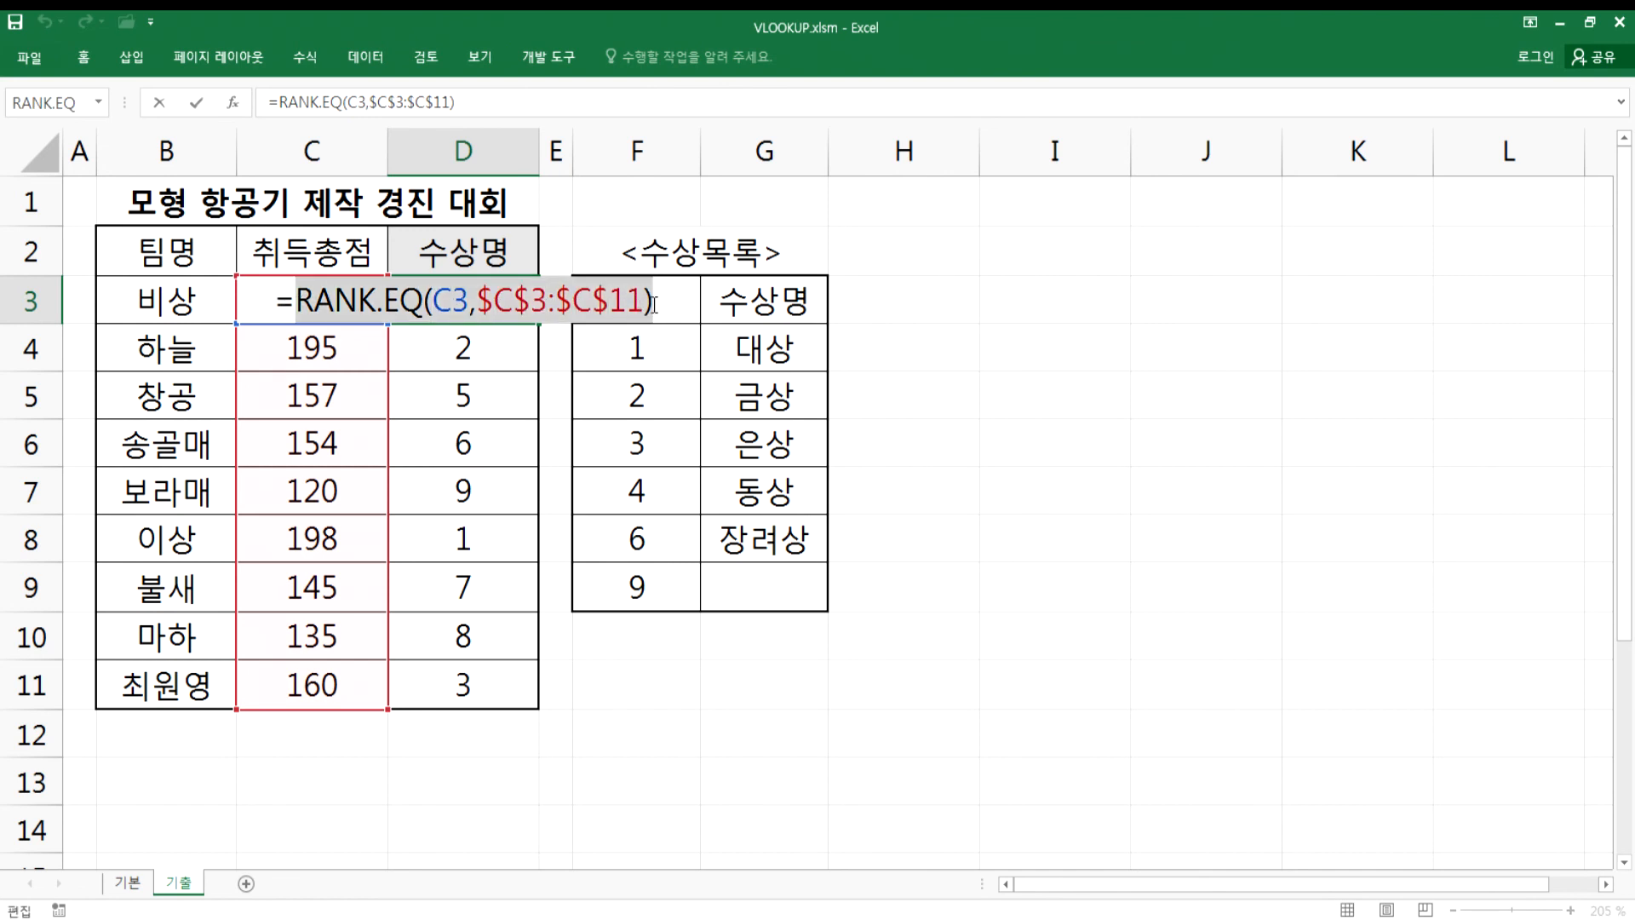
pyautogui.click(292, 305)
pyautogui.write('VLO')
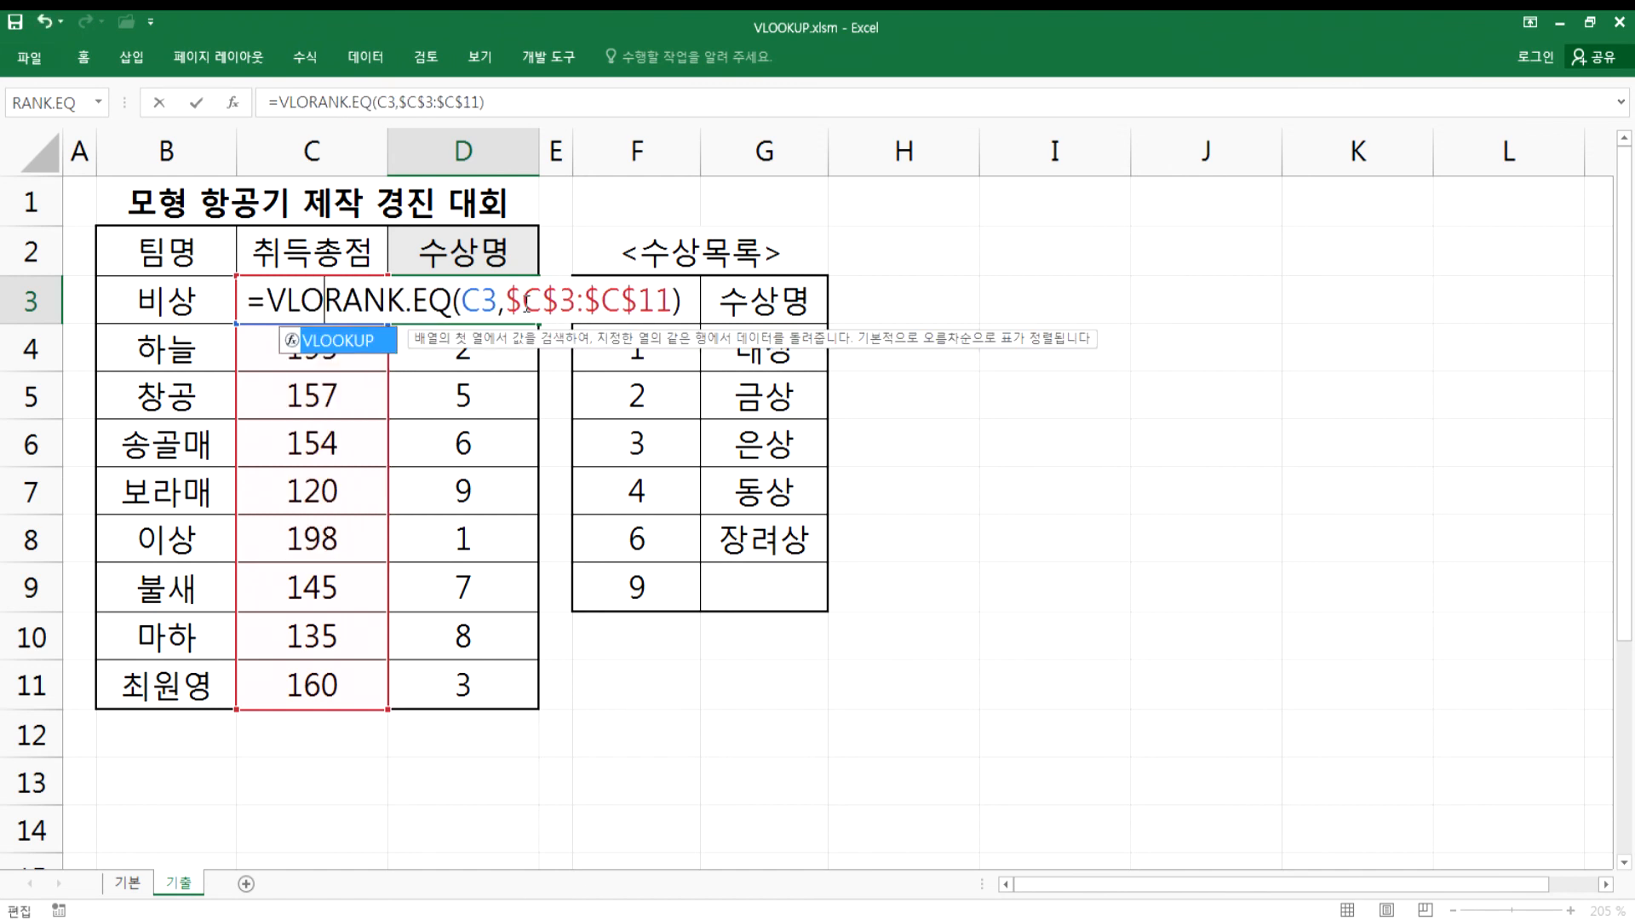
pyautogui.press('Tab')
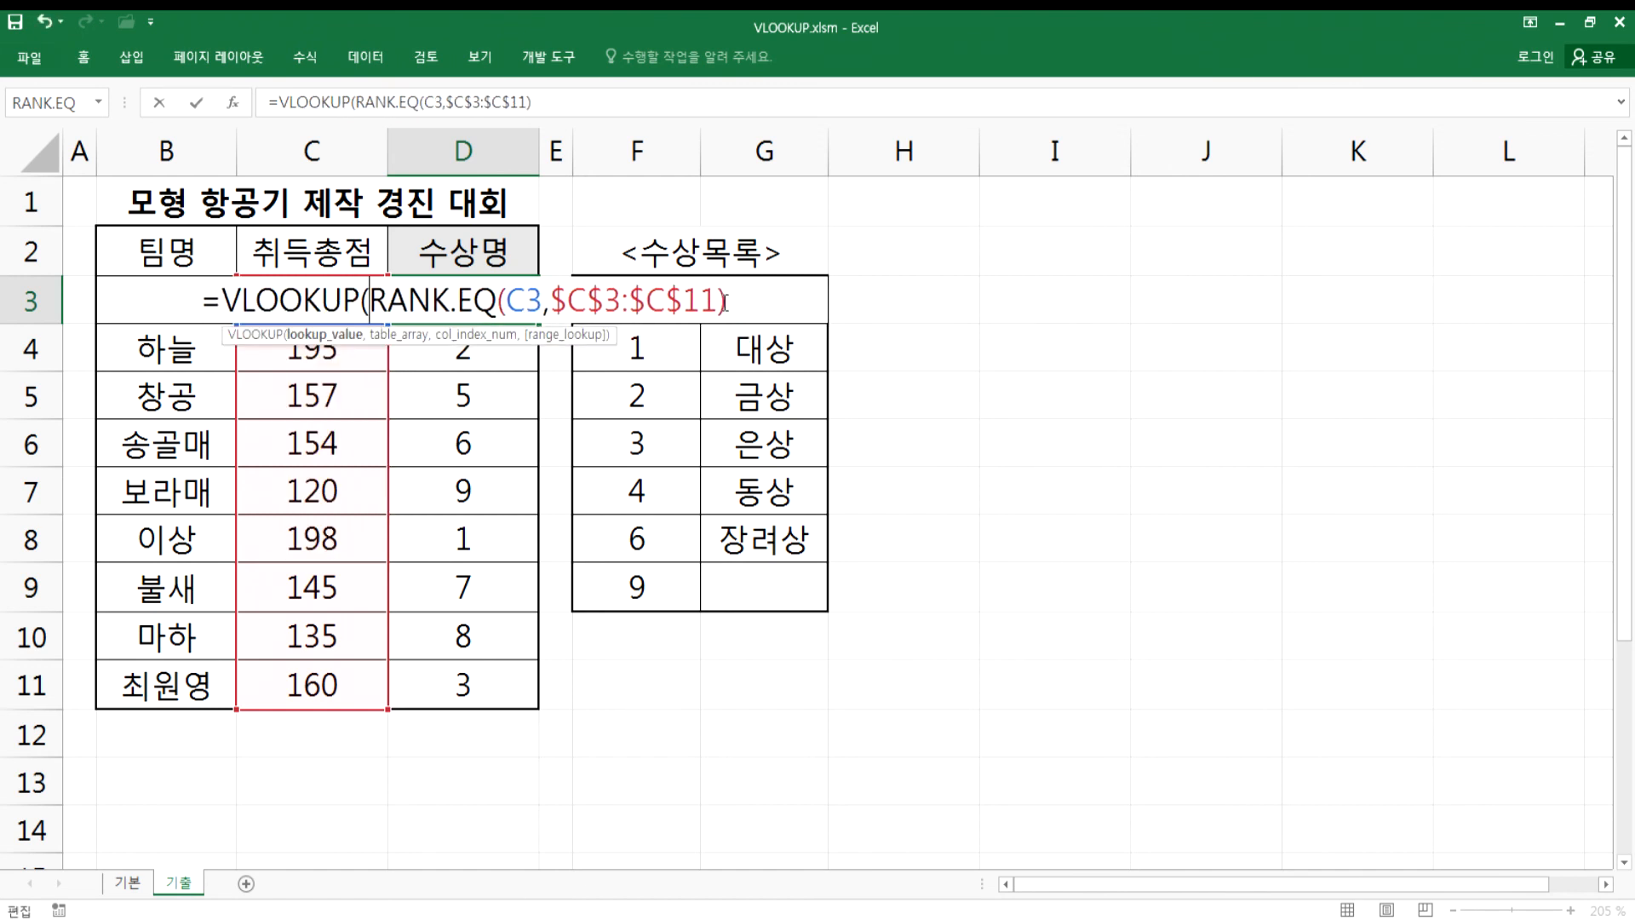
pyautogui.click(782, 303)
pyautogui.write(',')
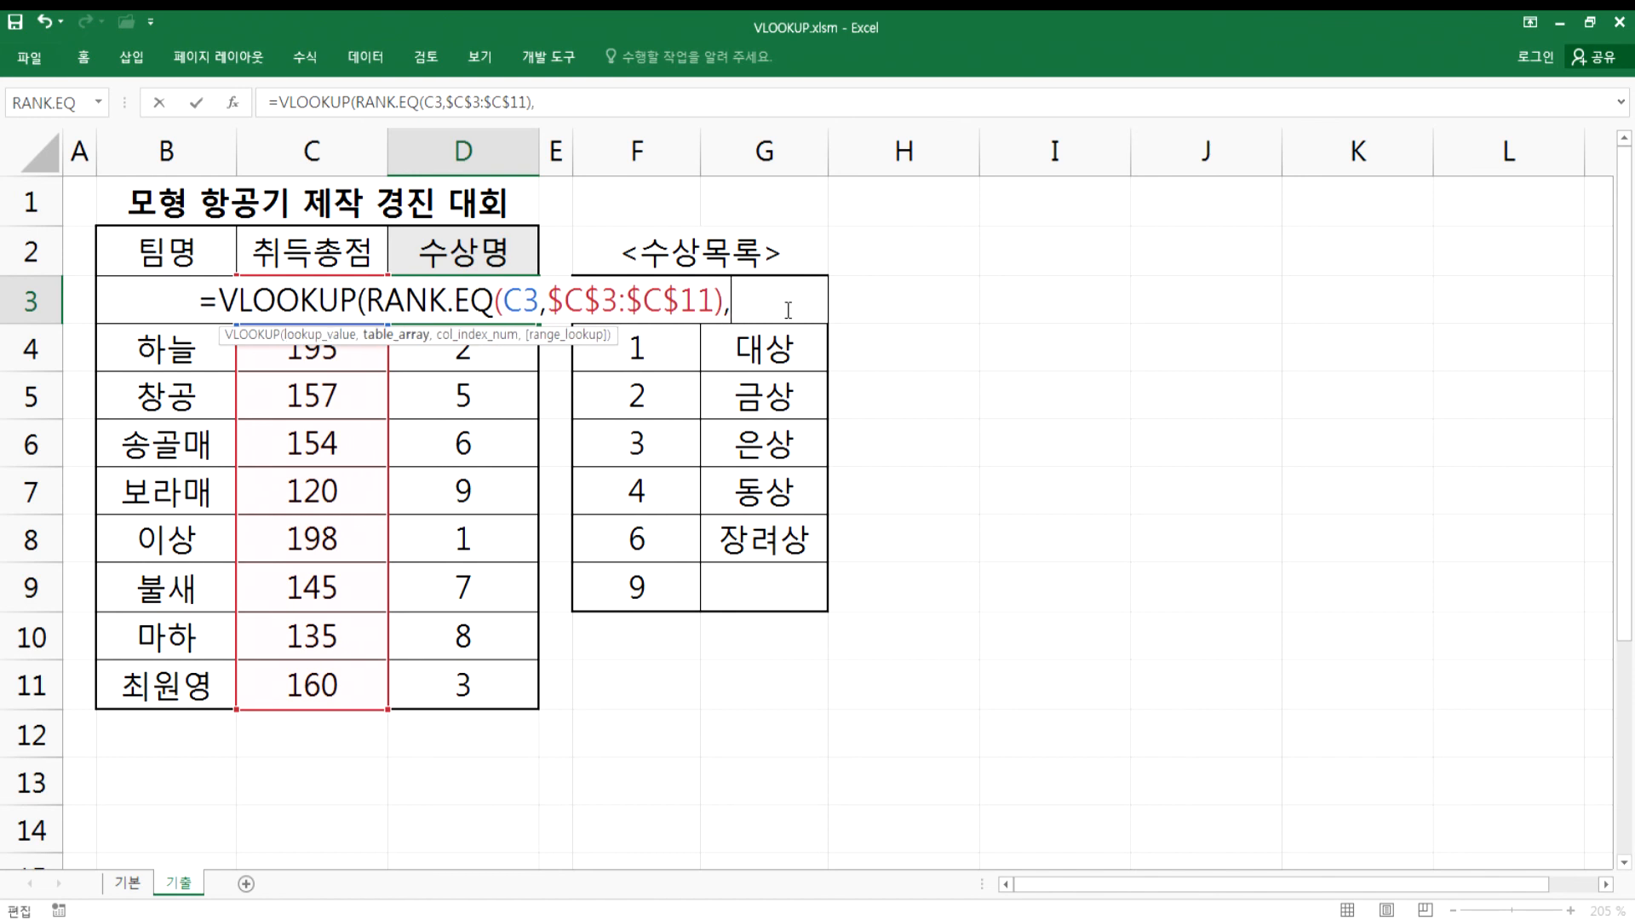
pyautogui.moveTo(629, 353); pyautogui.dragTo(761, 574)
pyautogui.press('F4')
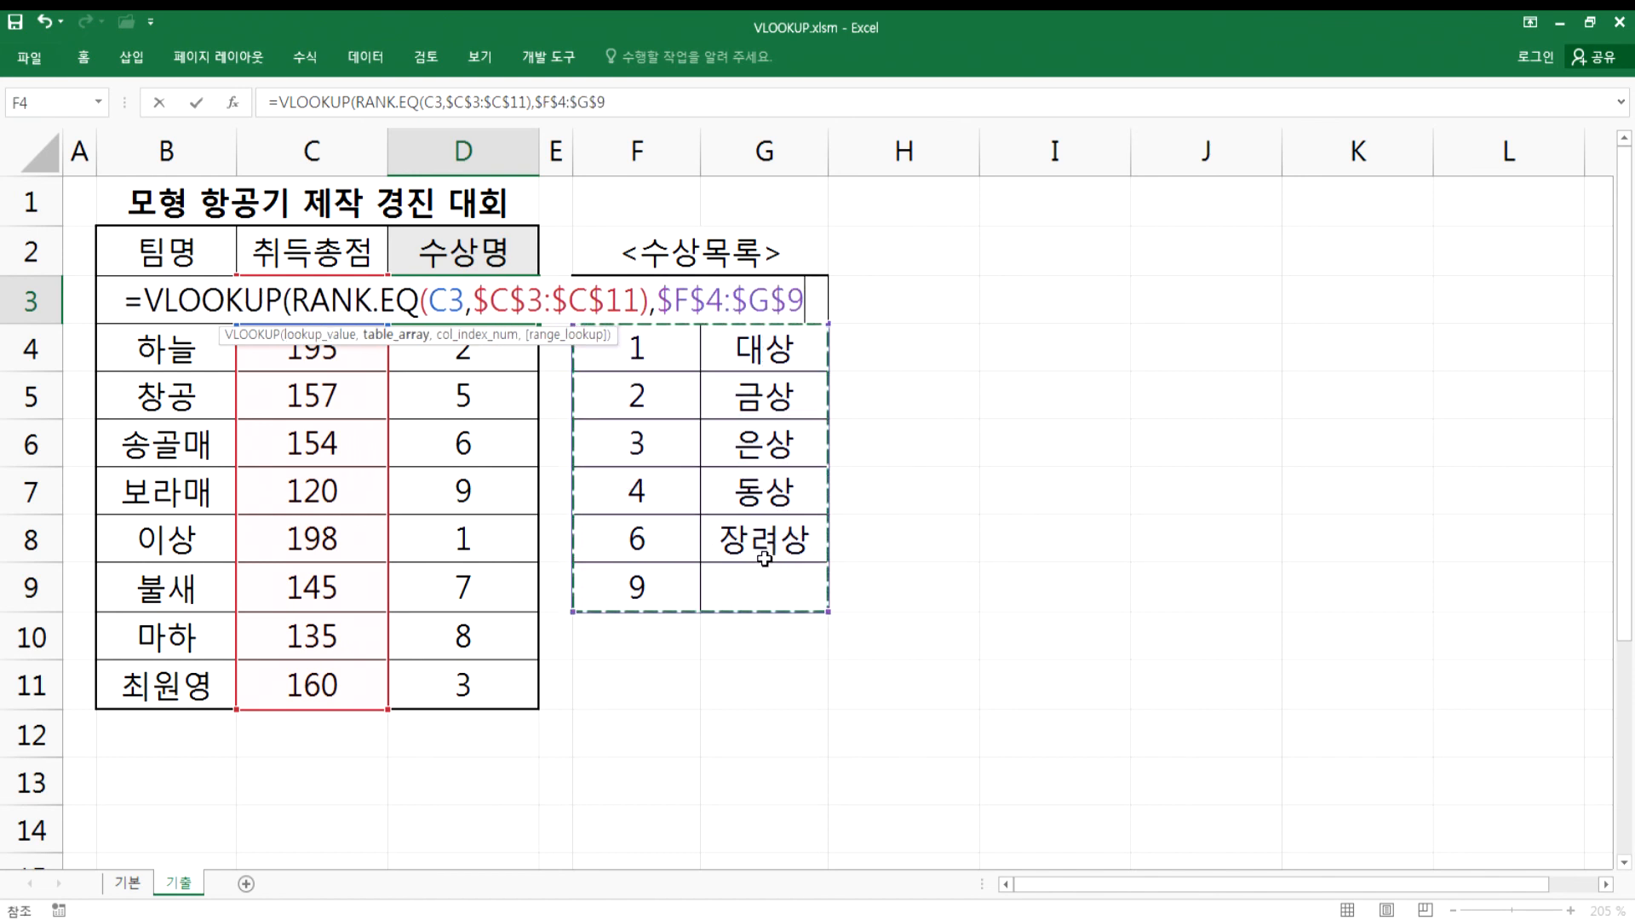
# - Finish the lookup with column 2 and FALSE, accepting Excel's formula correction
pyautogui.write(',')
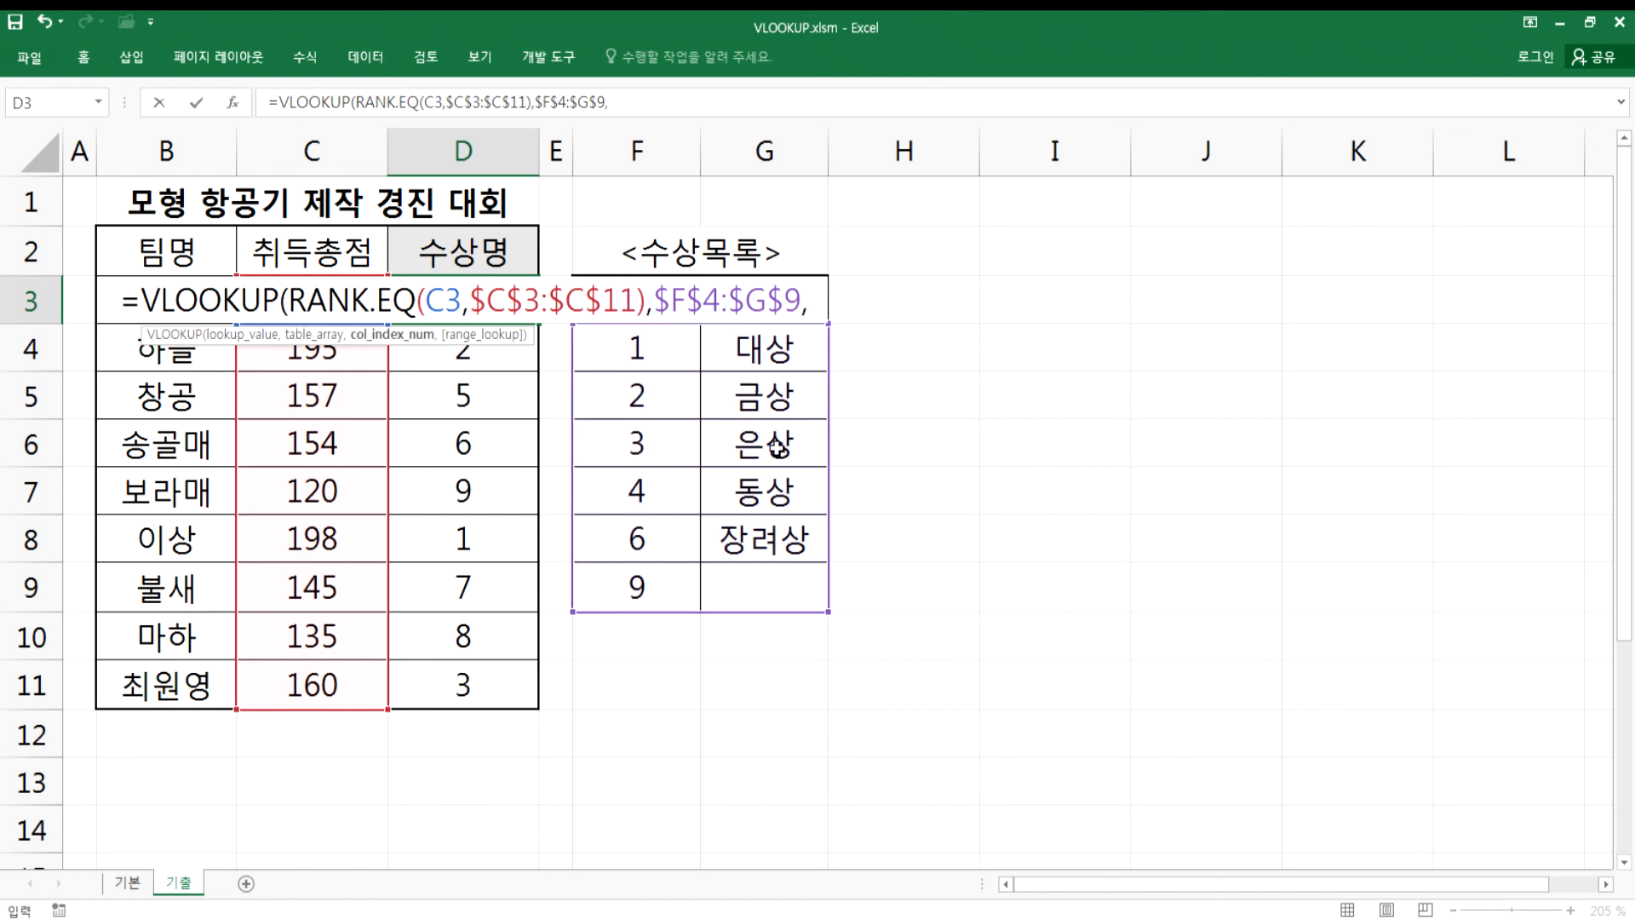
pyautogui.write('2,')
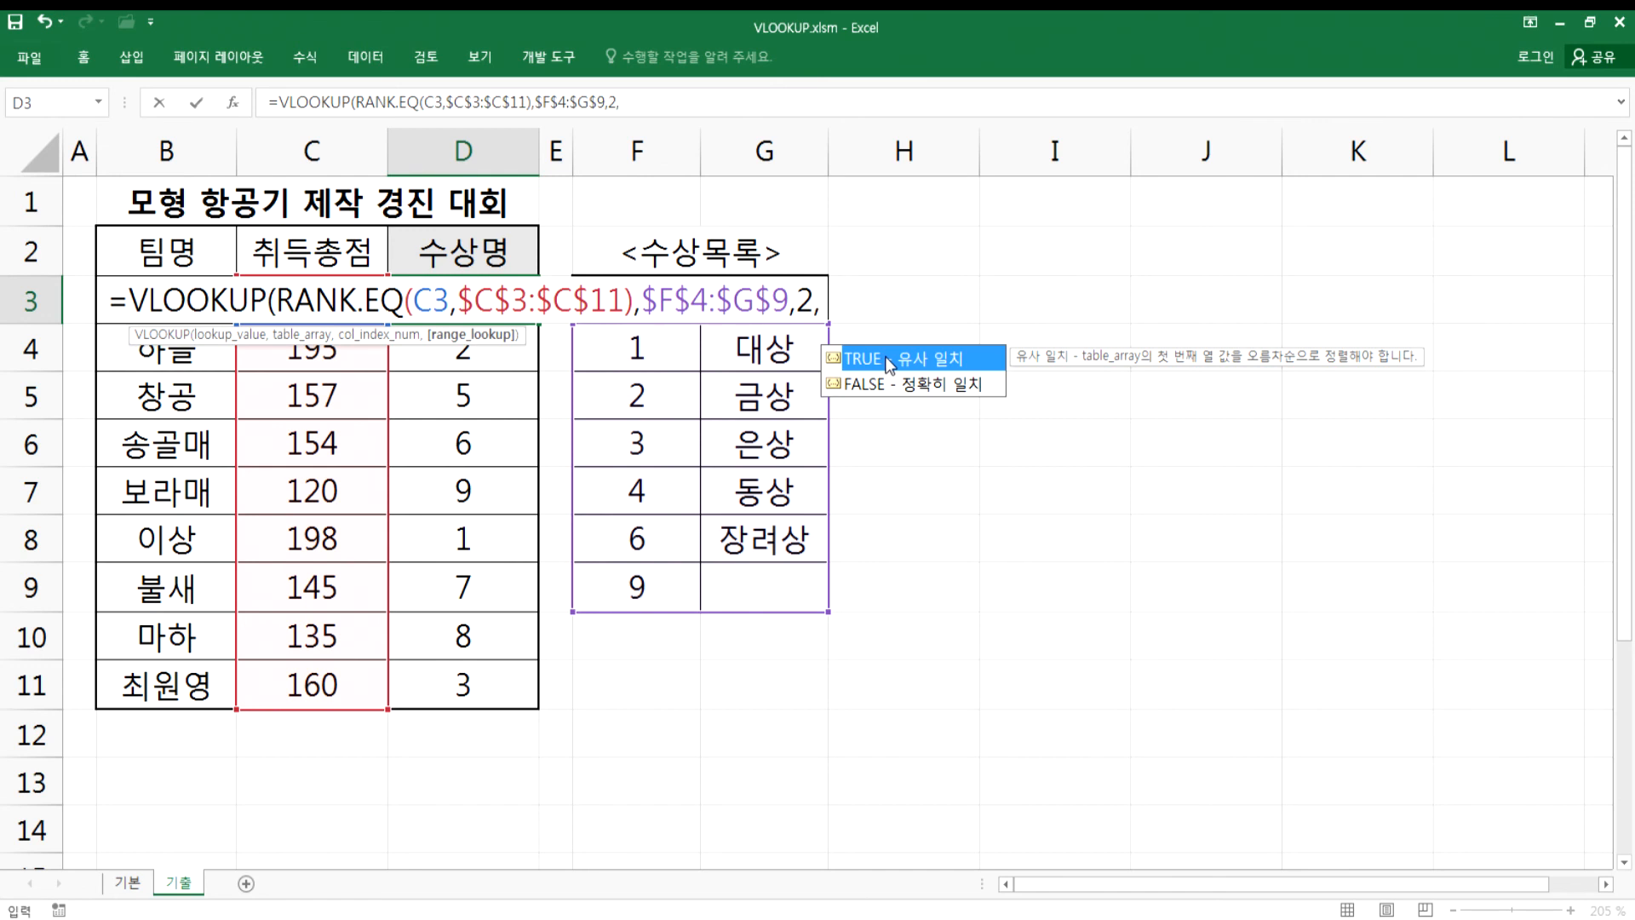
pyautogui.click(890, 393)
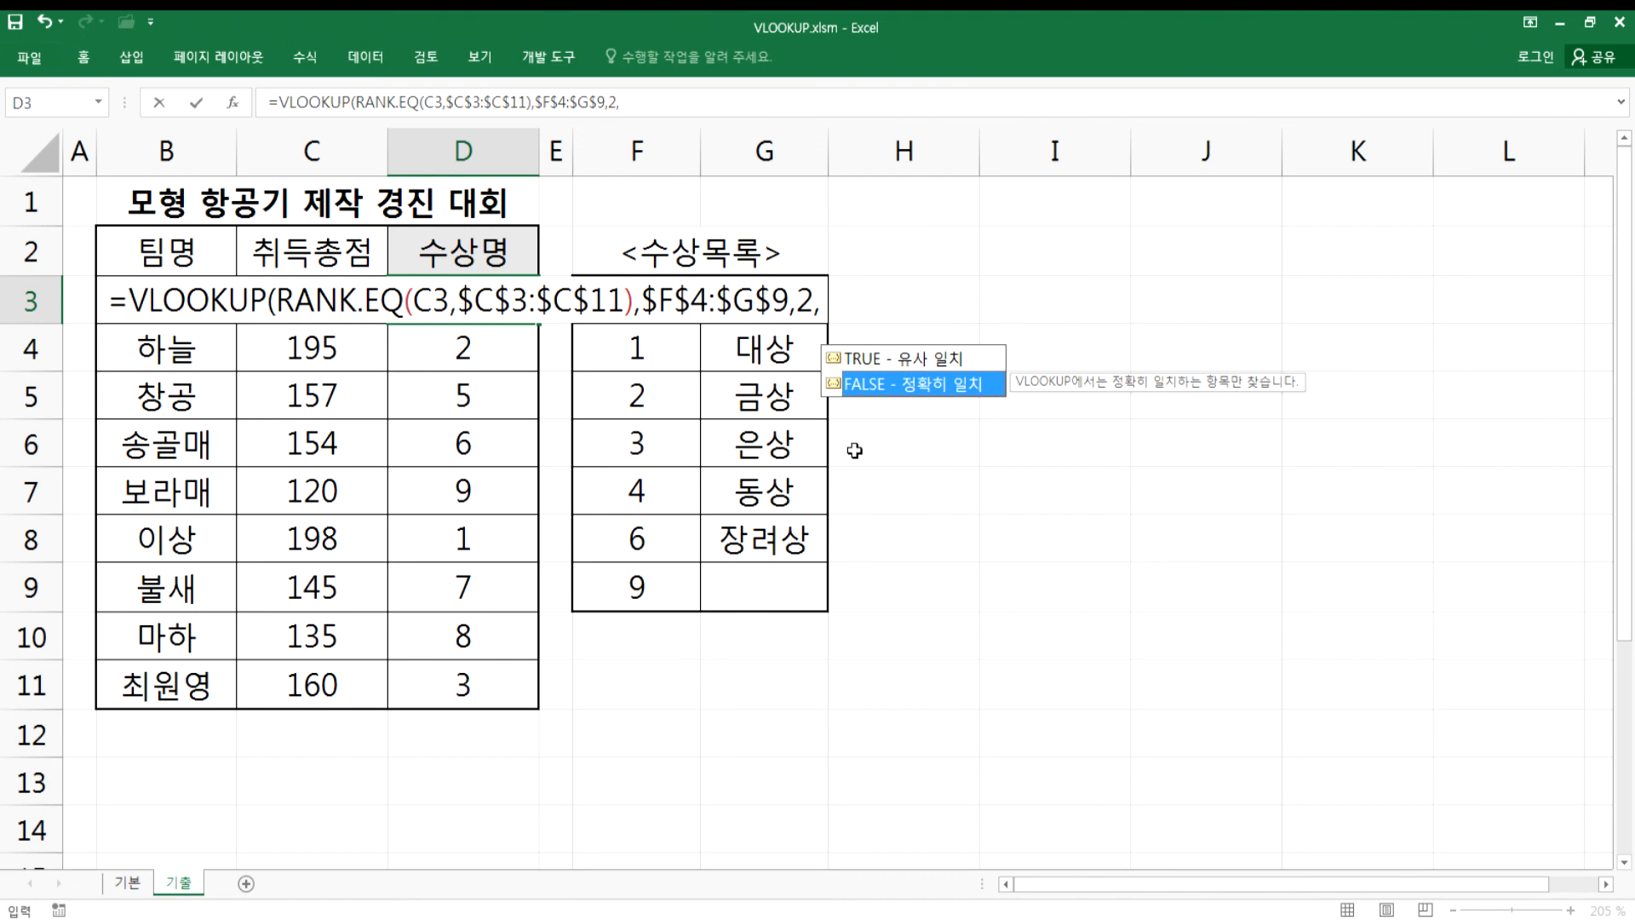
pyautogui.doubleClick(886, 385)
pyautogui.press('Return')
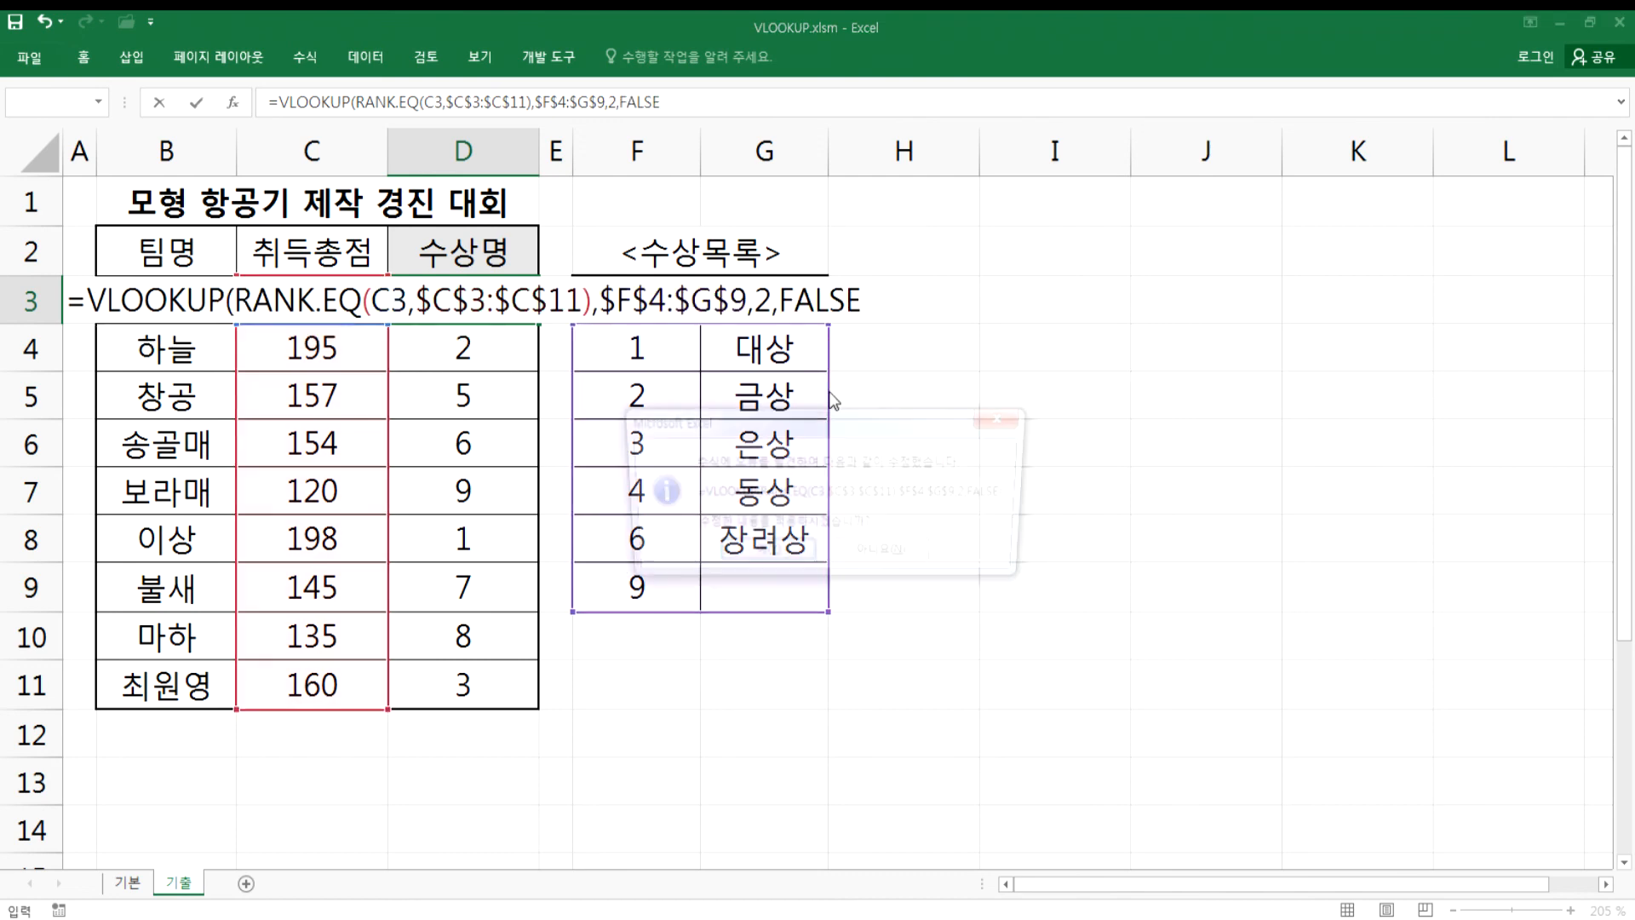
pyautogui.click(734, 555)
# - Fill the formula into D3:D11, showing awards like 동상, 금상 and some #N/A
pyautogui.moveTo(482, 306); pyautogui.dragTo(490, 685)
pyautogui.press('F2')
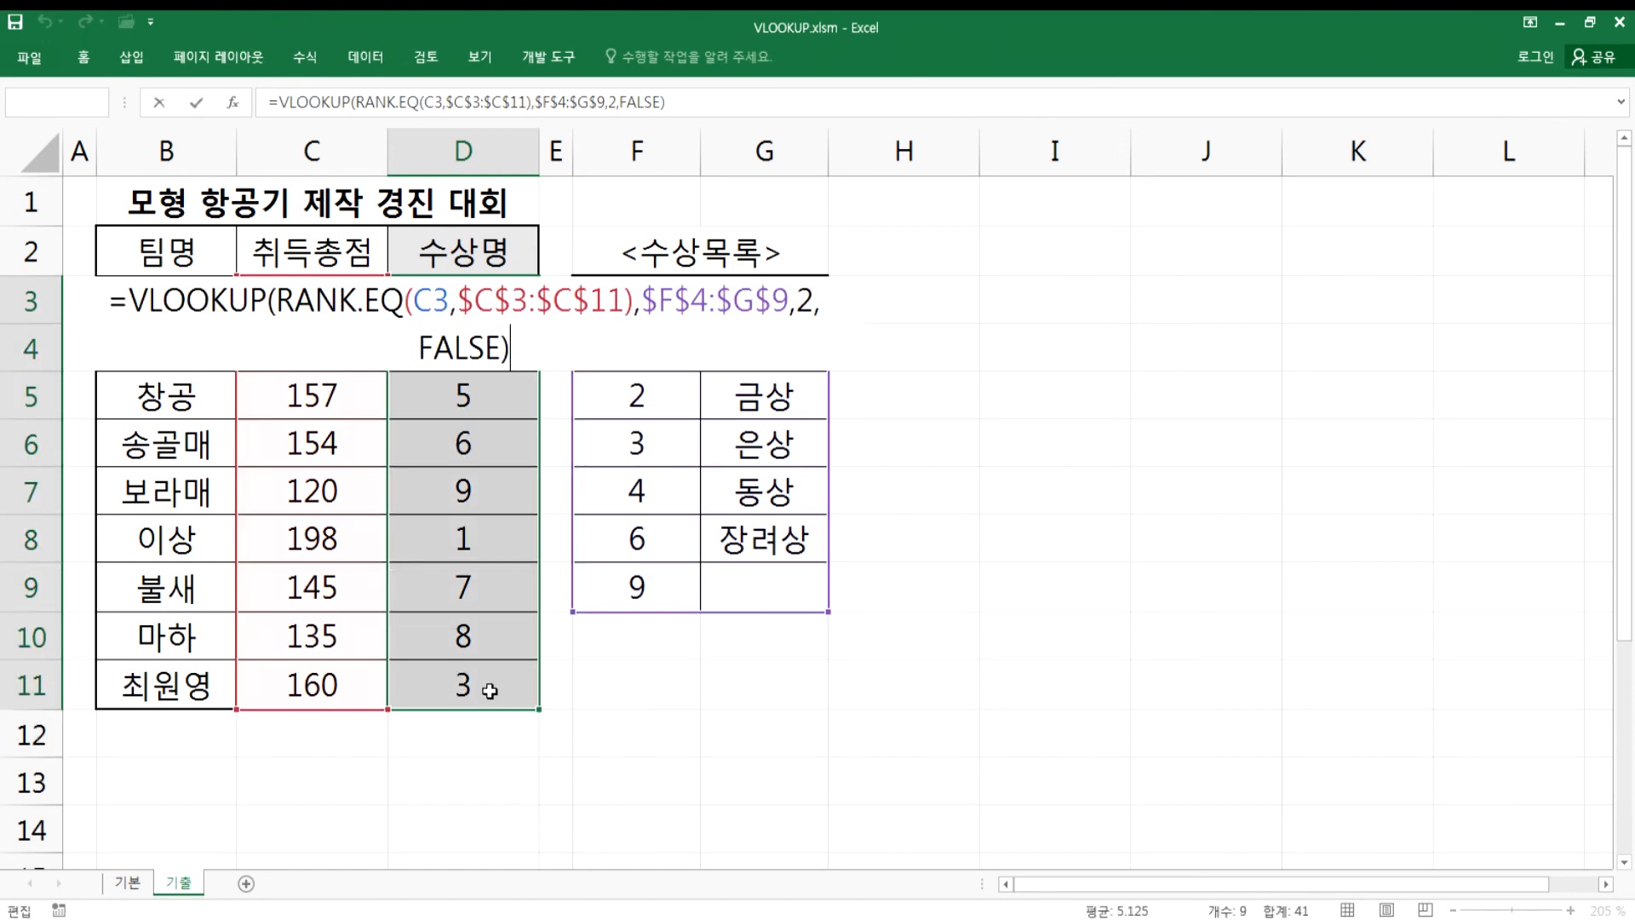
pyautogui.hotkey('ctrl', 'Return')
pyautogui.click(466, 408)
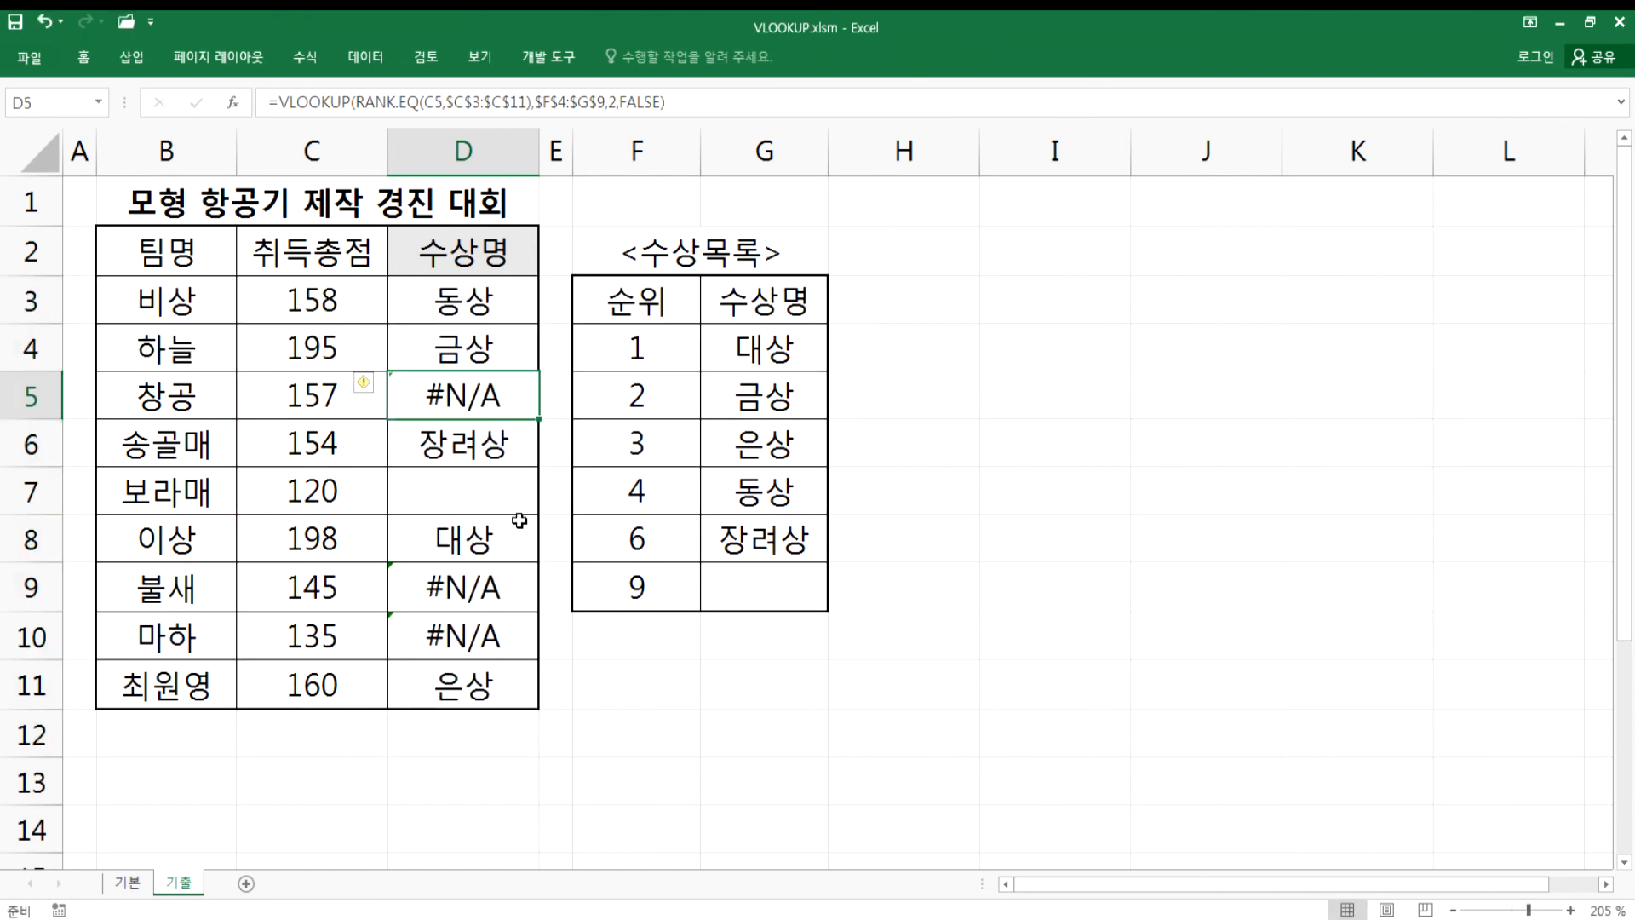
# - Change the VLOOKUP match argument in D3 from FALSE to TRUE for approximate match
pyautogui.click(479, 308)
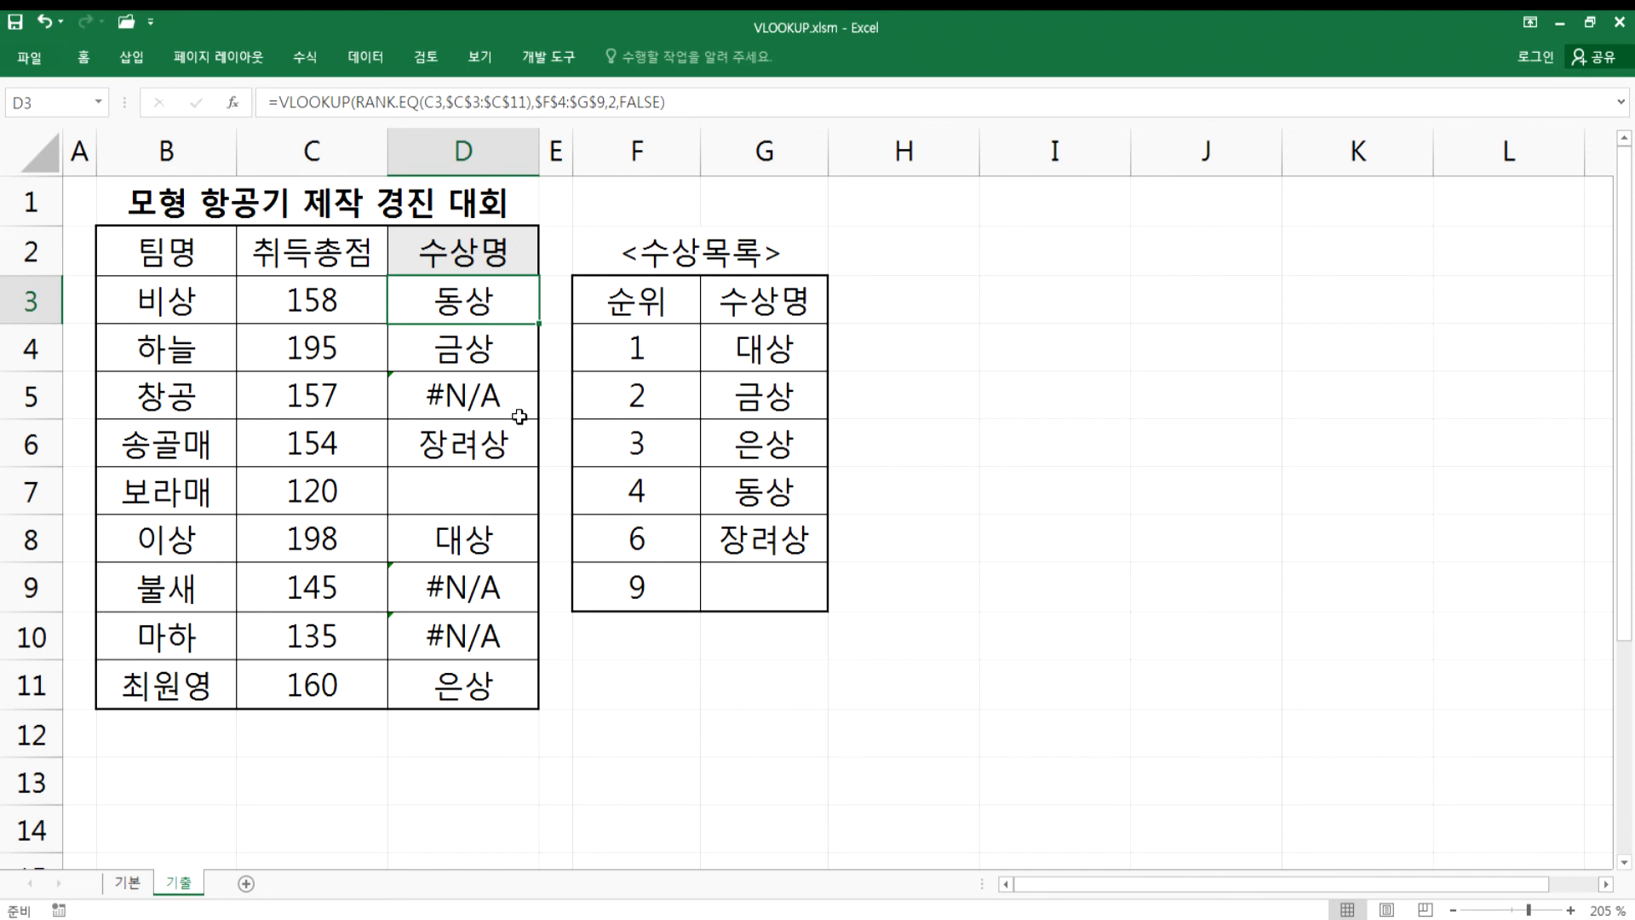
pyautogui.press('F2')
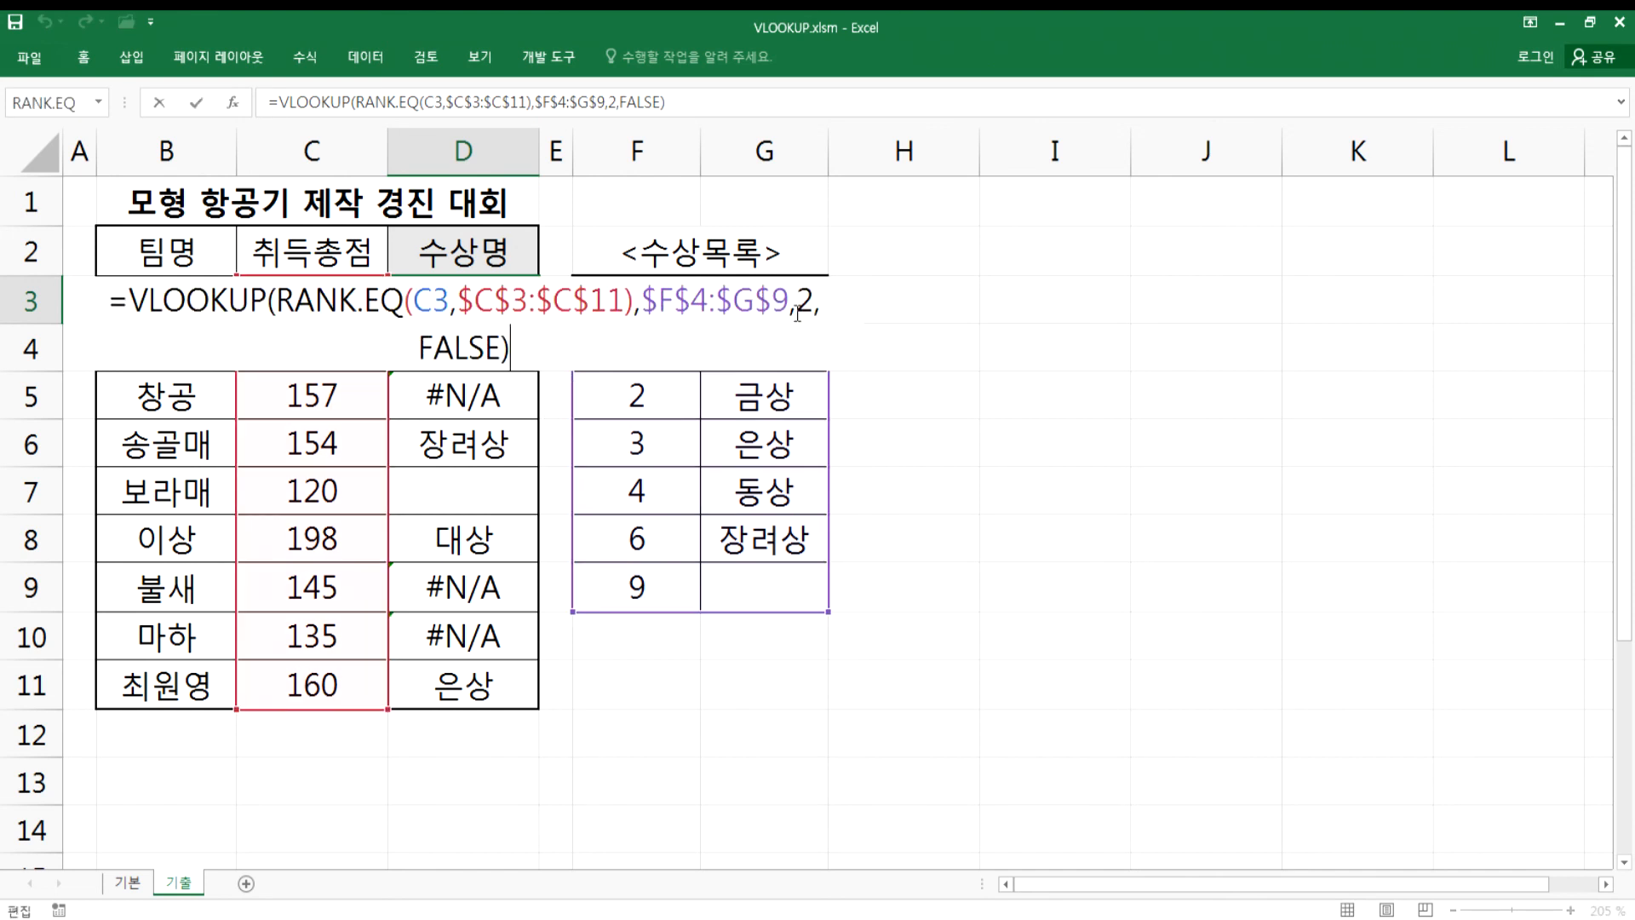
pyautogui.moveTo(501, 347); pyautogui.dragTo(422, 347)
pyautogui.write('TRUE')
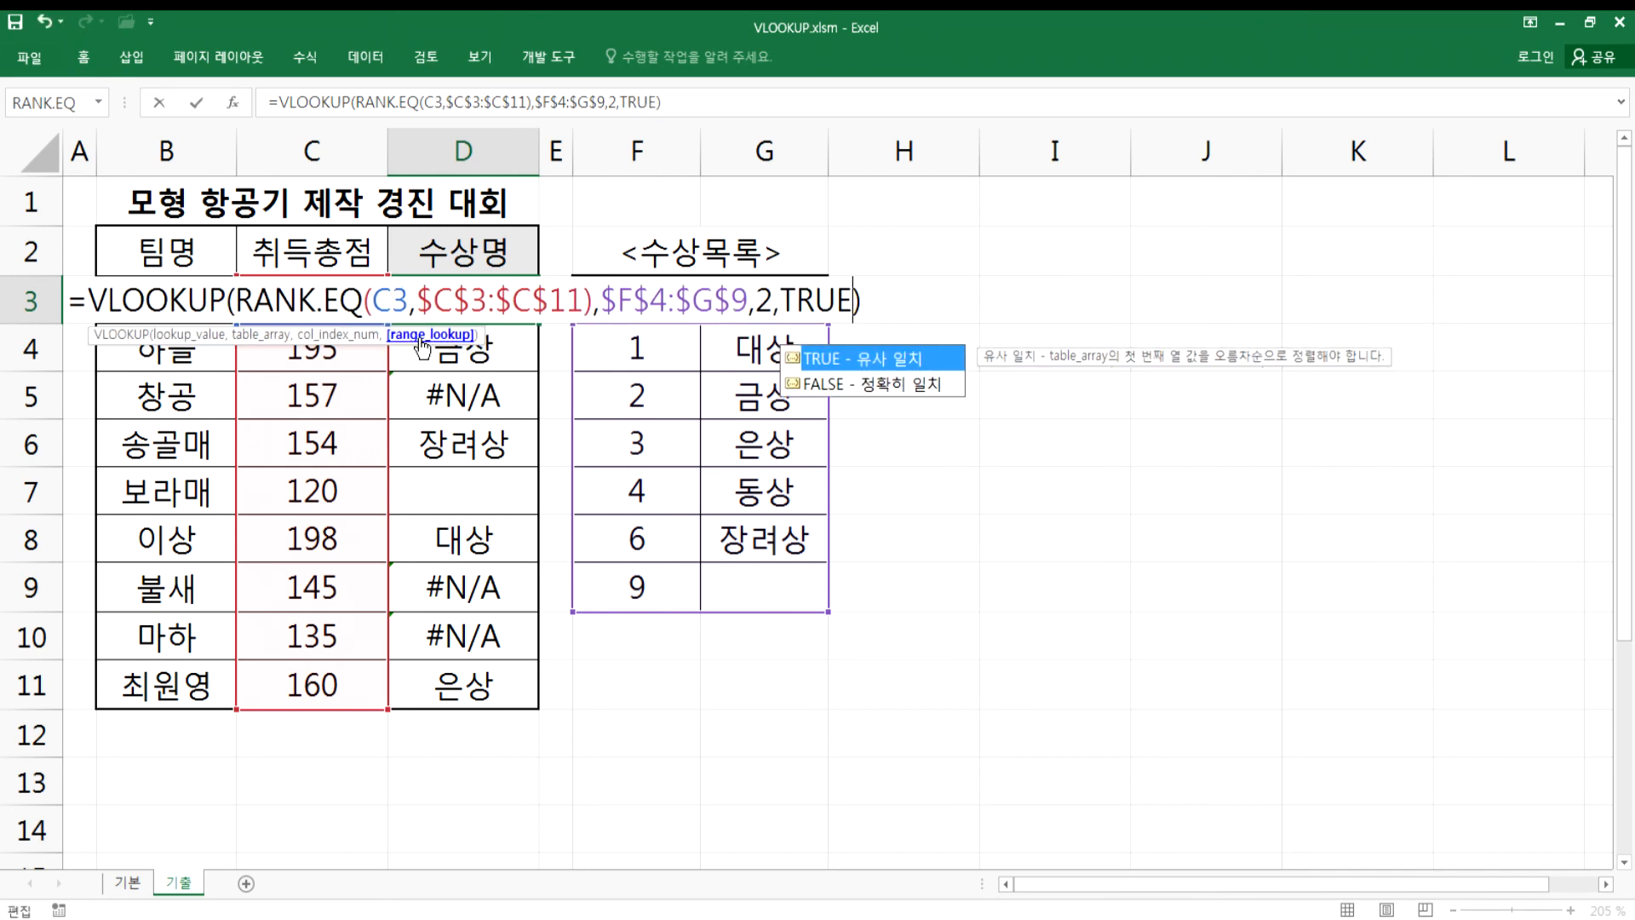
pyautogui.press('Return')
# - Fill the corrected formula into D3:D11 so D5, D9 and D10 show 동상, 장려상, 장려상
pyautogui.press('Up')
pyautogui.moveTo(466, 371); pyautogui.dragTo(474, 669)
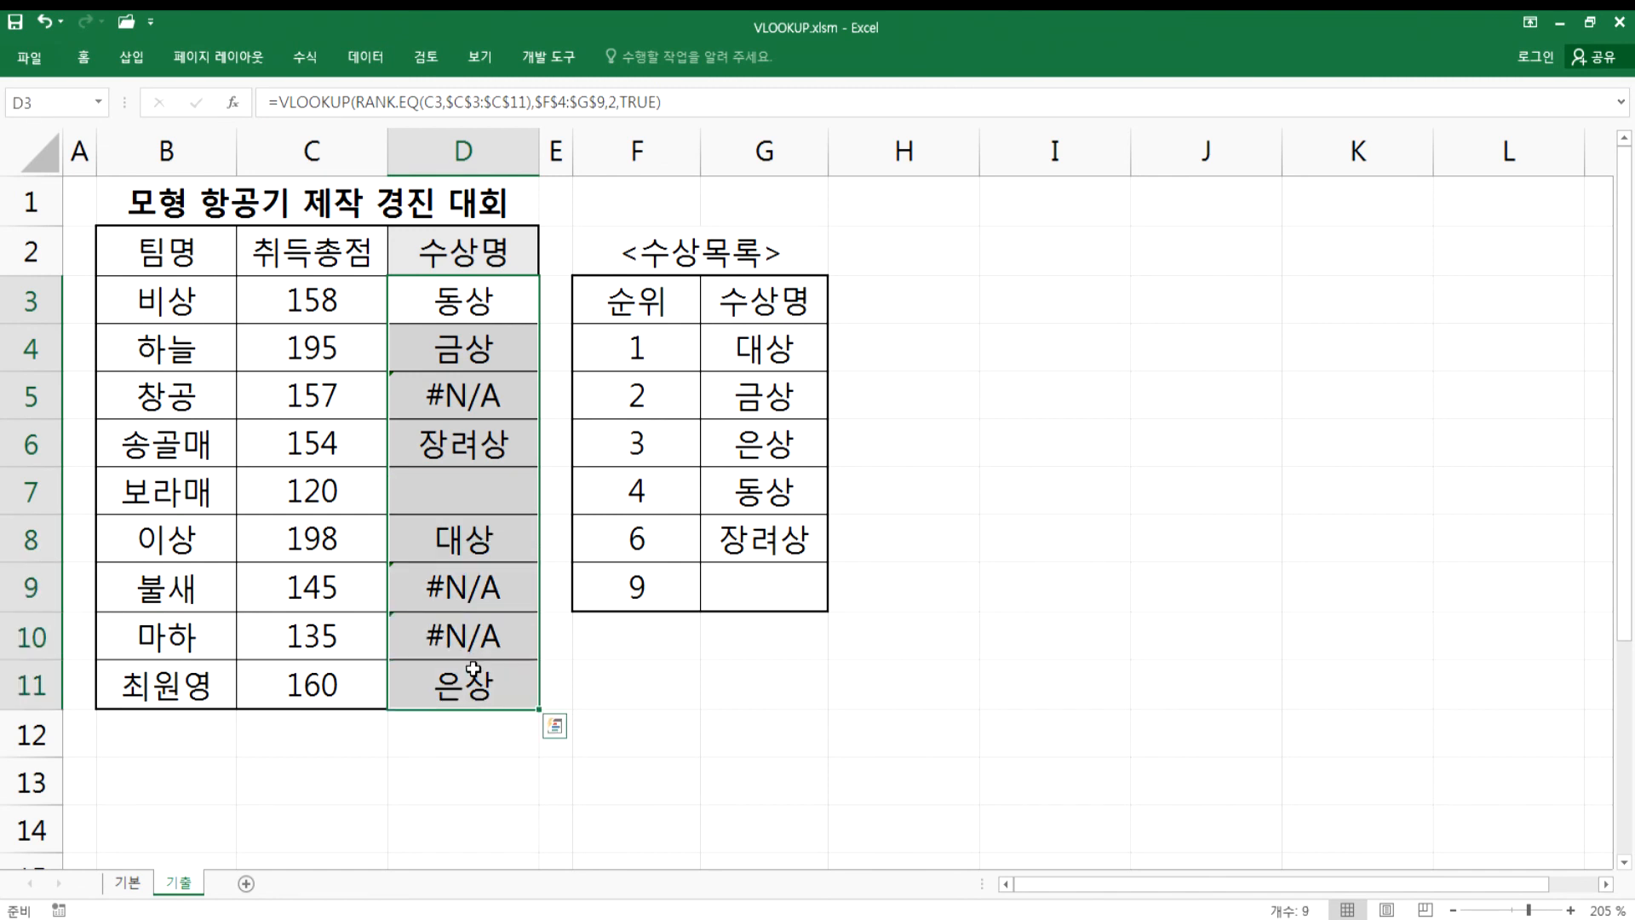
pyautogui.press('F2')
pyautogui.hotkey('ctrl', 'Return')
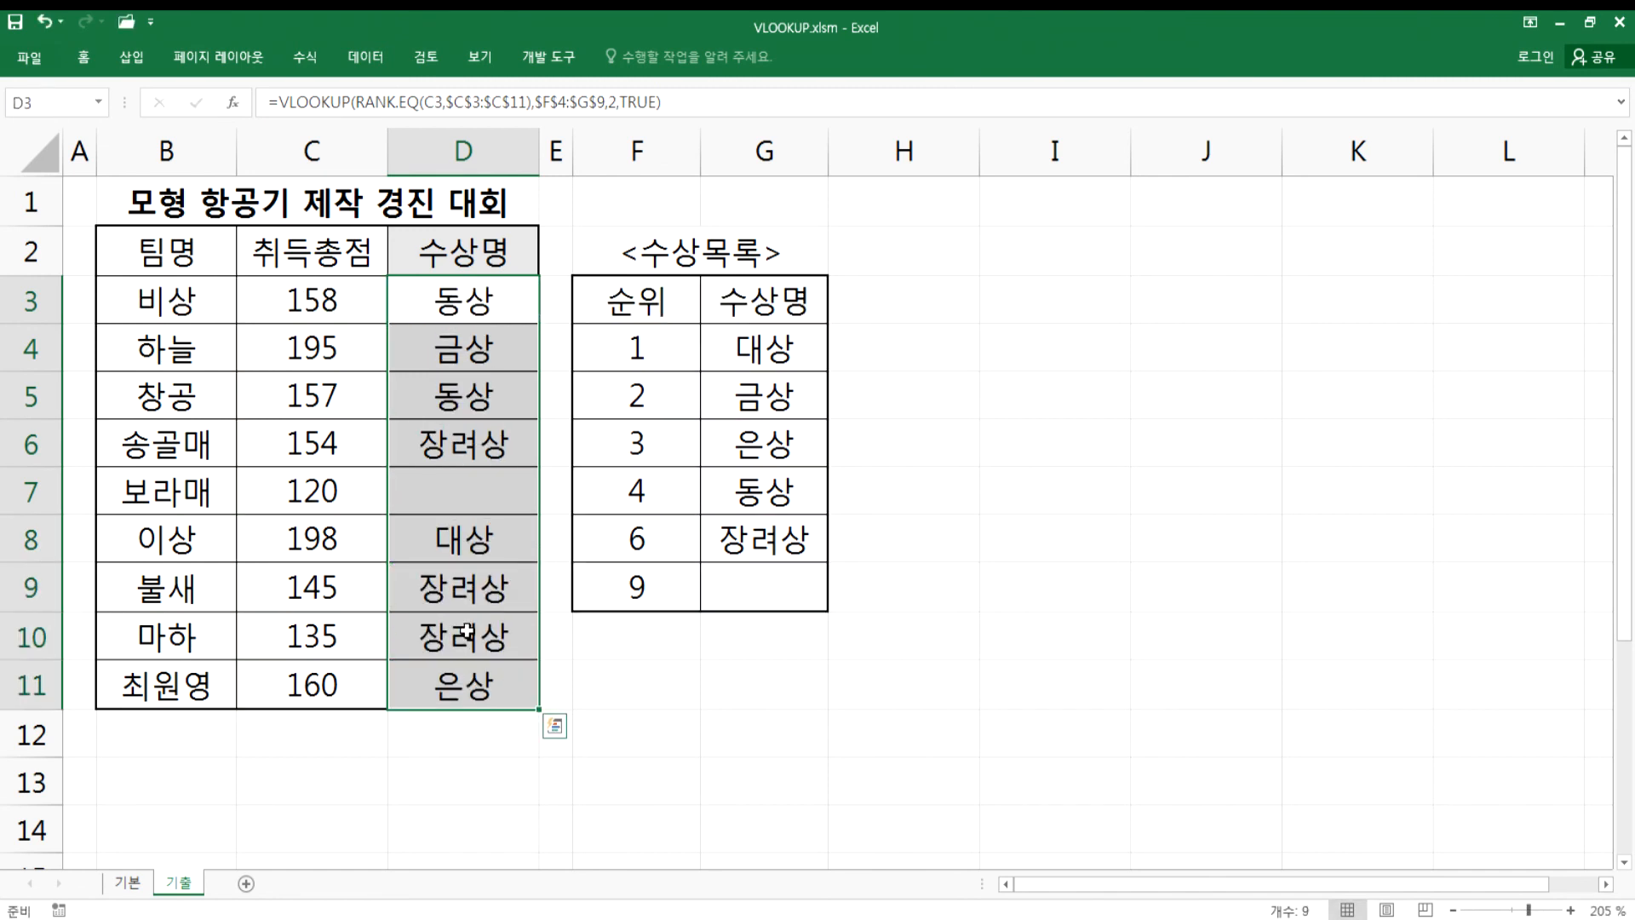
pyautogui.click(461, 313)
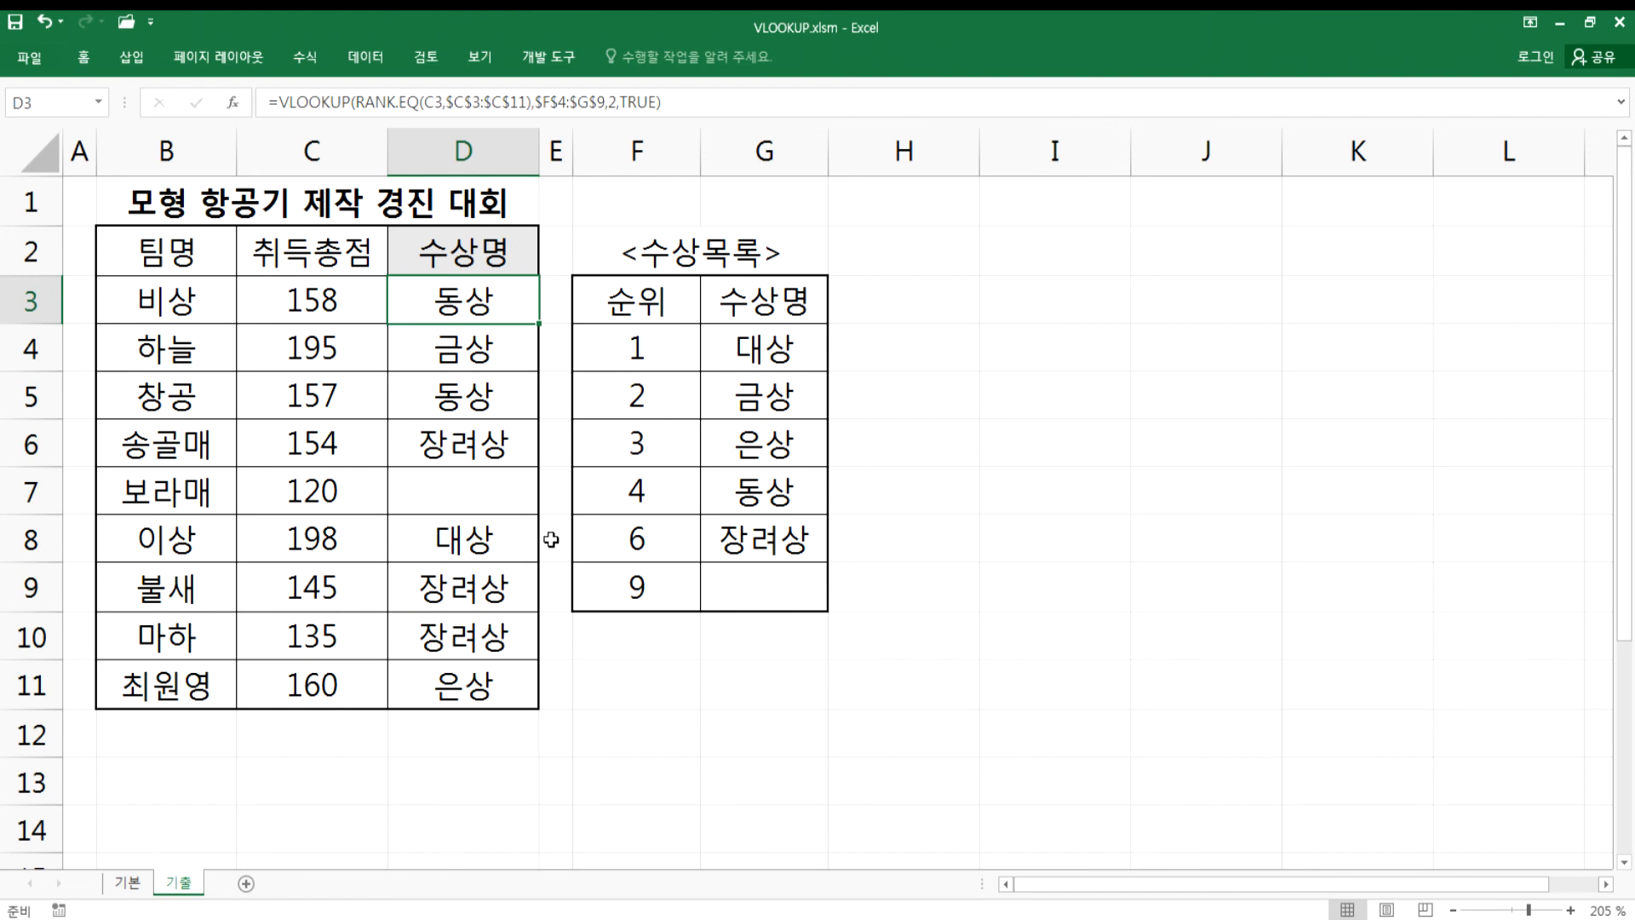
pyautogui.click(656, 532)
pyautogui.hotkey('shift', 'Right')
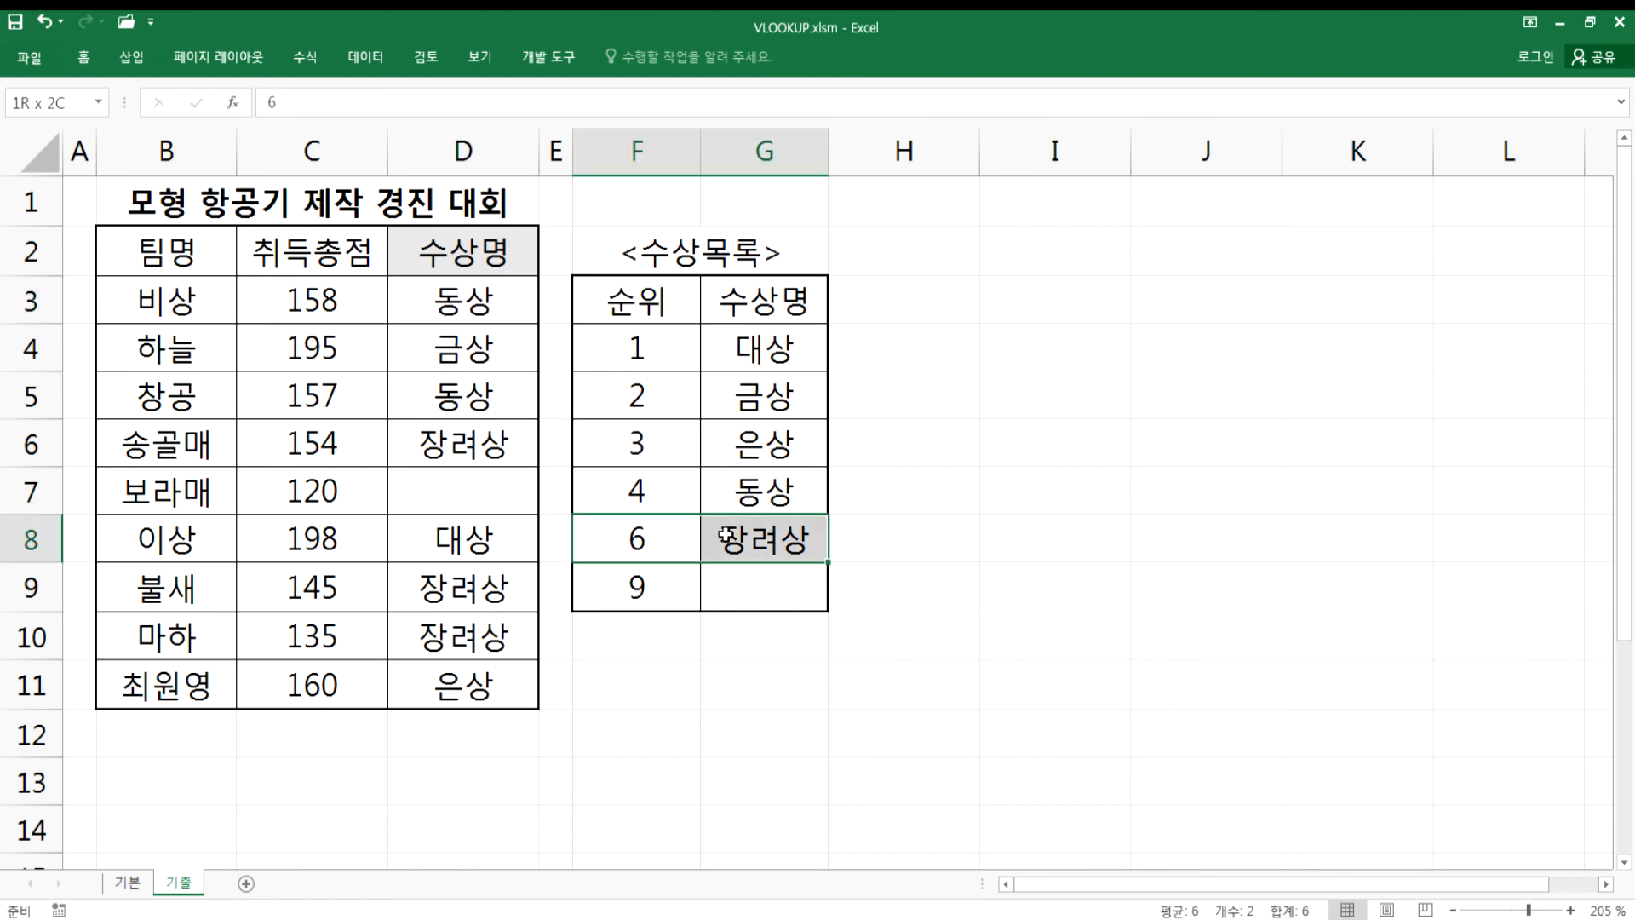
pyautogui.click(448, 452)
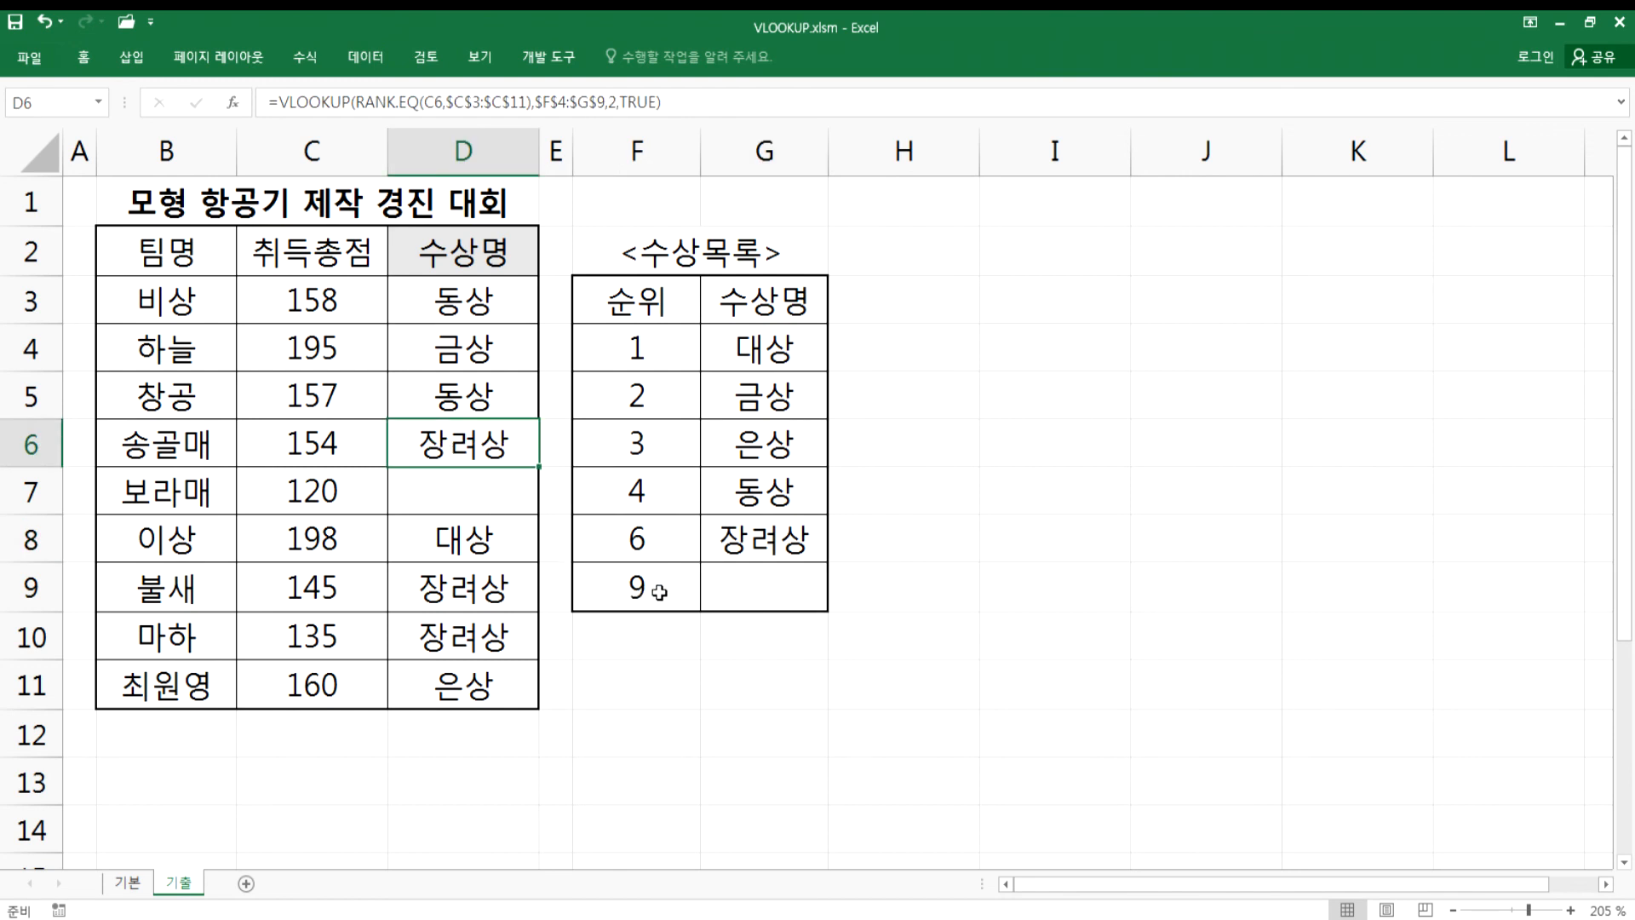
pyautogui.click(752, 584)
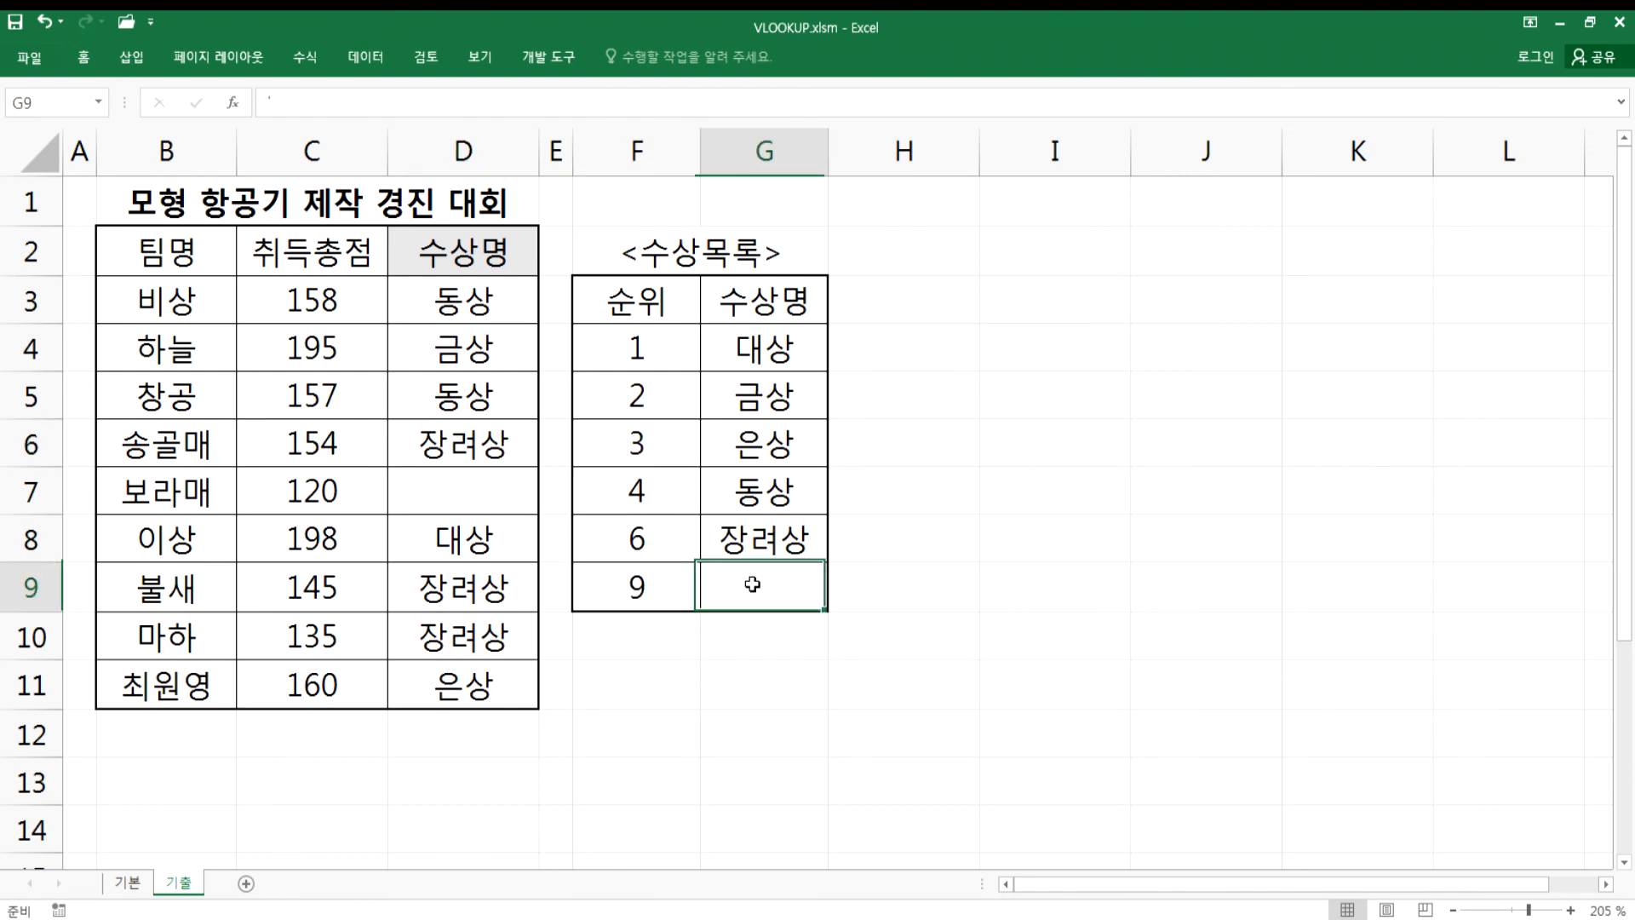
pyautogui.click(430, 482)
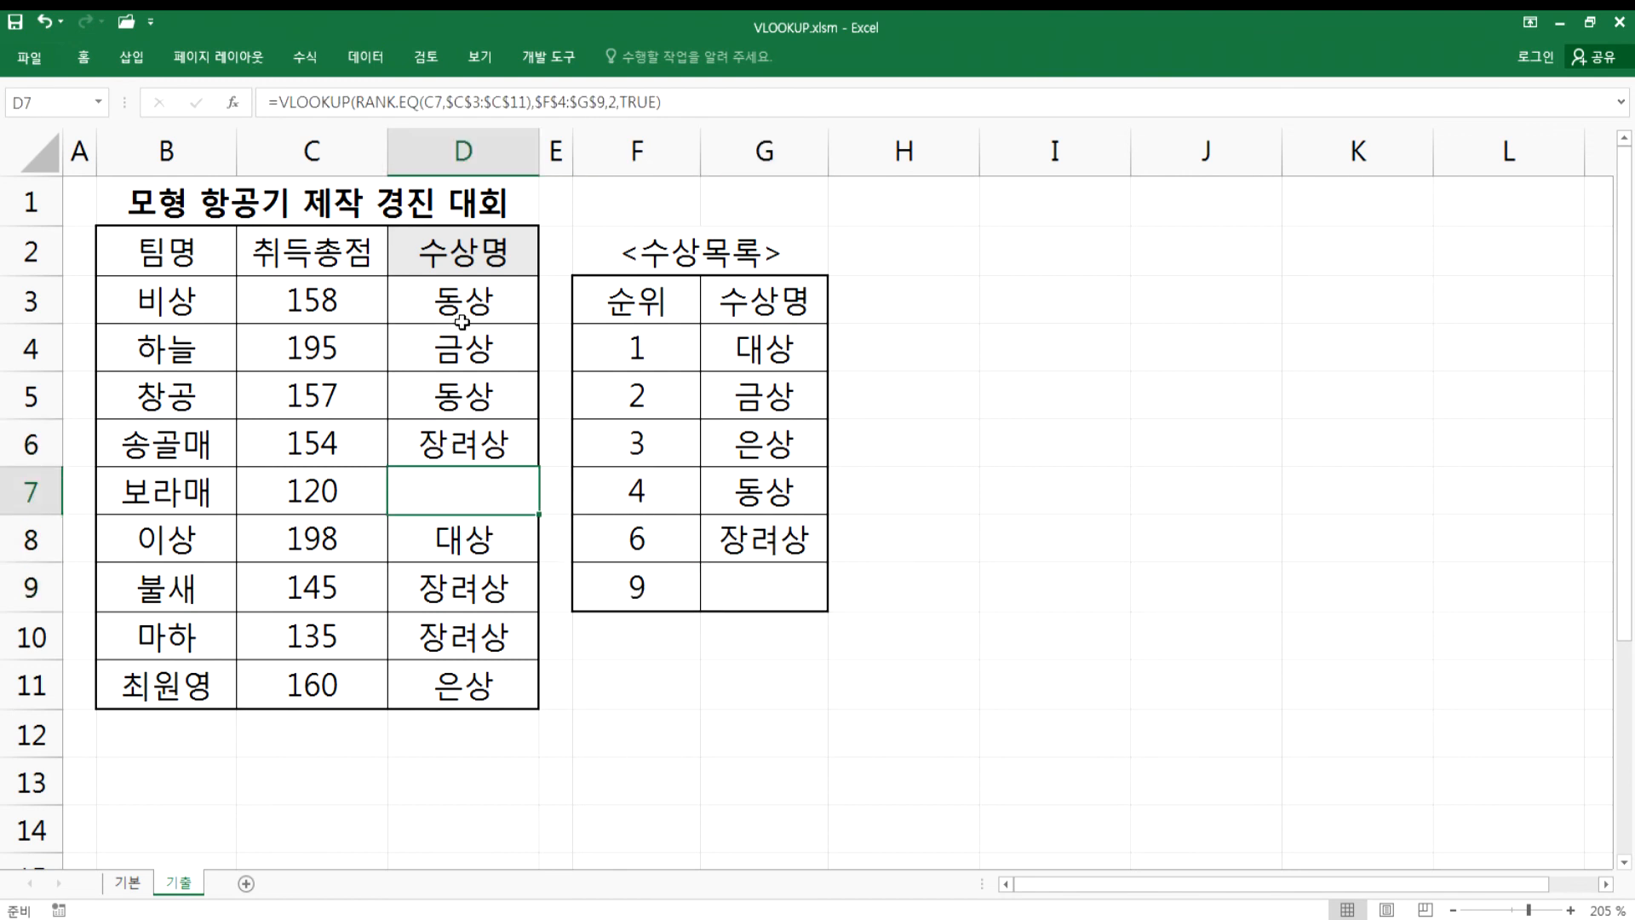
pyautogui.doubleClick(464, 290)
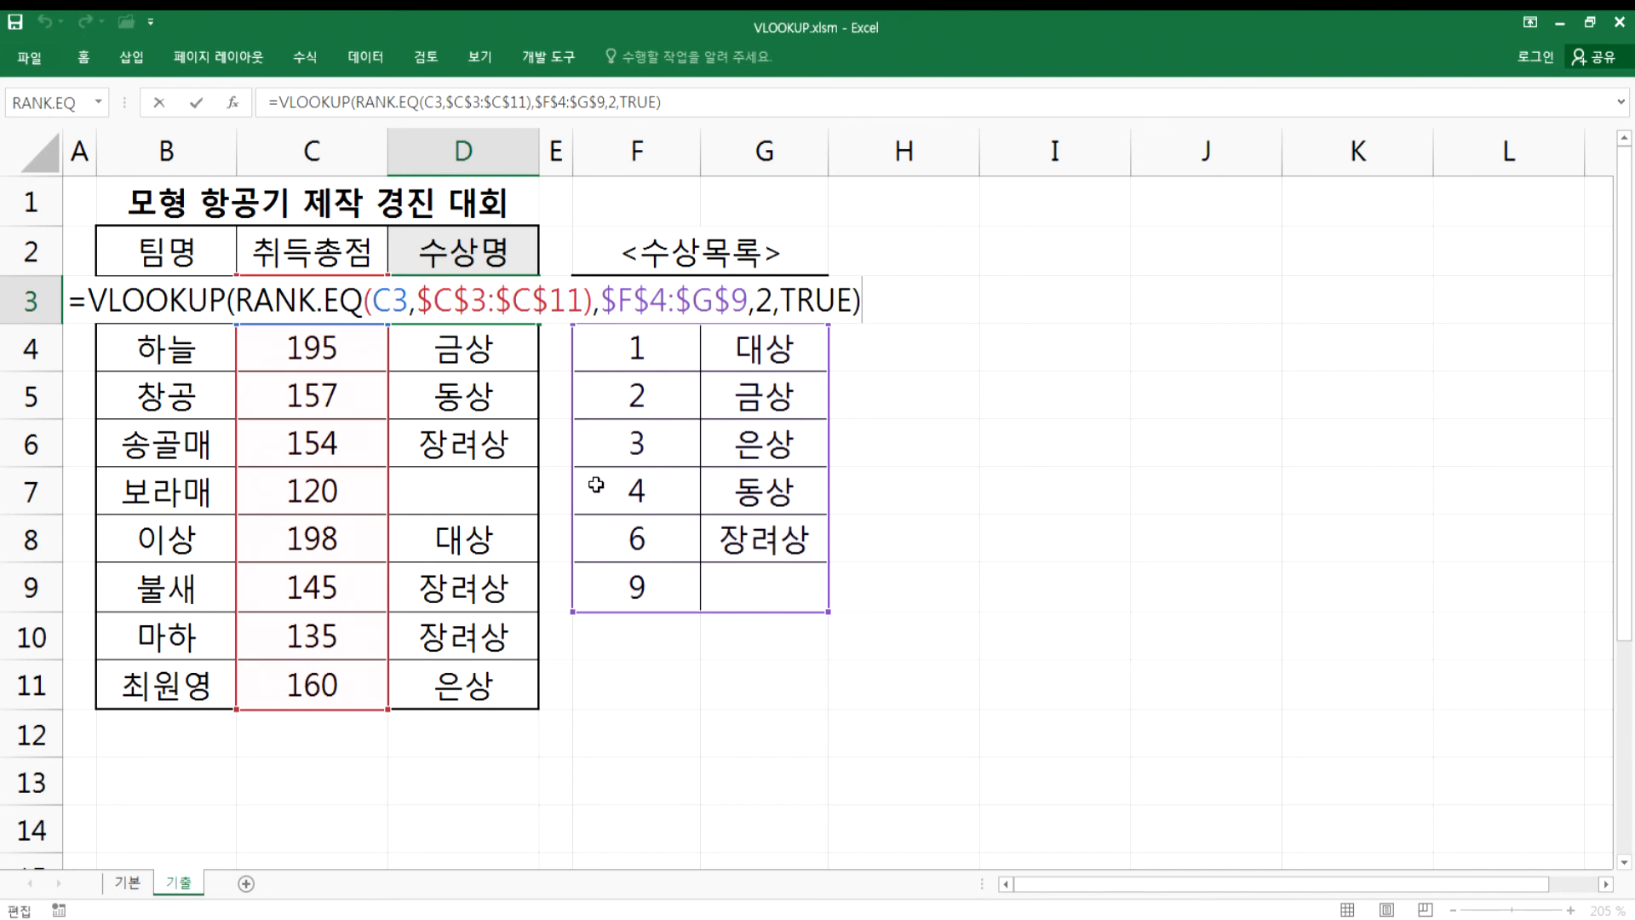
pyautogui.click(788, 343)
pyautogui.click(765, 405)
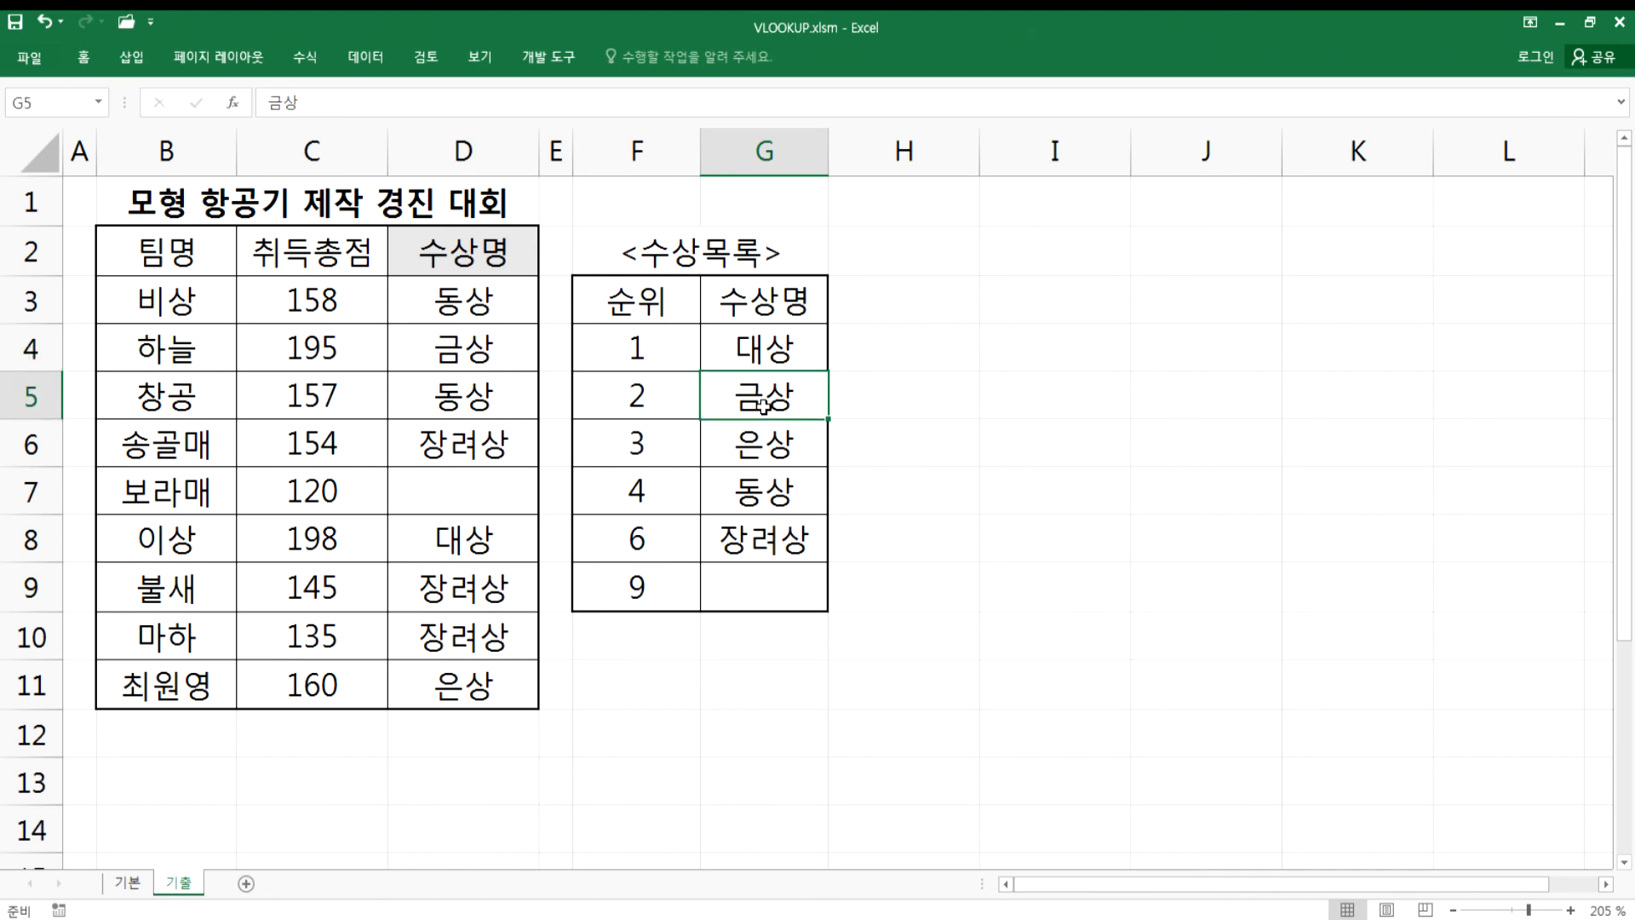
pyautogui.click(744, 458)
pyautogui.click(752, 489)
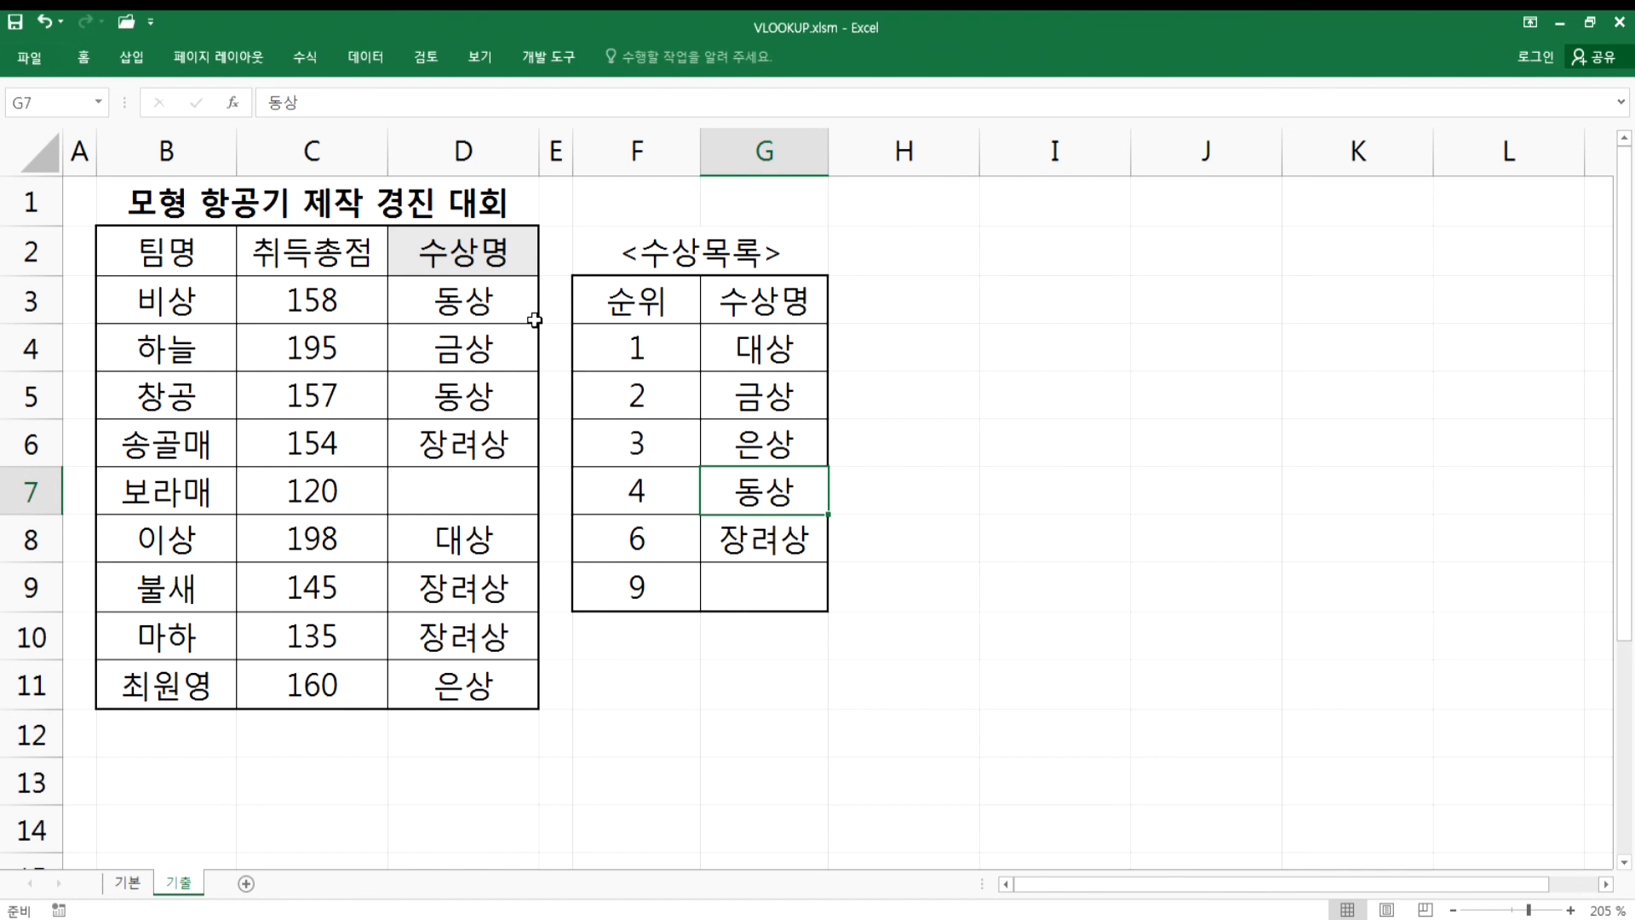
pyautogui.click(554, 301)
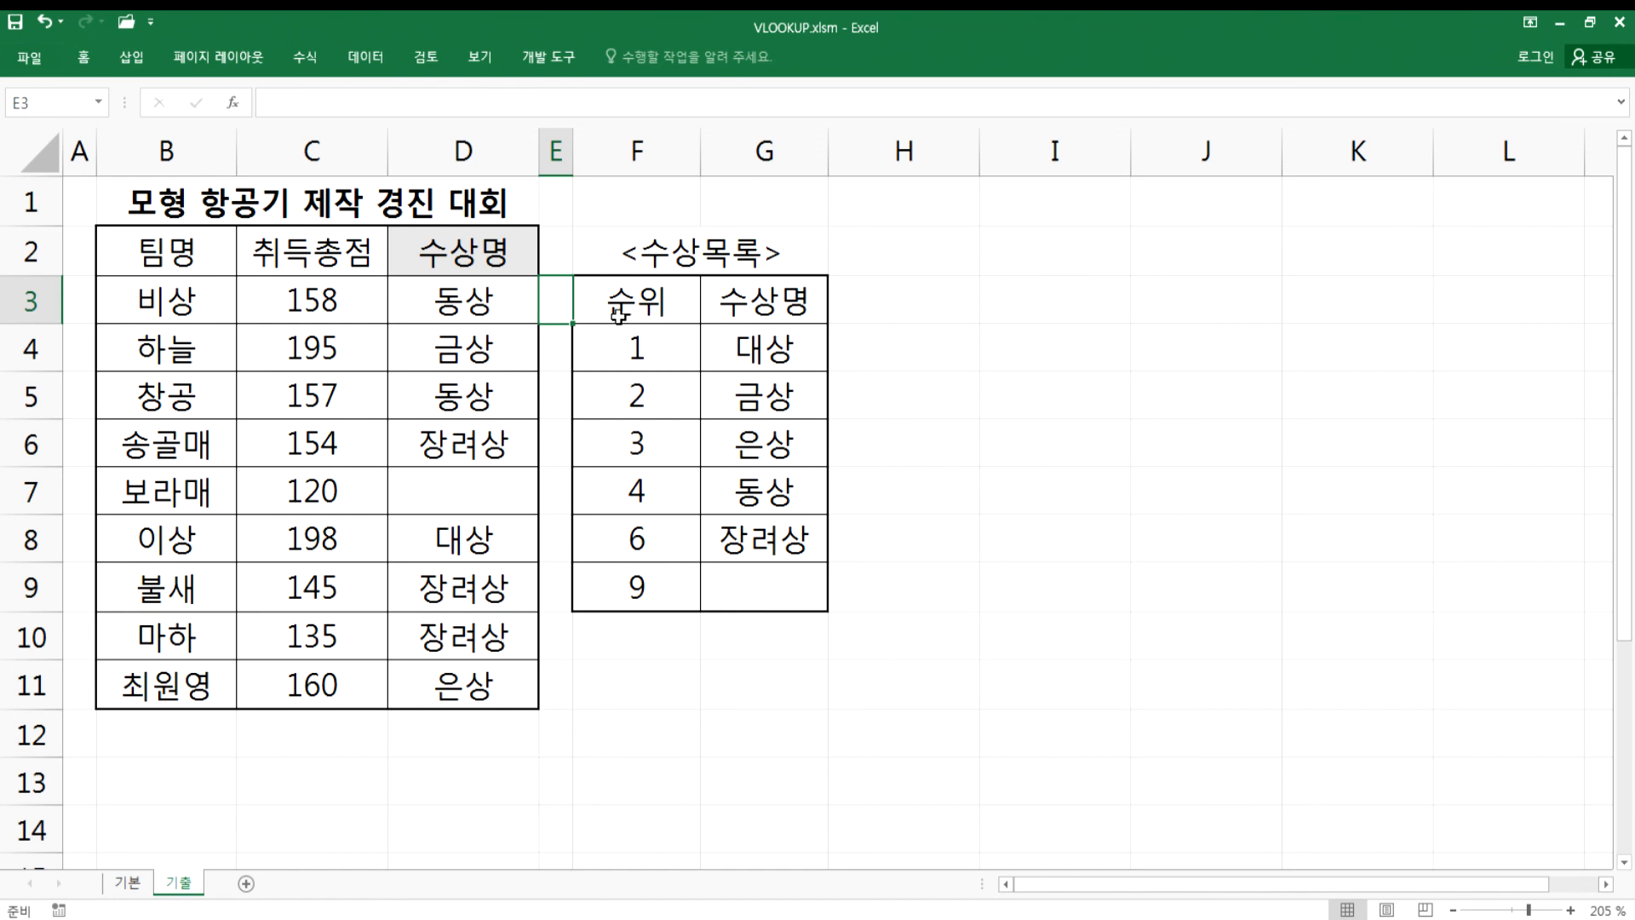
pyautogui.moveTo(482, 311); pyautogui.dragTo(481, 681)
pyautogui.click(549, 300)
pyautogui.click(651, 587)
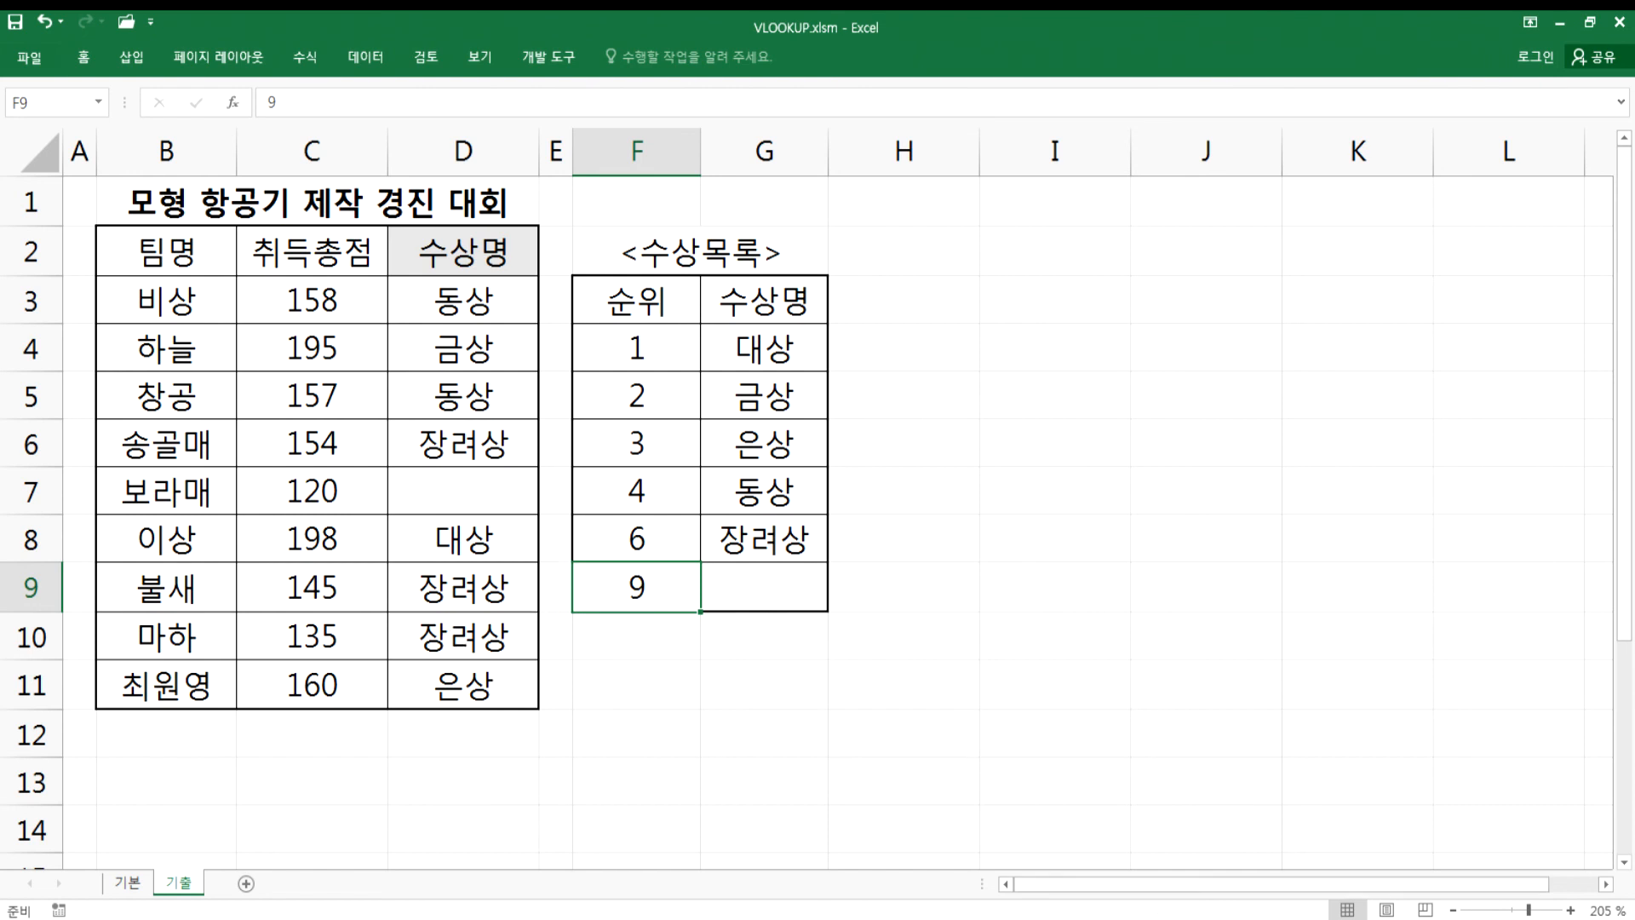
pyautogui.hotkey('alt', 'Tab')
# - Add the line '=CHOOSE(값, 값이 1일 경우, 2, 3, ... 254)' beneath the VLOOKUP, HLOOKUP note
pyautogui.press('Return')
pyautogui.write('=CHOOSE')
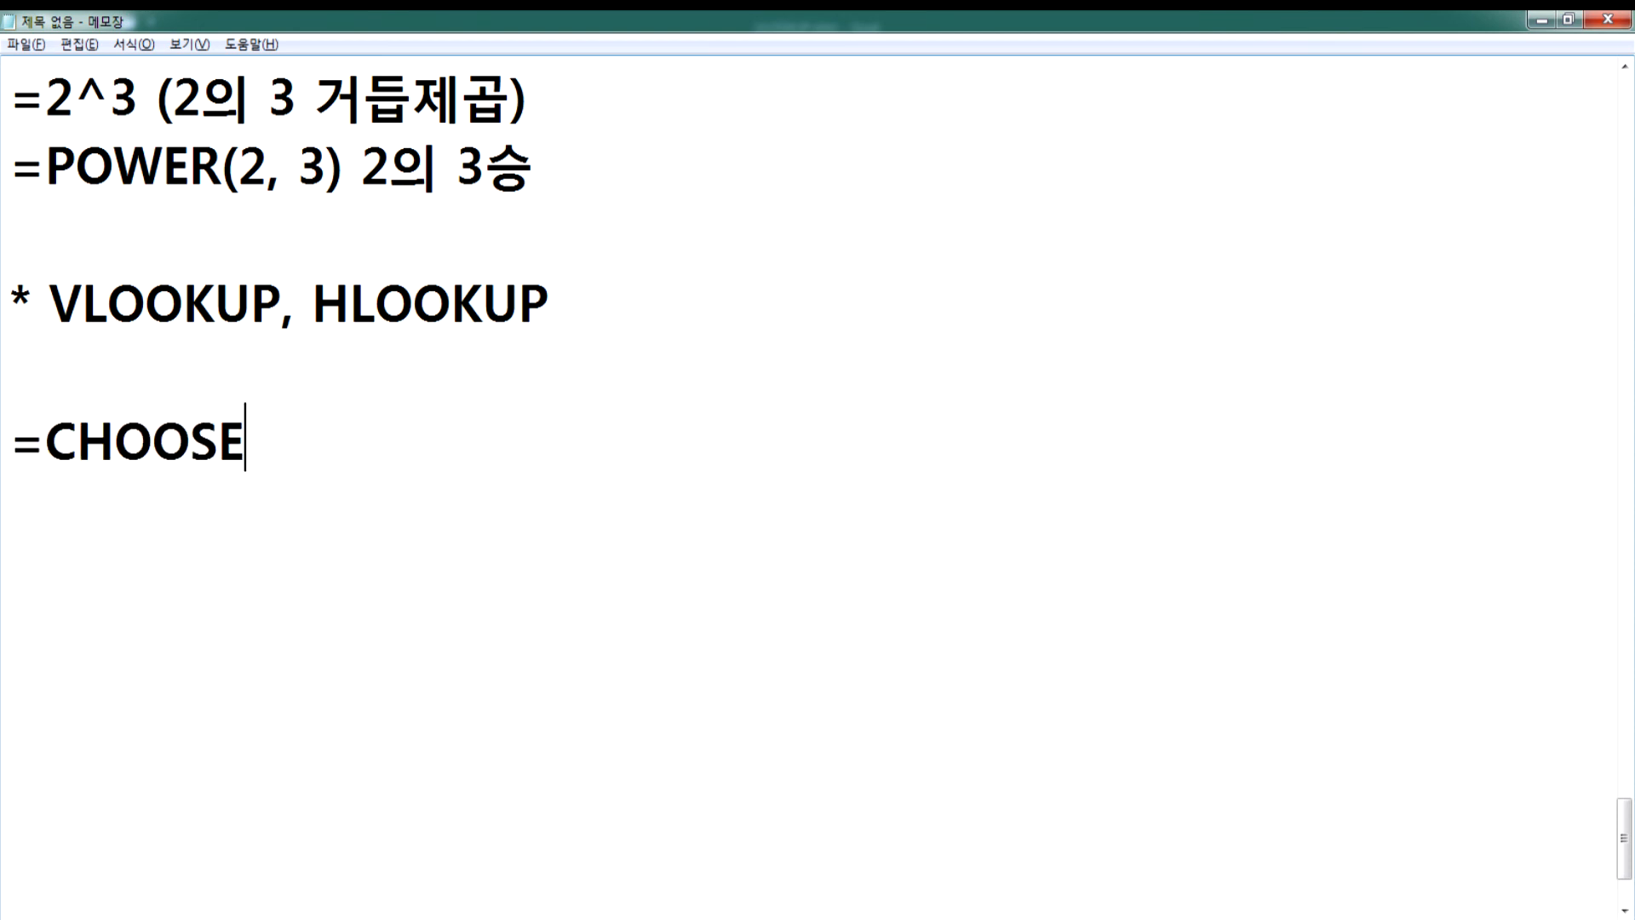
pyautogui.write('(값, 값이 1일 경')
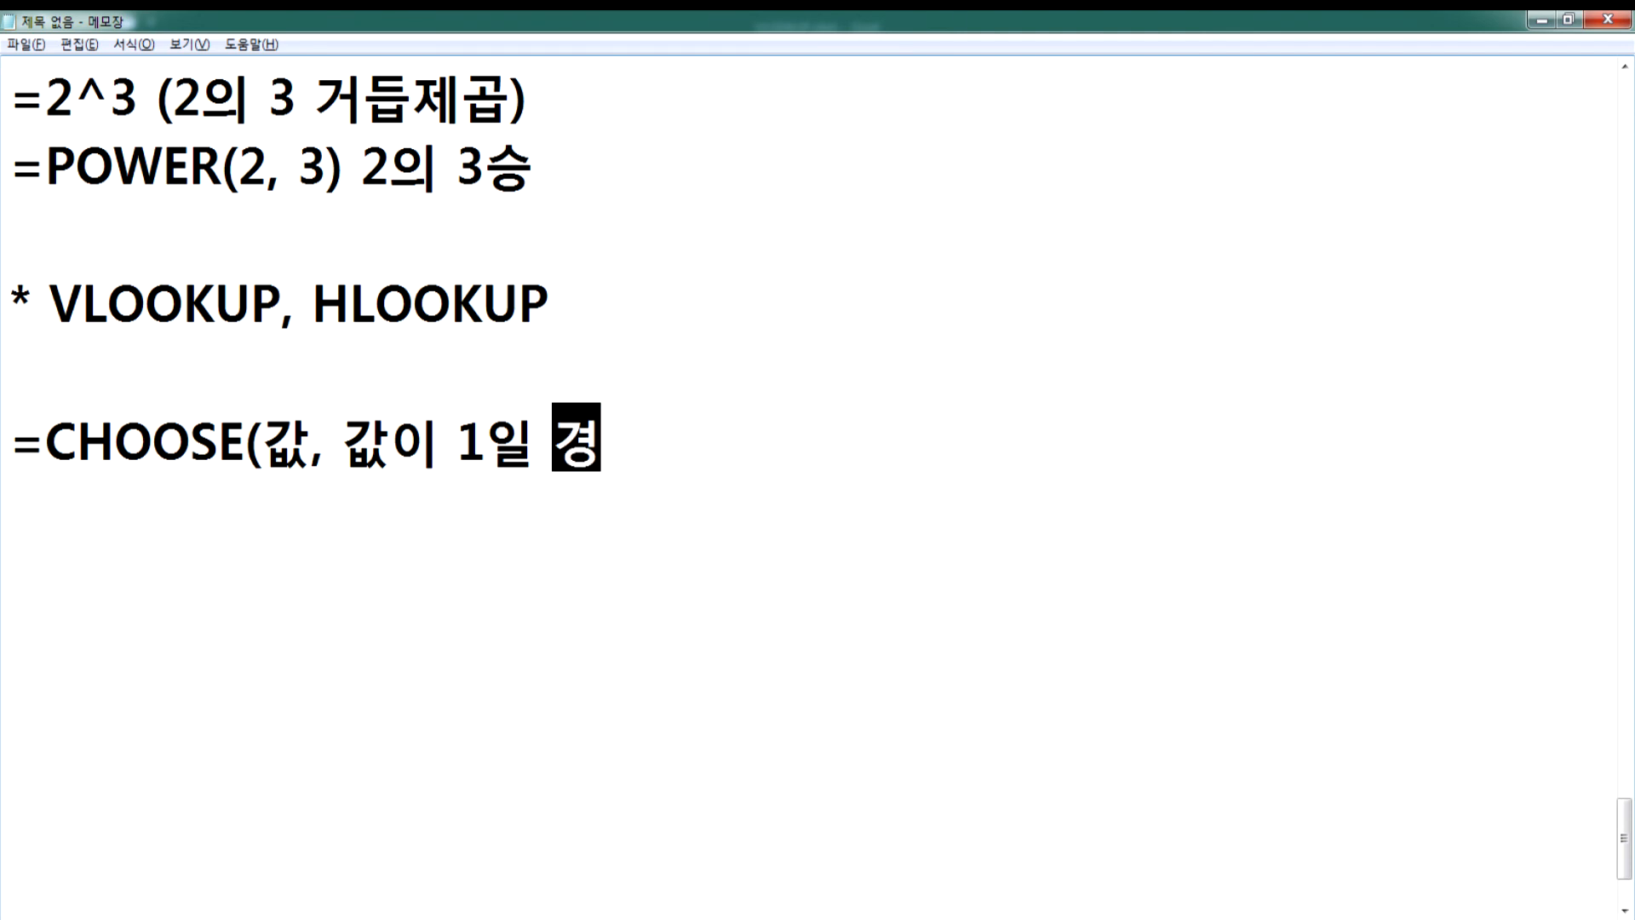
pyautogui.write('우, 2, 3, ... 254)')
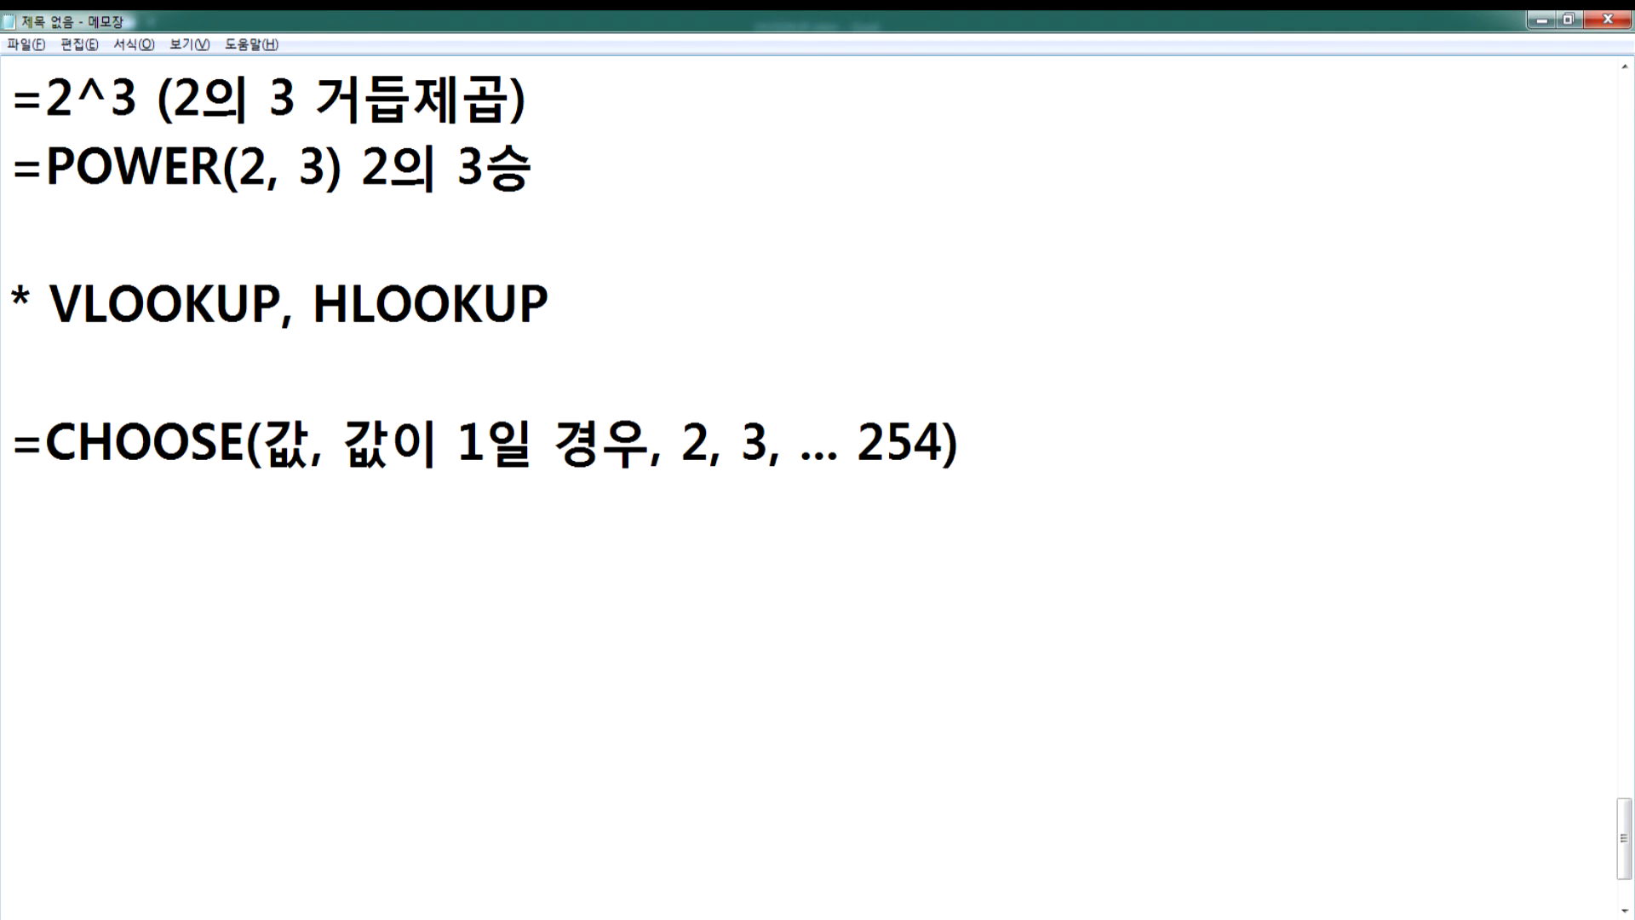